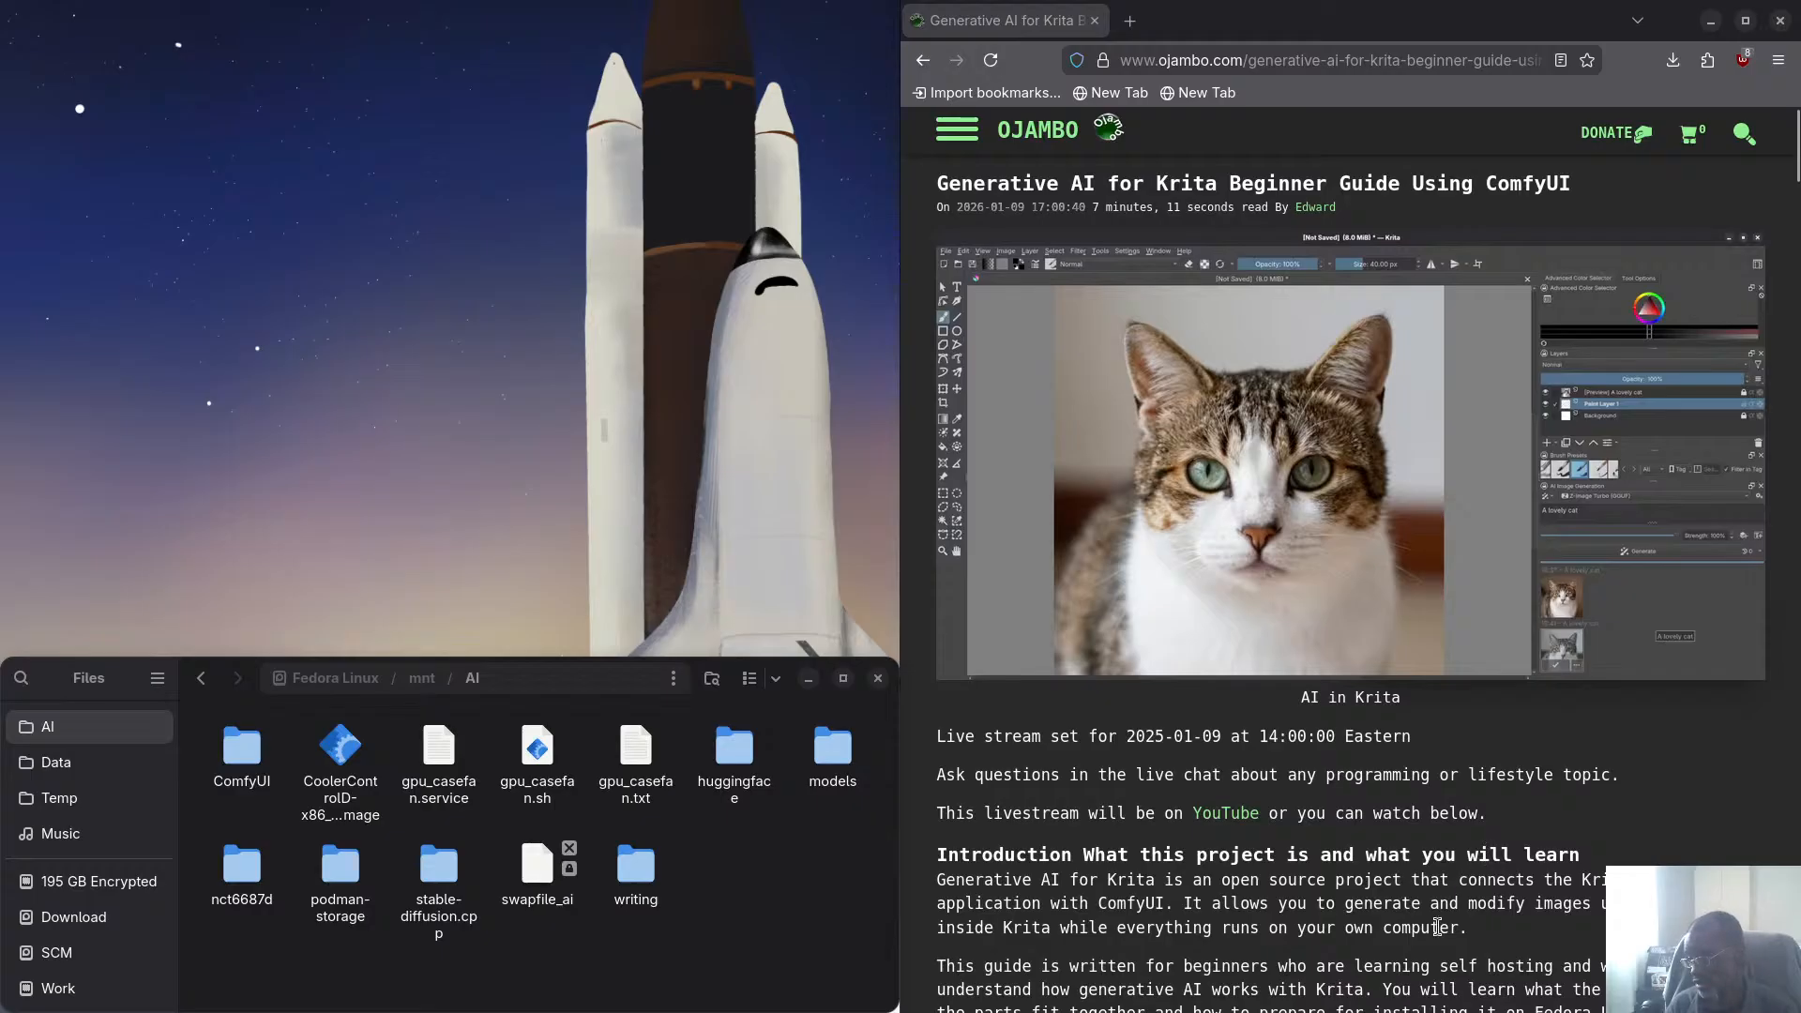
# Read the Generative AI for Krita guide from its introduction through the key concepts to the first installation steps
pyautogui.scroll(-3, 1462, 957)
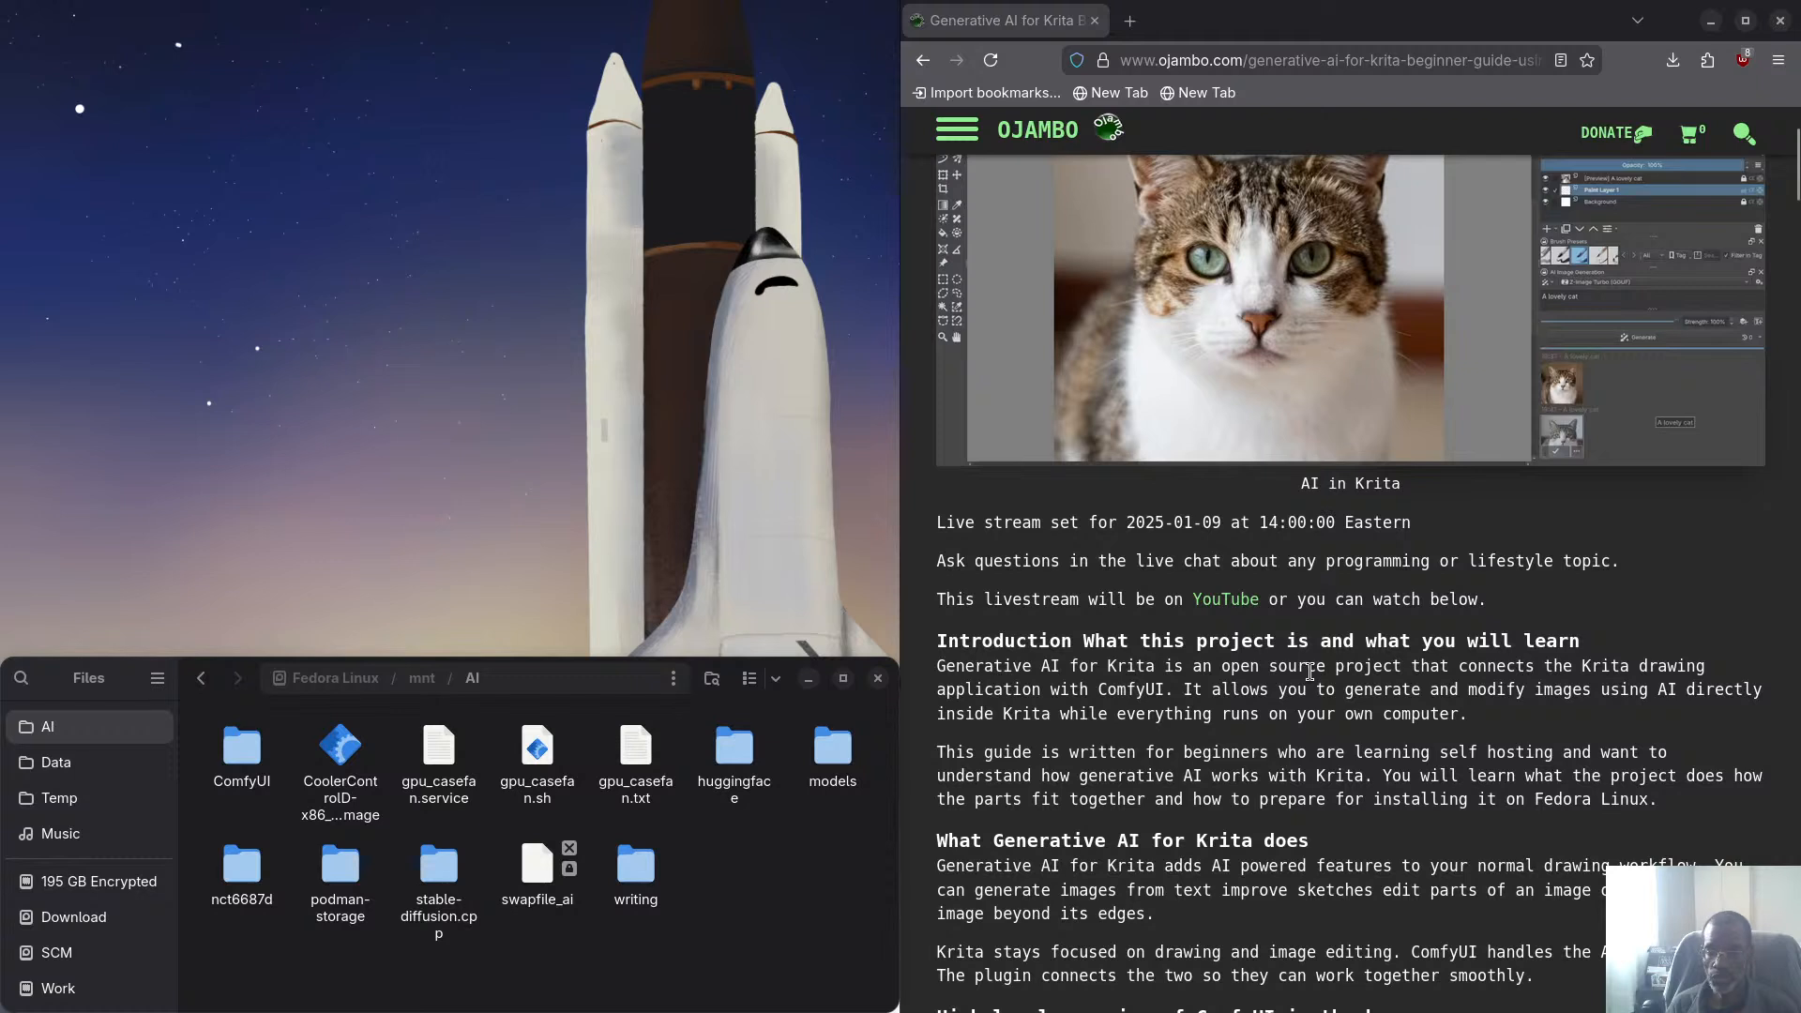
pyautogui.scroll(-2, 1311, 659)
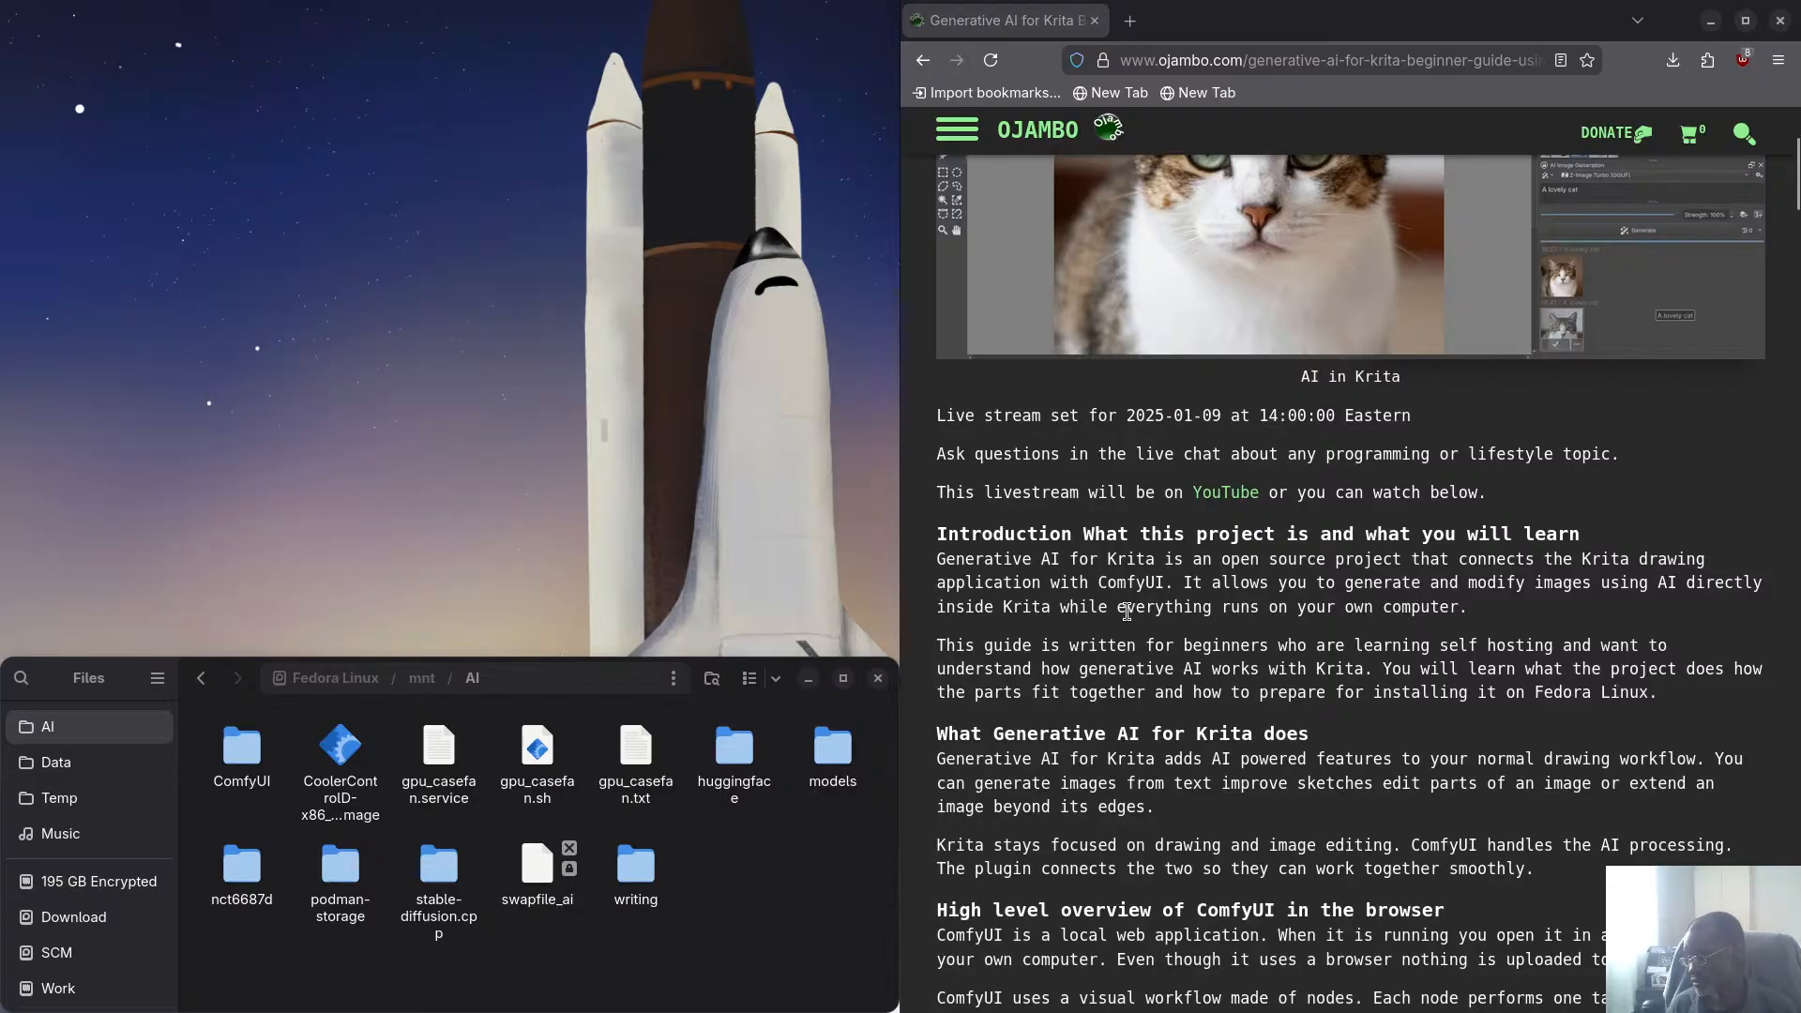
pyautogui.scroll(-2, 1130, 612)
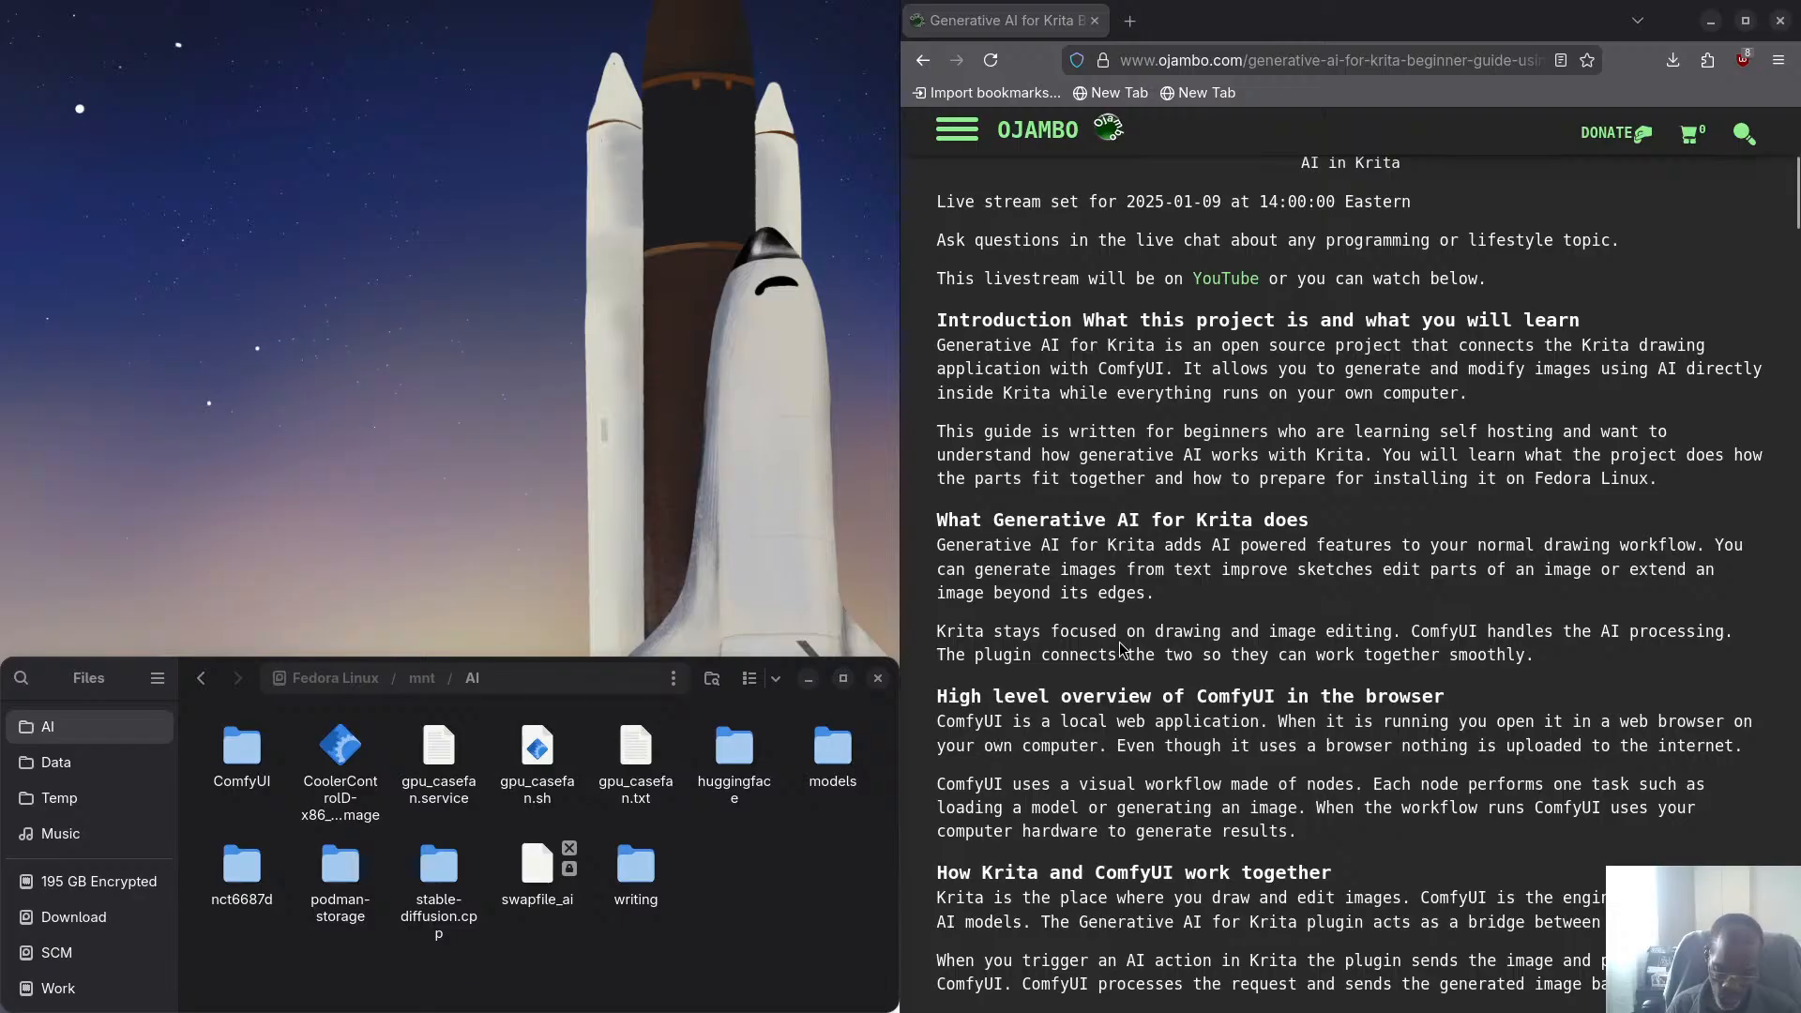
pyautogui.scroll(-3, 1097, 609)
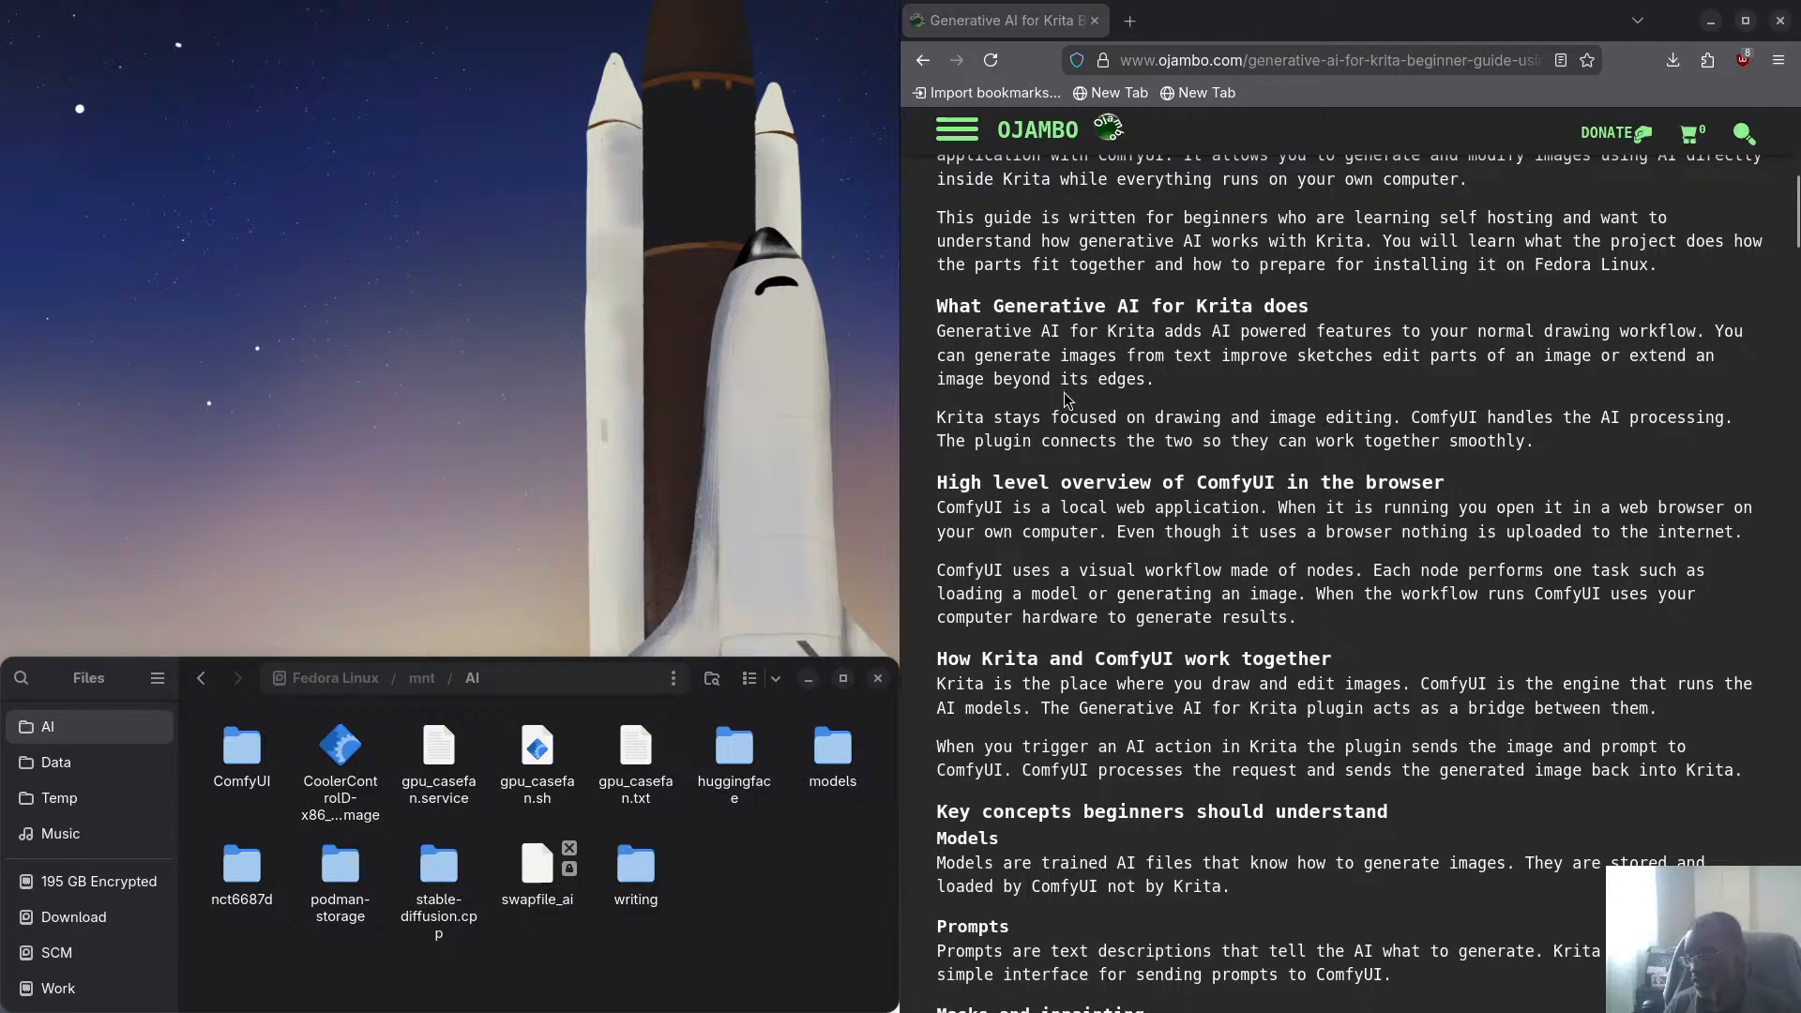
pyautogui.scroll(-3, 1096, 653)
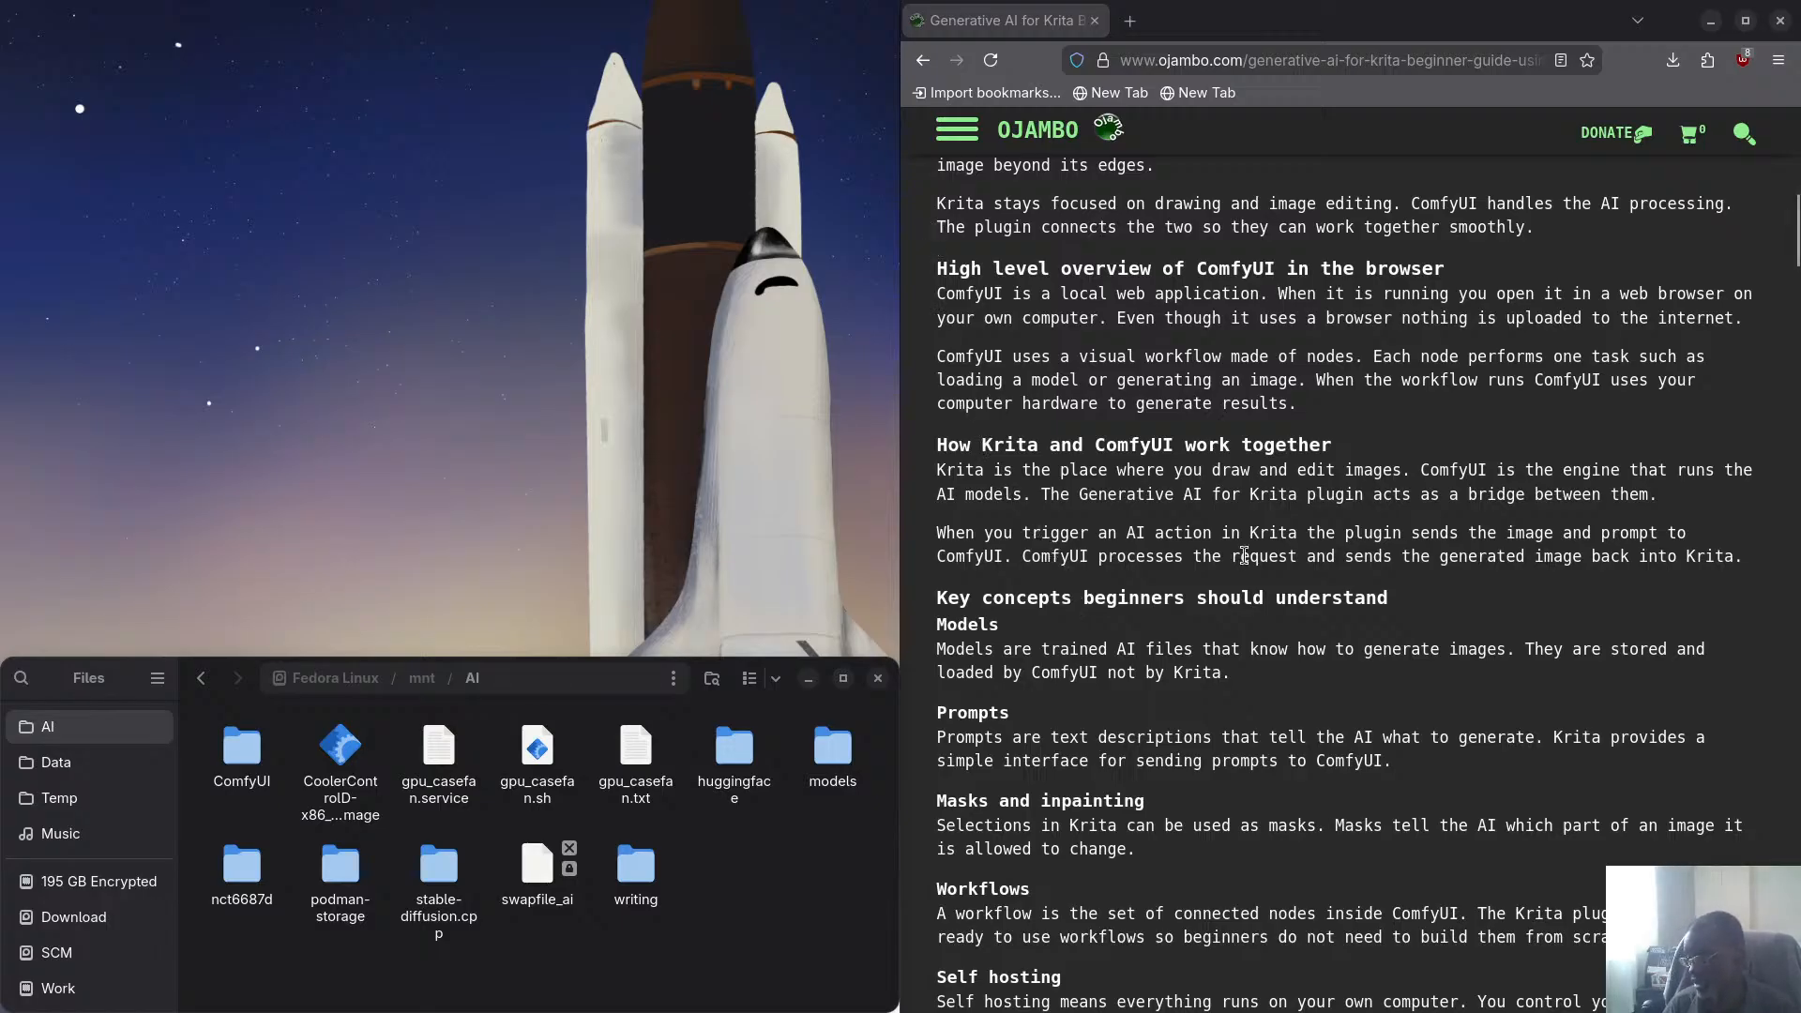
pyautogui.scroll(-2, 1112, 788)
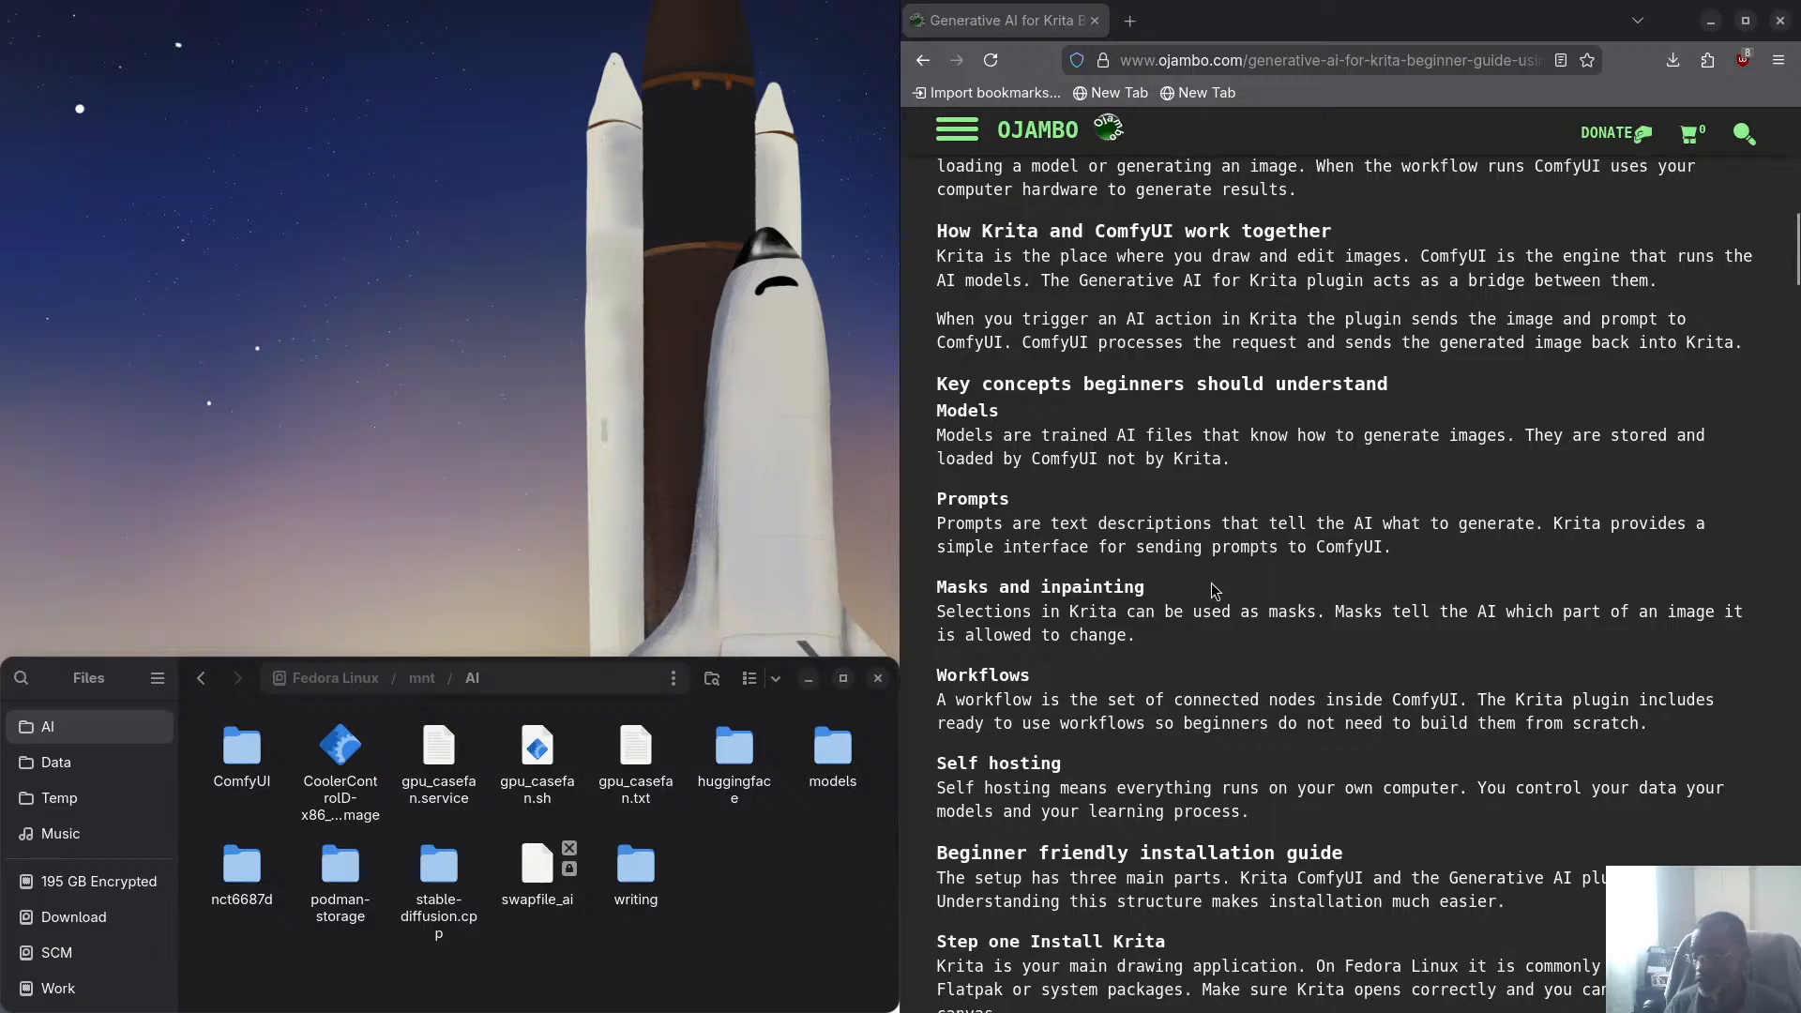
pyautogui.scroll(-2, 1196, 588)
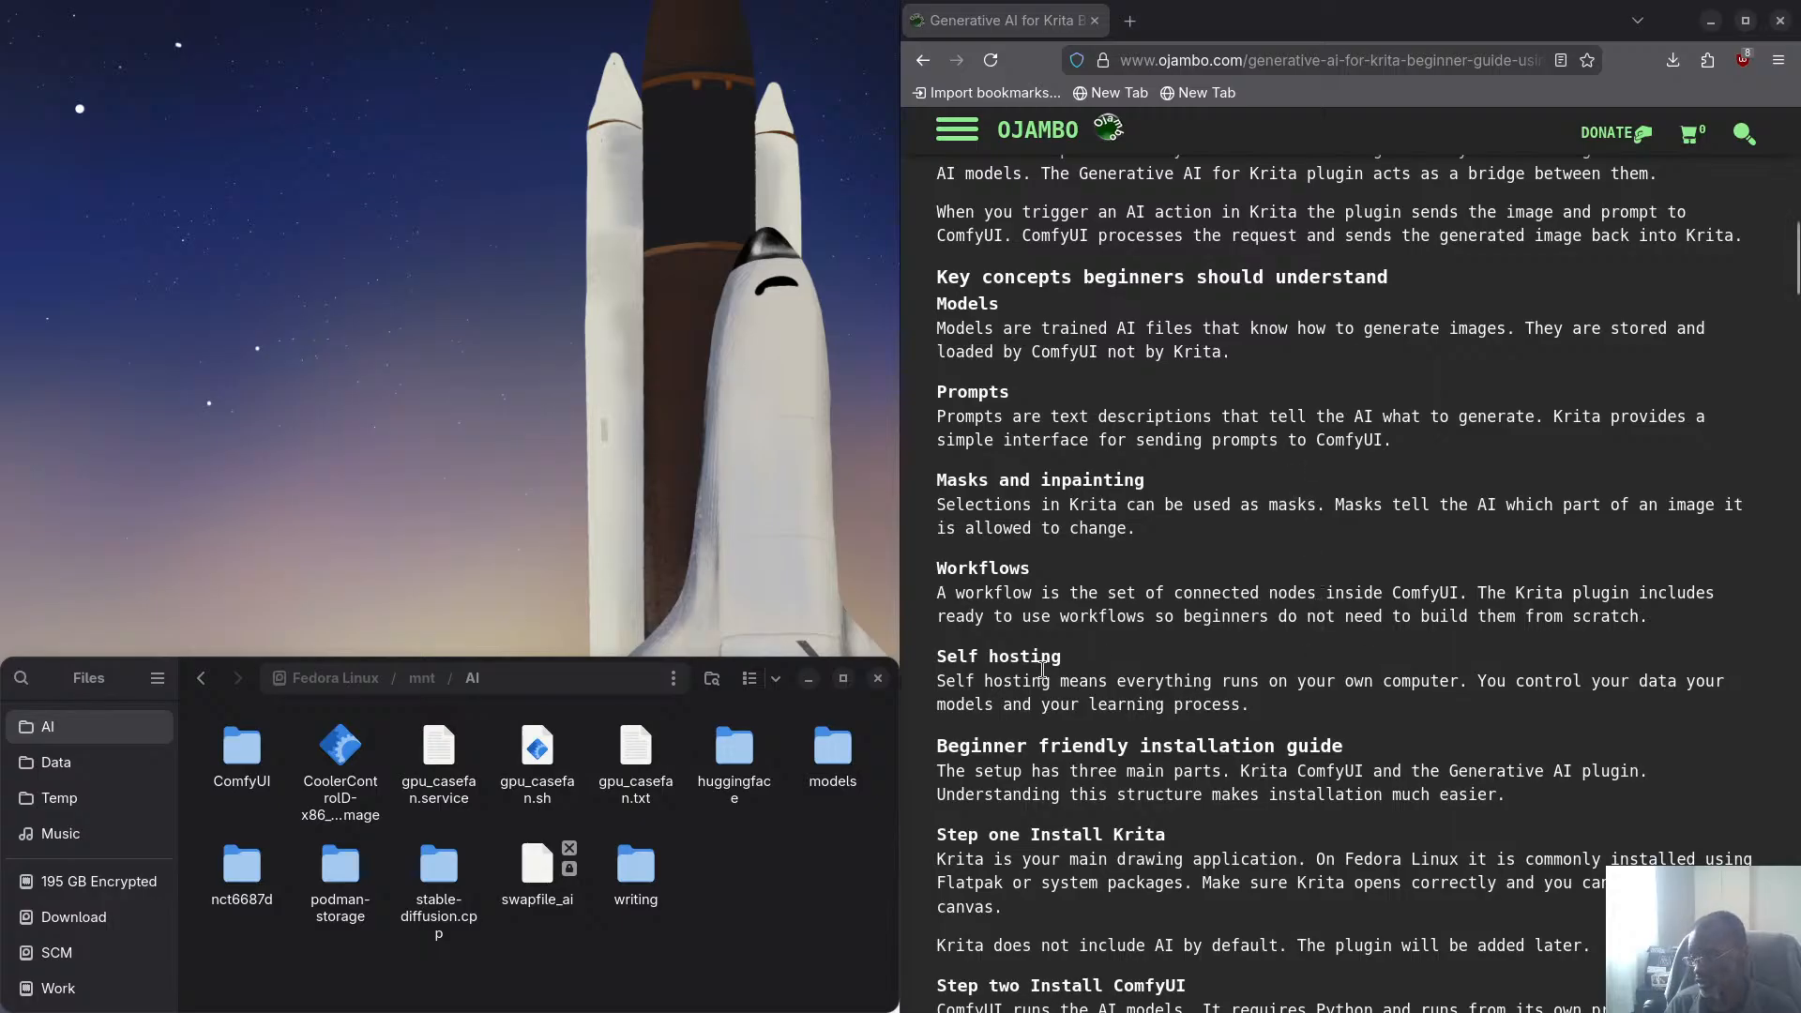
pyautogui.scroll(-2, 991, 673)
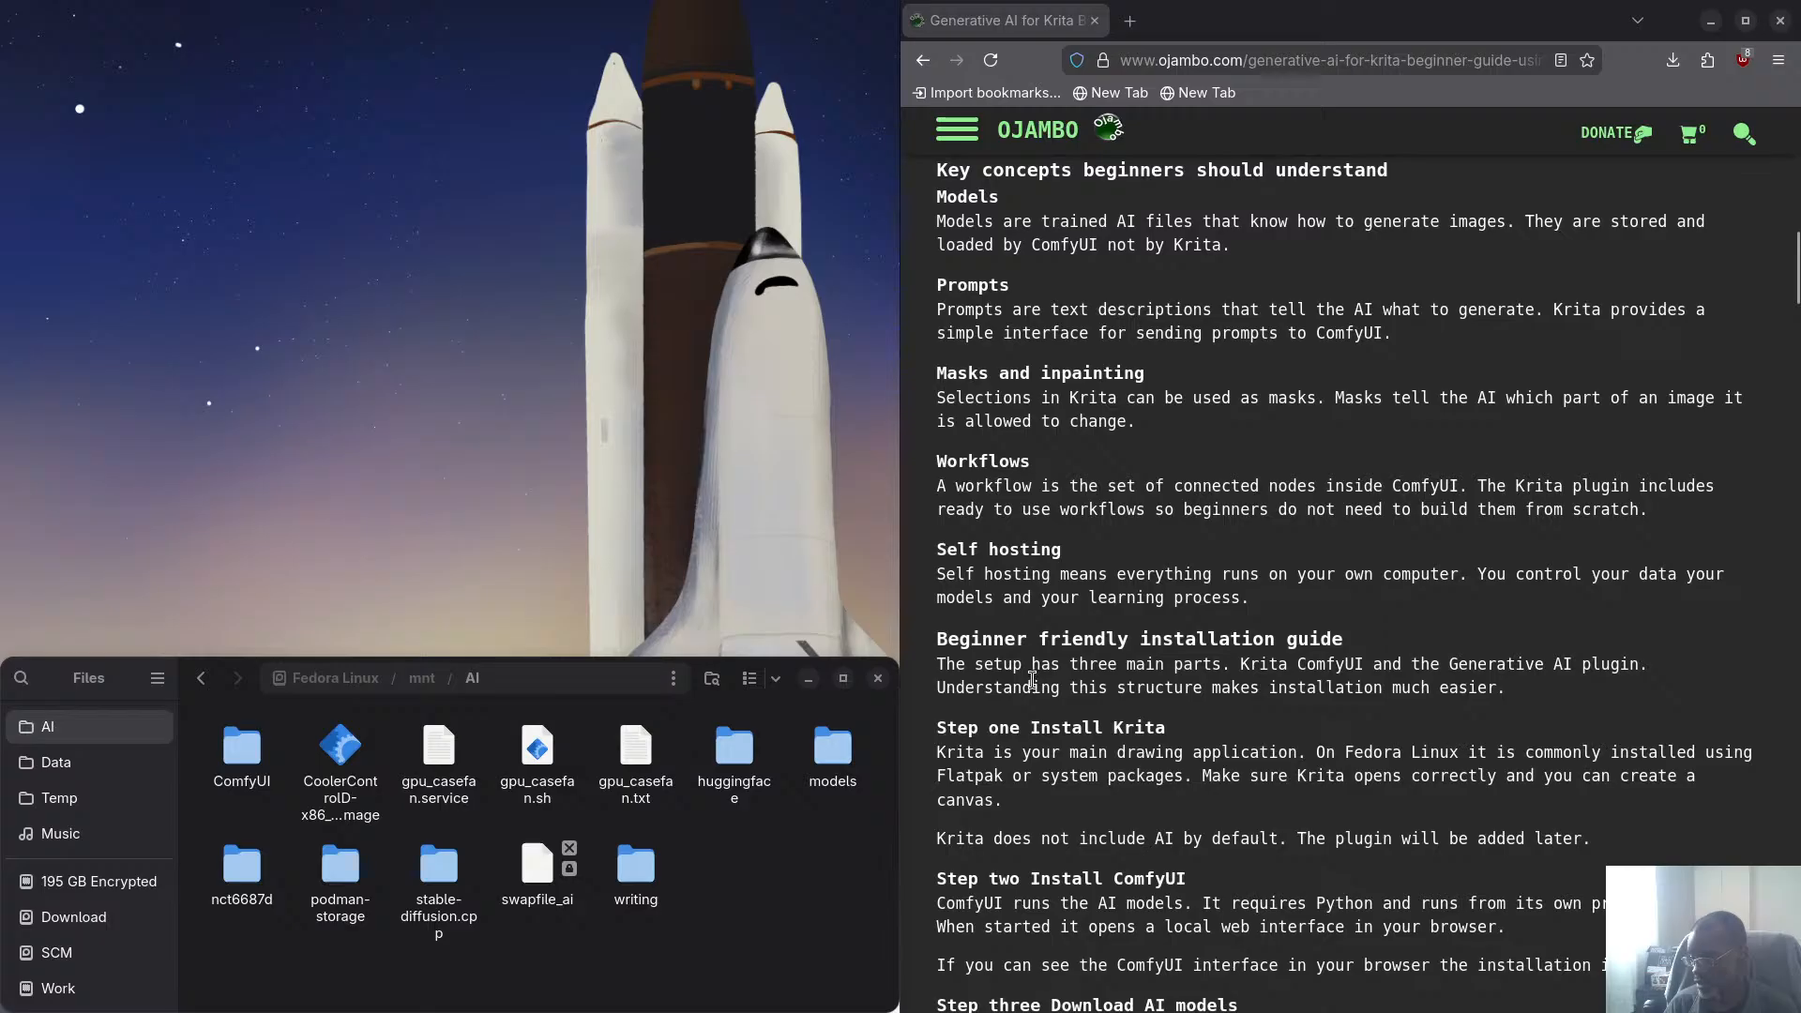
pyautogui.scroll(-3, 1284, 660)
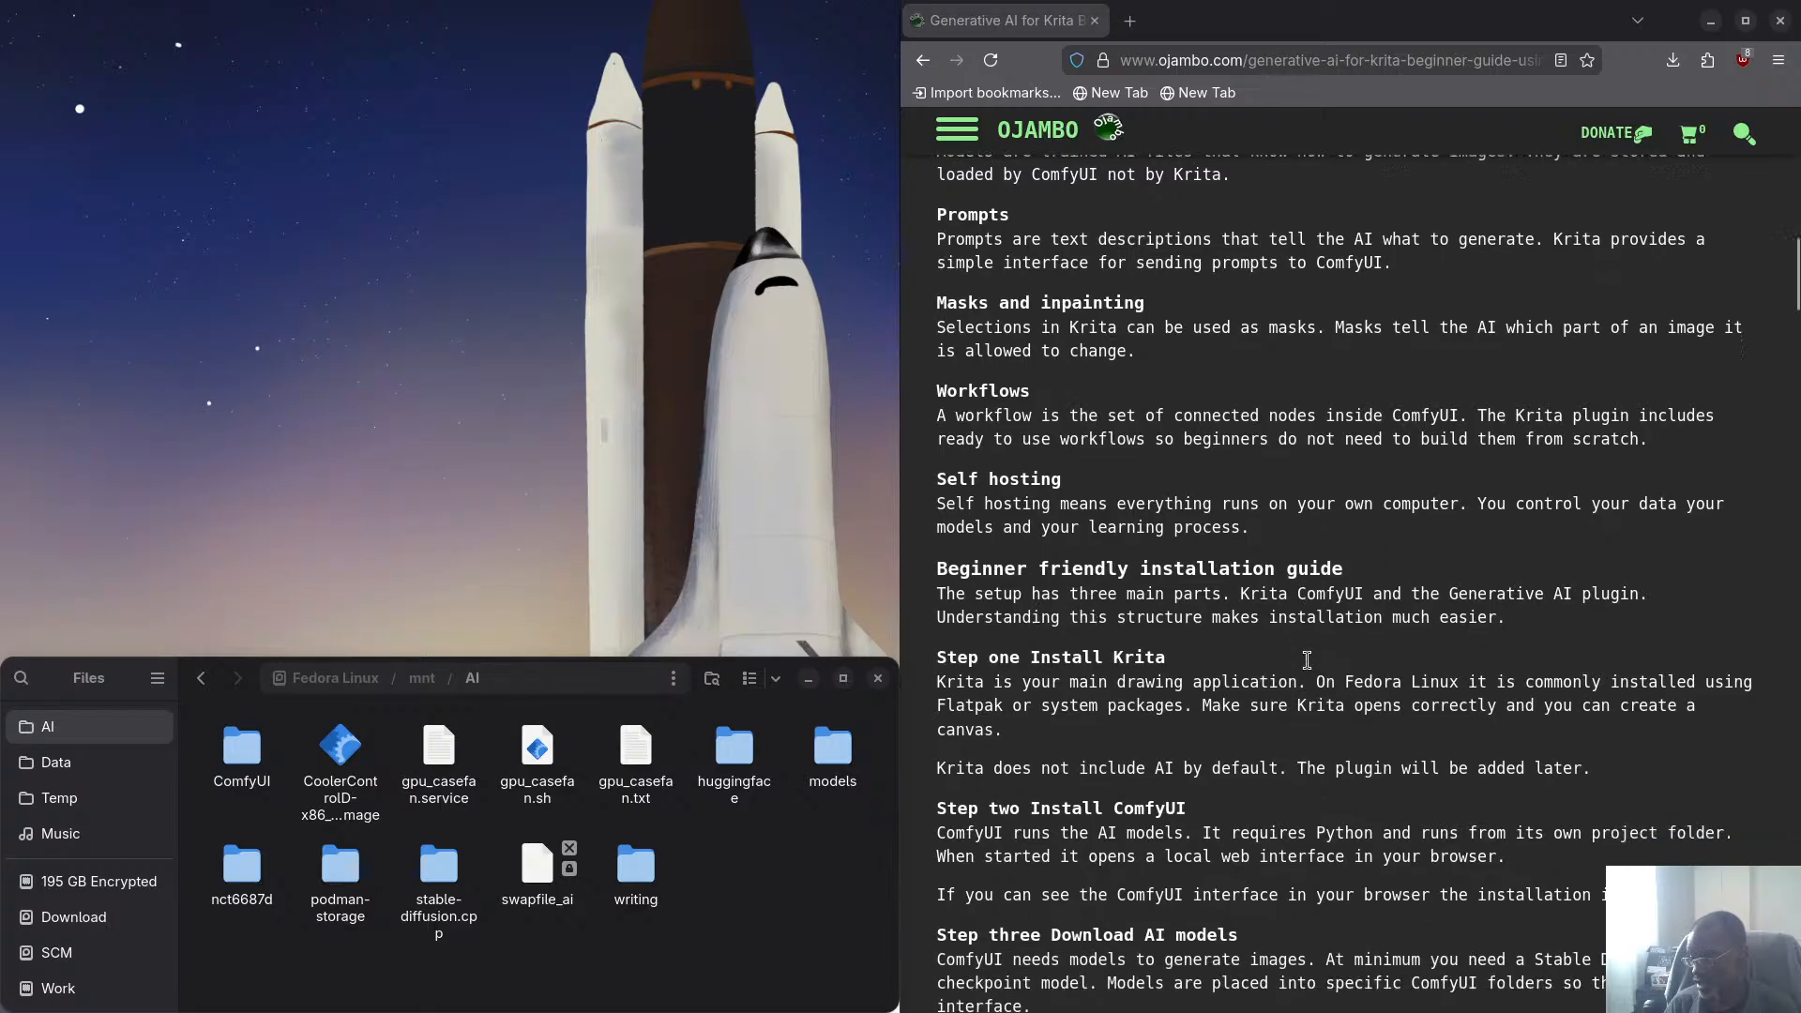
pyautogui.scroll(5, 1257, 661)
pyautogui.scroll(-5, 1219, 663)
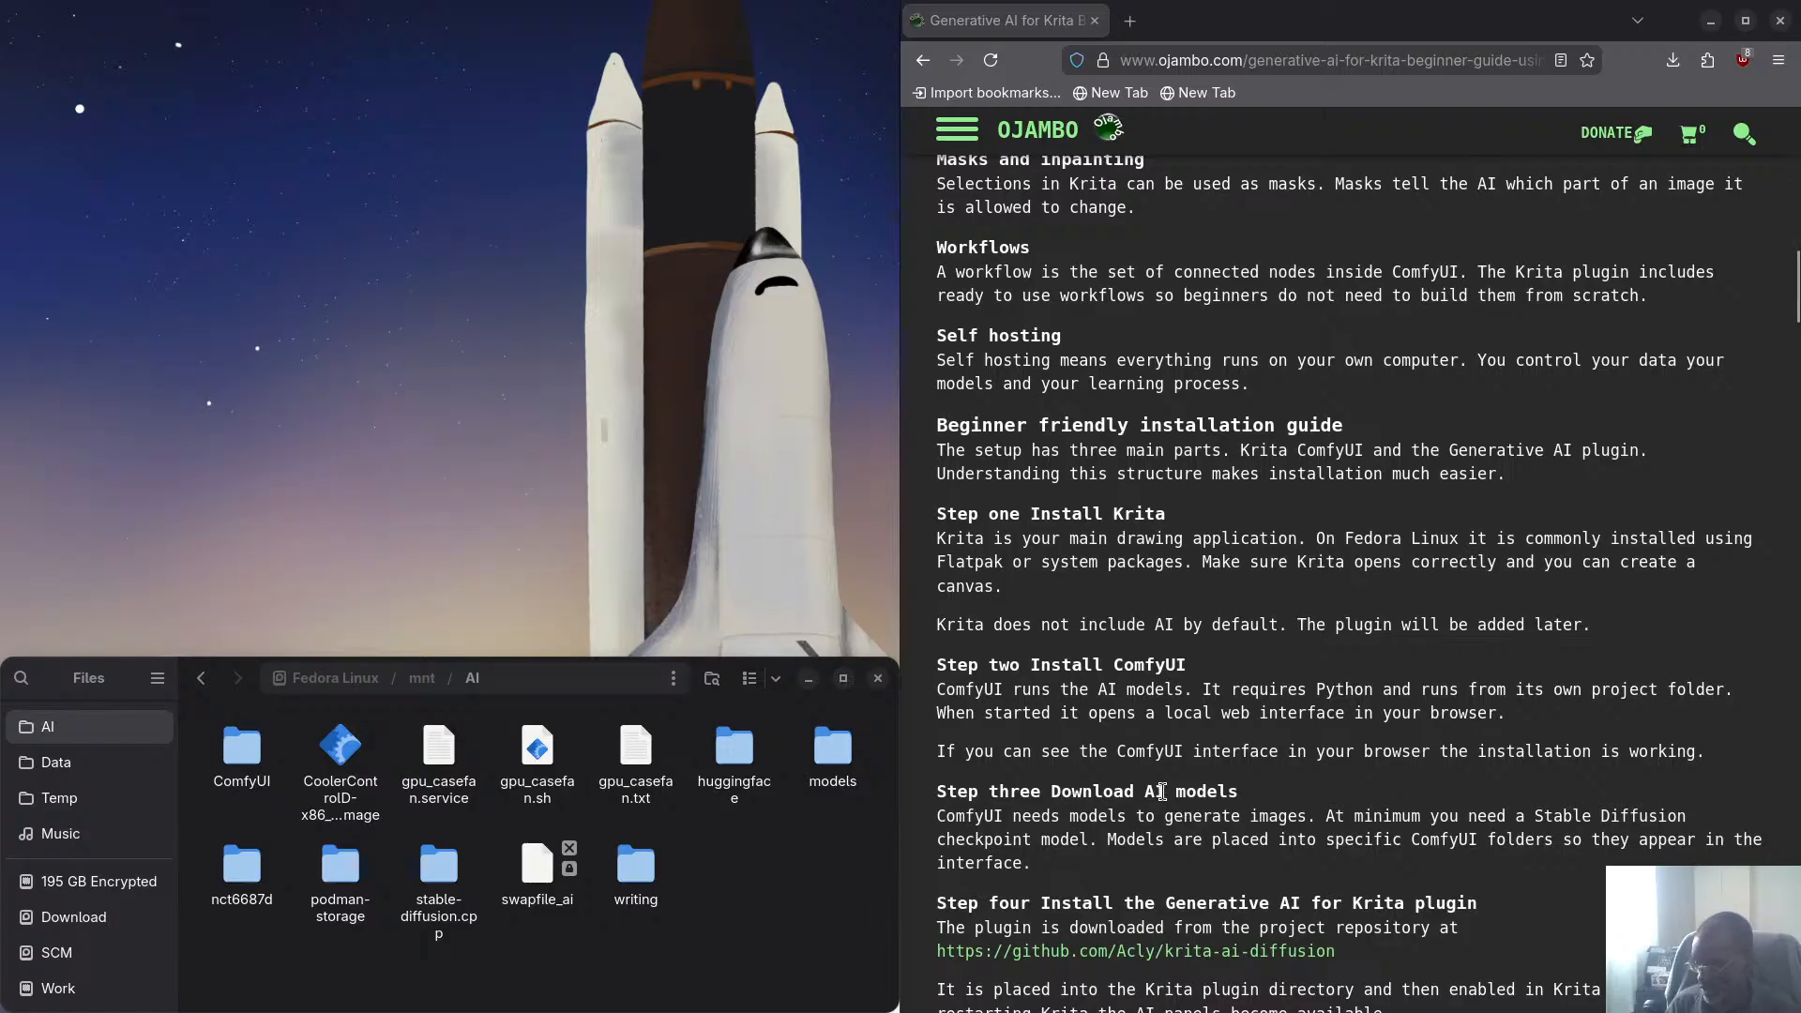
# Open the krita-ai-diffusion GitHub repository linked under step four of the guide in a new tab and switch to it
pyautogui.scroll(-5, 1154, 760)
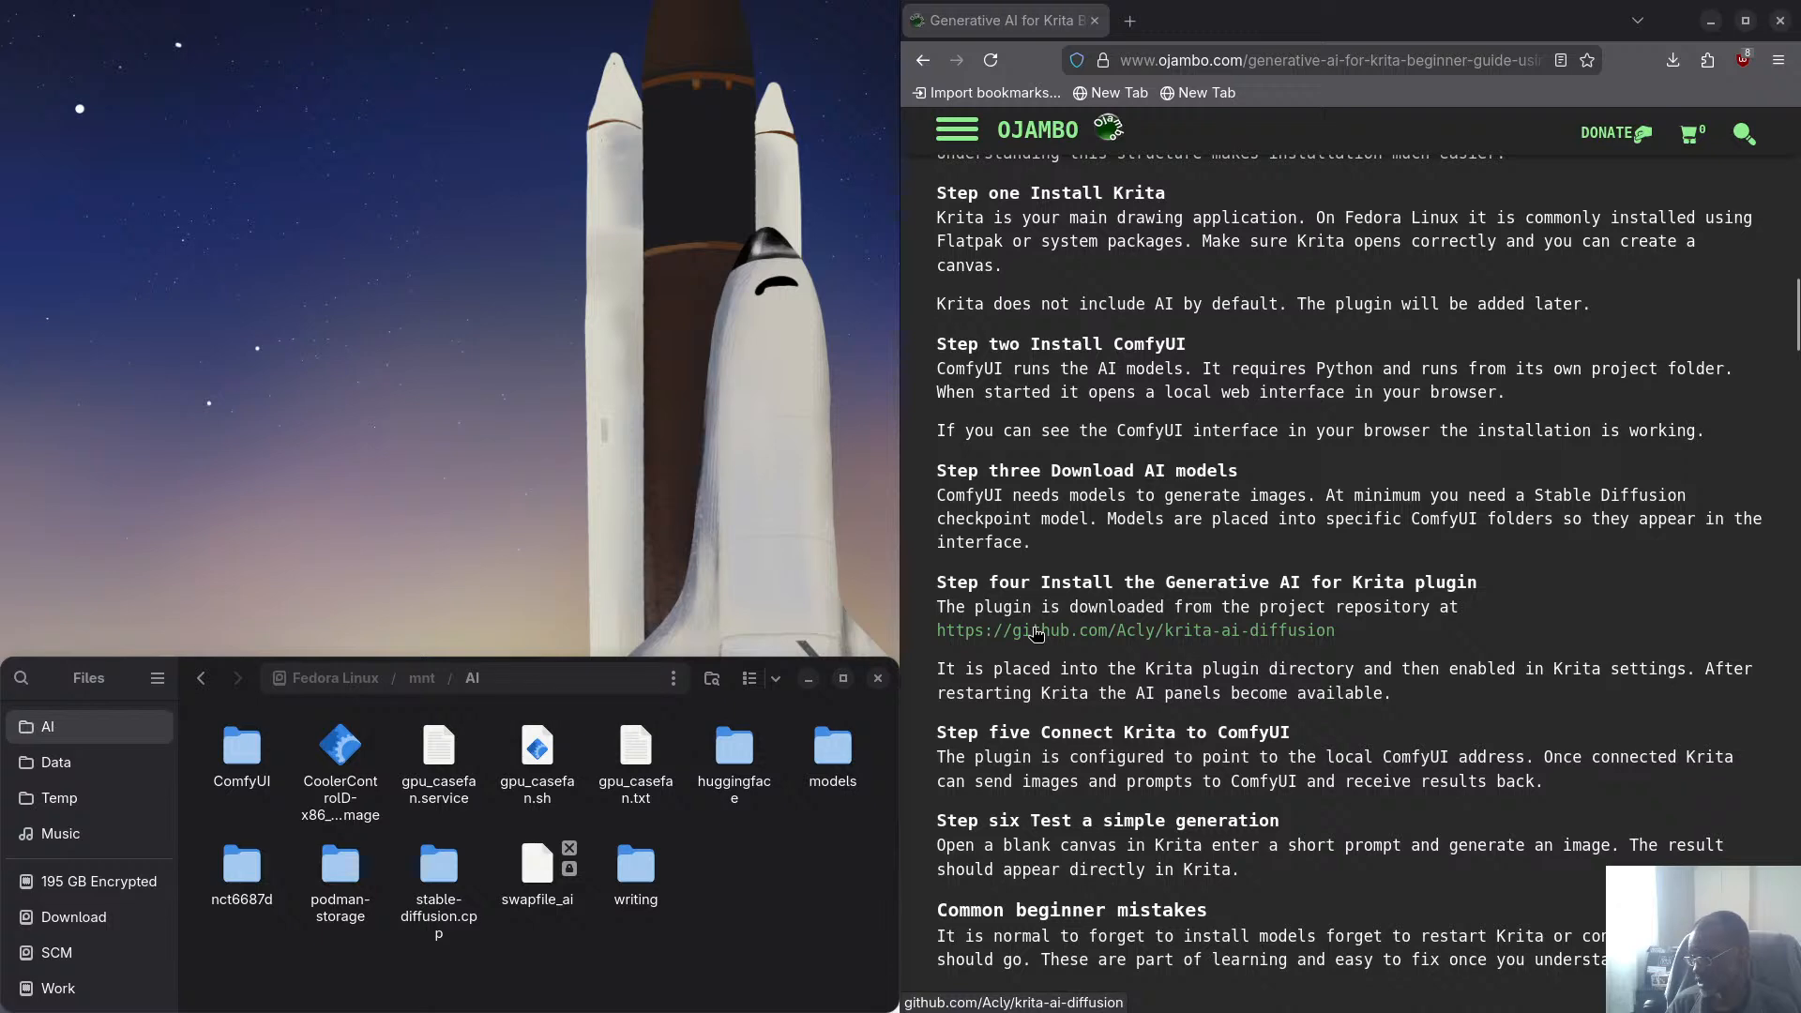
pyautogui.middleClick(1154, 644)
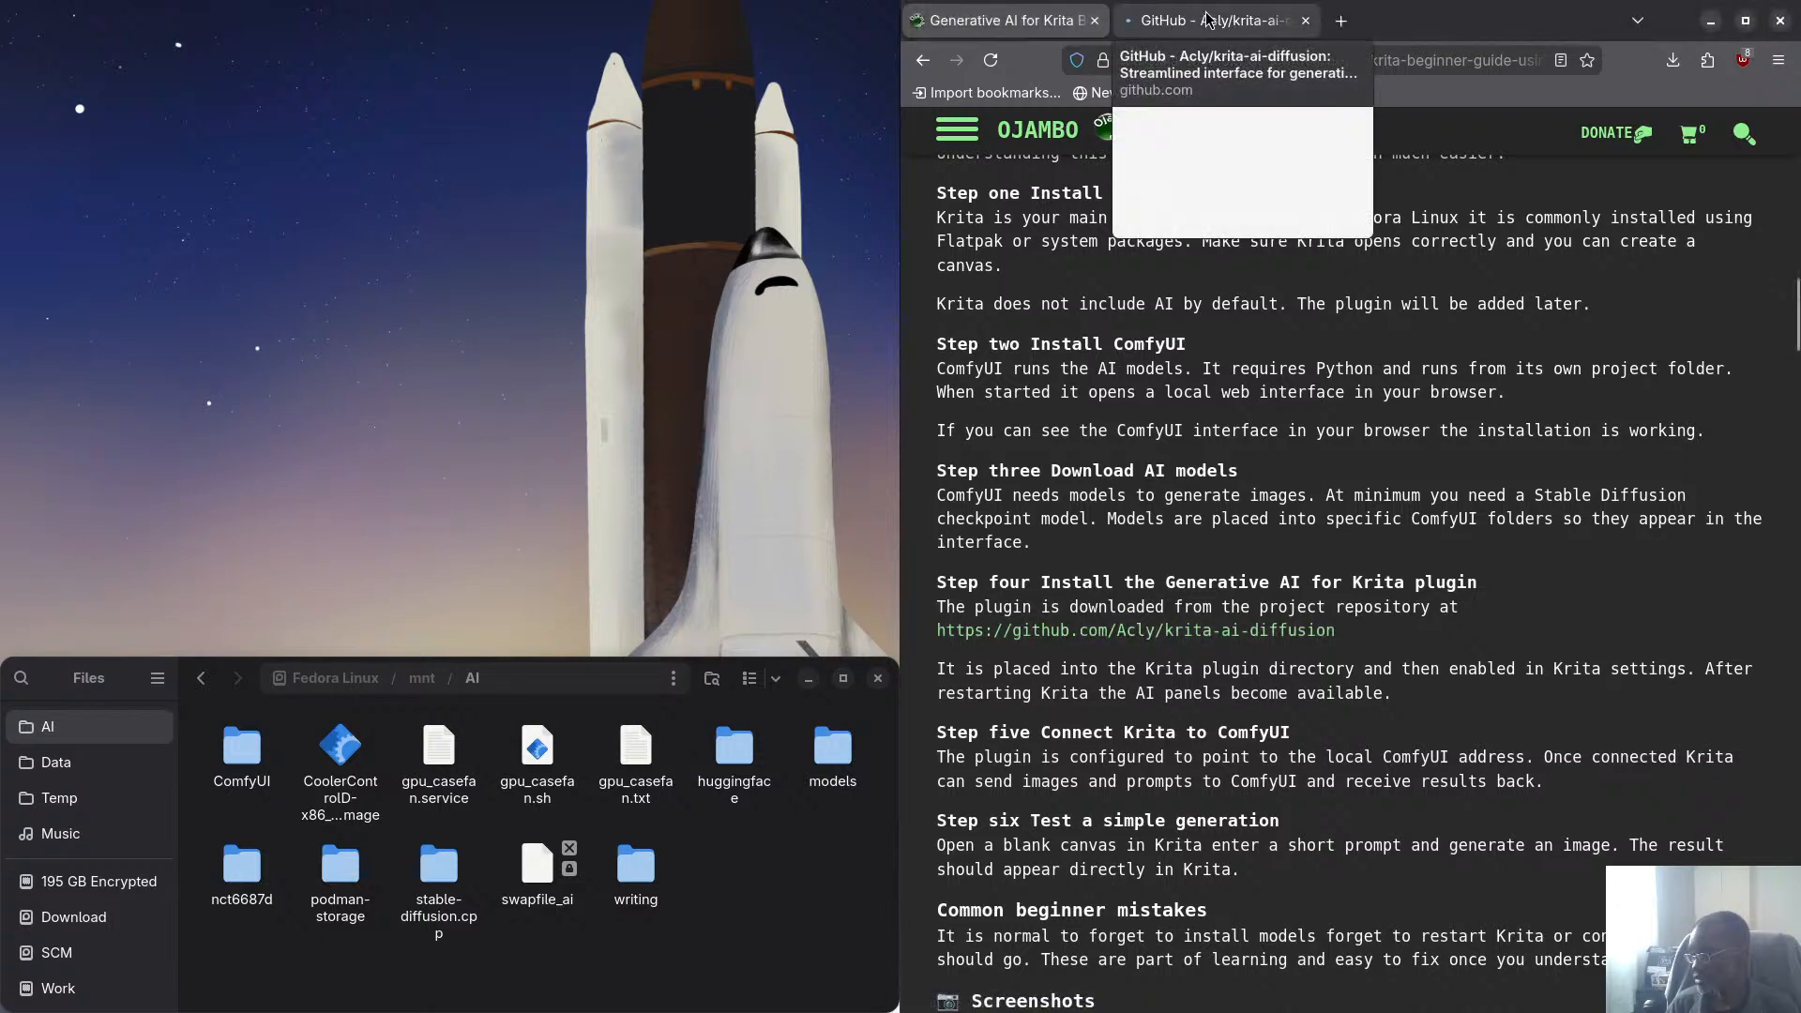
pyautogui.click(1210, 19)
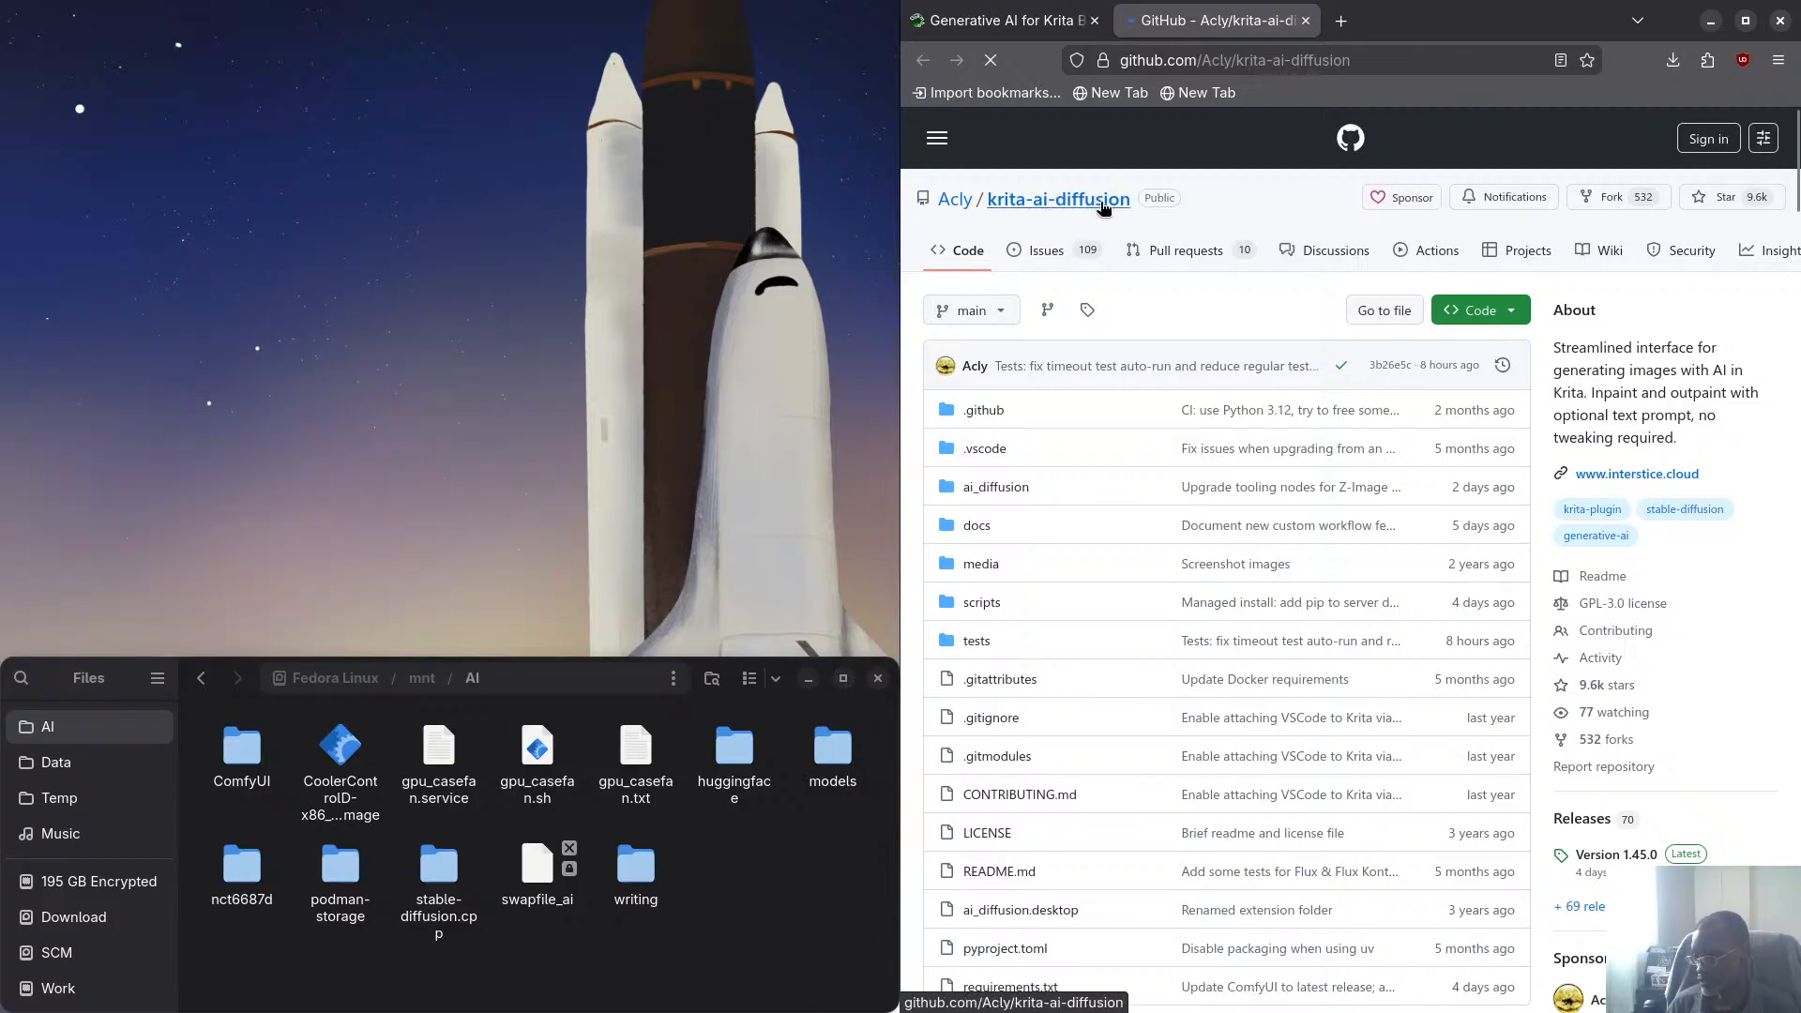
# Review the repository's file list and the README's project goals, features, hardware support, installation steps and custom ComfyUI server notes
pyautogui.scroll(-2, 1471, 429)
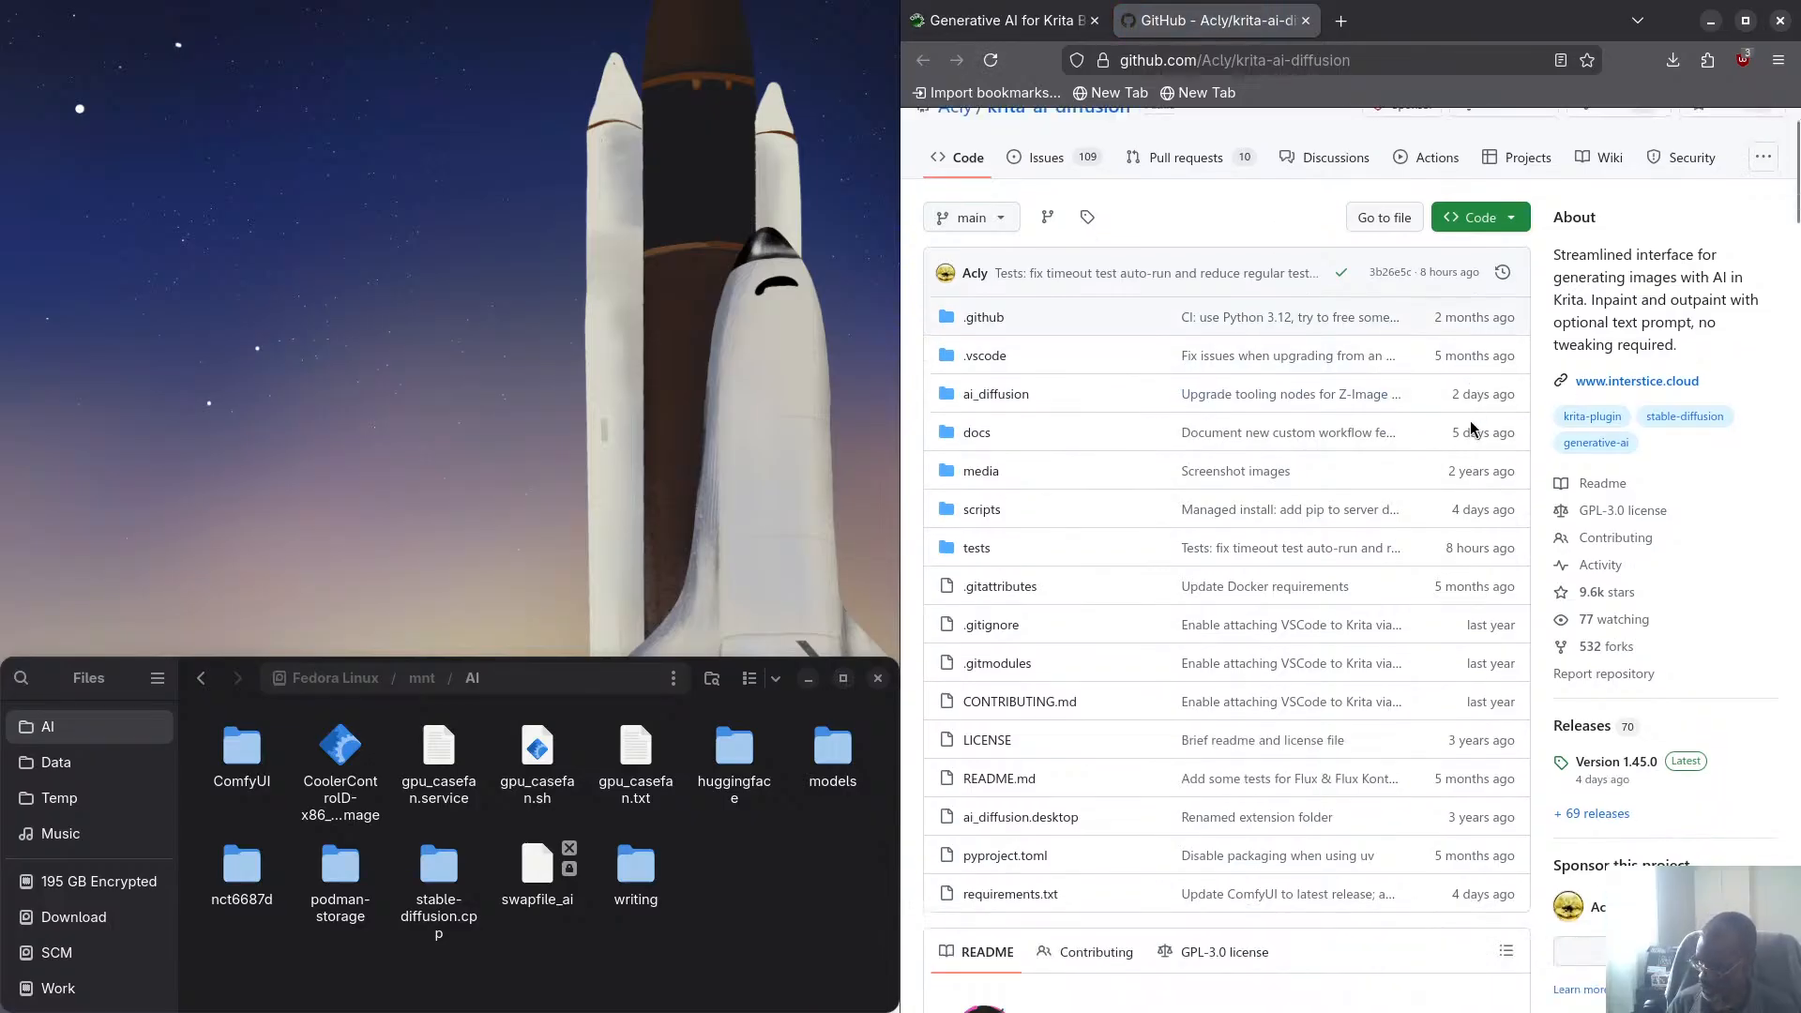
pyautogui.scroll(-1, 1471, 429)
pyautogui.scroll(1, 1606, 321)
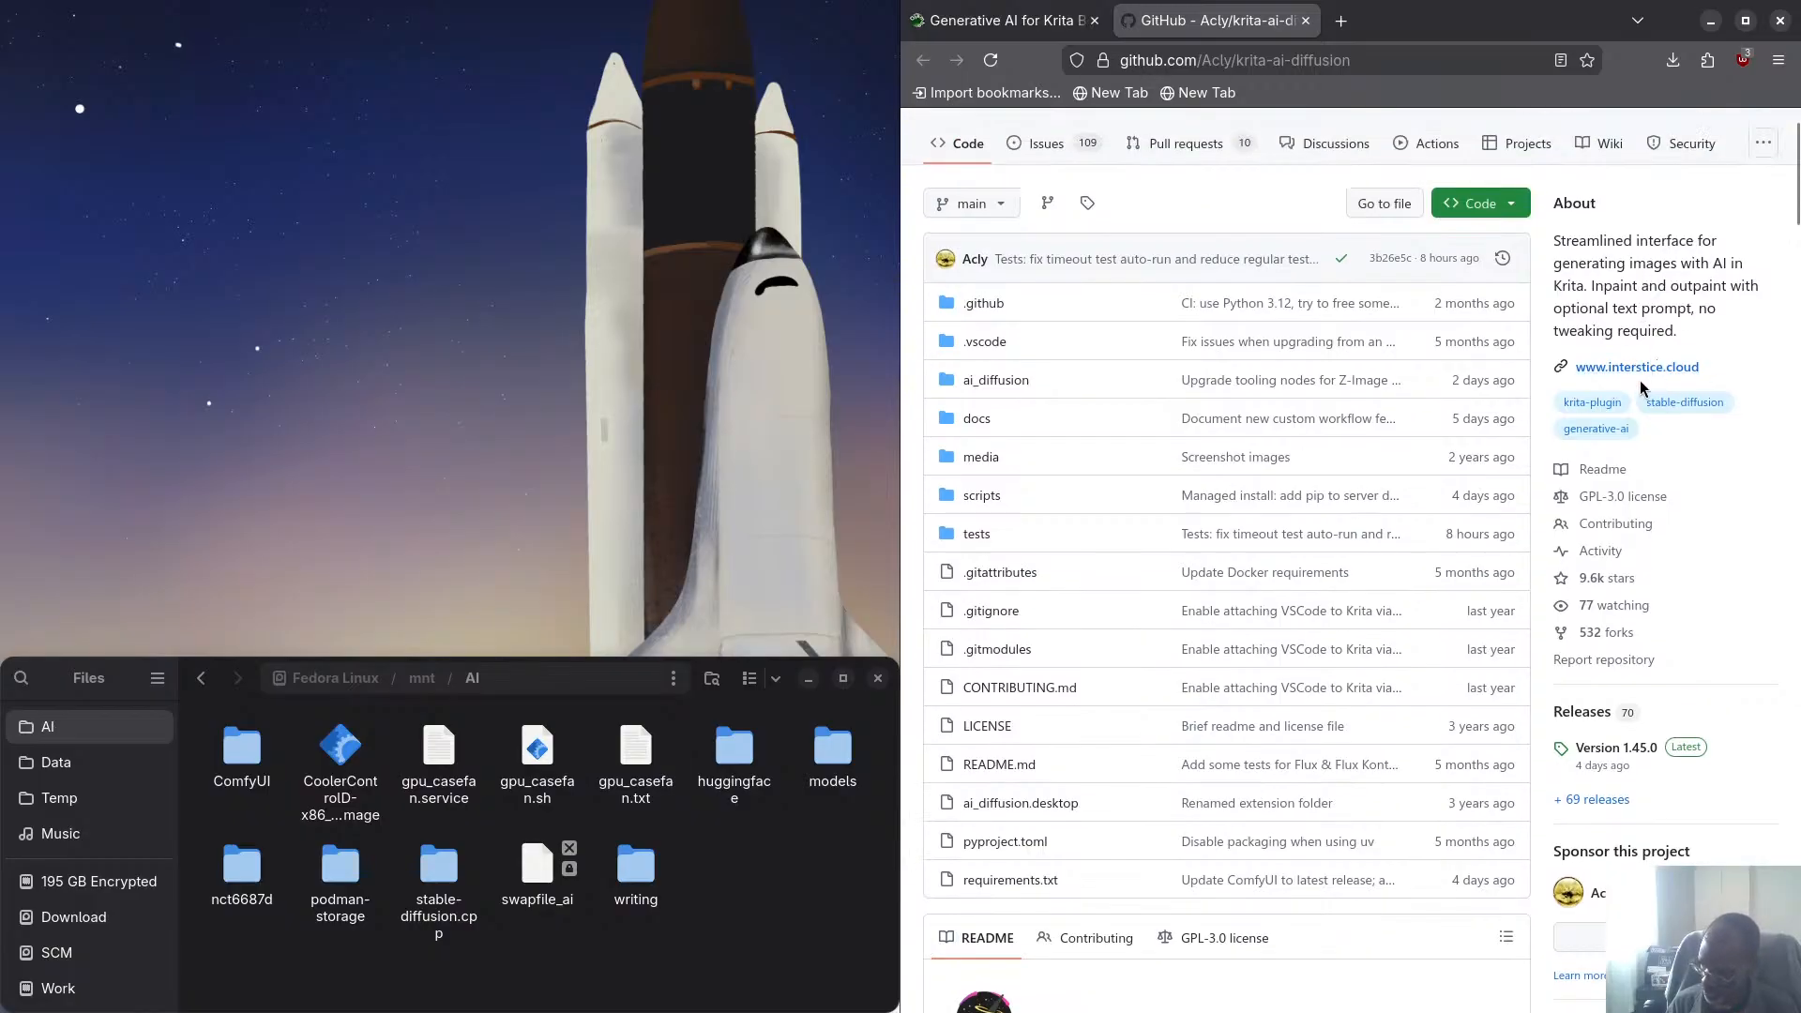
pyautogui.scroll(-6, 1420, 391)
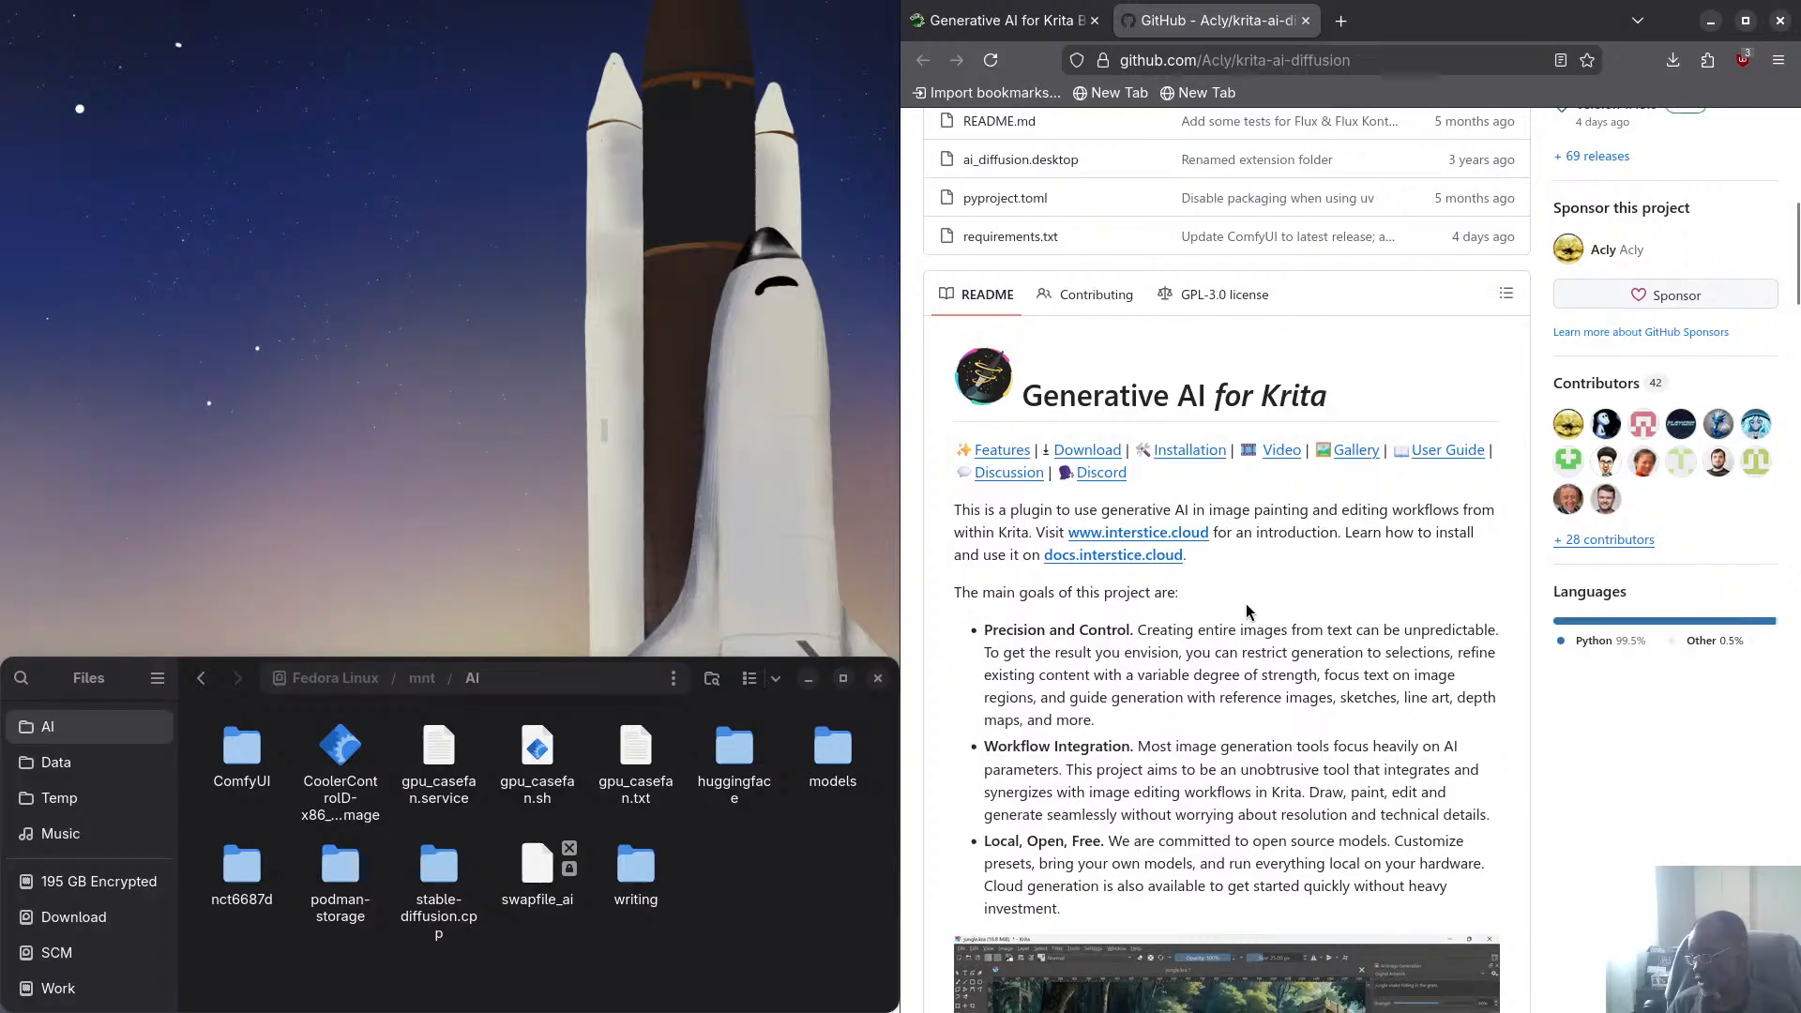
pyautogui.scroll(-2, 1016, 459)
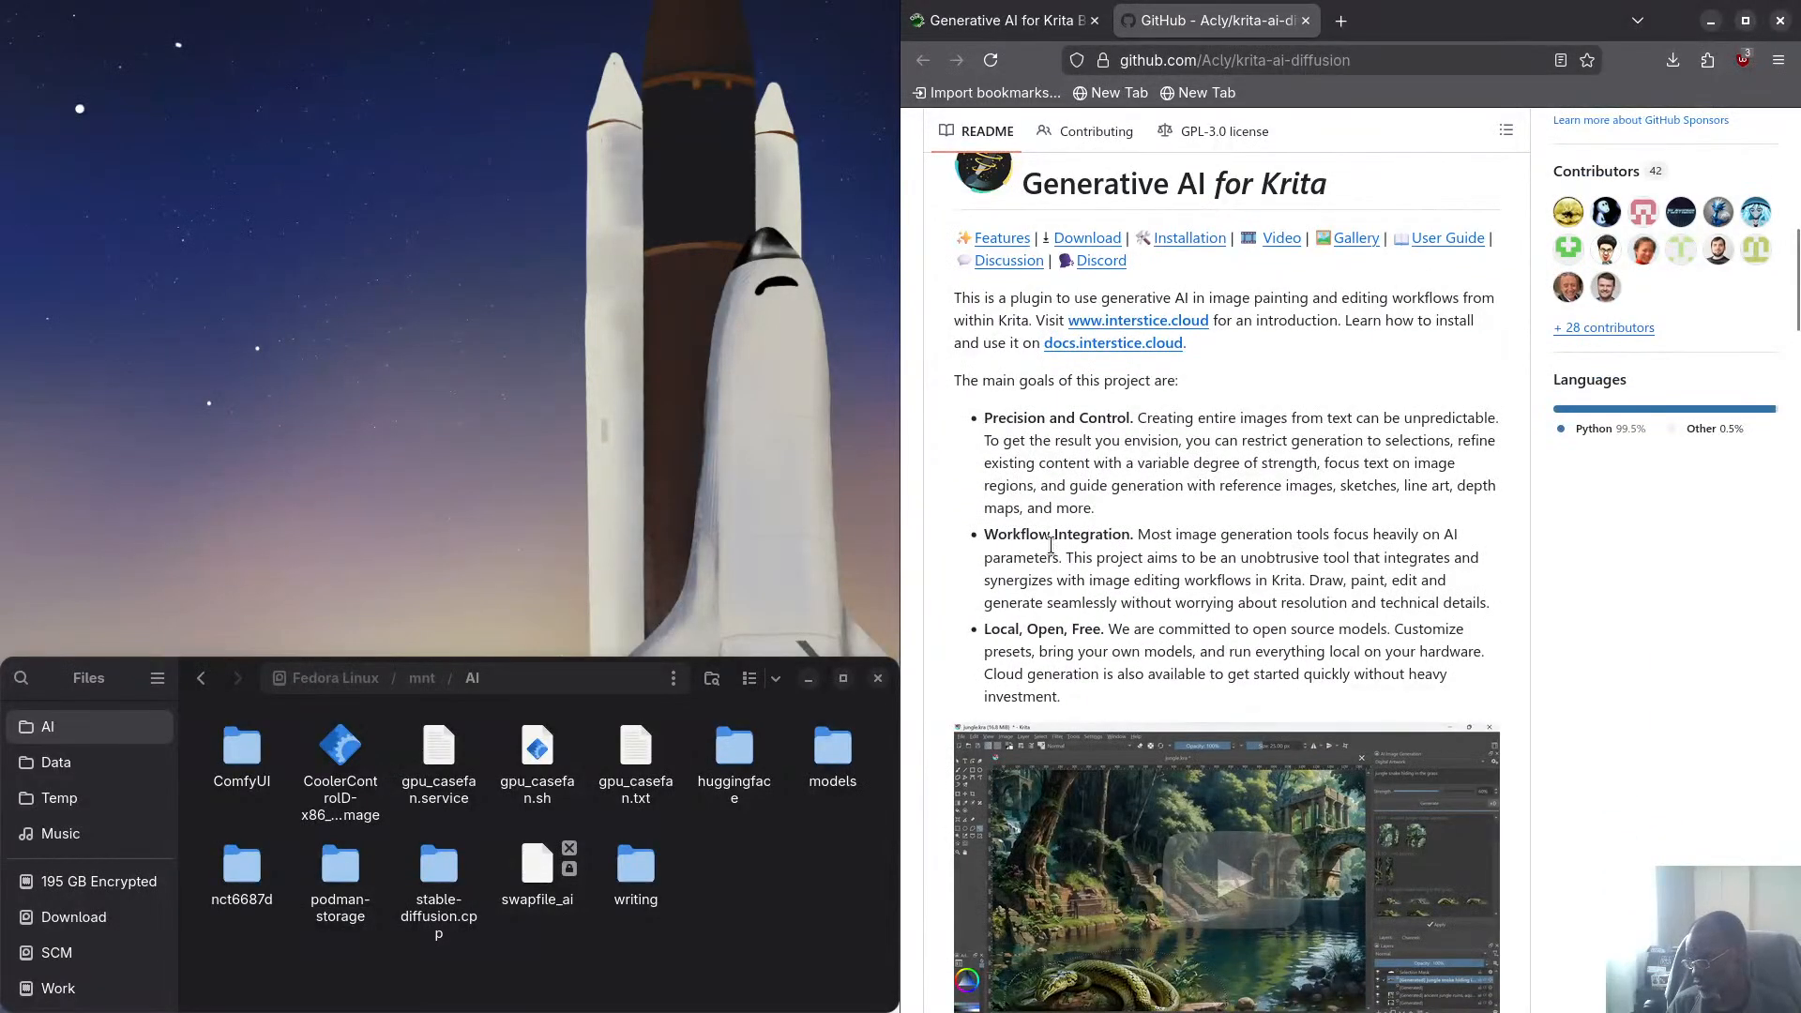
pyautogui.scroll(-2, 1050, 545)
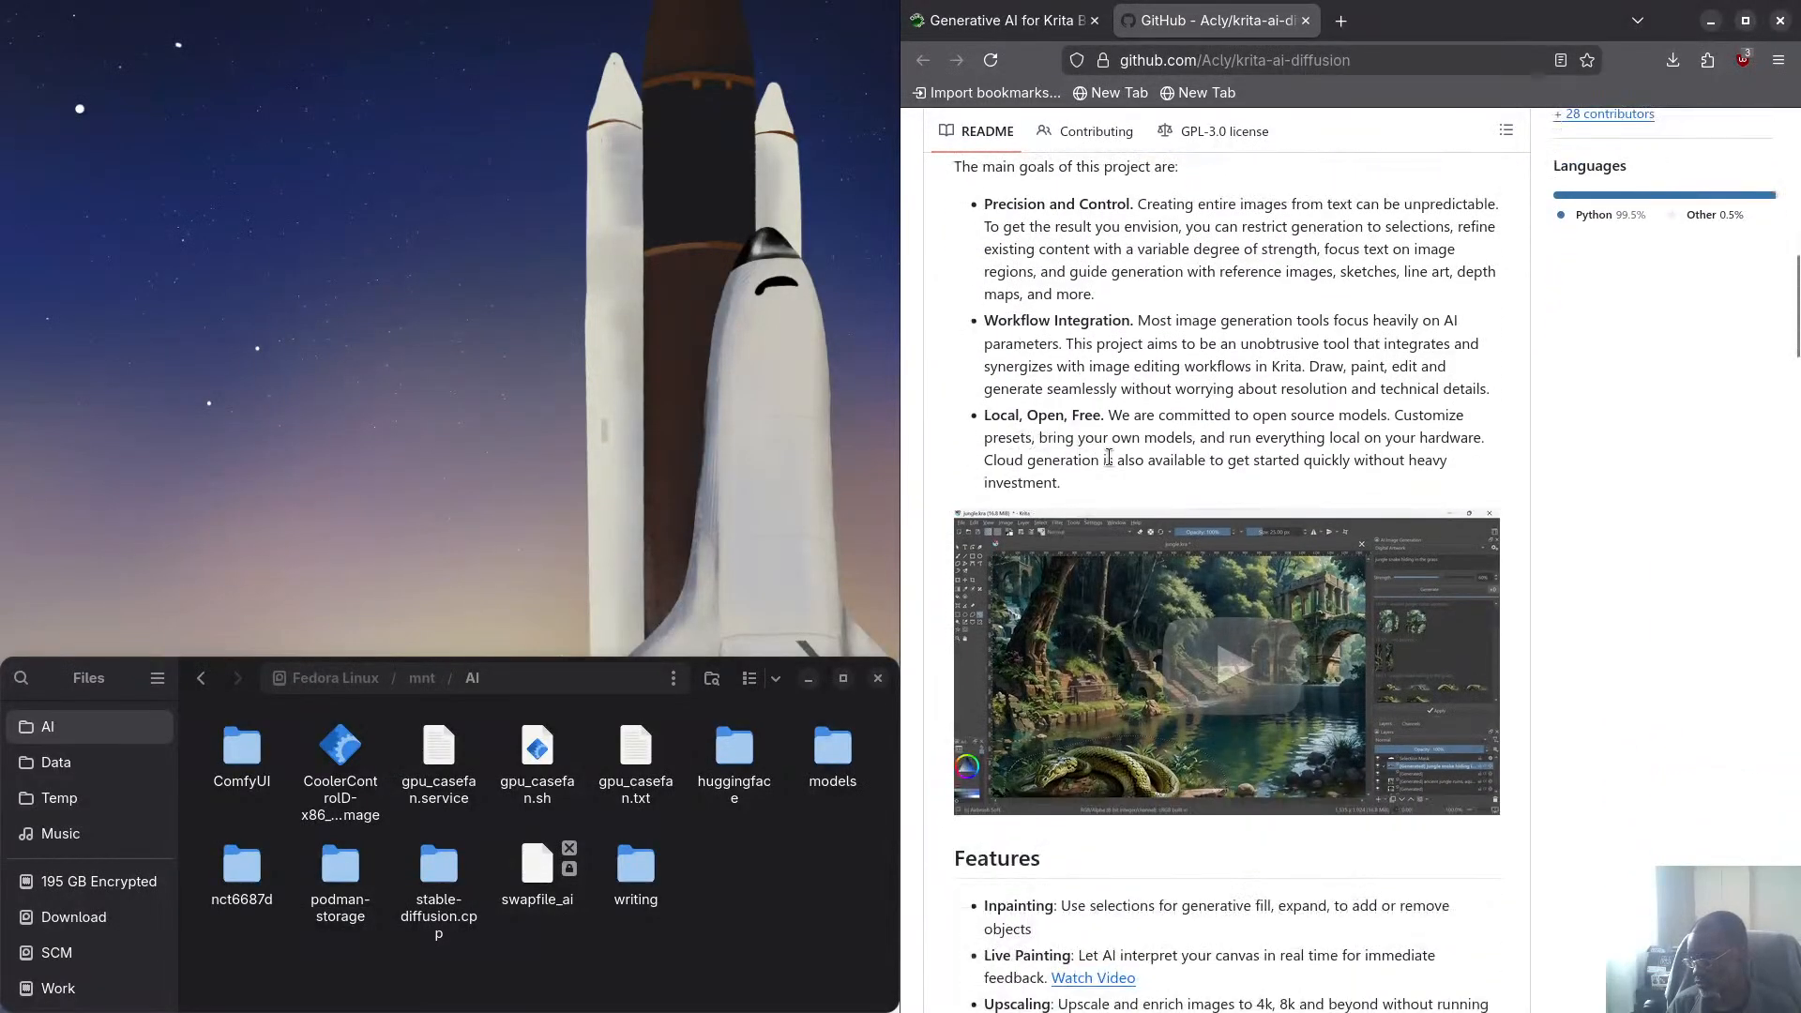
pyautogui.scroll(-6, 1108, 457)
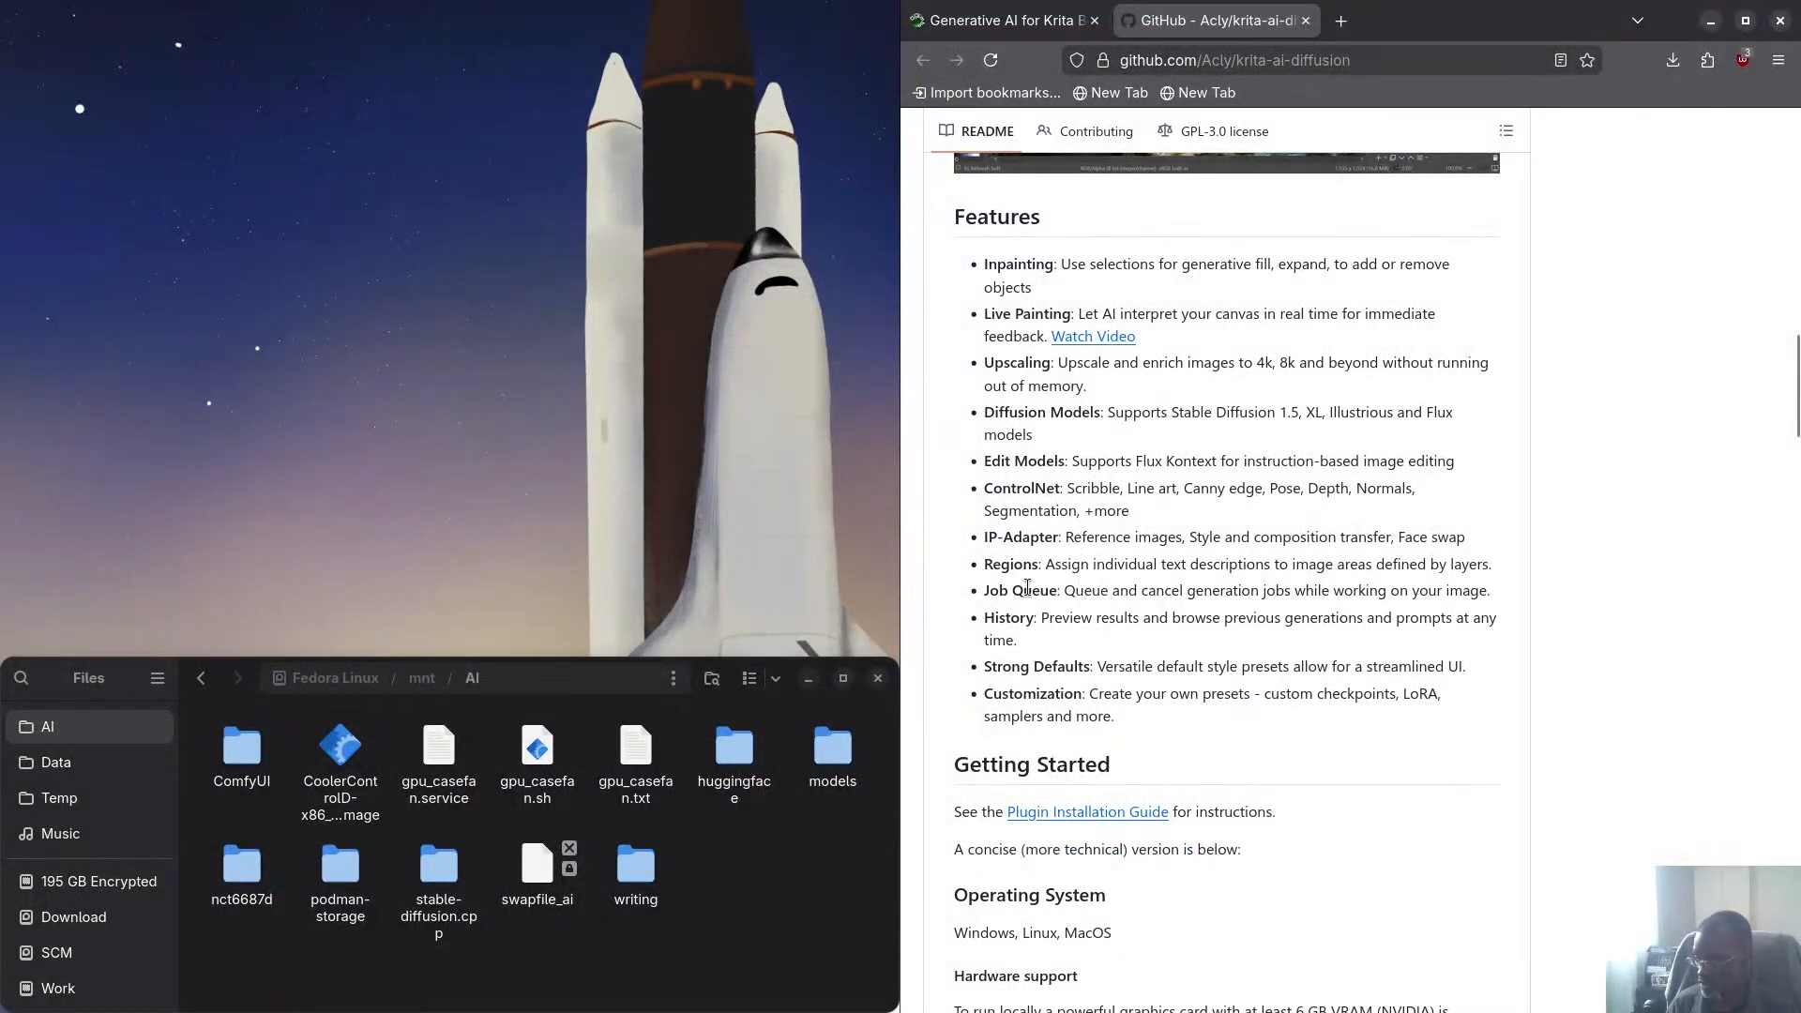
pyautogui.scroll(-4, 1000, 502)
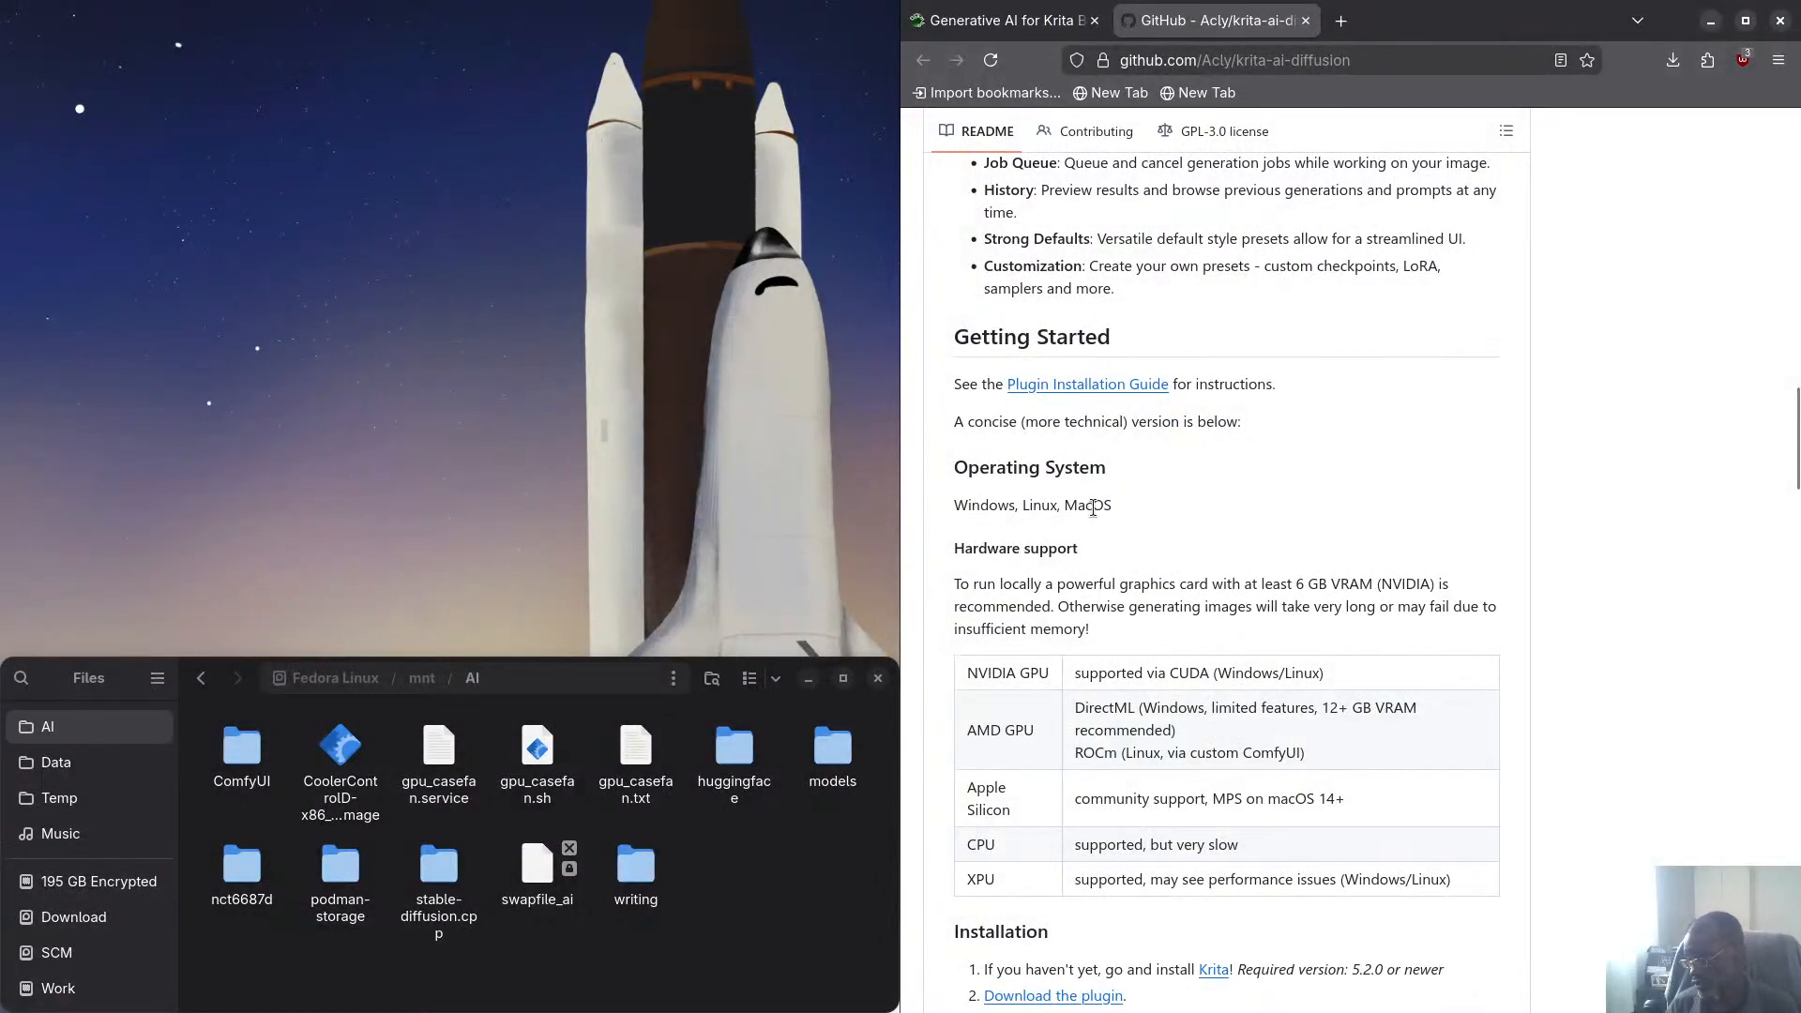
pyautogui.scroll(-2, 1125, 522)
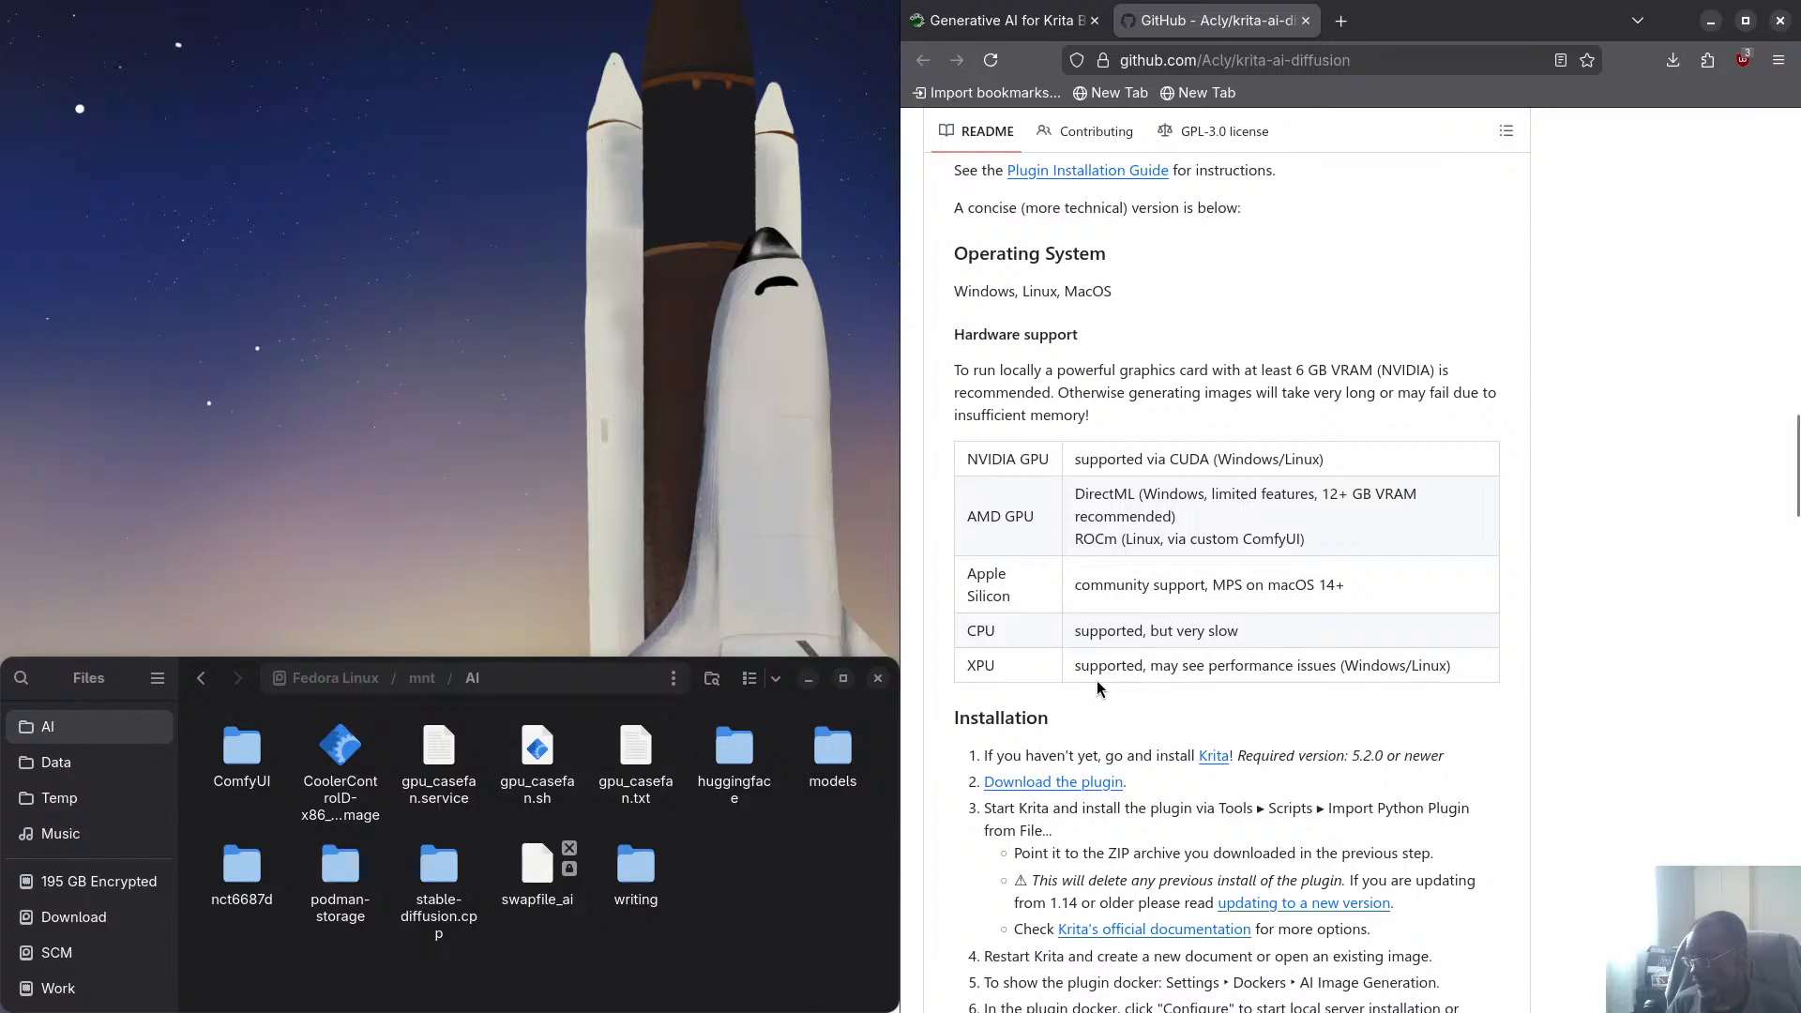
pyautogui.scroll(-7, 1100, 686)
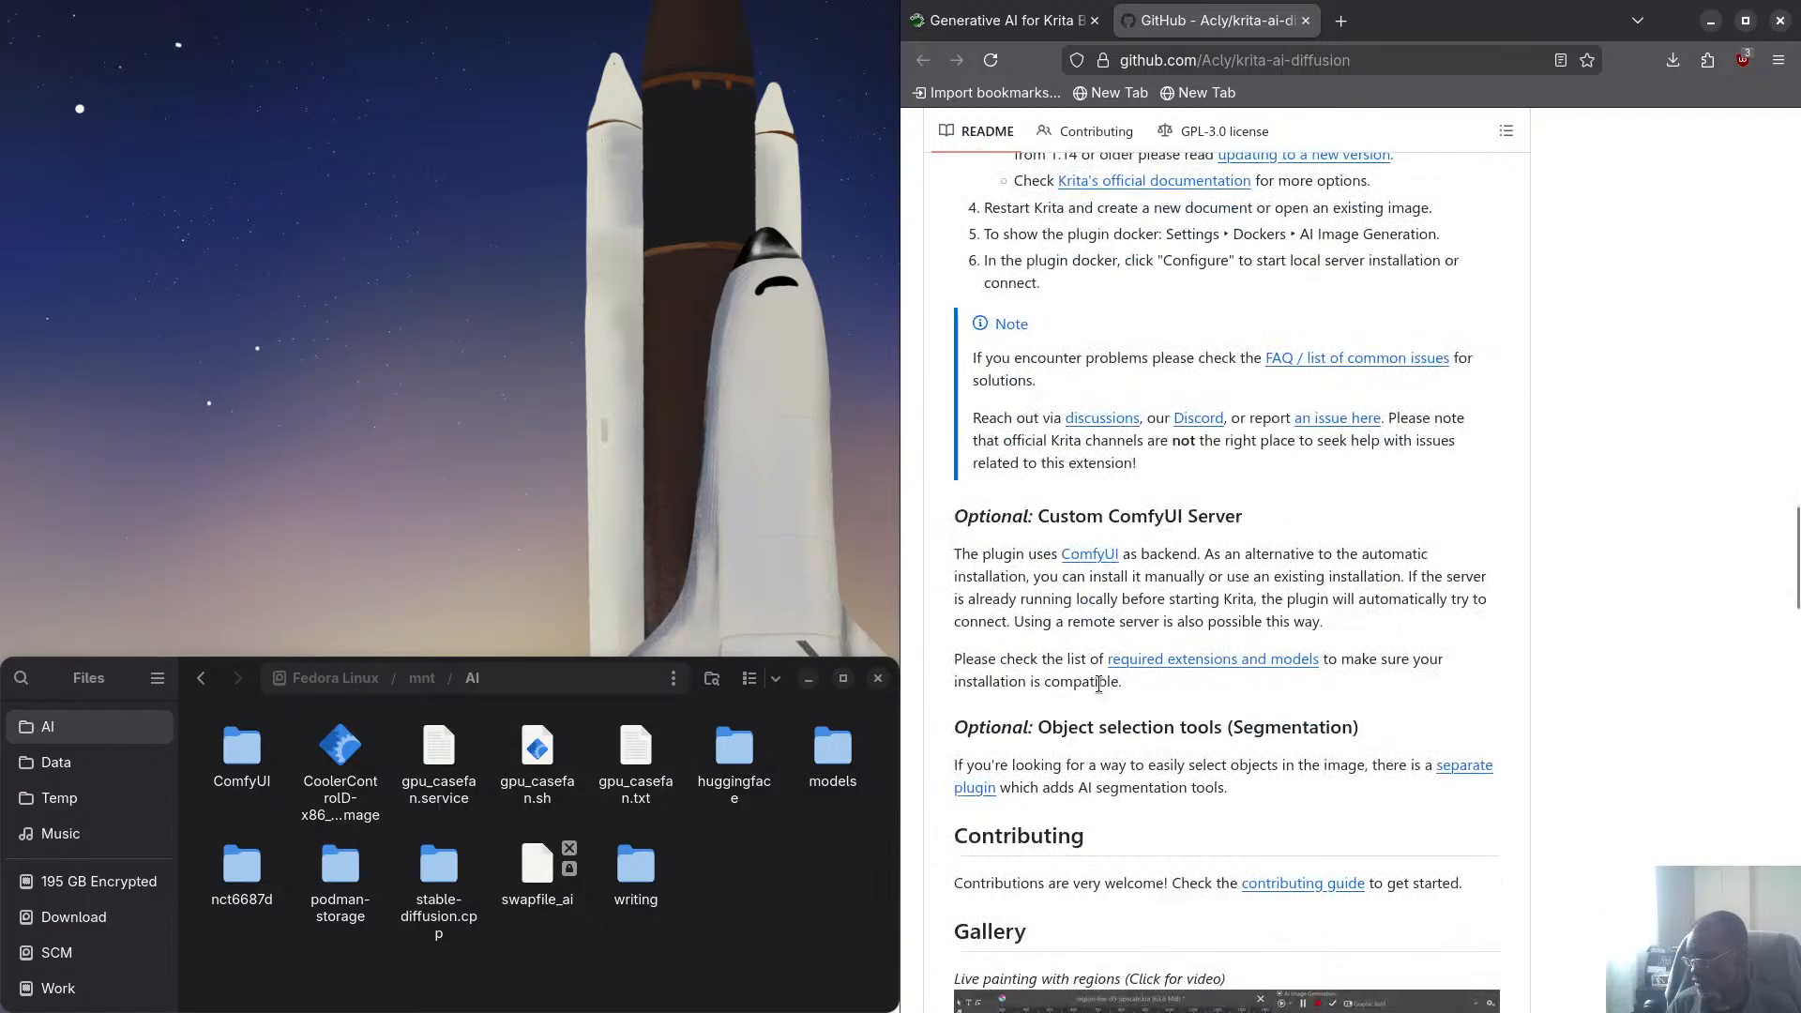
pyautogui.scroll(-1, 1099, 685)
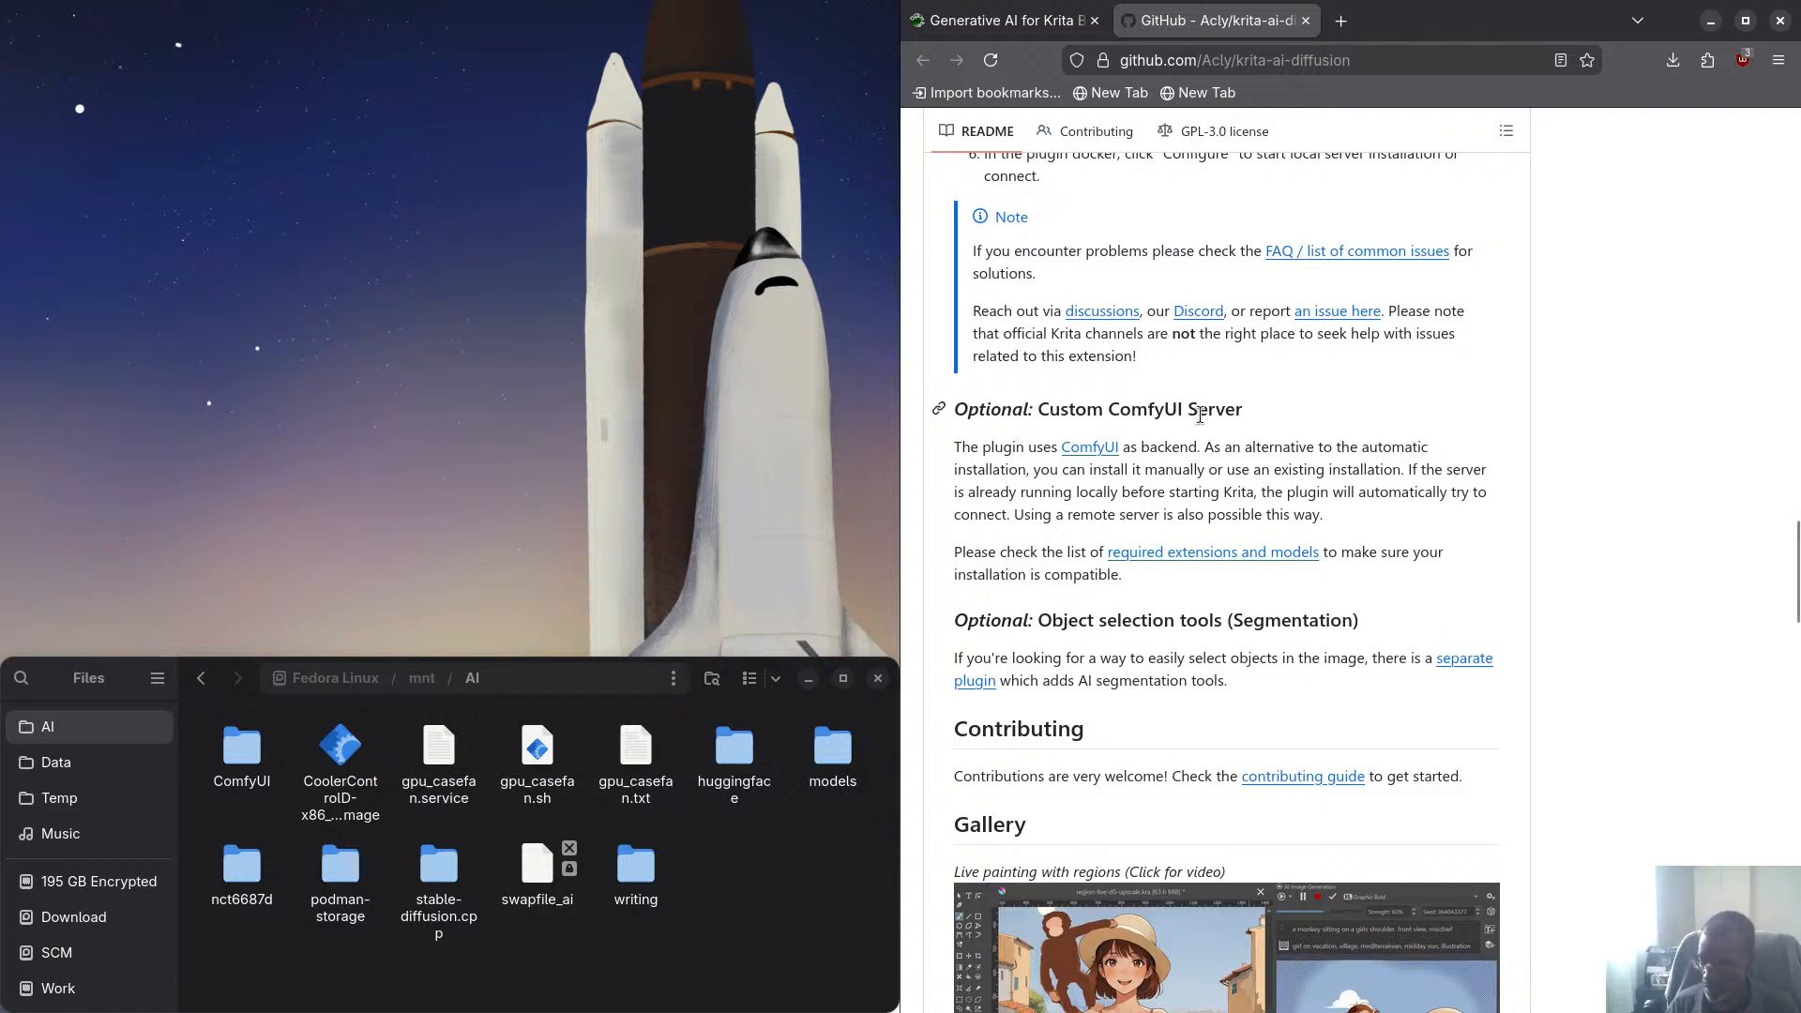
# Look through the README's gallery examples, including inpainting, pose and control layers, down to the Technology section
pyautogui.scroll(-2, 1197, 436)
pyautogui.scroll(-5, 1198, 436)
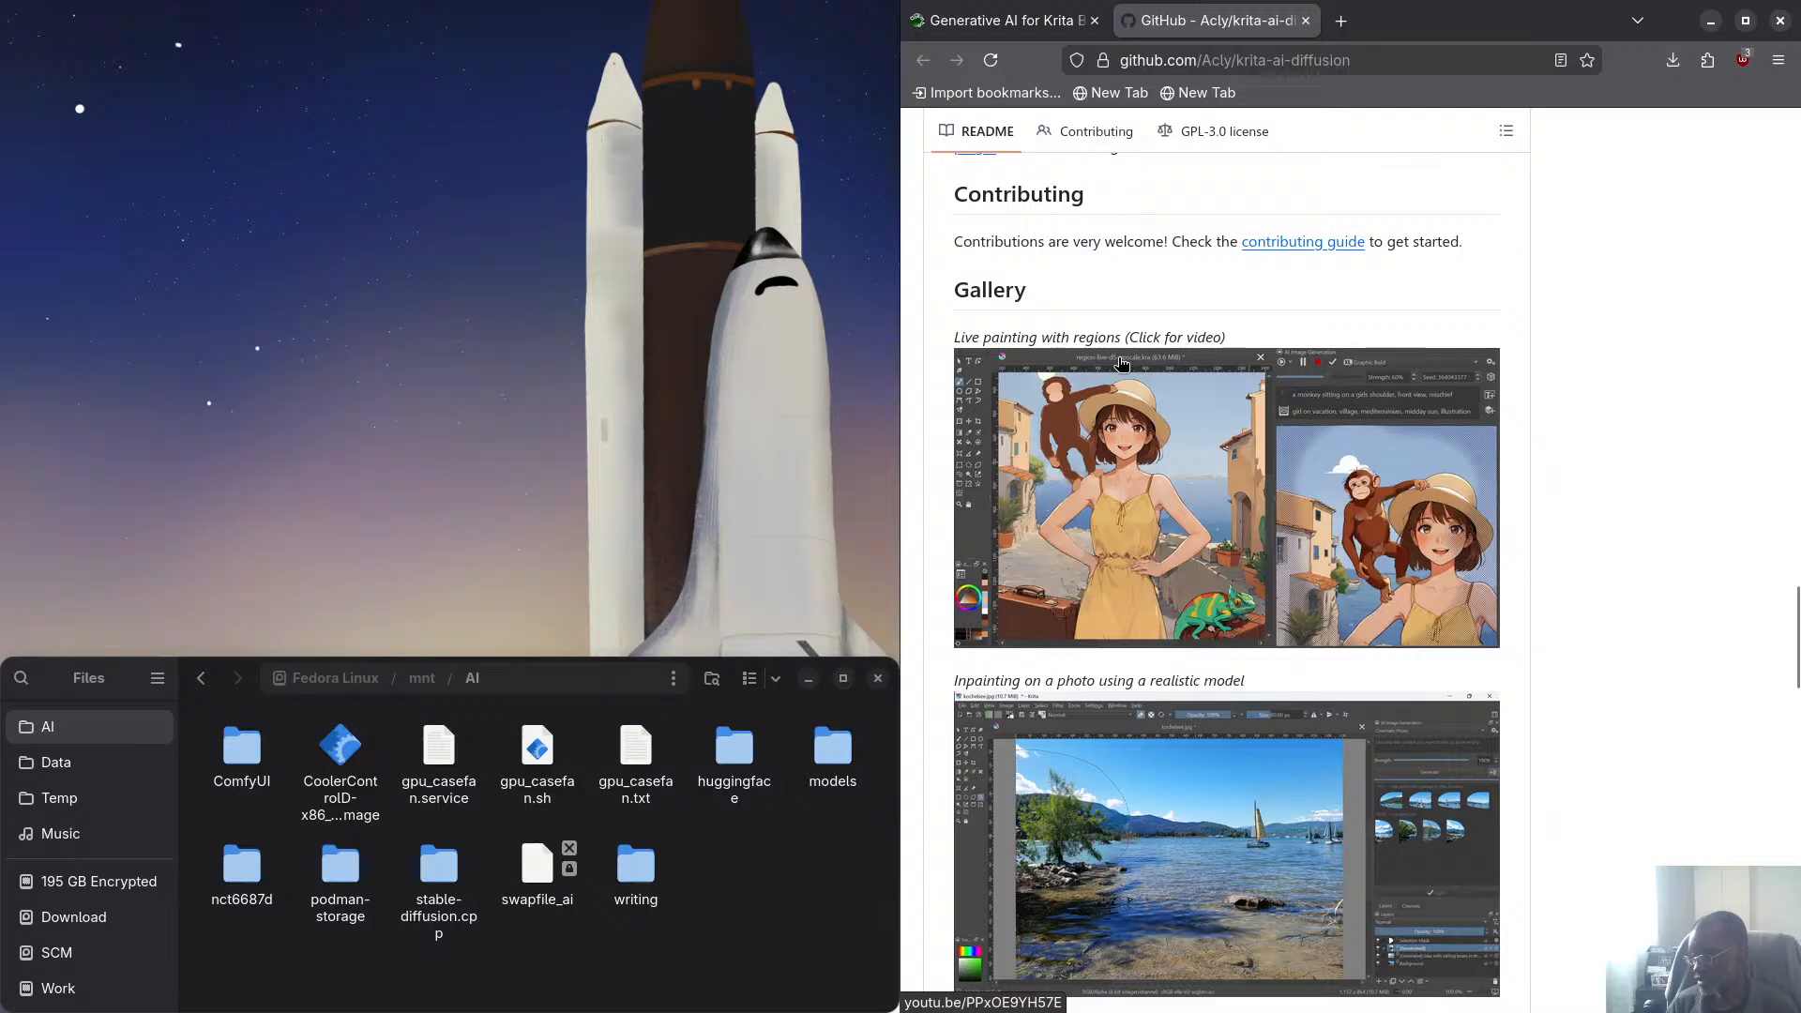
pyautogui.scroll(-3, 1157, 511)
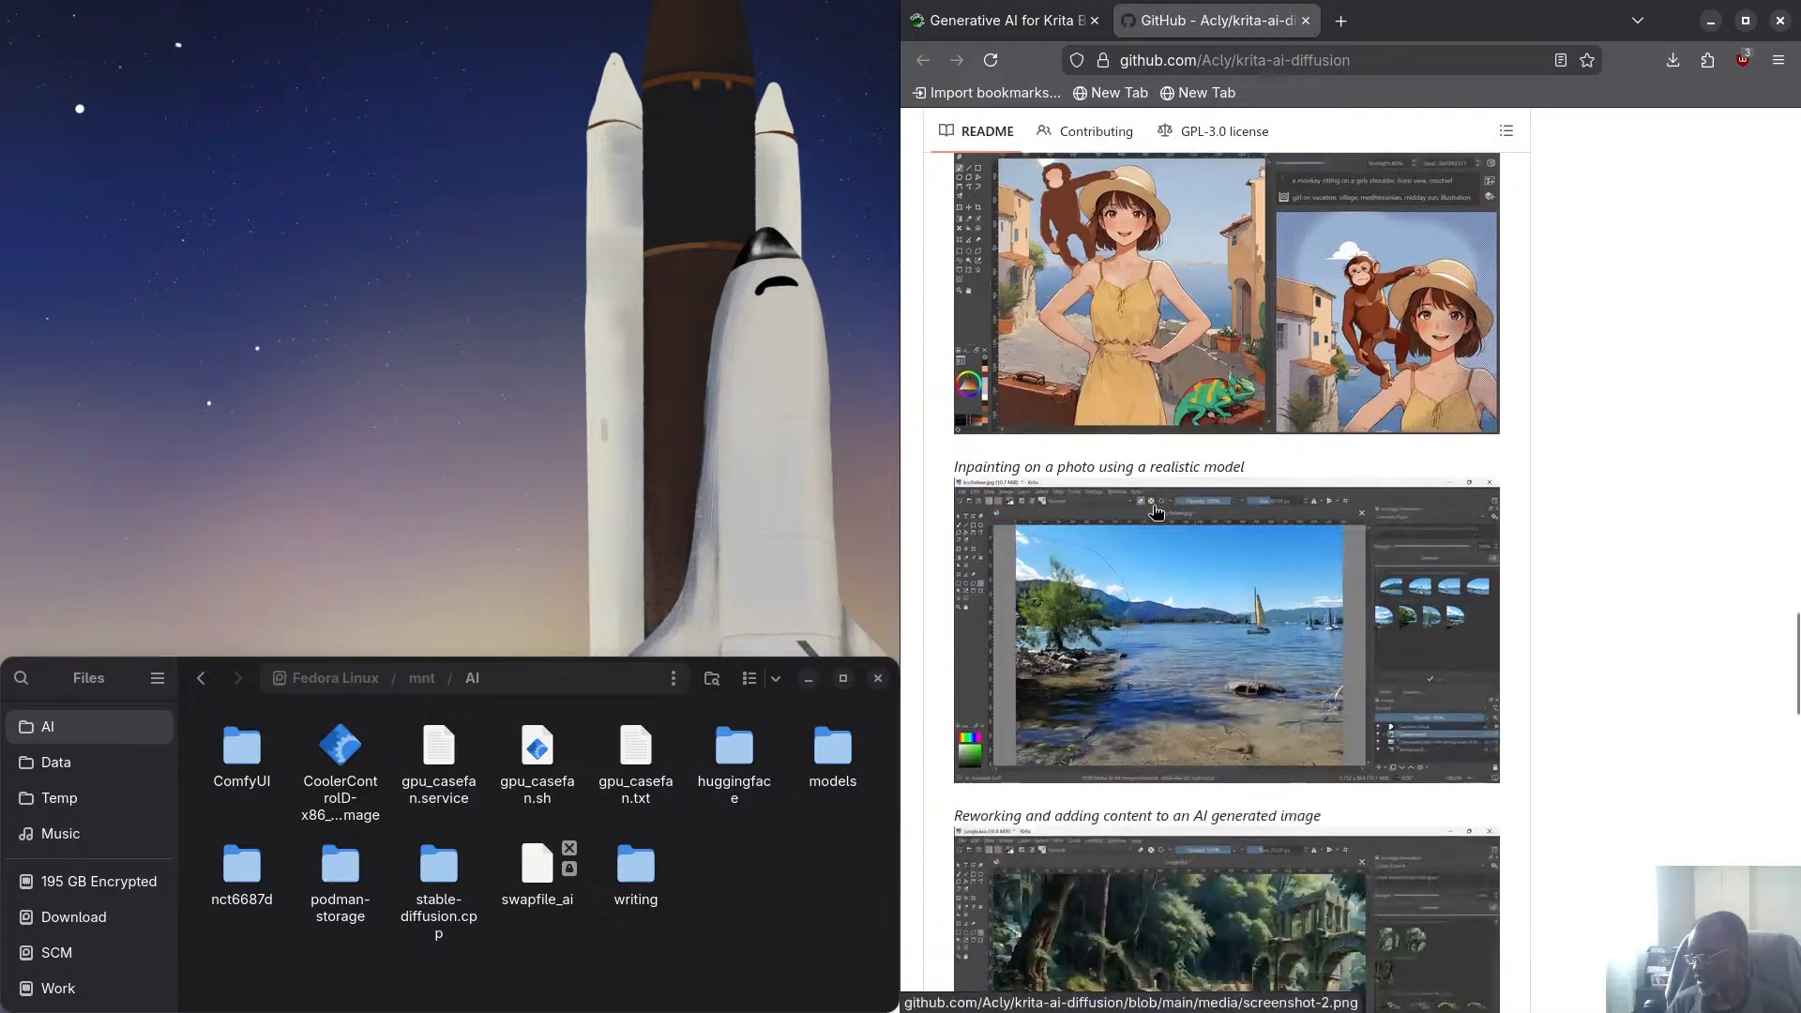
pyautogui.scroll(-2, 1050, 558)
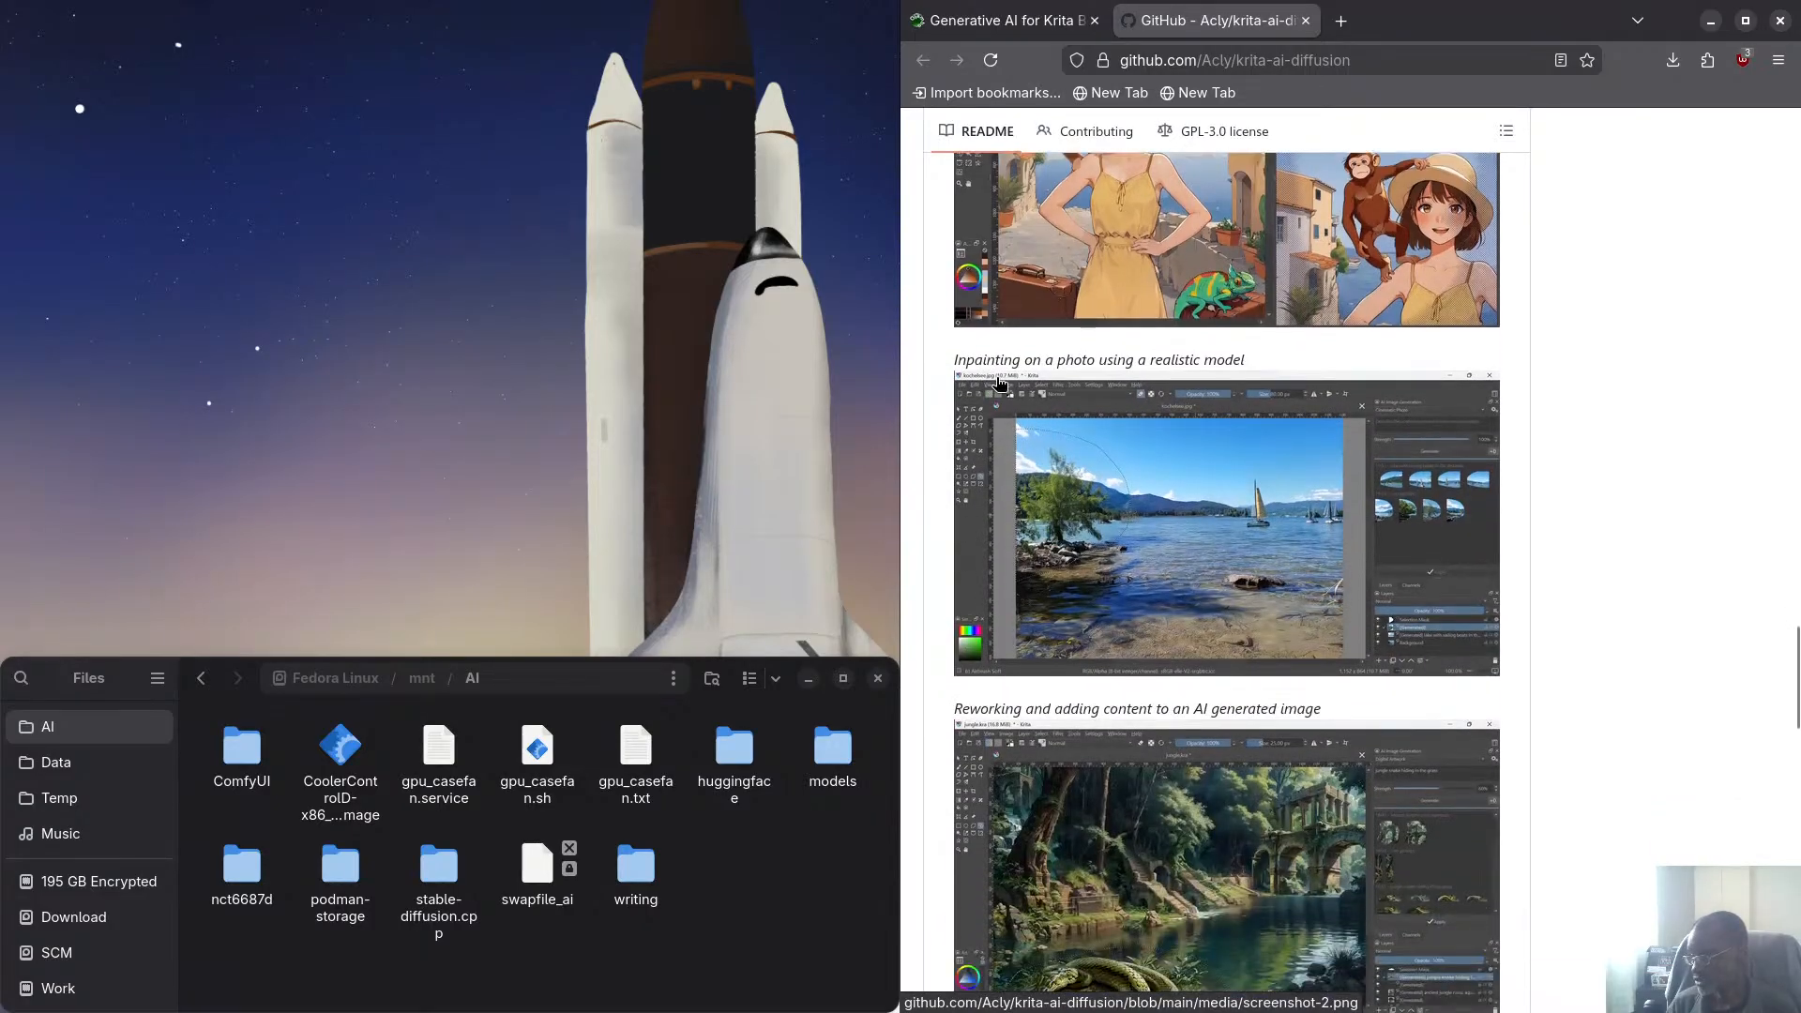
pyautogui.scroll(-4, 1022, 410)
pyautogui.scroll(-6, 1022, 410)
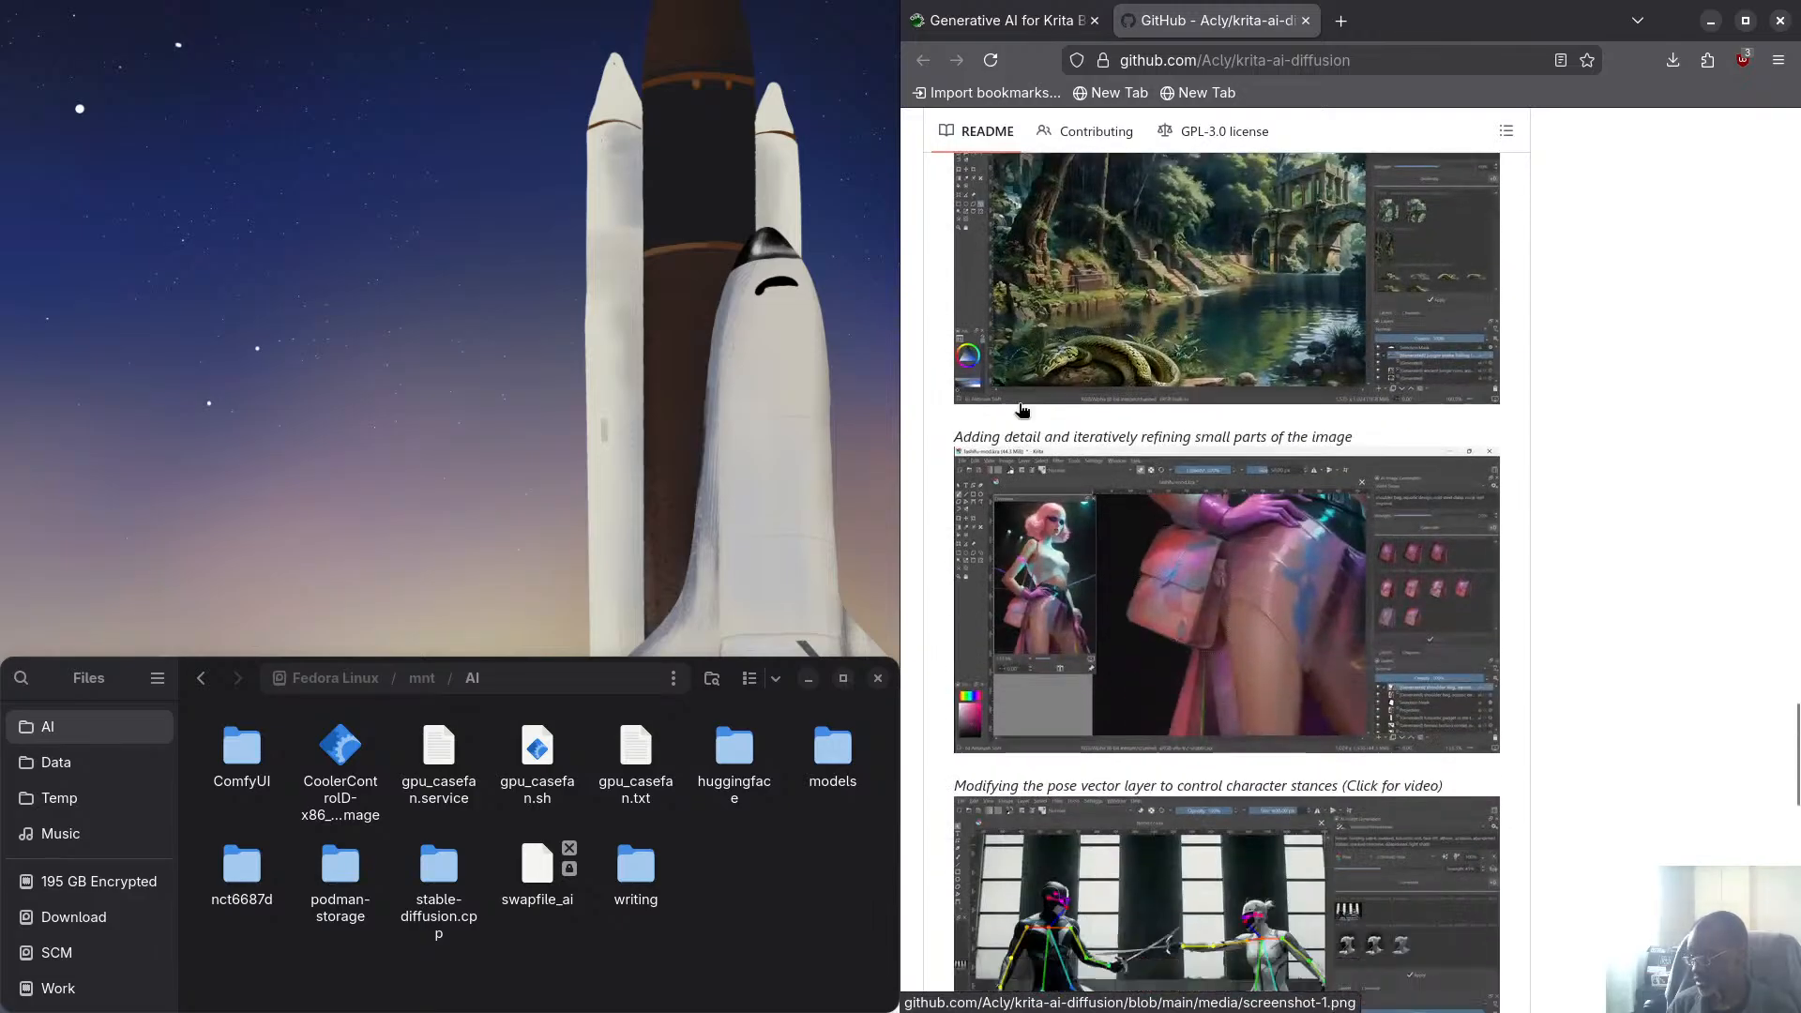
pyautogui.scroll(-3, 1091, 405)
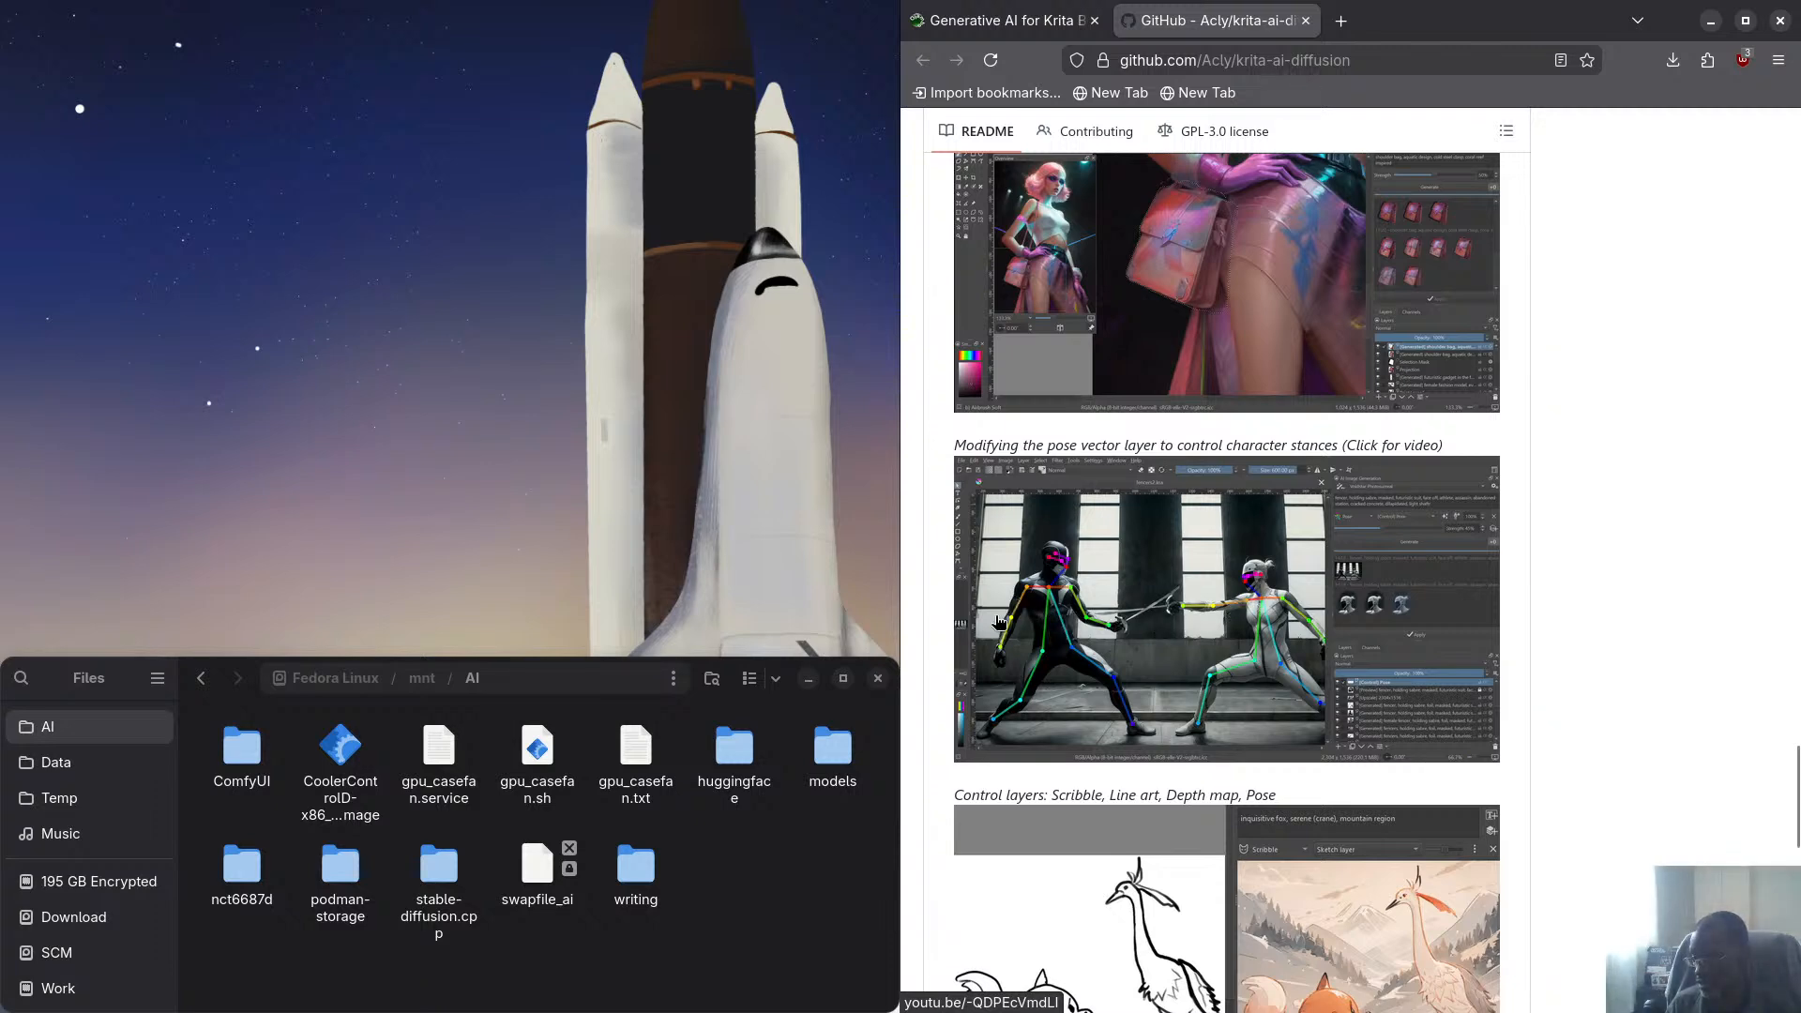
pyautogui.scroll(-3, 1048, 644)
pyautogui.scroll(-3, 1048, 645)
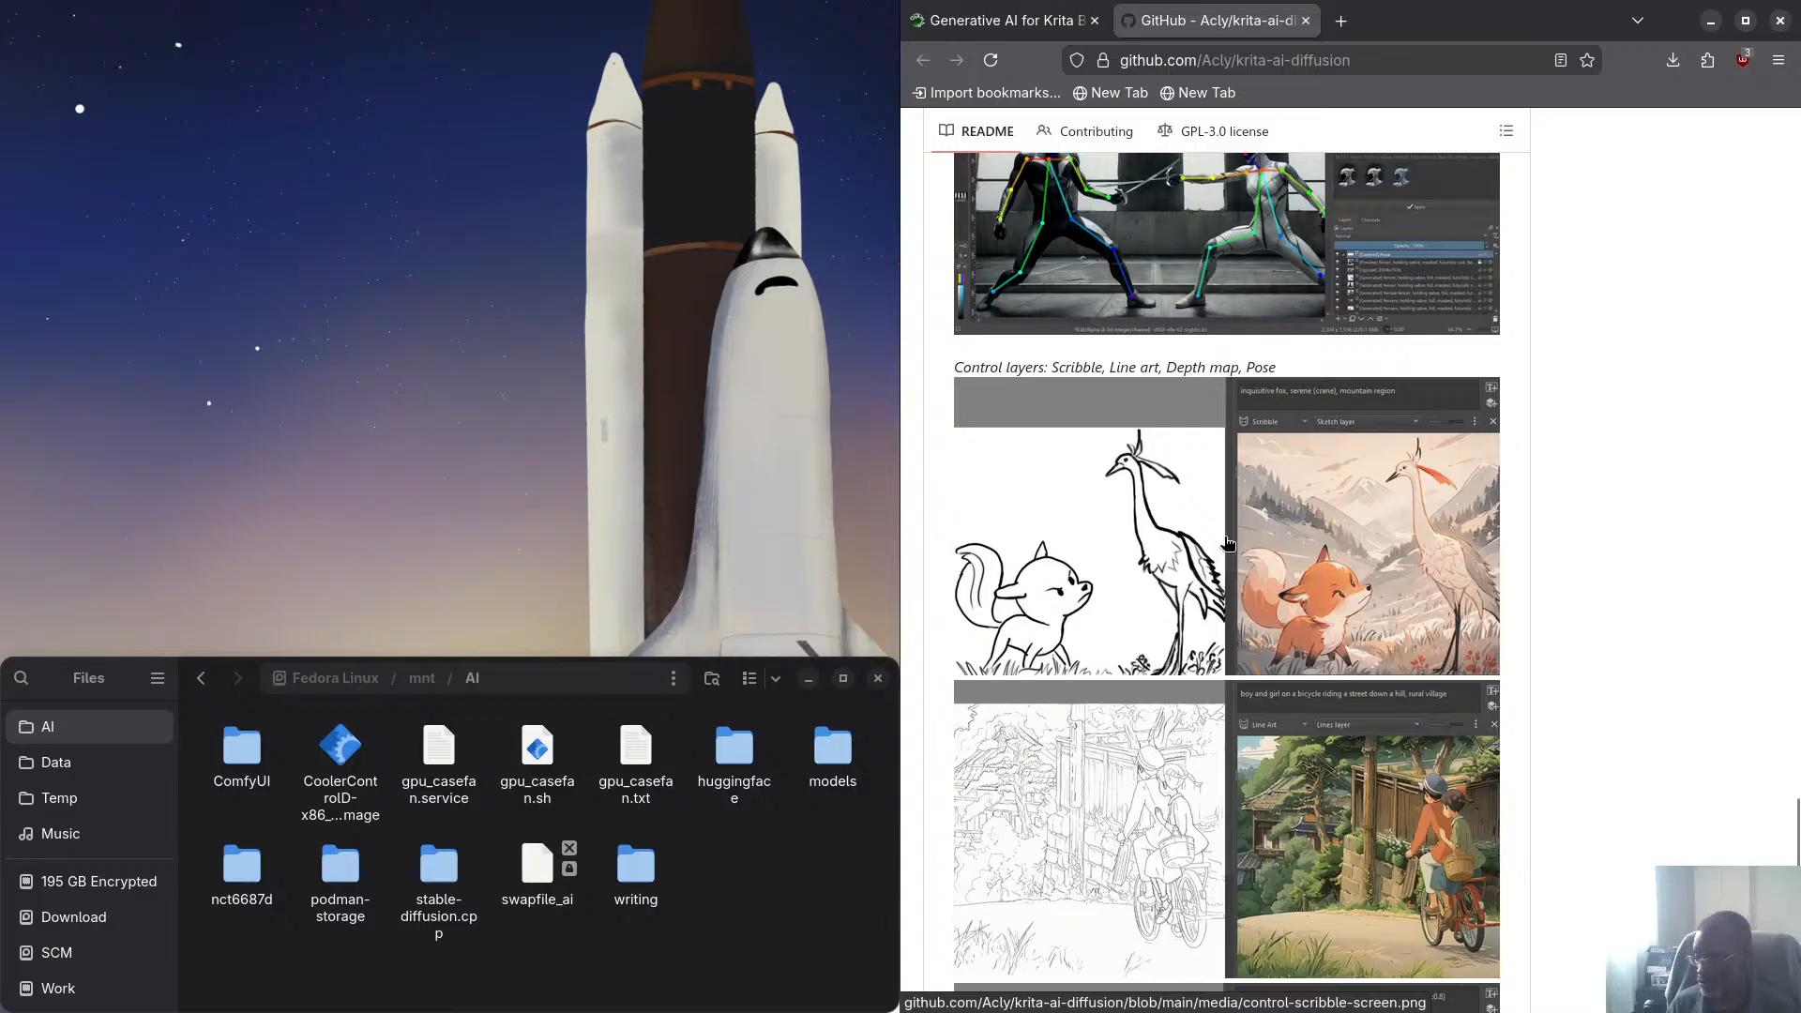
pyautogui.scroll(-2, 1219, 548)
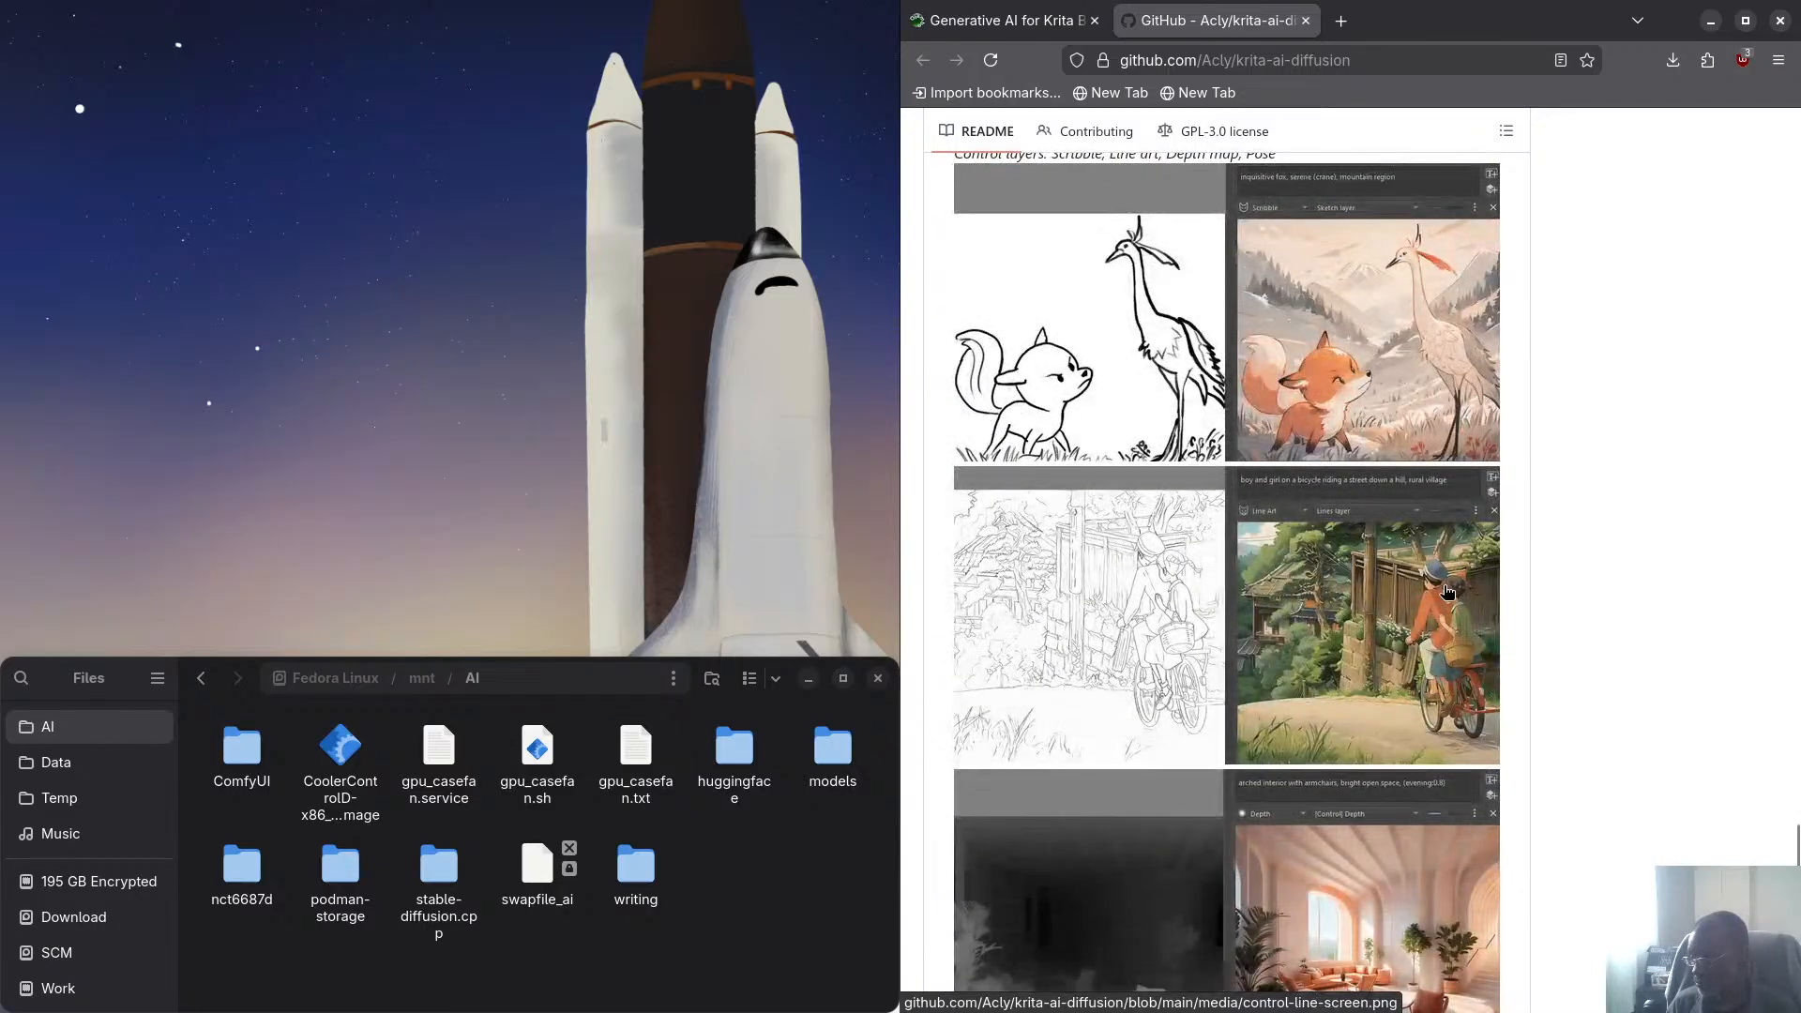
pyautogui.scroll(-3, 1455, 599)
pyautogui.scroll(-3, 1459, 599)
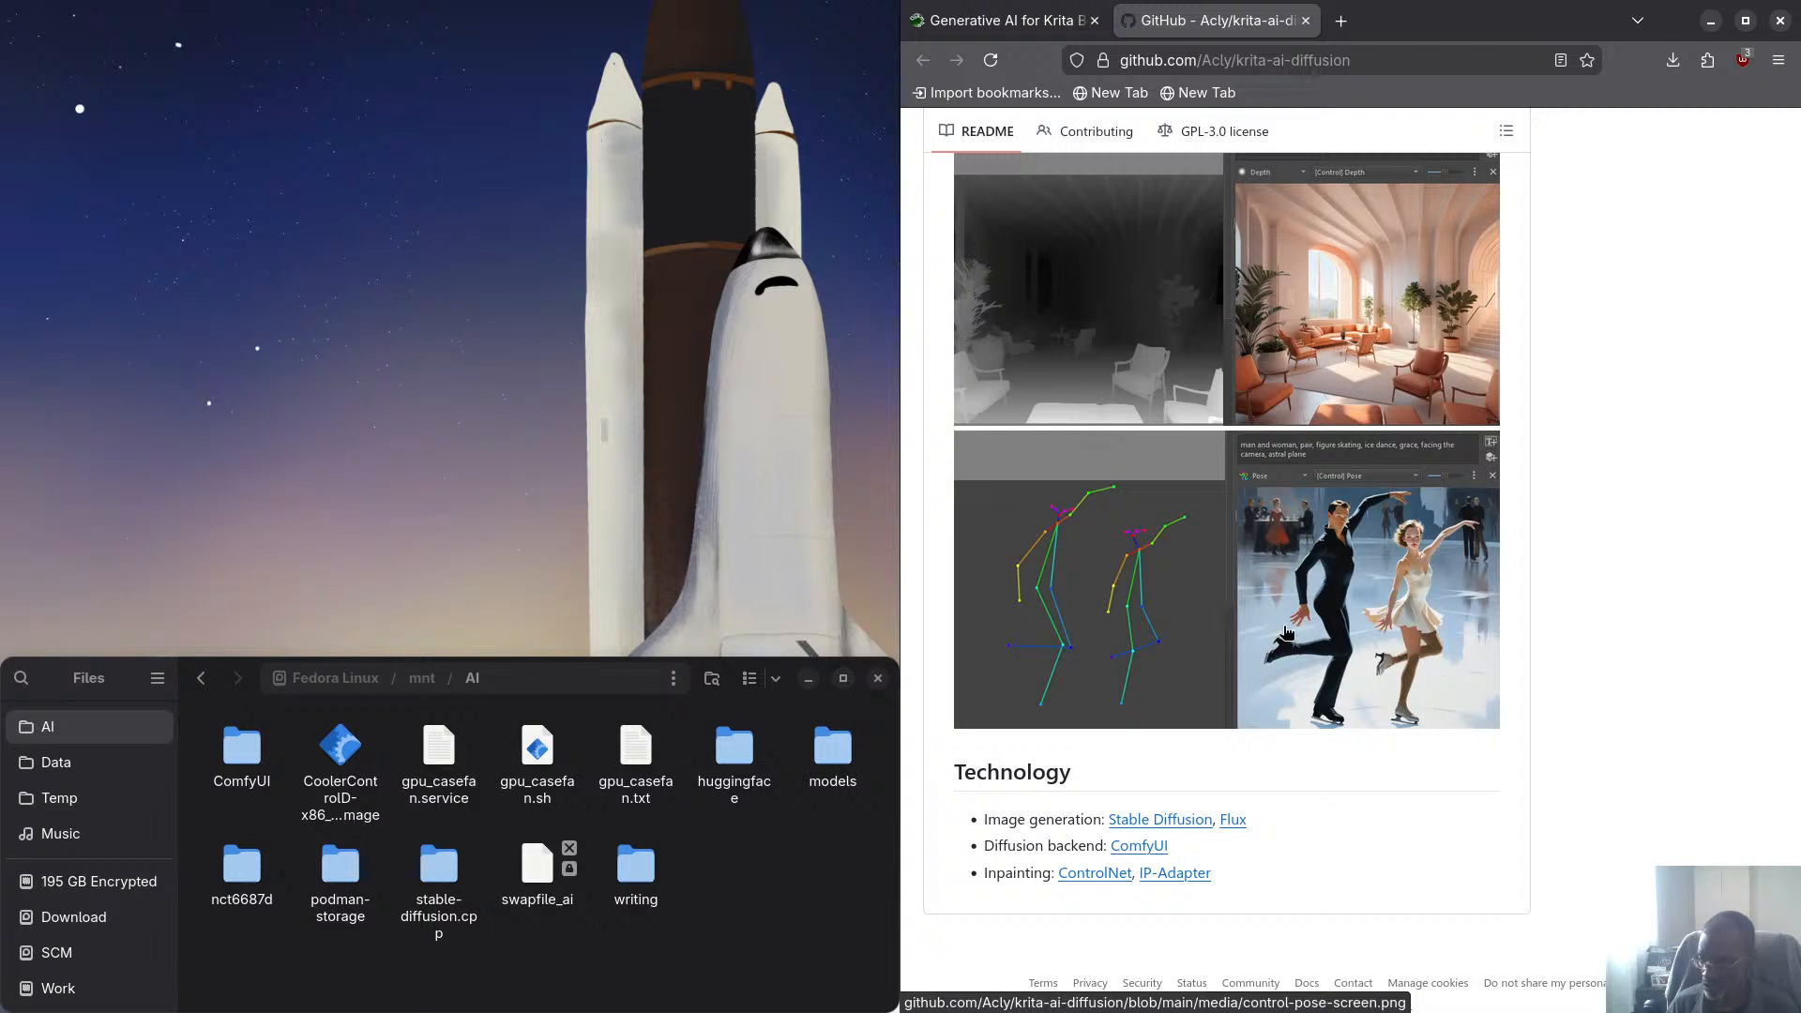
pyautogui.scroll(-1, 1311, 642)
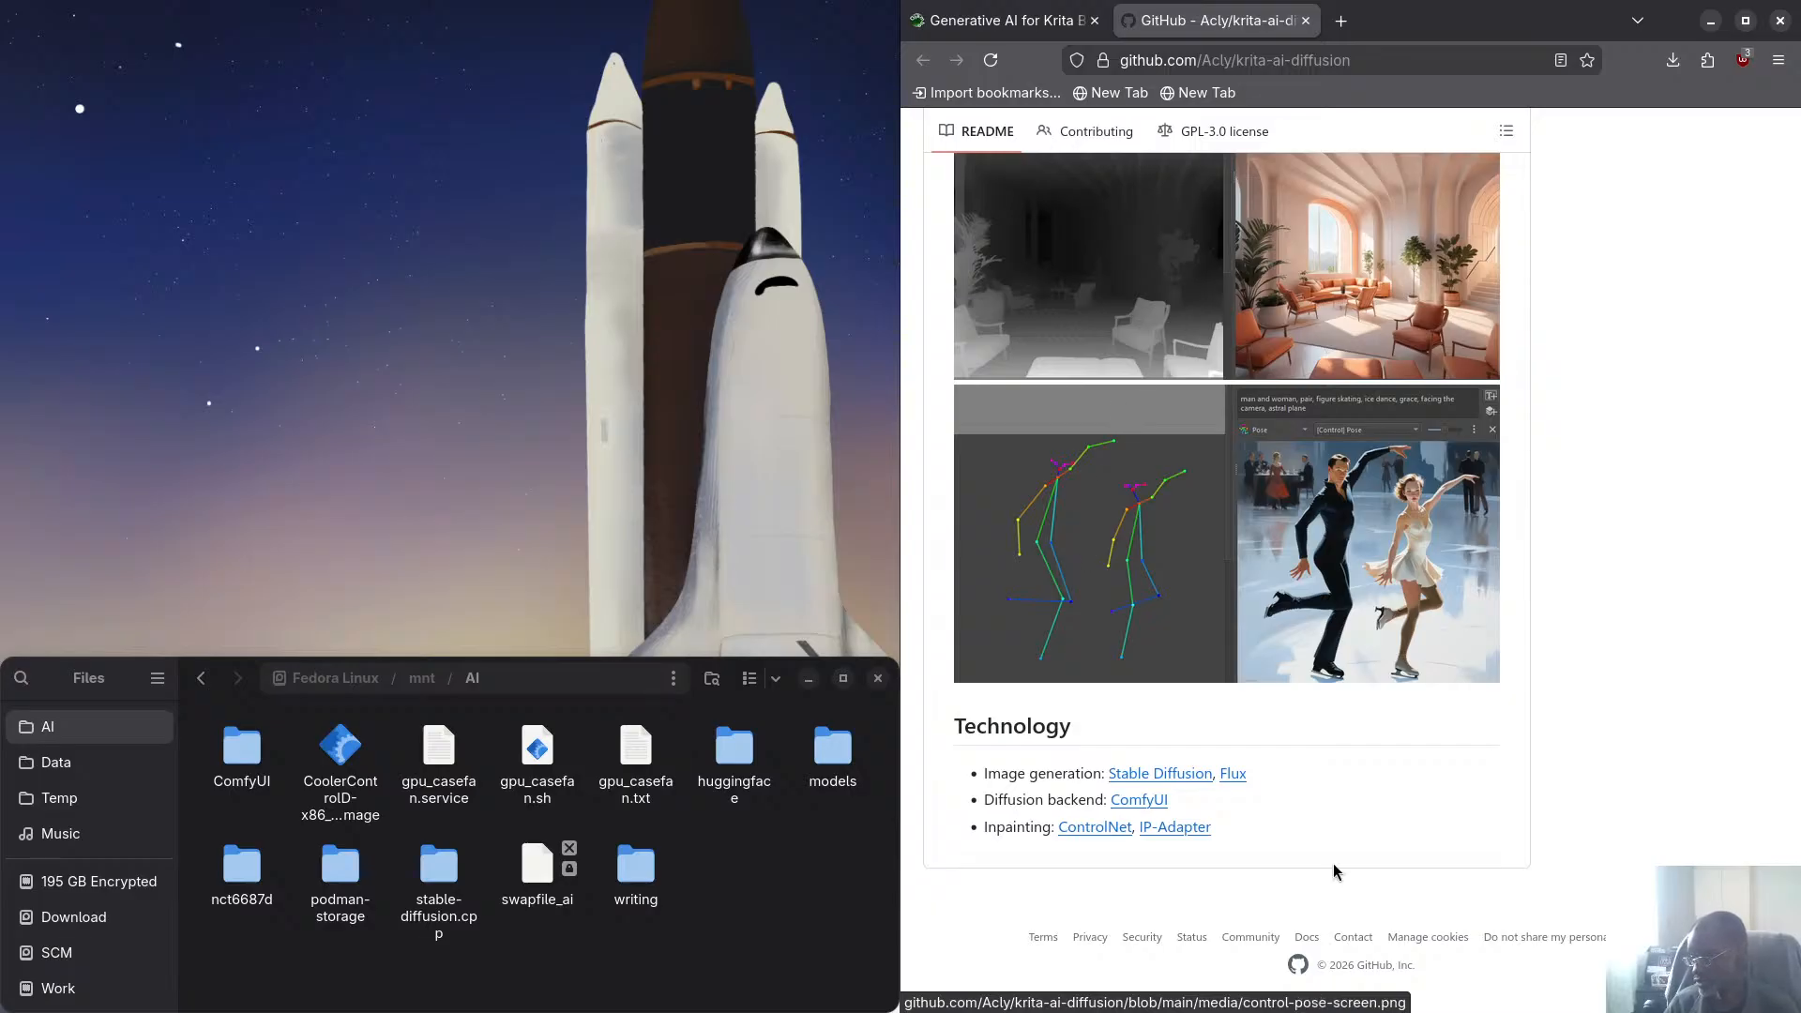
# Return to the top of the krita-ai-diffusion repository and open its Releases page
pyautogui.scroll(10, 1294, 776)
pyautogui.scroll(8, 1294, 774)
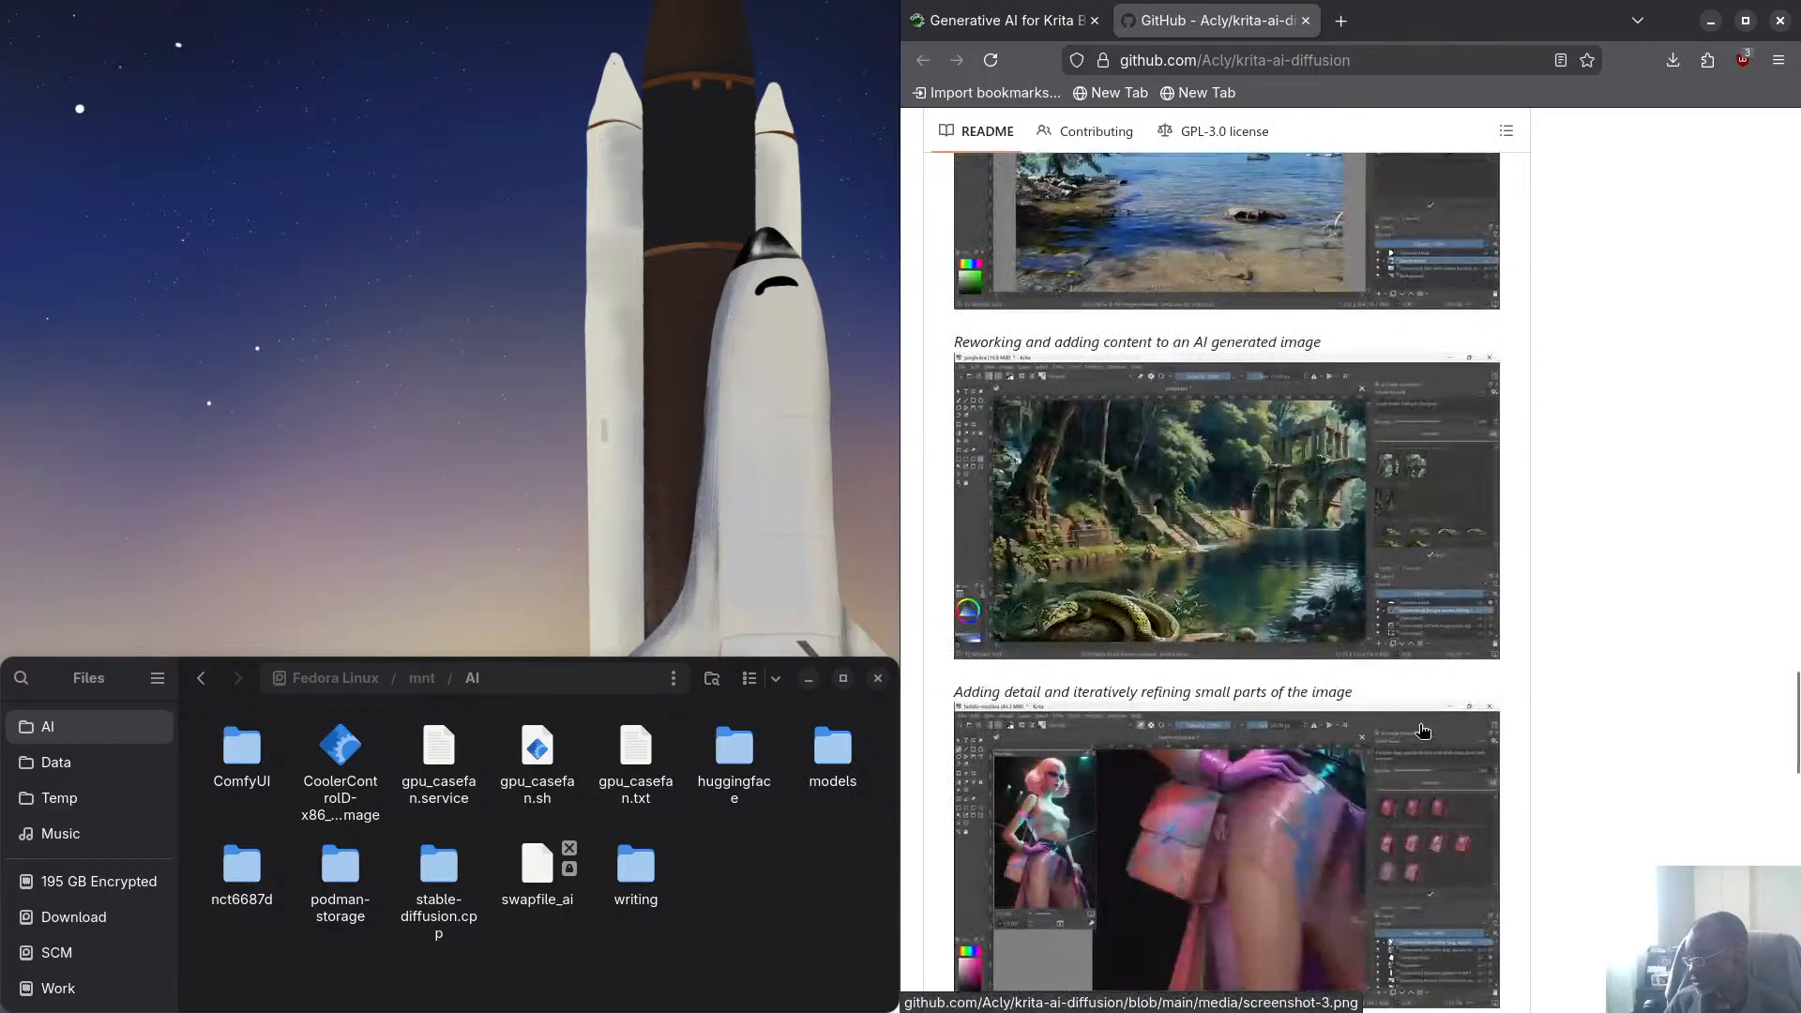
pyautogui.moveTo(1795, 736); pyautogui.dragTo(1795, 150)
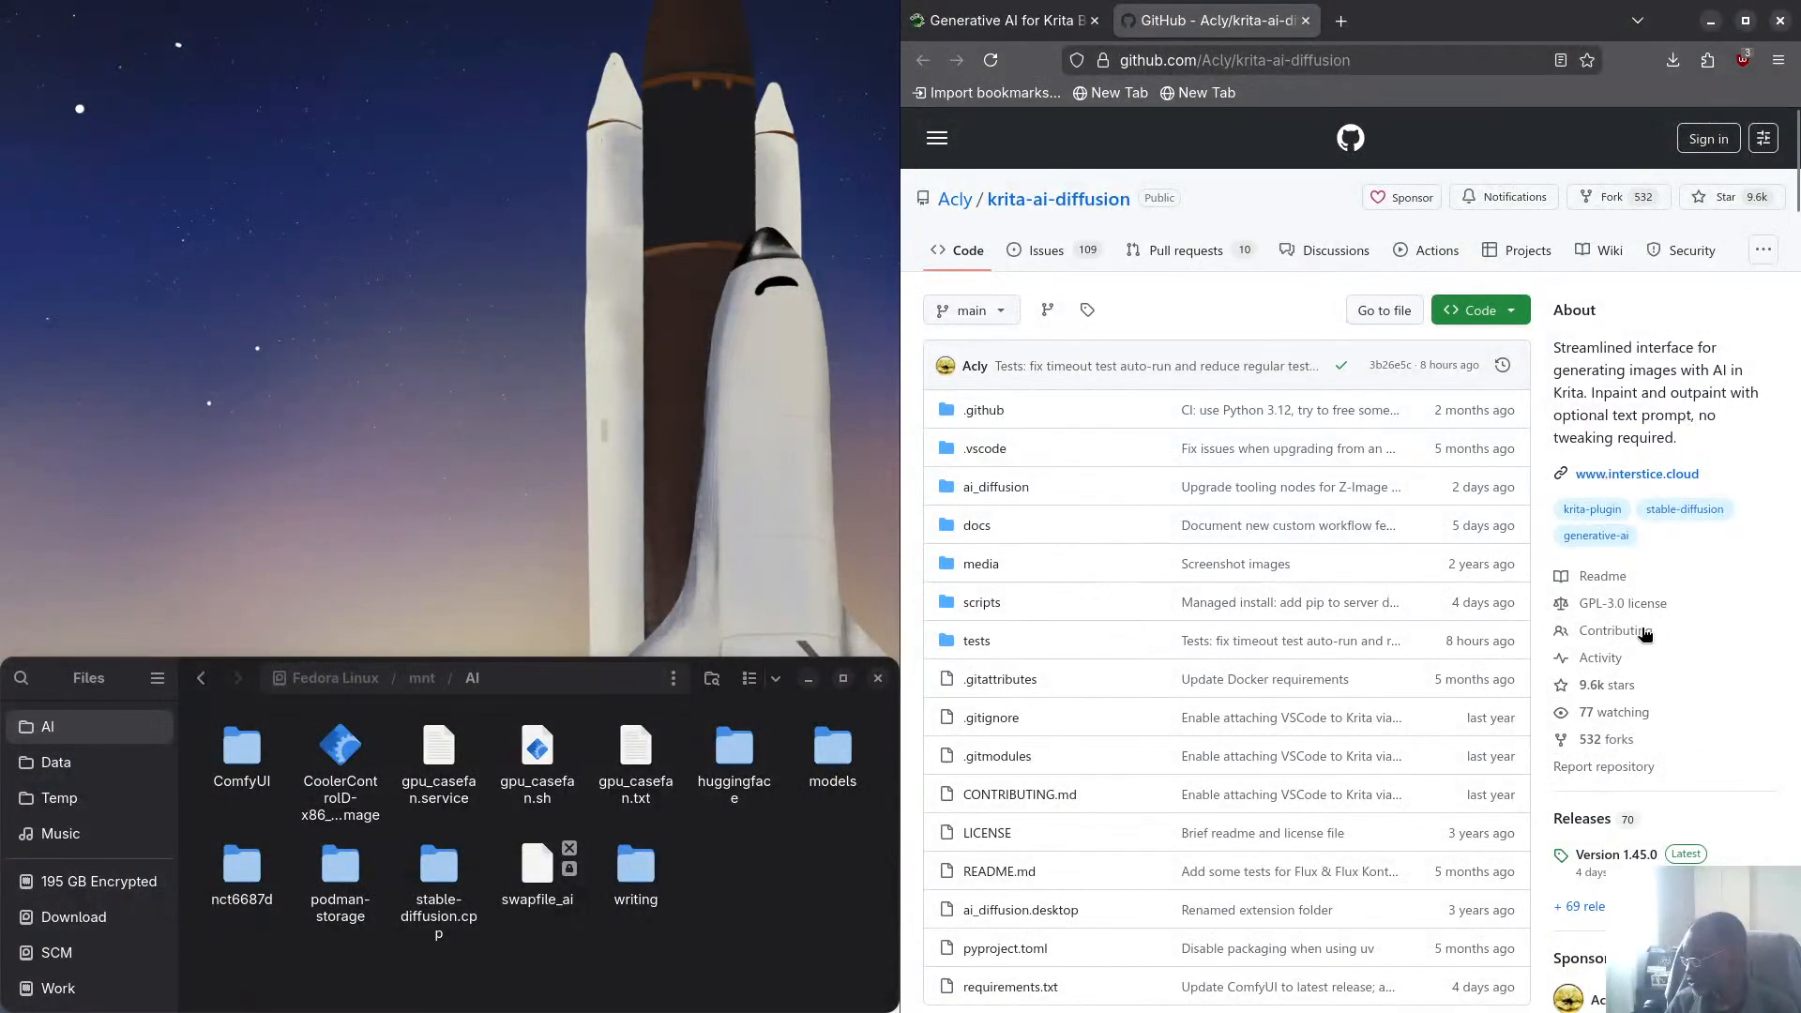
pyautogui.scroll(-4, 1641, 633)
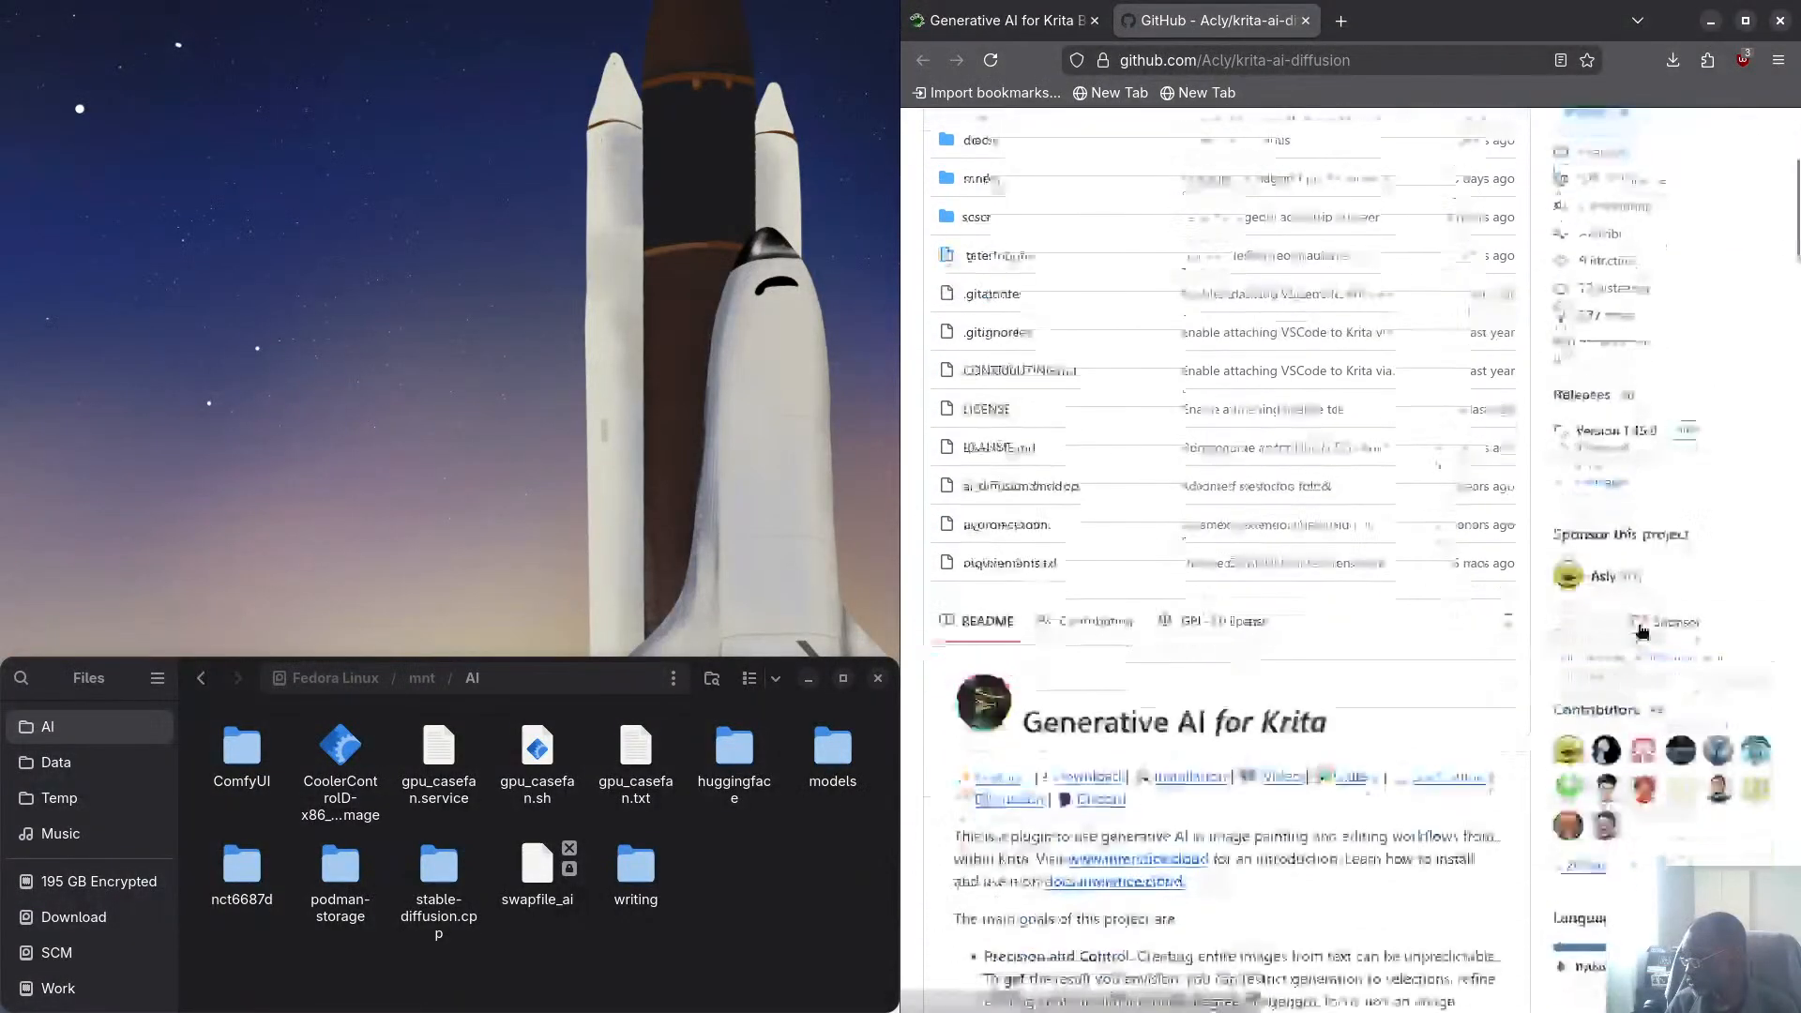
pyautogui.click(1585, 392)
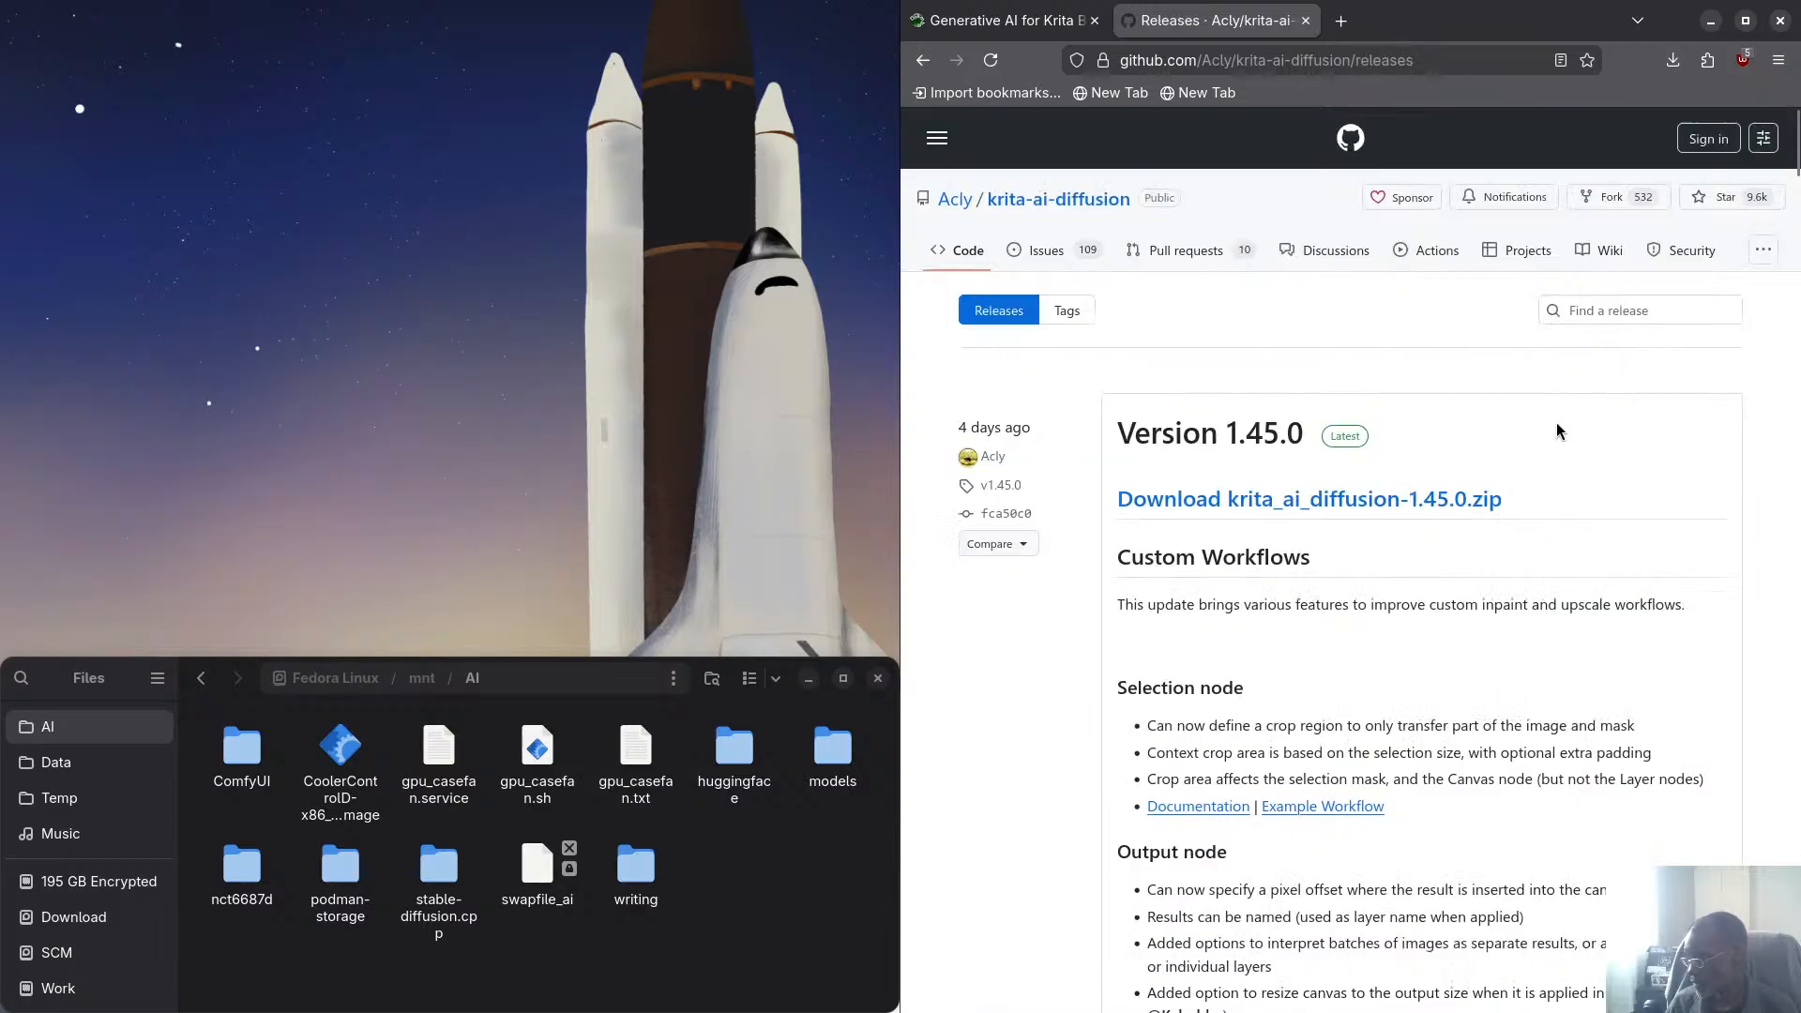
# Review the Version 1.45.0 release notes, from custom workflows and fixes through the other changes to the downloadable assets
pyautogui.scroll(-3, 1289, 701)
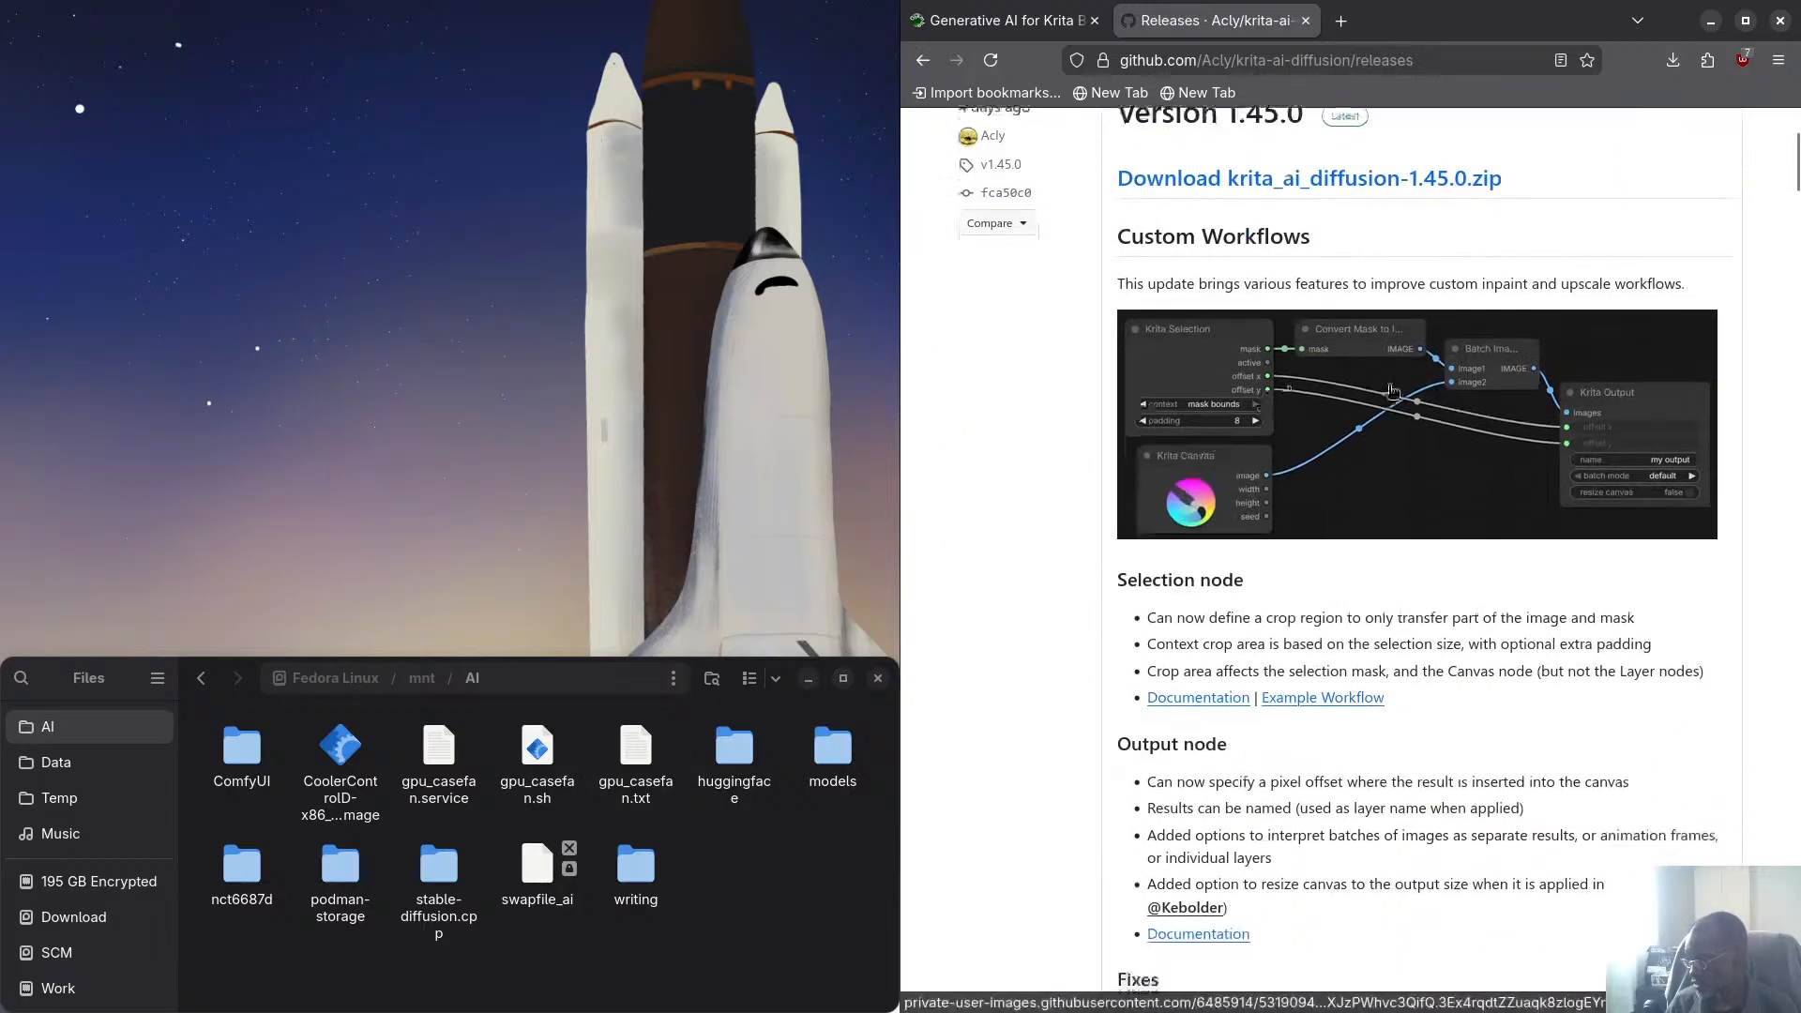
pyautogui.scroll(1, 1379, 393)
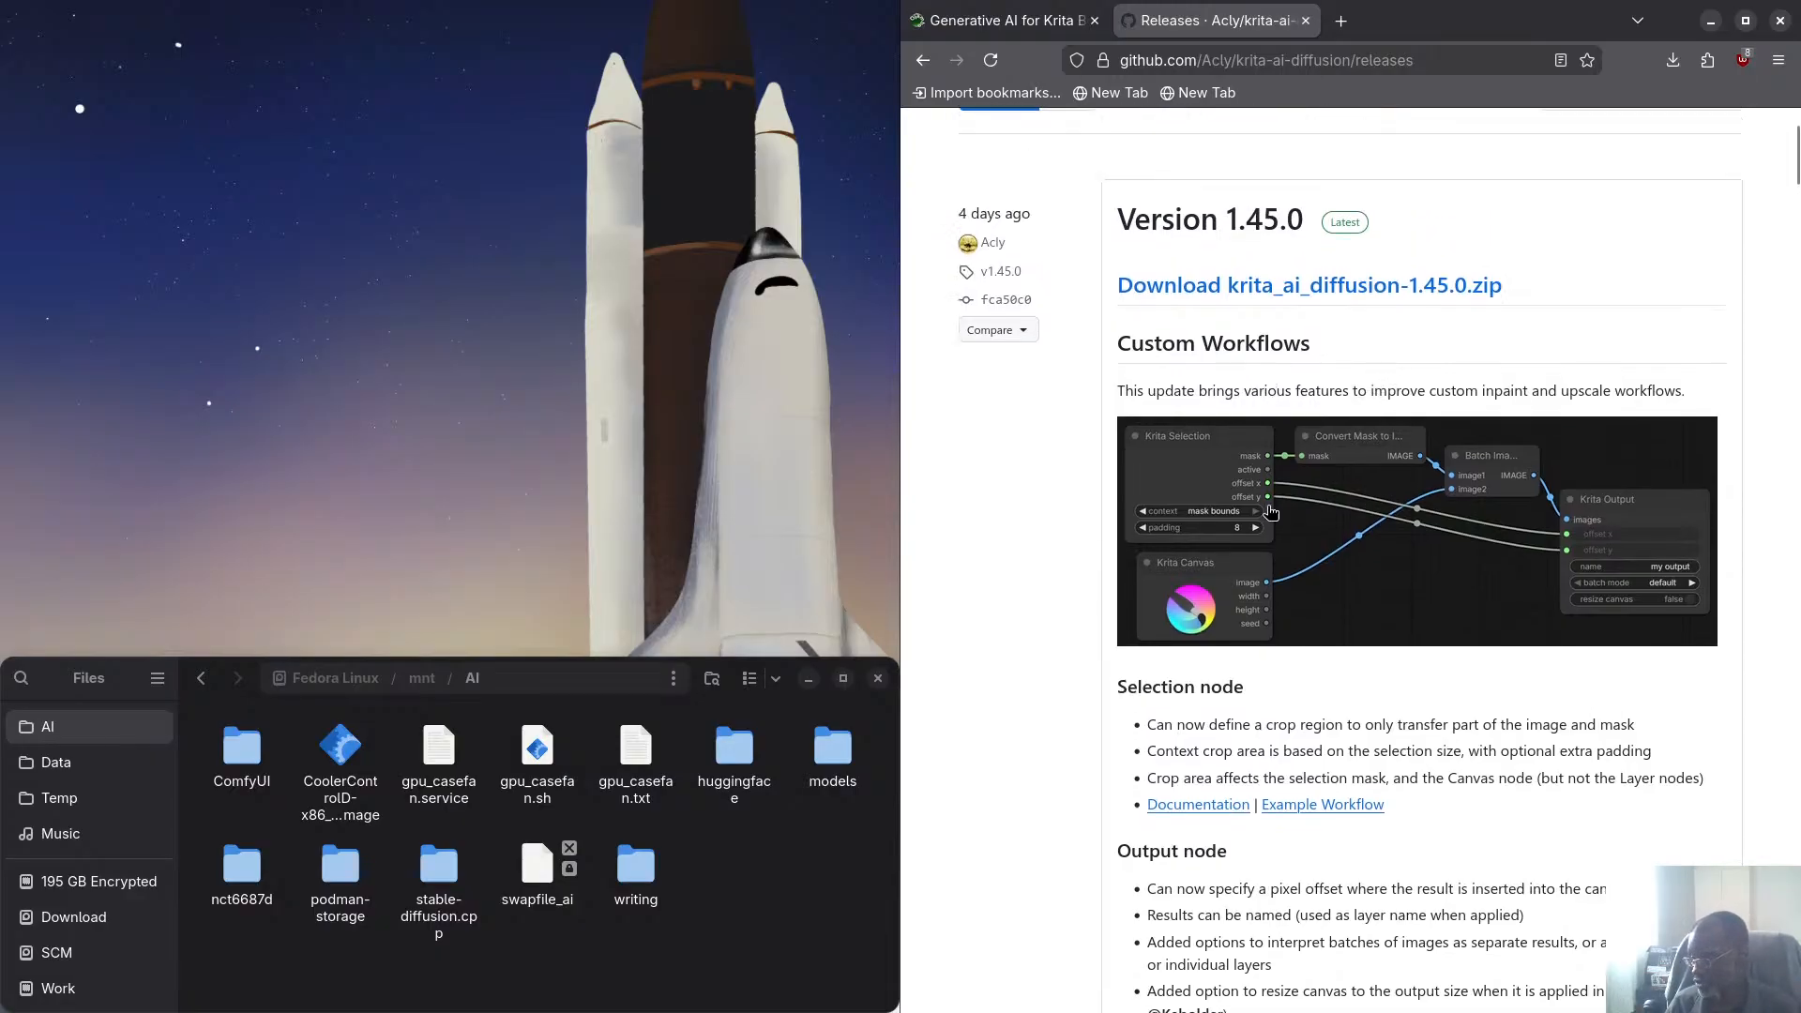
pyautogui.scroll(-9, 1261, 563)
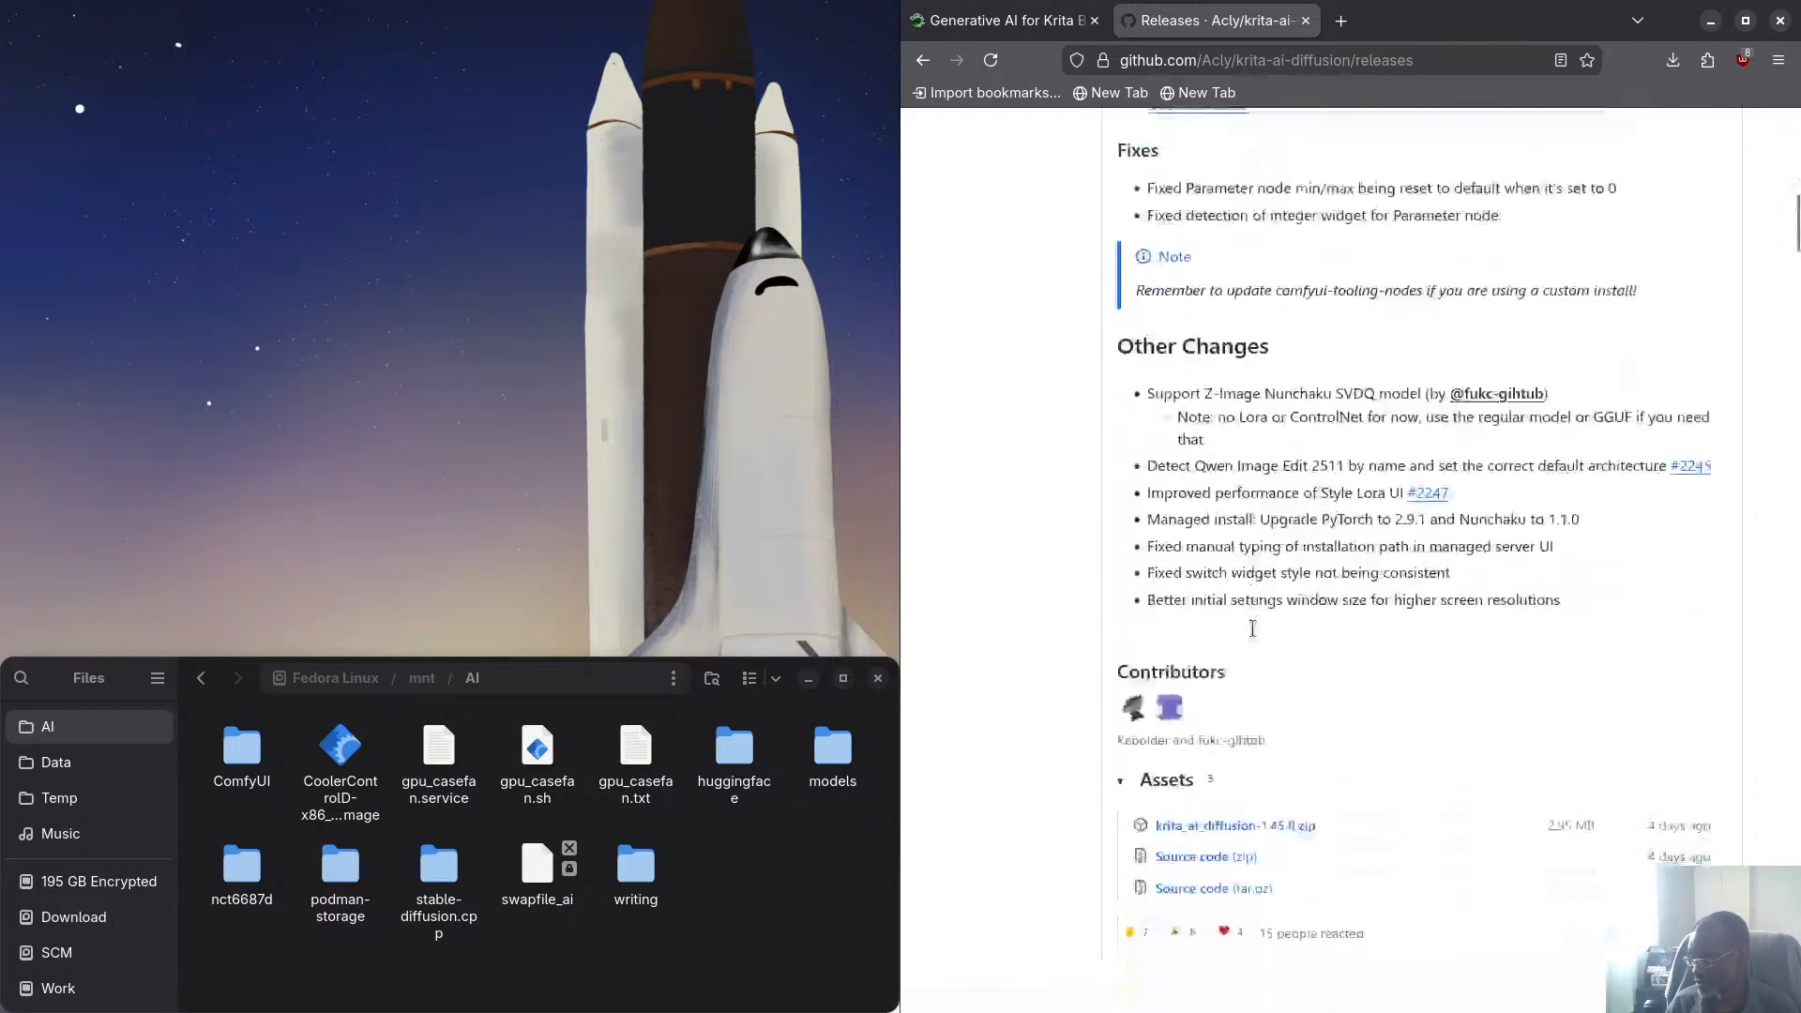
pyautogui.scroll(-3, 1252, 628)
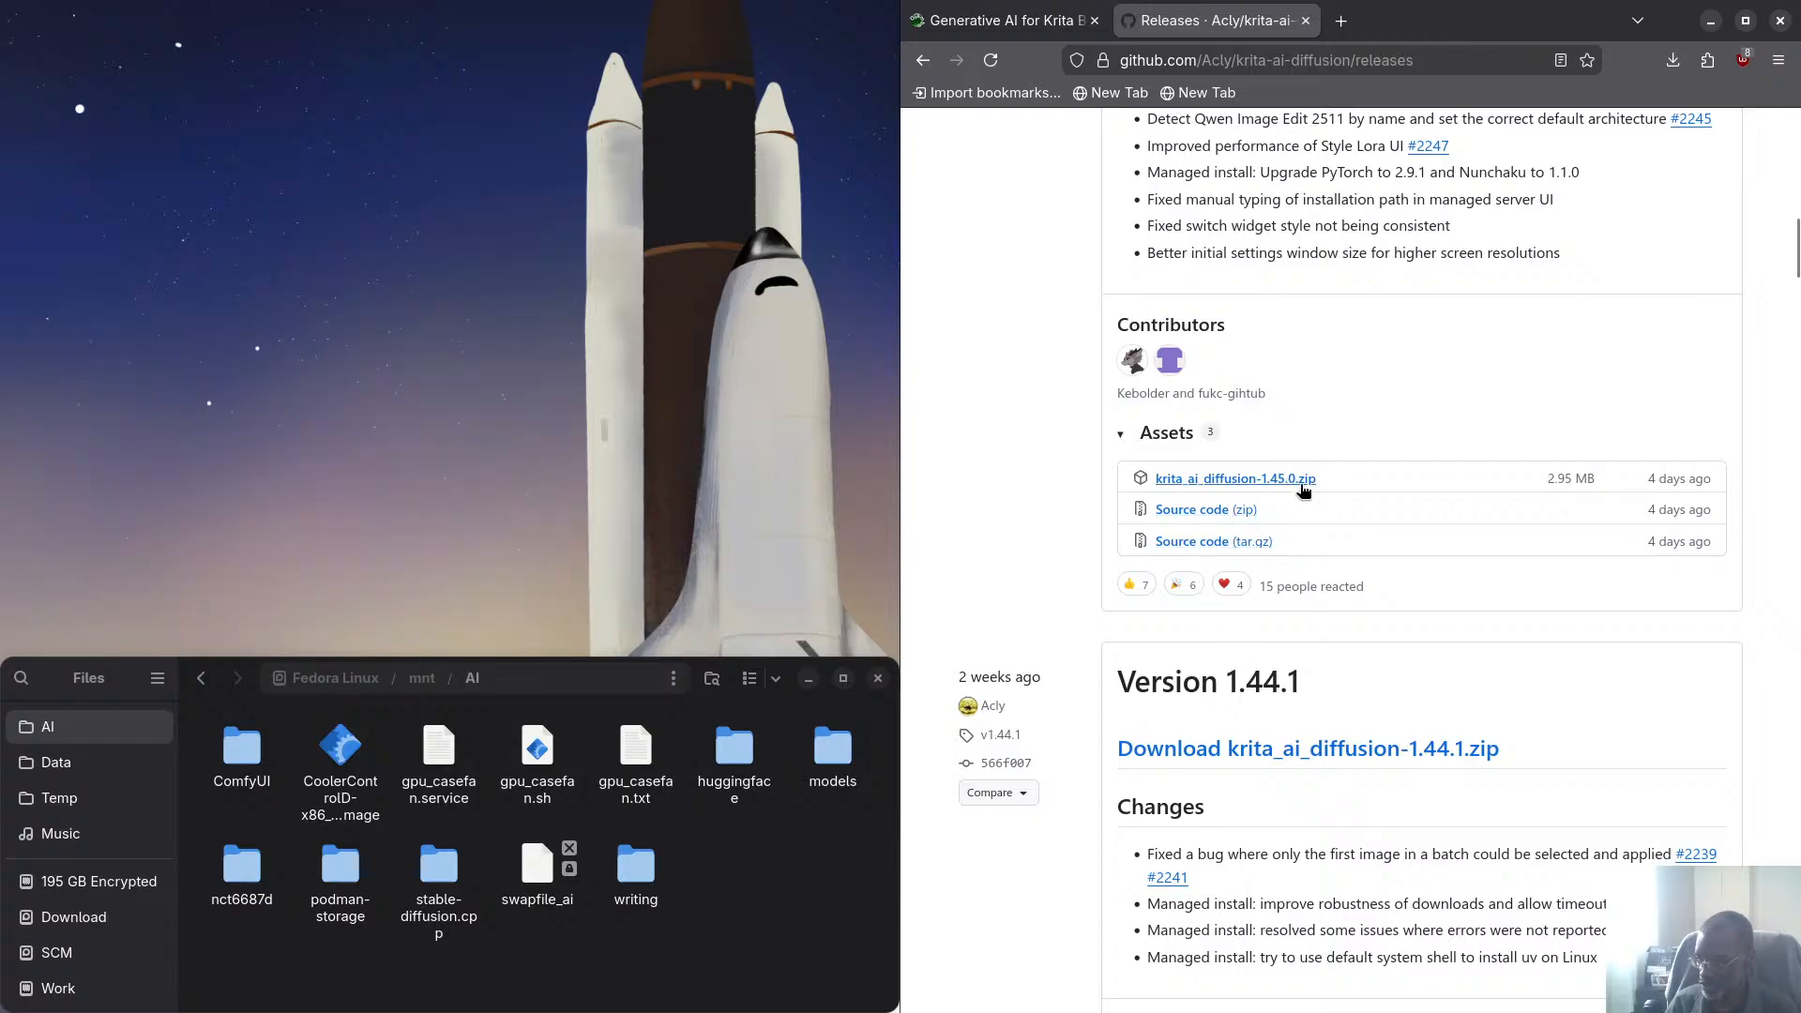
# Switch to the Files window, open the bookmarked zzz folder in a new tab and switch to it
pyautogui.click(770, 926)
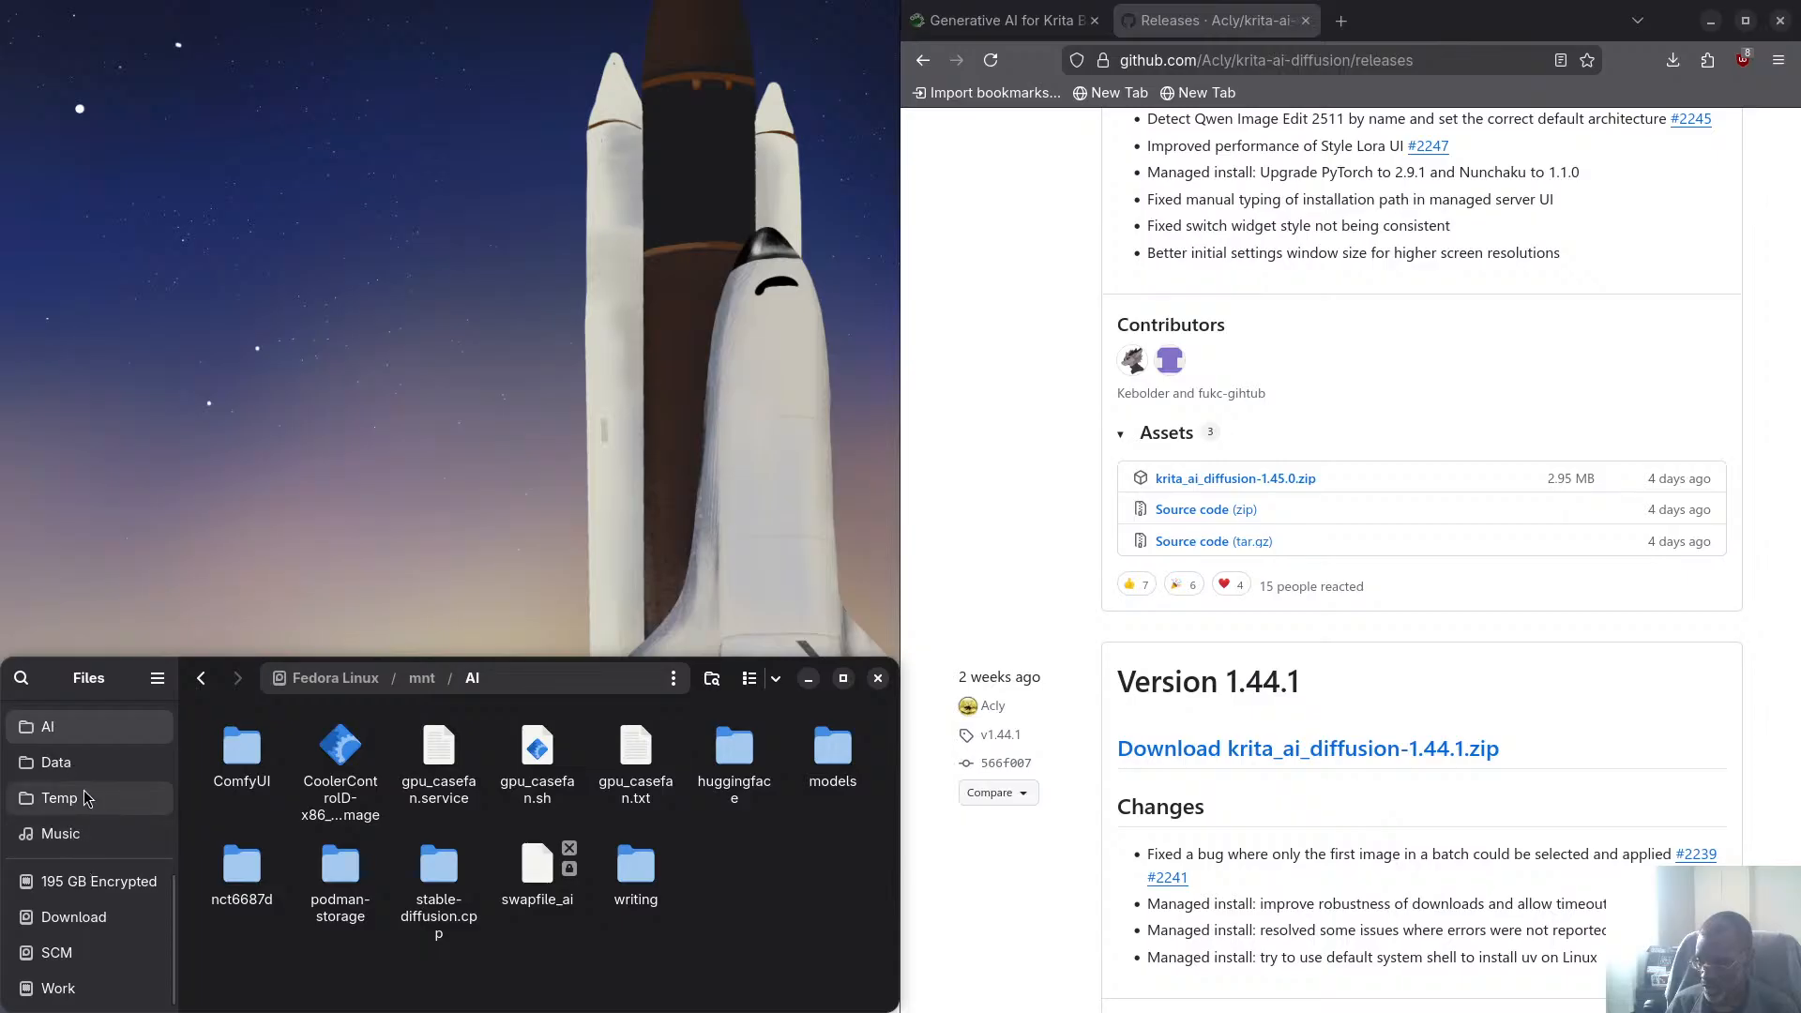
pyautogui.scroll(3, 84, 797)
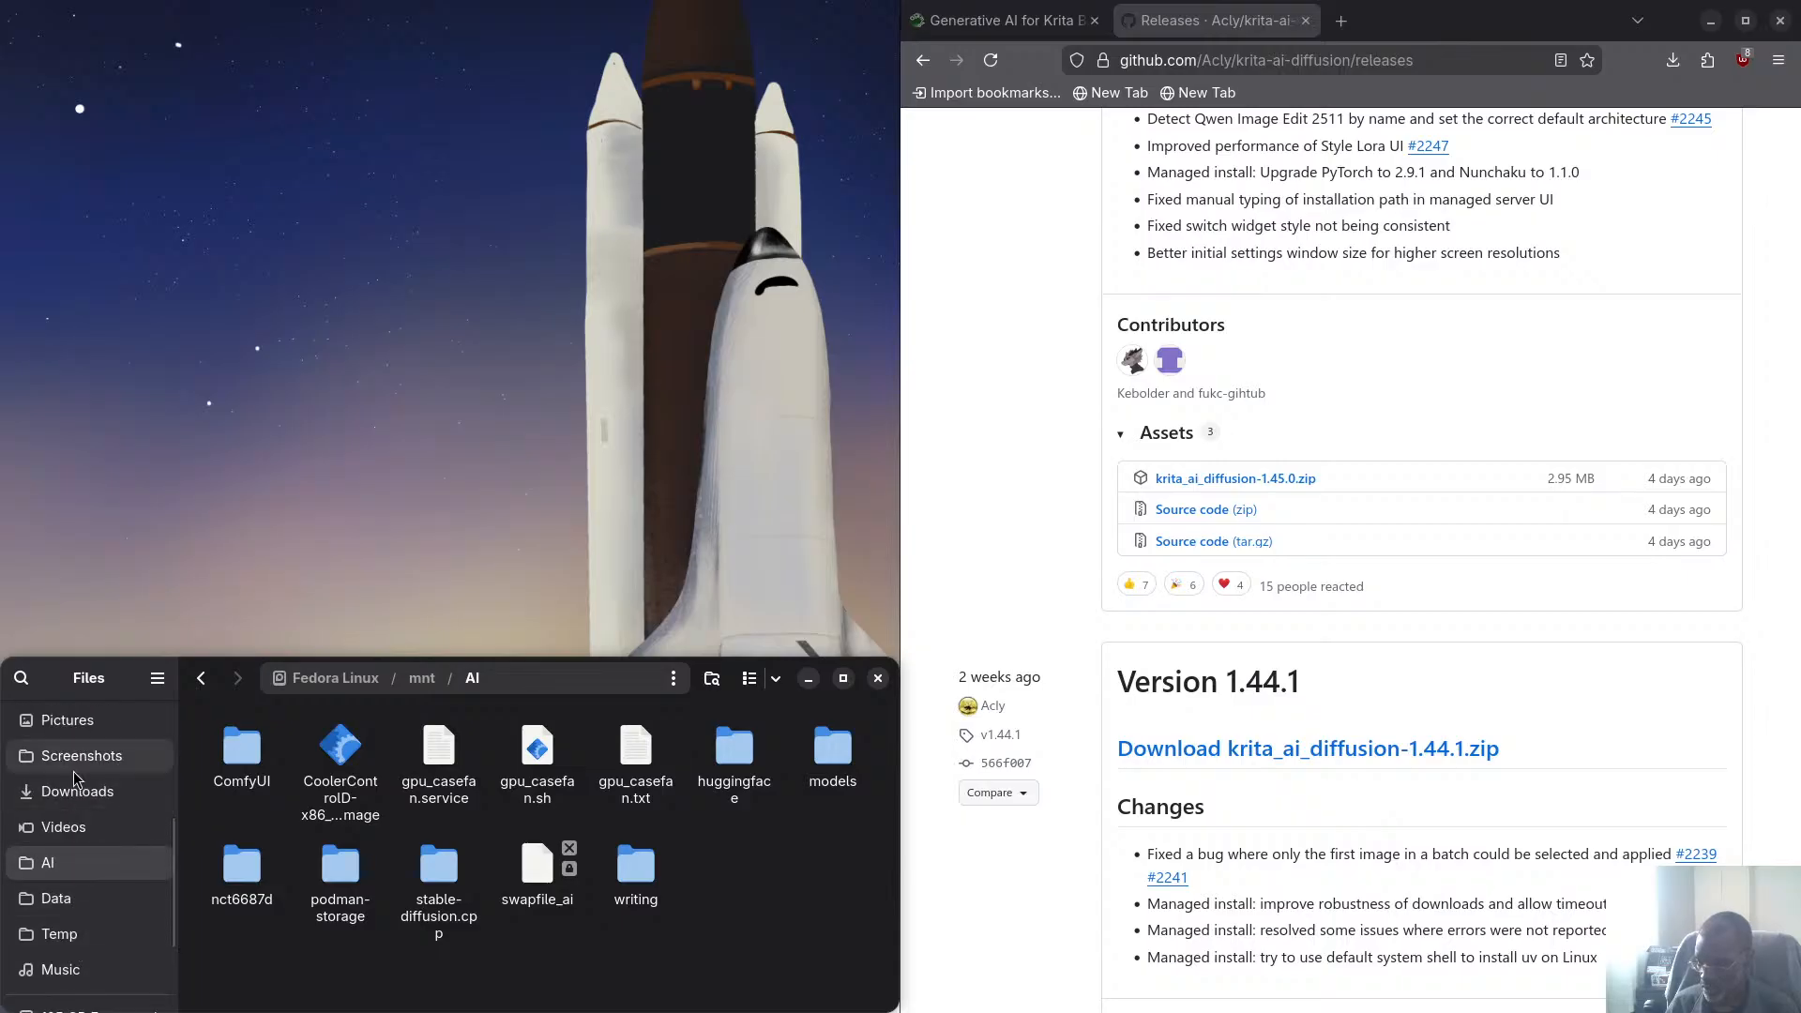
pyautogui.scroll(3, 76, 779)
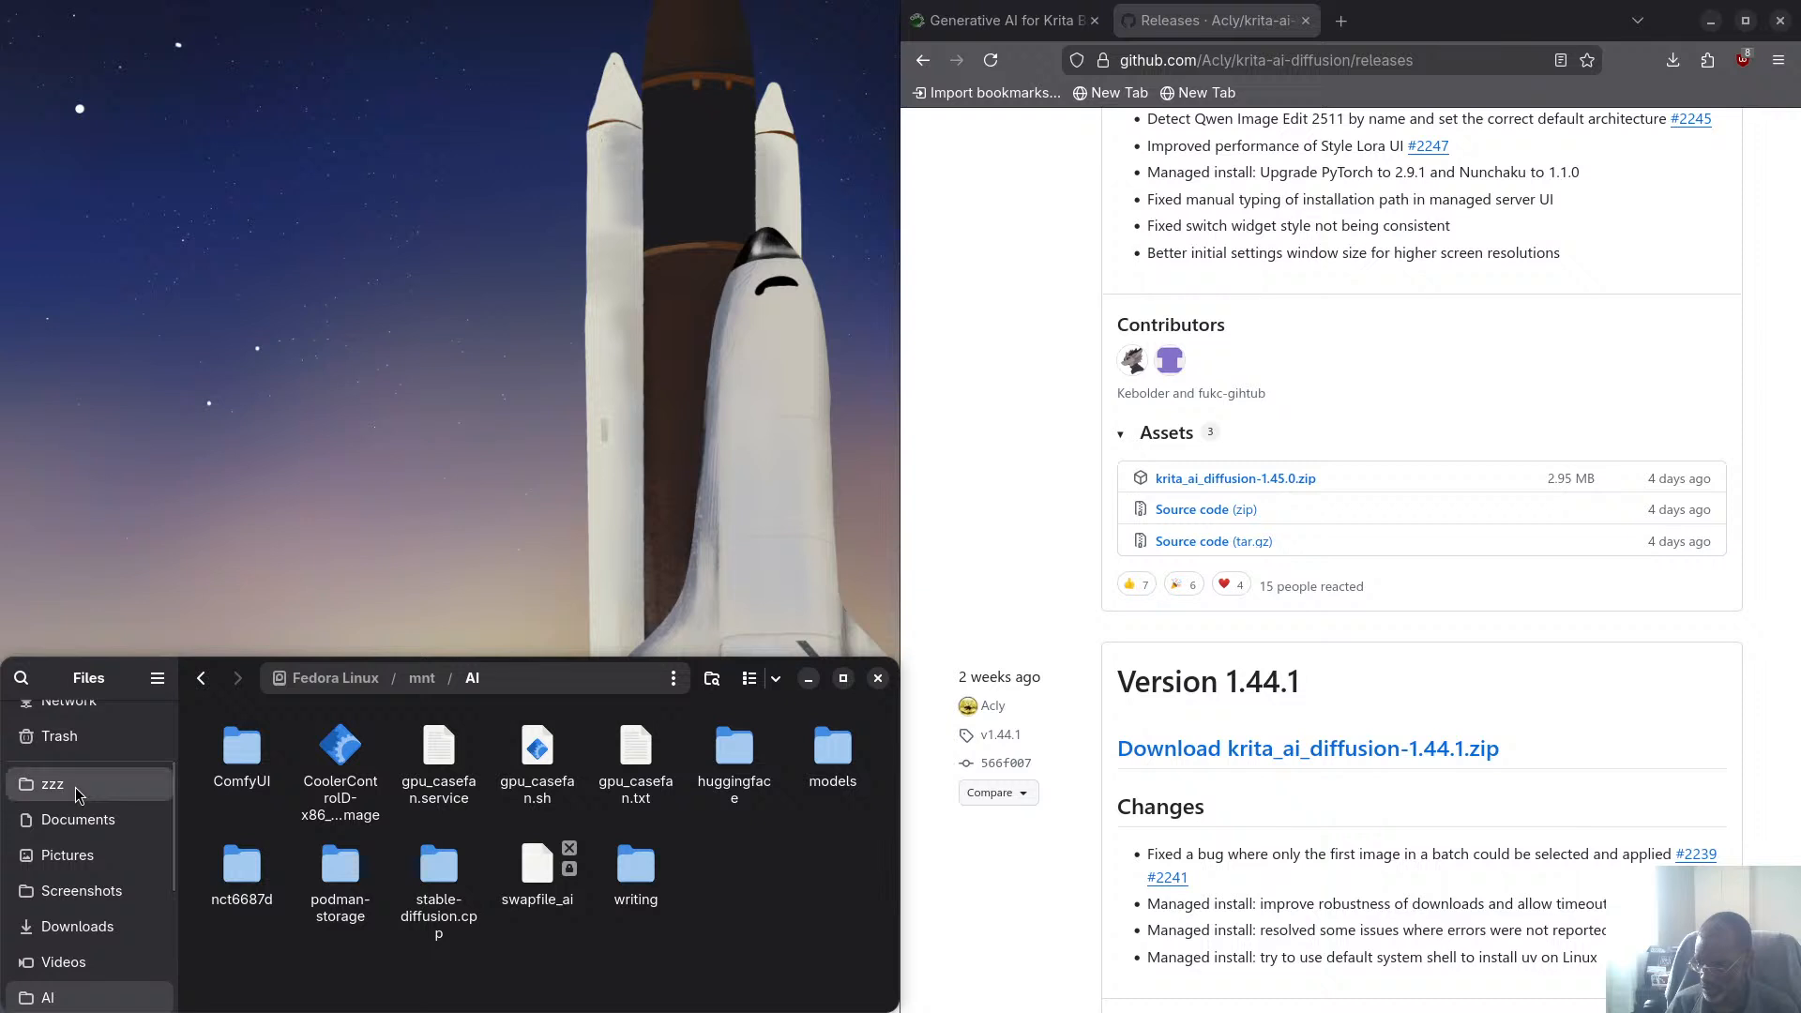
pyautogui.middleClick(75, 788)
pyautogui.click(643, 718)
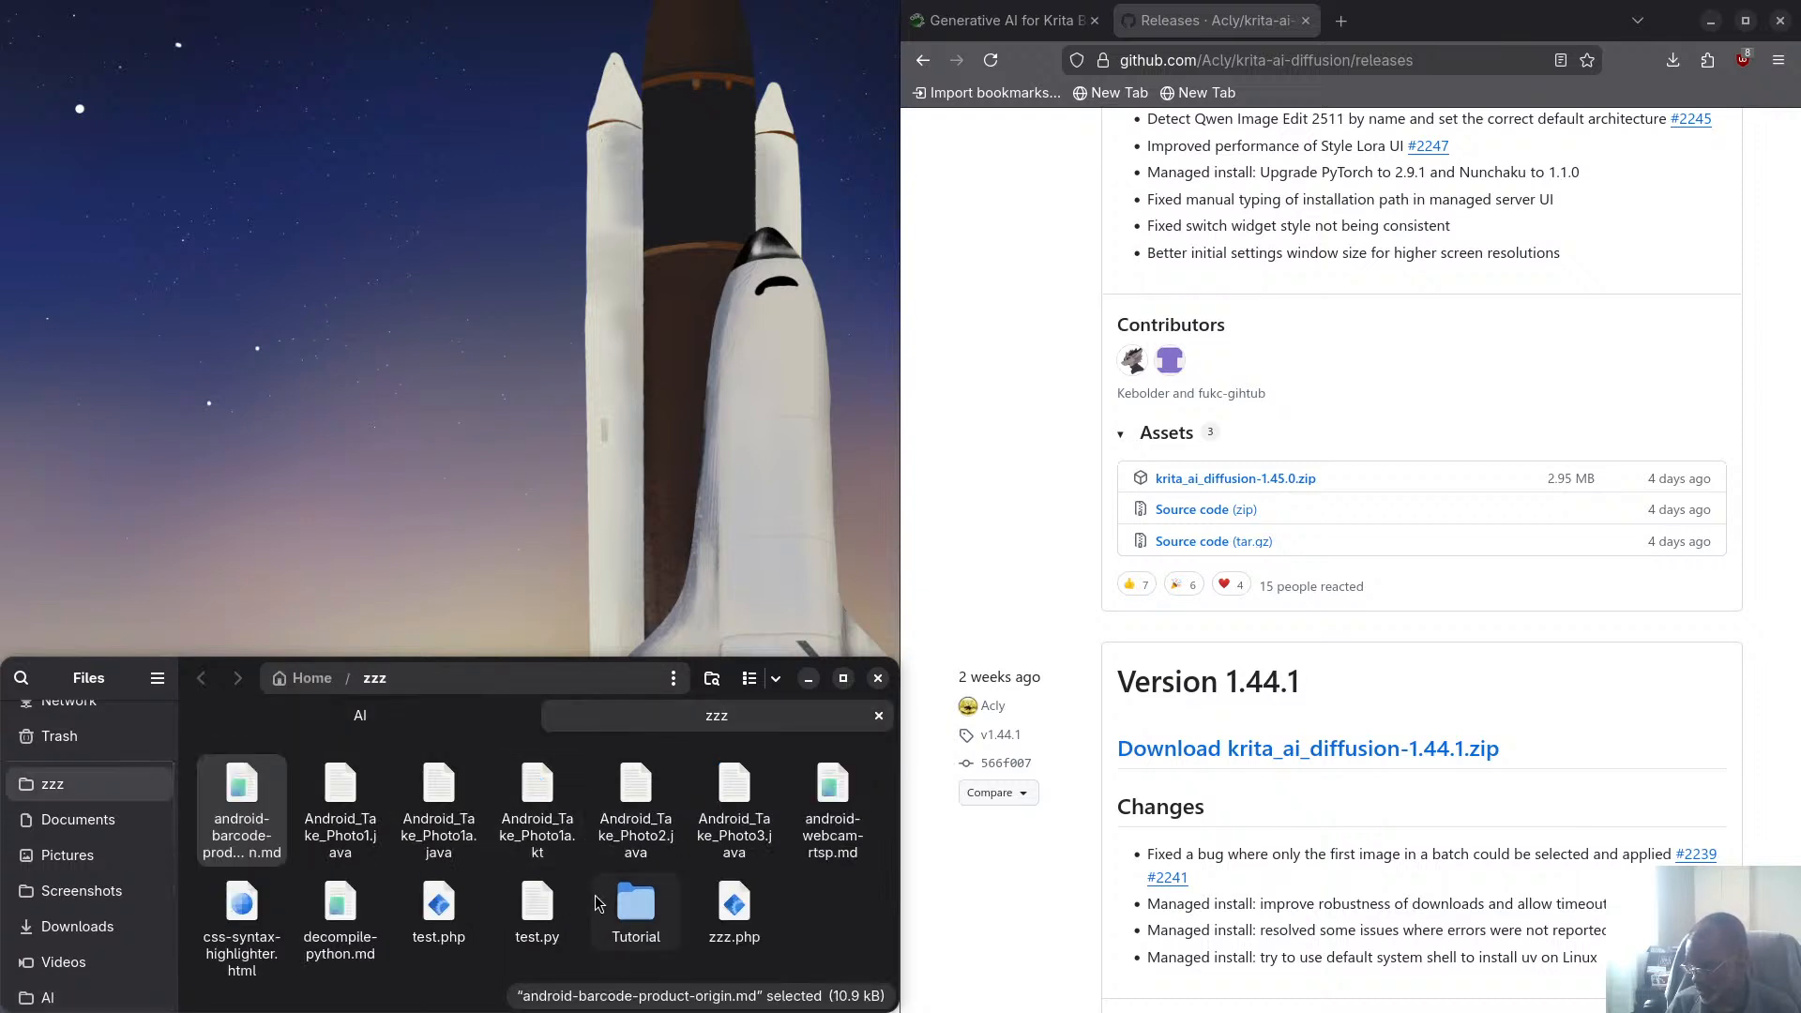
# Open the krita folder inside the Tutorial folder
pyautogui.doubleClick(623, 919)
pyautogui.scroll(-4, 586, 888)
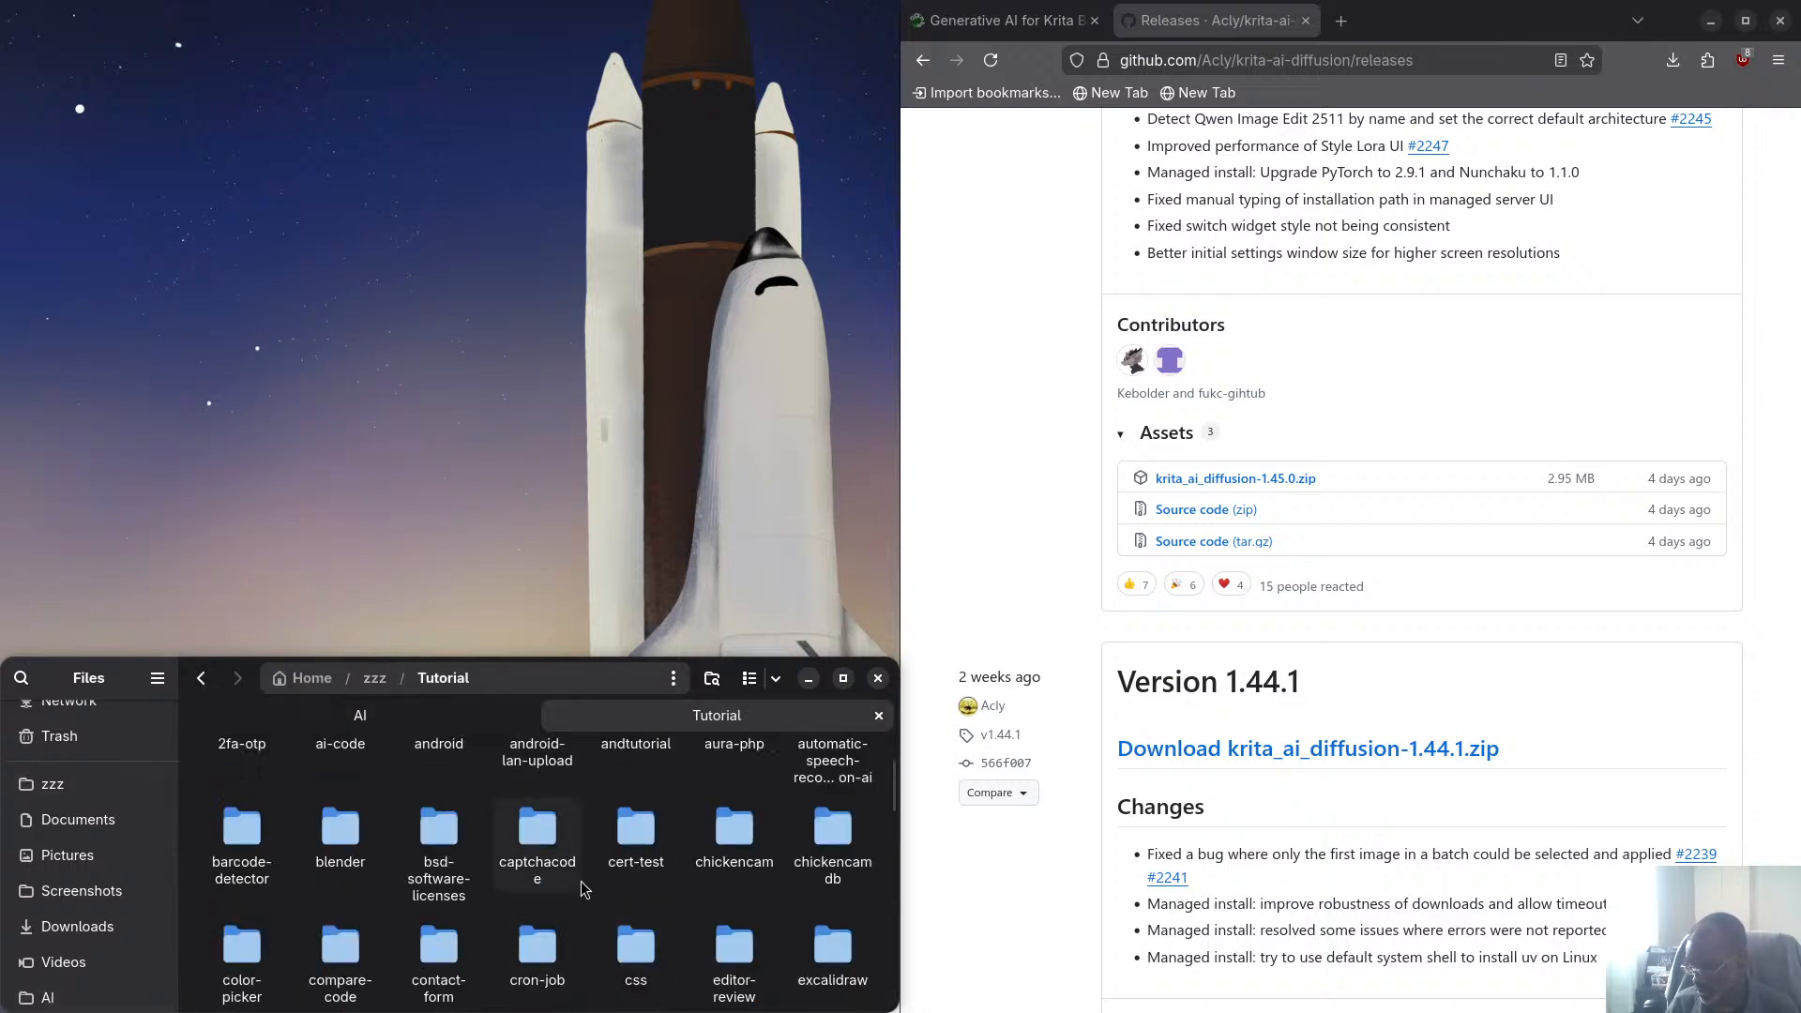
pyautogui.scroll(-10, 585, 888)
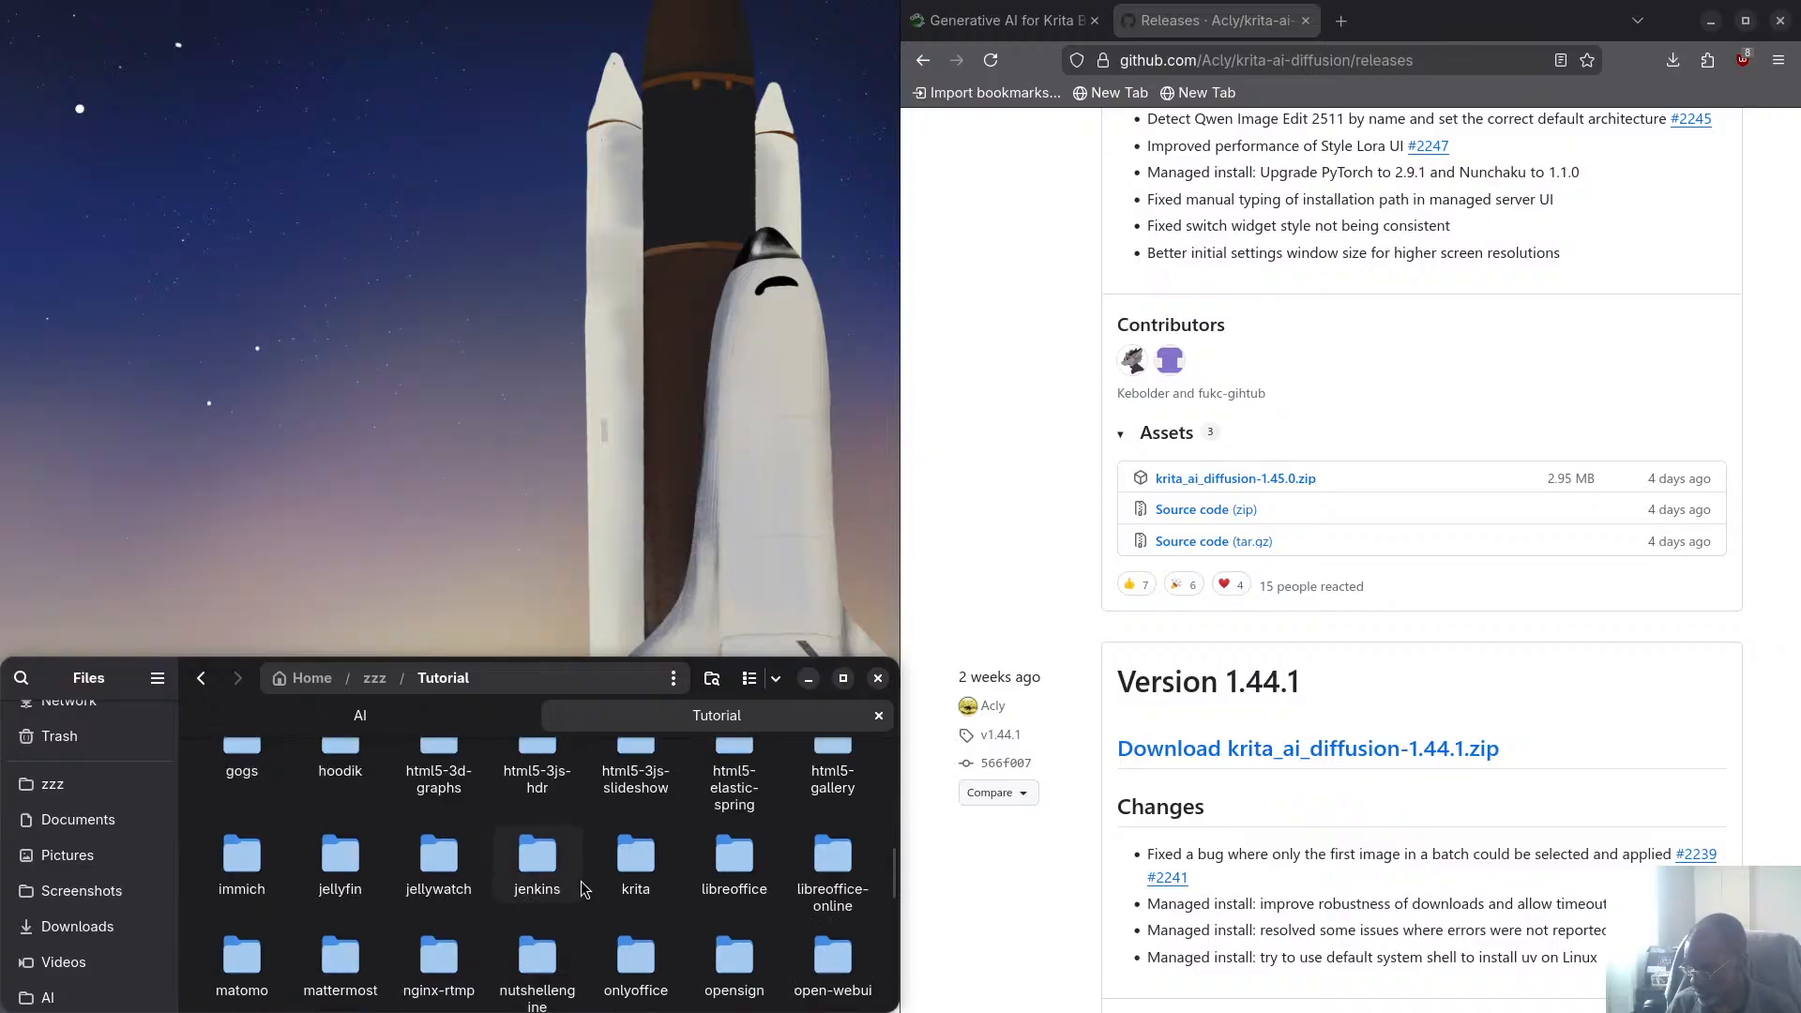
pyautogui.scroll(-4, 579, 893)
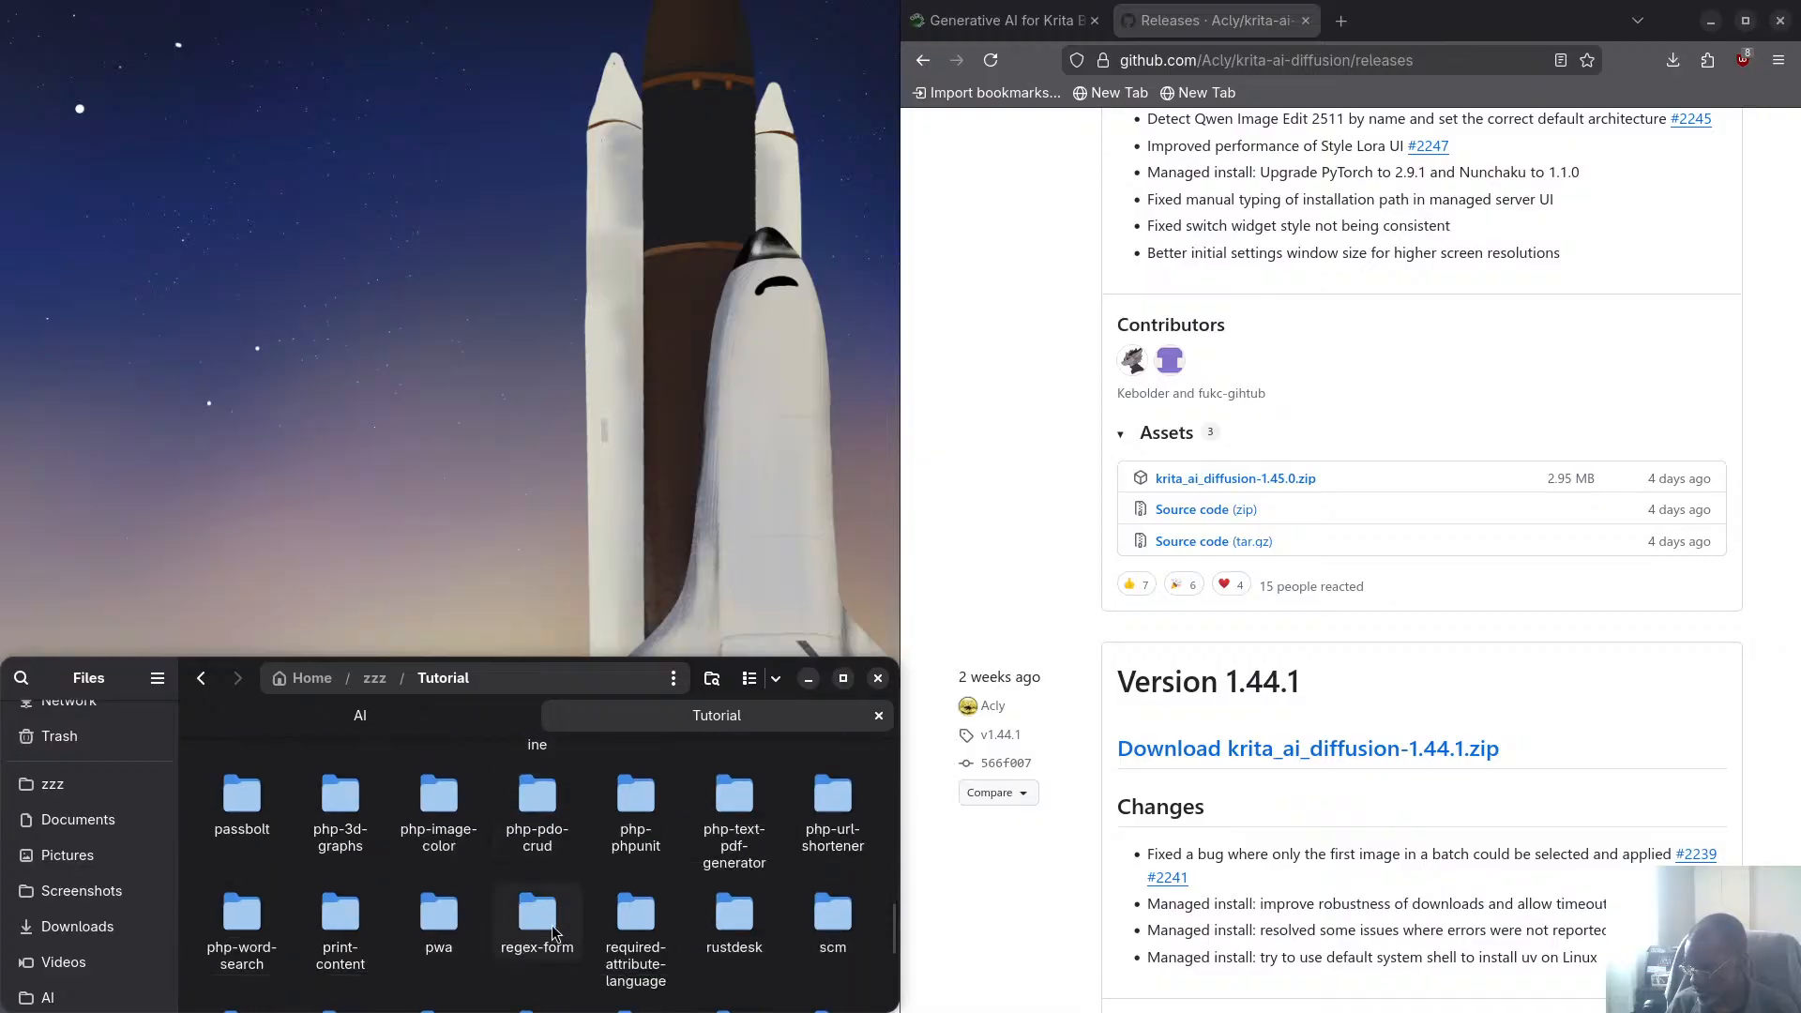
pyautogui.scroll(3, 398, 927)
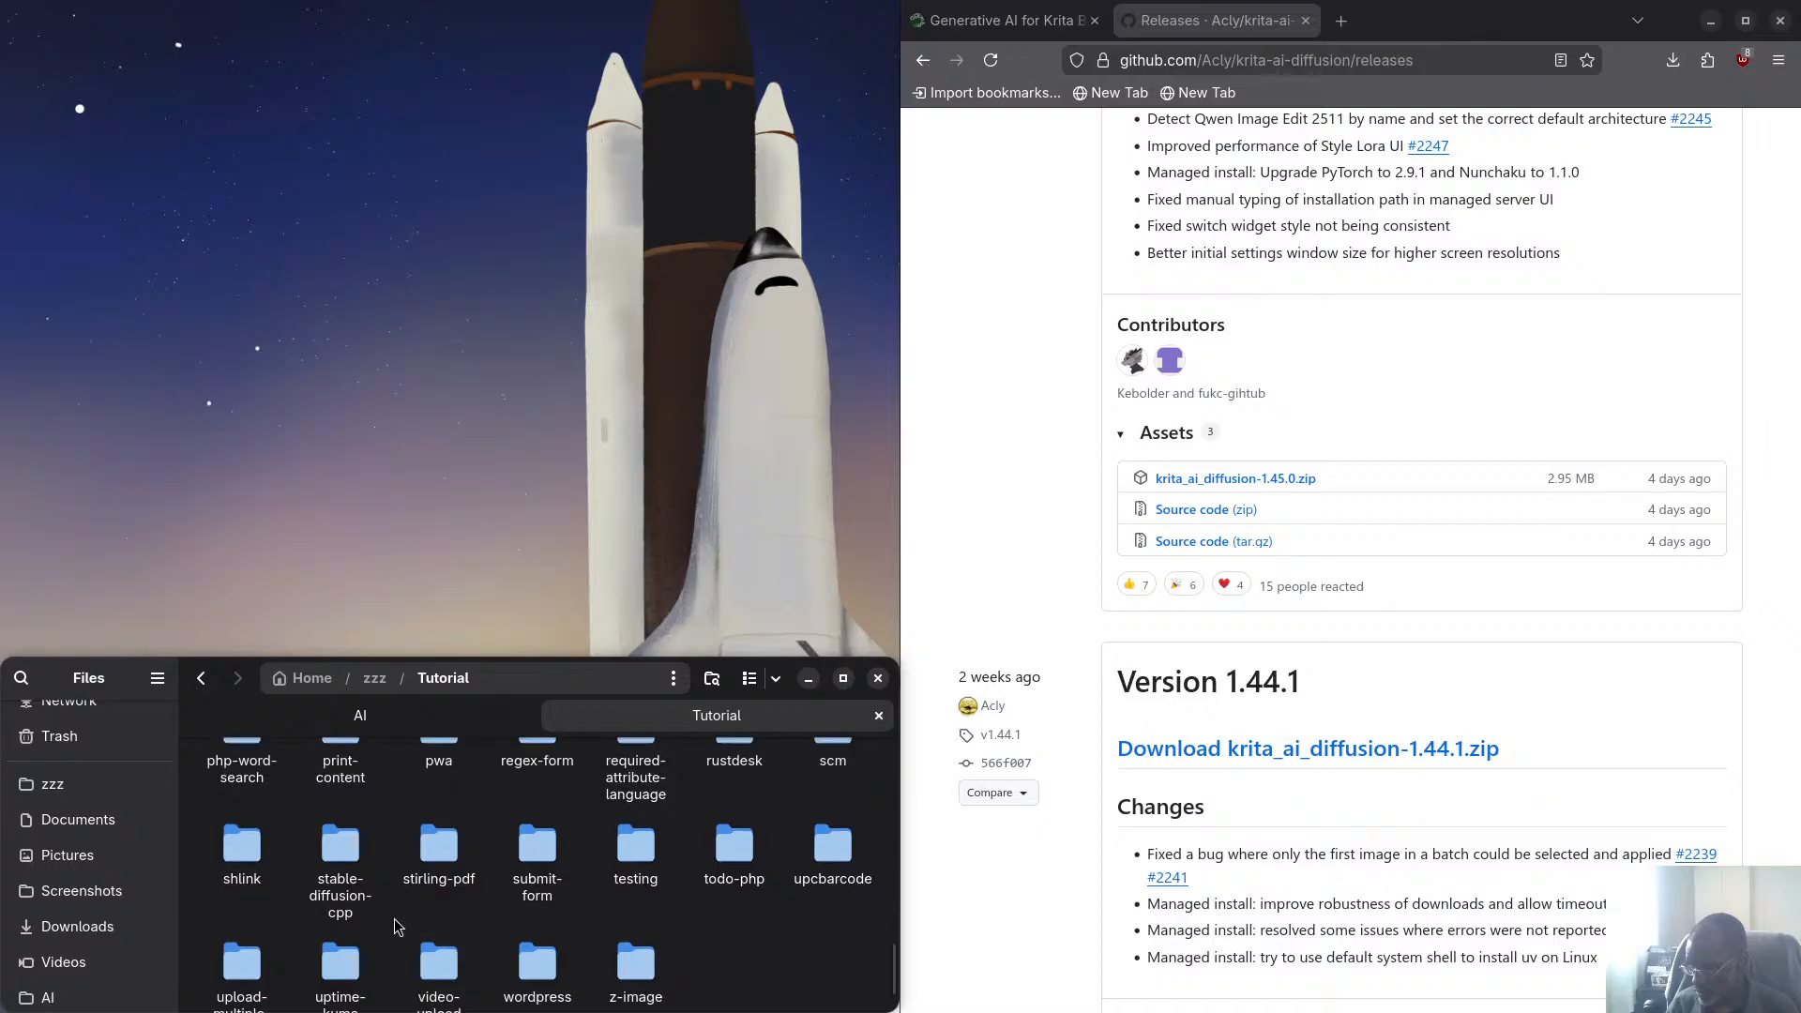
pyautogui.scroll(3, 397, 927)
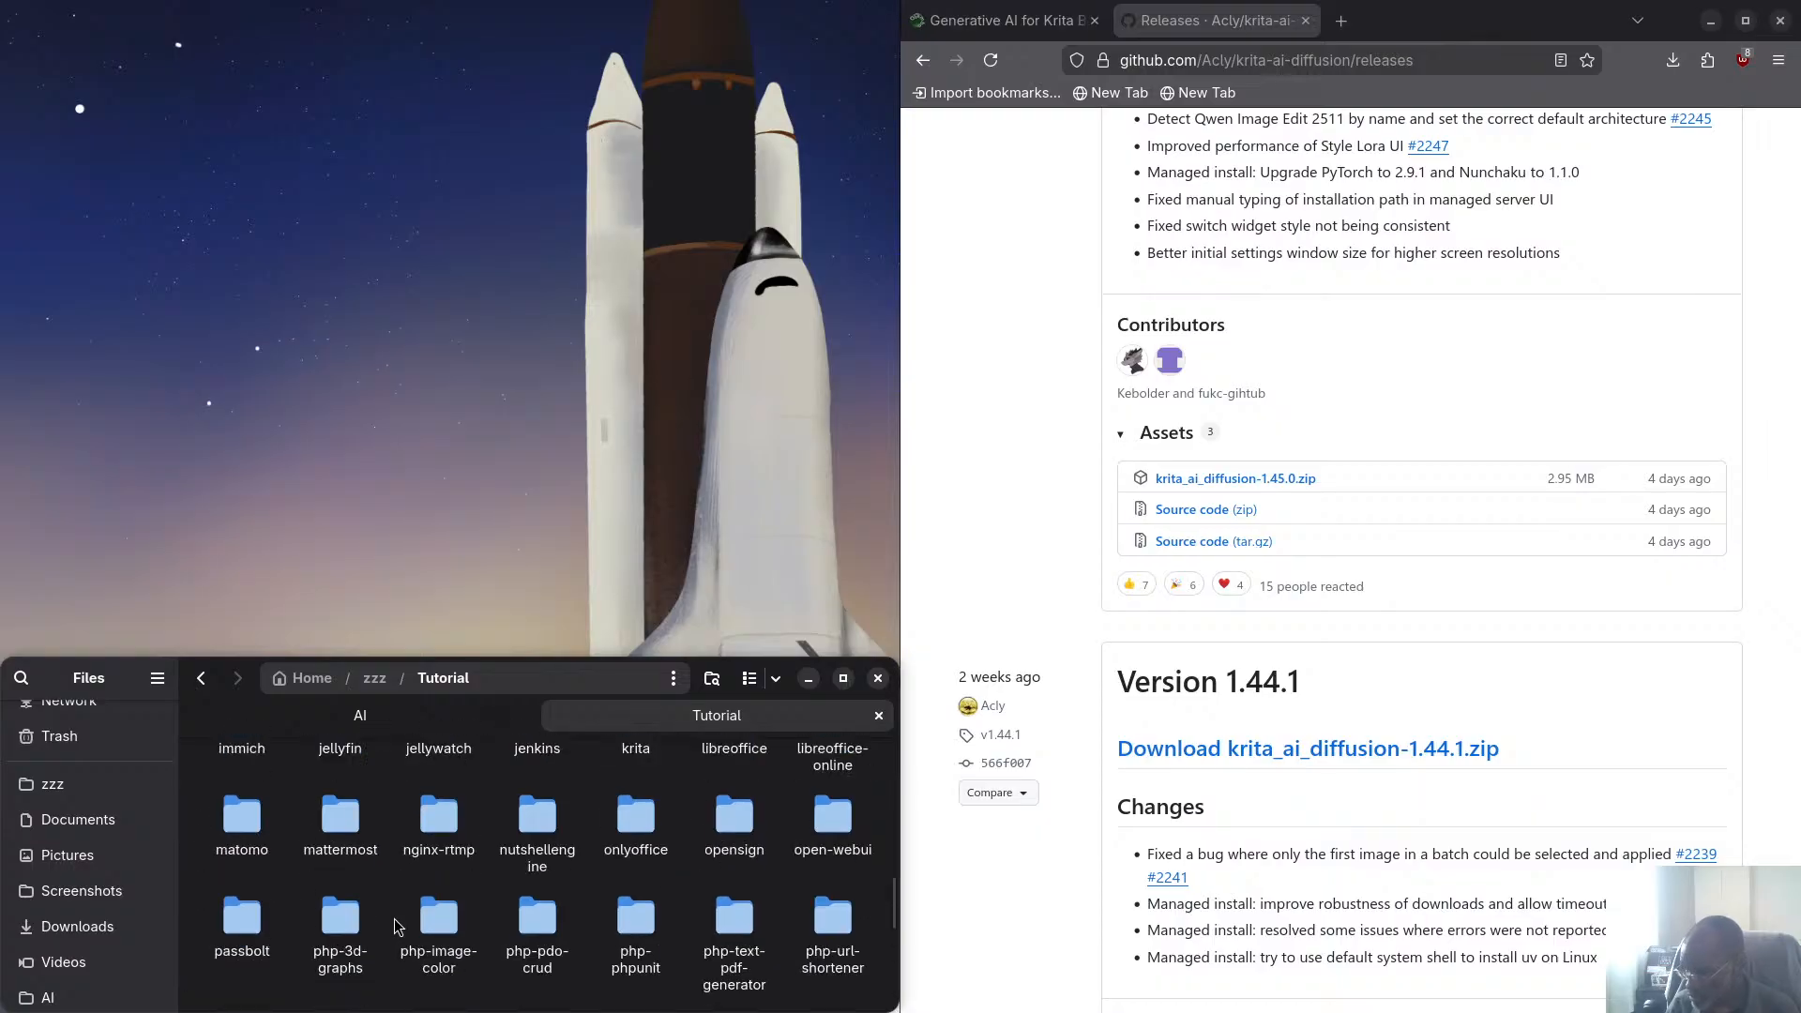
pyautogui.scroll(1, 398, 927)
pyautogui.doubleClick(619, 870)
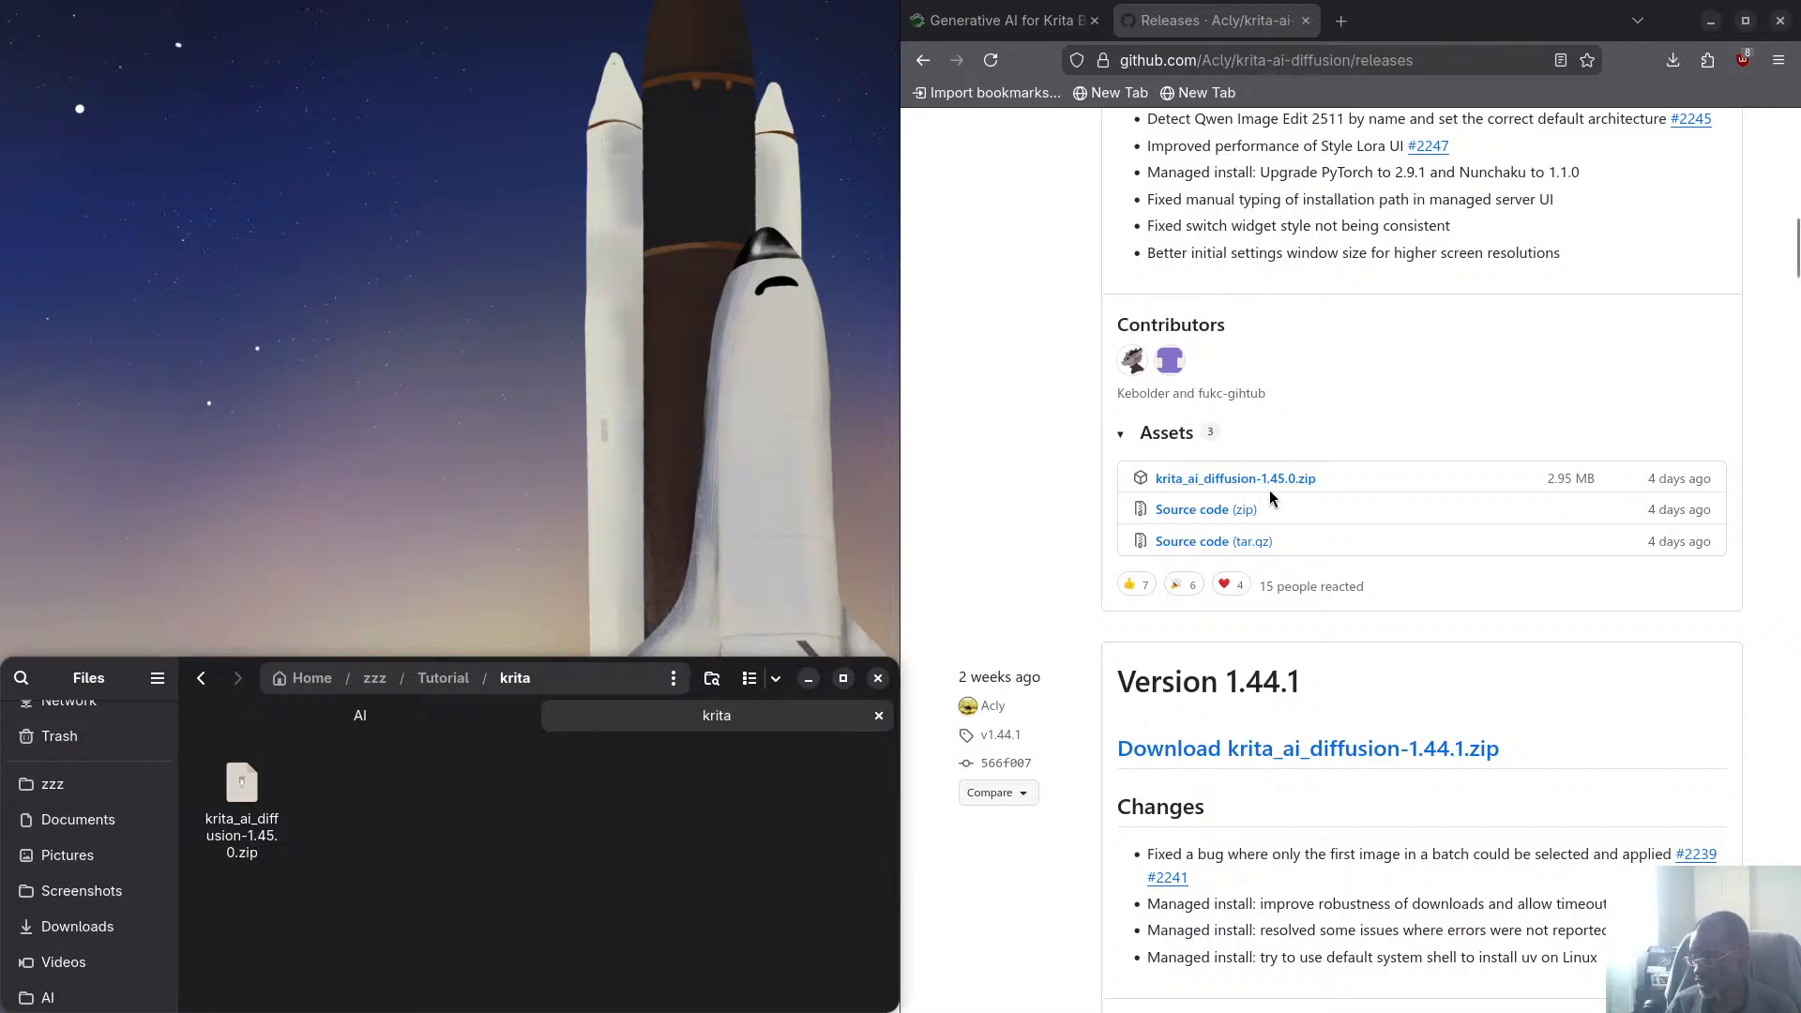
# Switch back to the Generative AI for Krita guide in the browser and read installation steps two to six
pyautogui.scroll(12, 1024, 504)
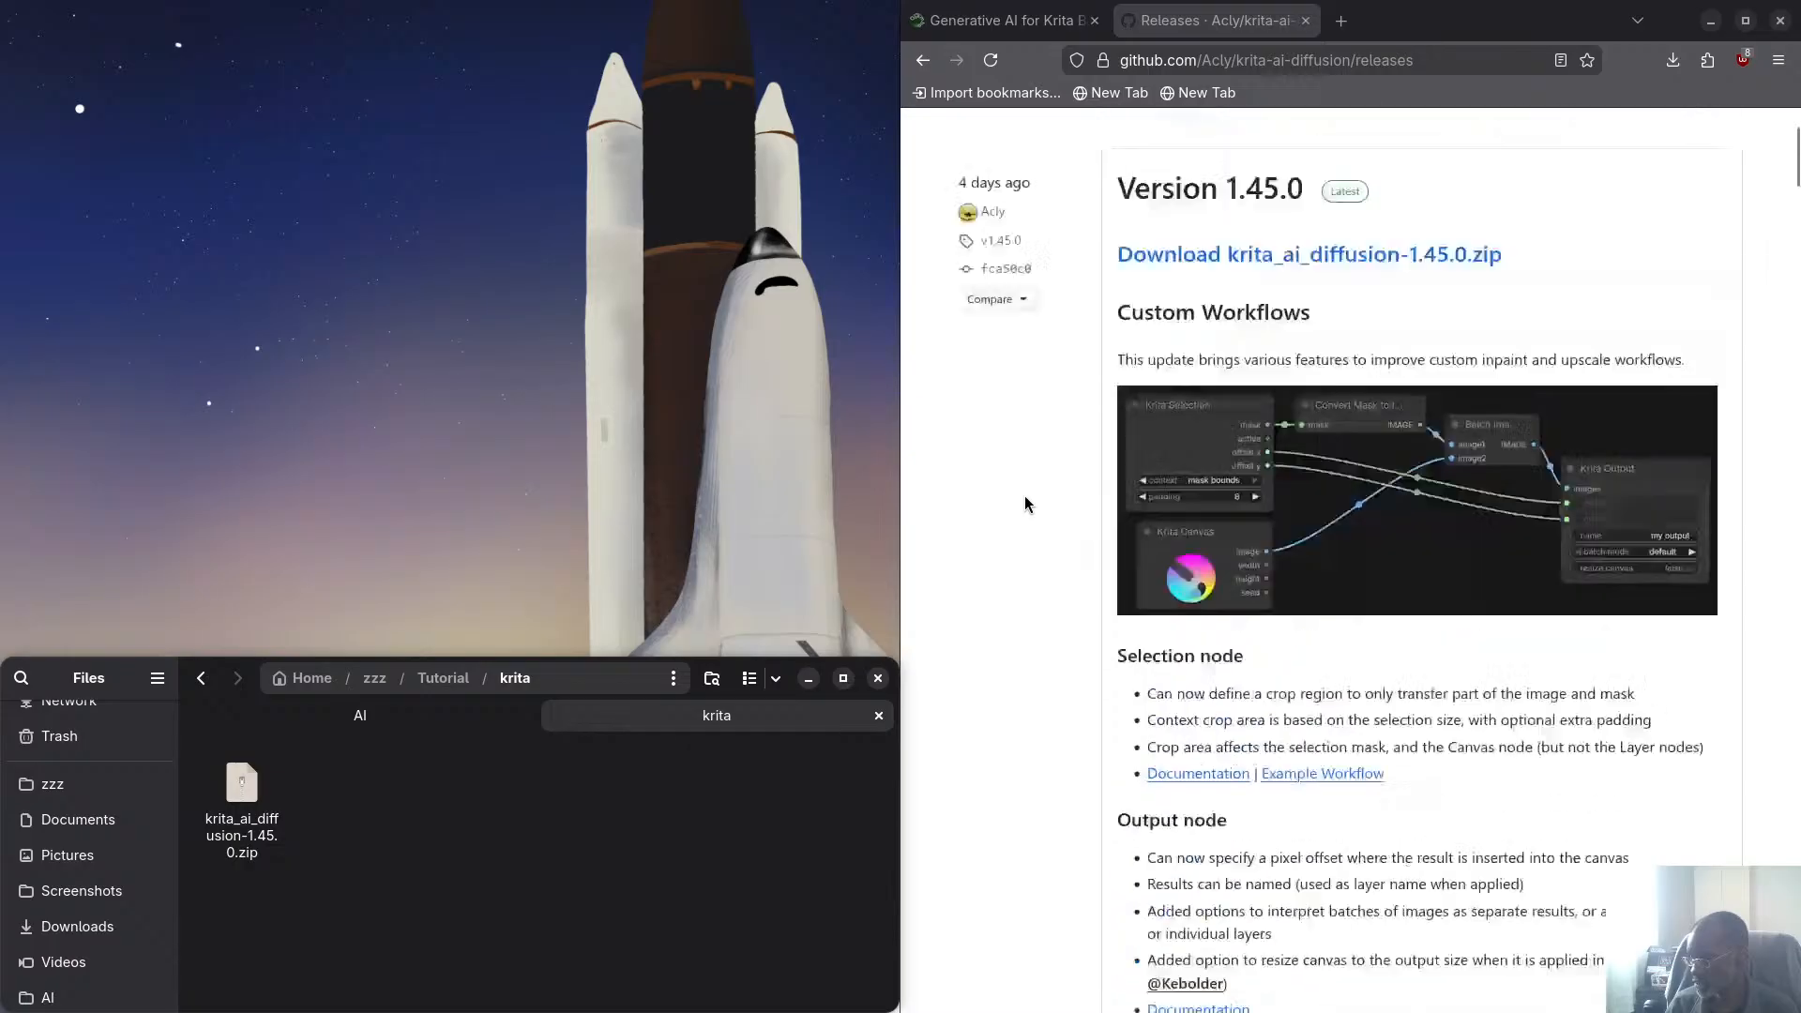
pyautogui.scroll(3, 1024, 503)
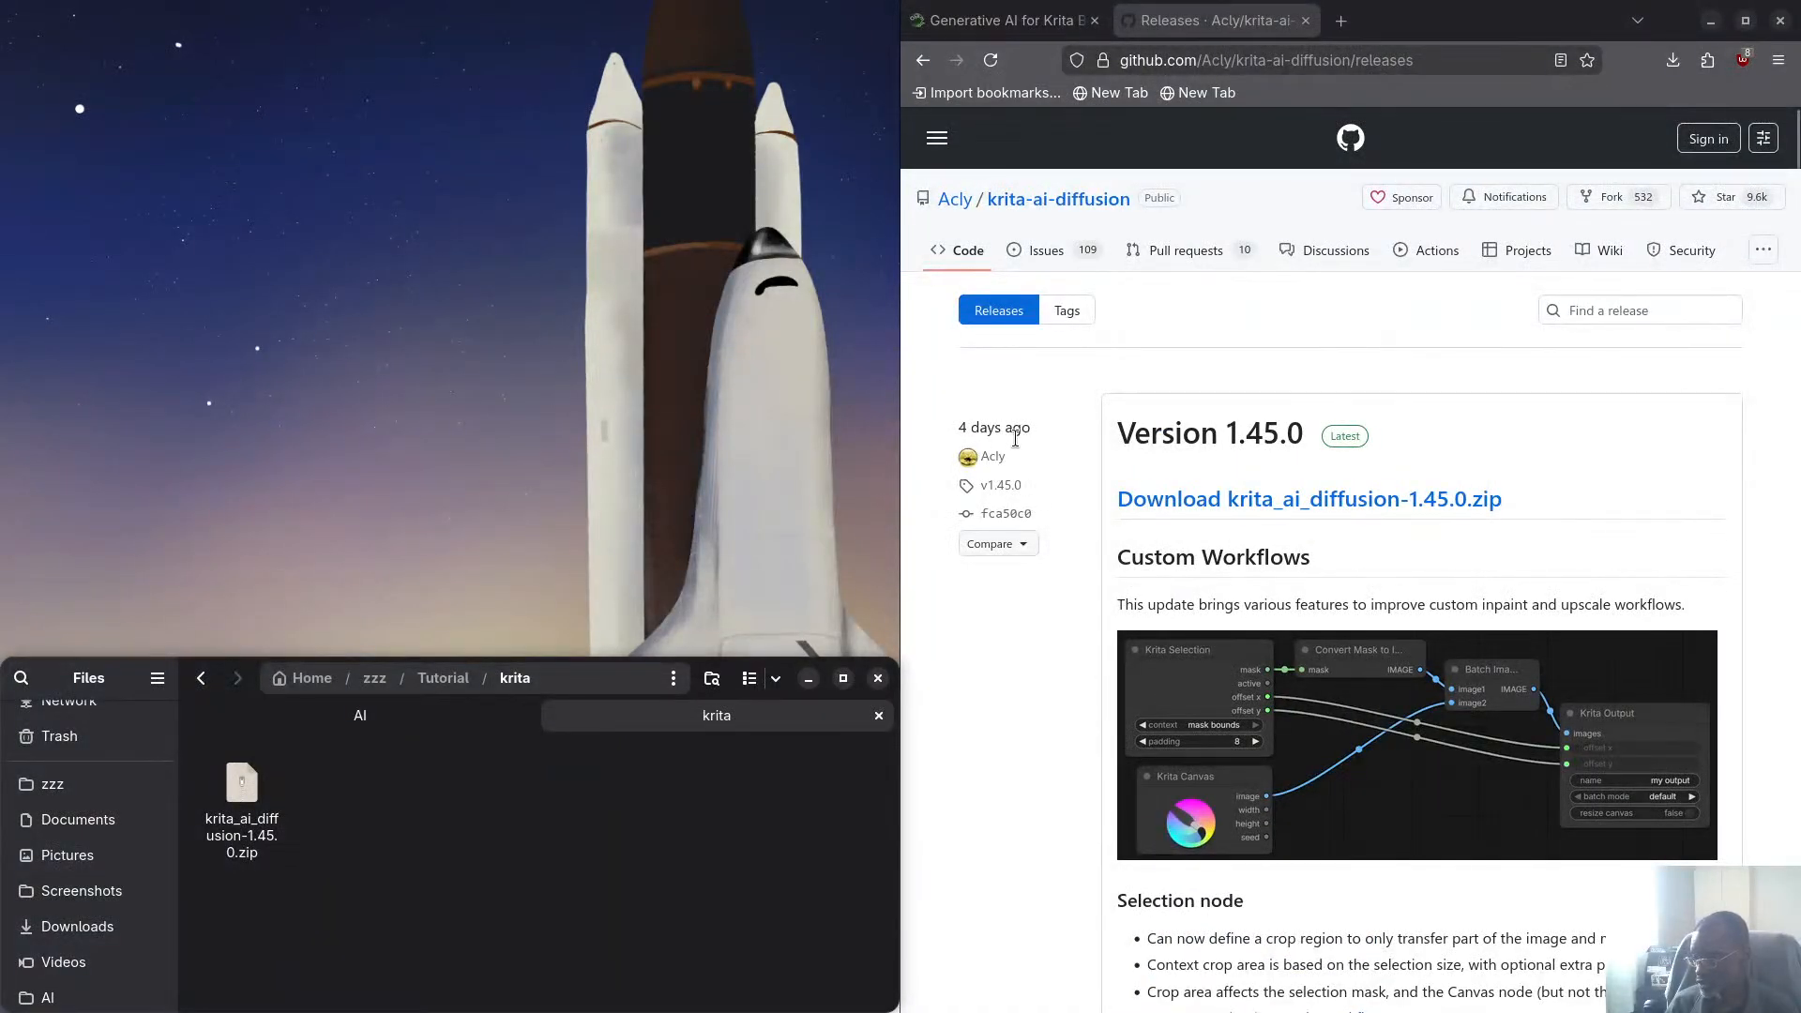
pyautogui.click(987, 23)
pyautogui.scroll(-2, 1088, 563)
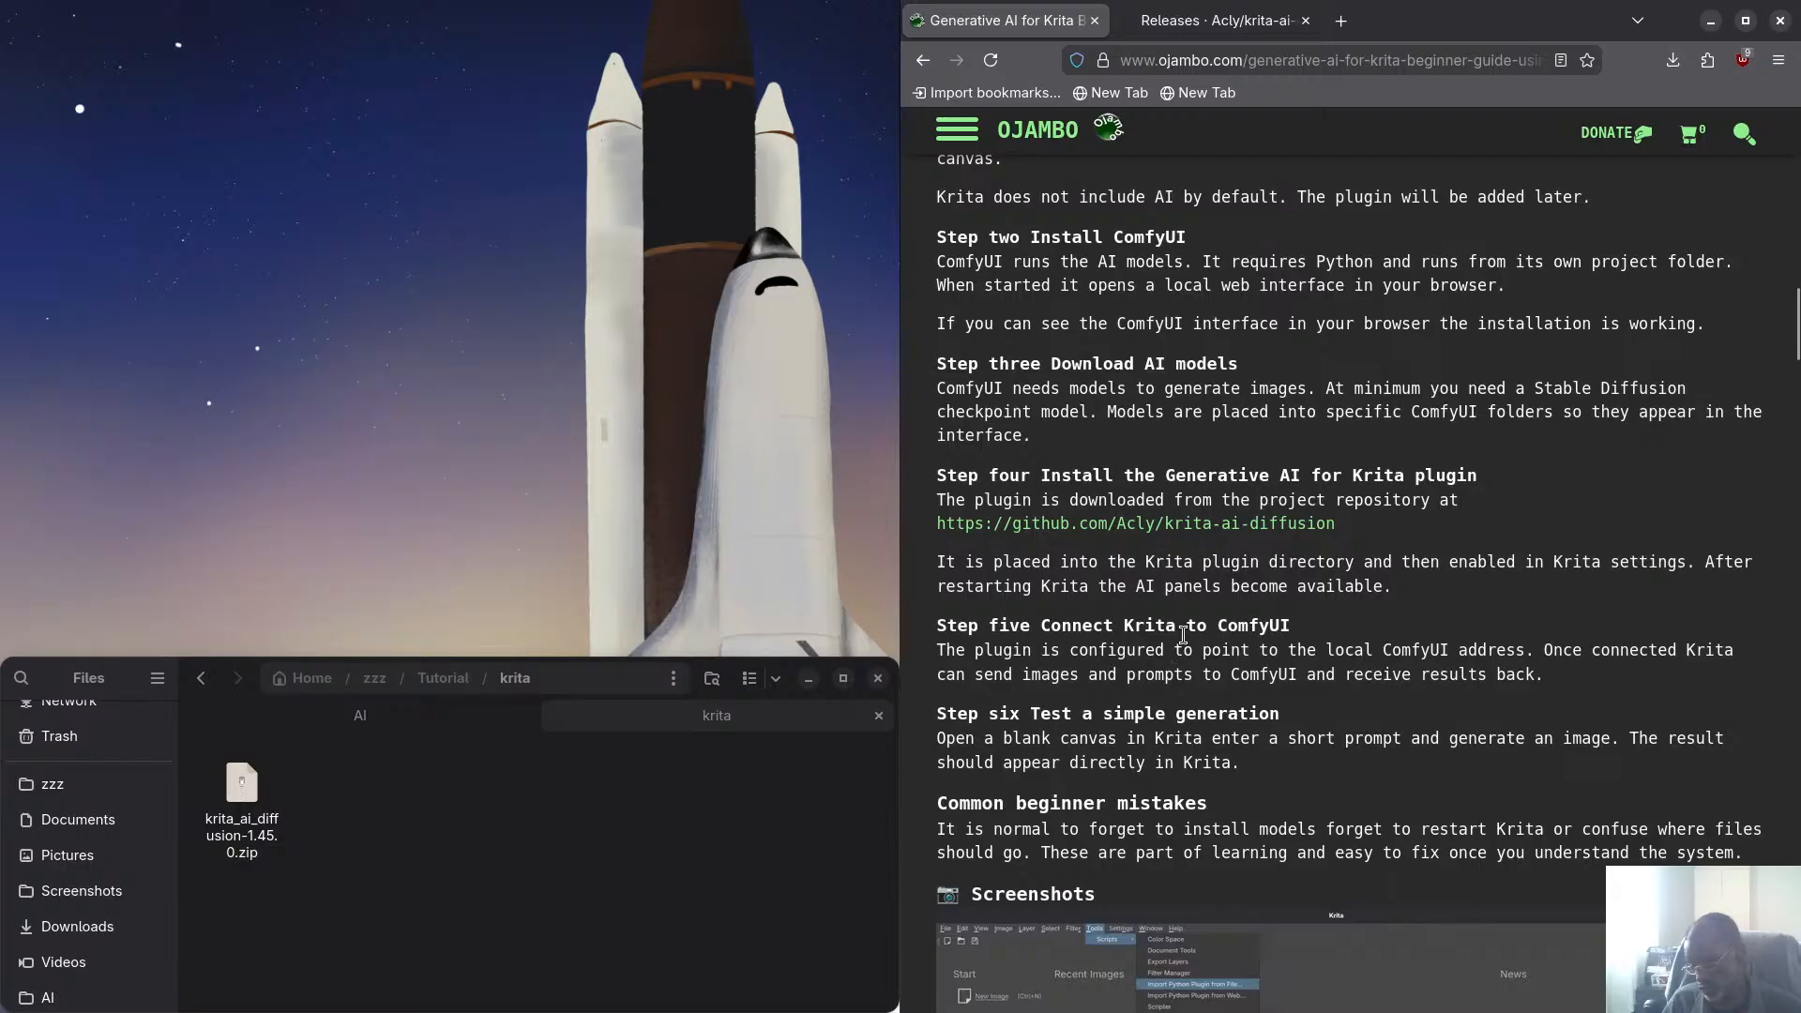
# Go back to the plugin's GitHub Releases page and skim the Version 1.45.0 notes once more
pyautogui.click(1189, 21)
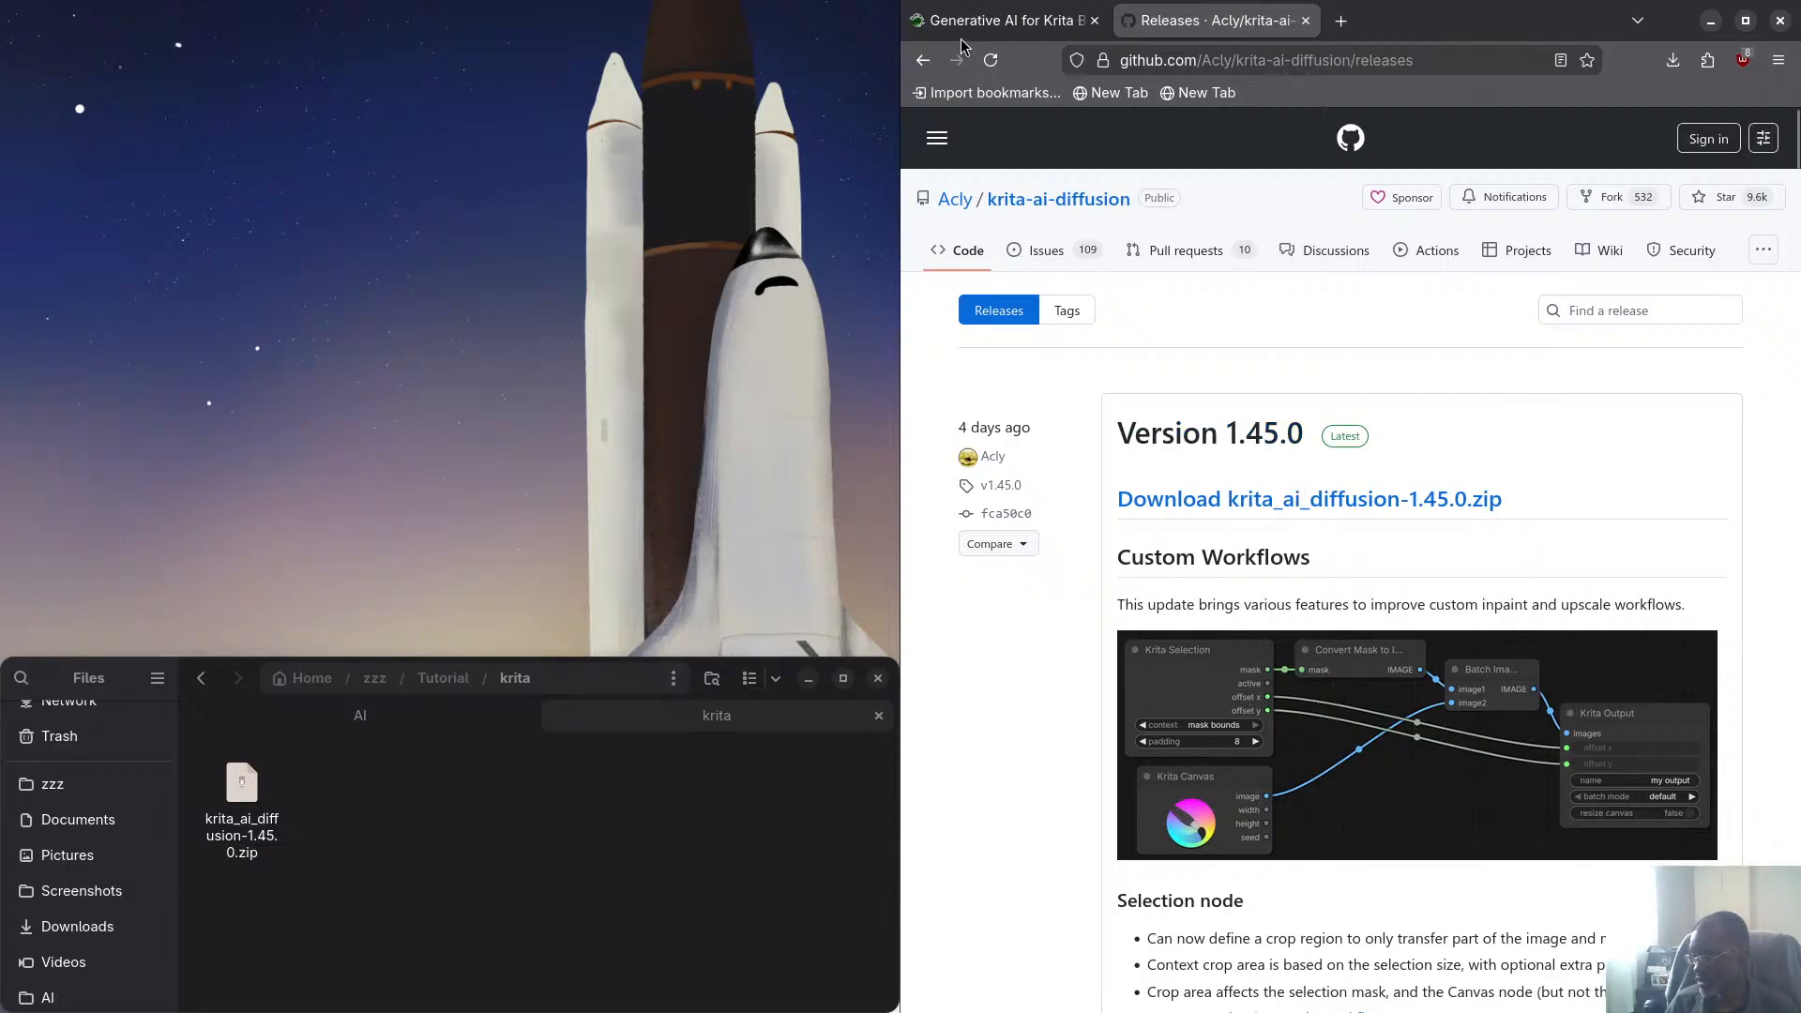
pyautogui.scroll(-12, 1441, 495)
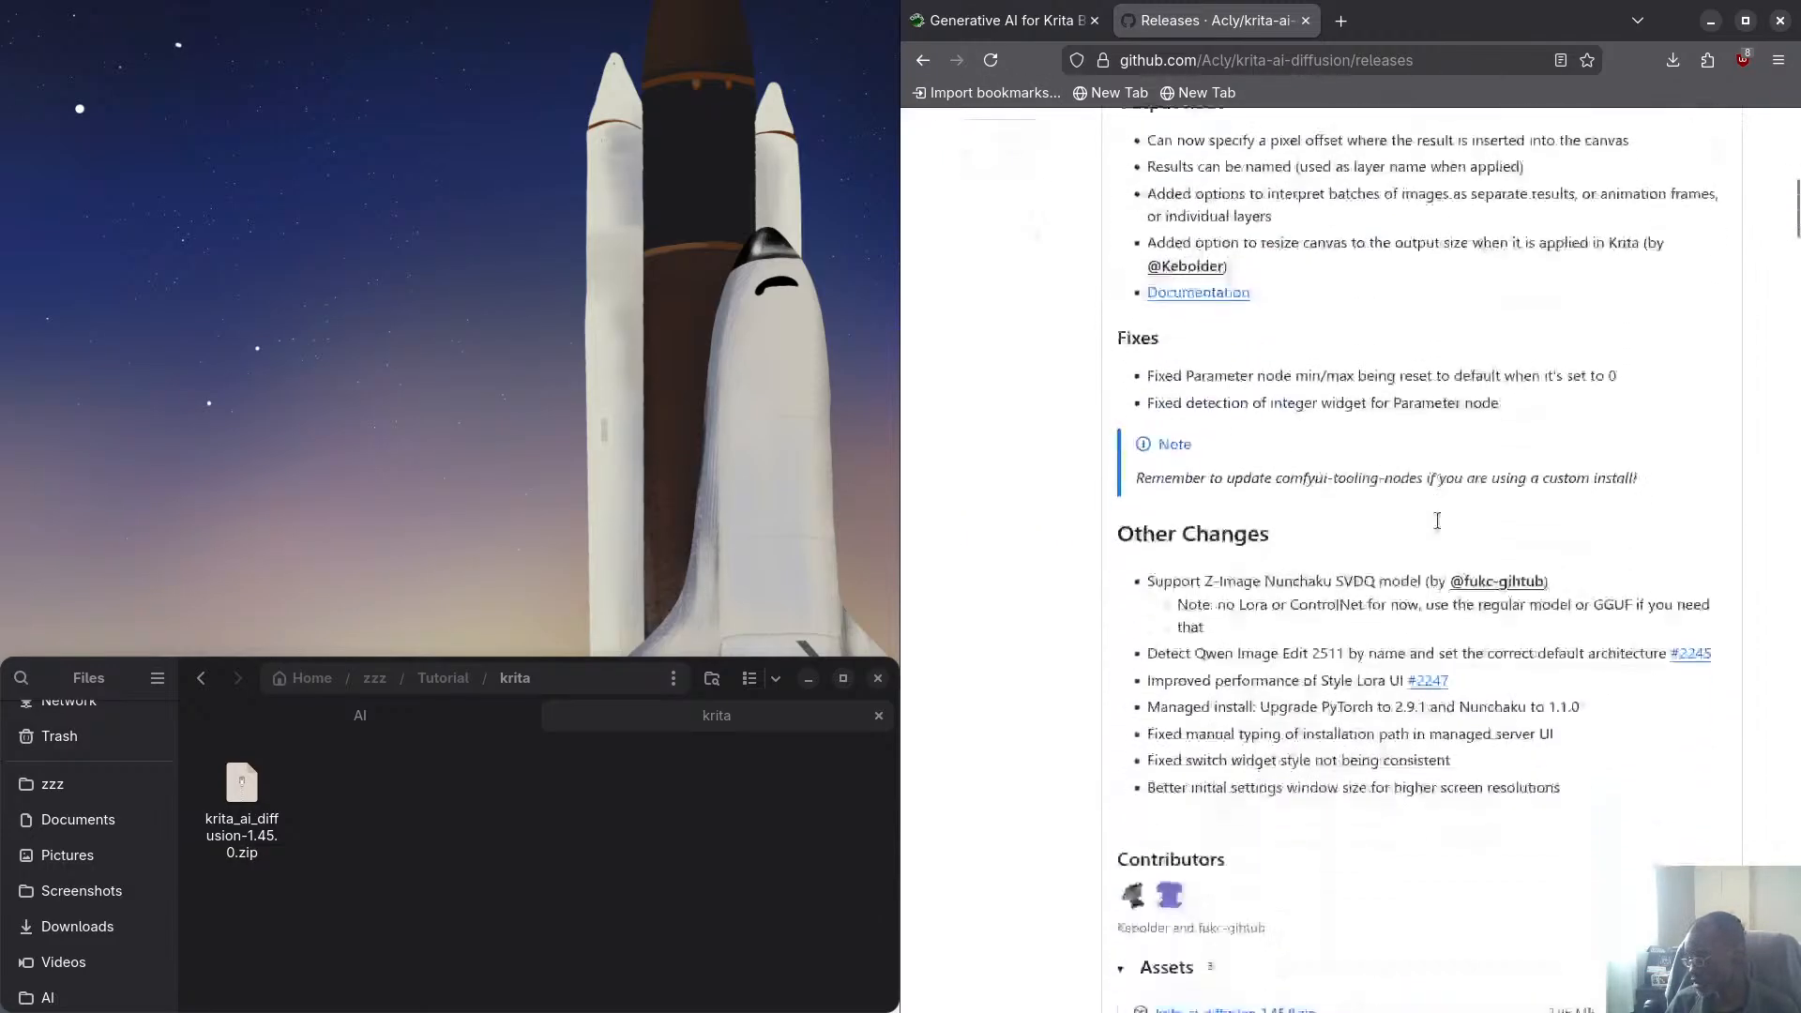
pyautogui.scroll(15, 1437, 520)
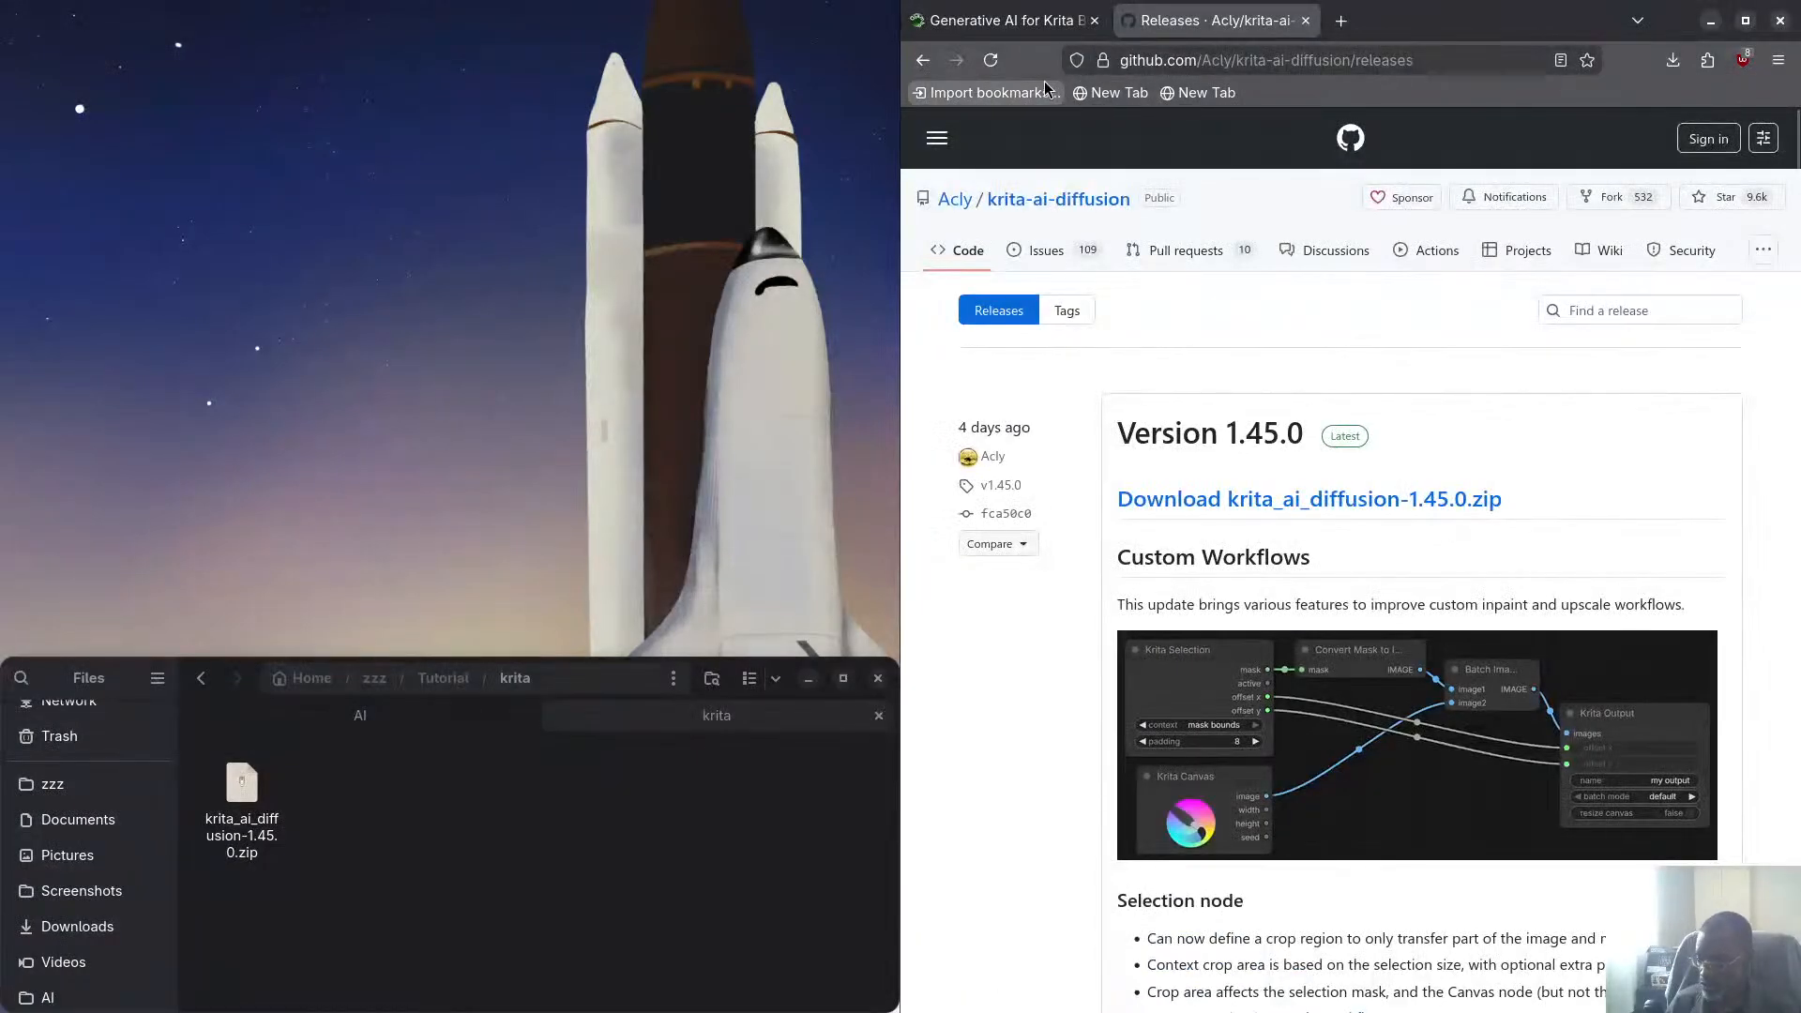
# Read the guide's plugin installation, ComfyUI connection and beginner mistakes sections, and examine its plugin import, activation dialog and docker menu screenshots
pyautogui.click(997, 27)
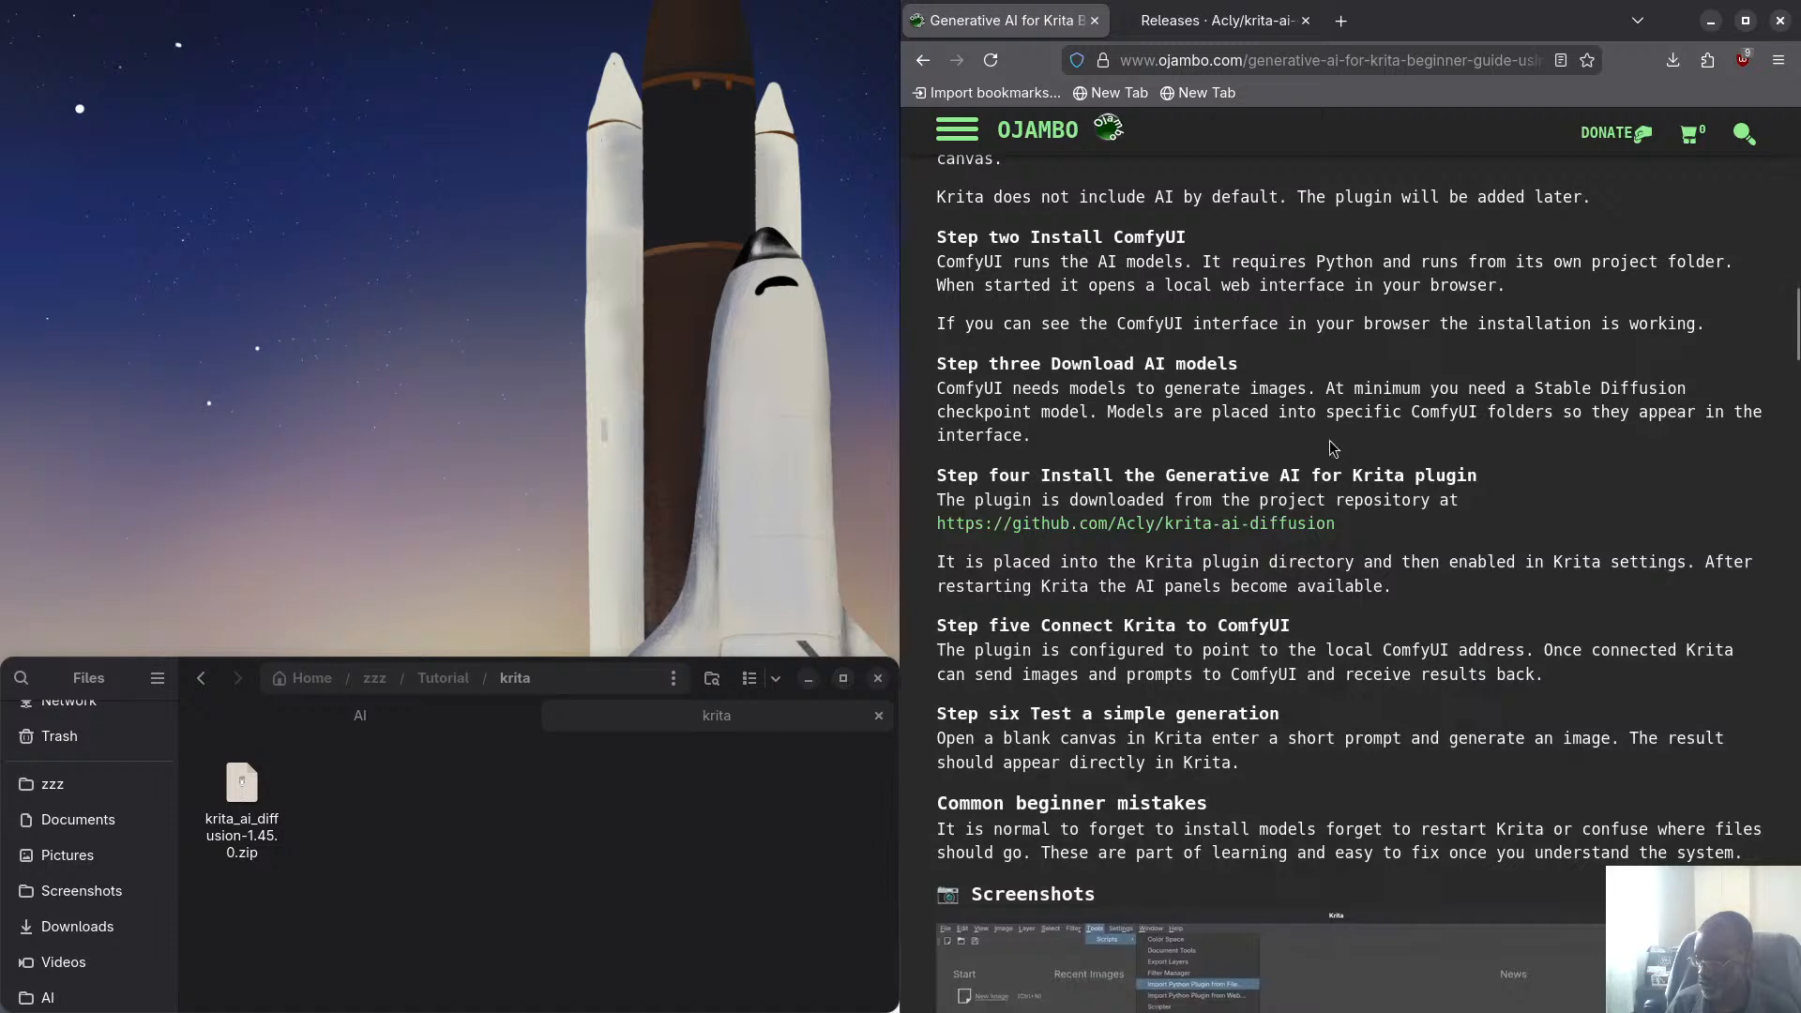
pyautogui.scroll(-3, 1089, 647)
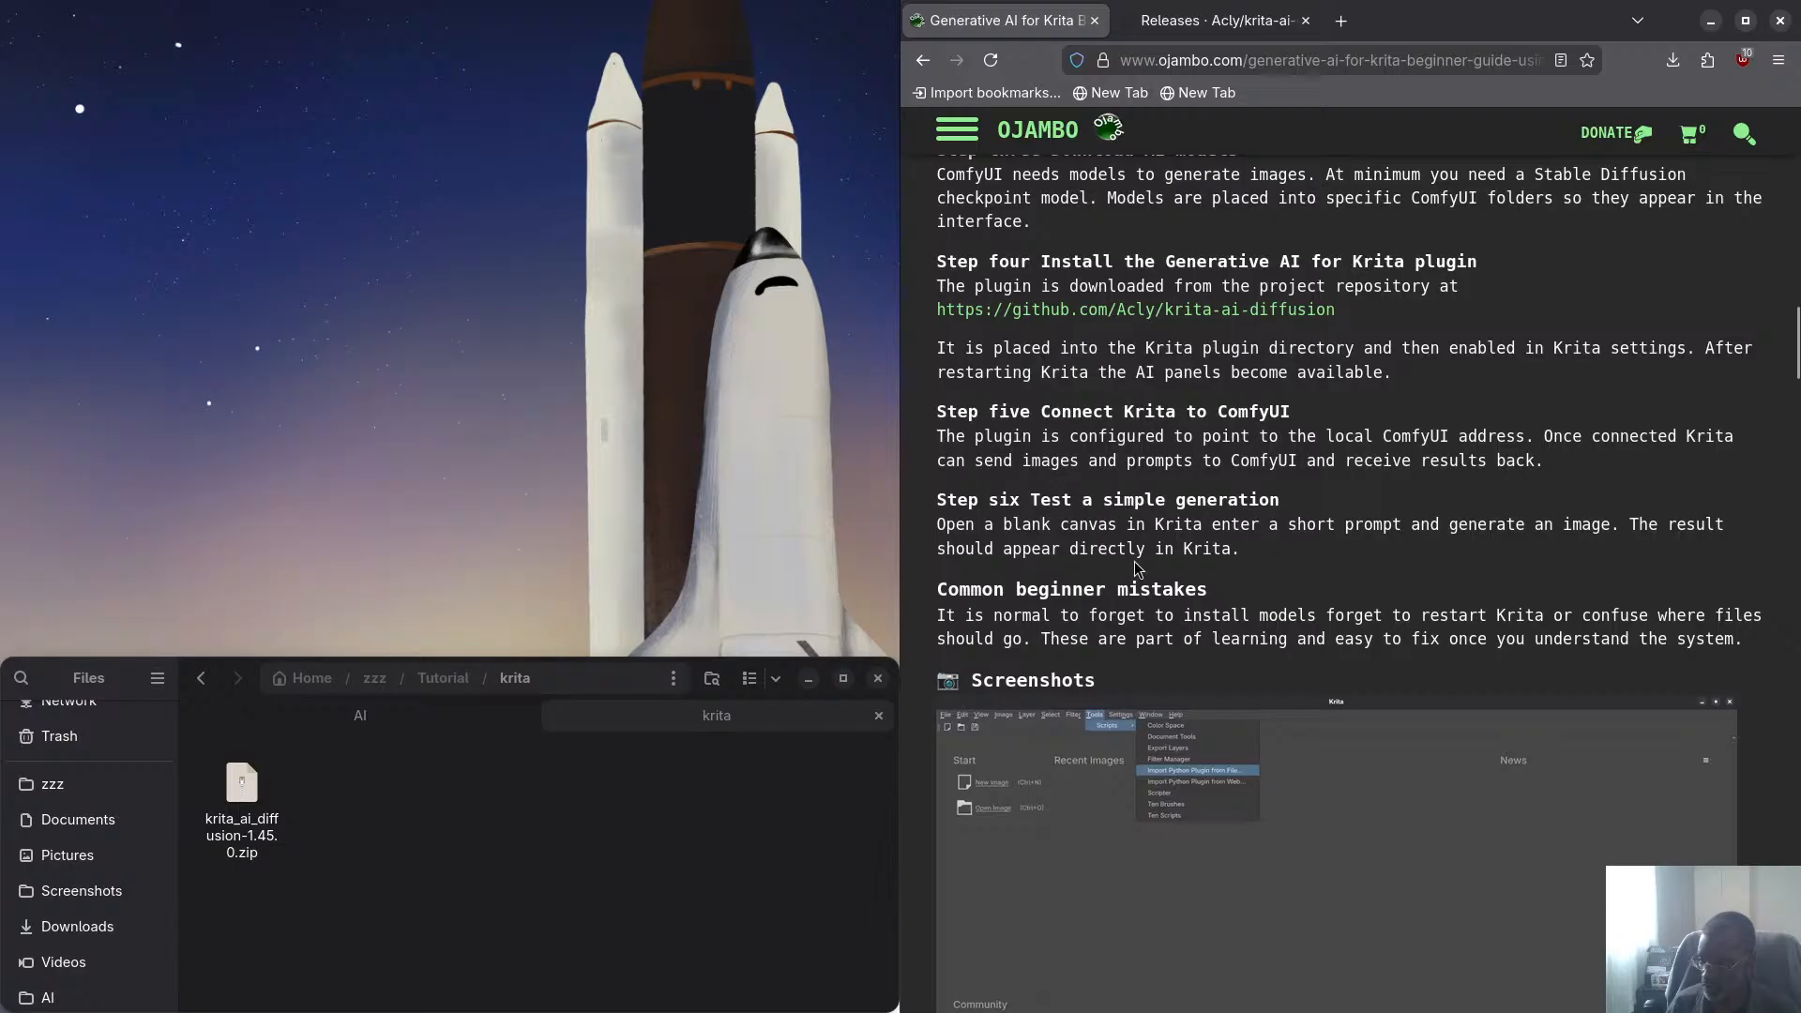
pyautogui.scroll(-5, 1130, 562)
pyautogui.scroll(3, 1075, 513)
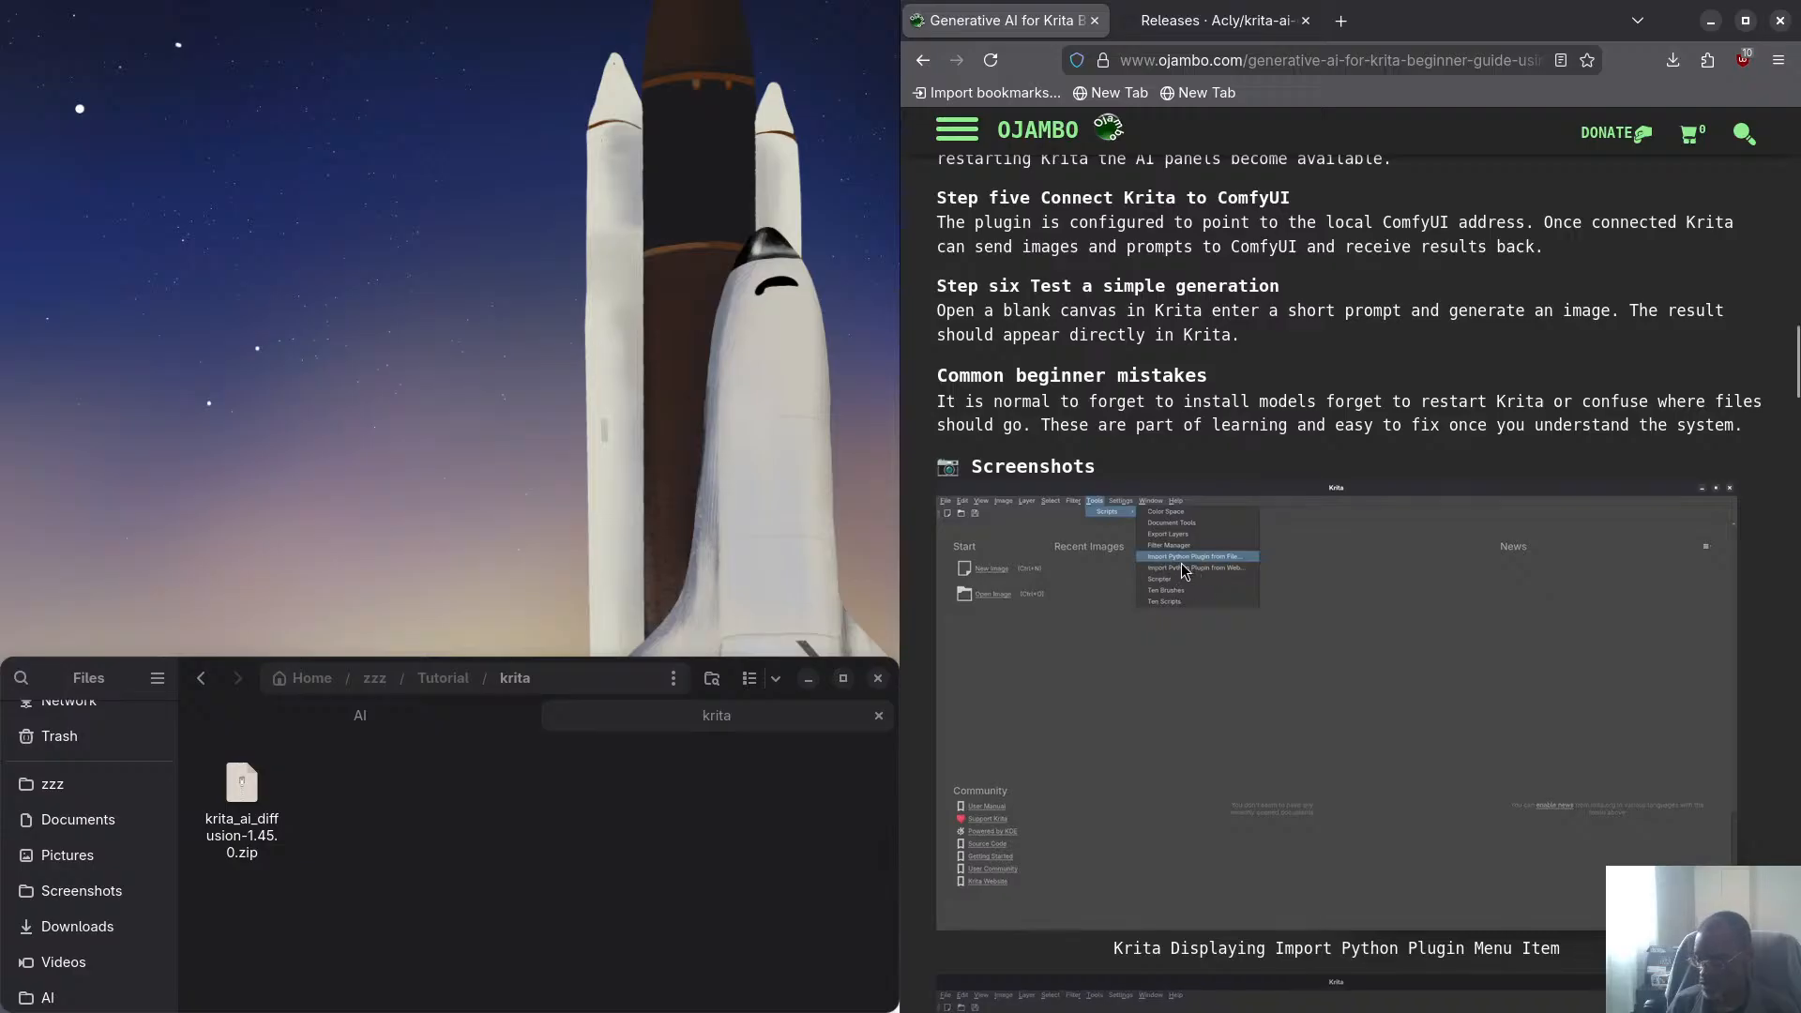
pyautogui.scroll(-8, 1182, 575)
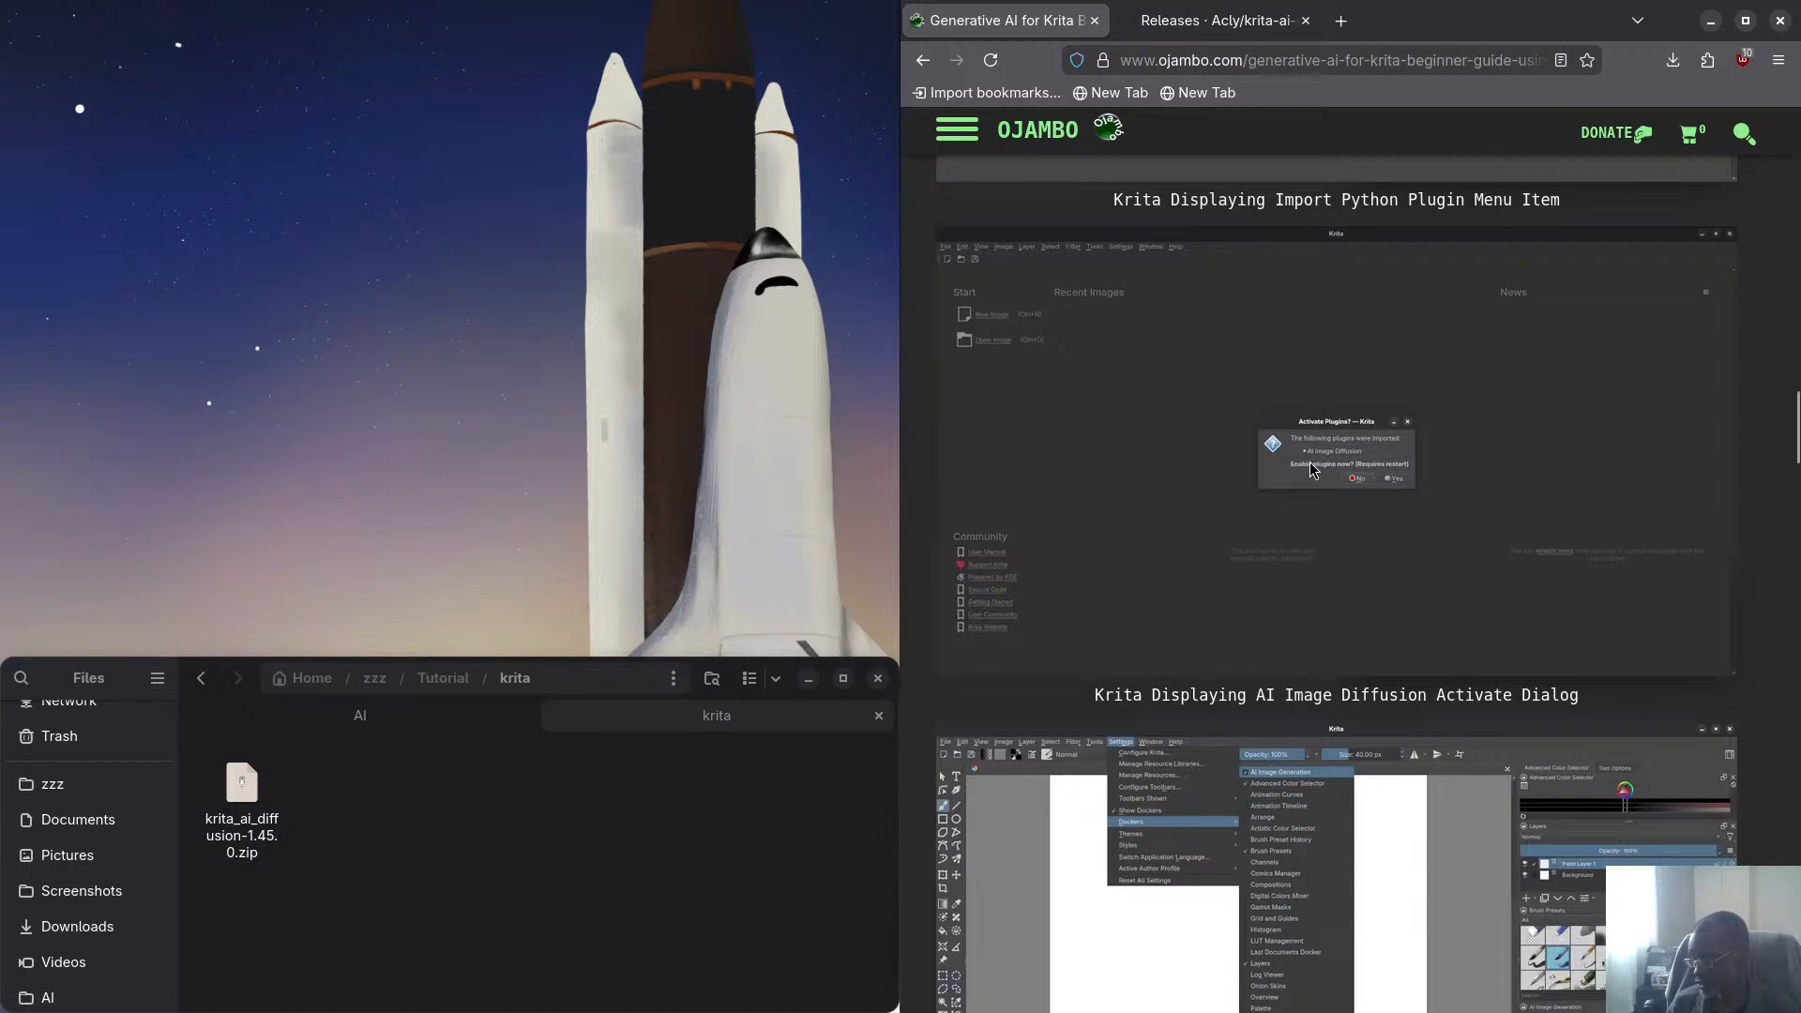
pyautogui.scroll(-3, 1234, 494)
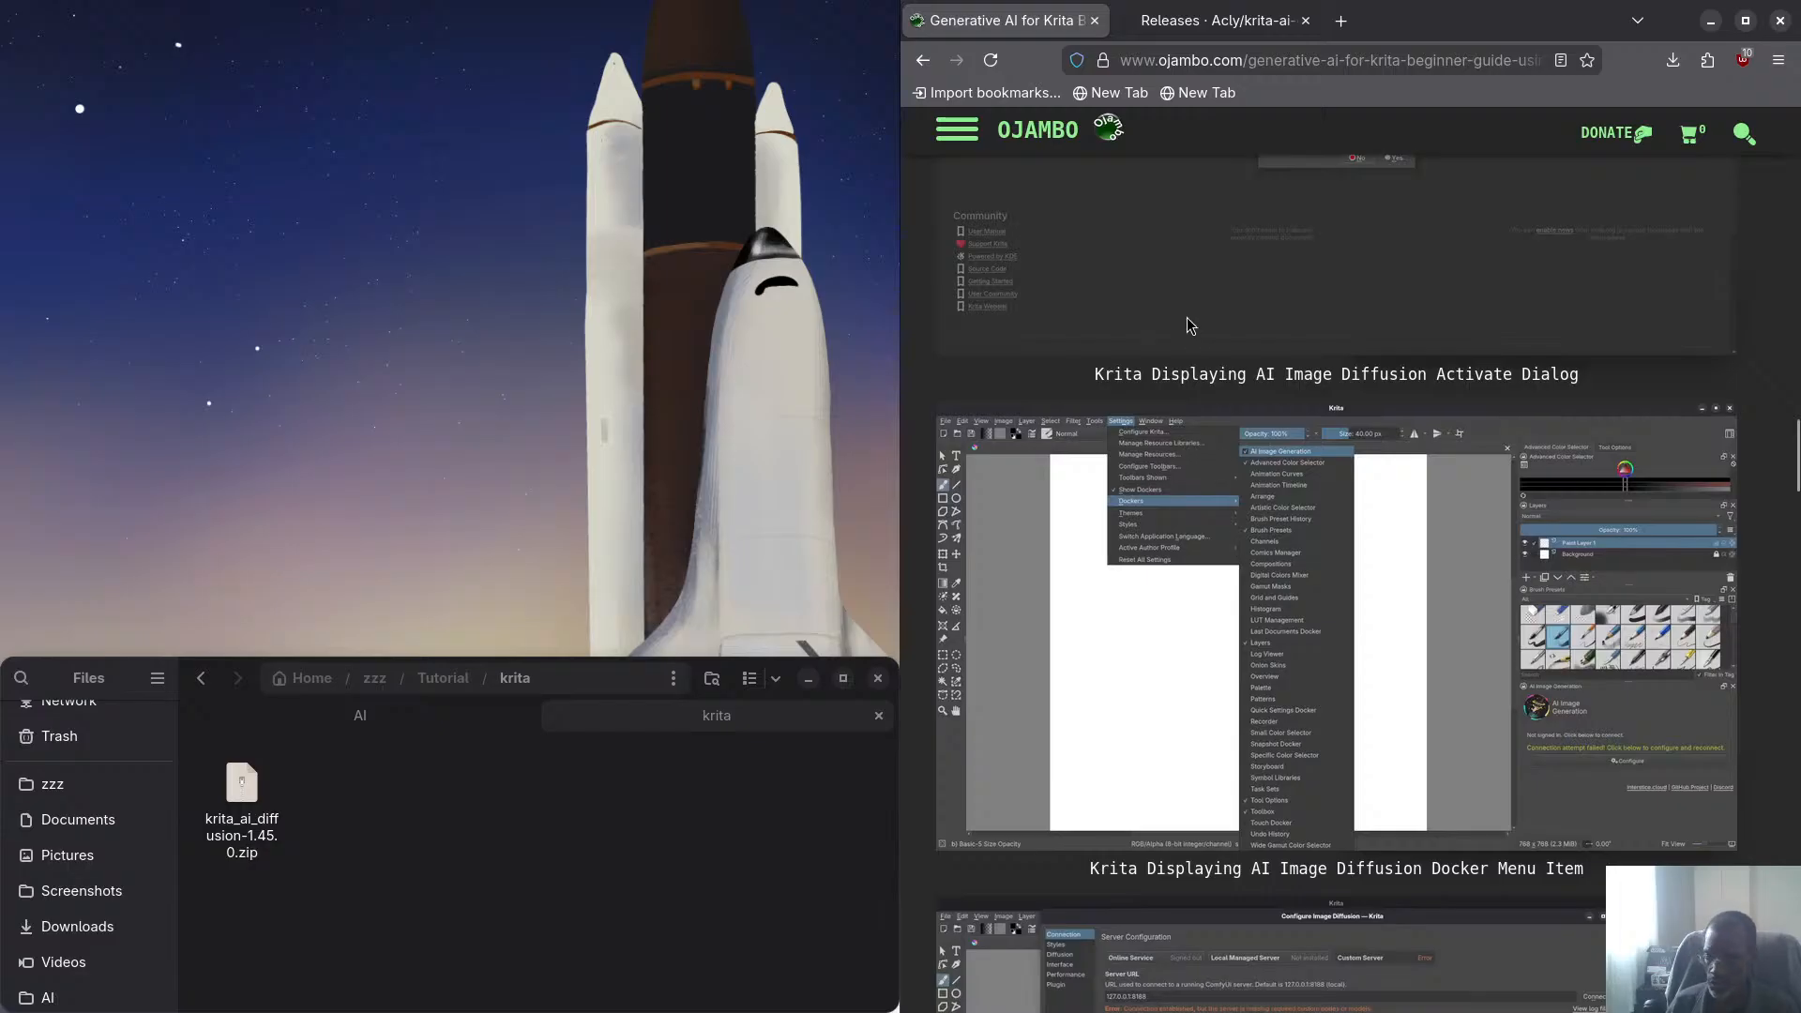
pyautogui.scroll(-3, 1185, 361)
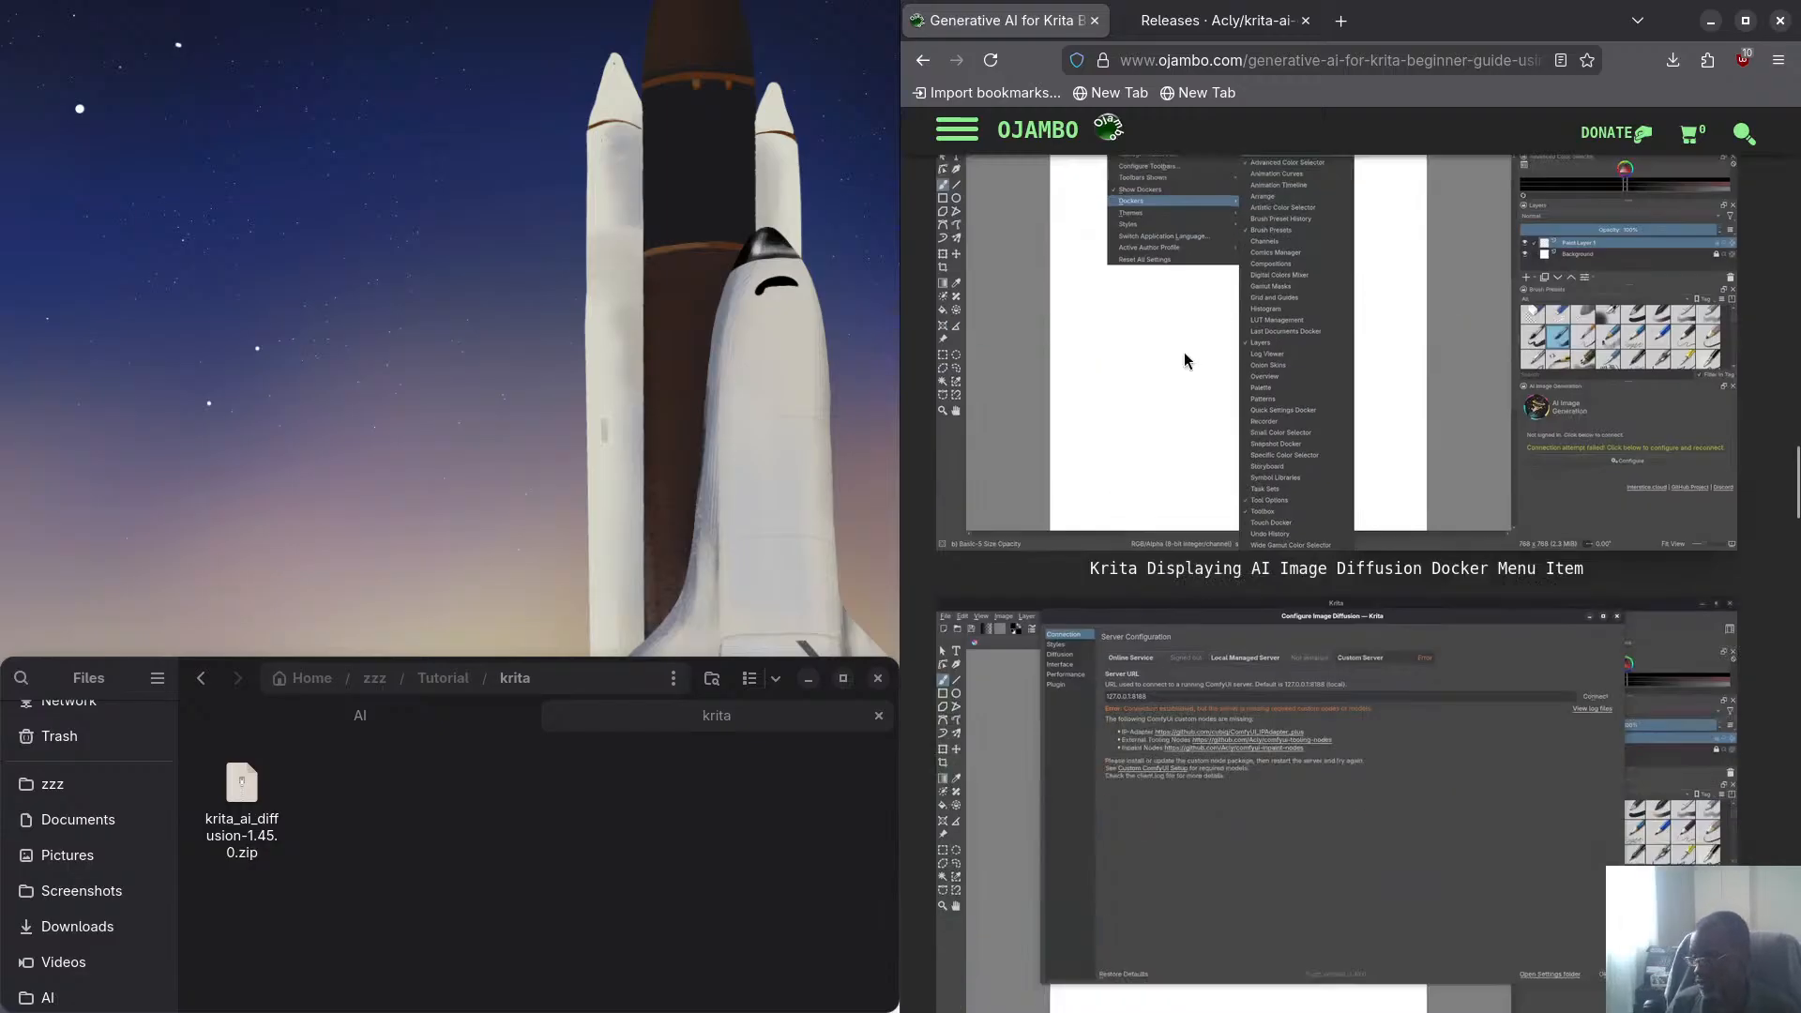
# Look through the guide's screenshots of the server configuration, Z-Image Turbo GGUF settings and AI-generated image results
pyautogui.scroll(-10, 1185, 360)
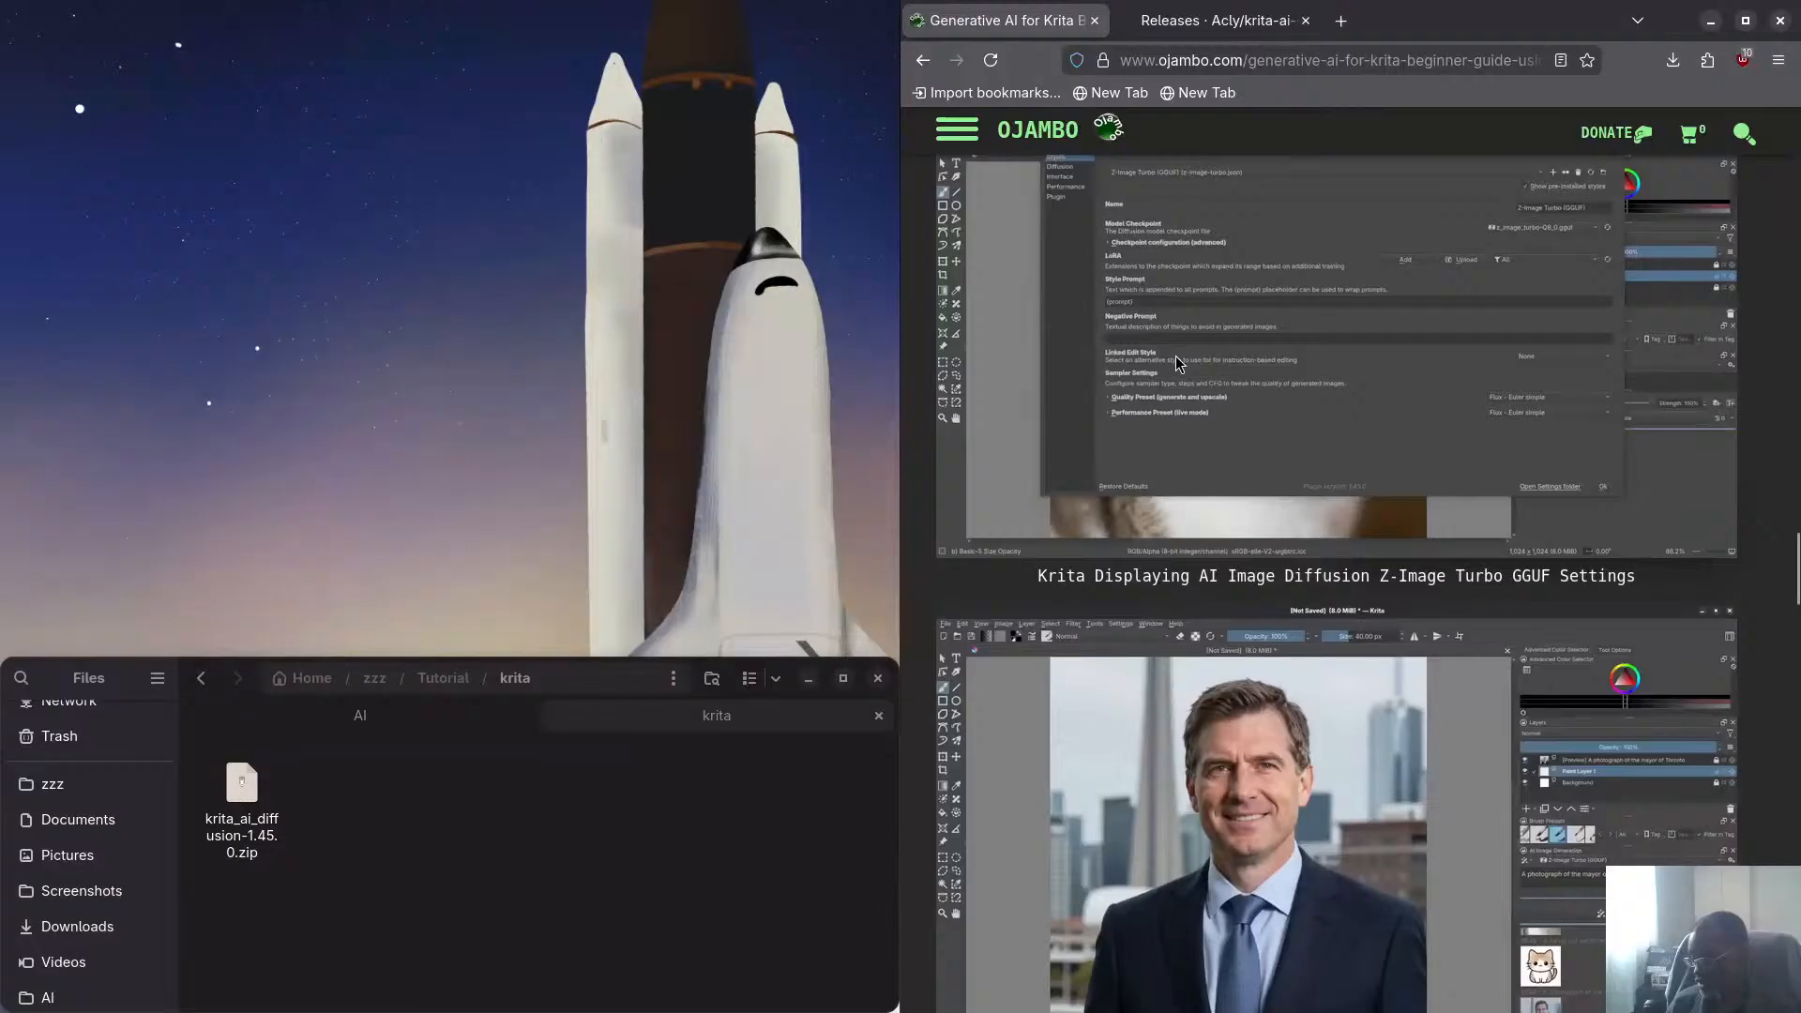
pyautogui.scroll(-9, 1179, 362)
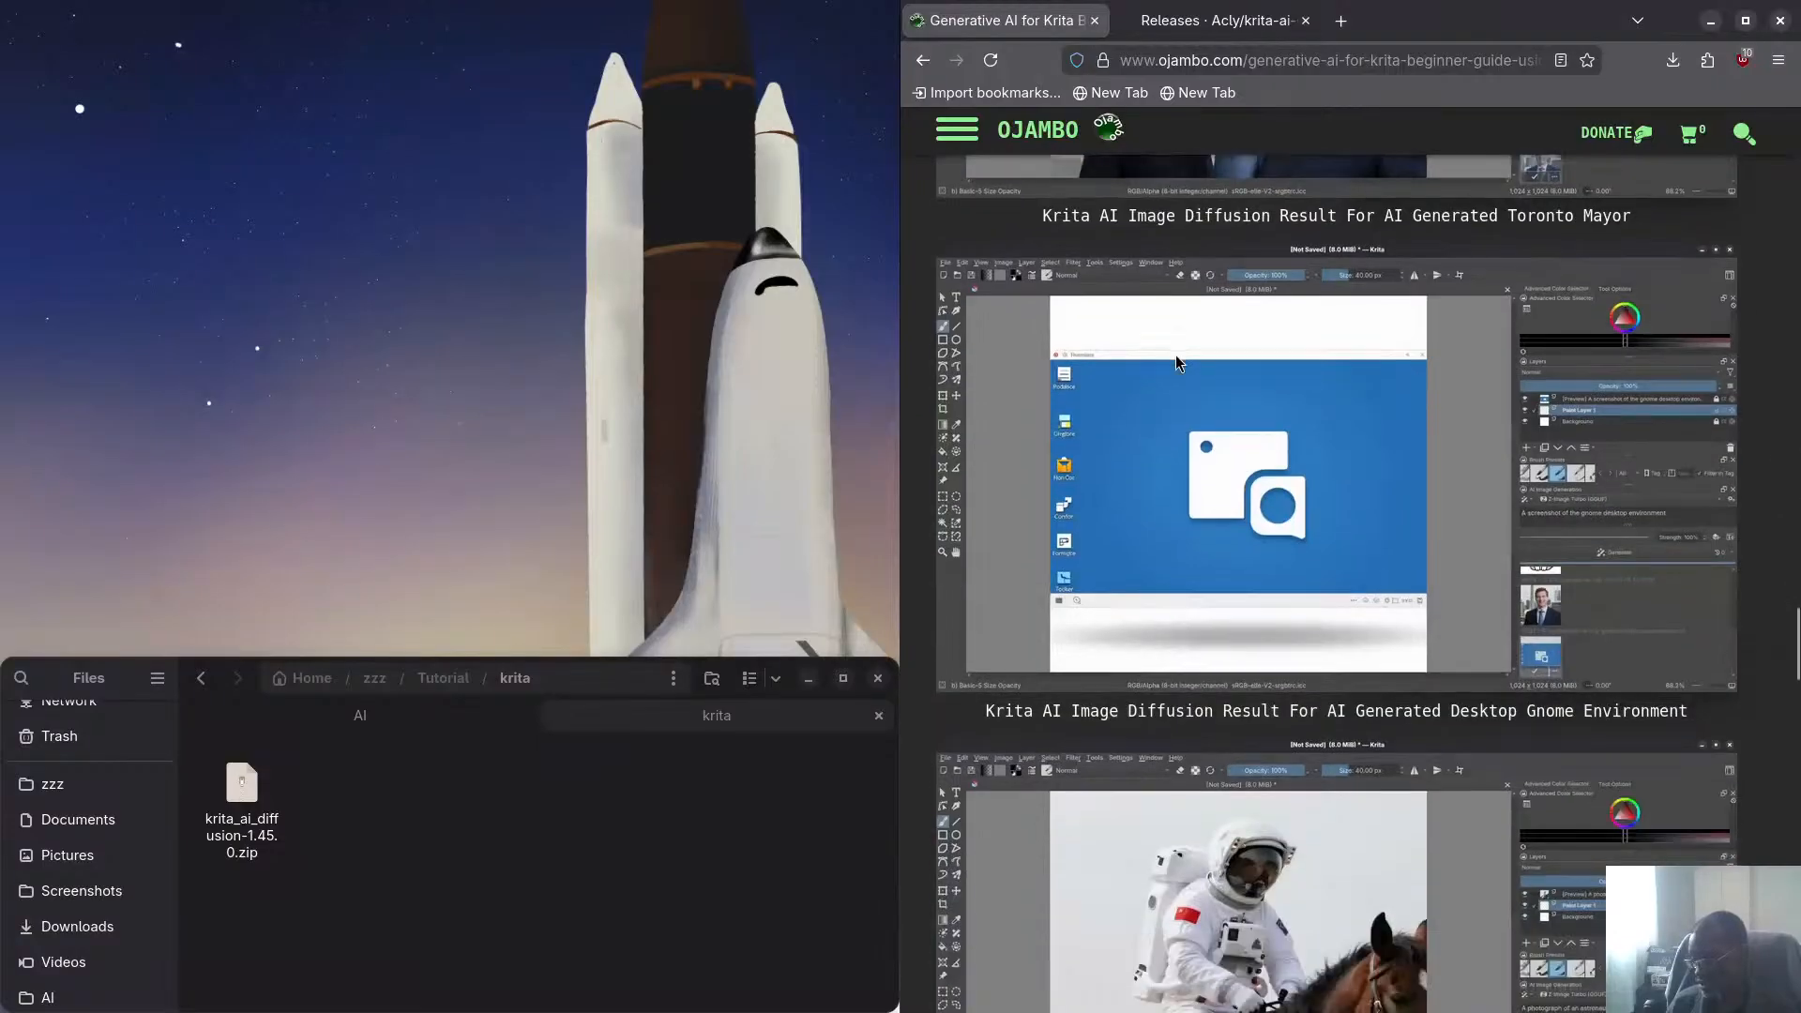
pyautogui.scroll(12, 1179, 362)
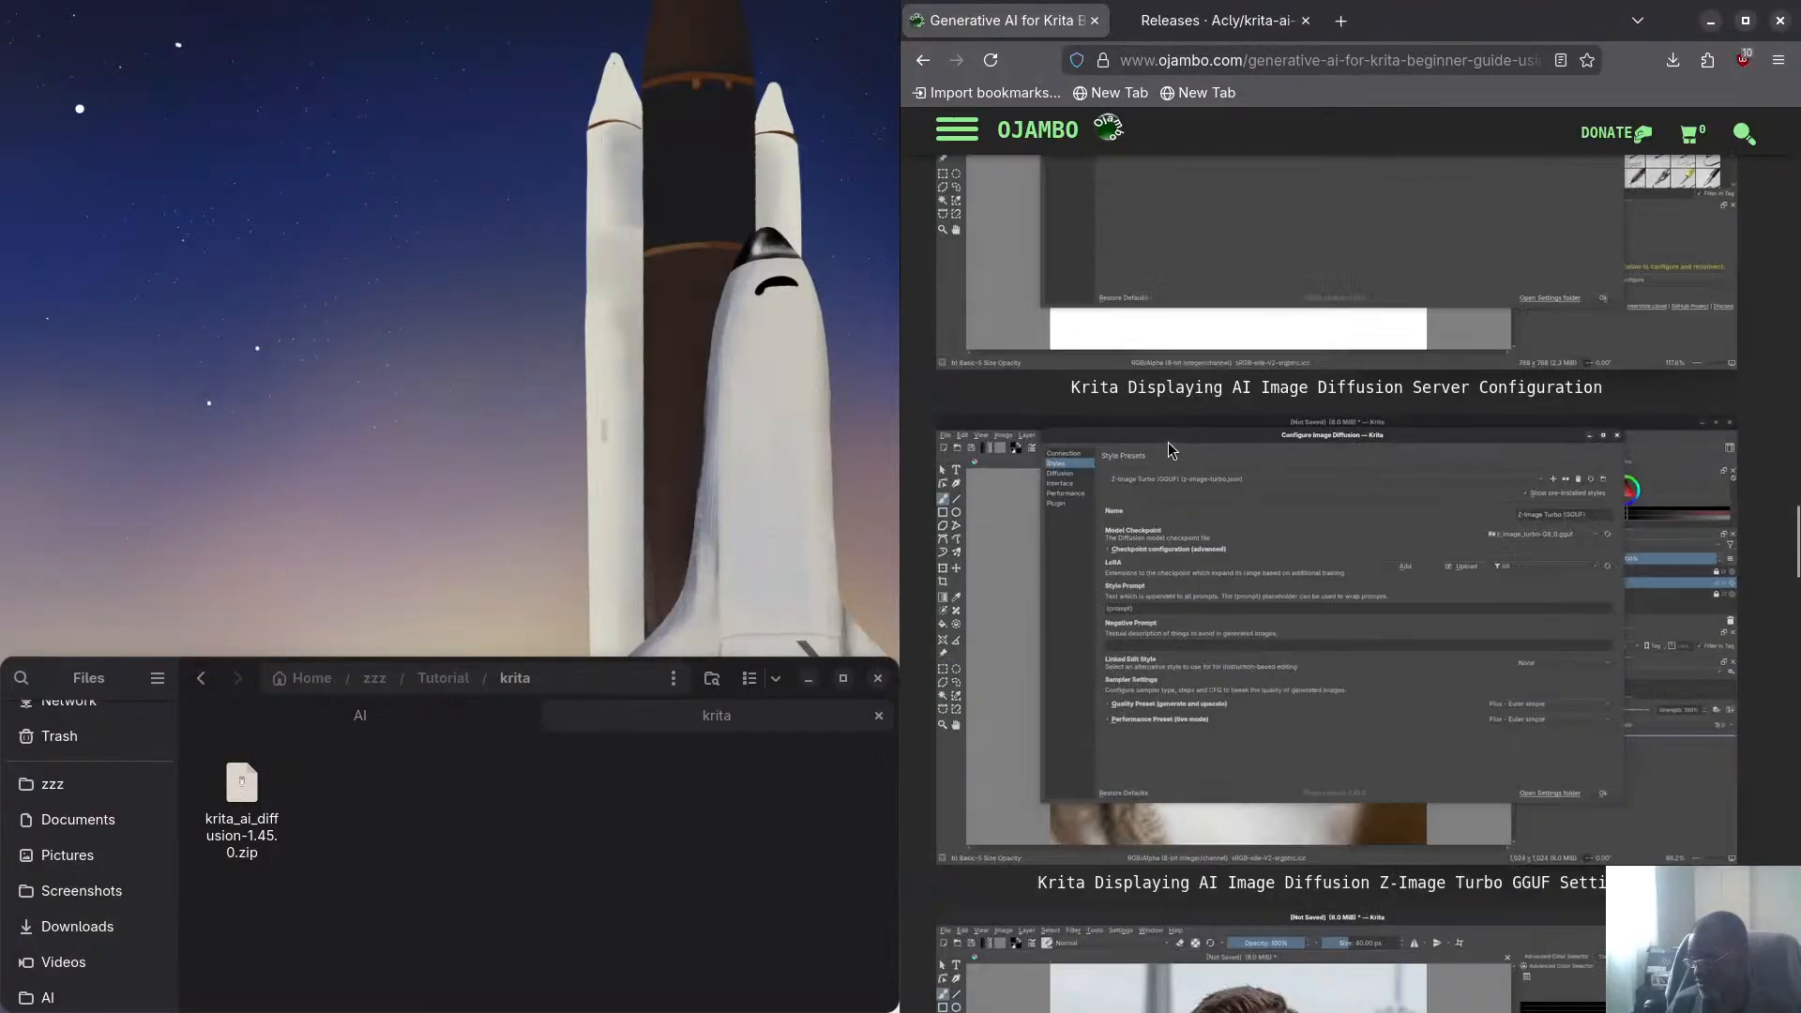
pyautogui.scroll(-4, 1172, 442)
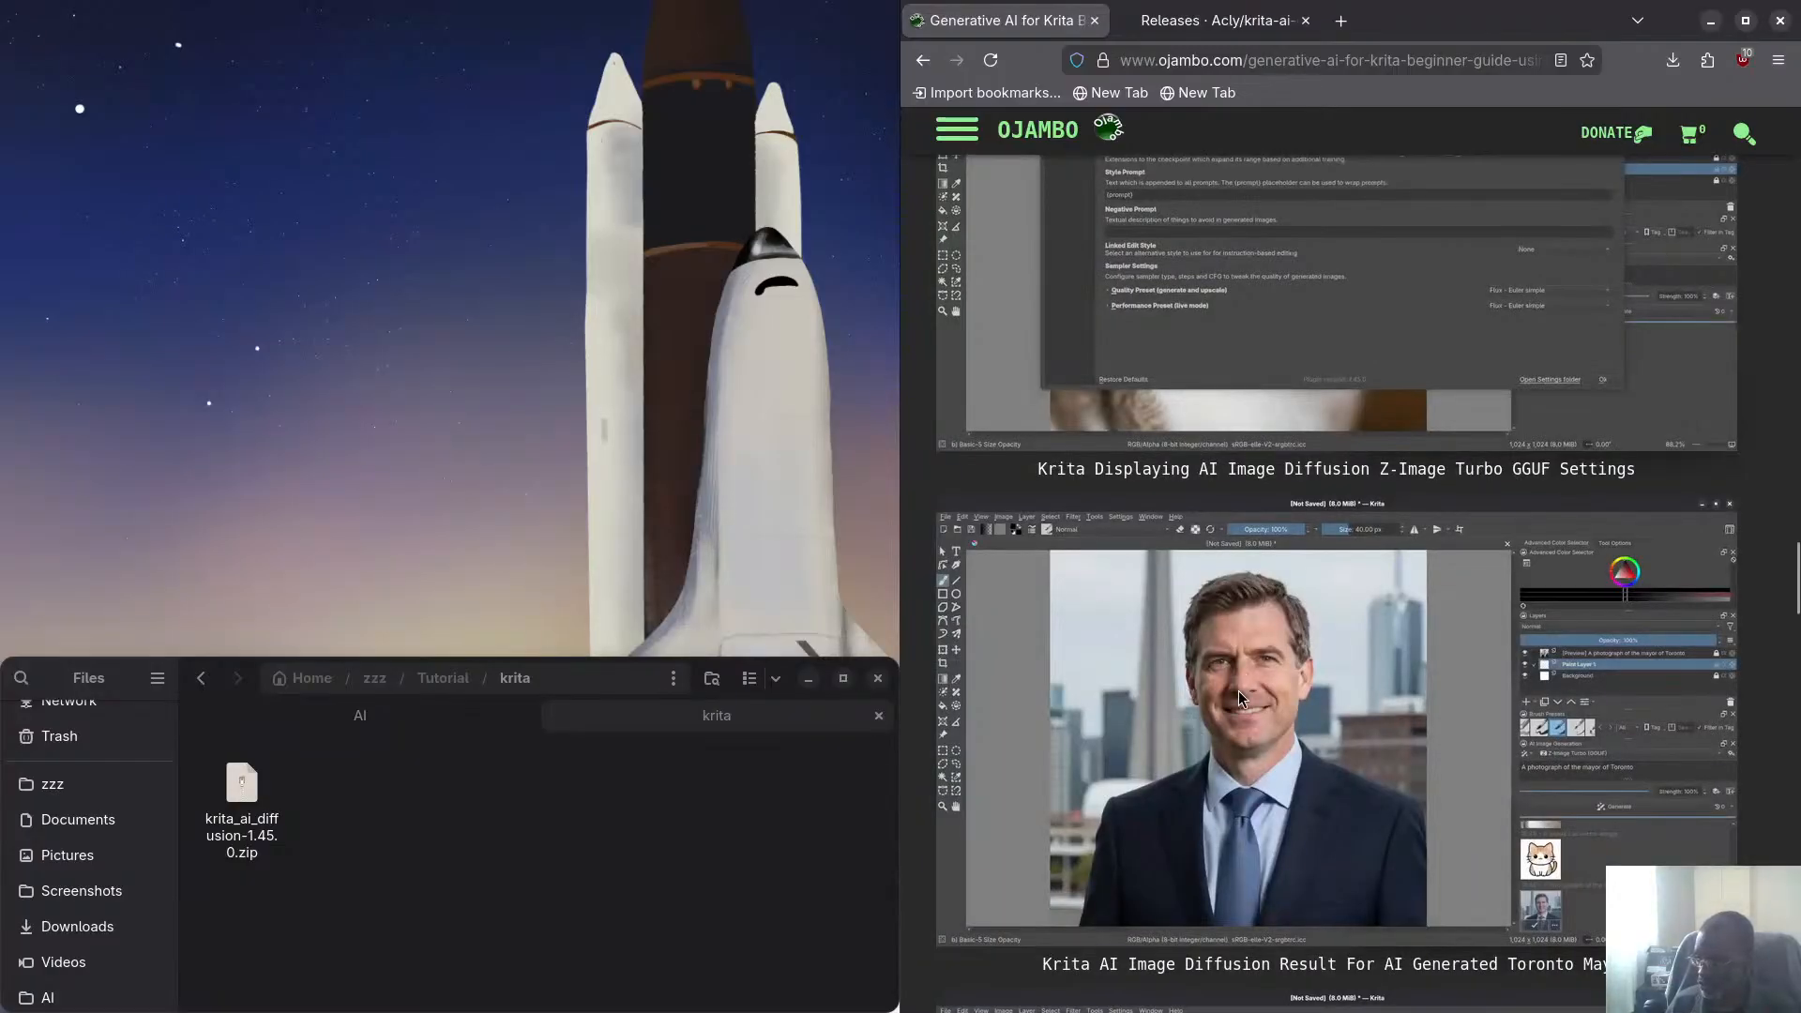
pyautogui.scroll(-3, 1215, 682)
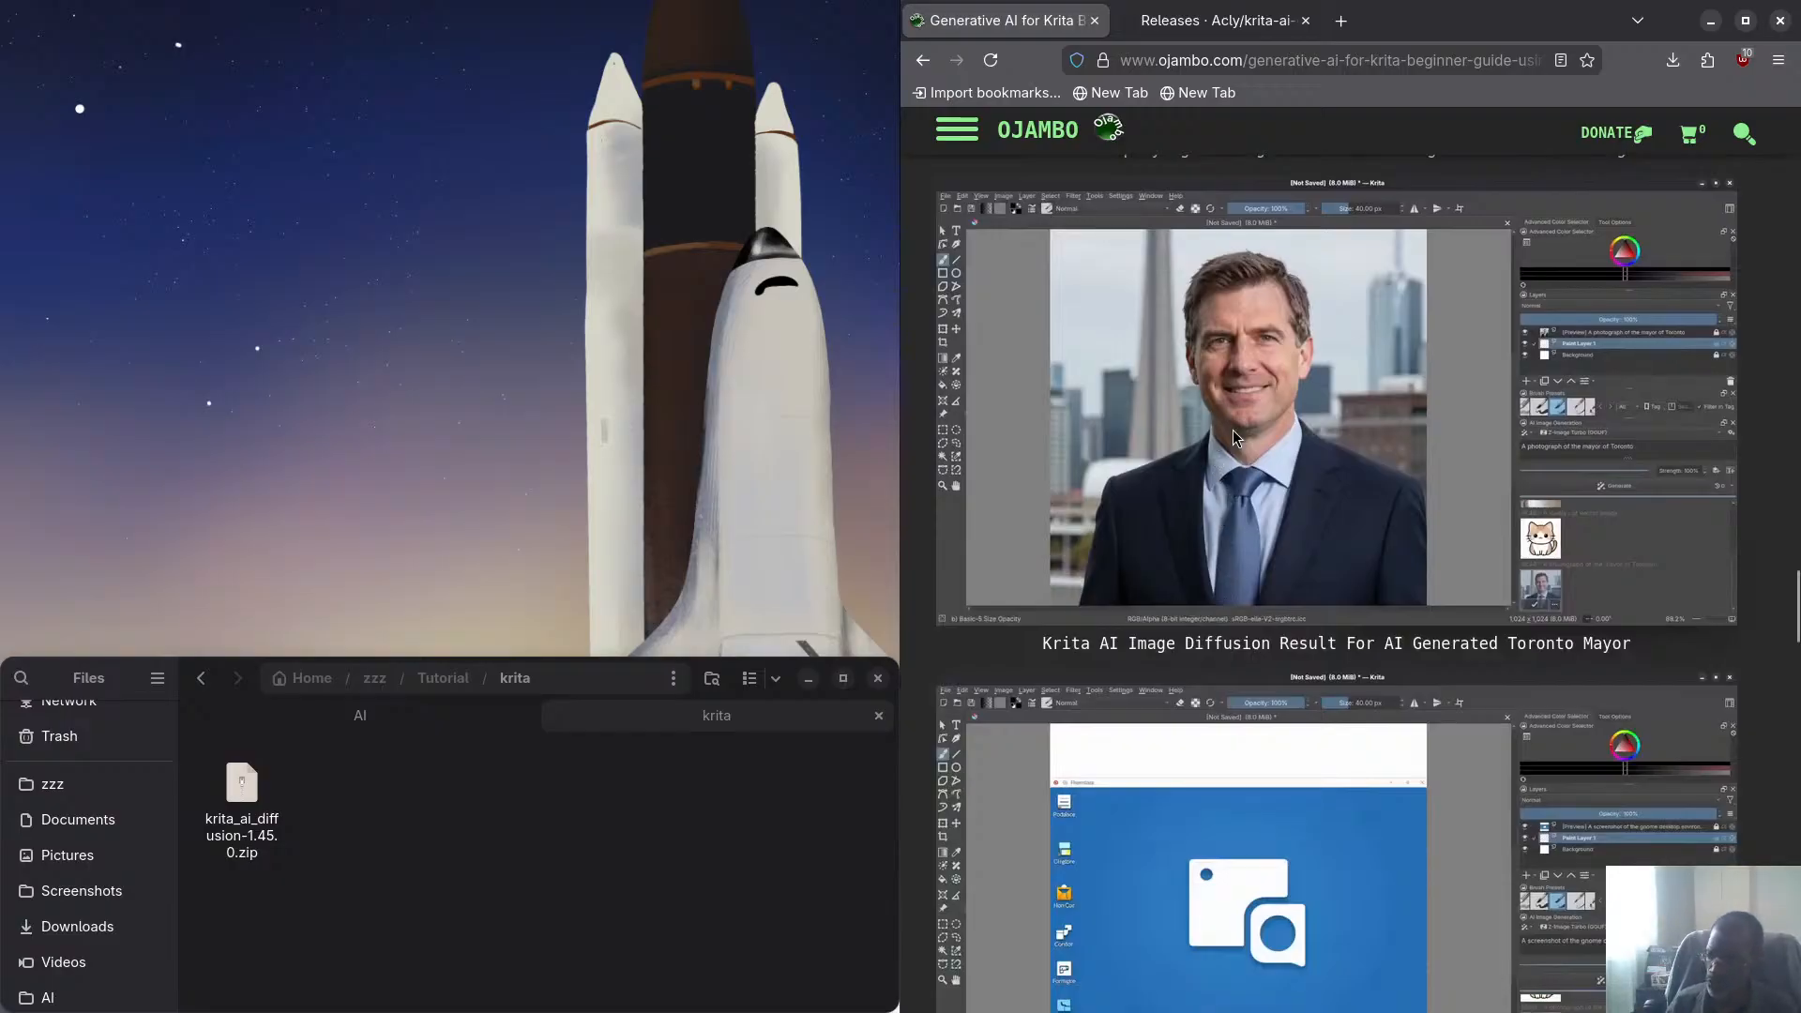
# Look through the guide's remaining AI-generated results, from the Toronto mayor to the chicken pen, down to the Live YouTube Screencast section
pyautogui.scroll(-5, 1230, 441)
pyautogui.scroll(-3, 1185, 582)
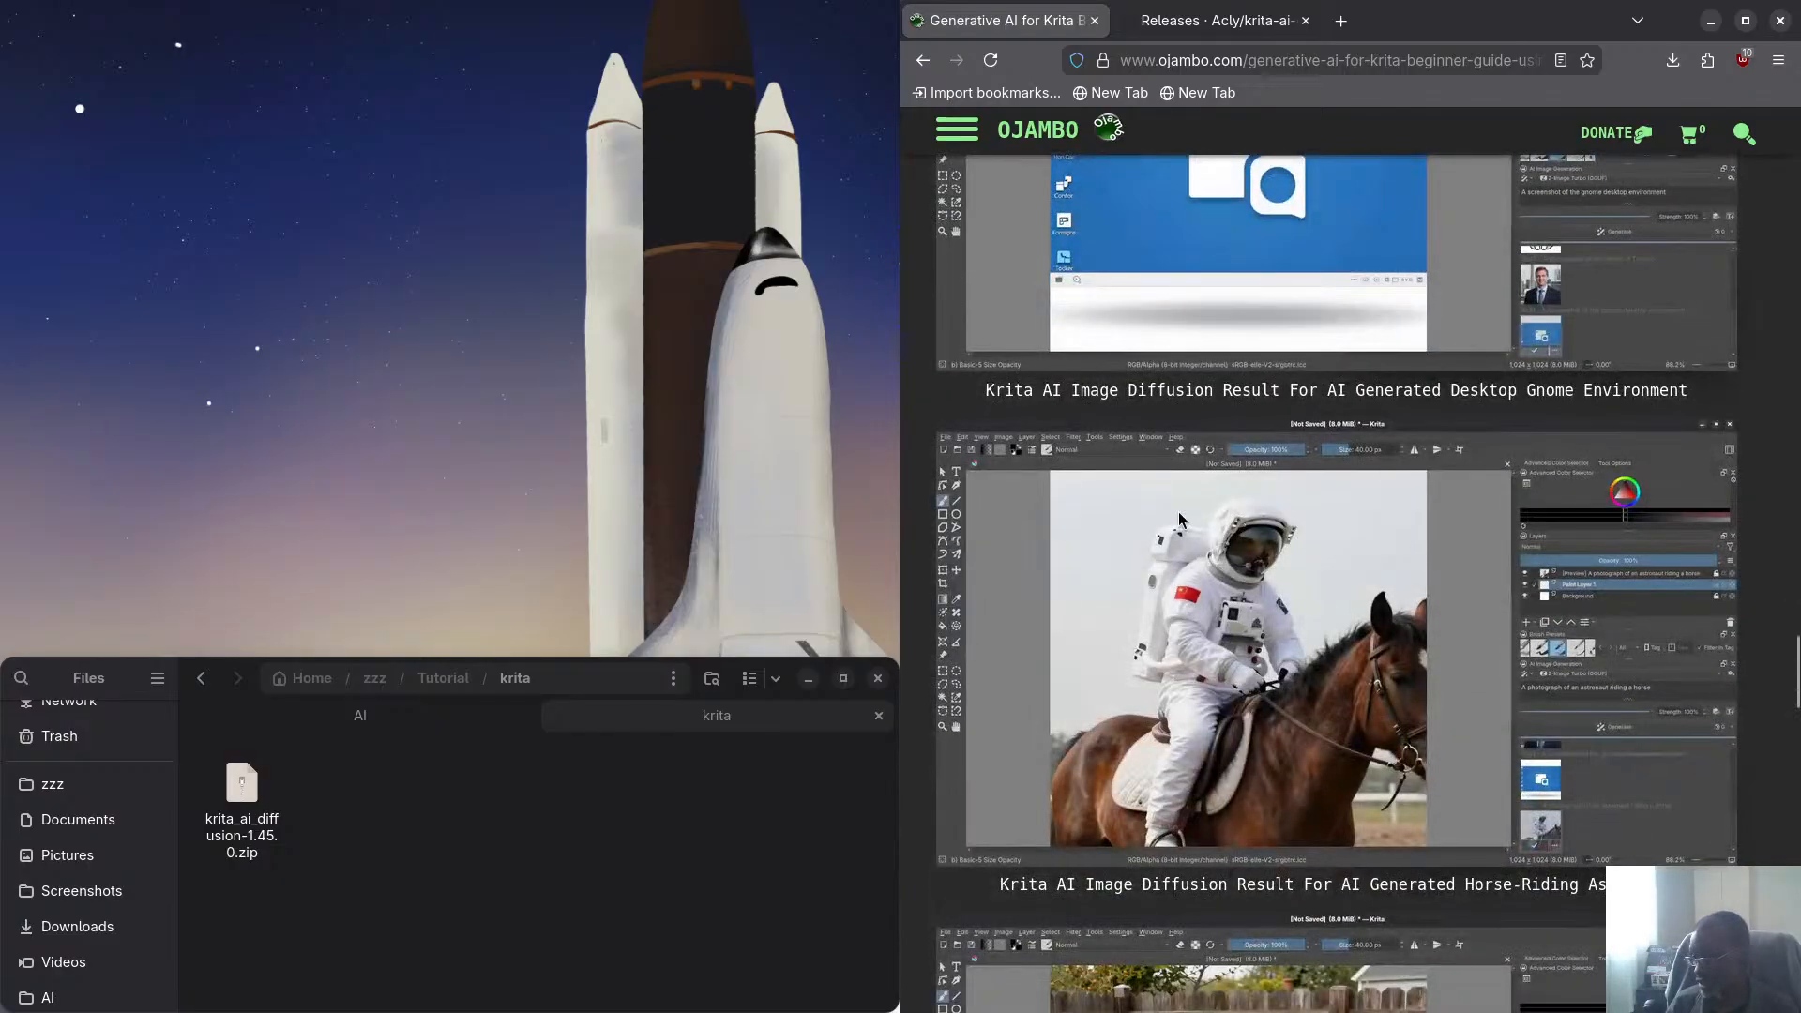
pyautogui.scroll(-5, 1275, 605)
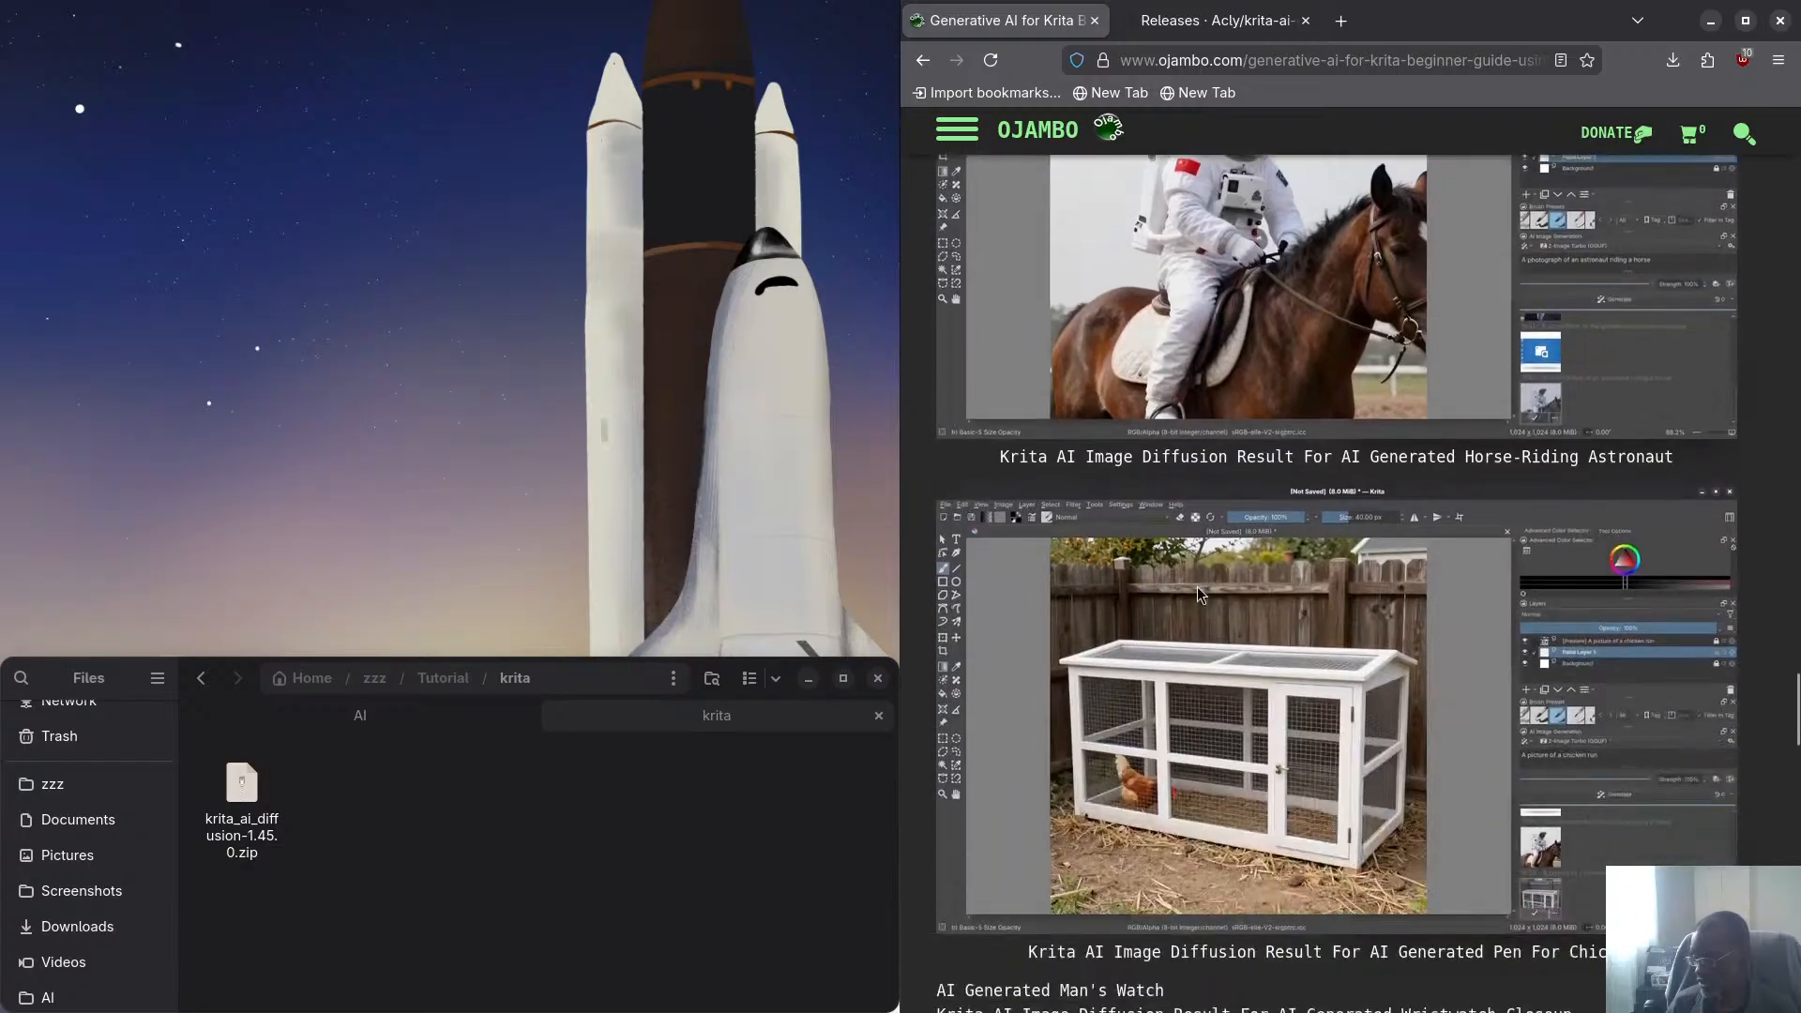
pyautogui.scroll(-6, 1252, 647)
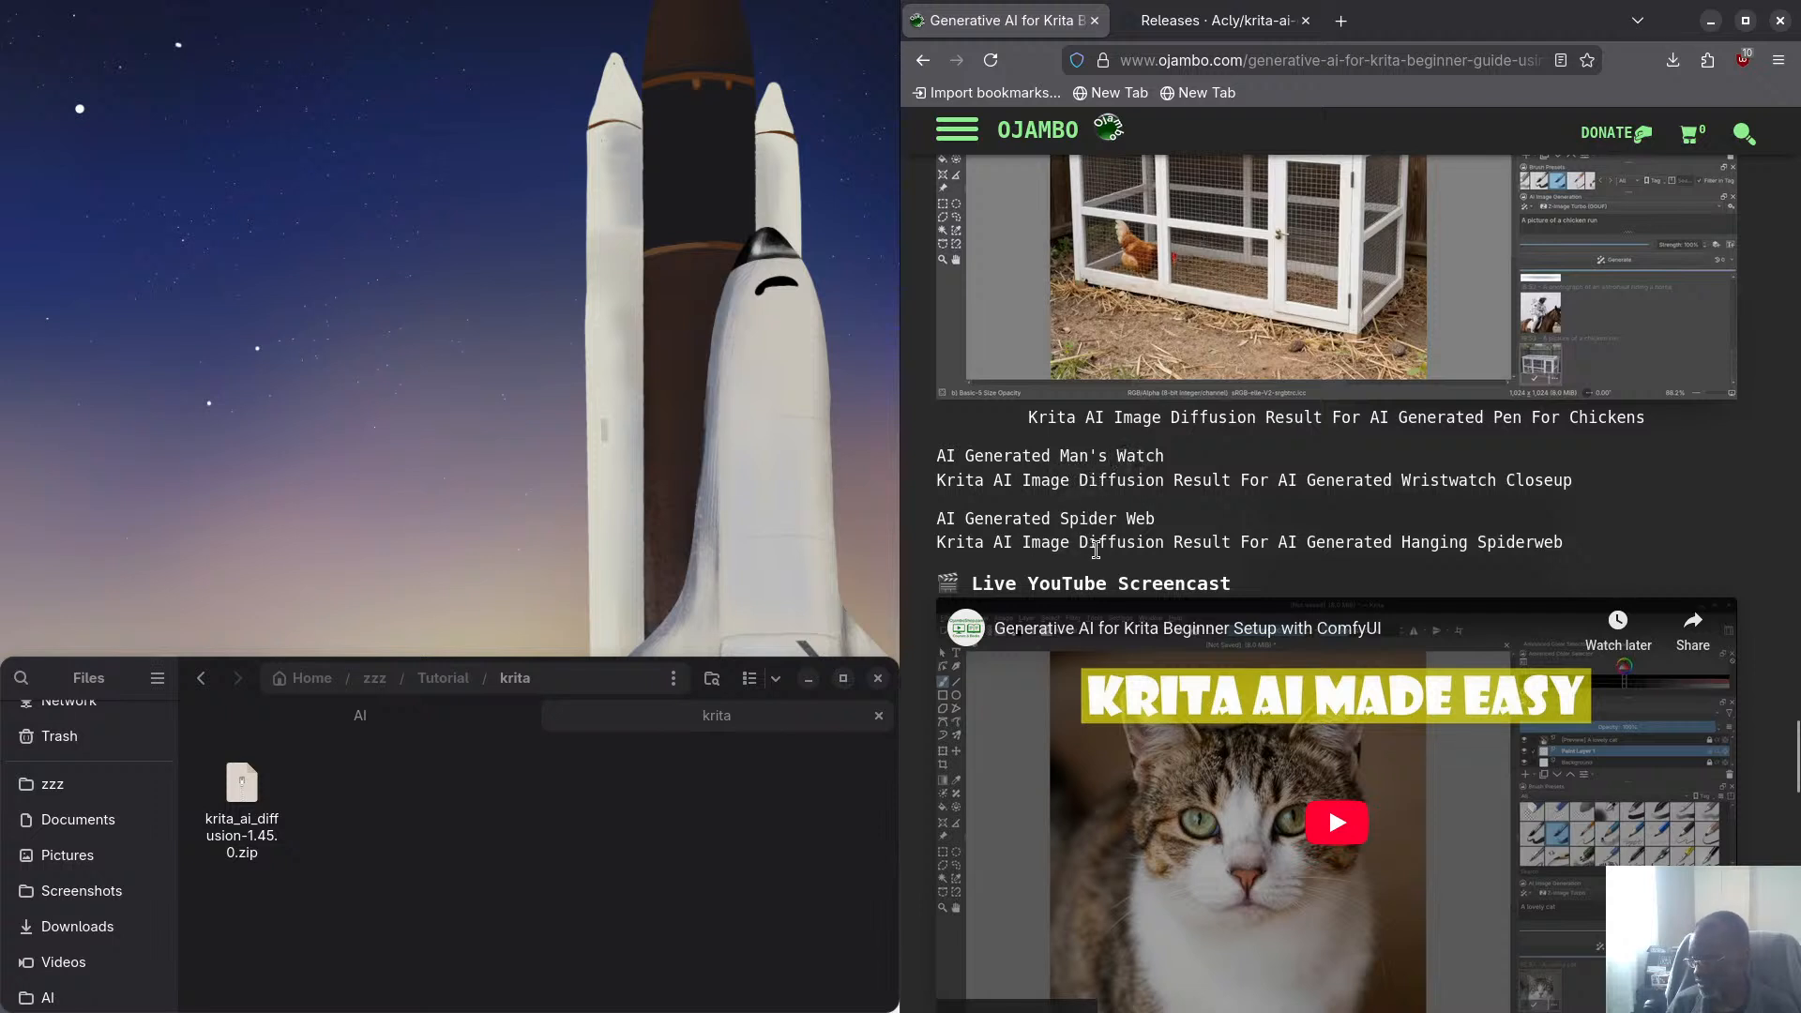
pyautogui.scroll(-2, 1126, 571)
pyautogui.scroll(1, 1125, 571)
pyautogui.scroll(-1, 1337, 608)
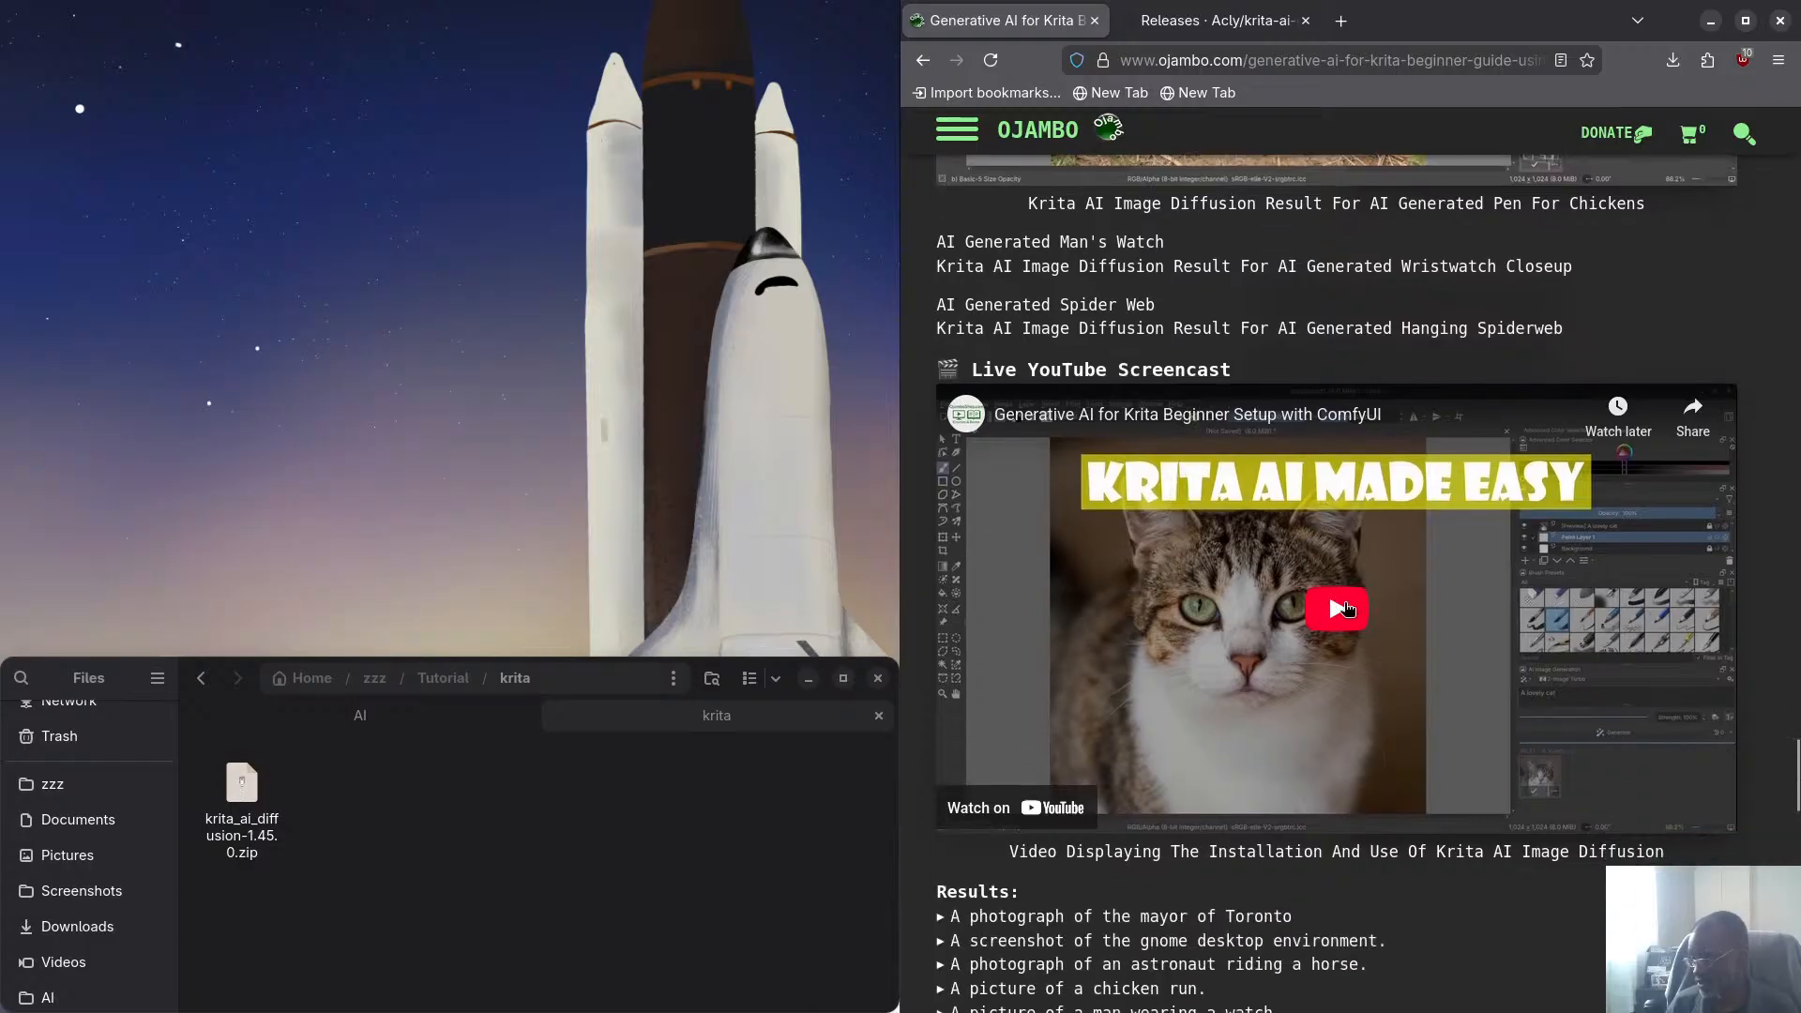
# Play the embedded screencast briefly, then read the guide's Results list, learning resources and recommended resources
pyautogui.click(1341, 623)
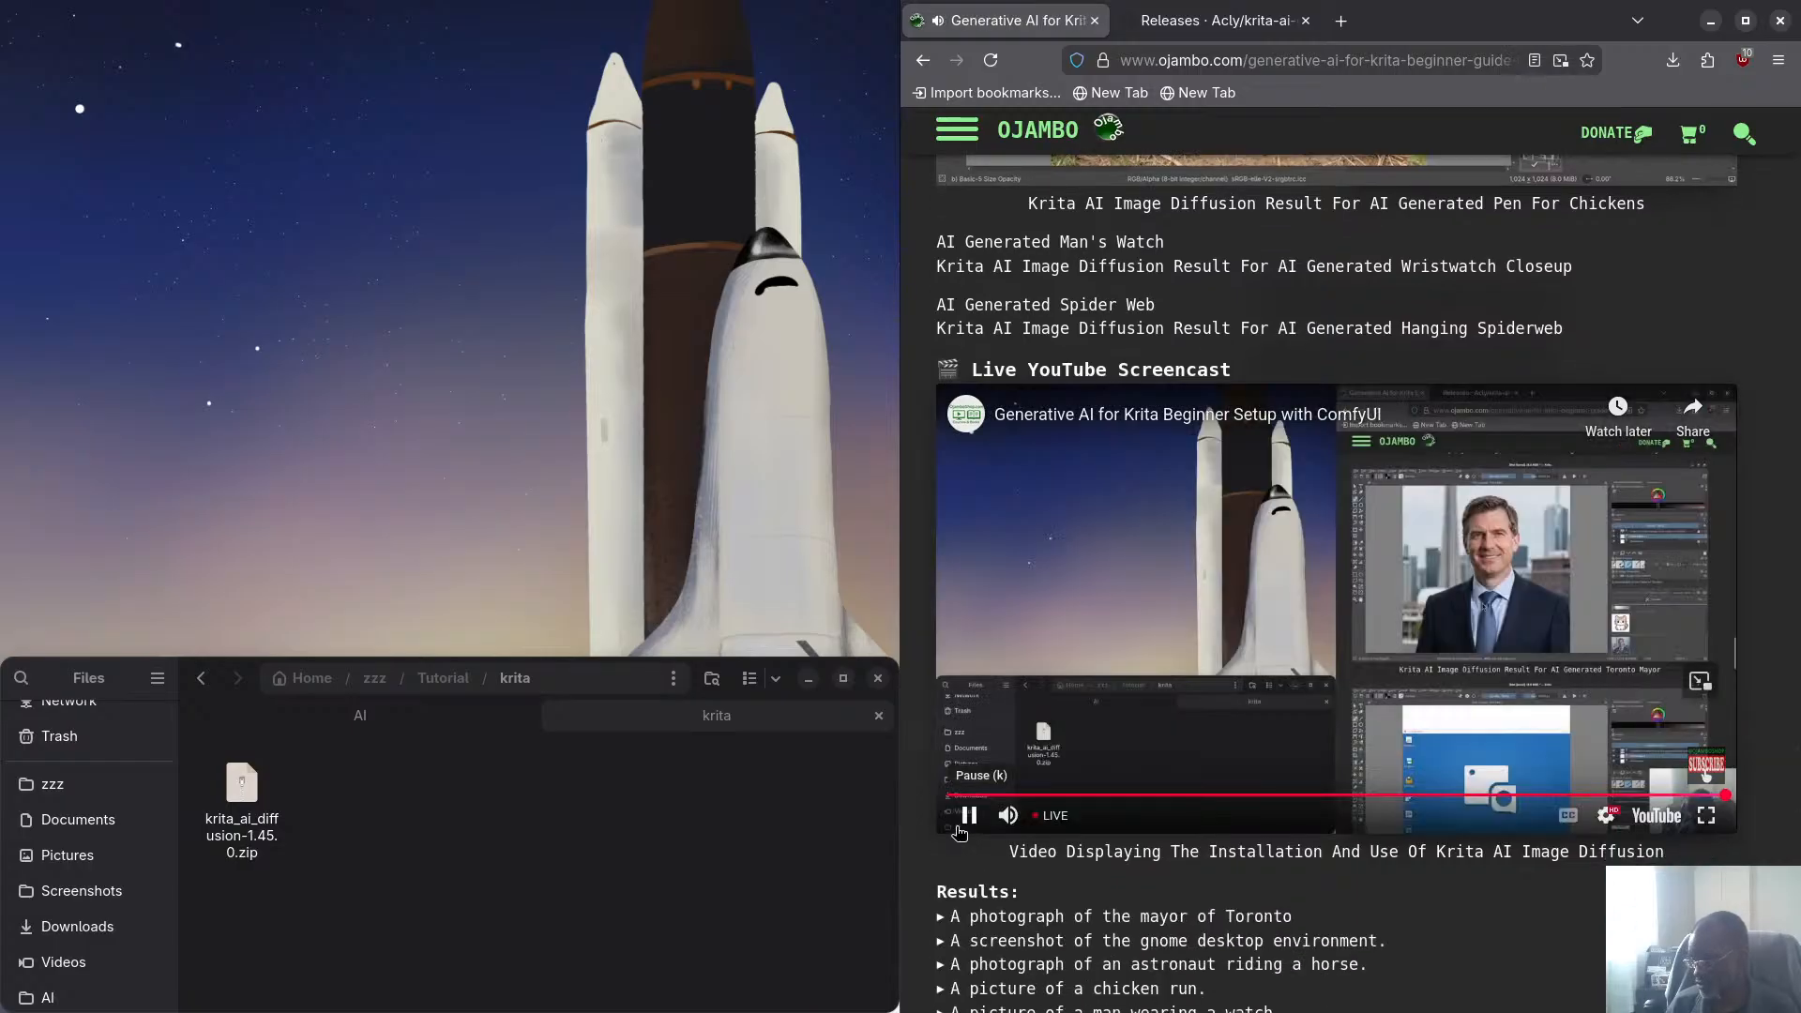
pyautogui.scroll(-7, 1283, 837)
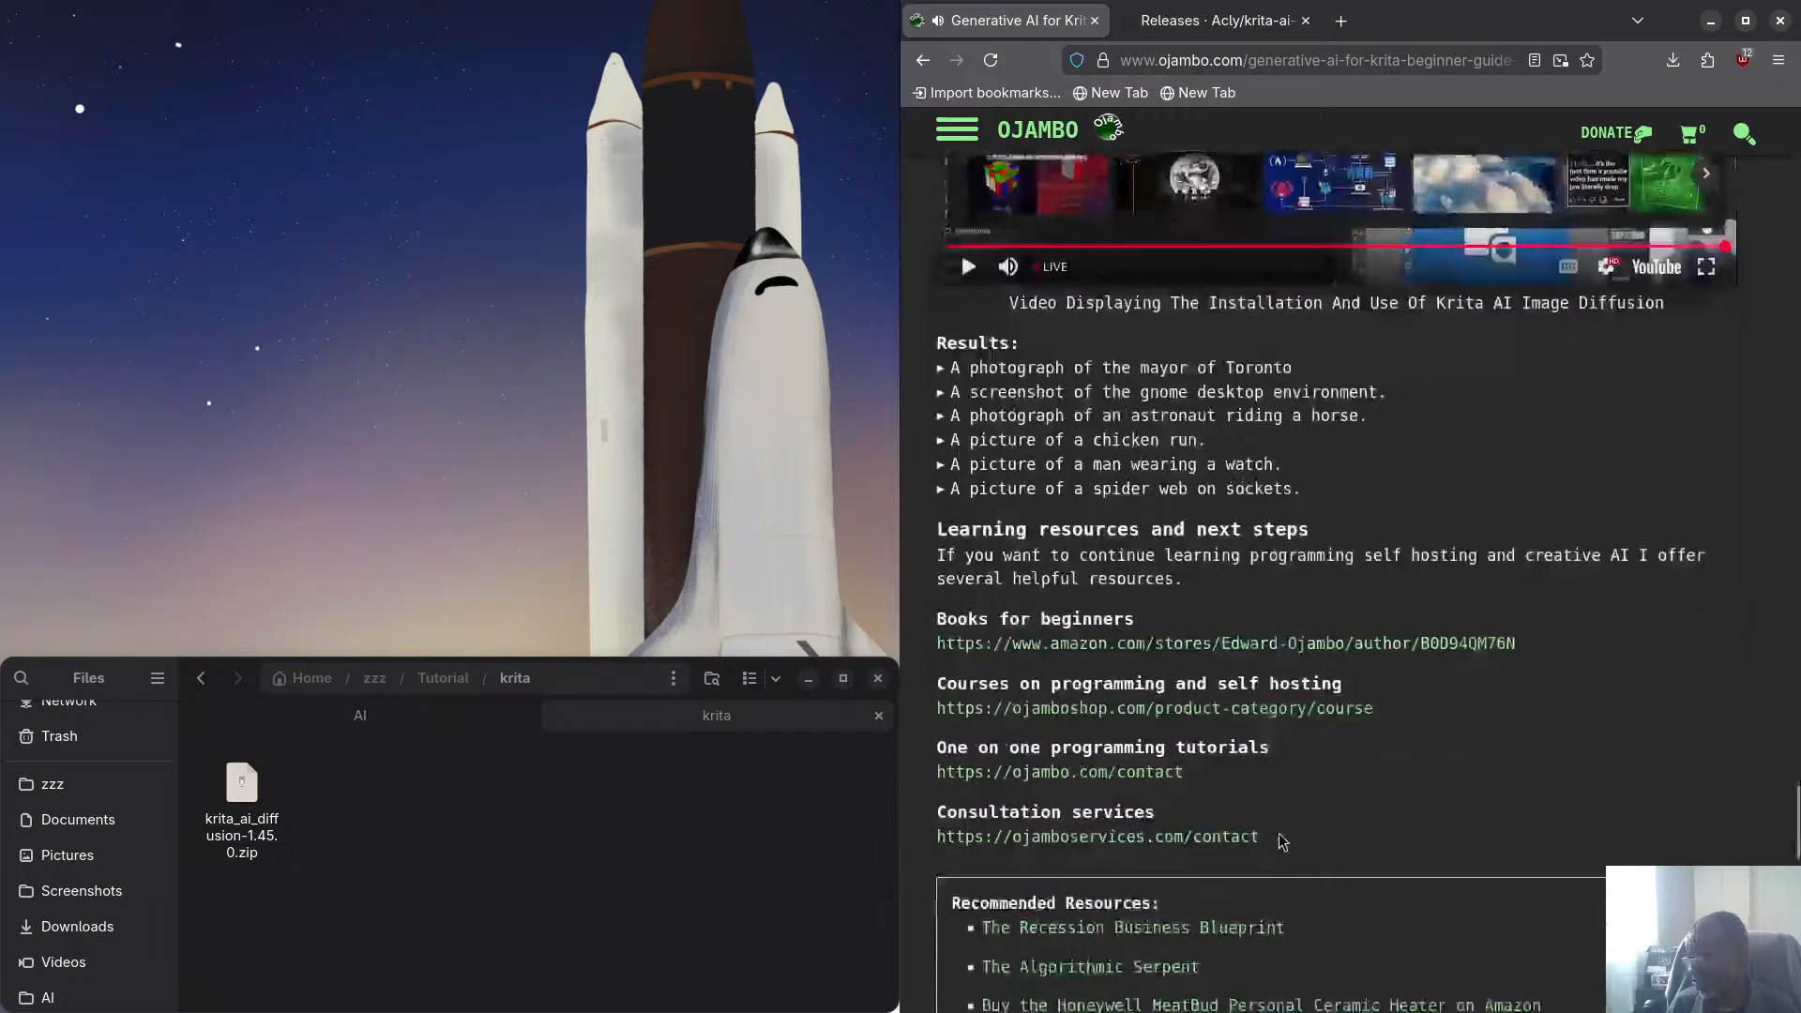
pyautogui.scroll(2, 1387, 727)
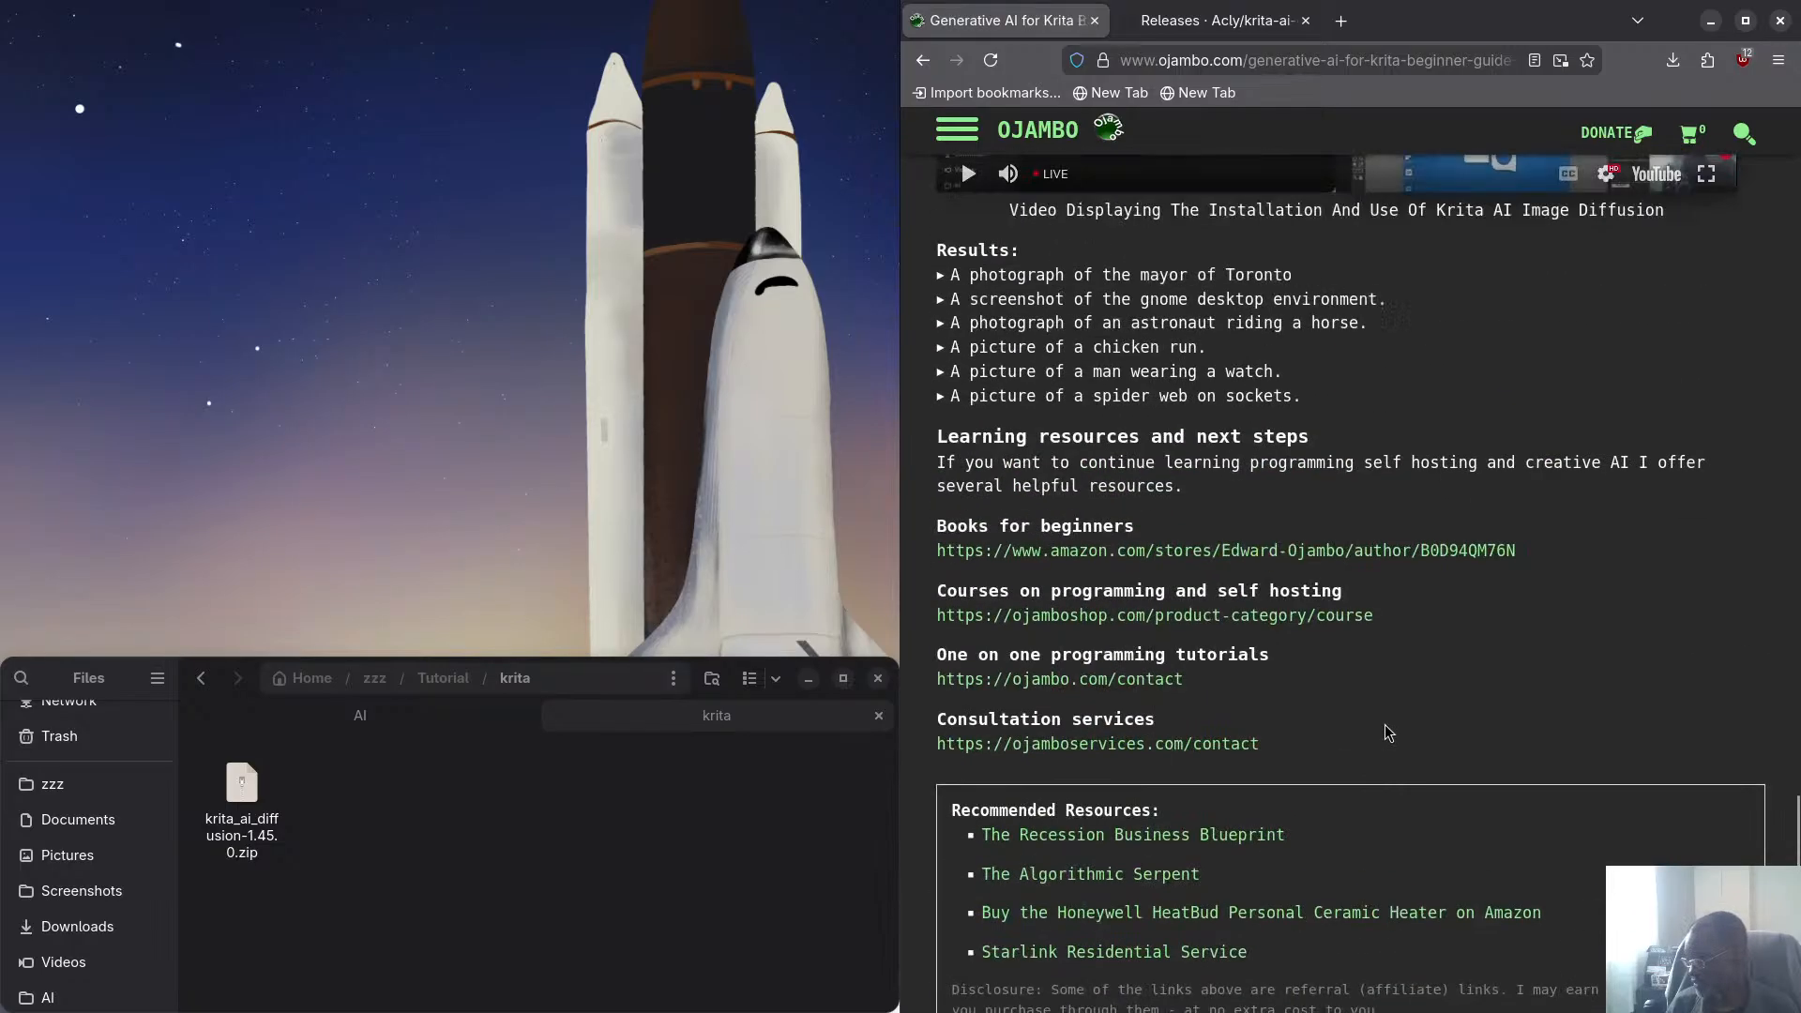
pyautogui.scroll(-1, 1387, 732)
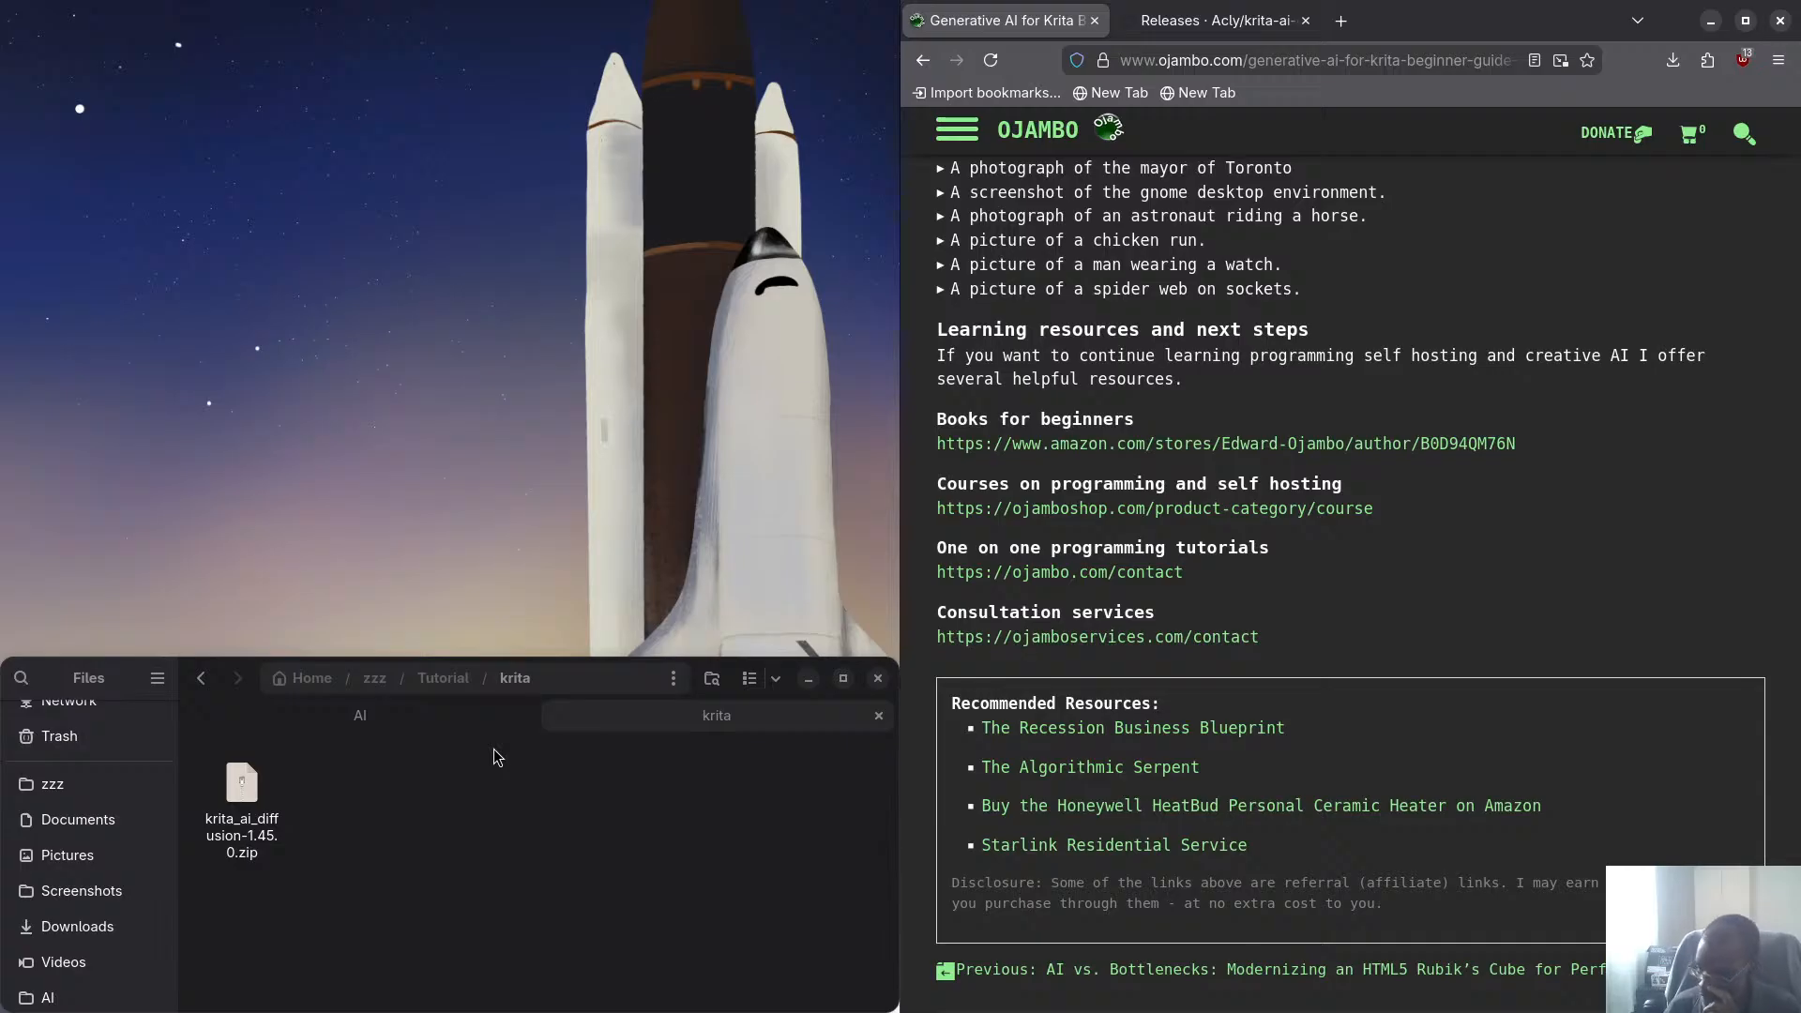
# Open a terminal in the /mnt/AI folder and fit its window into the free space above the file manager
pyautogui.click(319, 720)
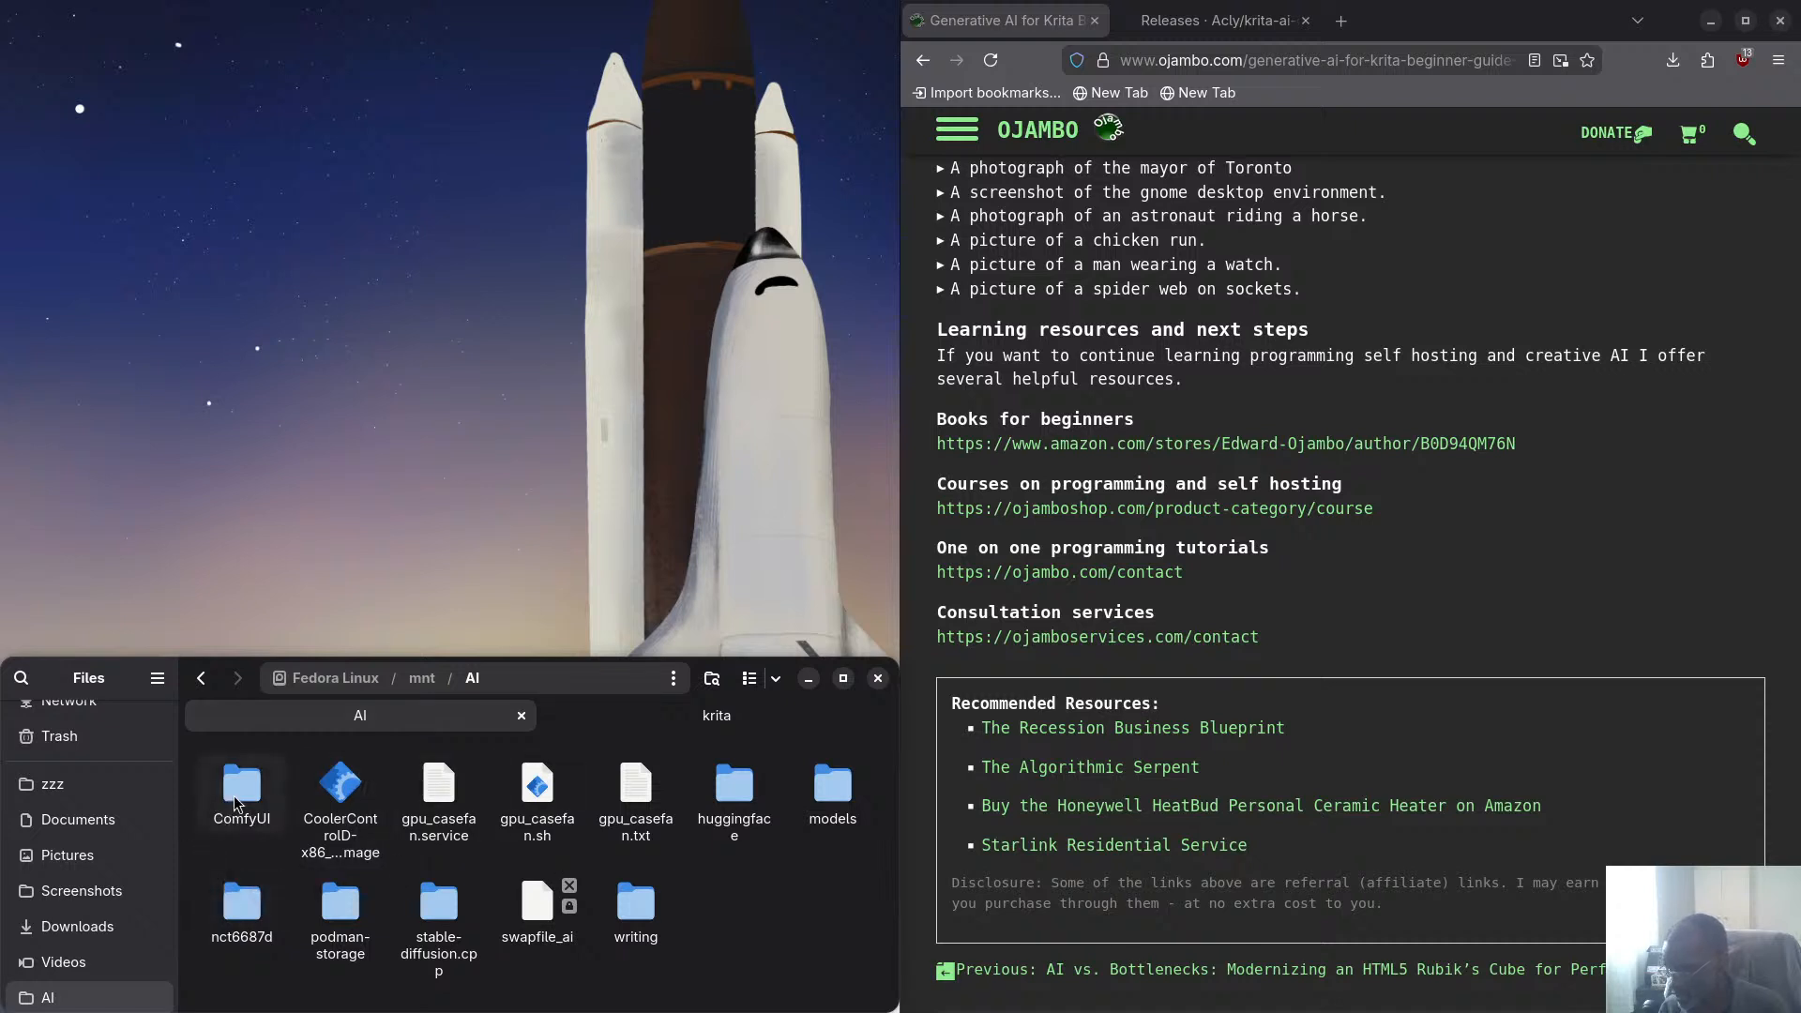
pyautogui.rightClick(276, 864)
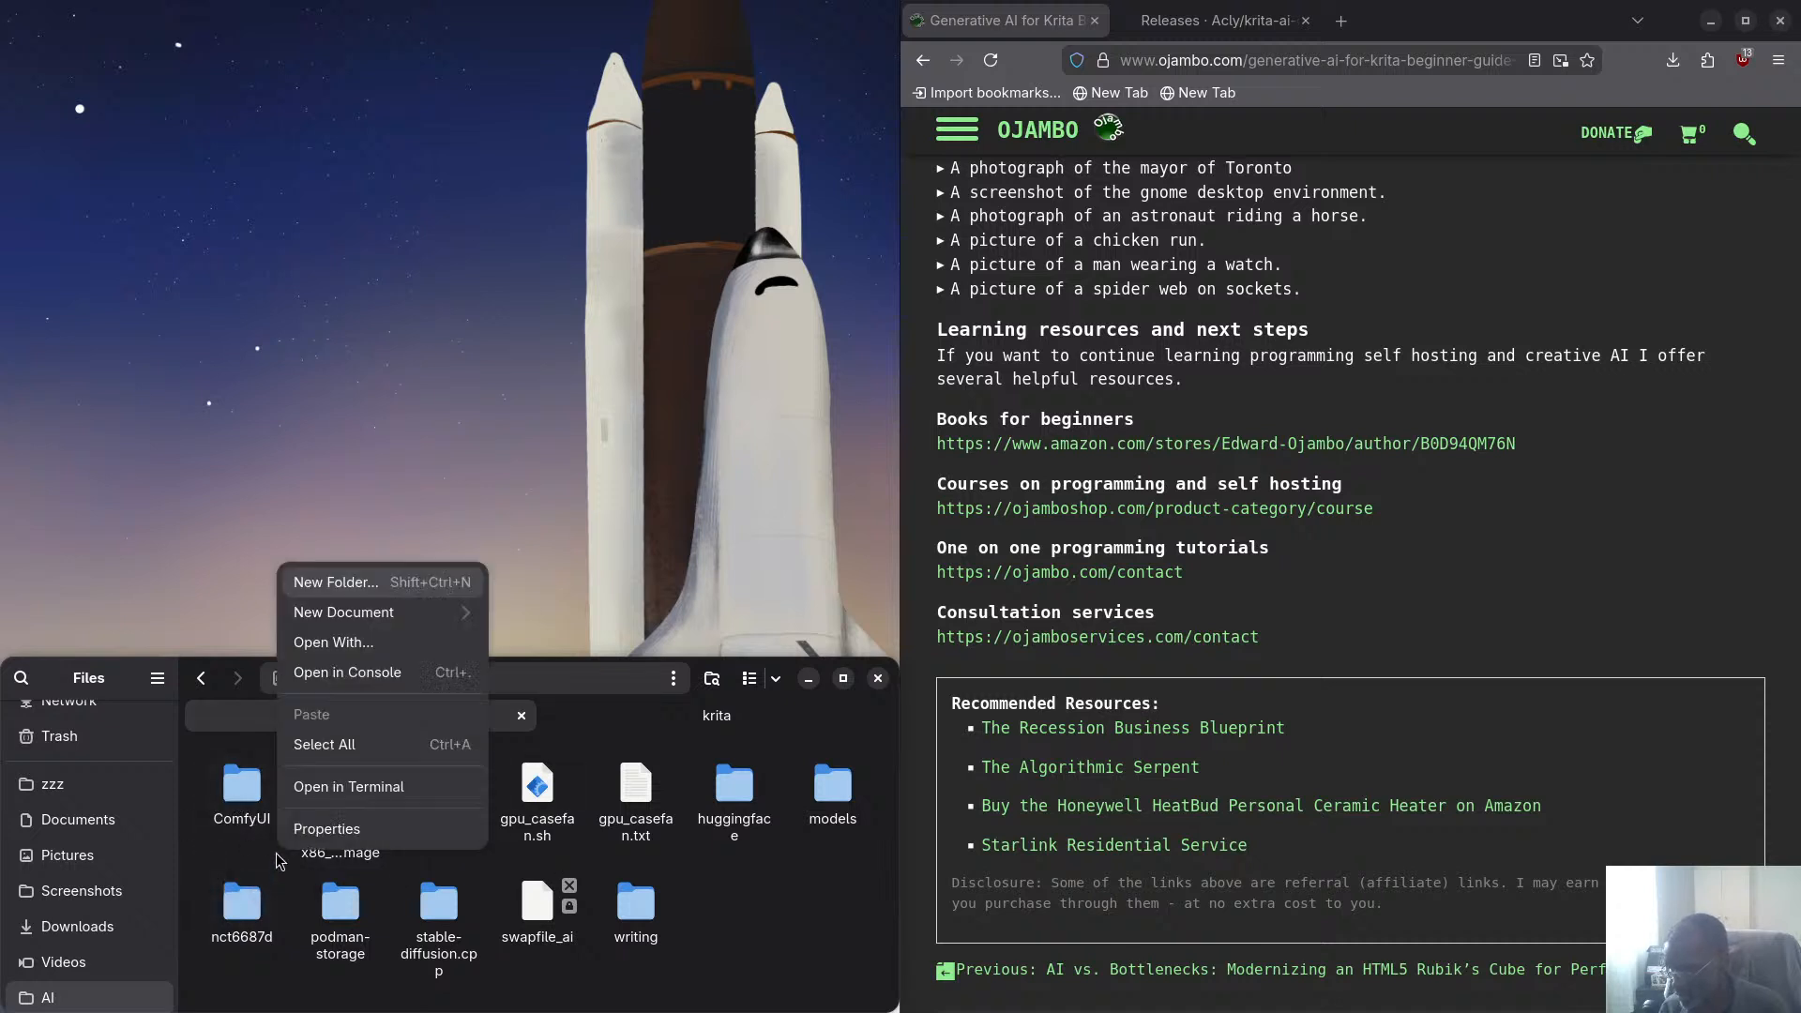
pyautogui.click(328, 784)
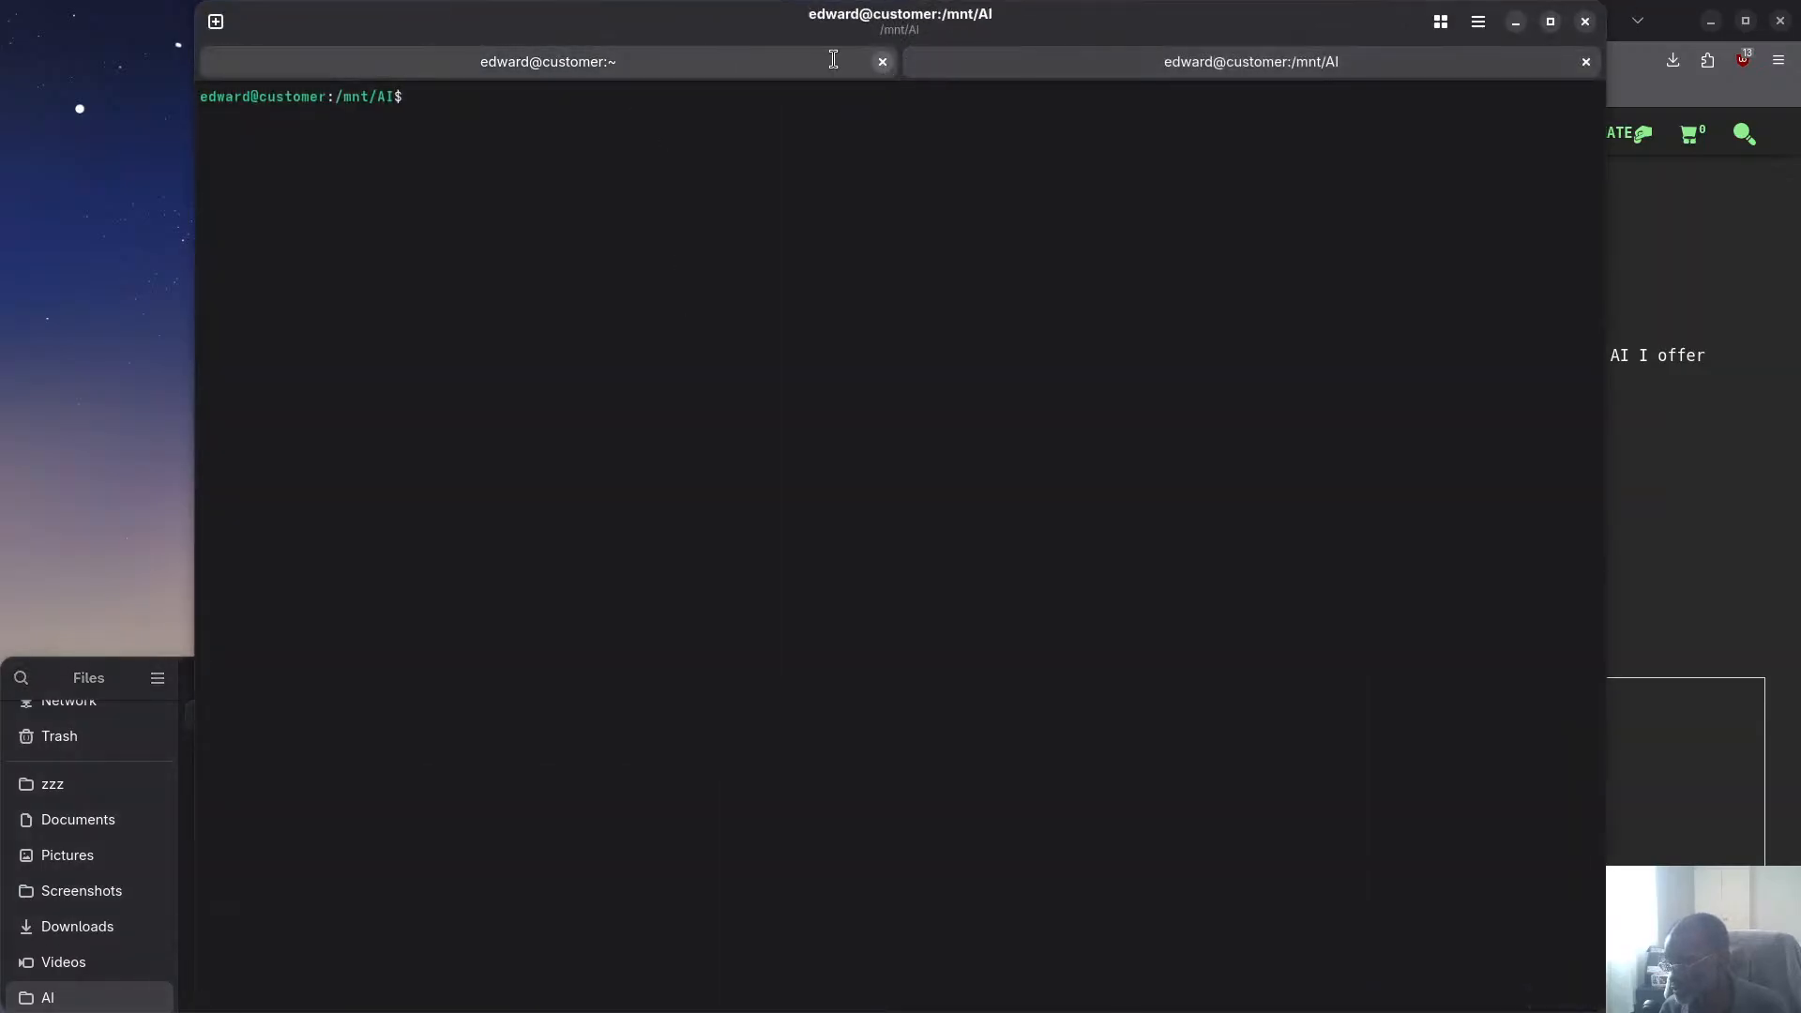
pyautogui.moveTo(200, 4); pyautogui.dragTo(609, 387)
pyautogui.moveTo(1061, 422); pyautogui.dragTo(479, 21)
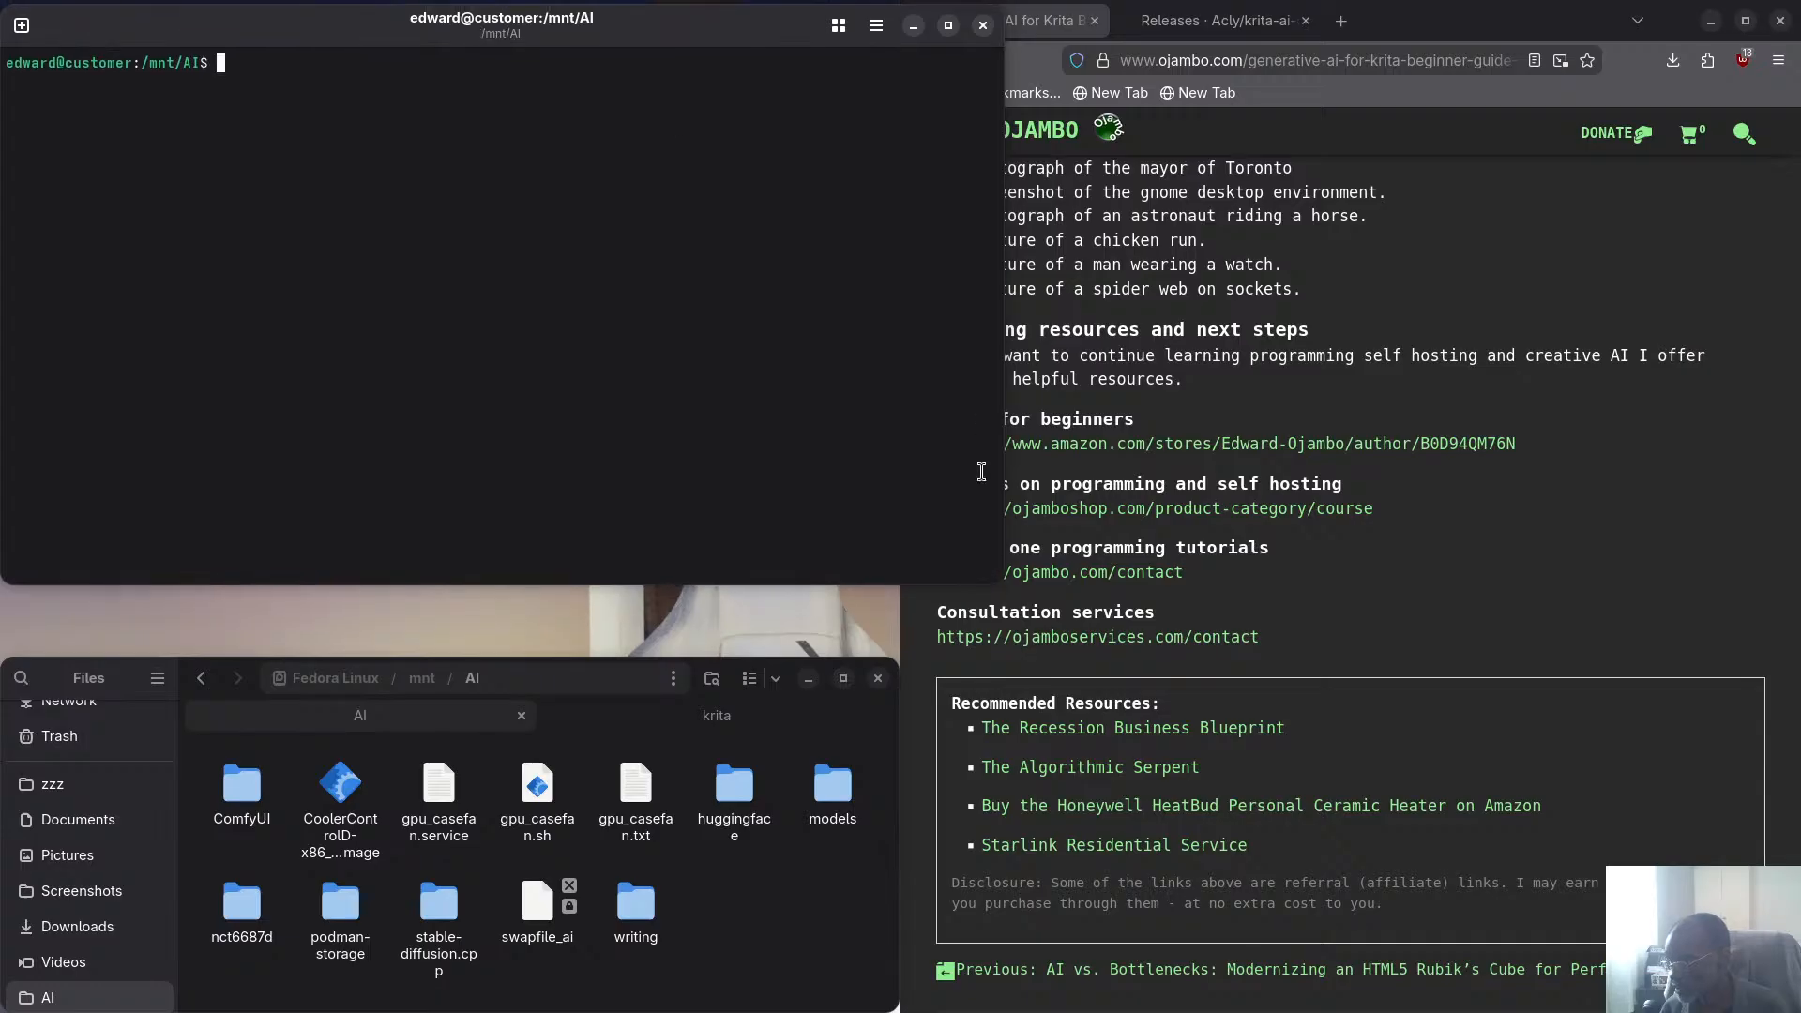
pyautogui.moveTo(1000, 581); pyautogui.dragTo(894, 652)
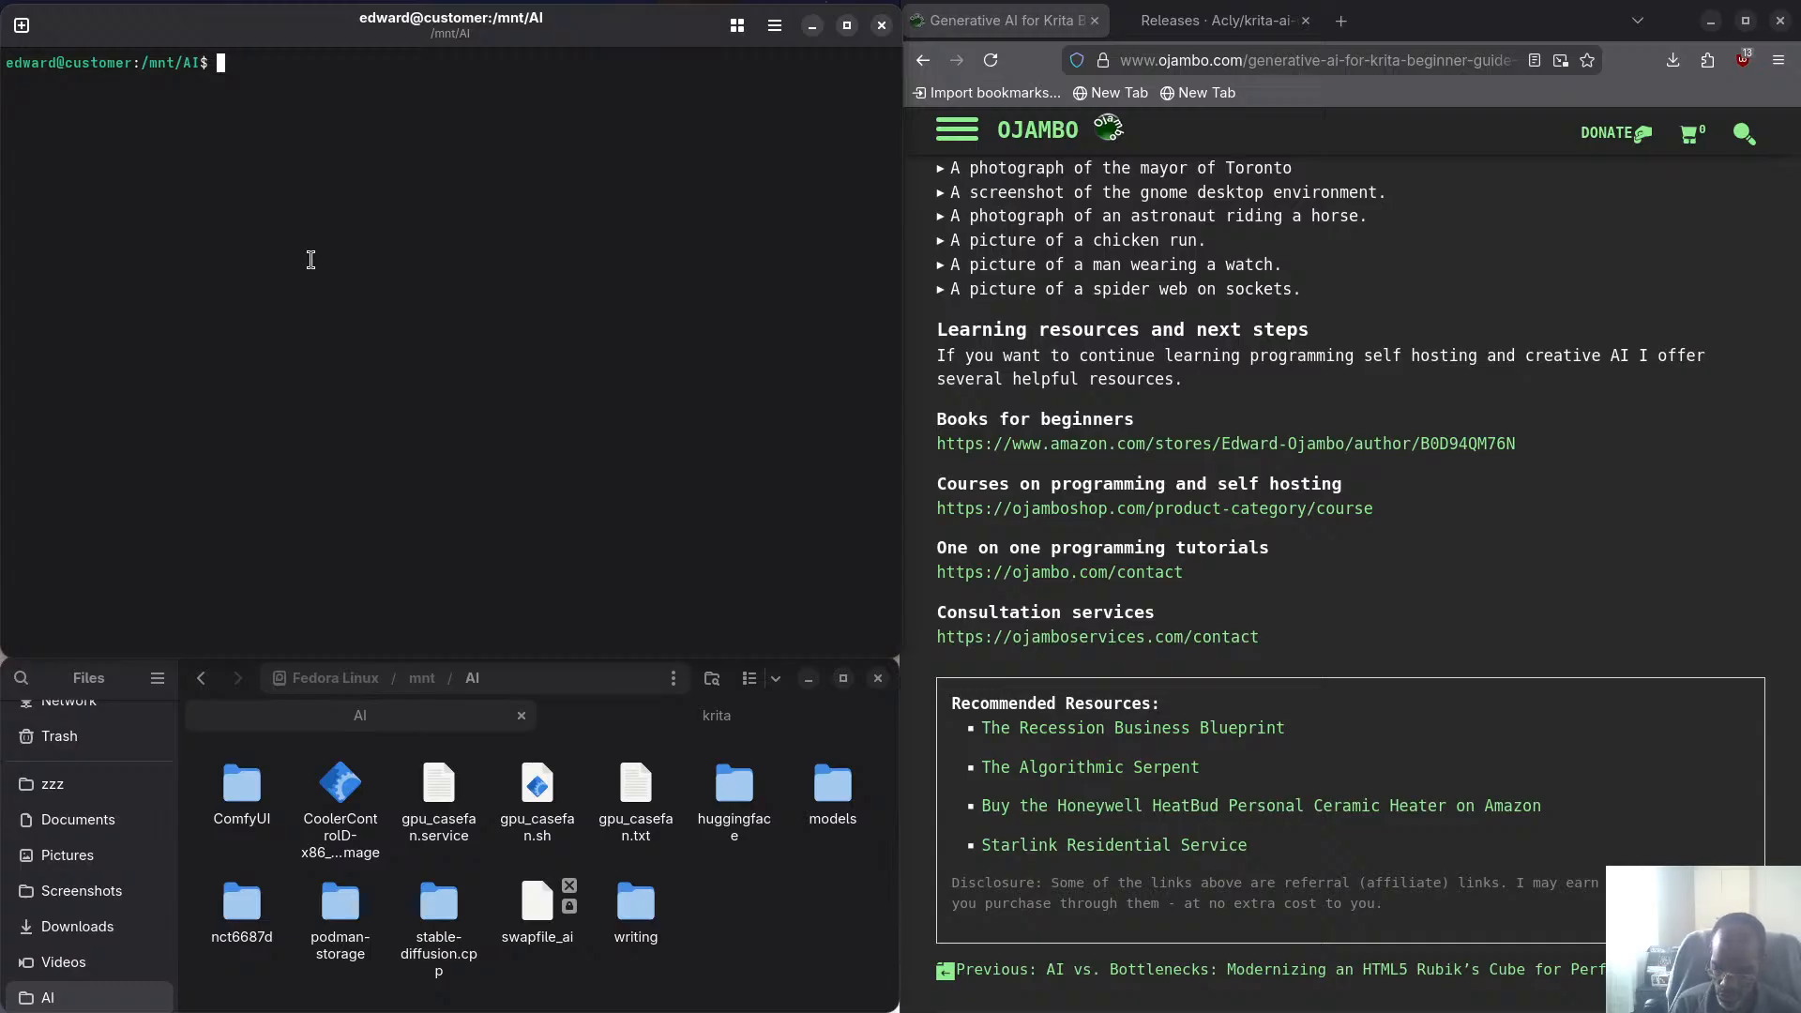
# Run ./CoolerControlD-x86_64.AppImage with sudo and enter the account password
pyautogui.write('sudo ')
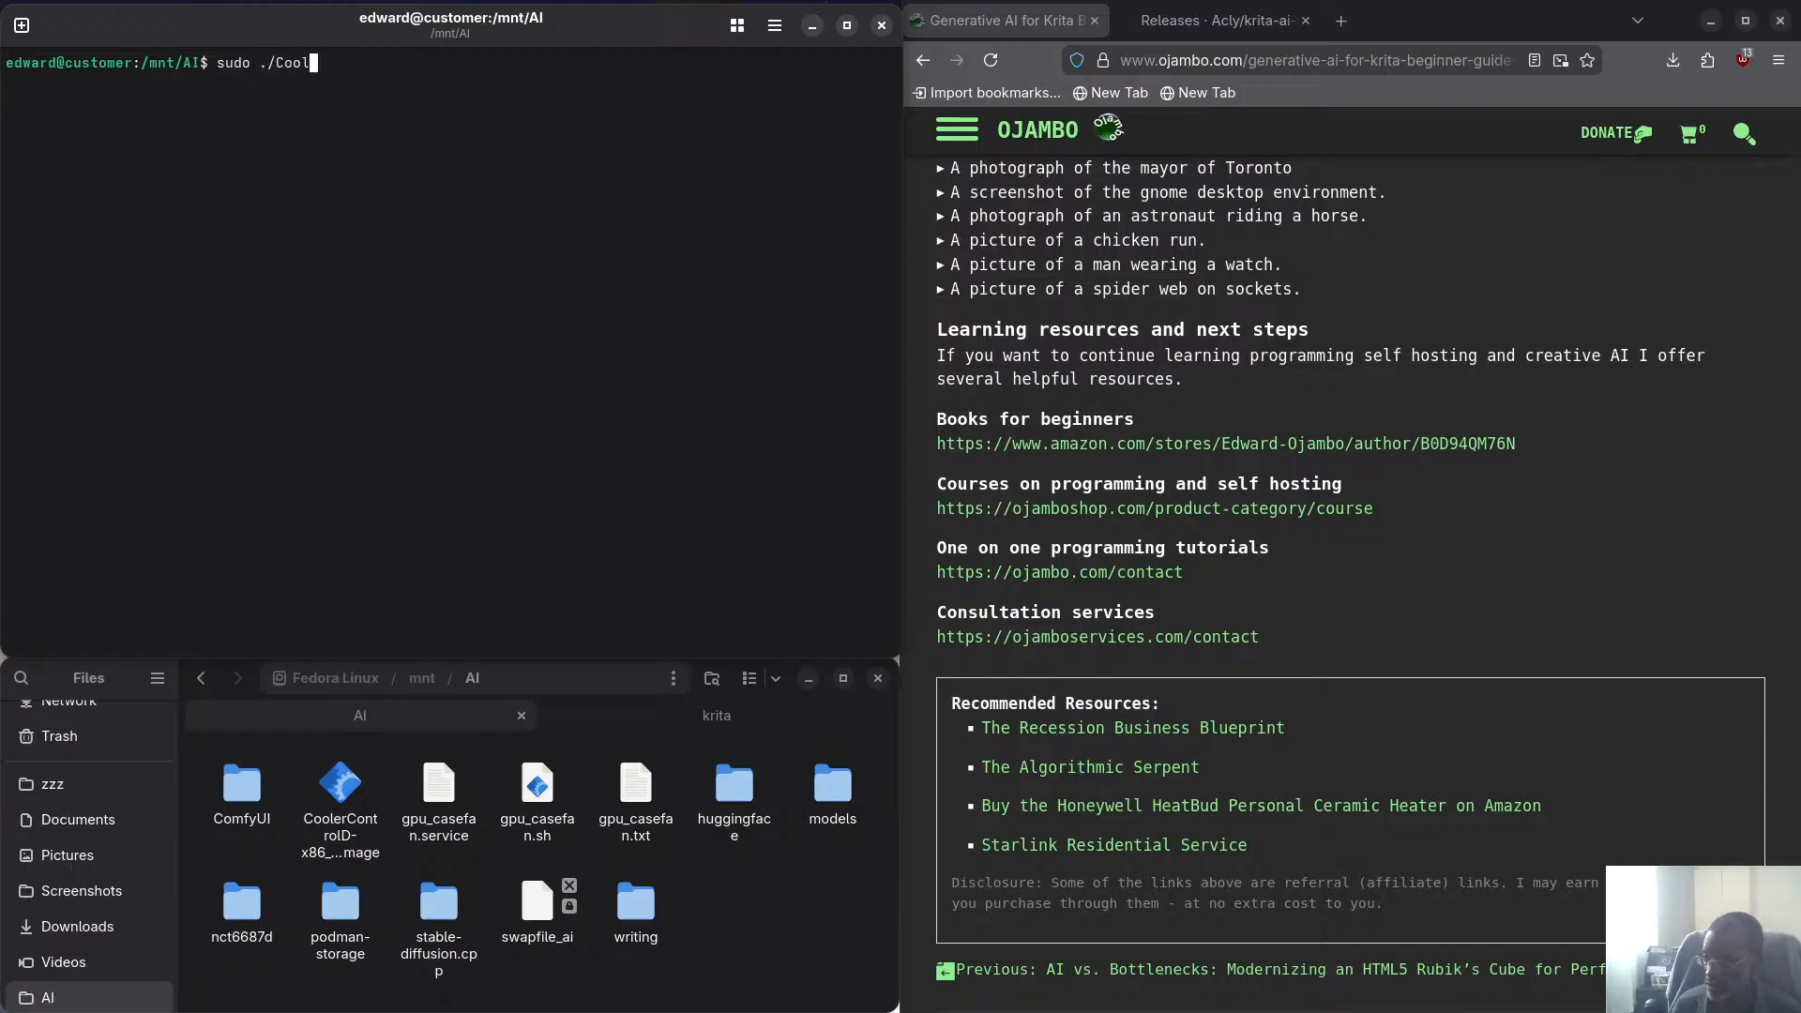
pyautogui.write('./Cool')
pyautogui.press('Tab')
pyautogui.press('Return')
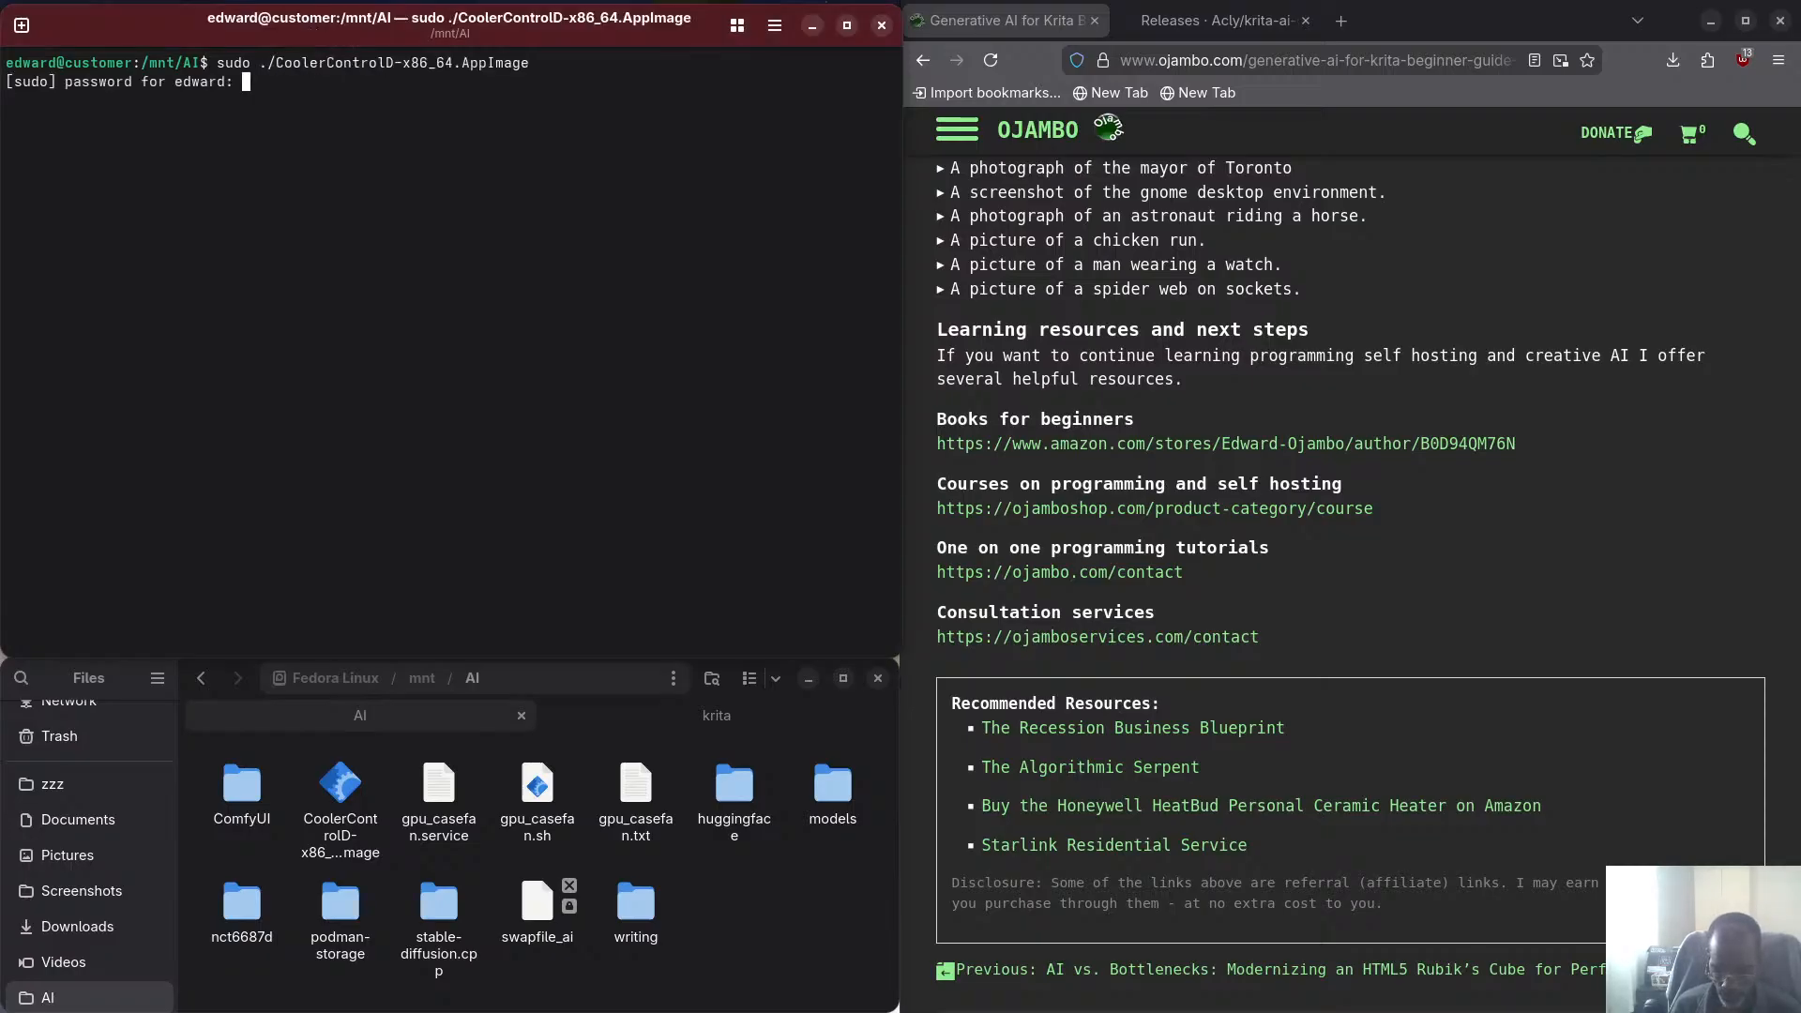
pyautogui.press('Return')
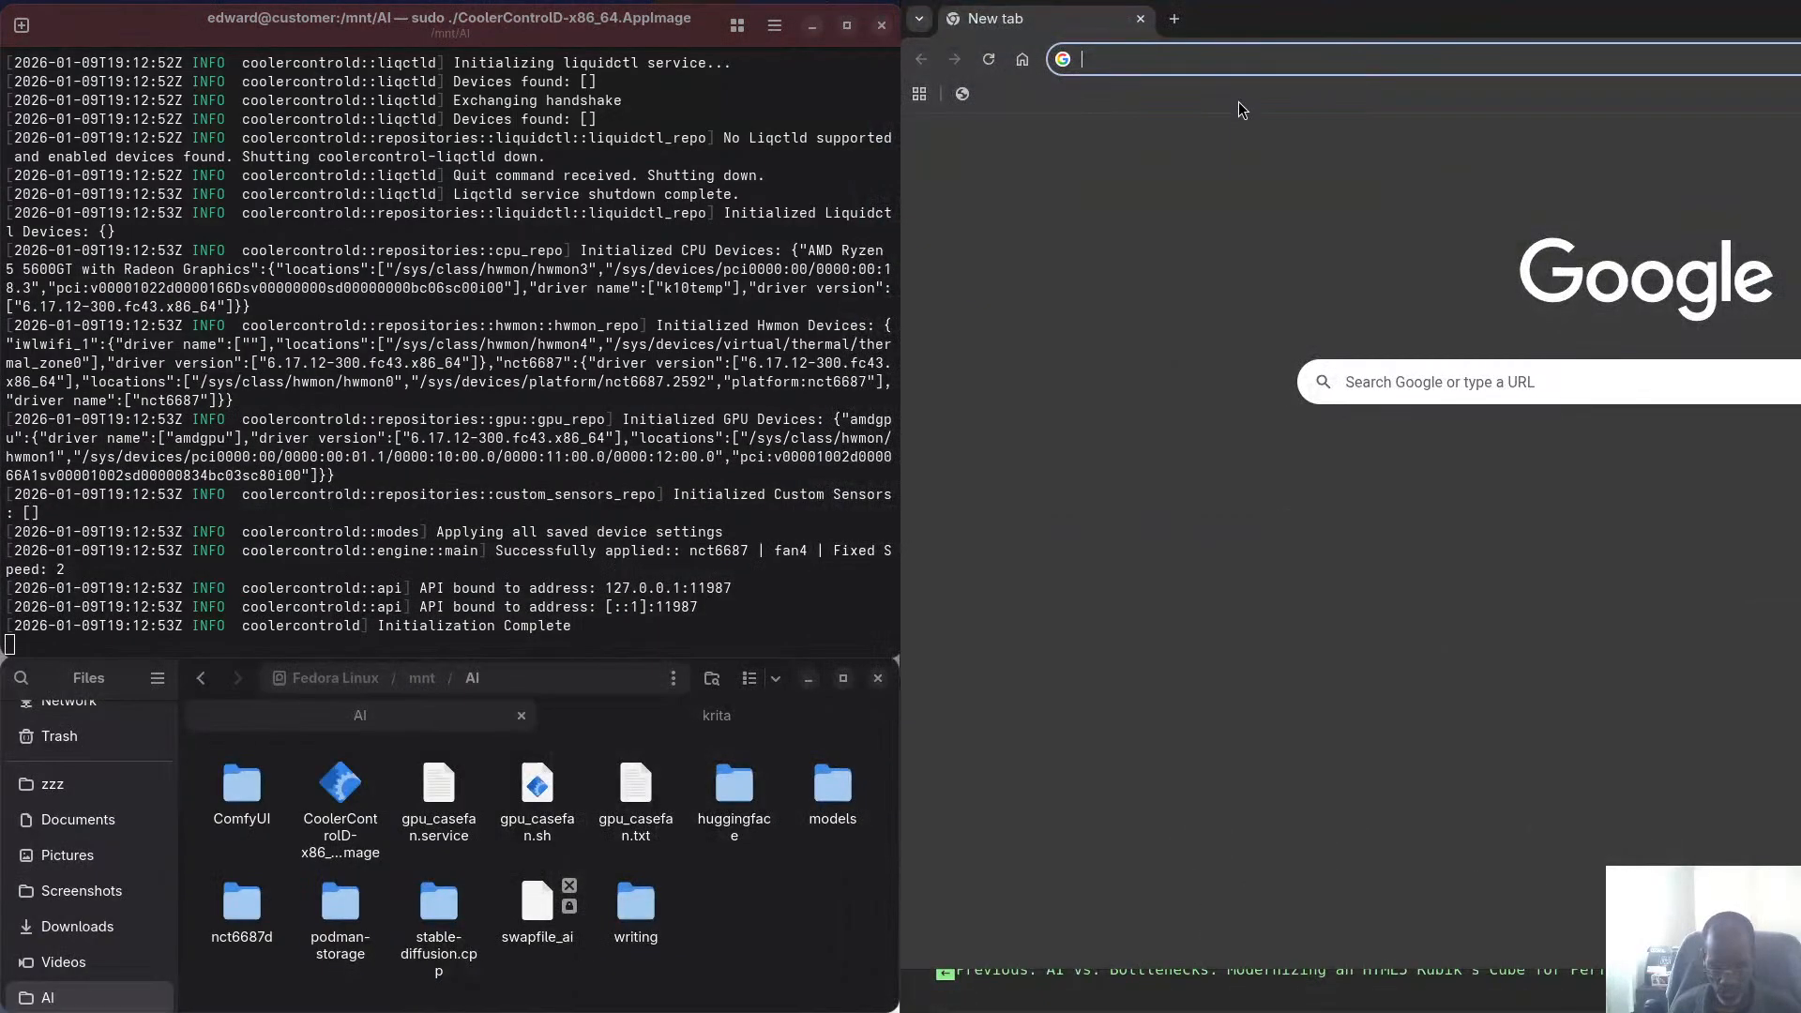
# Load the CoolerControl page at 127.0.0.1:11987 in the new browser window, check its sensor list, and fit the window beside the terminal
pyautogui.write('1')
pyautogui.click(1237, 101)
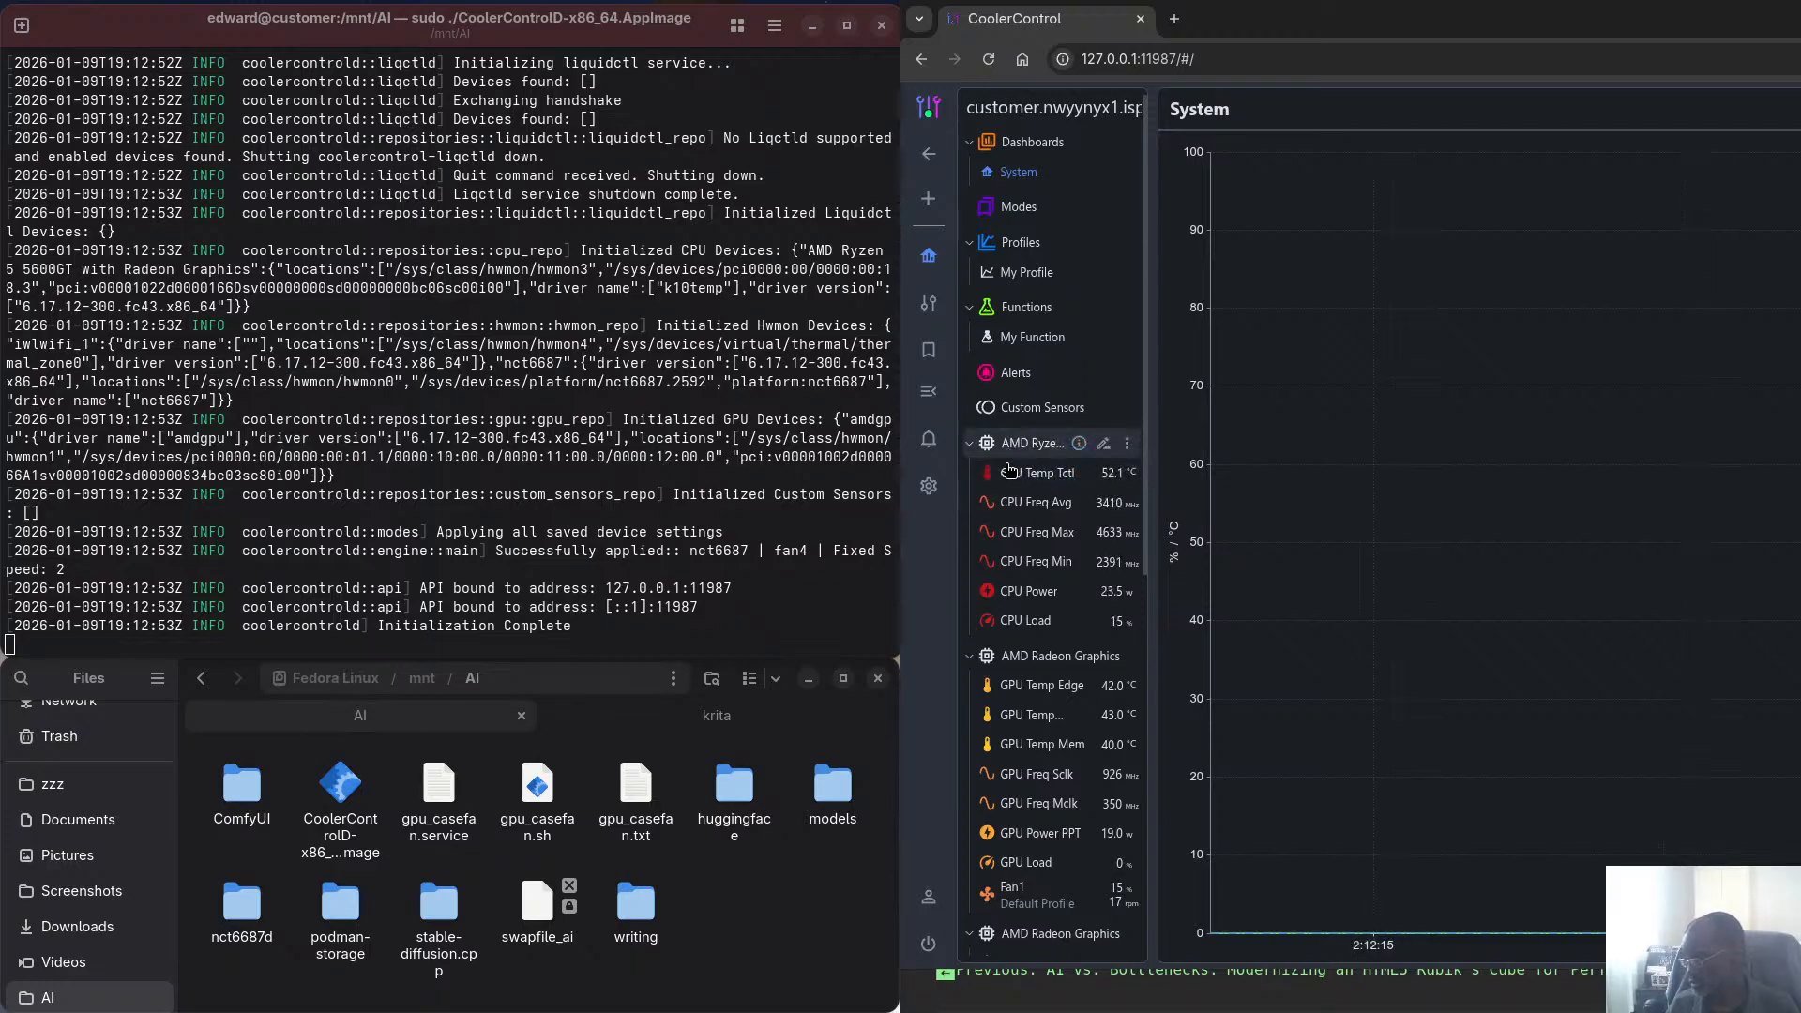
pyautogui.scroll(-3, 1013, 657)
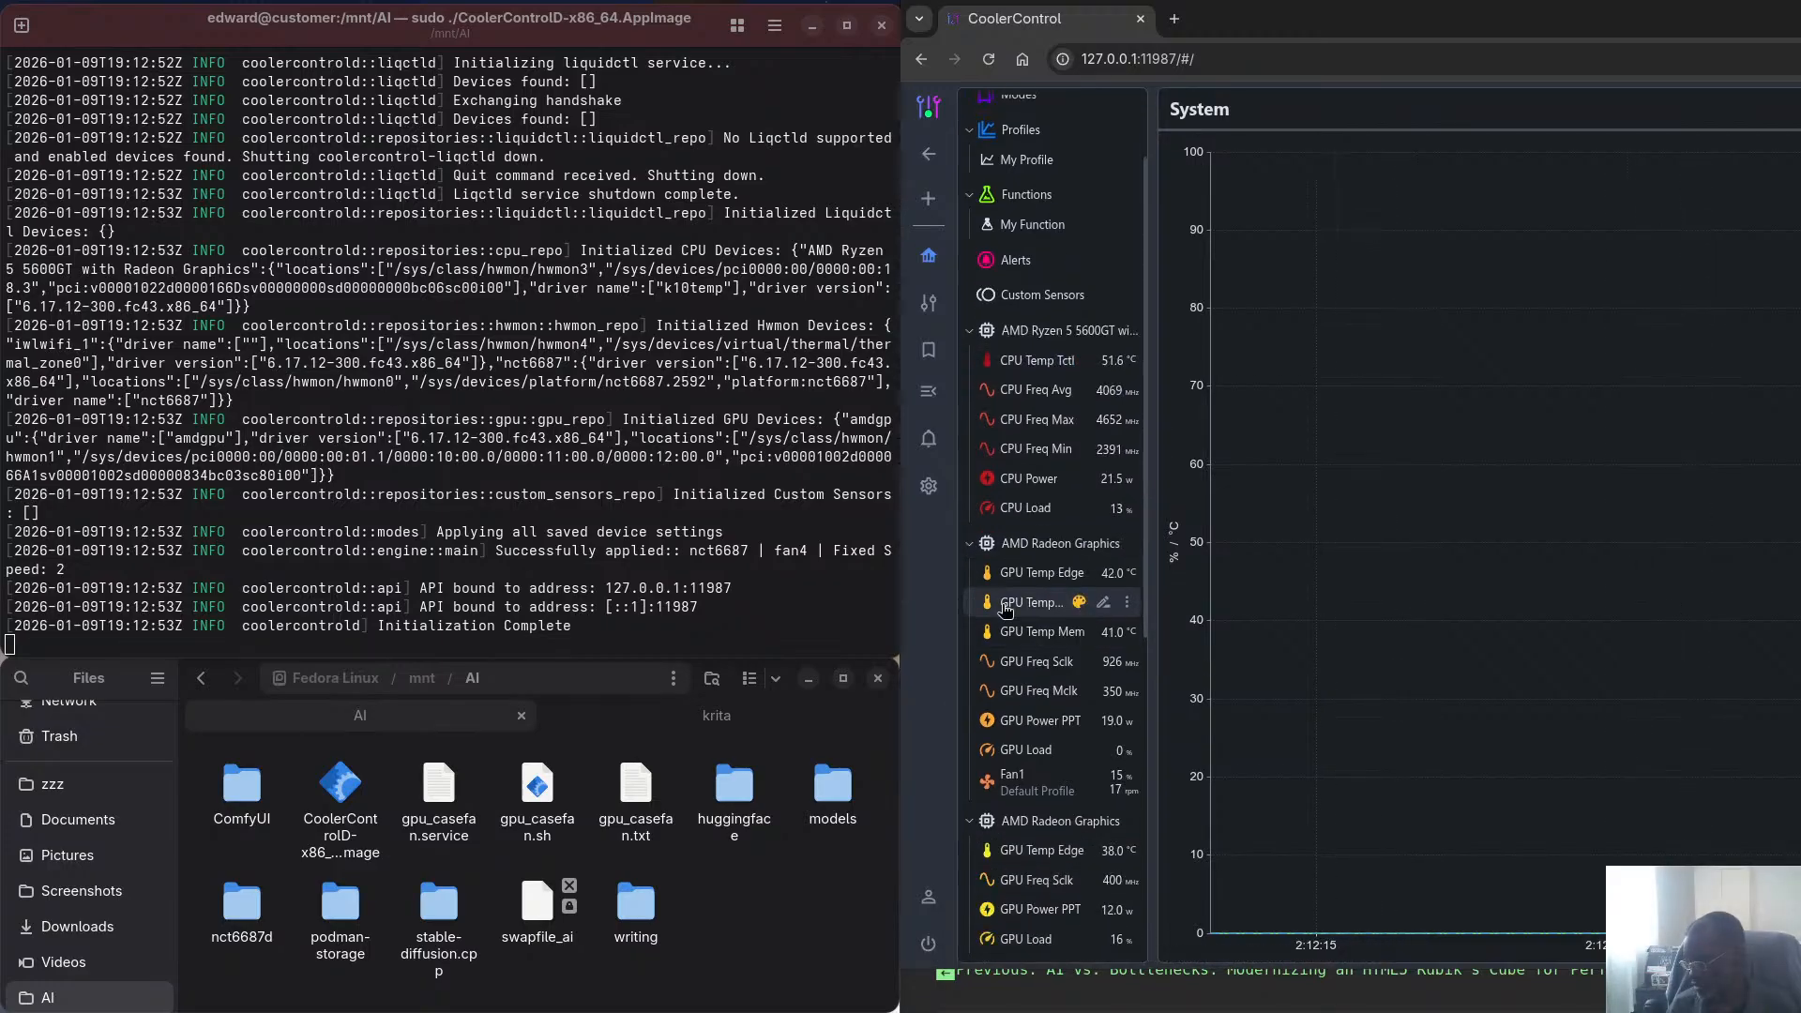
pyautogui.scroll(-3, 1004, 601)
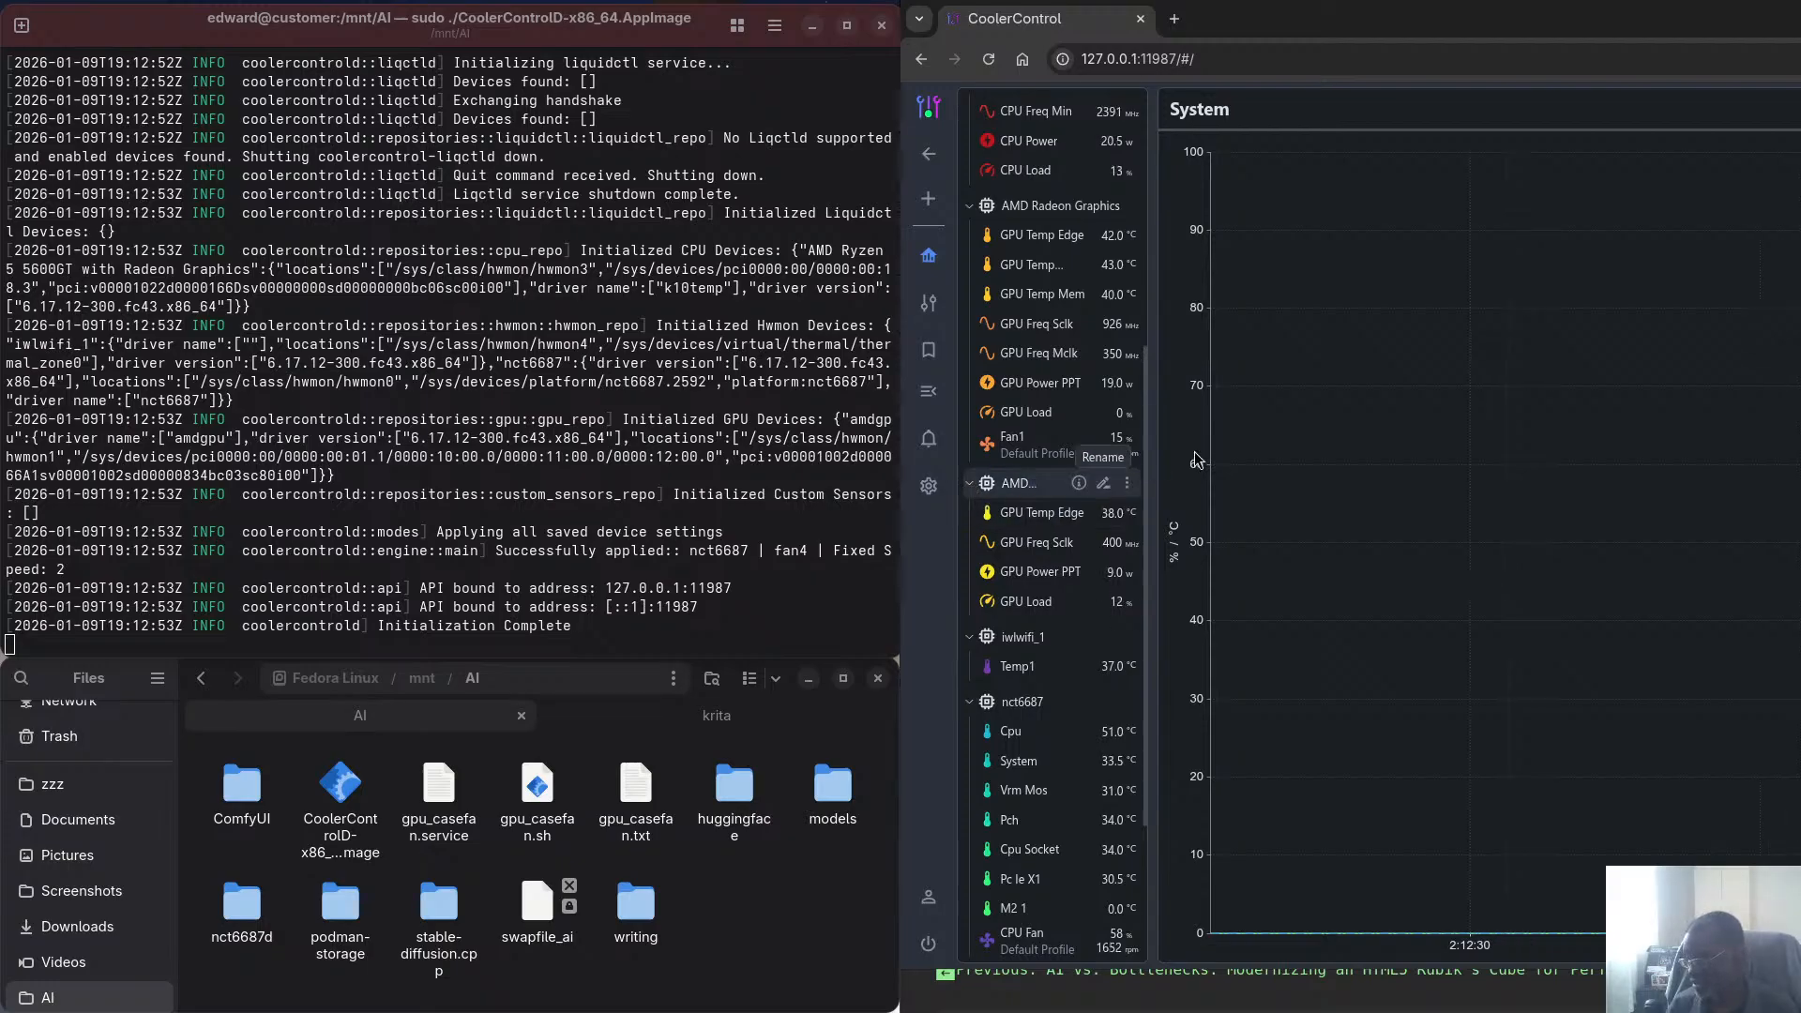
pyautogui.moveTo(1243, 13); pyautogui.dragTo(1799, 285)
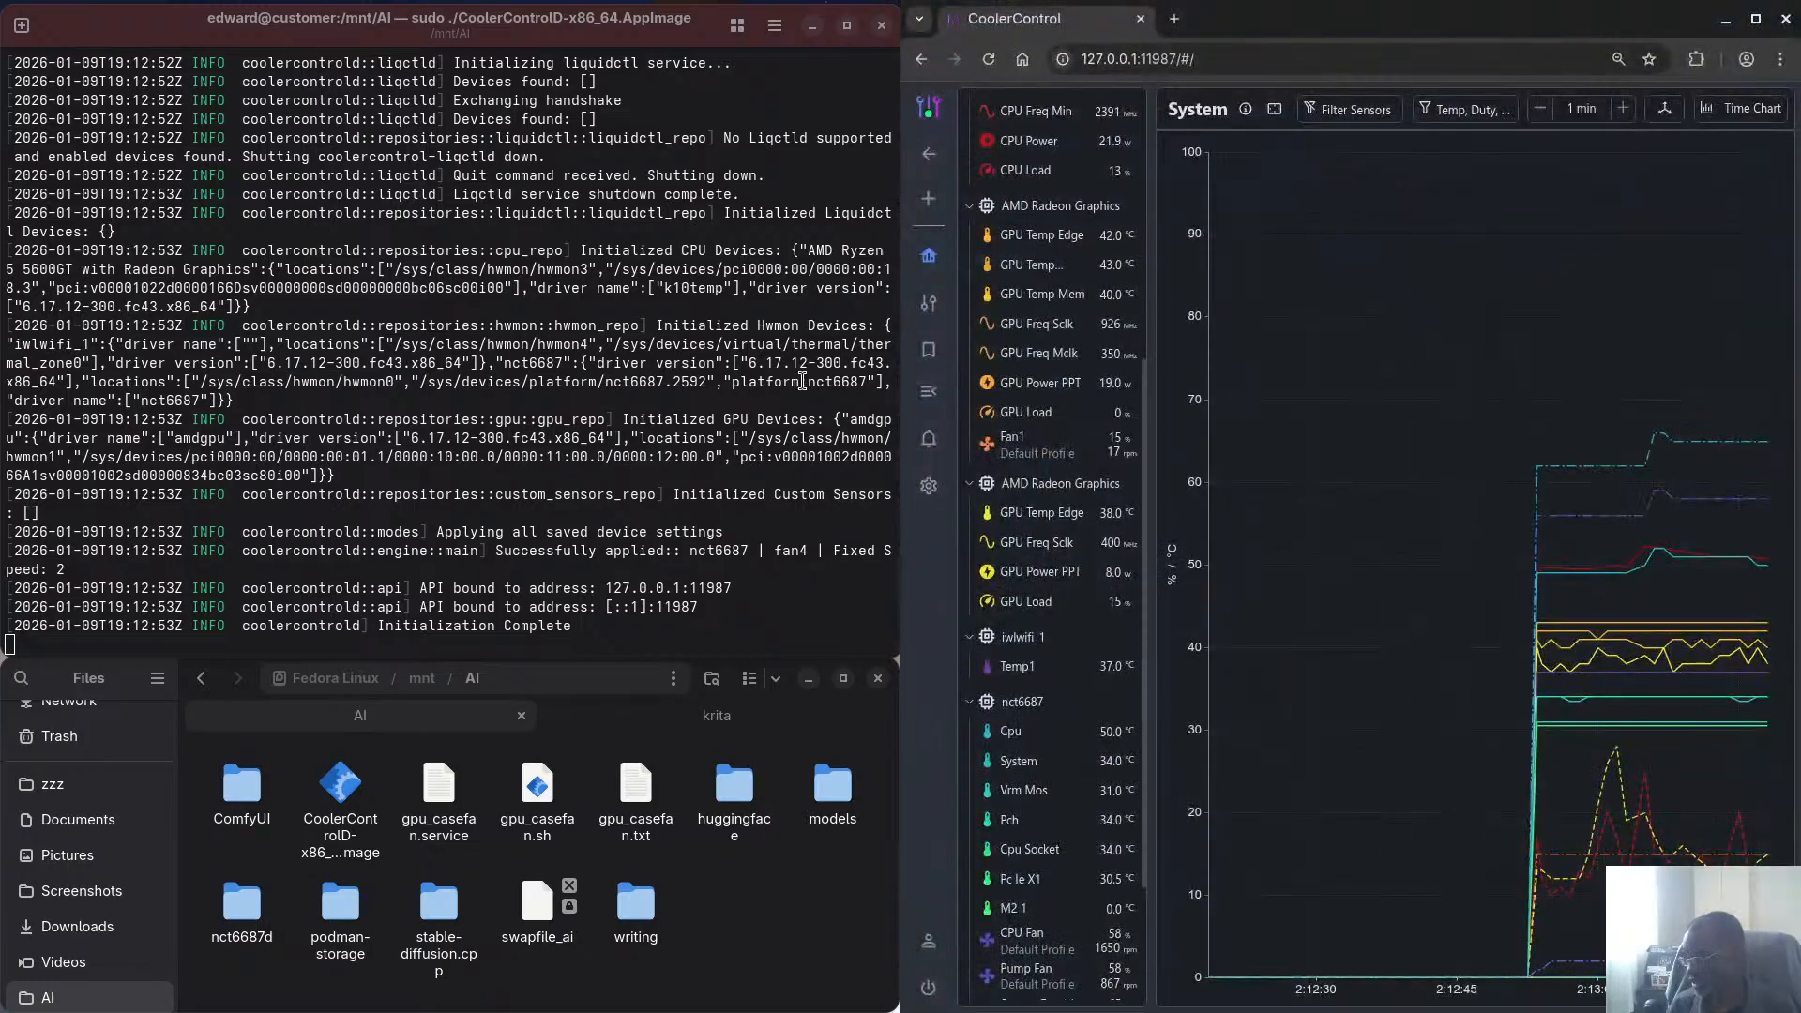
# Collapse the second AMD Radeon Graphics and iwlwifi_1 sensor groups and show the System Fan #2 speed gauge under nct6687
pyautogui.click(969, 484)
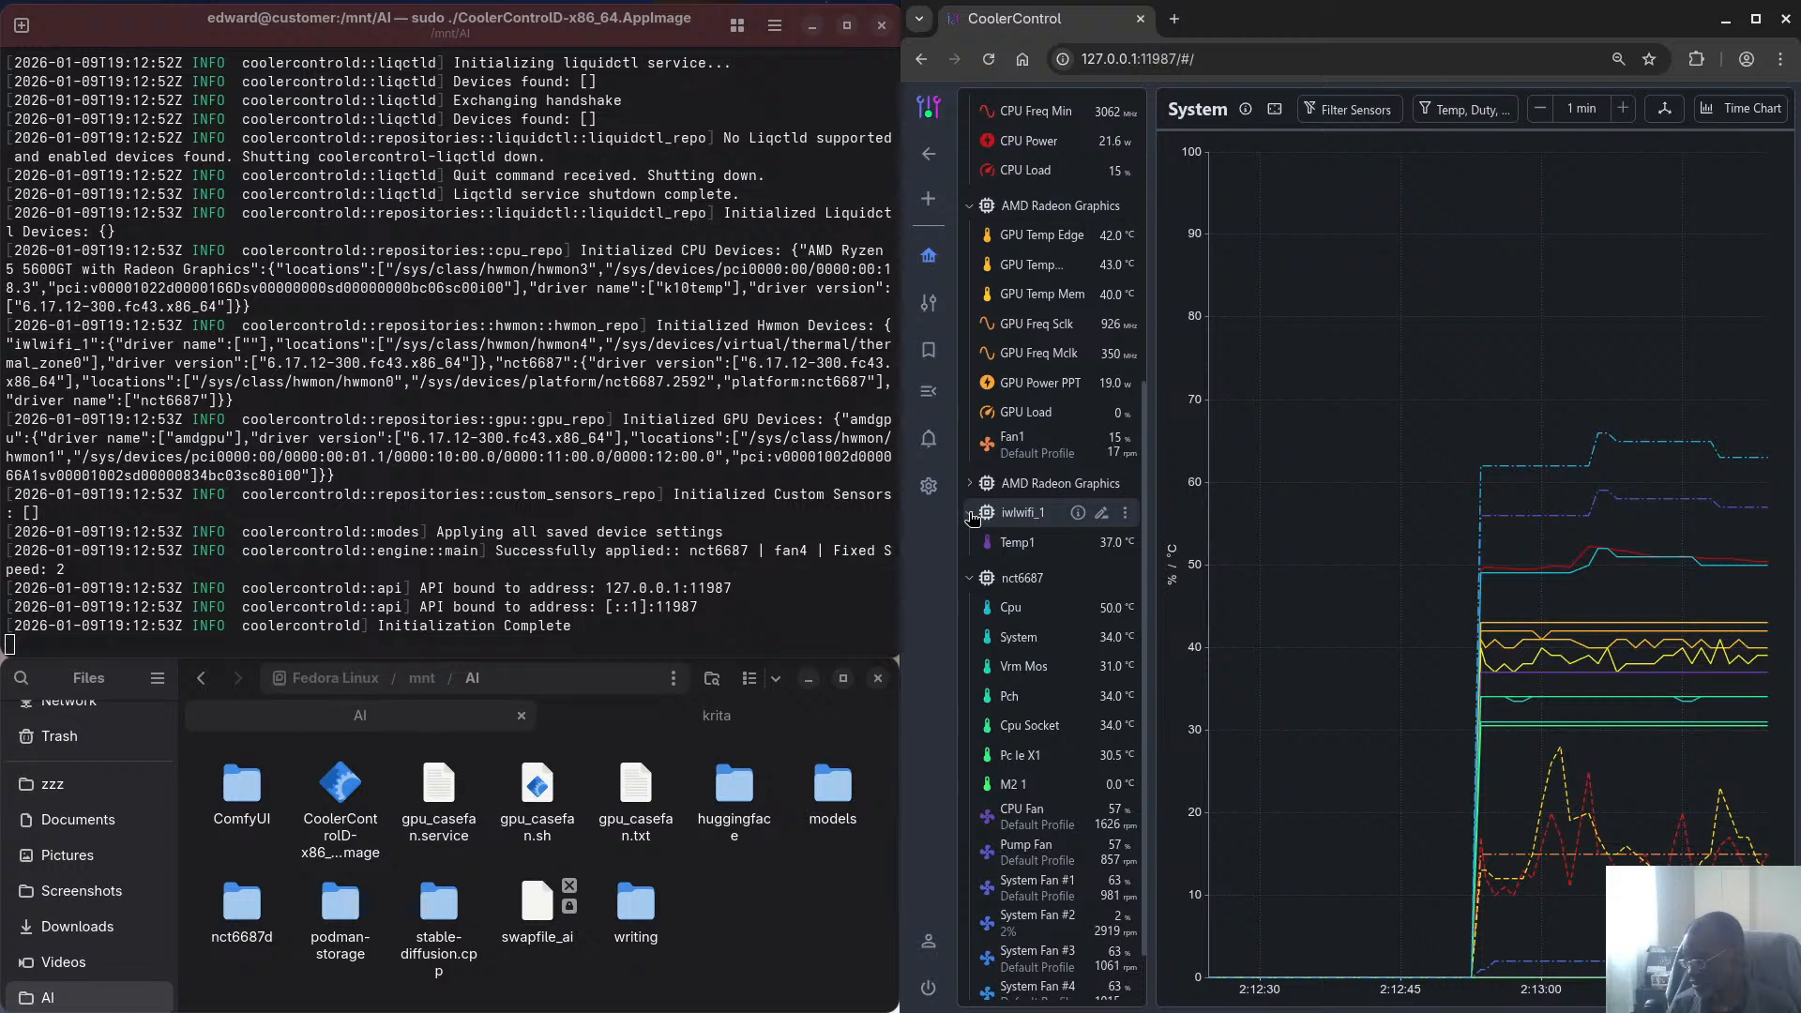
pyautogui.click(971, 514)
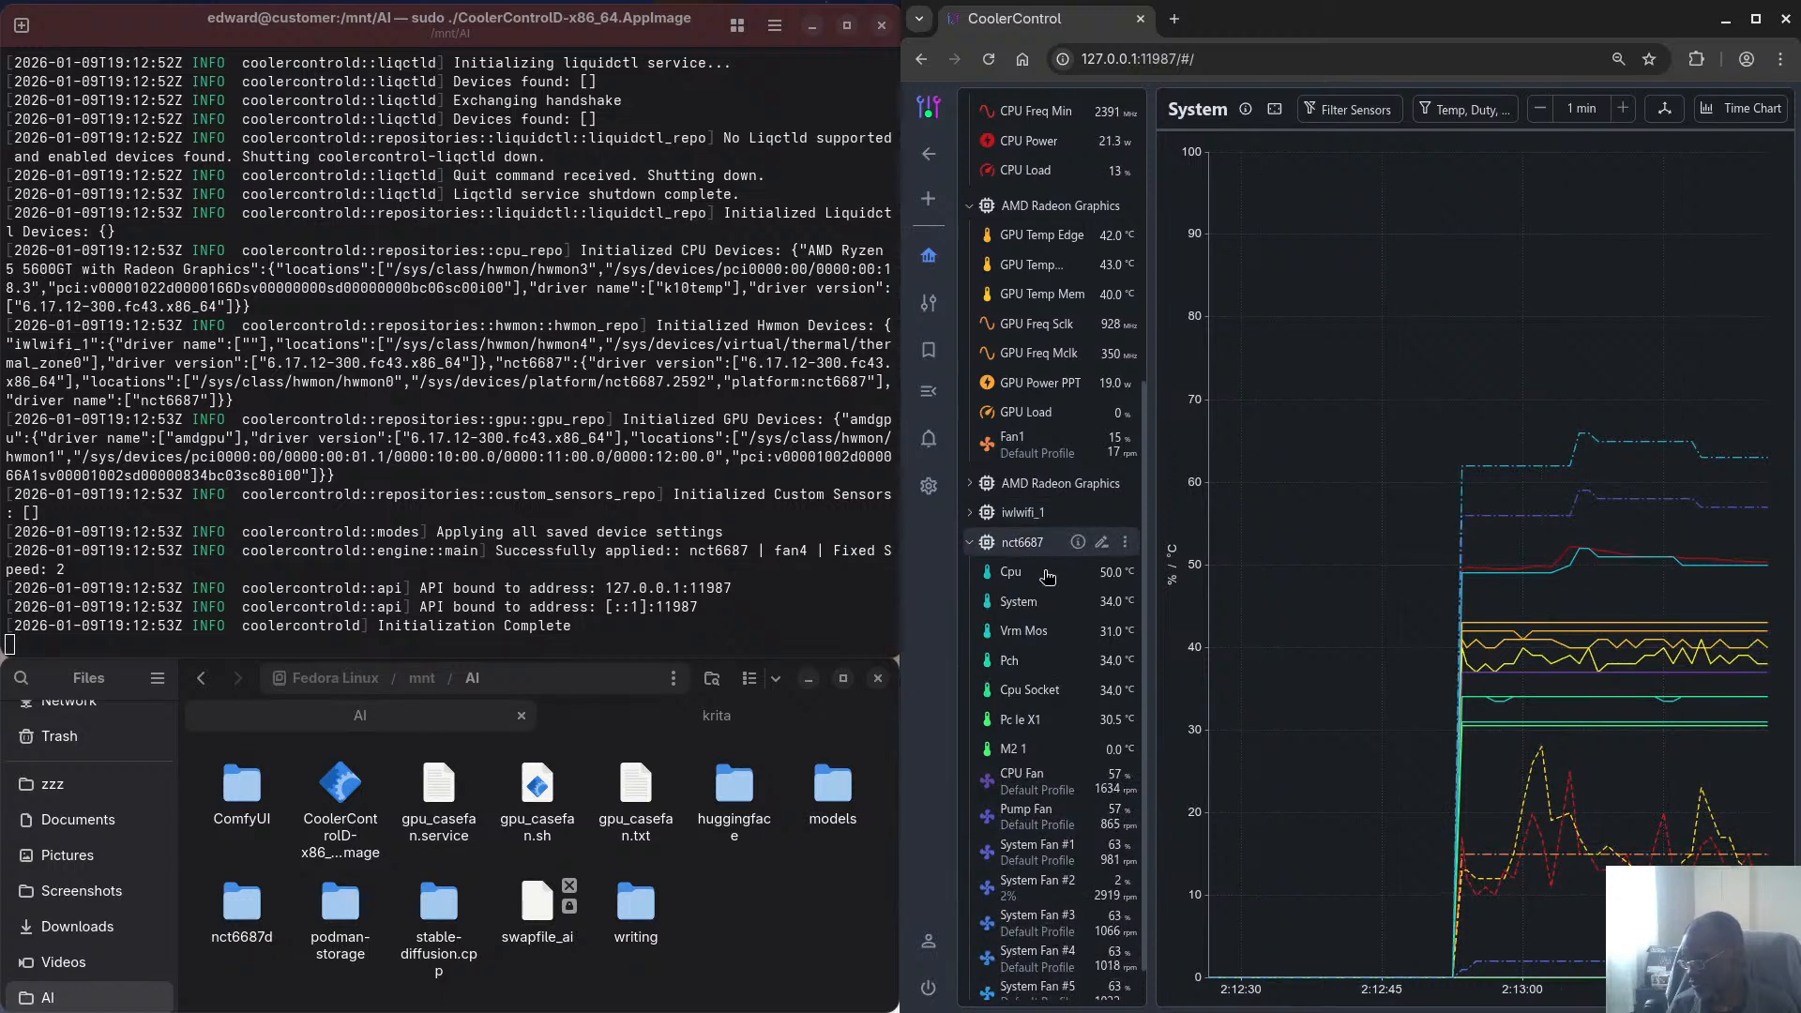
pyautogui.click(1062, 905)
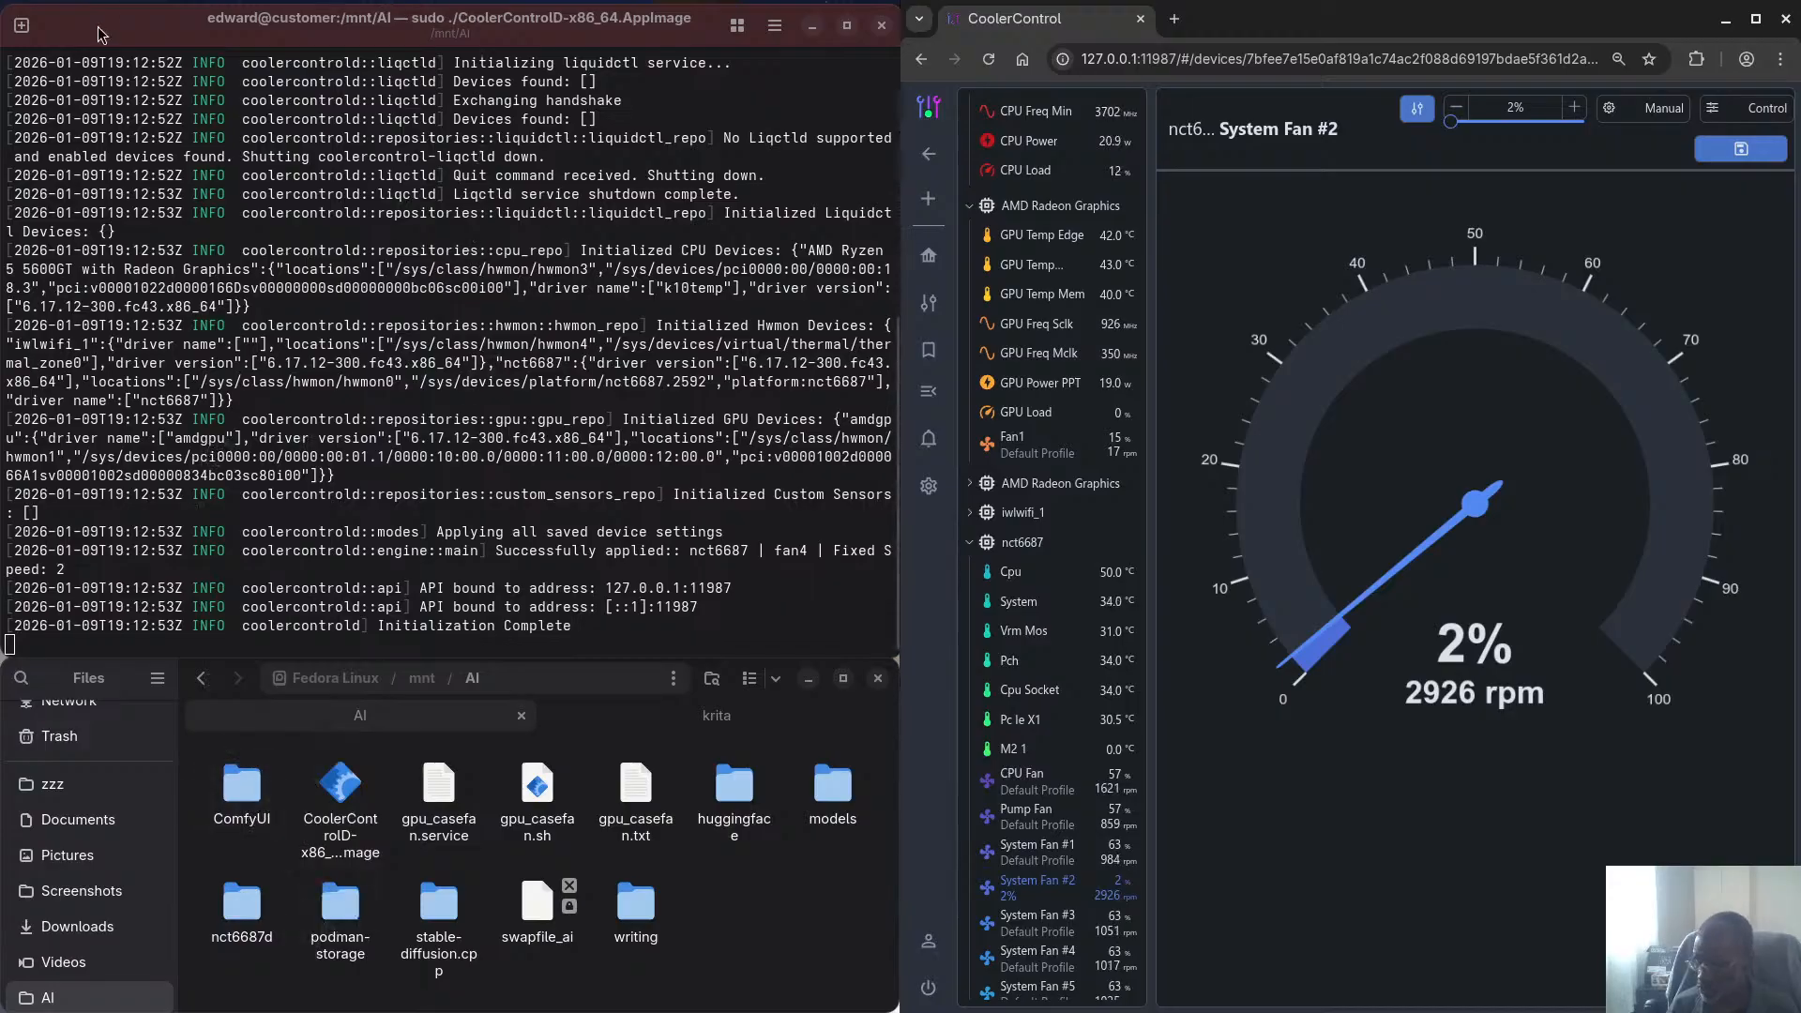
# Open a second terminal tab in /mnt/AI, run clean-cli to shorten the prompt, and clear the screen
pyautogui.click(22, 26)
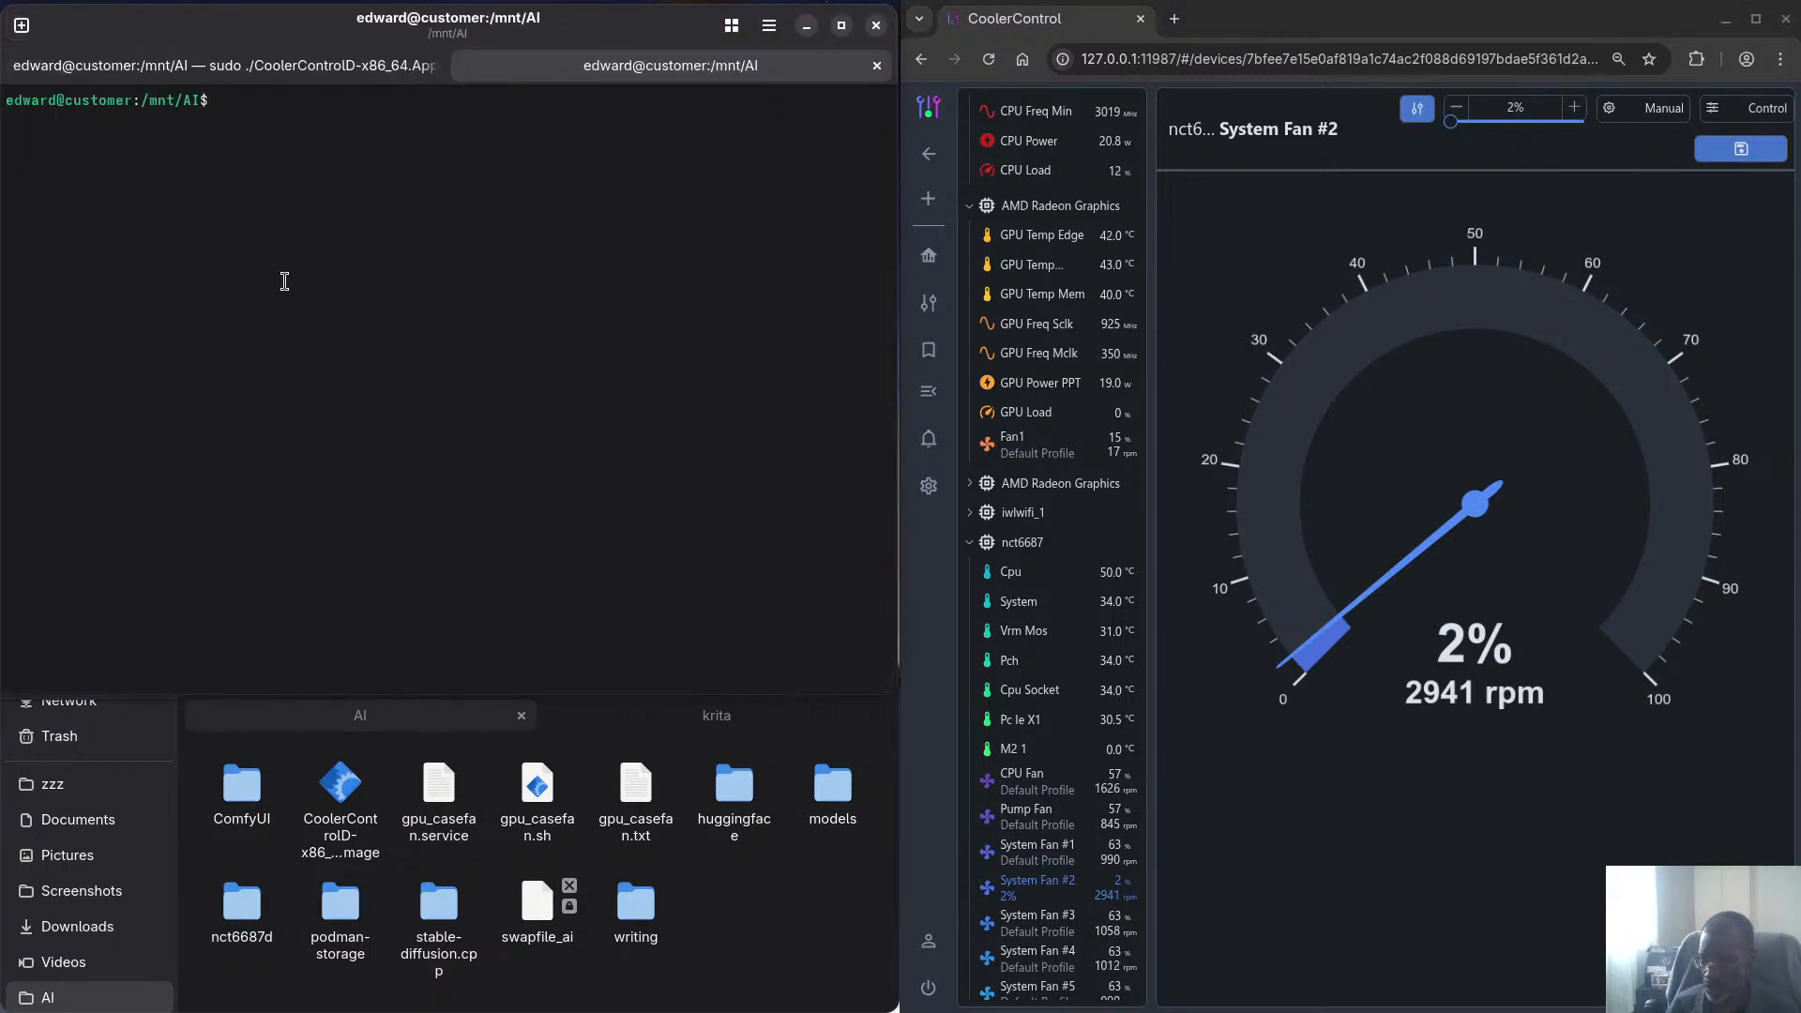
pyautogui.write('sou')
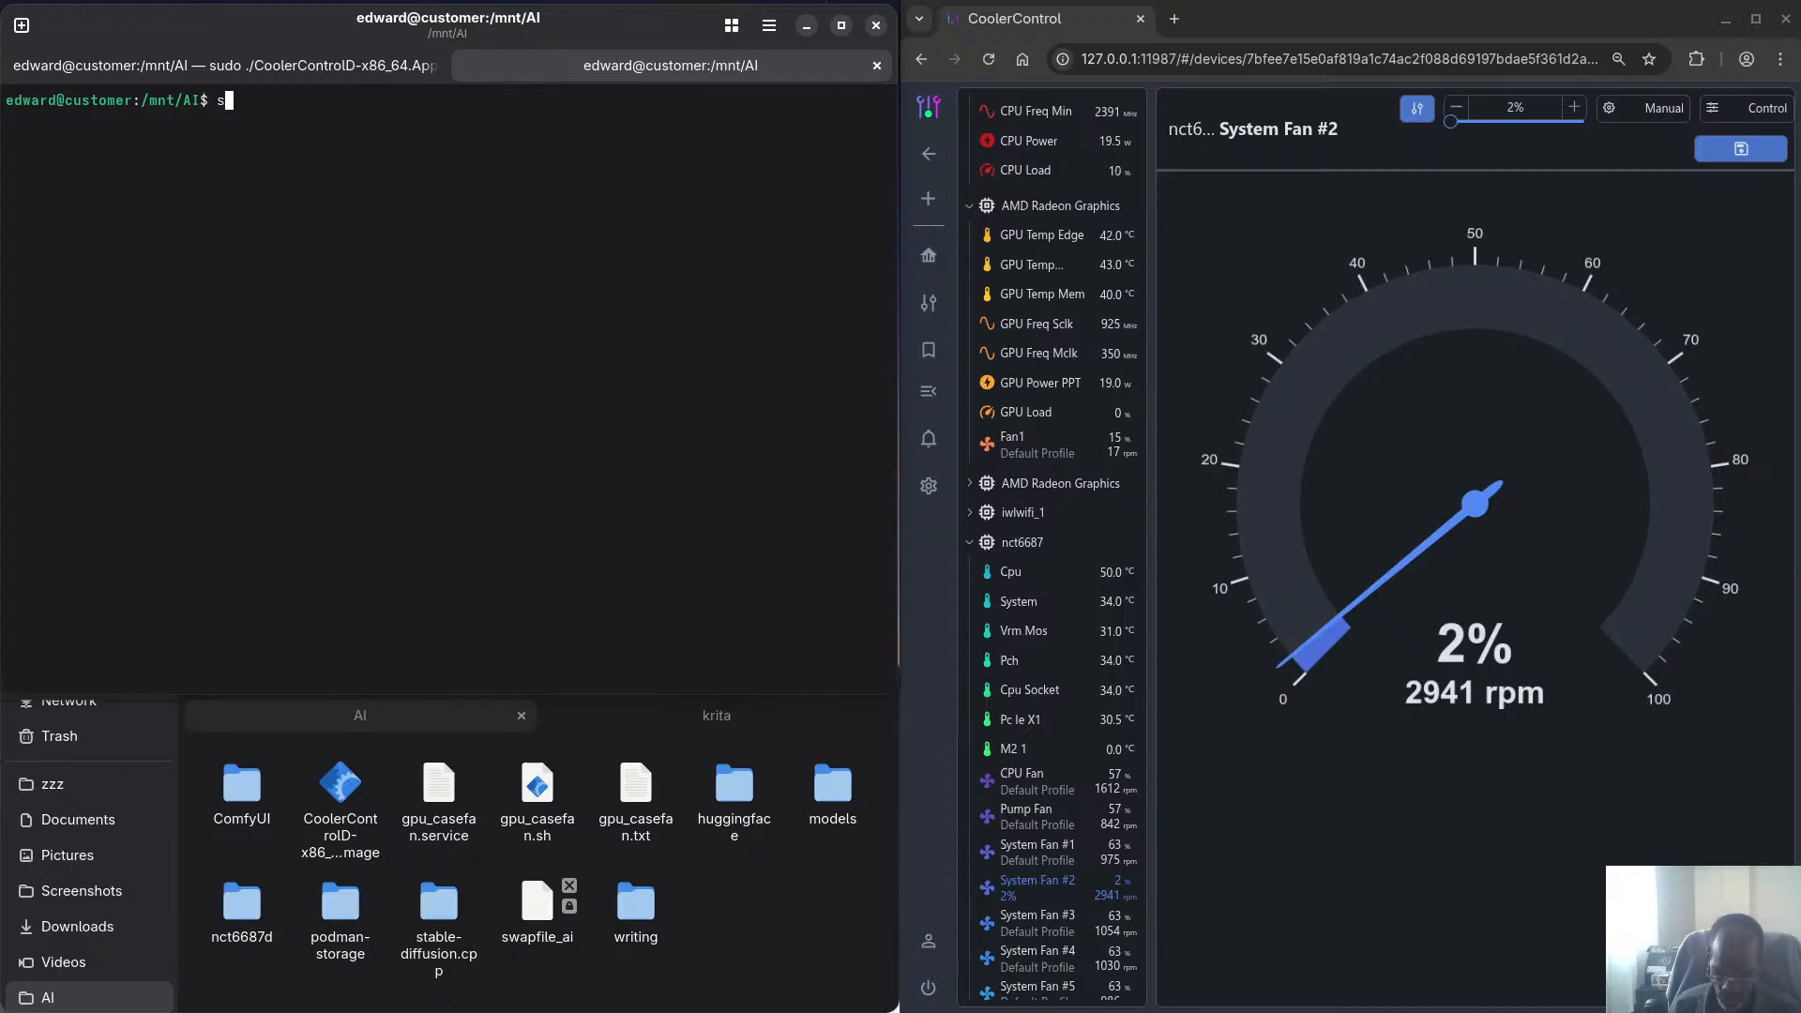
pyautogui.press('BackSpace')
pyautogui.press('BackSpace')
pyautogui.press('BackSpace')
pyautogui.write('cle')
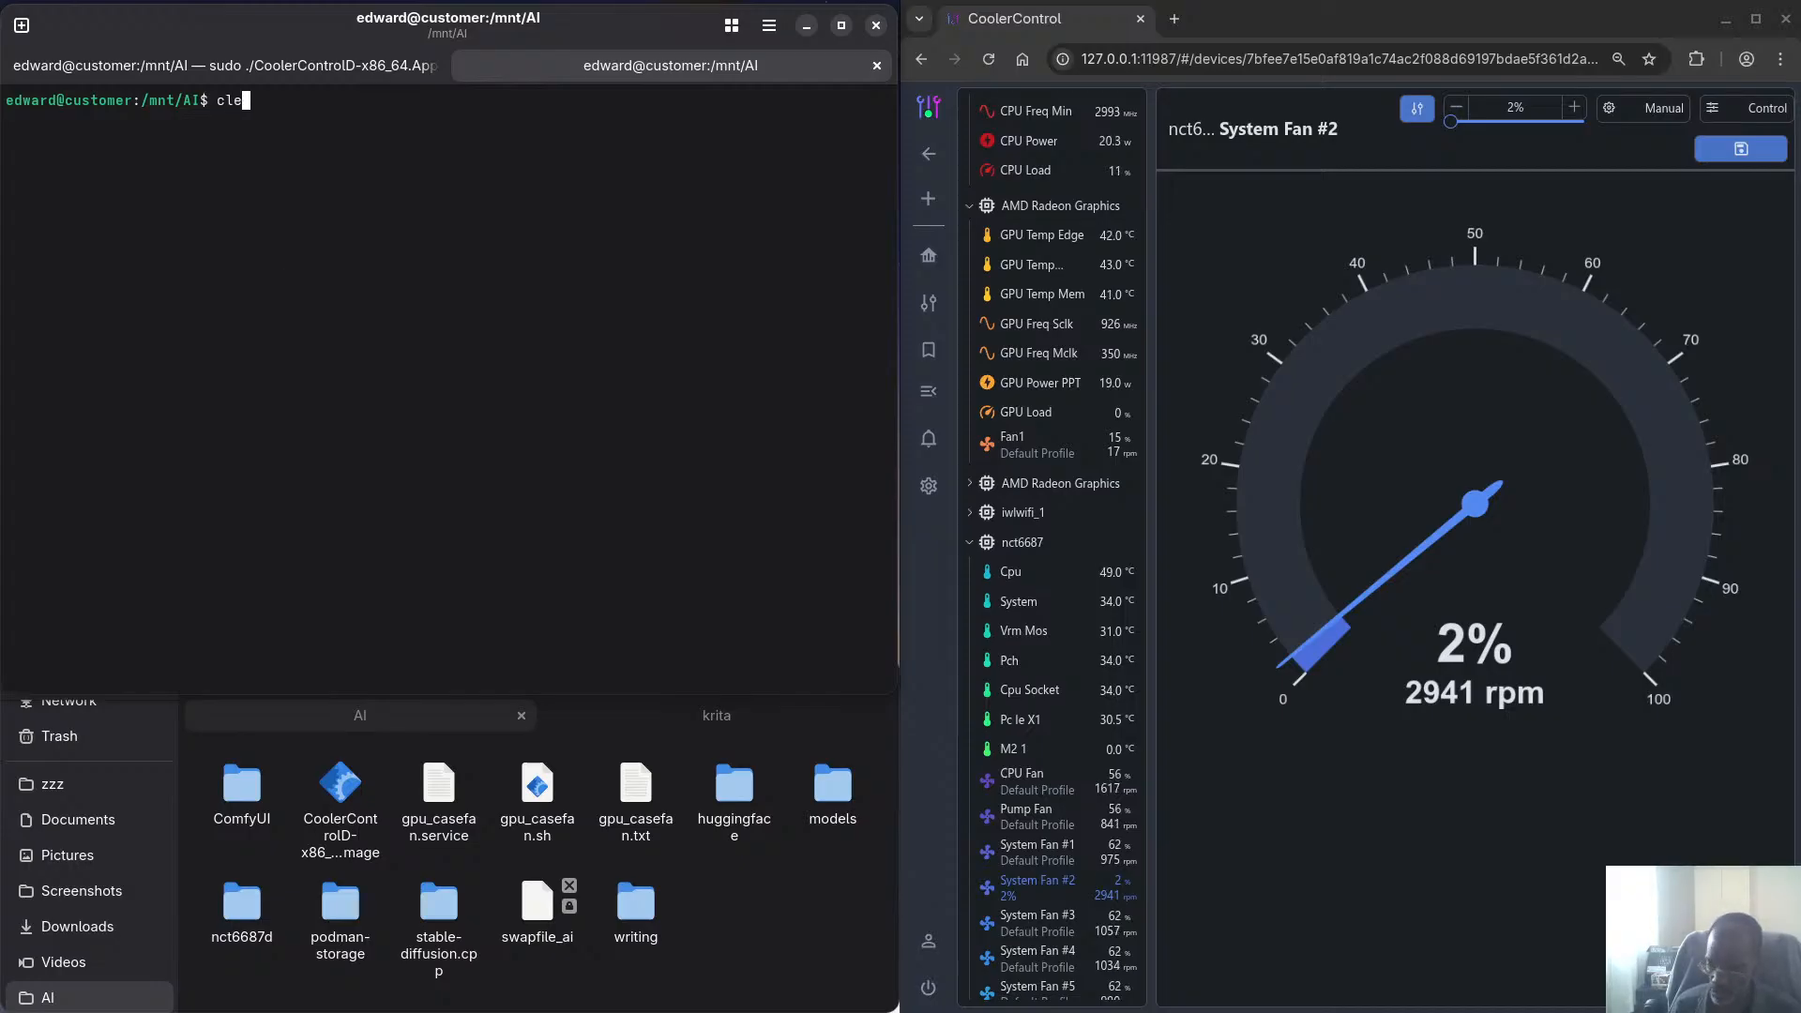
pyautogui.write('an-cli')
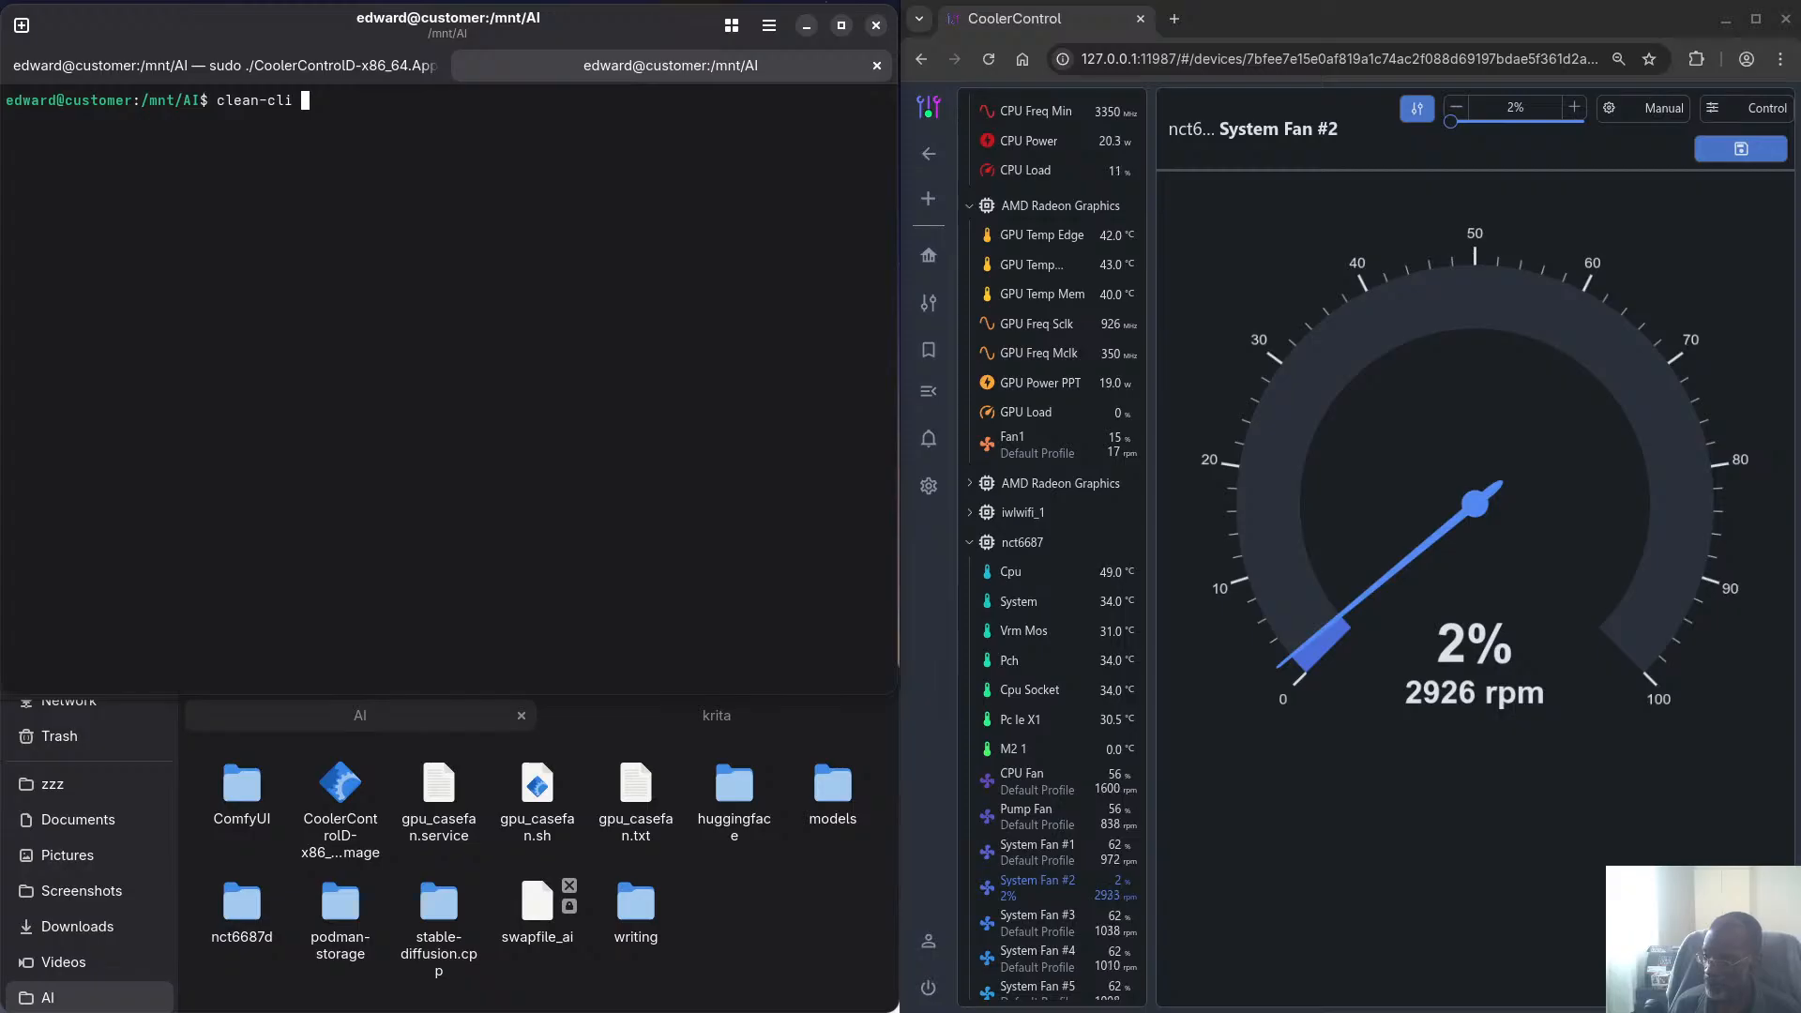
pyautogui.write('clear')
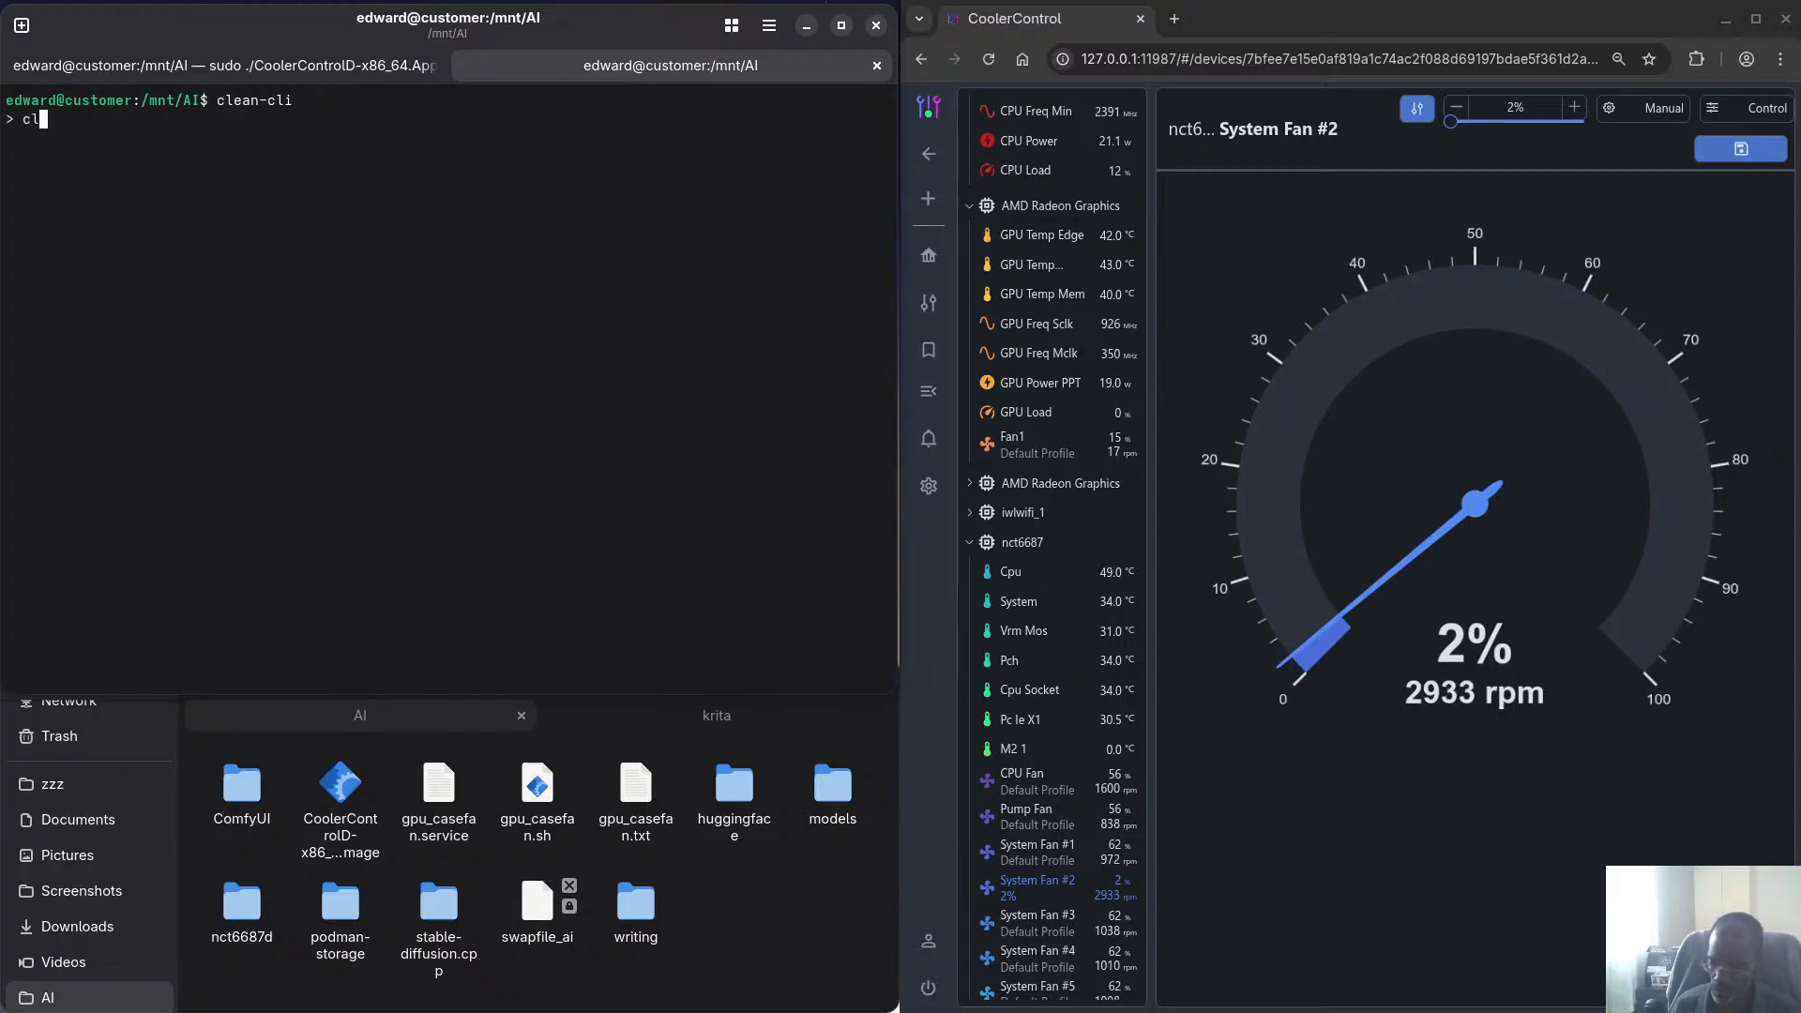
pyautogui.press('Return')
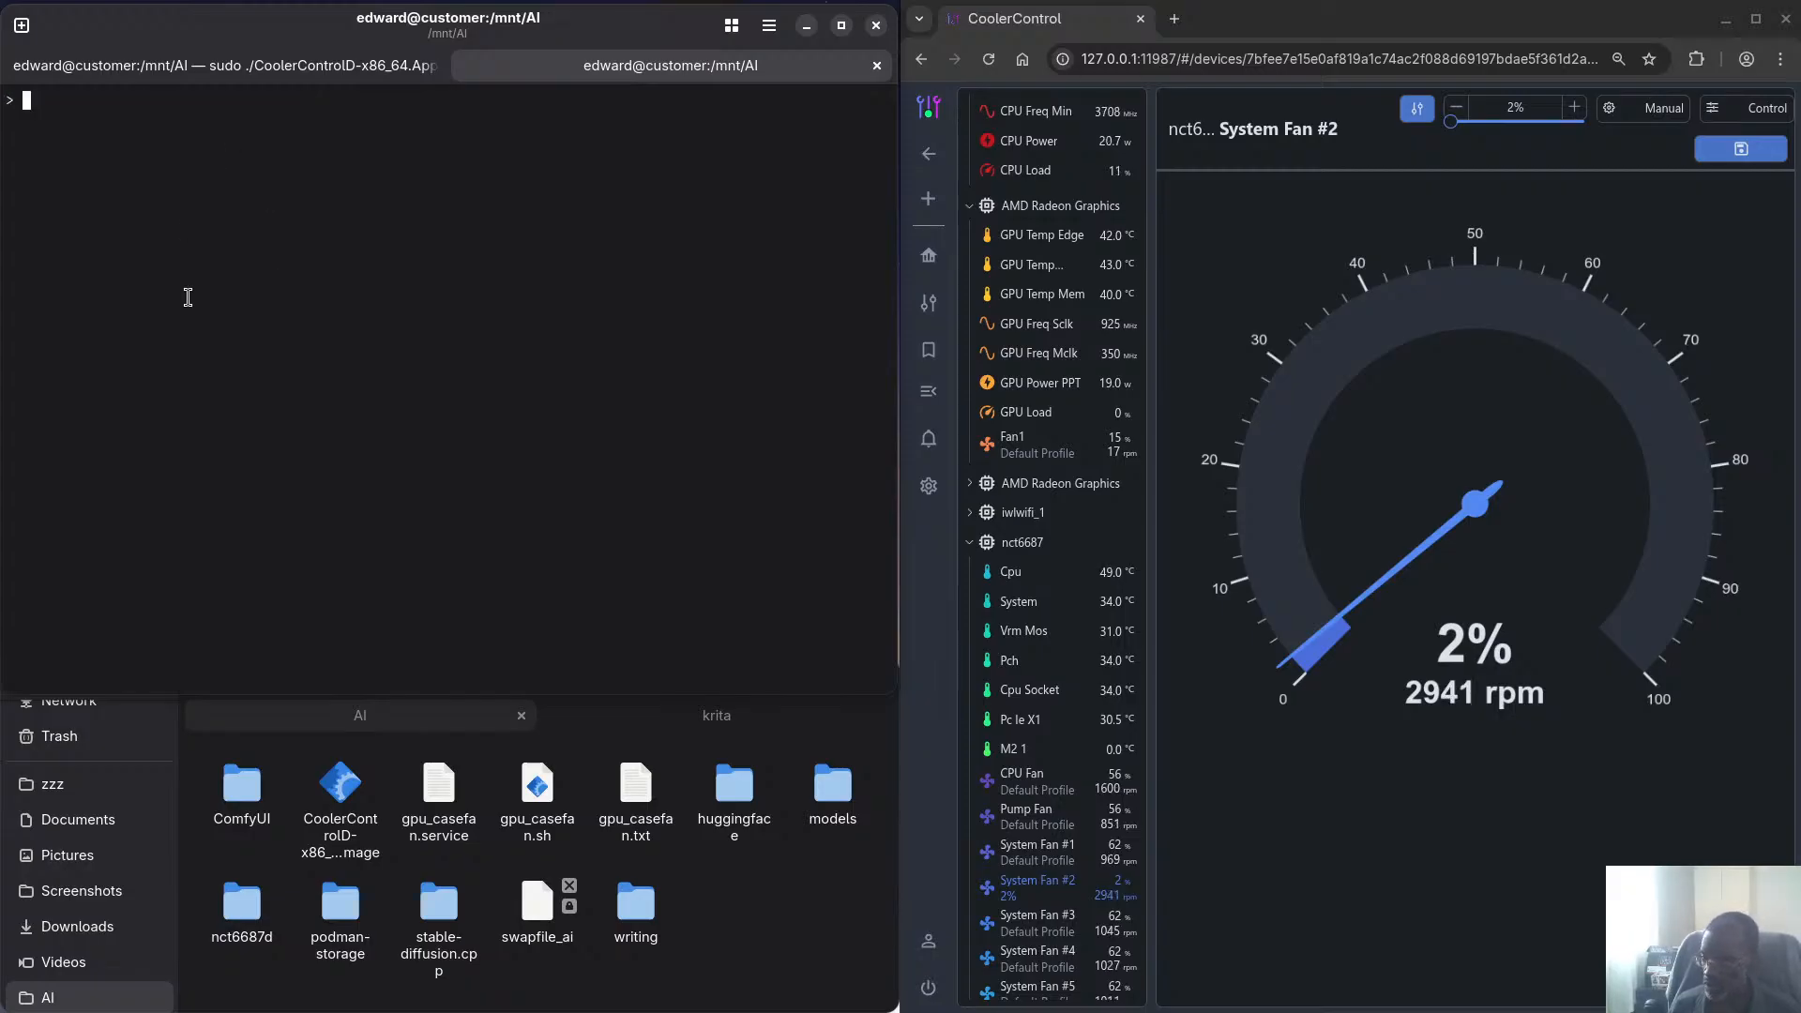
# Enlarge the terminal text by five levels and change into the ComfyUI directory
pyautogui.hotkey('ctrl', '+')
pyautogui.hotkey('ctrl', '+')
pyautogui.hotkey('ctrl', '+')
pyautogui.hotkey('ctrl', '+')
pyautogui.hotkey('ctrl', '+')
pyautogui.write('cd c')
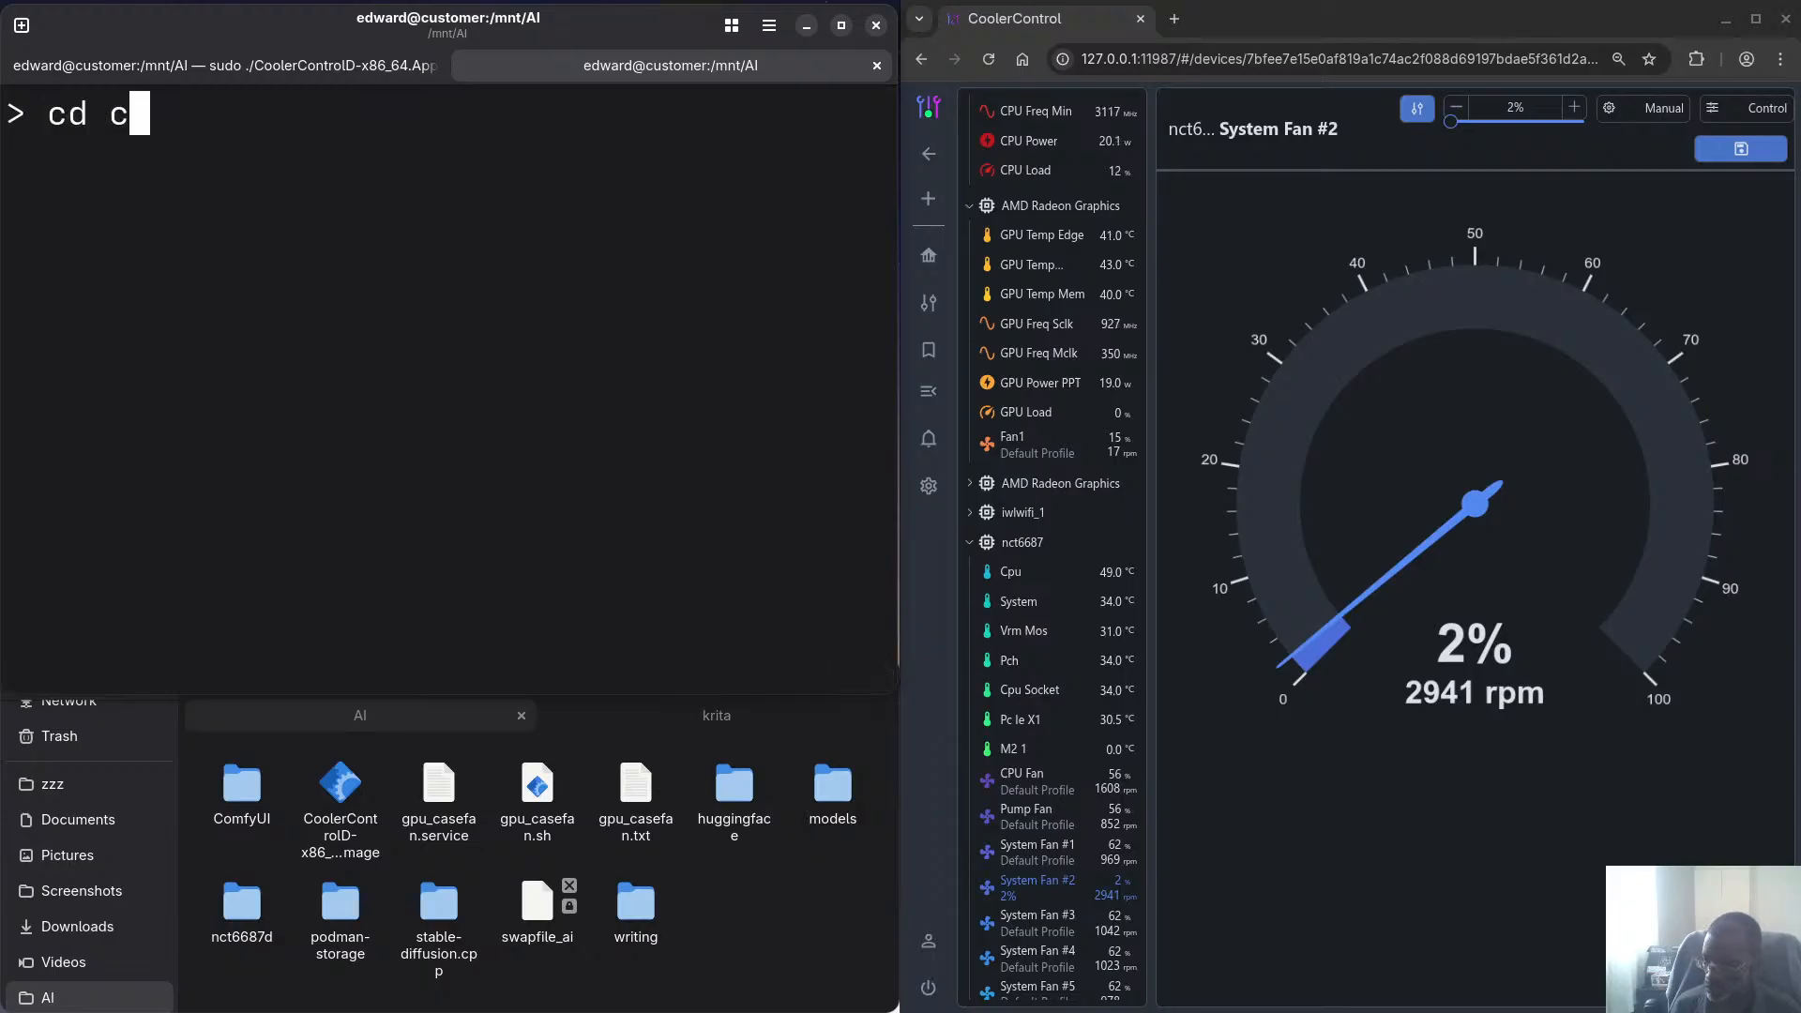
pyautogui.press('BackSpace')
pyautogui.write('com')
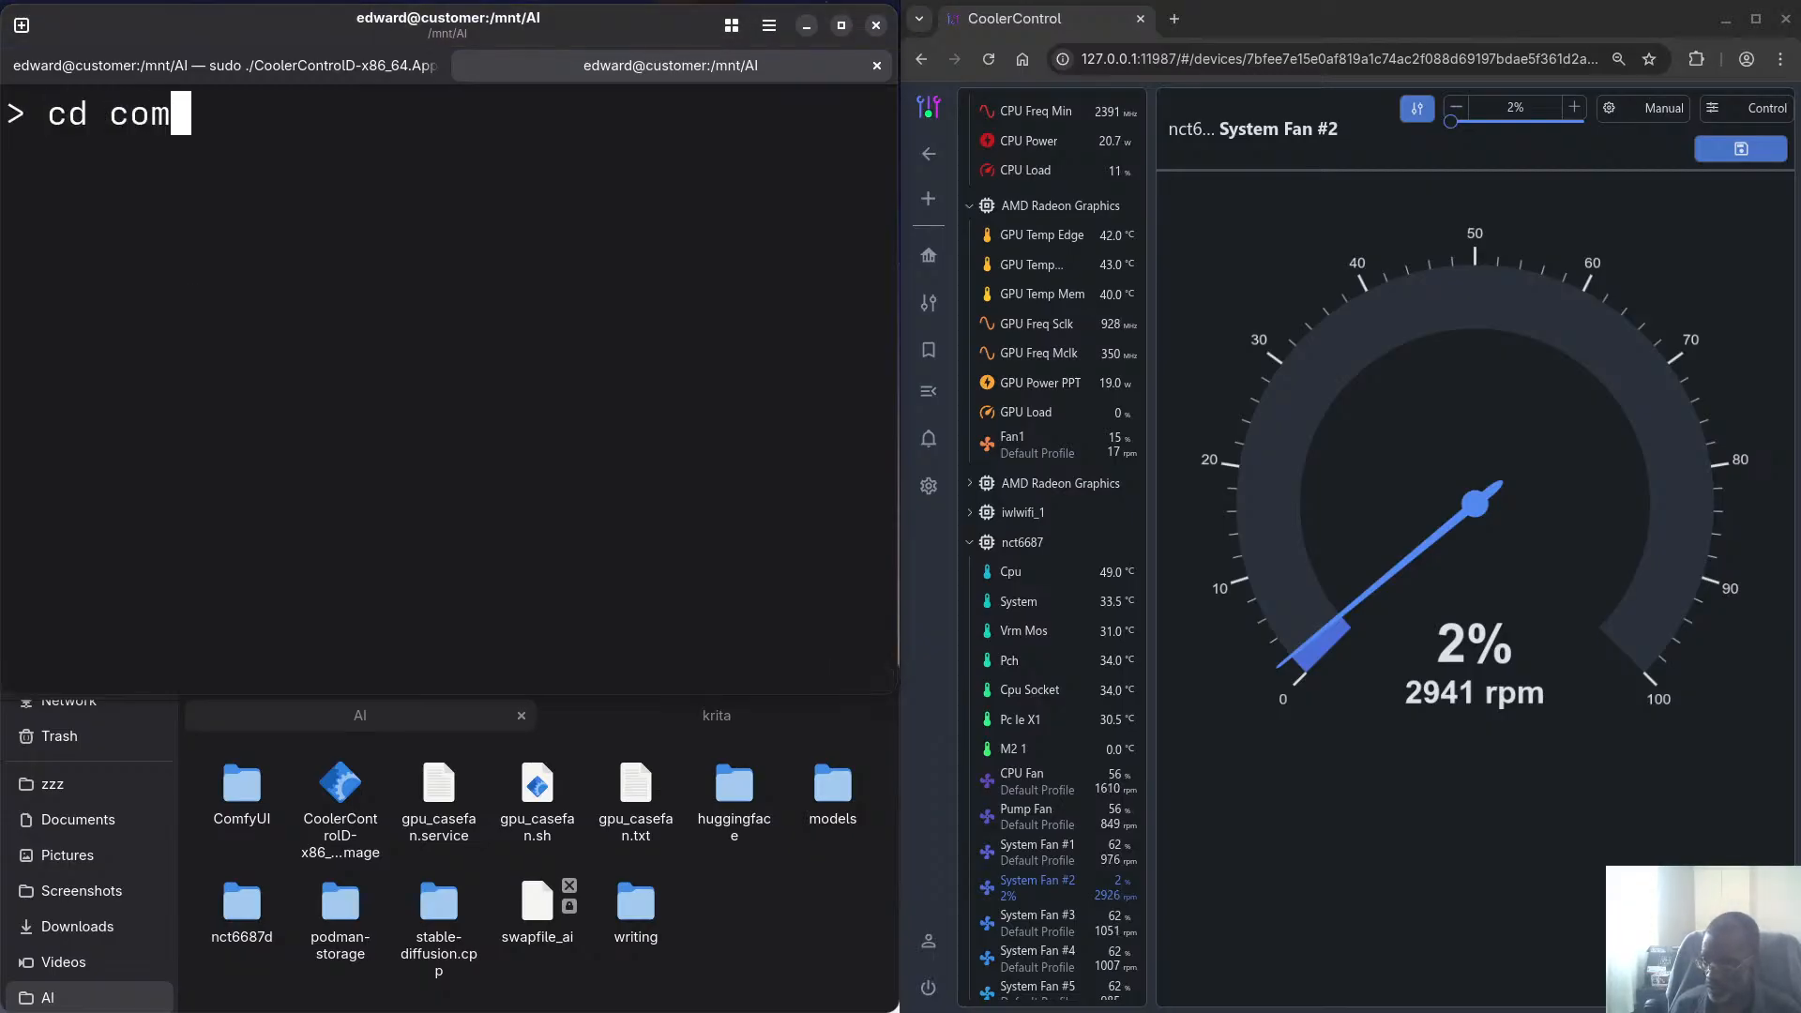
pyautogui.press('BackSpace')
pyautogui.press('BackSpace')
pyautogui.press('BackSpace')
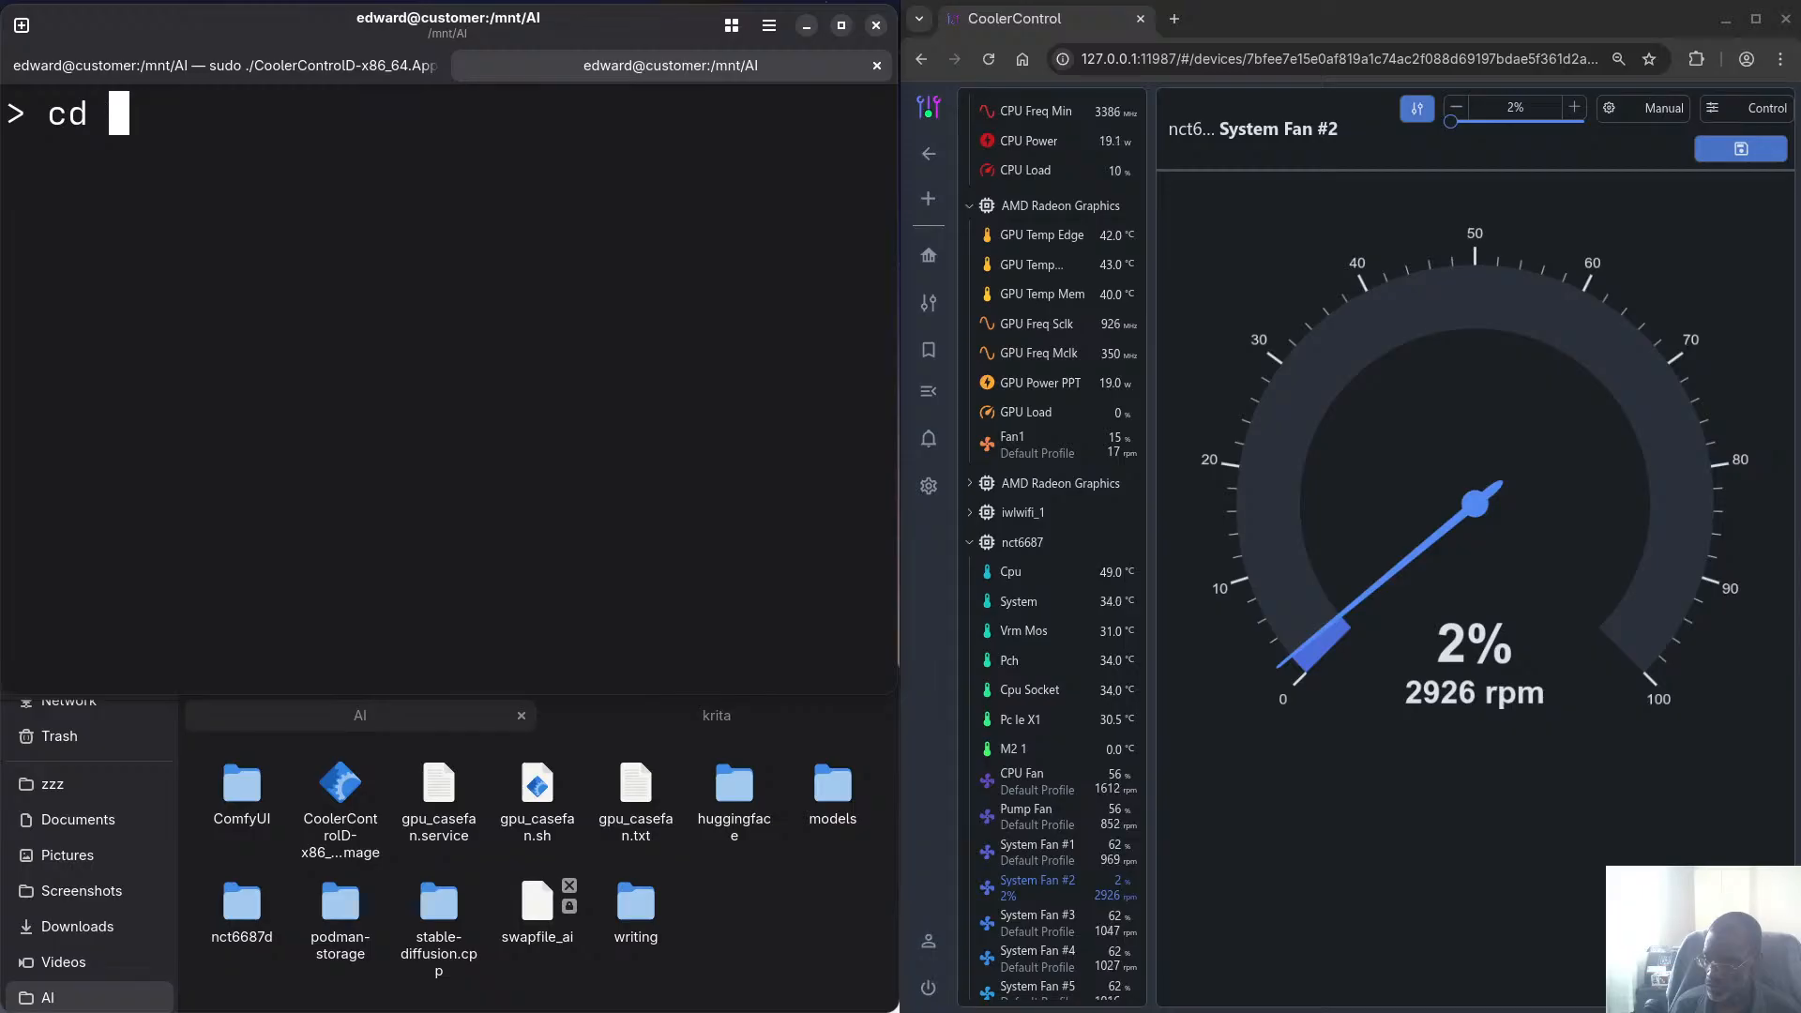
pyautogui.write('Co')
pyautogui.press('Tab')
pyautogui.press('Return')
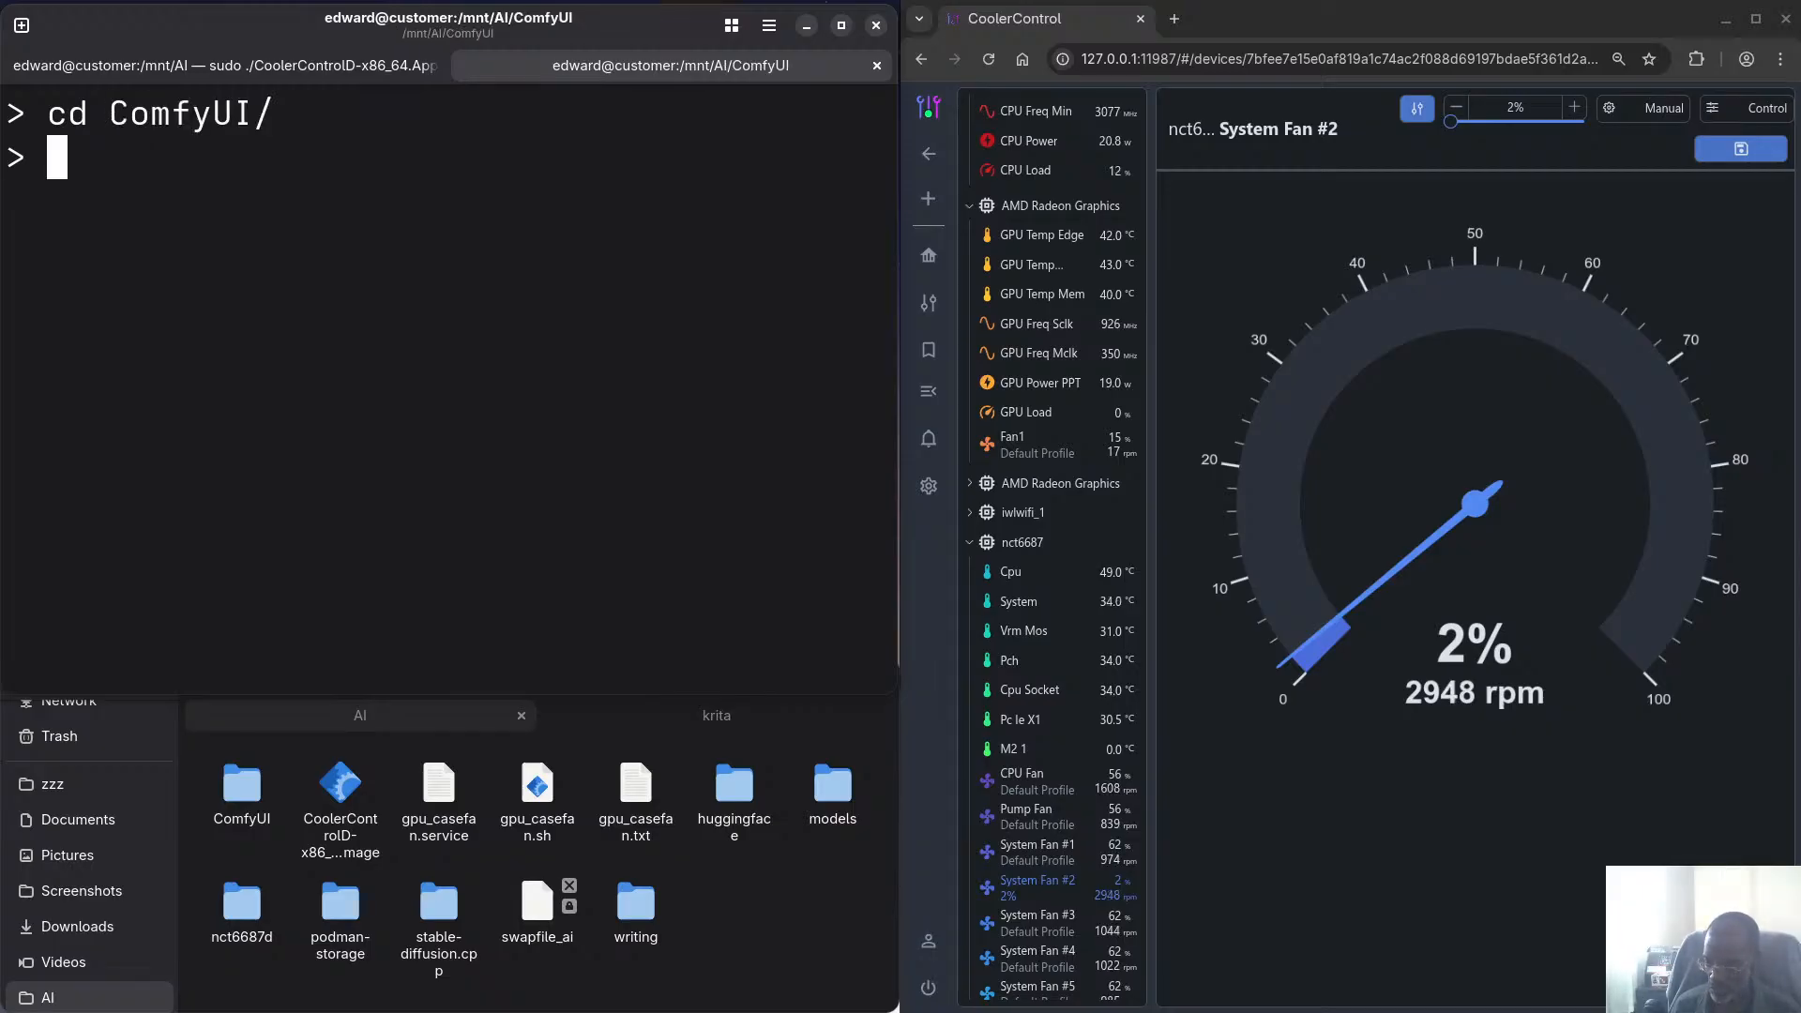
pyautogui.write('s')
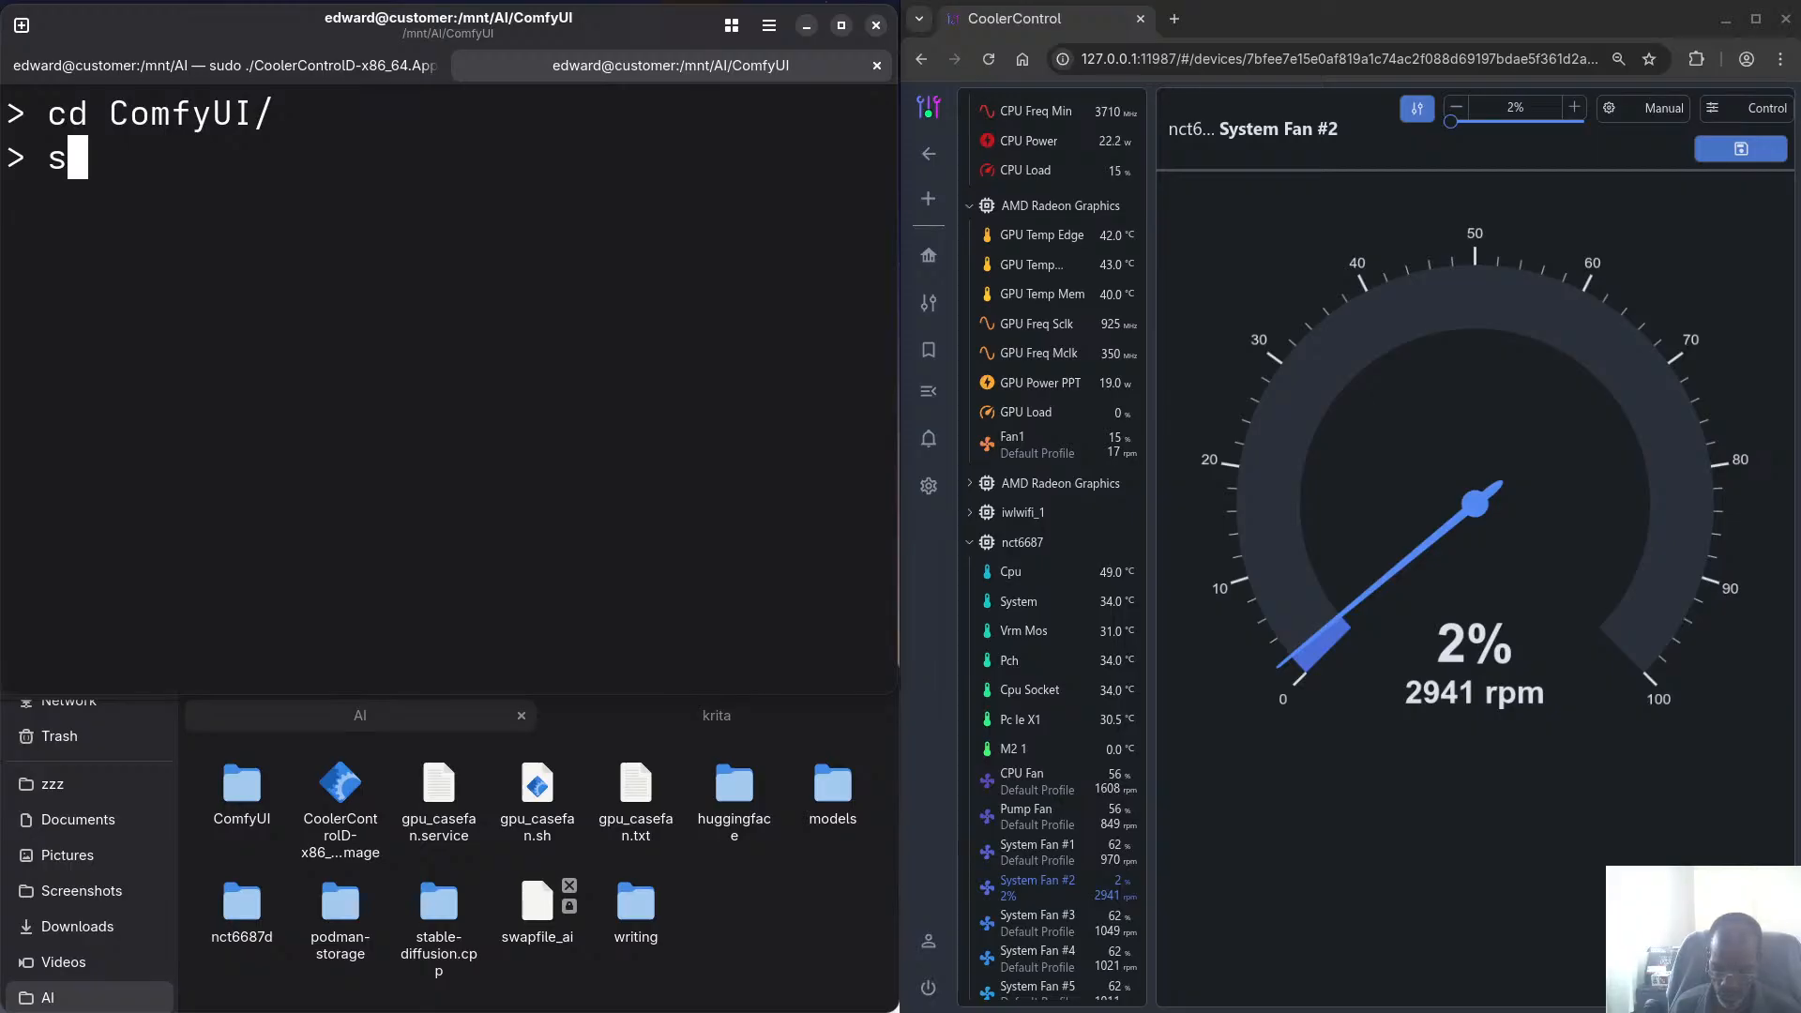
pyautogui.press('BackSpace')
pyautogui.write('esour')
pyautogui.press('BackSpace')
pyautogui.press('BackSpace')
pyautogui.press('BackSpace')
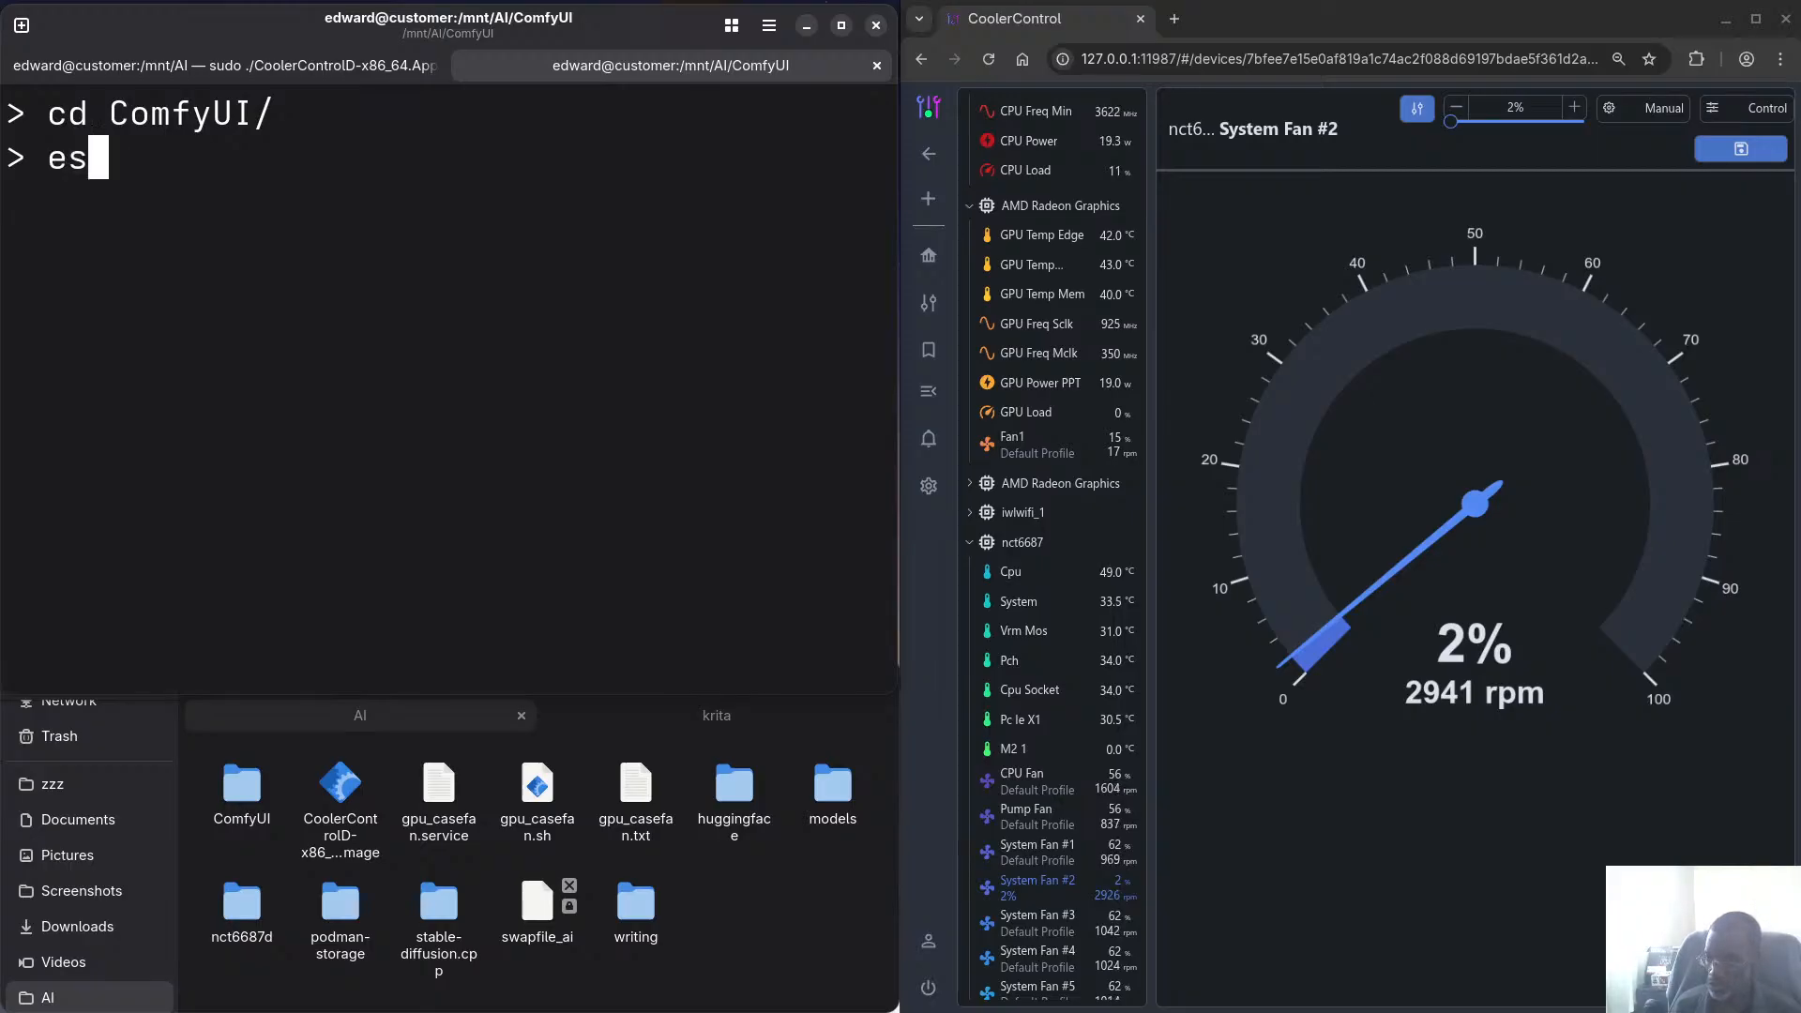
pyautogui.press('BackSpace')
pyautogui.press('BackSpace')
pyautogui.write('souc')
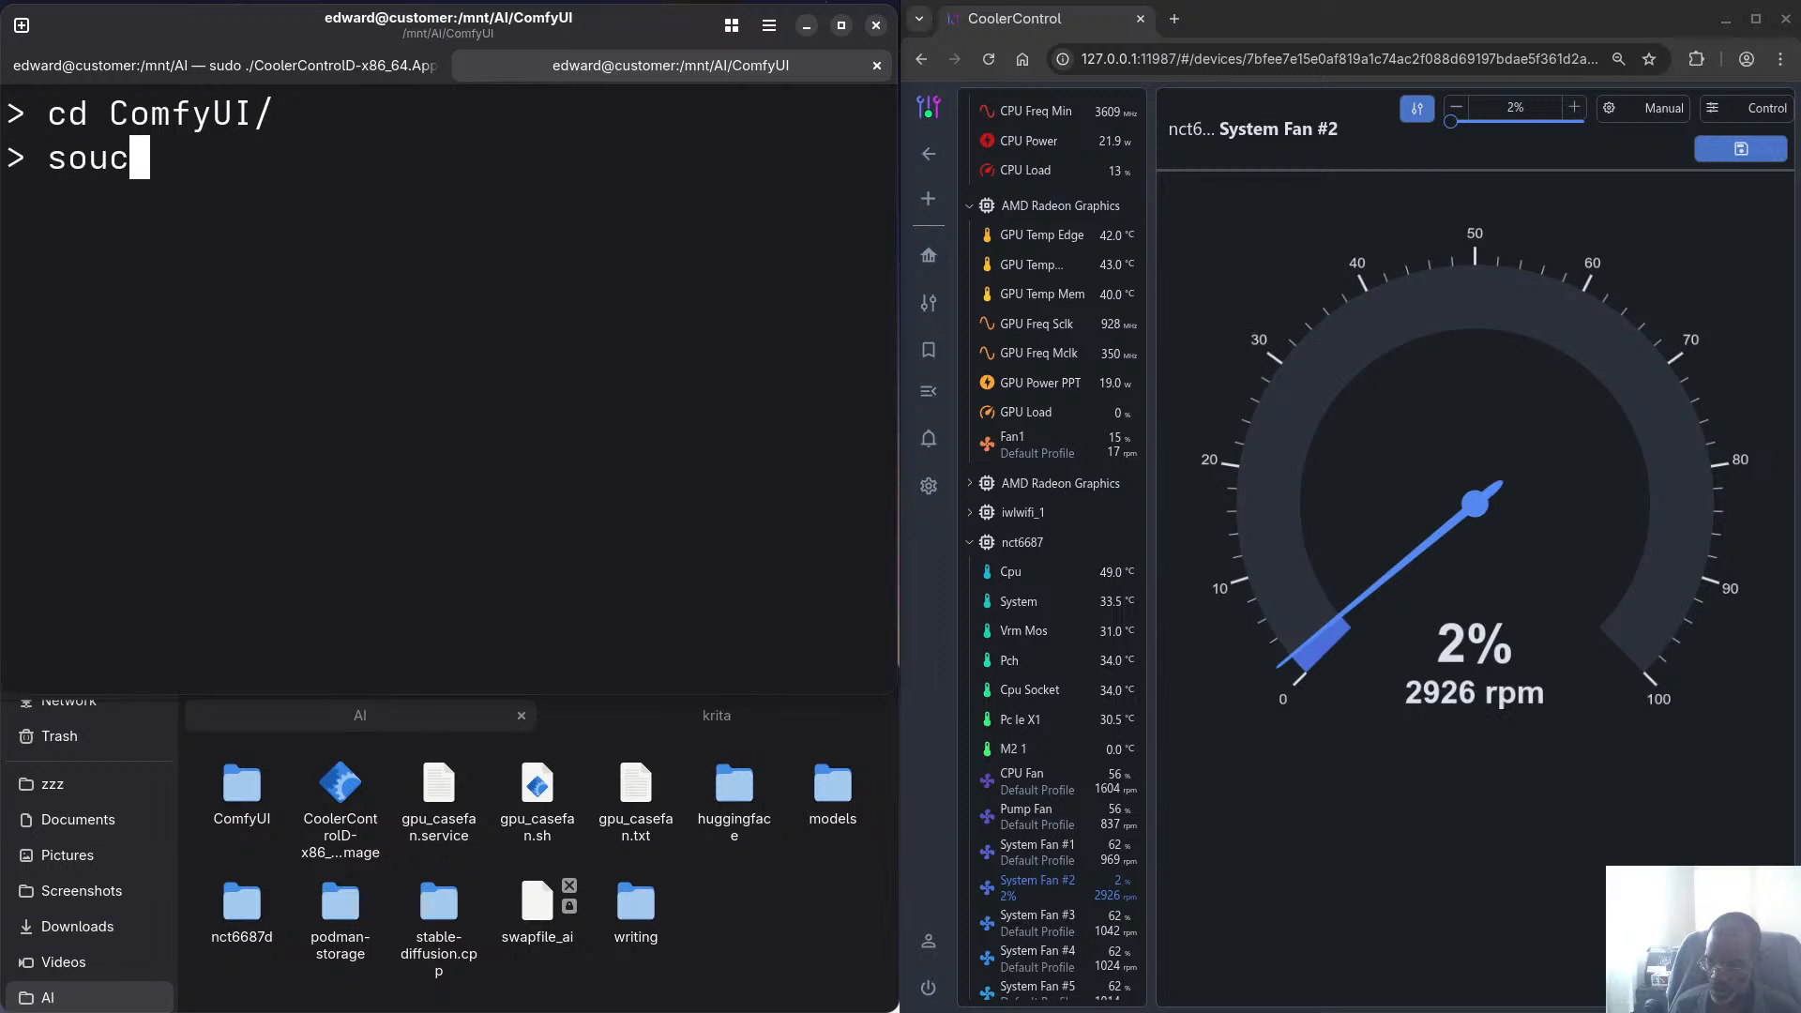
pyautogui.press('BackSpace')
pyautogui.write('rce')
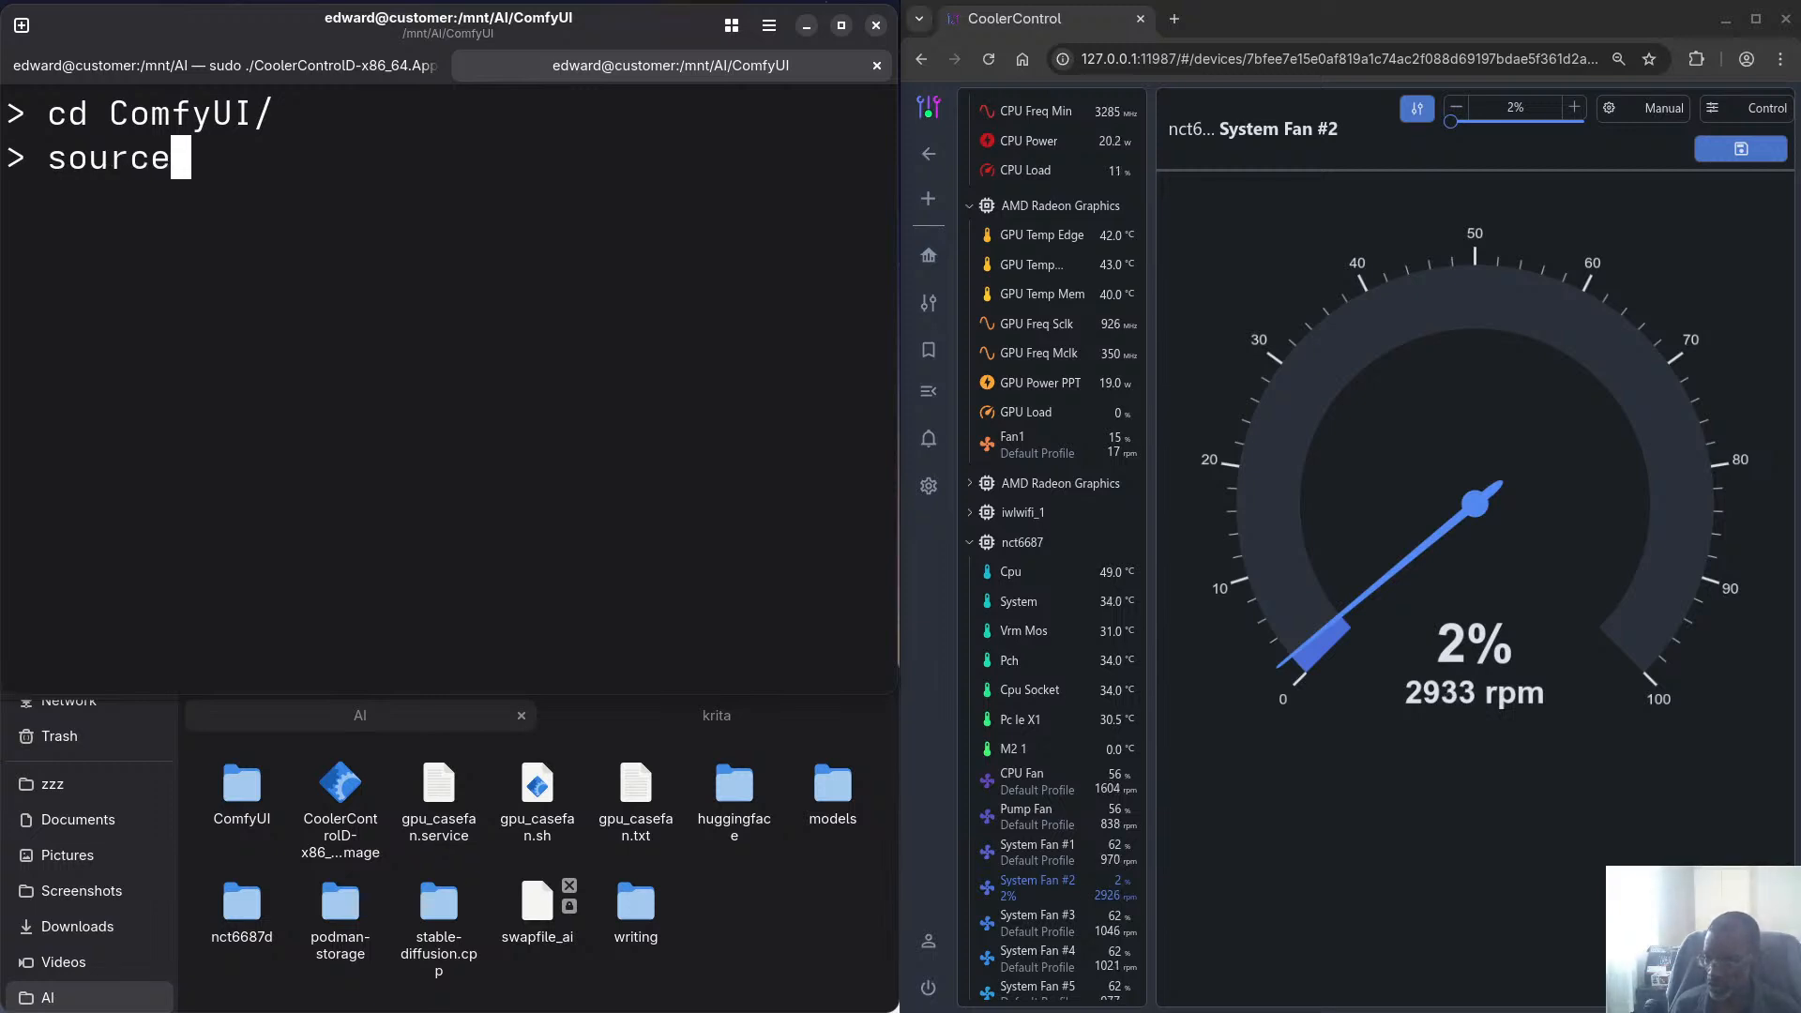
pyautogui.hotkey('ctrl', 'u')
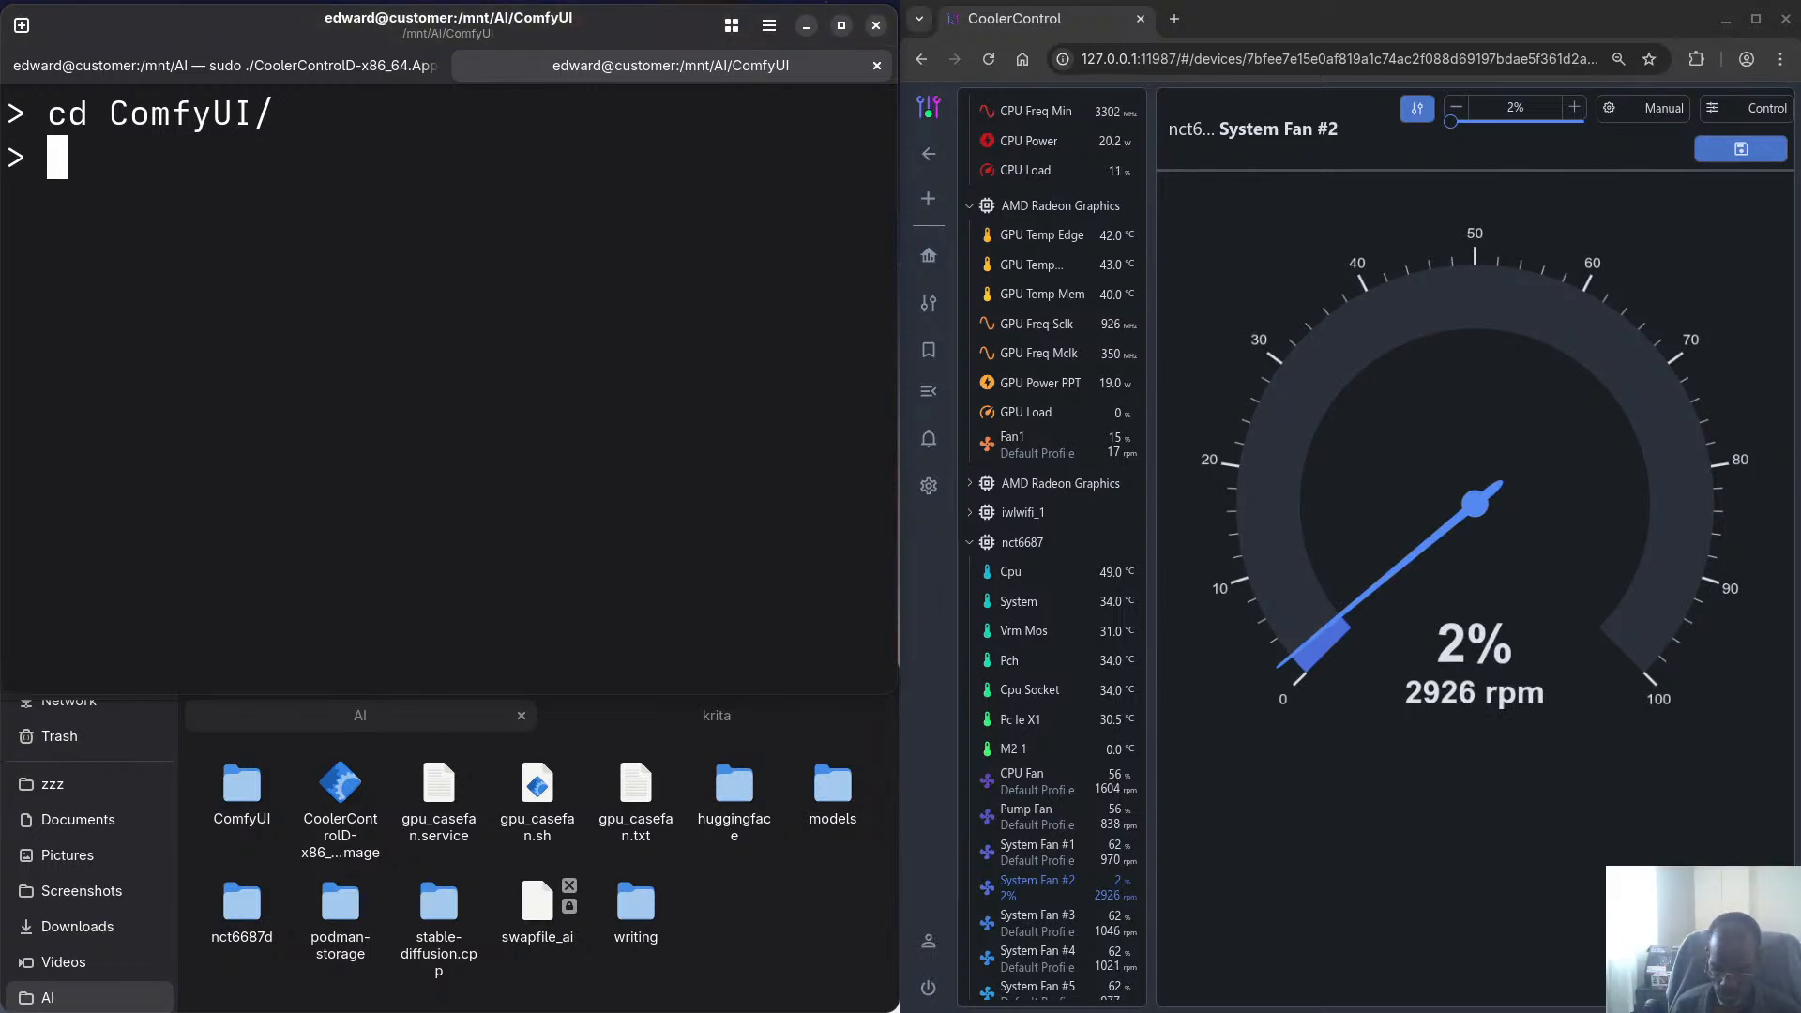
# Update the ComfyUI repository to the latest version with git pull
pyautogui.write('git pul;')
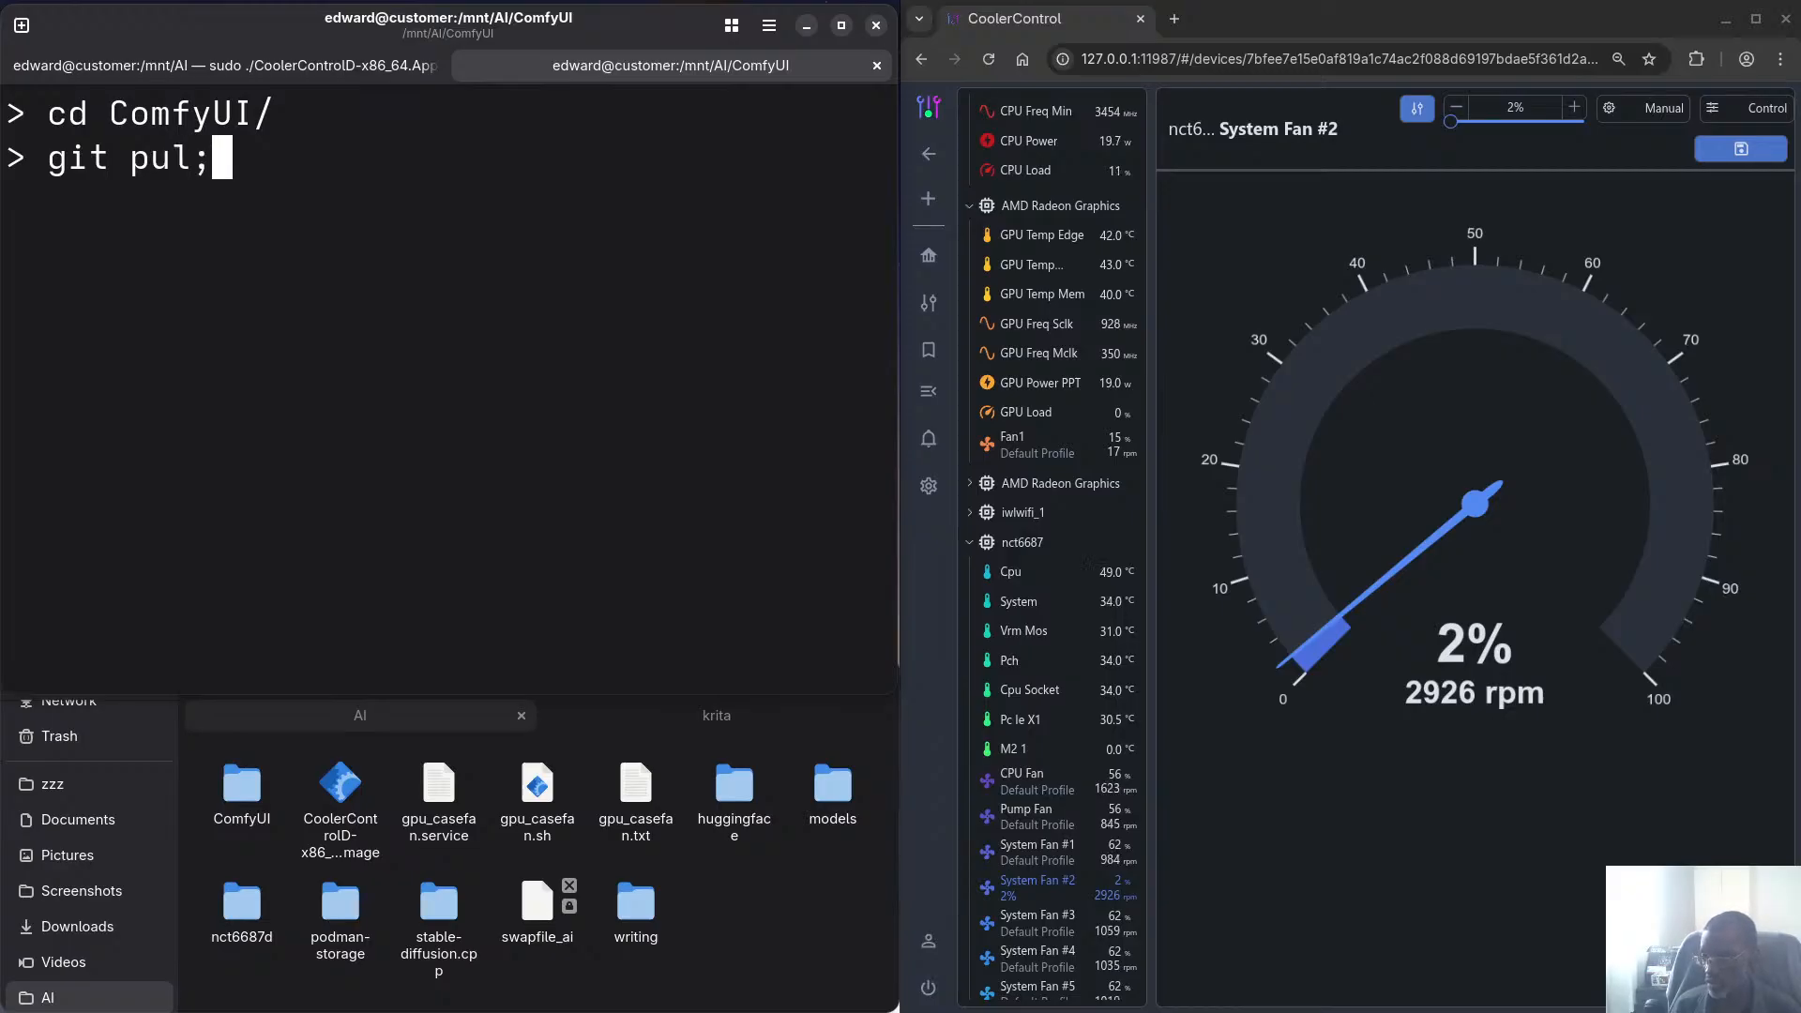
pyautogui.press('BackSpace')
pyautogui.write('l')
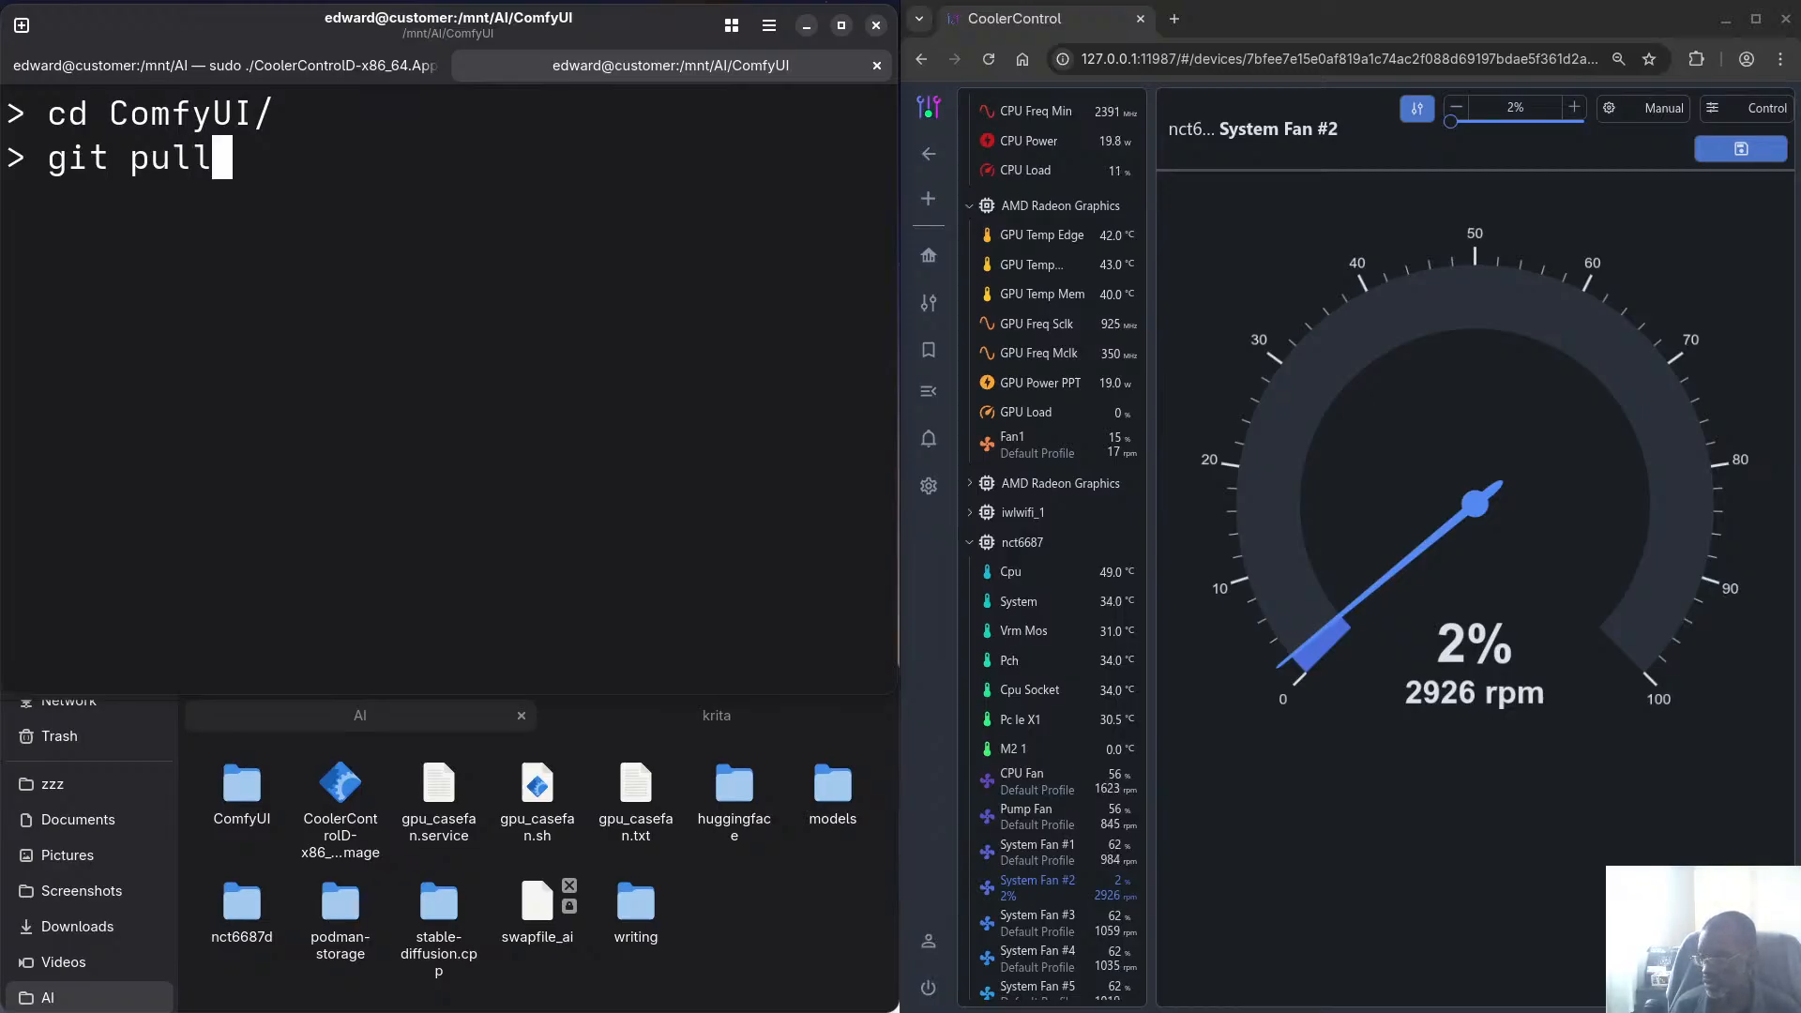
pyautogui.press('Return')
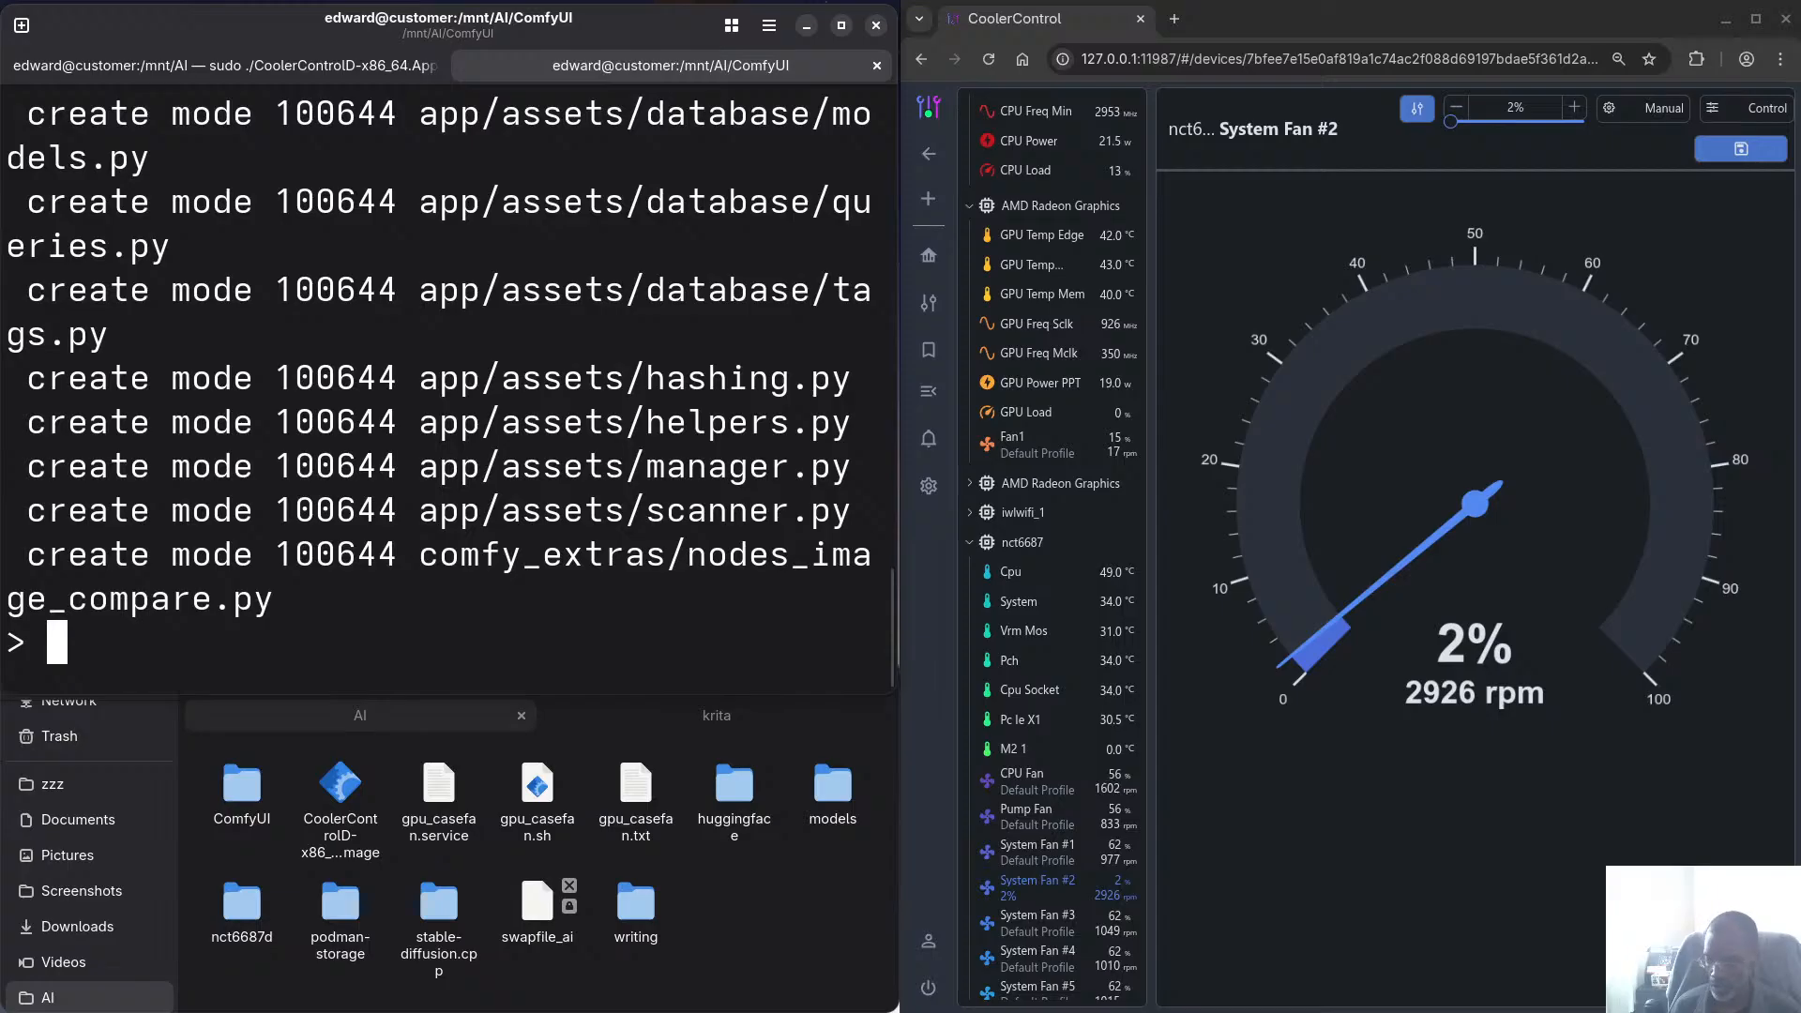
# Reduce the terminal text size and look over the list of files changed by the pull
pyautogui.hotkey('ctrl', '-')
pyautogui.hotkey('ctrl', '-')
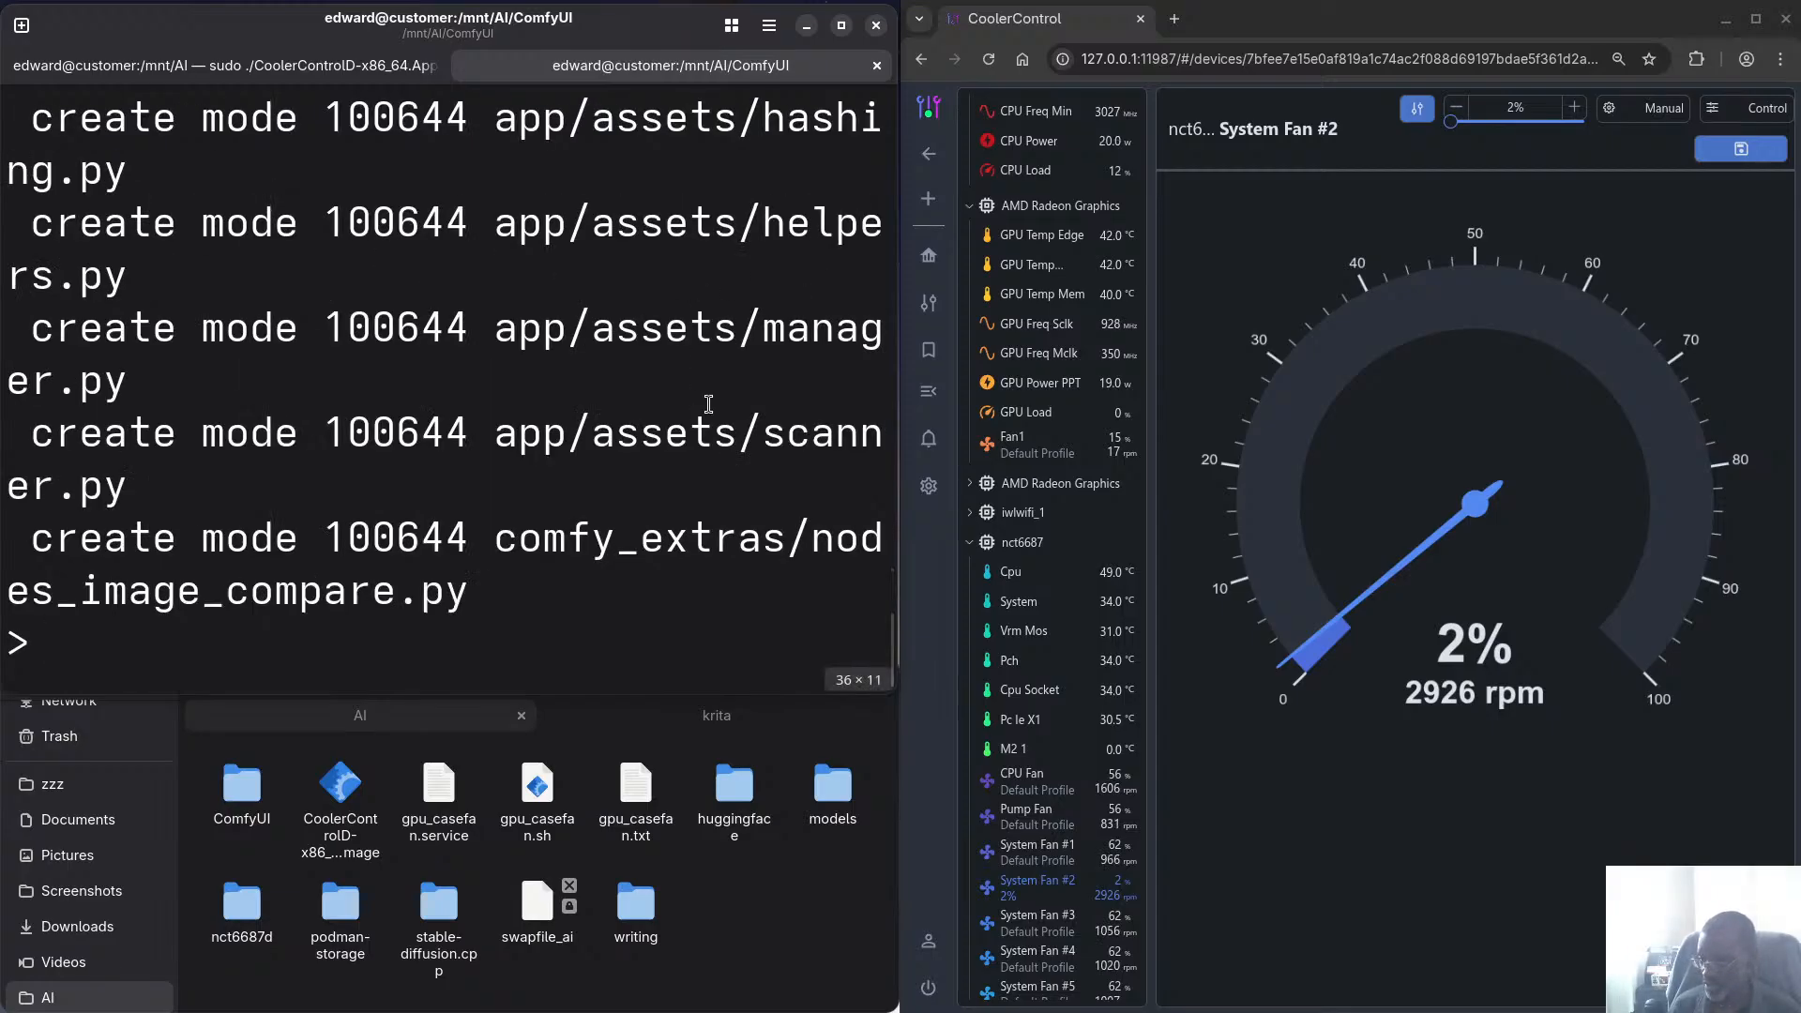
pyautogui.hotkey('ctrl', '-')
pyautogui.scroll(4, 472, 343)
pyautogui.scroll(-4, 473, 342)
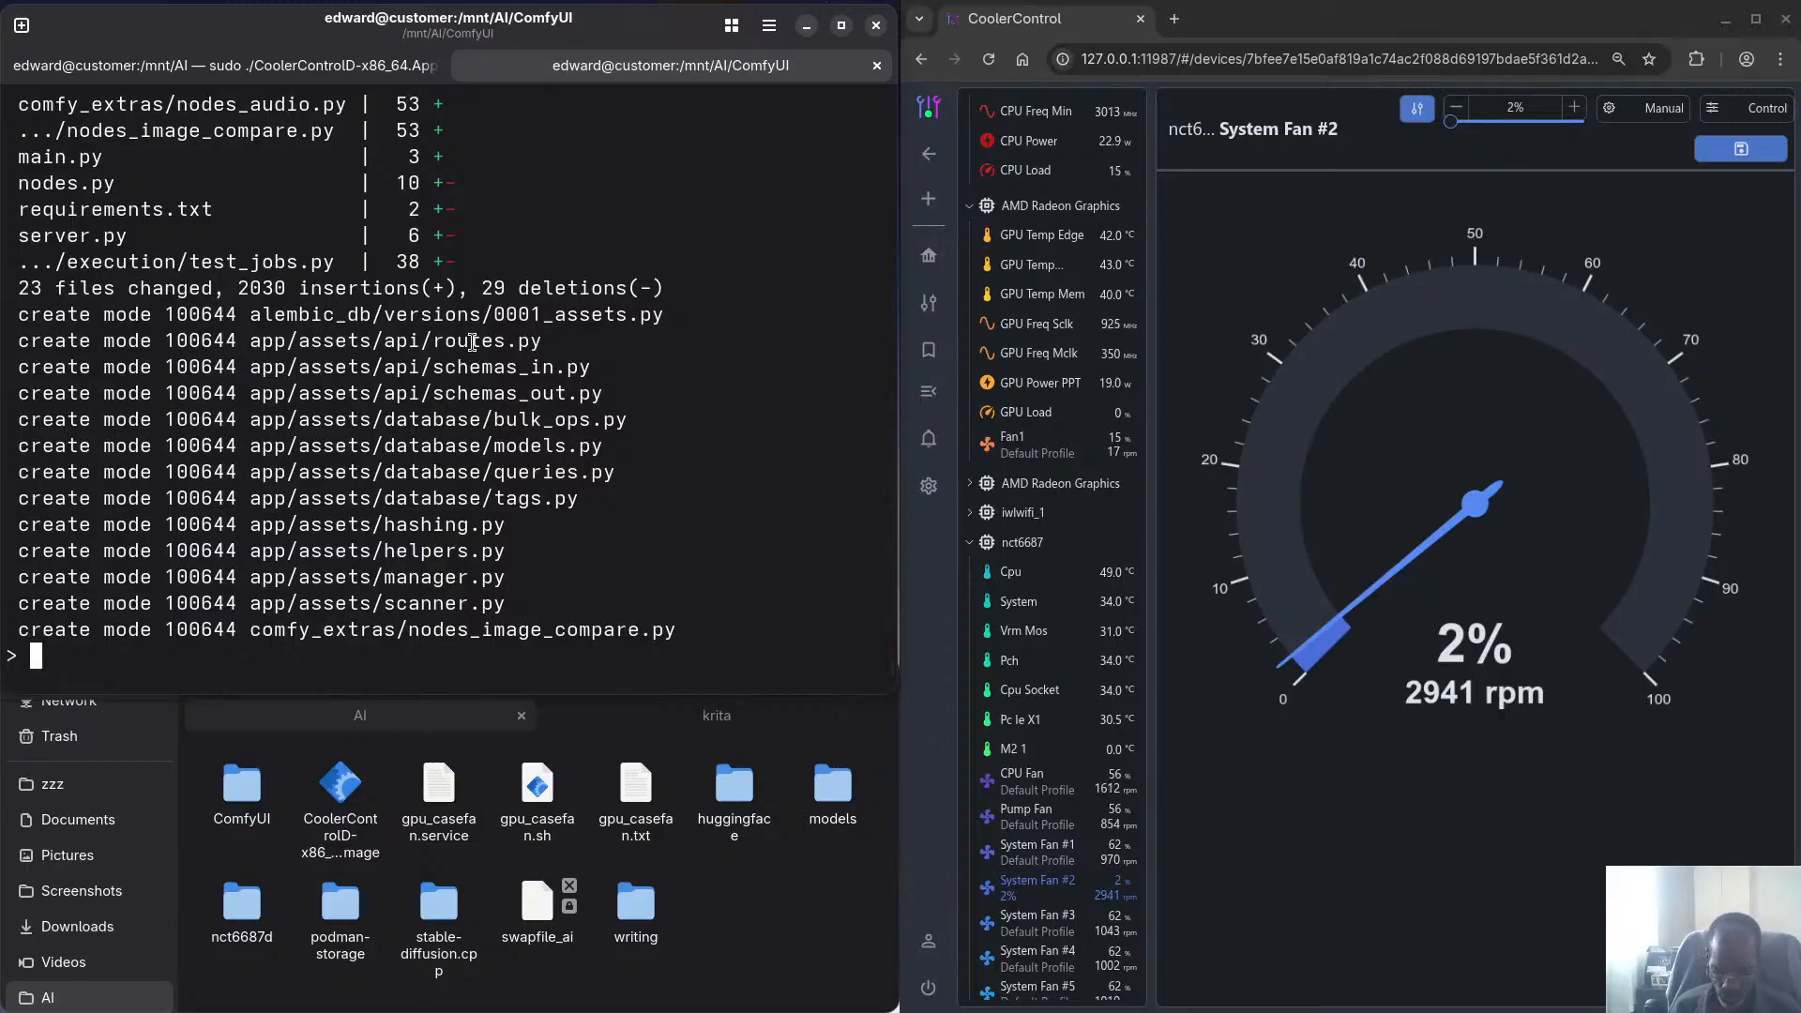
# Activate ComfyUI's Python virtual environment with source .venv/bin/activate
pyautogui.write('source ')
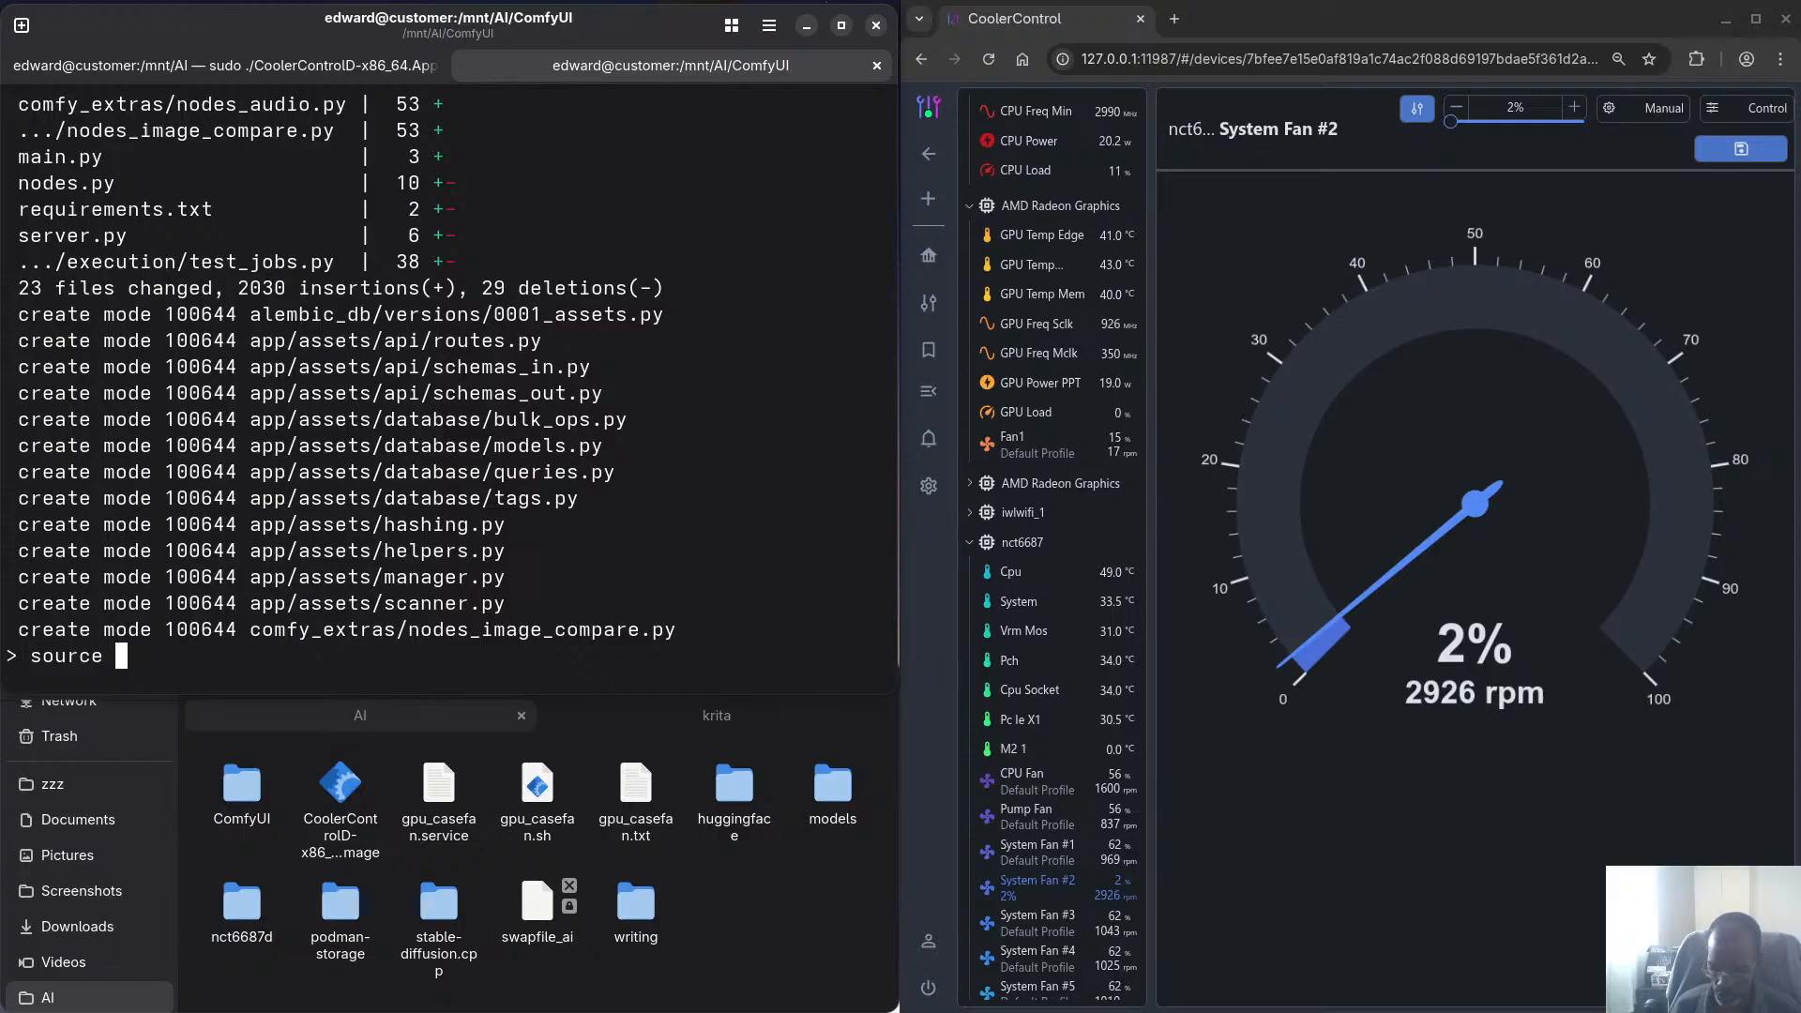
pyautogui.write('.venv/')
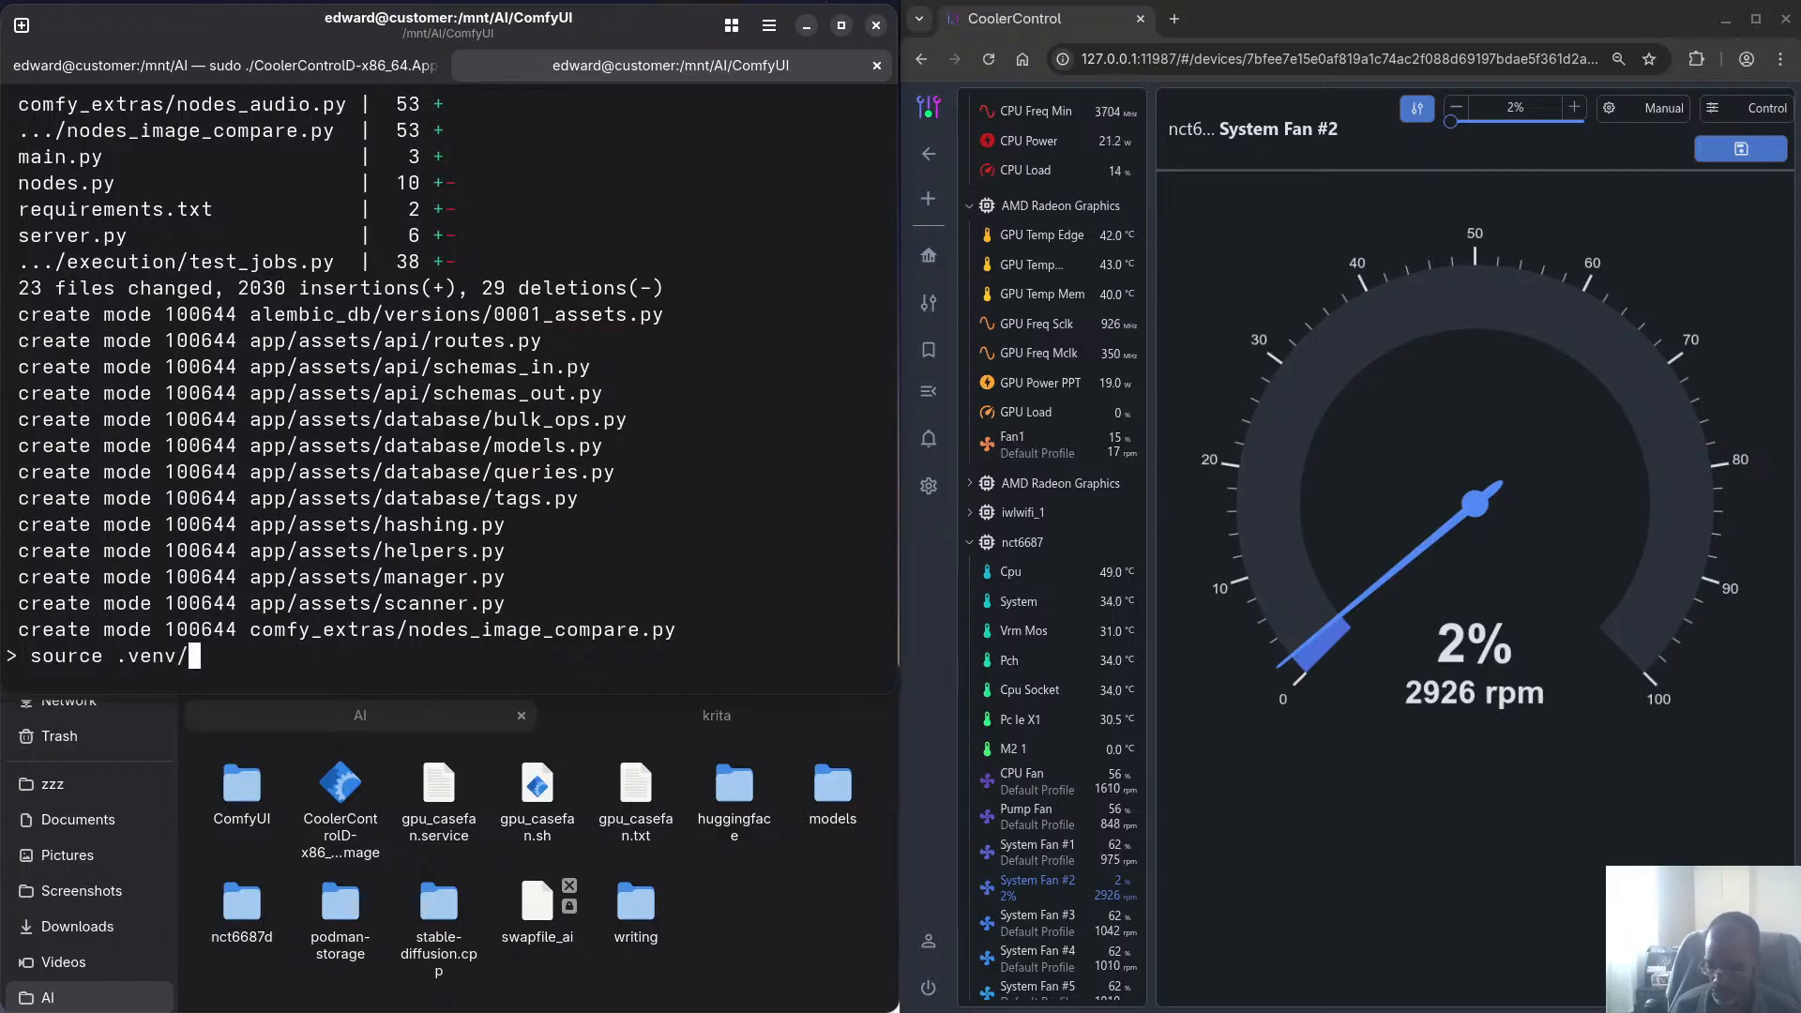
pyautogui.write('bin/a')
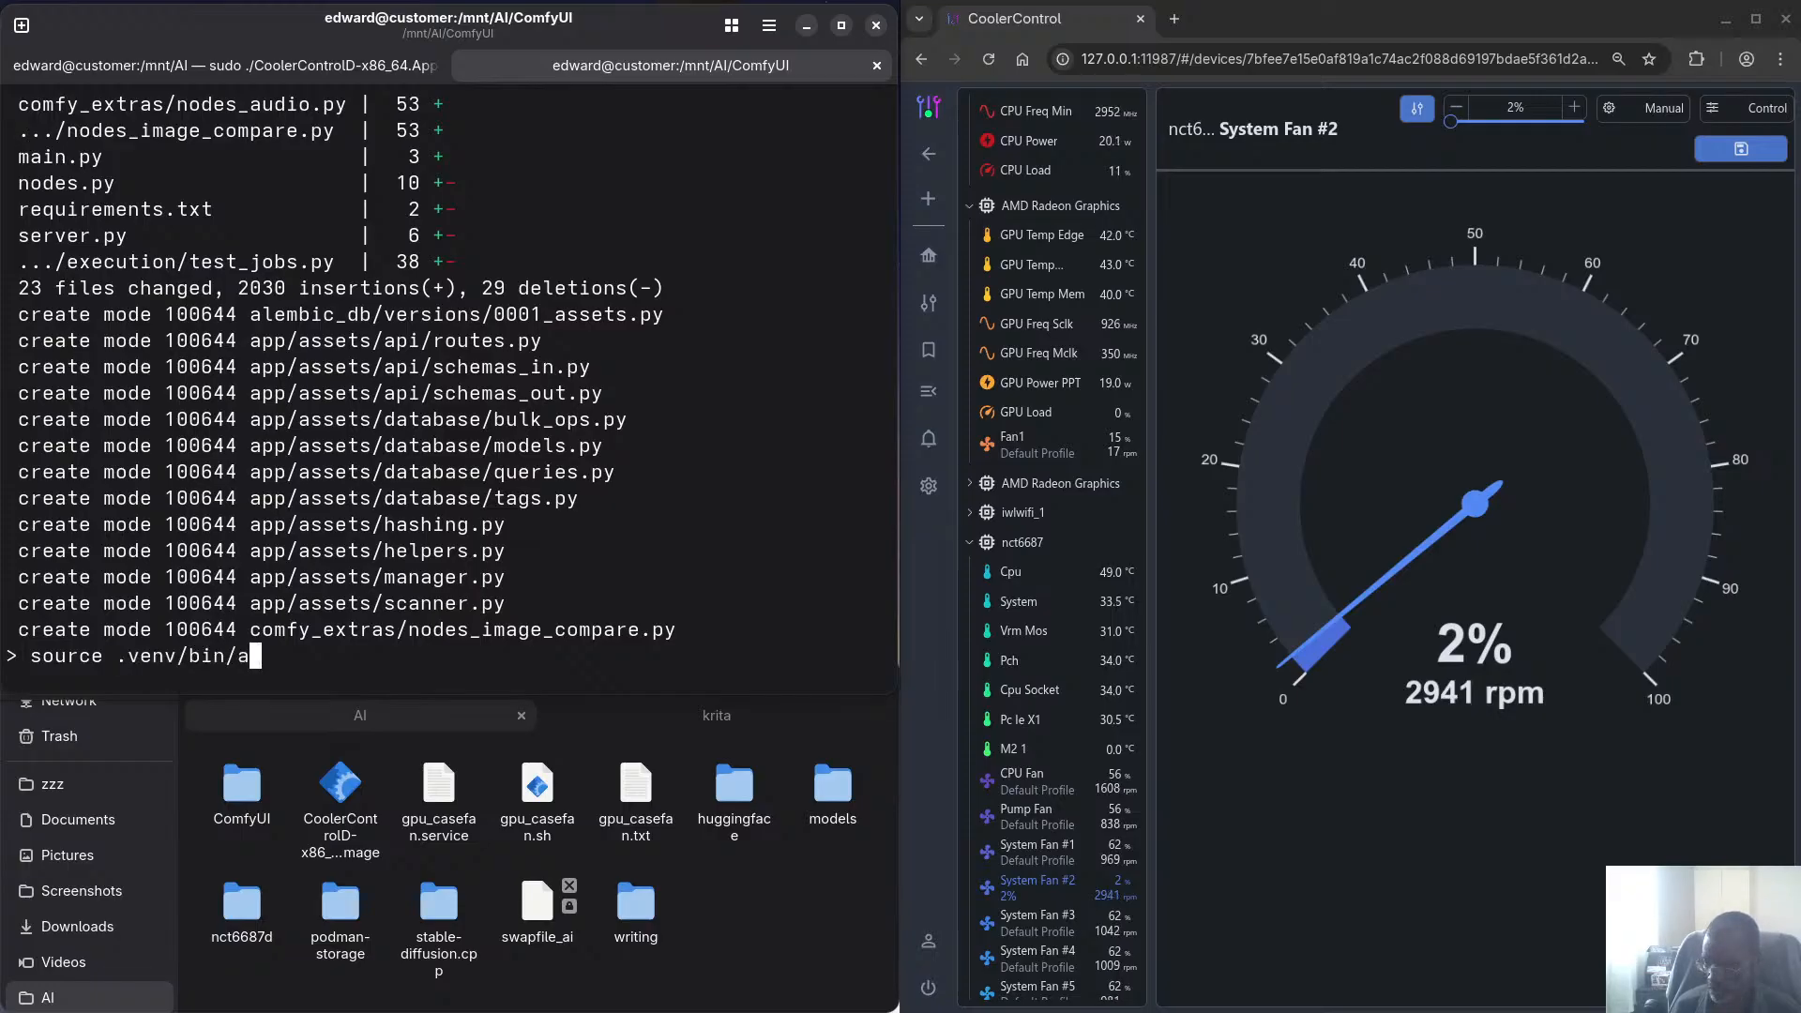
pyautogui.write('ctivate')
pyautogui.press('Return')
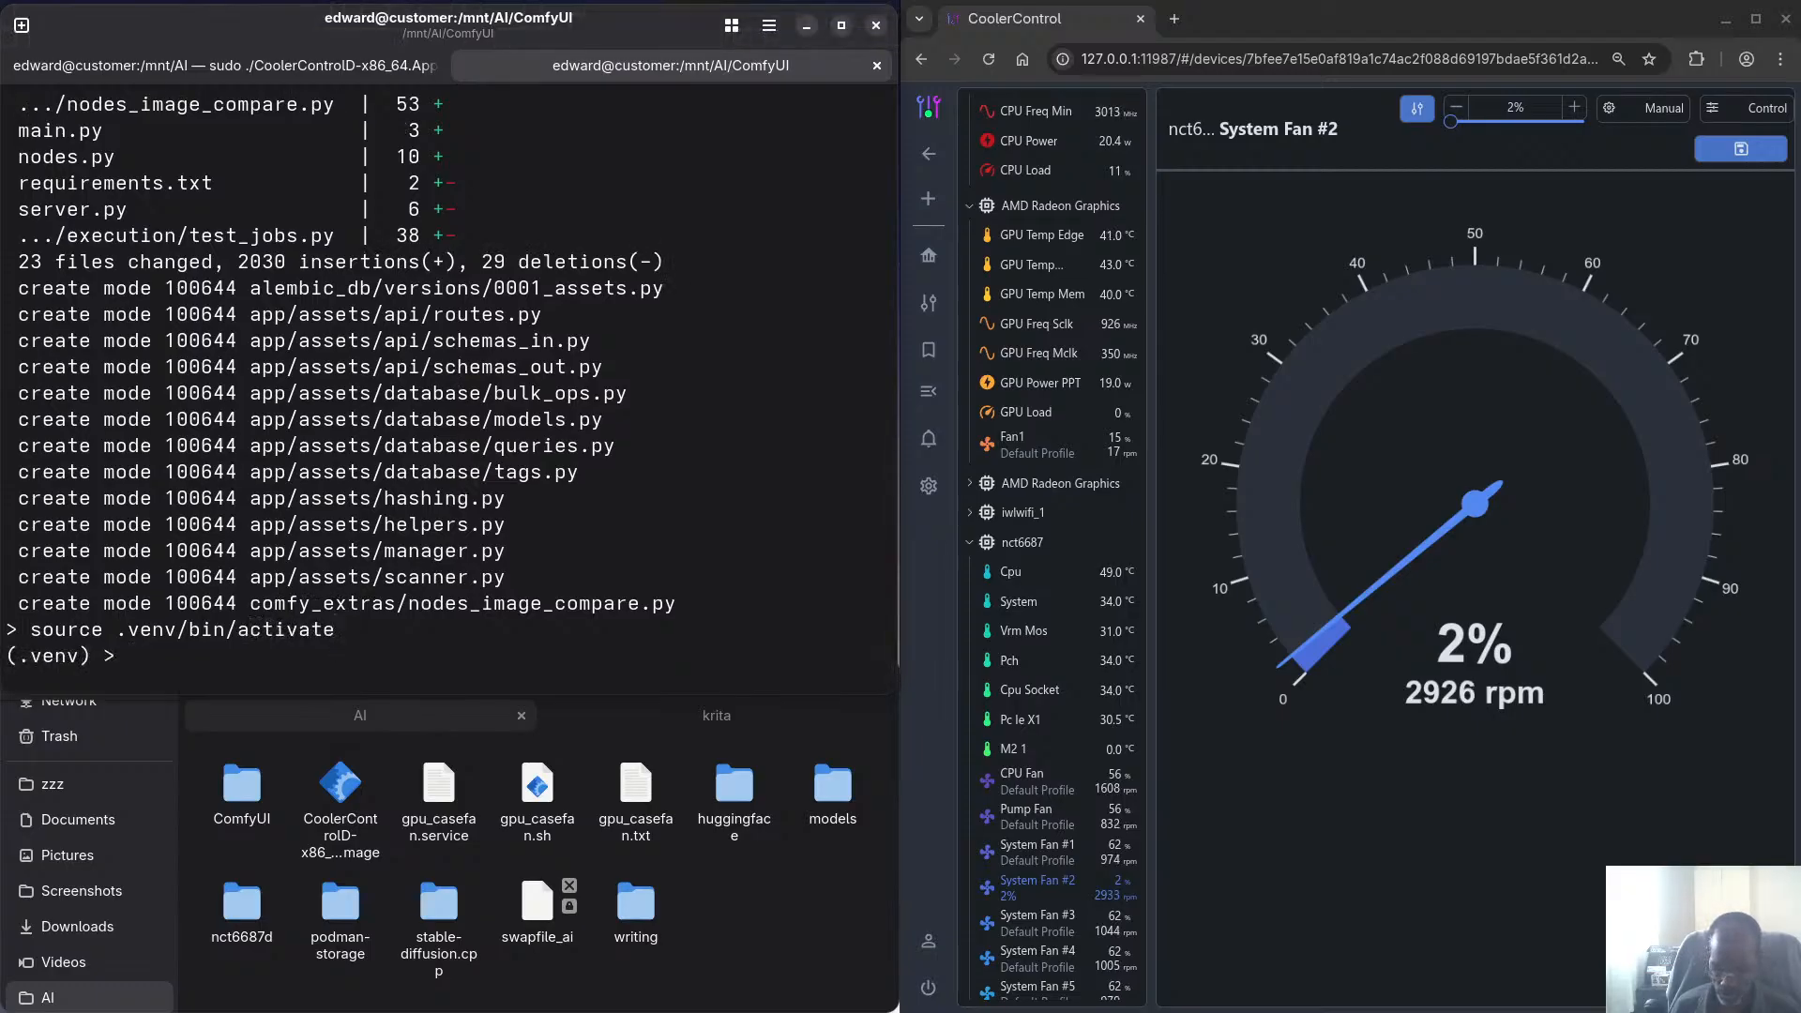
# Install ComfyUI's Python dependencies with pip install -r requirements.txt
pyautogui.write('pip inst')
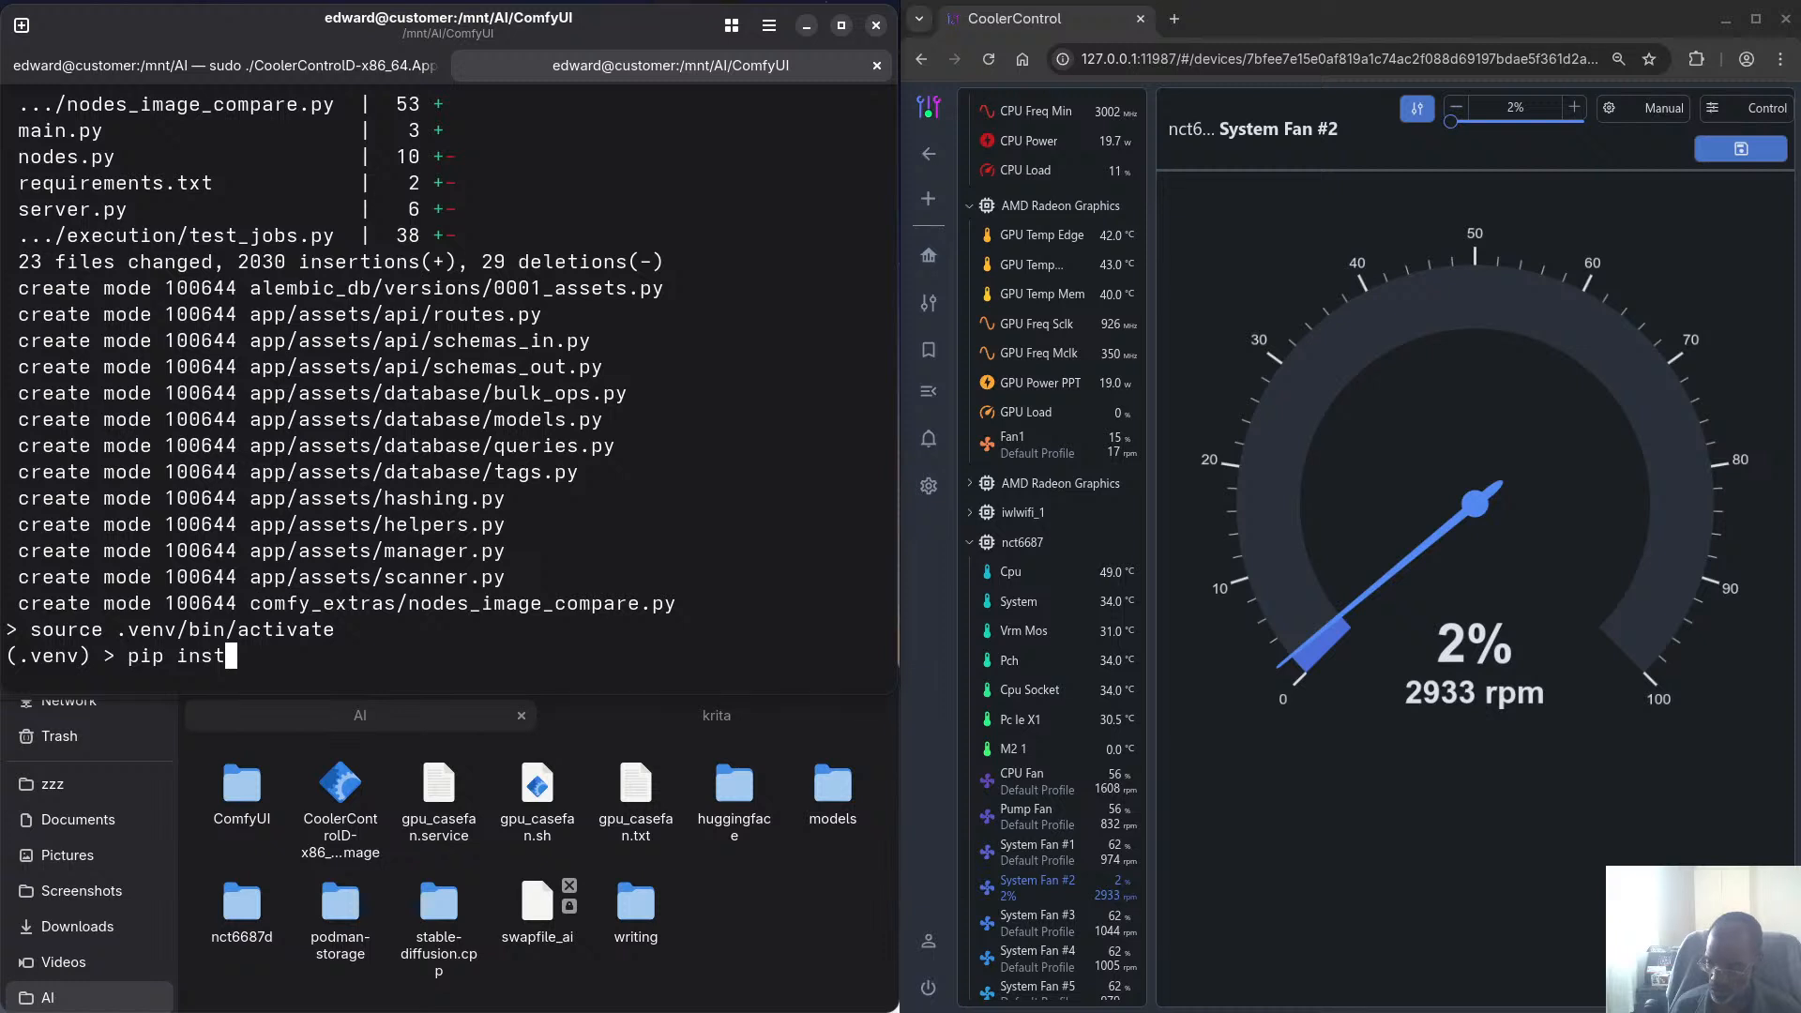
pyautogui.write('all -r re')
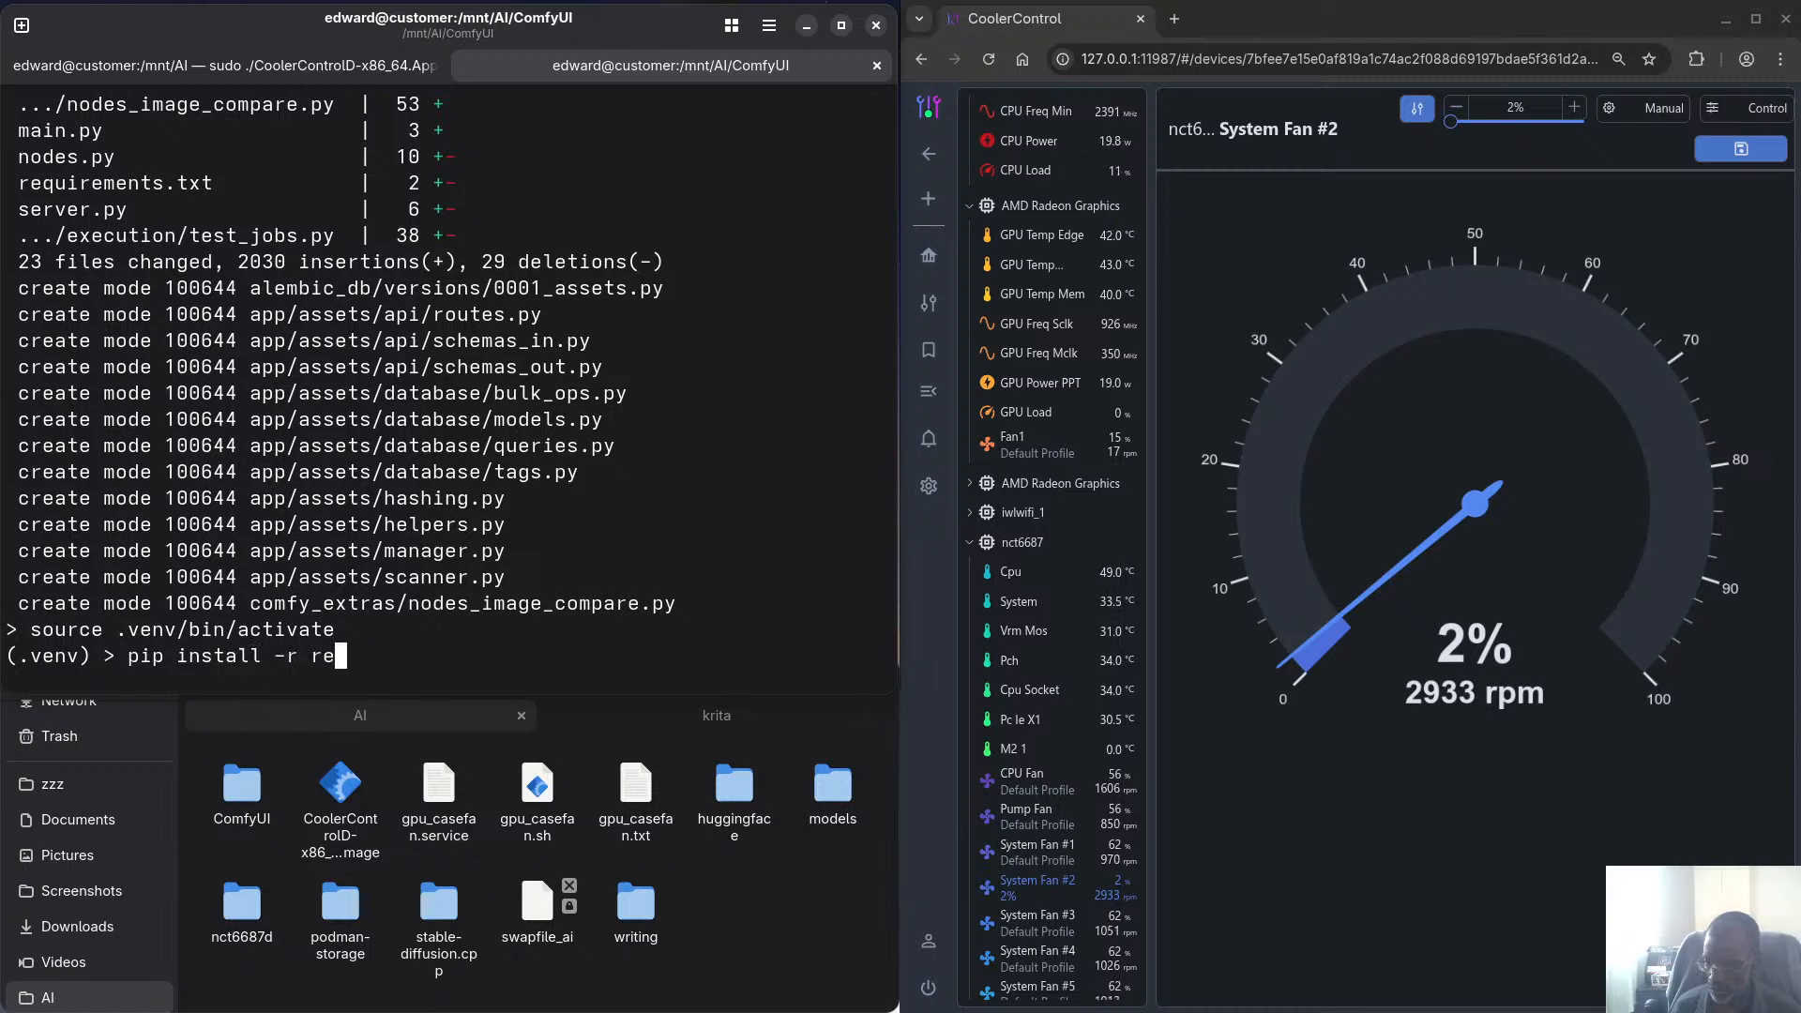
pyautogui.write('quirements.txt')
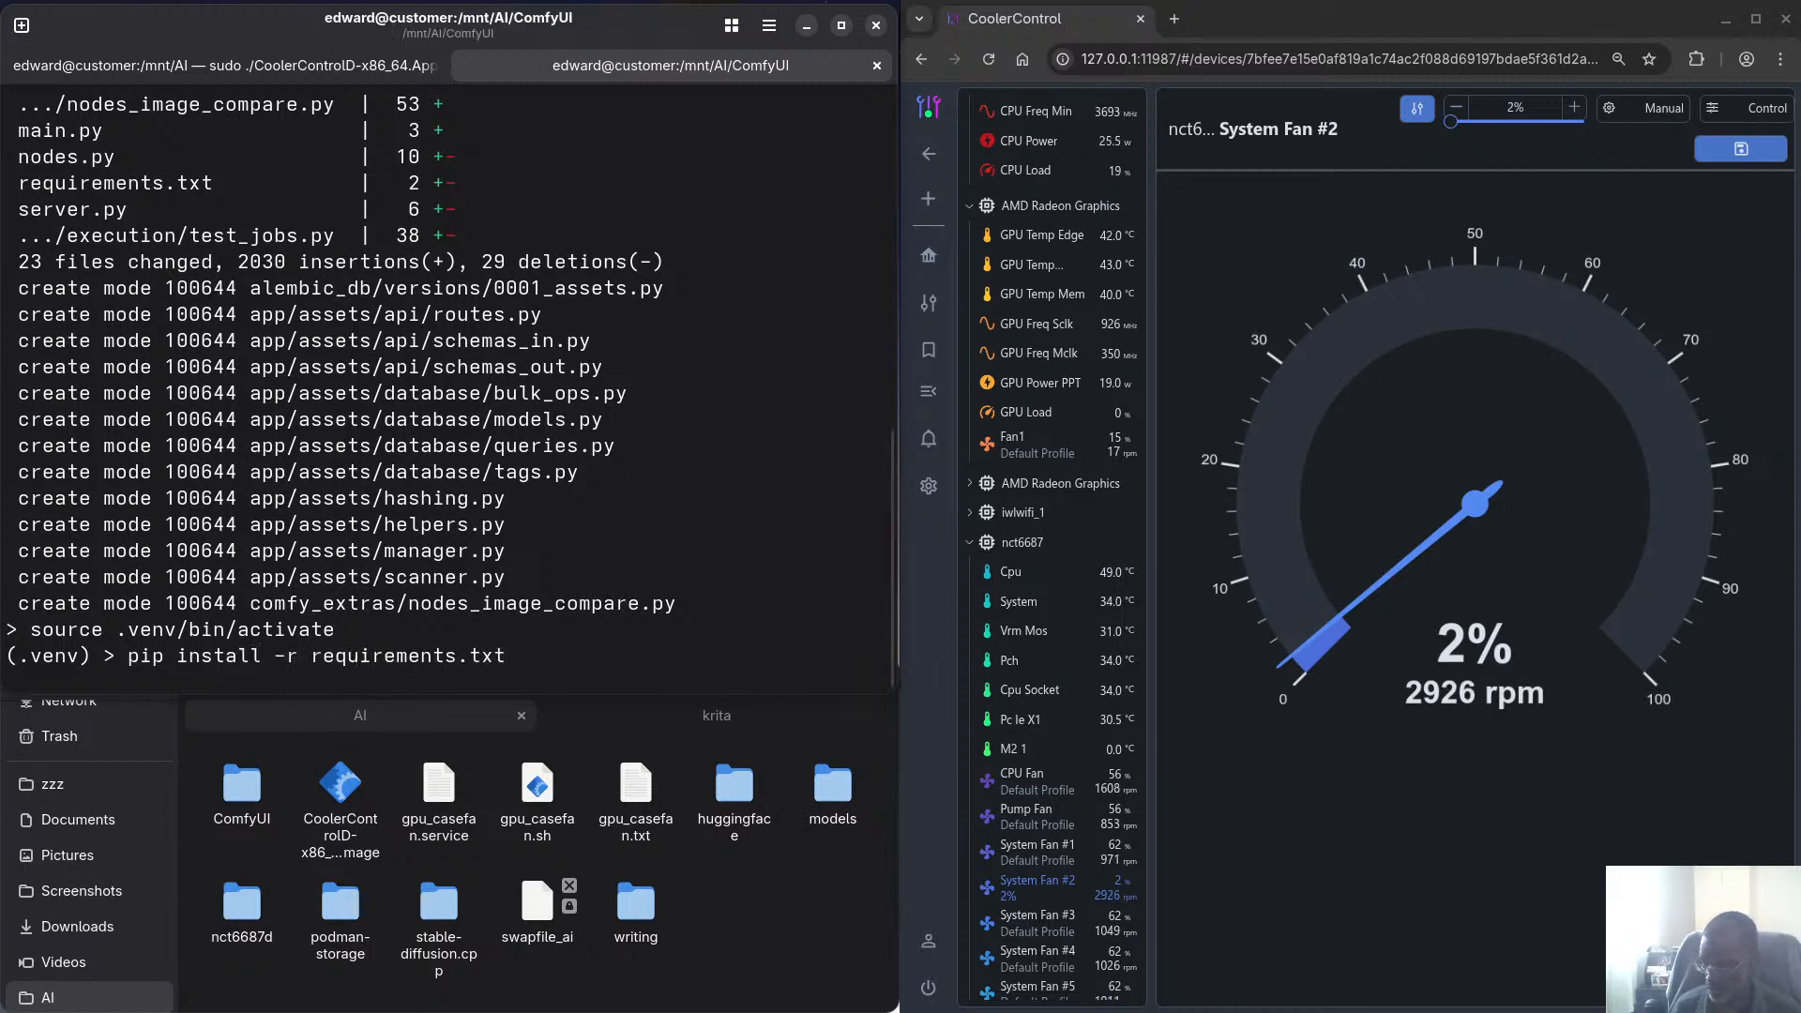
pyautogui.press('Return')
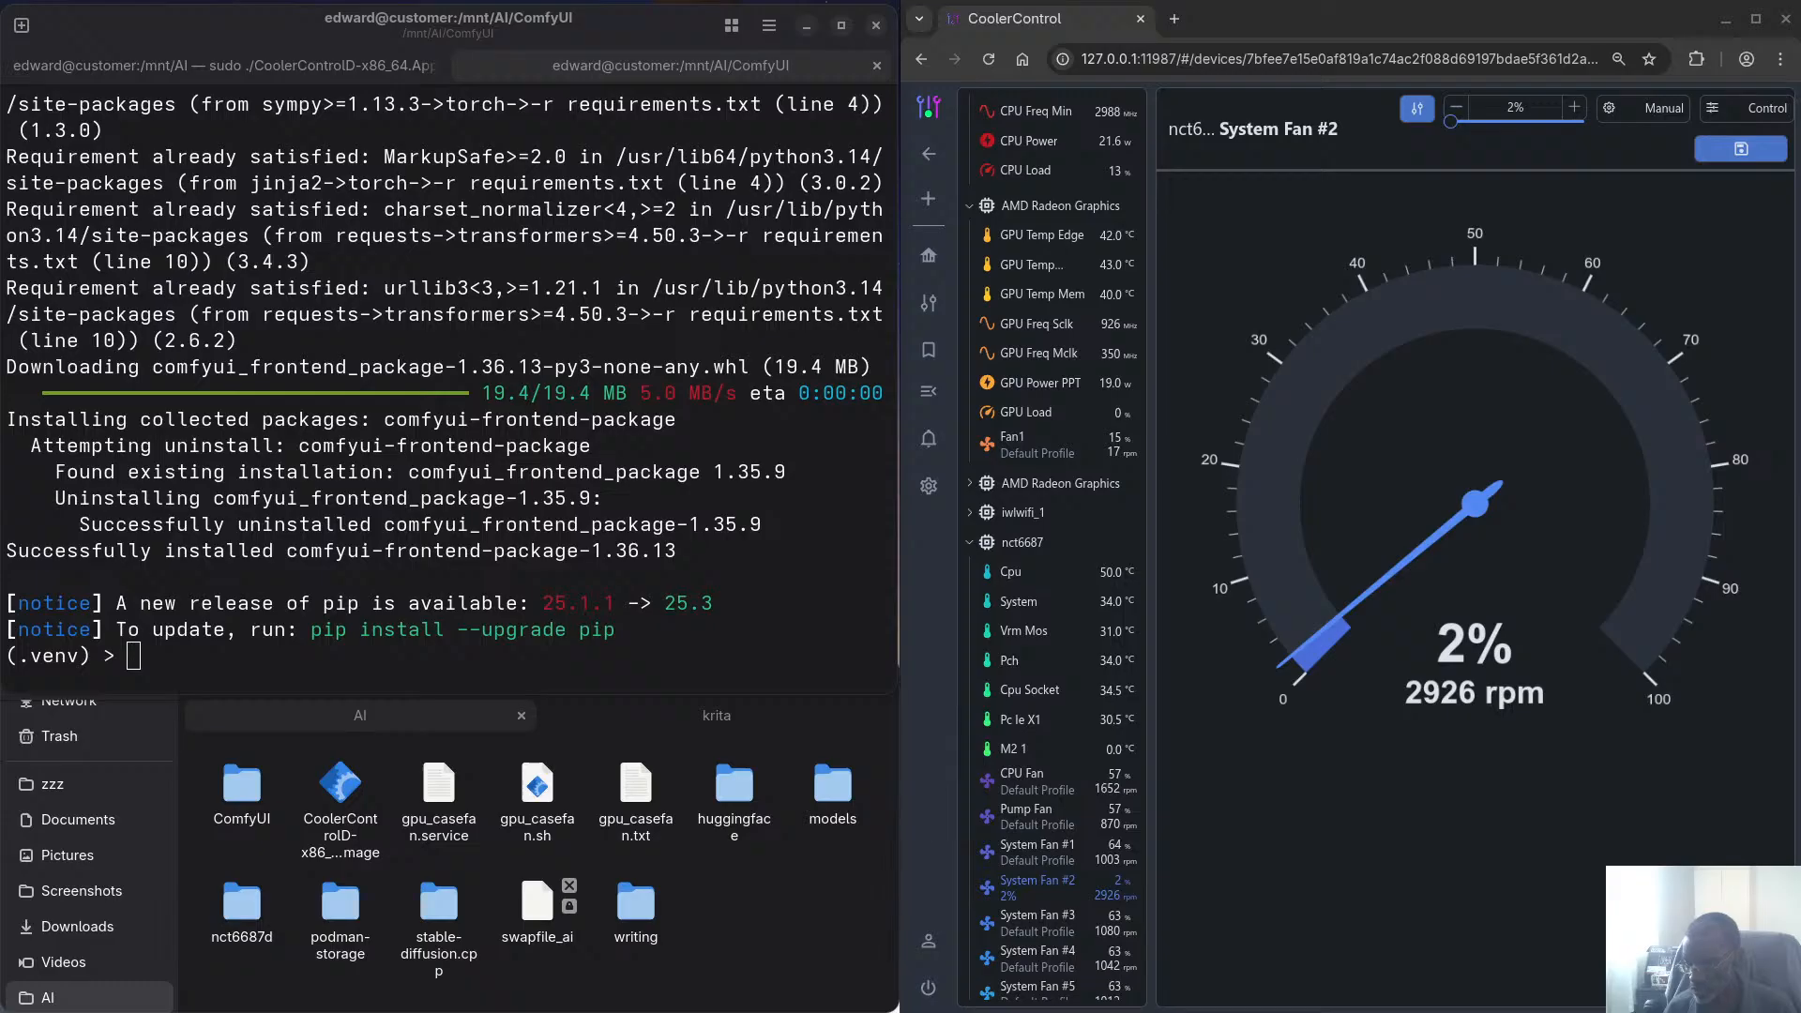
# Start ComfyUI with the copied command python main.py --use-quad-cross-attention --force-fp32
pyautogui.rightClick(489, 373)
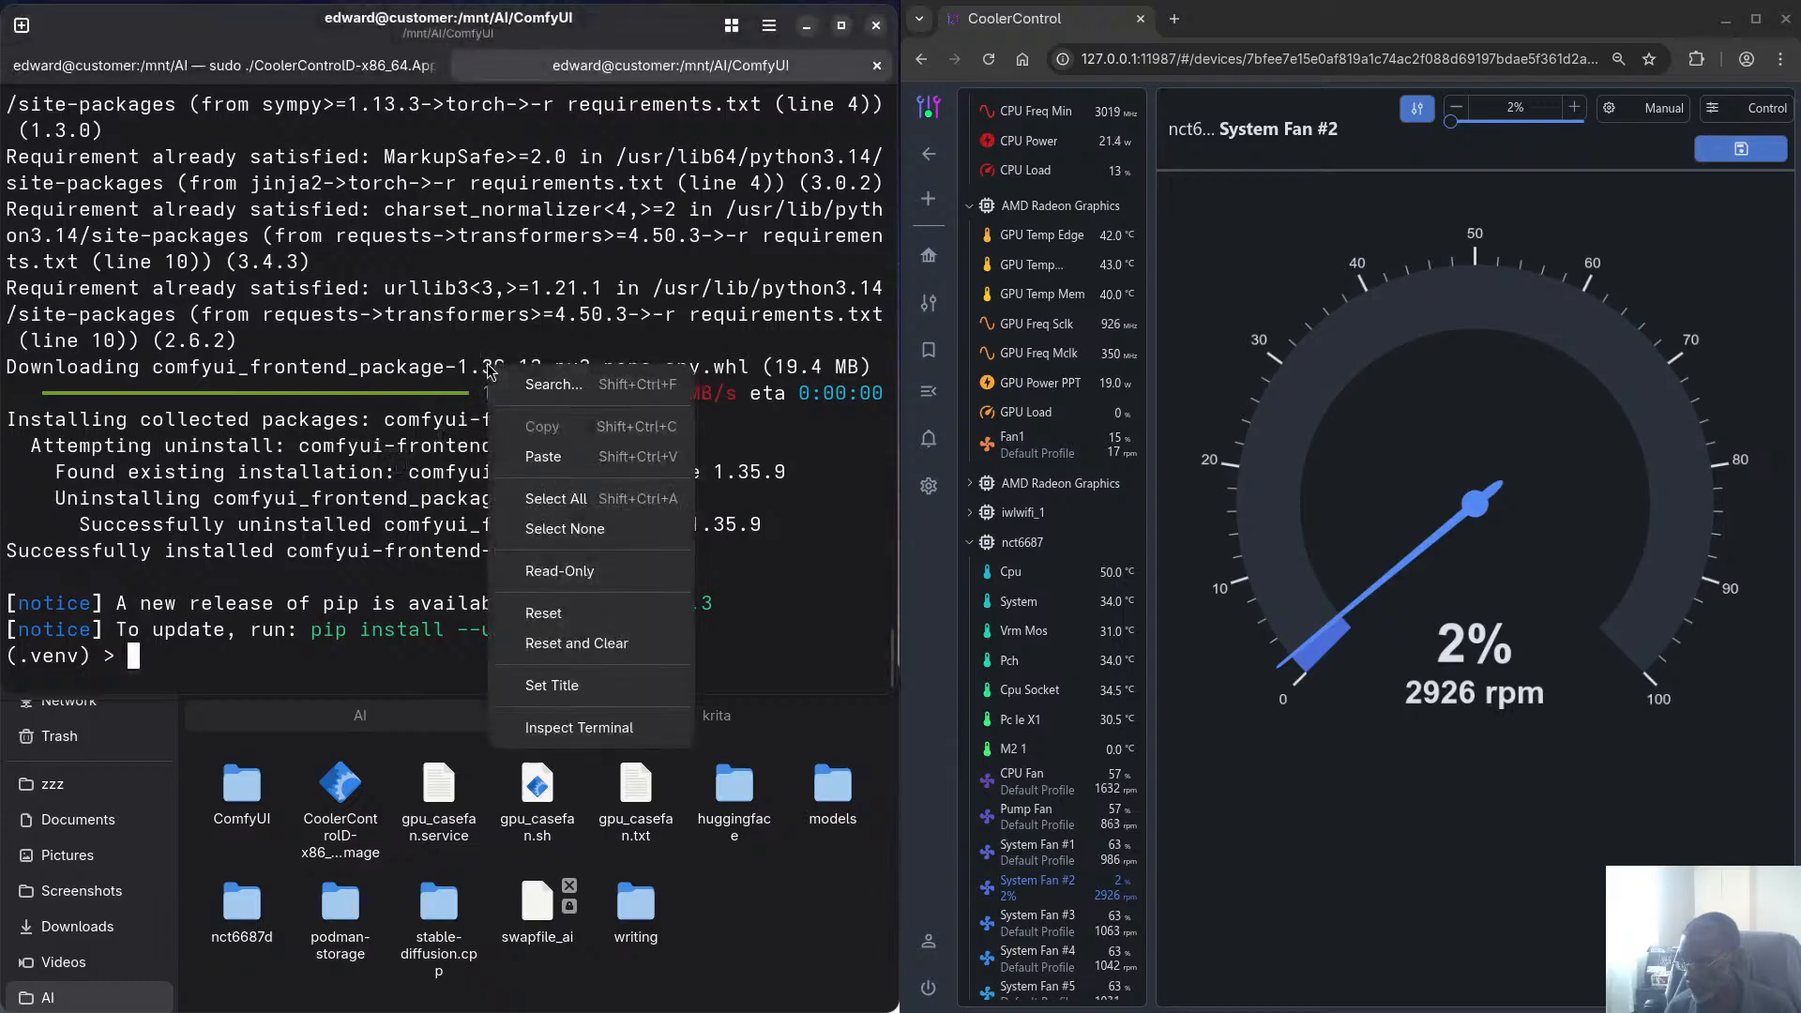
pyautogui.click(543, 456)
pyautogui.press('Return')
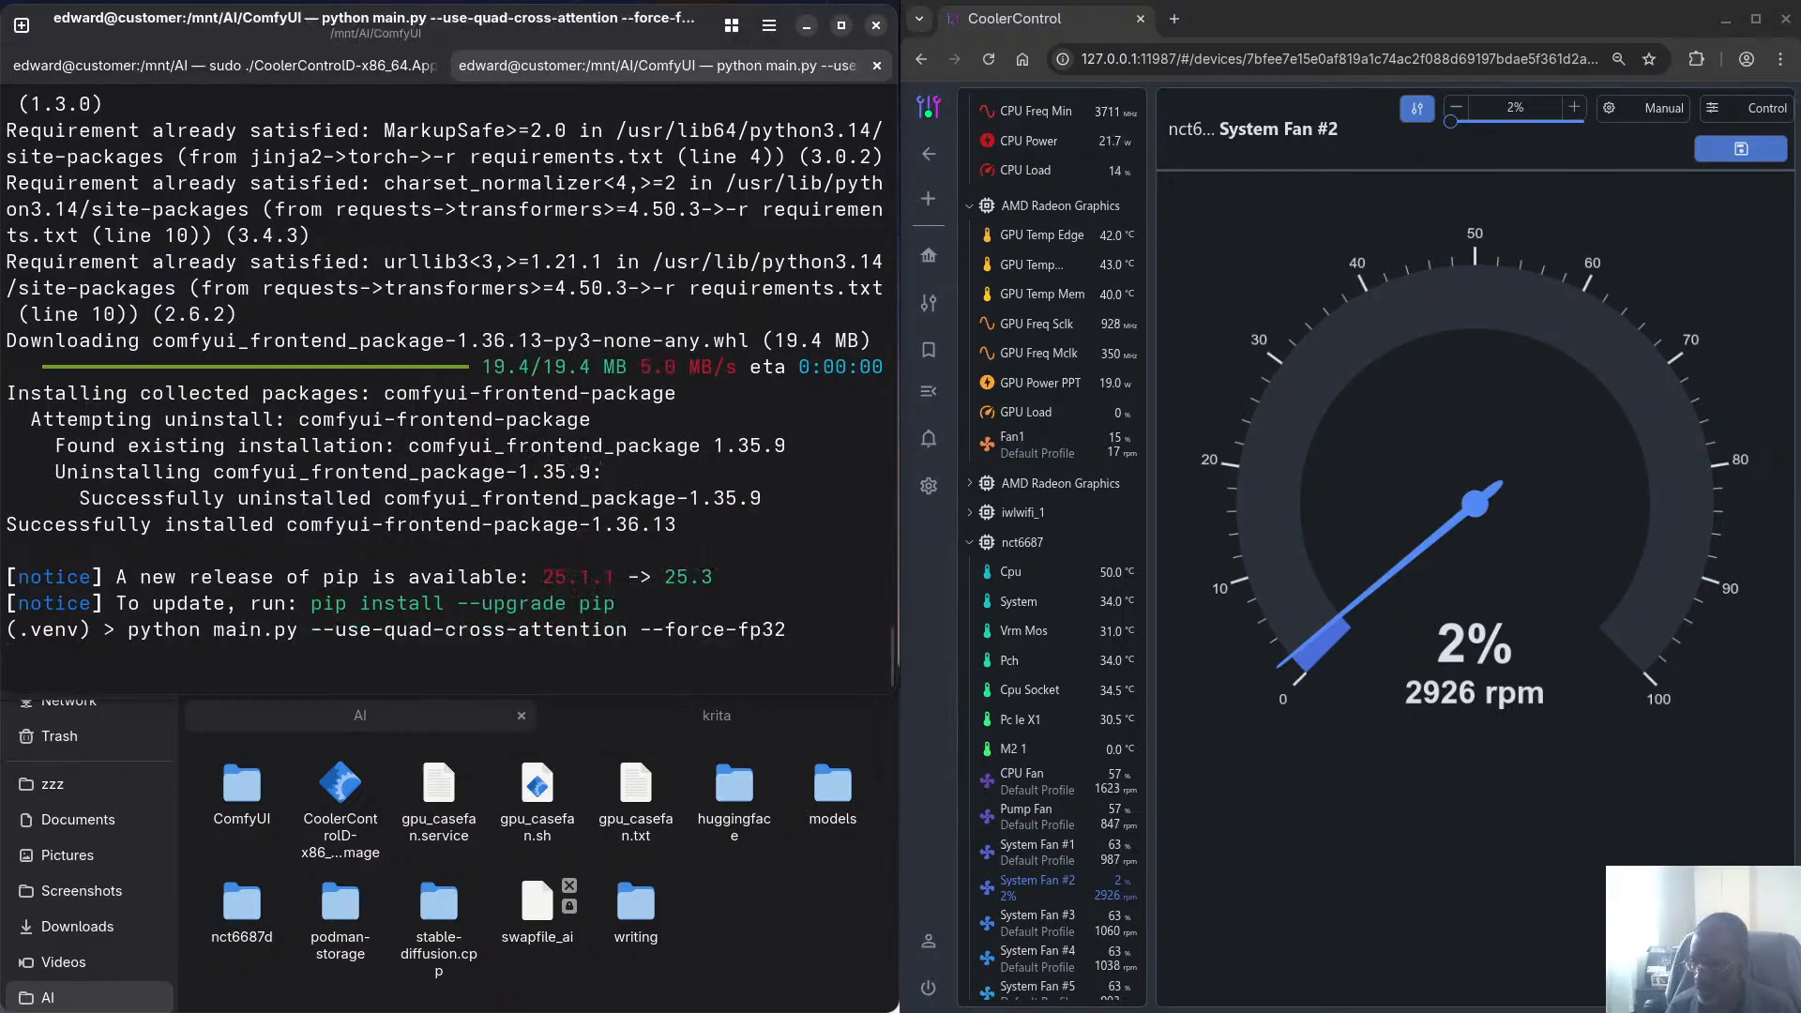
pyautogui.scroll(1, 389, 574)
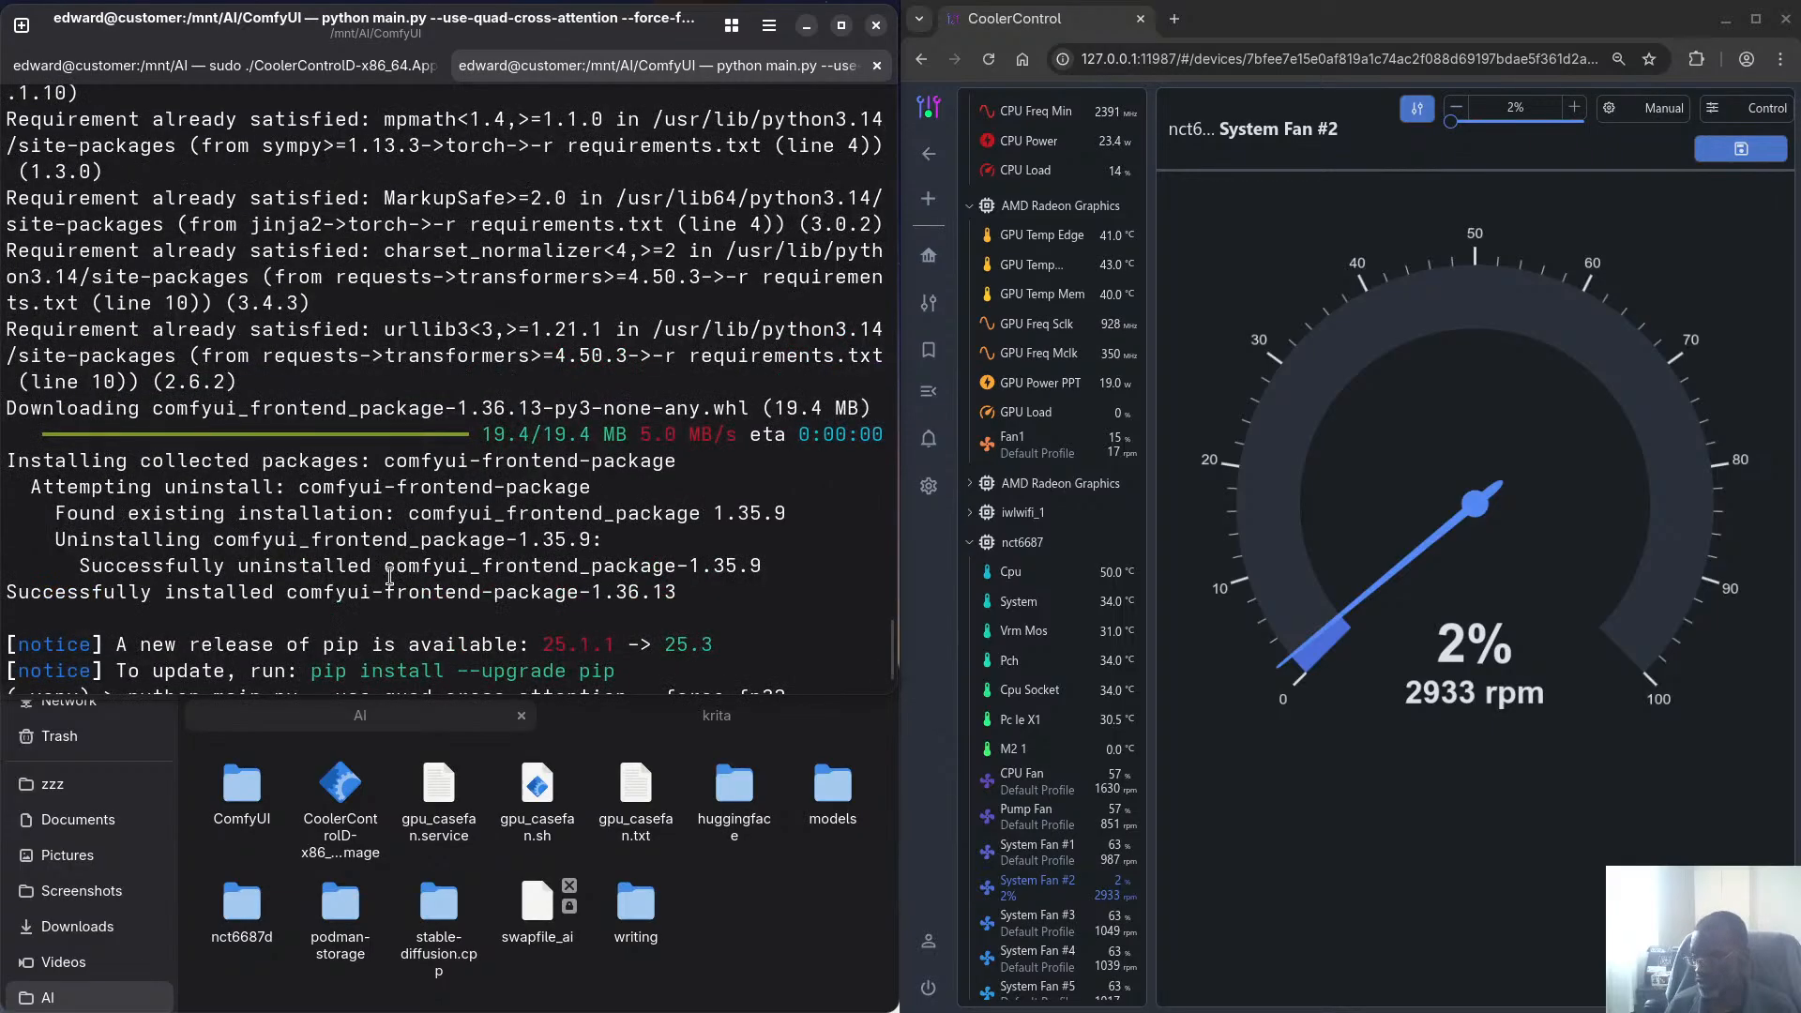
pyautogui.scroll(-1, 389, 574)
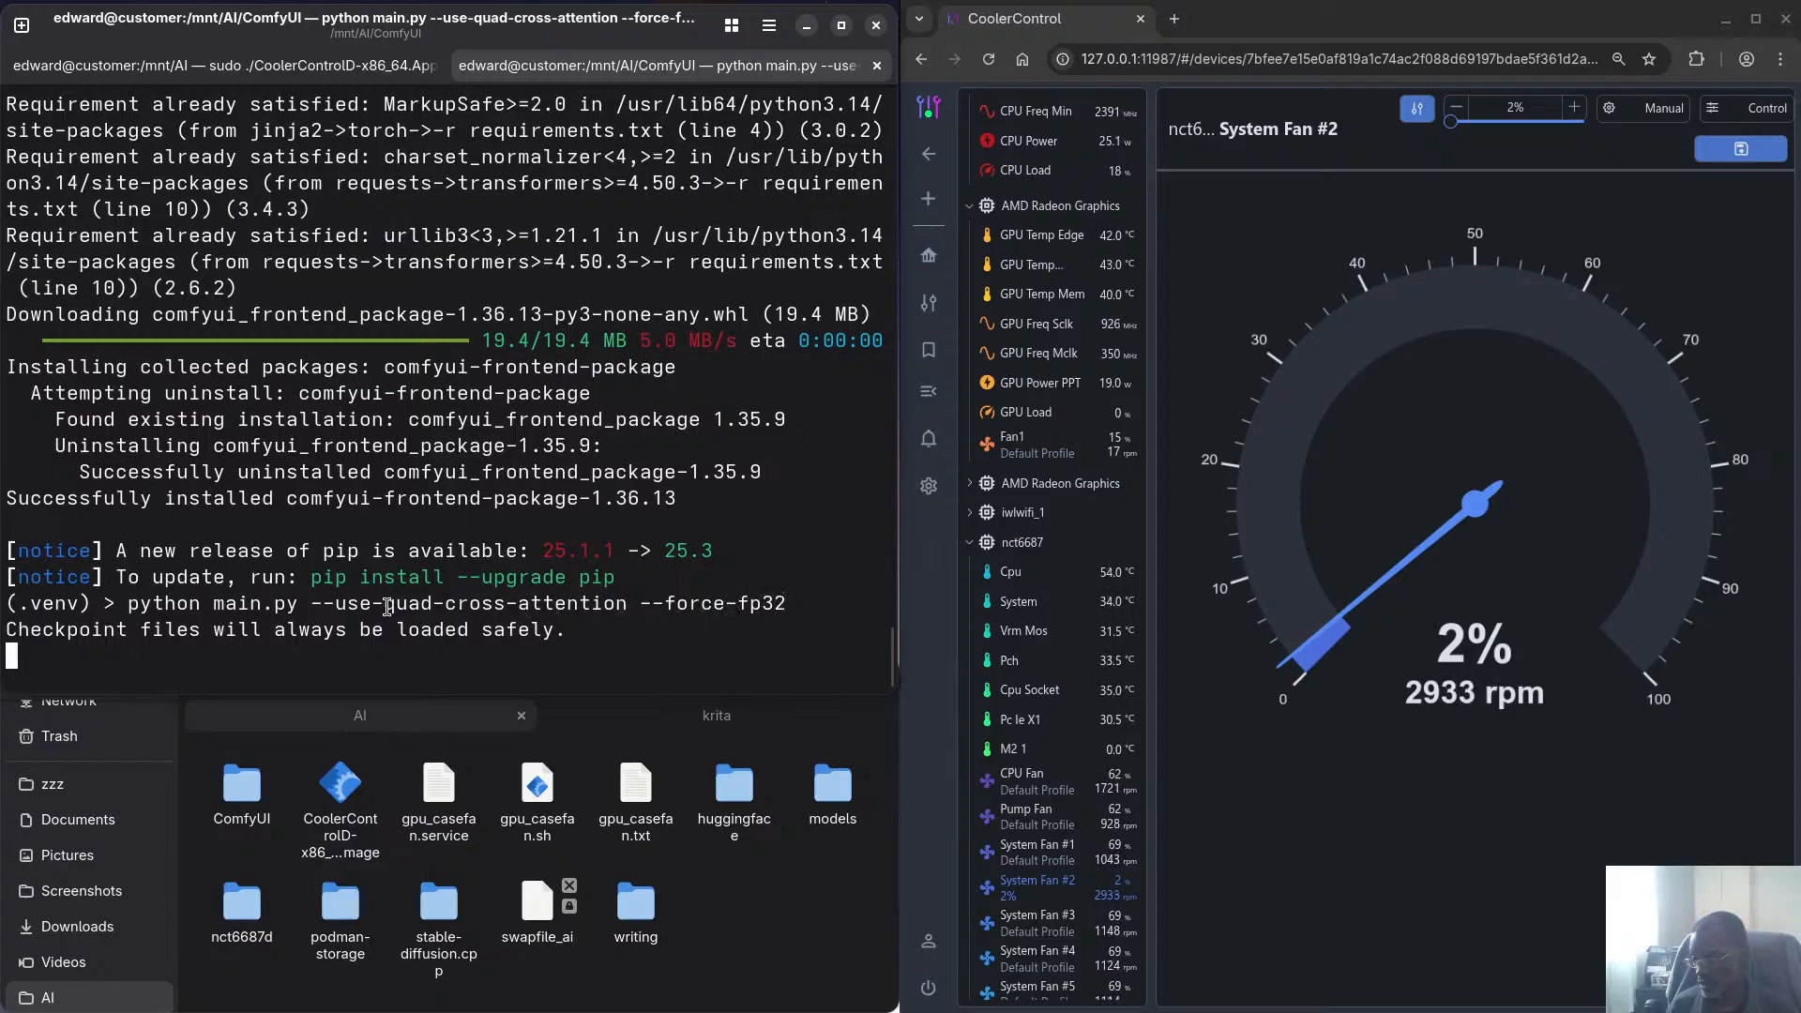
# Open the custom_nodes folder inside ComfyUI in the file manager to show the installed custom nodes
pyautogui.doubleClick(246, 767)
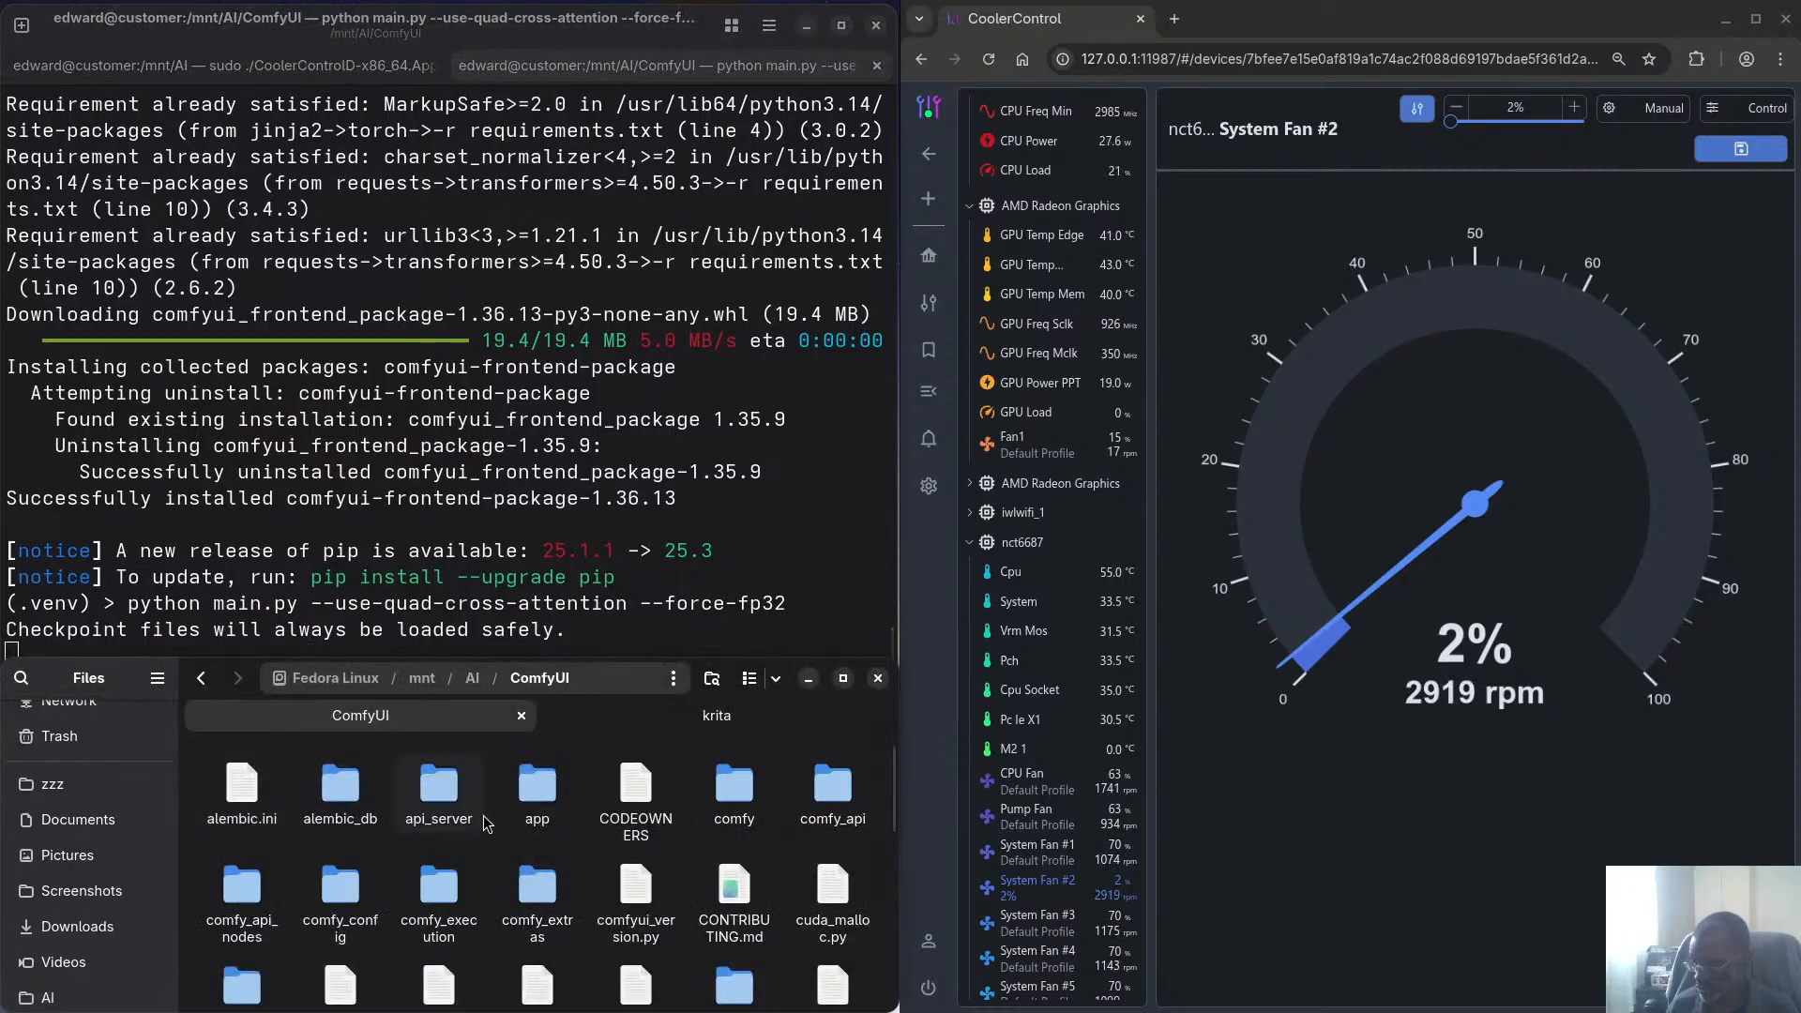
pyautogui.scroll(-2, 484, 822)
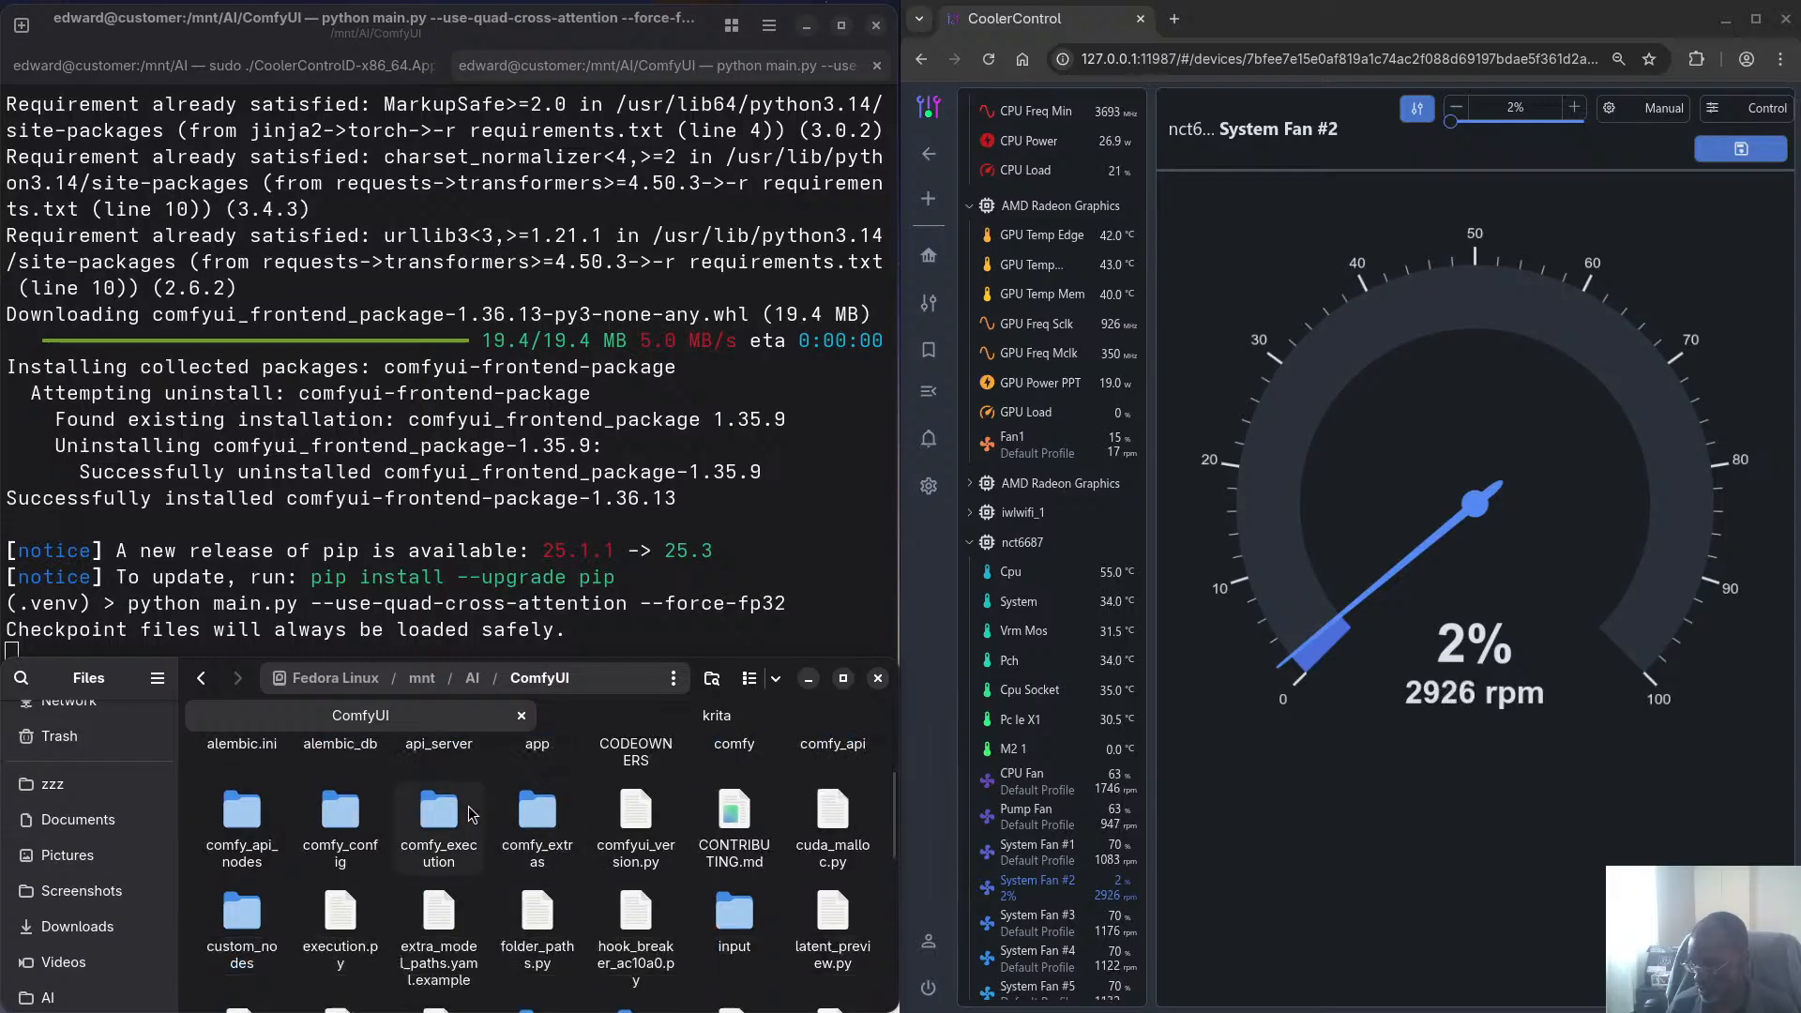
pyautogui.doubleClick(242, 911)
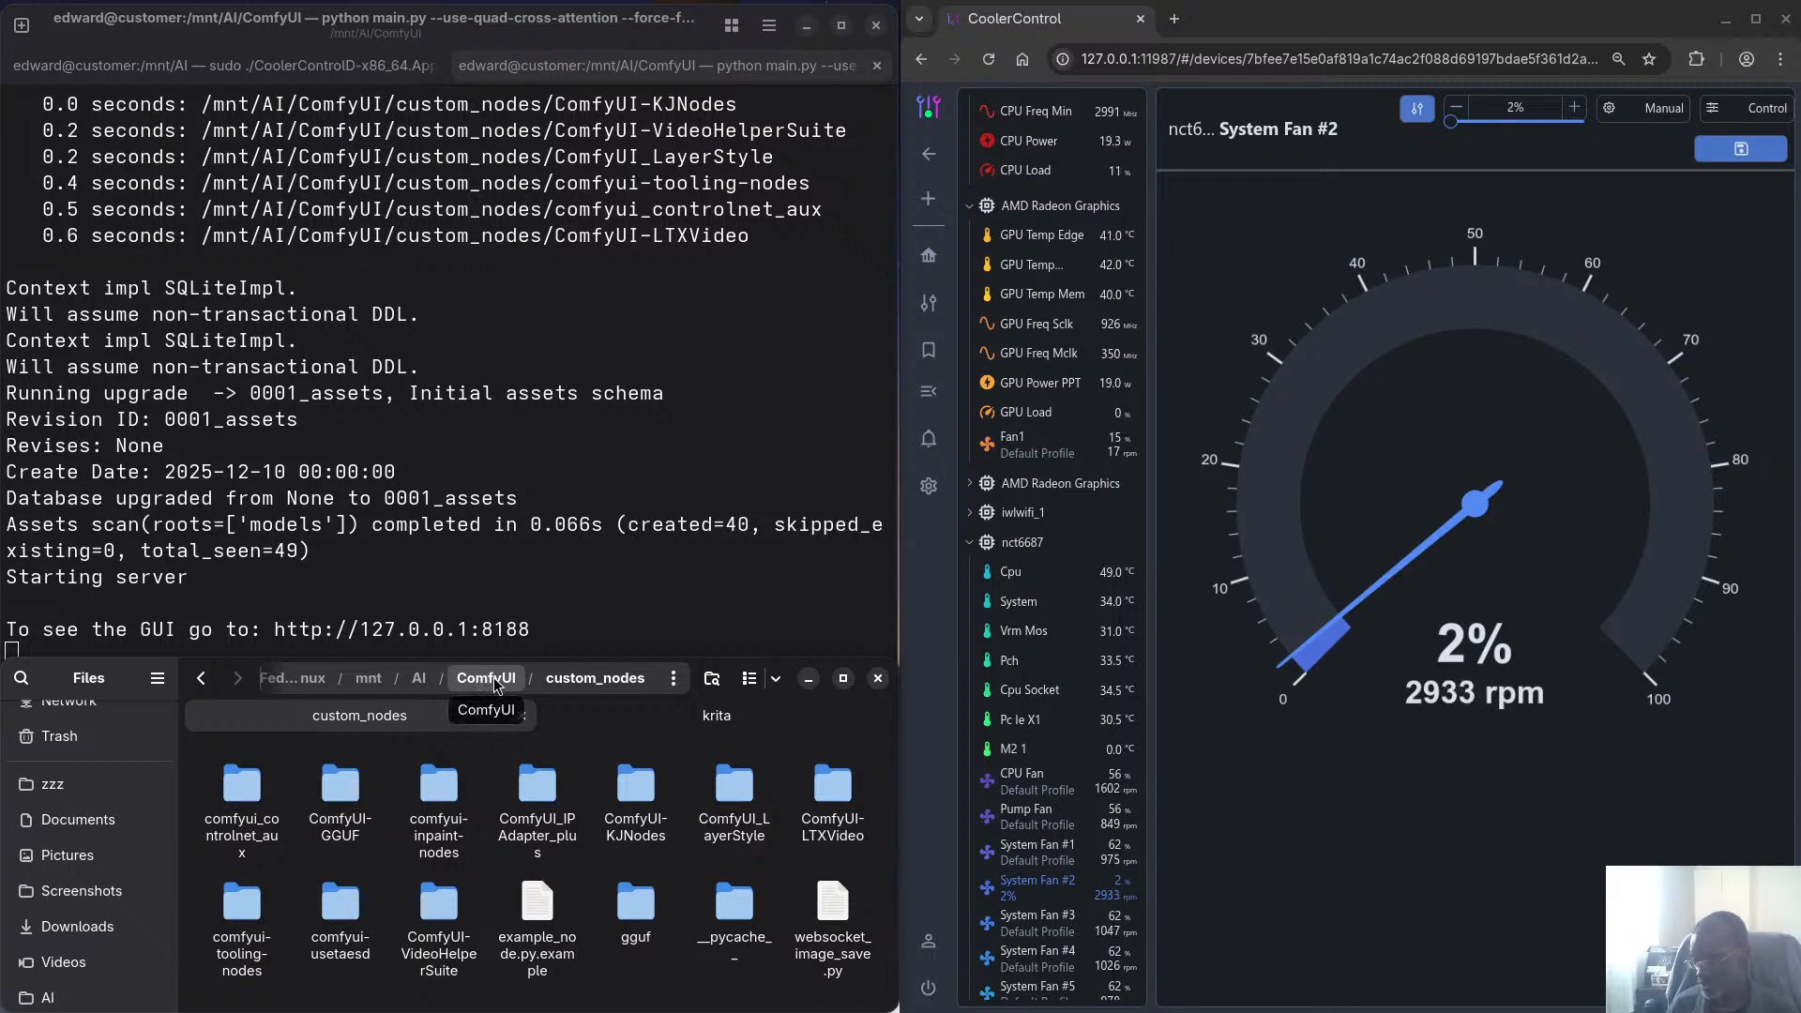
# Return to the ComfyUI folder, open its output folder and look through the generated z-image PNG files
pyautogui.click(489, 683)
pyautogui.scroll(1, 464, 877)
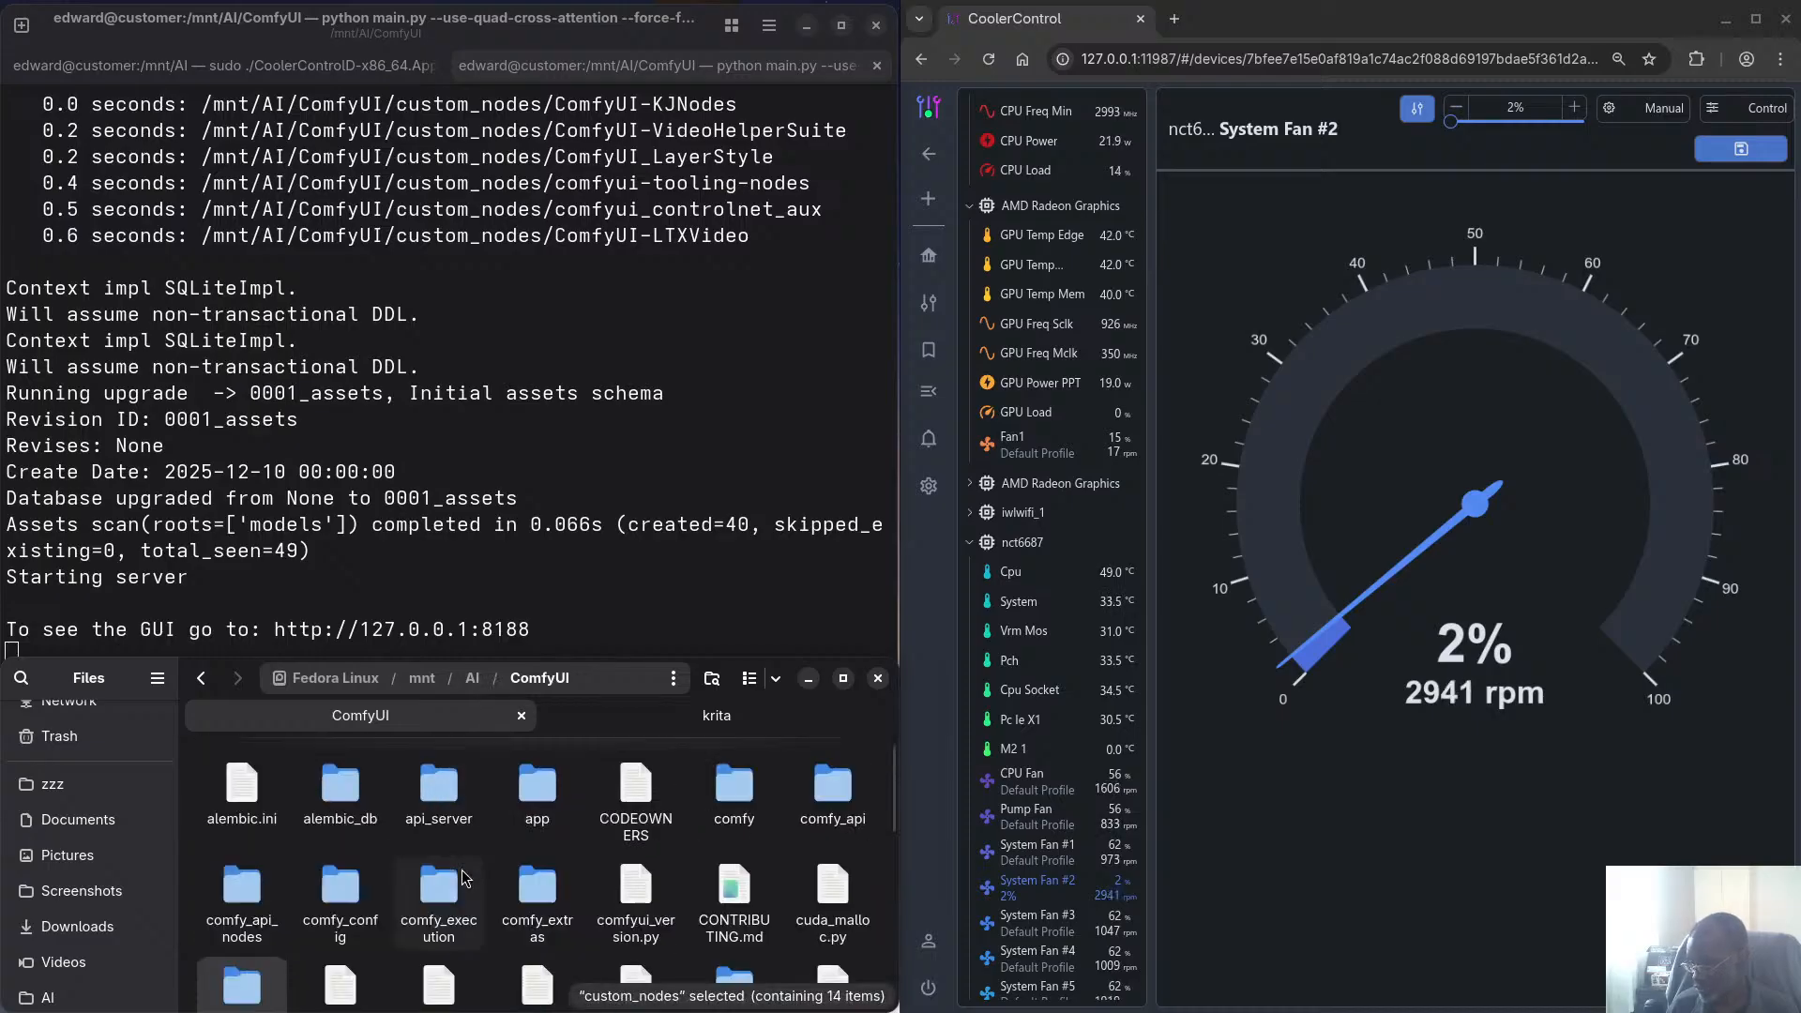
pyautogui.scroll(-2, 498, 853)
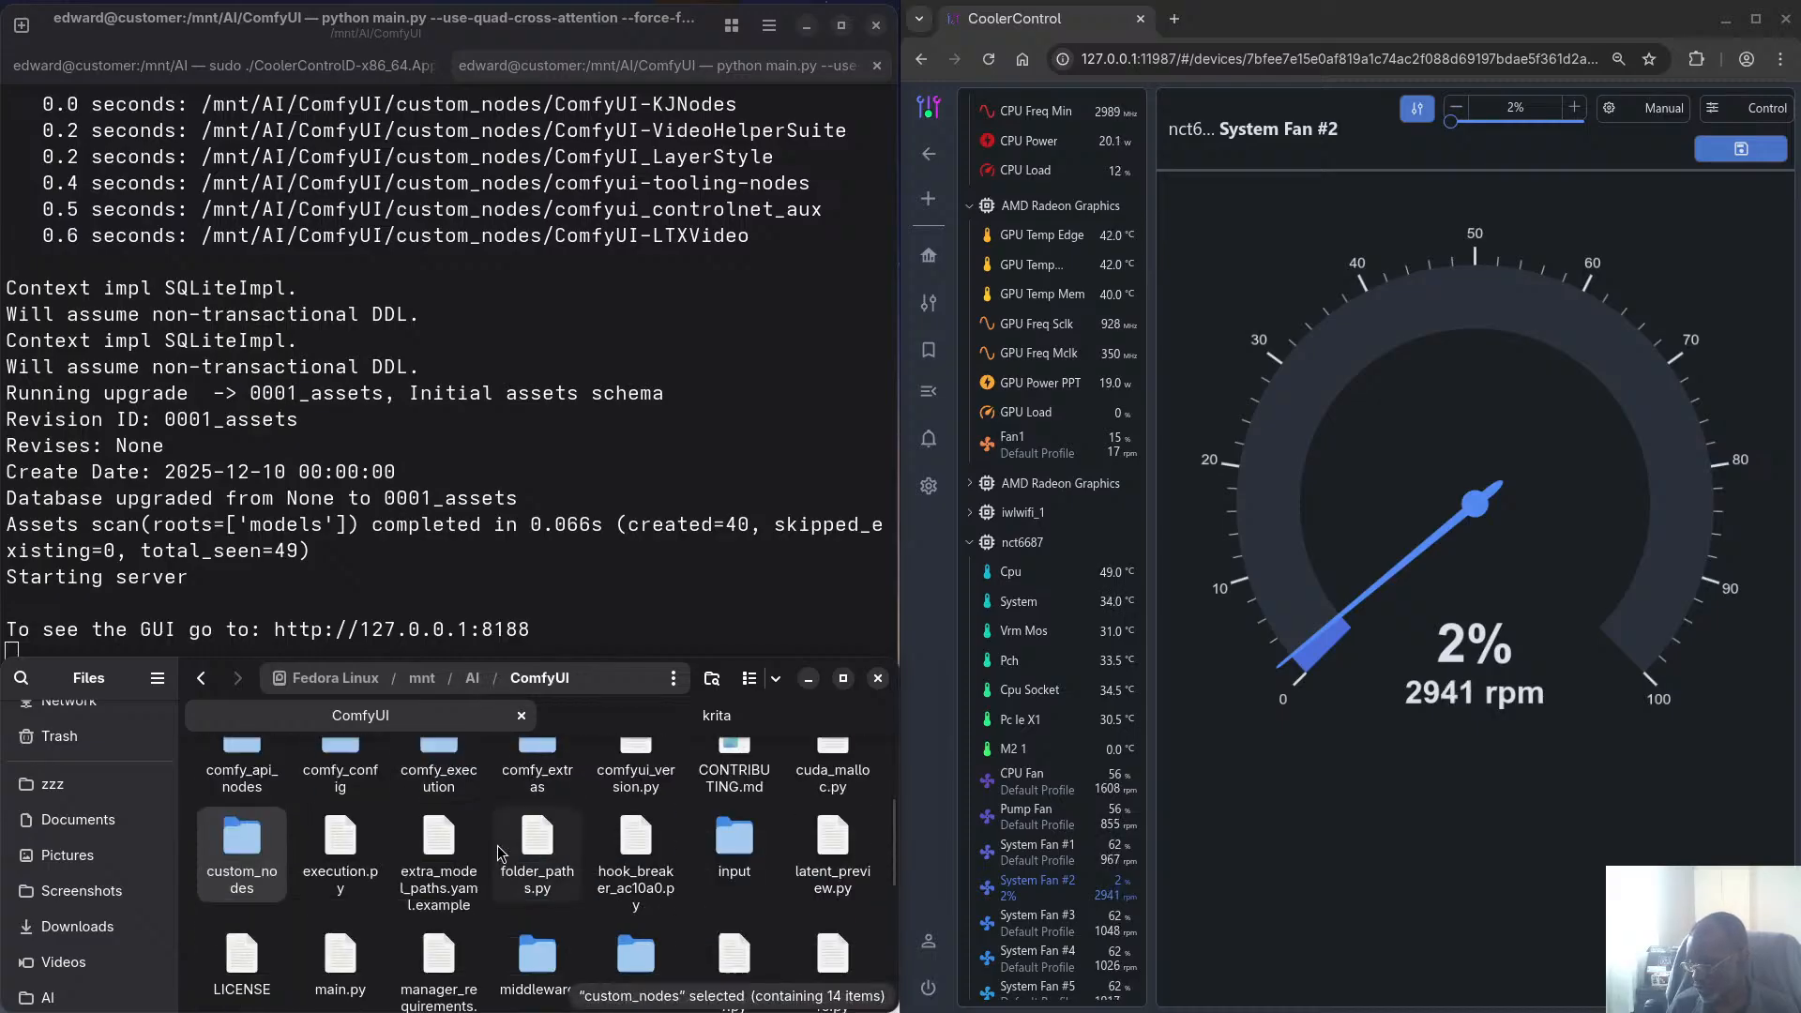
pyautogui.scroll(-4, 516, 854)
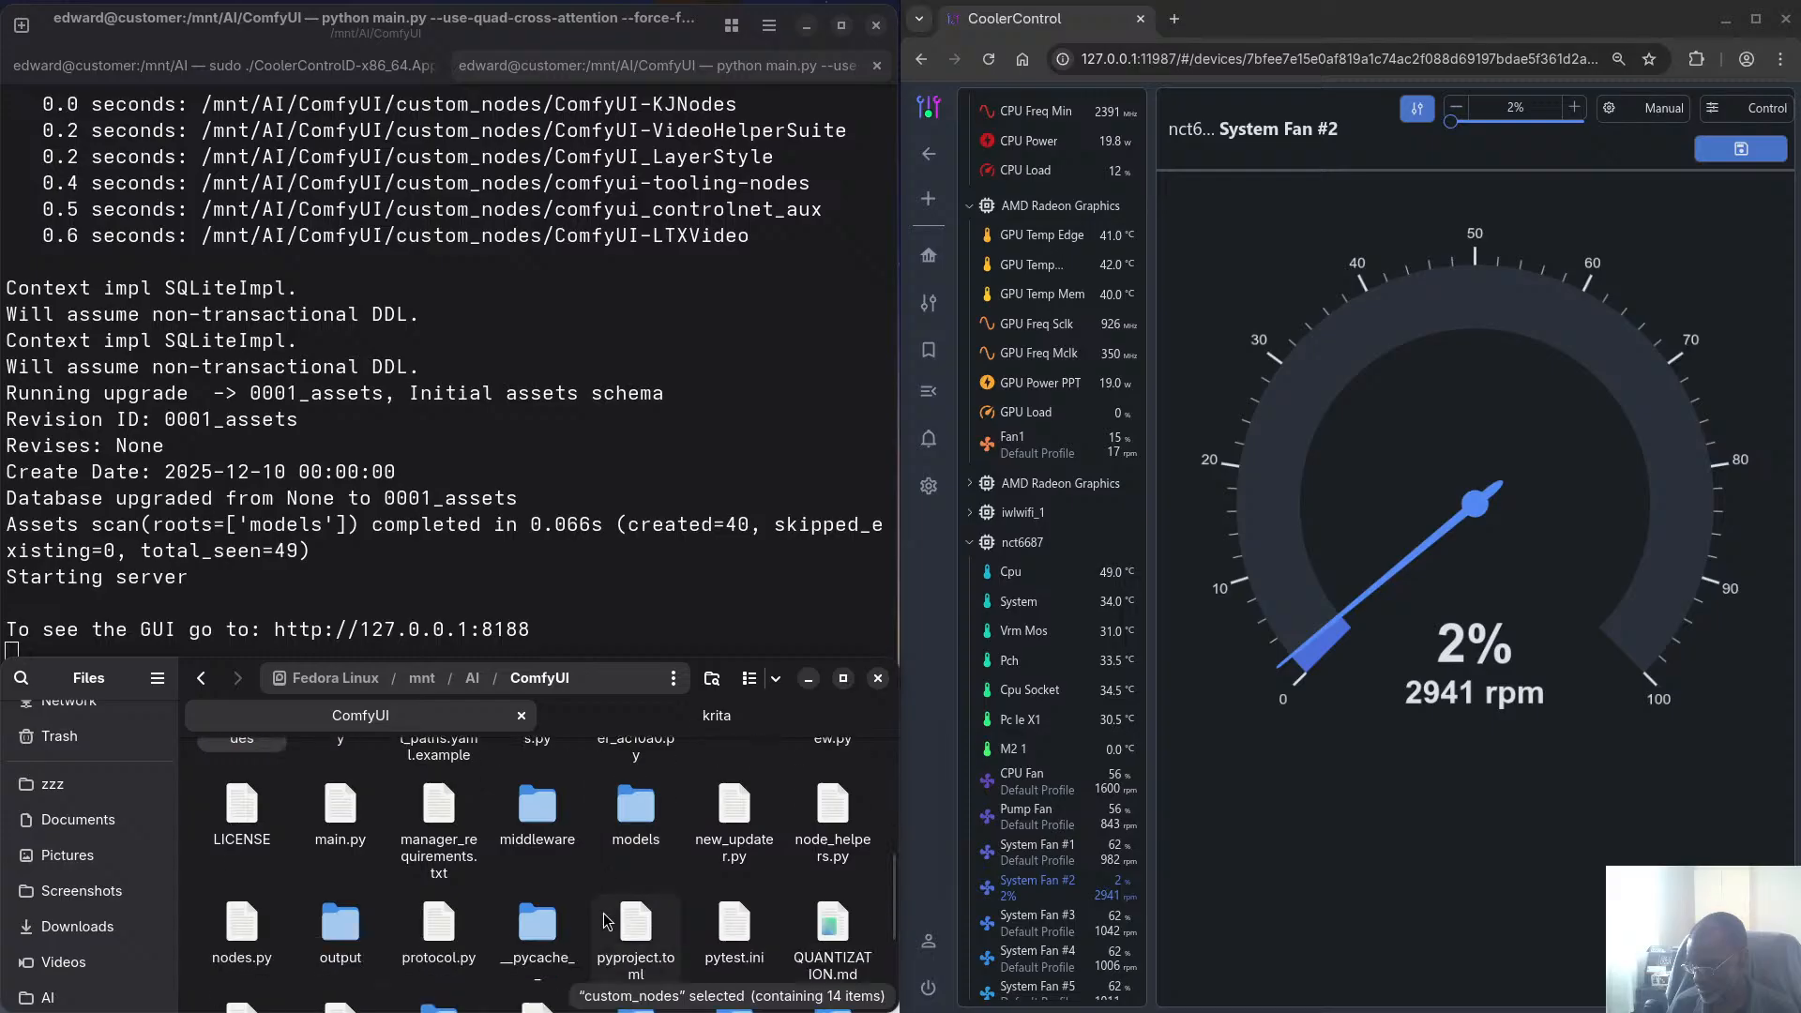
pyautogui.doubleClick(340, 814)
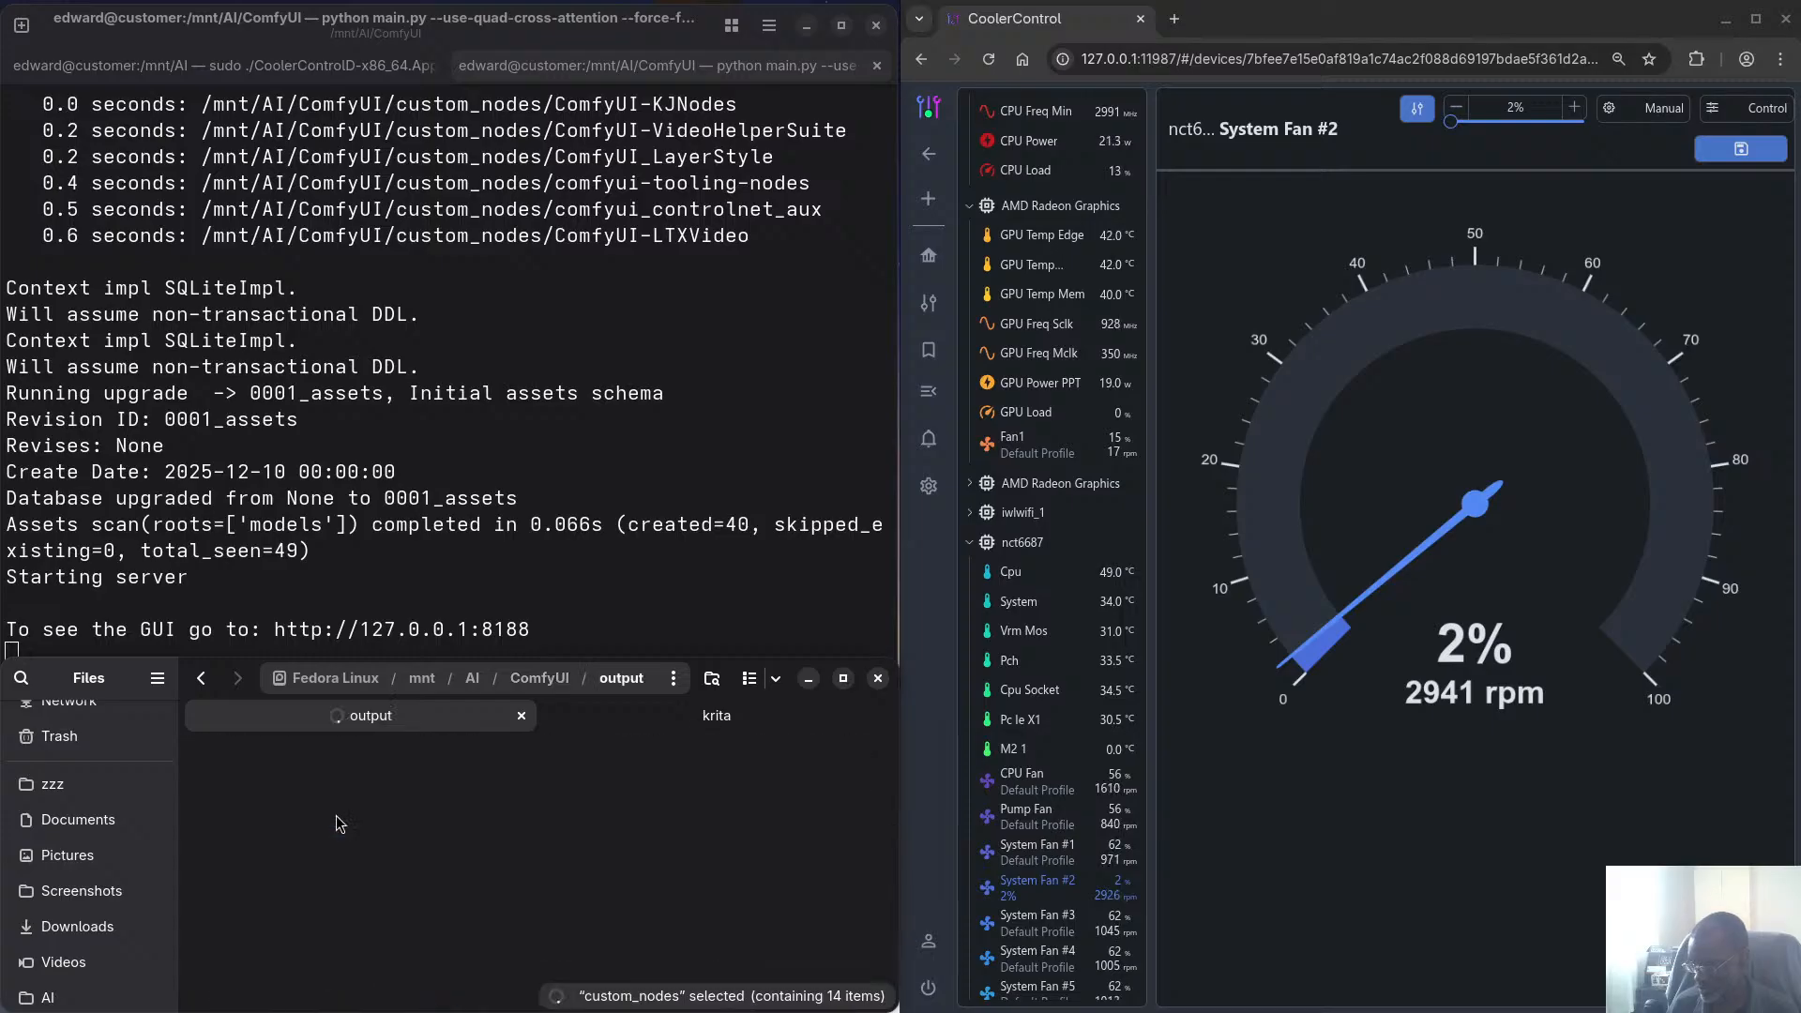
pyautogui.scroll(-8, 464, 855)
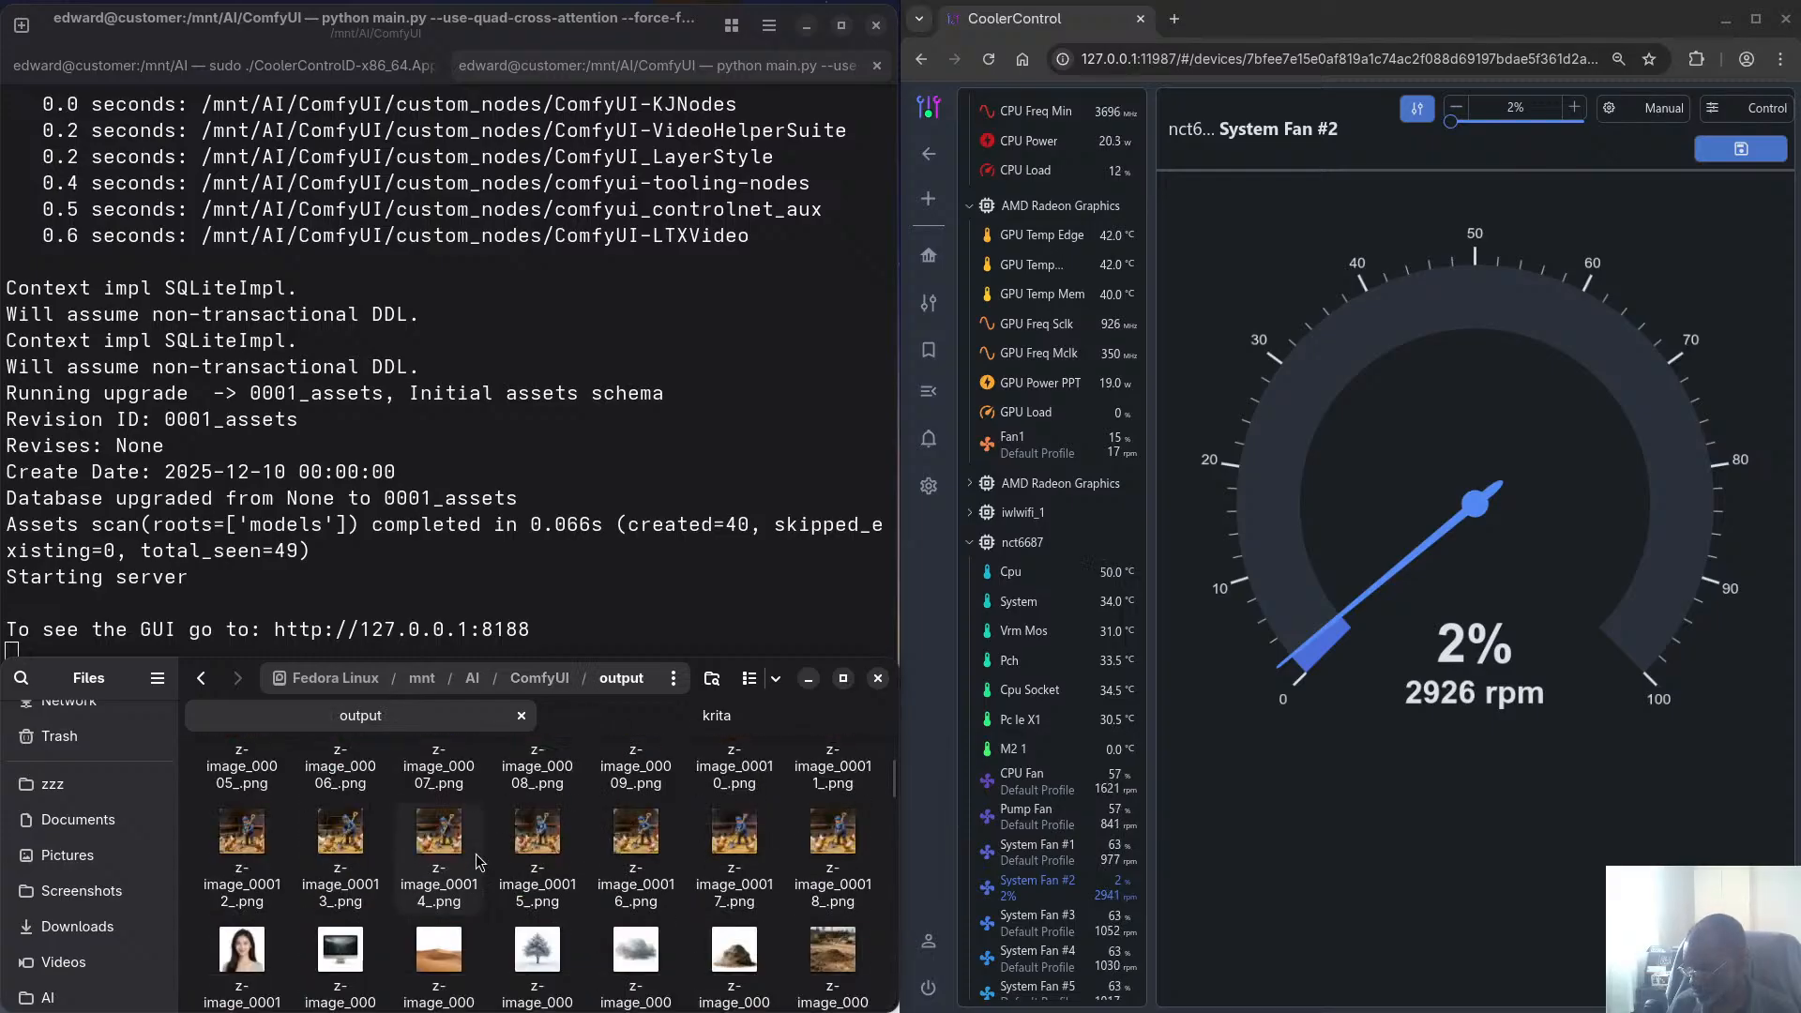
pyautogui.scroll(-10, 476, 859)
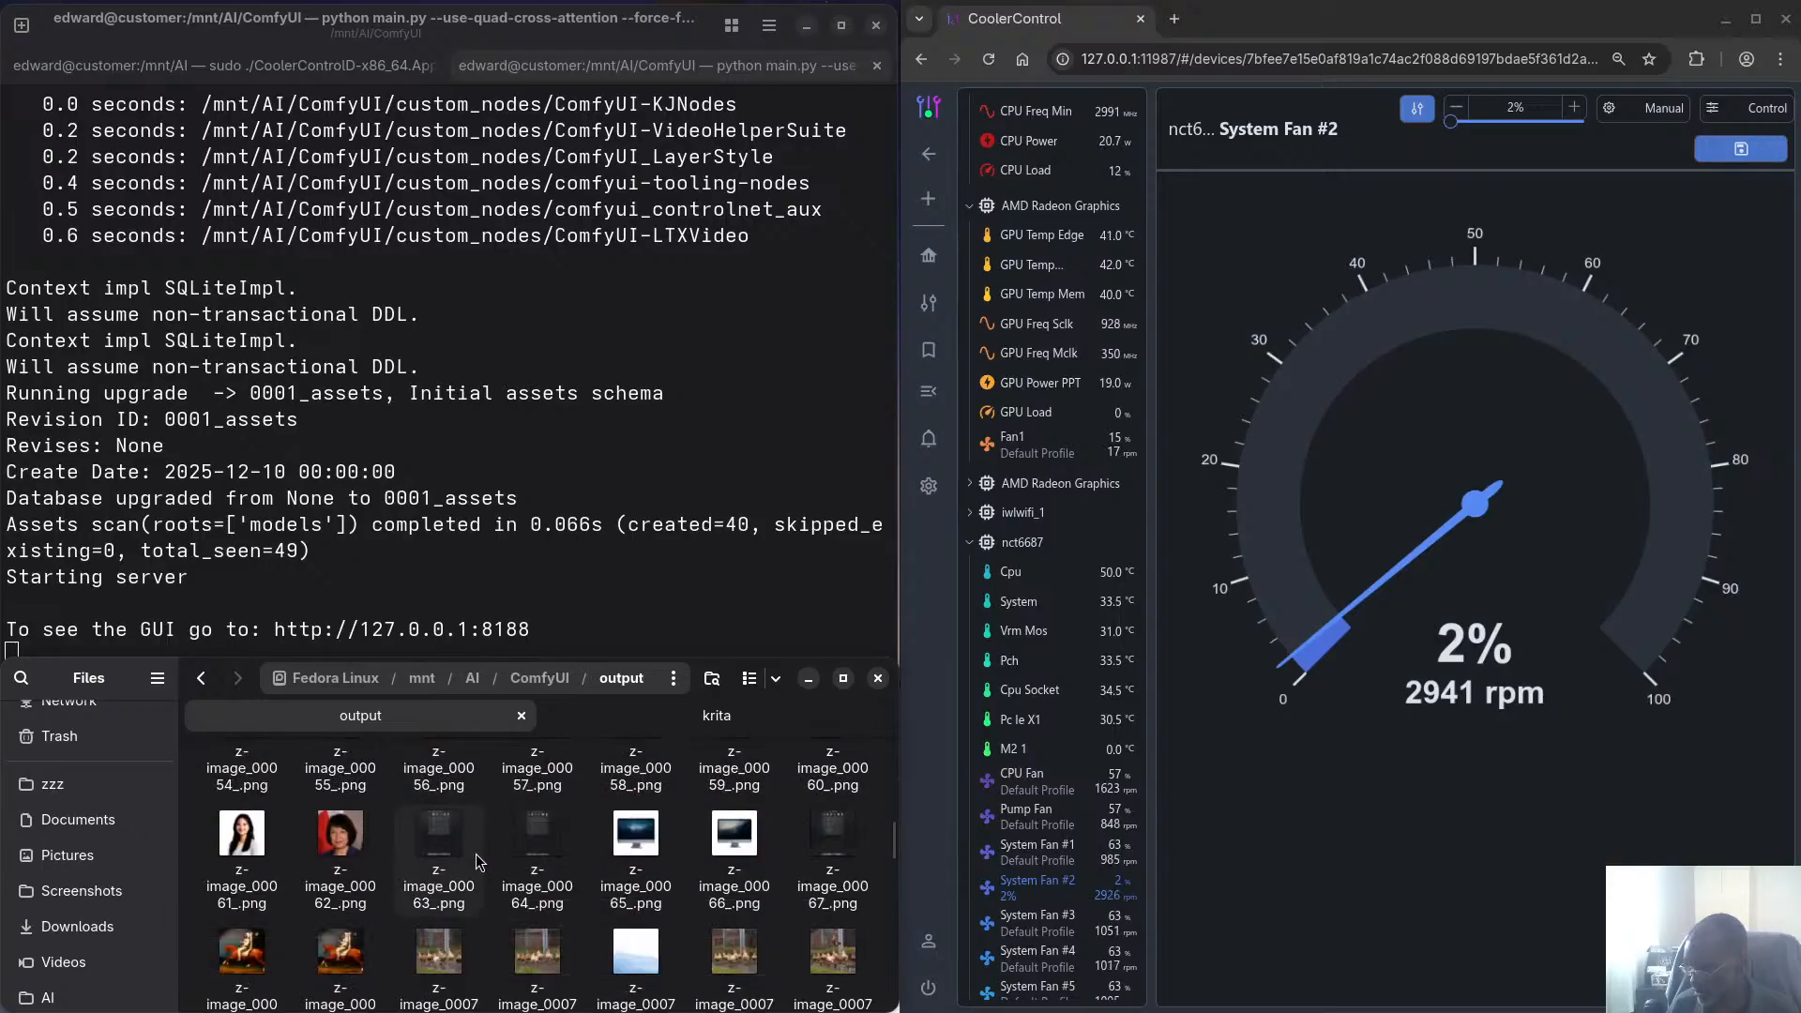
pyautogui.scroll(-8, 477, 859)
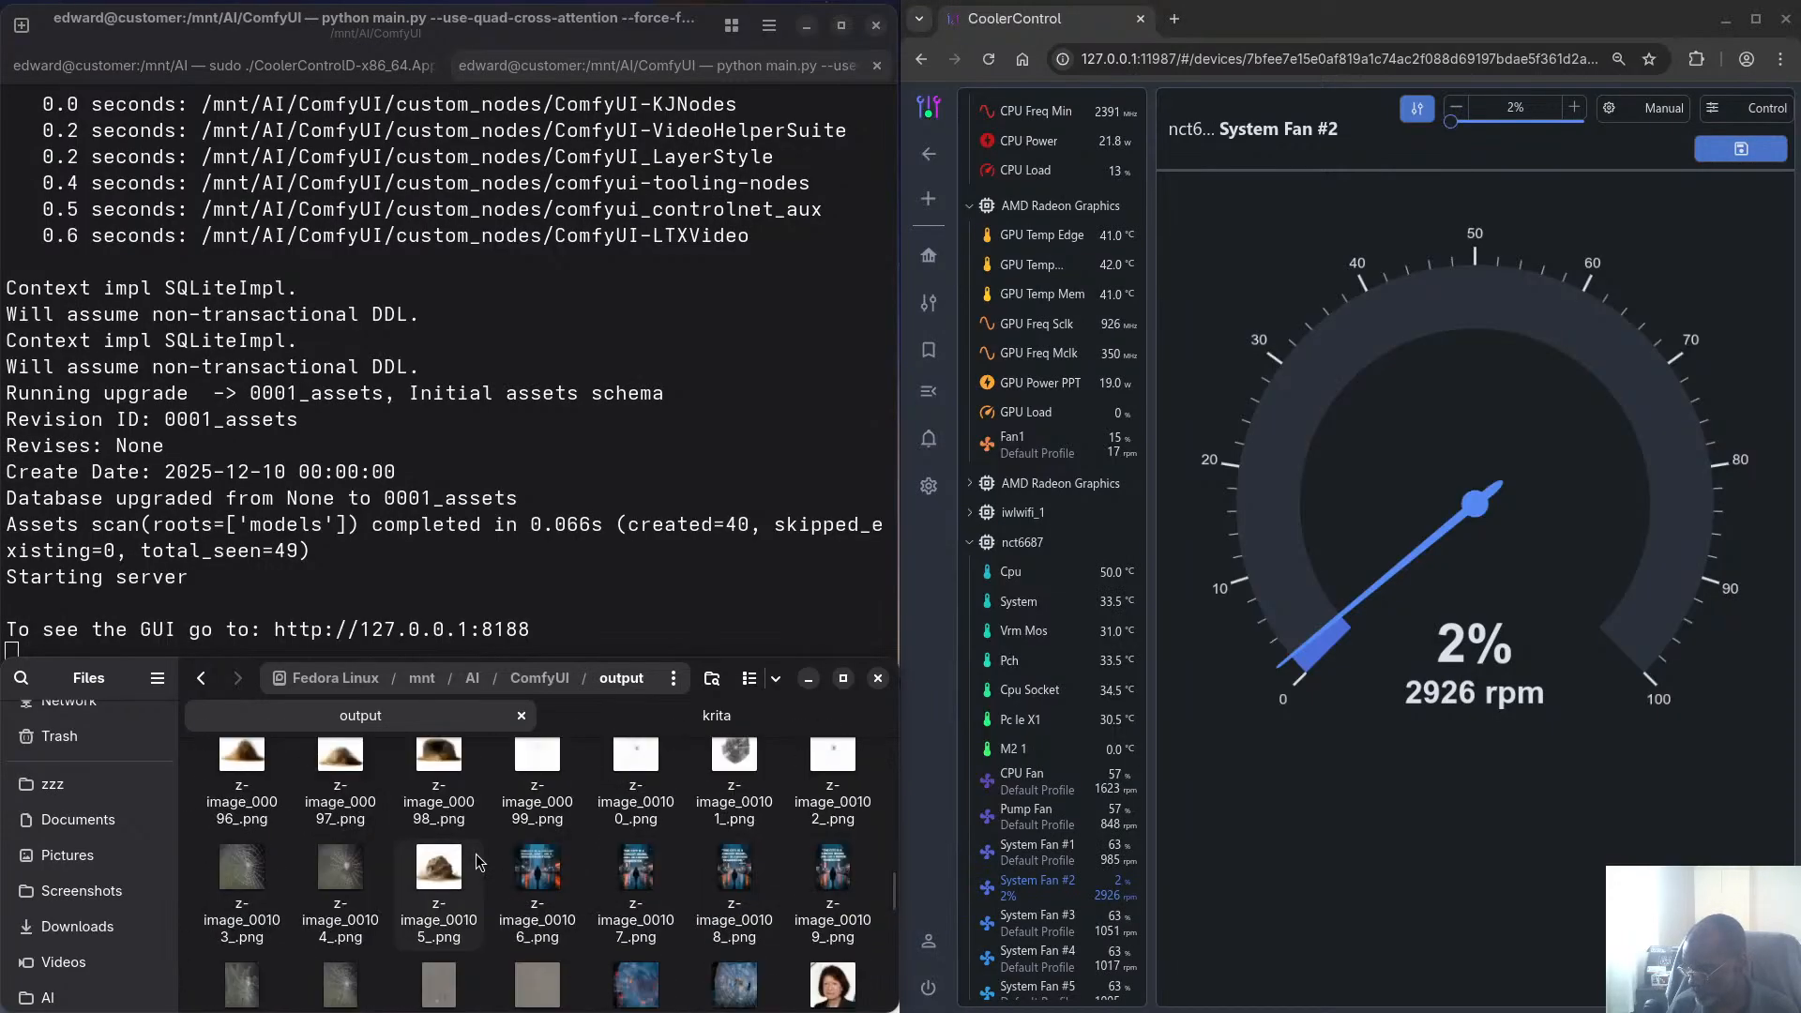
pyautogui.scroll(-15, 477, 858)
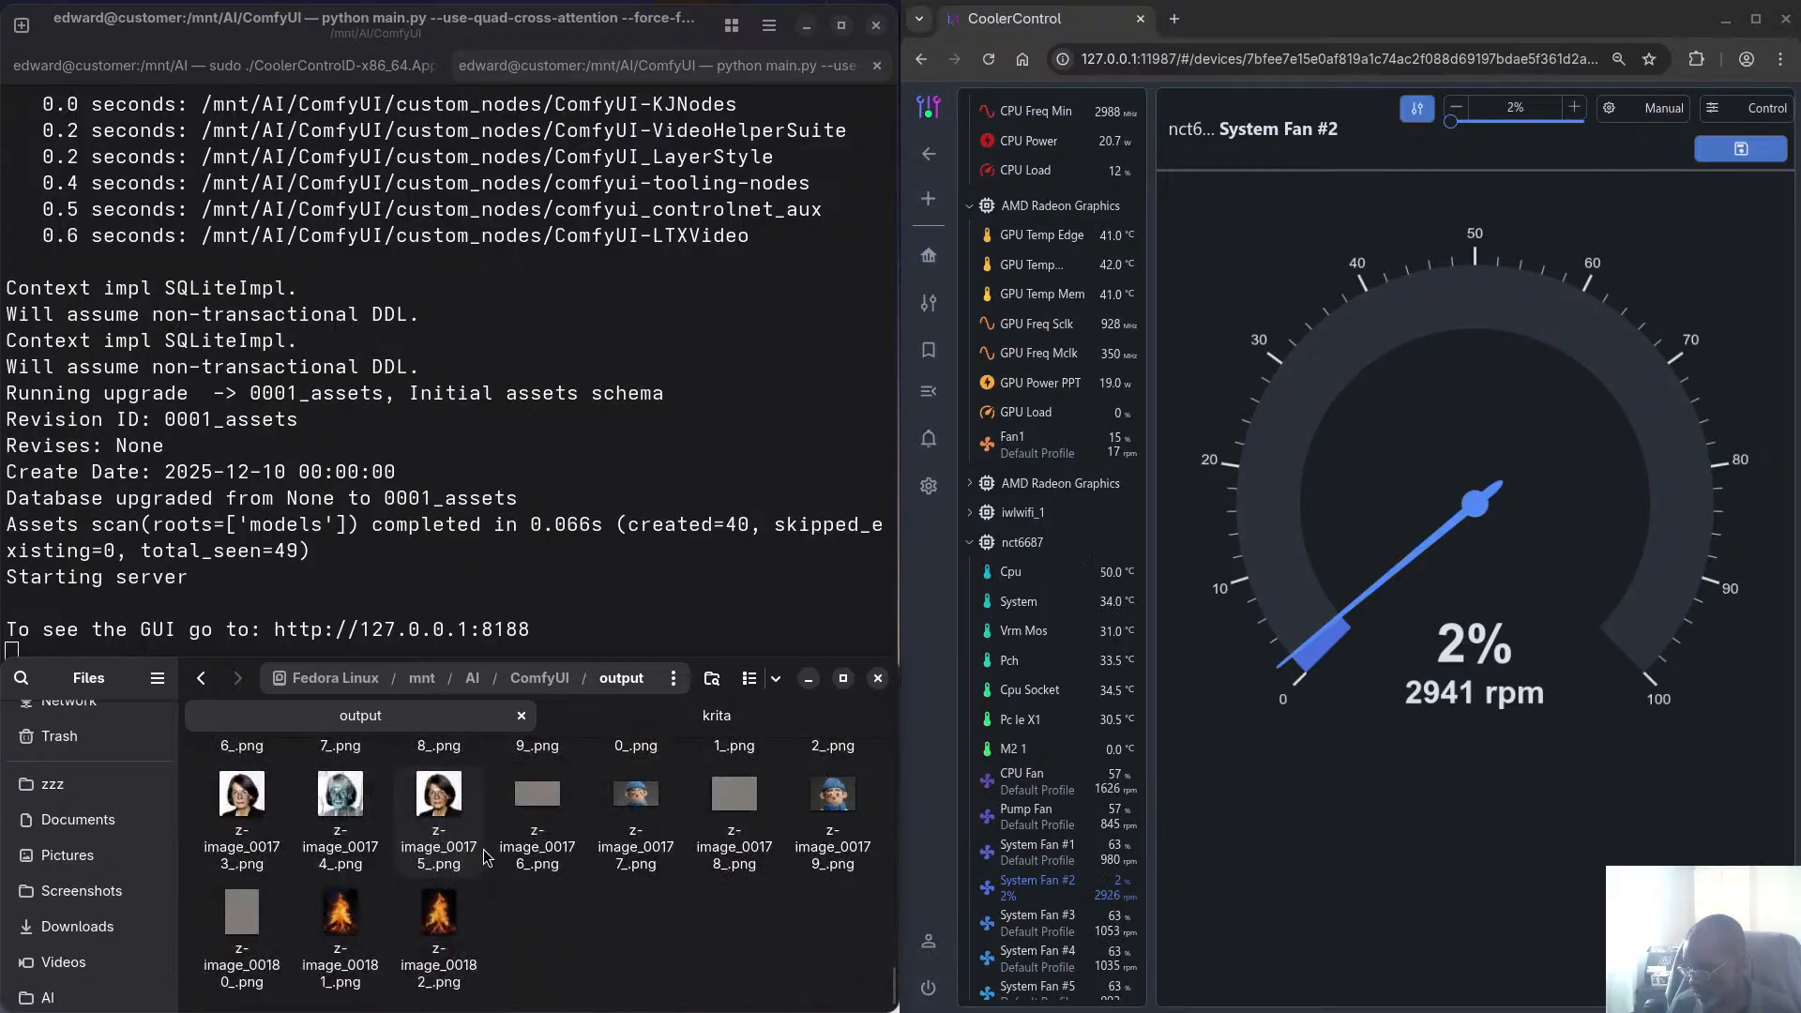
pyautogui.scroll(5, 506, 912)
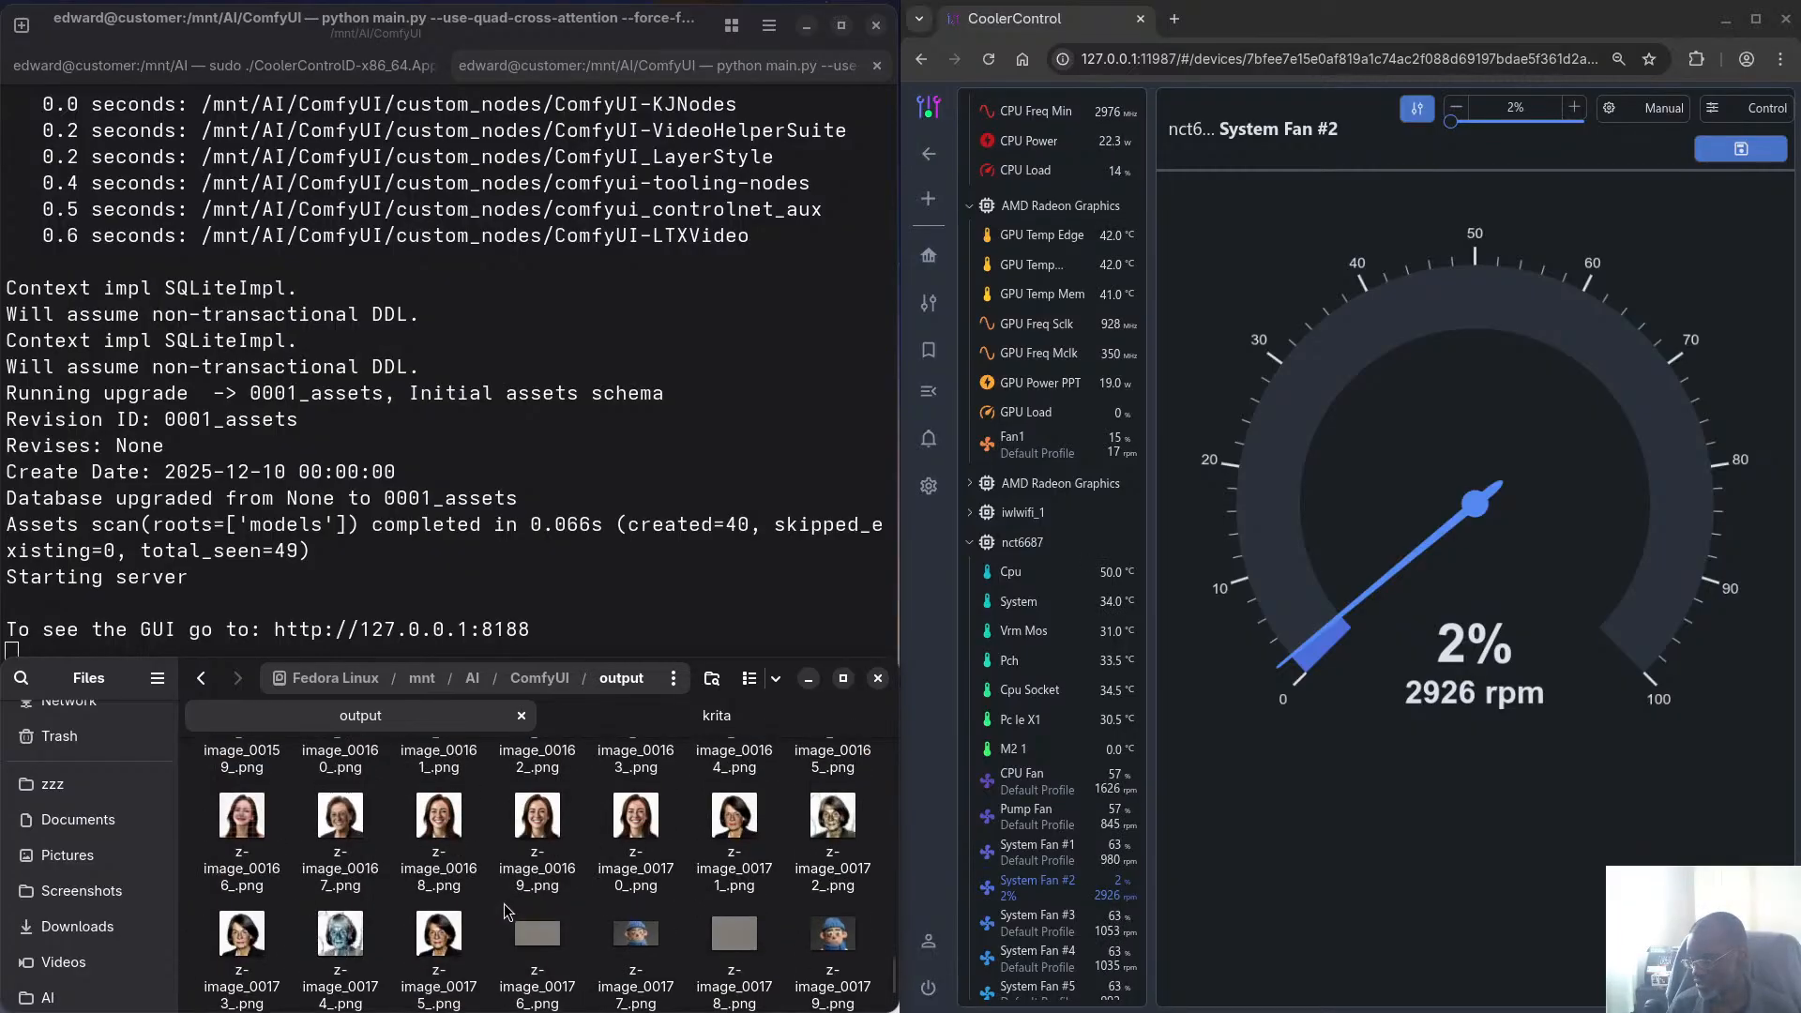
pyautogui.scroll(13, 504, 910)
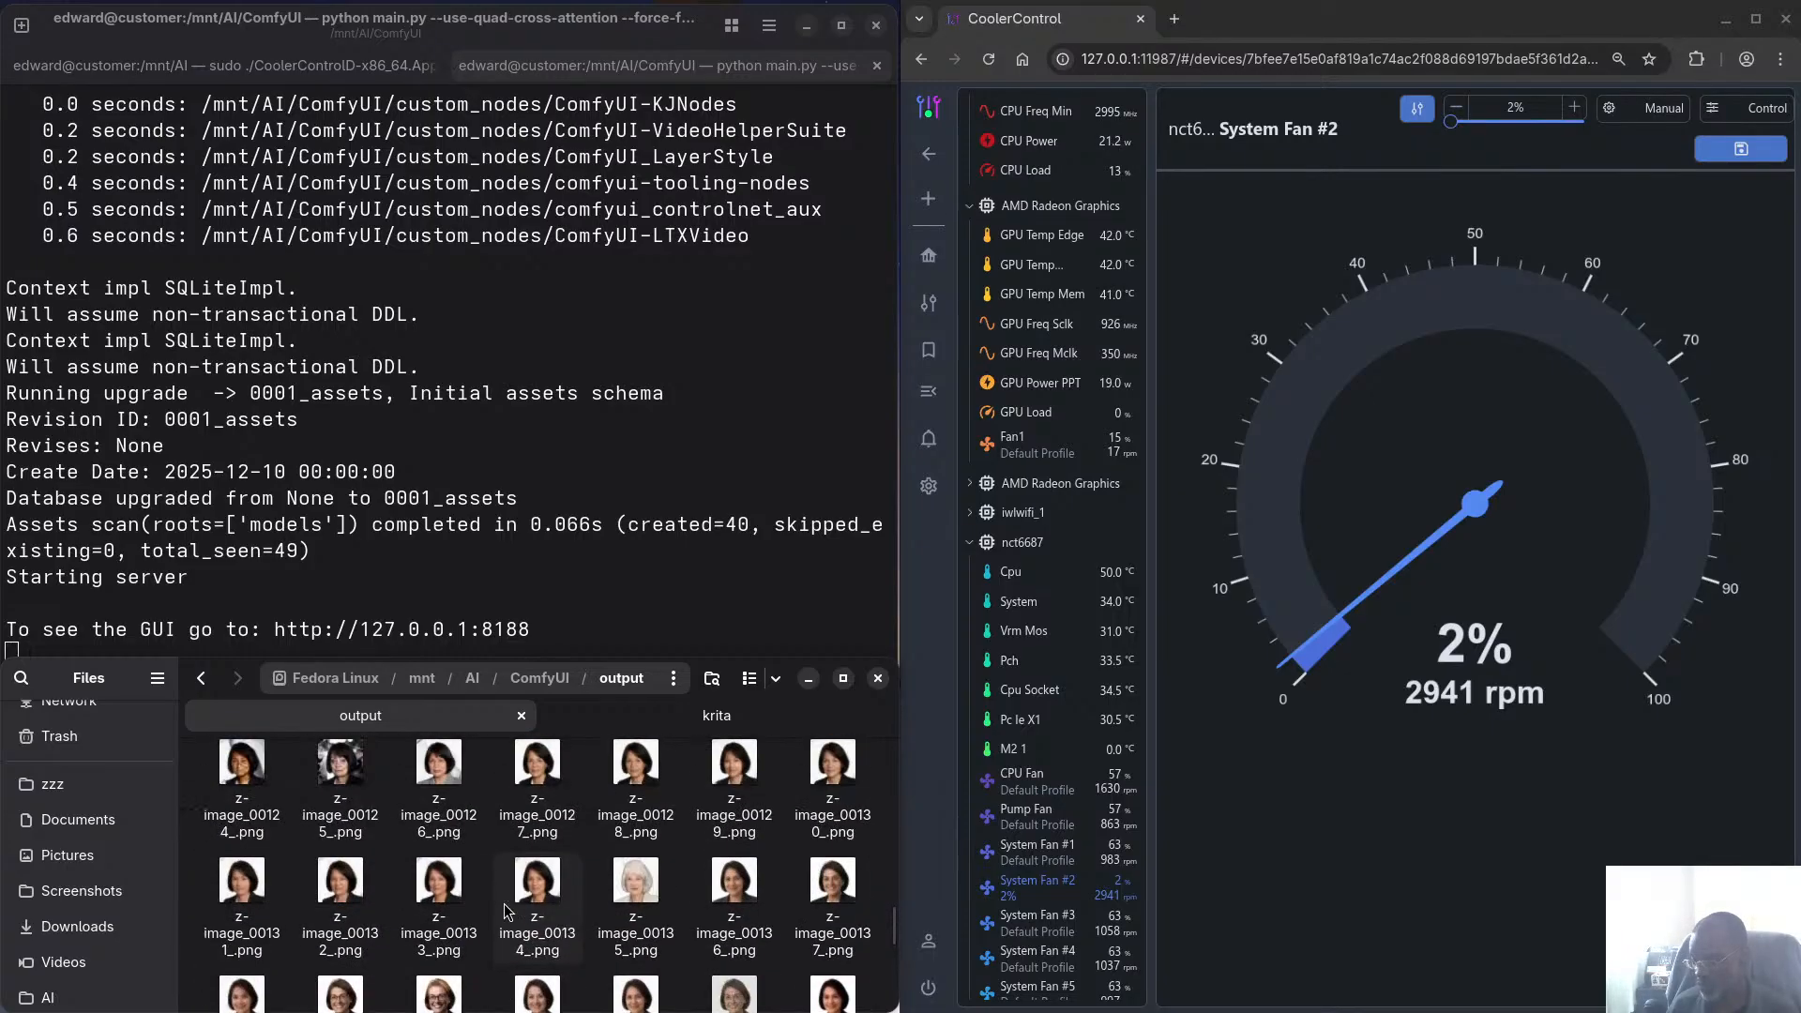
# Look back through the output folder to its earliest generated images
pyautogui.scroll(13, 505, 910)
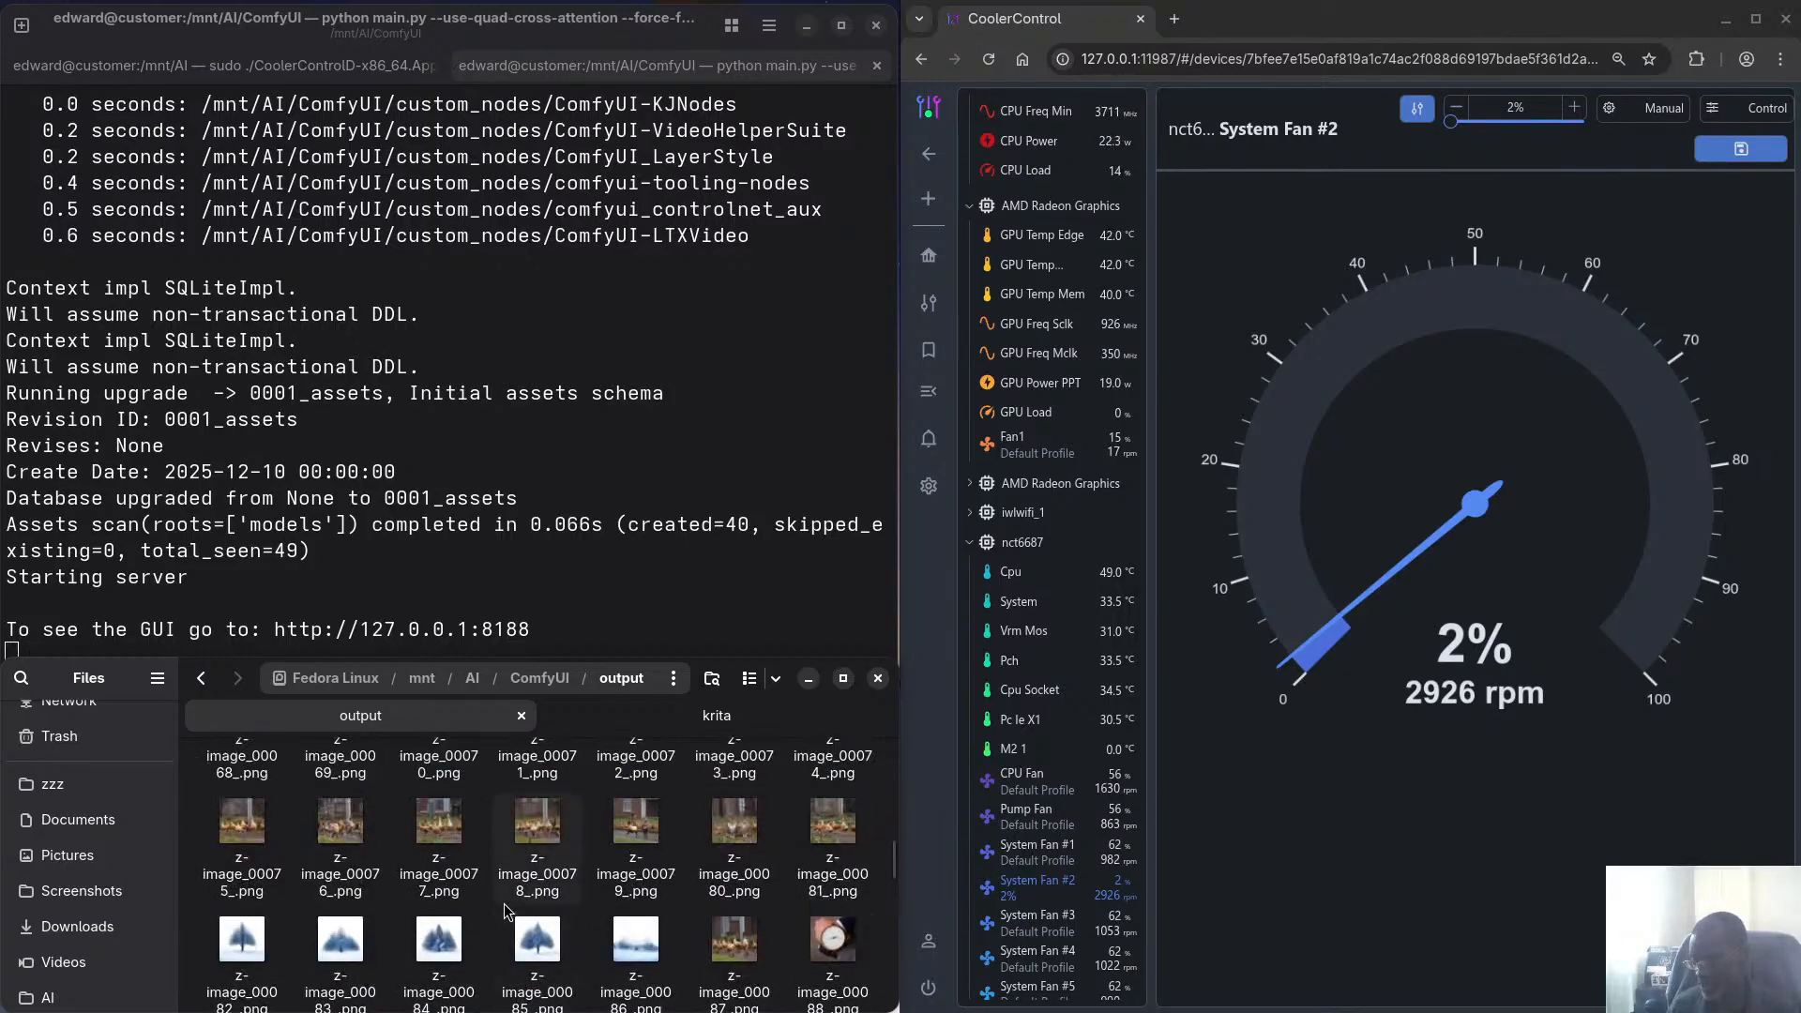
pyautogui.scroll(8, 504, 910)
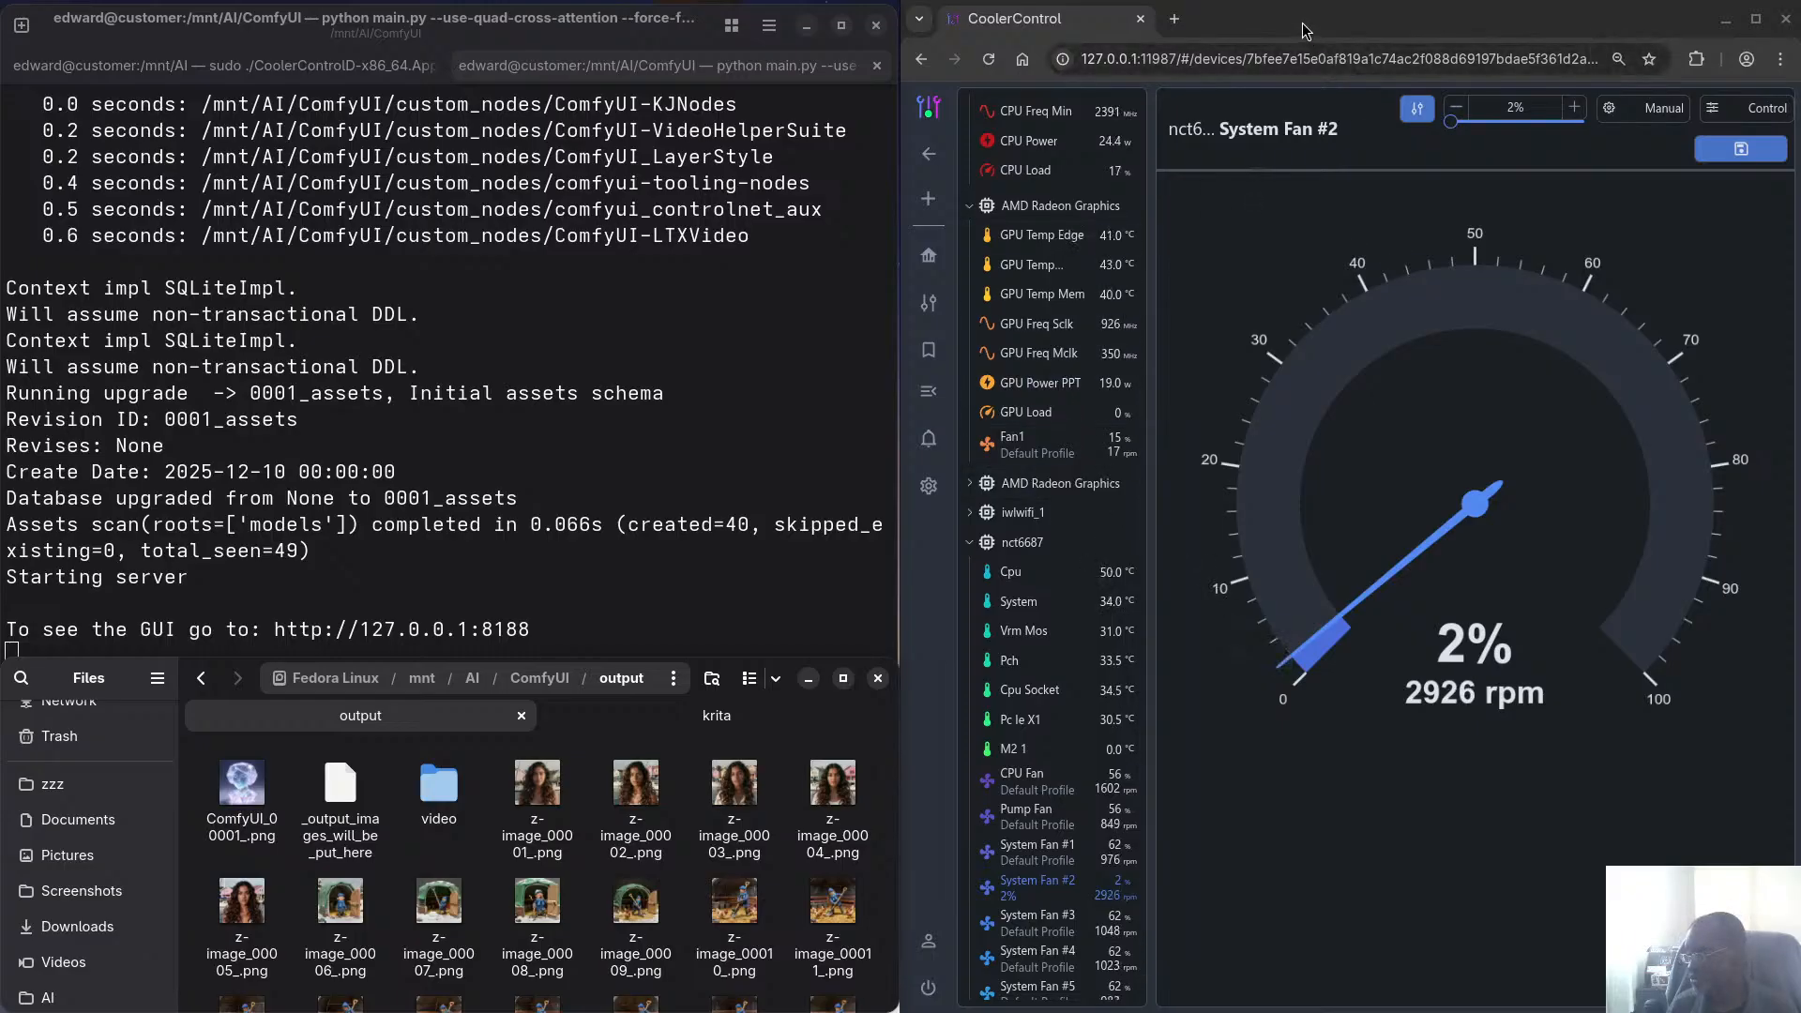
# Tile the Chromium window next to the tutorial page and open krita.org in a new tab
pyautogui.moveTo(1304, 31); pyautogui.dragTo(34, 217)
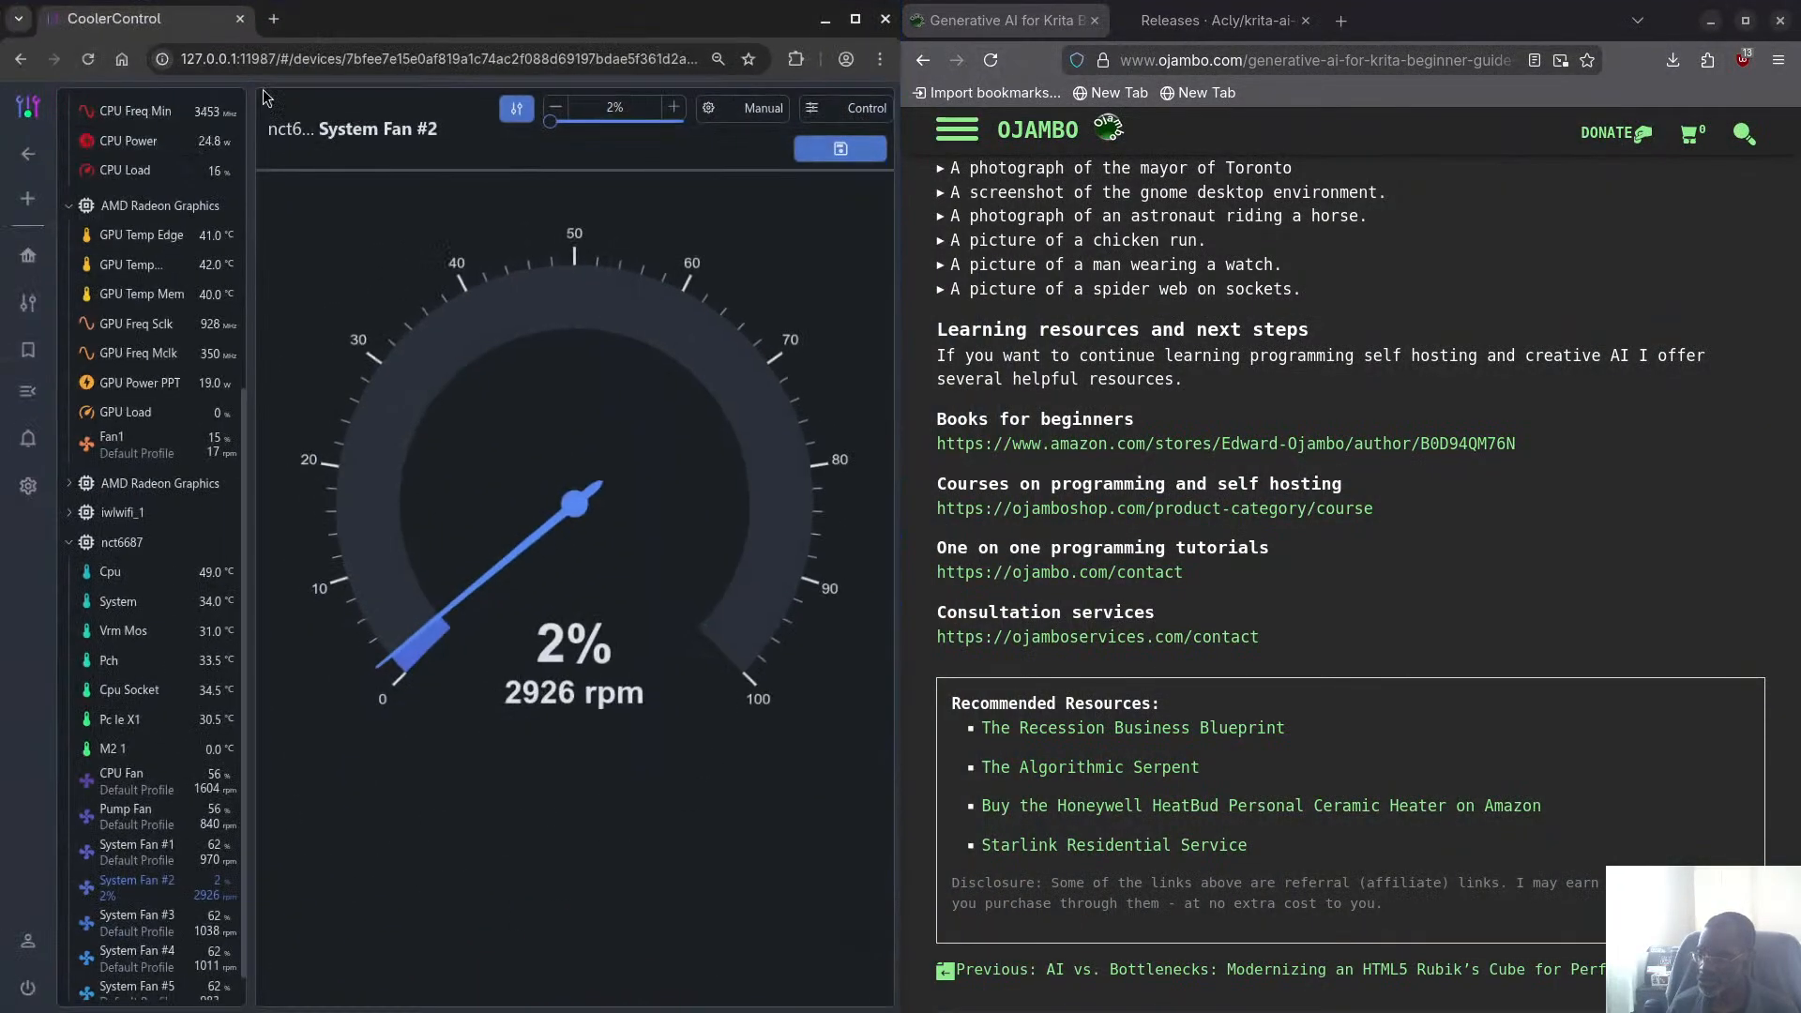
pyautogui.click(278, 27)
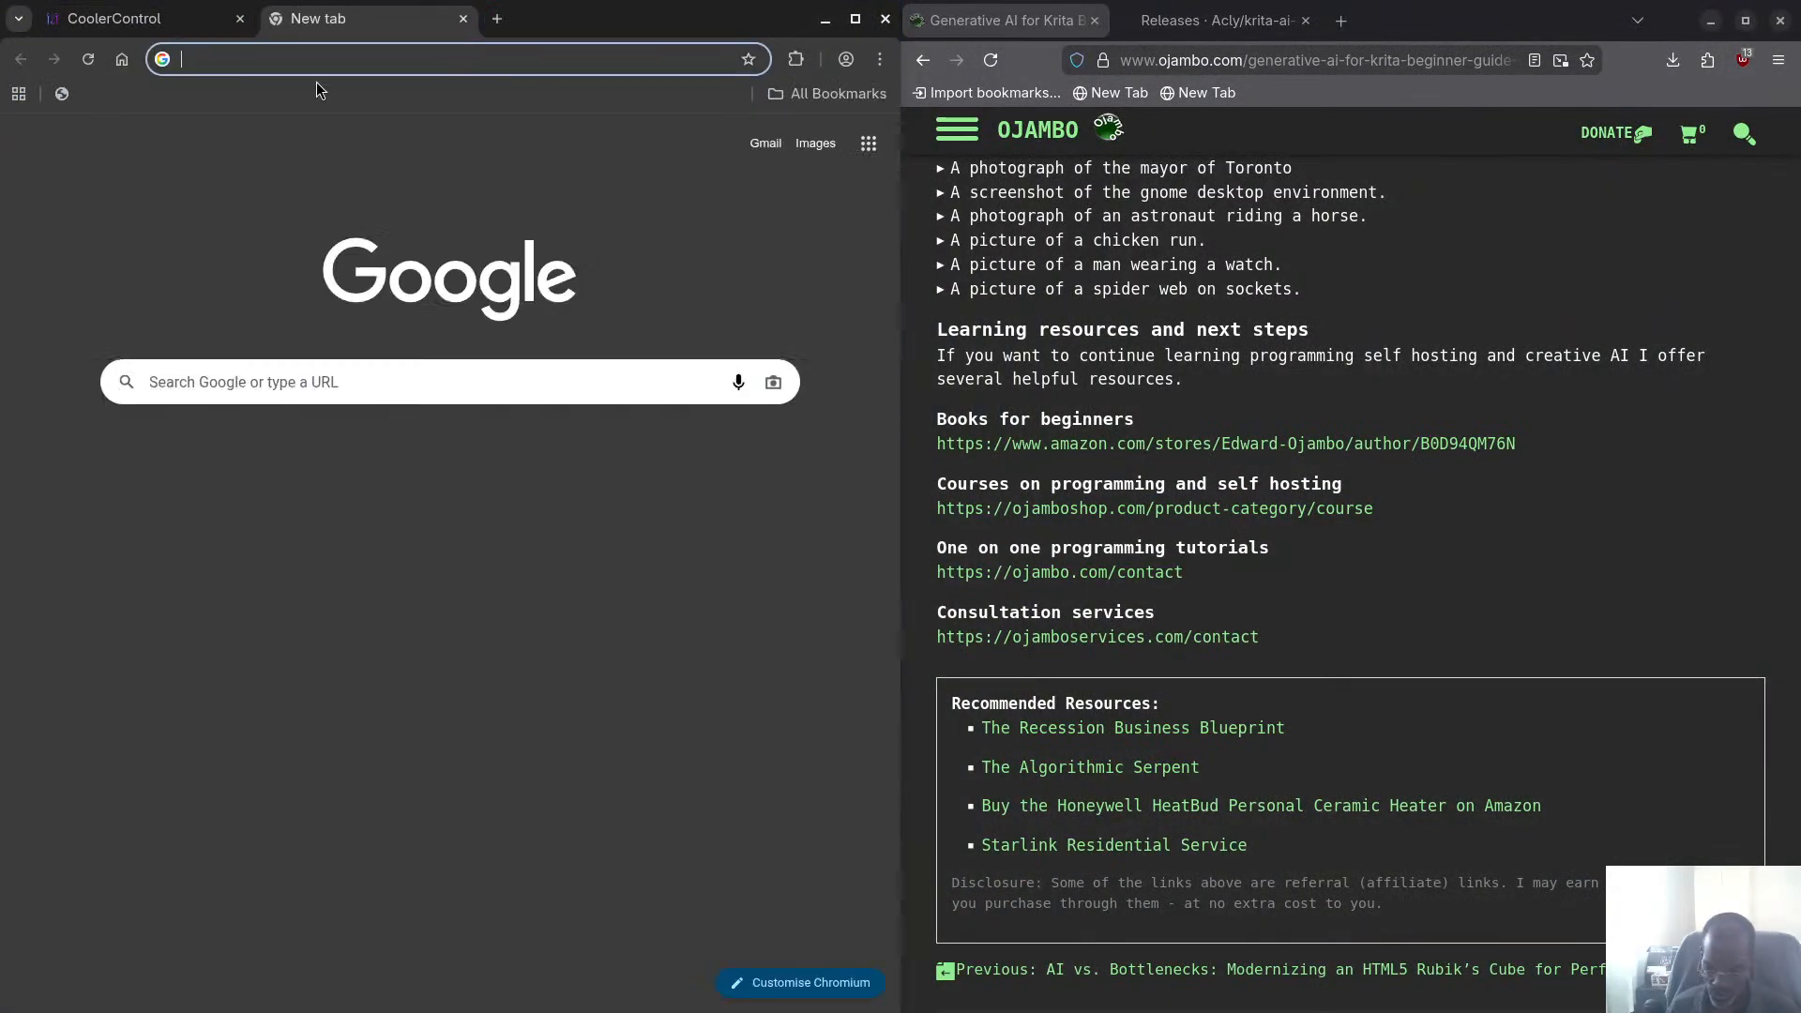
pyautogui.write('krit')
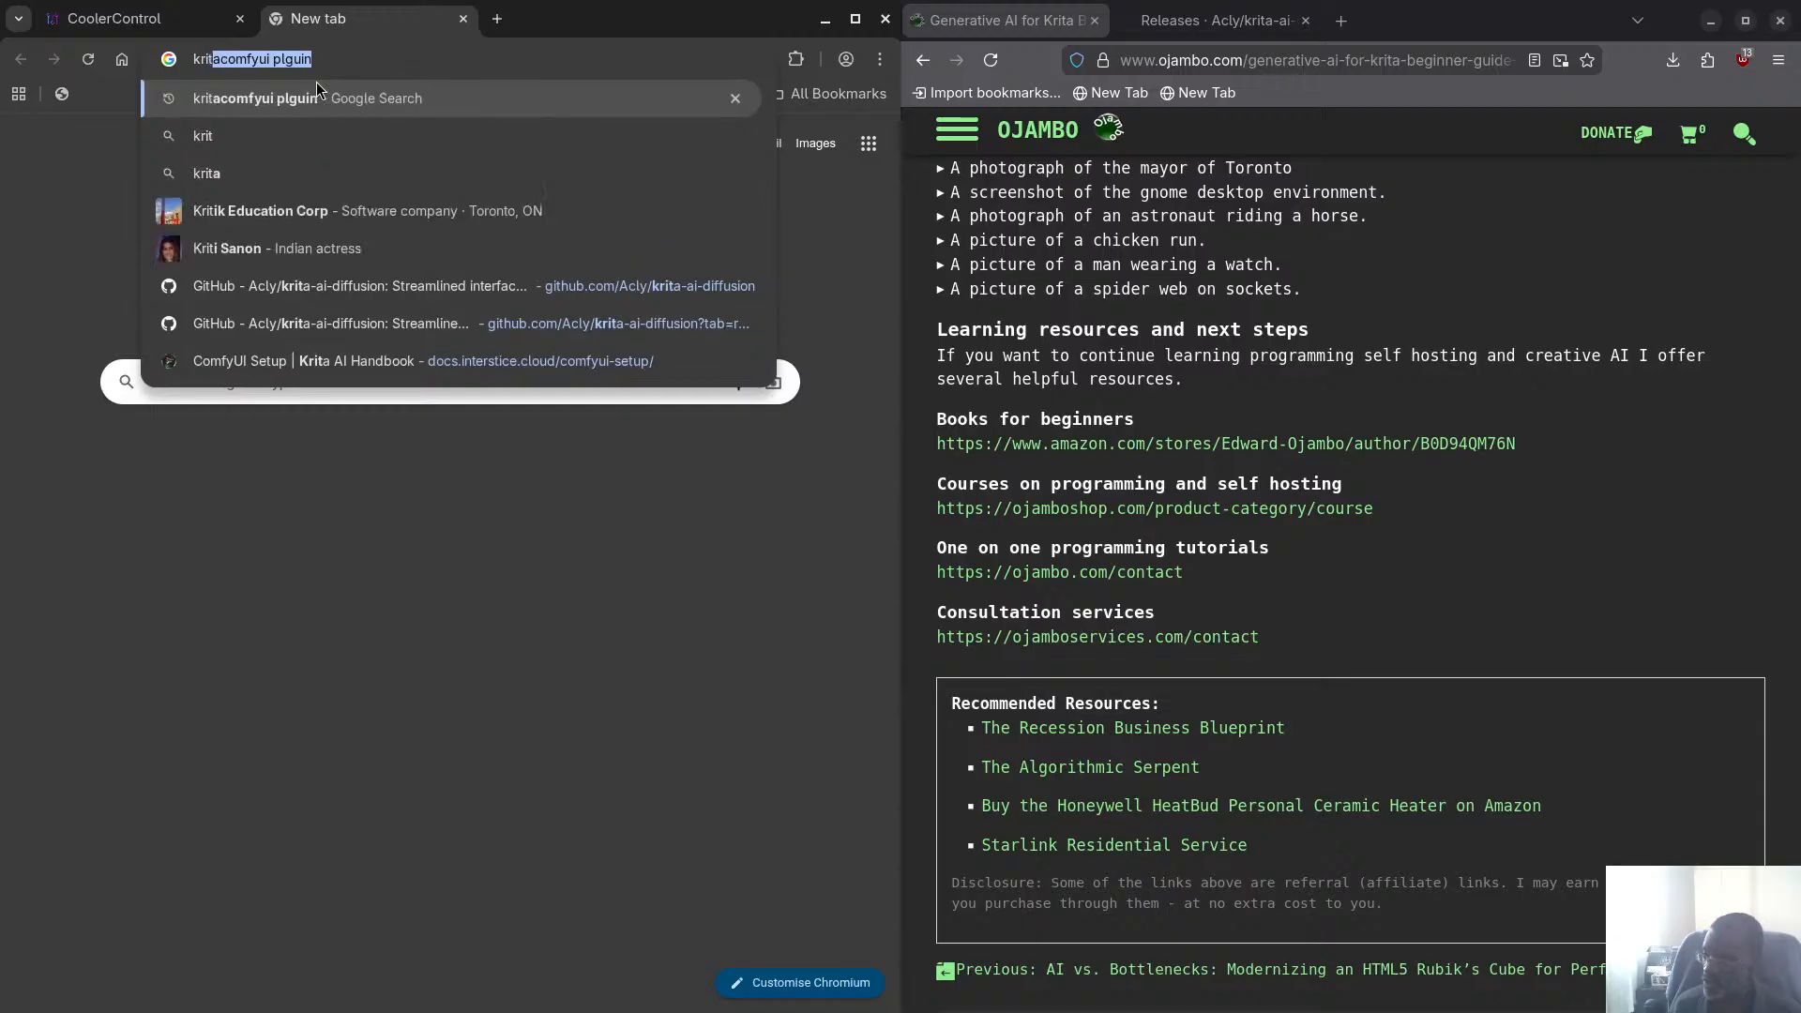
pyautogui.write('a')
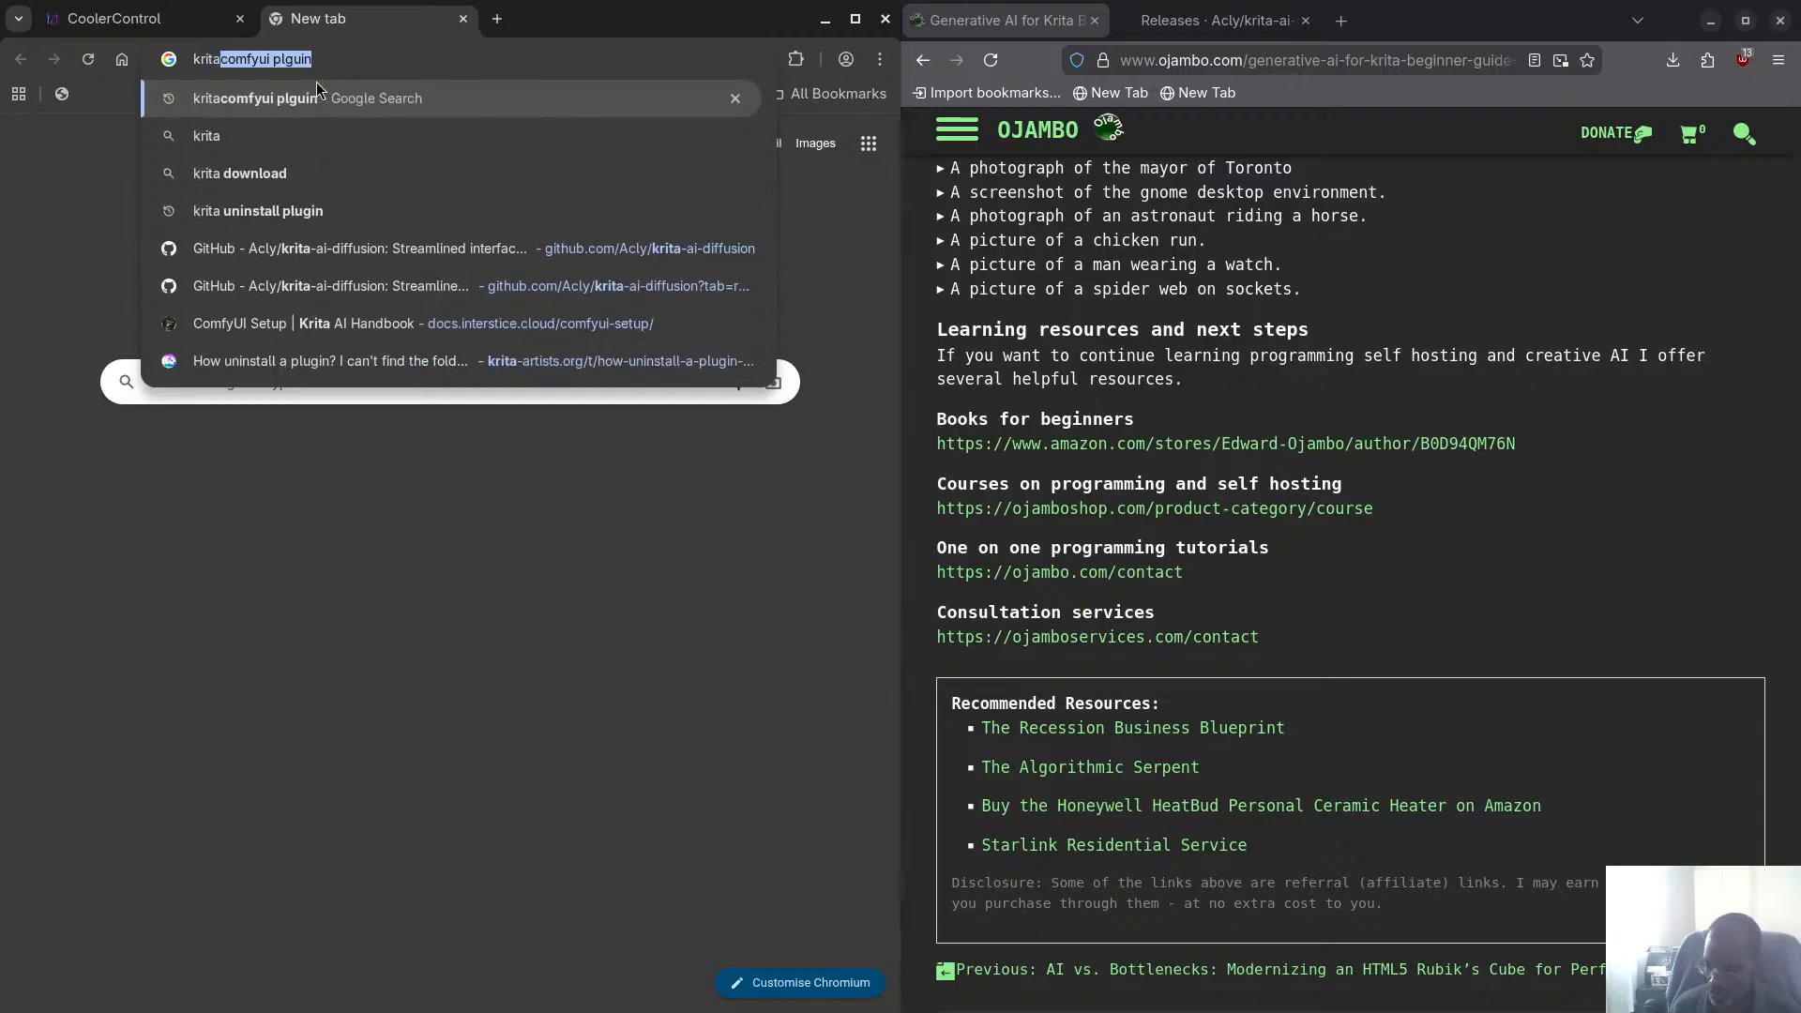
pyautogui.write('.org')
pyautogui.press('Return')
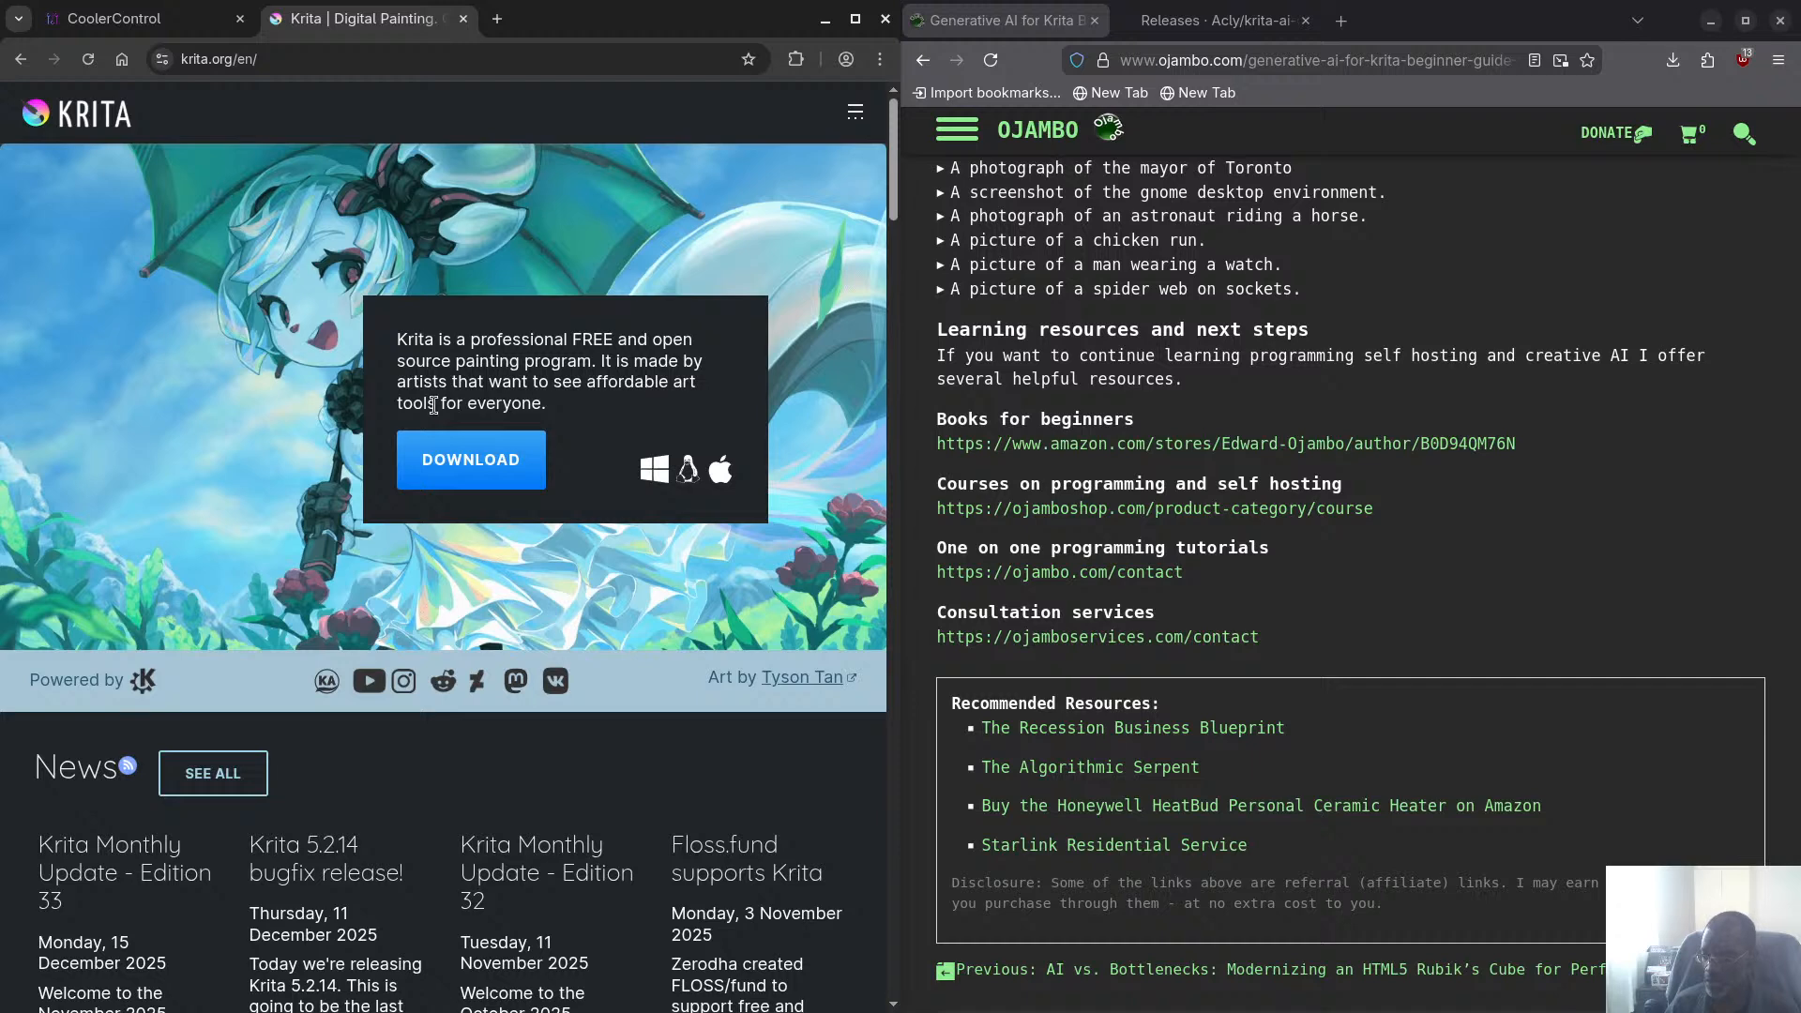
# Glance at Krita's news, open its download page and review the download options and system requirements
pyautogui.scroll(-3, 272, 450)
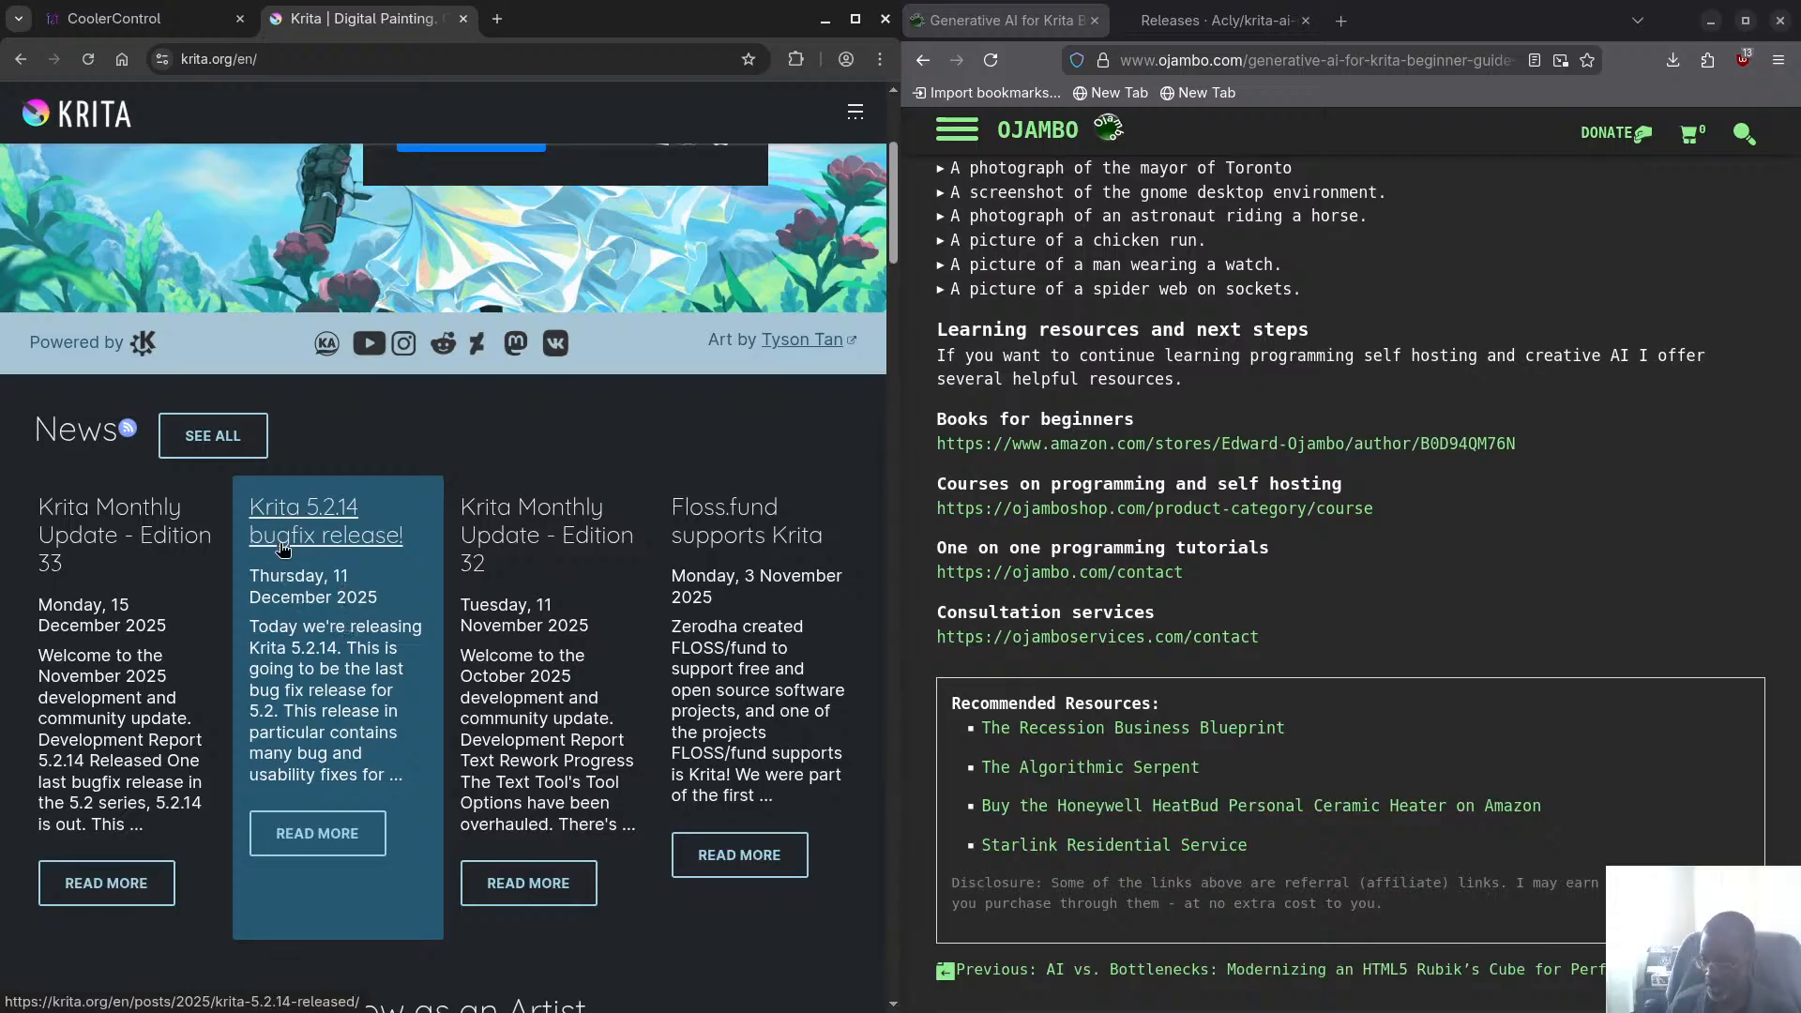
pyautogui.scroll(4, 298, 566)
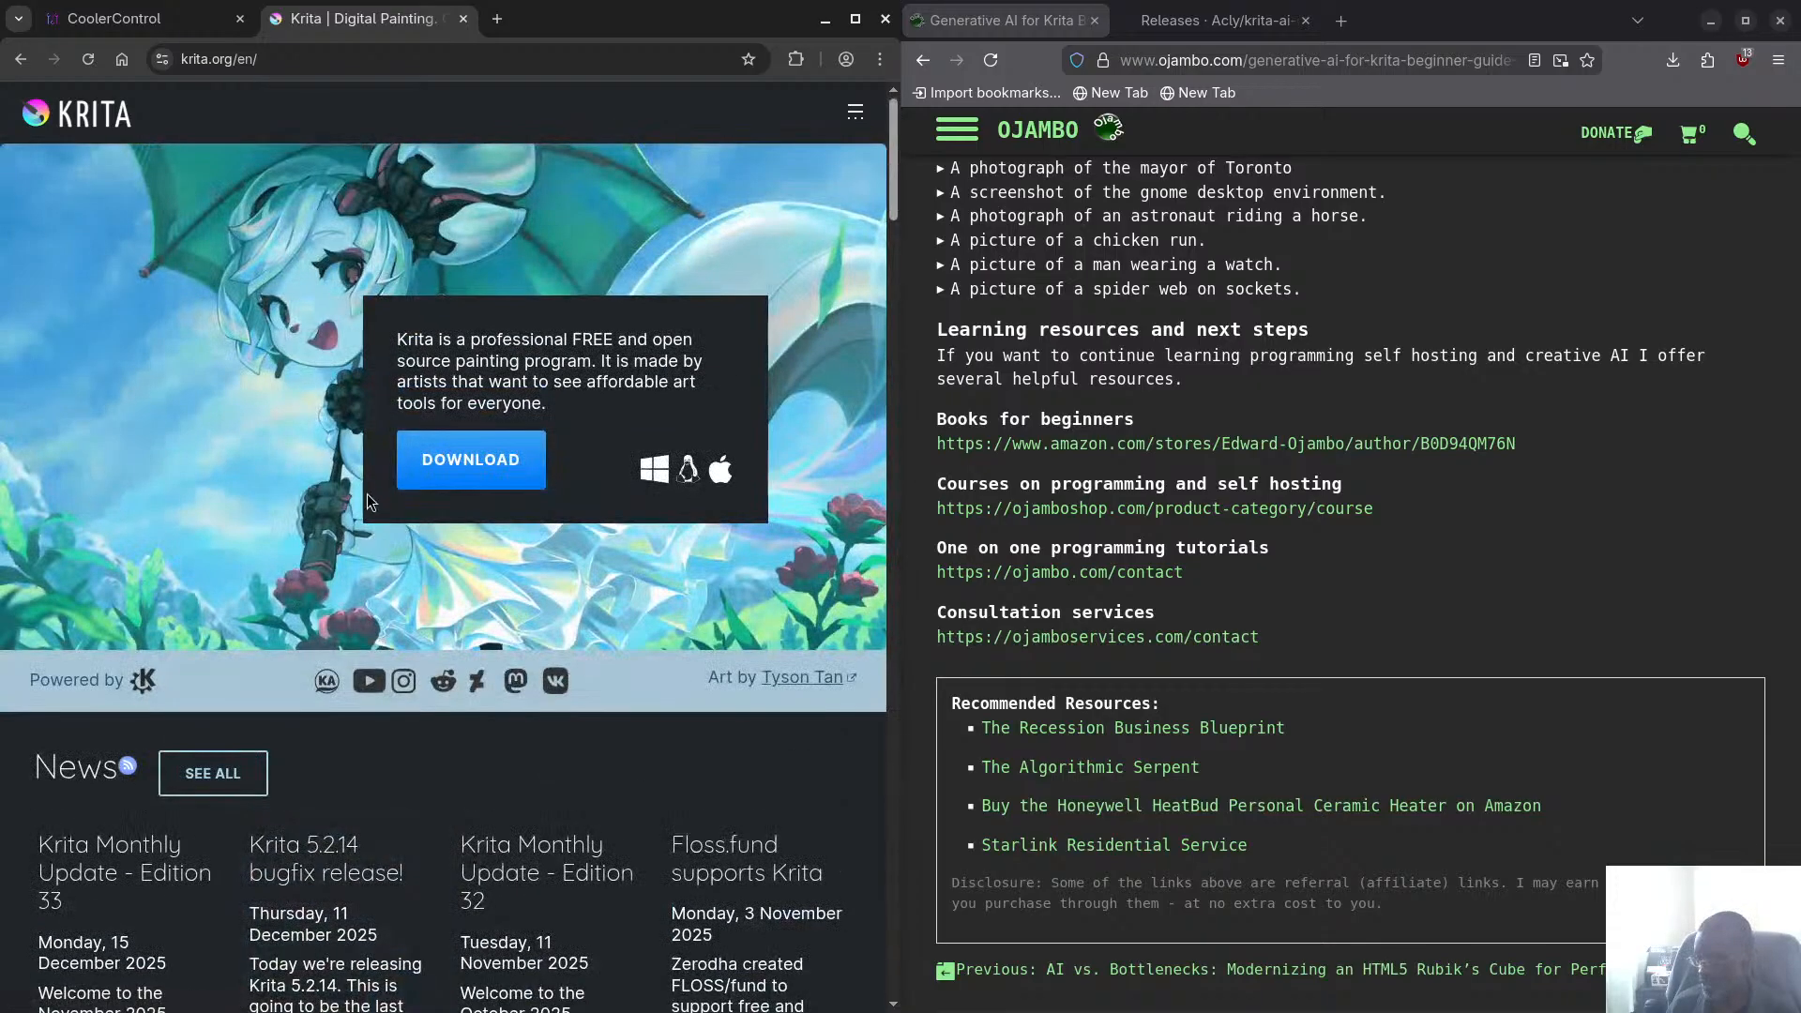
pyautogui.click(453, 474)
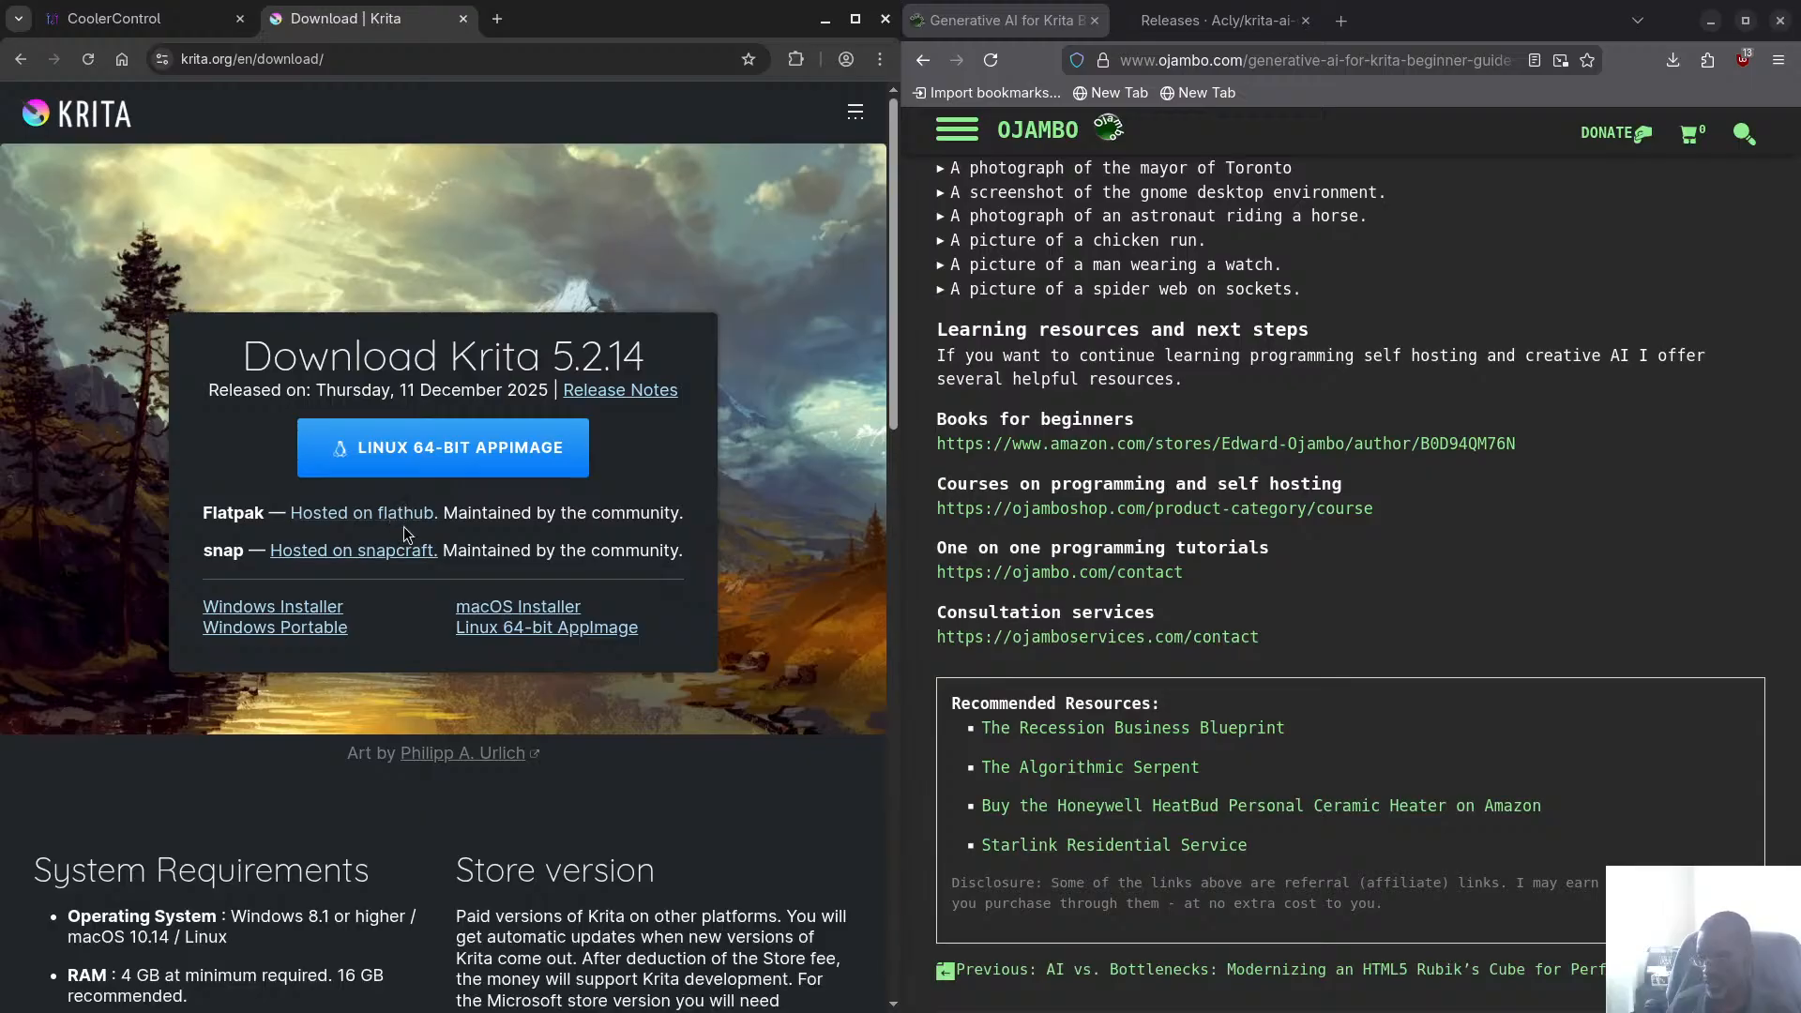
pyautogui.scroll(-3, 404, 750)
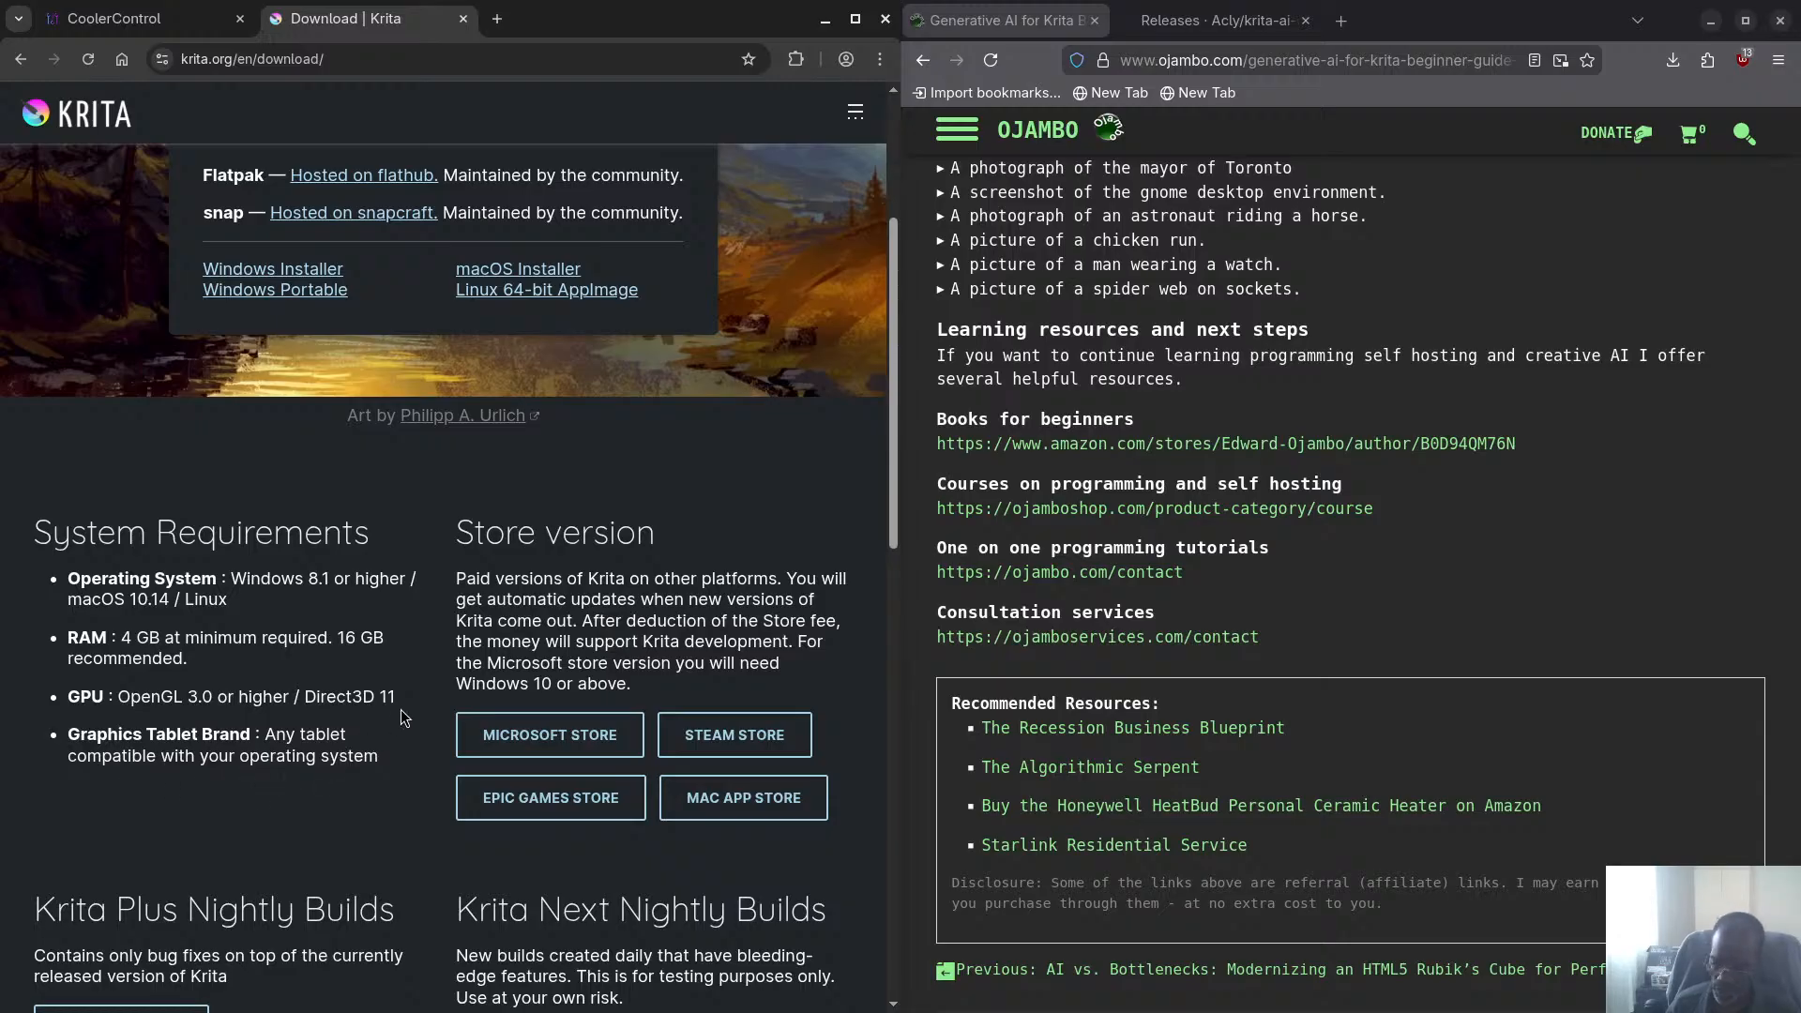
pyautogui.scroll(-7, 334, 651)
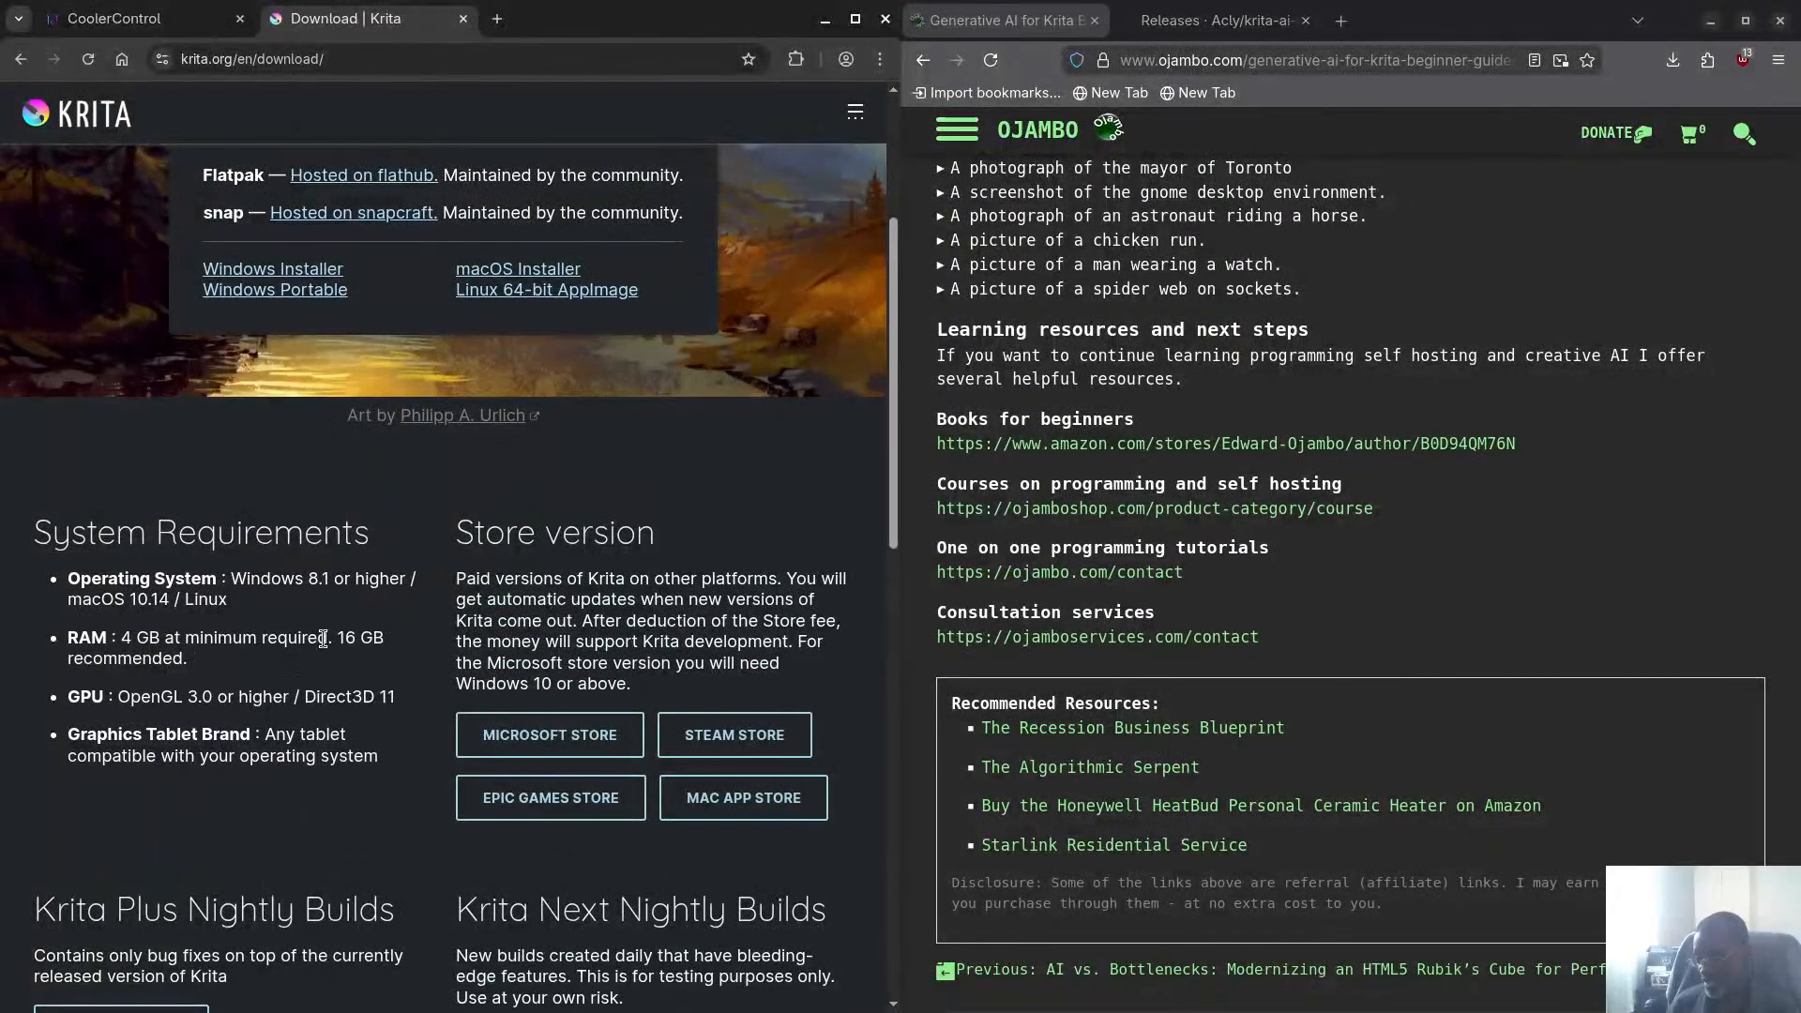
pyautogui.scroll(3, 324, 640)
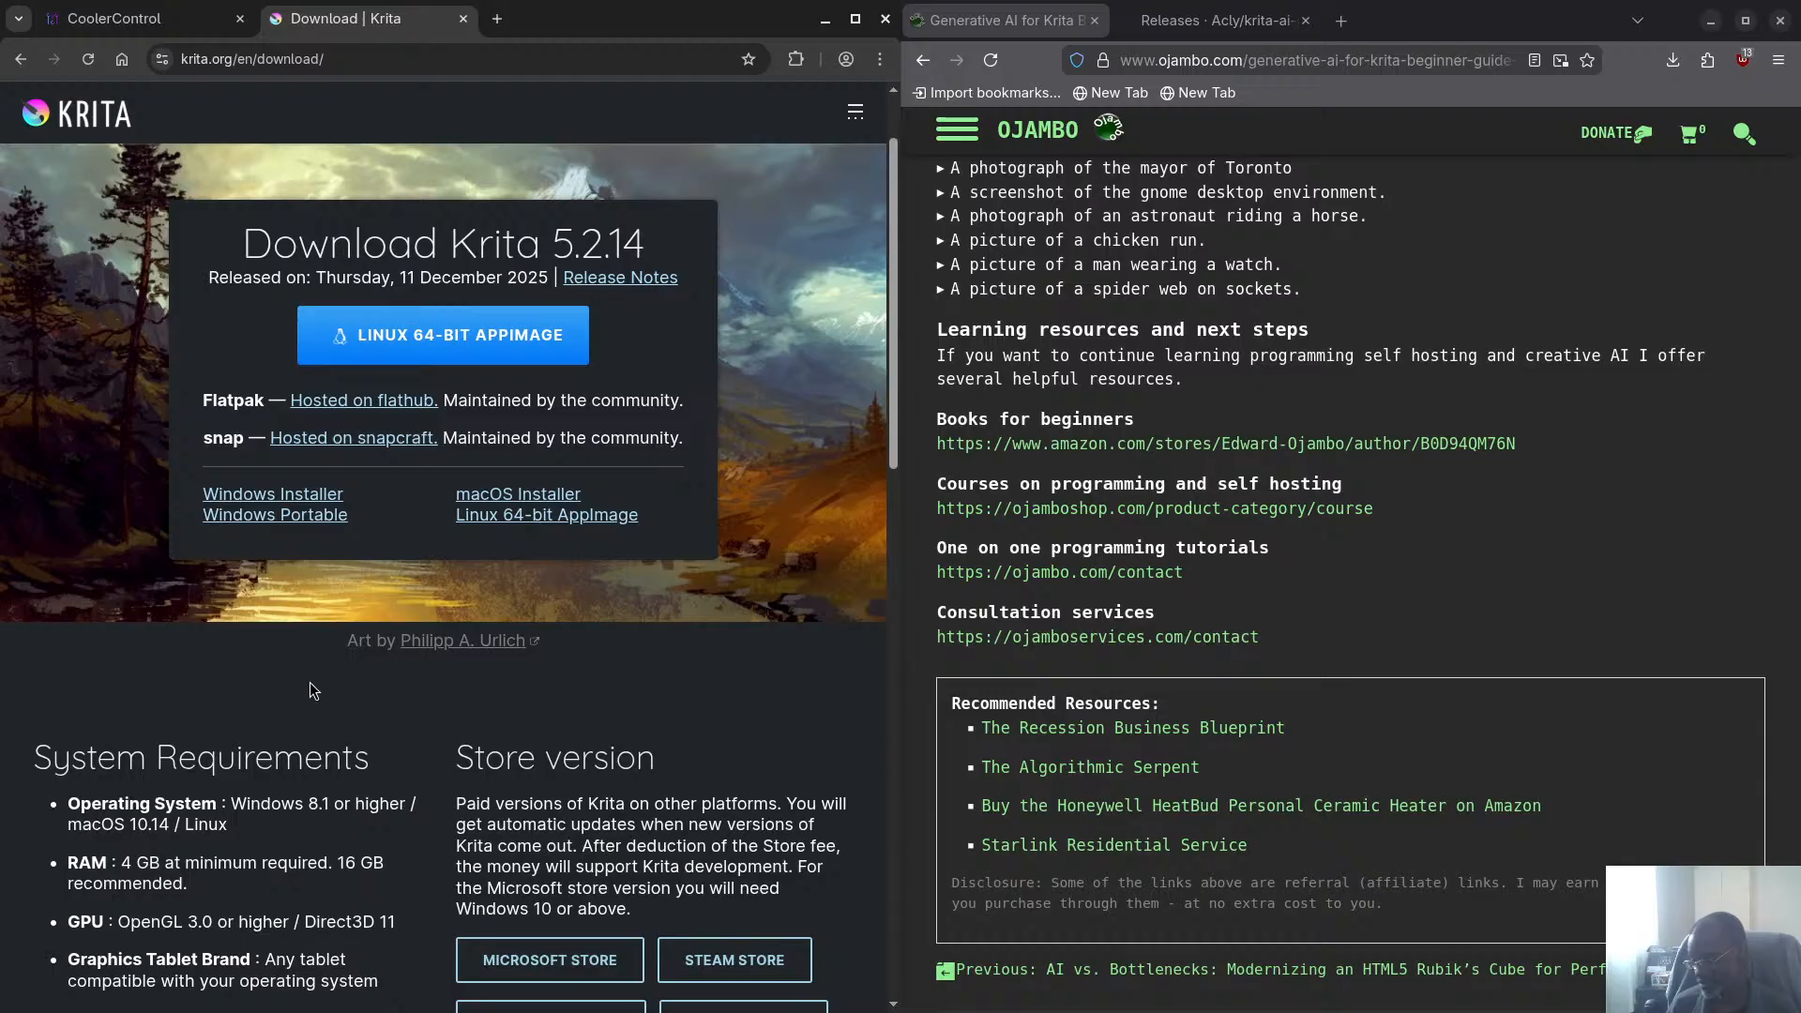
pyautogui.scroll(1, 256, 602)
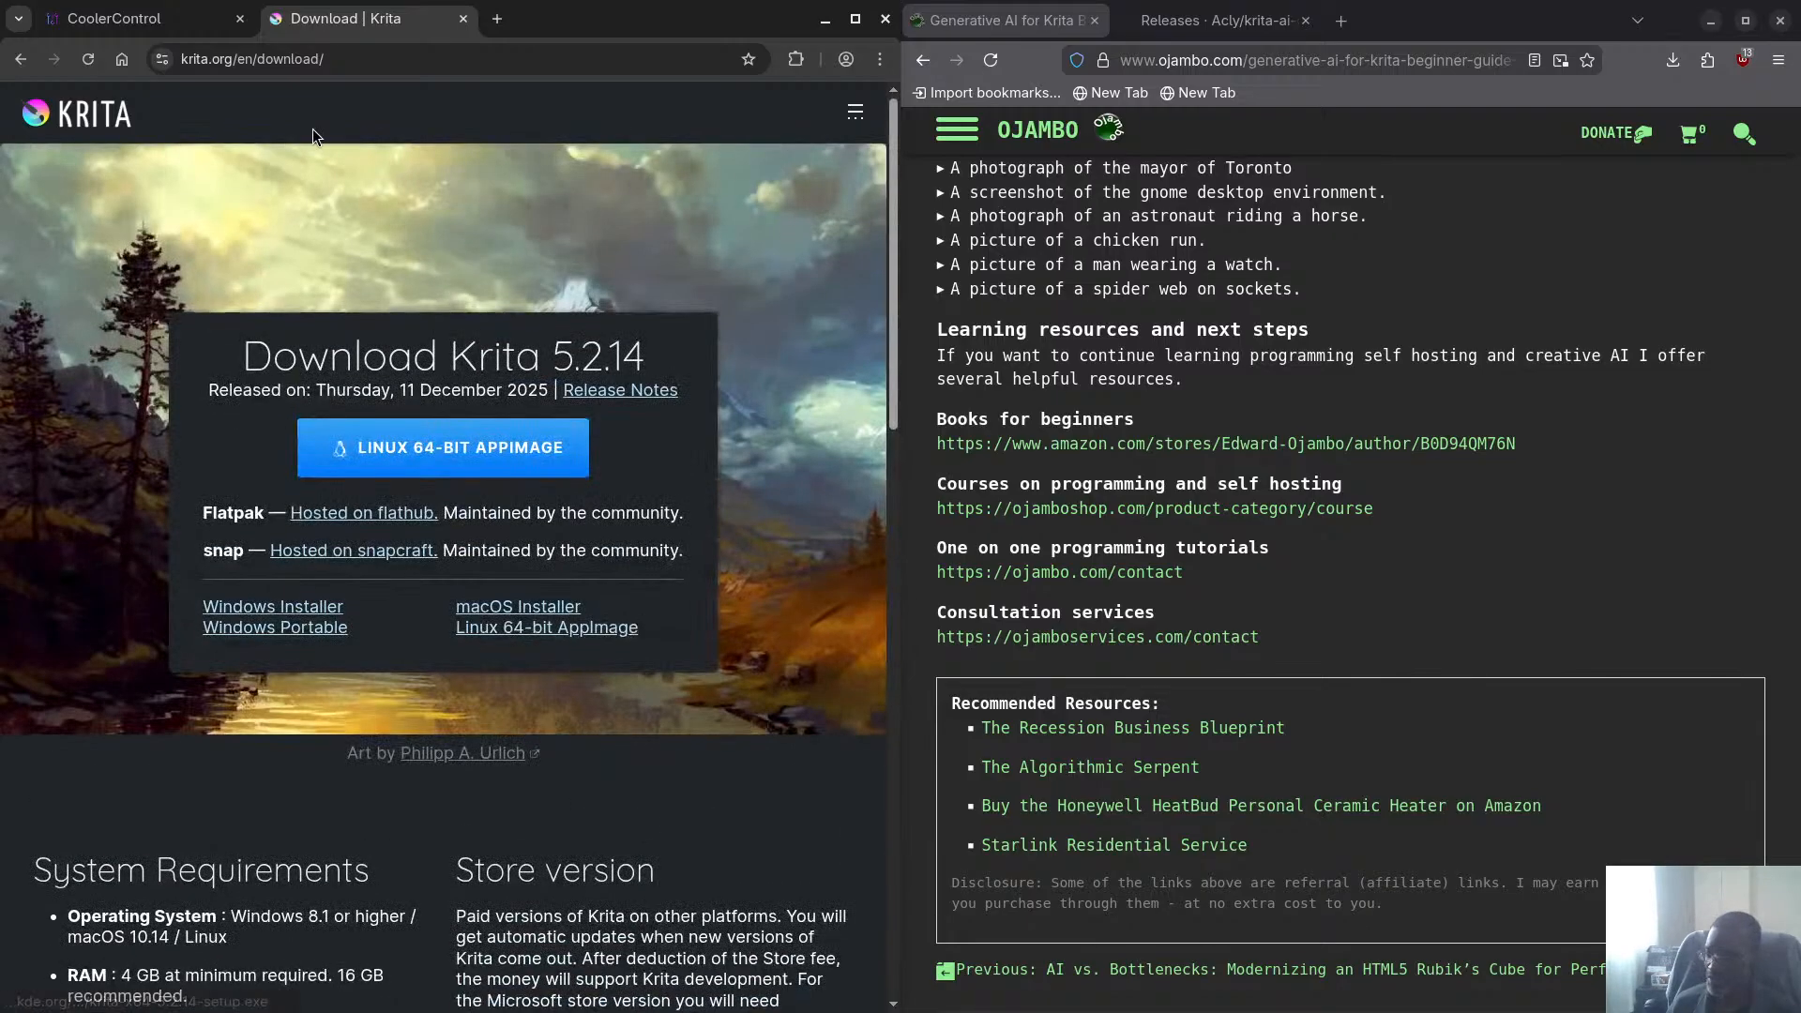
# Search the web for comfyui in a new tab
pyautogui.click(497, 22)
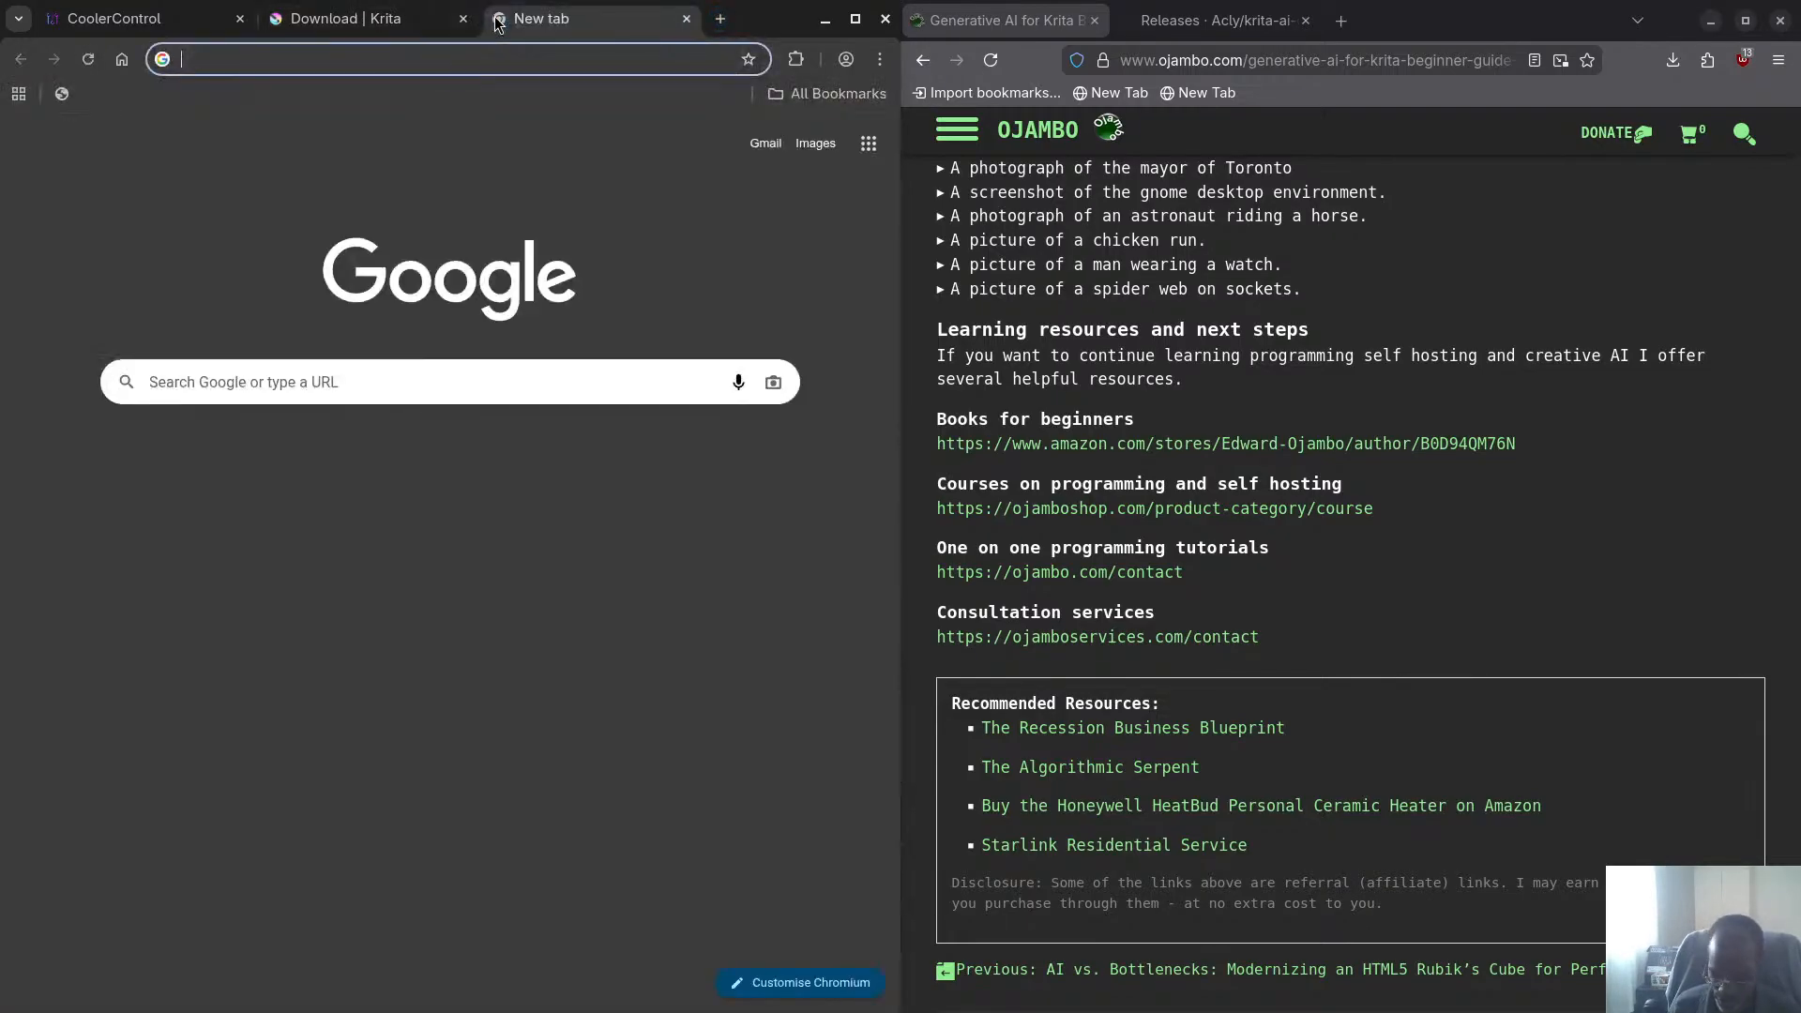
pyautogui.write('comfu')
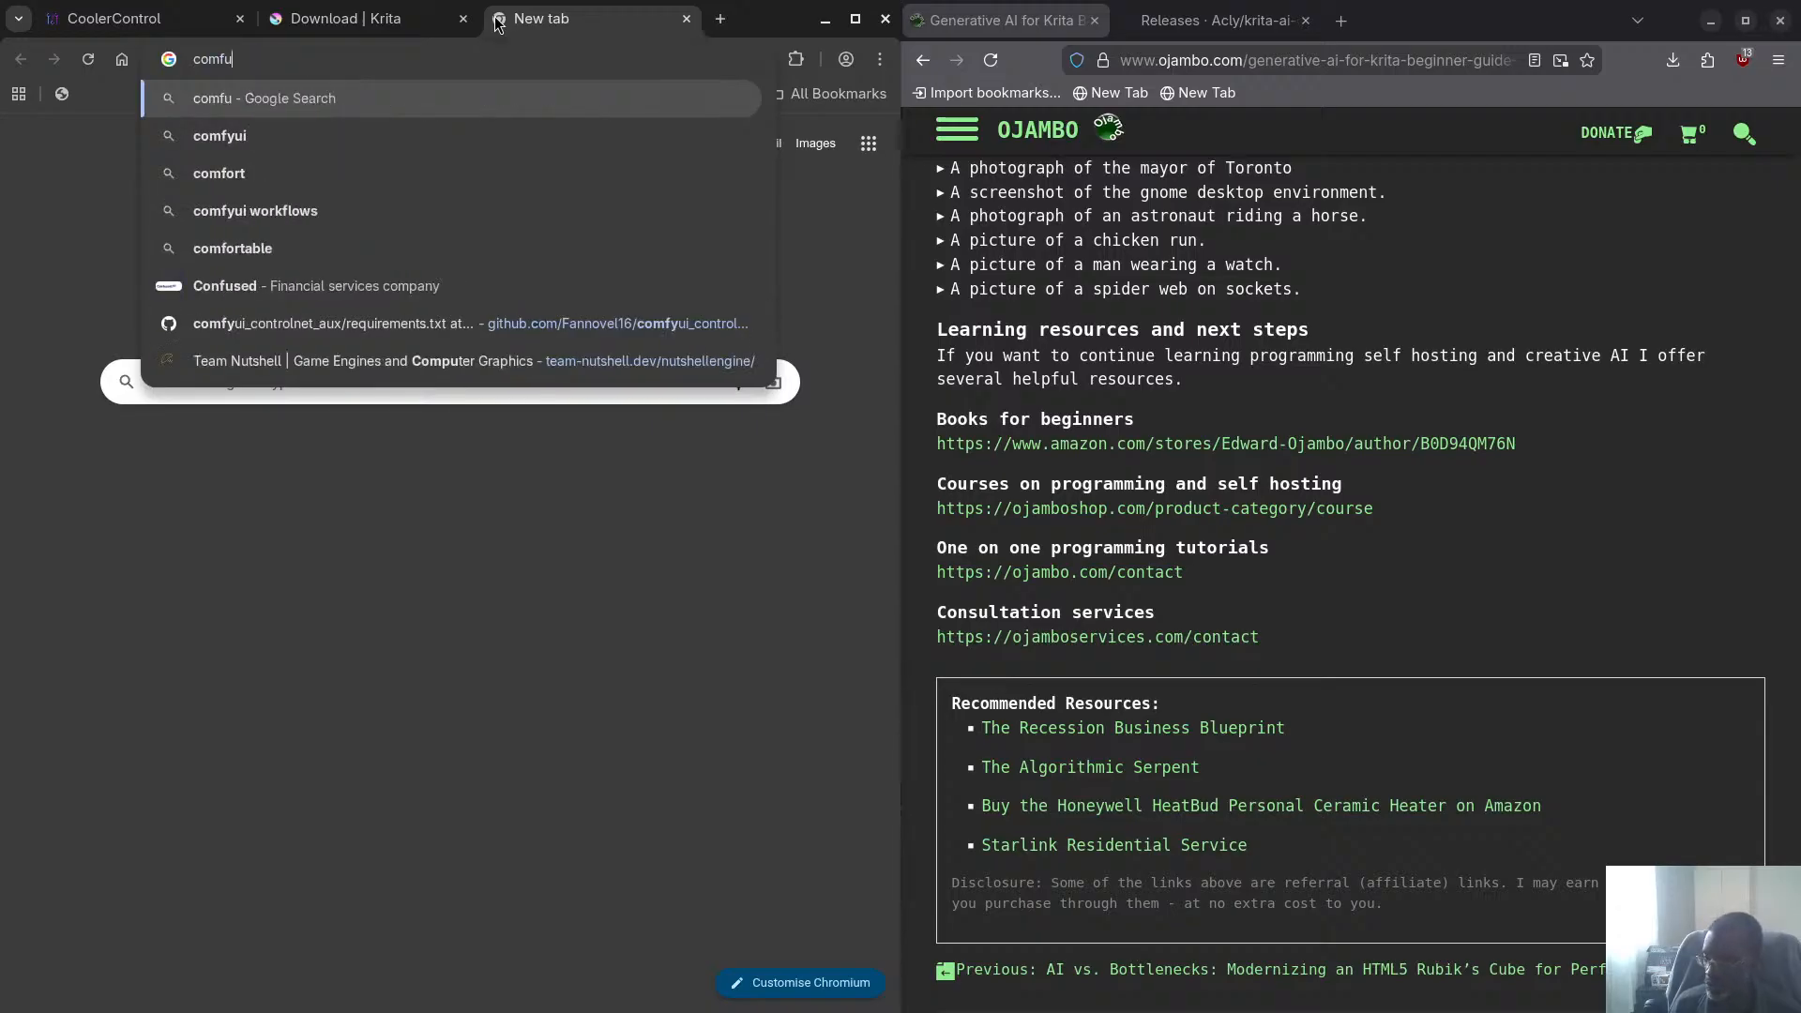
pyautogui.write('i')
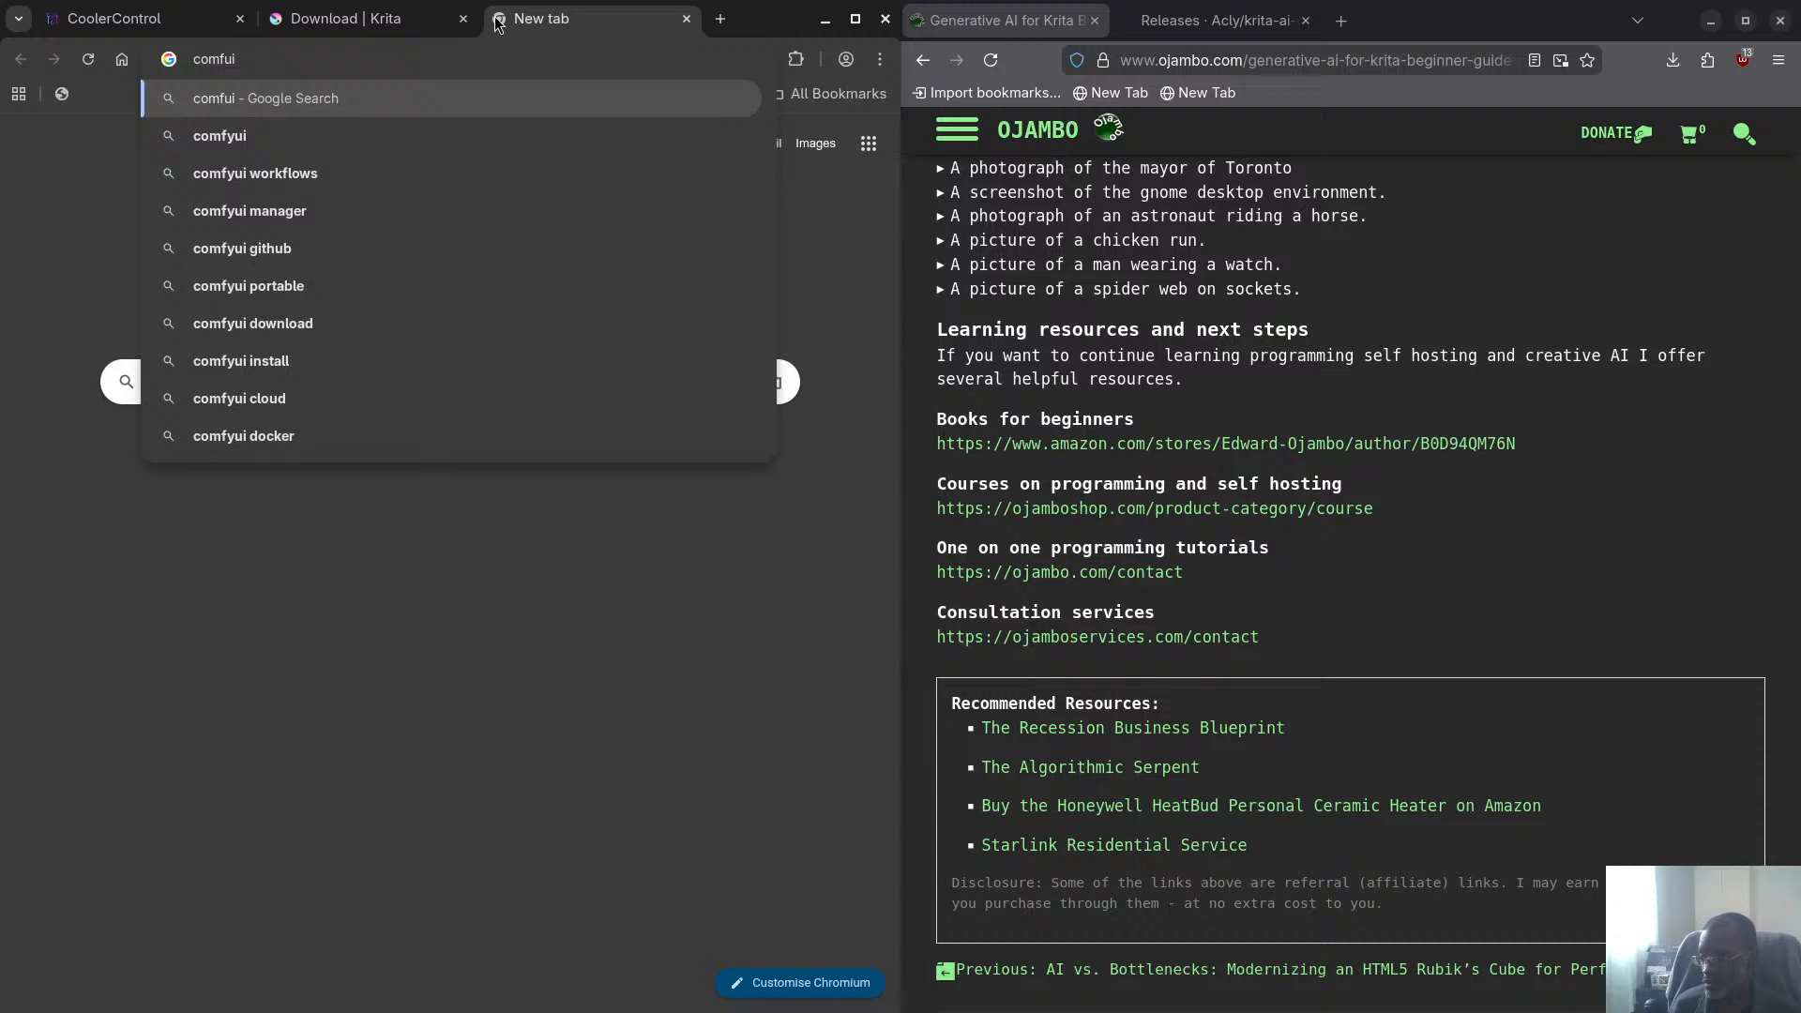
pyautogui.press('BackSpace')
pyautogui.press('BackSpace')
pyautogui.write('yui')
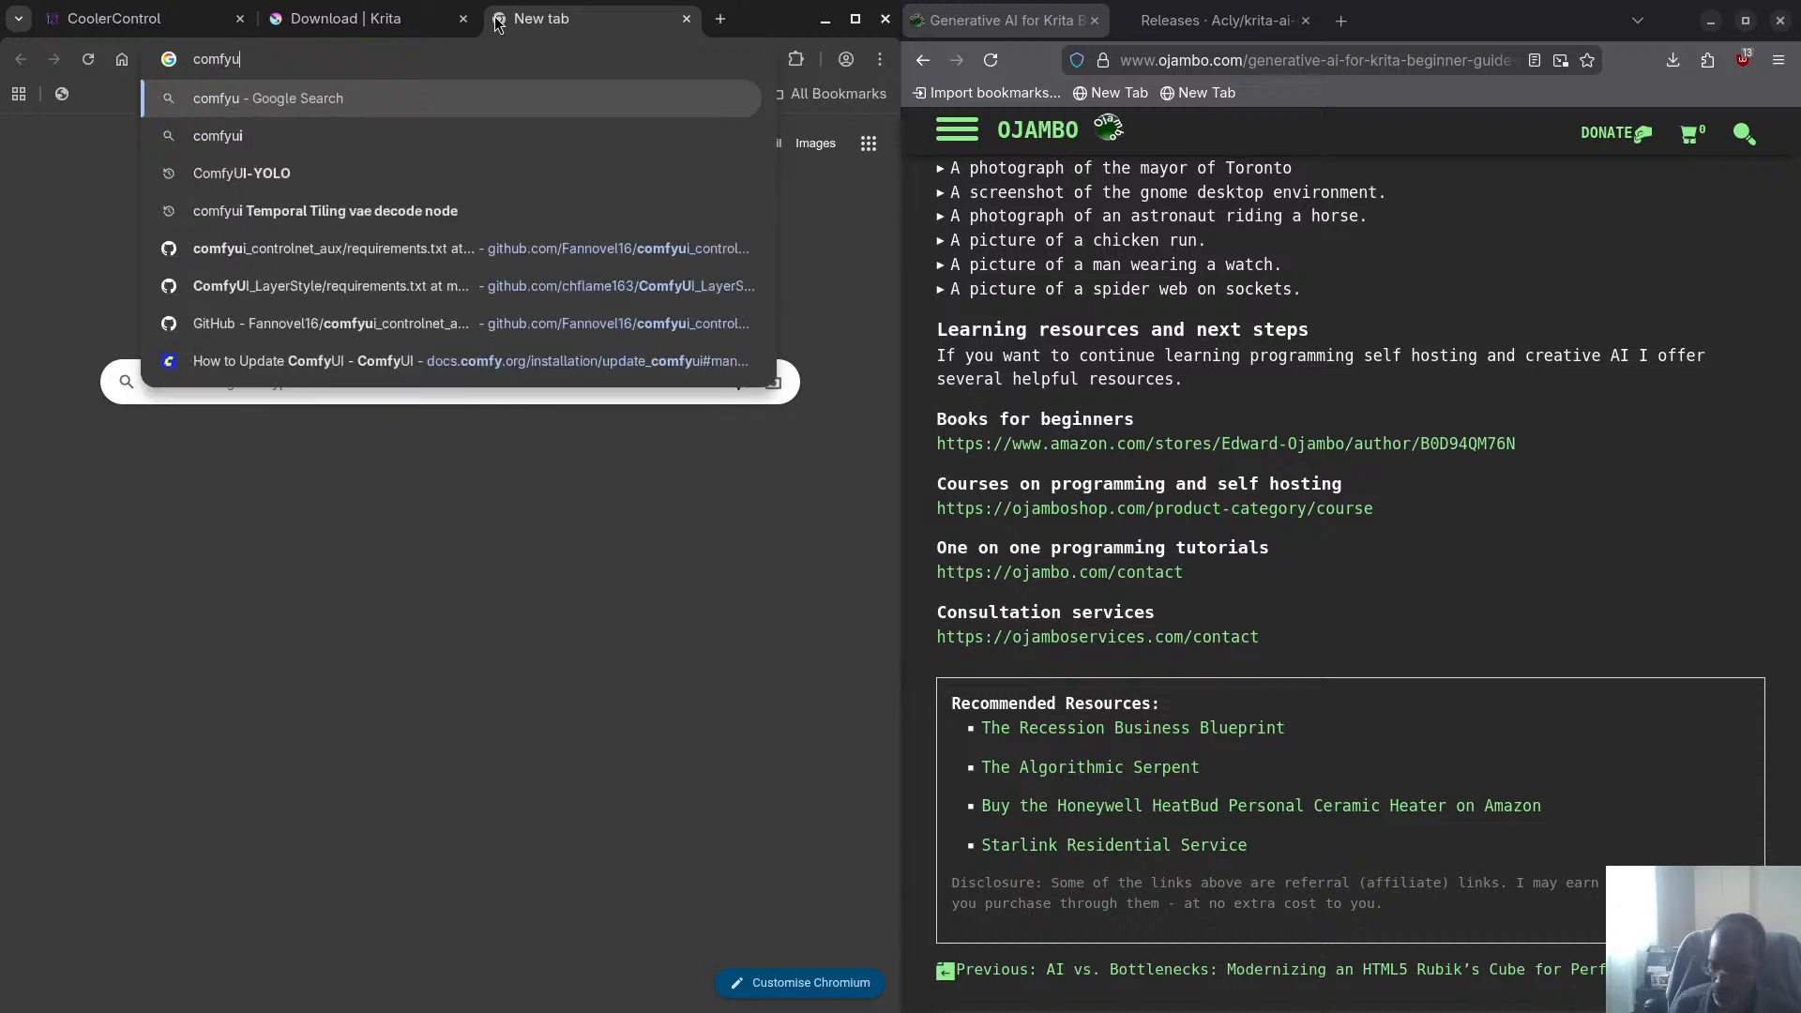
pyautogui.press('Return')
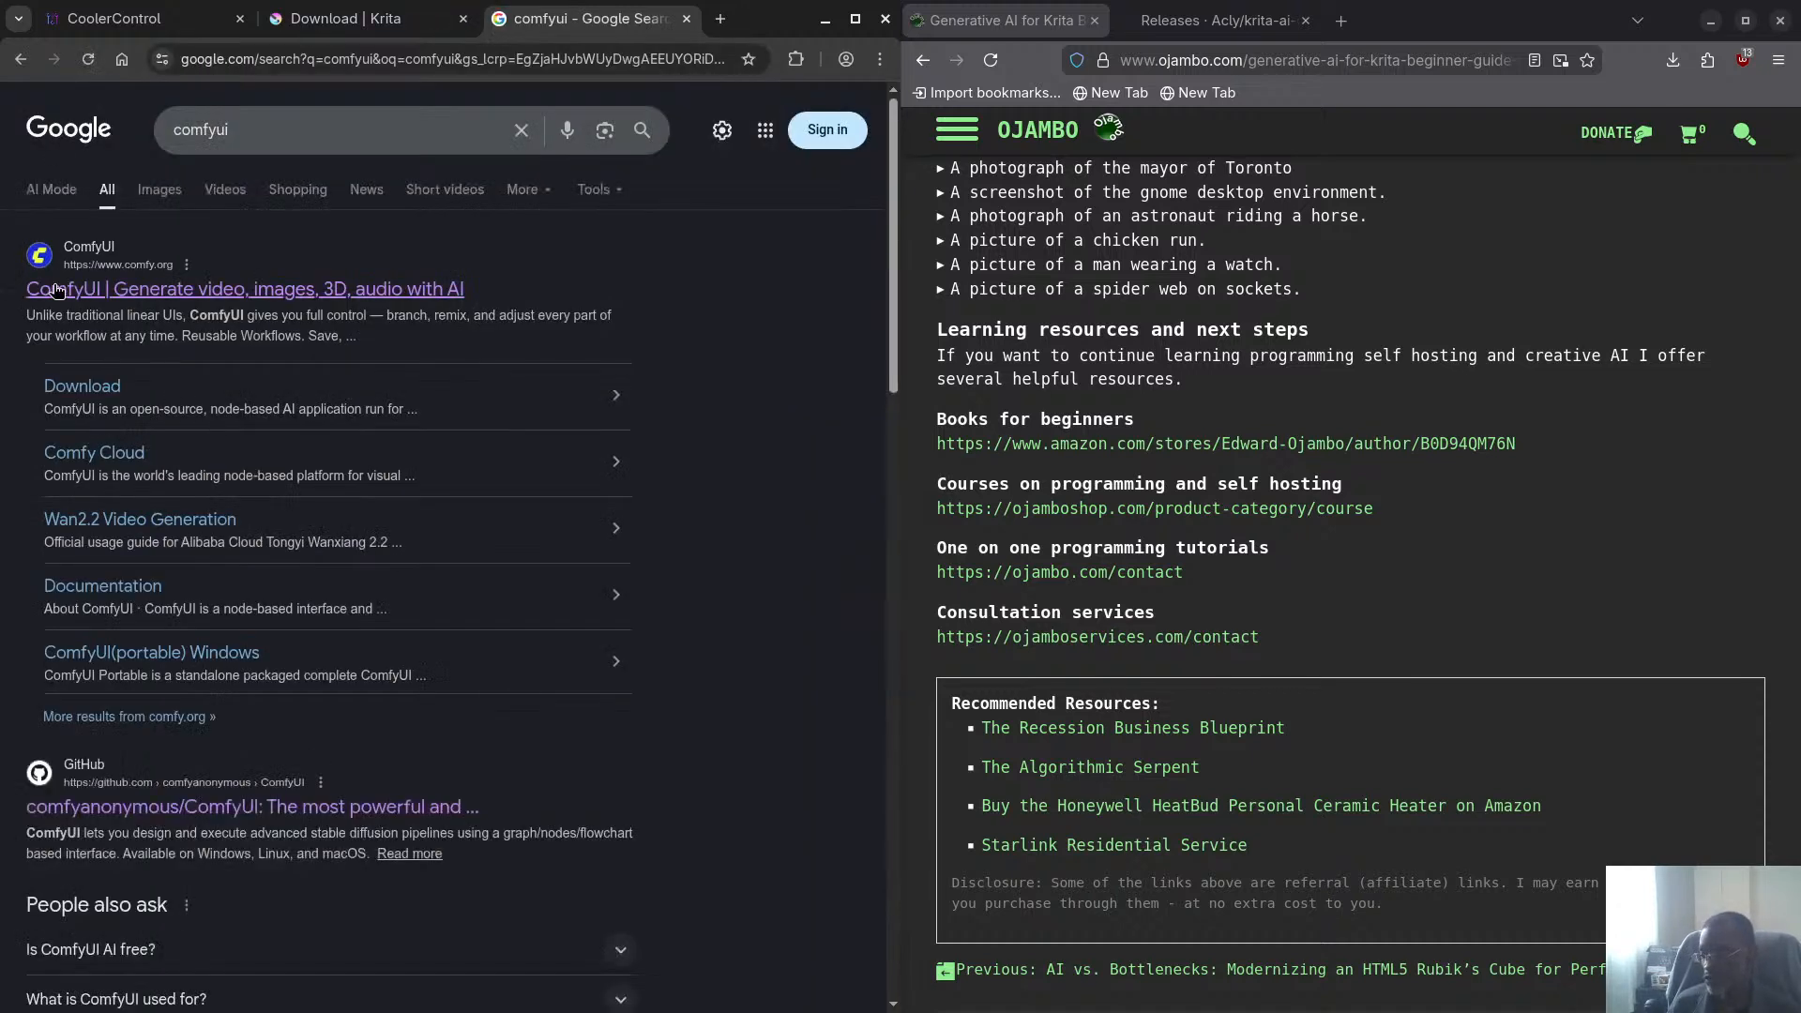
# Open the official ComfyUI website and go through its download page to the GitHub install repository
pyautogui.click(176, 291)
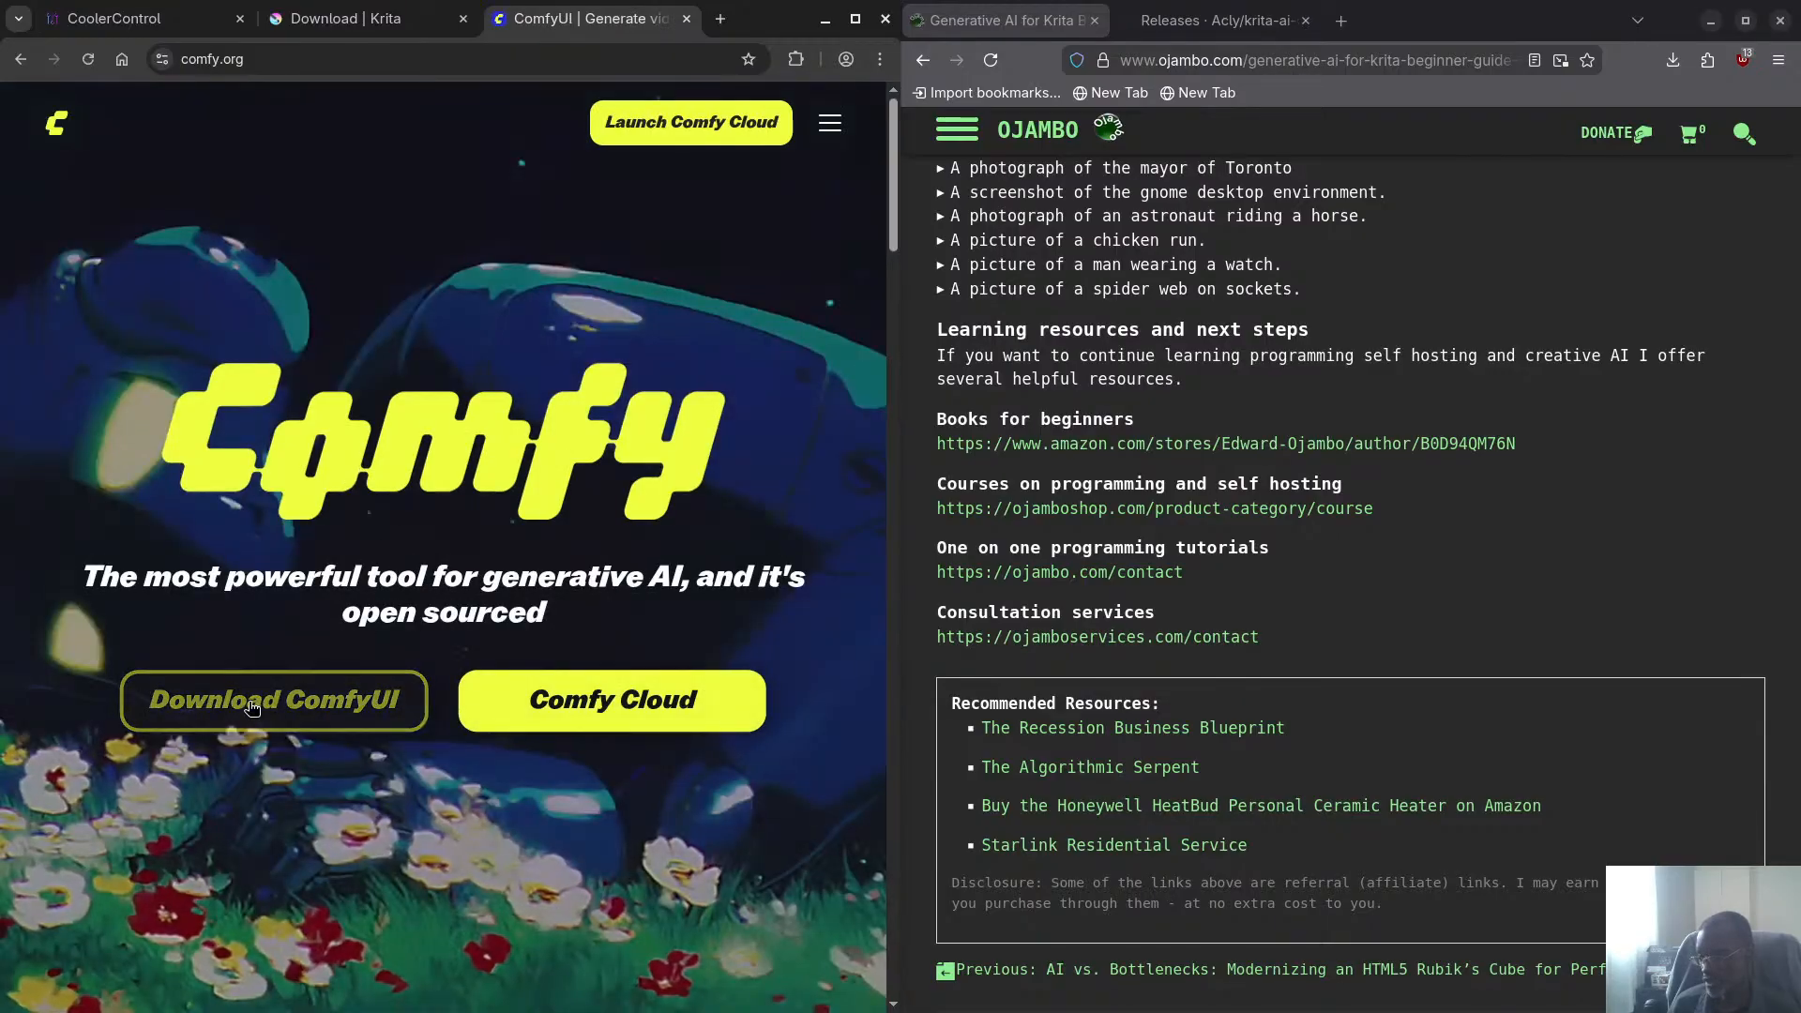
pyautogui.click(261, 710)
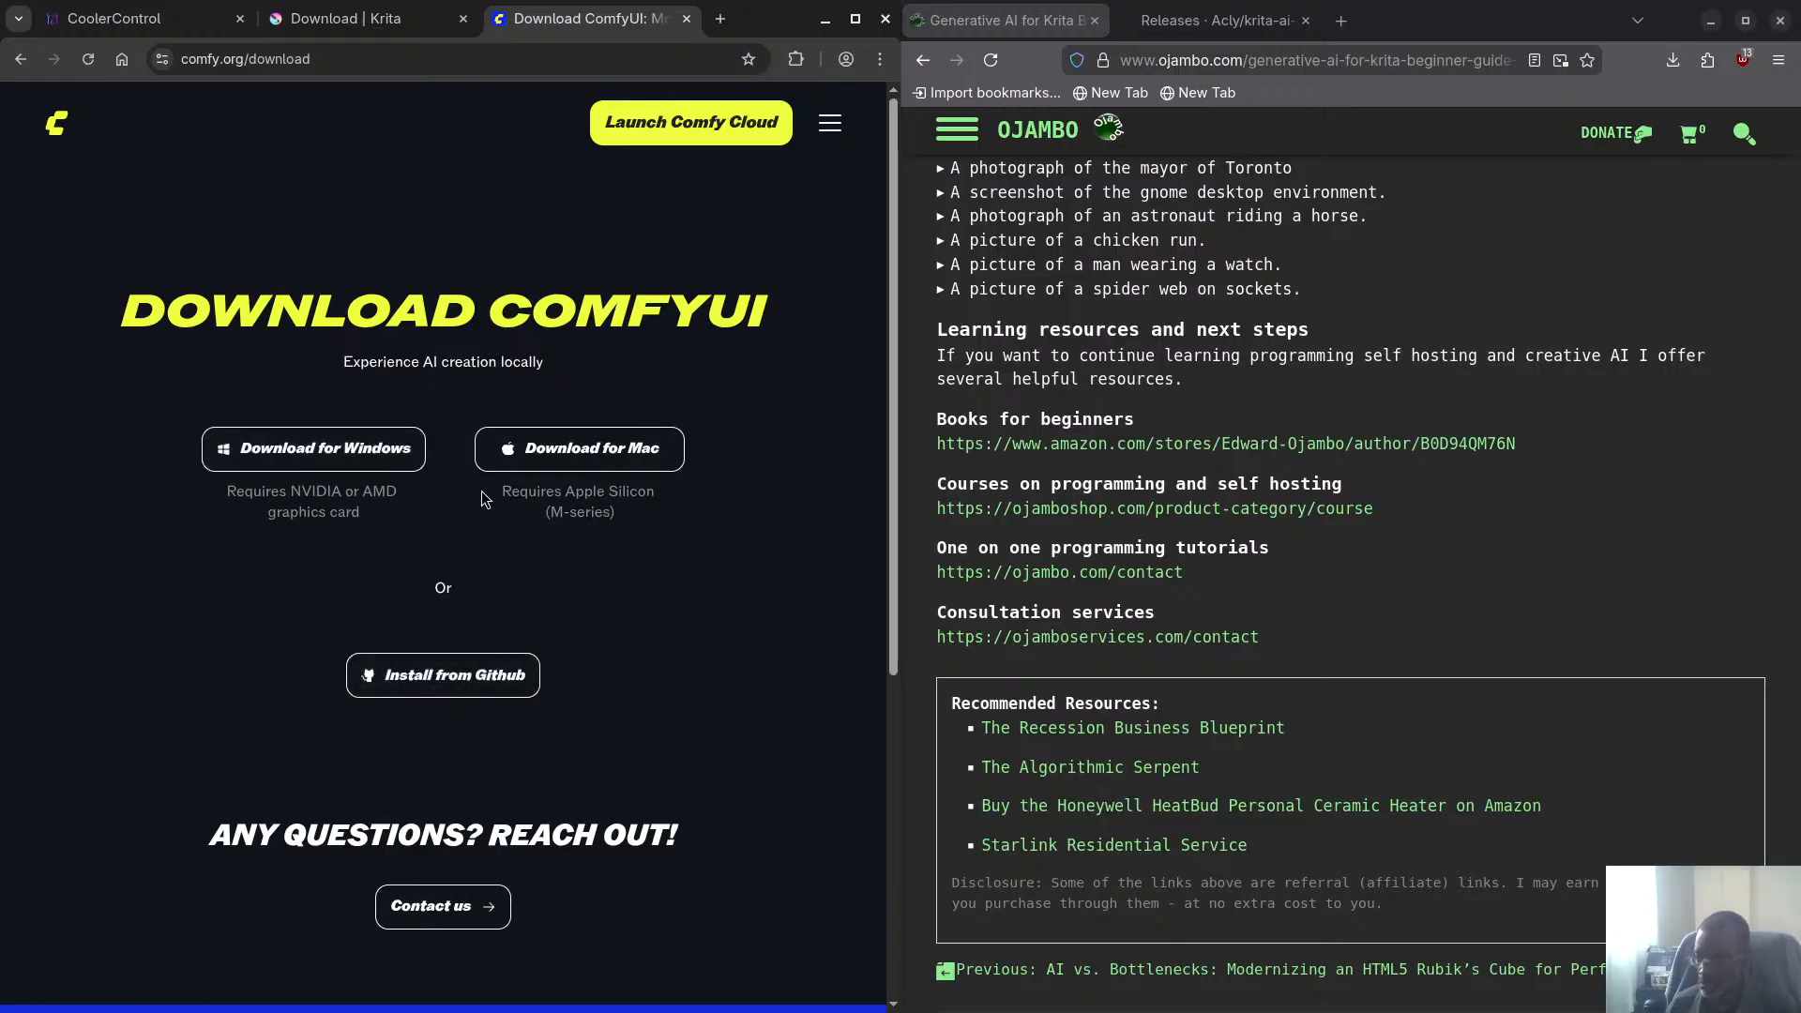
pyautogui.click(437, 674)
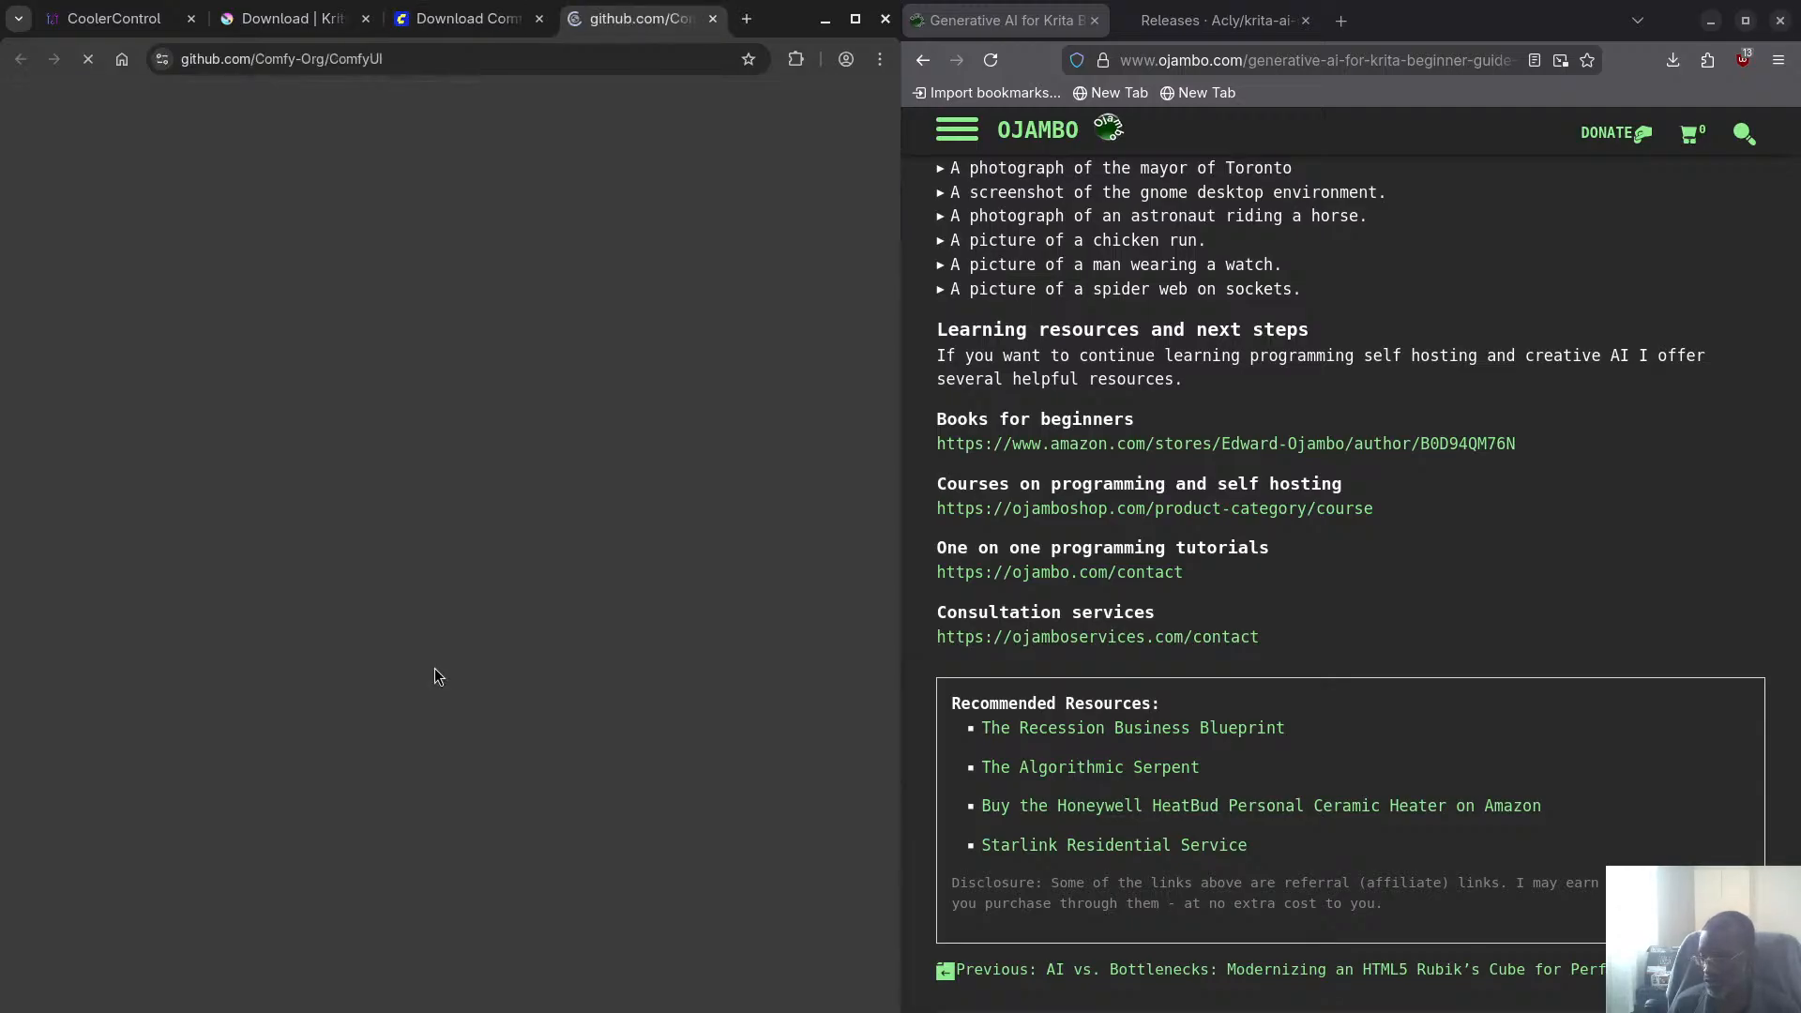
# Look through the ComfyUI repository's README for its supported models, features and release process
pyautogui.scroll(-15, 325, 505)
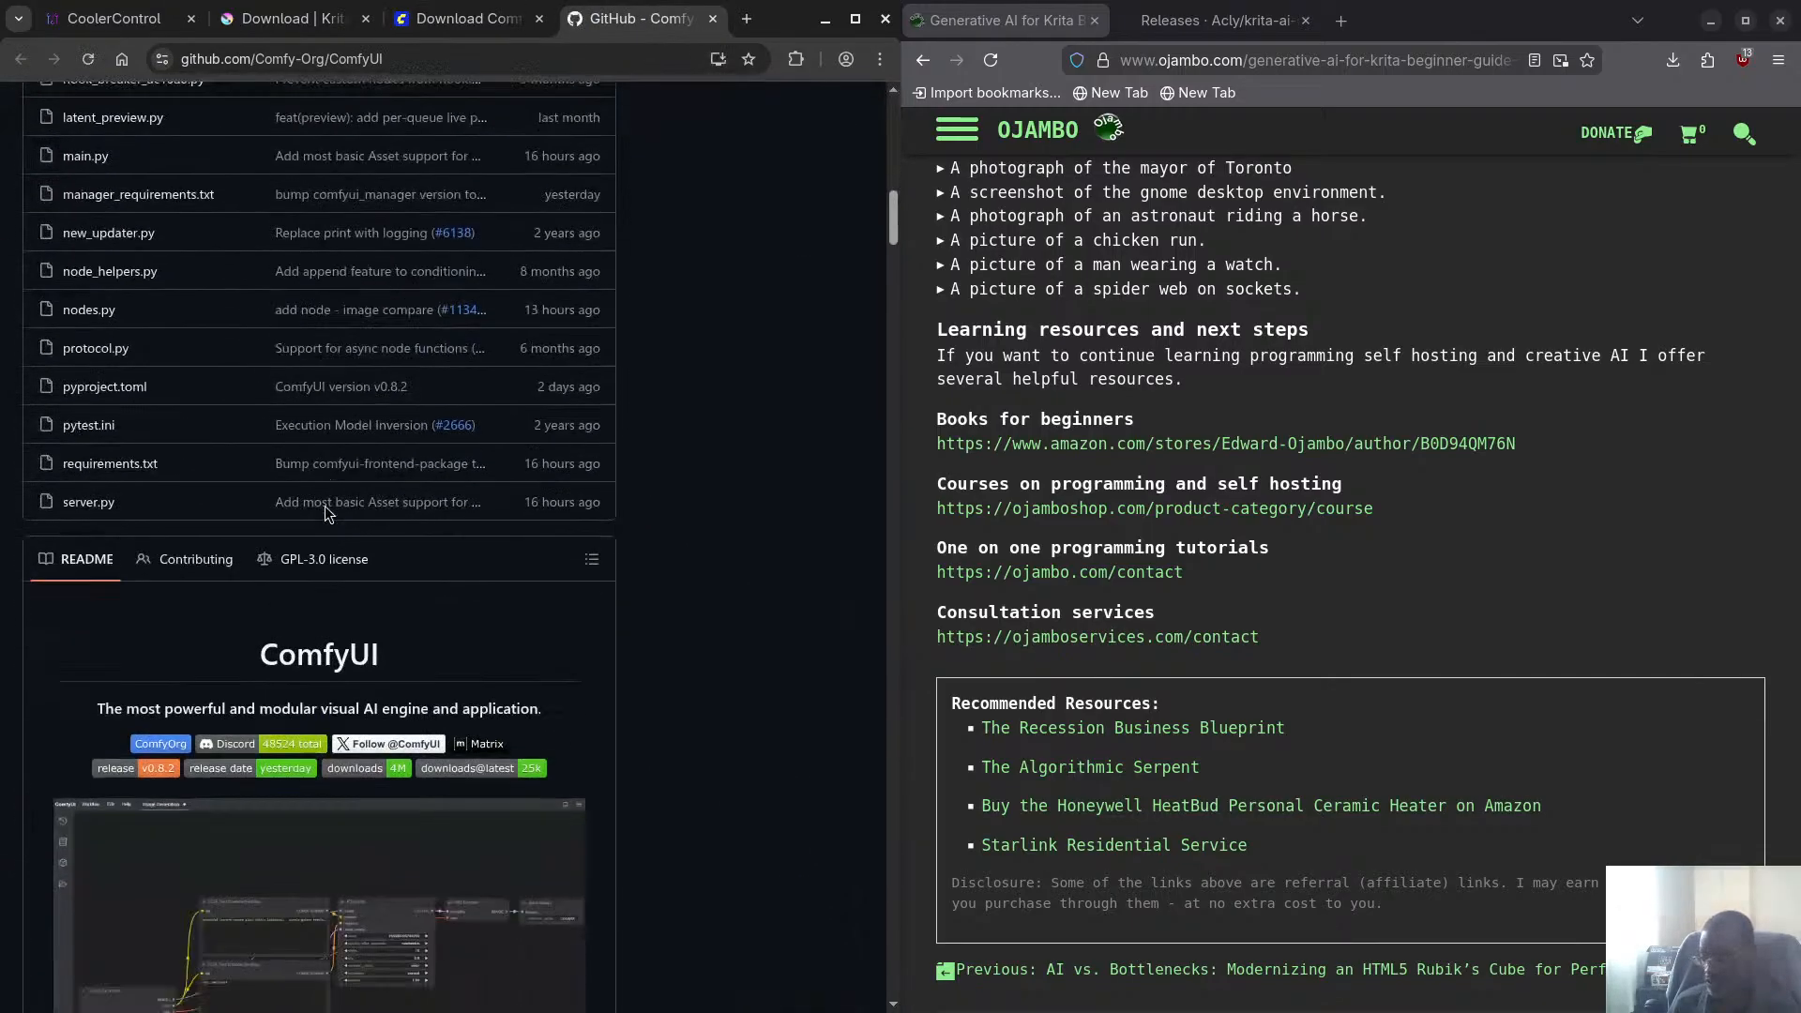
pyautogui.scroll(-20, 325, 512)
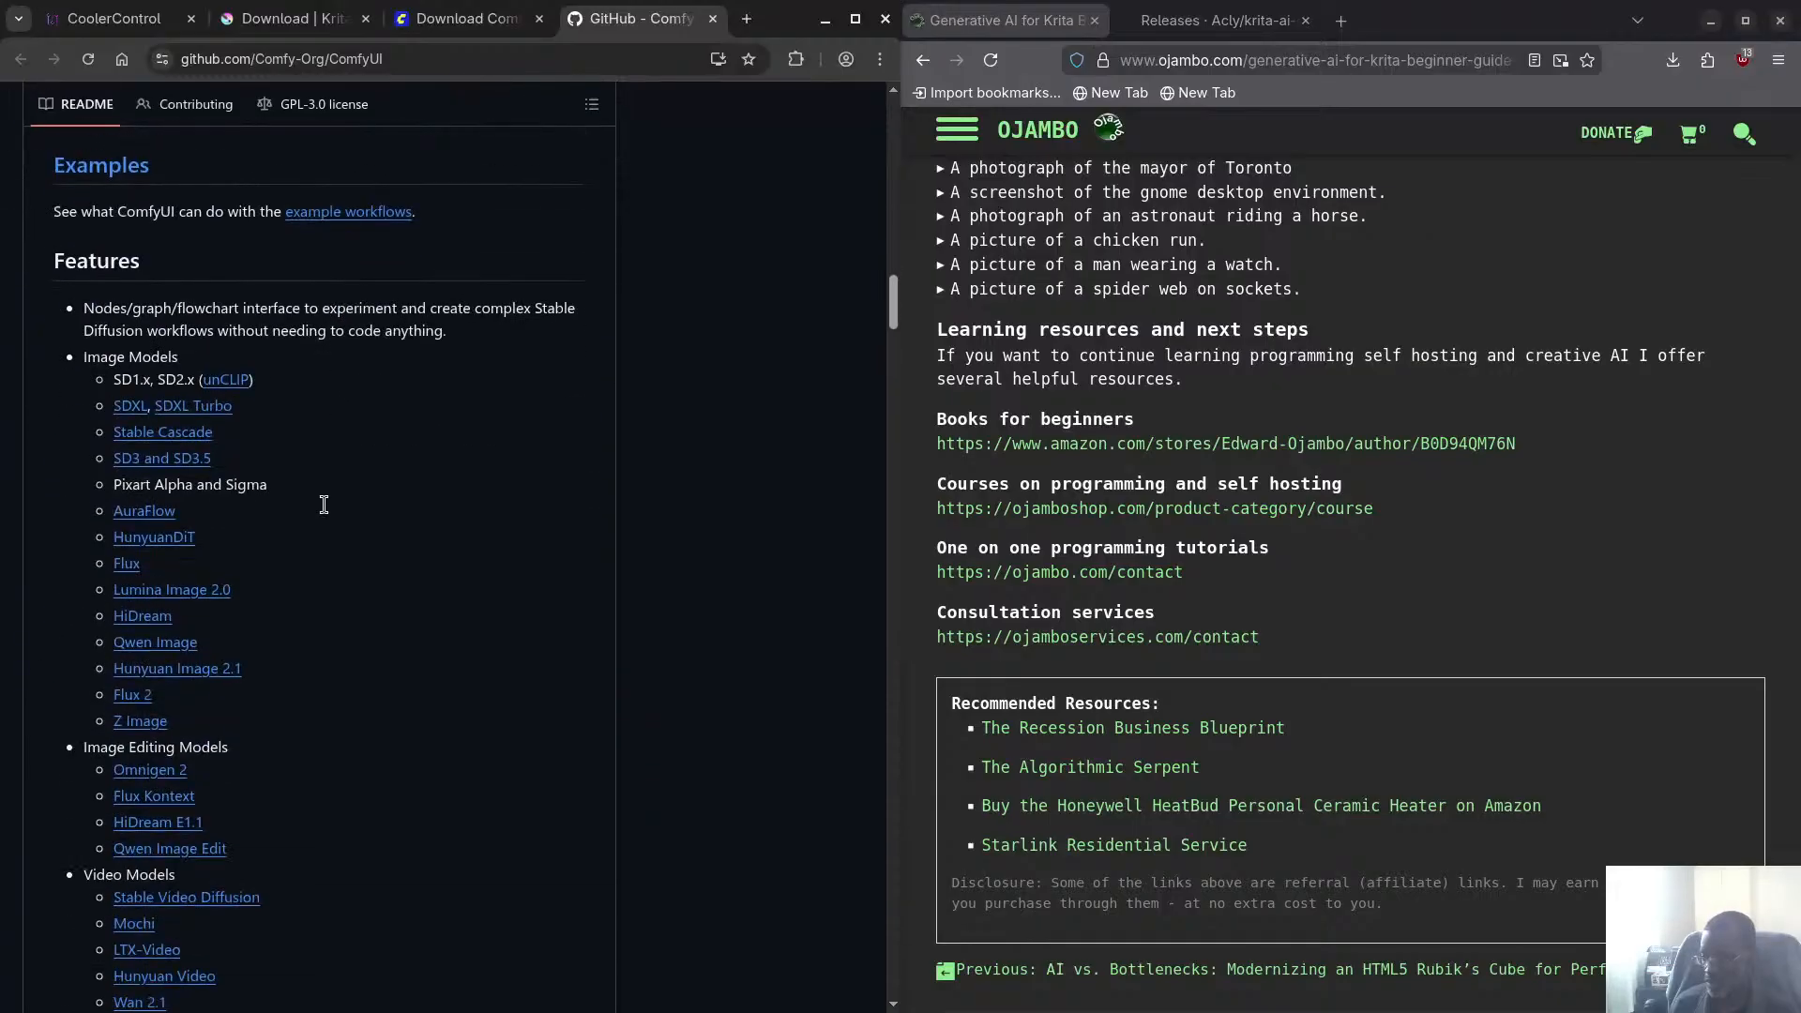
pyautogui.scroll(-6, 325, 504)
pyautogui.scroll(12, 324, 504)
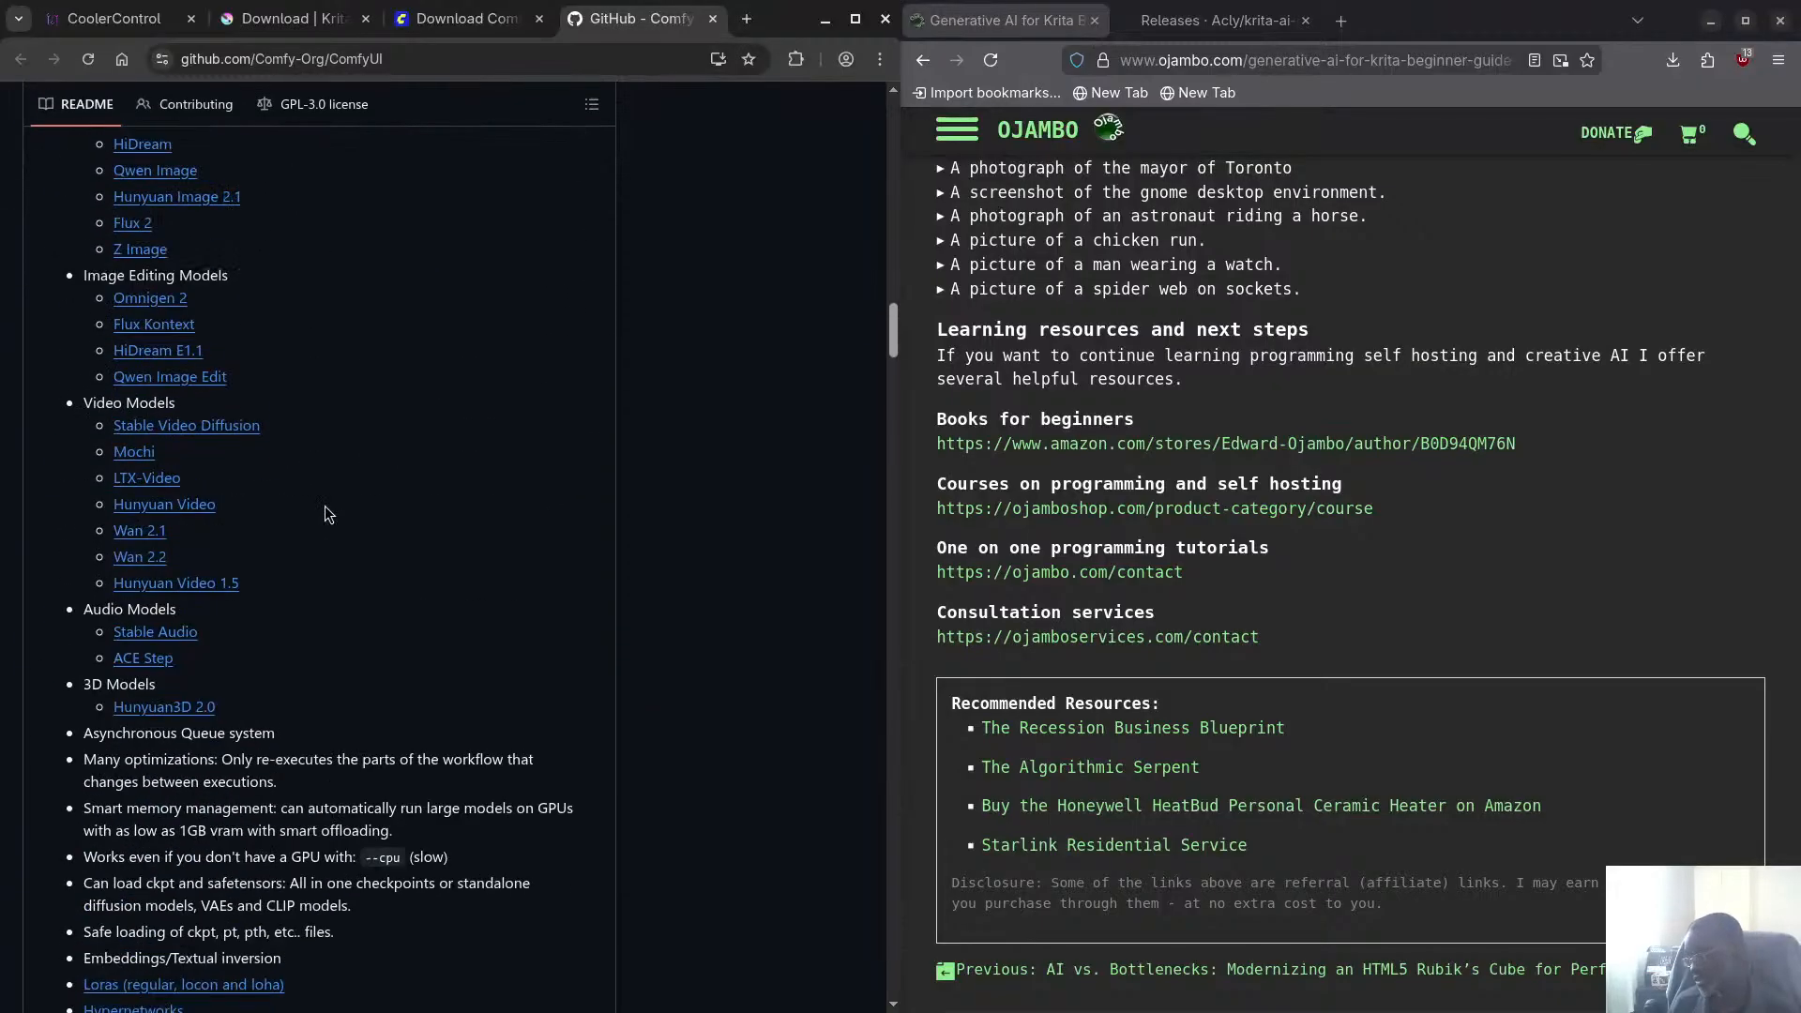
pyautogui.scroll(10, 325, 513)
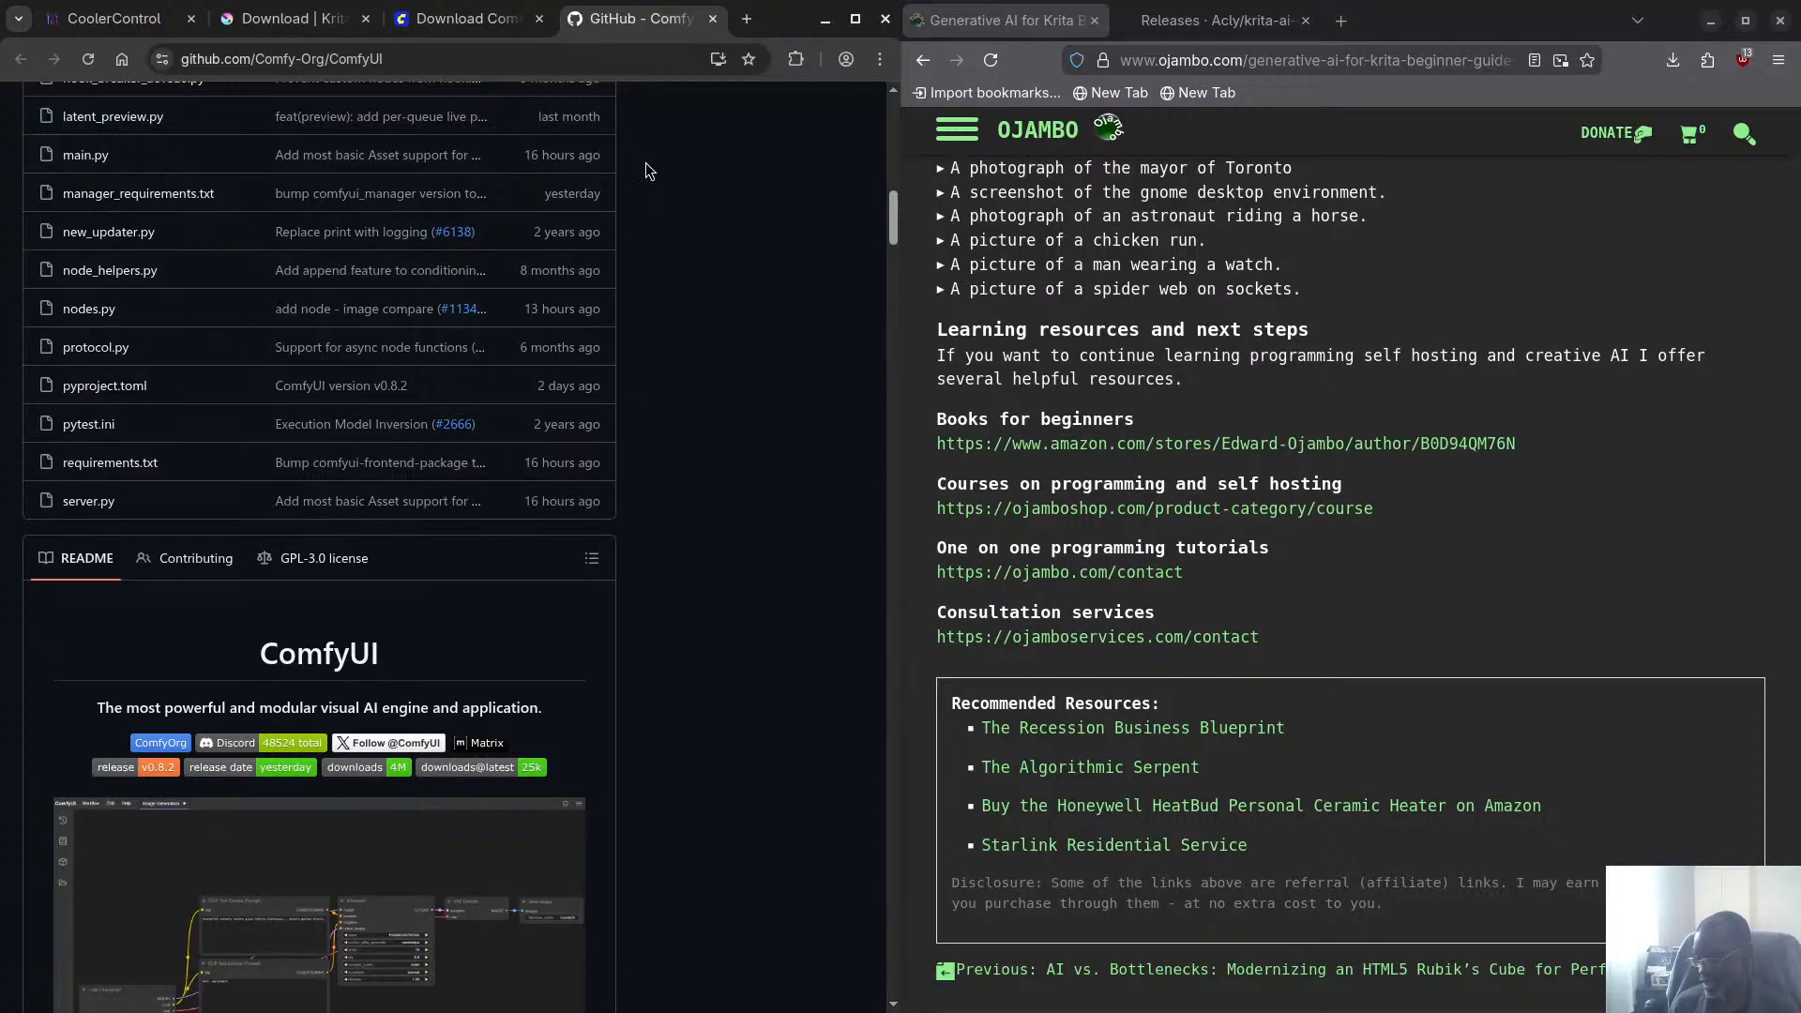
pyautogui.scroll(-3, 298, 511)
pyautogui.scroll(-20, 297, 511)
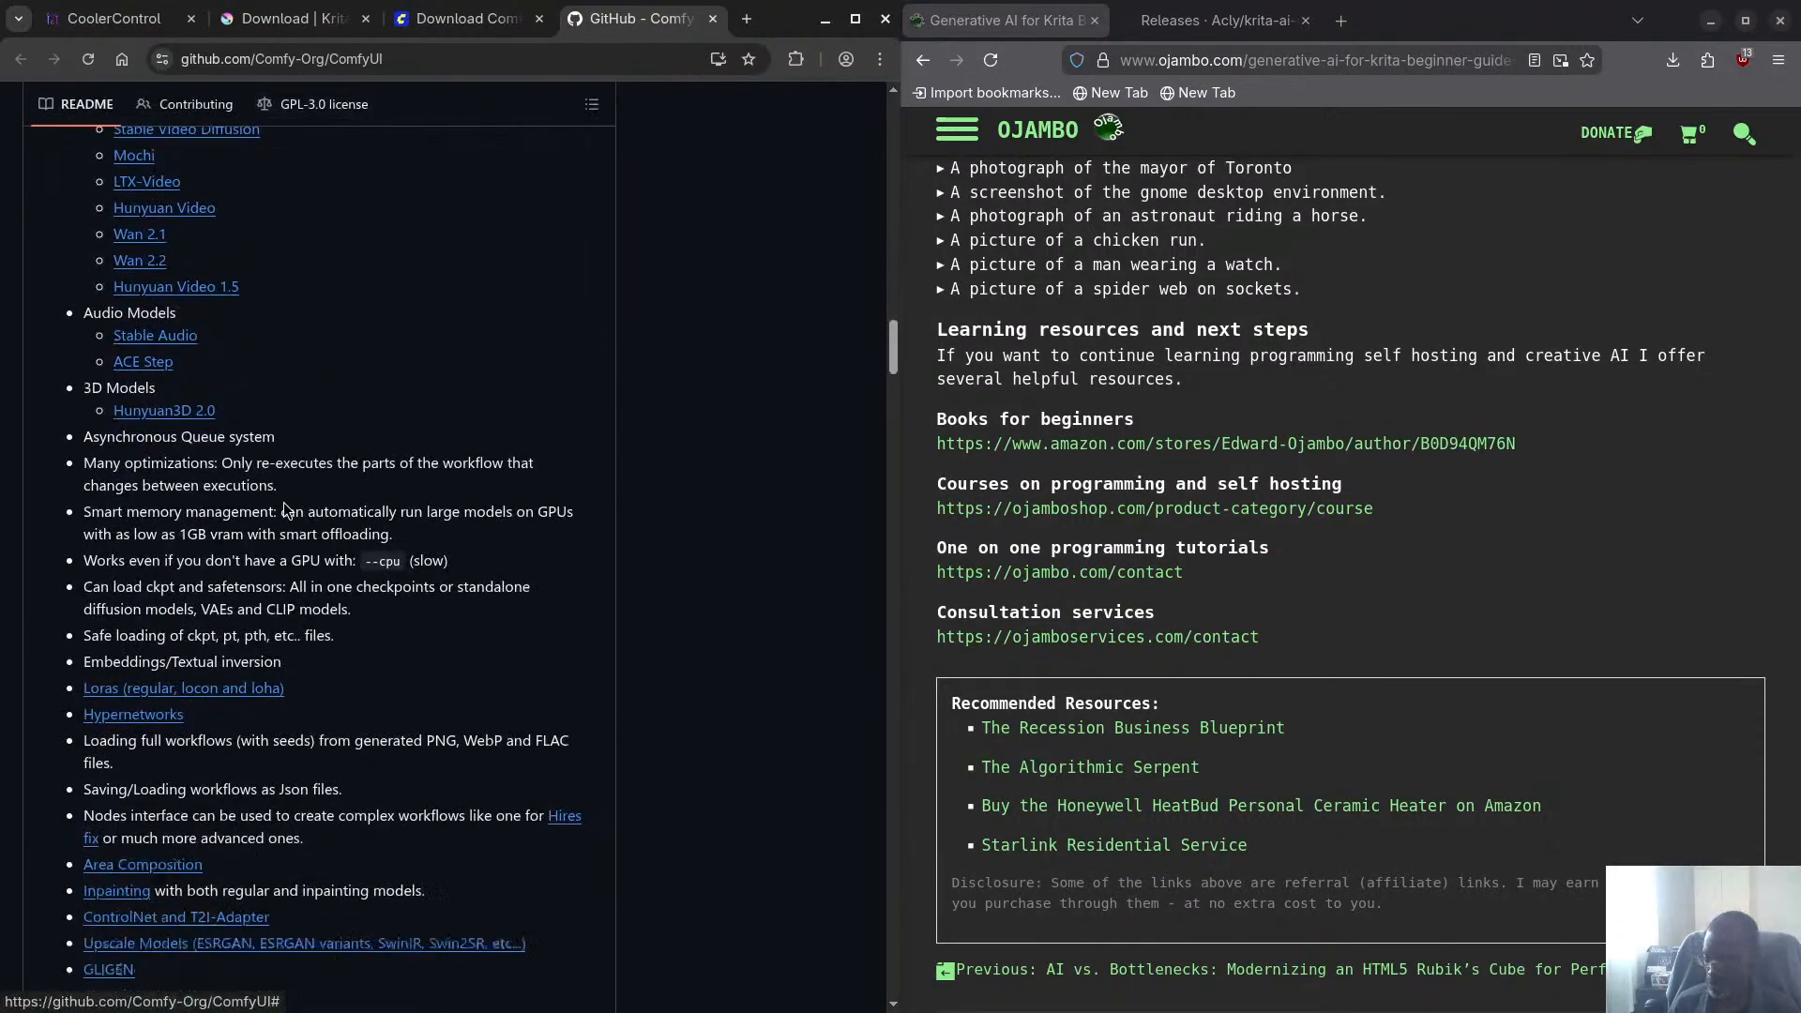
pyautogui.scroll(-10, 283, 500)
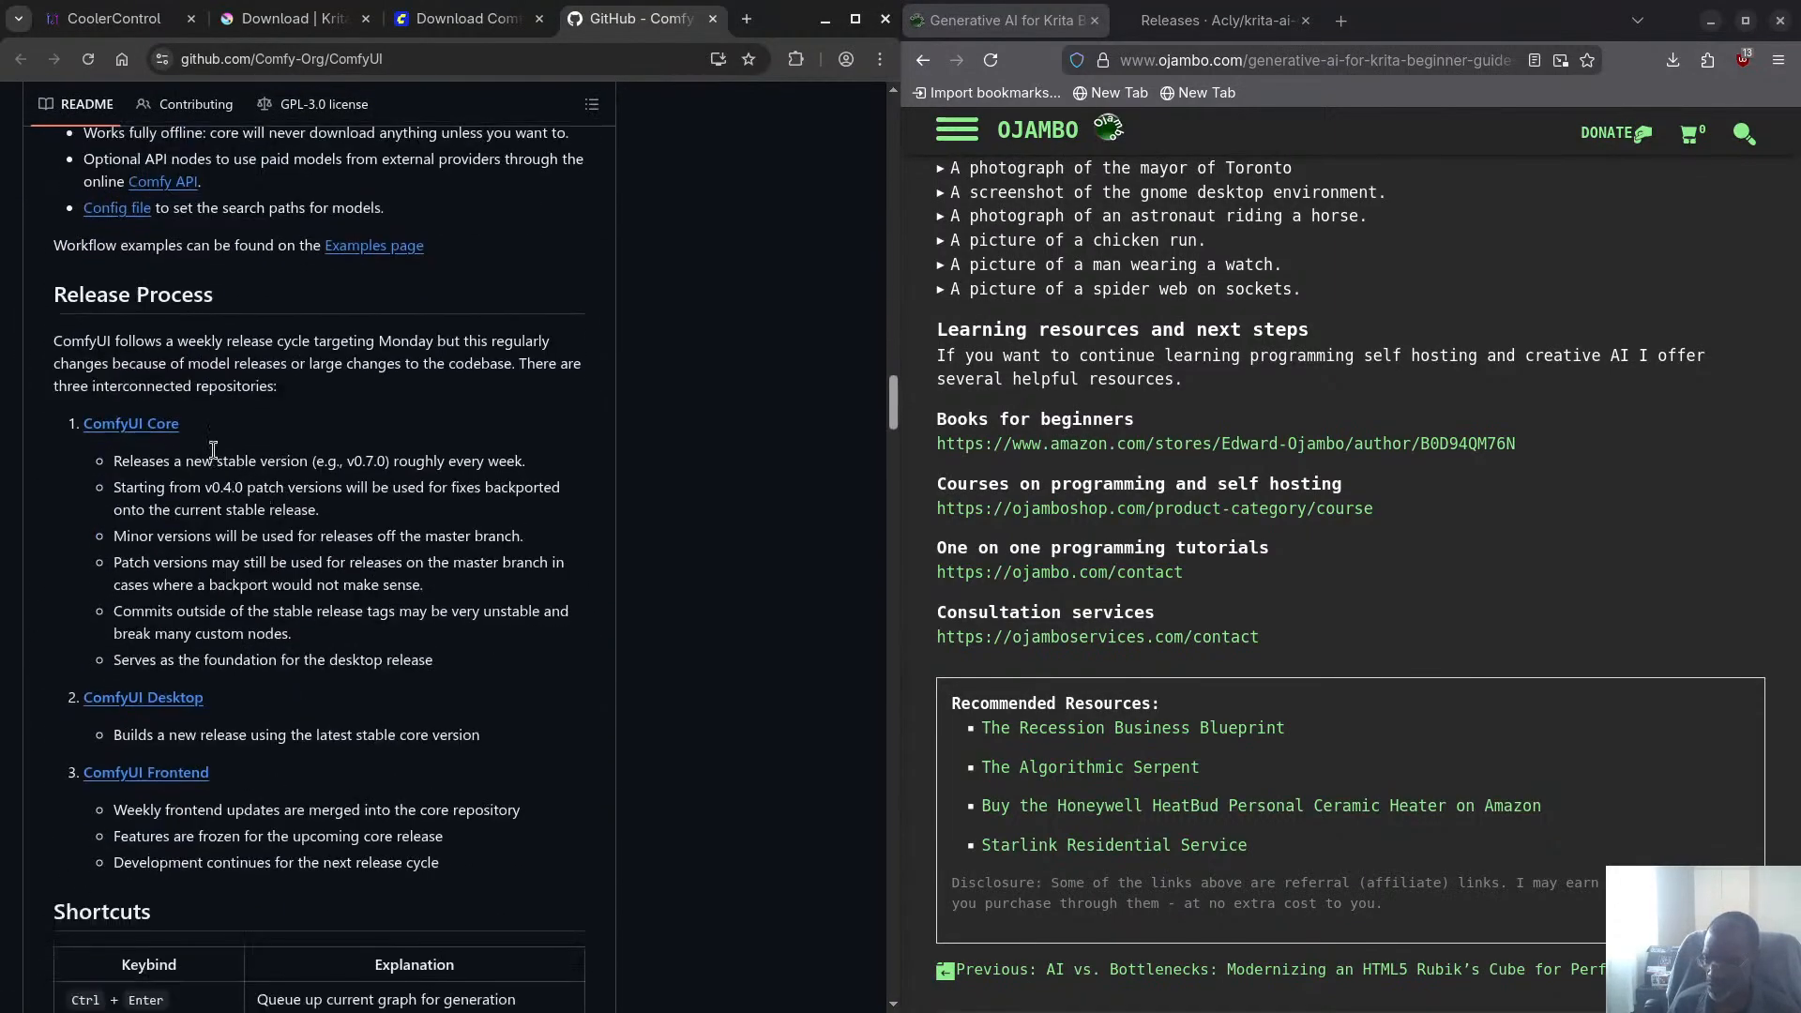
# Examine the README's installation section, covering Windows portable, comfy-cli, manual install, PyTorch commands for each GPU type and dependencies
pyautogui.scroll(-12, 222, 465)
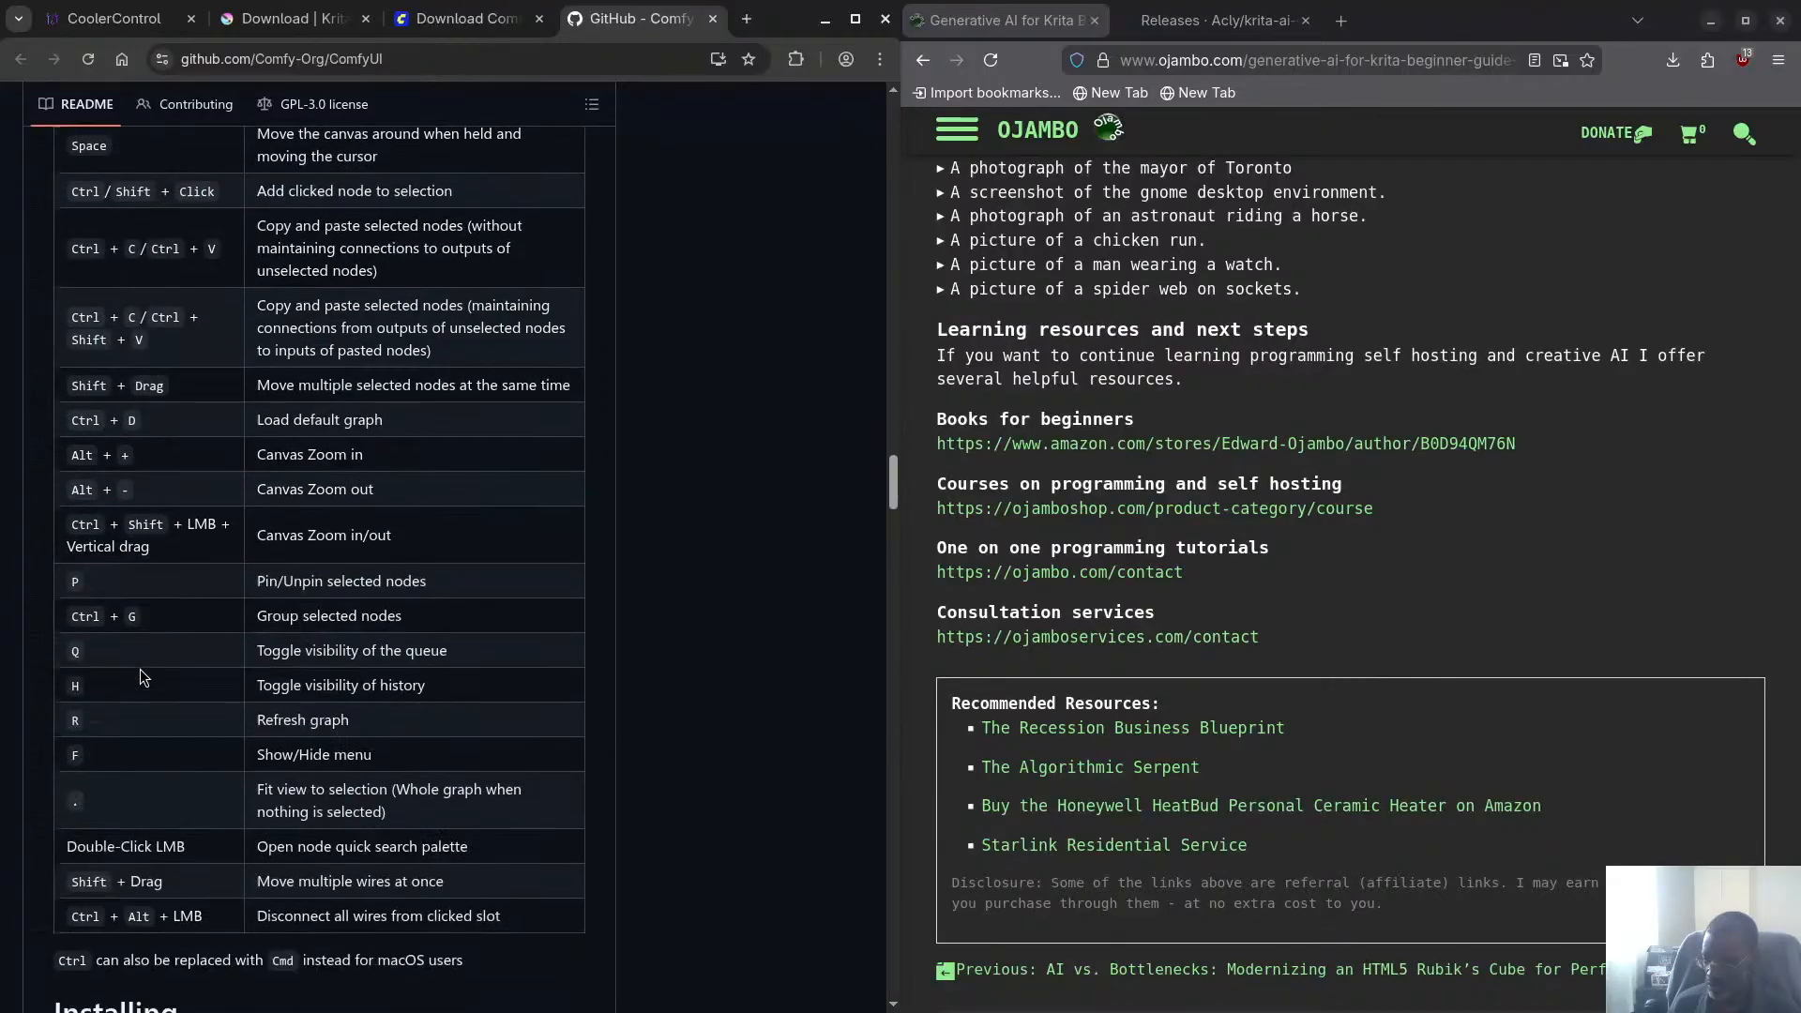
pyautogui.scroll(-3, 140, 675)
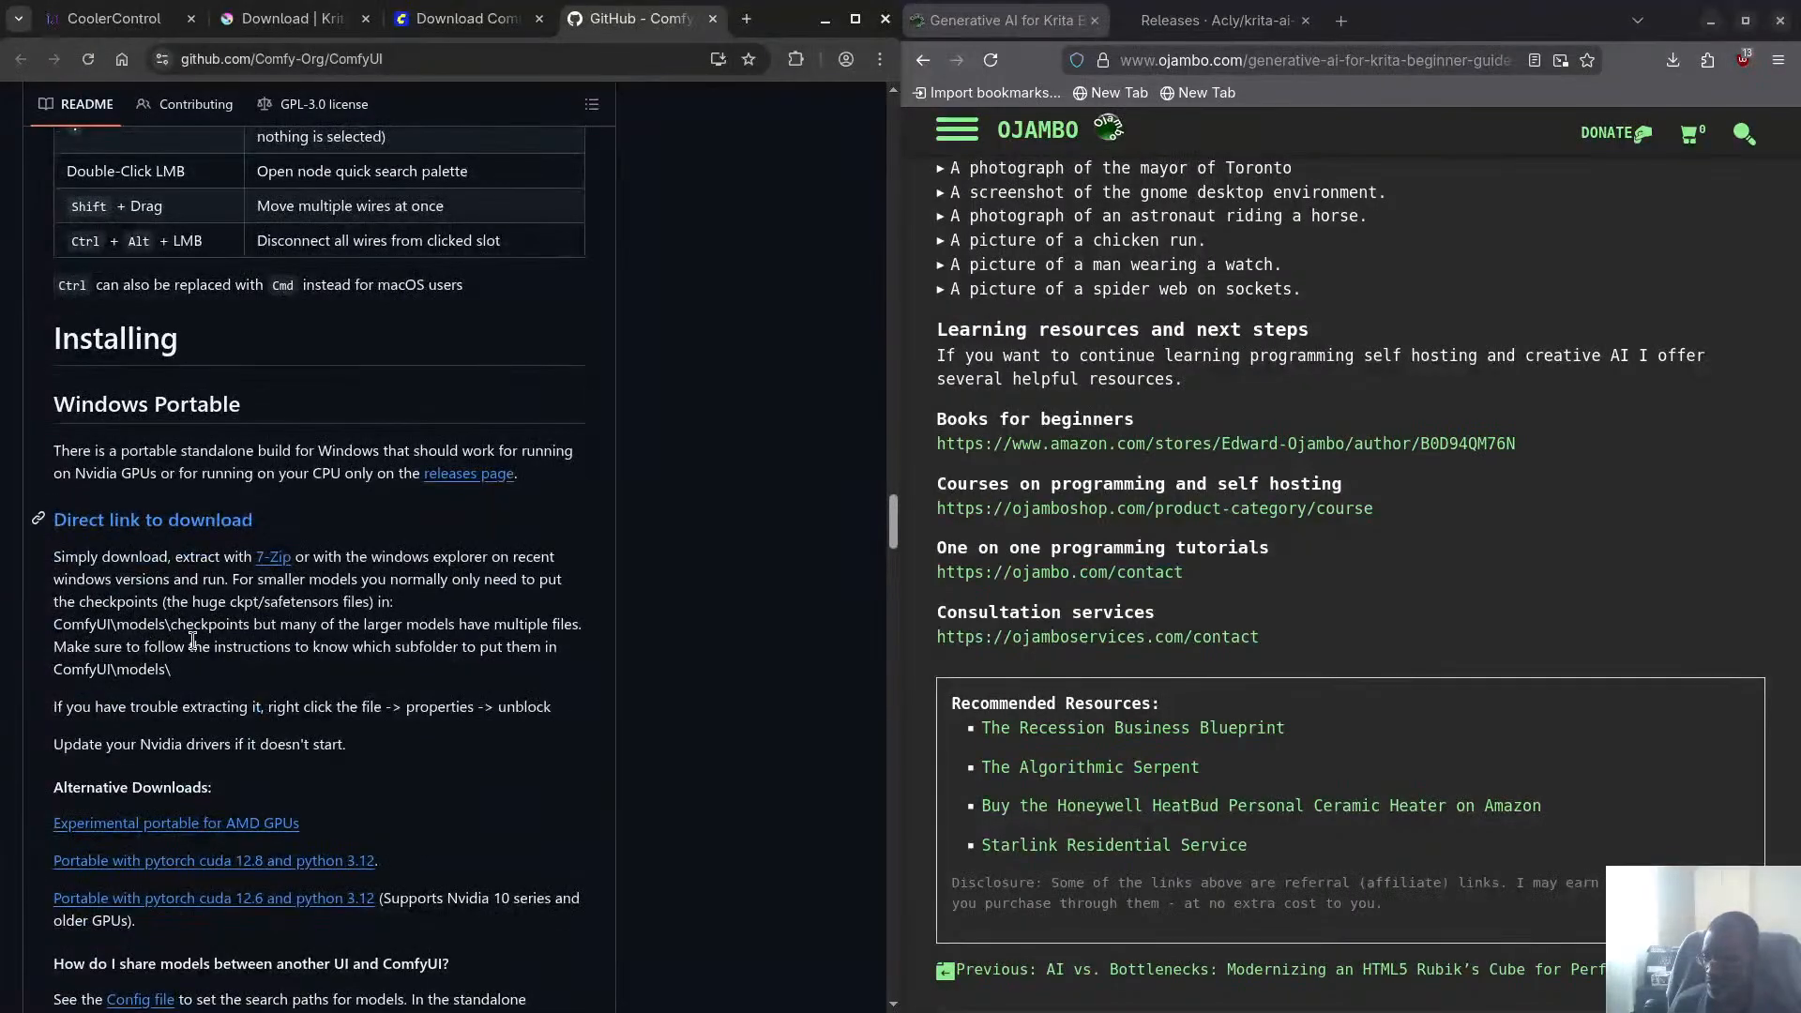
pyautogui.scroll(-3, 192, 640)
pyautogui.scroll(-3, 164, 630)
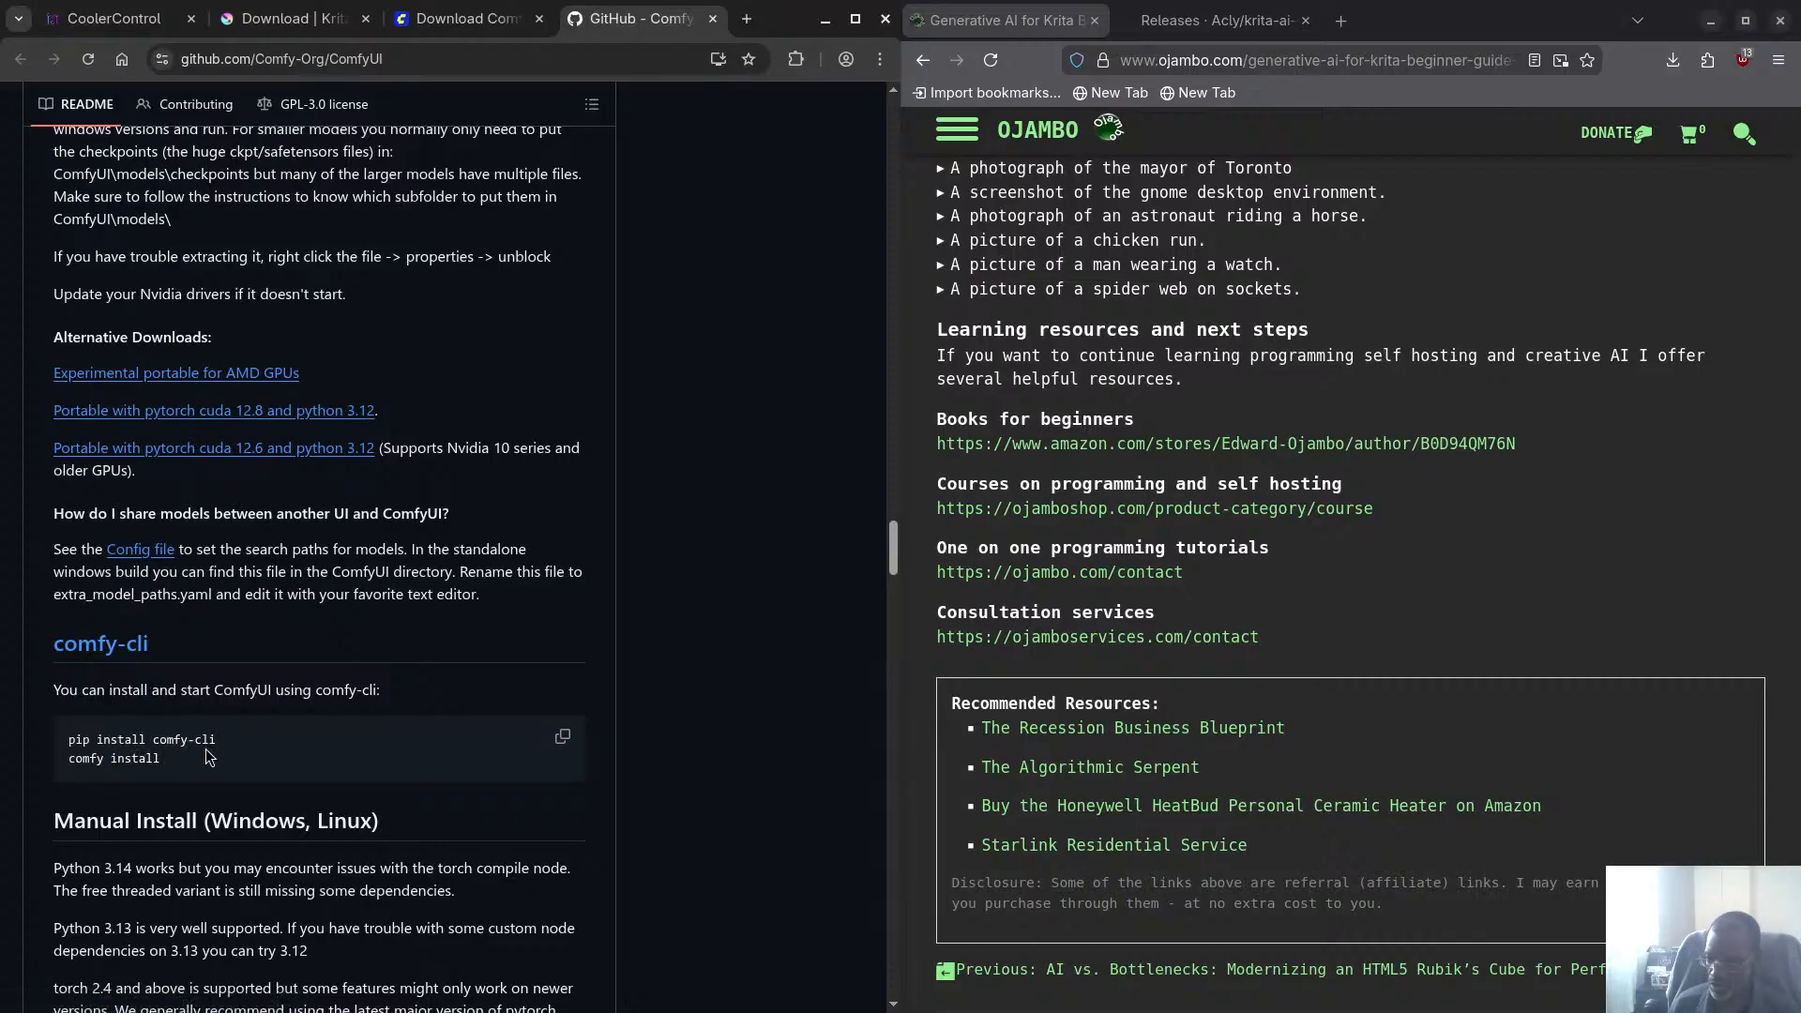
pyautogui.scroll(-3, 210, 738)
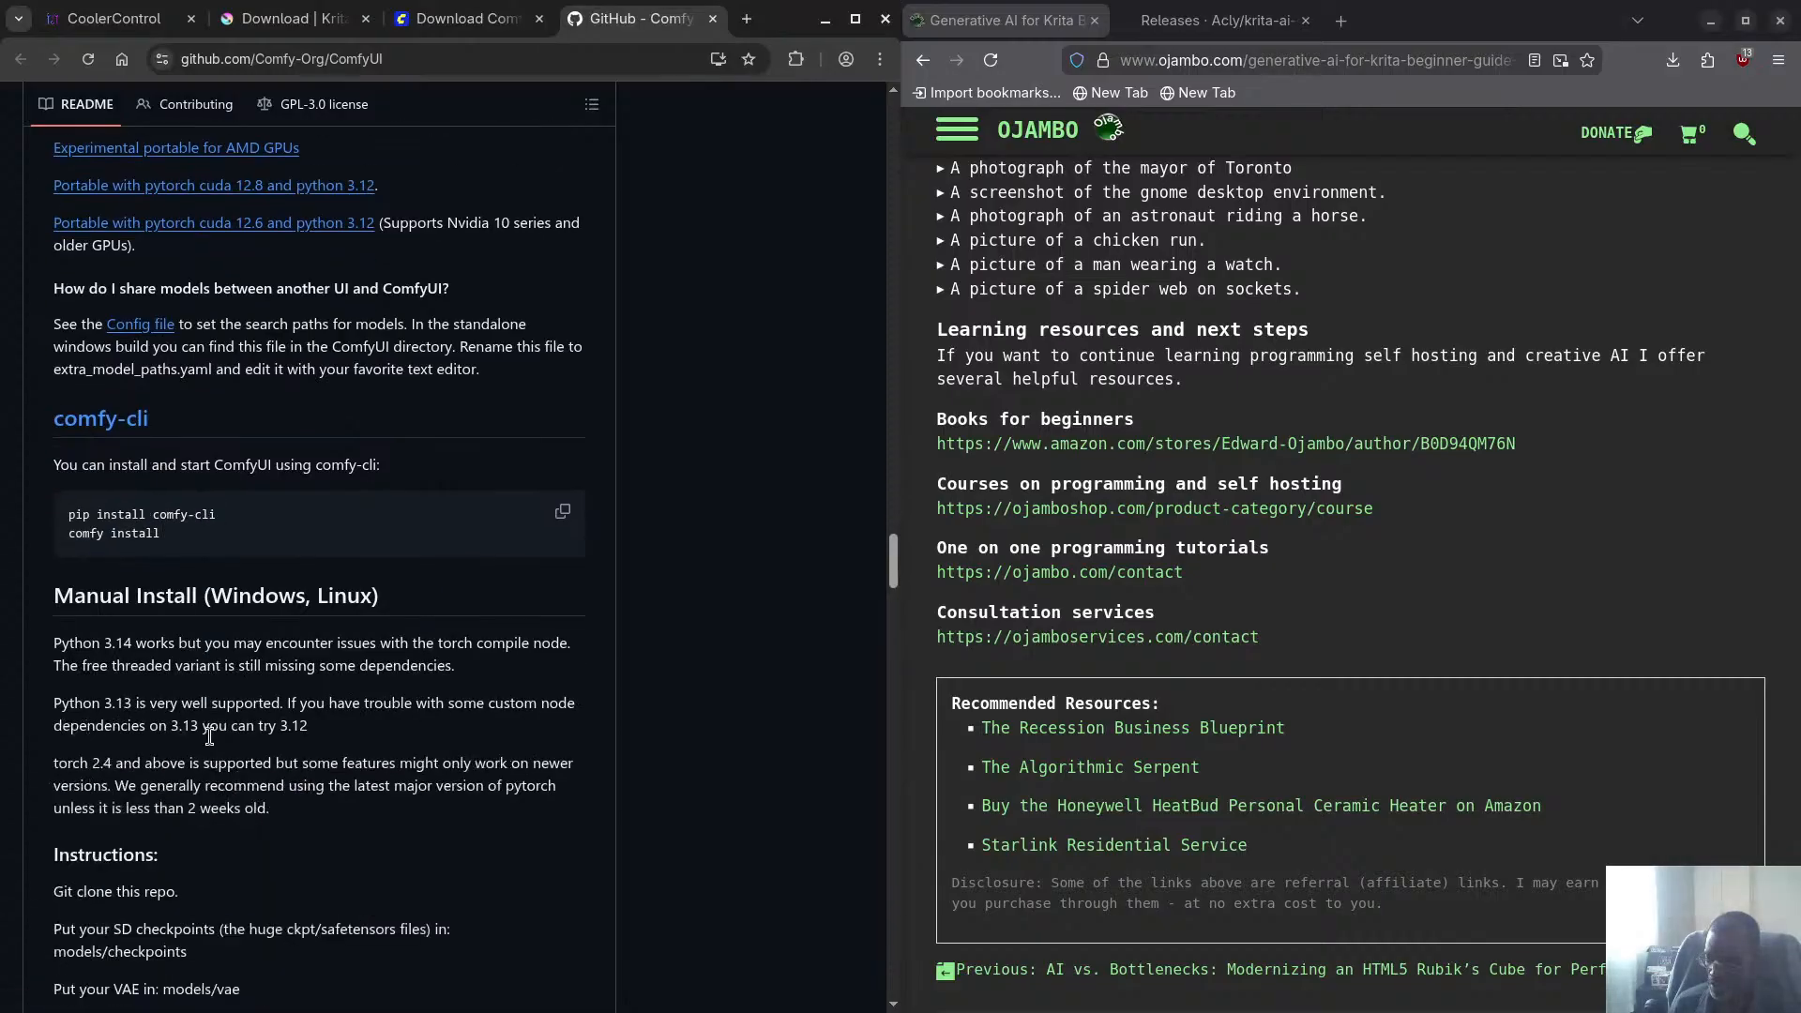
pyautogui.scroll(-3, 165, 572)
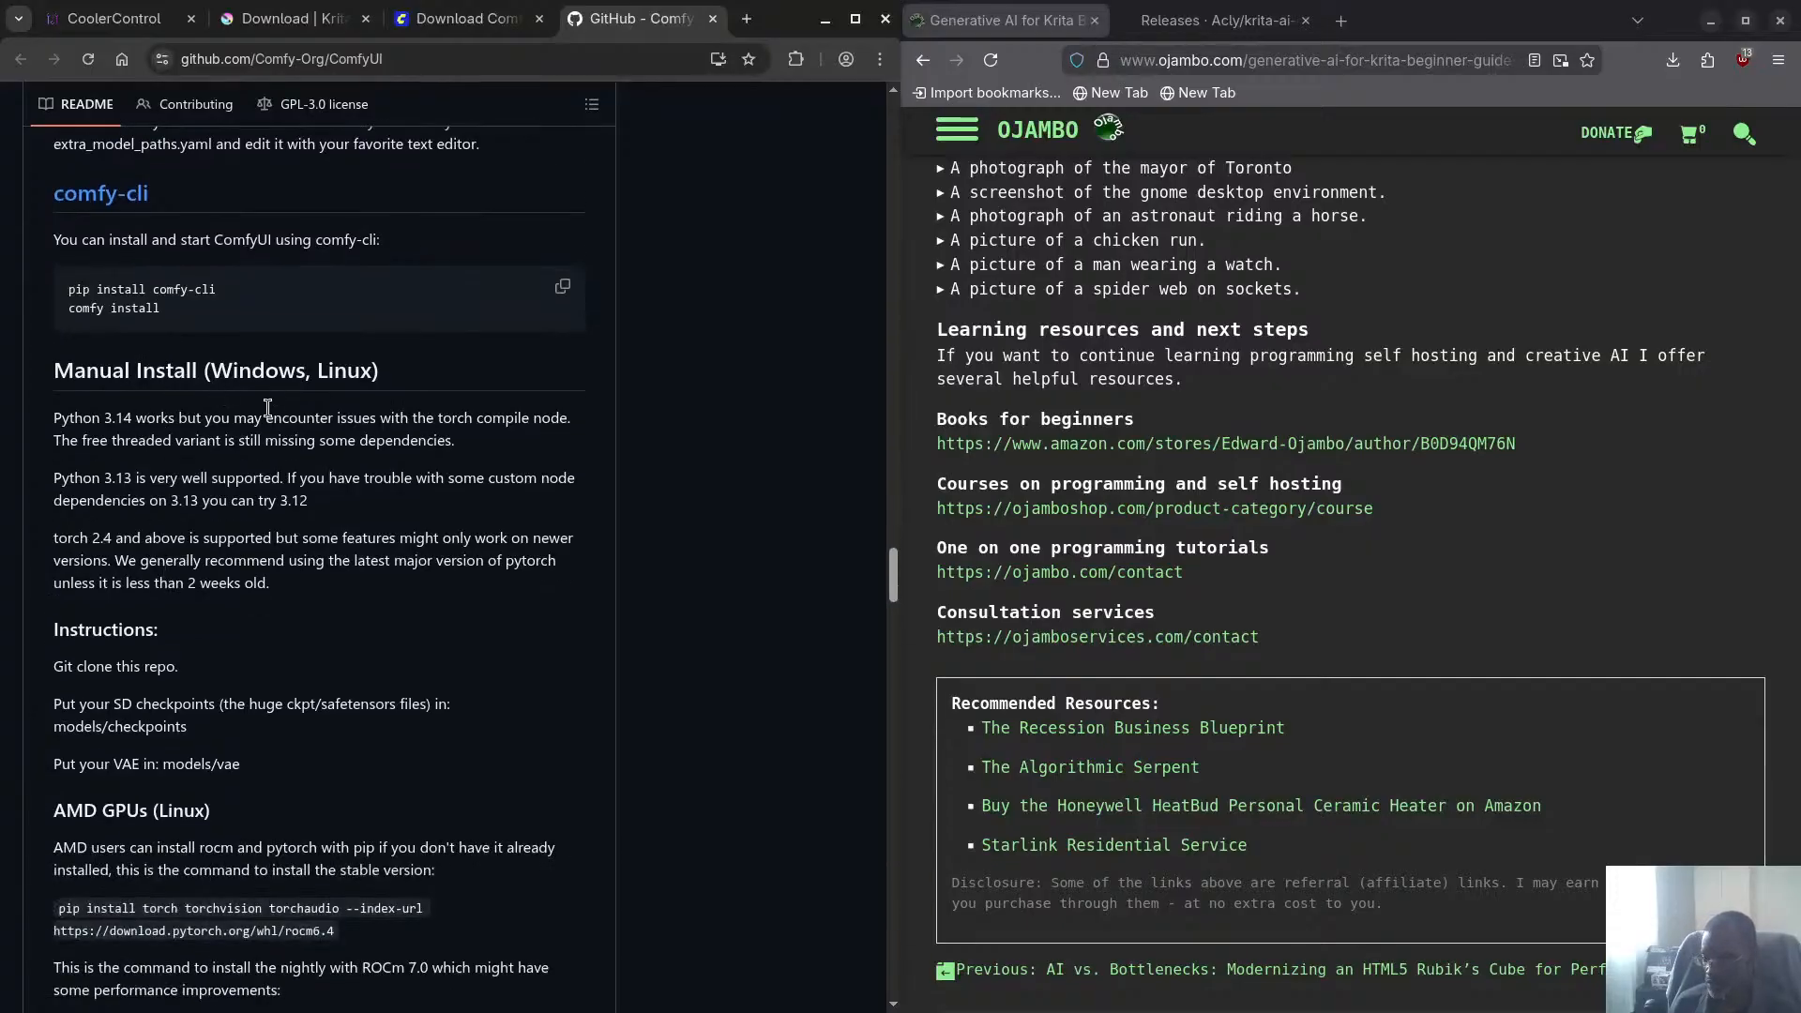
pyautogui.scroll(-6, 171, 600)
pyautogui.scroll(-15, 172, 600)
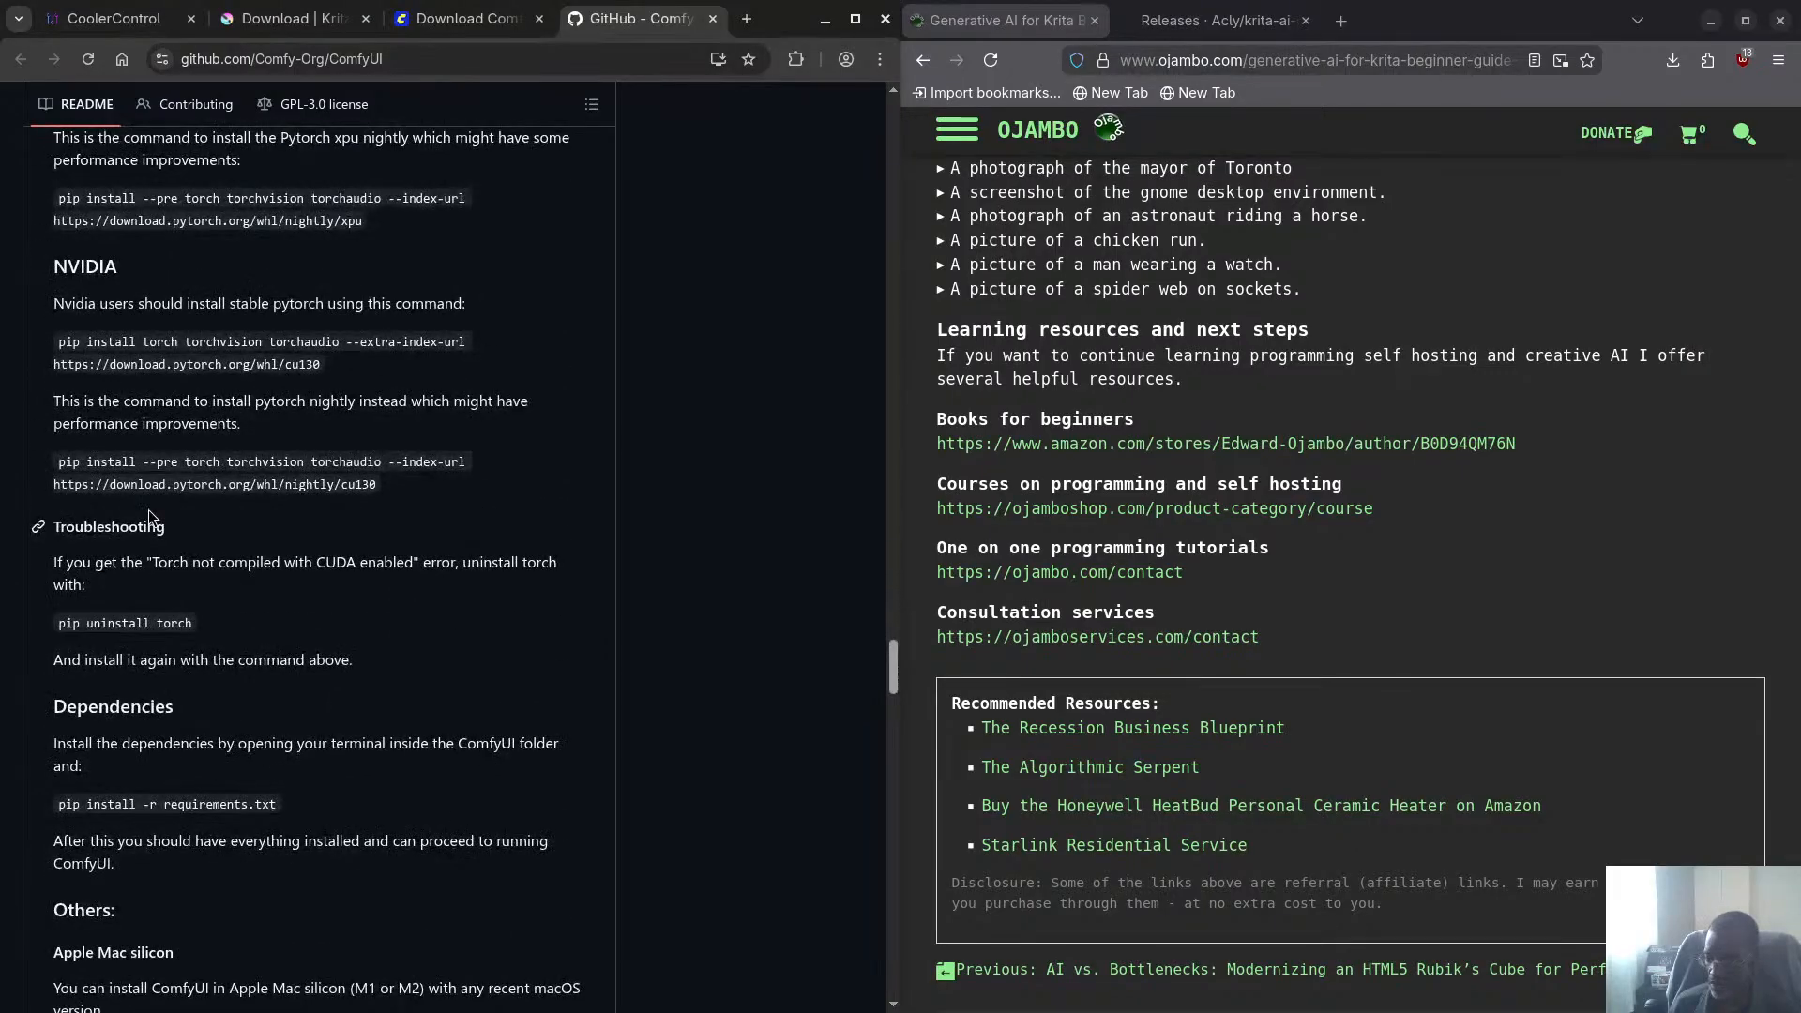
pyautogui.scroll(-10, 148, 510)
pyautogui.scroll(9, 149, 510)
pyautogui.scroll(15, 148, 510)
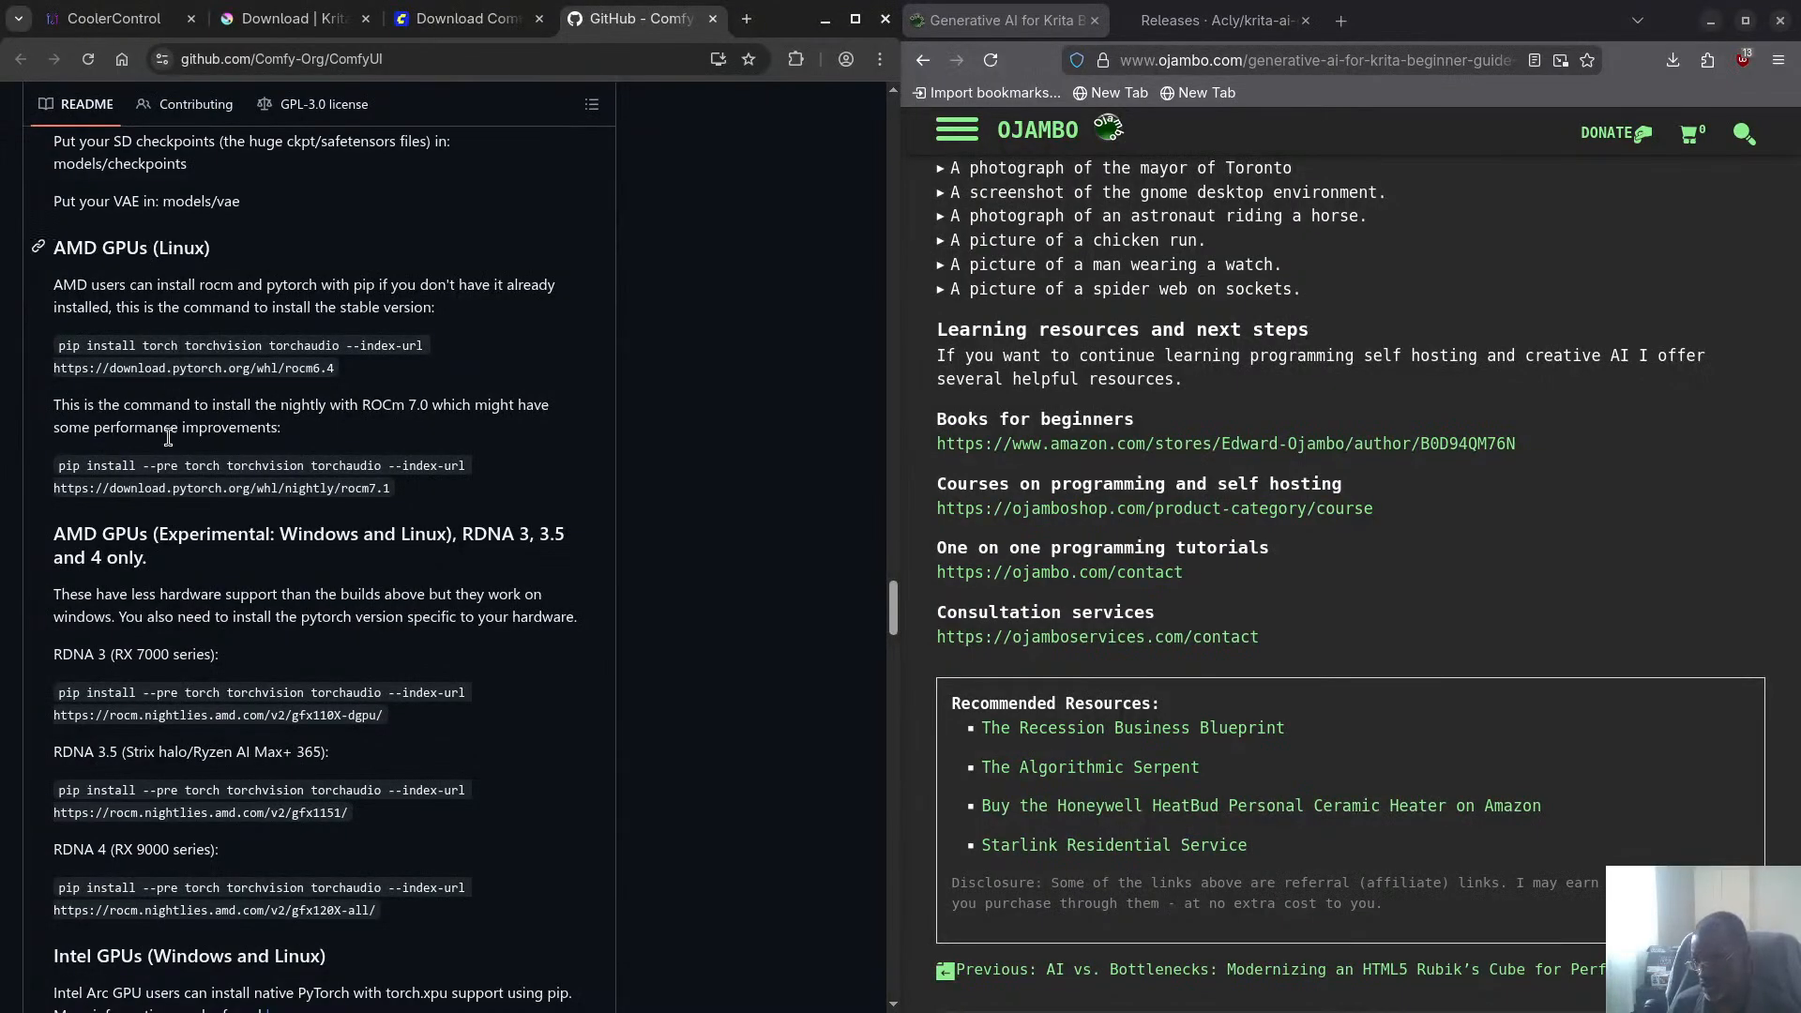
# Skim the README's NVIDIA, troubleshooting and dependency instructions, and tile the browser on the right half of the screen showing CoolerControl
pyautogui.scroll(-10, 168, 437)
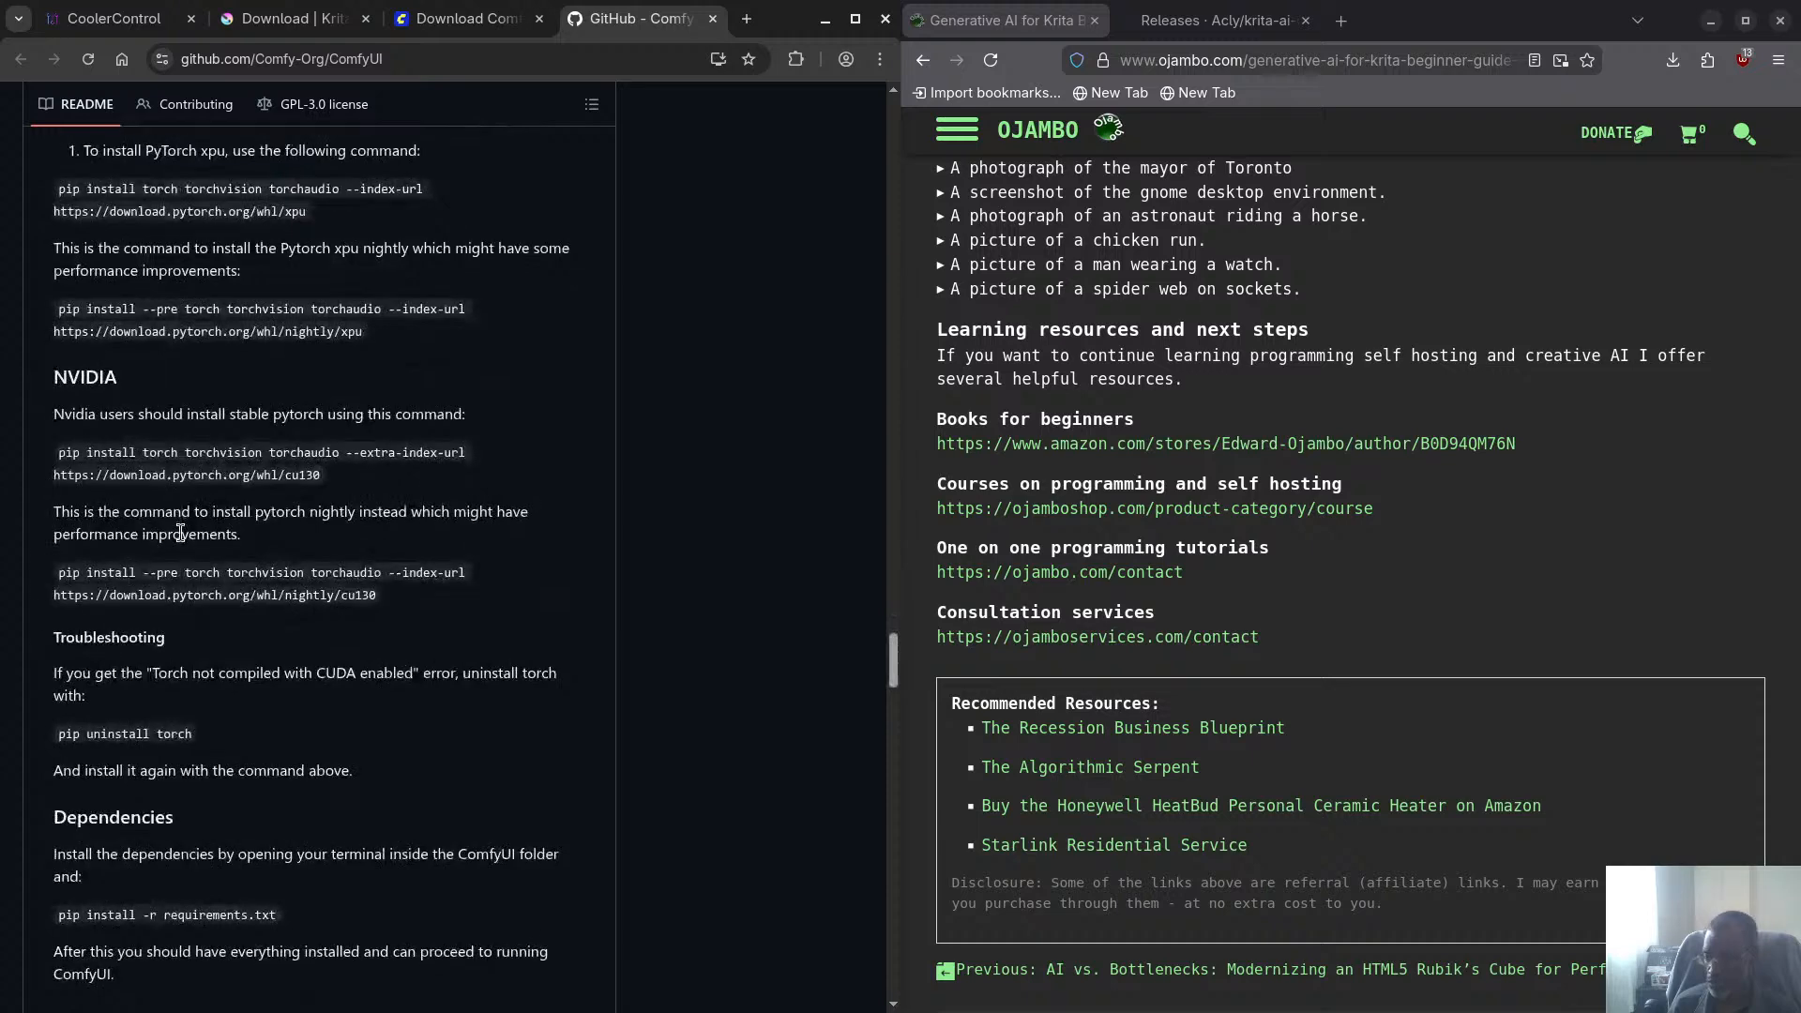
pyautogui.scroll(-4, 180, 533)
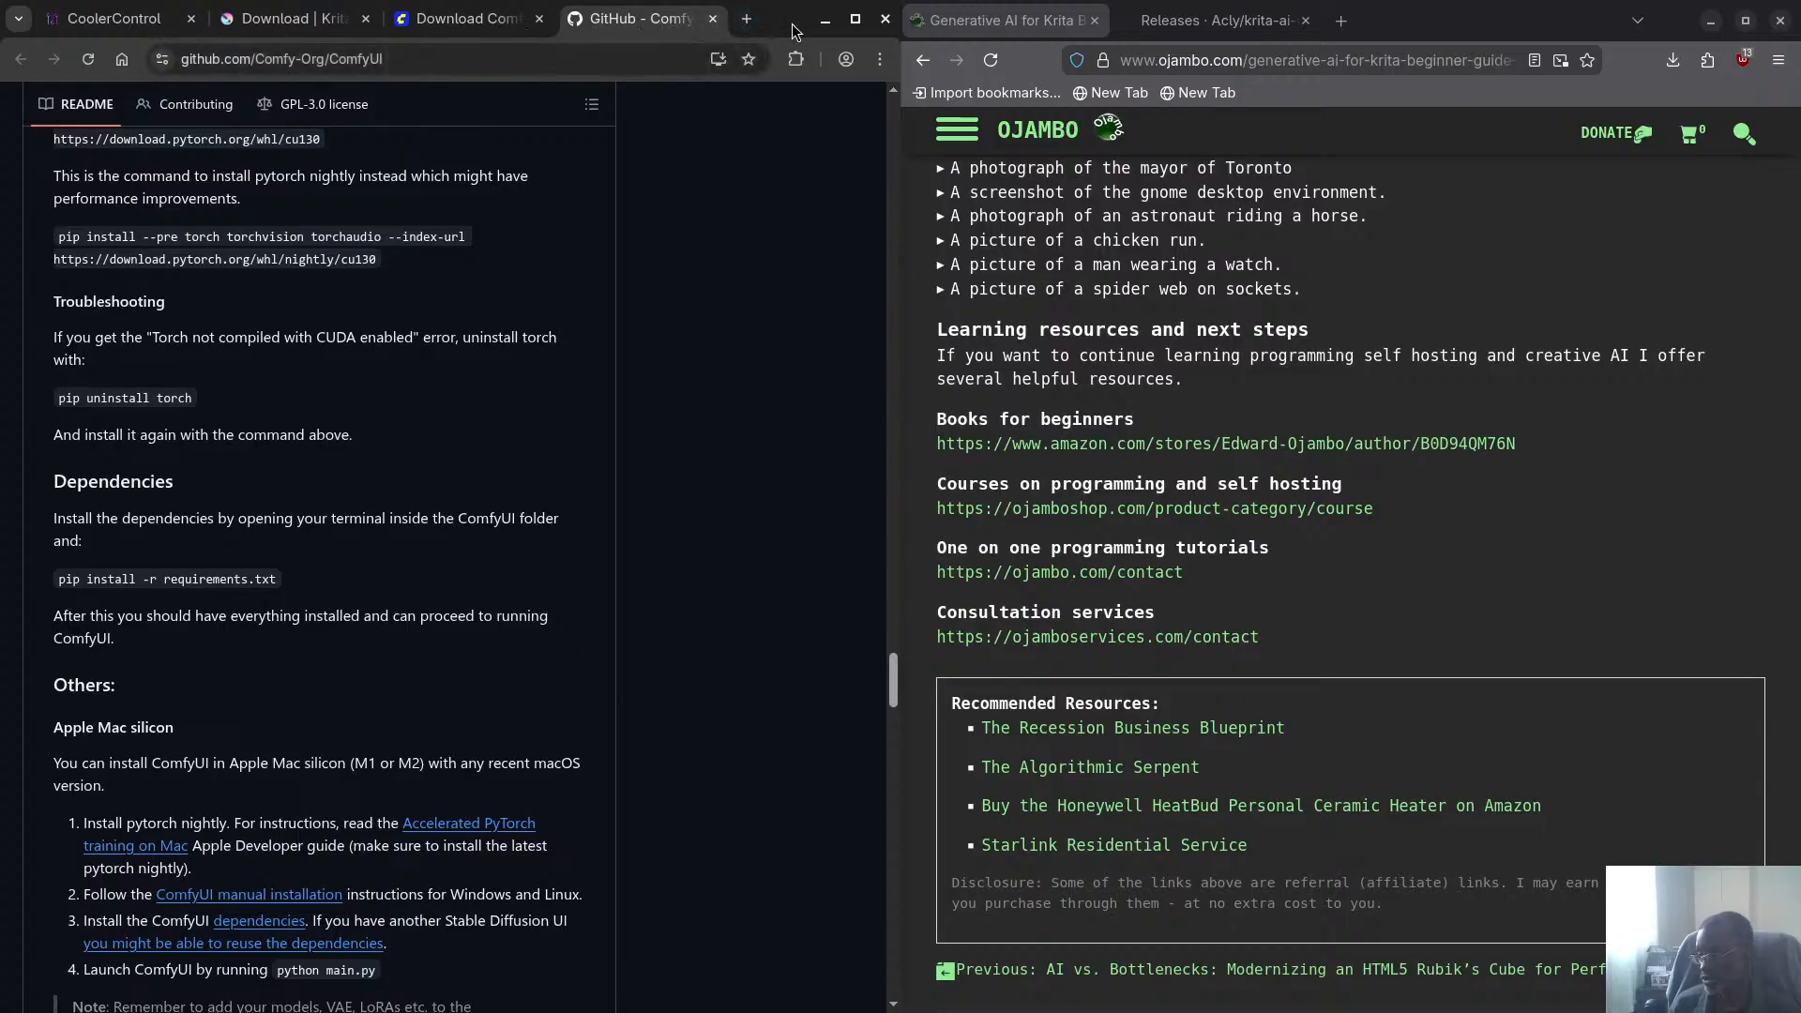
pyautogui.moveTo(792, 32); pyautogui.dragTo(1799, 549)
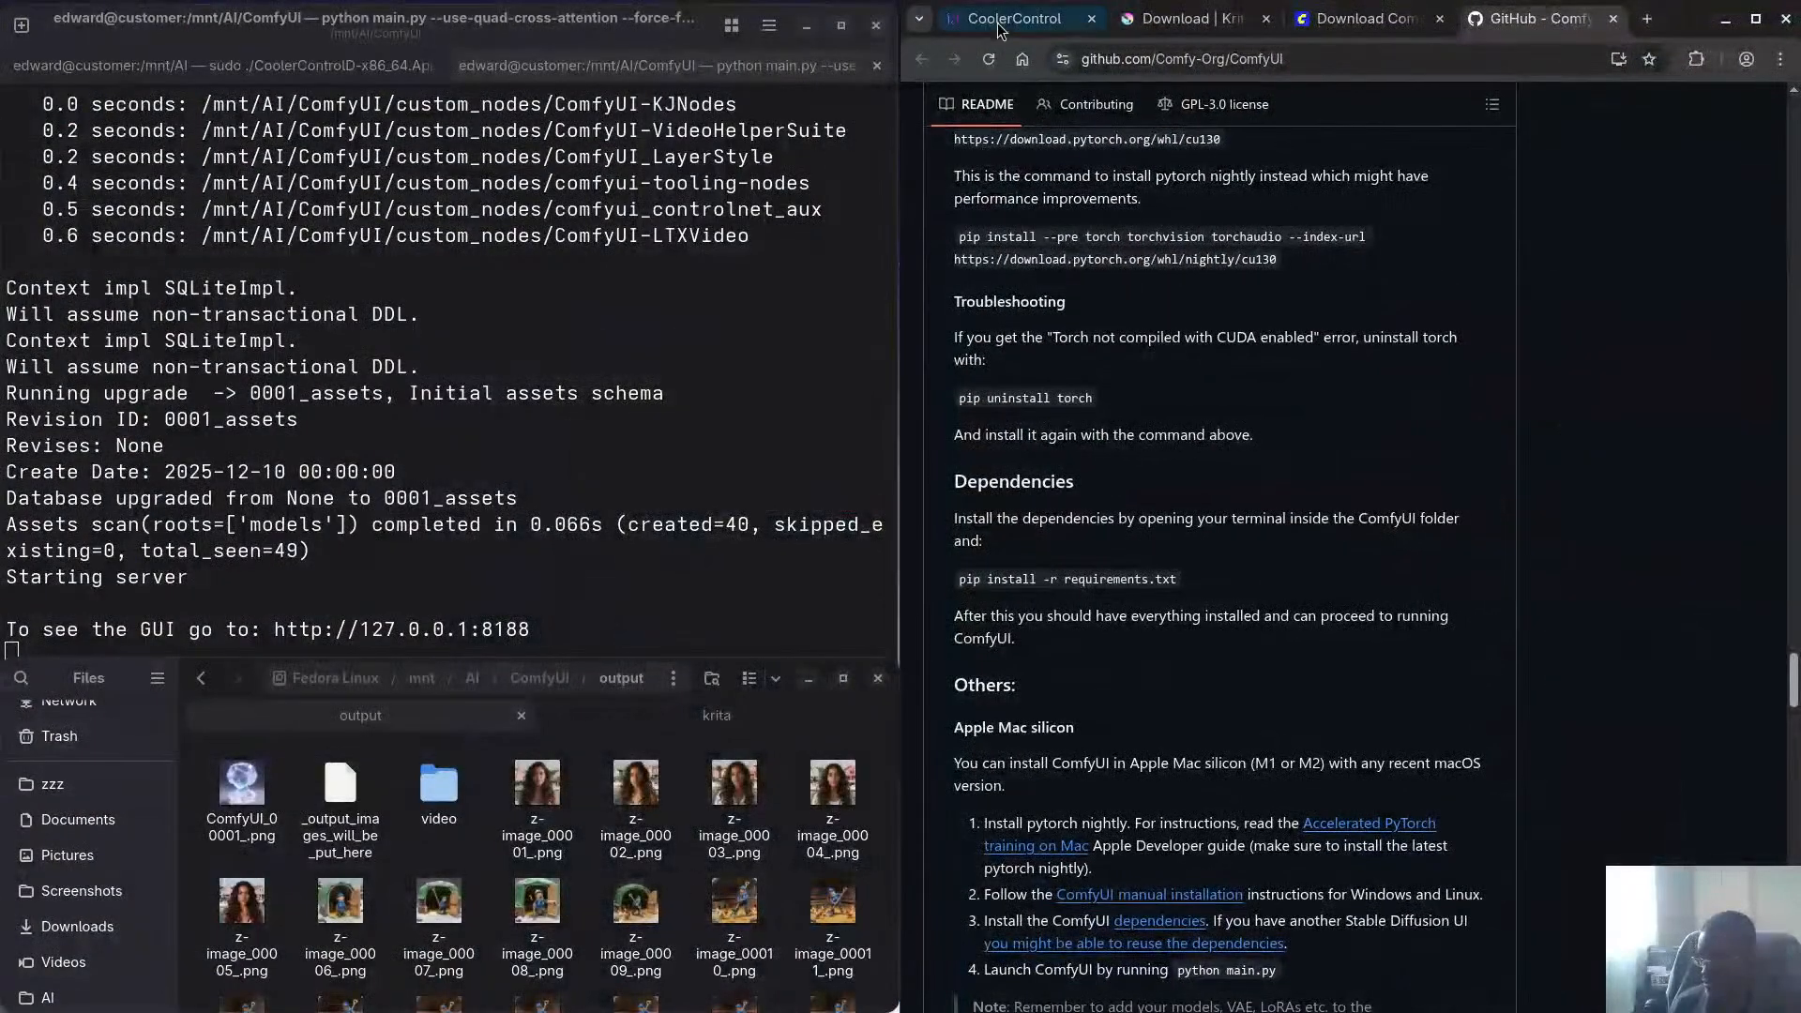
pyautogui.click(1000, 20)
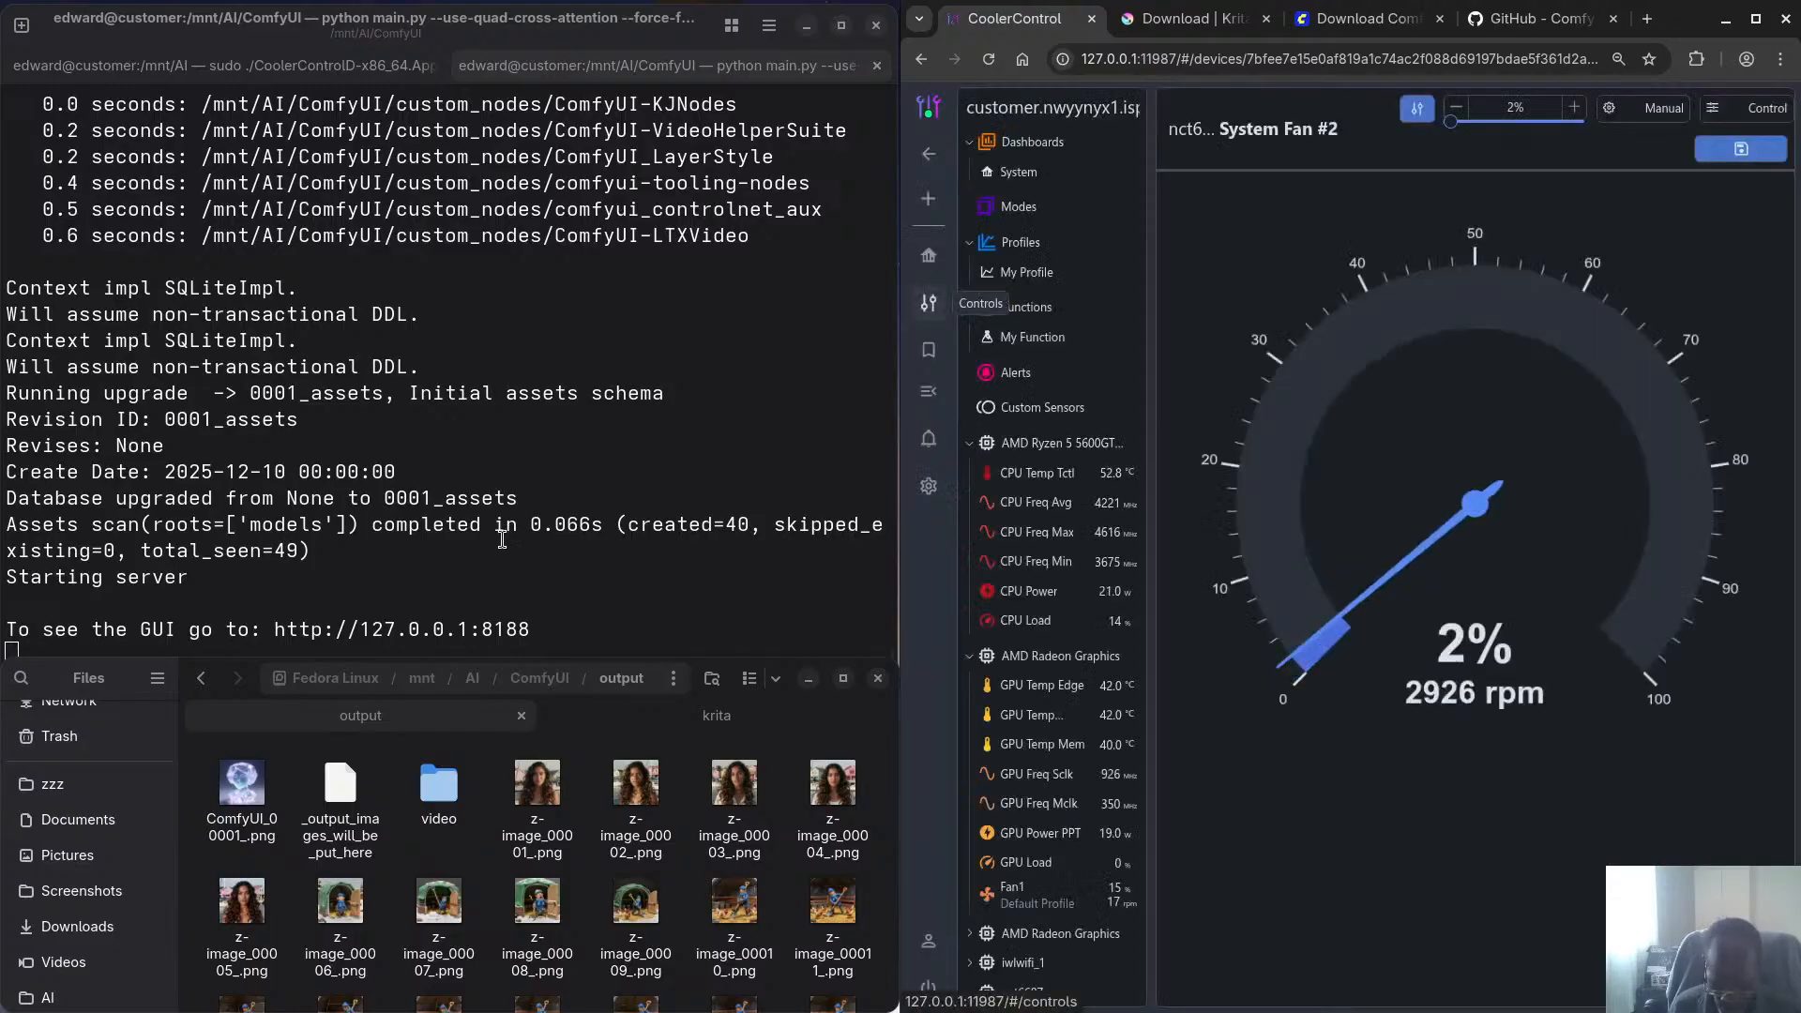
# Launch the software center, tile it on the left half of the screen, search for krita and open Krita's app page
pyautogui.press('super')
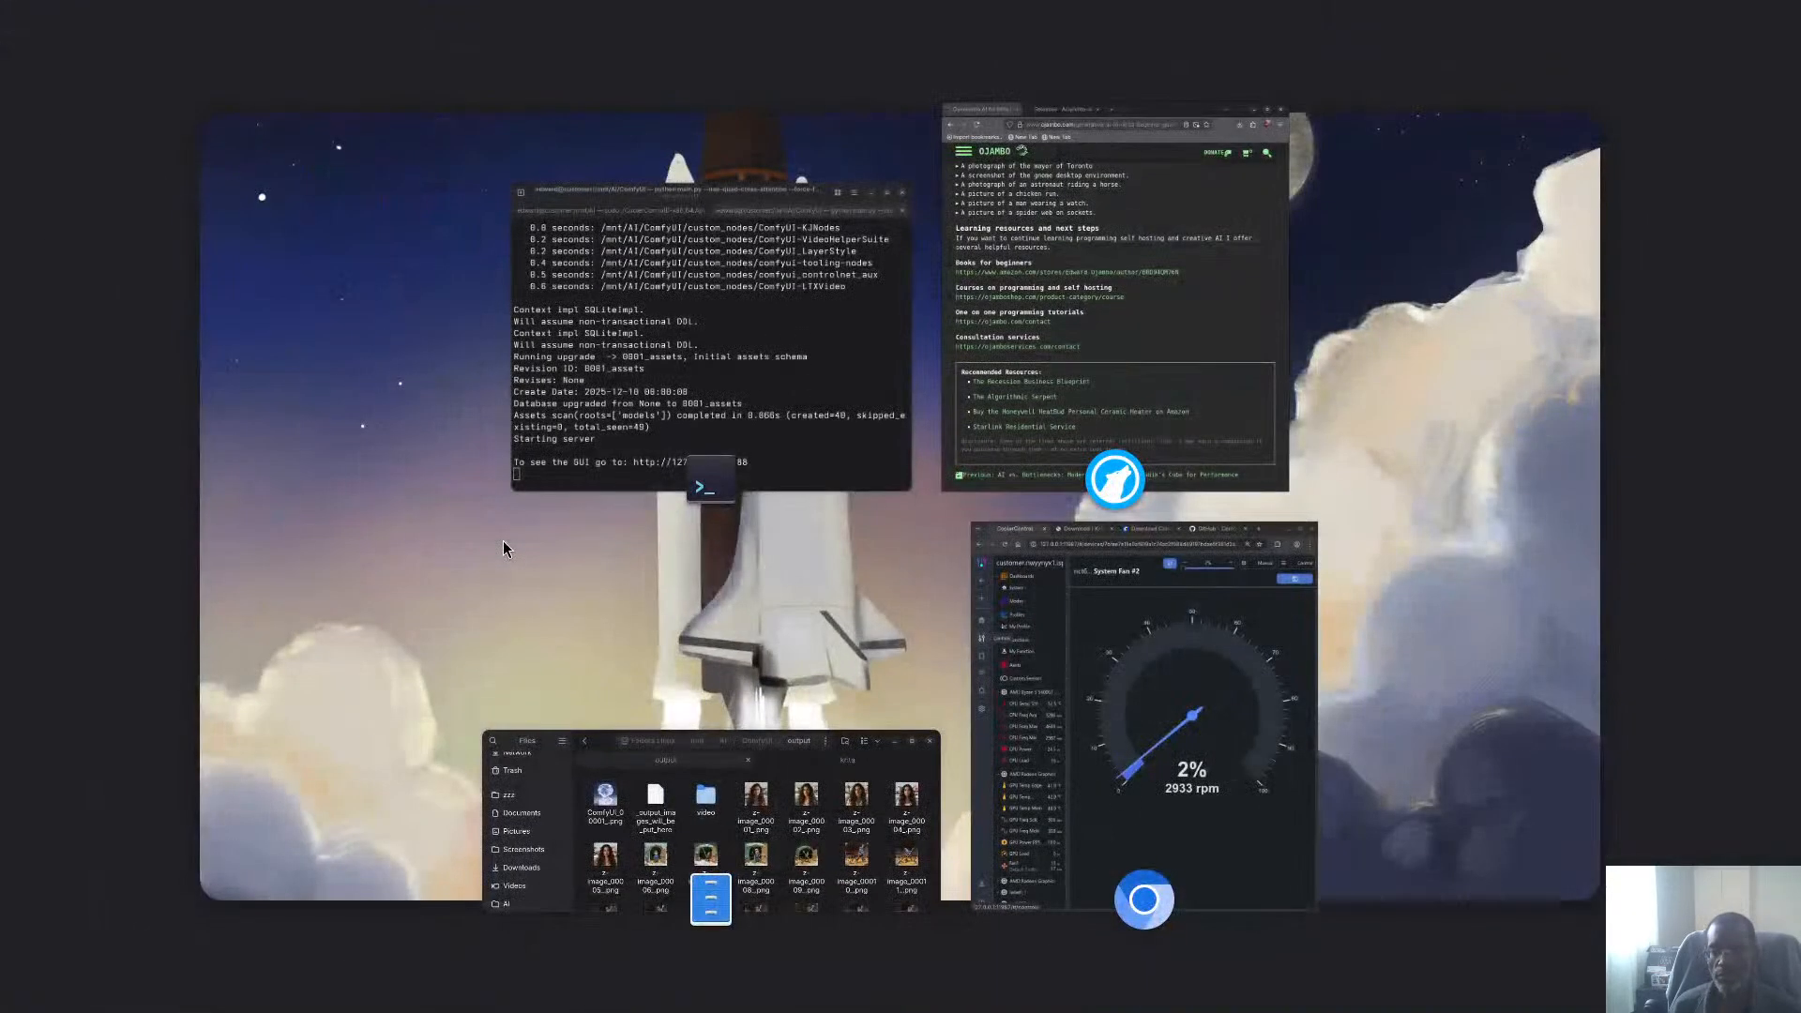
pyautogui.press('Return')
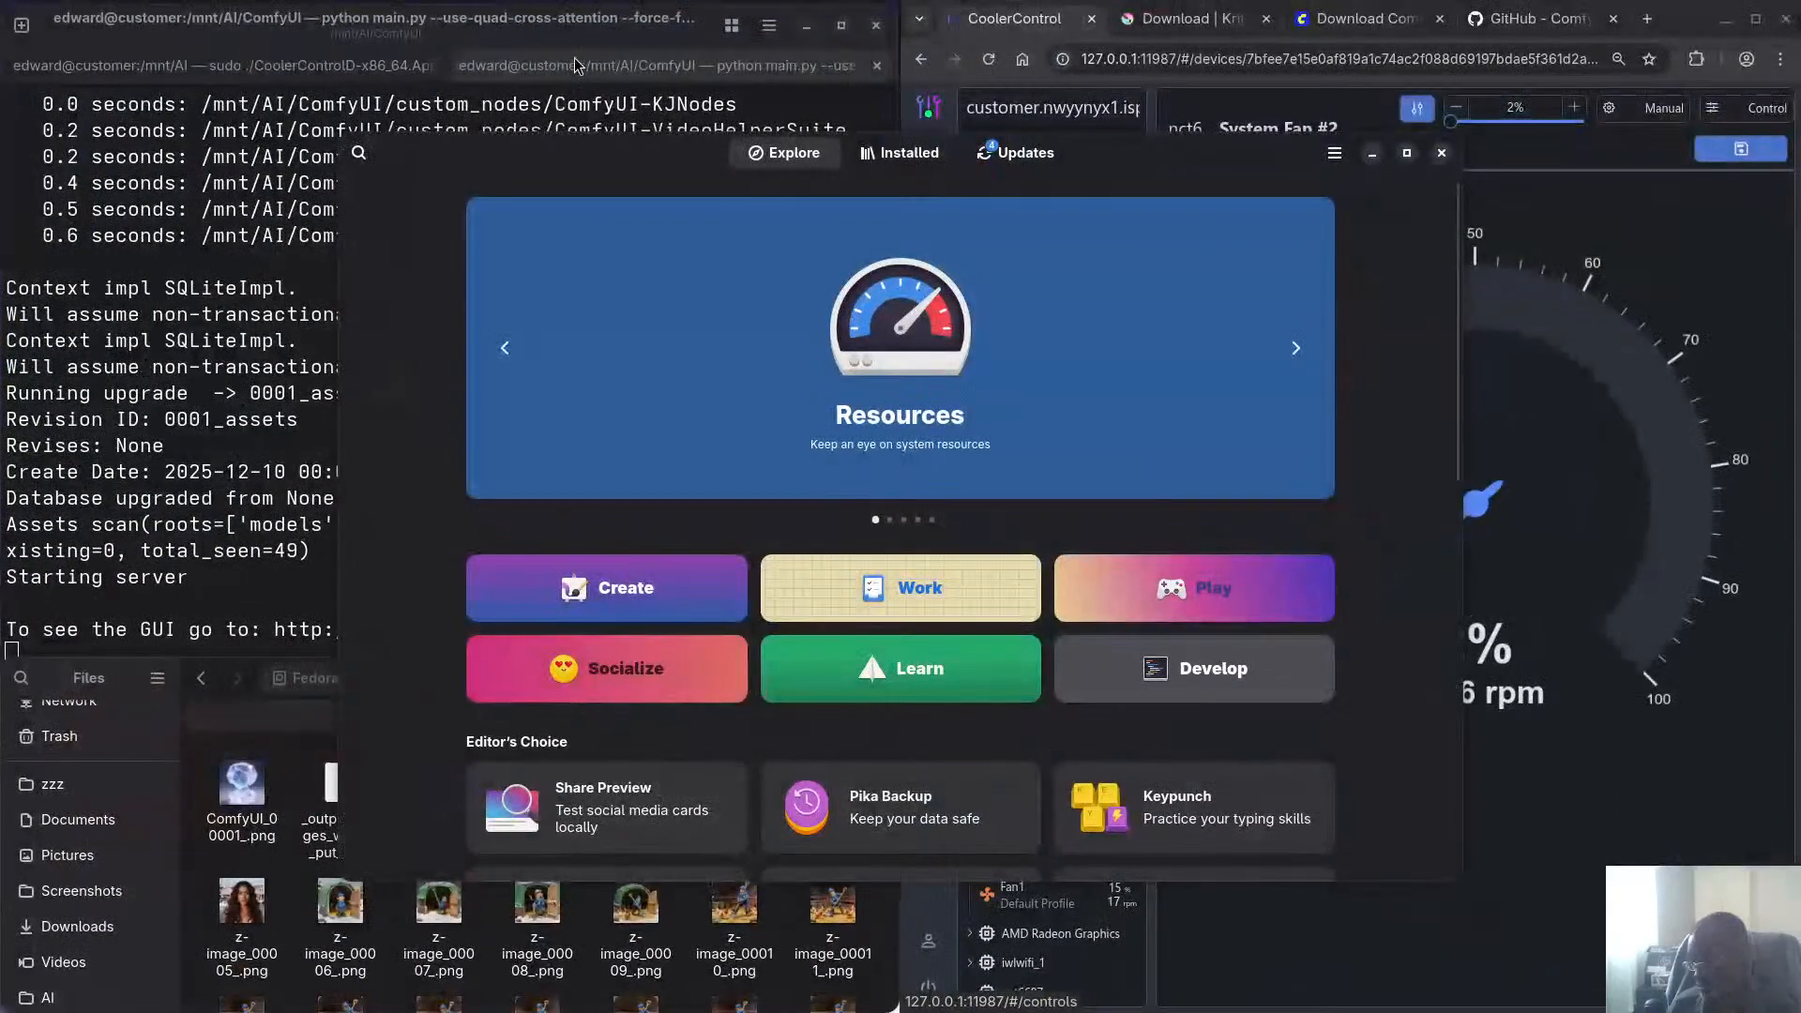
pyautogui.moveTo(553, 182); pyautogui.dragTo(5, 216)
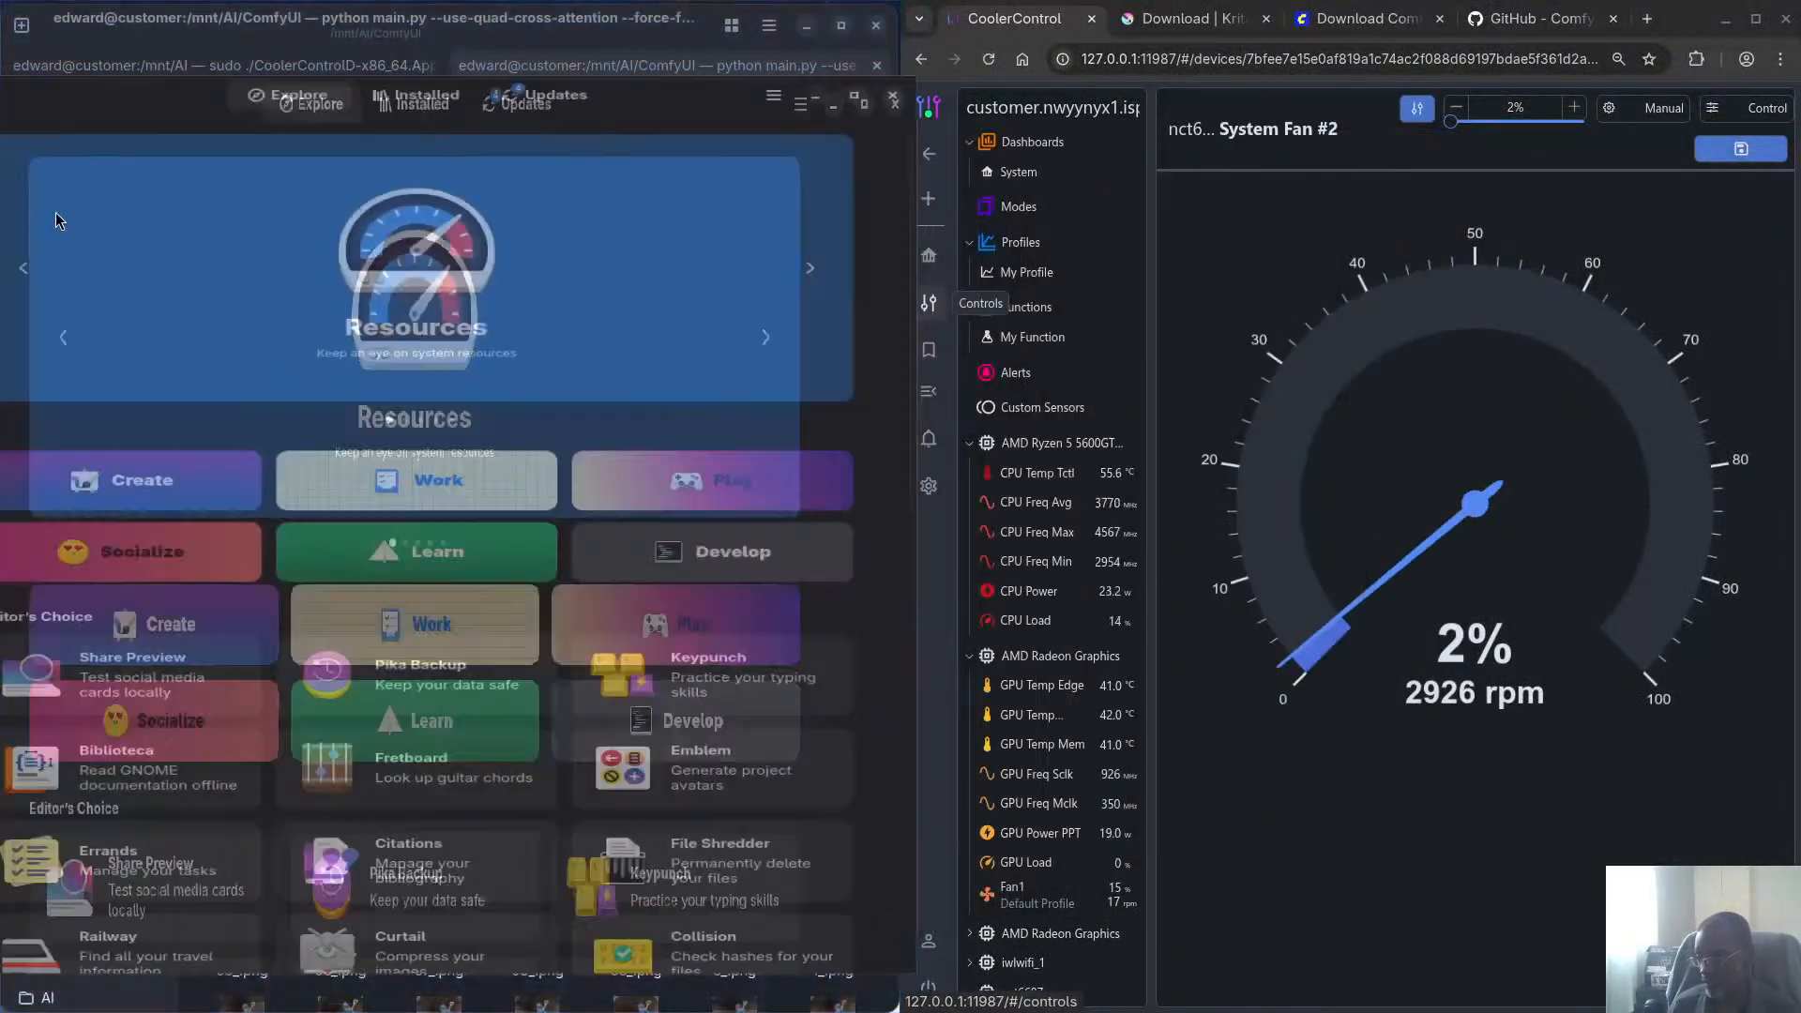
pyautogui.hotkey('ctrl', 'f')
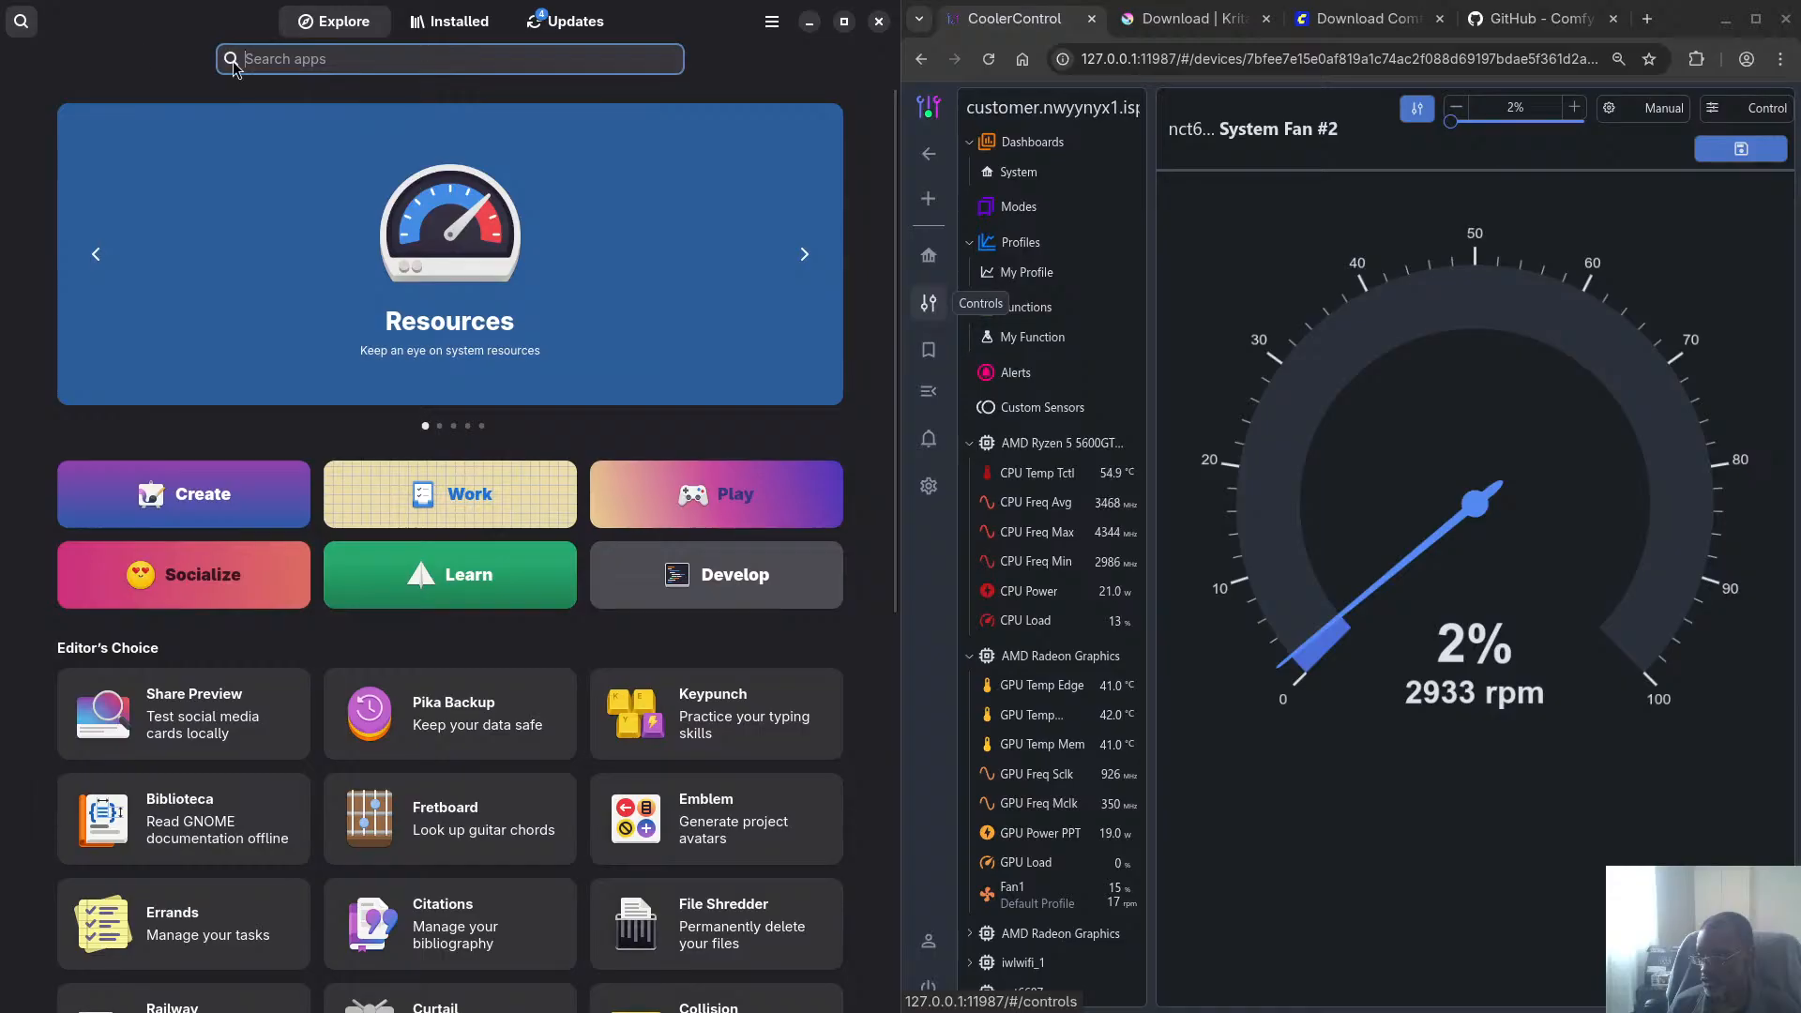
pyautogui.write('krita')
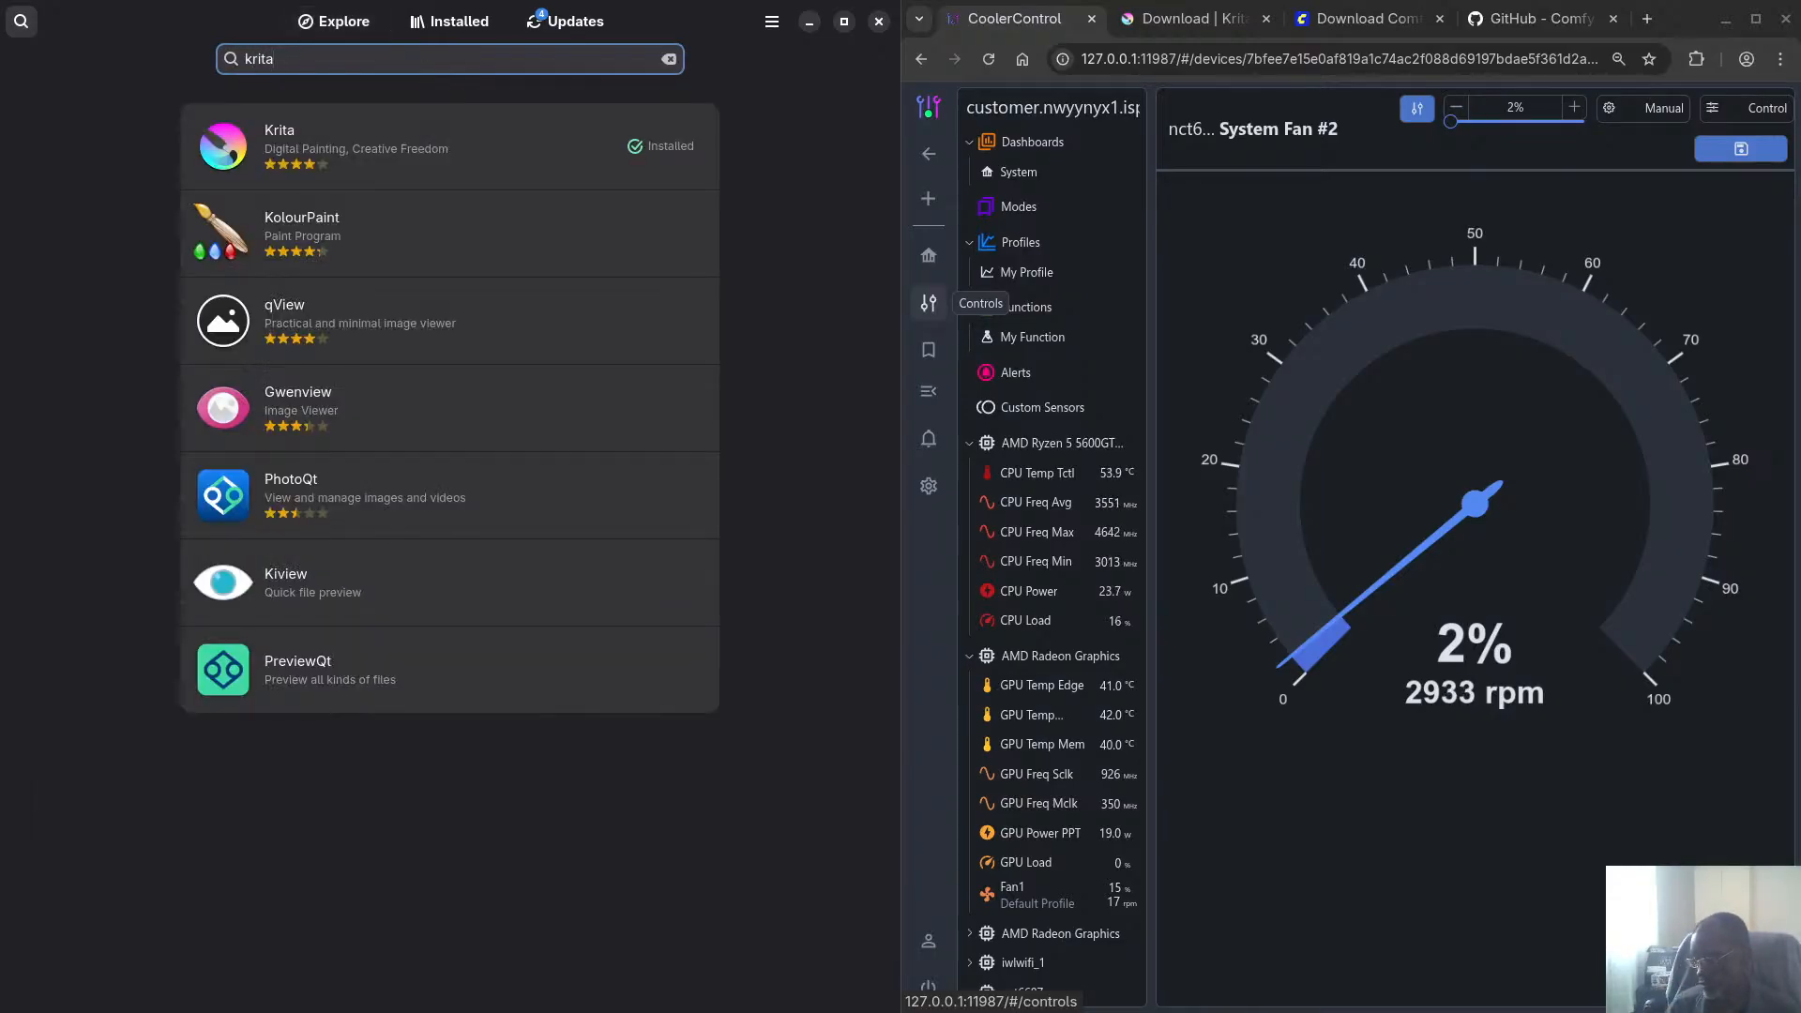
pyautogui.click(297, 152)
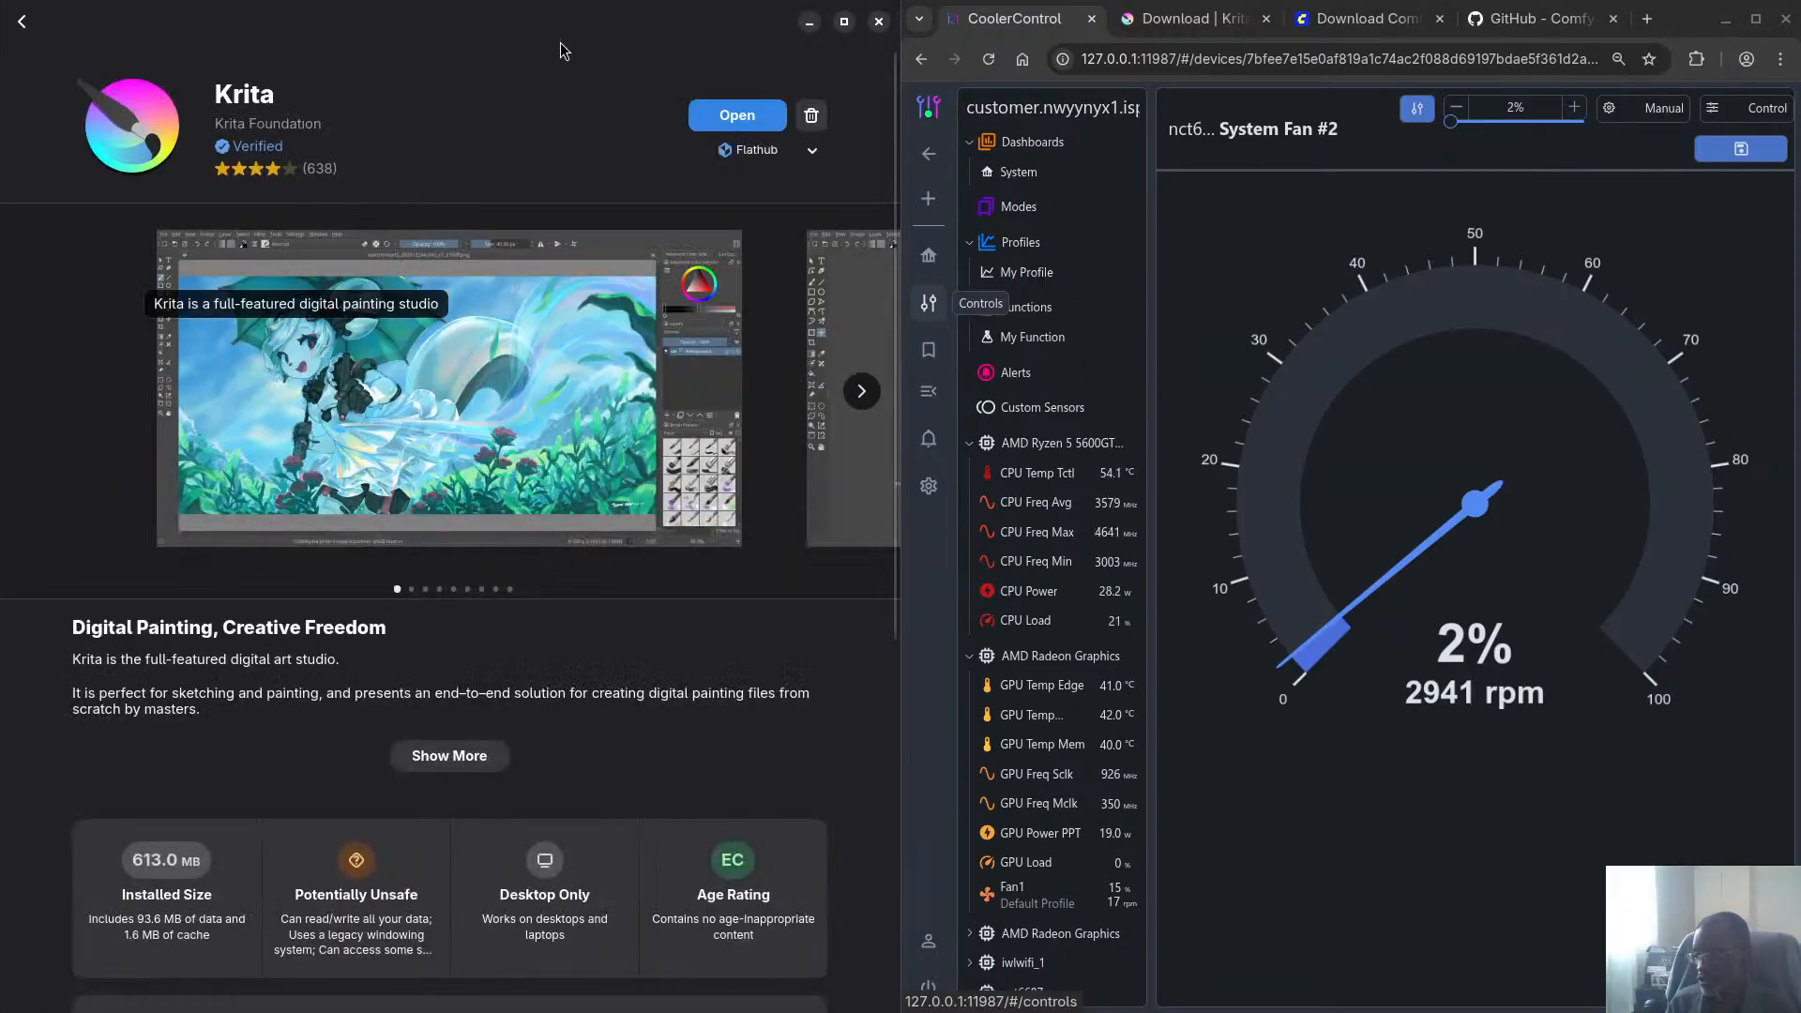
# Examine Krita's available package sources and the version and installed size of its Flathub release
pyautogui.click(808, 152)
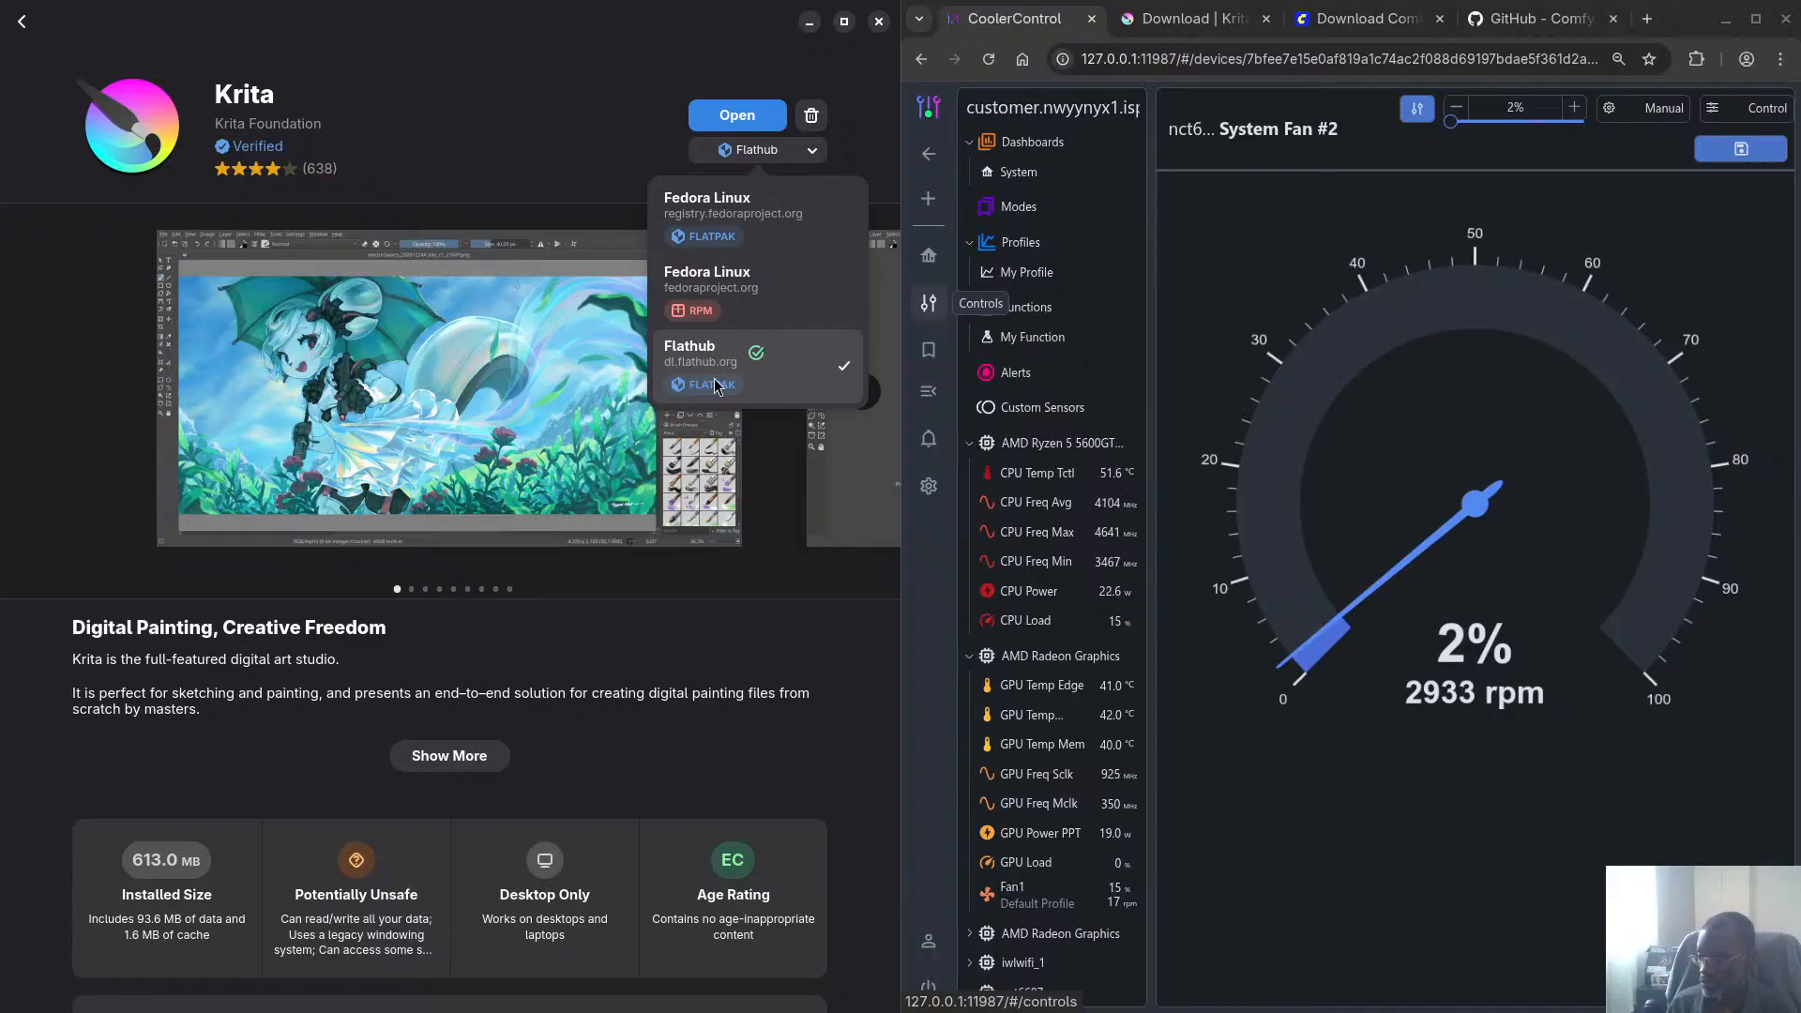
pyautogui.click(488, 178)
pyautogui.scroll(-5, 487, 178)
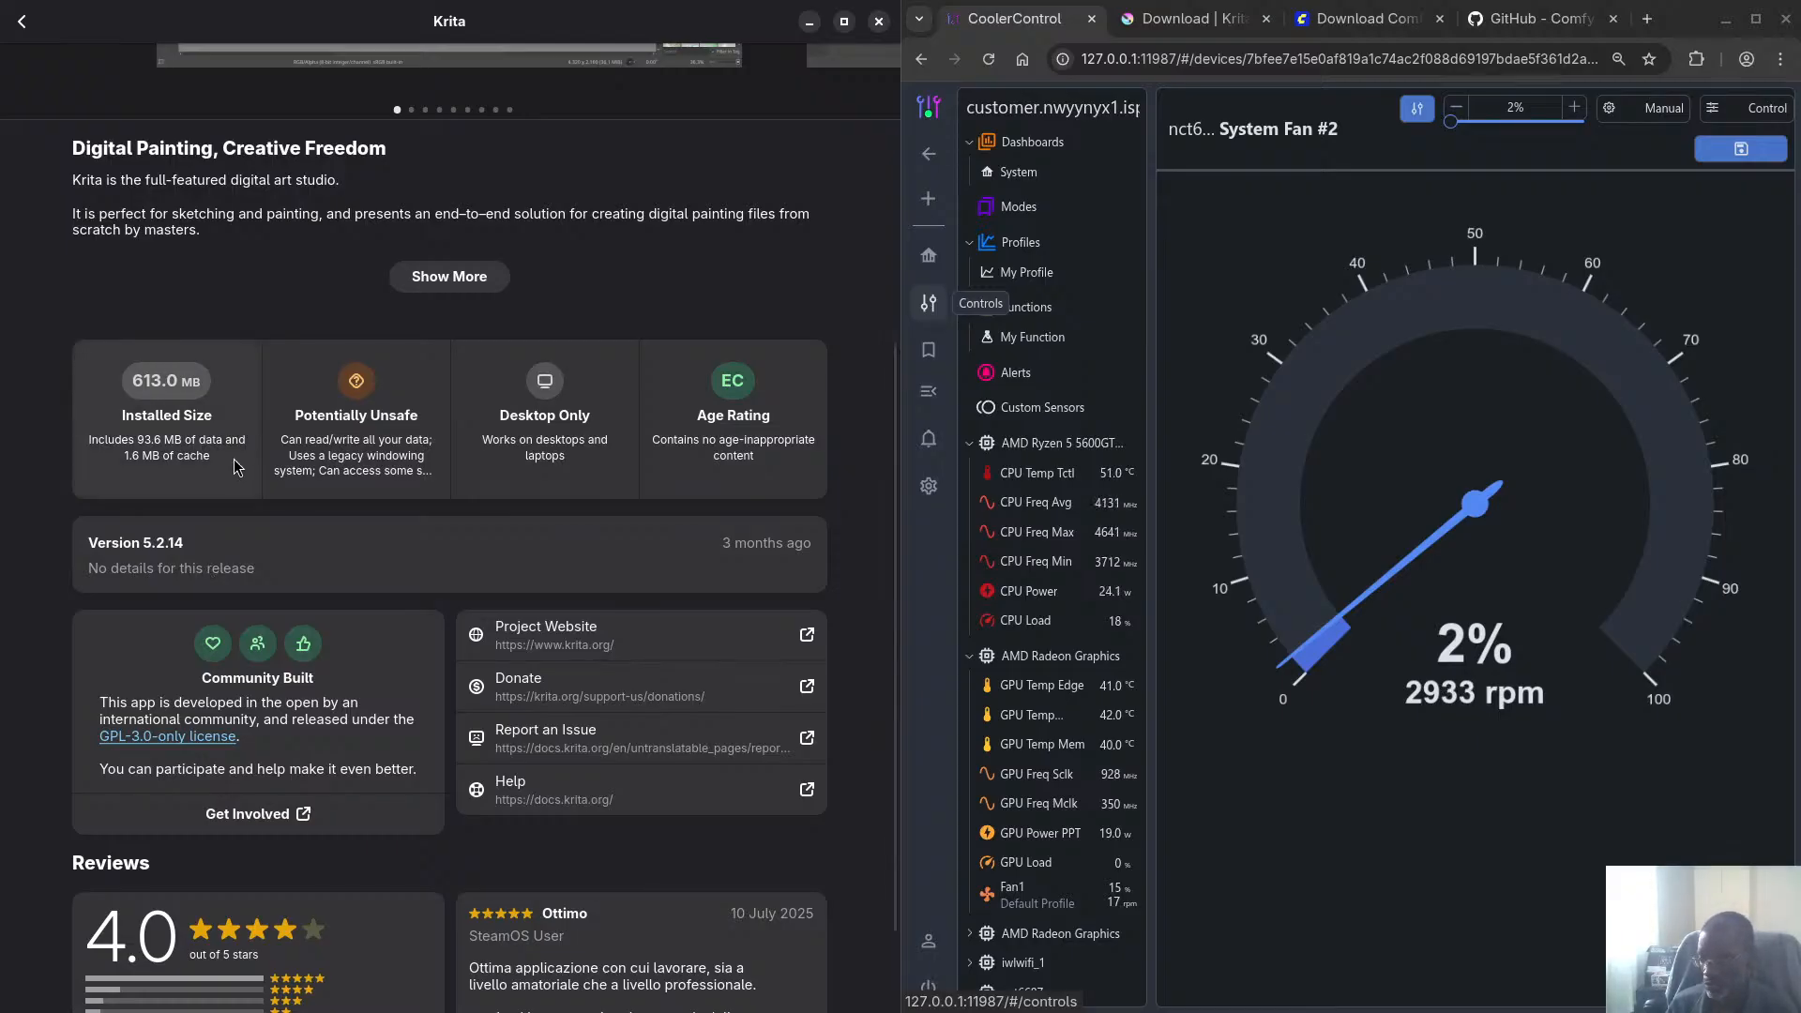
pyautogui.scroll(5, 276, 581)
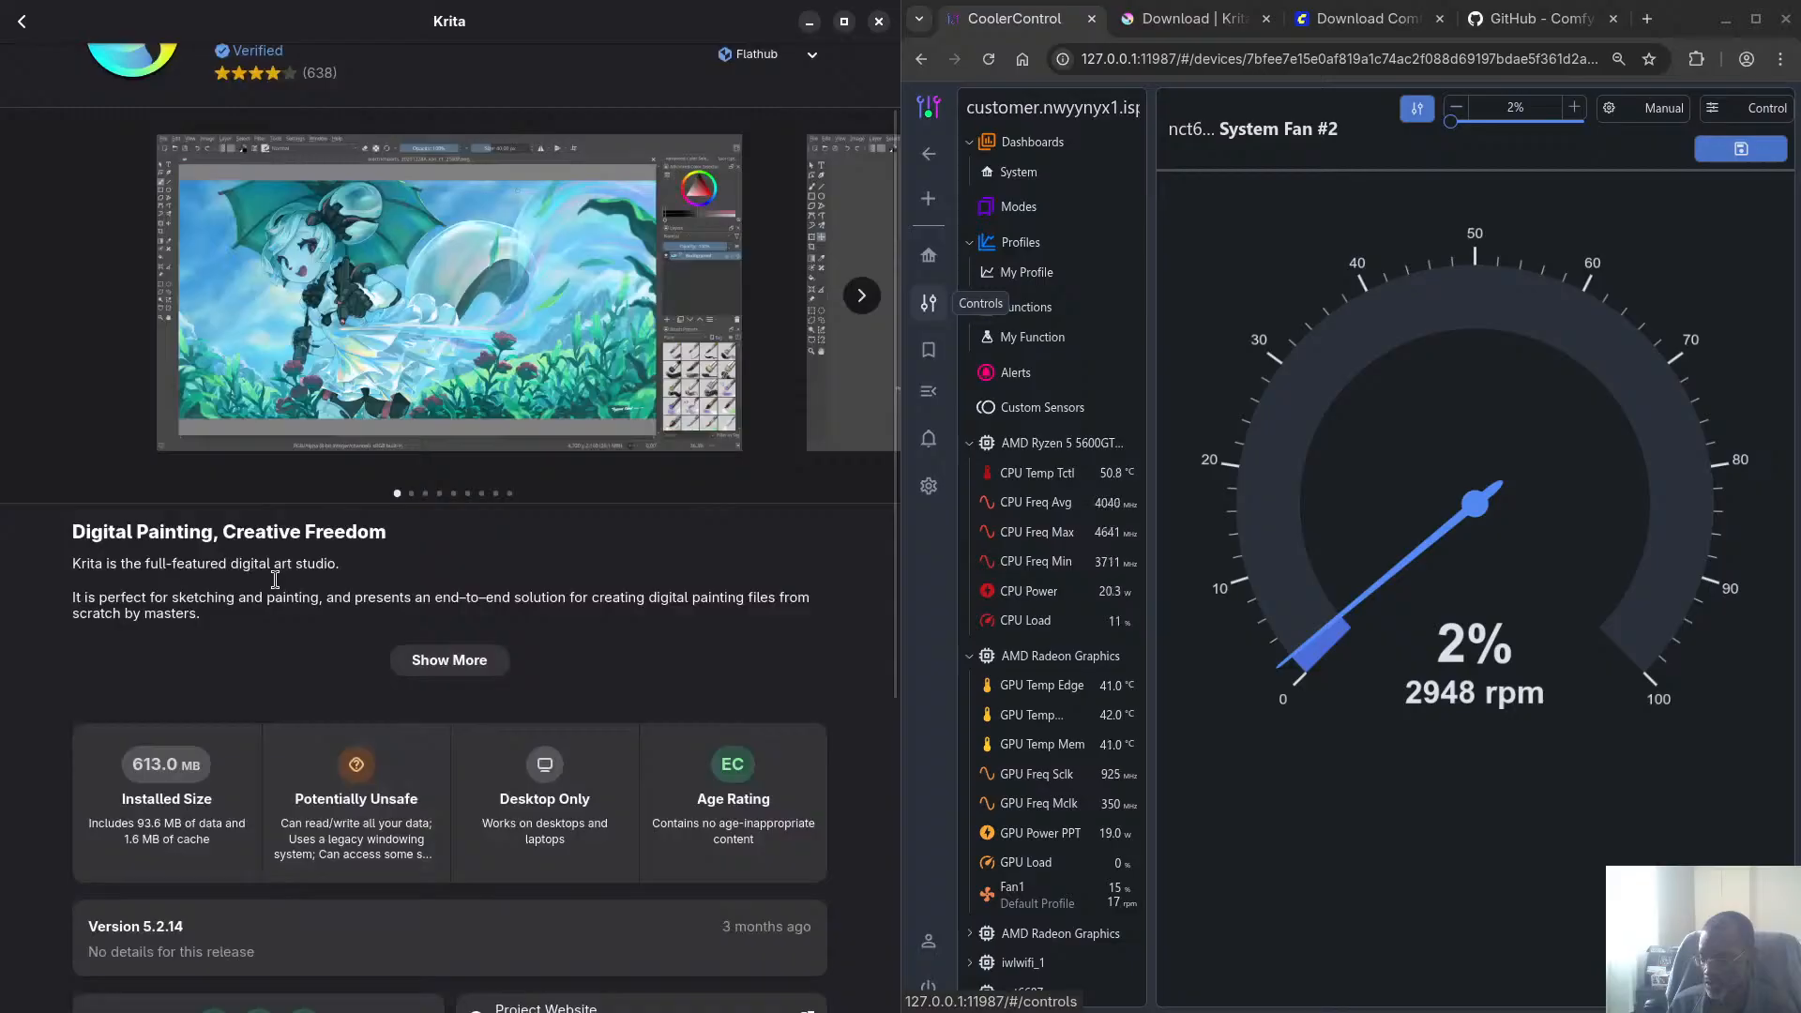
pyautogui.scroll(-4, 310, 579)
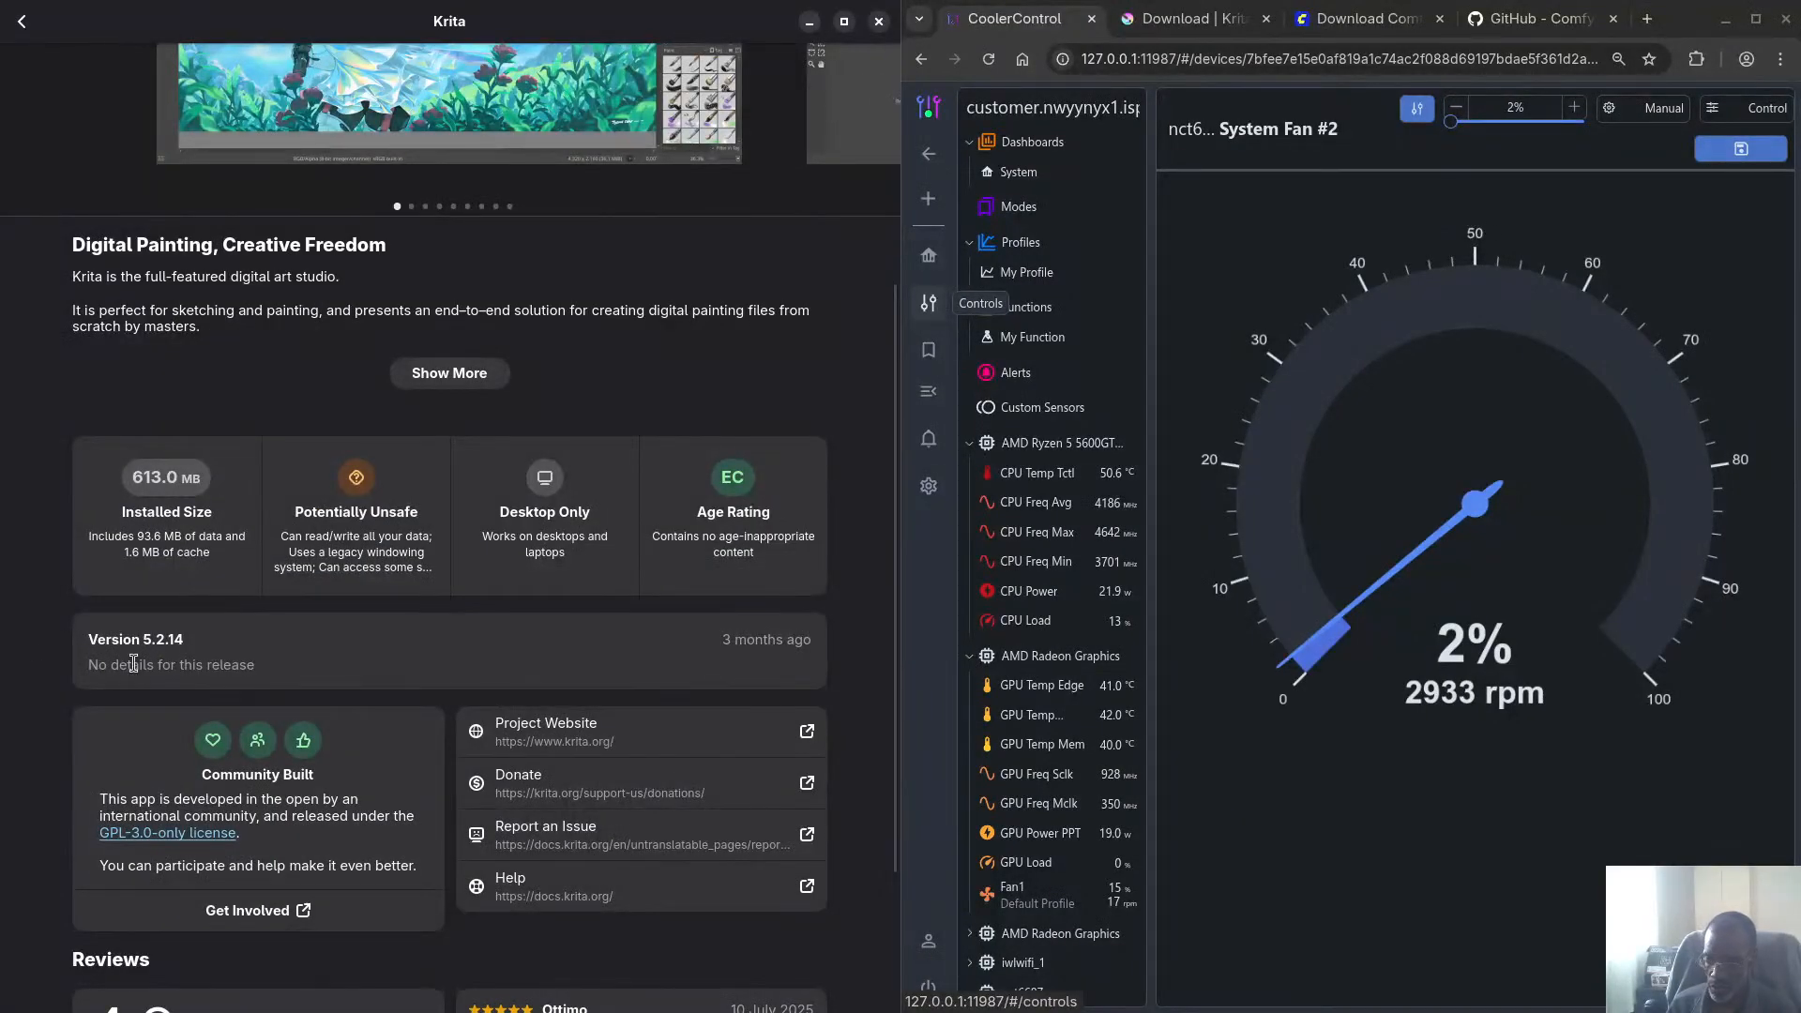
pyautogui.scroll(4, 176, 666)
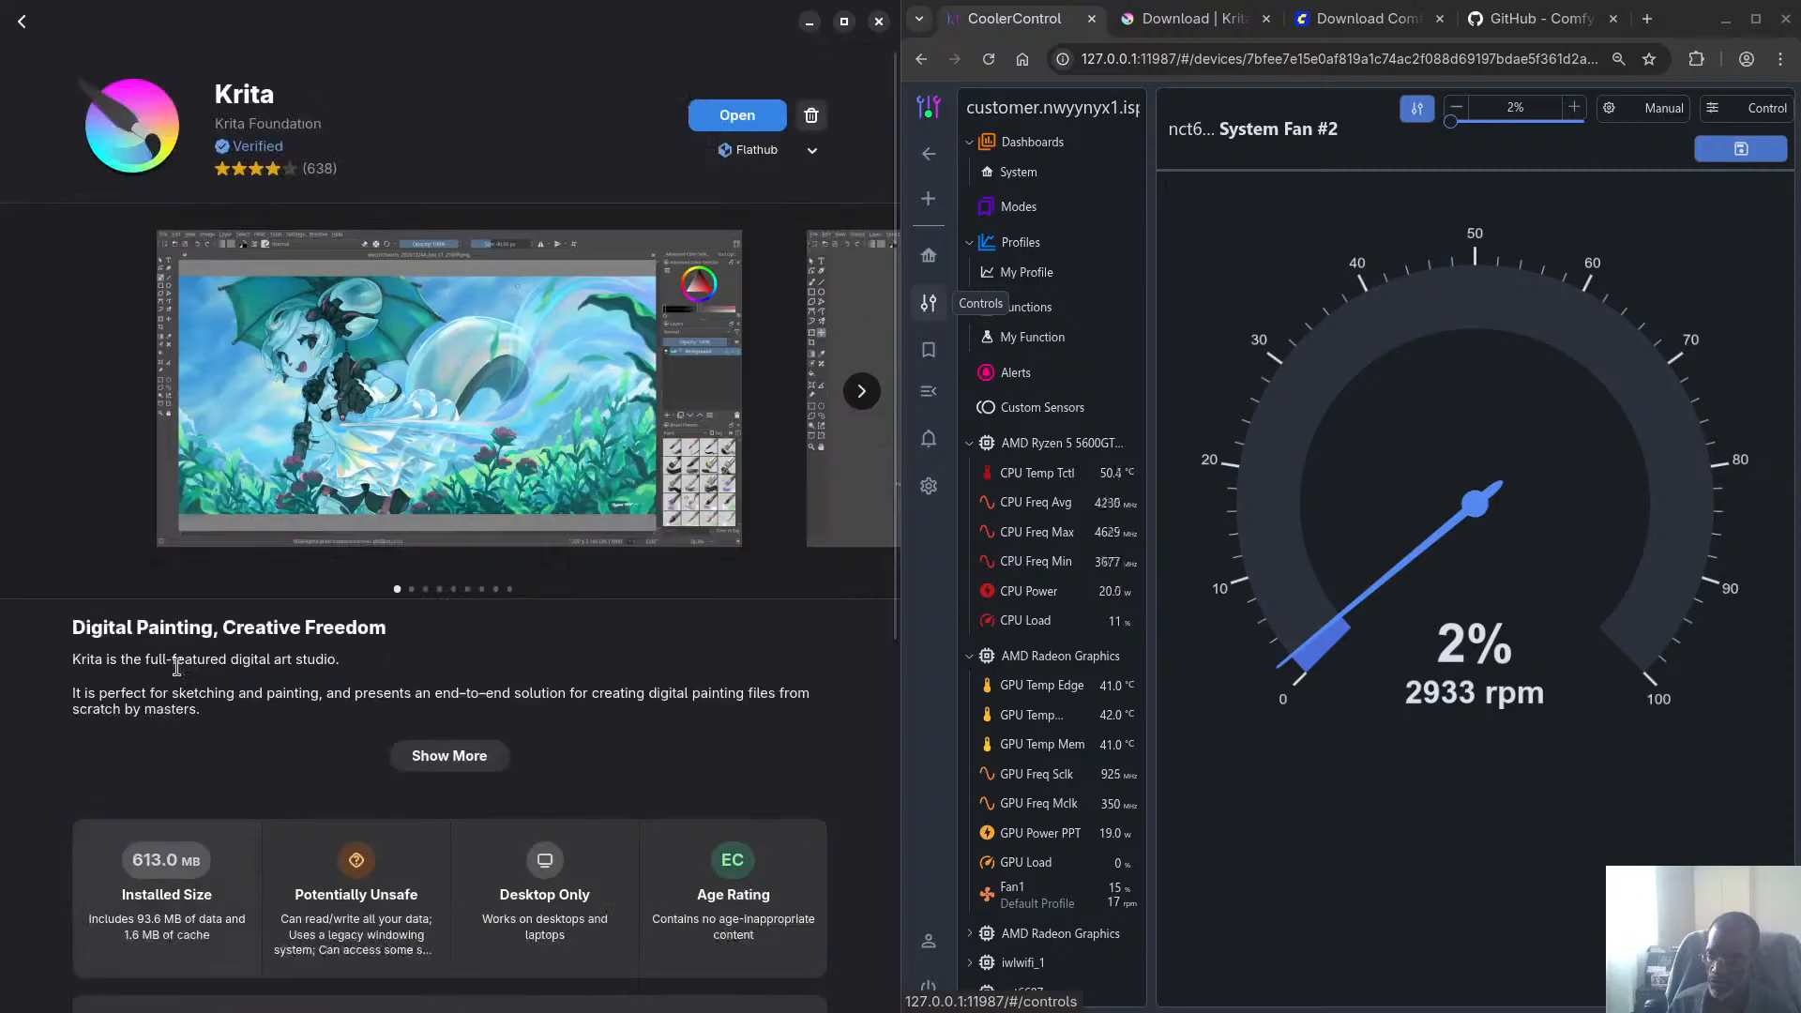
# Switch Krita's package source to the Fedora Linux RPM and check its version and download size
pyautogui.click(796, 160)
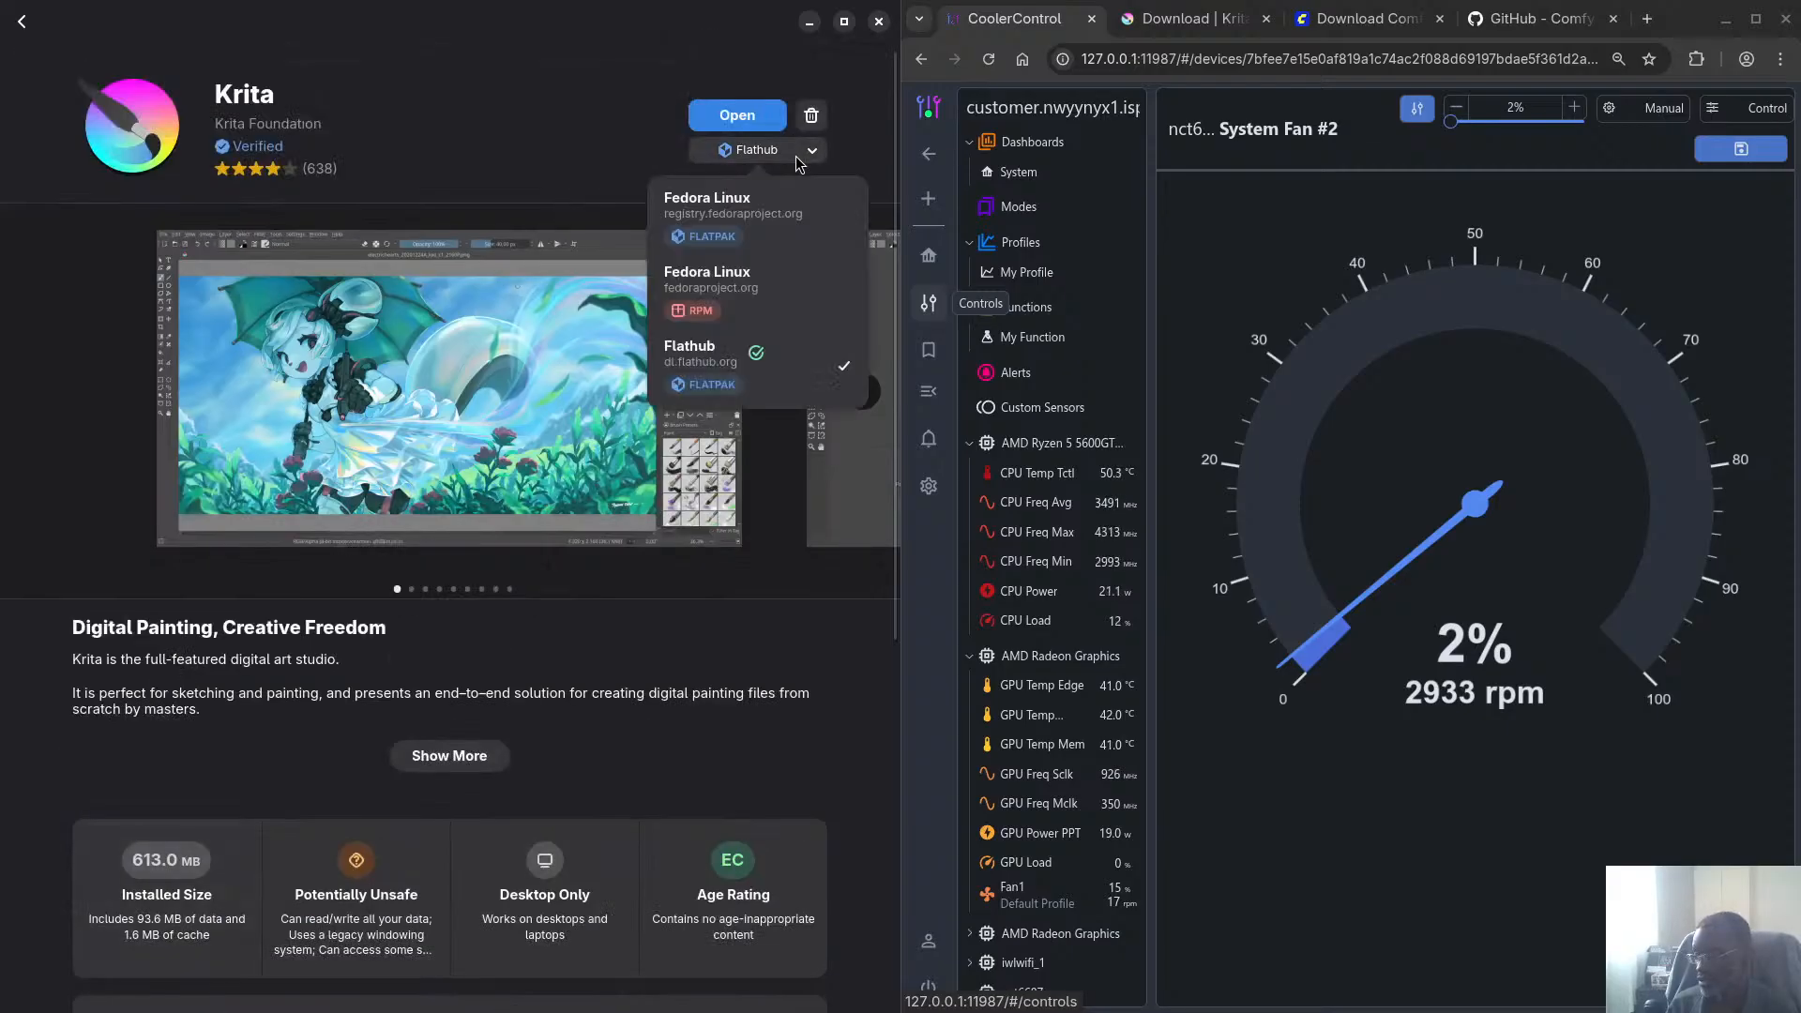
pyautogui.click(747, 294)
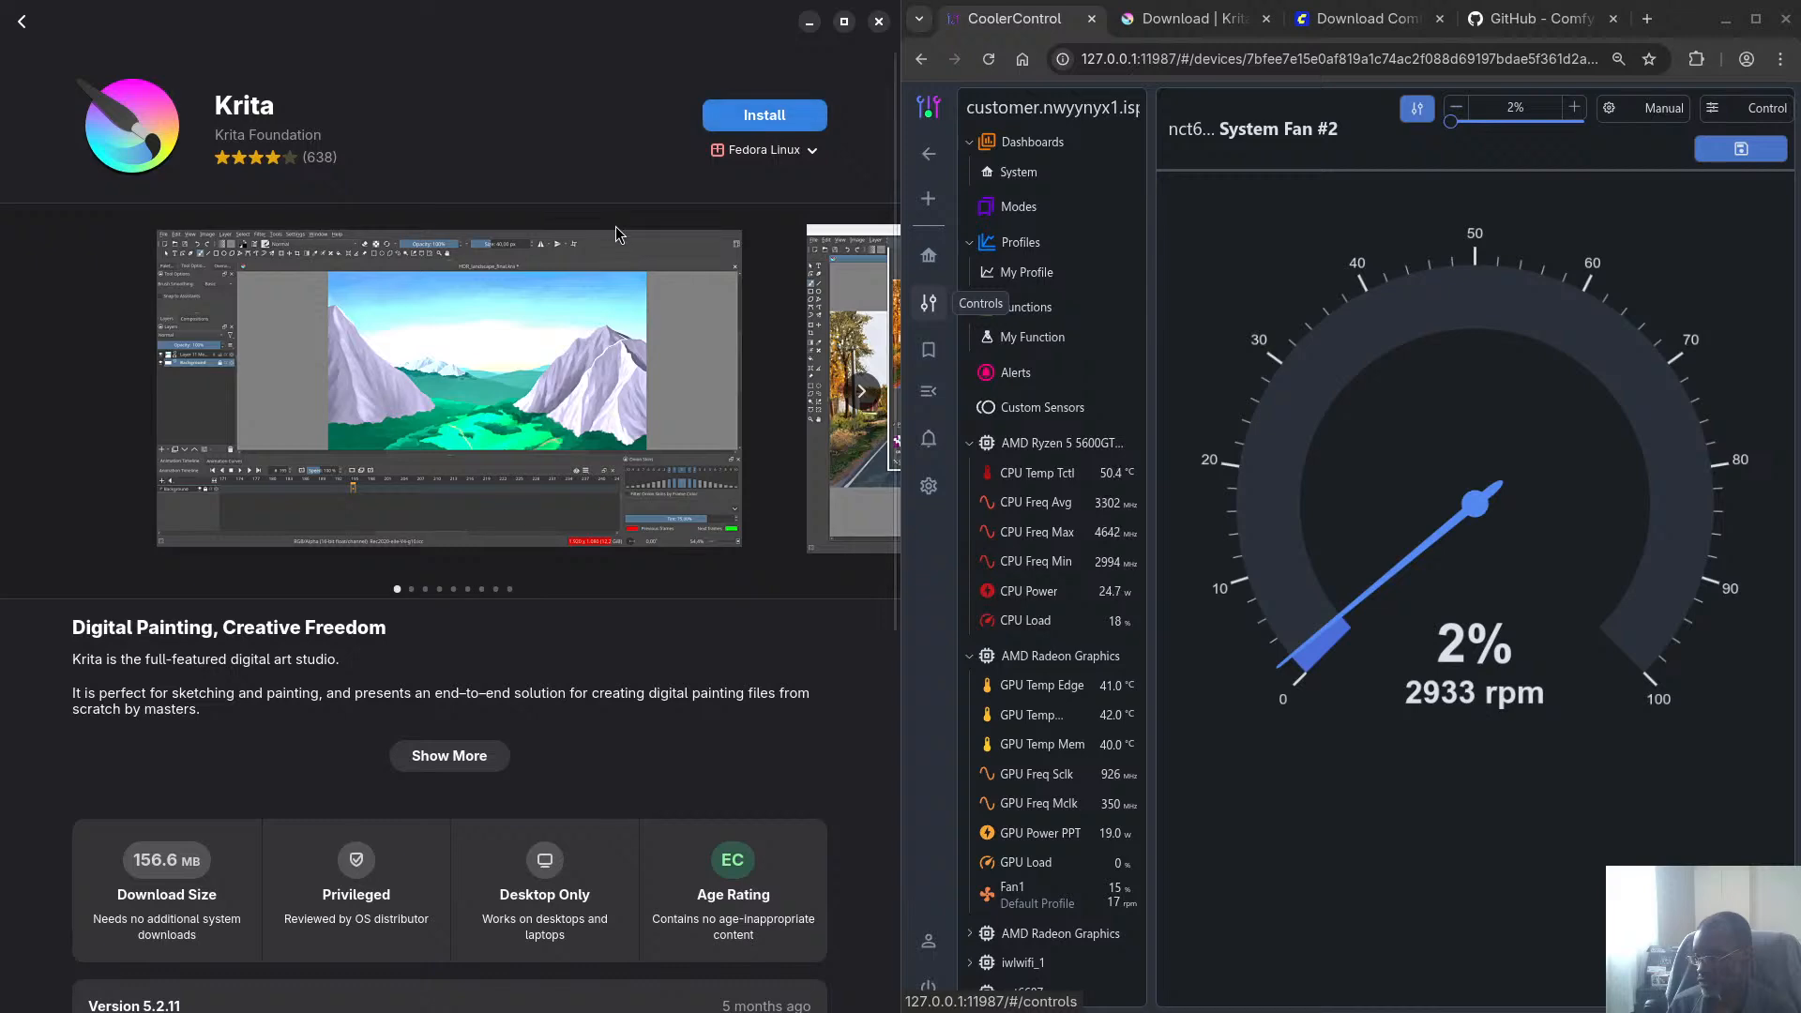
pyautogui.scroll(-2, 382, 561)
pyautogui.scroll(-2, 383, 560)
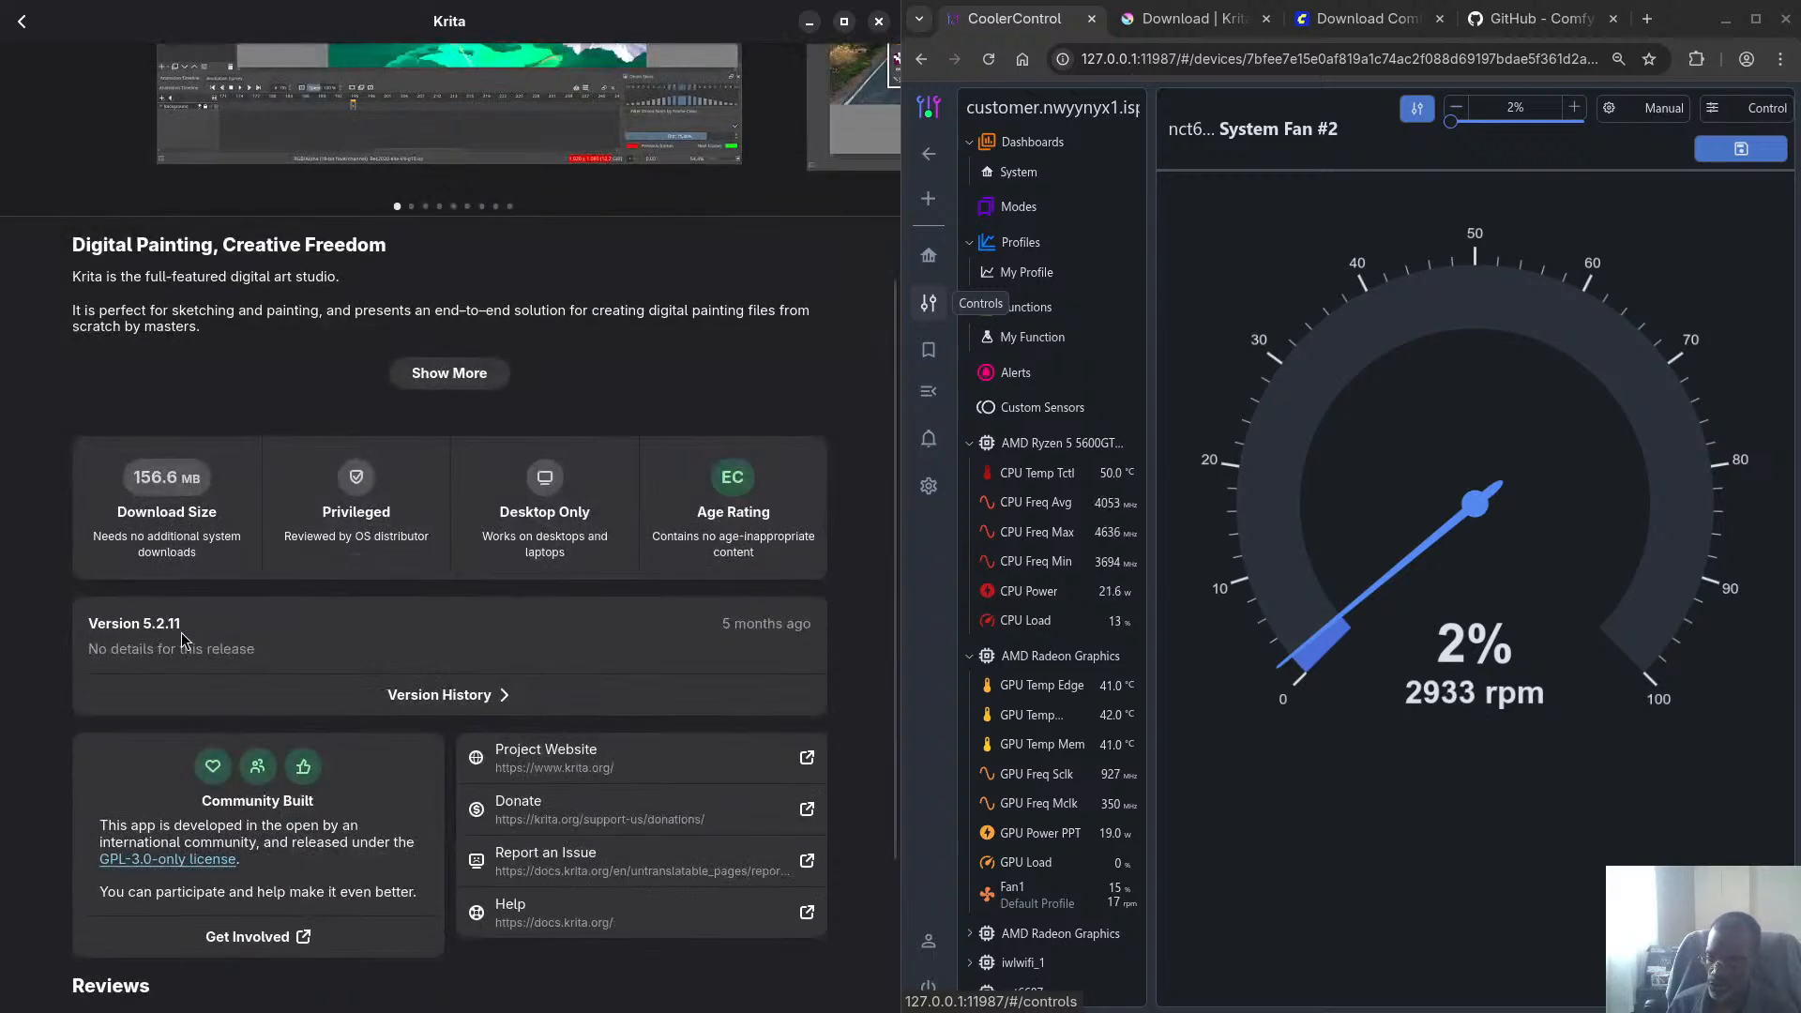
pyautogui.scroll(4, 235, 544)
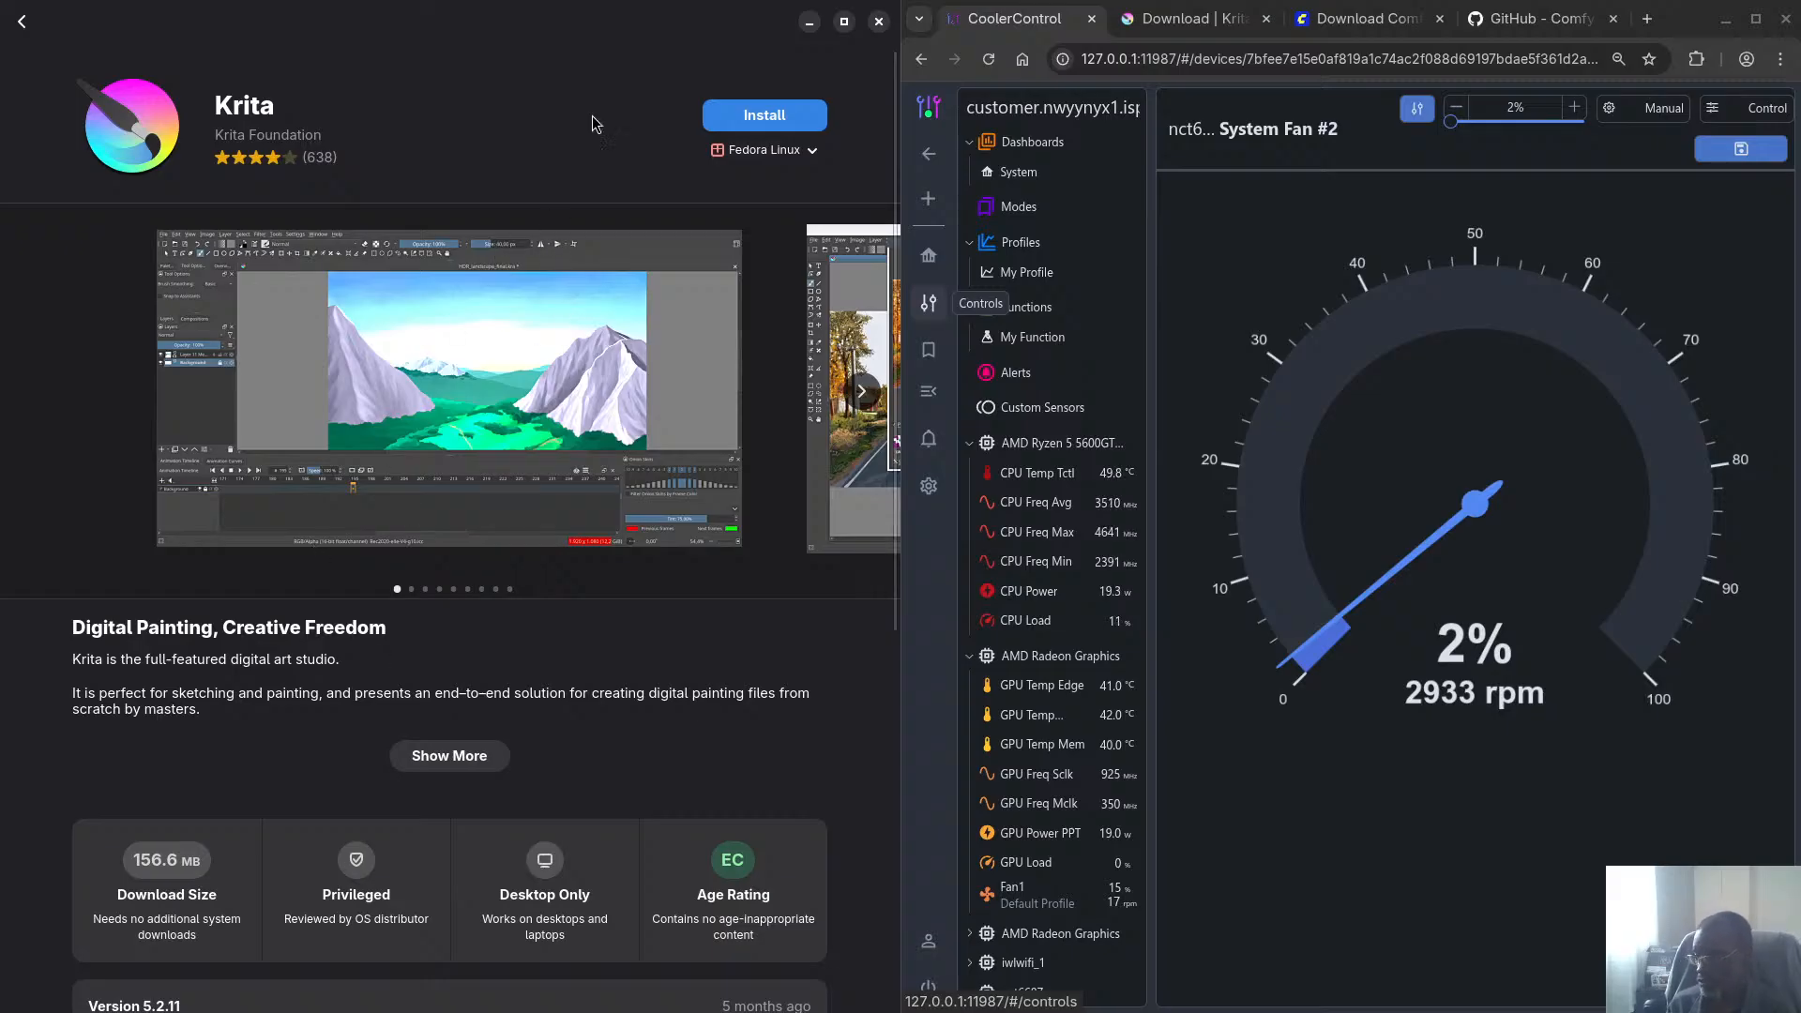
# Switch Krita's package source to the Fedora Linux Flatpak from registry.fedoraproject.org and check its version details
pyautogui.click(771, 152)
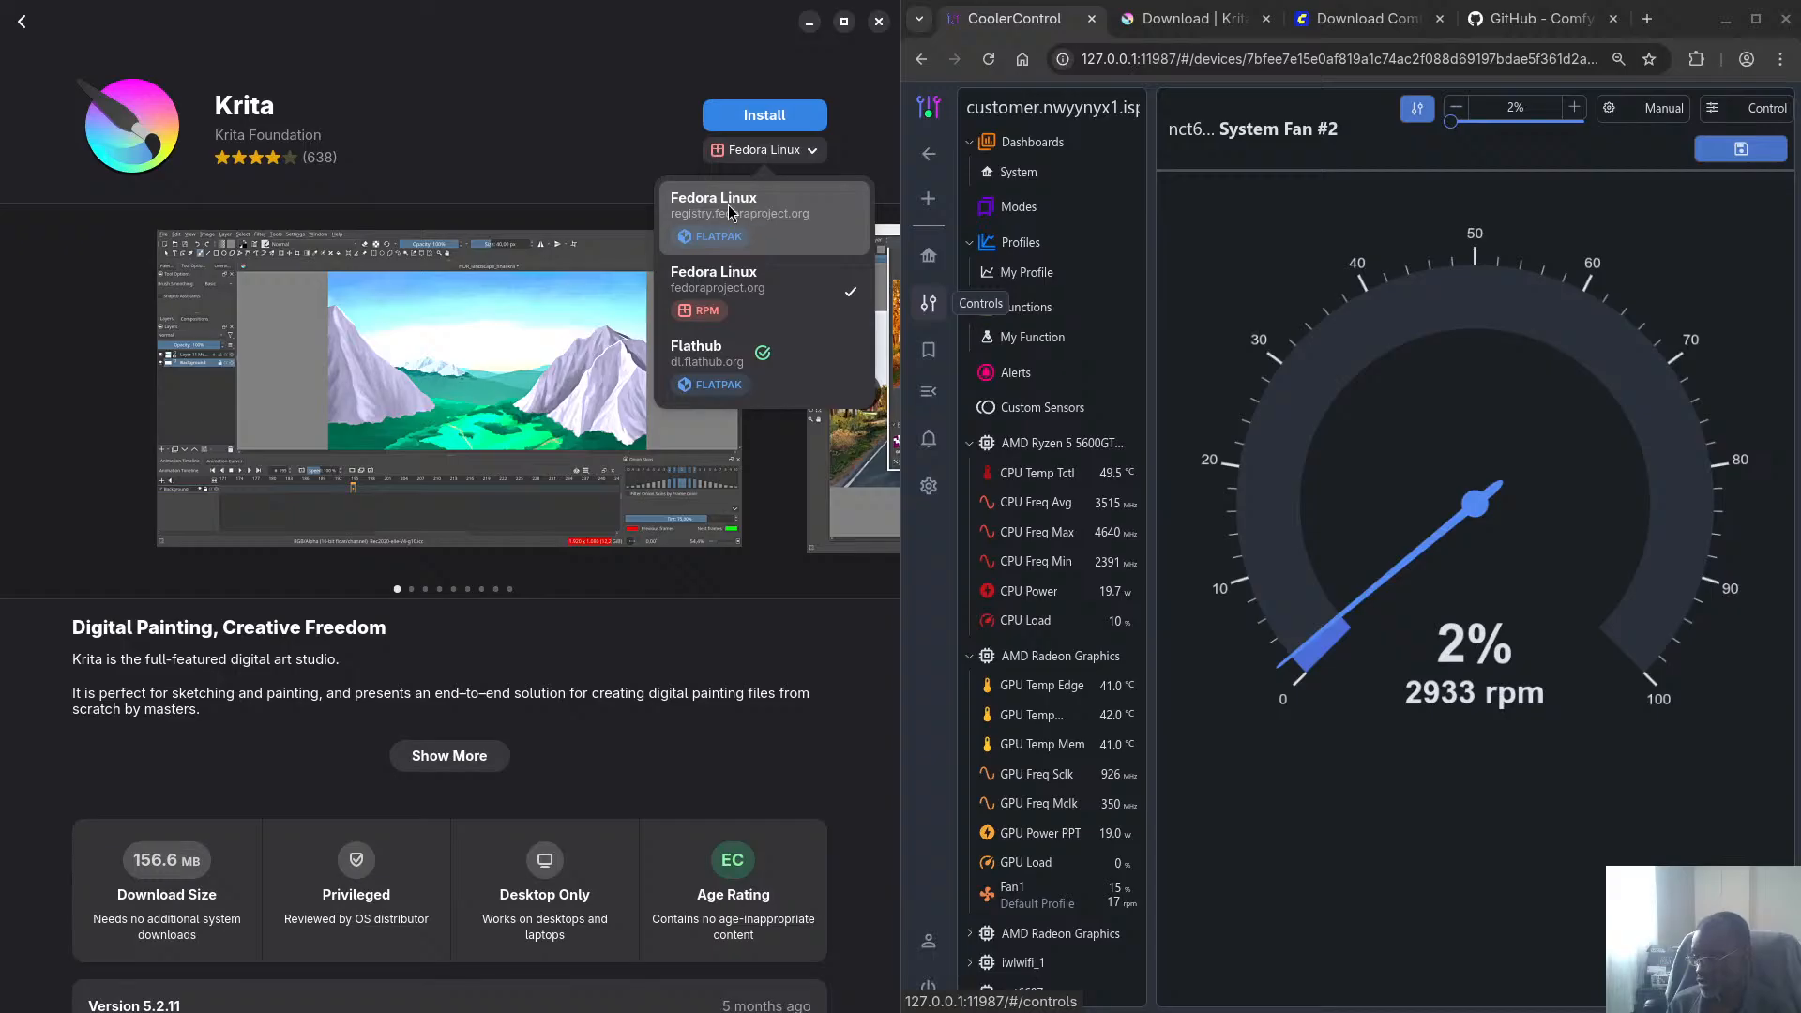
pyautogui.click(758, 217)
pyautogui.scroll(-2, 389, 522)
pyautogui.scroll(-2, 389, 522)
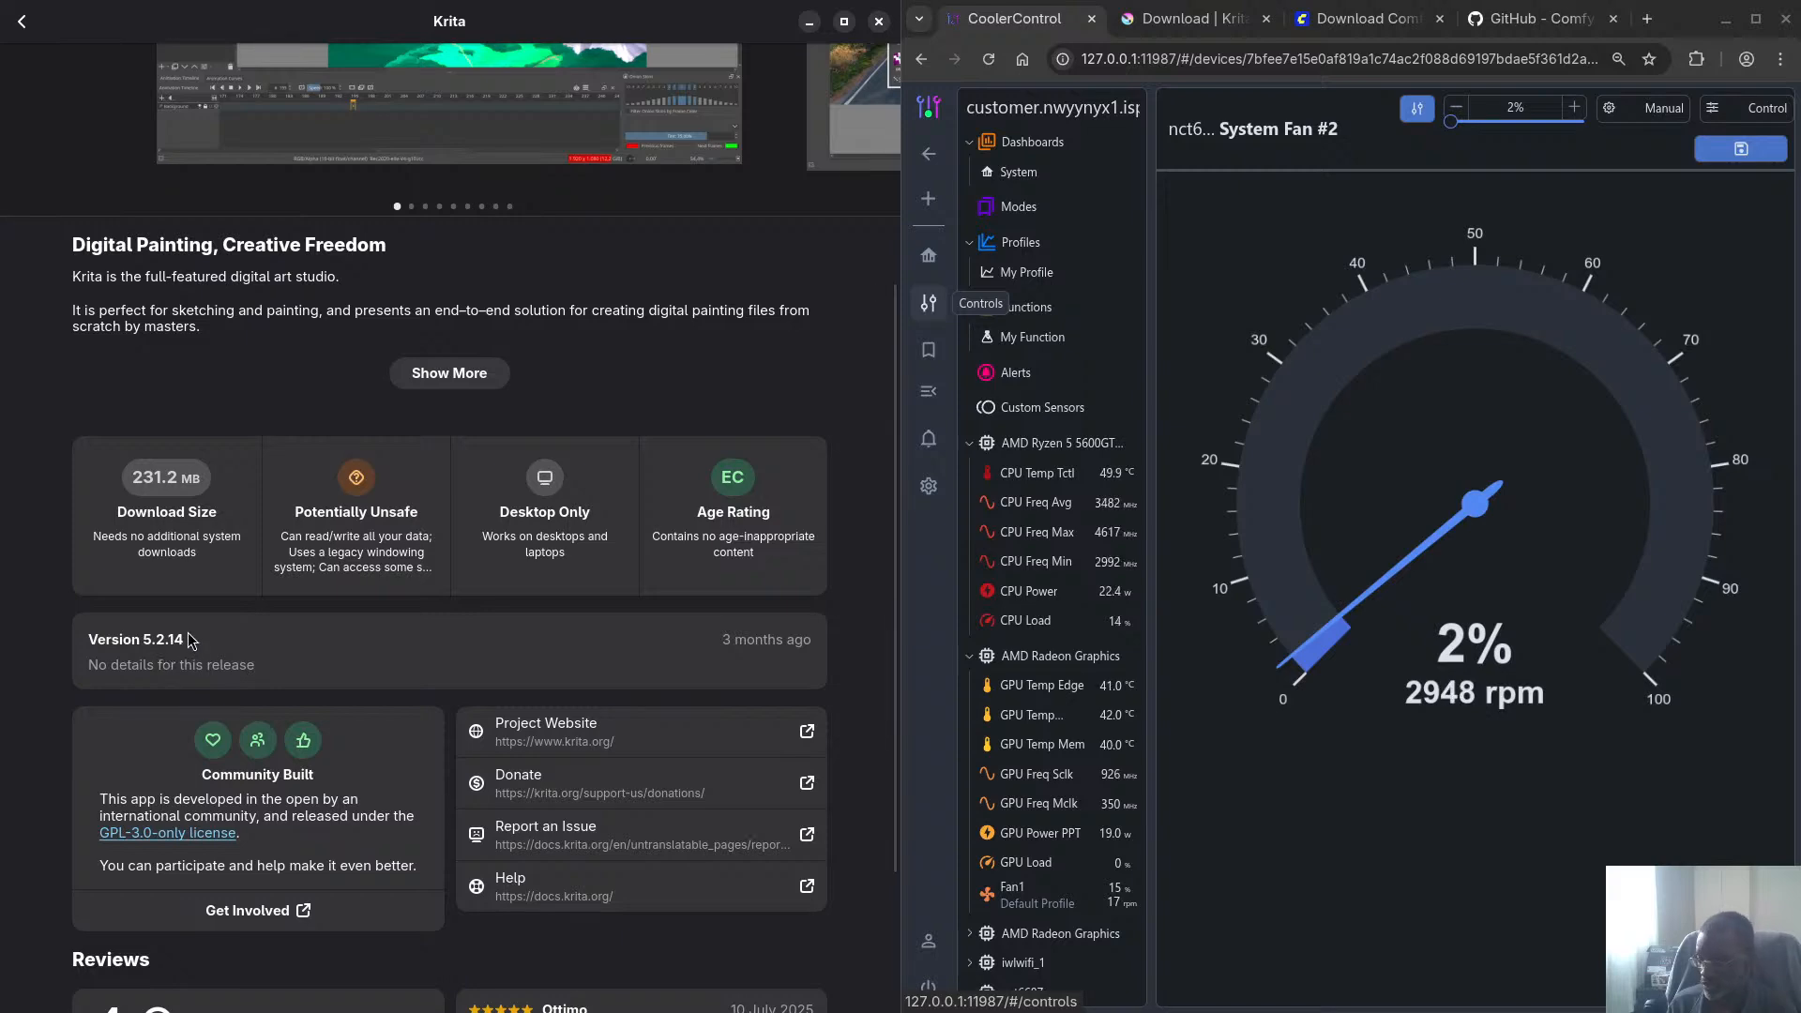
pyautogui.scroll(4, 216, 608)
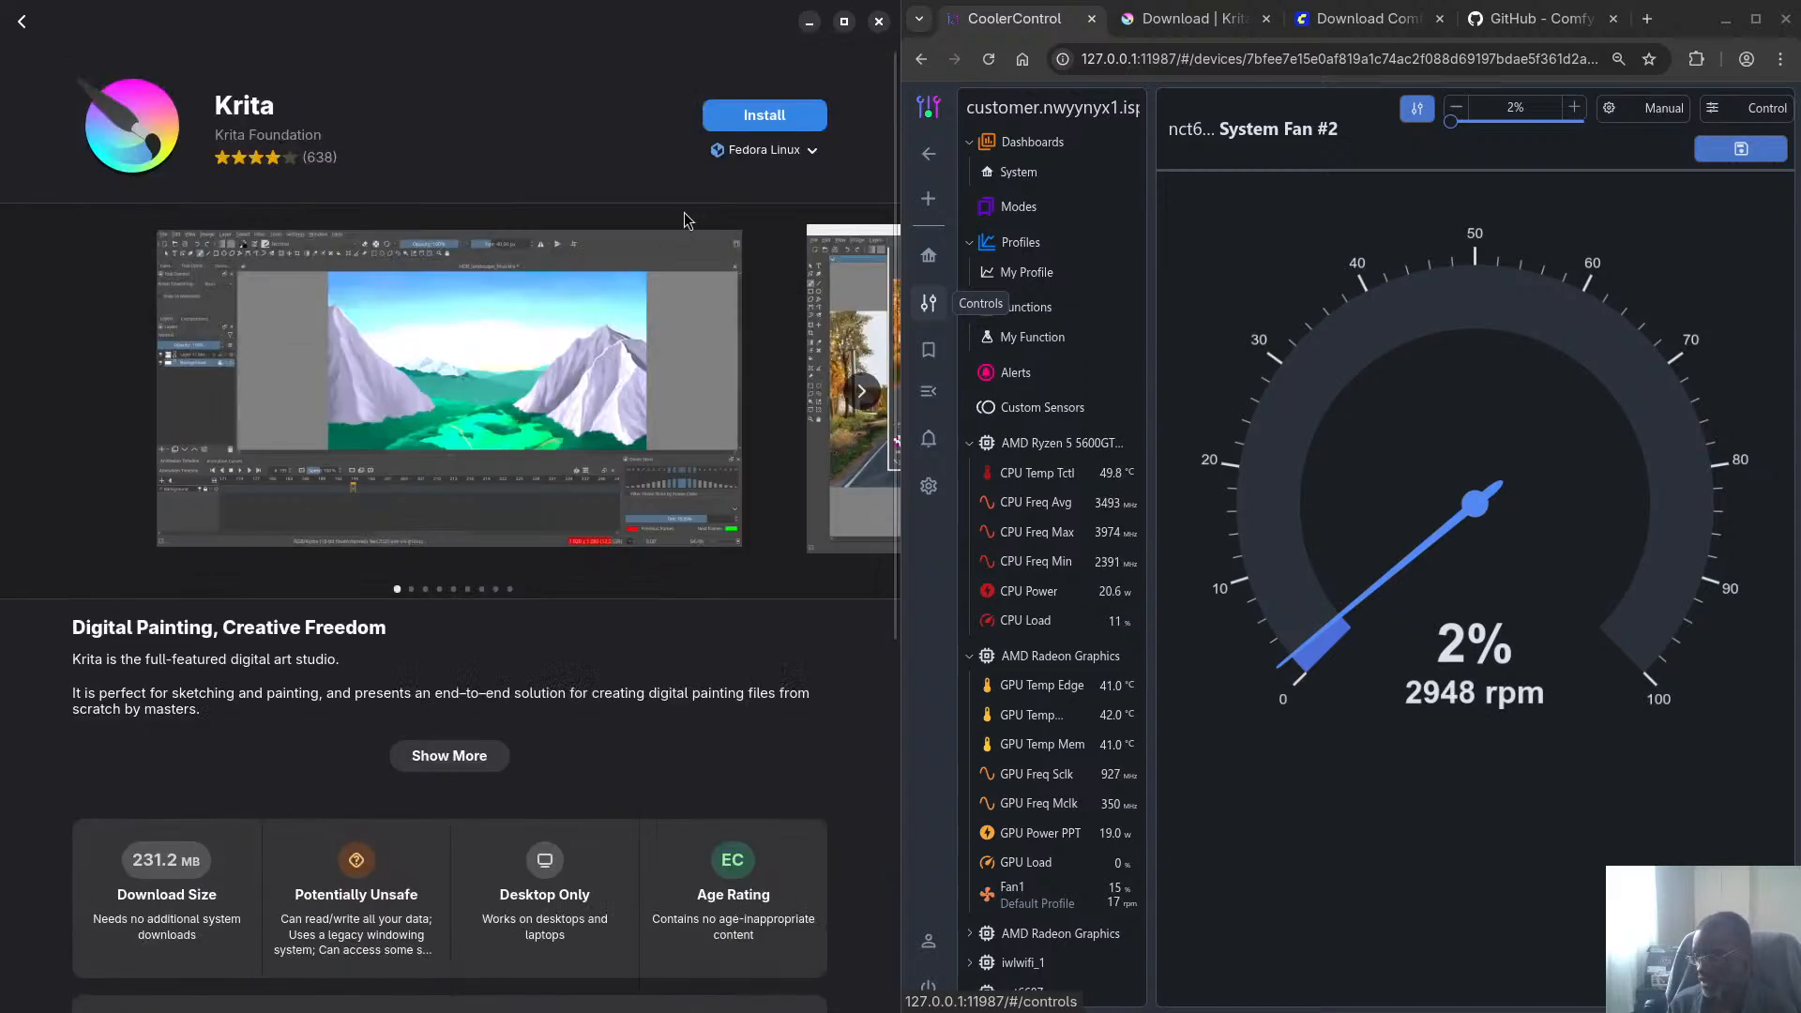
# Return Krita's package source to the Flathub Flatpak and review its version, project links and reviews
pyautogui.click(762, 150)
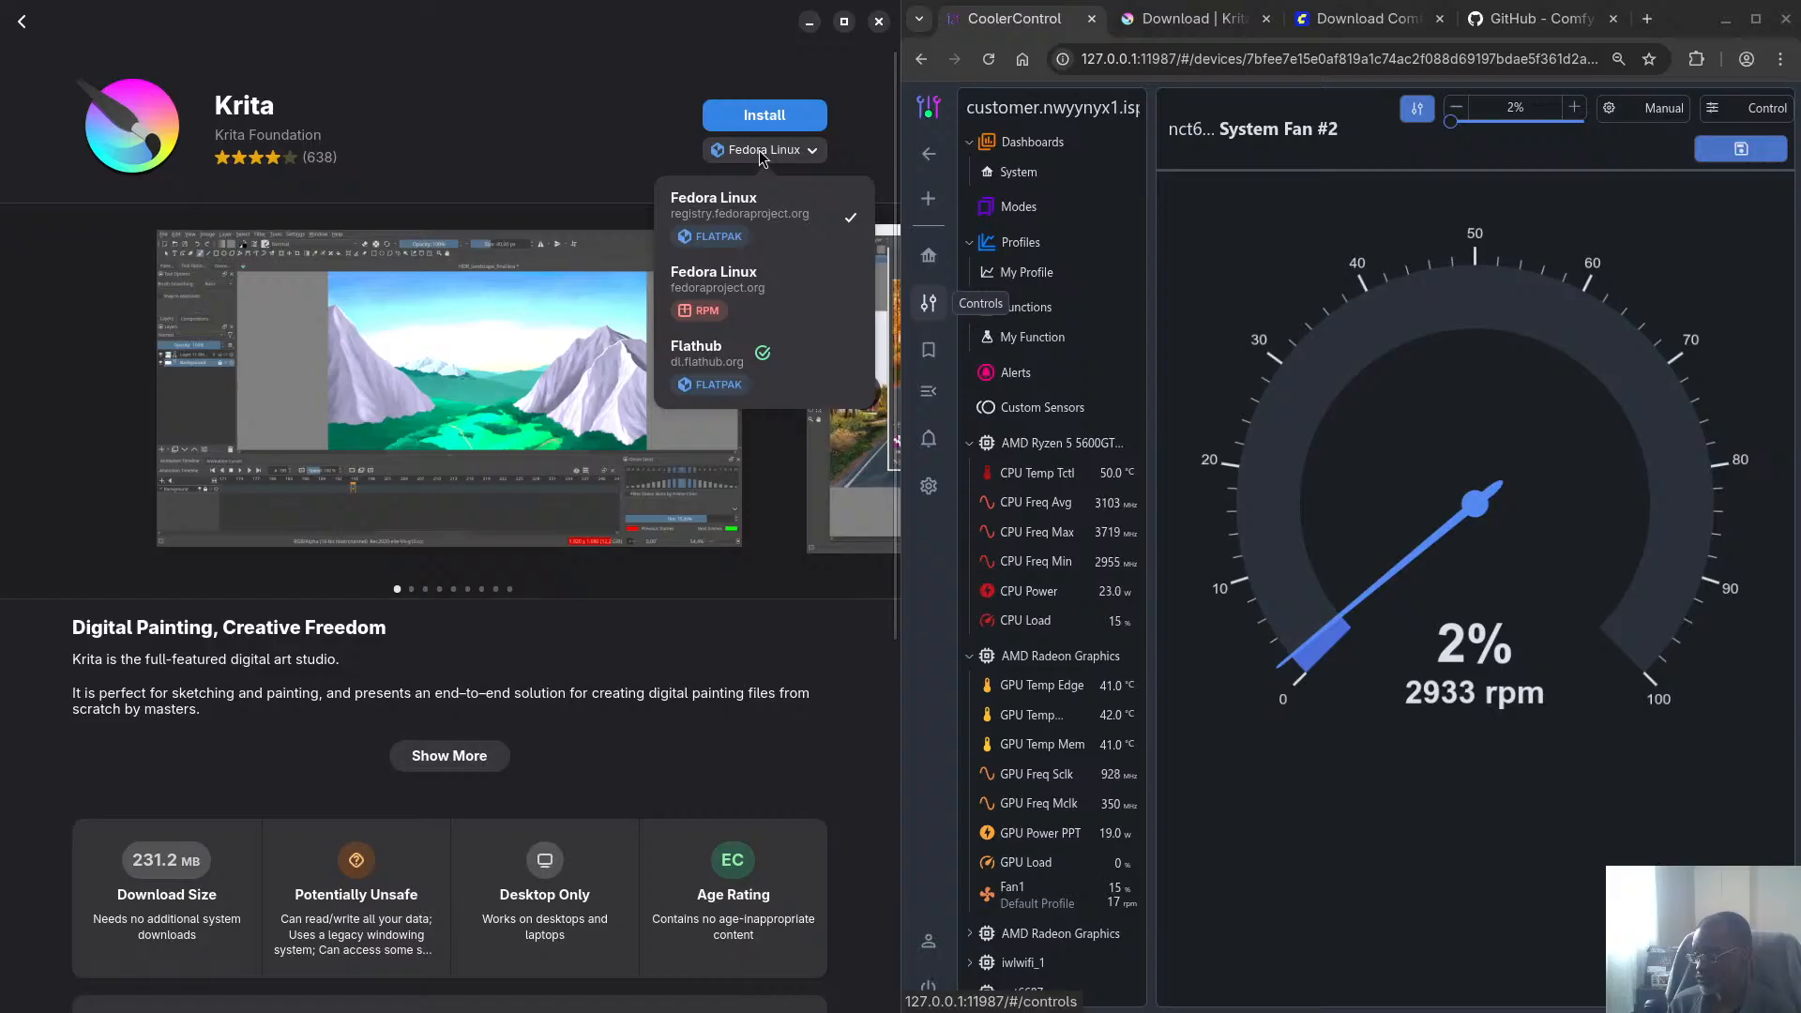
pyautogui.click(737, 379)
pyautogui.scroll(-3, 581, 636)
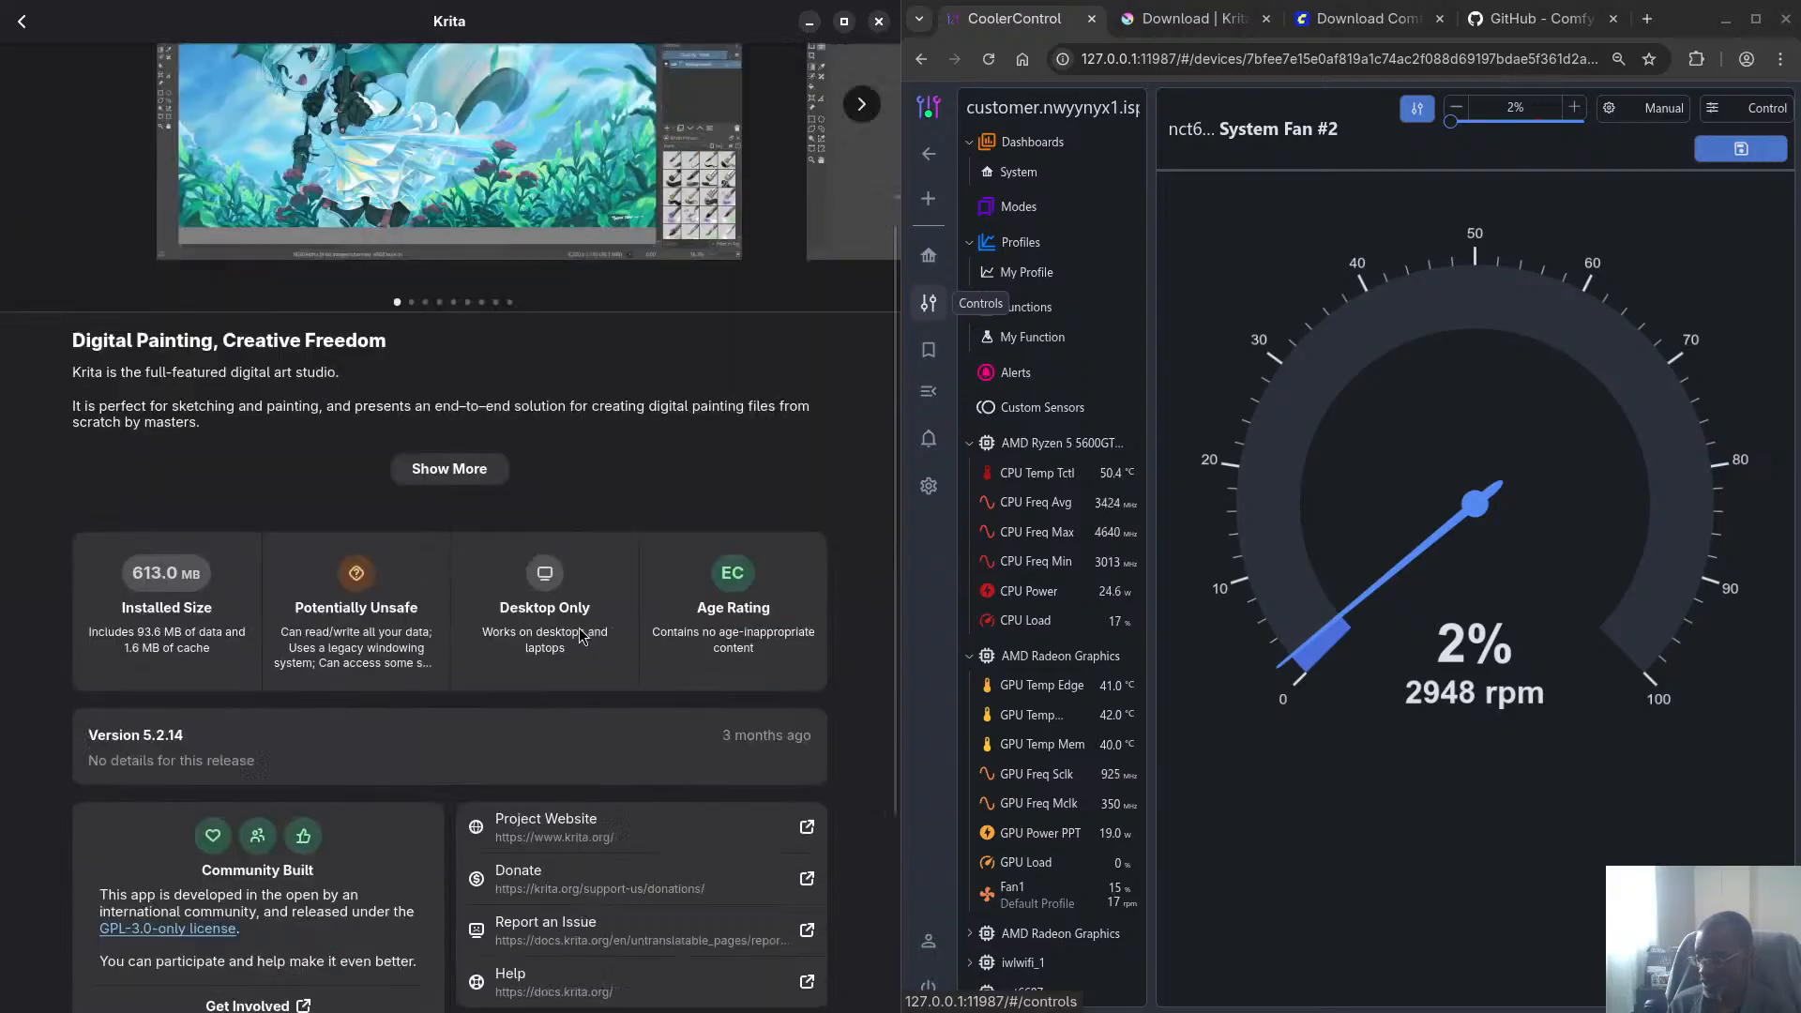
pyautogui.scroll(-3, 525, 610)
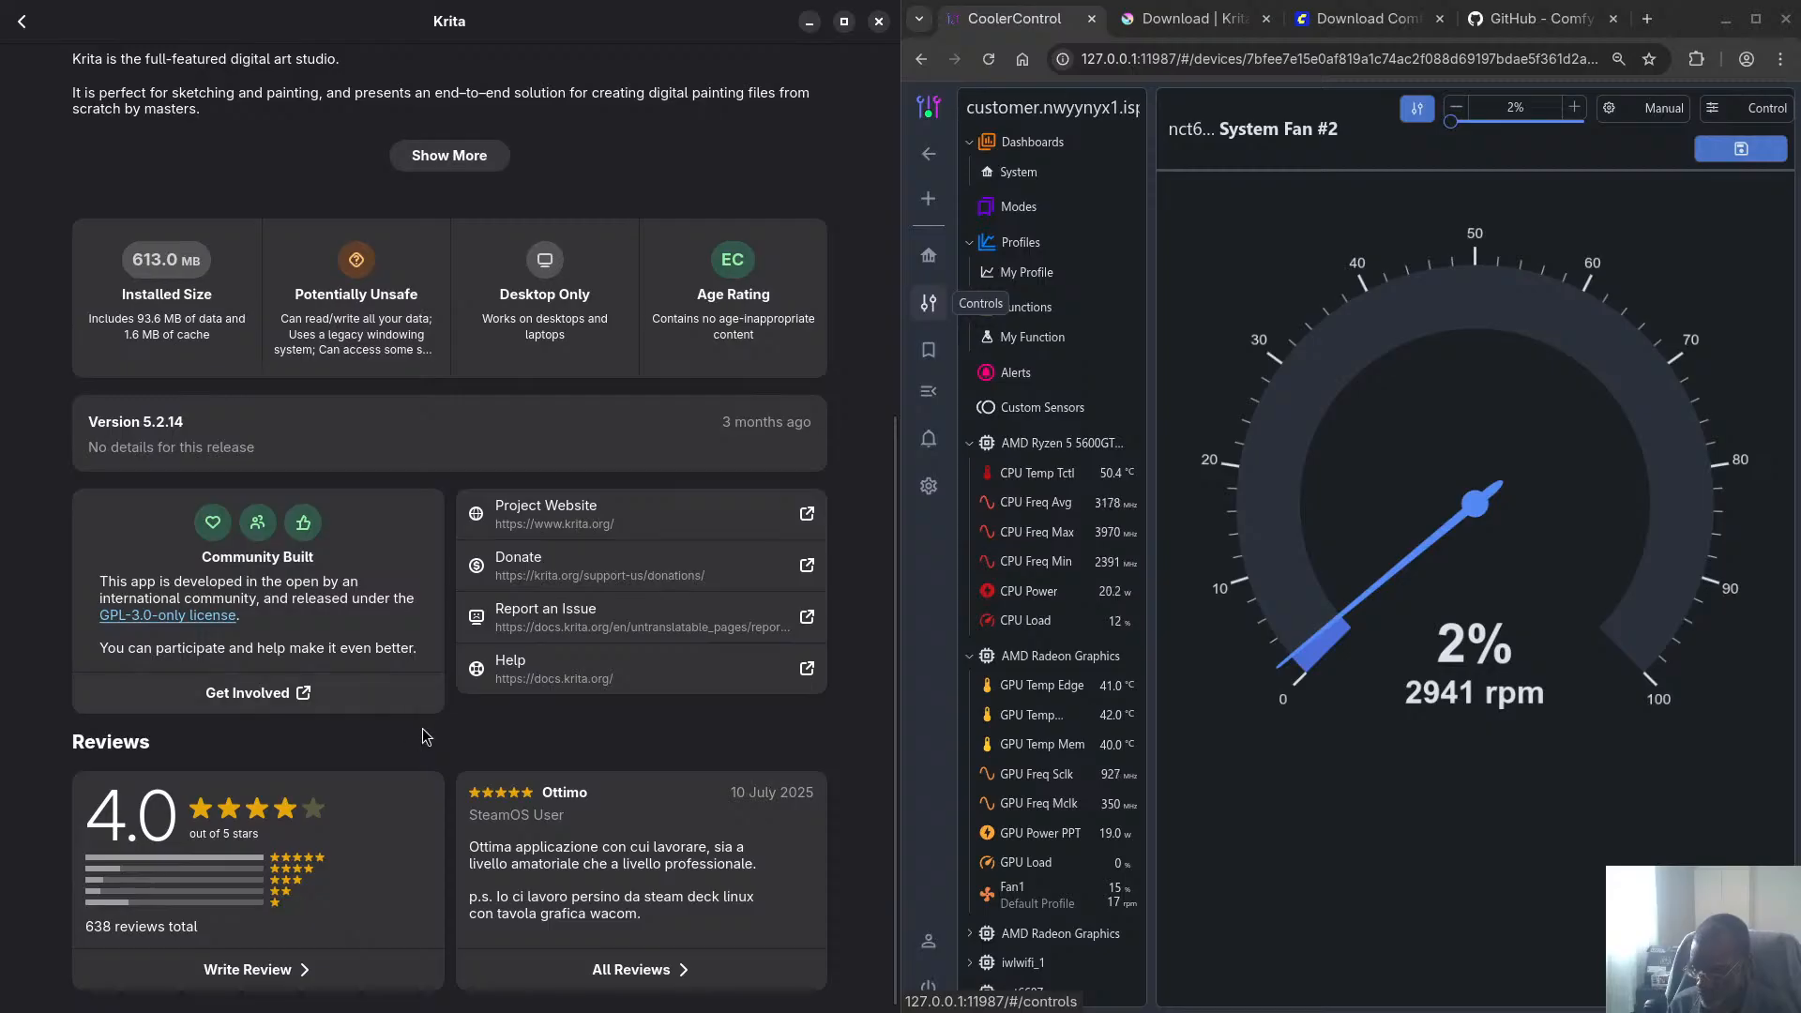
pyautogui.scroll(6, 455, 677)
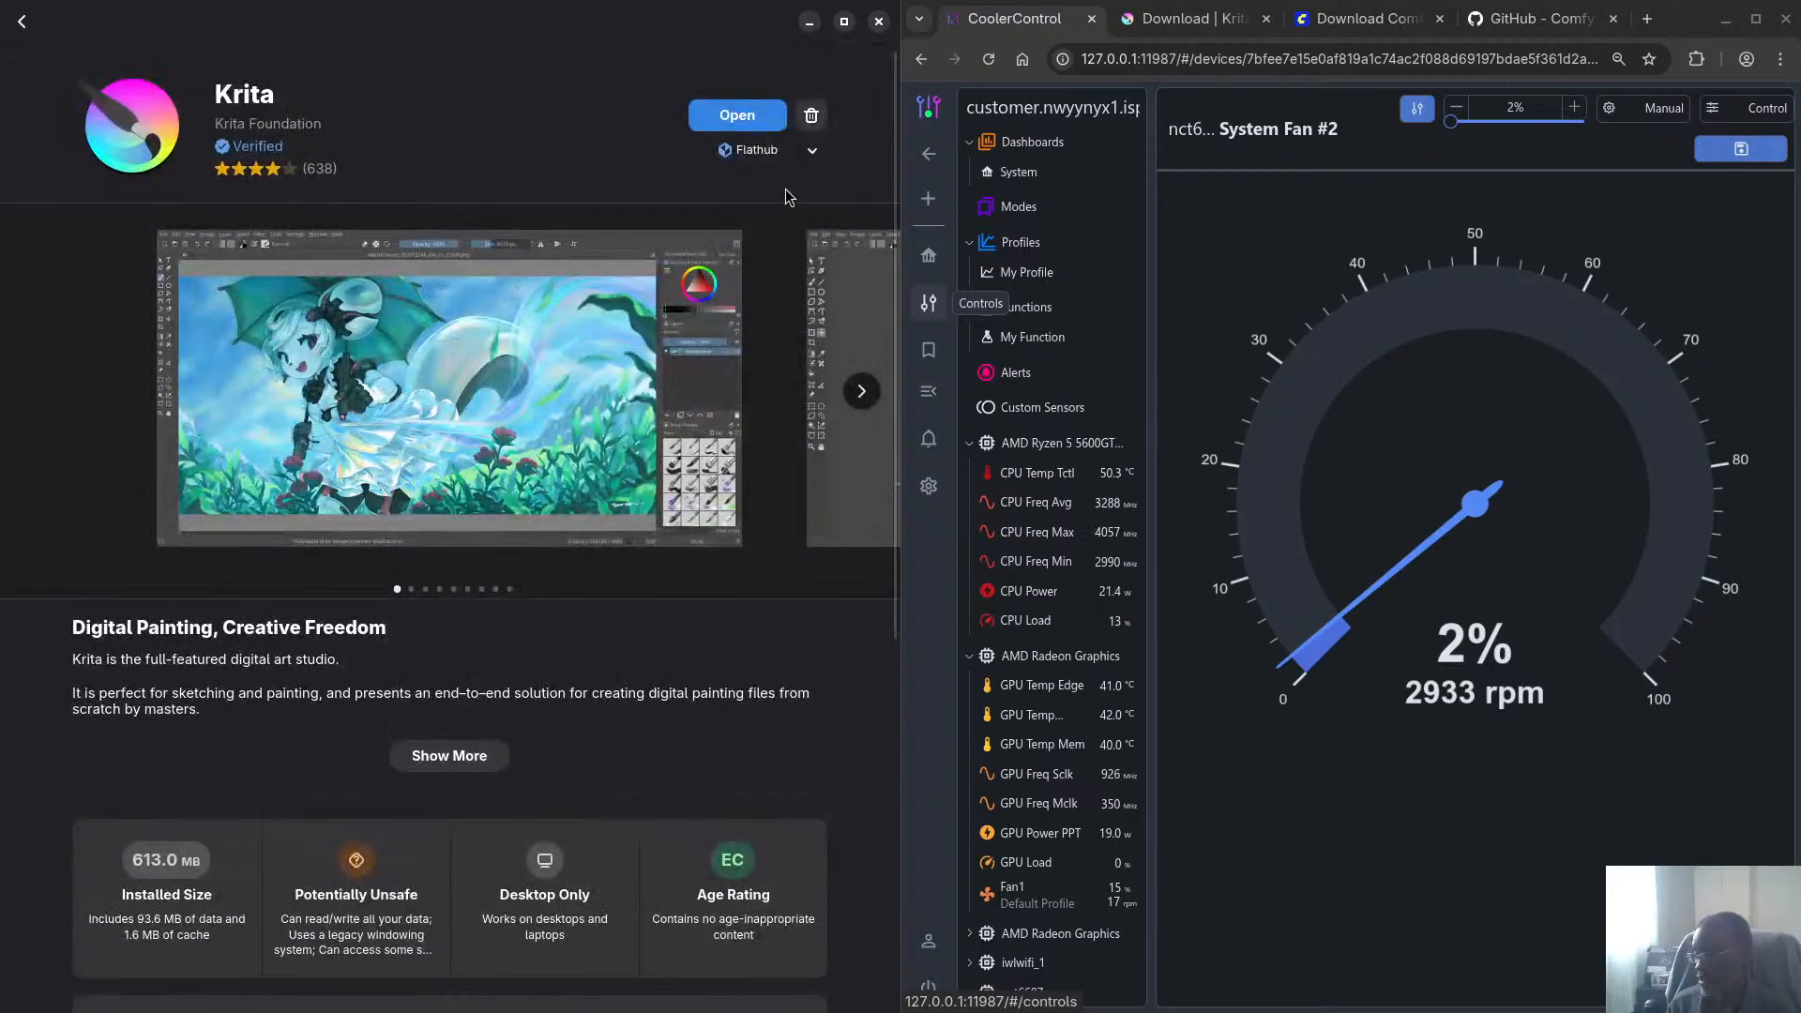
# Close the software center, launch Krita and tile its window on the left half of the screen
pyautogui.click(879, 21)
pyautogui.press('super')
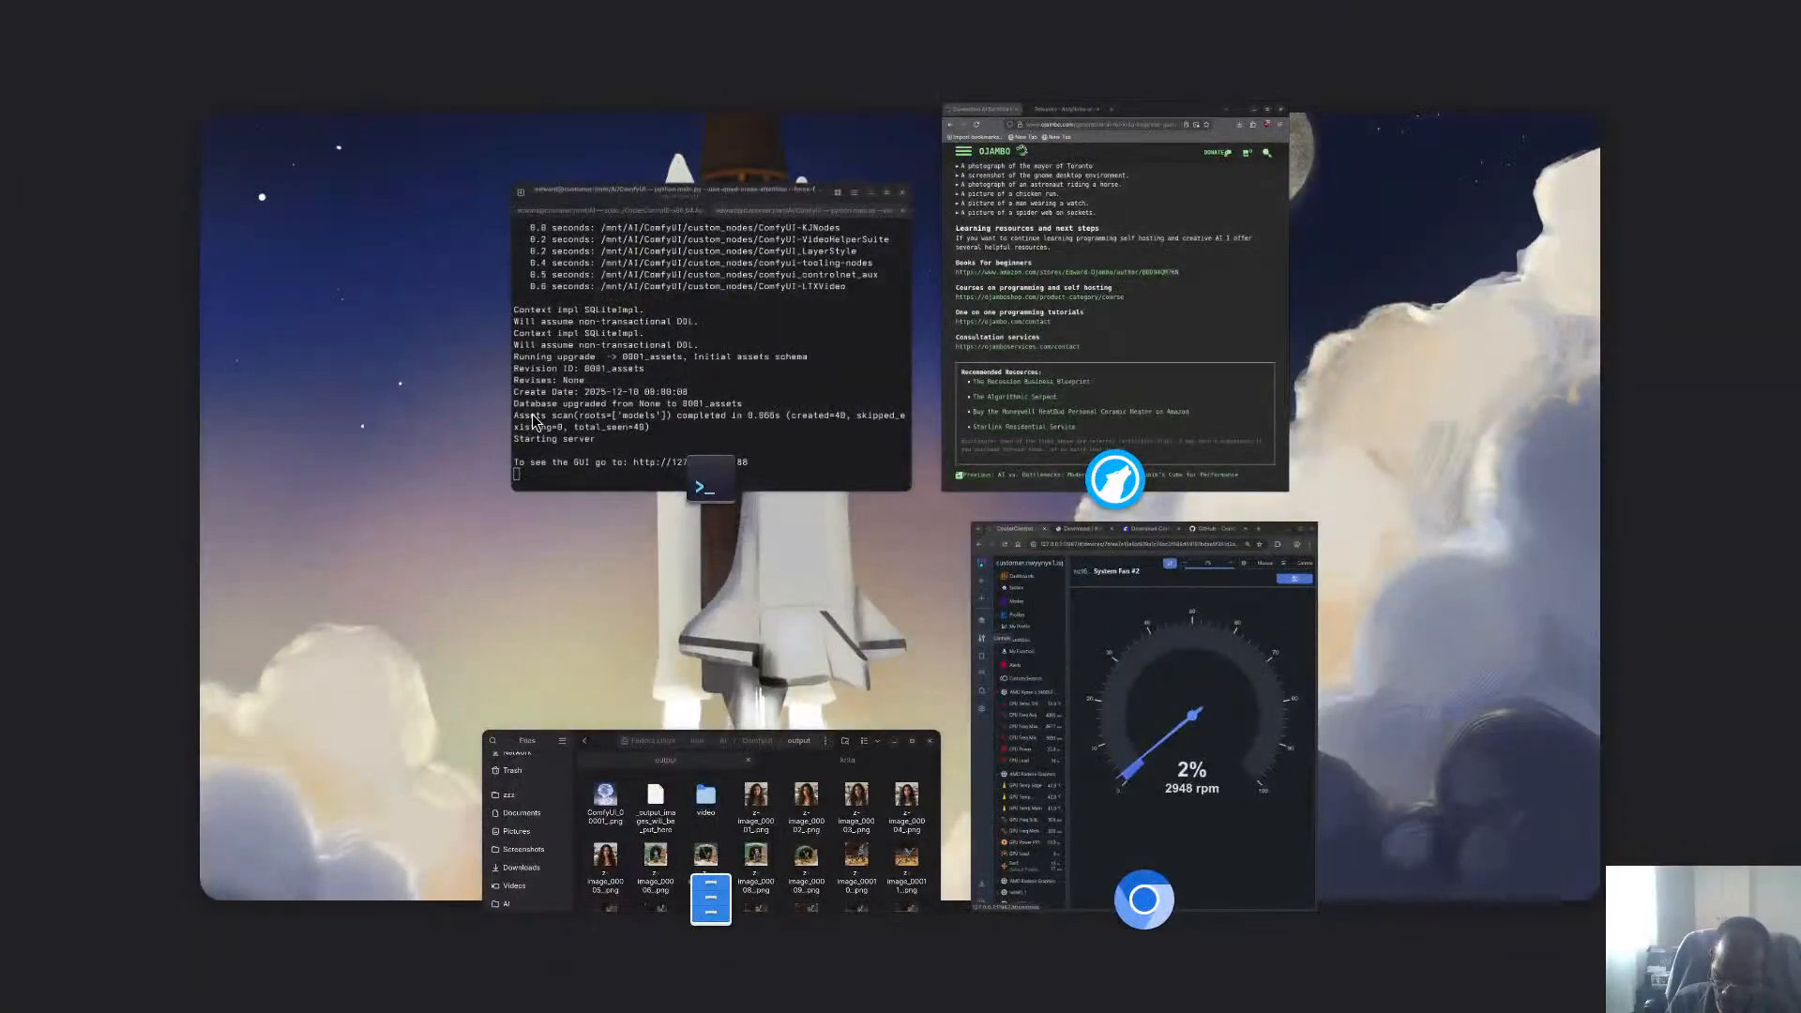
pyautogui.click(533, 421)
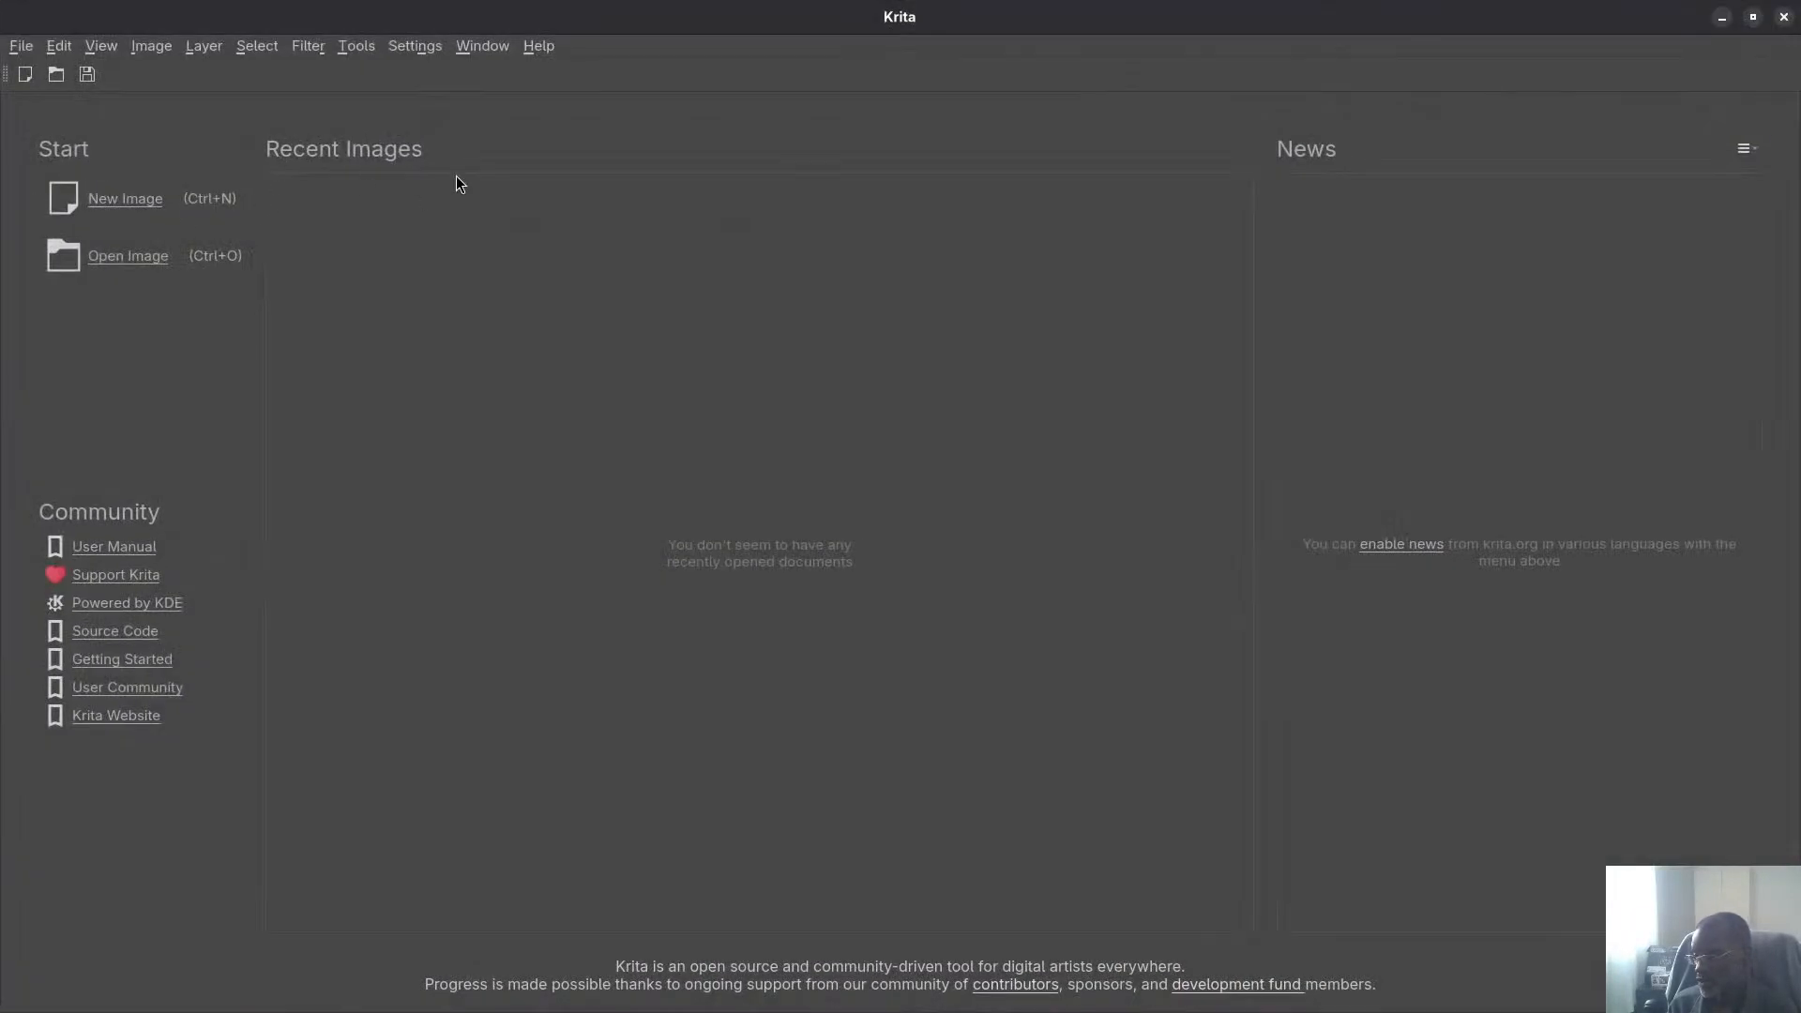
pyautogui.moveTo(942, 17); pyautogui.dragTo(2, 352)
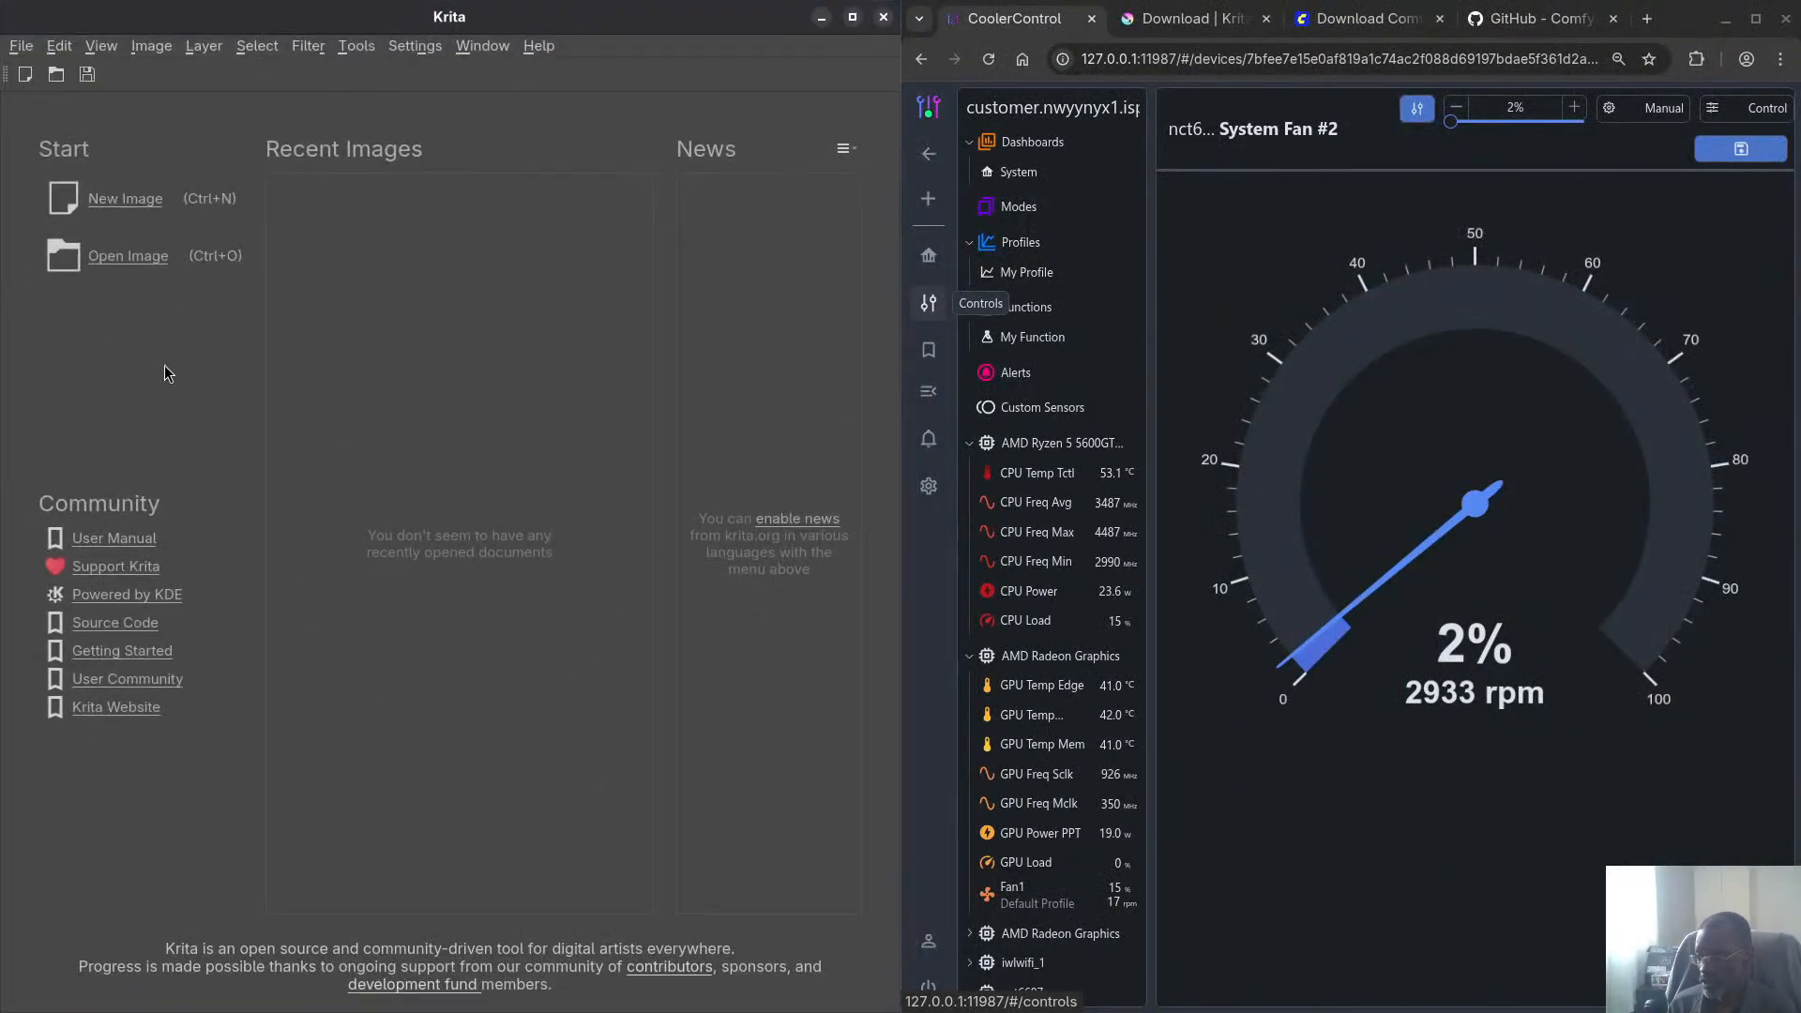
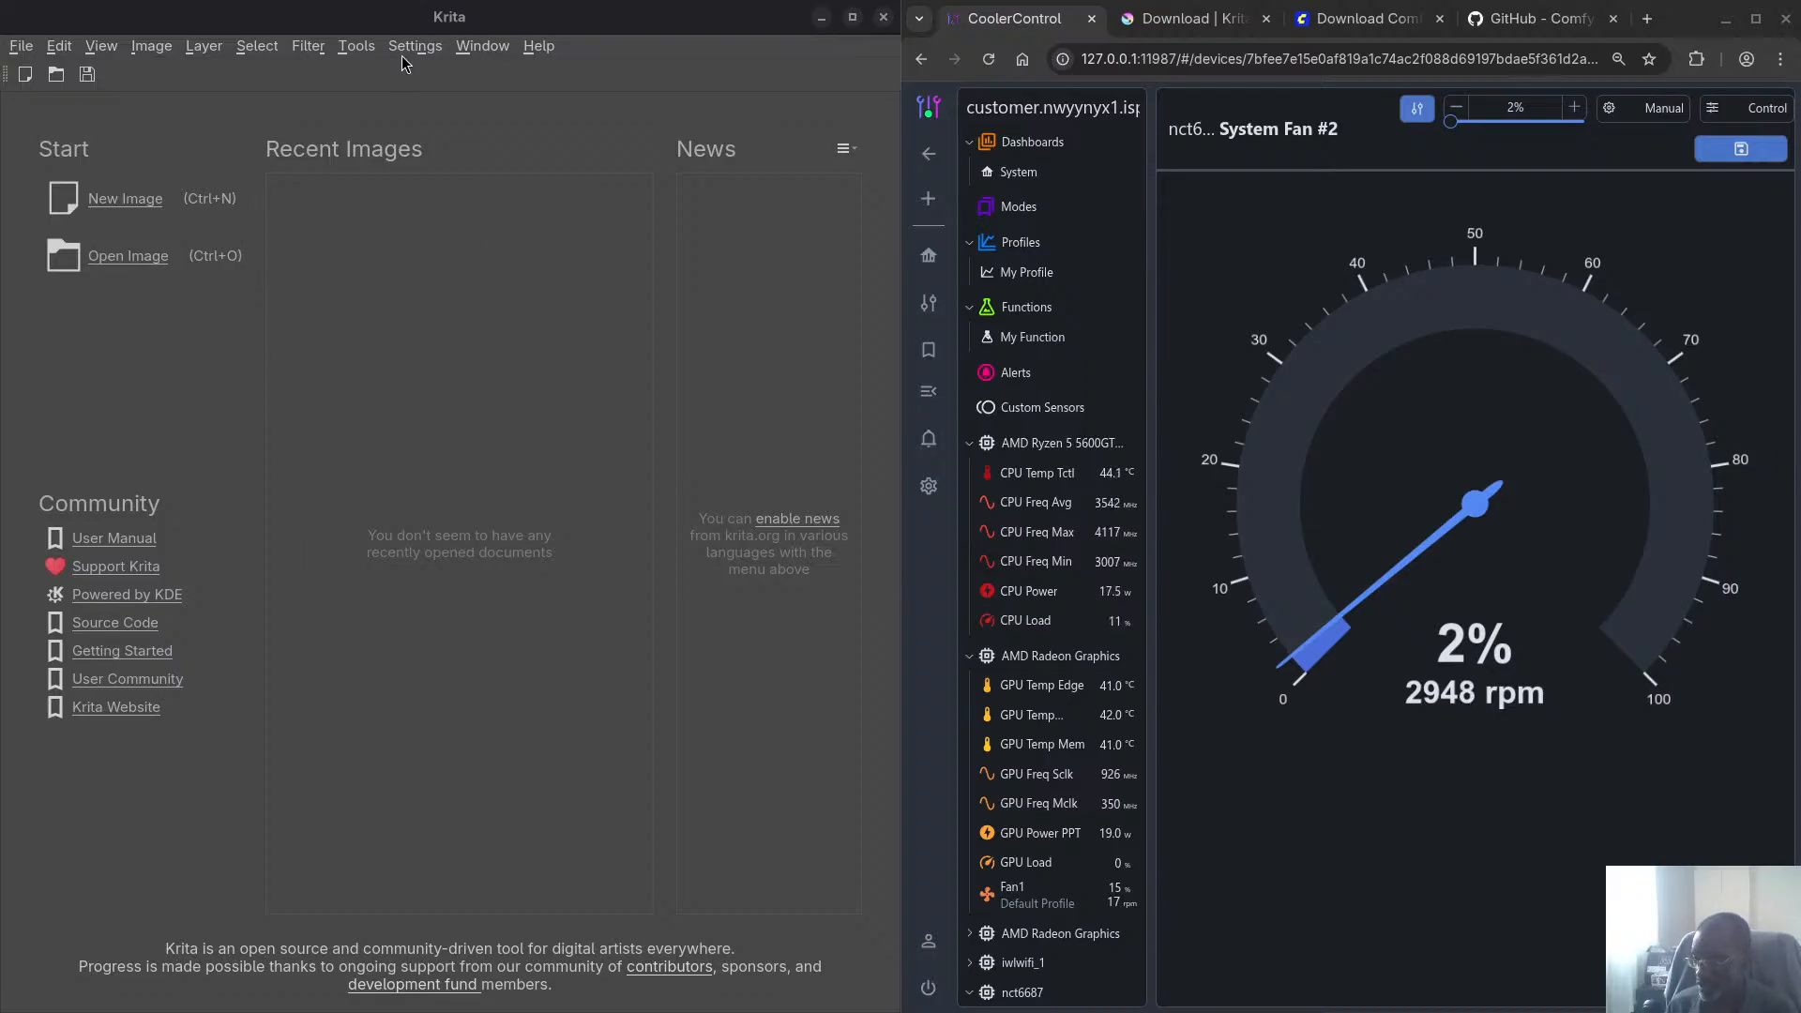
# Check the installed Krita version in the About Krita window, and close it
pyautogui.click(540, 46)
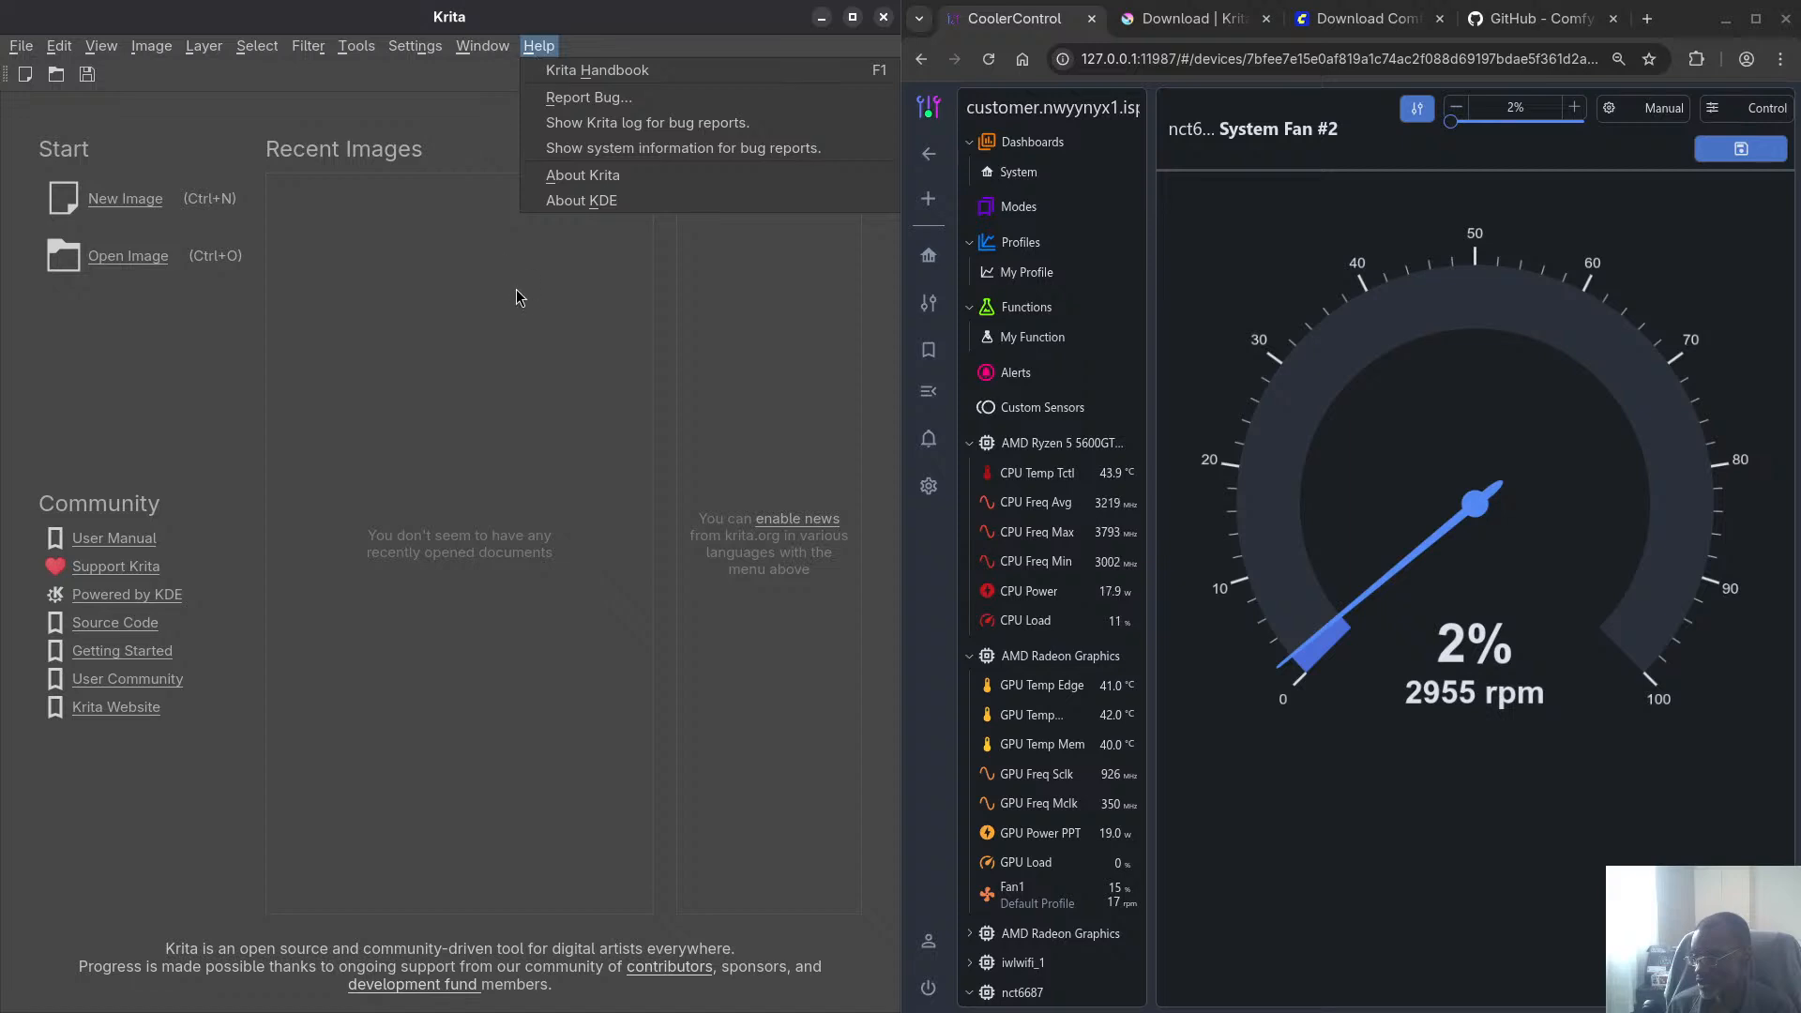
pyautogui.click(591, 177)
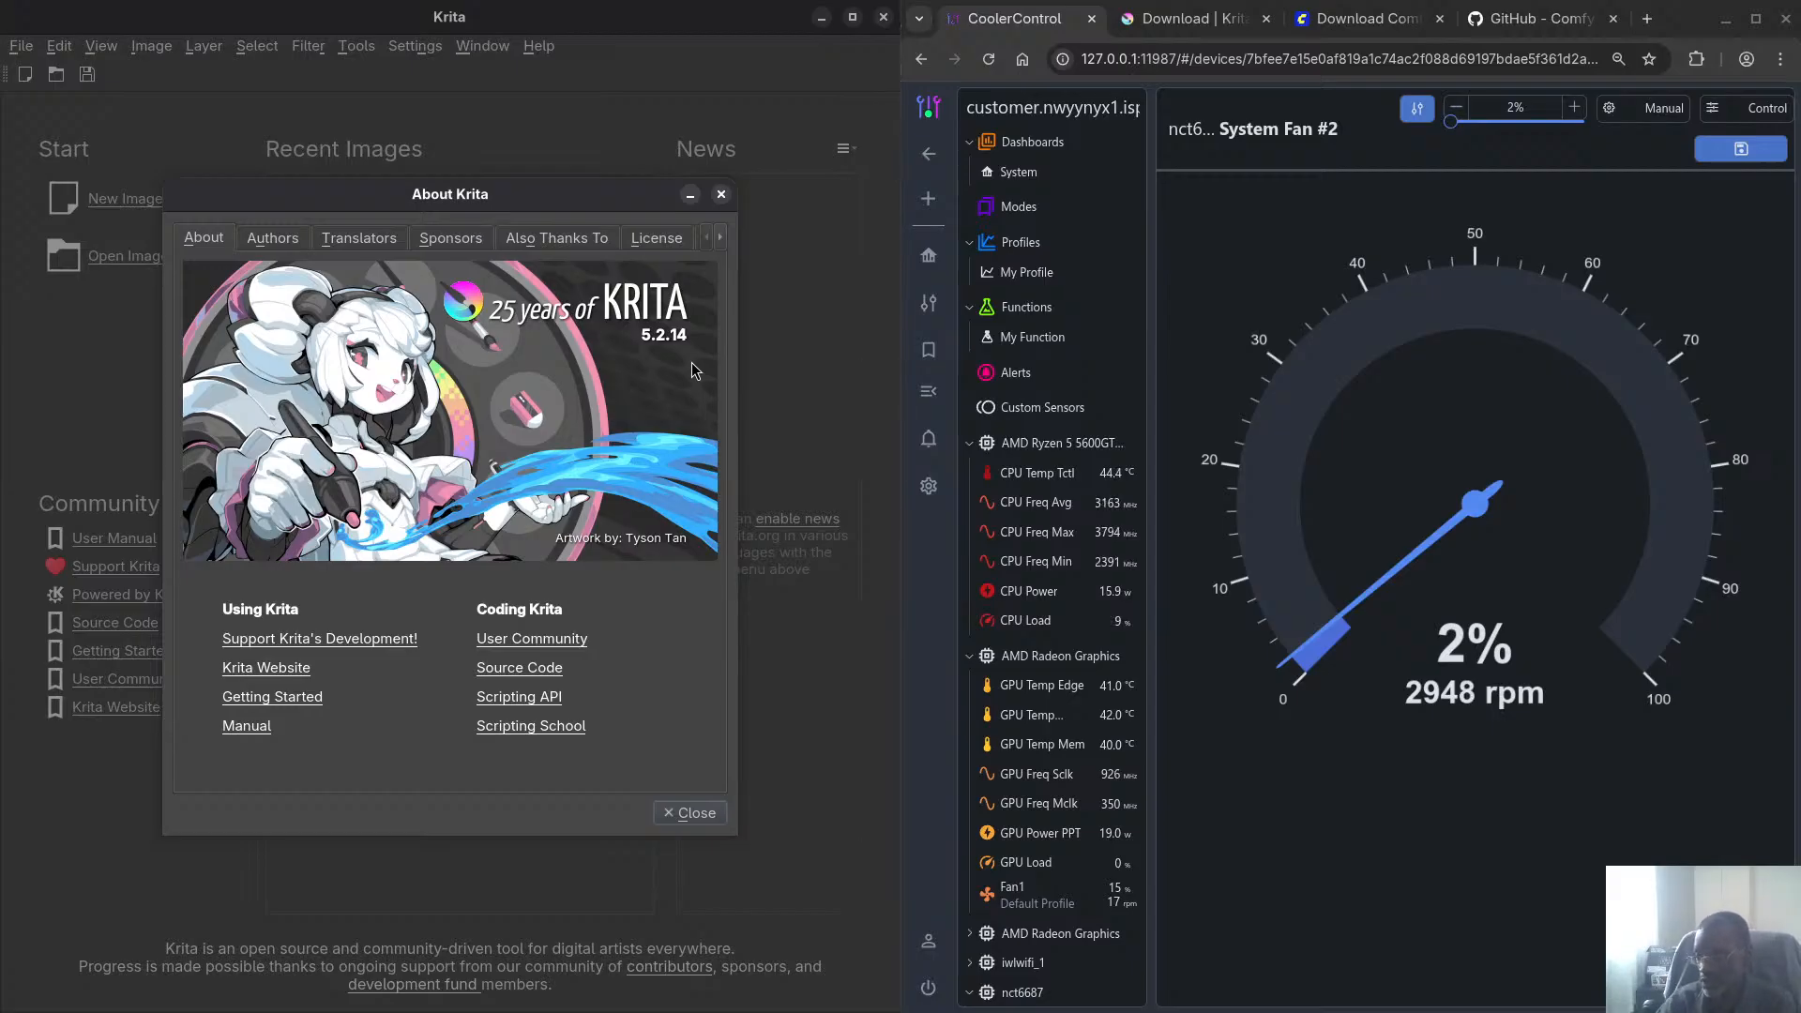
pyautogui.click(720, 194)
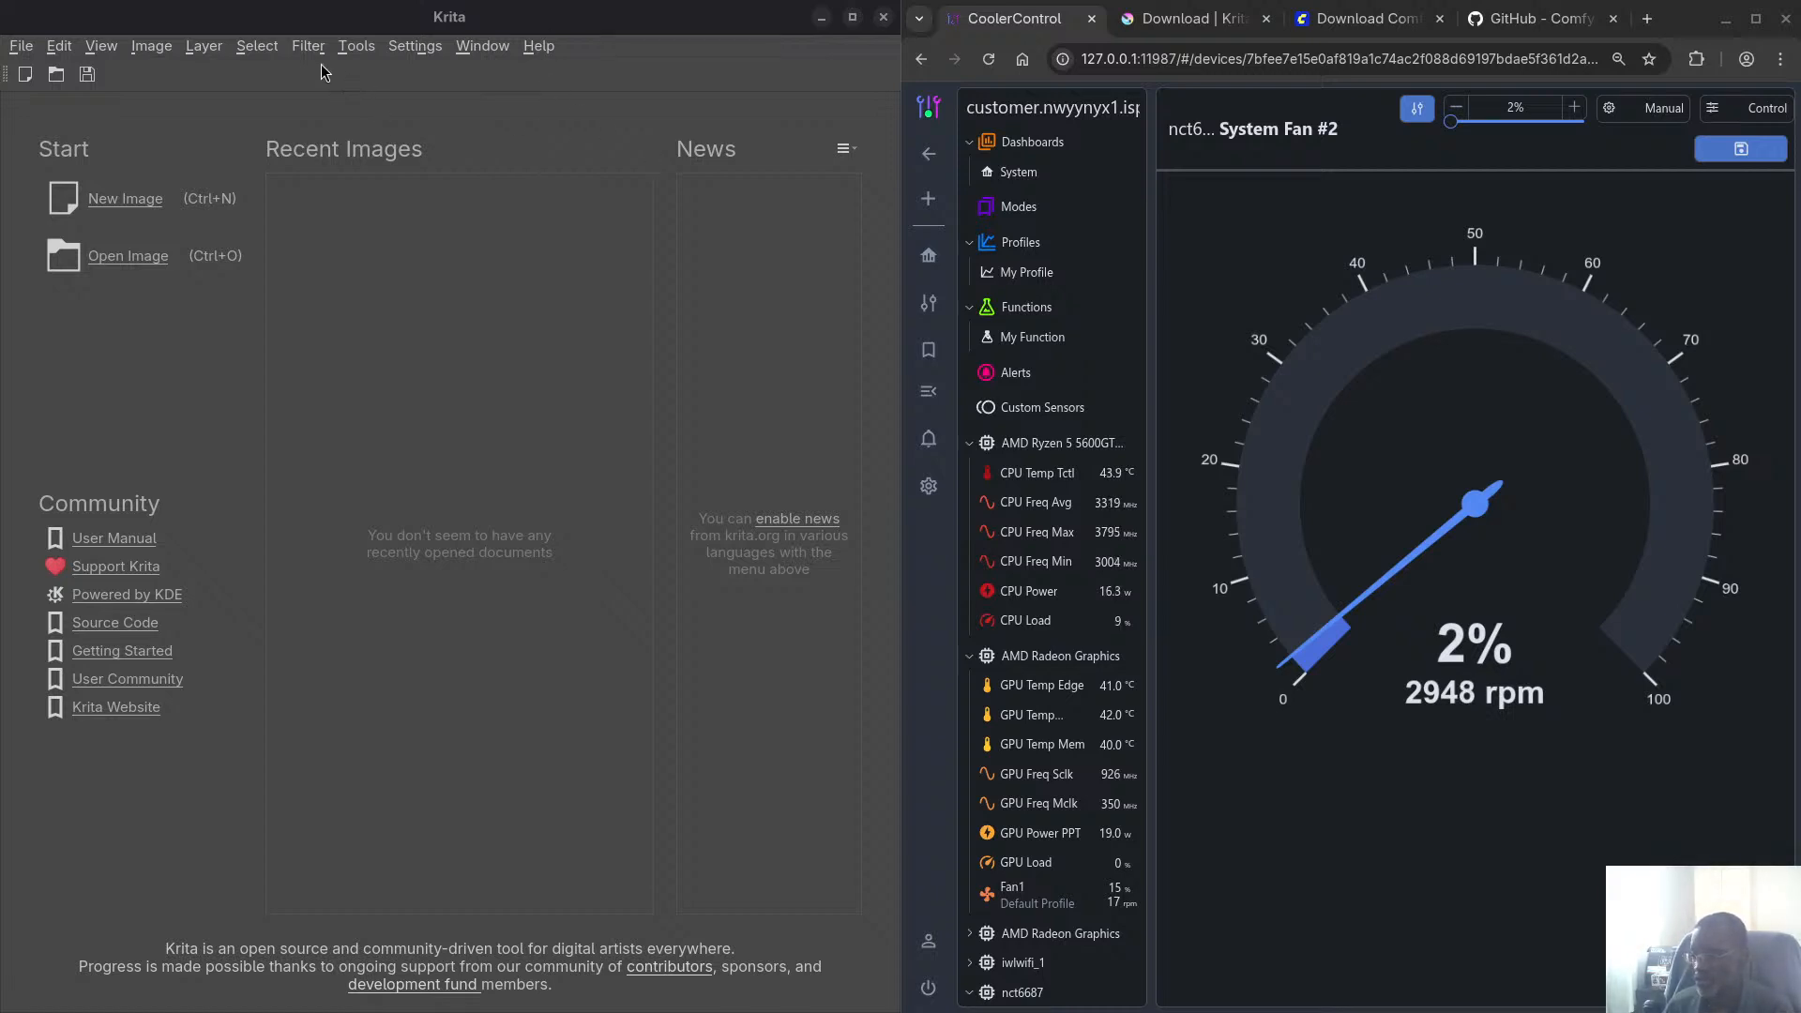
# Try to import the Python plugin krita_ai_diffusion-1.45.0.zip from the zzz/Tutorial/krita folder, and dismiss the overwrite without replacing the installed plugin
pyautogui.click(364, 51)
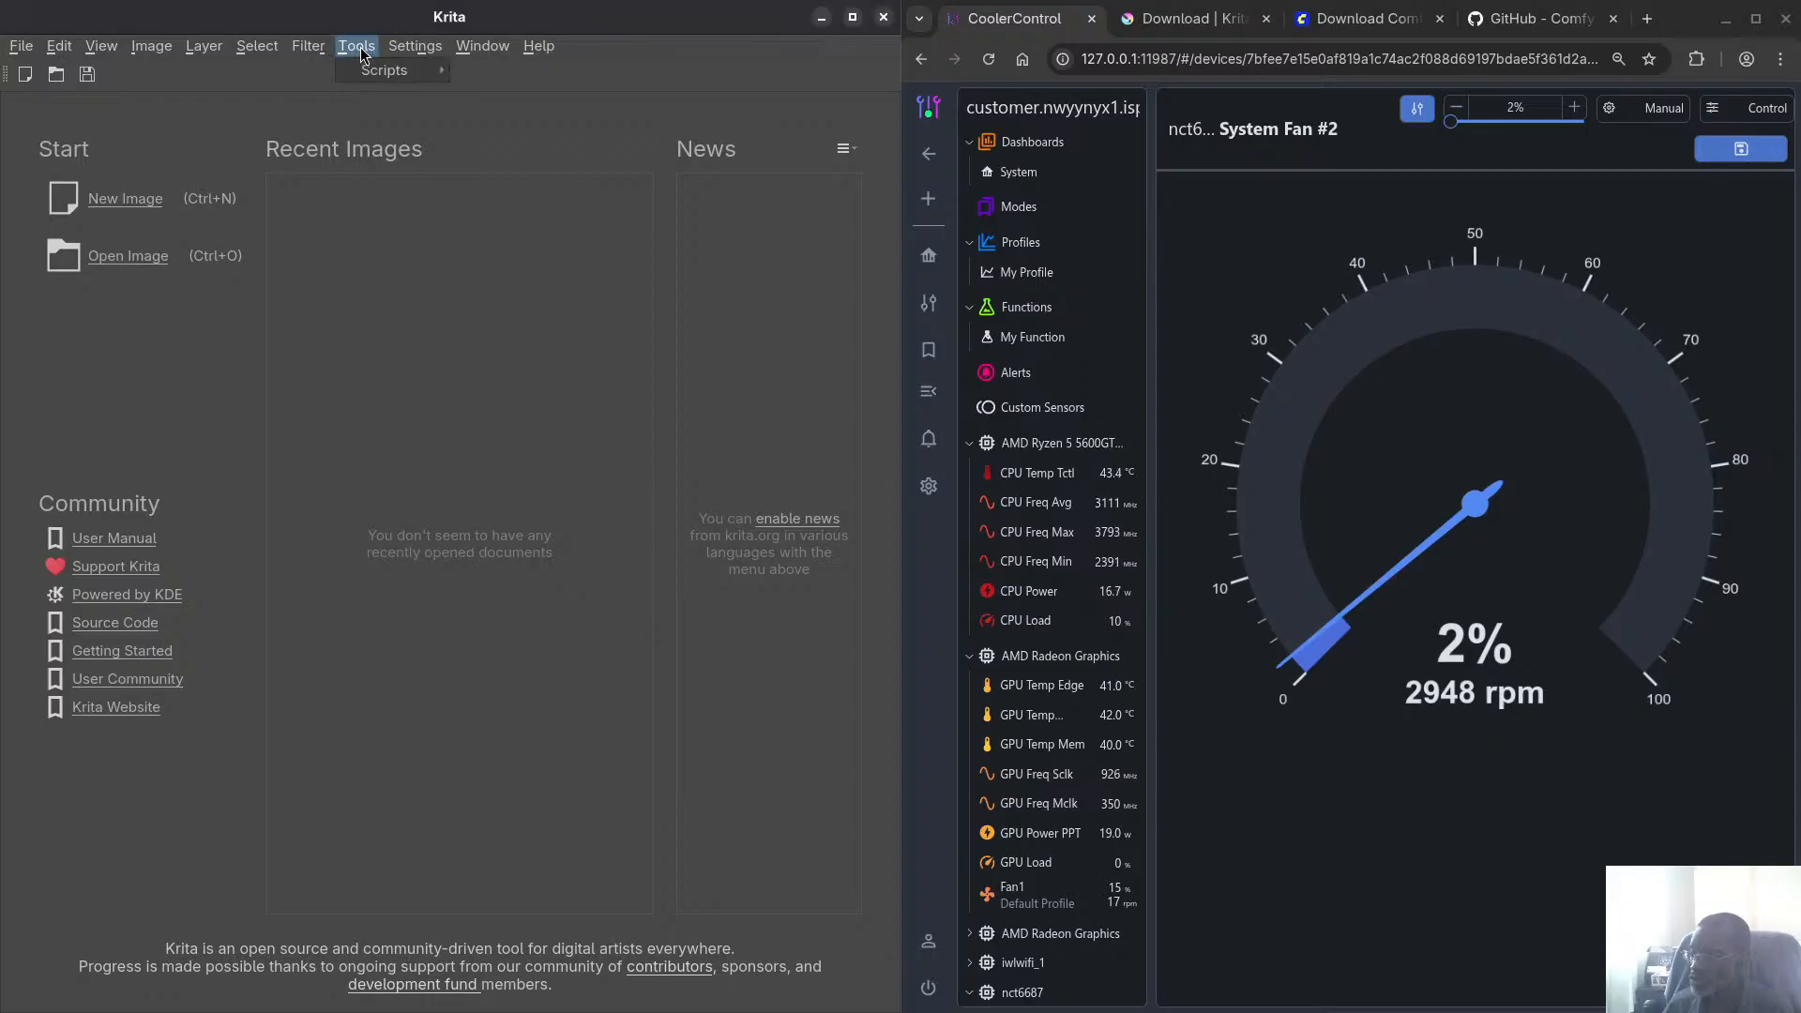
pyautogui.click(362, 49)
pyautogui.moveTo(369, 71)
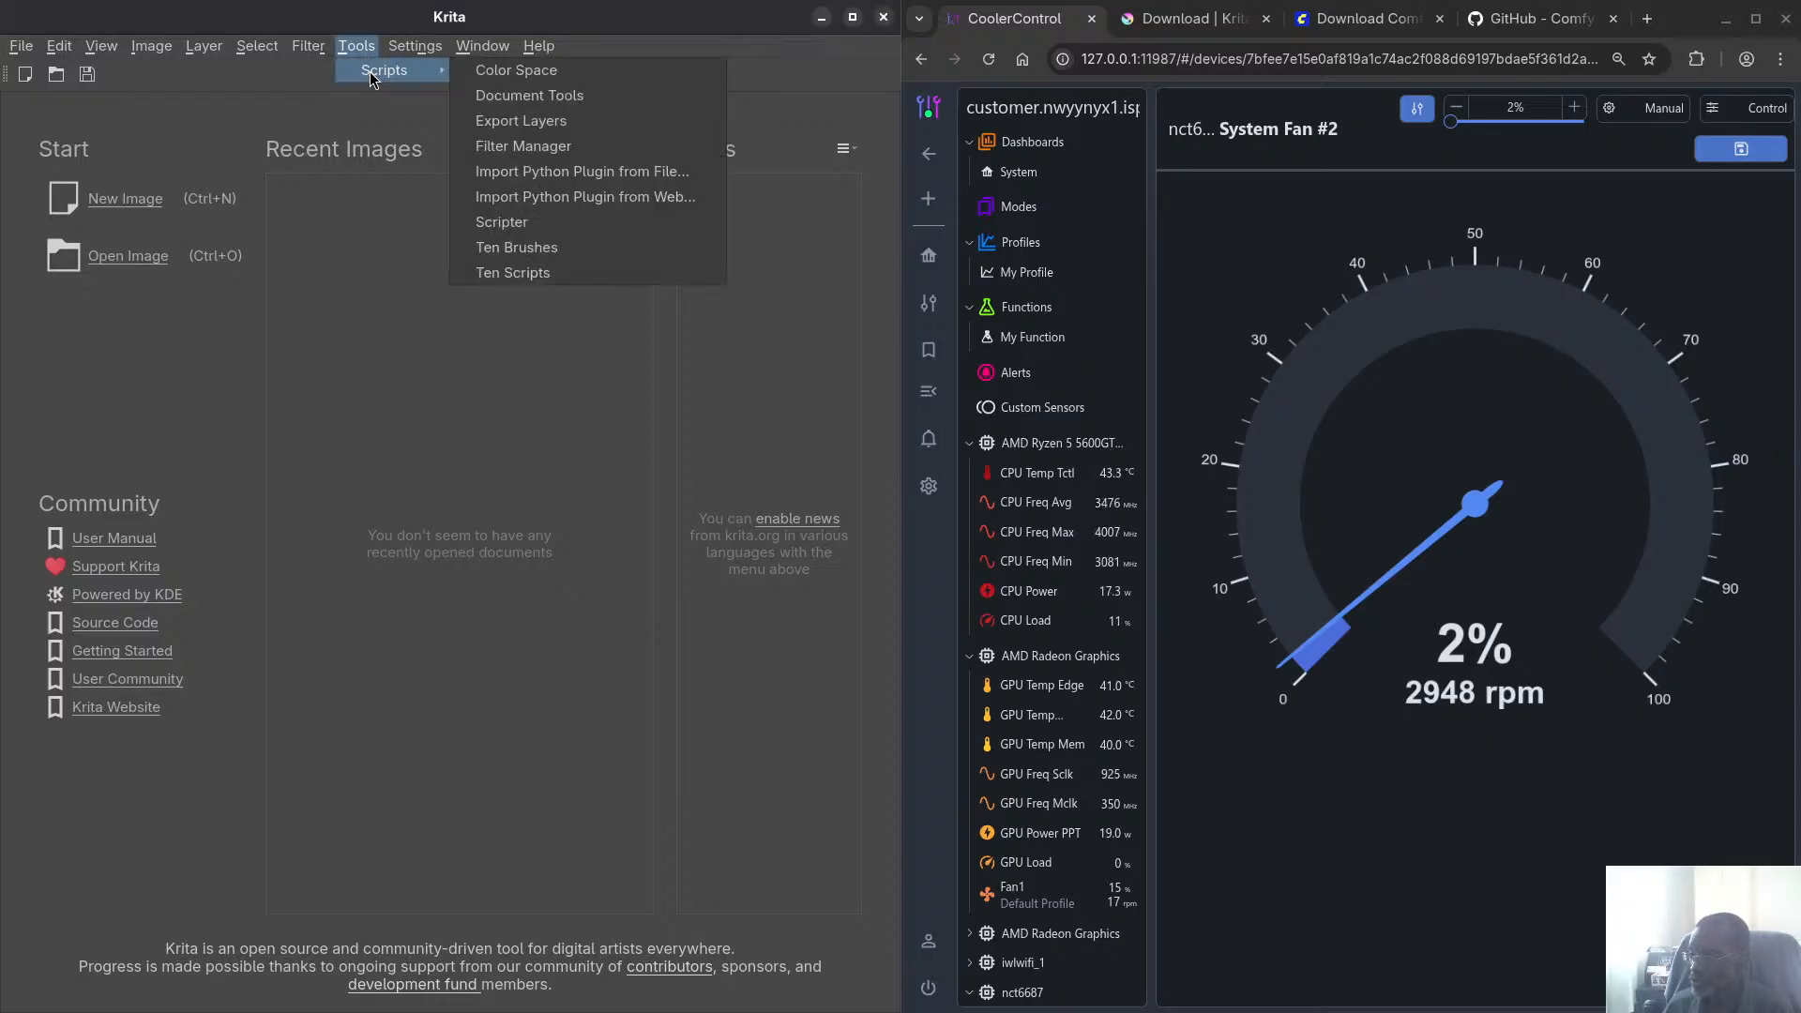
pyautogui.click(583, 172)
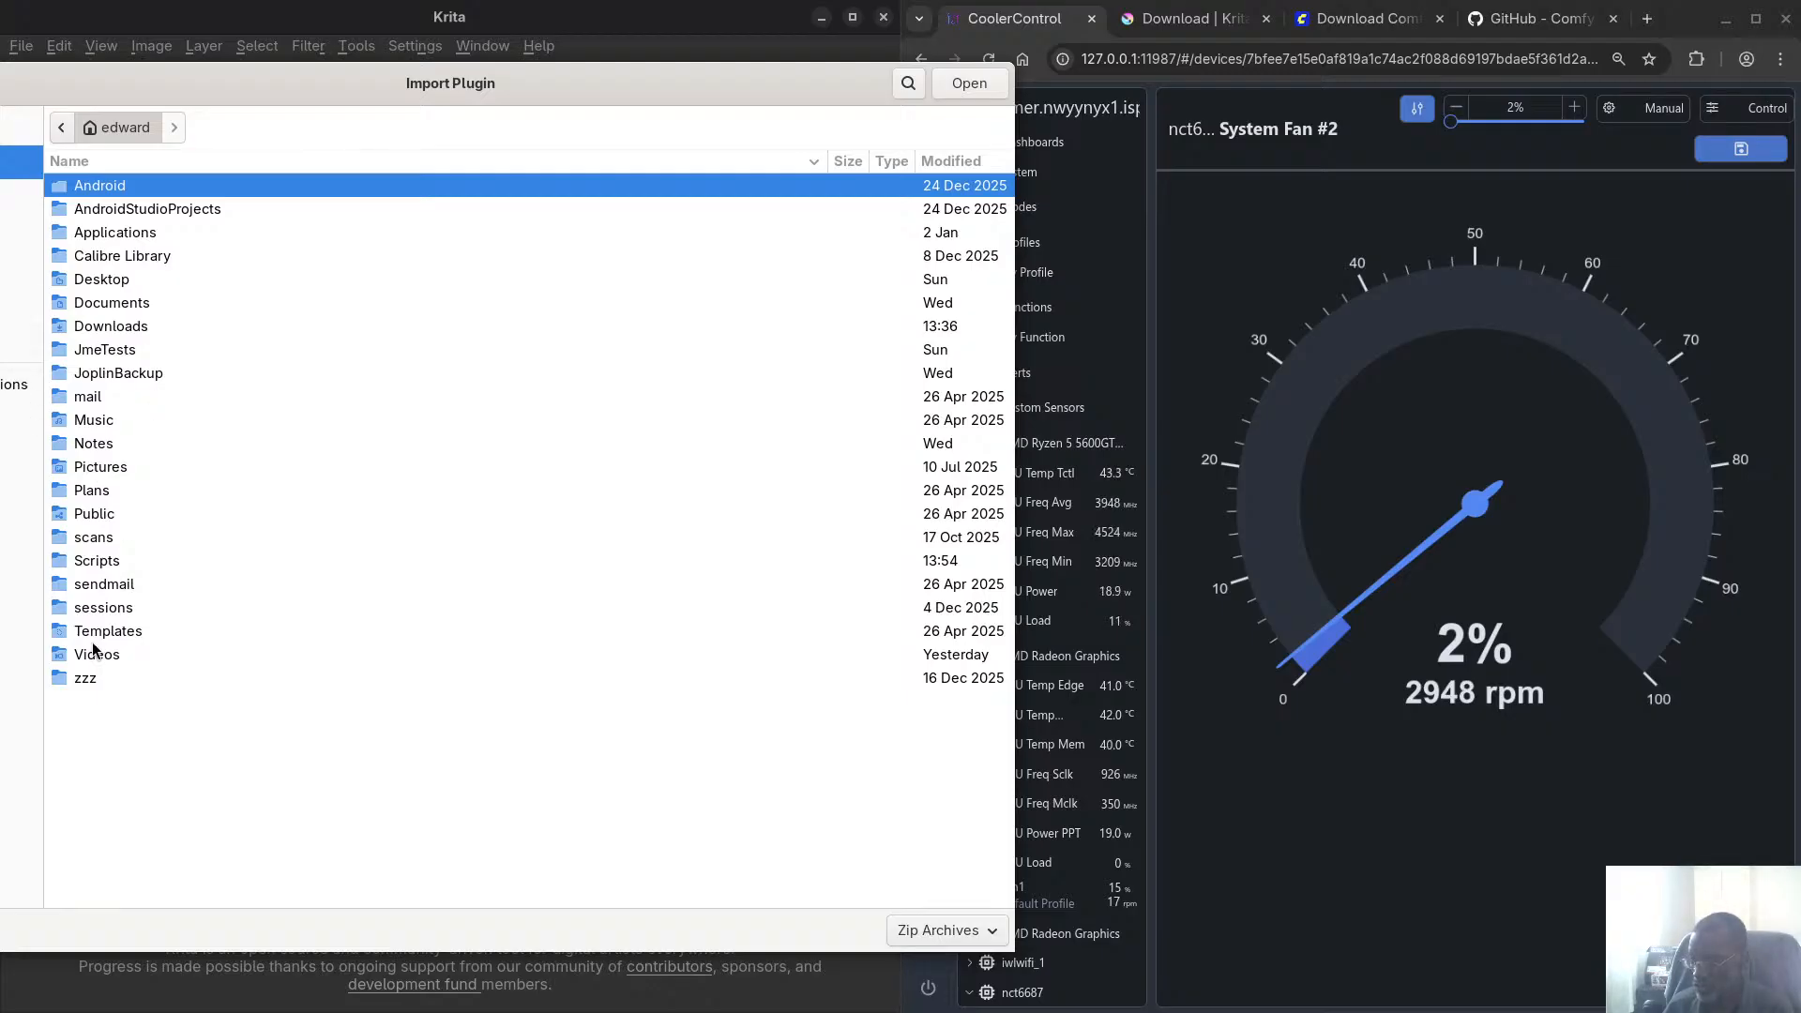
pyautogui.doubleClick(86, 679)
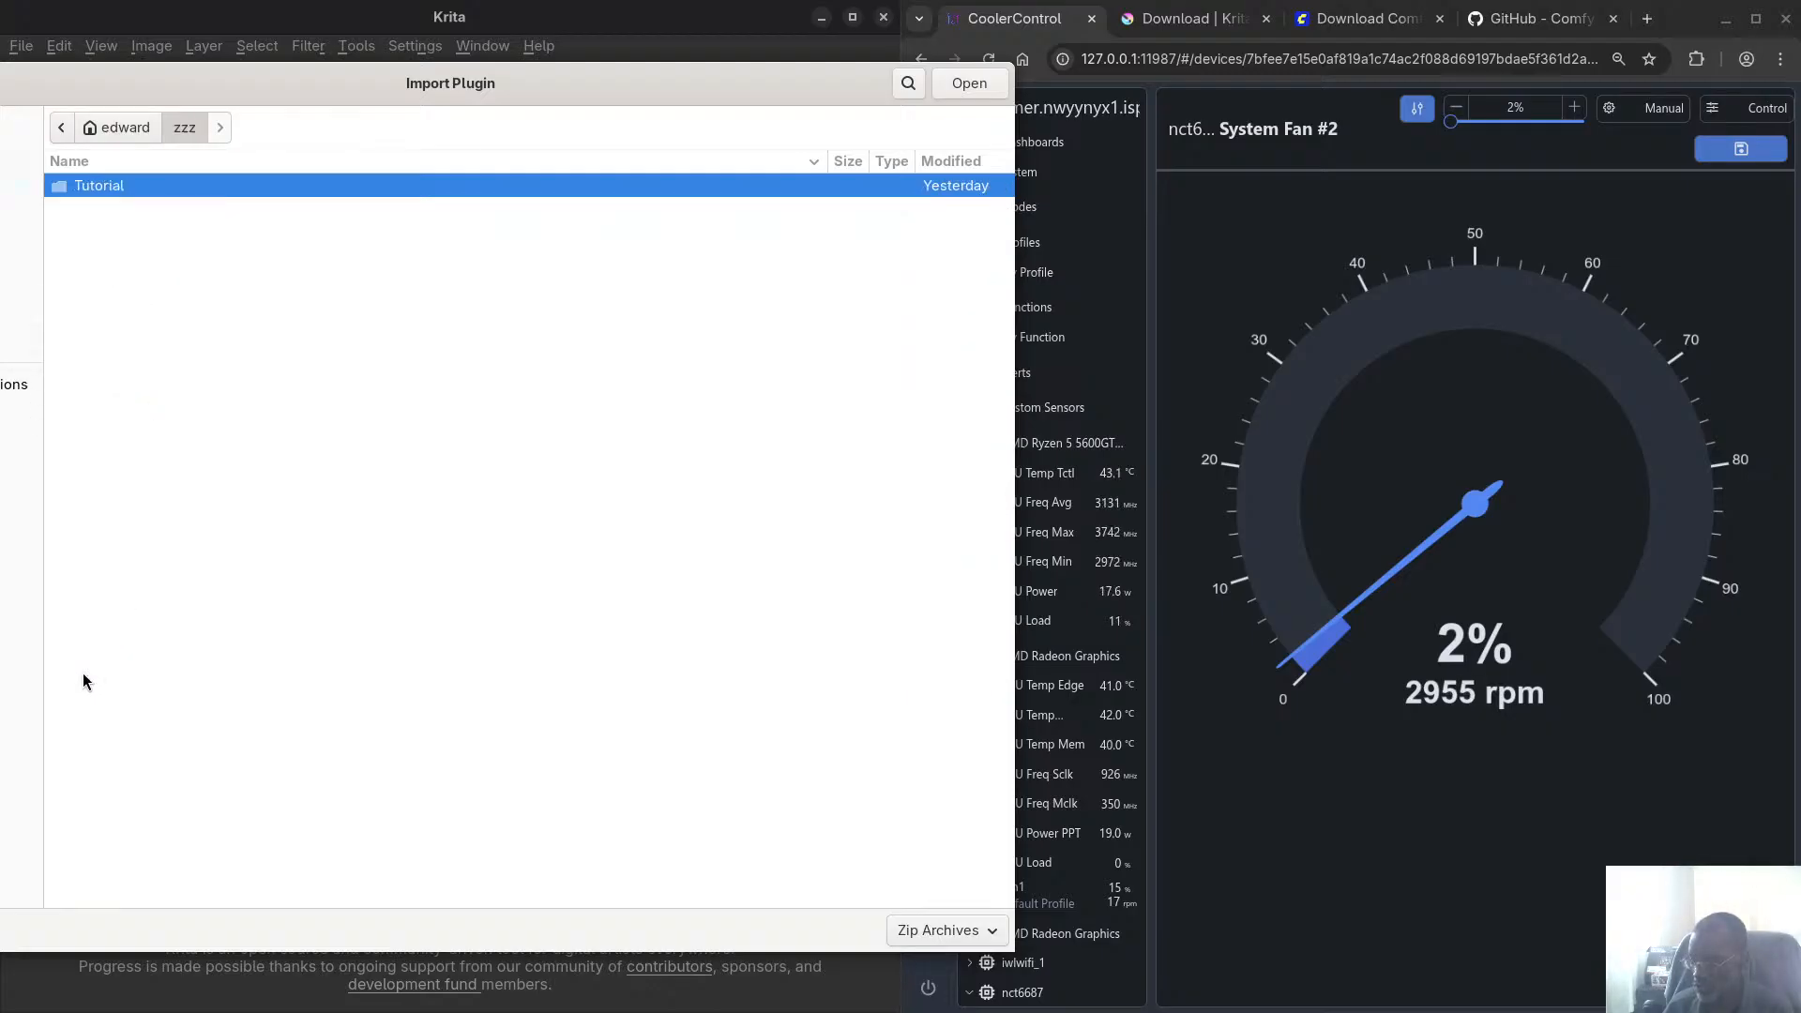
pyautogui.doubleClick(104, 184)
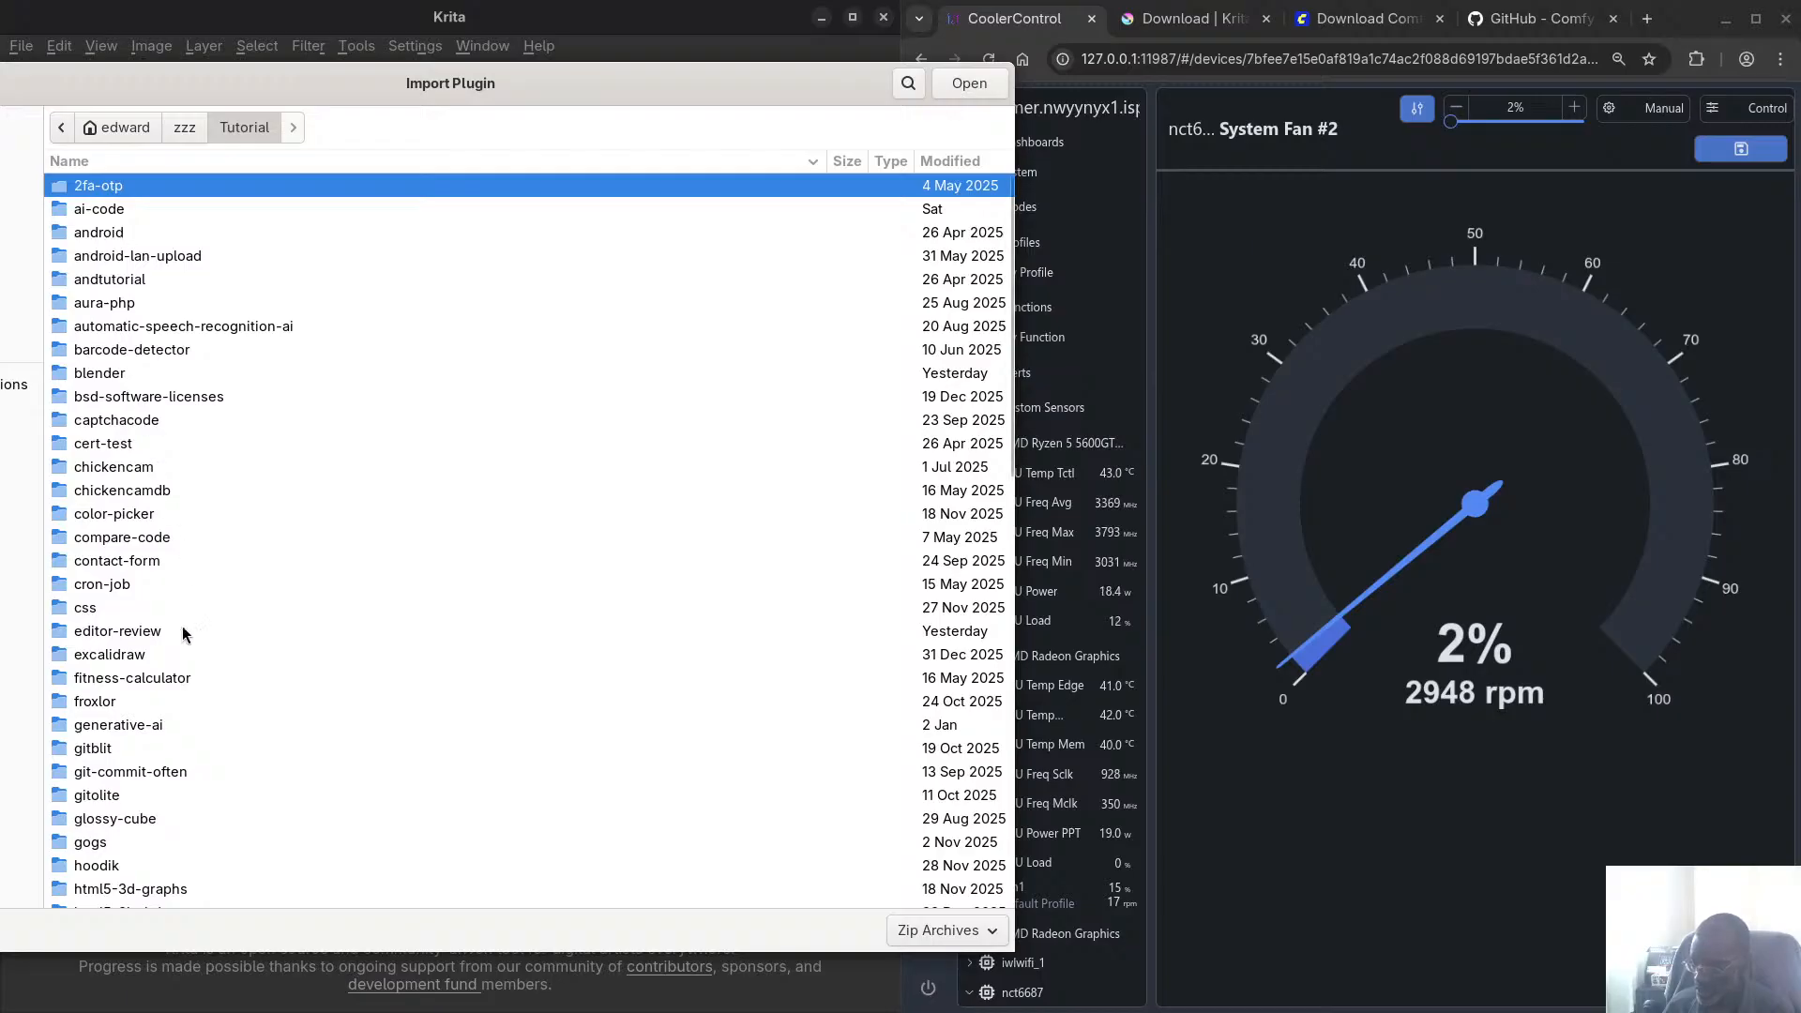
pyautogui.scroll(-3, 179, 628)
pyautogui.scroll(-10, 139, 758)
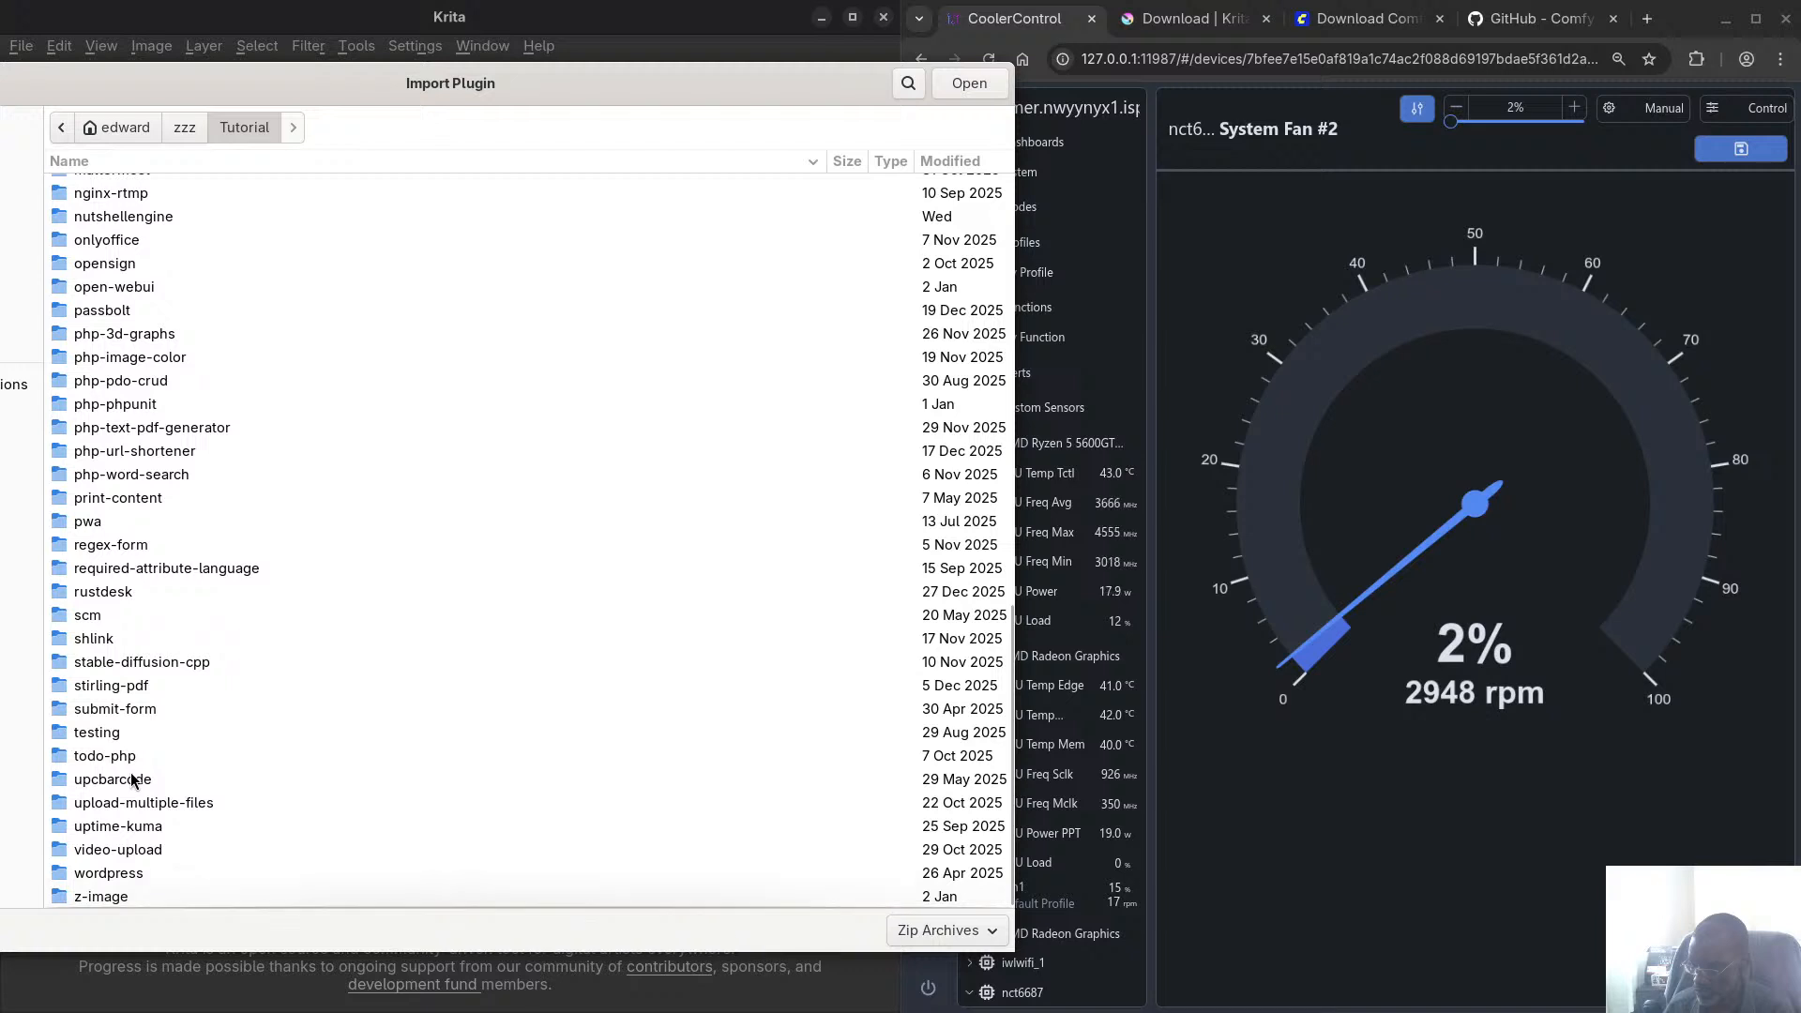
pyautogui.scroll(8, 131, 774)
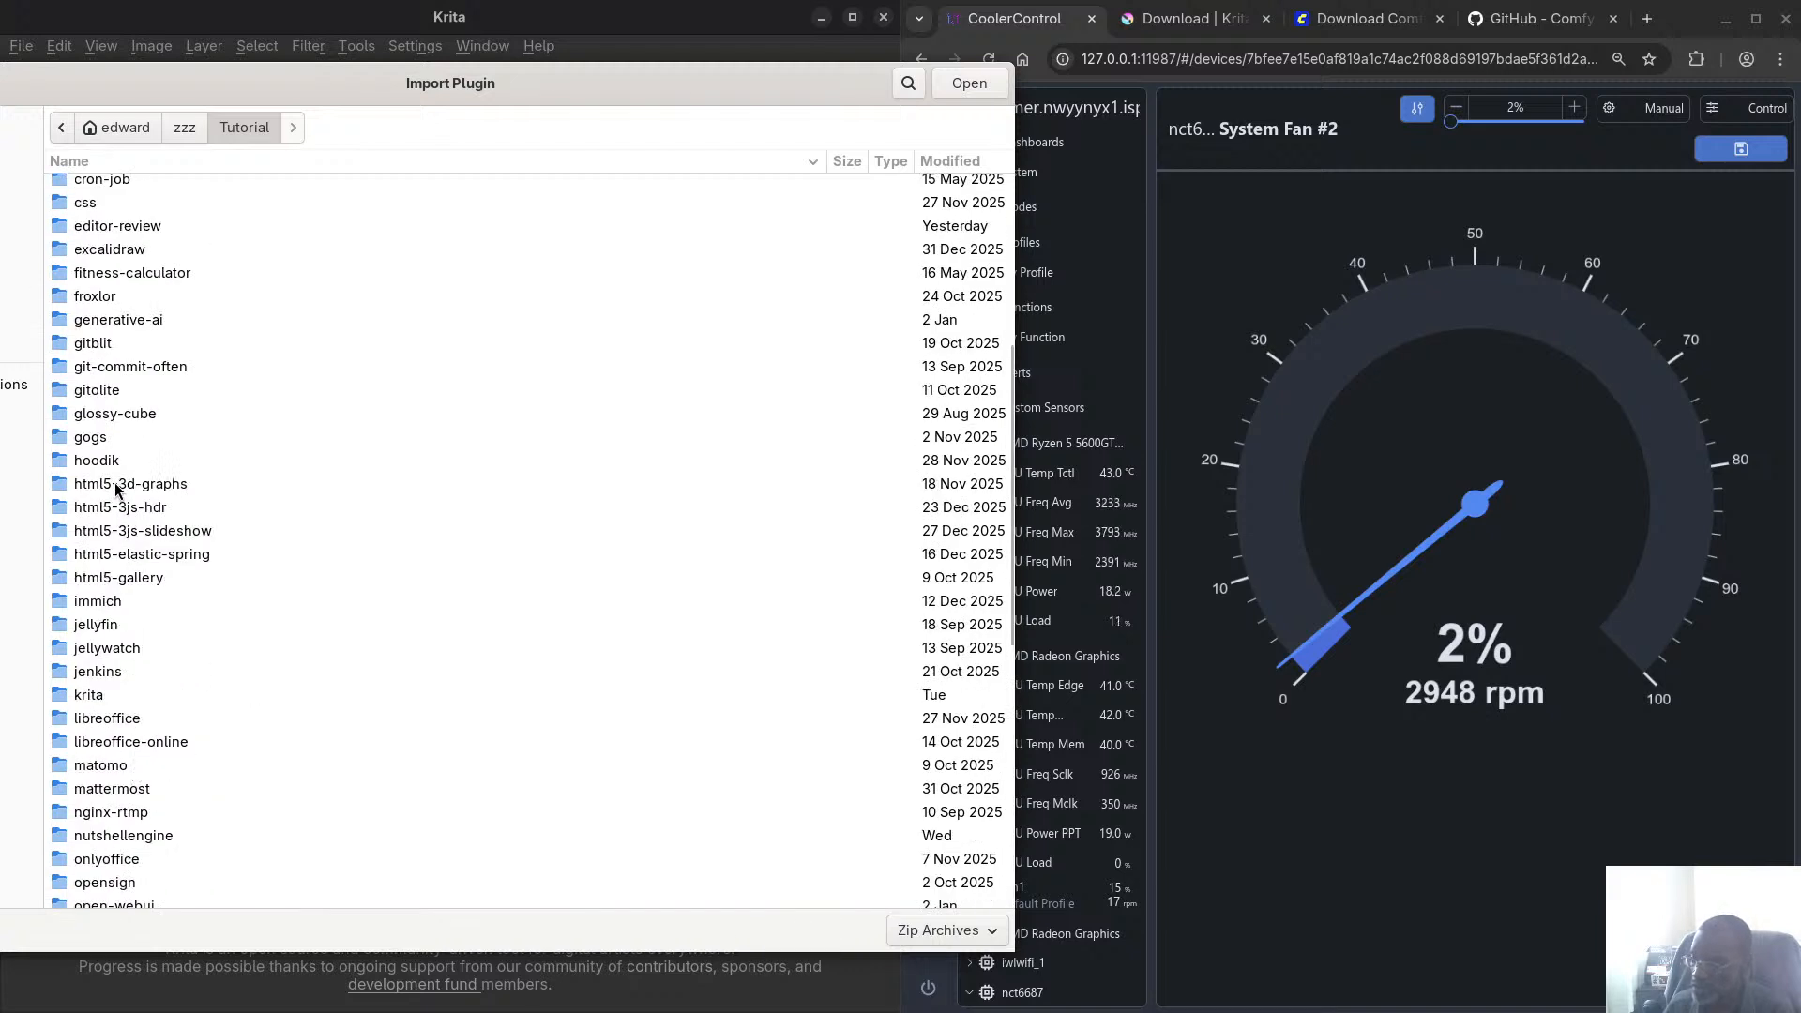
pyautogui.doubleClick(97, 696)
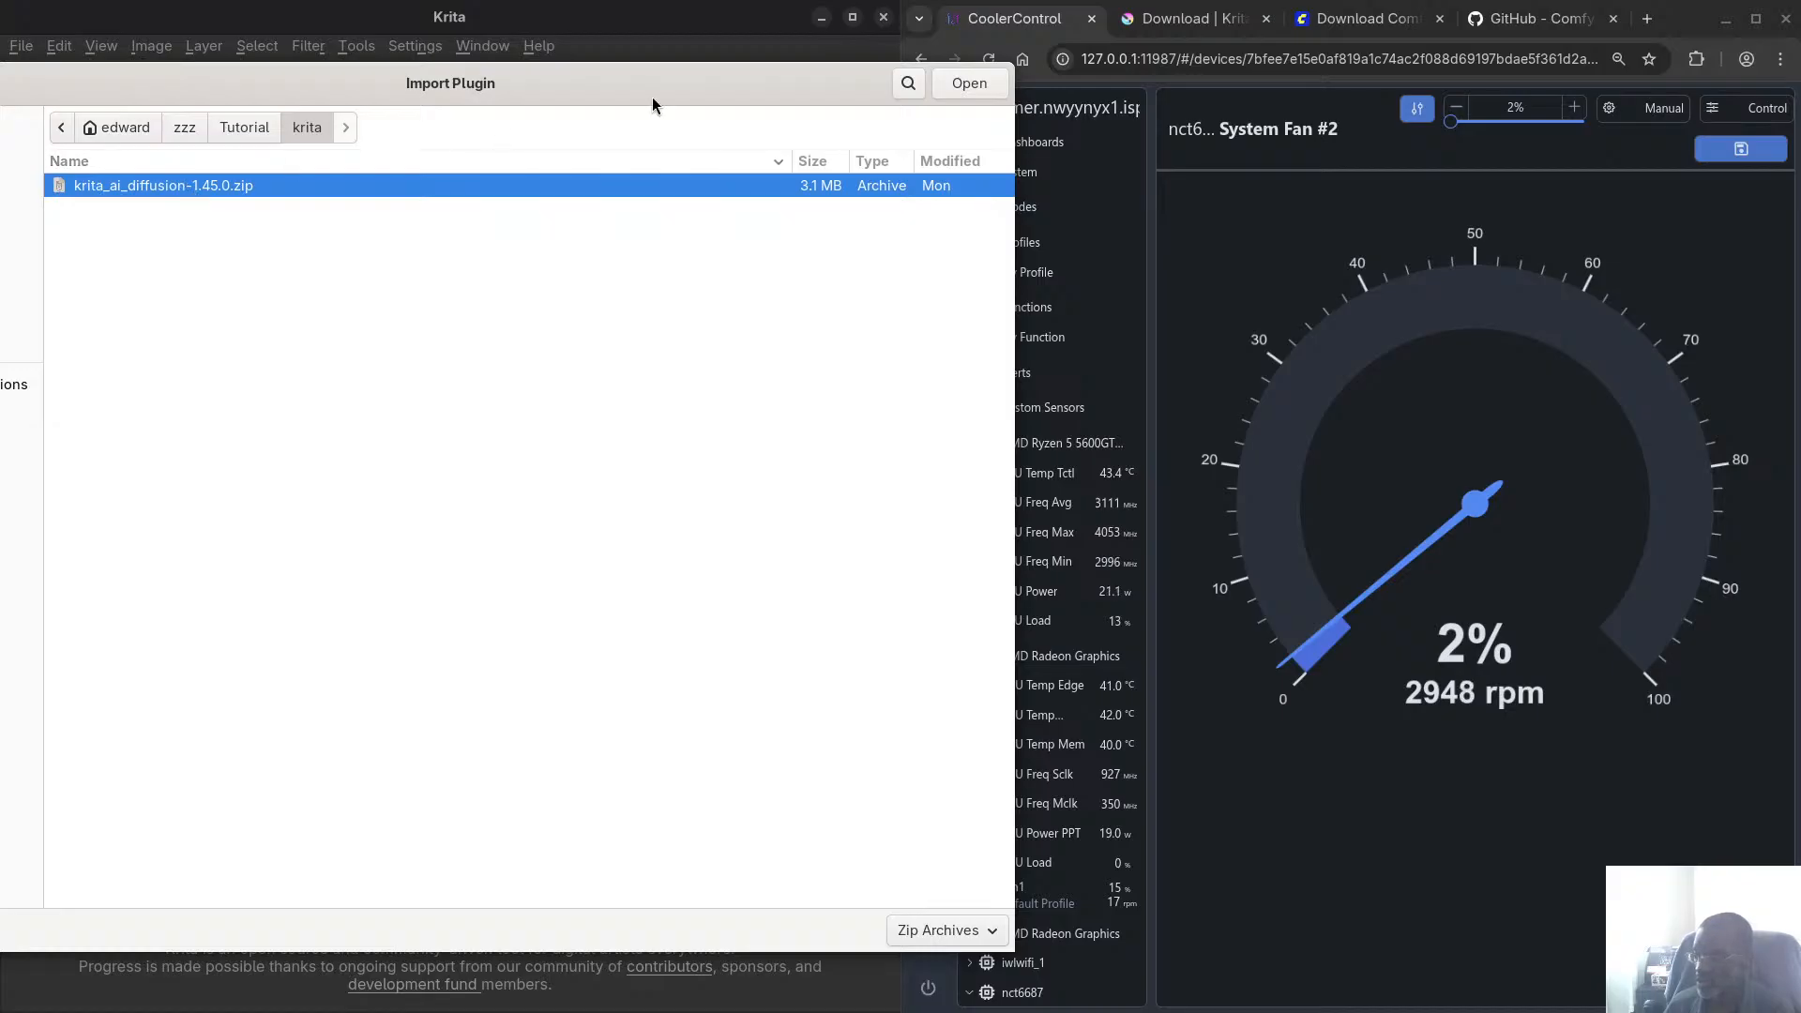
pyautogui.click(956, 80)
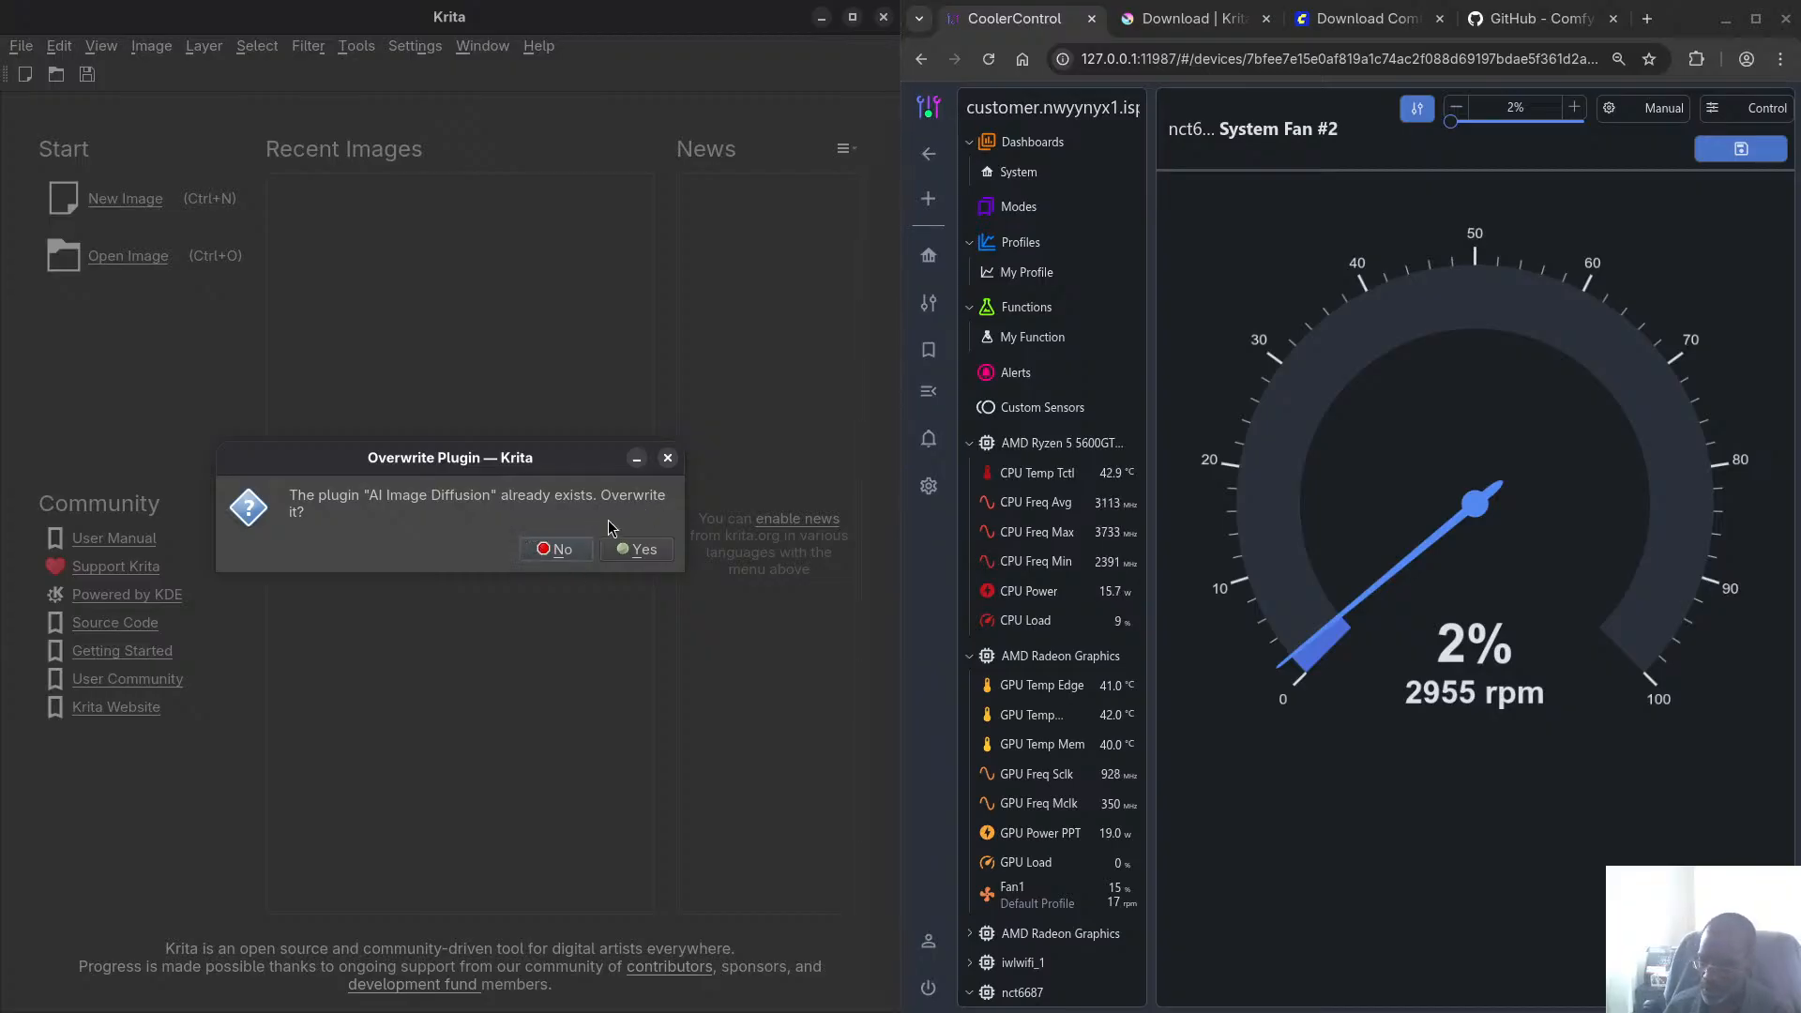
pyautogui.click(668, 459)
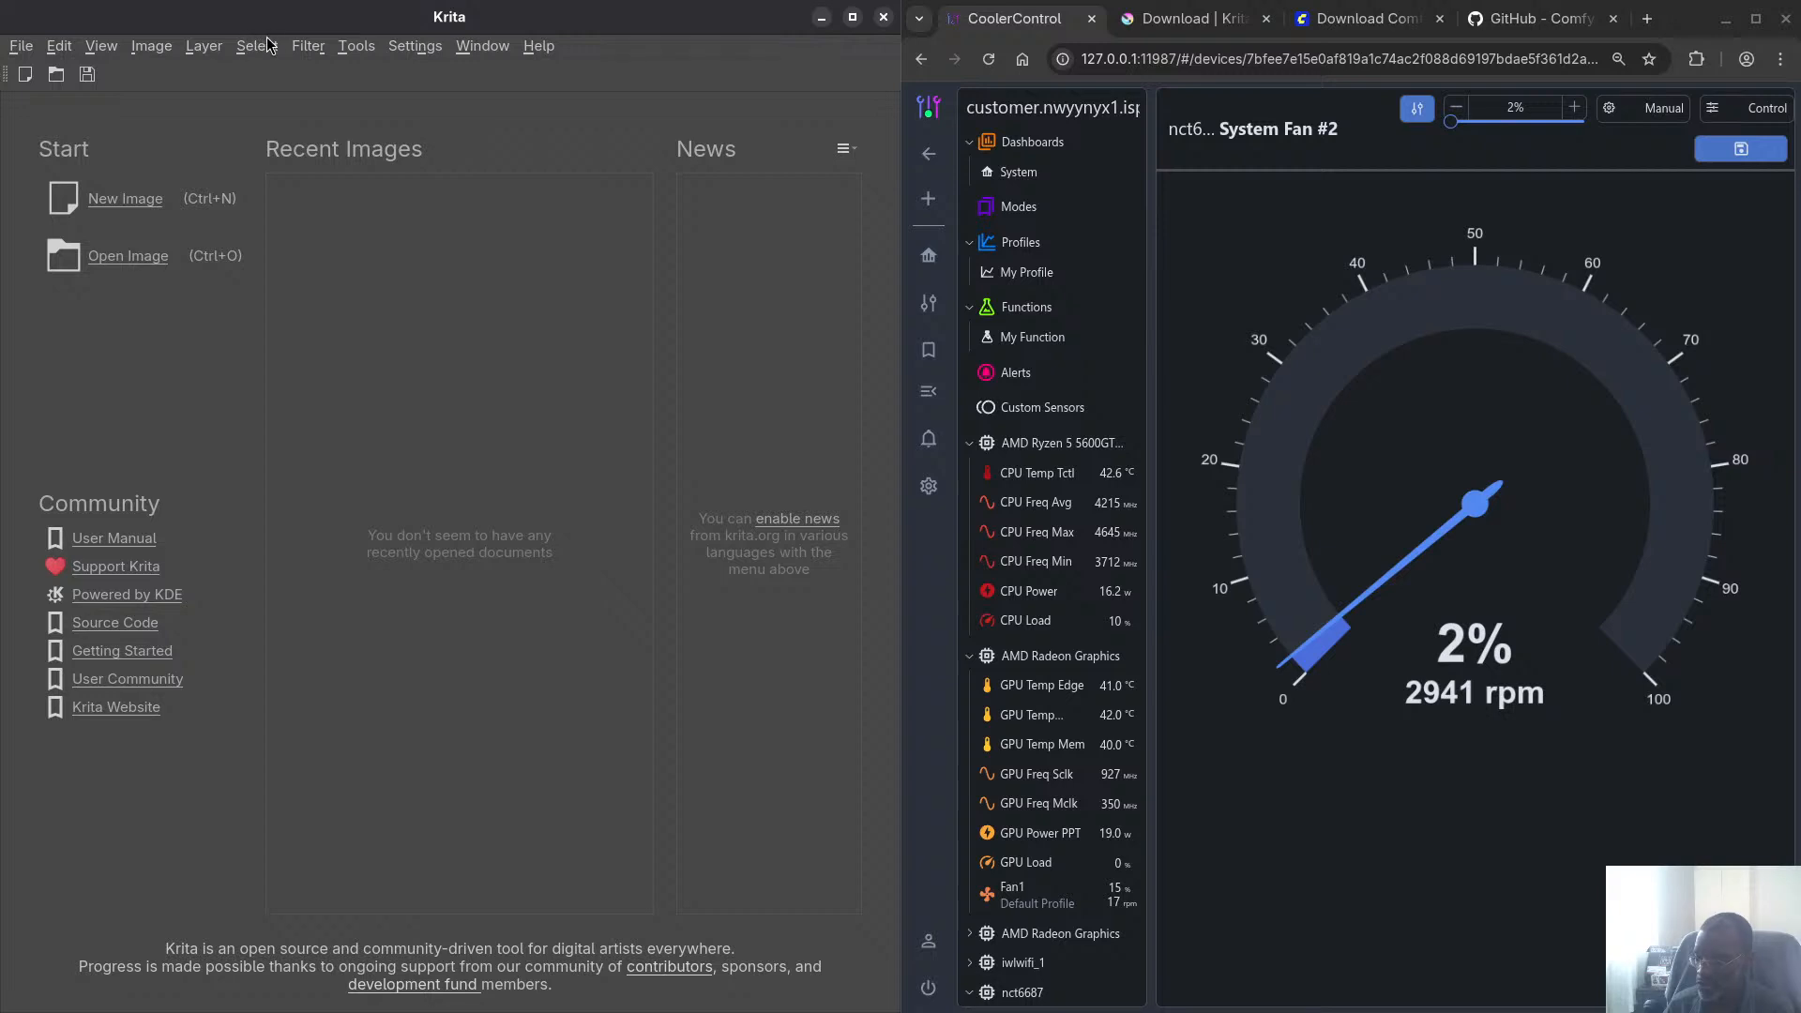
# Check the list of available dockers for AI Image Generation, and leave the docker selection as it is
pyautogui.click(413, 47)
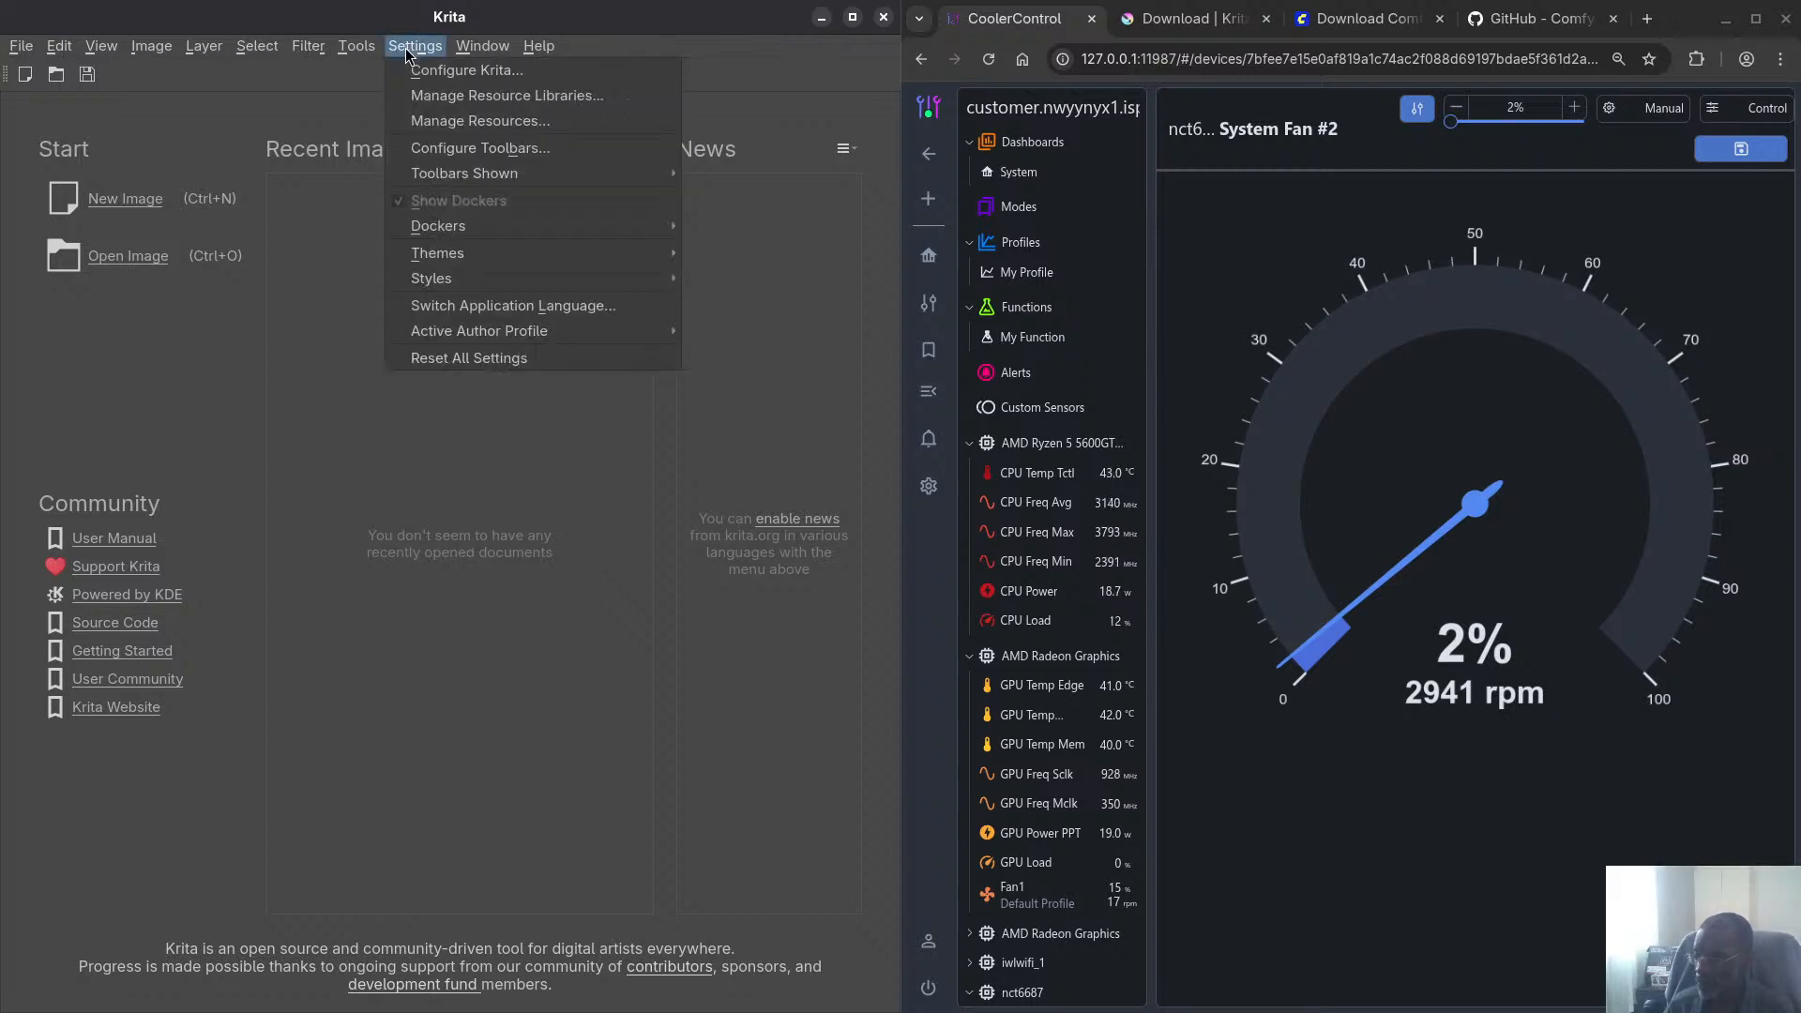
pyautogui.moveTo(449, 231)
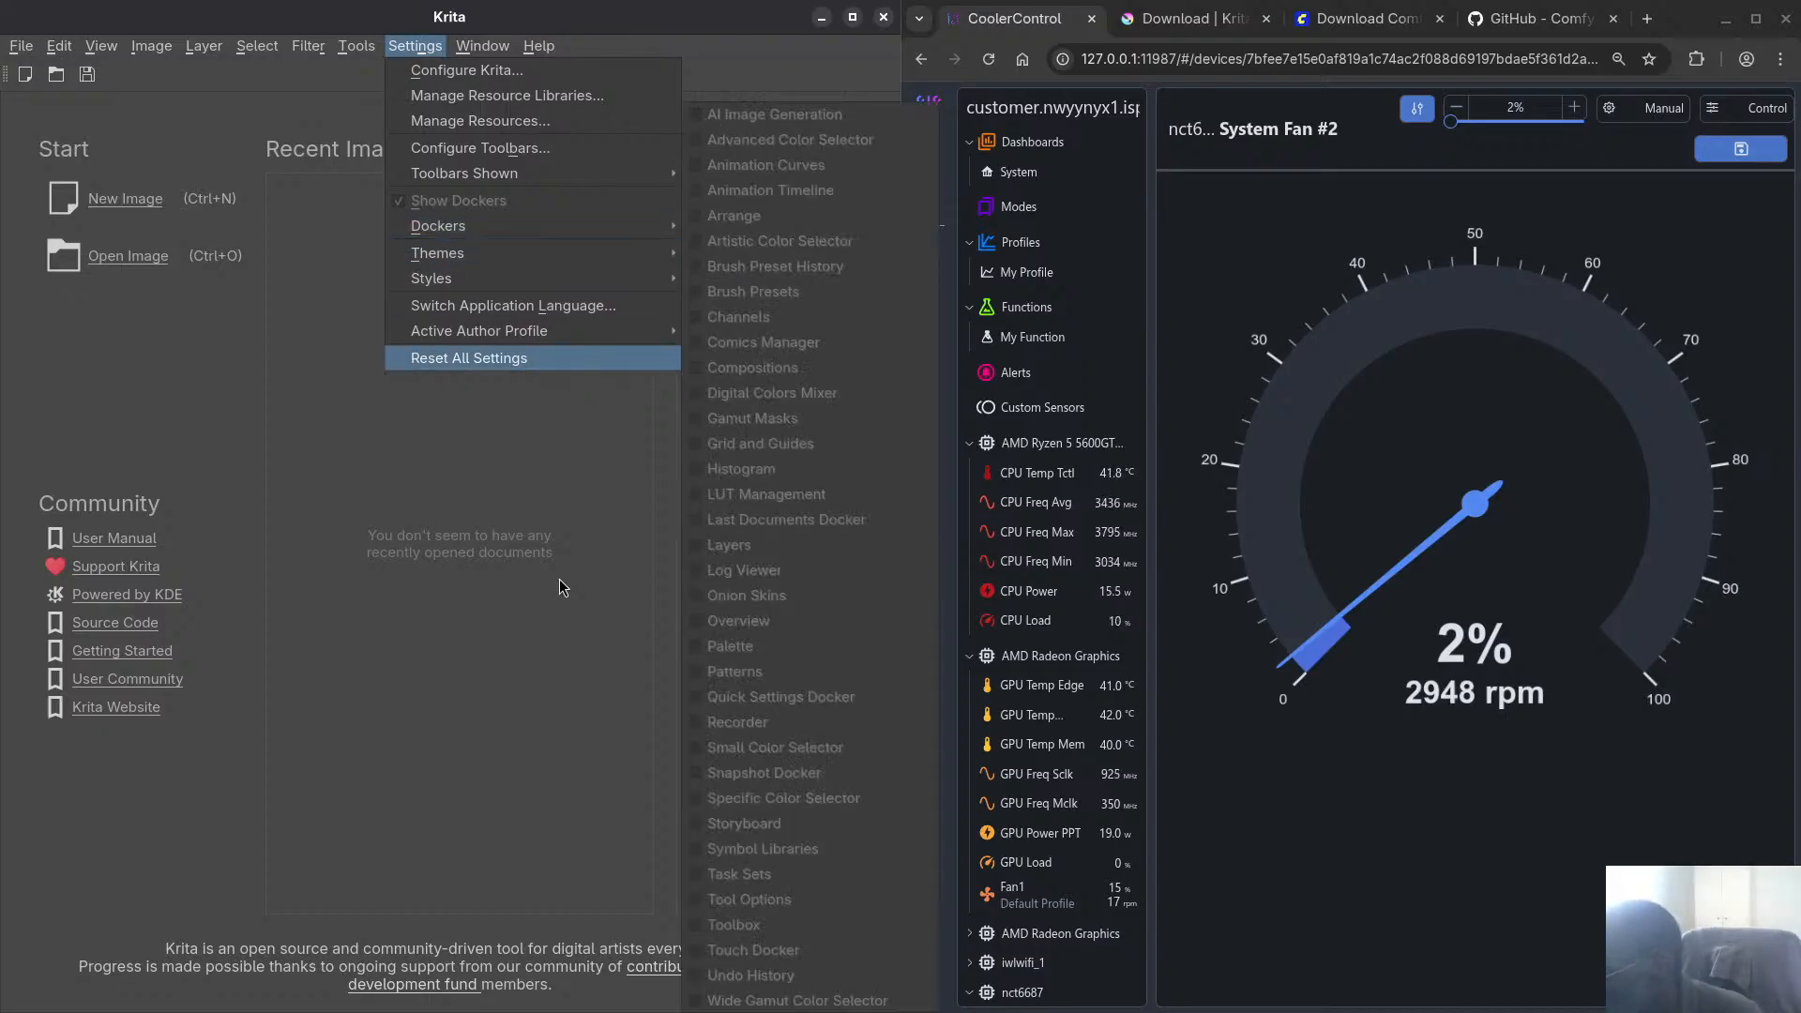
pyautogui.click(559, 507)
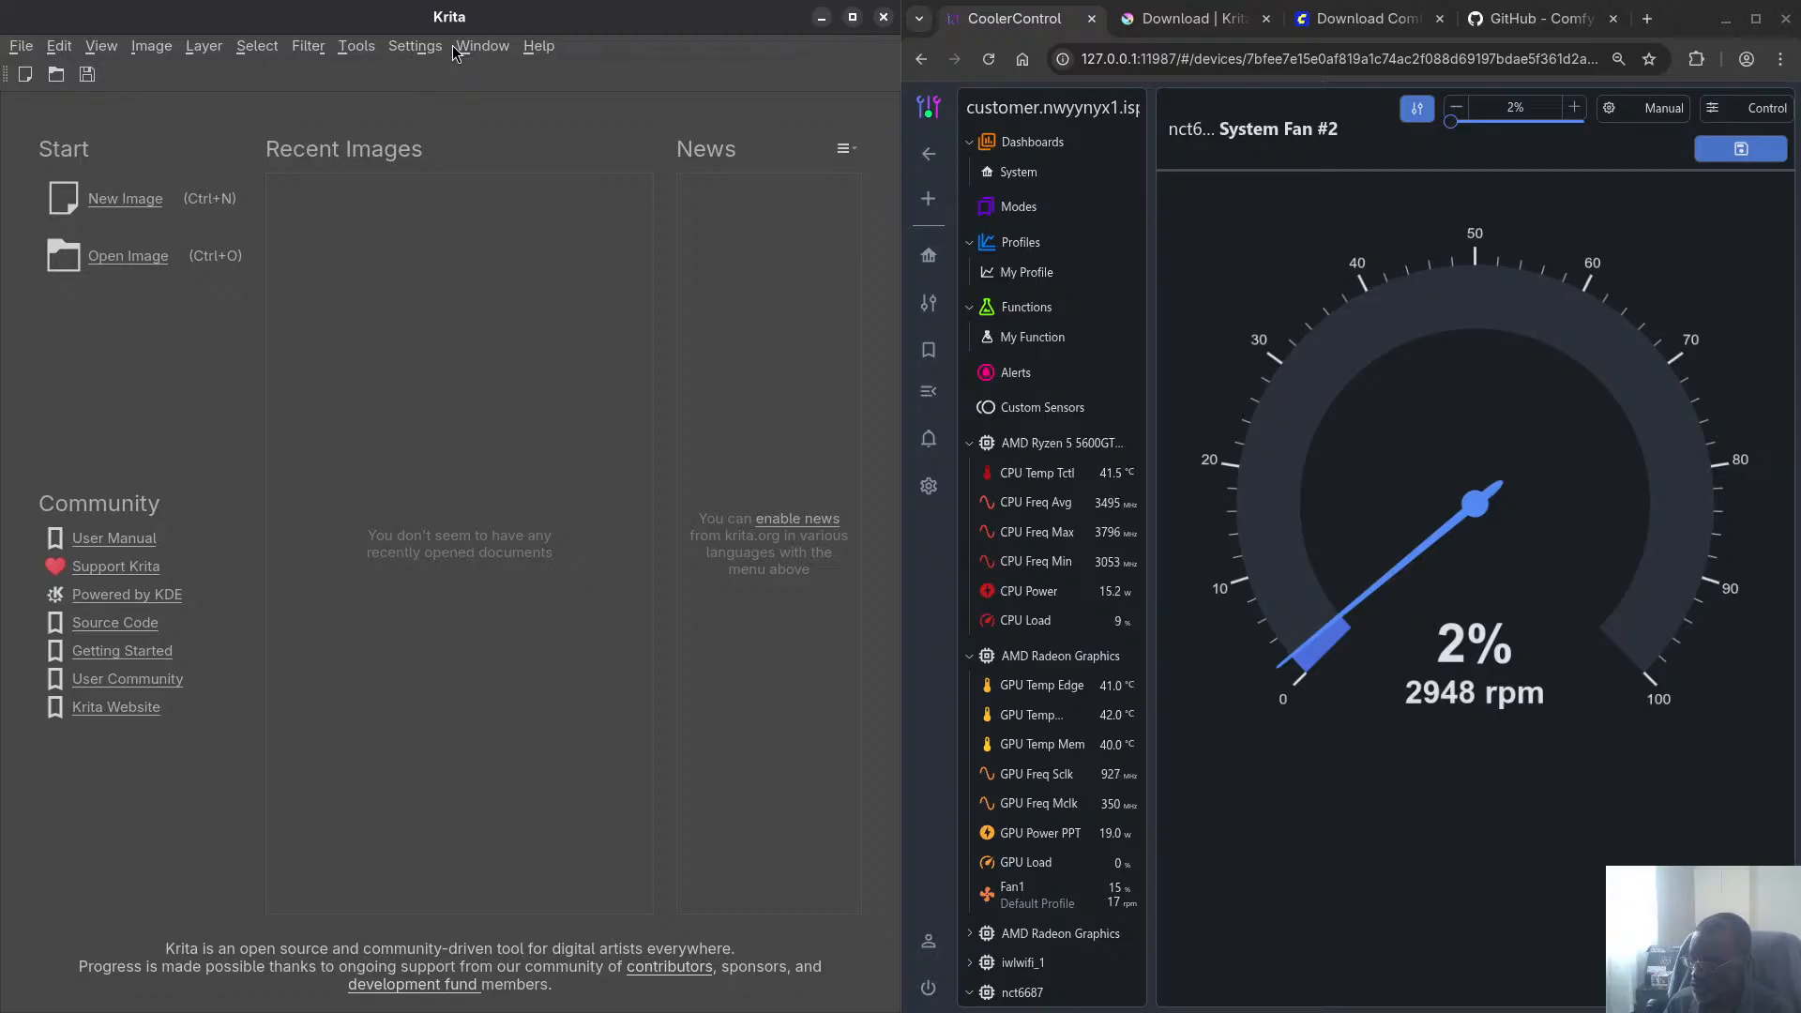
# Create a new custom document 768 by 768 pixels at a resolution of 300 pixels per inch
pyautogui.click(21, 46)
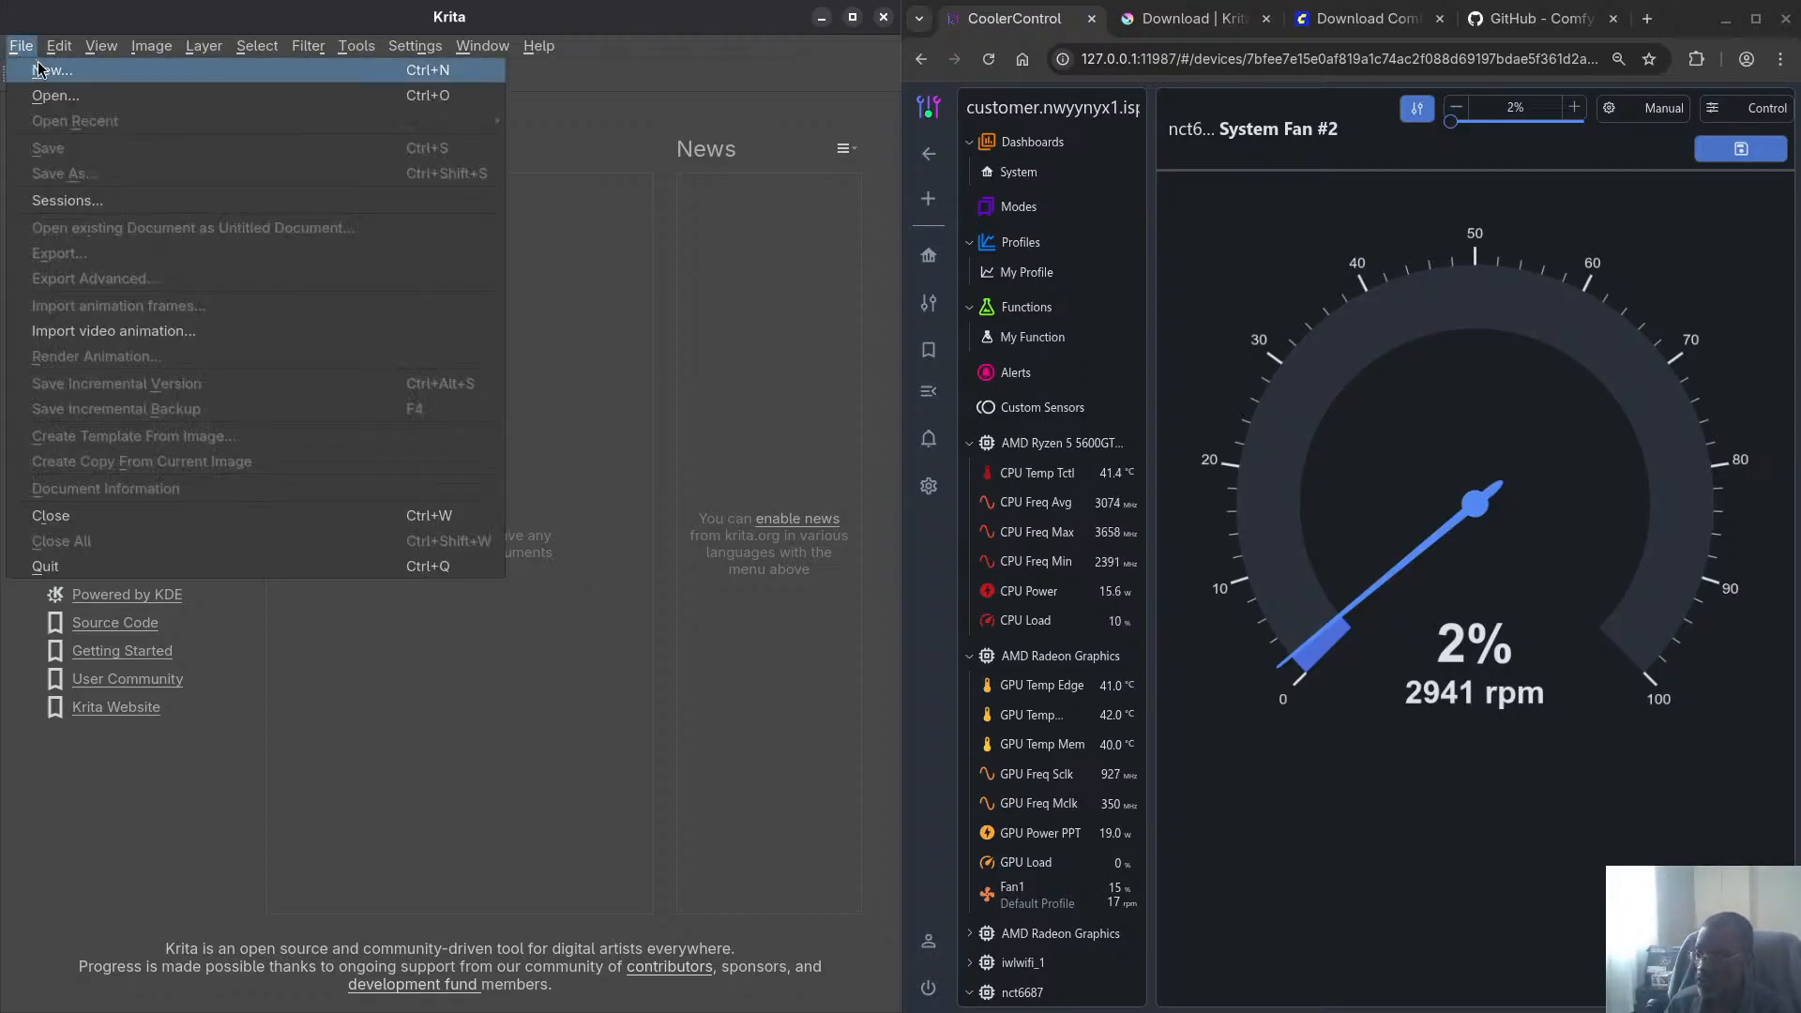
pyautogui.click(45, 70)
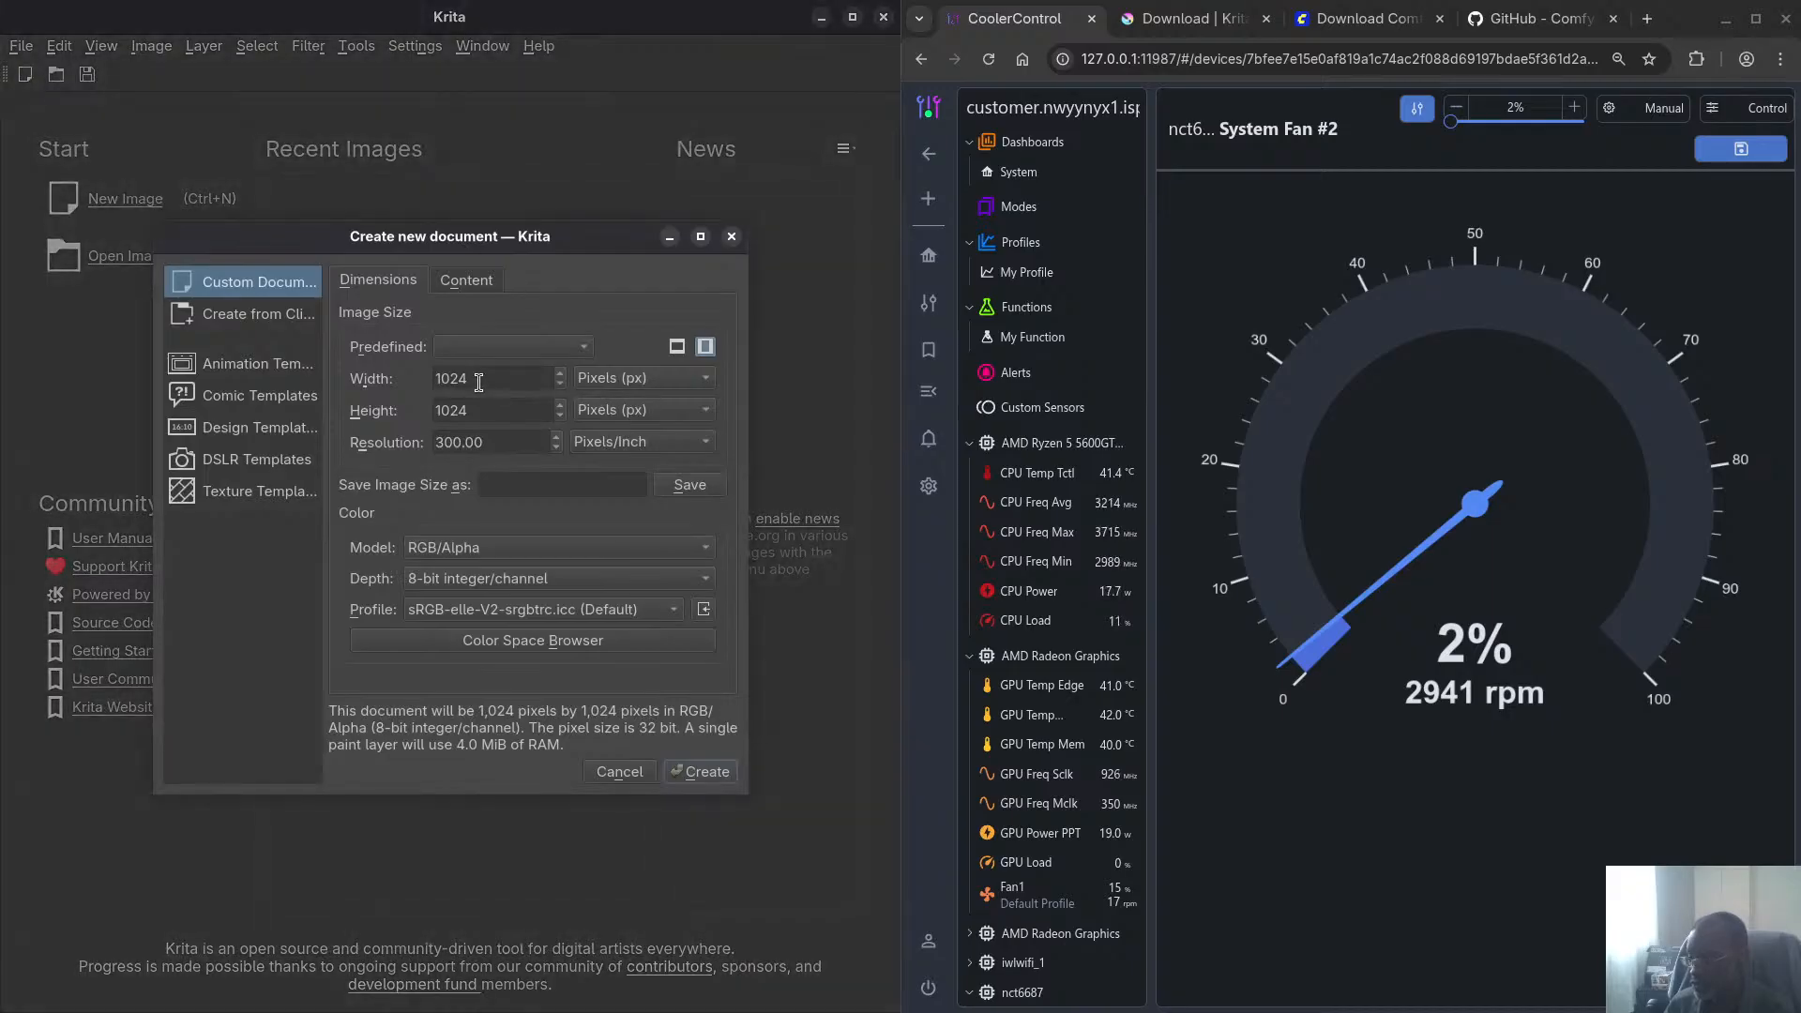
pyautogui.doubleClick(478, 382)
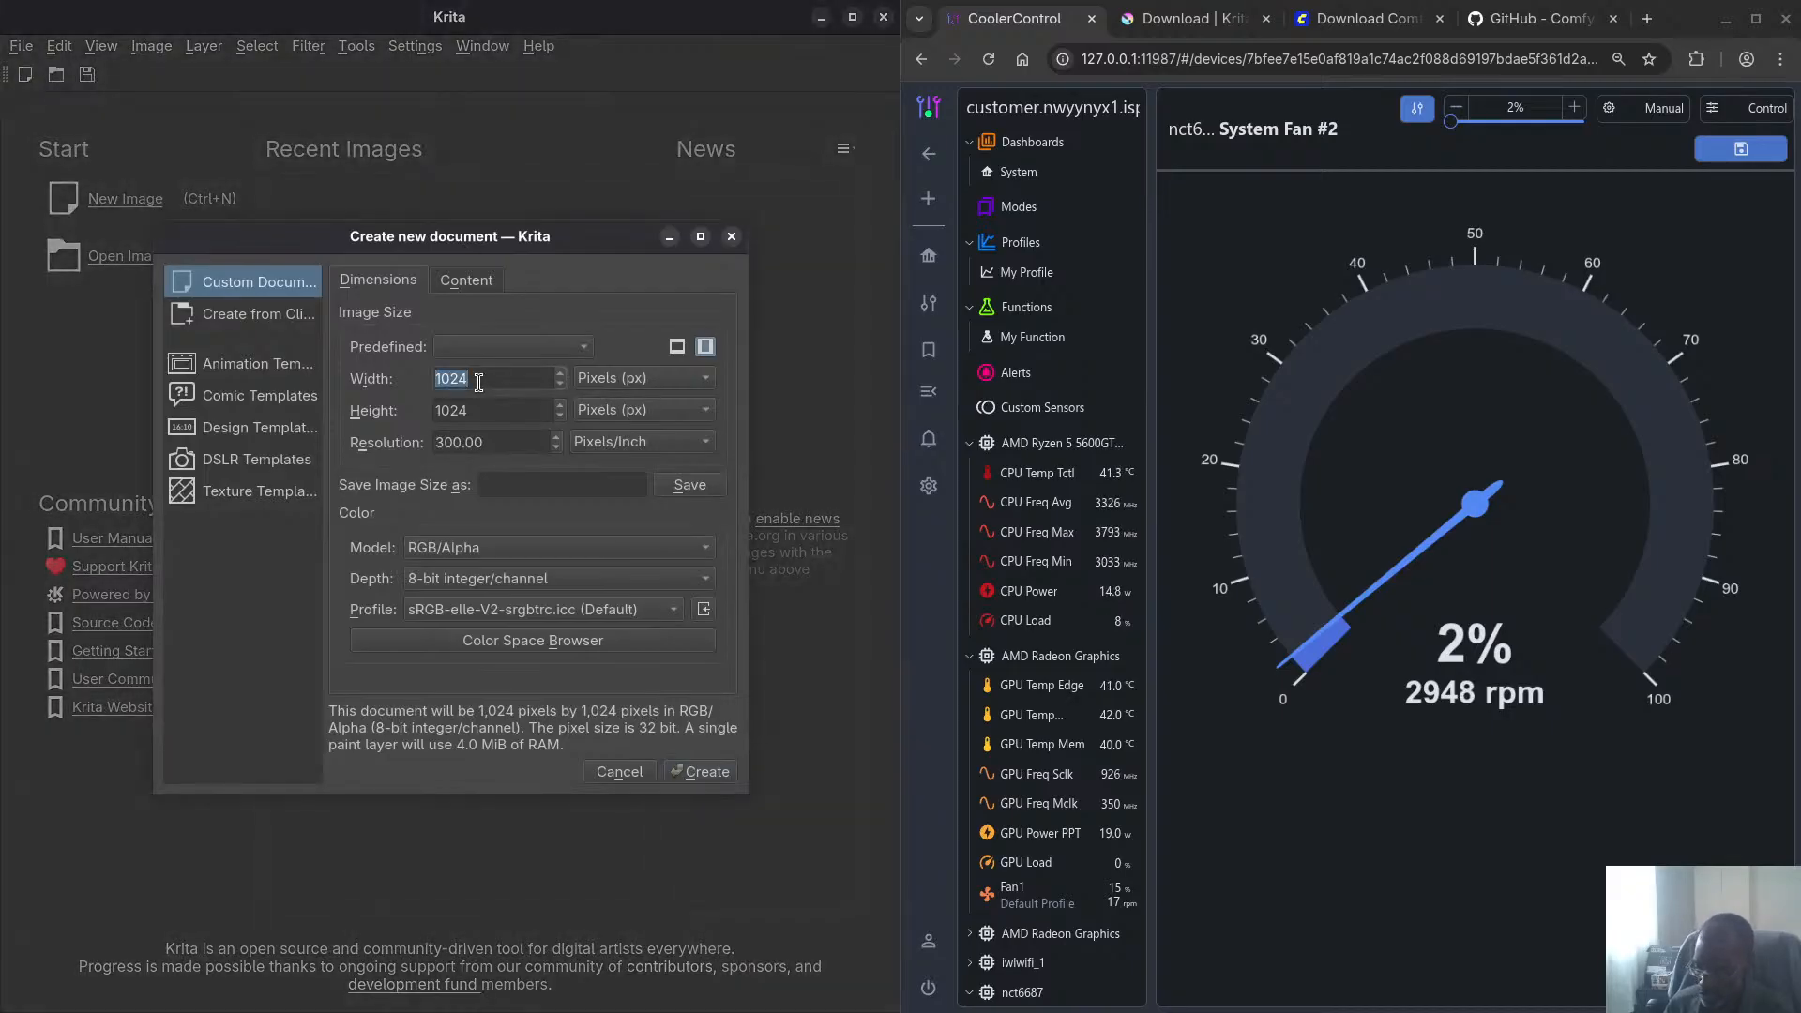
pyautogui.write('768')
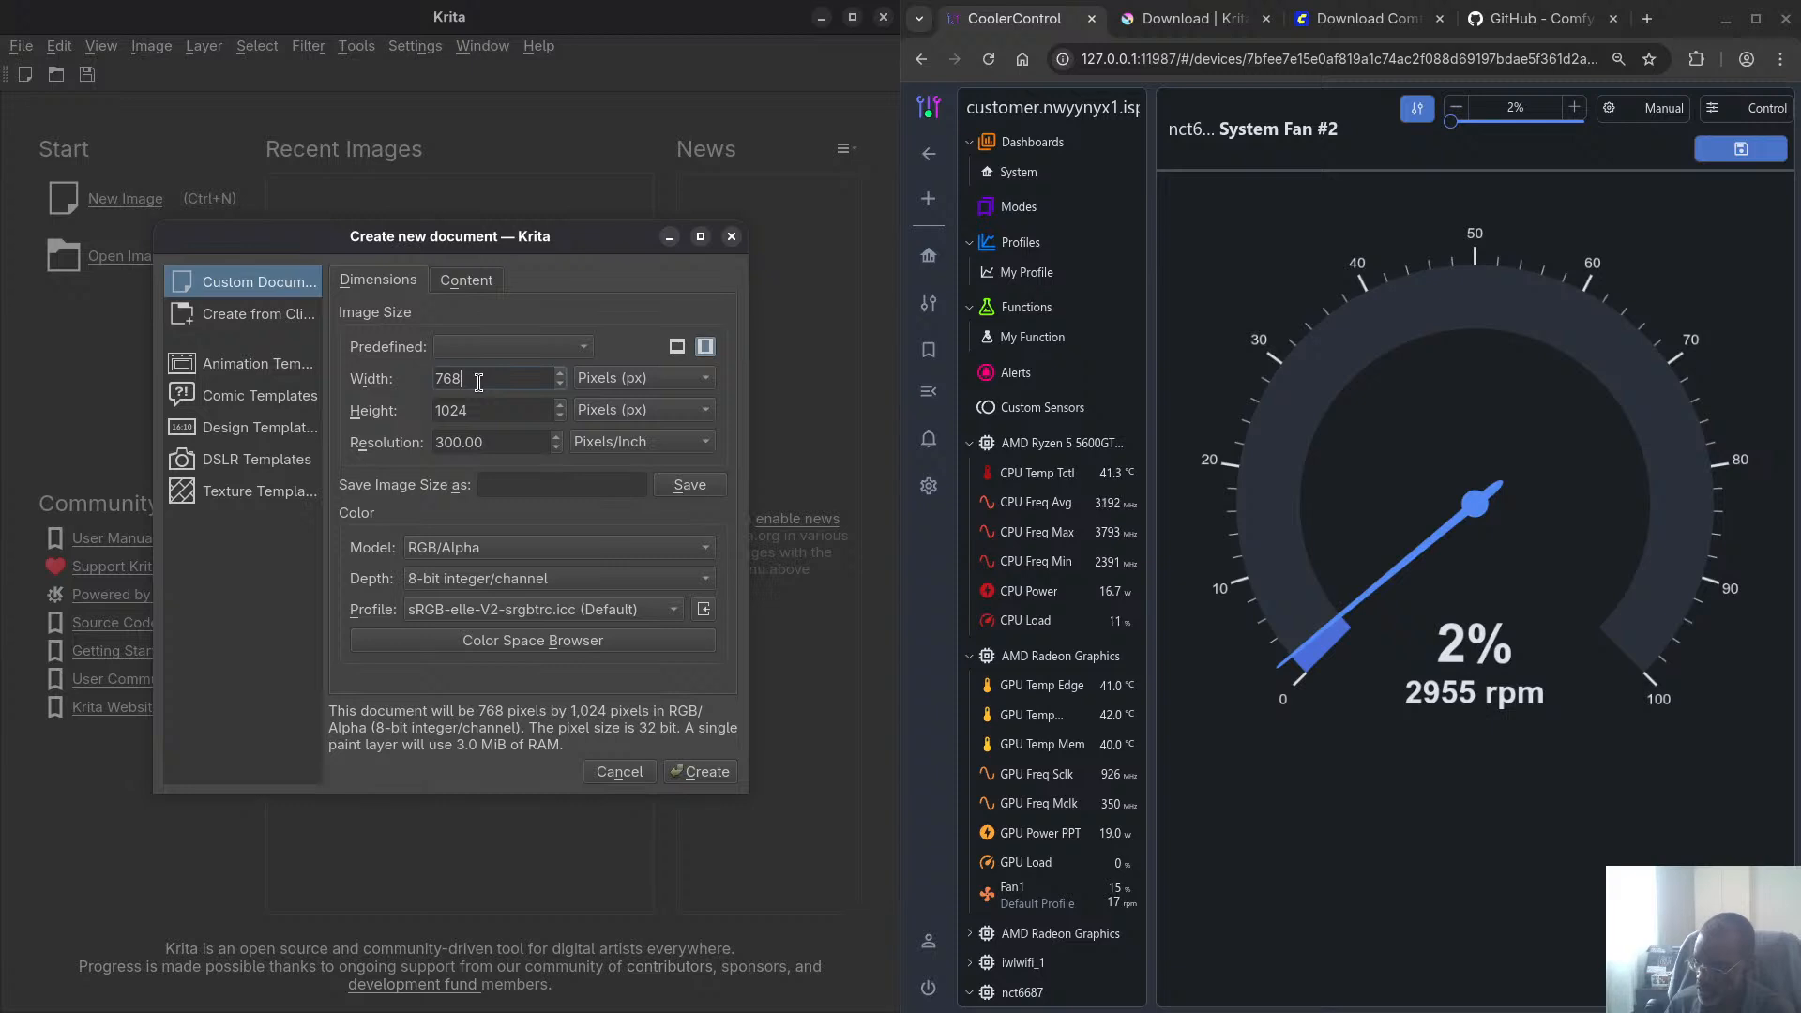
pyautogui.doubleClick(463, 409)
pyautogui.write('768')
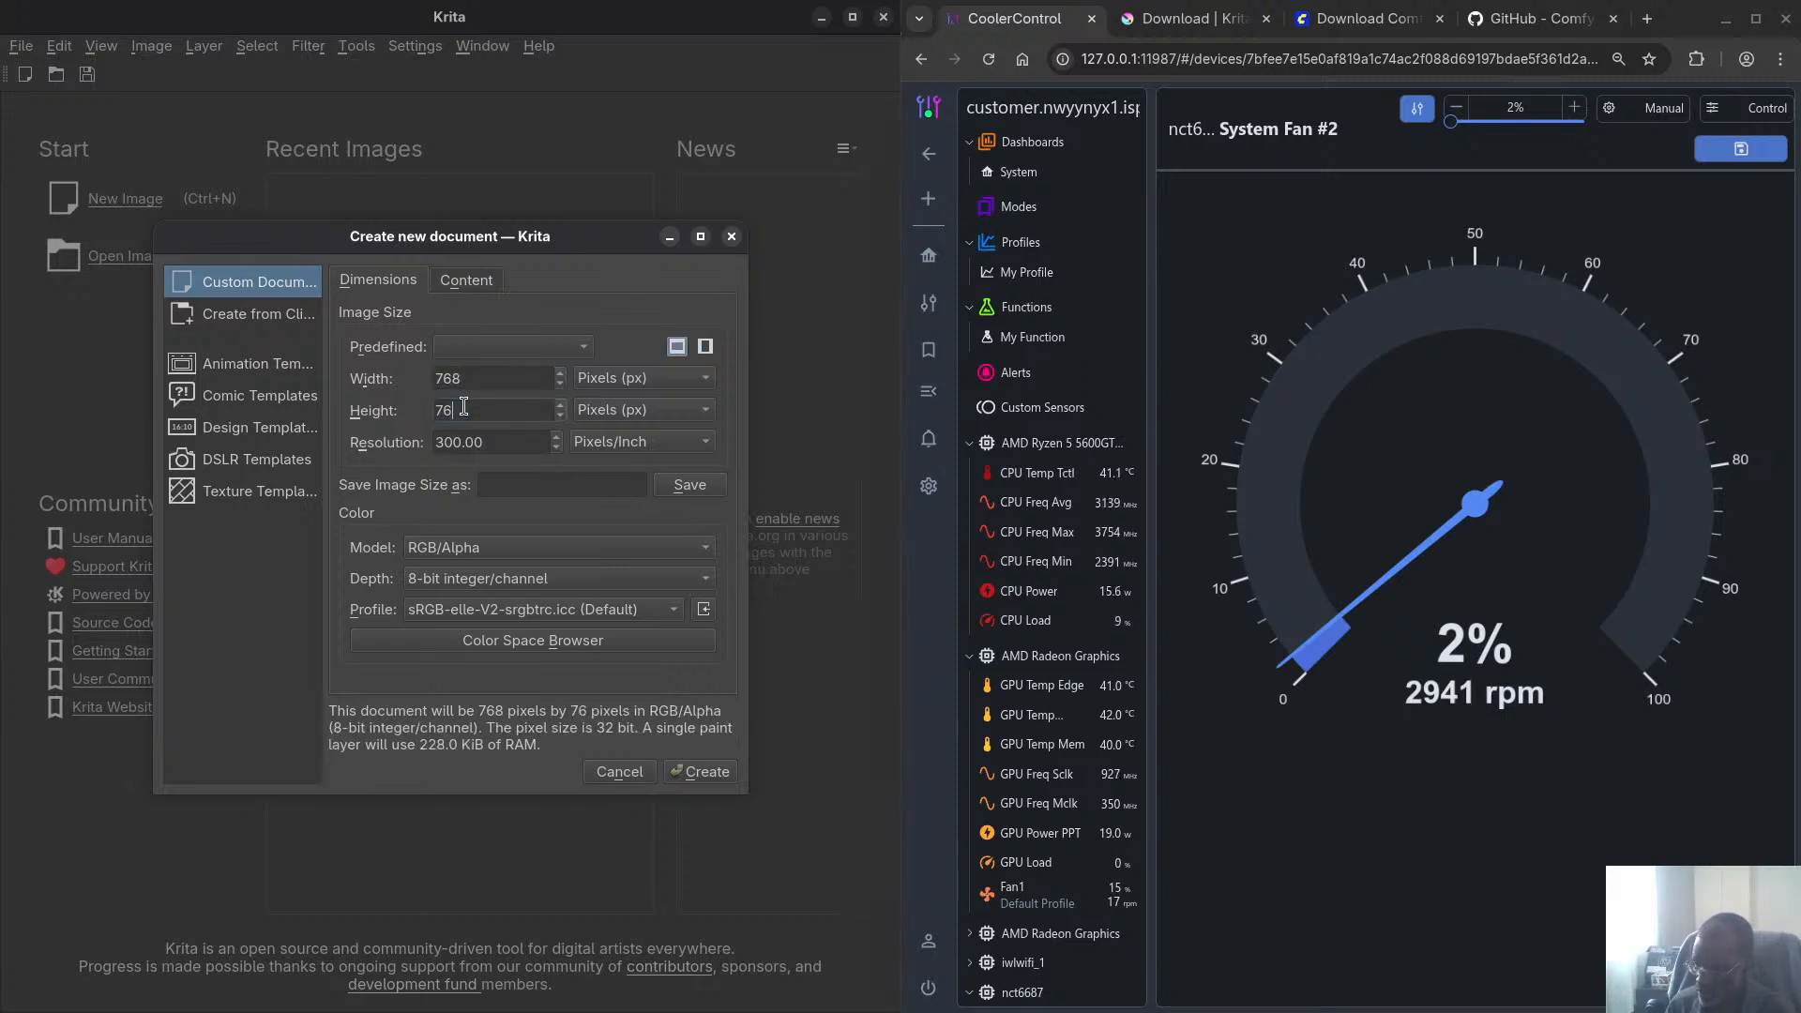
pyautogui.click(496, 442)
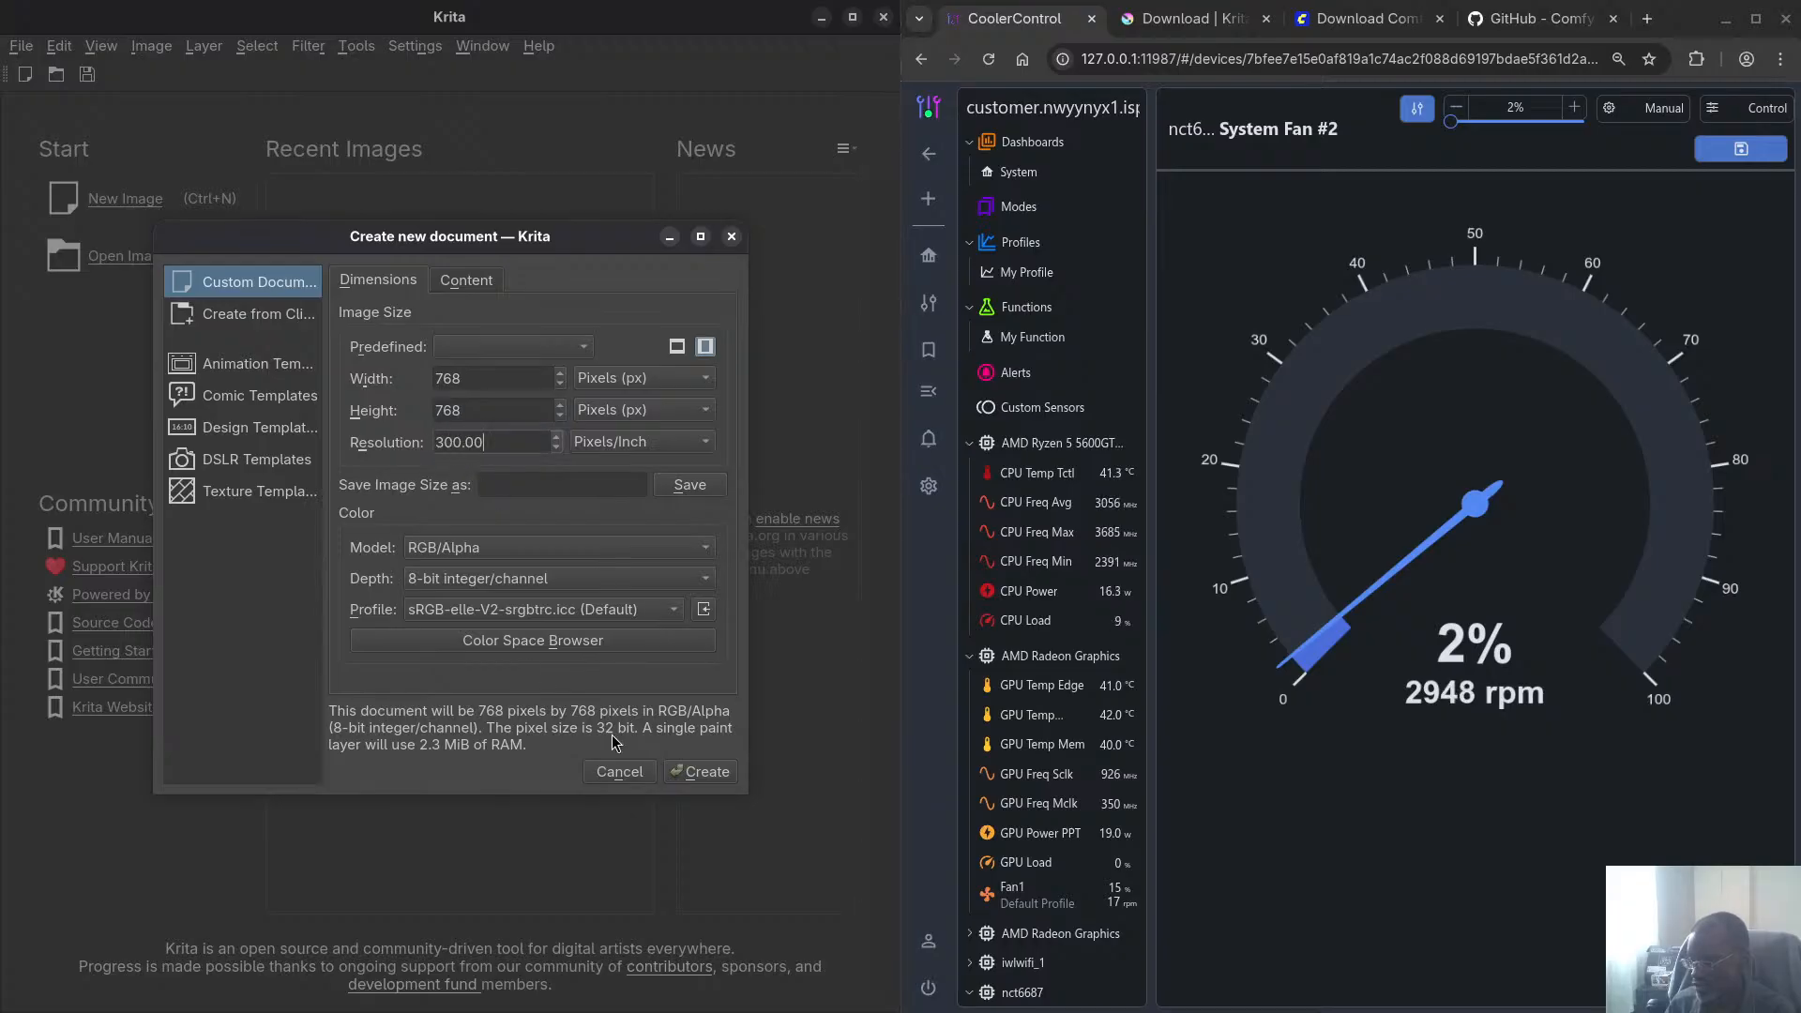
pyautogui.click(706, 774)
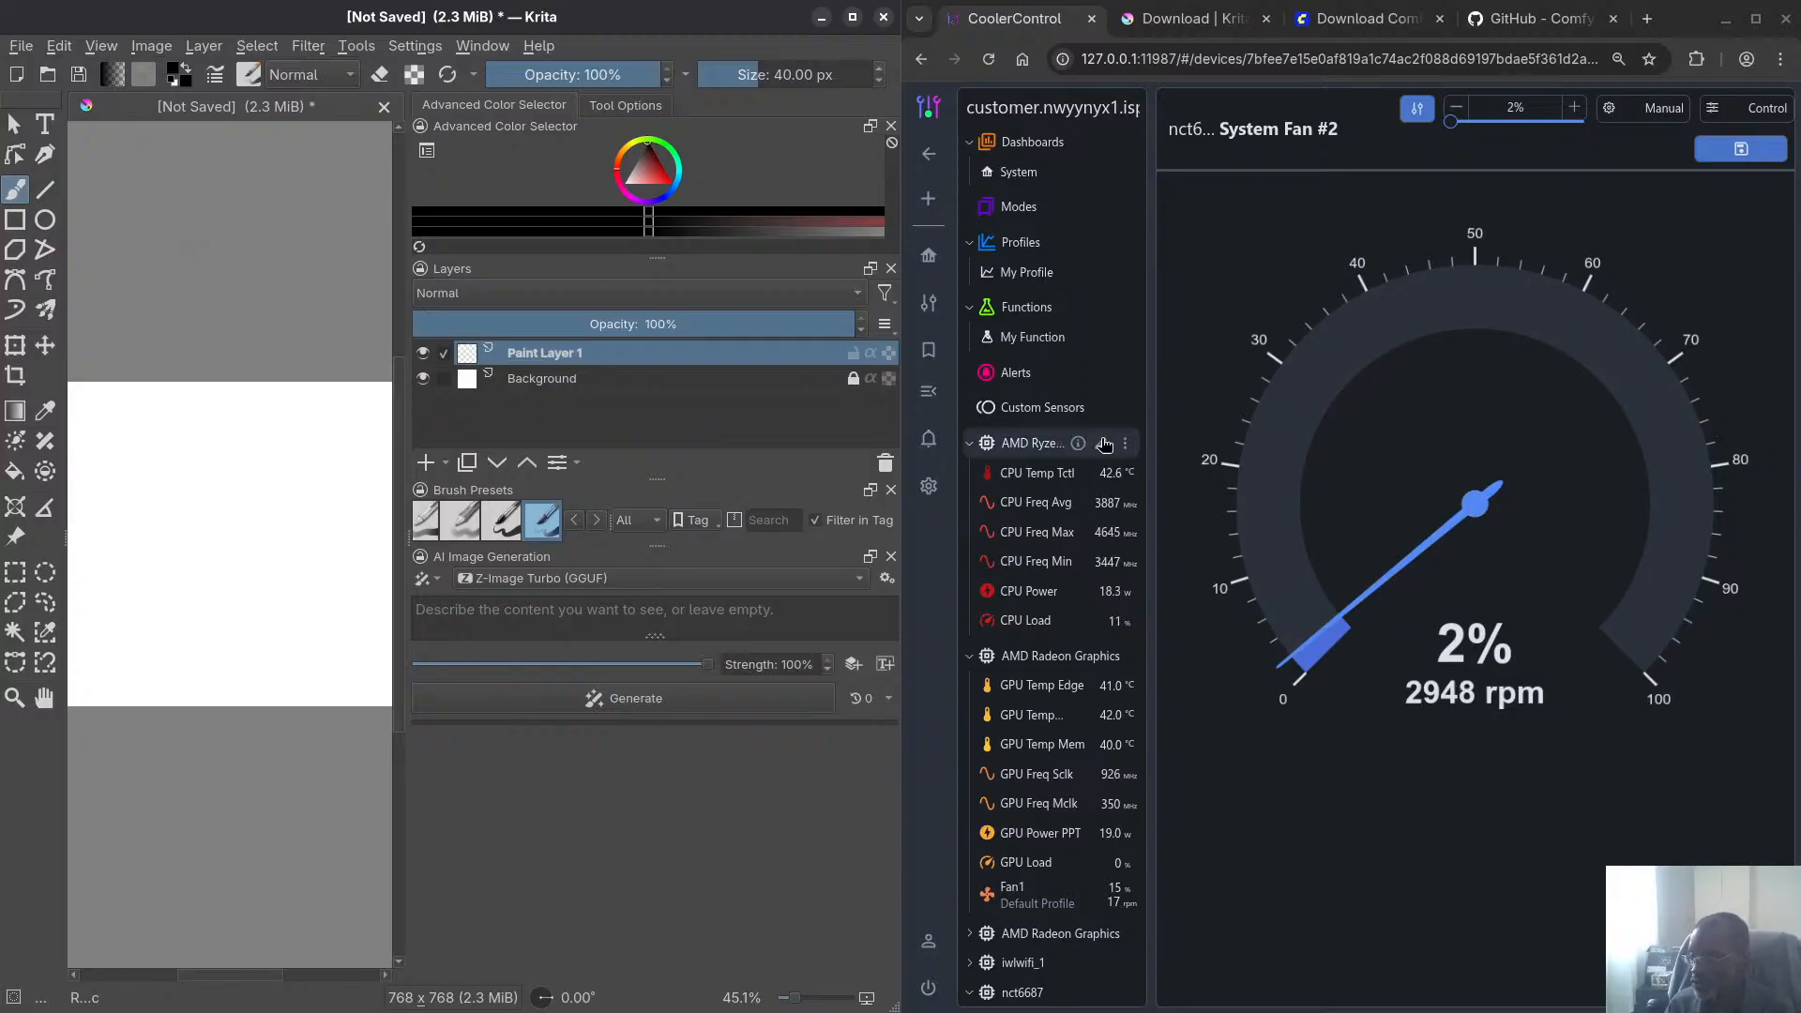
# Open the image diffusion configuration from the AI Image Generation docker, and fit its window over the Krita half of the screen
pyautogui.click(405, 47)
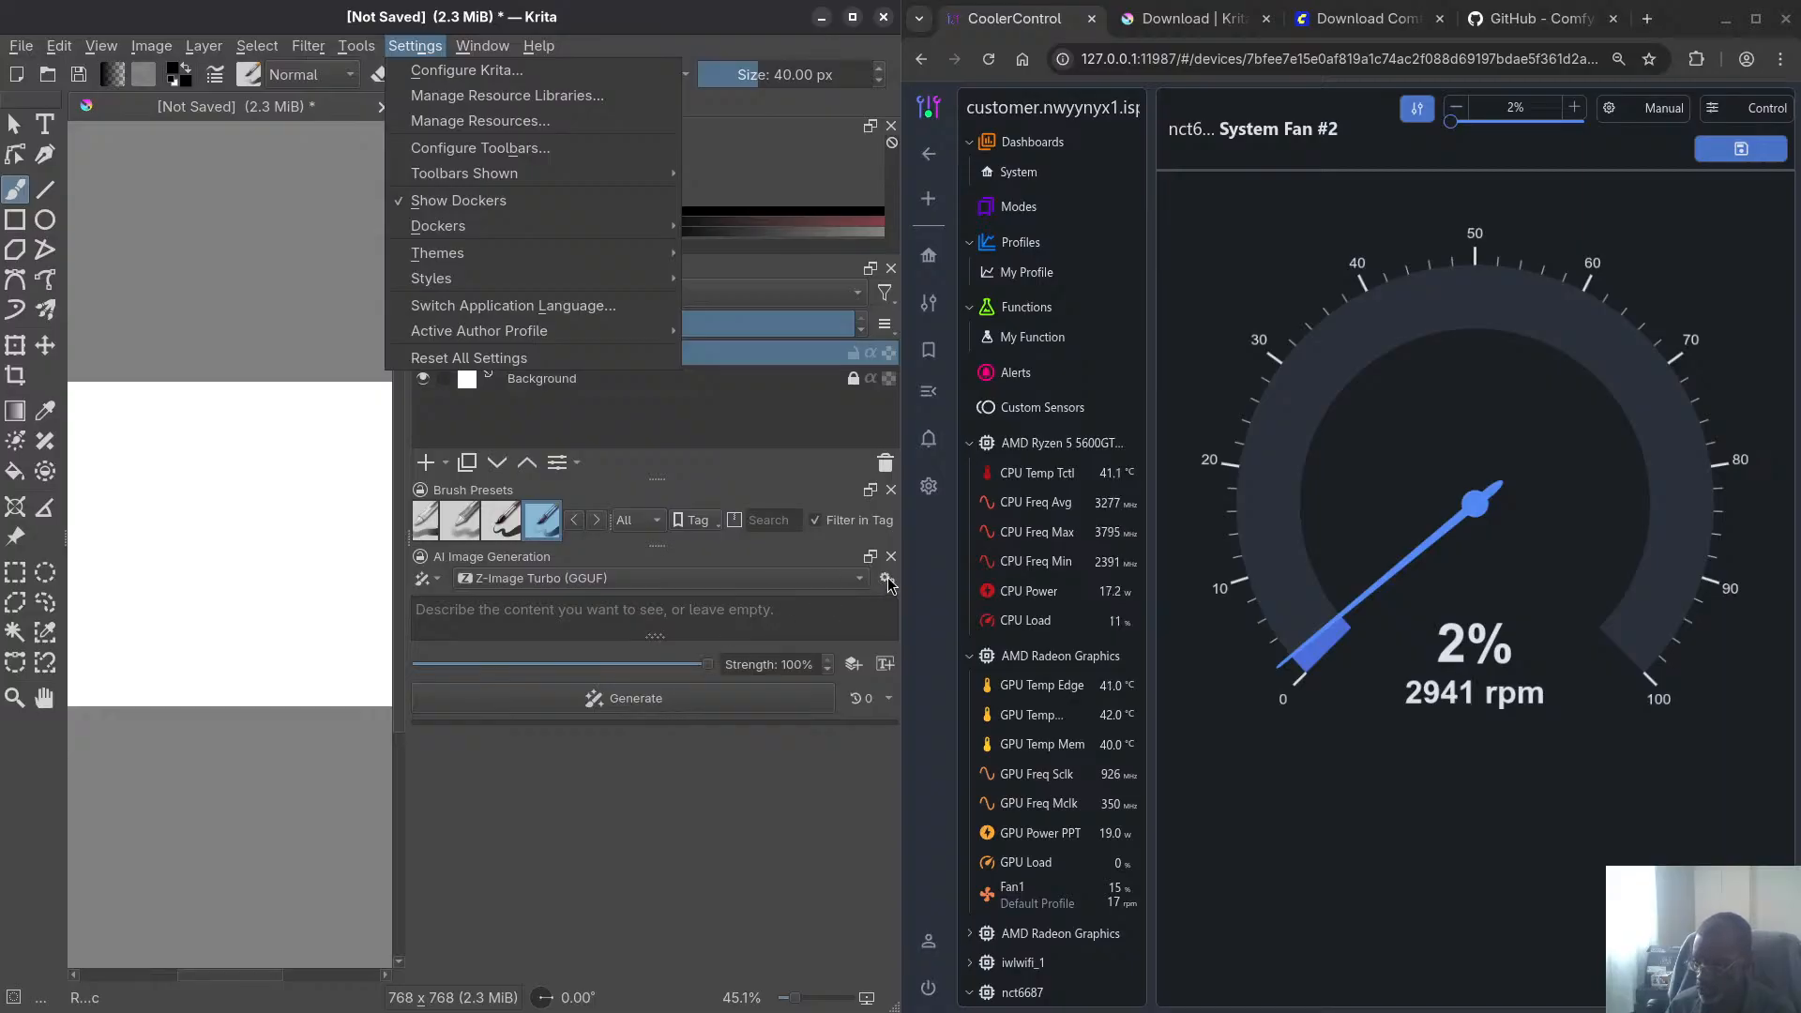
pyautogui.press('Escape')
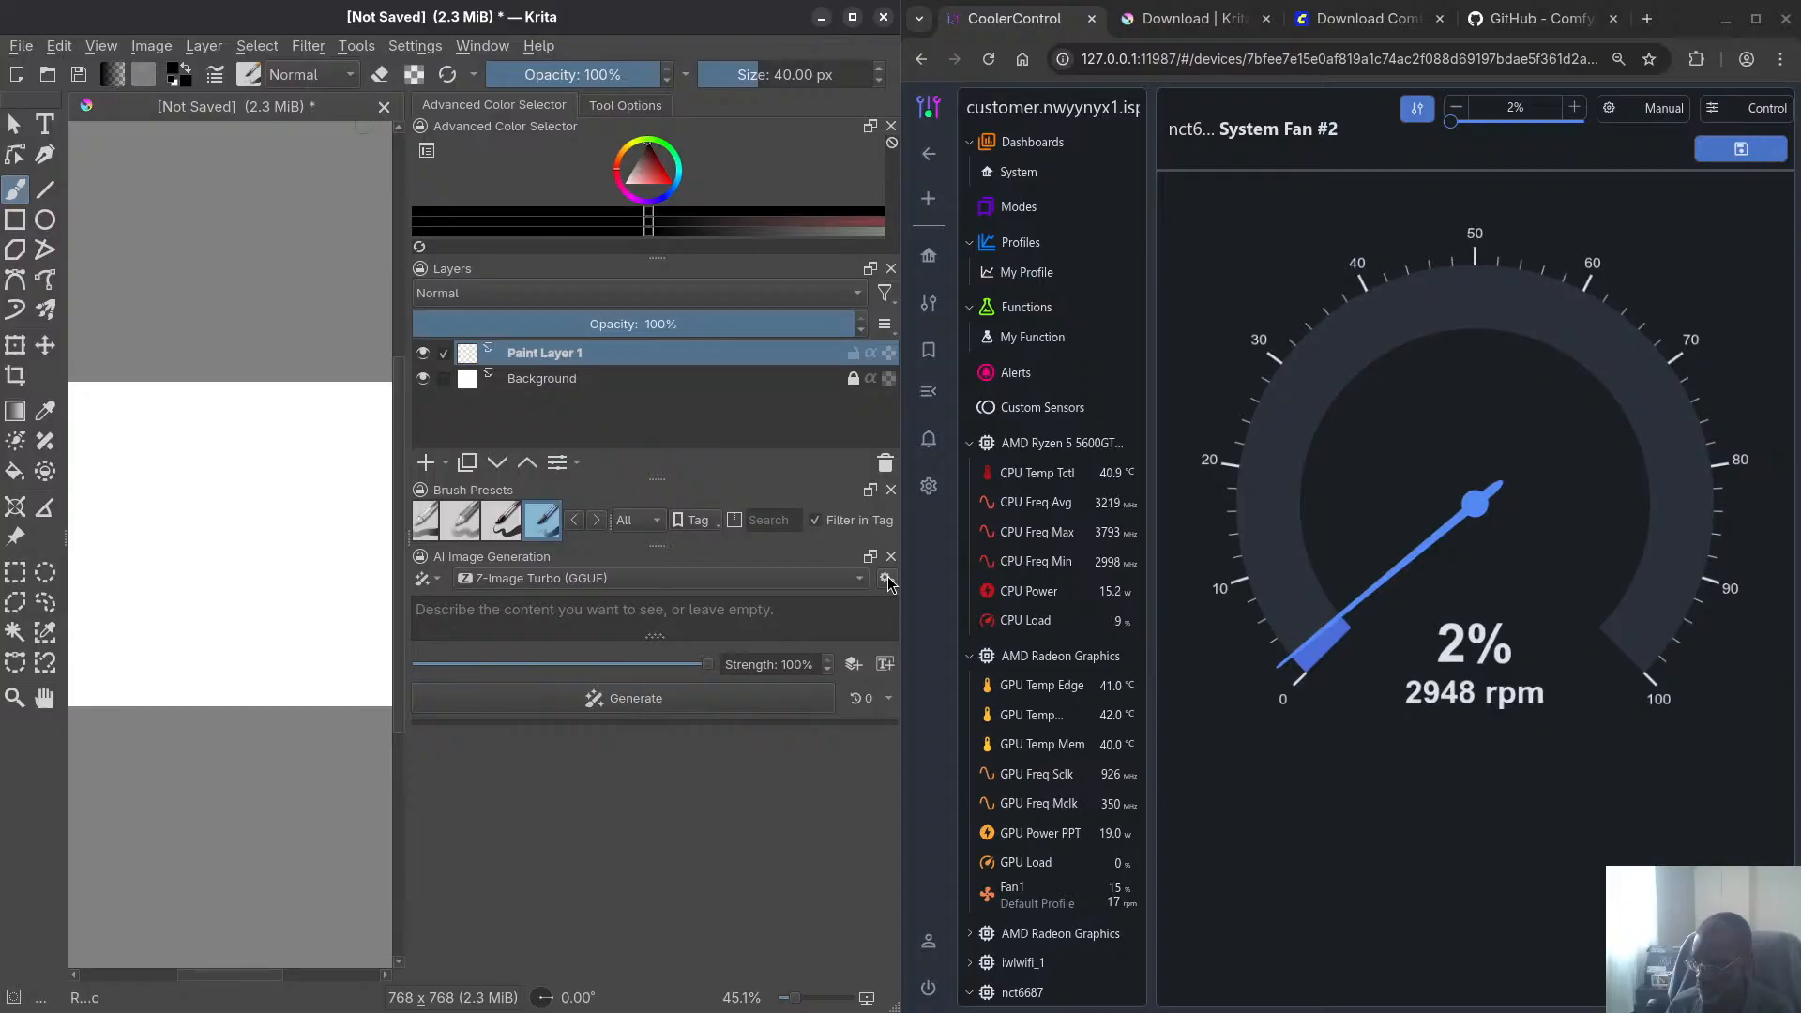
pyautogui.click(888, 582)
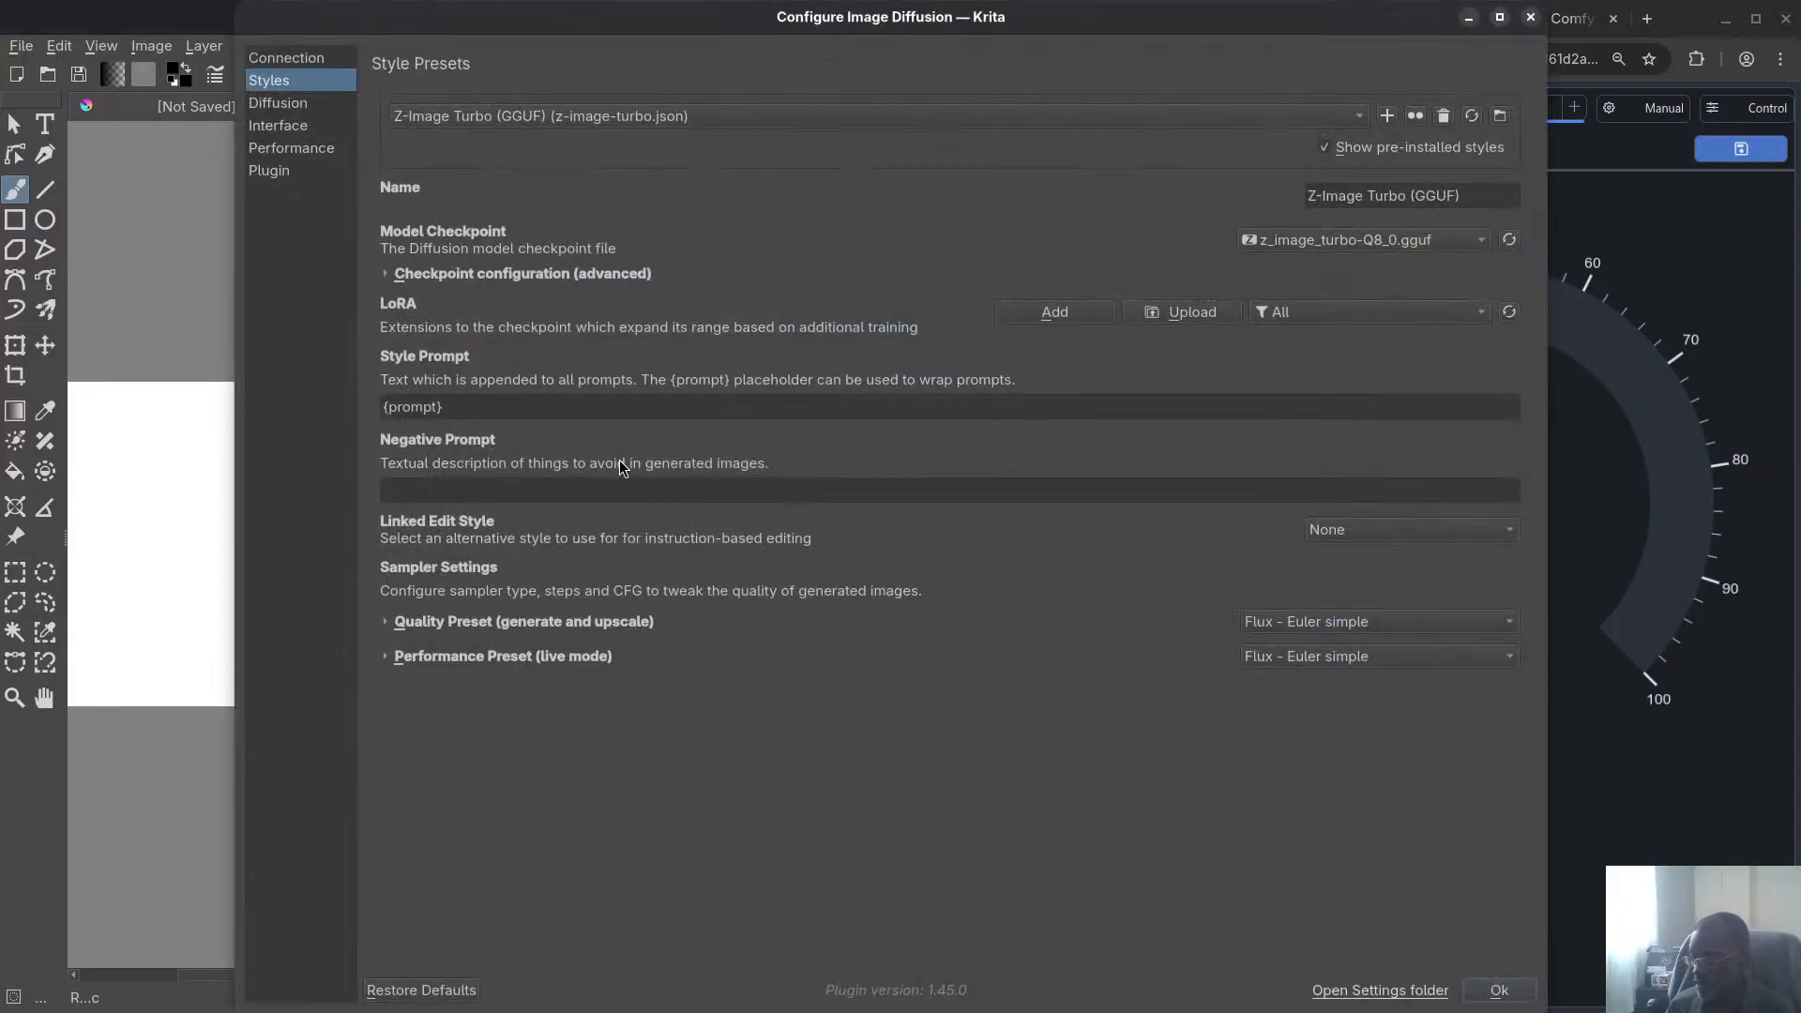
pyautogui.moveTo(844, 20); pyautogui.dragTo(795, 109)
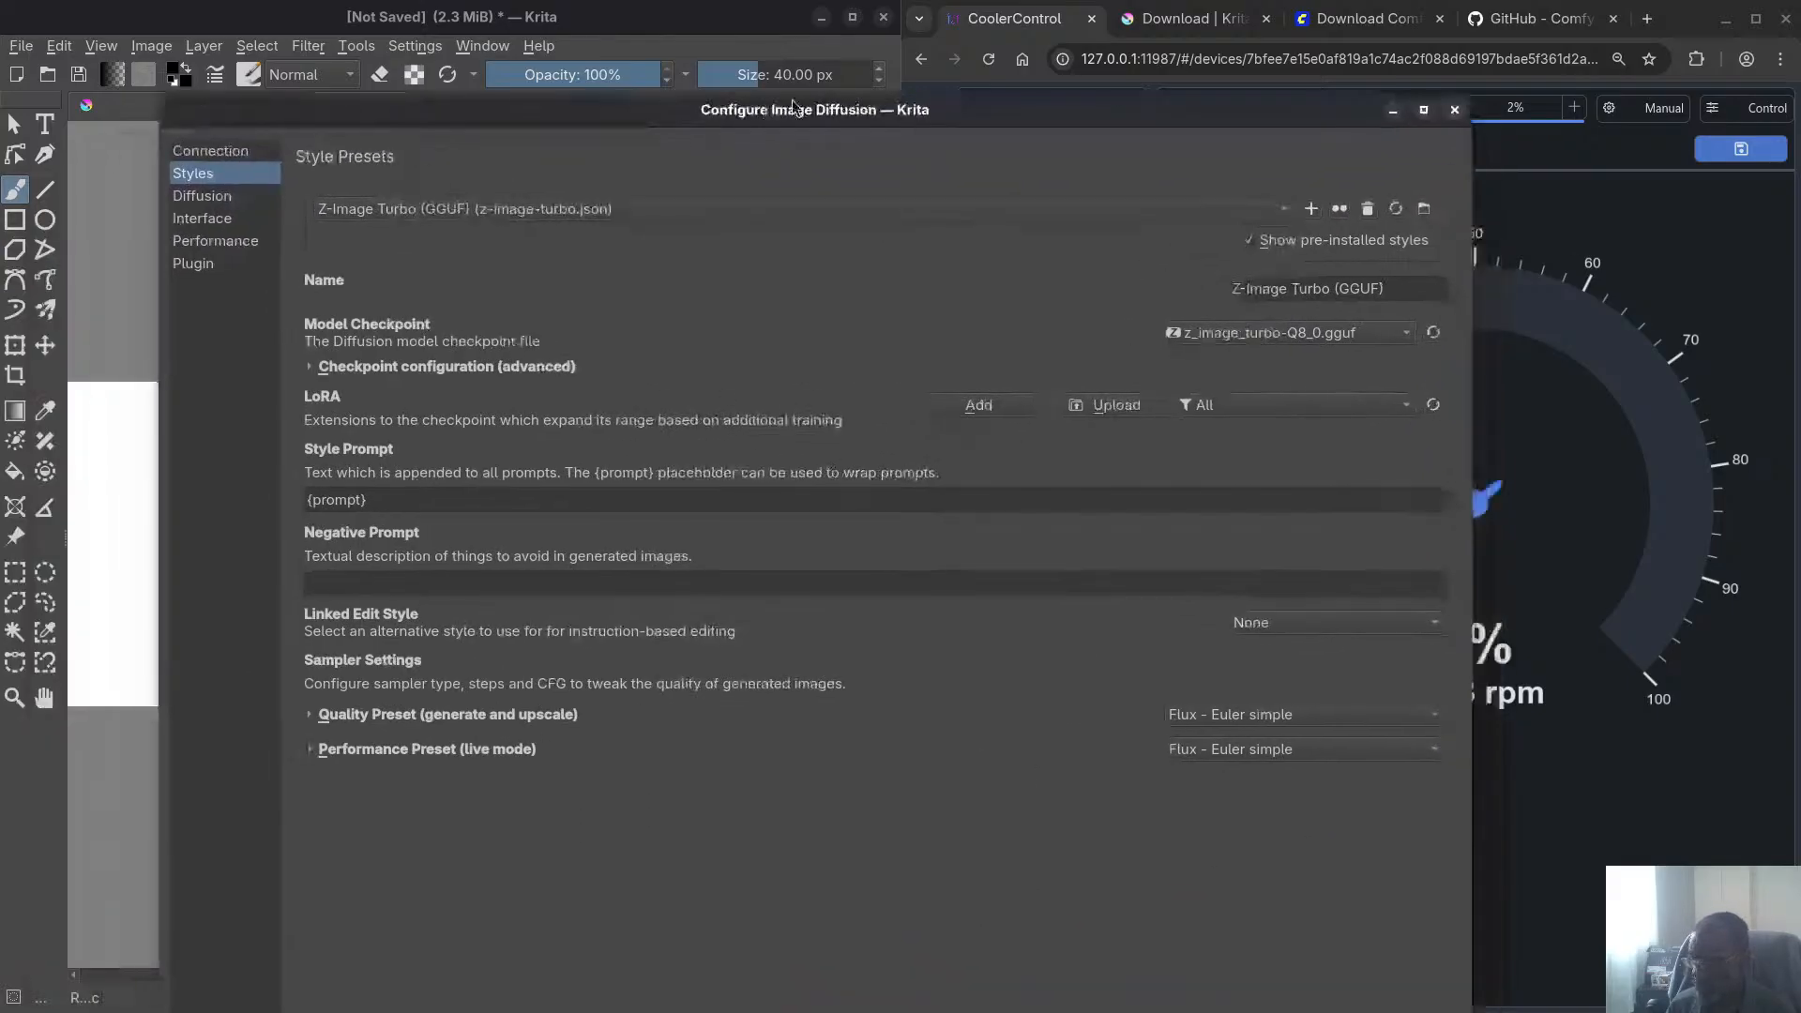
pyautogui.moveTo(1471, 299); pyautogui.dragTo(1057, 300)
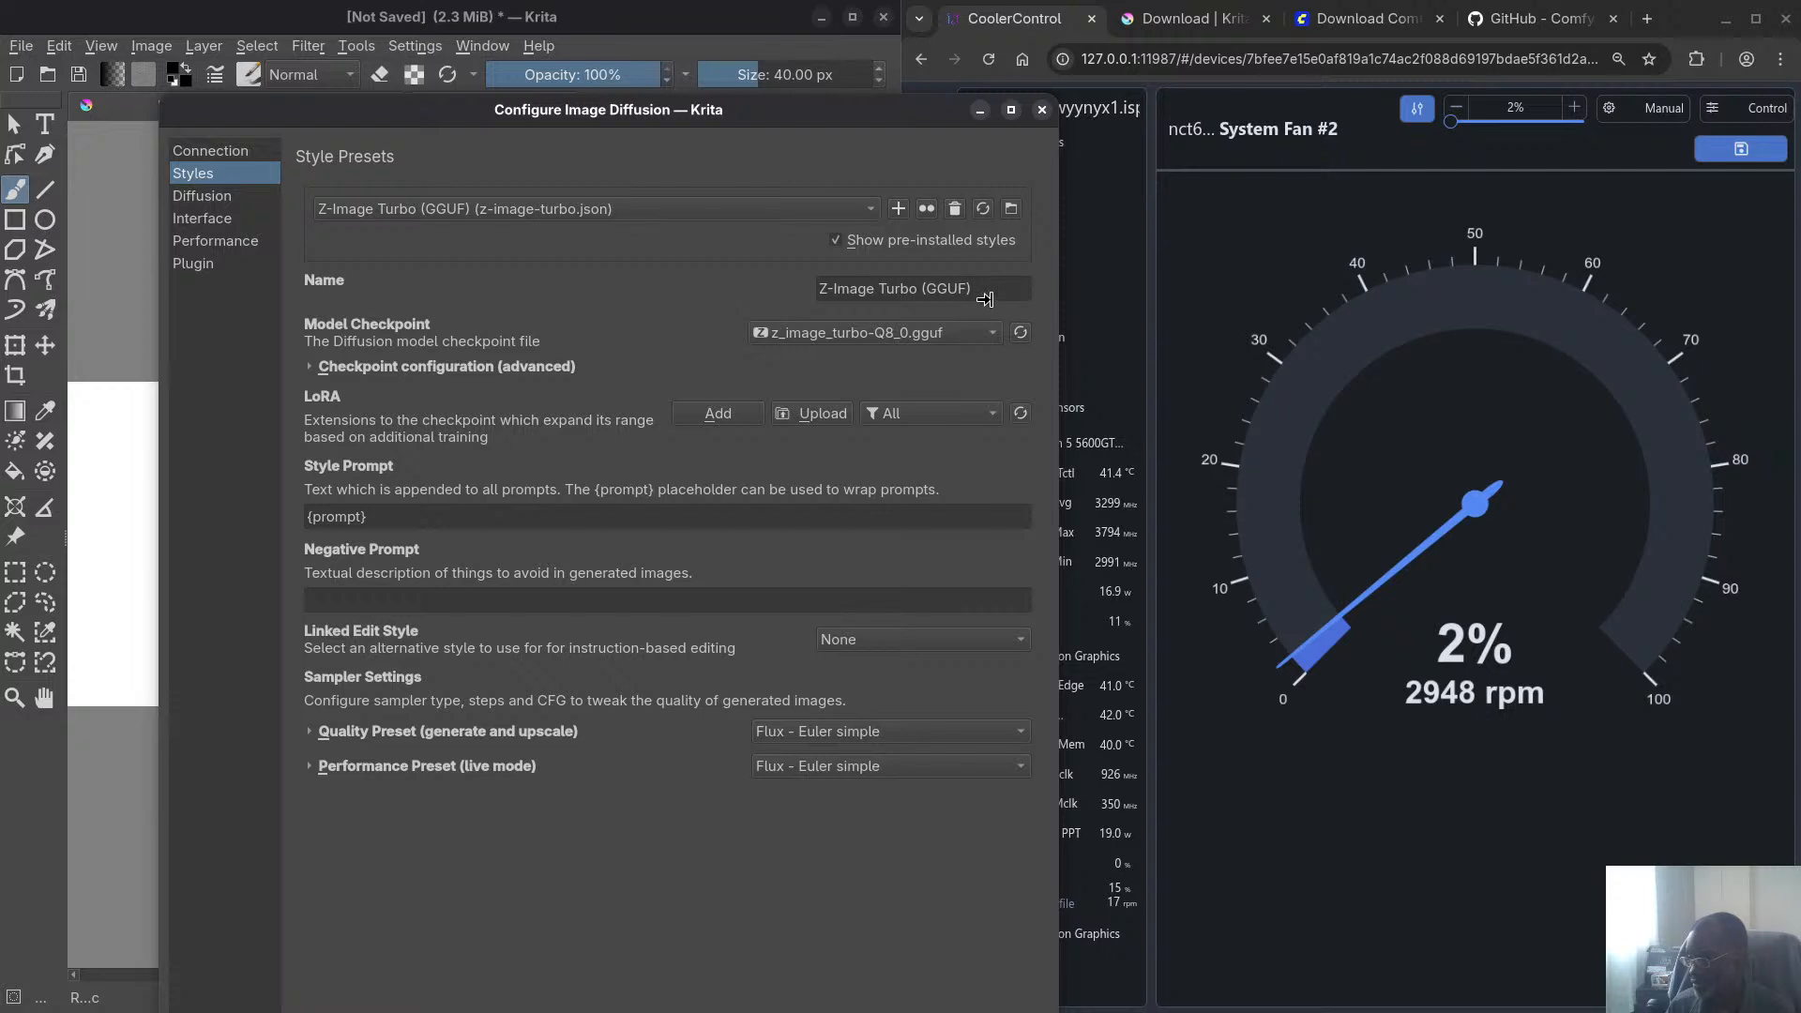
pyautogui.moveTo(600, 120); pyautogui.dragTo(435, 41)
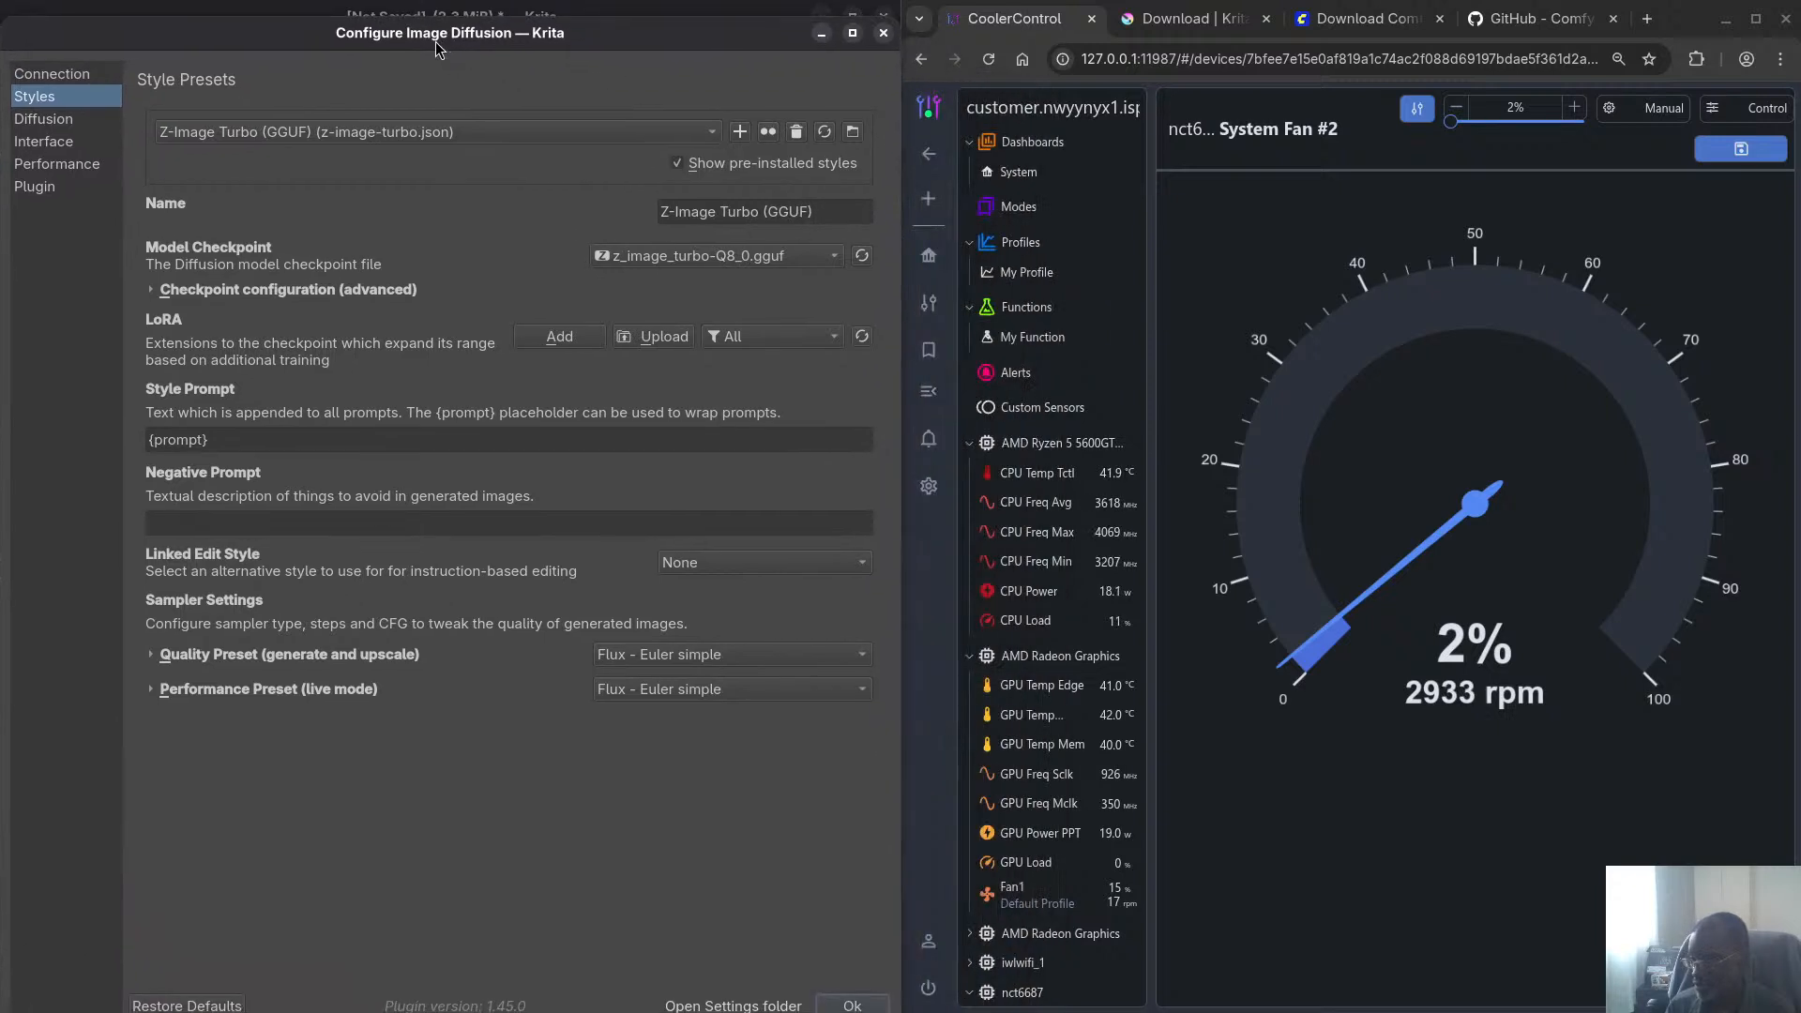
# Review the plugin's server connection options, including the Online Service, the Local Managed Server and its hardware backends
pyautogui.click(61, 77)
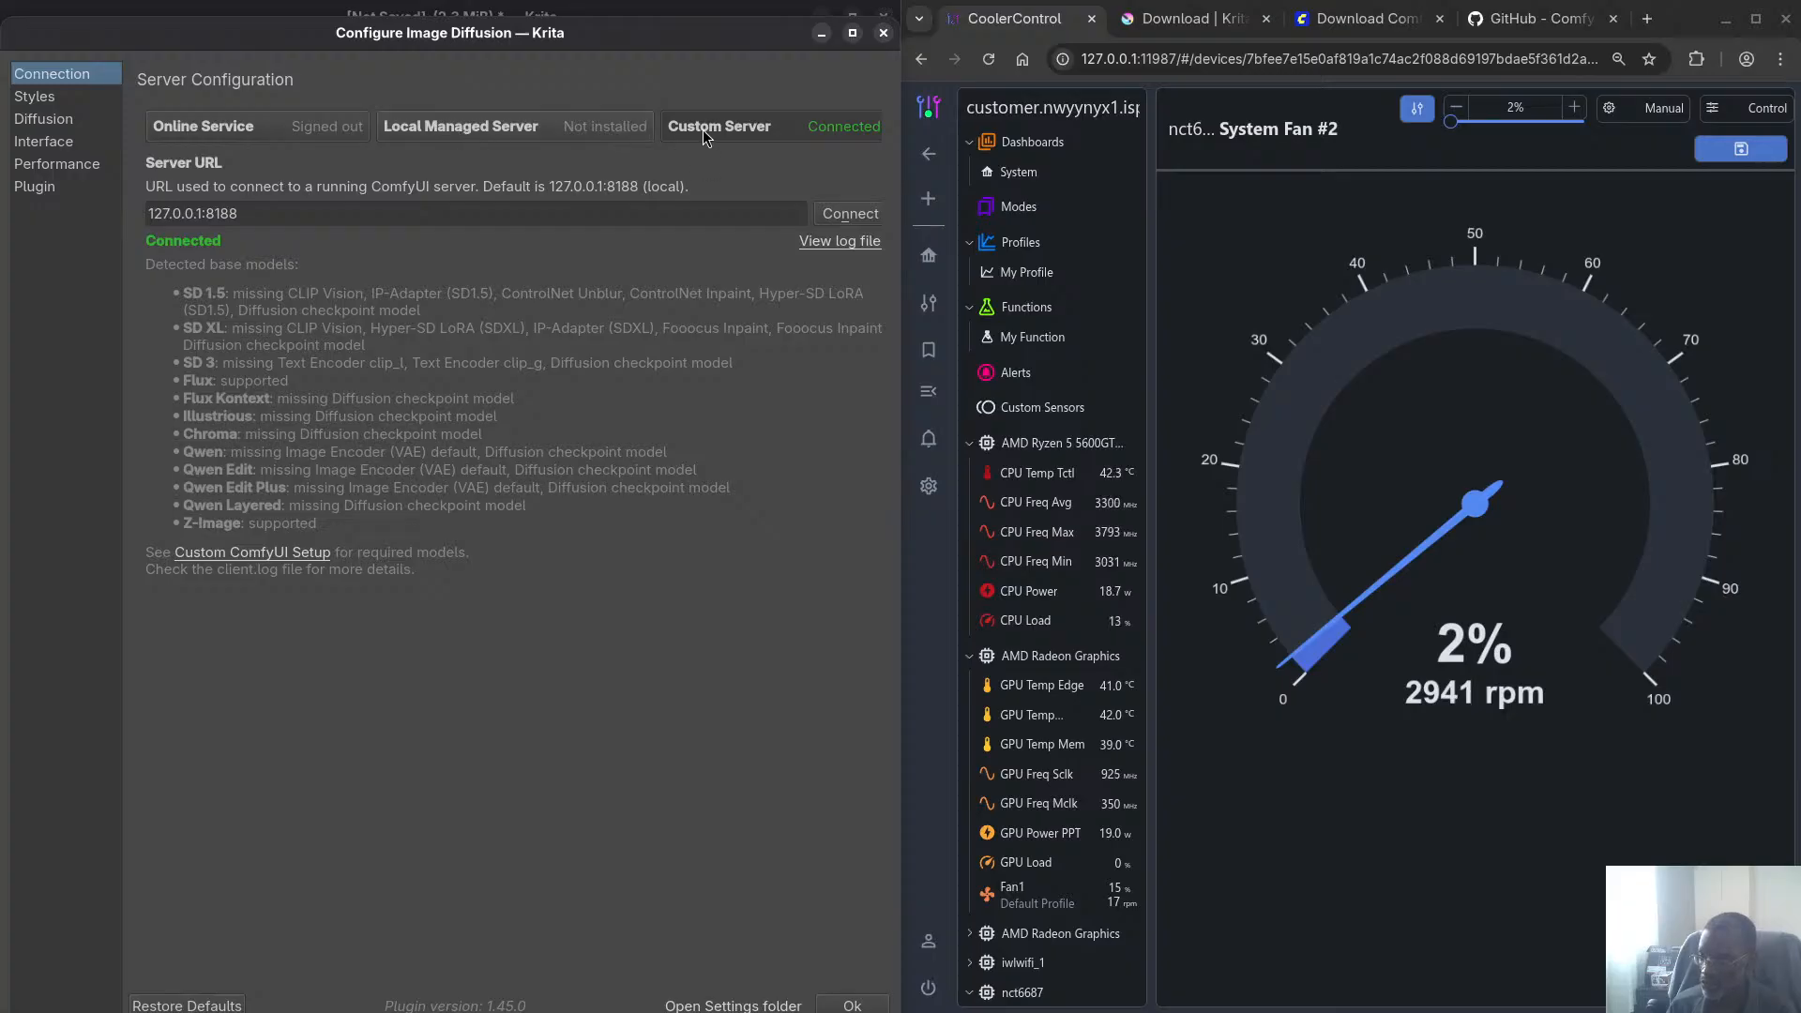
pyautogui.click(197, 122)
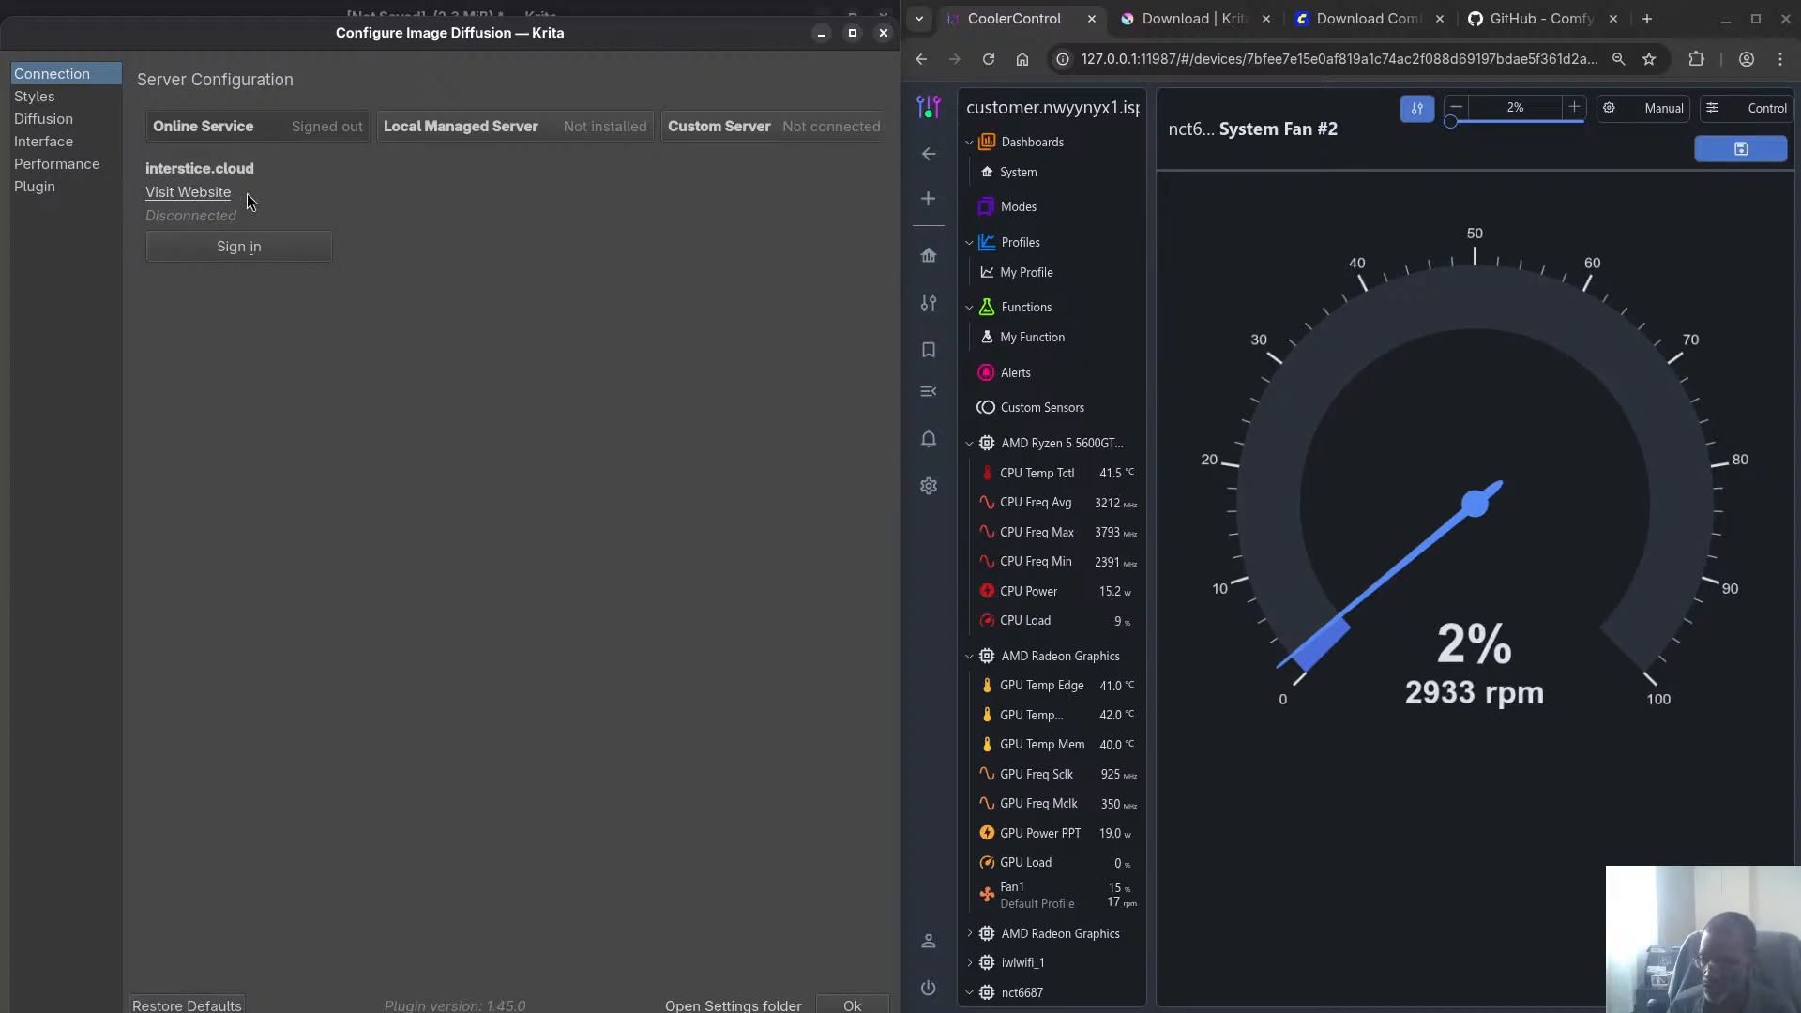
pyautogui.click(435, 130)
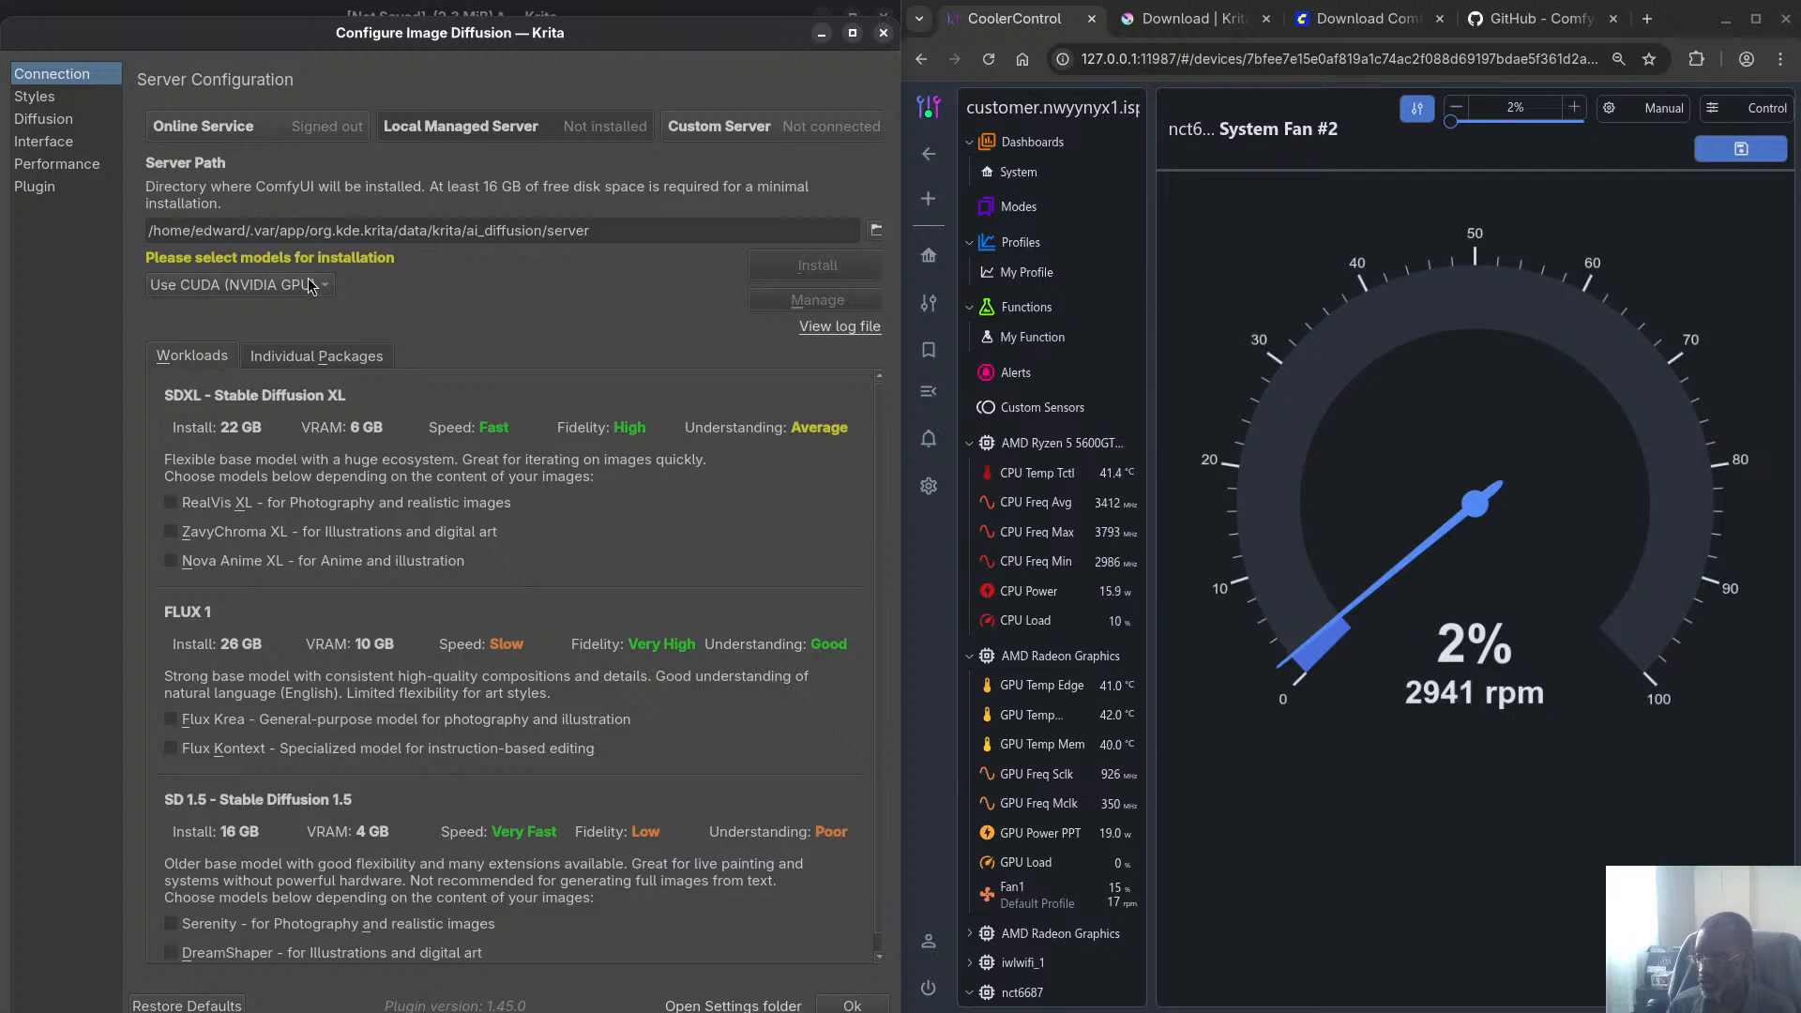
pyautogui.click(227, 292)
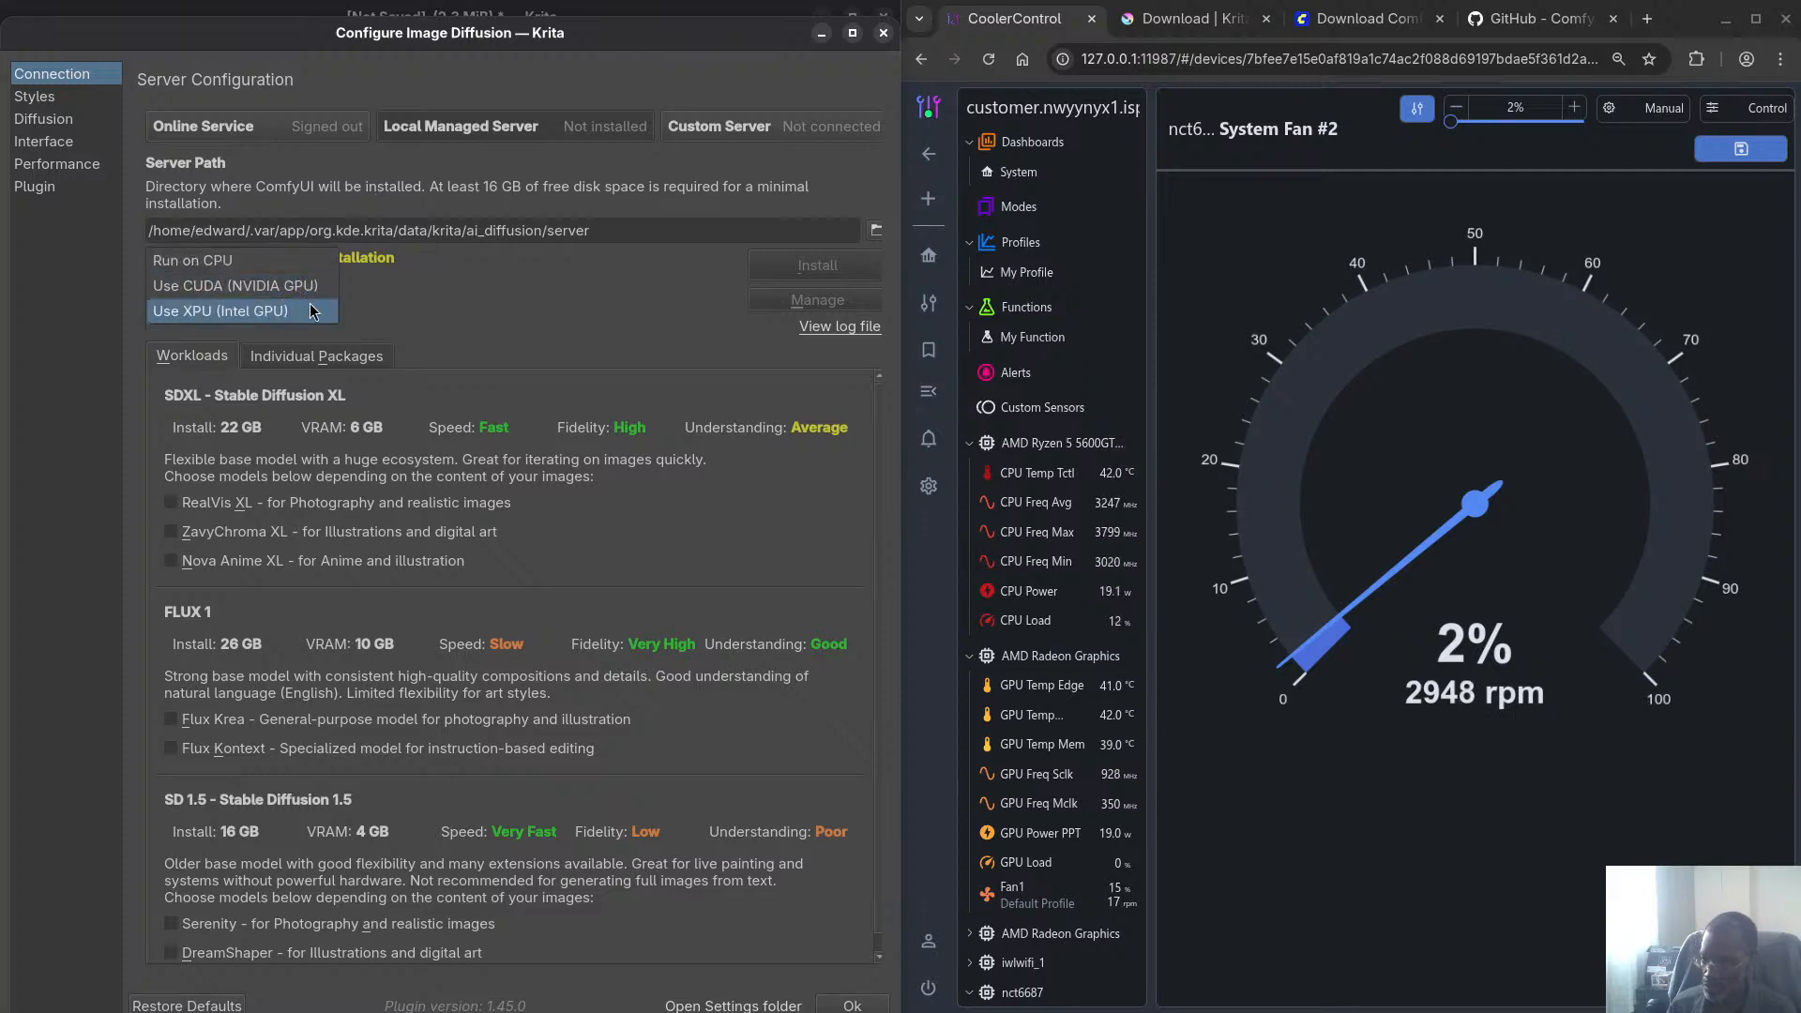
pyautogui.click(429, 304)
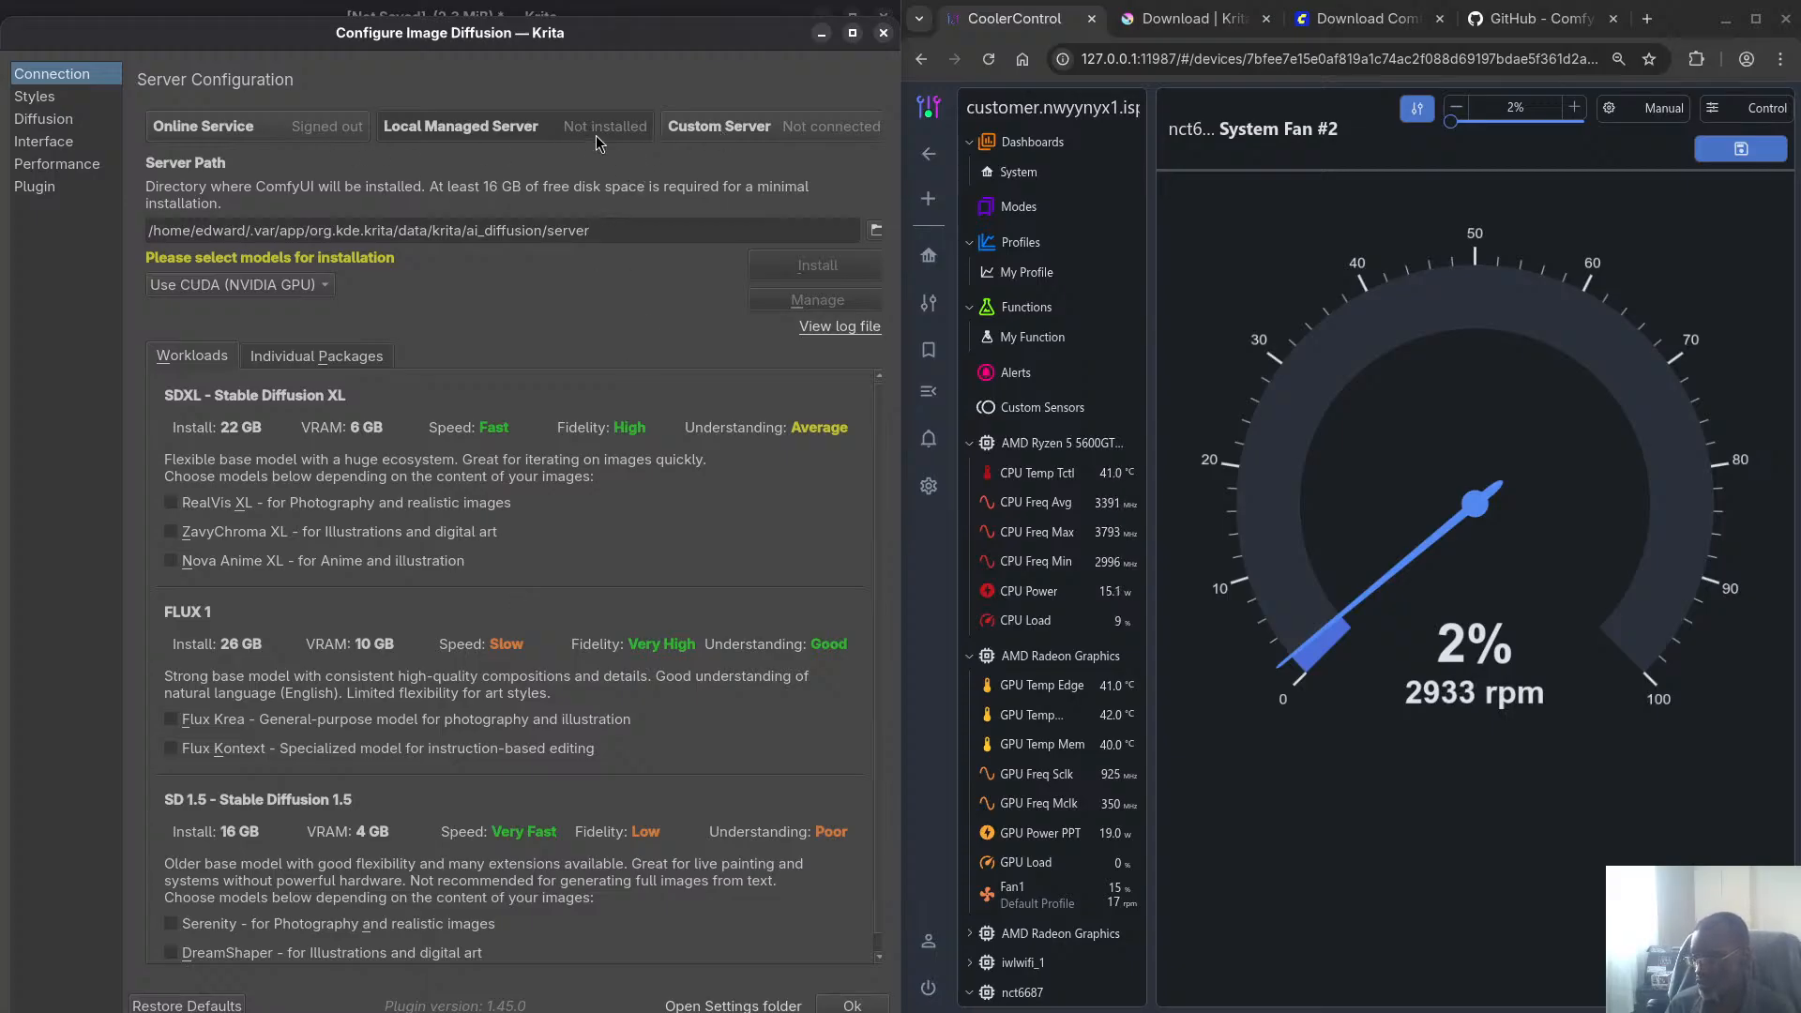
# Select the Custom Server option and connect to the ComfyUI server at 127.0.0.1:8188
pyautogui.click(722, 128)
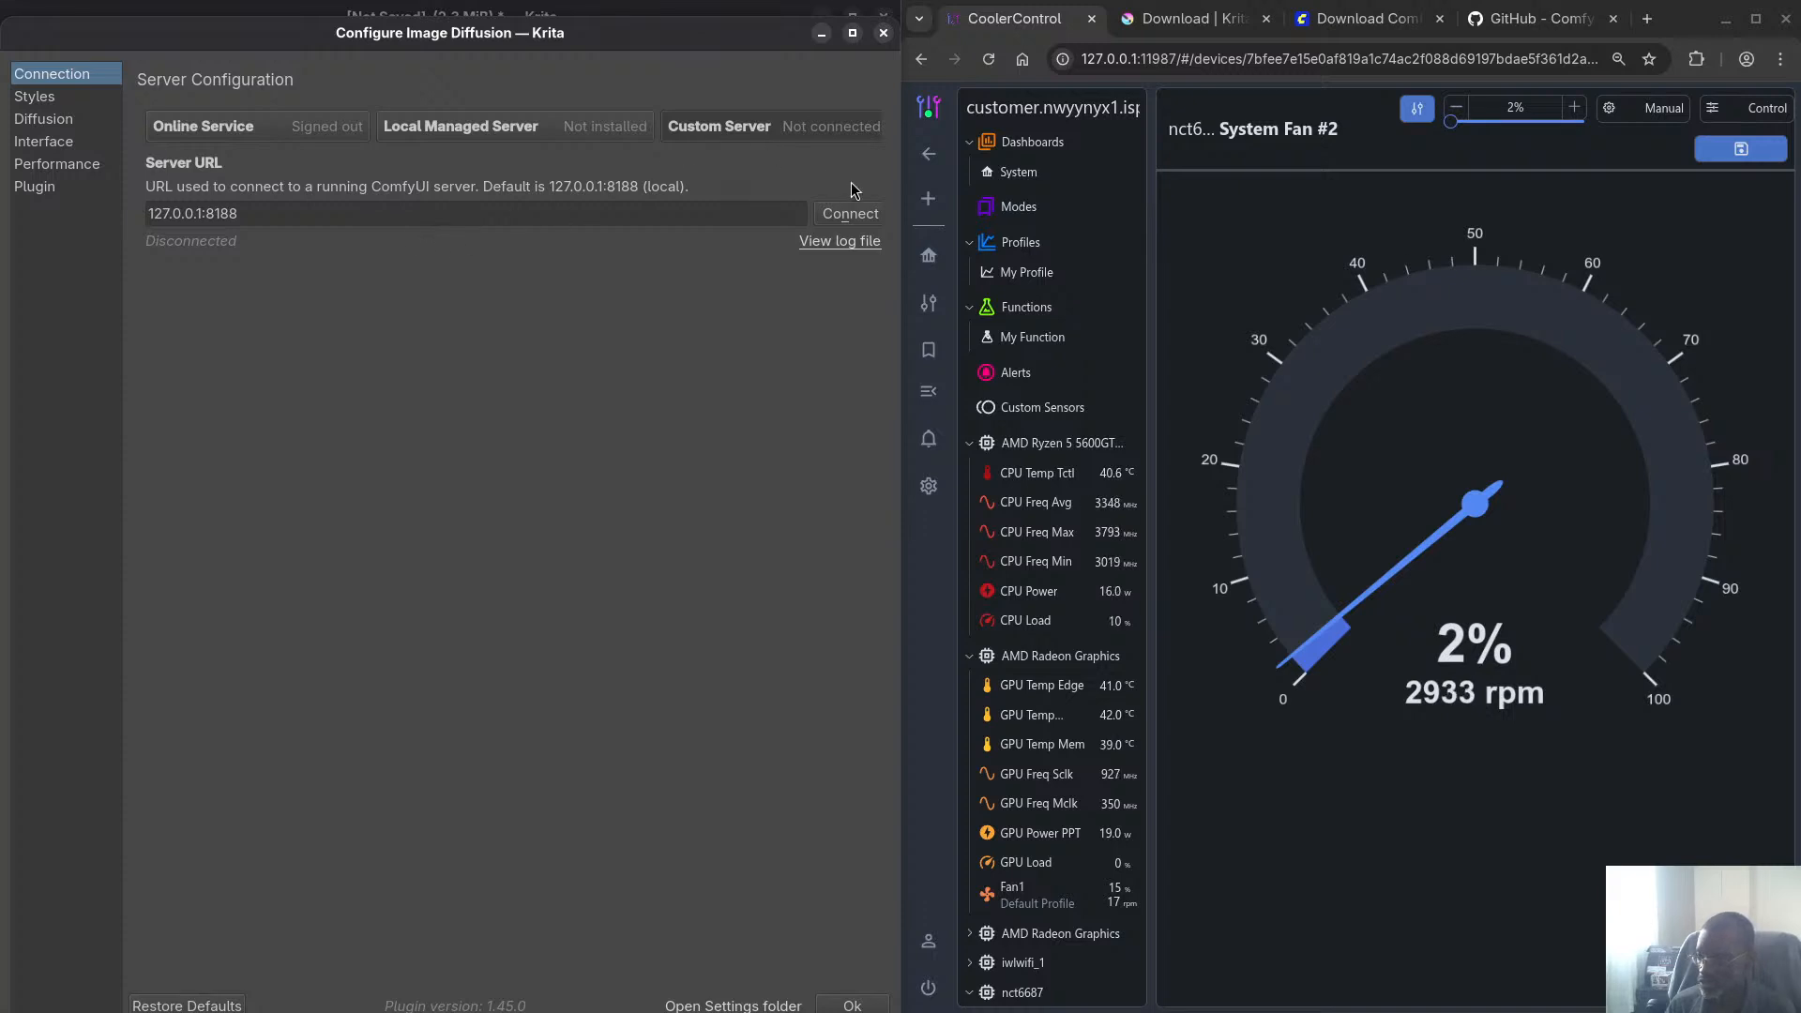
pyautogui.click(852, 213)
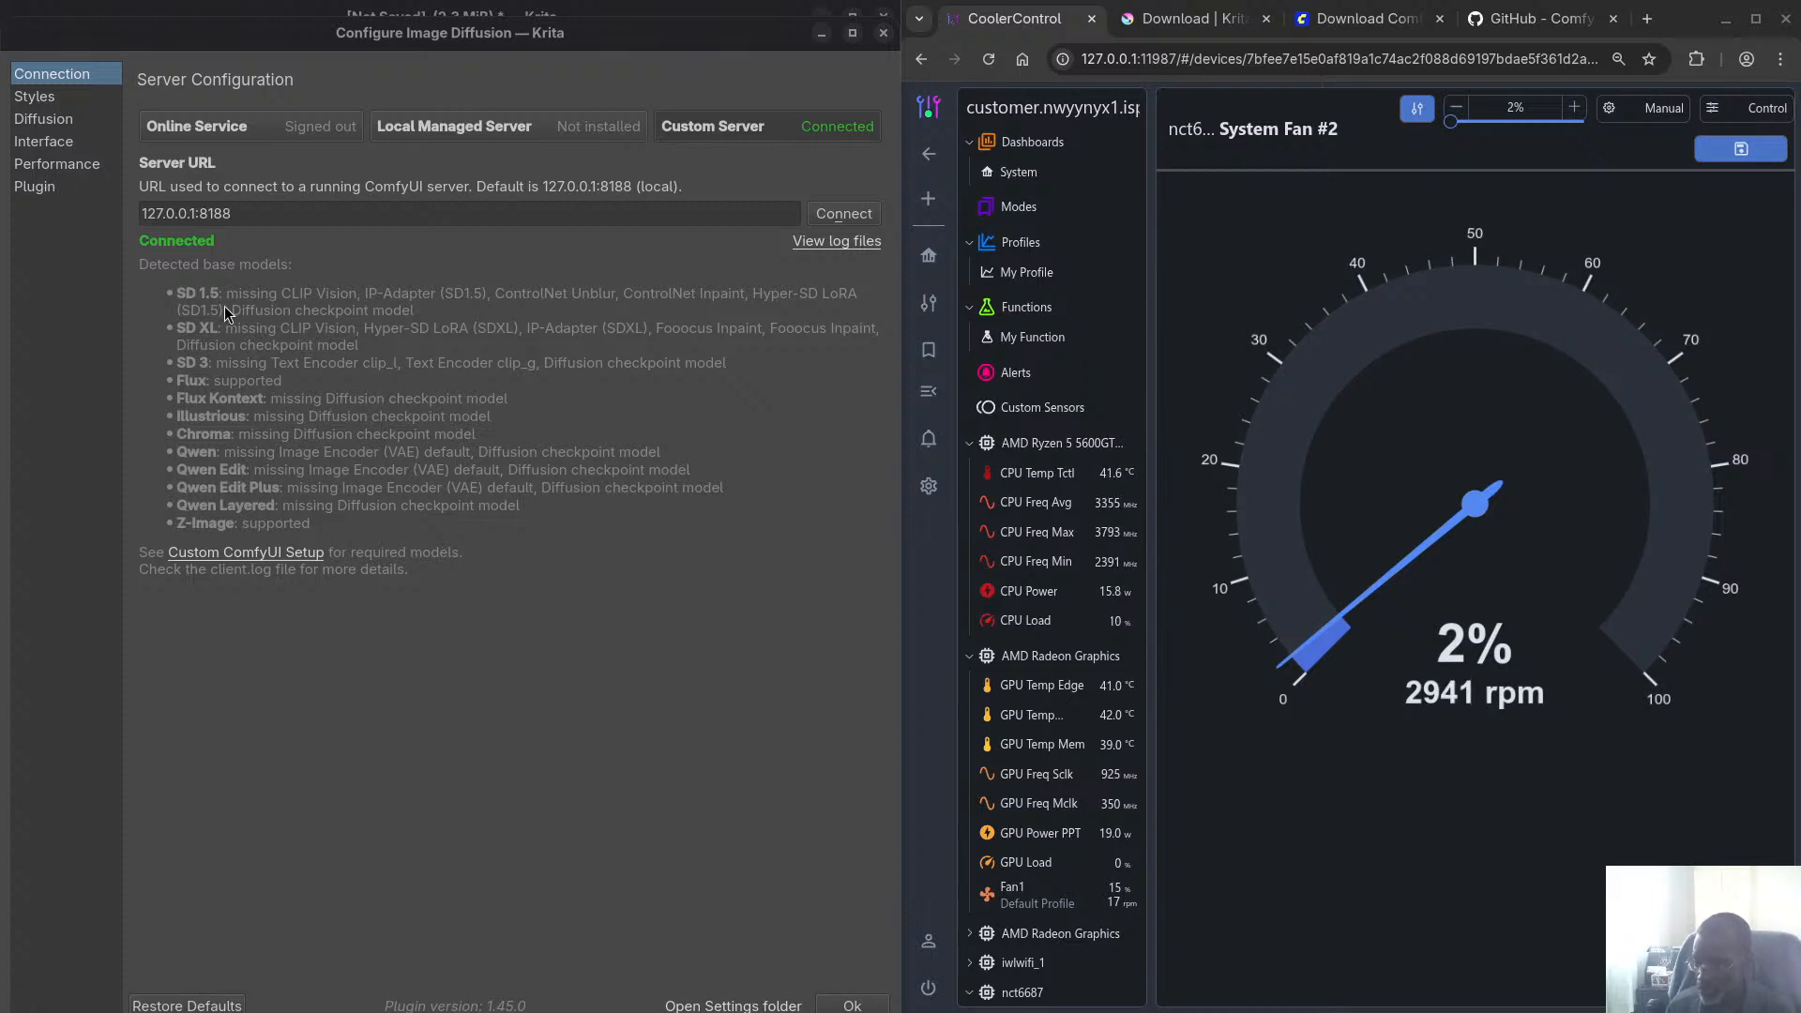
# Go to the style presets and select the Z-Image Turbo (GGUF) style from z-image-turbo.json
pyautogui.click(54, 104)
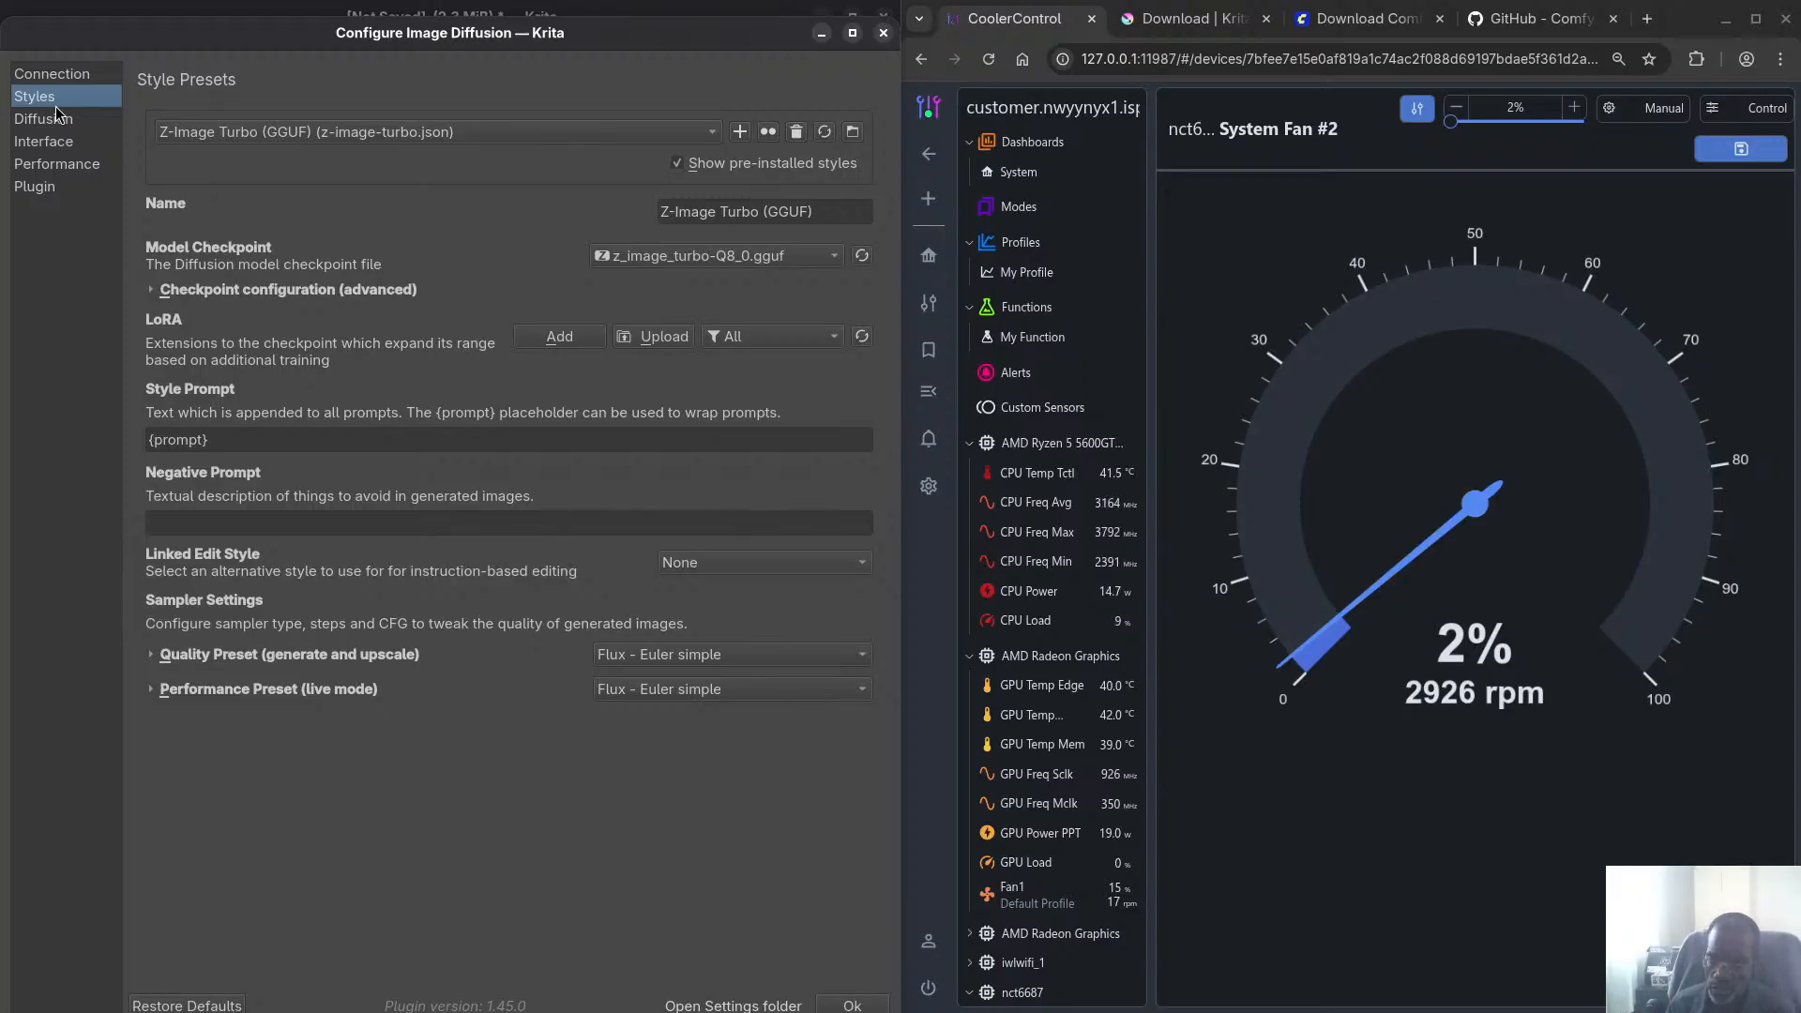
pyautogui.click(619, 129)
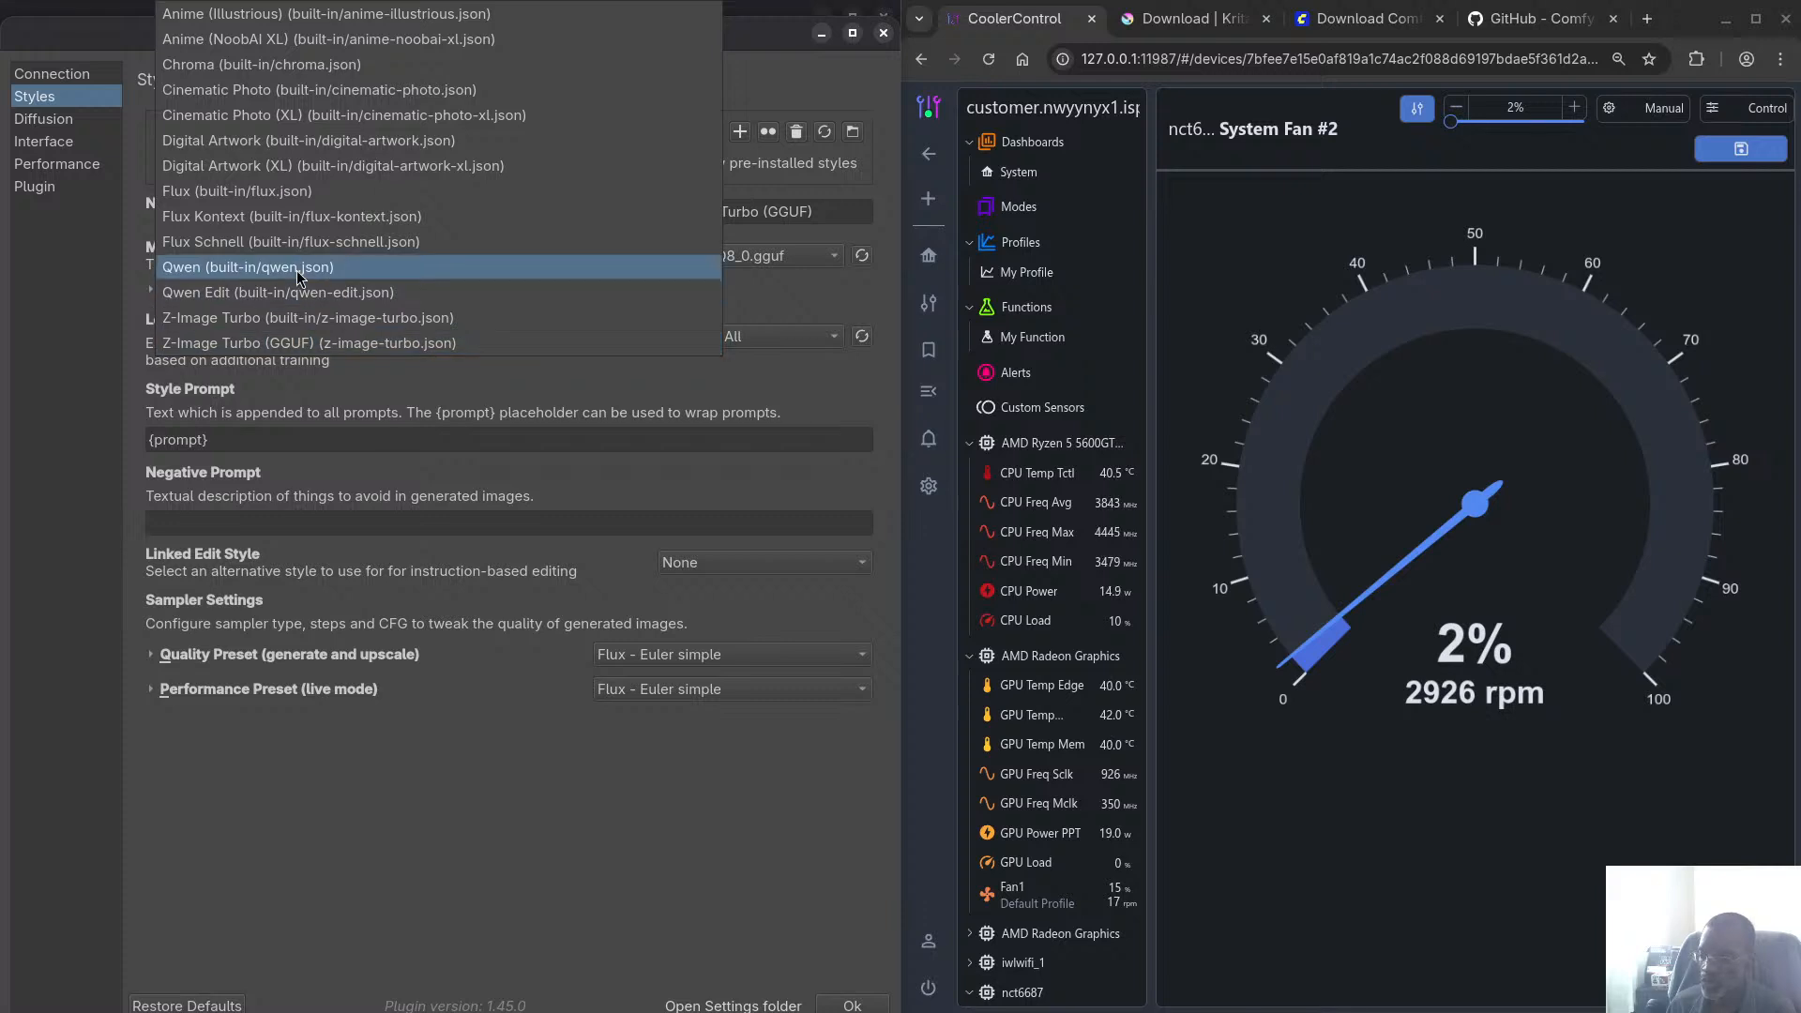
pyautogui.click(314, 341)
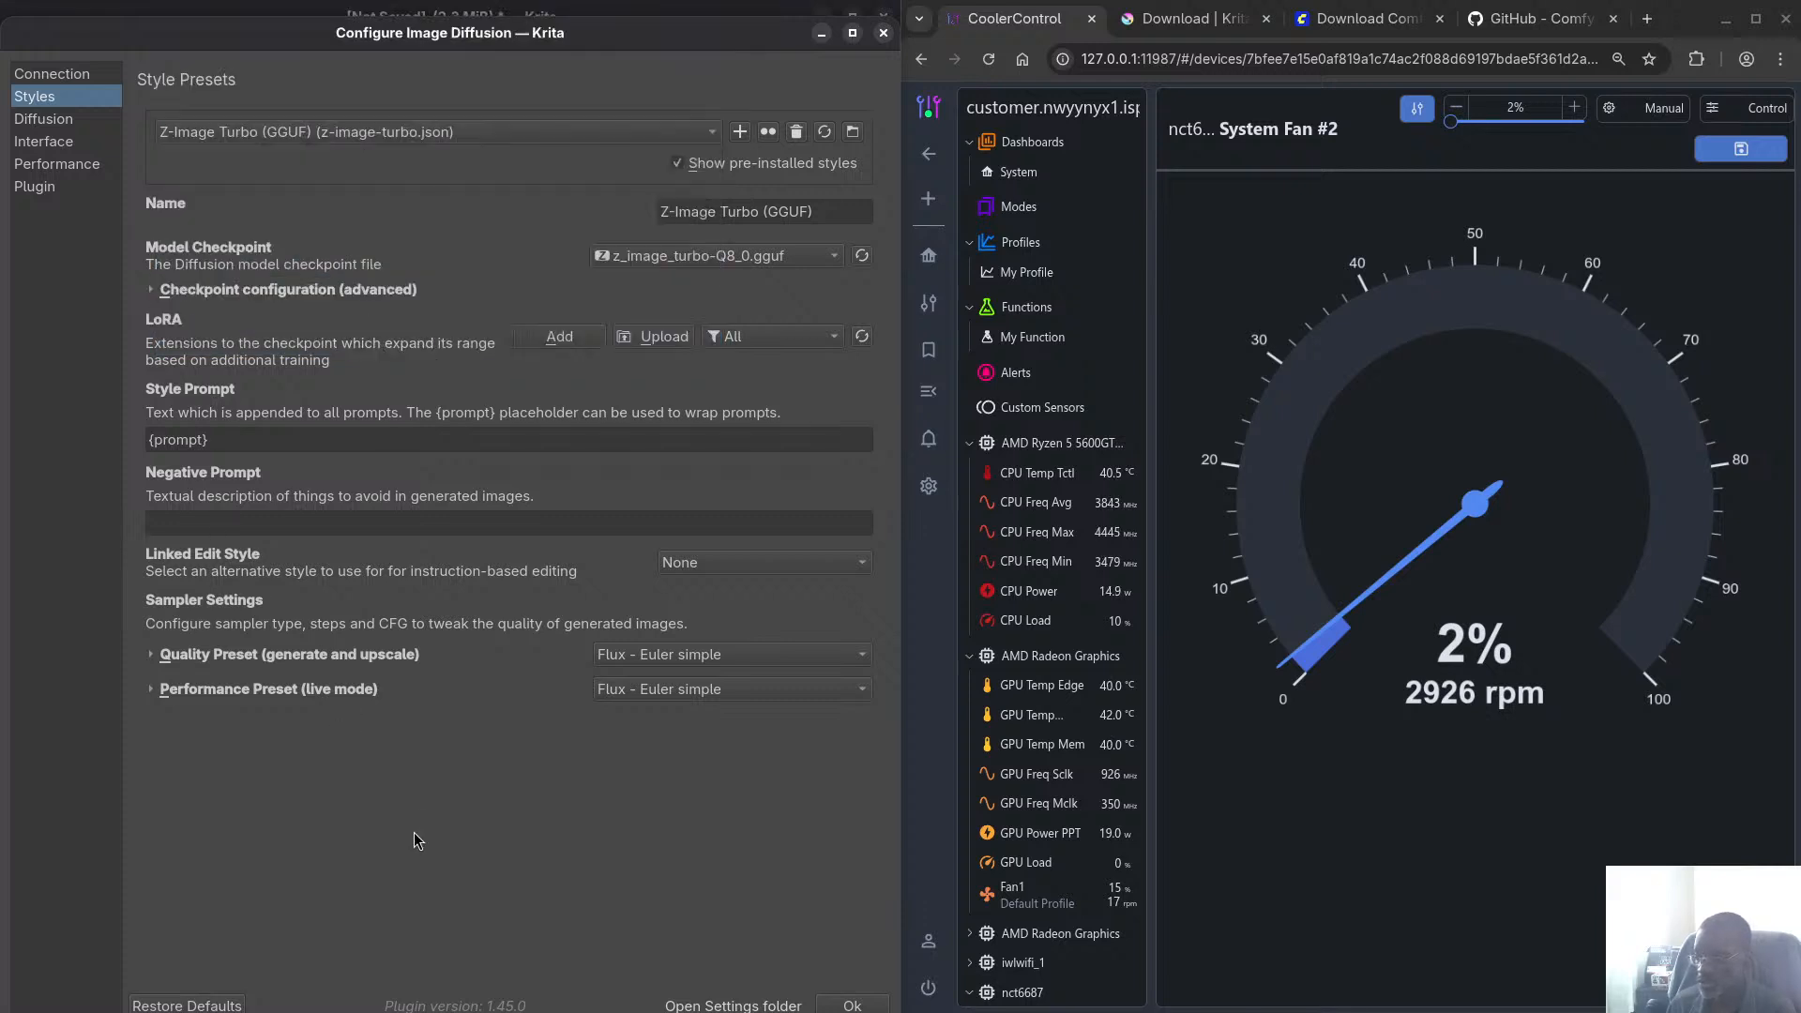
pyautogui.click(319, 131)
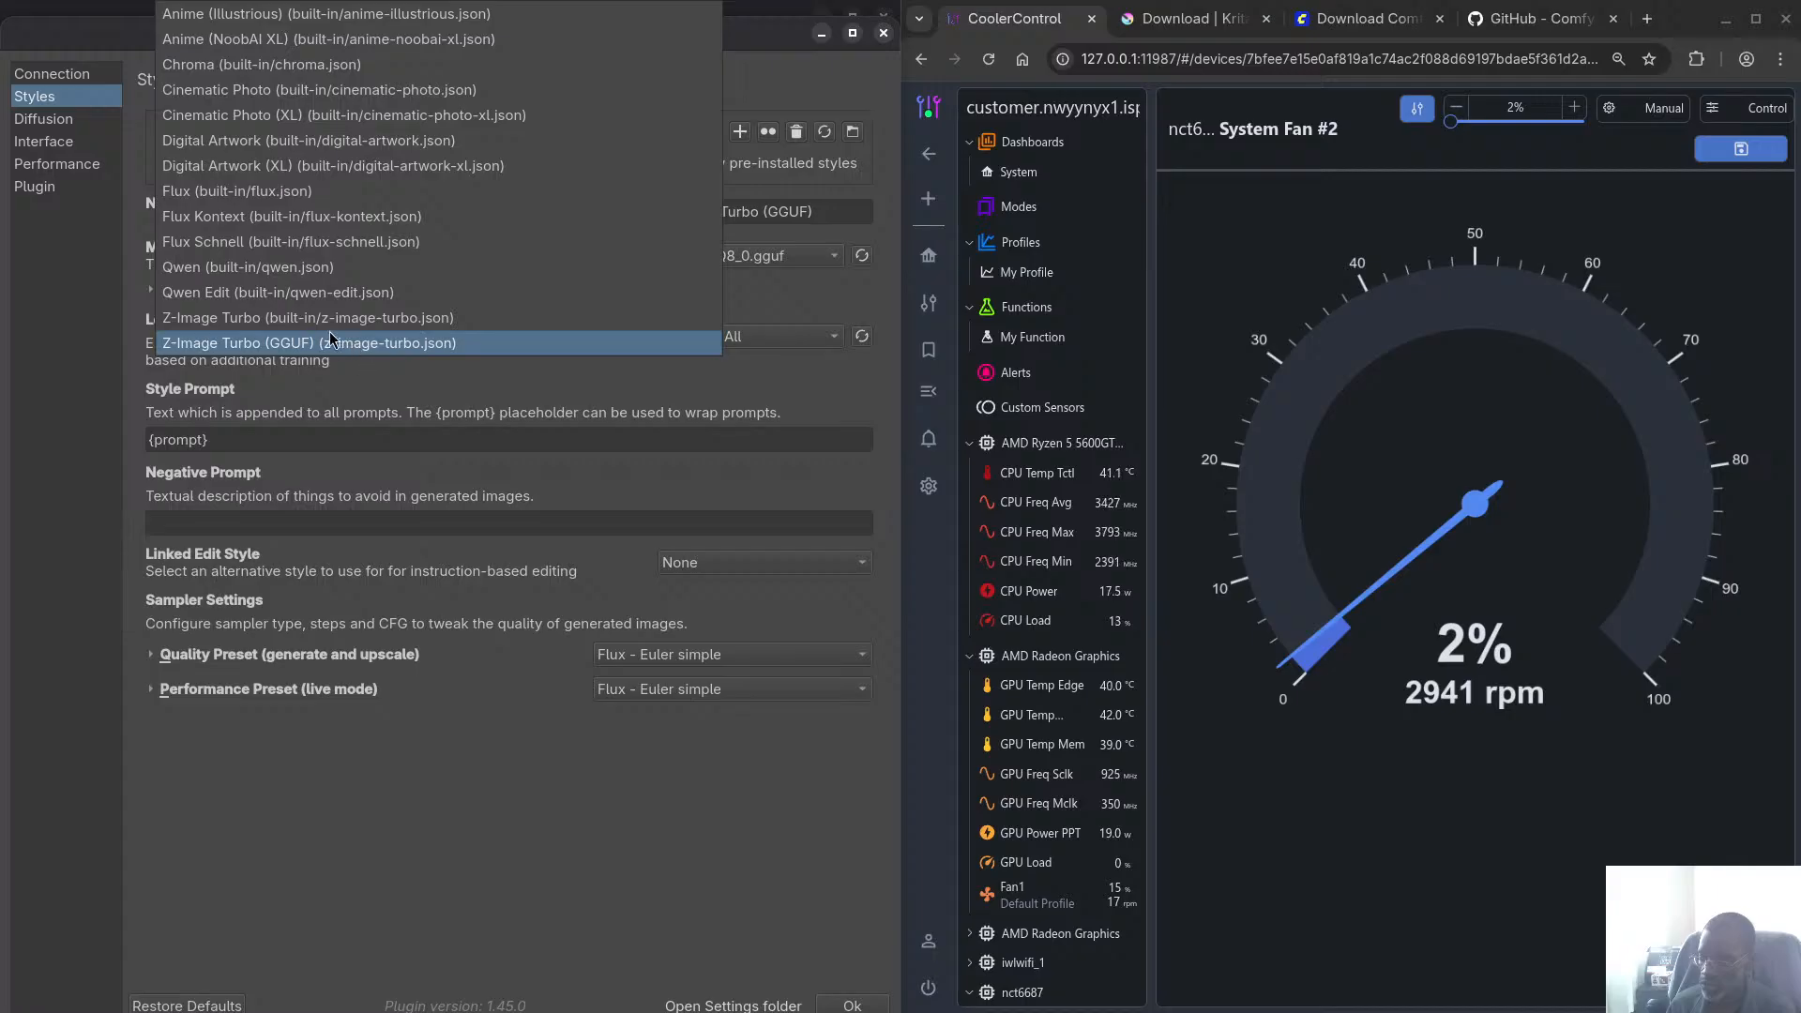
pyautogui.click(326, 858)
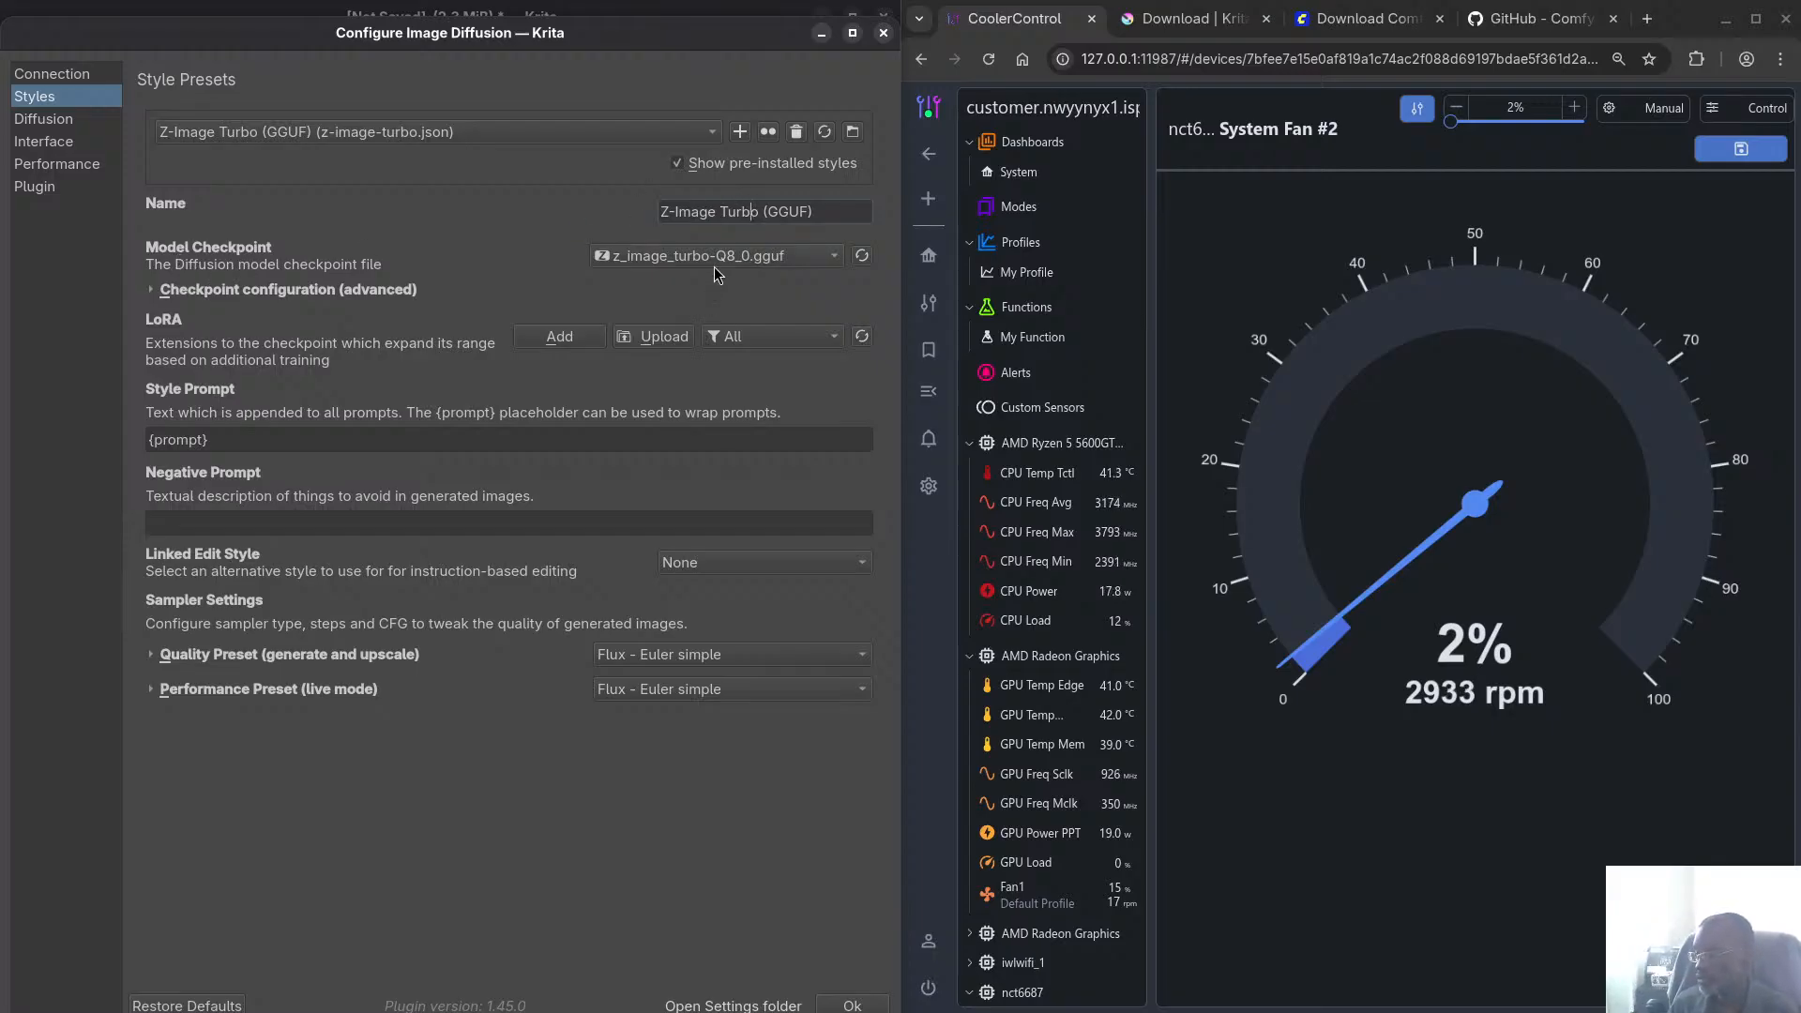
# Review the available model checkpoints for the style and select z_image_turbo-Q8_0.gguf
pyautogui.click(833, 256)
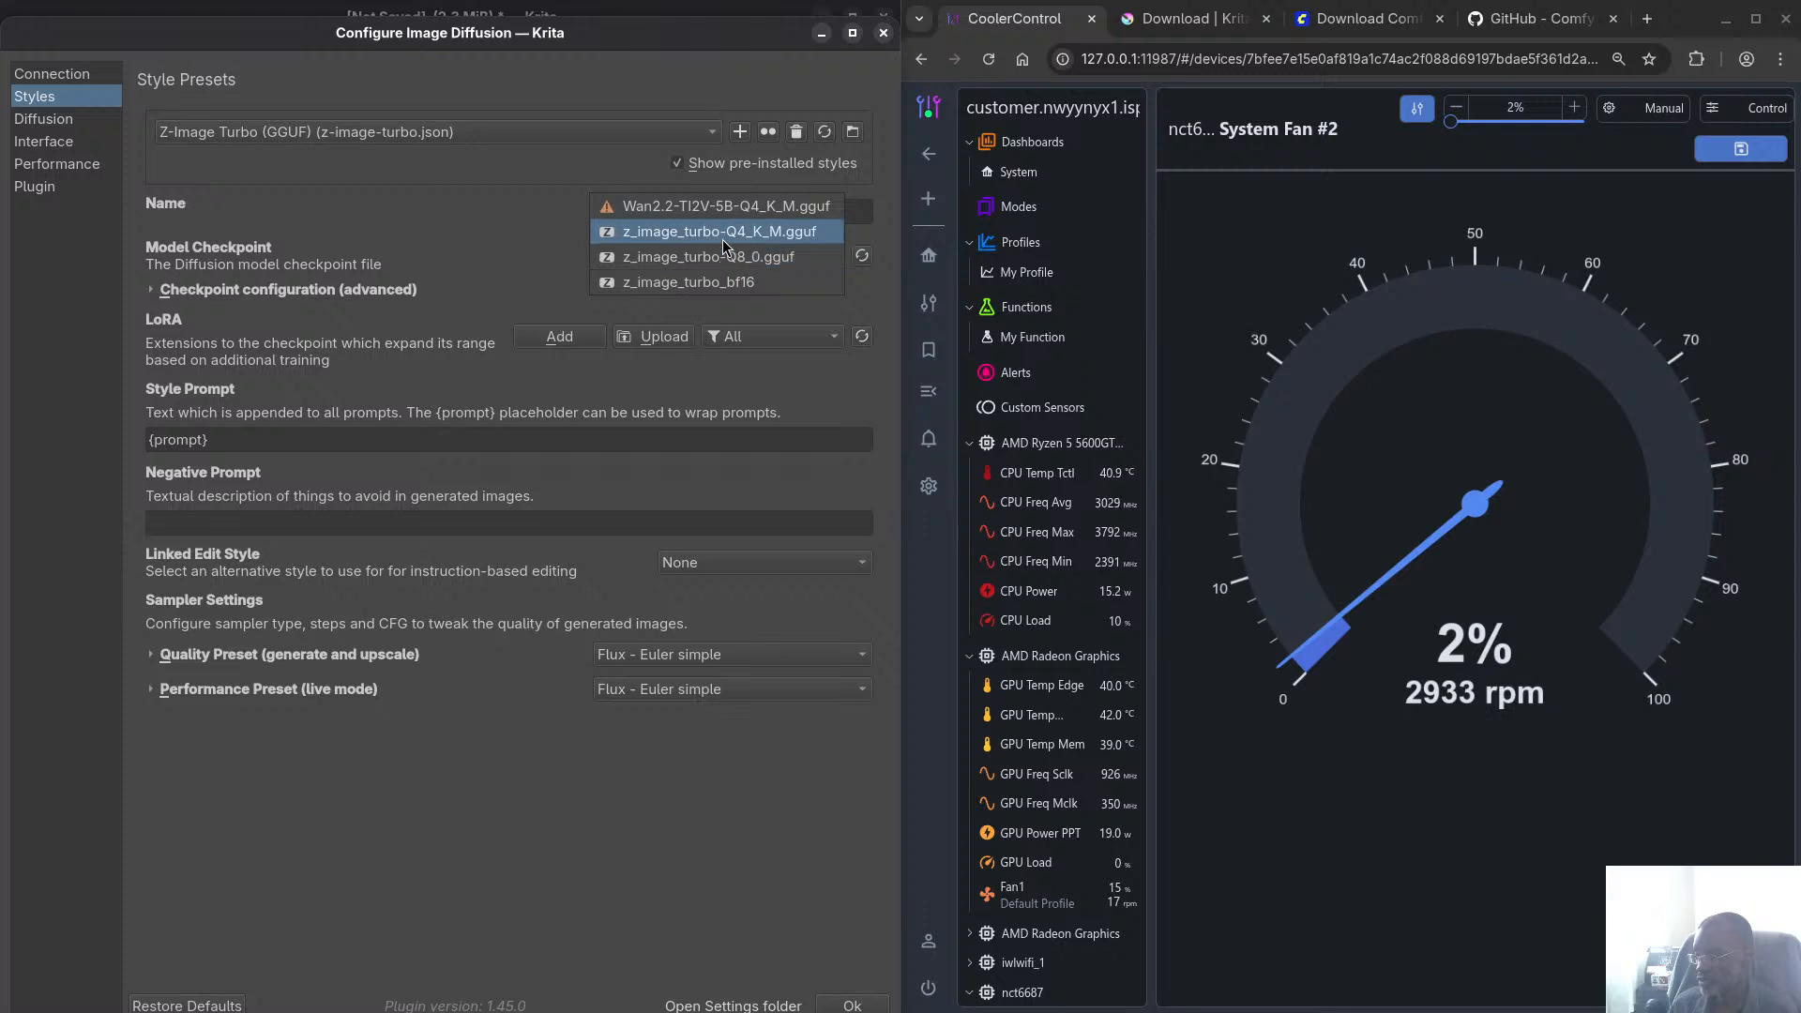
pyautogui.click(787, 259)
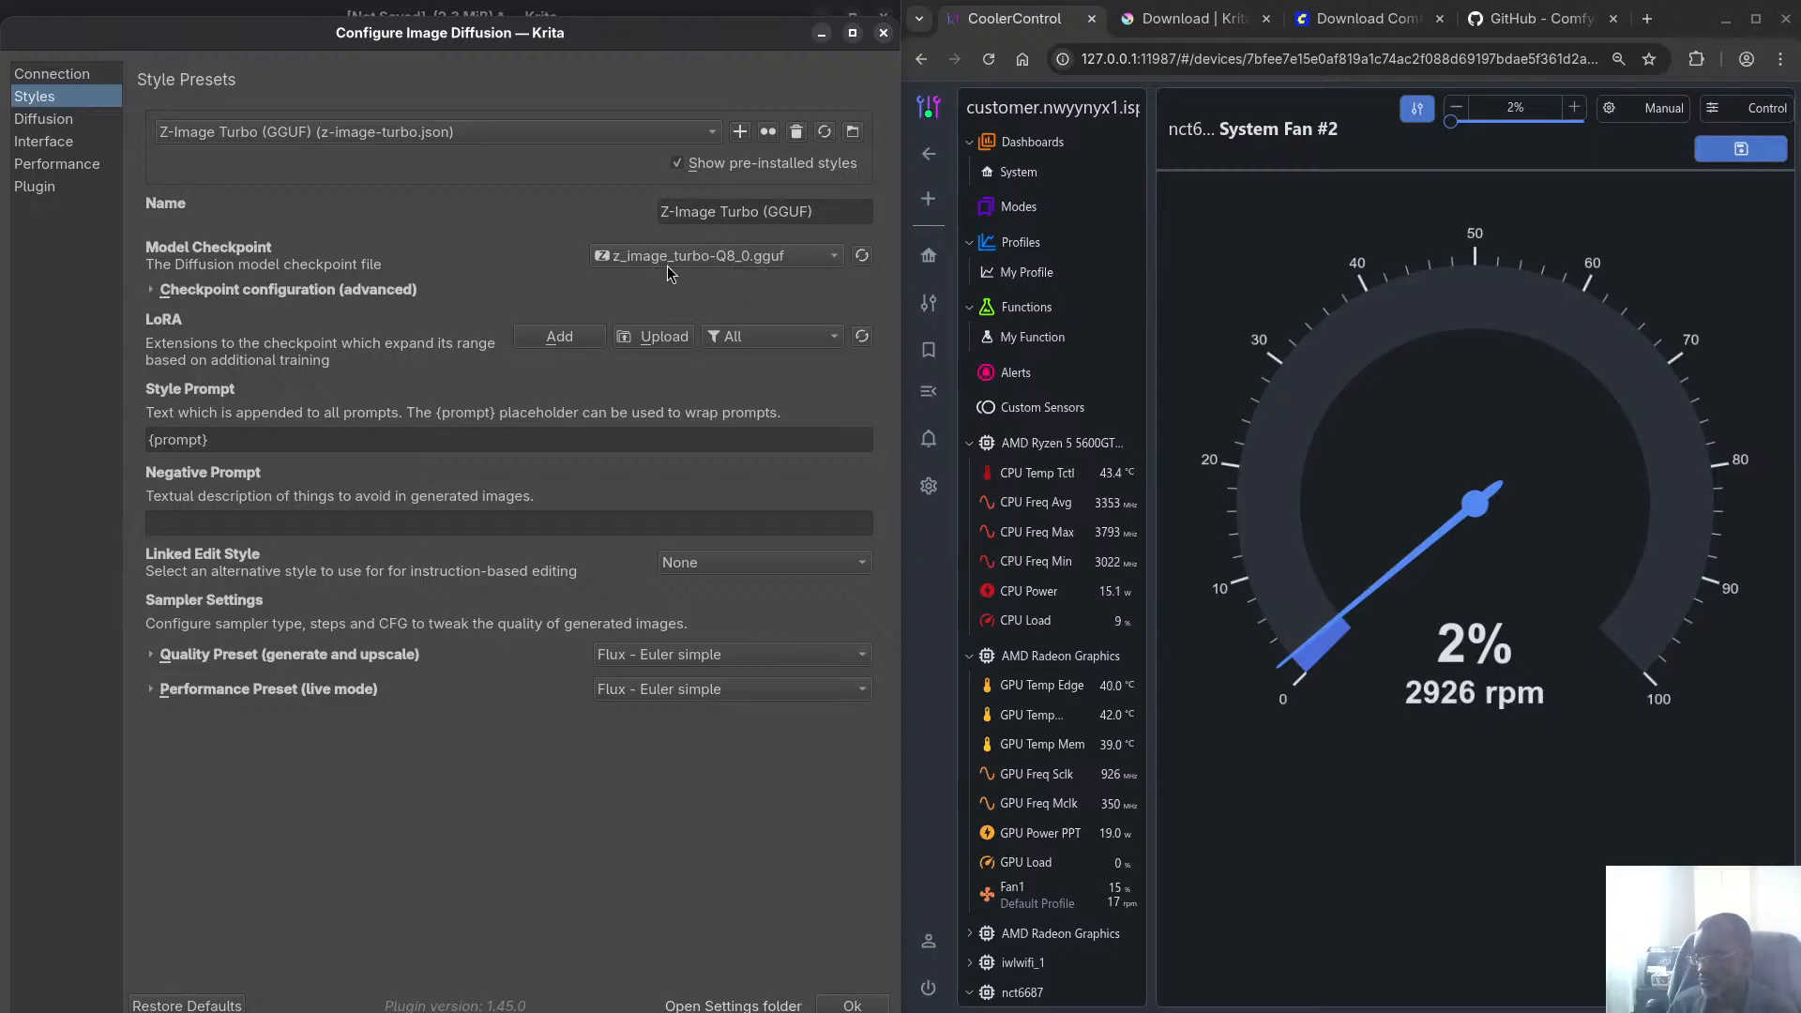
pyautogui.click(752, 257)
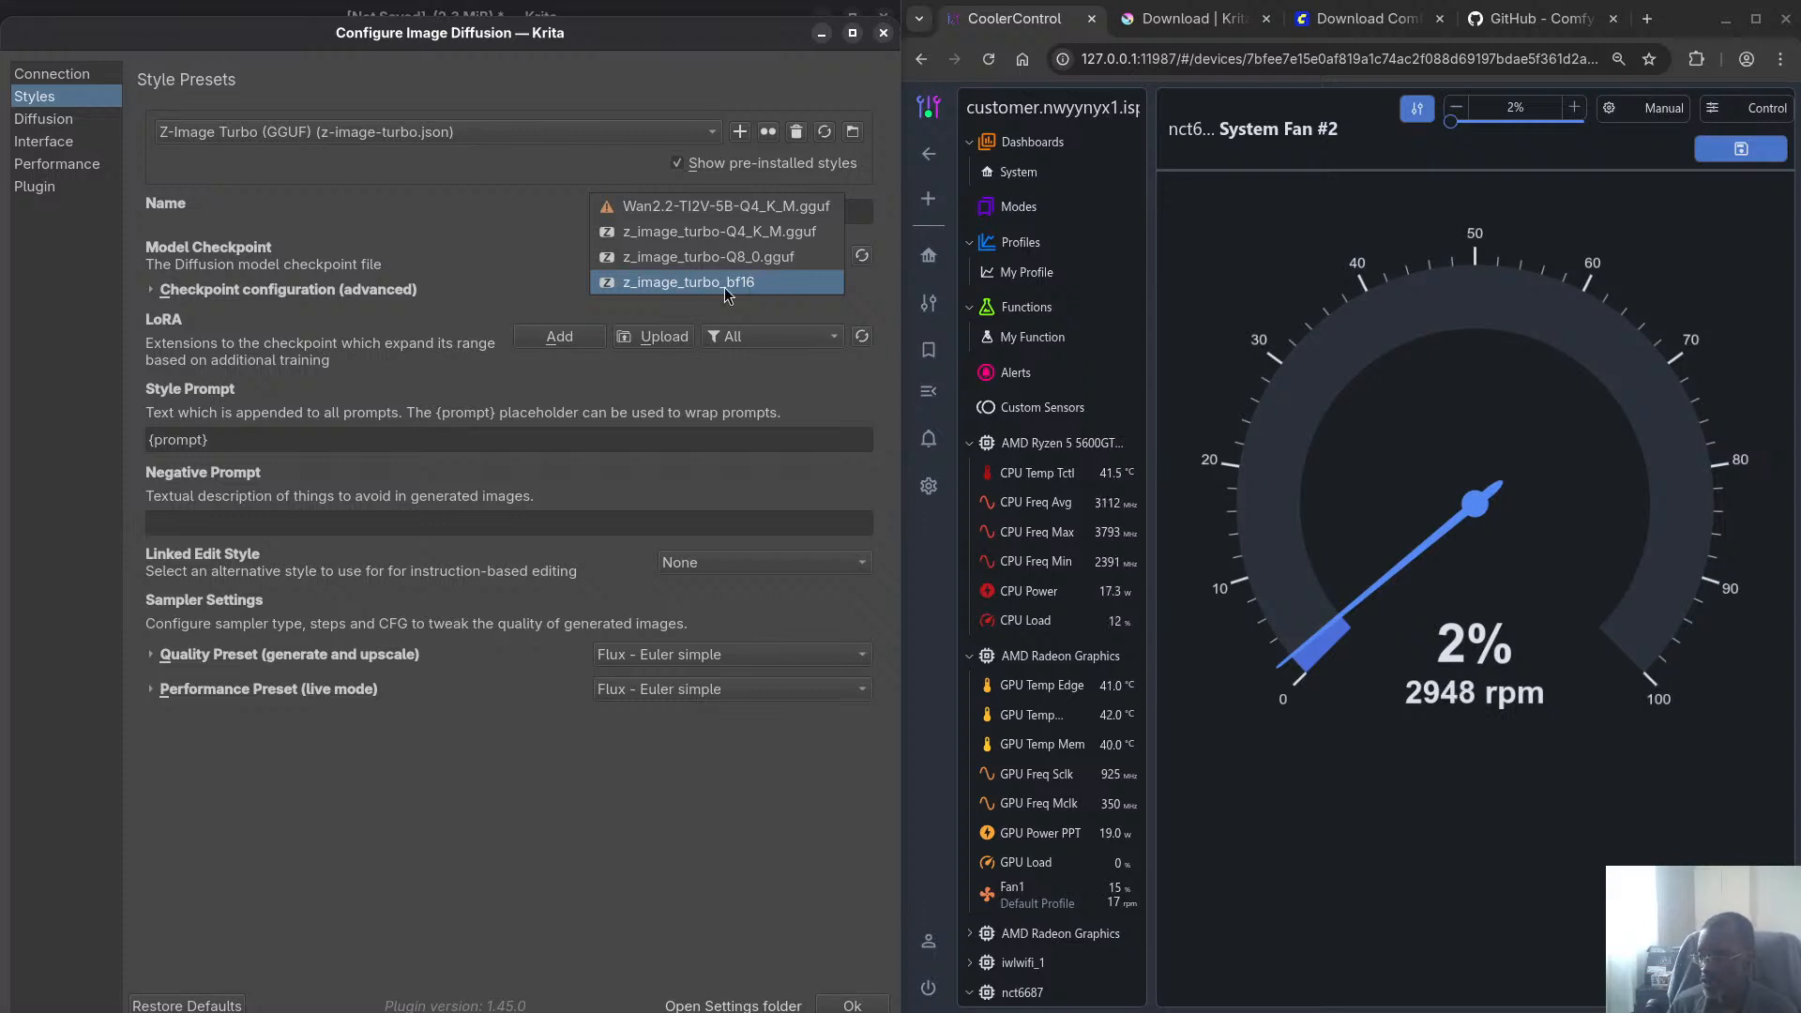
pyautogui.click(784, 265)
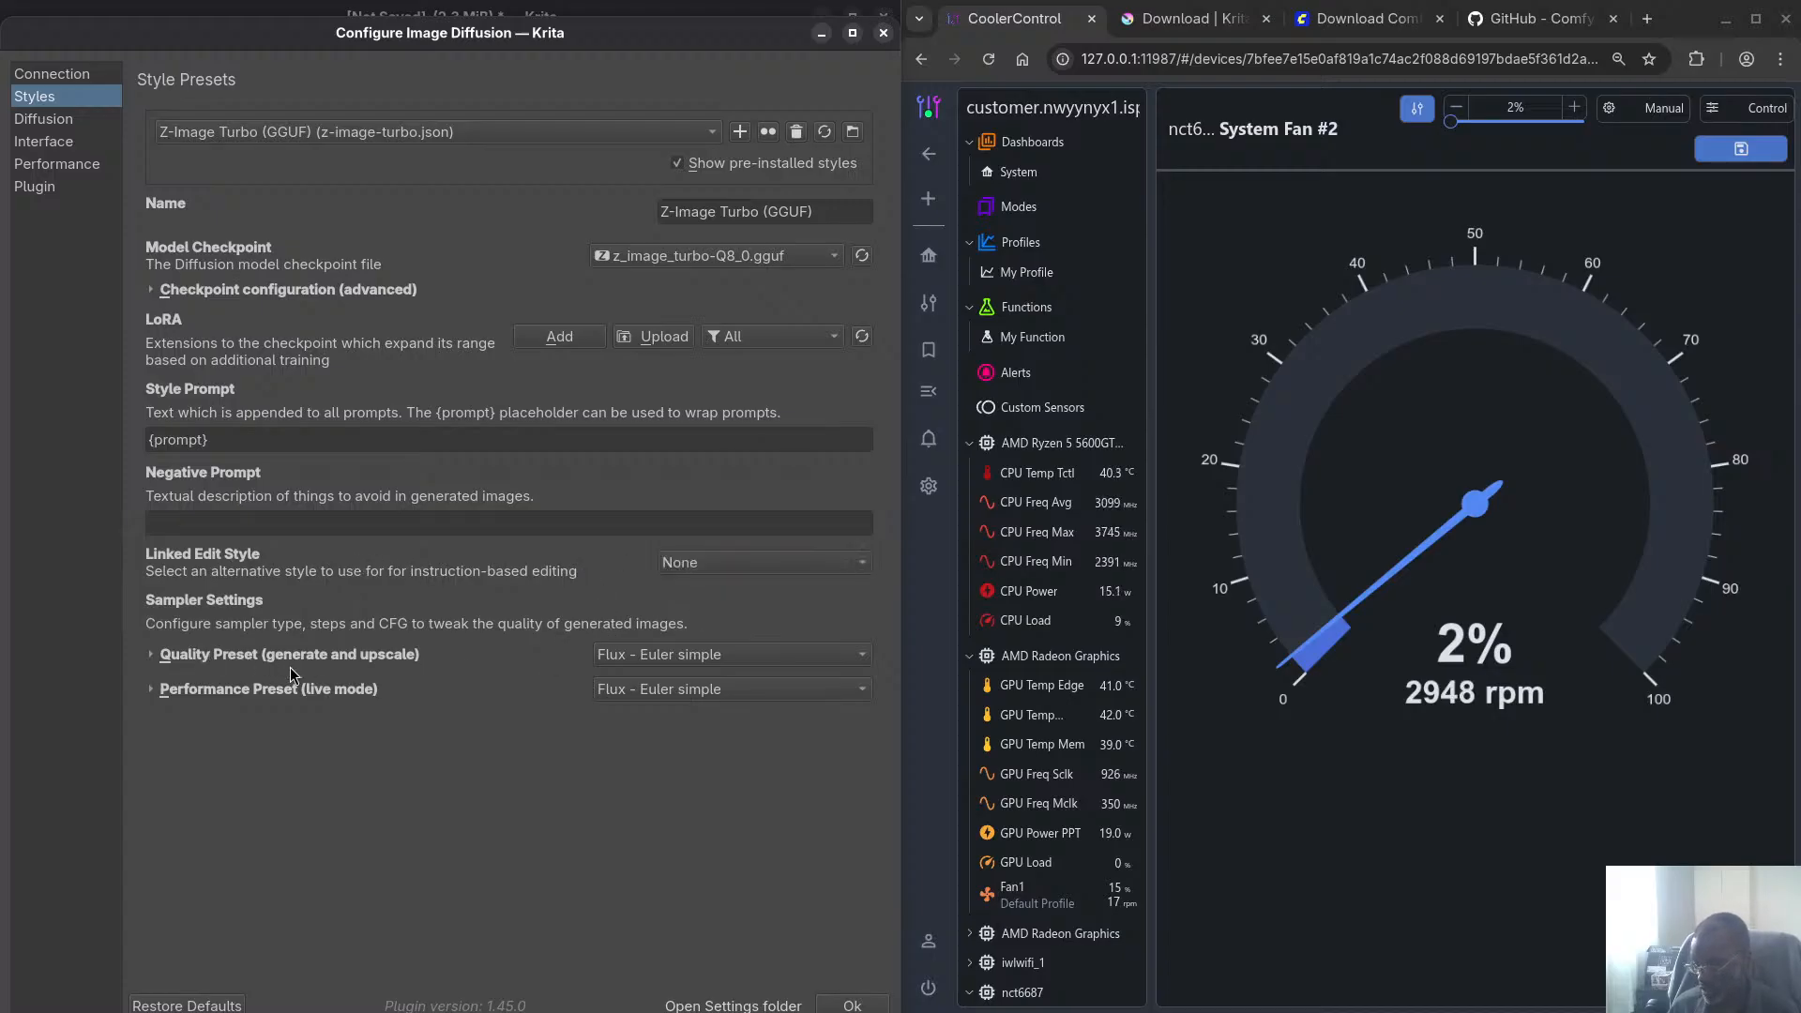
# Set the sampler's quality preset to Flux - Euler simple and close the image diffusion configuration
pyautogui.click(669, 655)
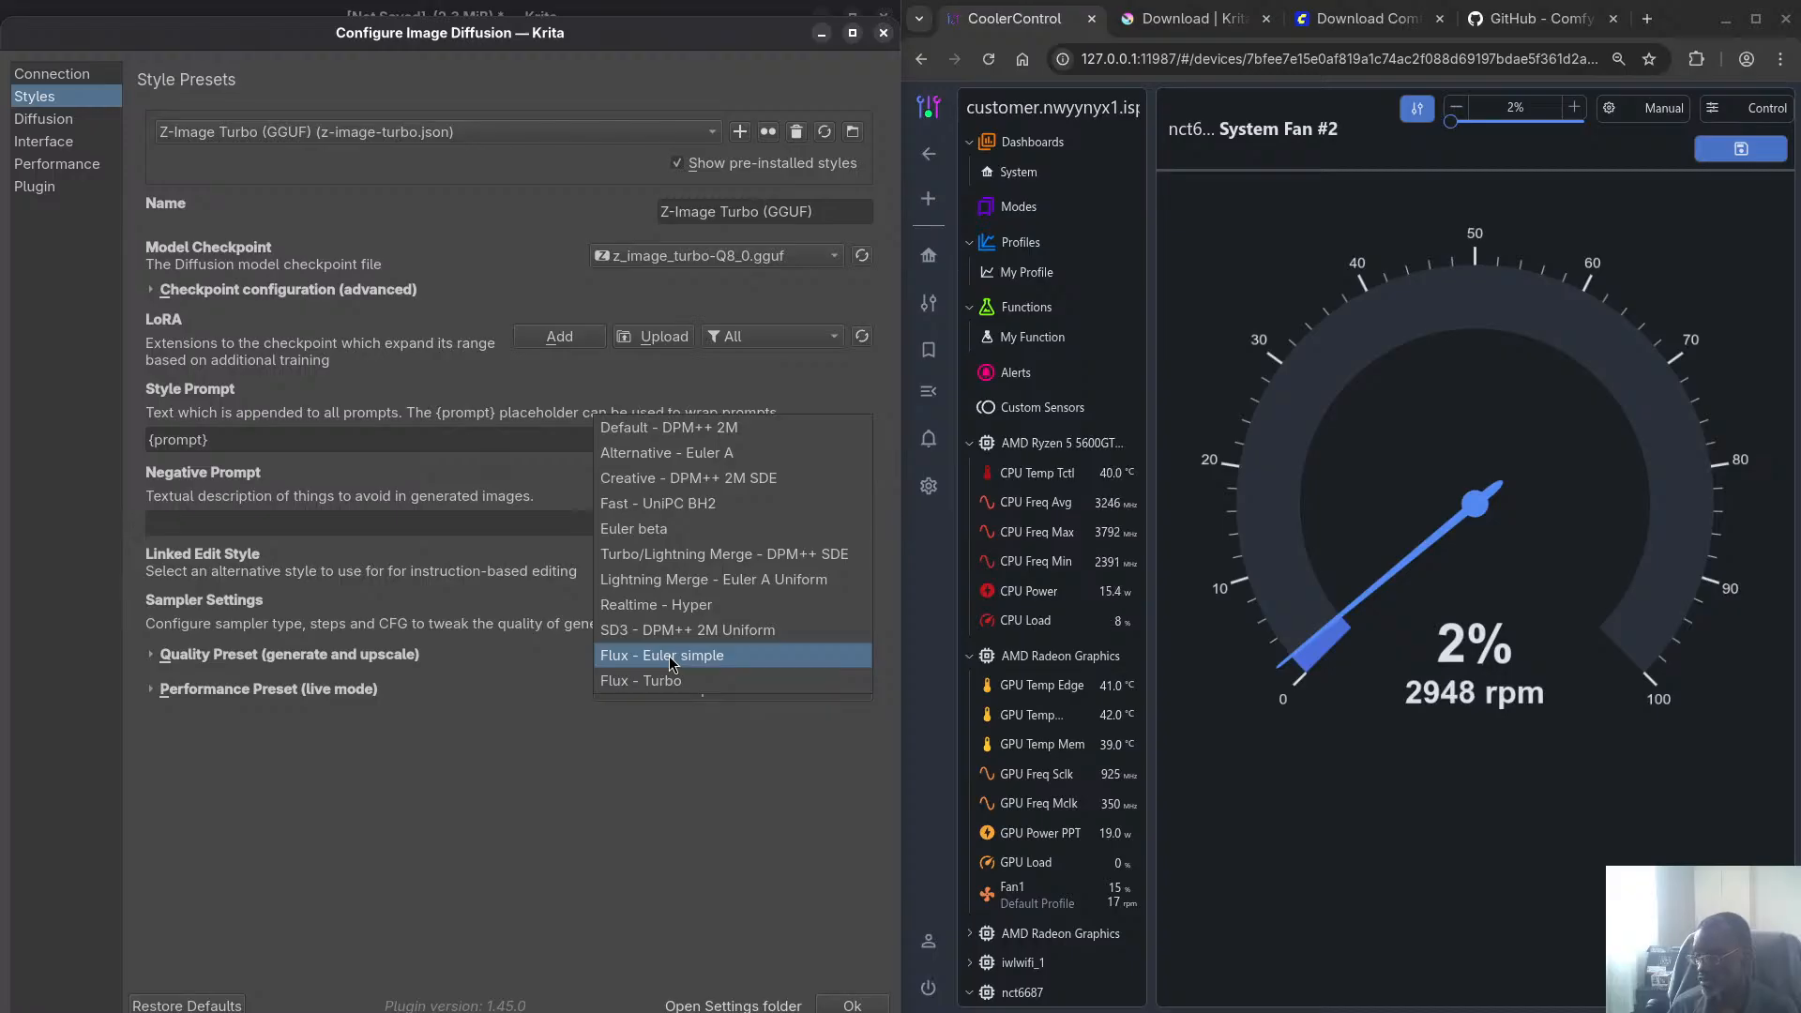
pyautogui.click(667, 655)
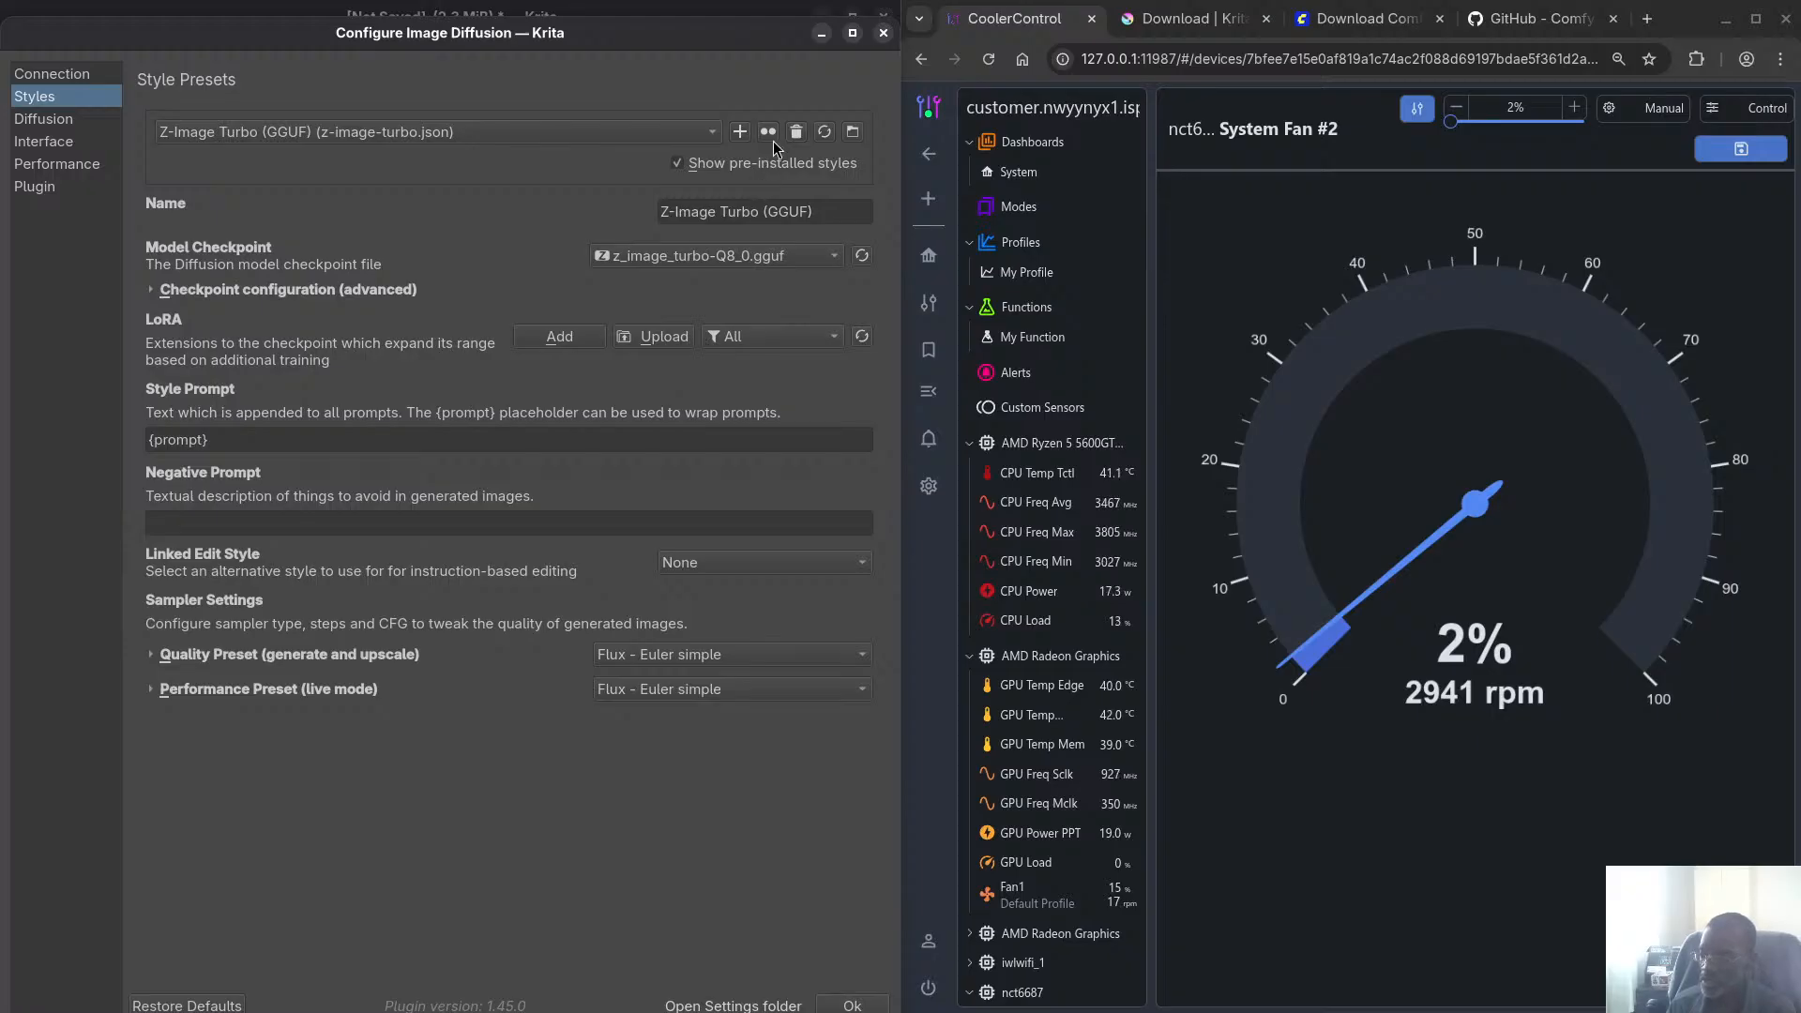
pyautogui.click(882, 35)
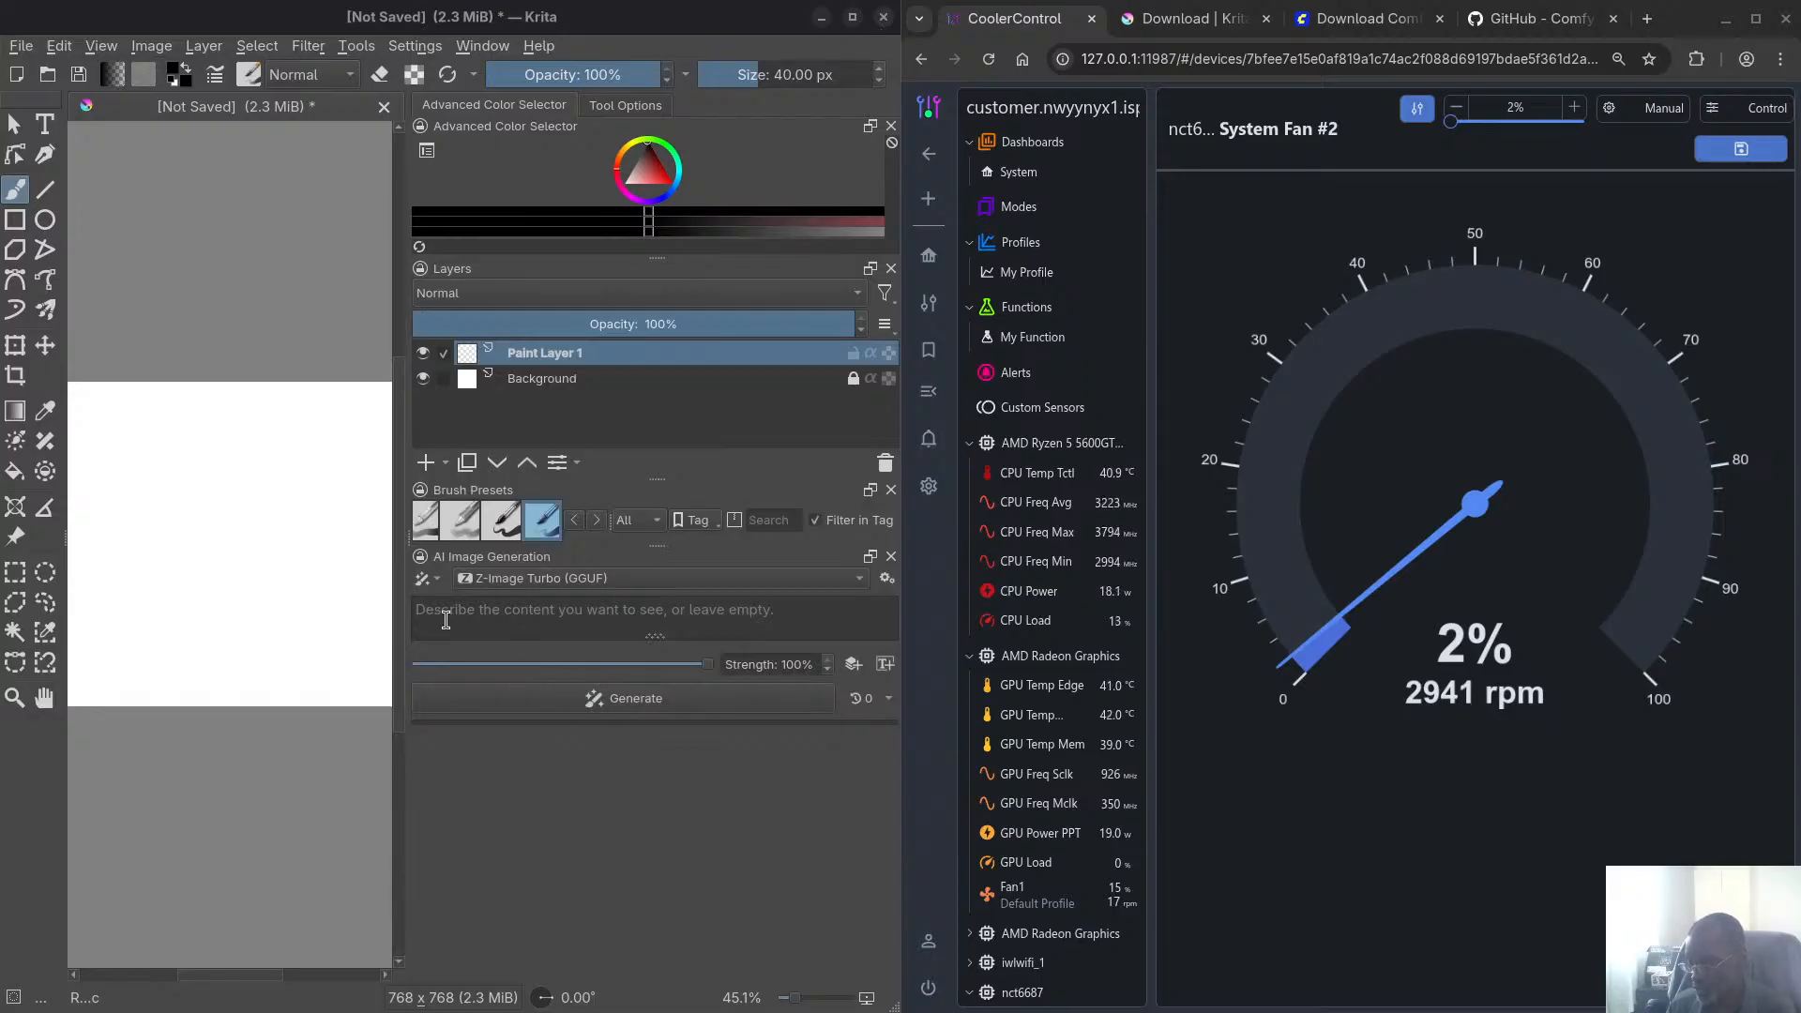
# Compare the styles offered in the AI Image Generation docker and choose Z-Image Turbo
pyautogui.click(521, 578)
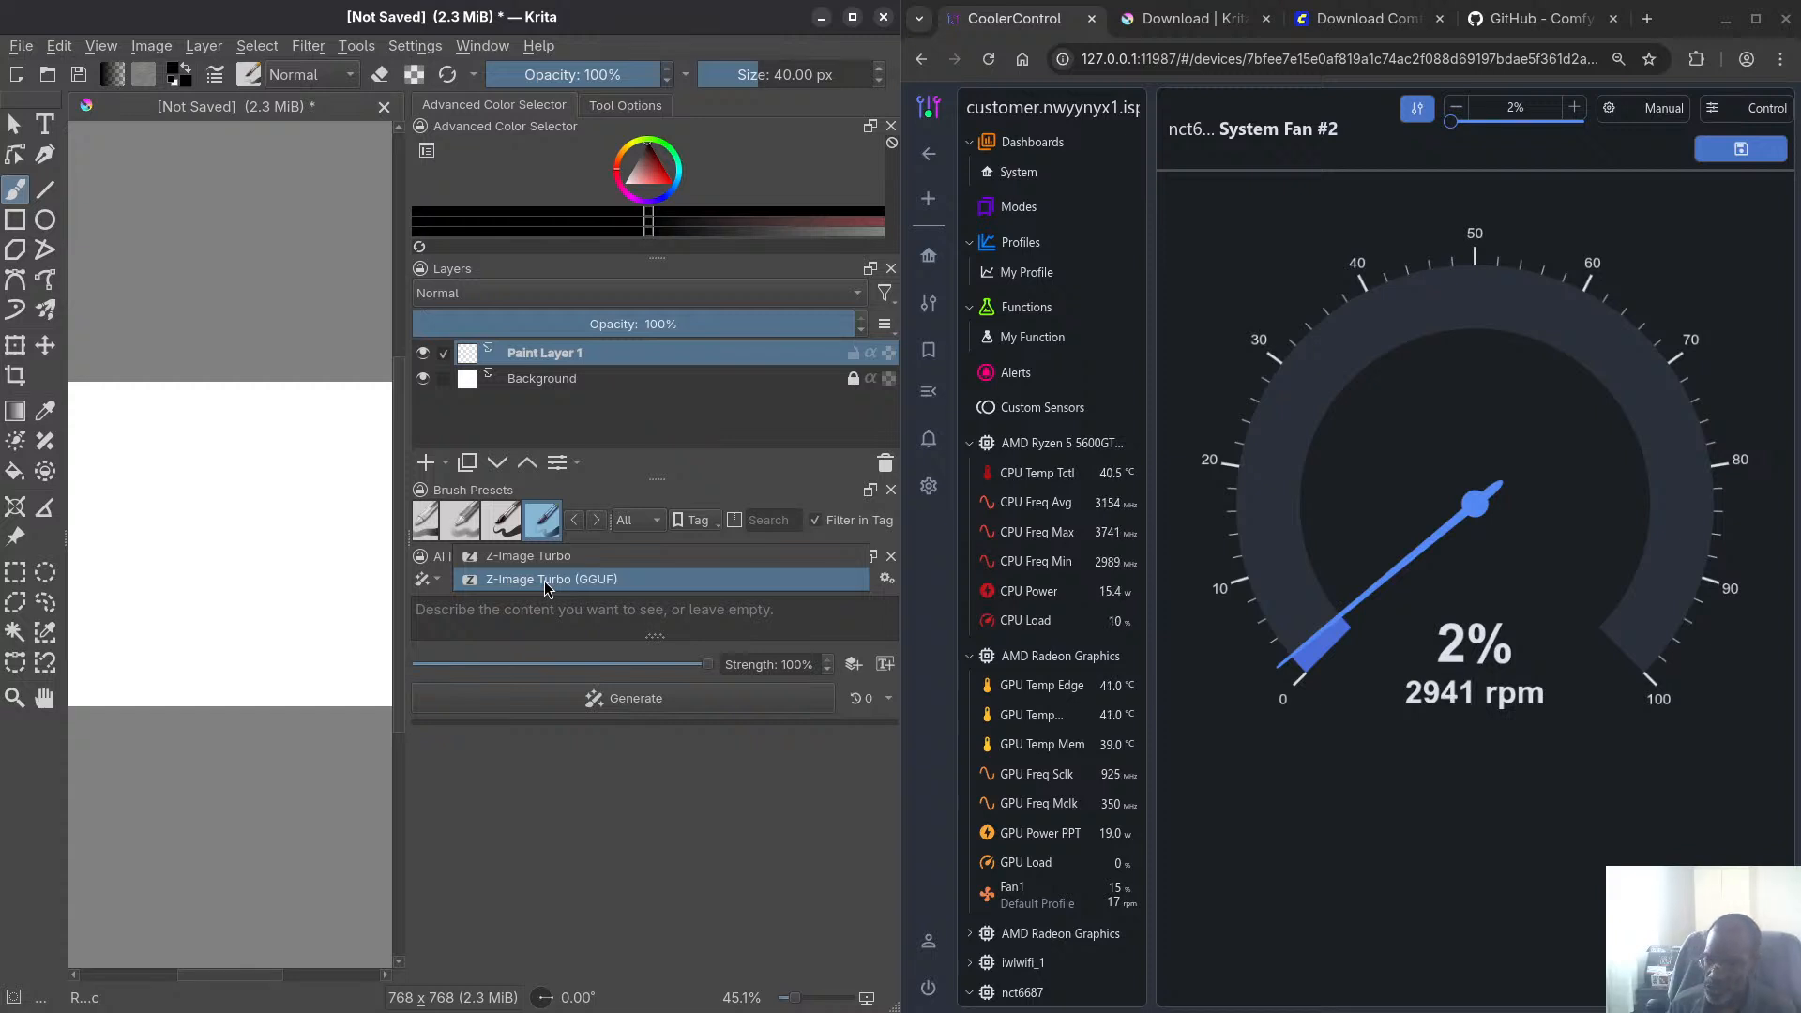
pyautogui.click(544, 581)
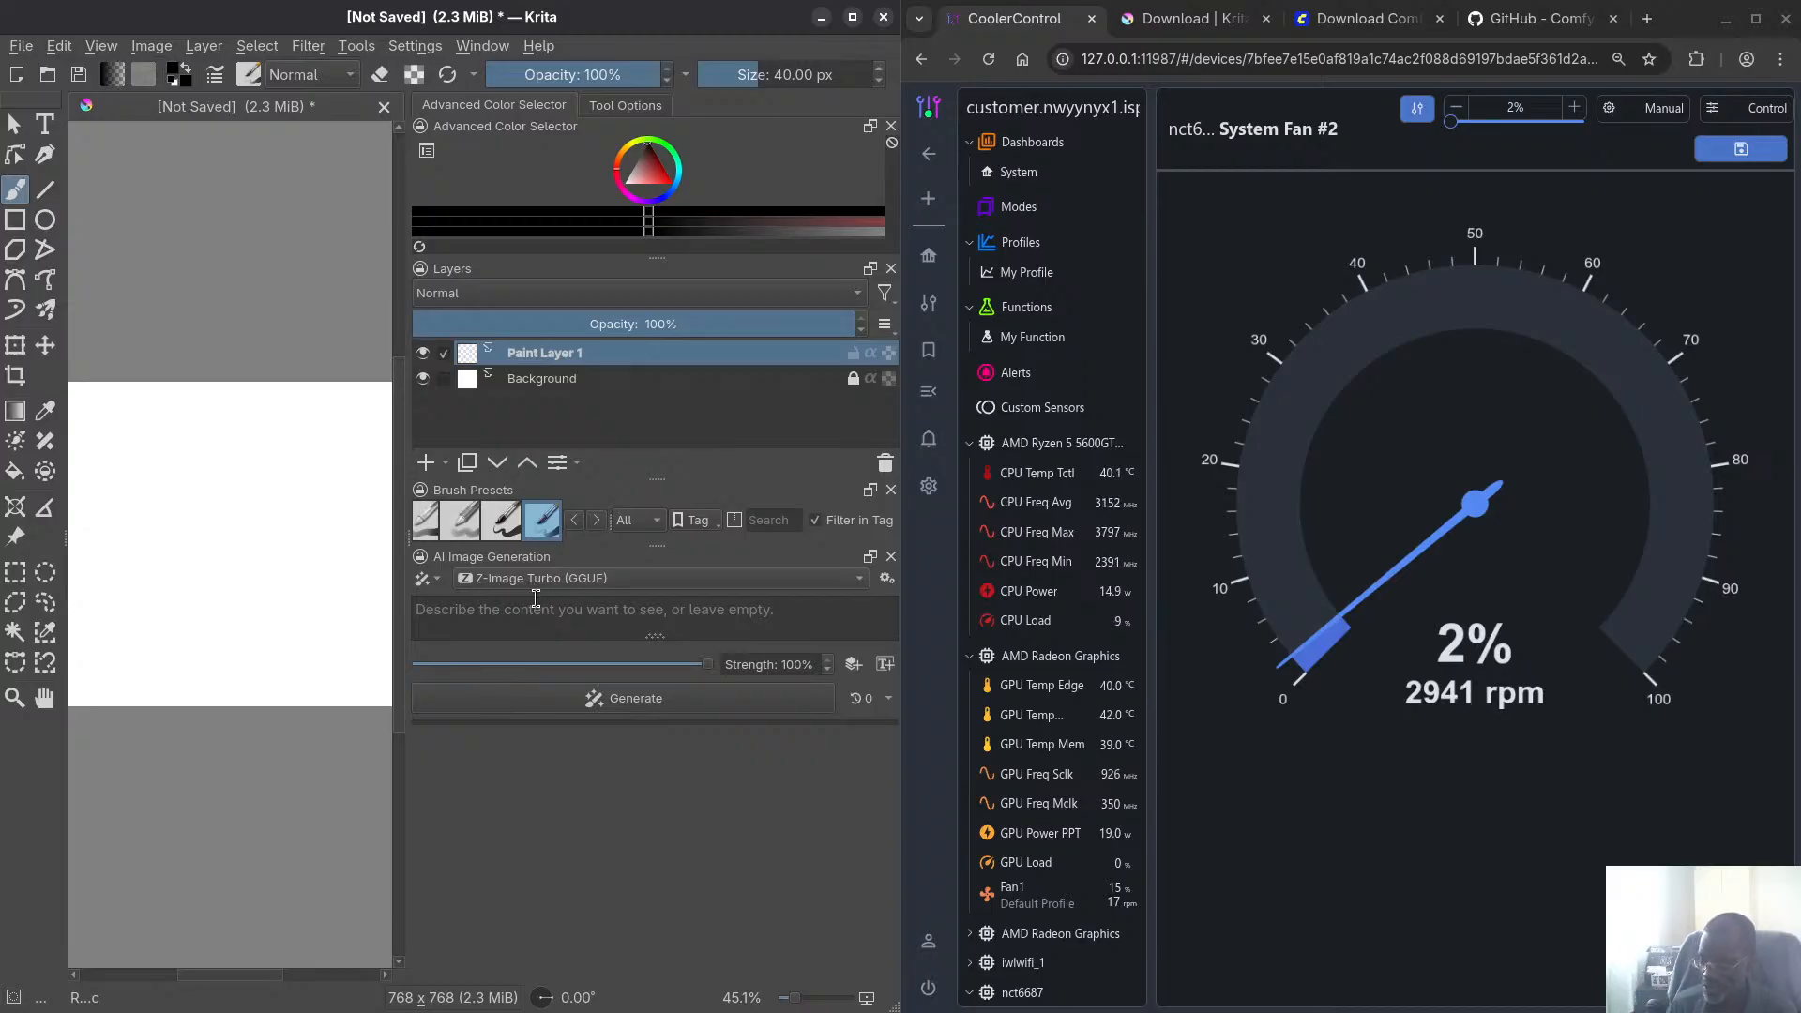
pyautogui.click(588, 577)
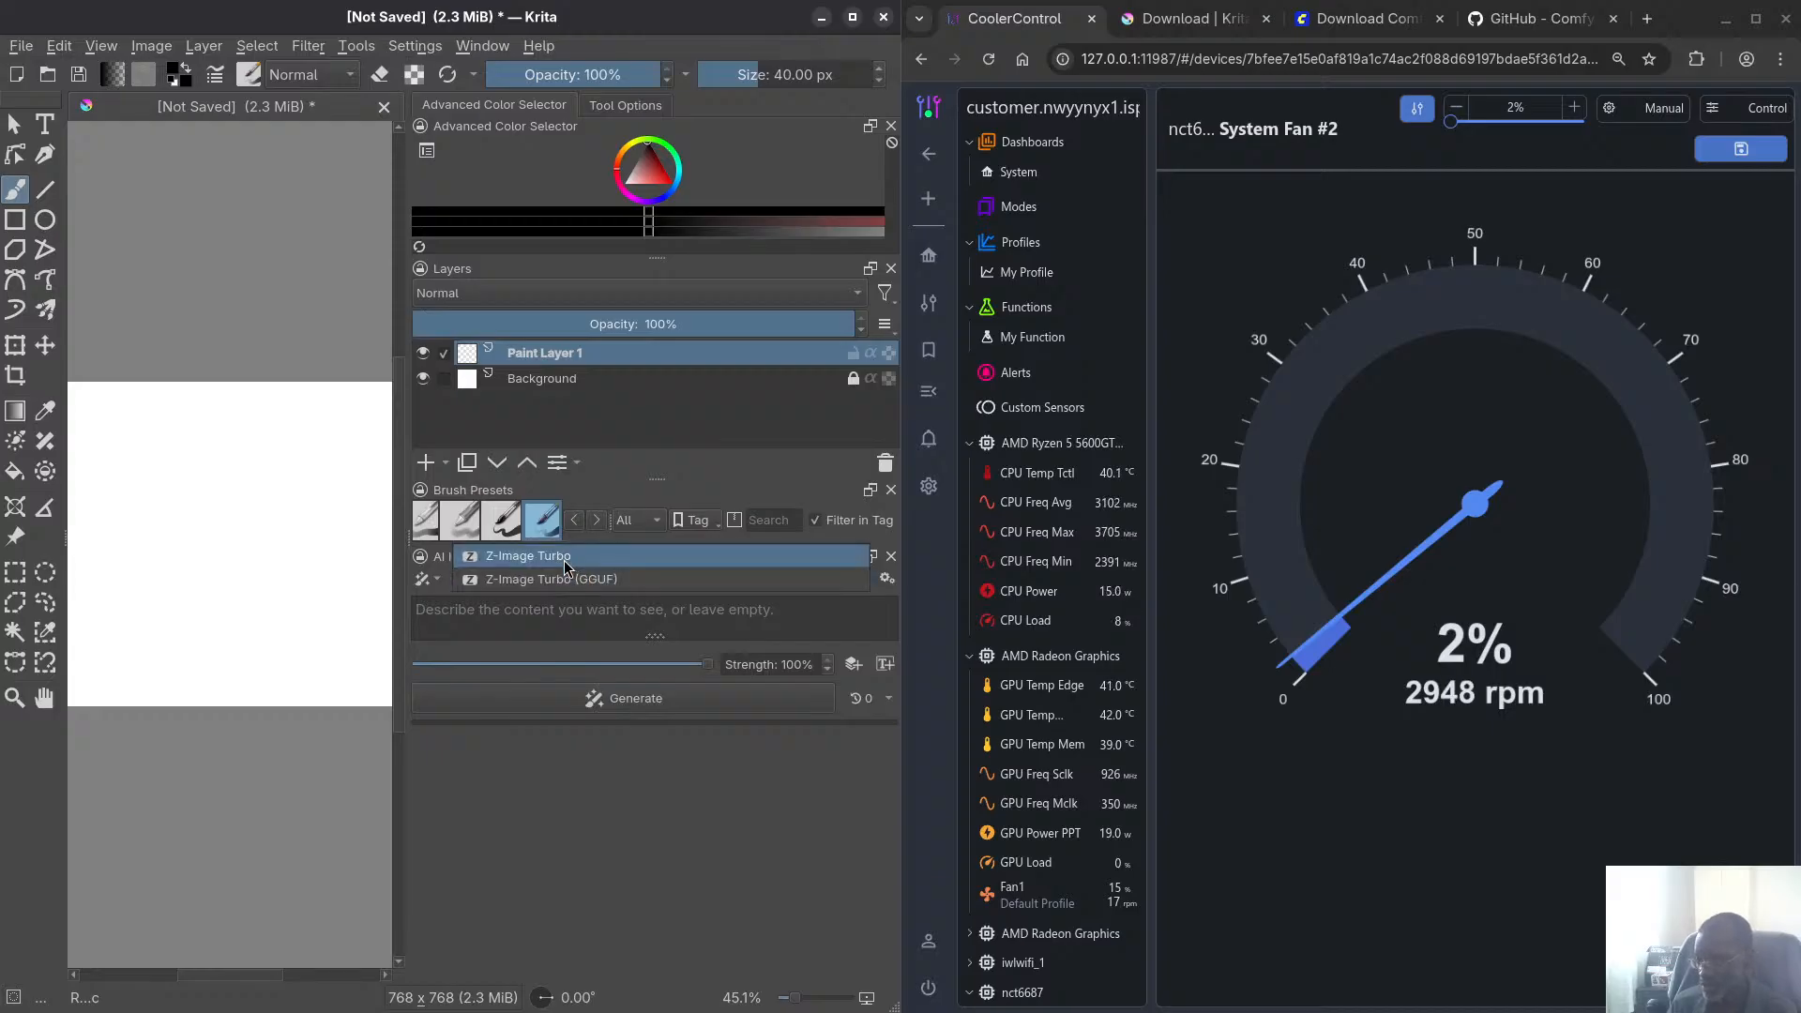
pyautogui.click(517, 561)
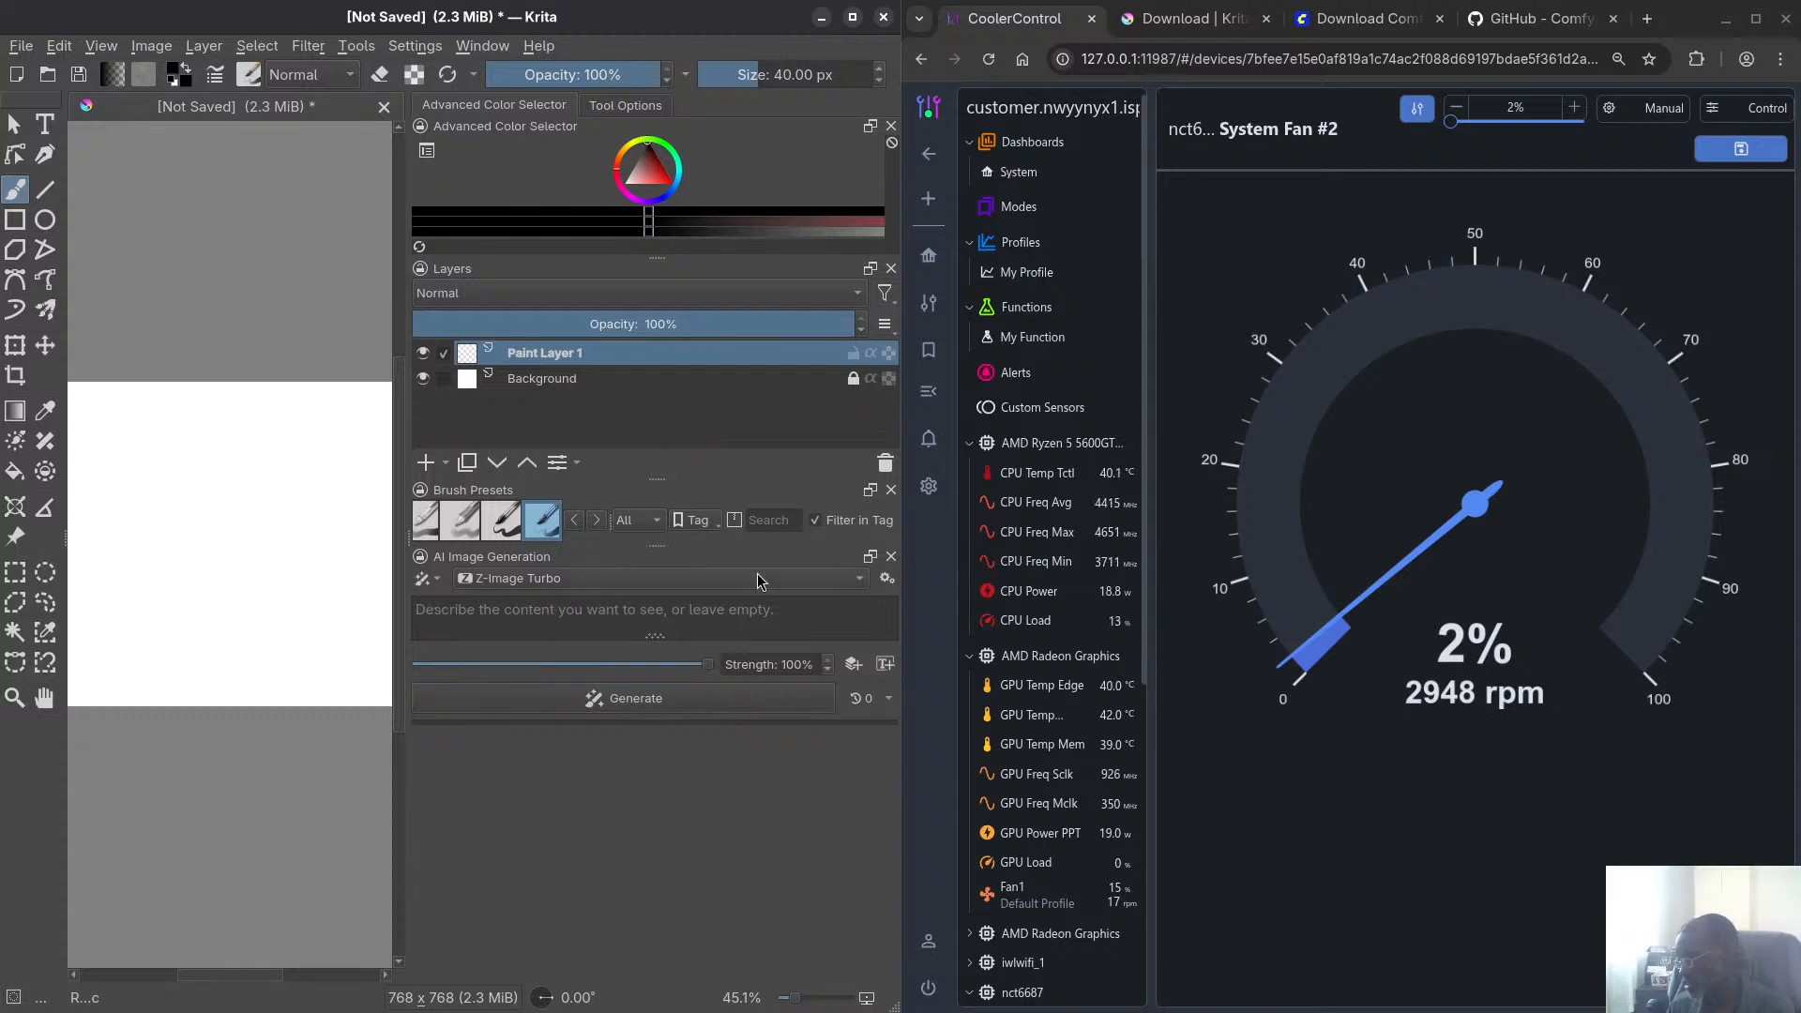
# Enter "A lovely cat" as the image generation prompt
pyautogui.click(557, 611)
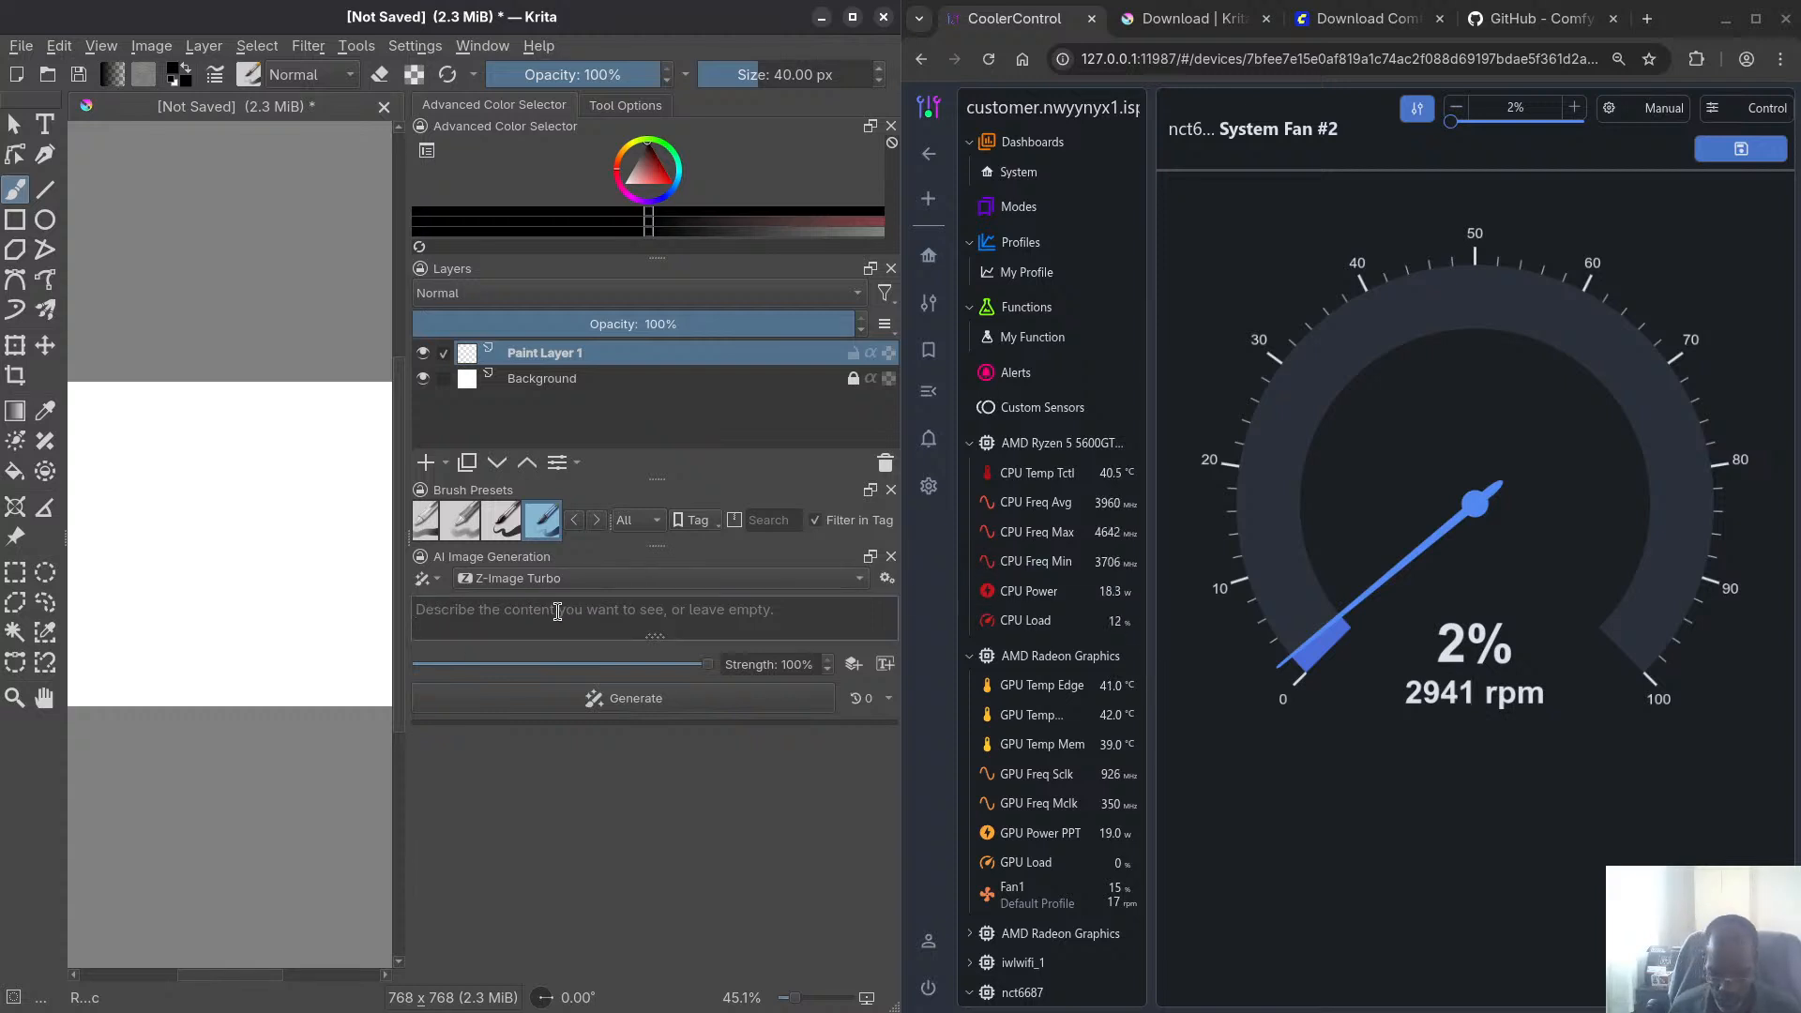
pyautogui.write('A lovel')
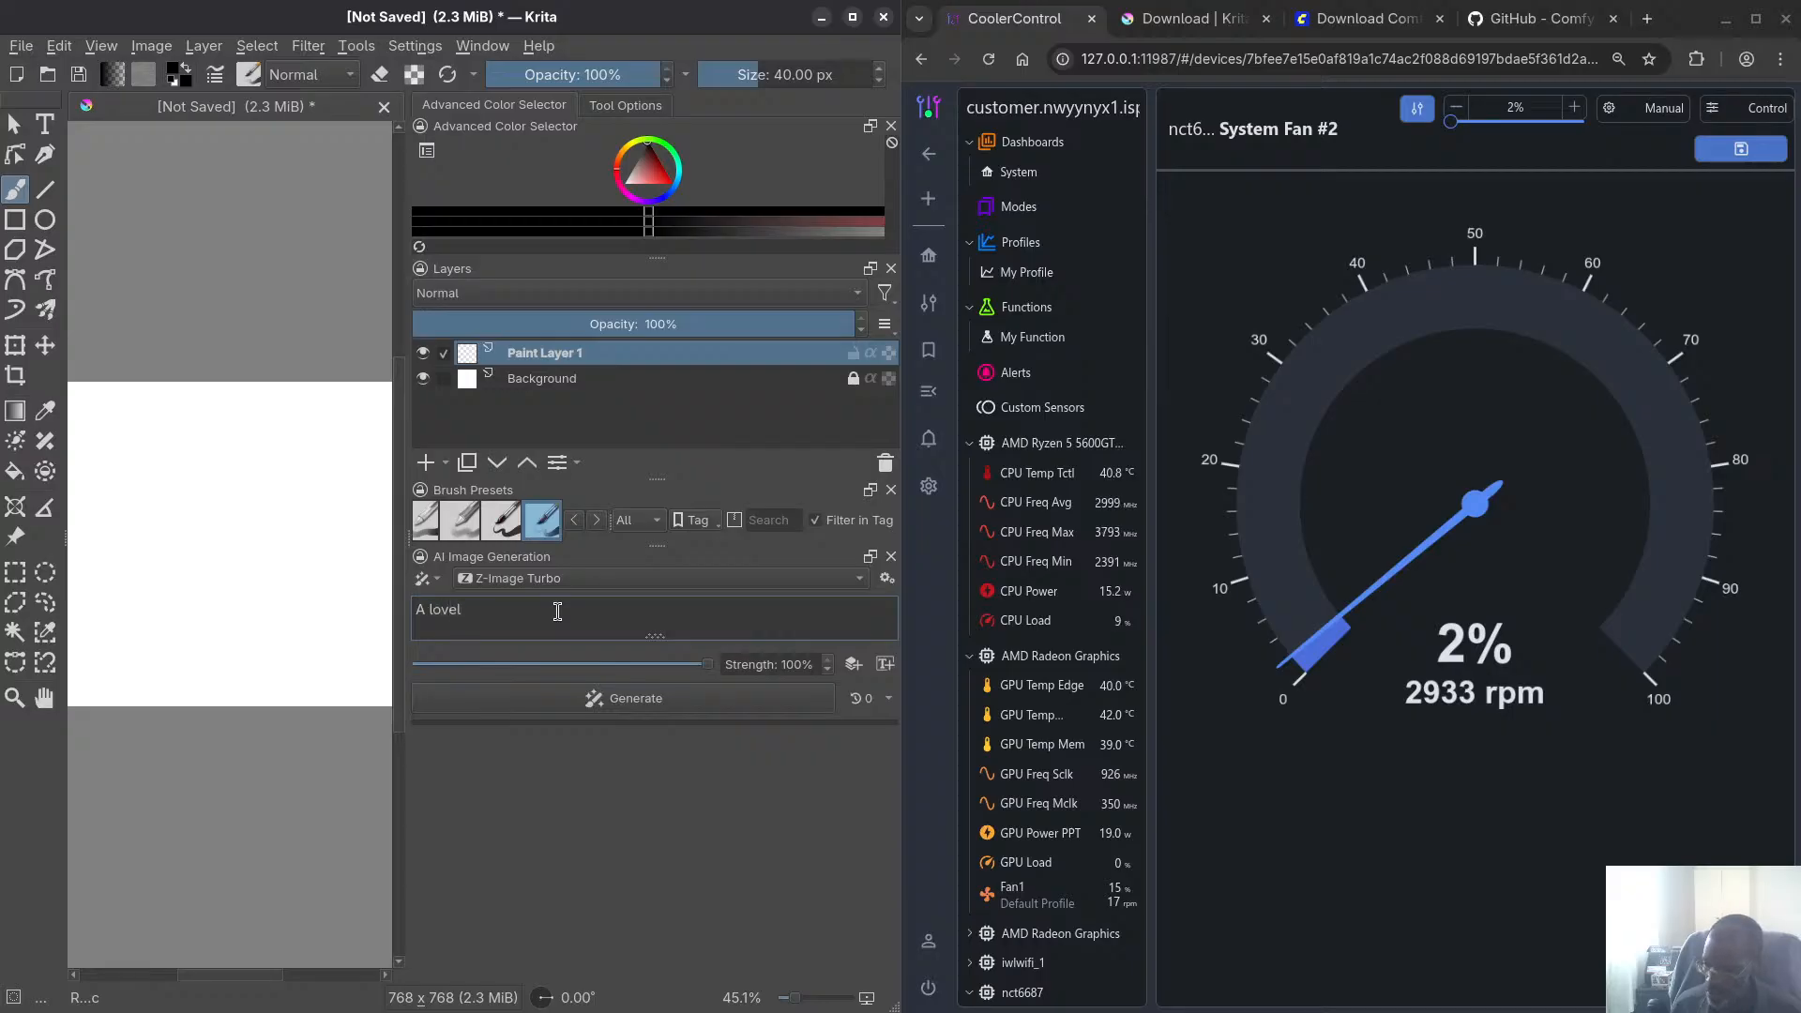
pyautogui.write('y cat')
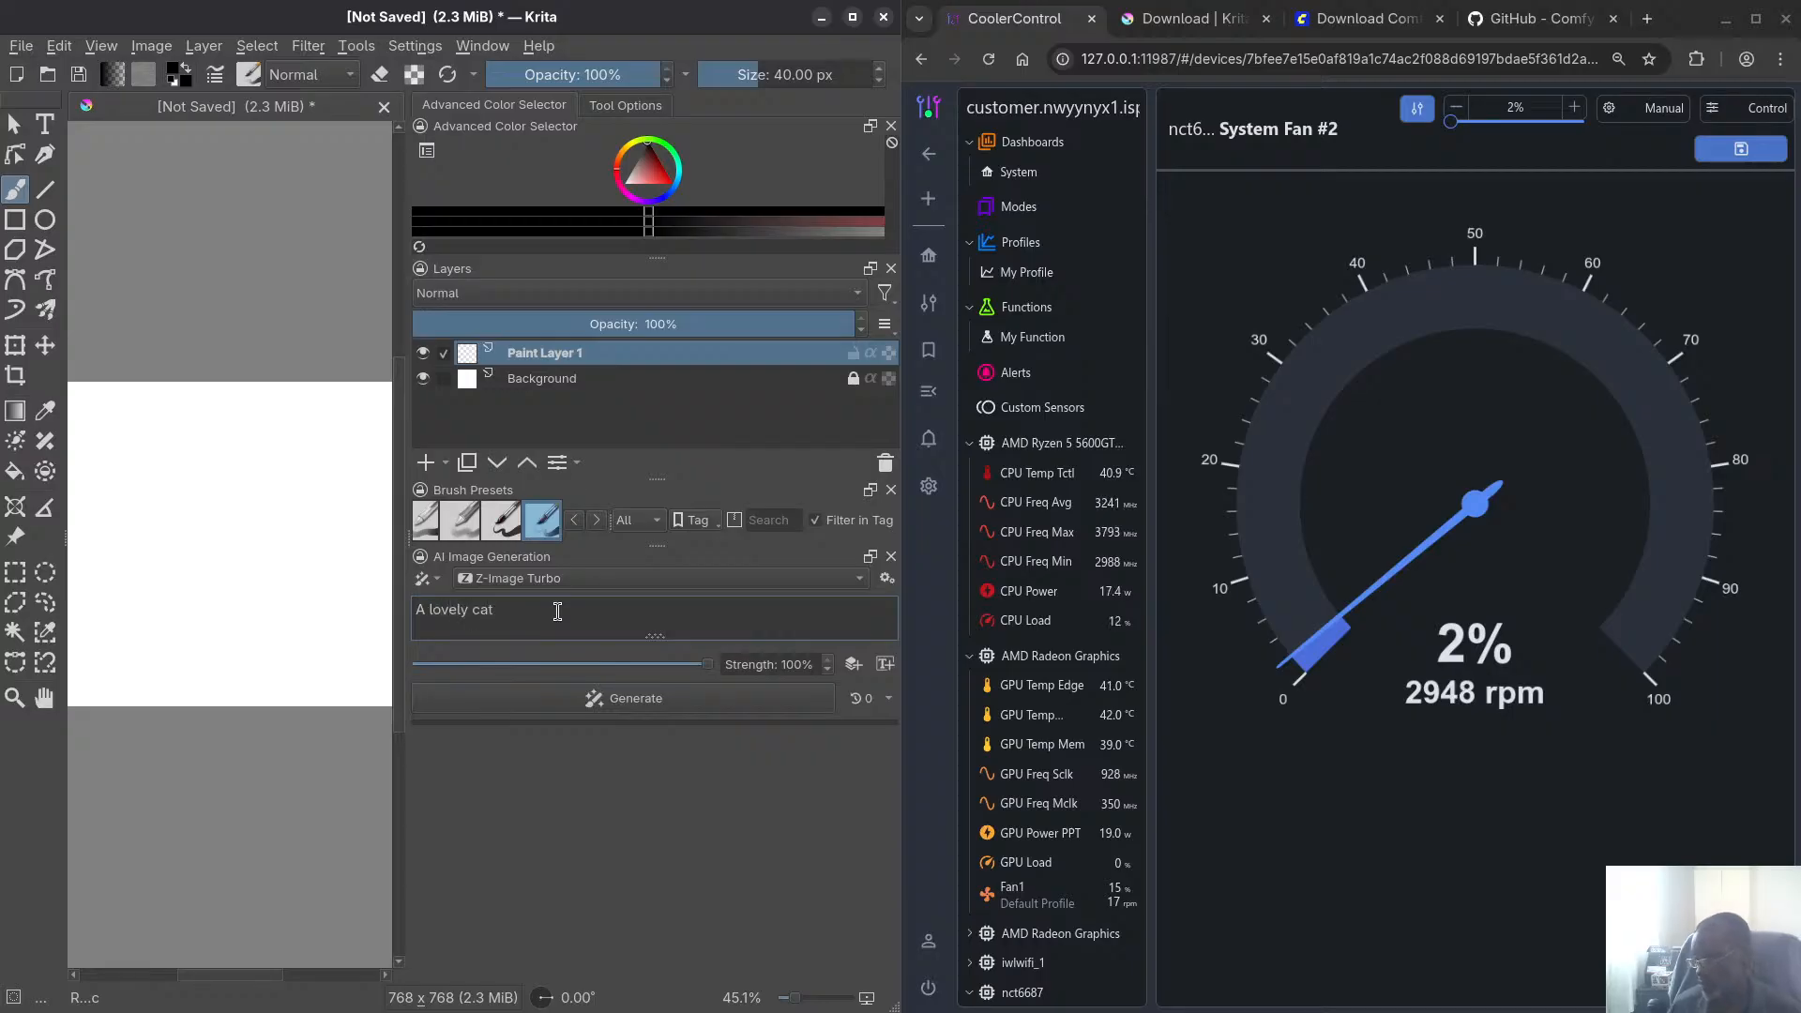
# Start generating "A lovely cat" with Z-Image Turbo, then set System Fan #2 to 35% in CoolerControl and save it
pyautogui.click(635, 699)
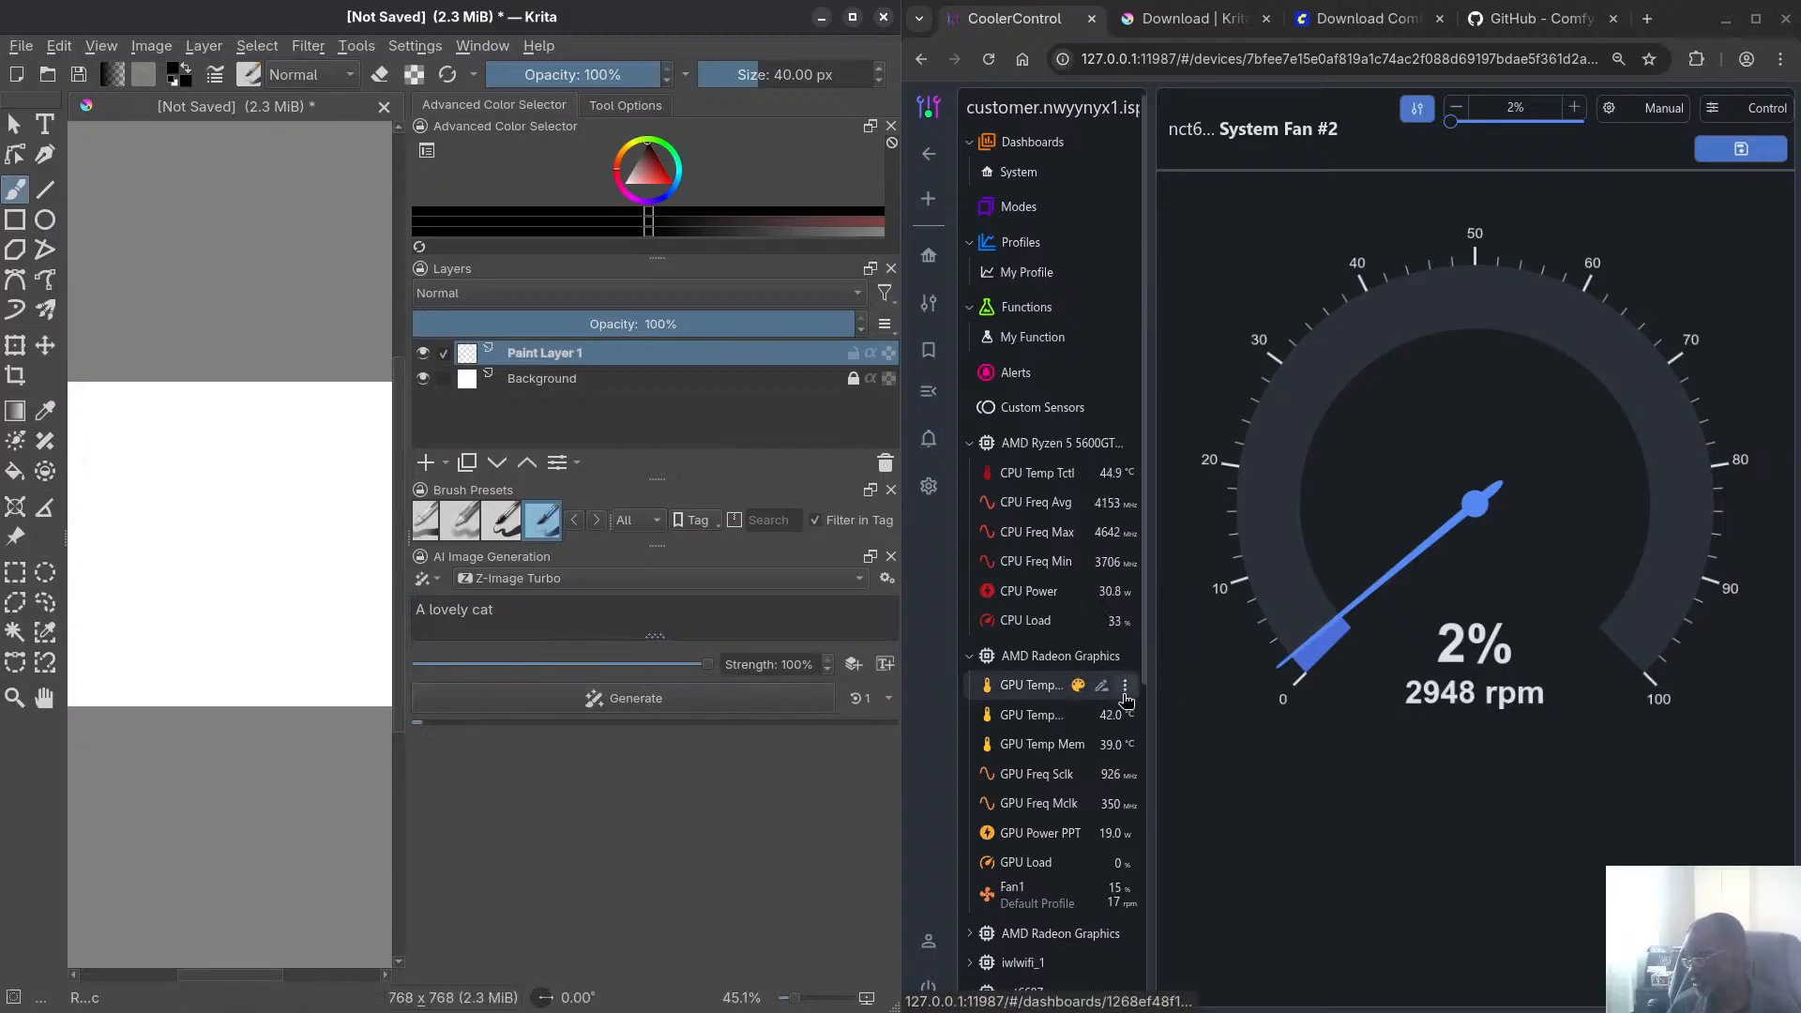
pyautogui.click(1544, 117)
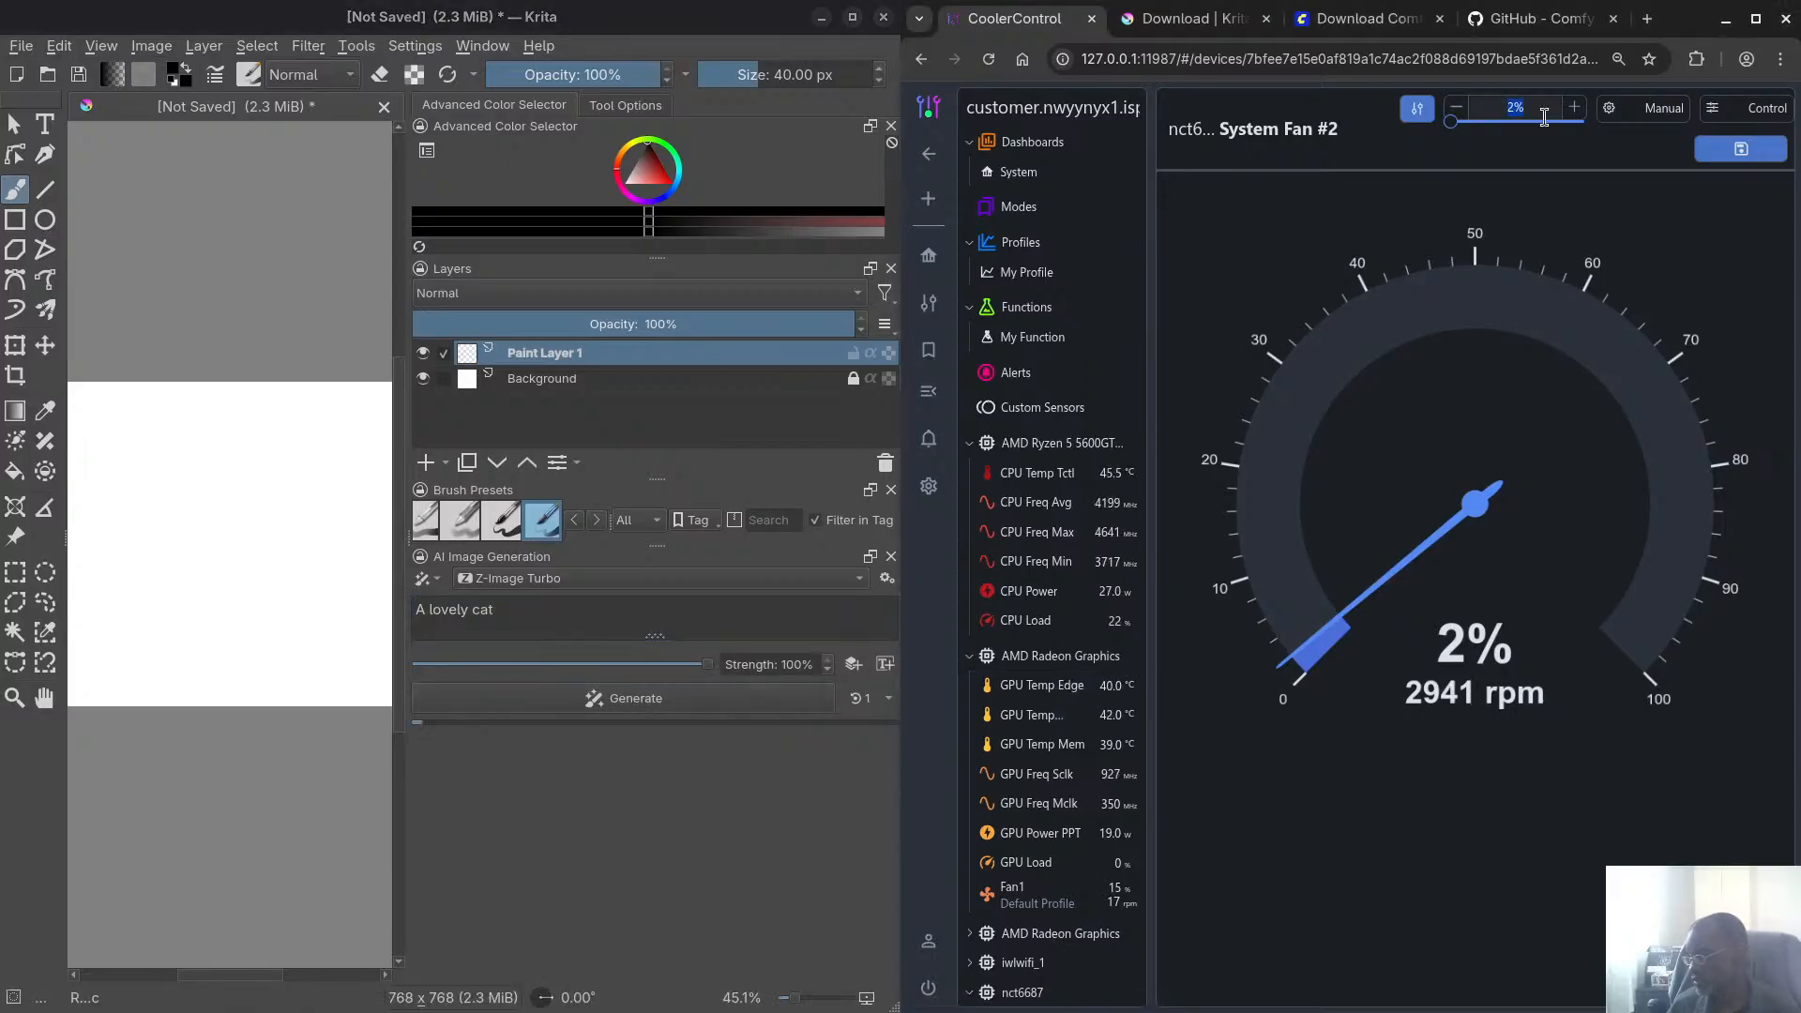
pyautogui.write('35')
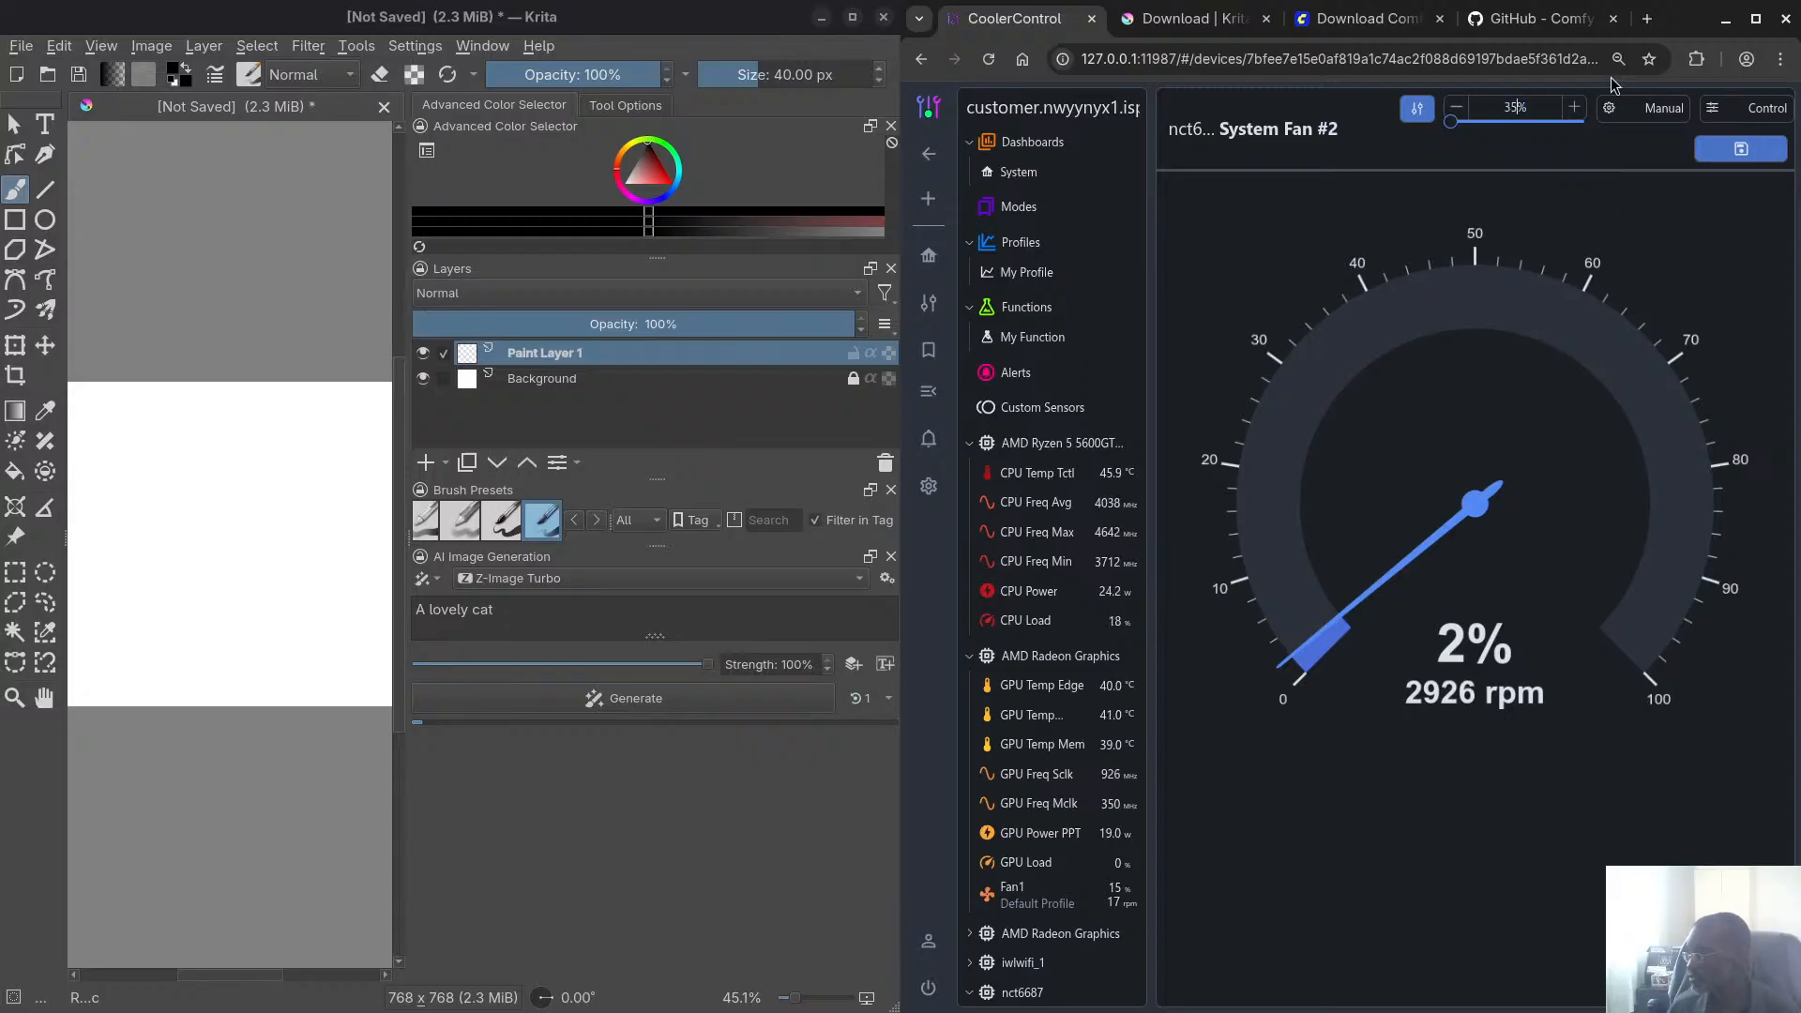
pyautogui.click(1737, 153)
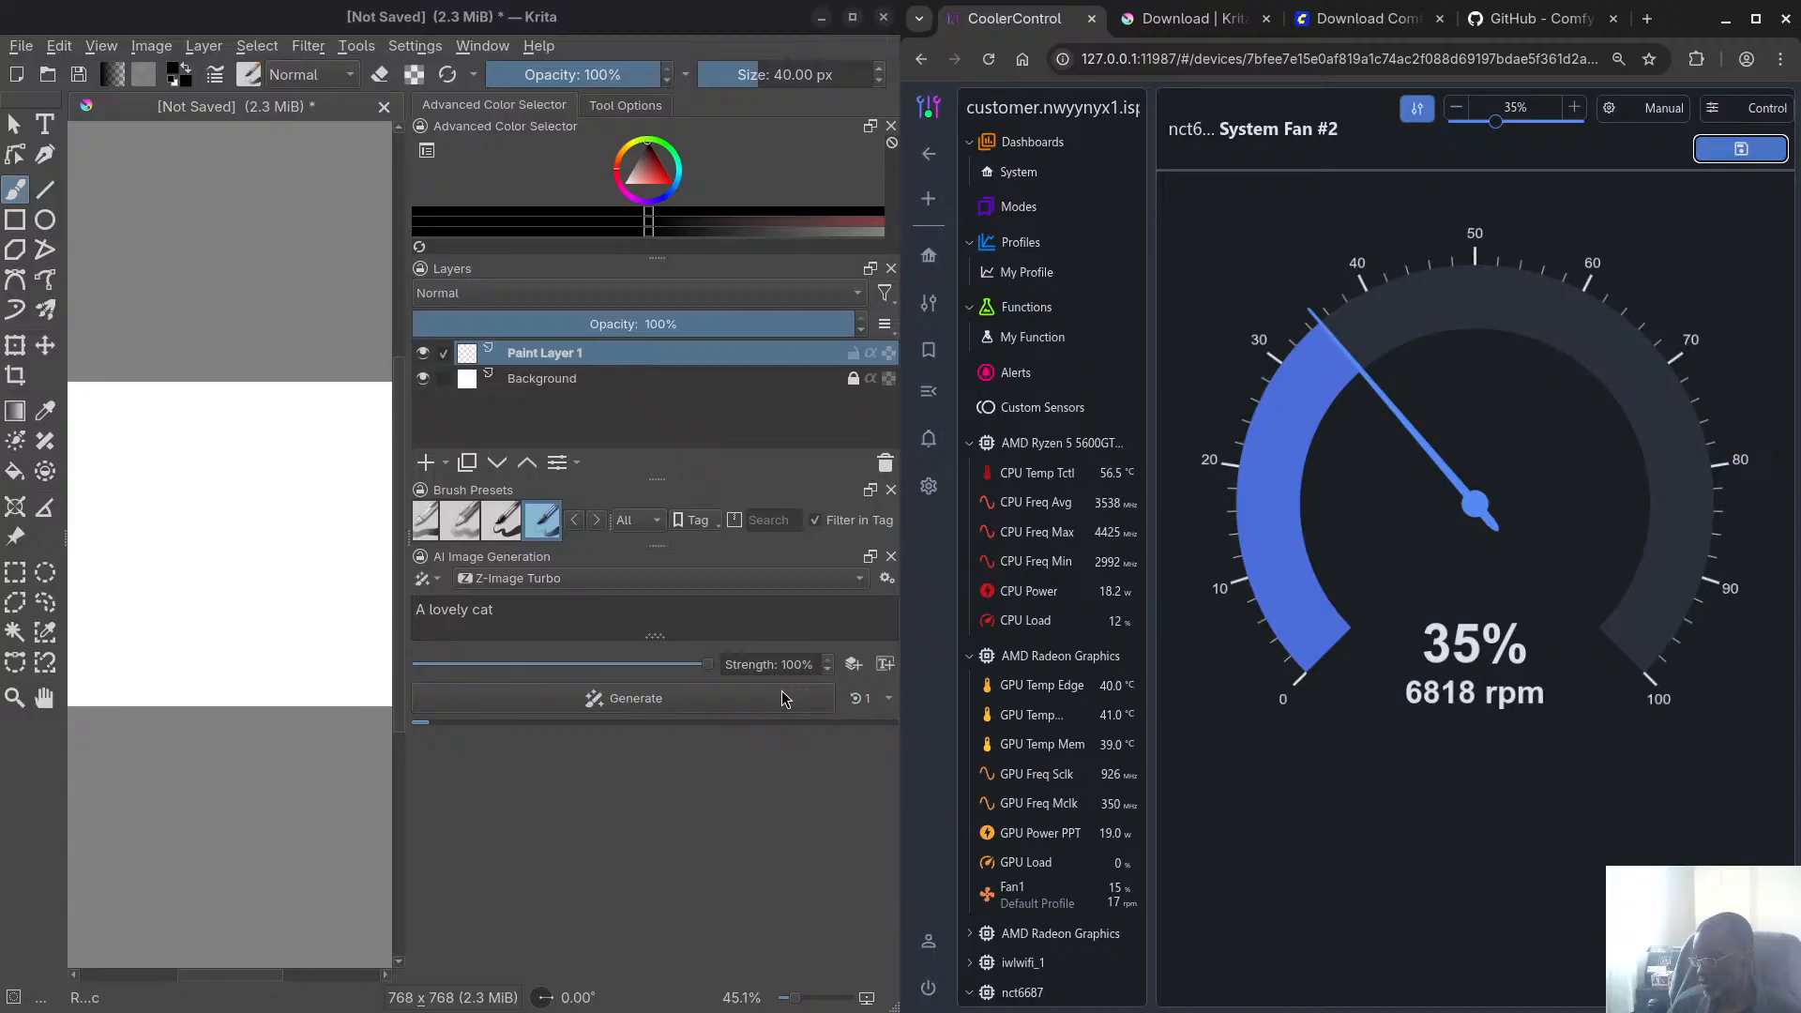
# Switch to the terminal running ComfyUI and check the generation log
pyautogui.press('super')
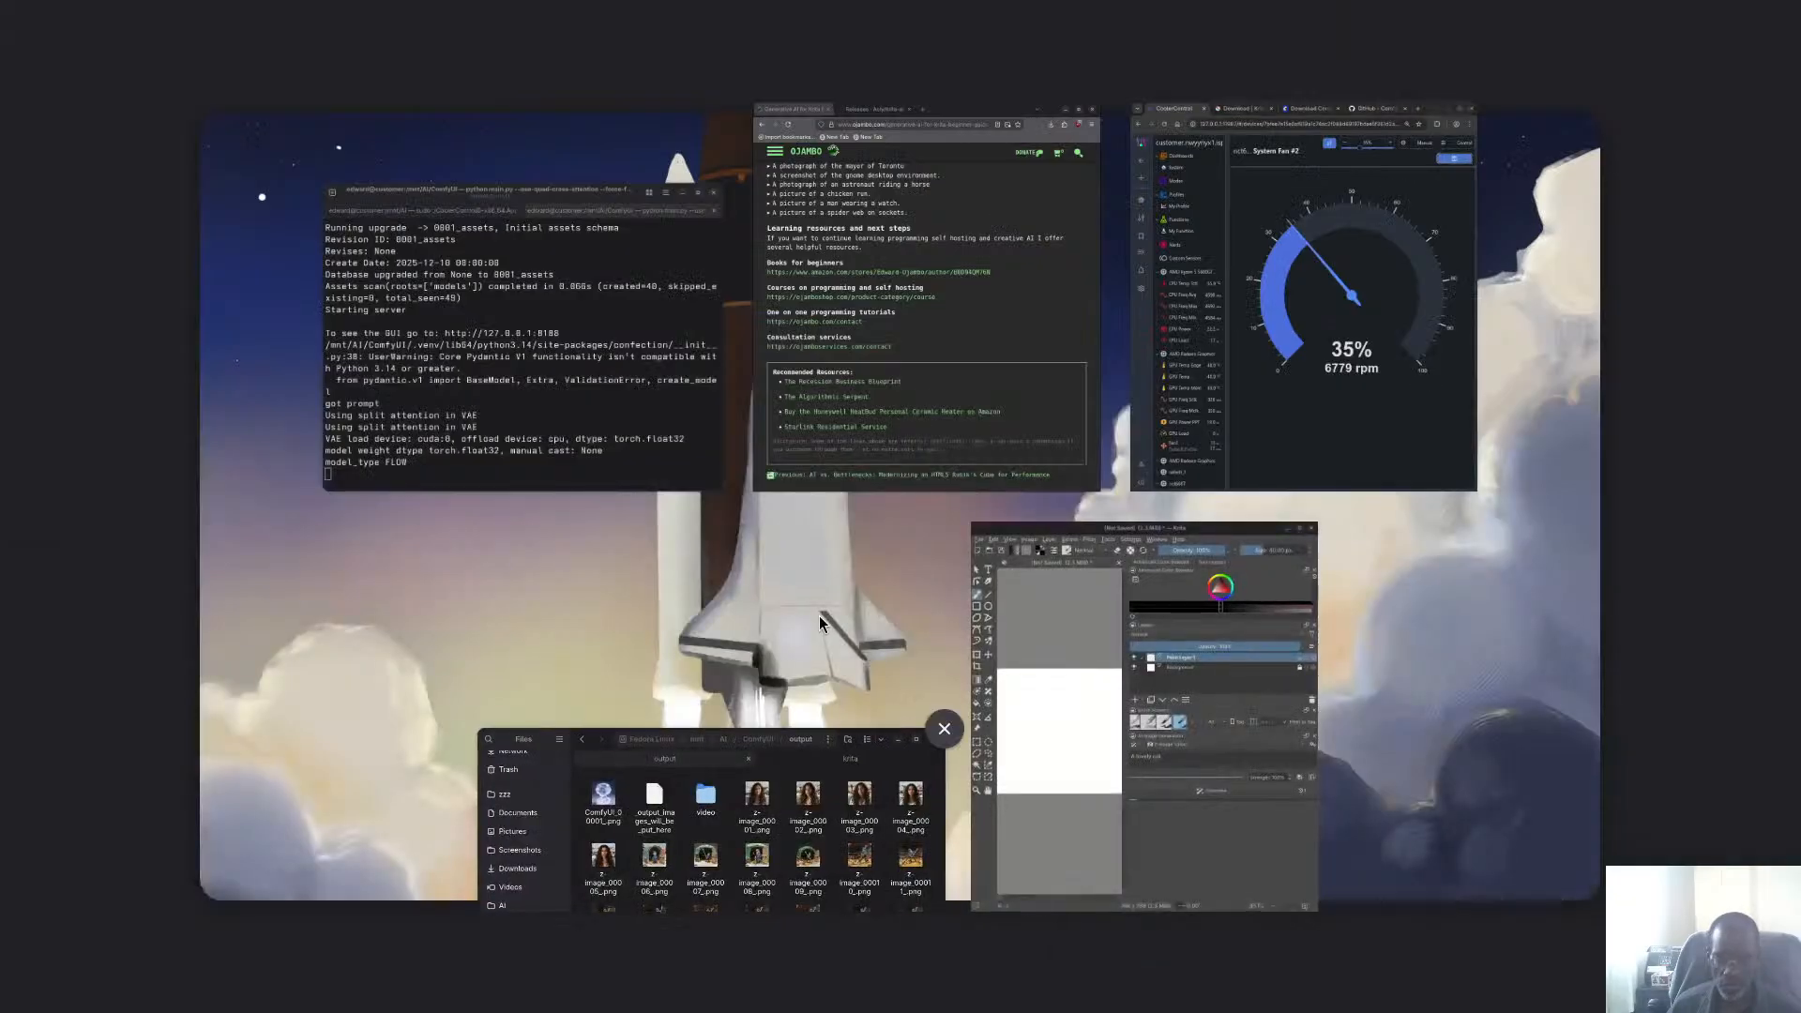
pyautogui.click(561, 432)
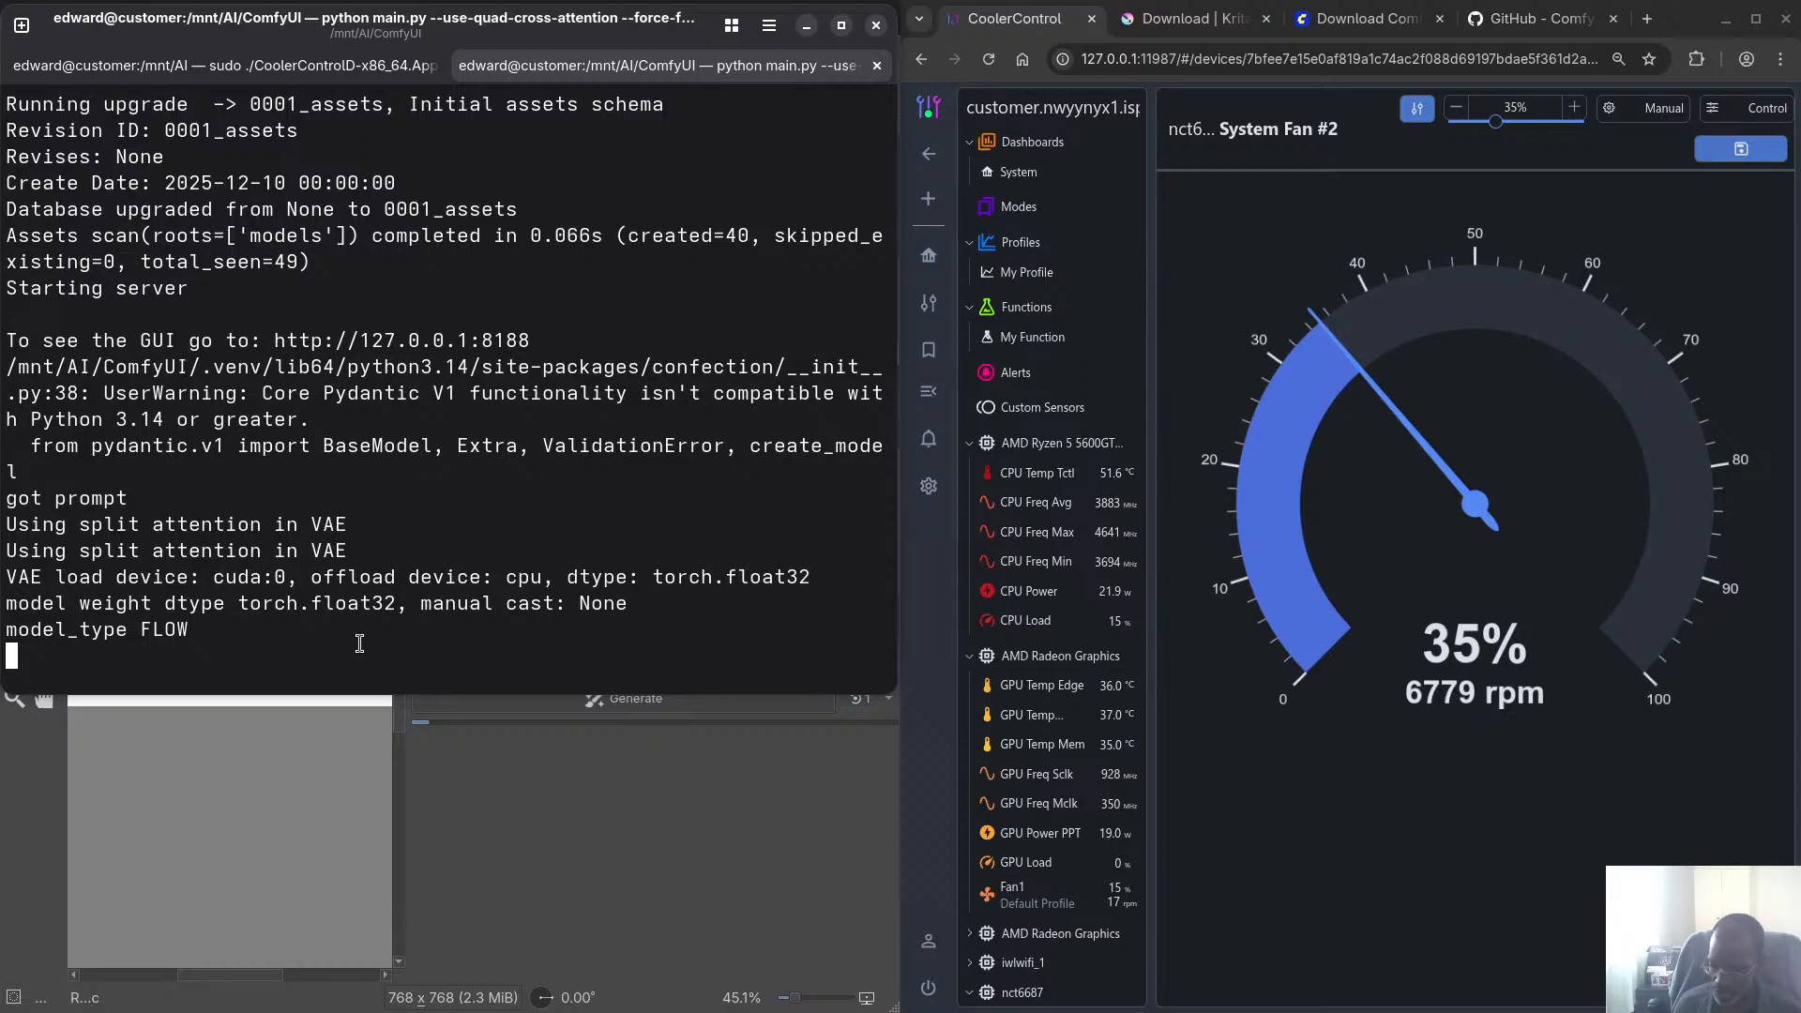
pyautogui.press('super')
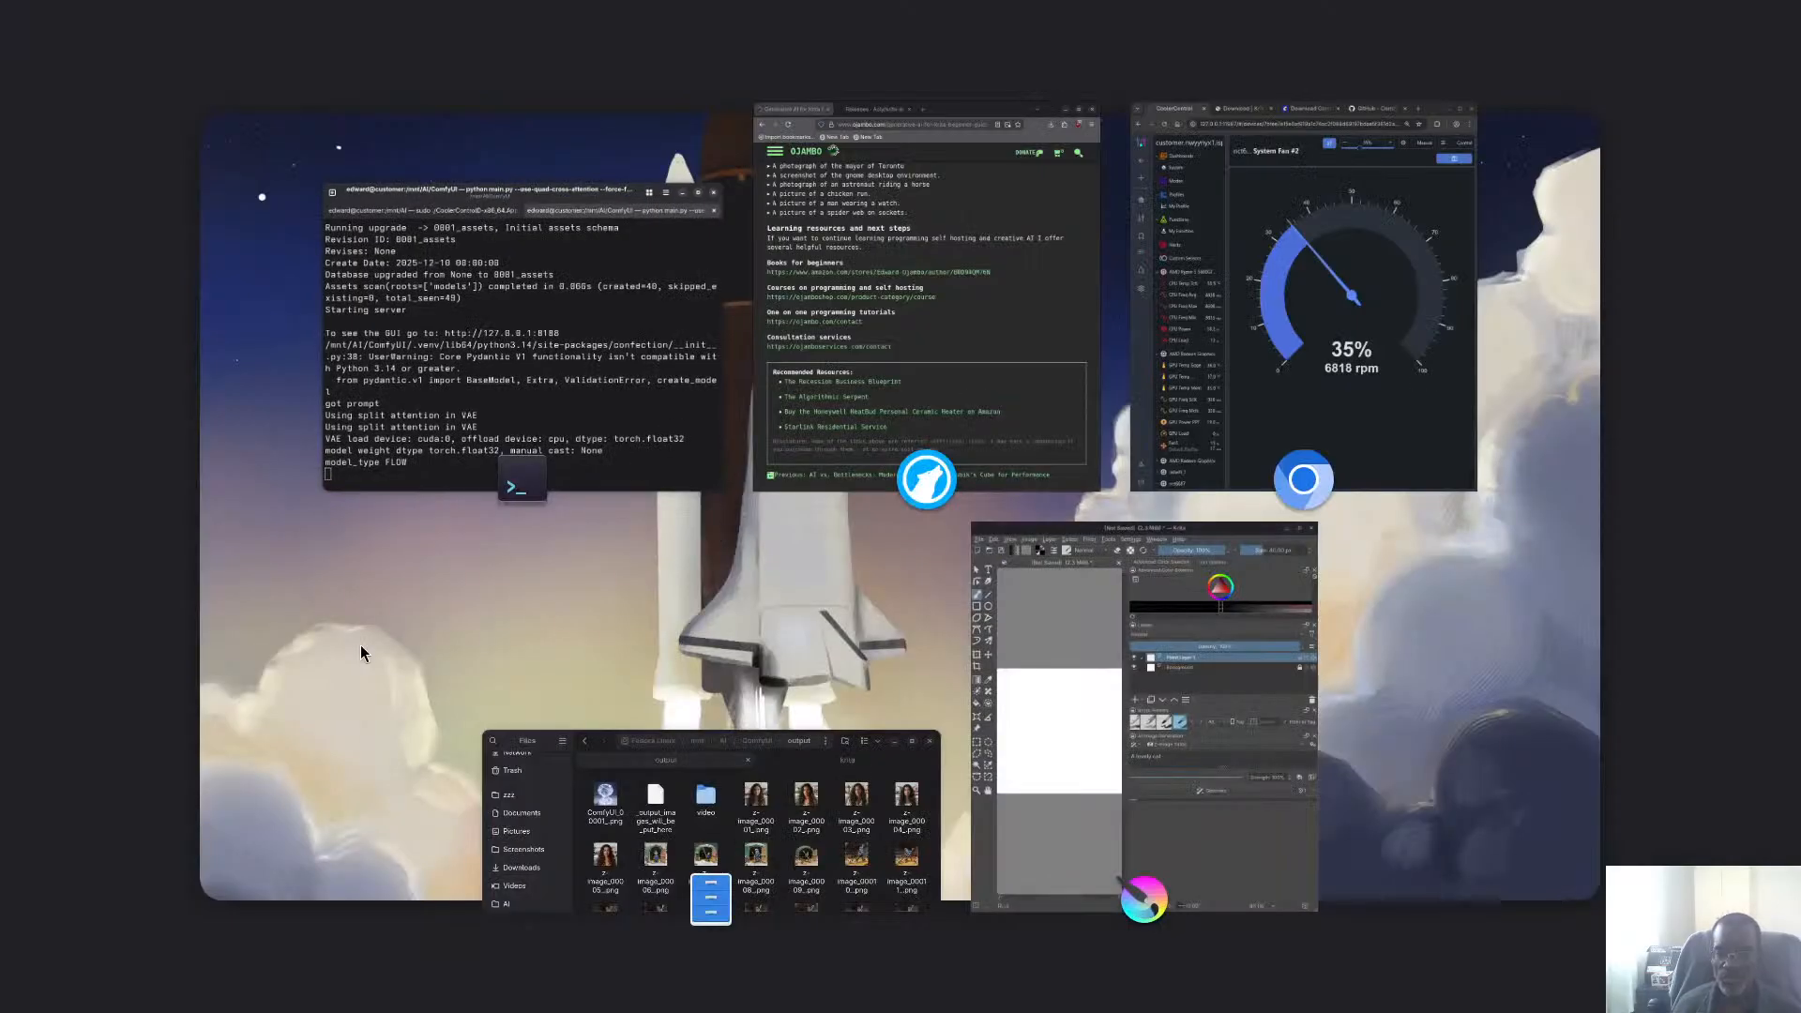
pyautogui.press('super')
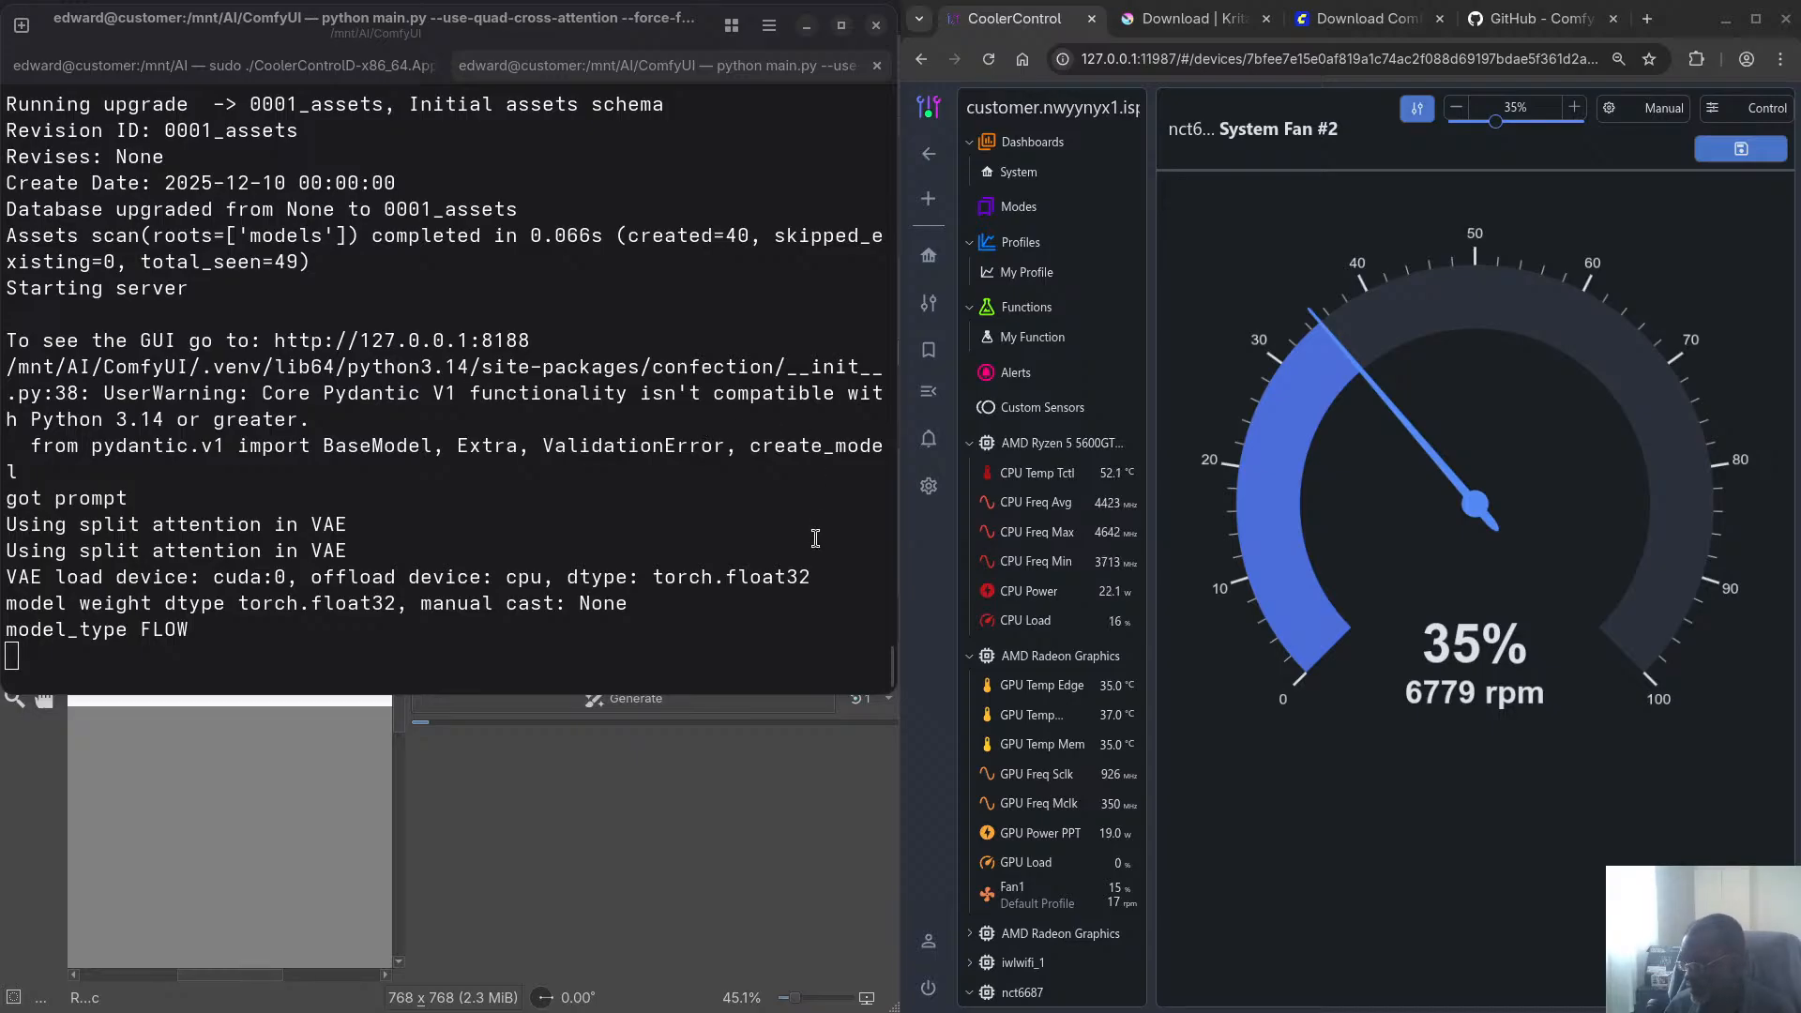
# Open the system monitor, collapse its CPU section and examine memory and swap usage while the model loads
pyautogui.hotkey('ctrl', 'shift', 'Escape')
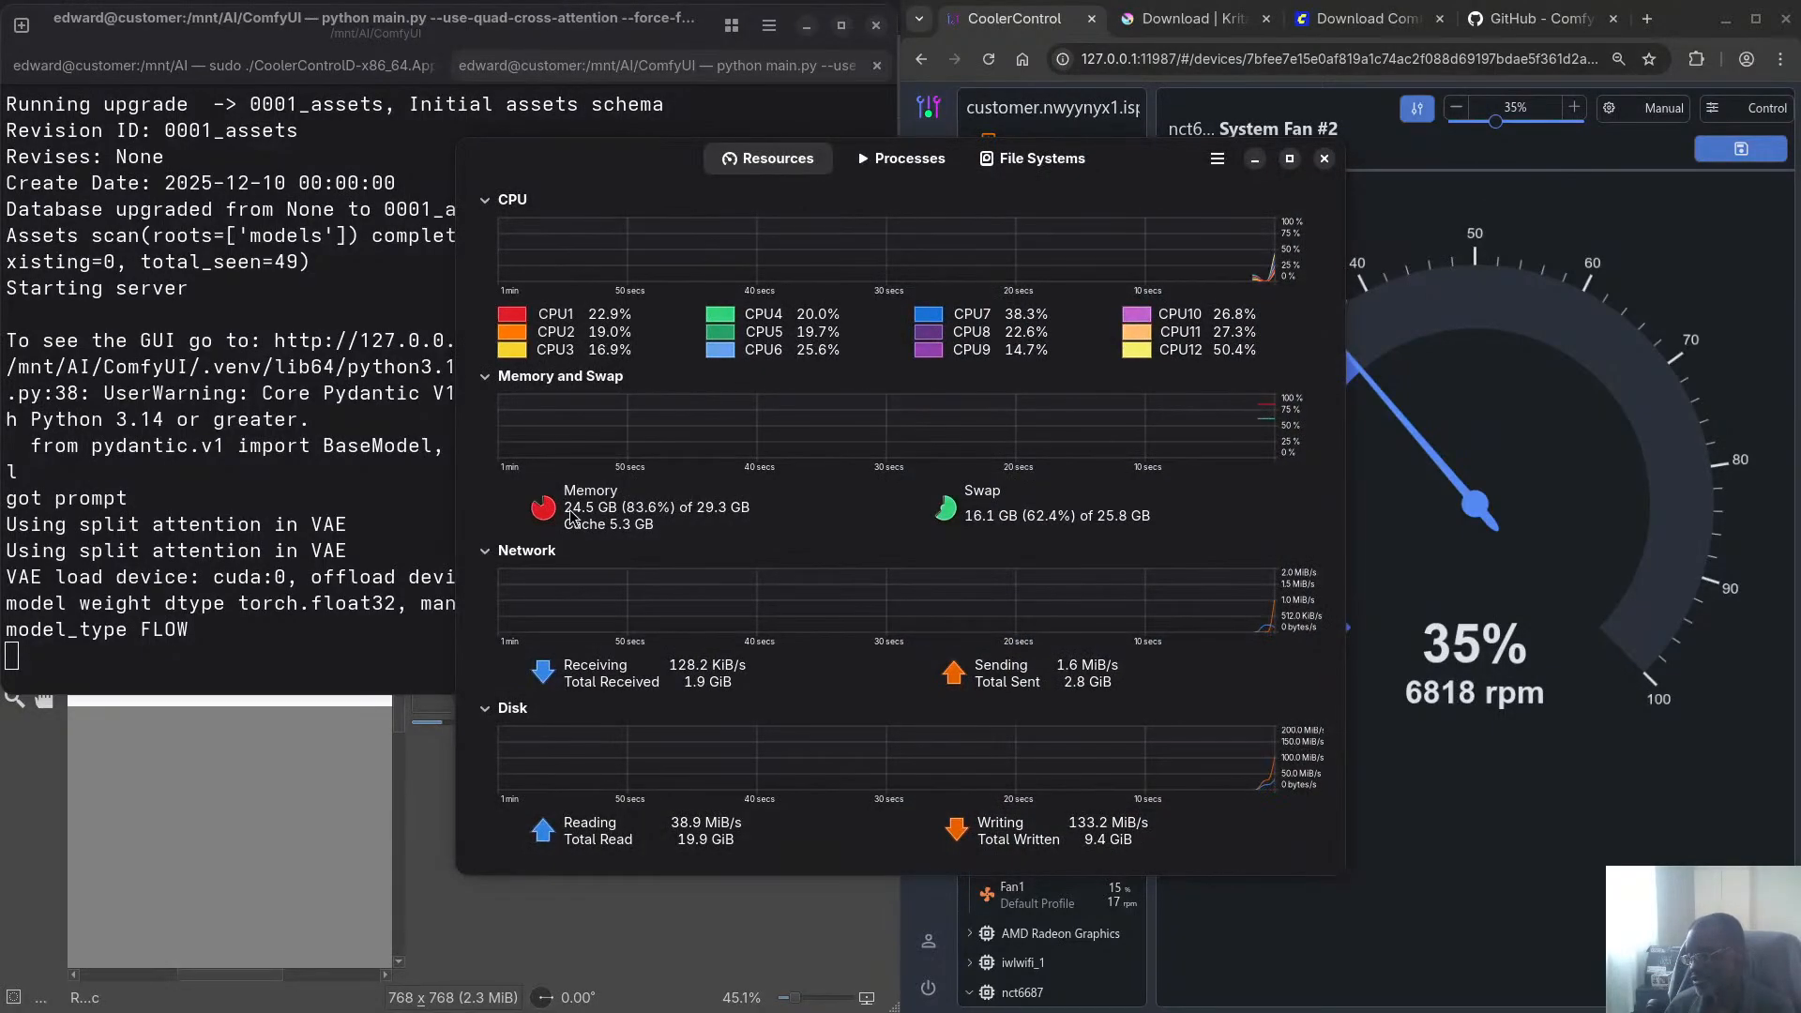
pyautogui.click(679, 200)
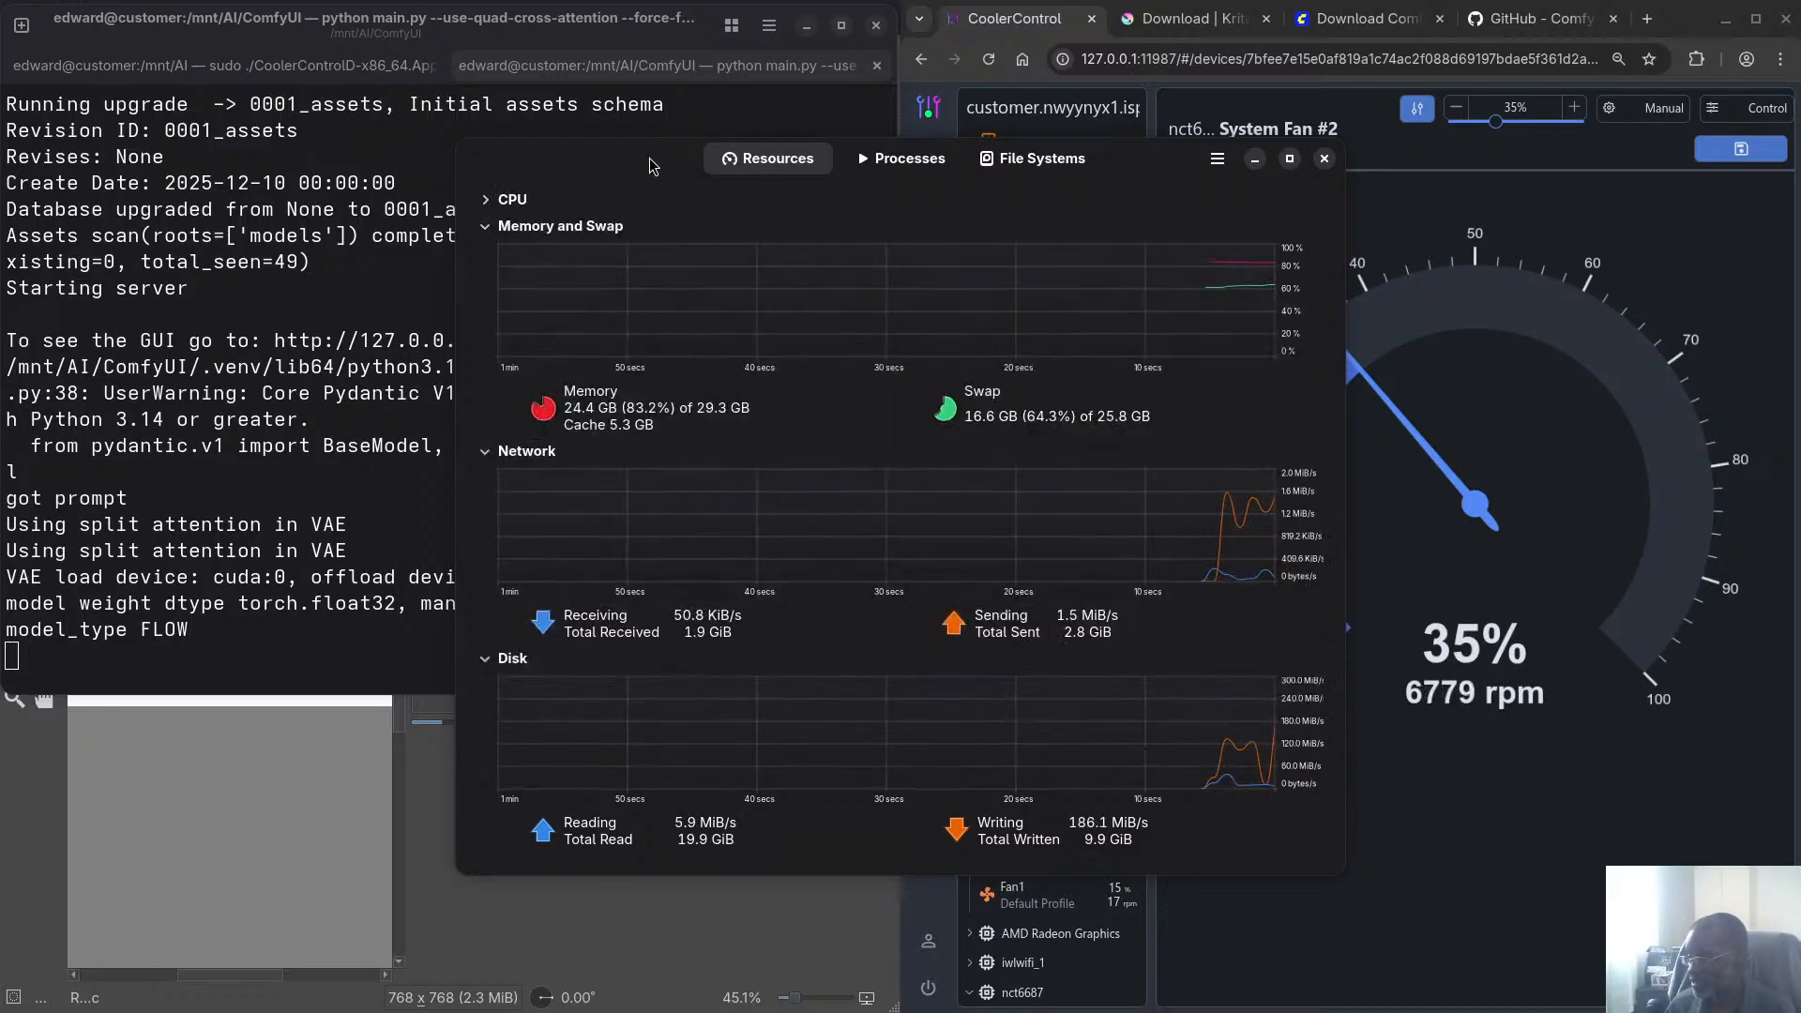
pyautogui.moveTo(654, 166); pyautogui.dragTo(232, 88)
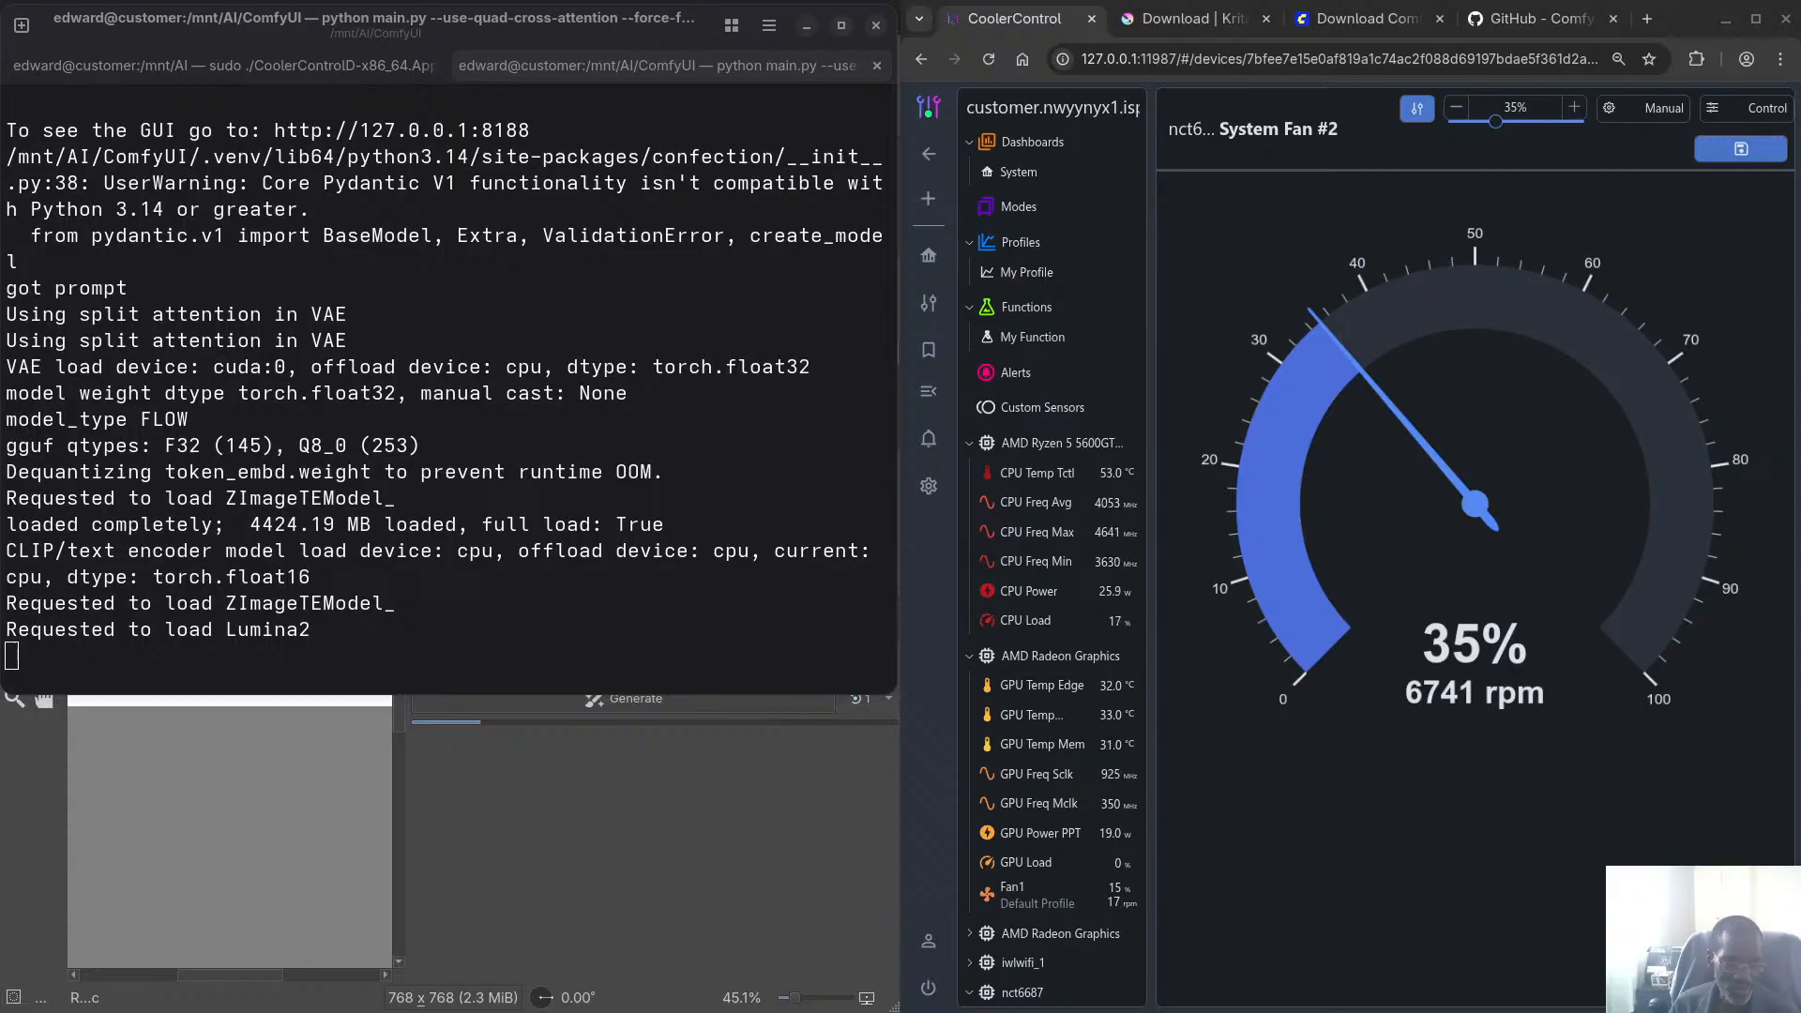
pyautogui.moveTo(0, 361); pyautogui.dragTo(378, 306)
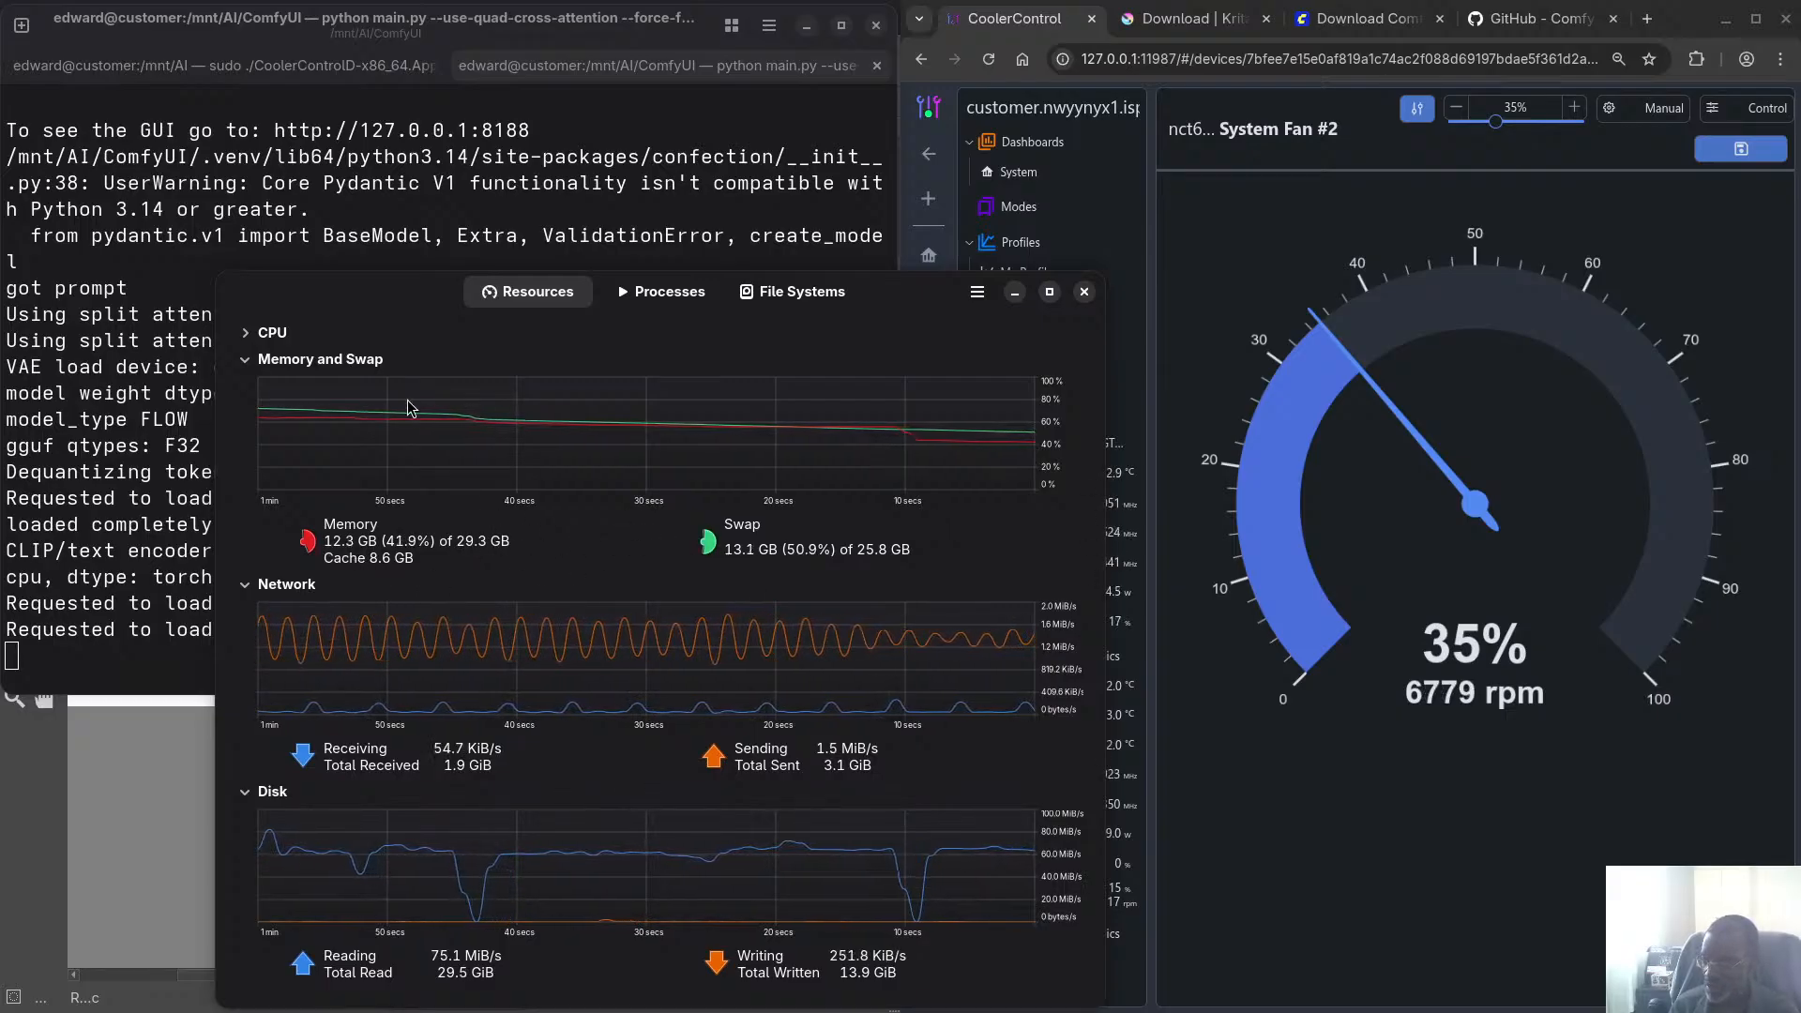
pyautogui.moveTo(373, 290); pyautogui.dragTo(0, 167)
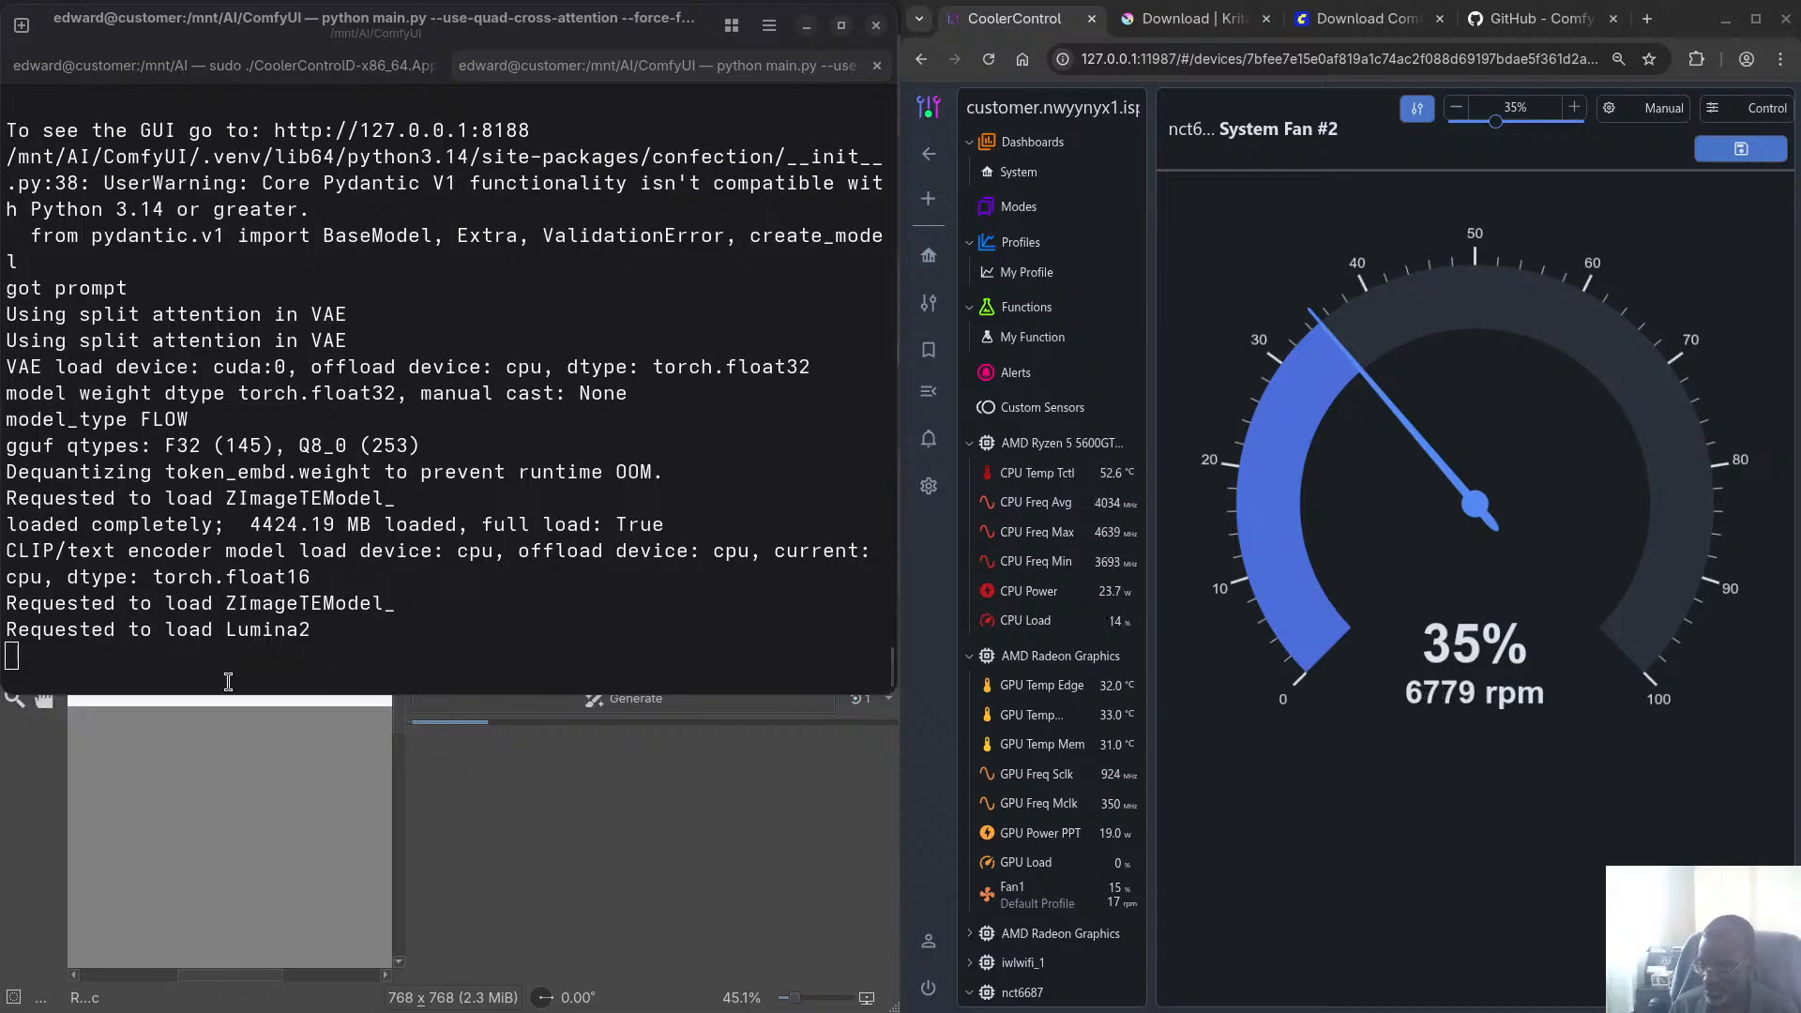
# Switch to Files, open ComfyUI/models/diffusion_models and check the size of z_image_turbo_bf16.safetensors
pyautogui.press('super')
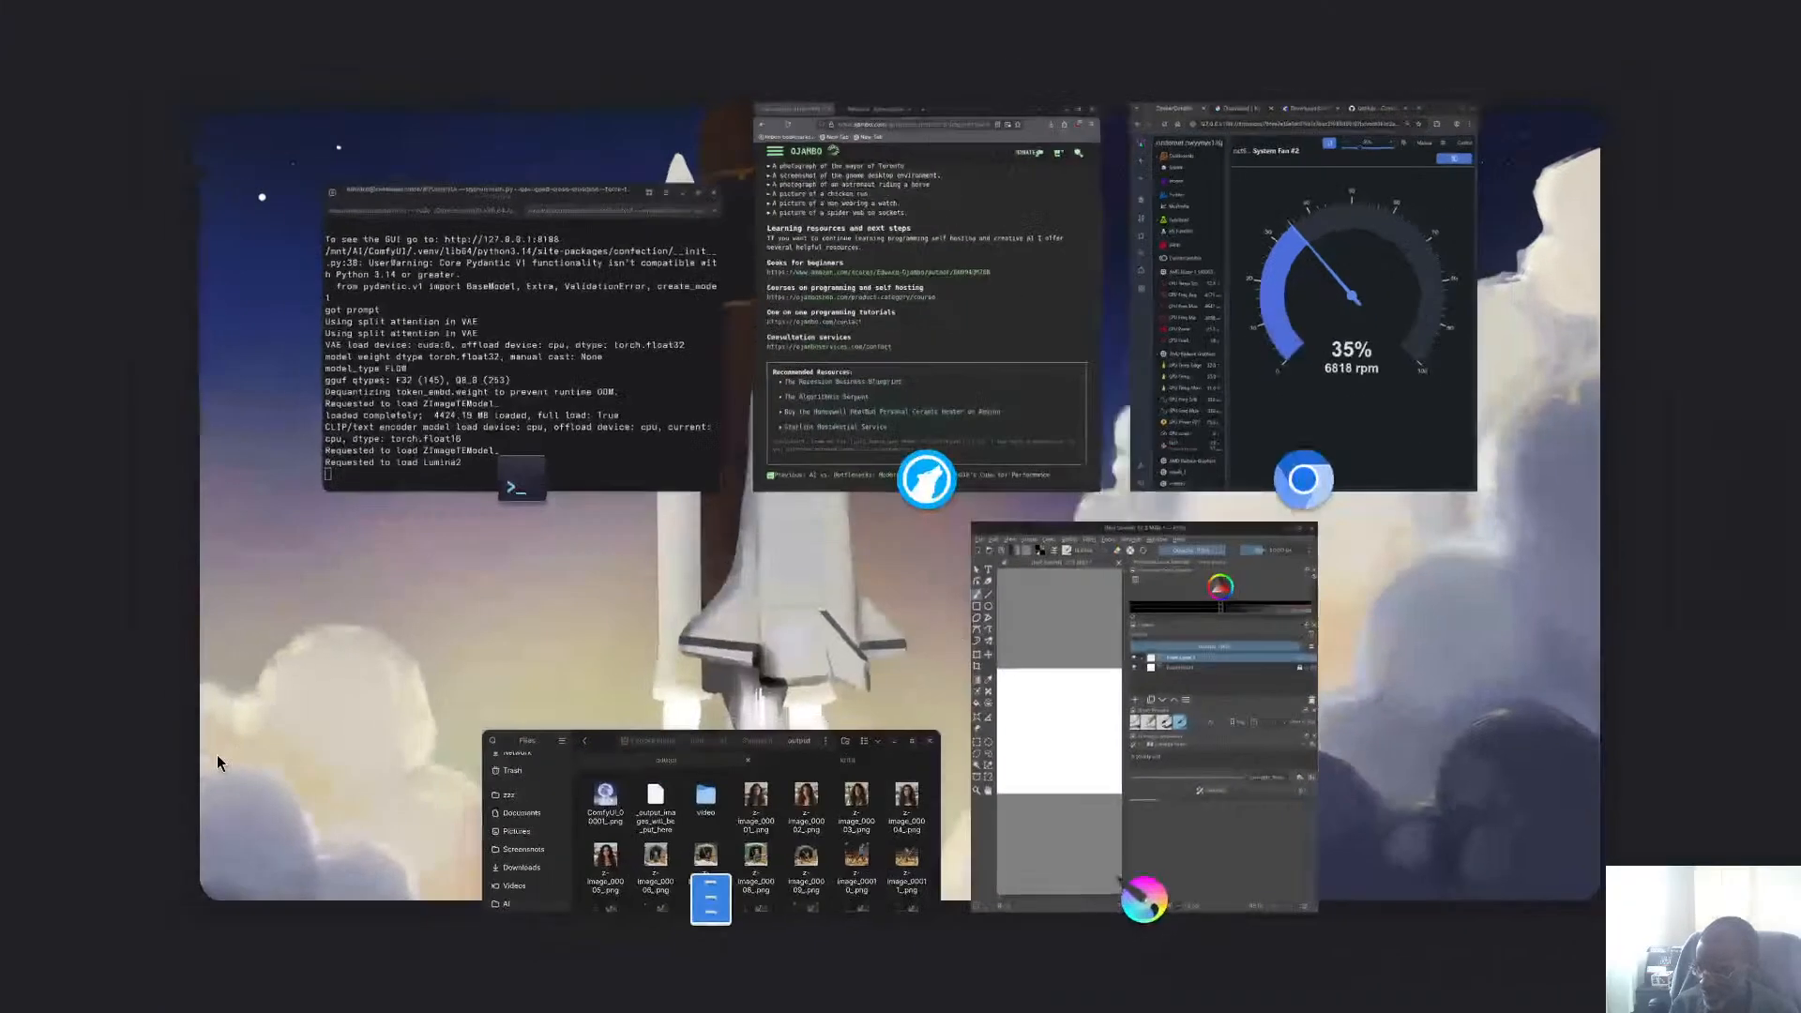
pyautogui.click(703, 863)
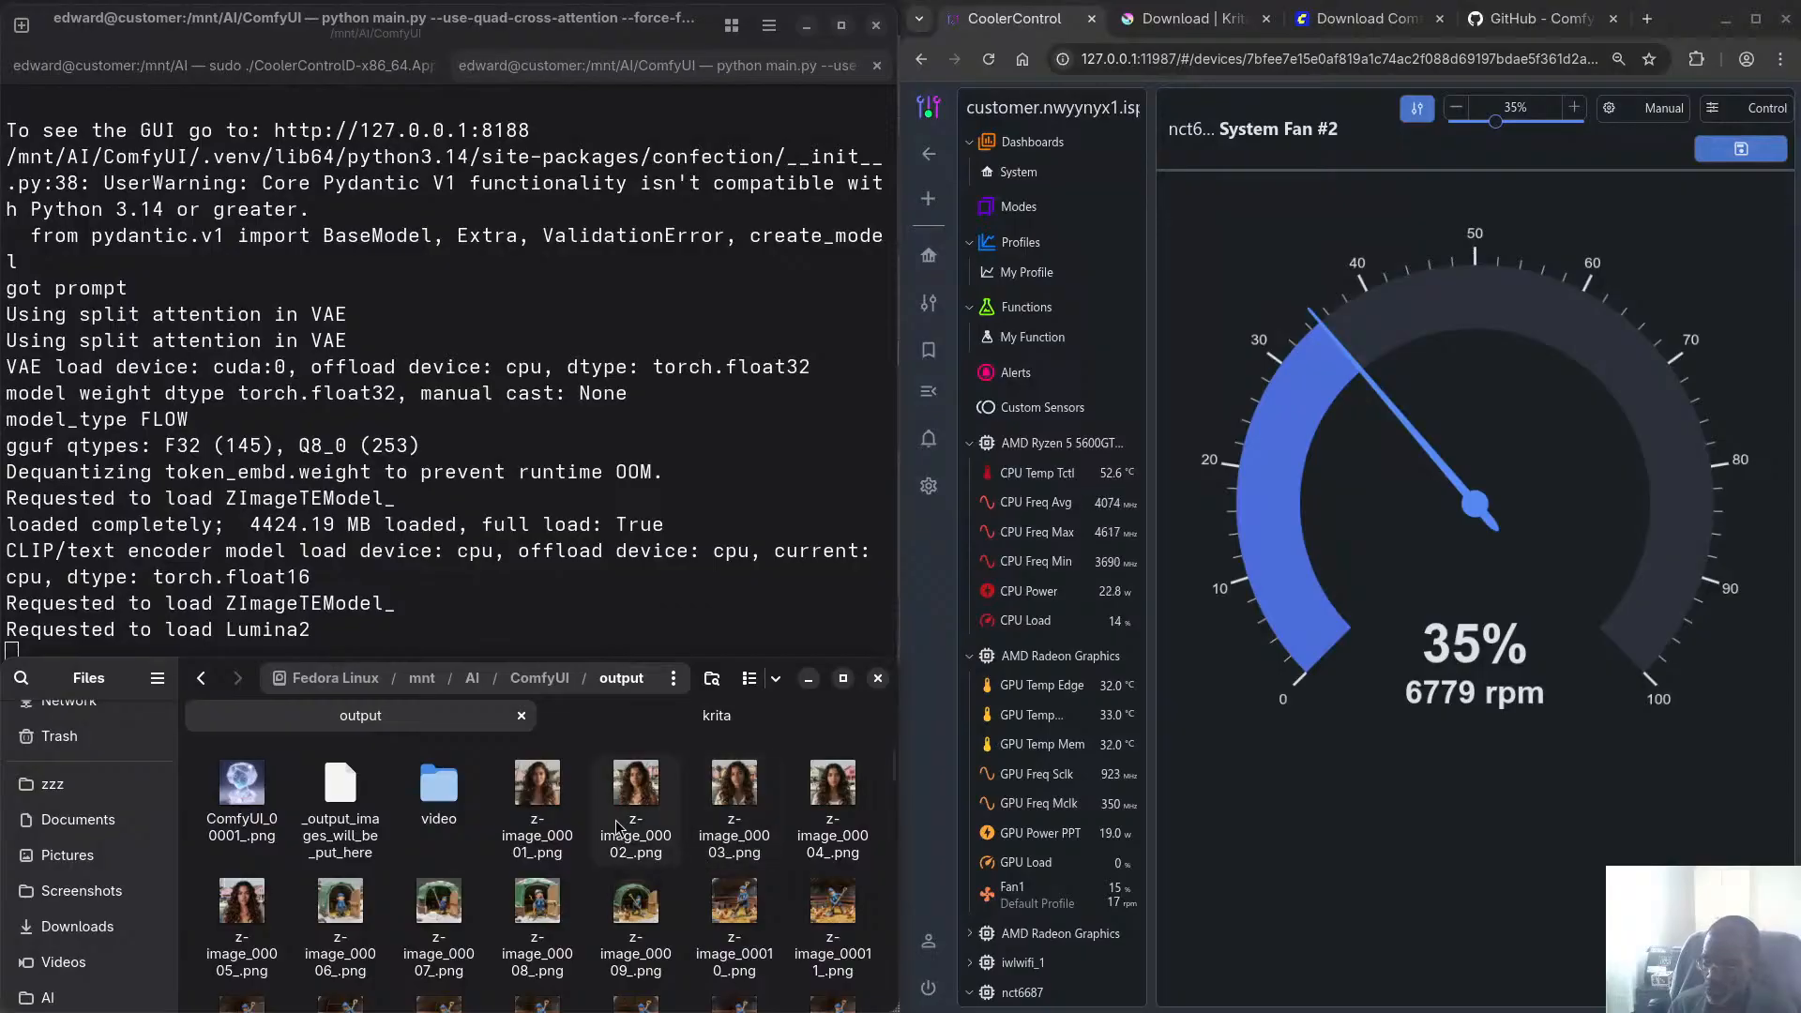
pyautogui.click(544, 679)
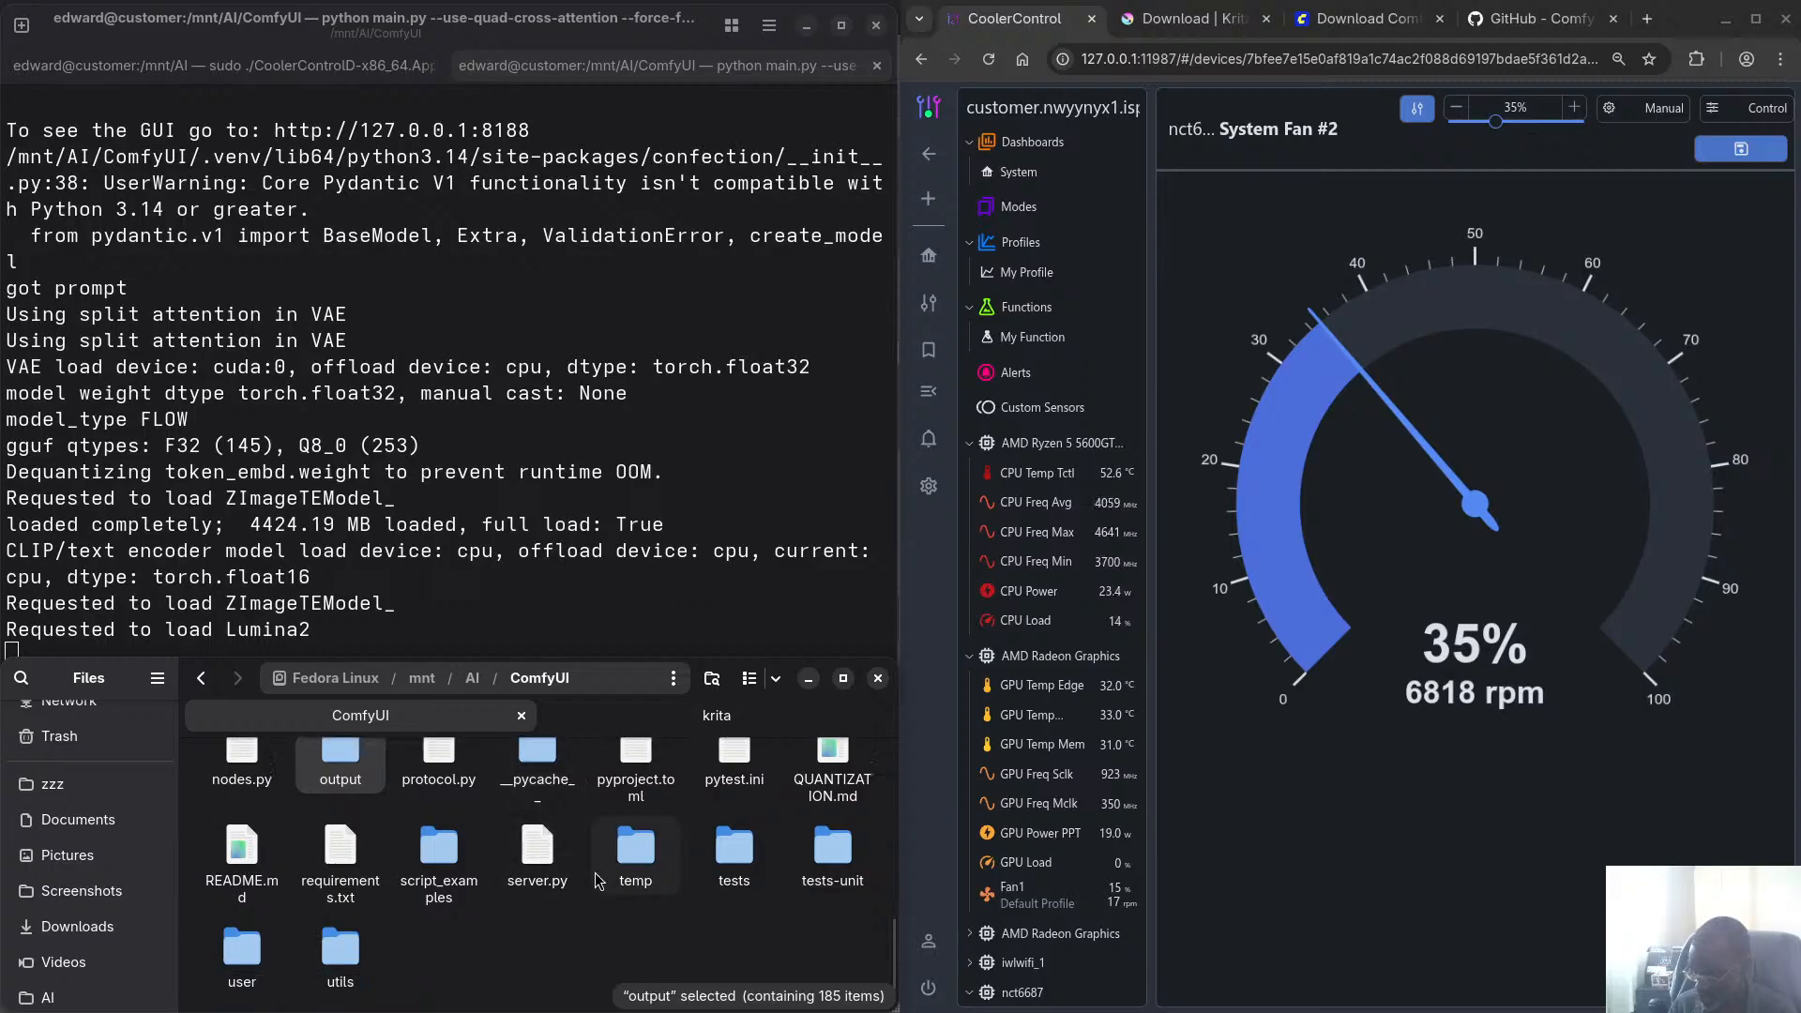
pyautogui.scroll(2, 464, 880)
pyautogui.scroll(2, 464, 879)
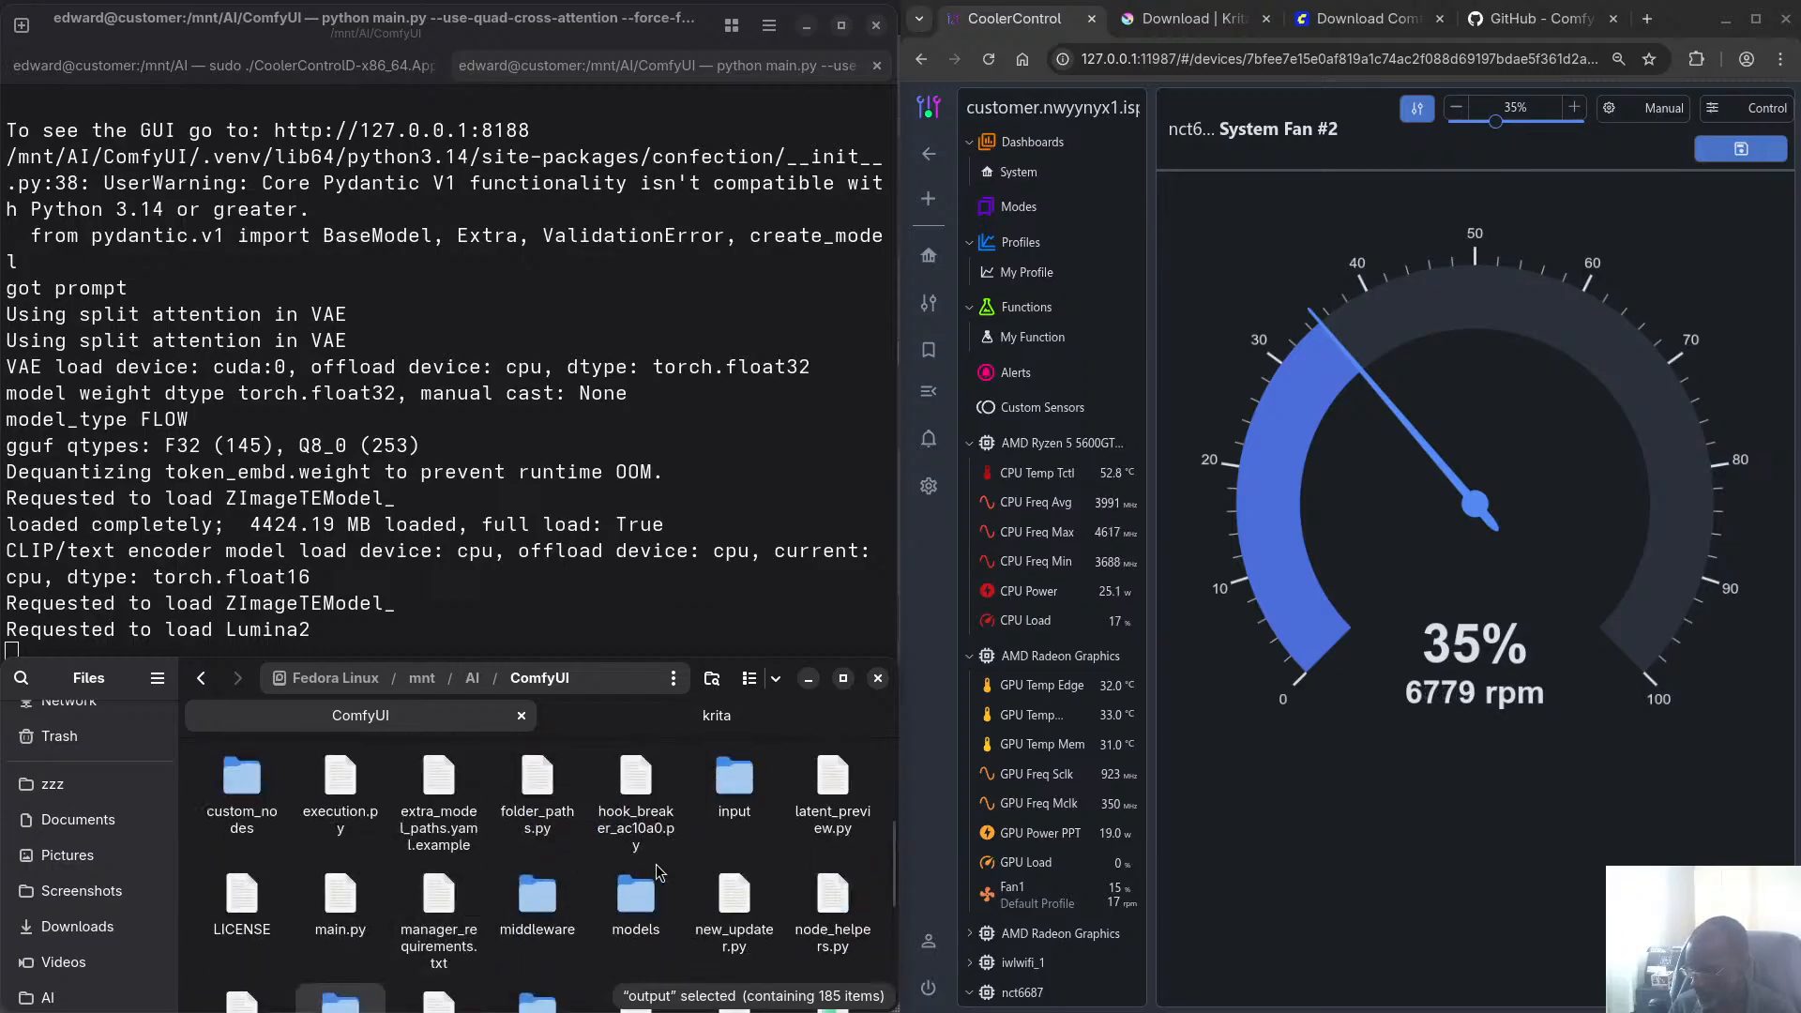
pyautogui.doubleClick(642, 891)
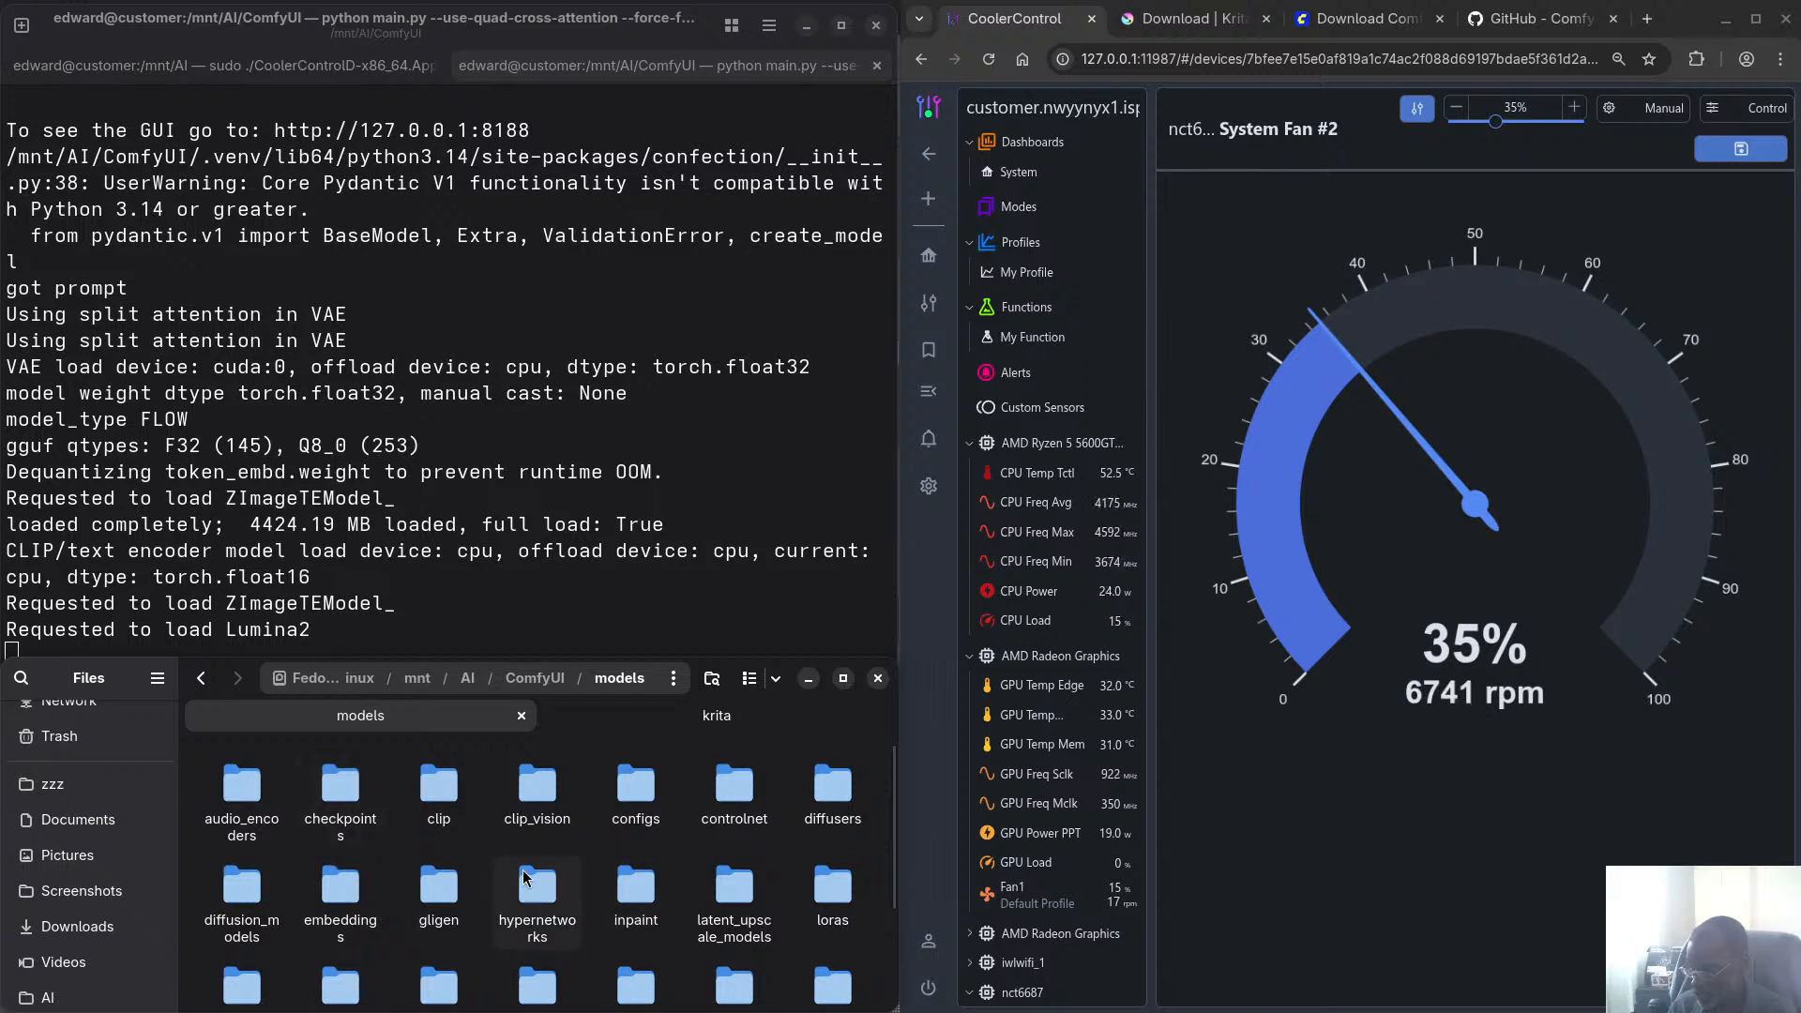
pyautogui.doubleClick(235, 891)
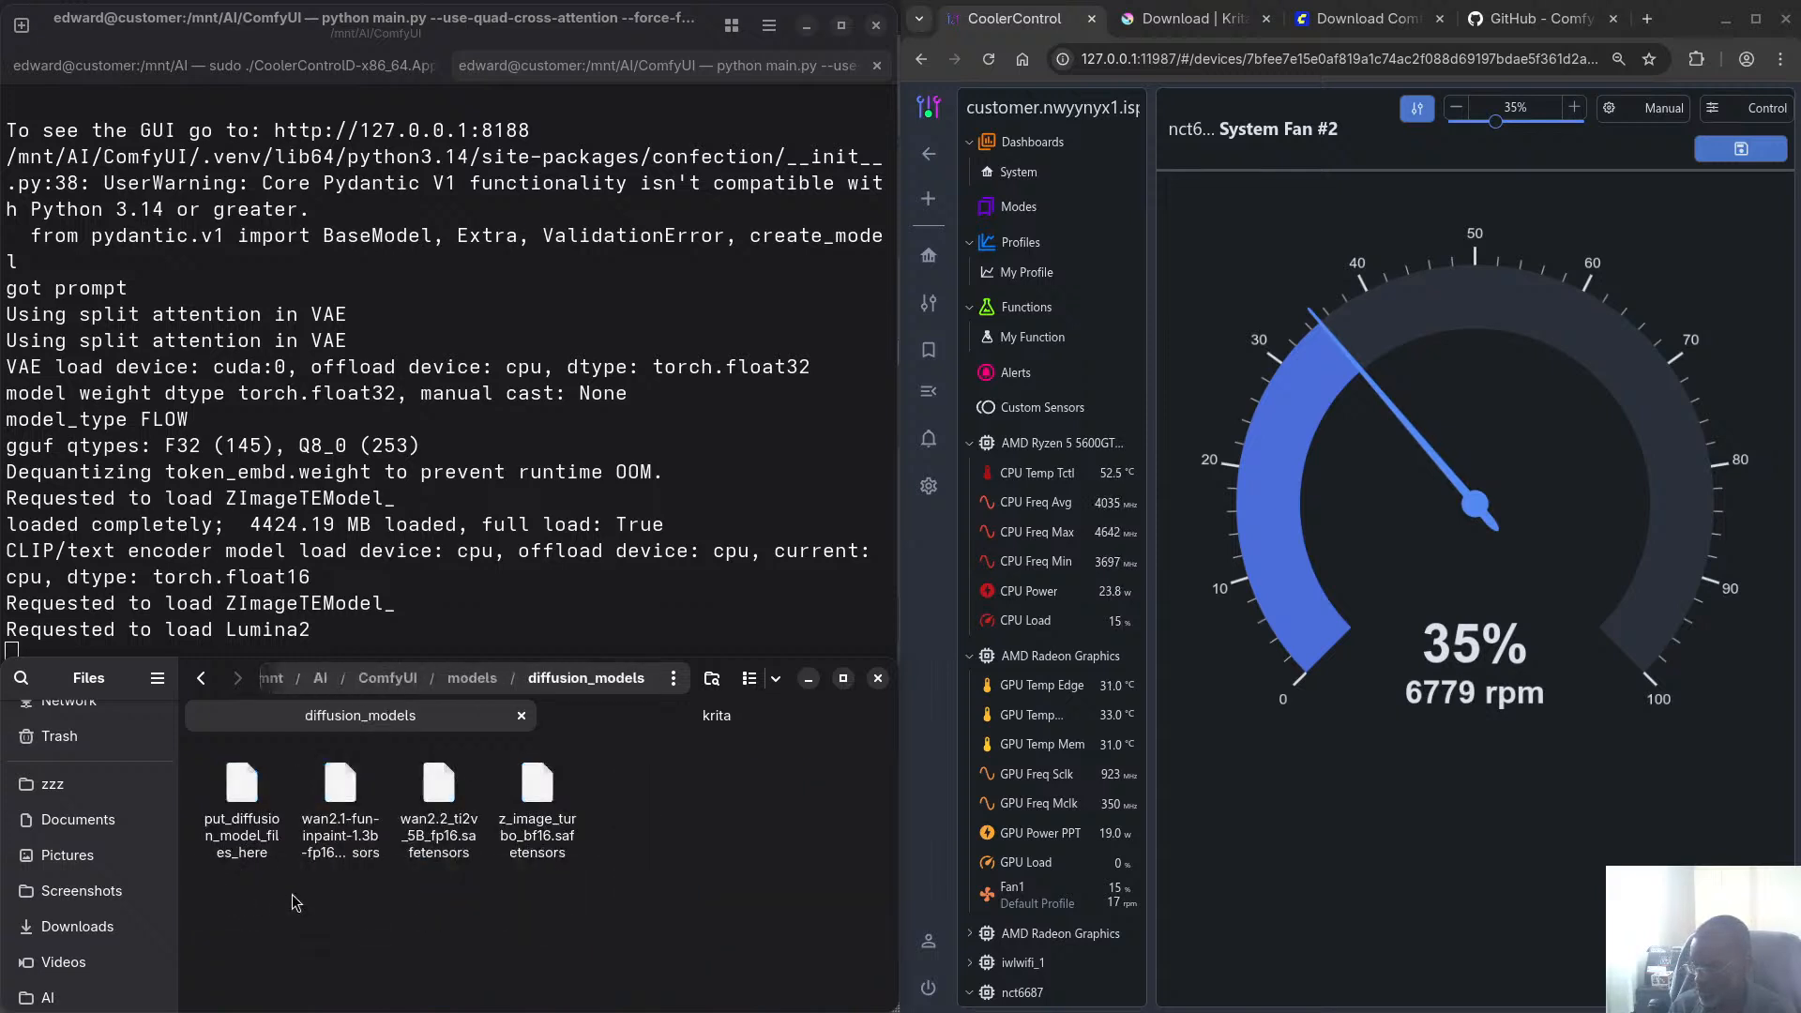
pyautogui.click(542, 787)
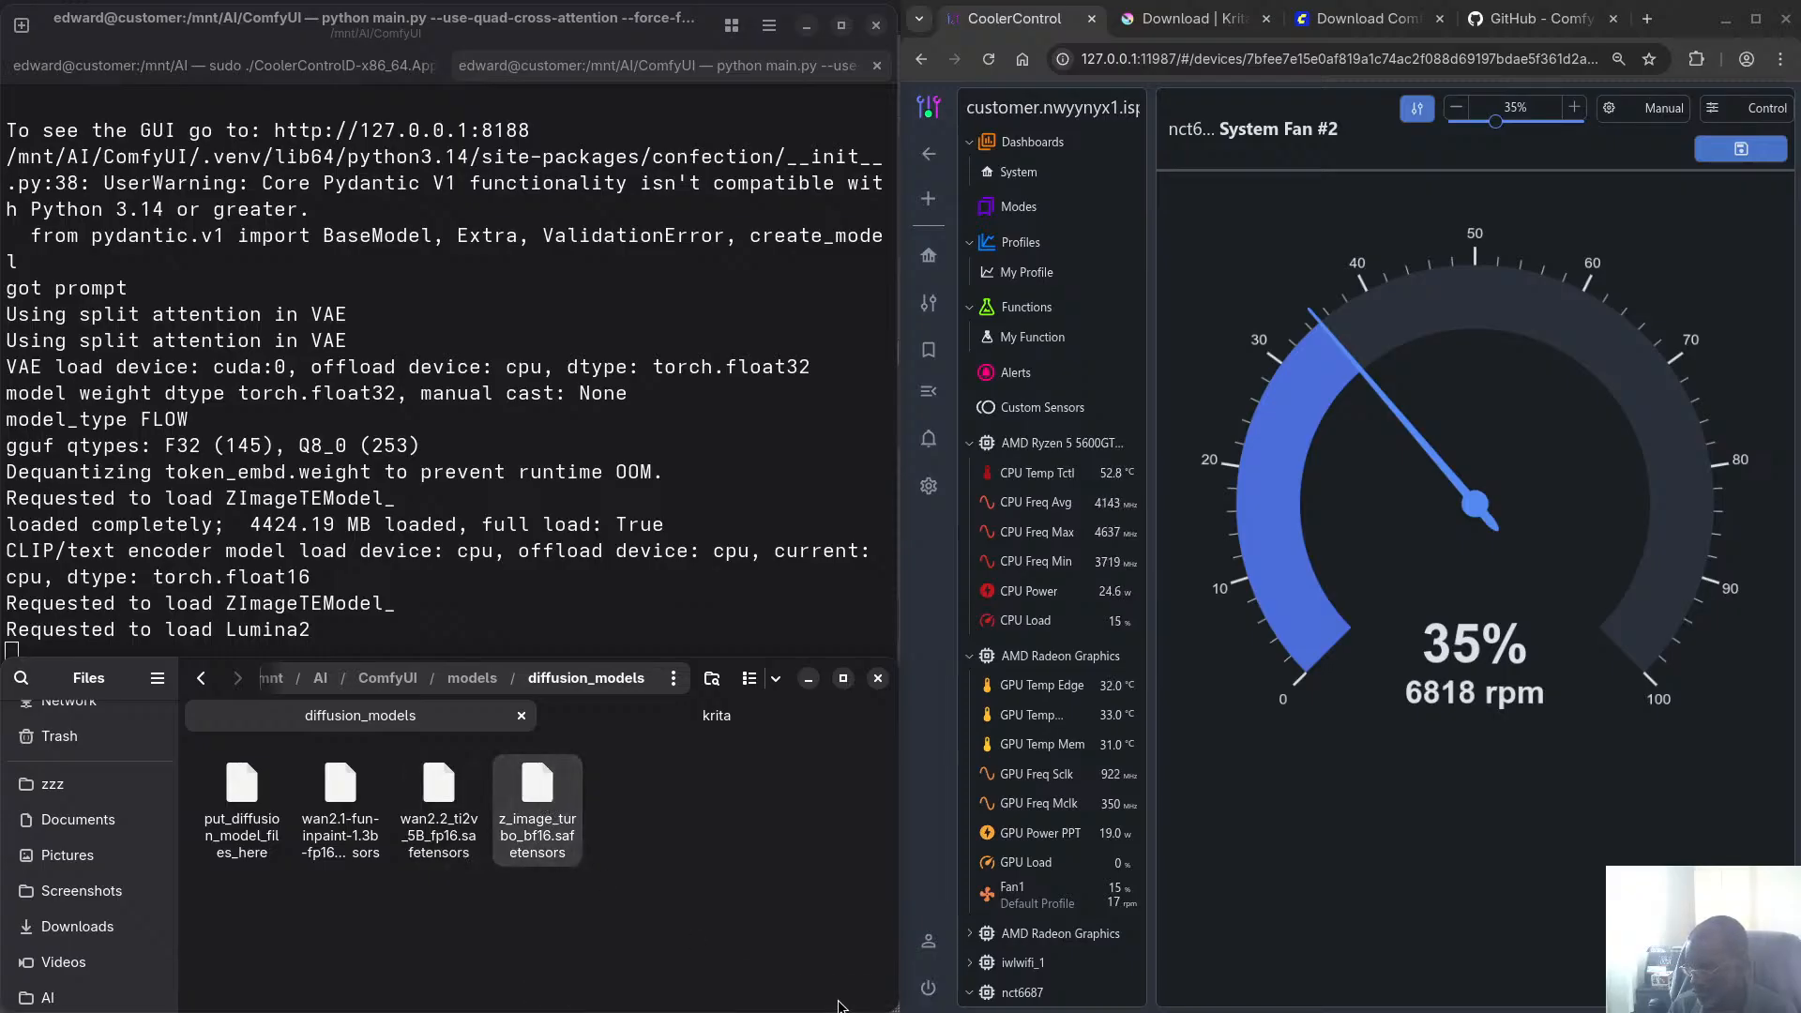
pyautogui.click(531, 808)
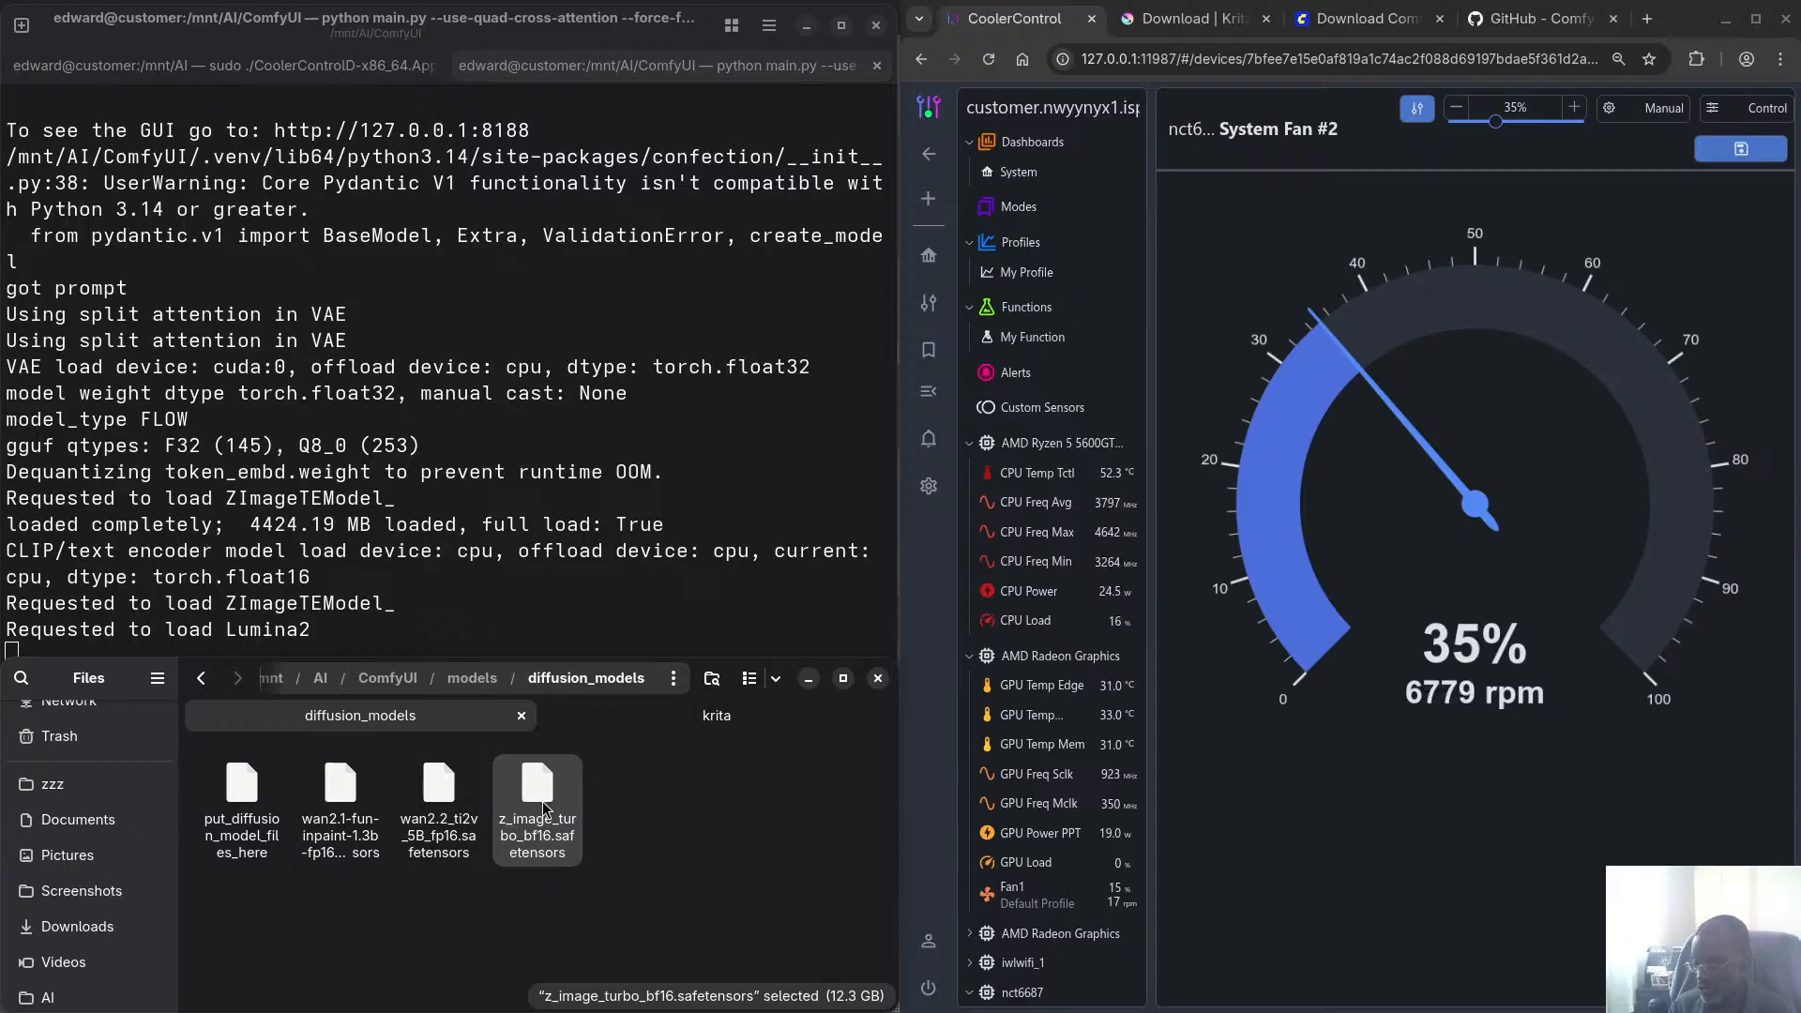
# Open the unet folder under models and check the sizes of the z_image_turbo Q8_0 and Q4_K_M GGUF files
pyautogui.click(470, 678)
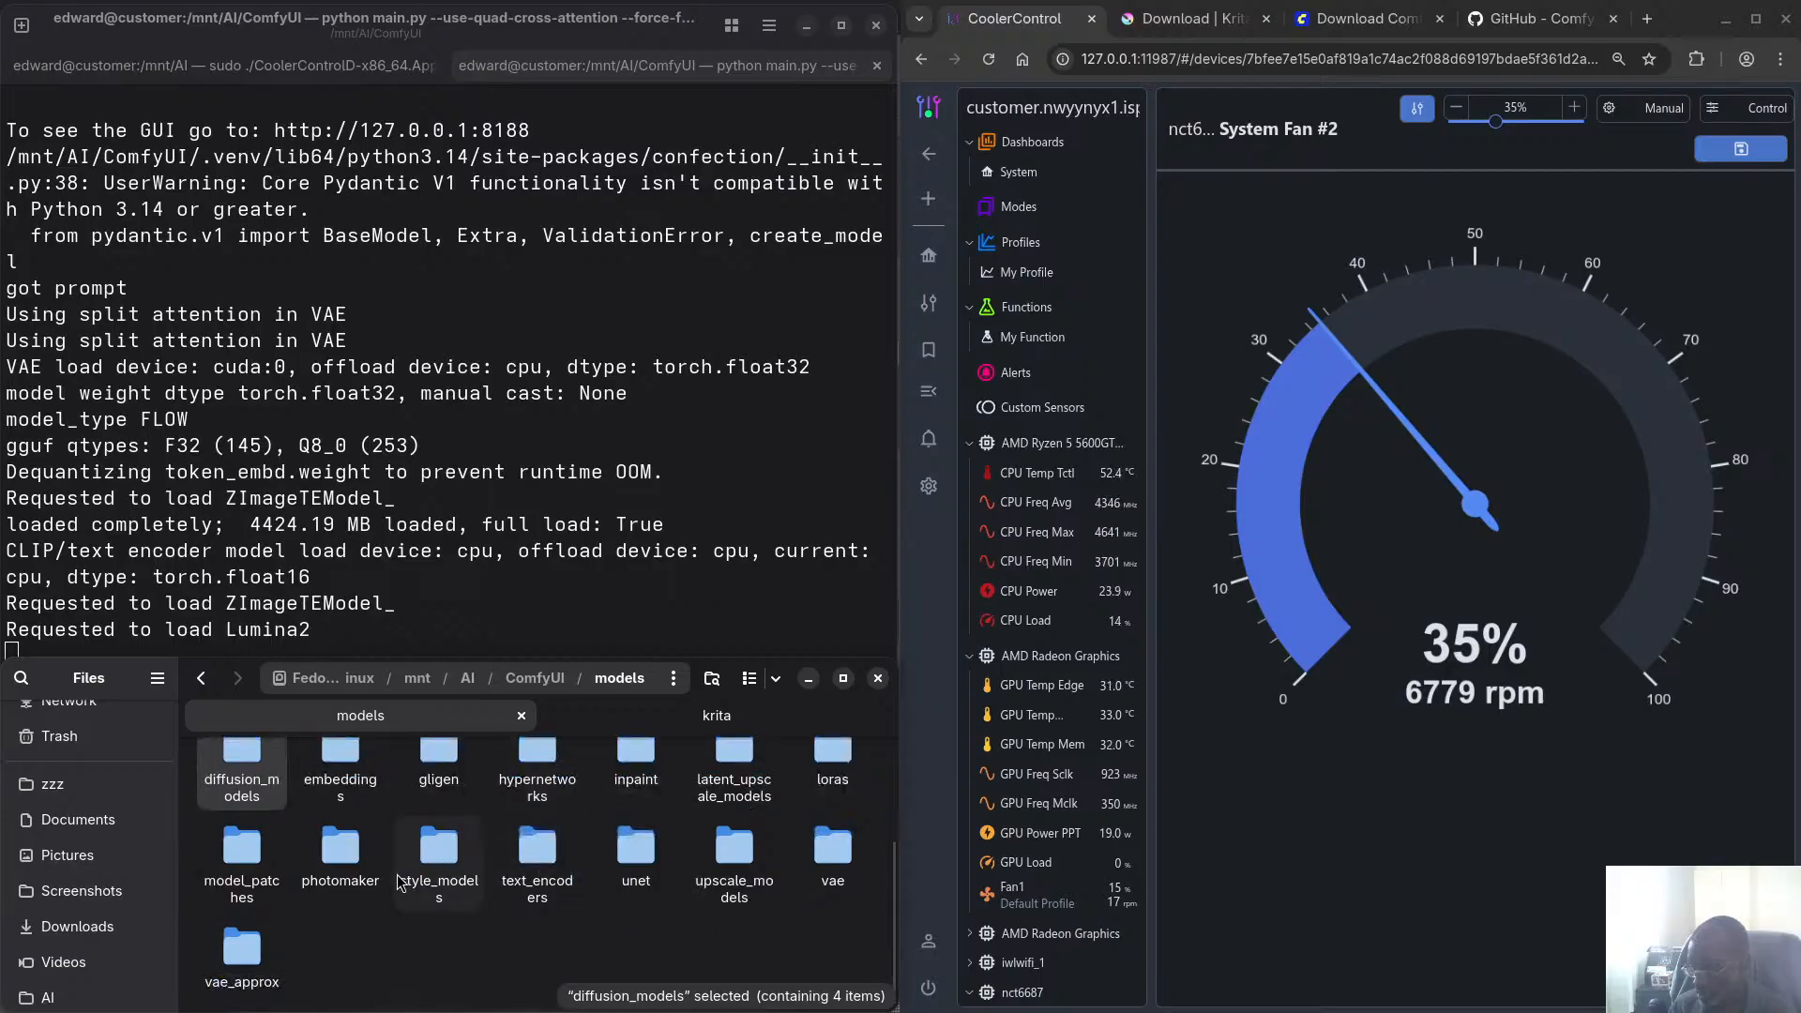
pyautogui.doubleClick(626, 856)
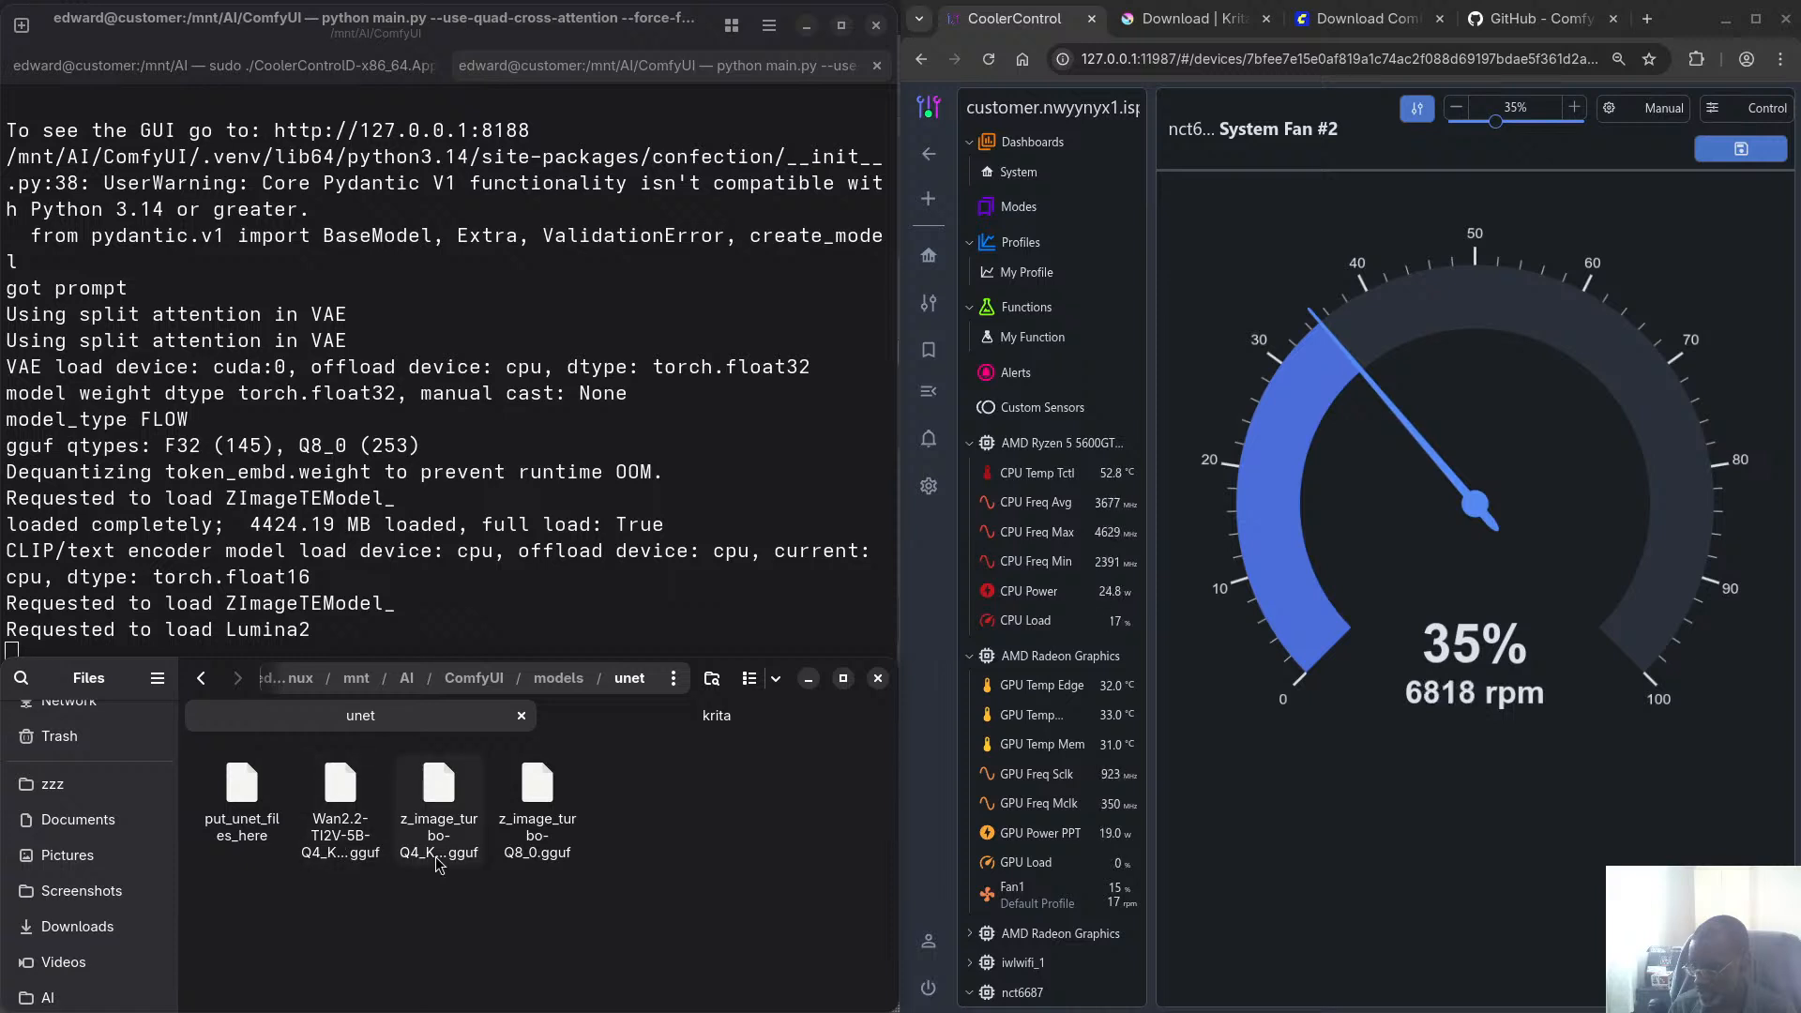
pyautogui.click(541, 793)
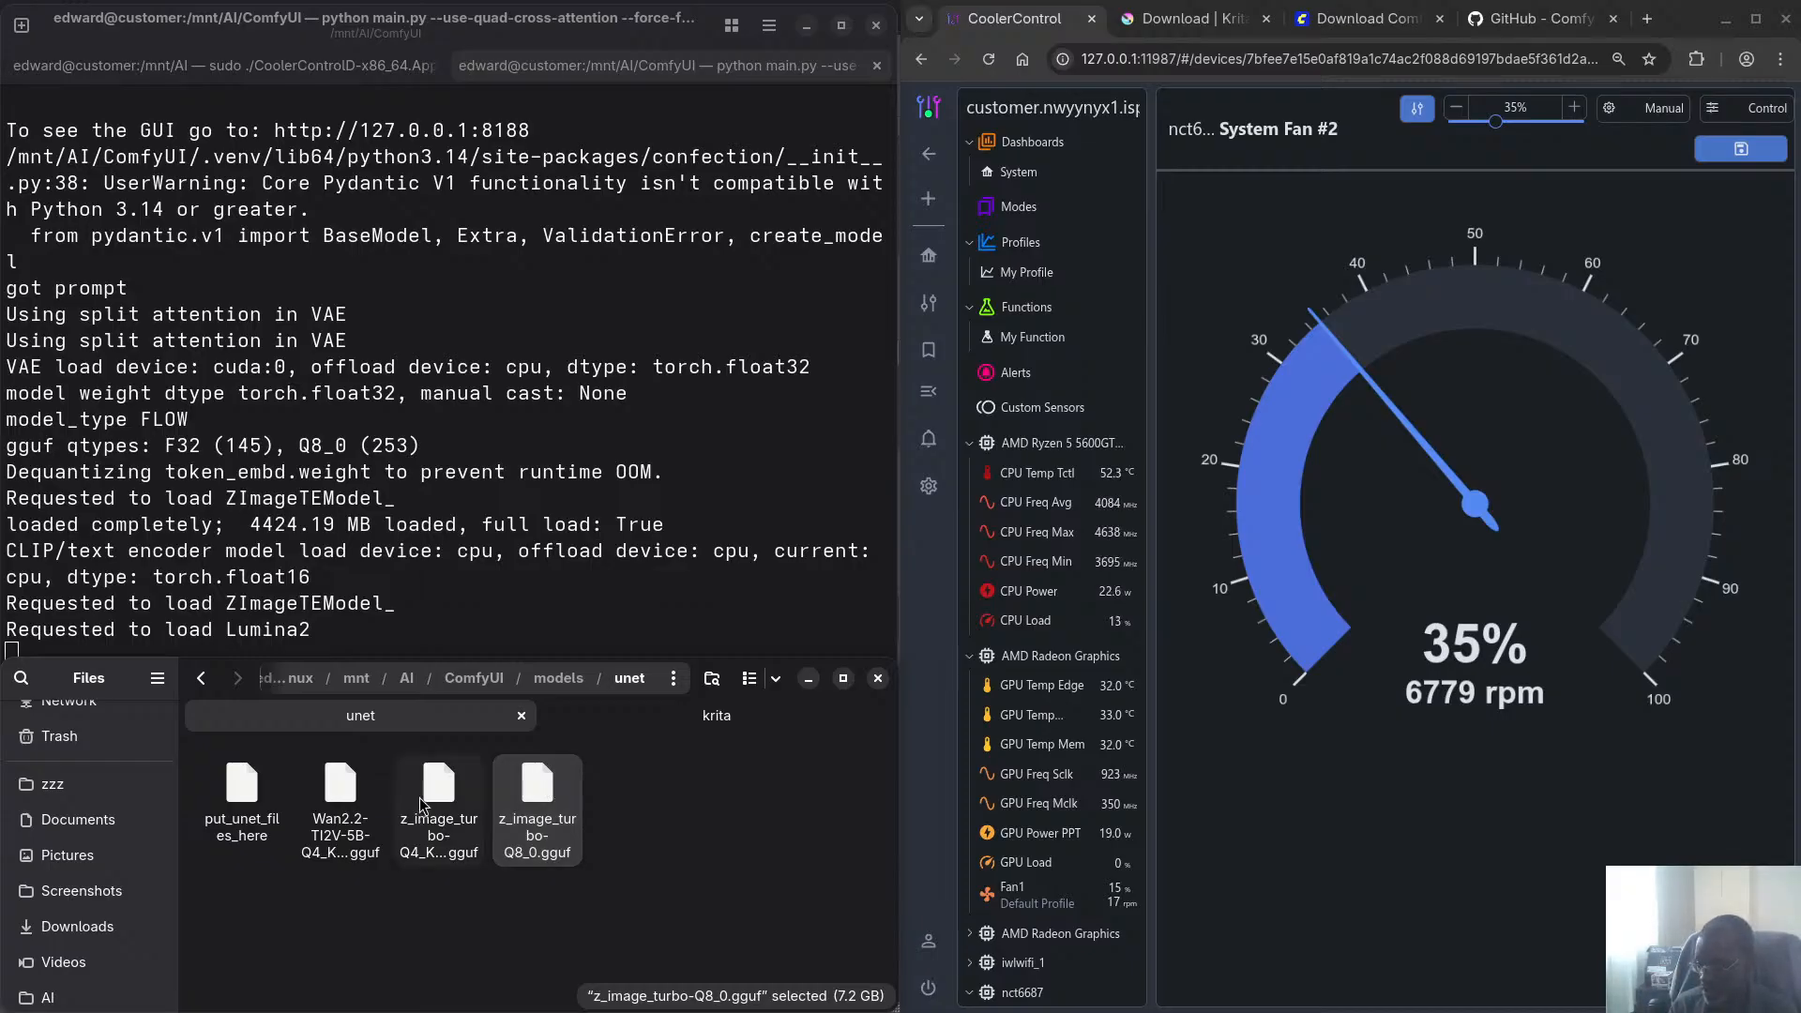
pyautogui.click(433, 795)
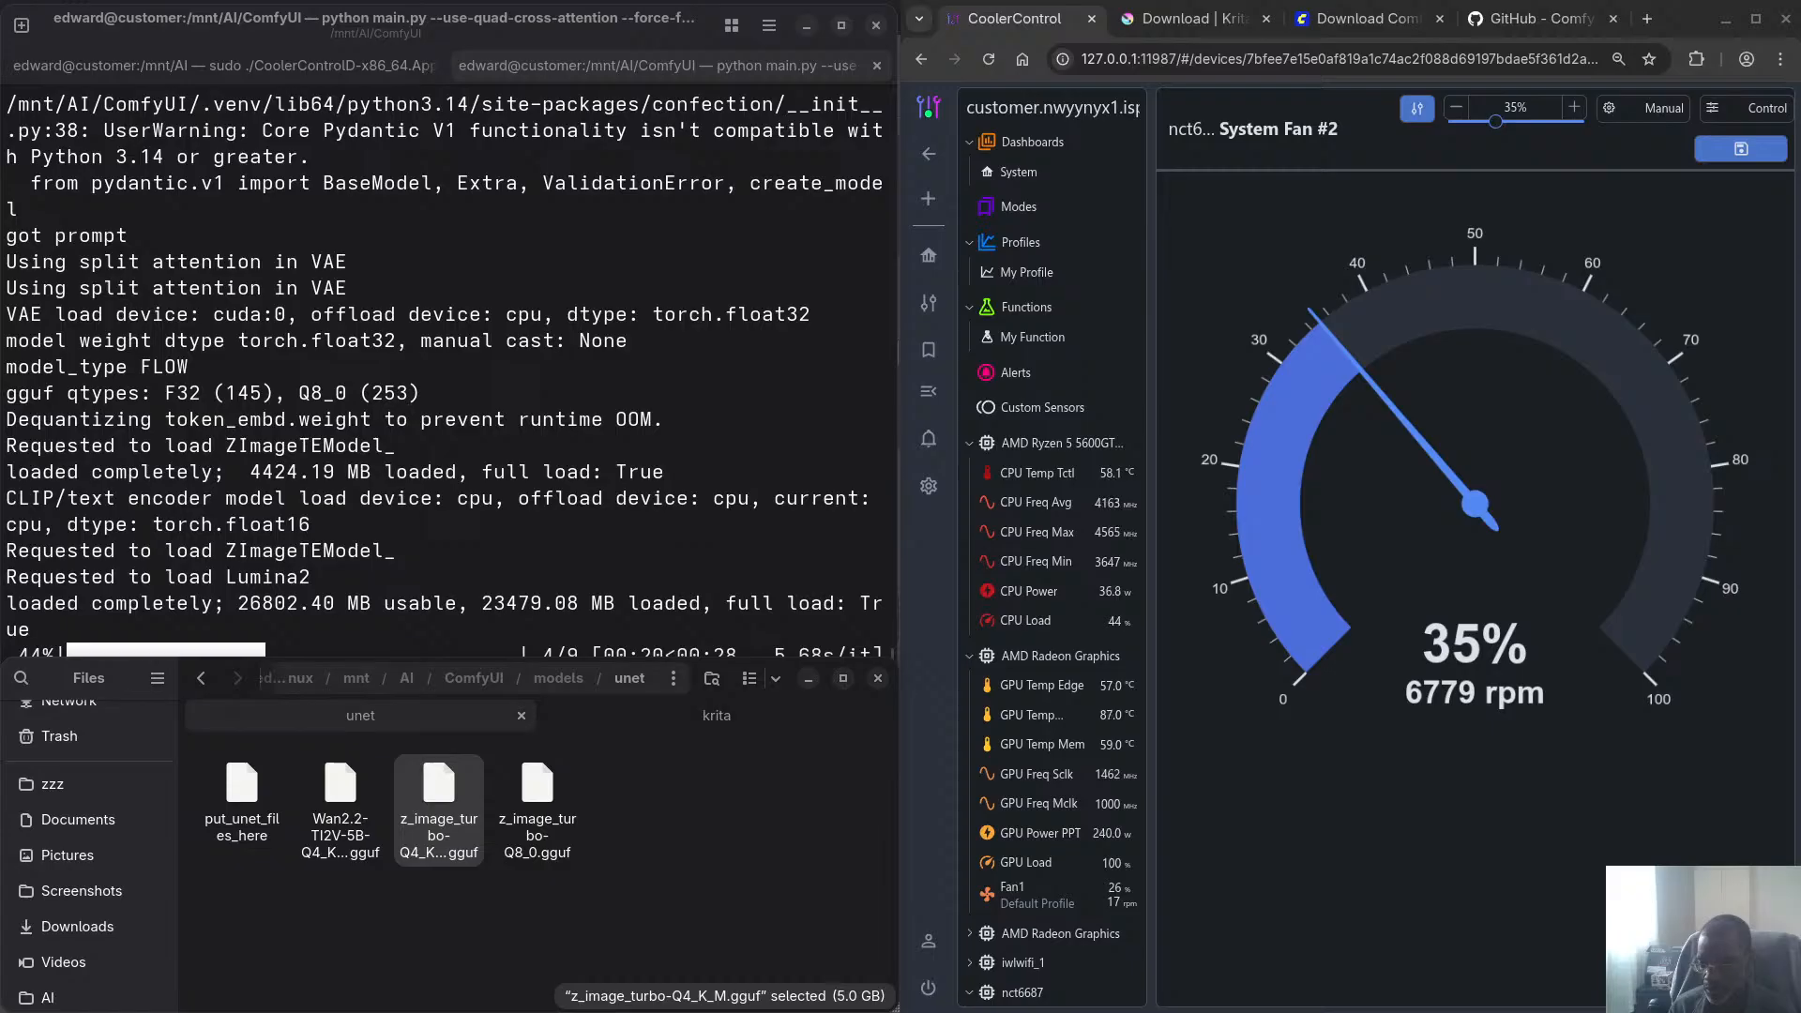
# Bring the system monitor back into view and recheck memory and swap usage as the image generation finishes
pyautogui.moveTo(206, 346); pyautogui.dragTo(351, 185)
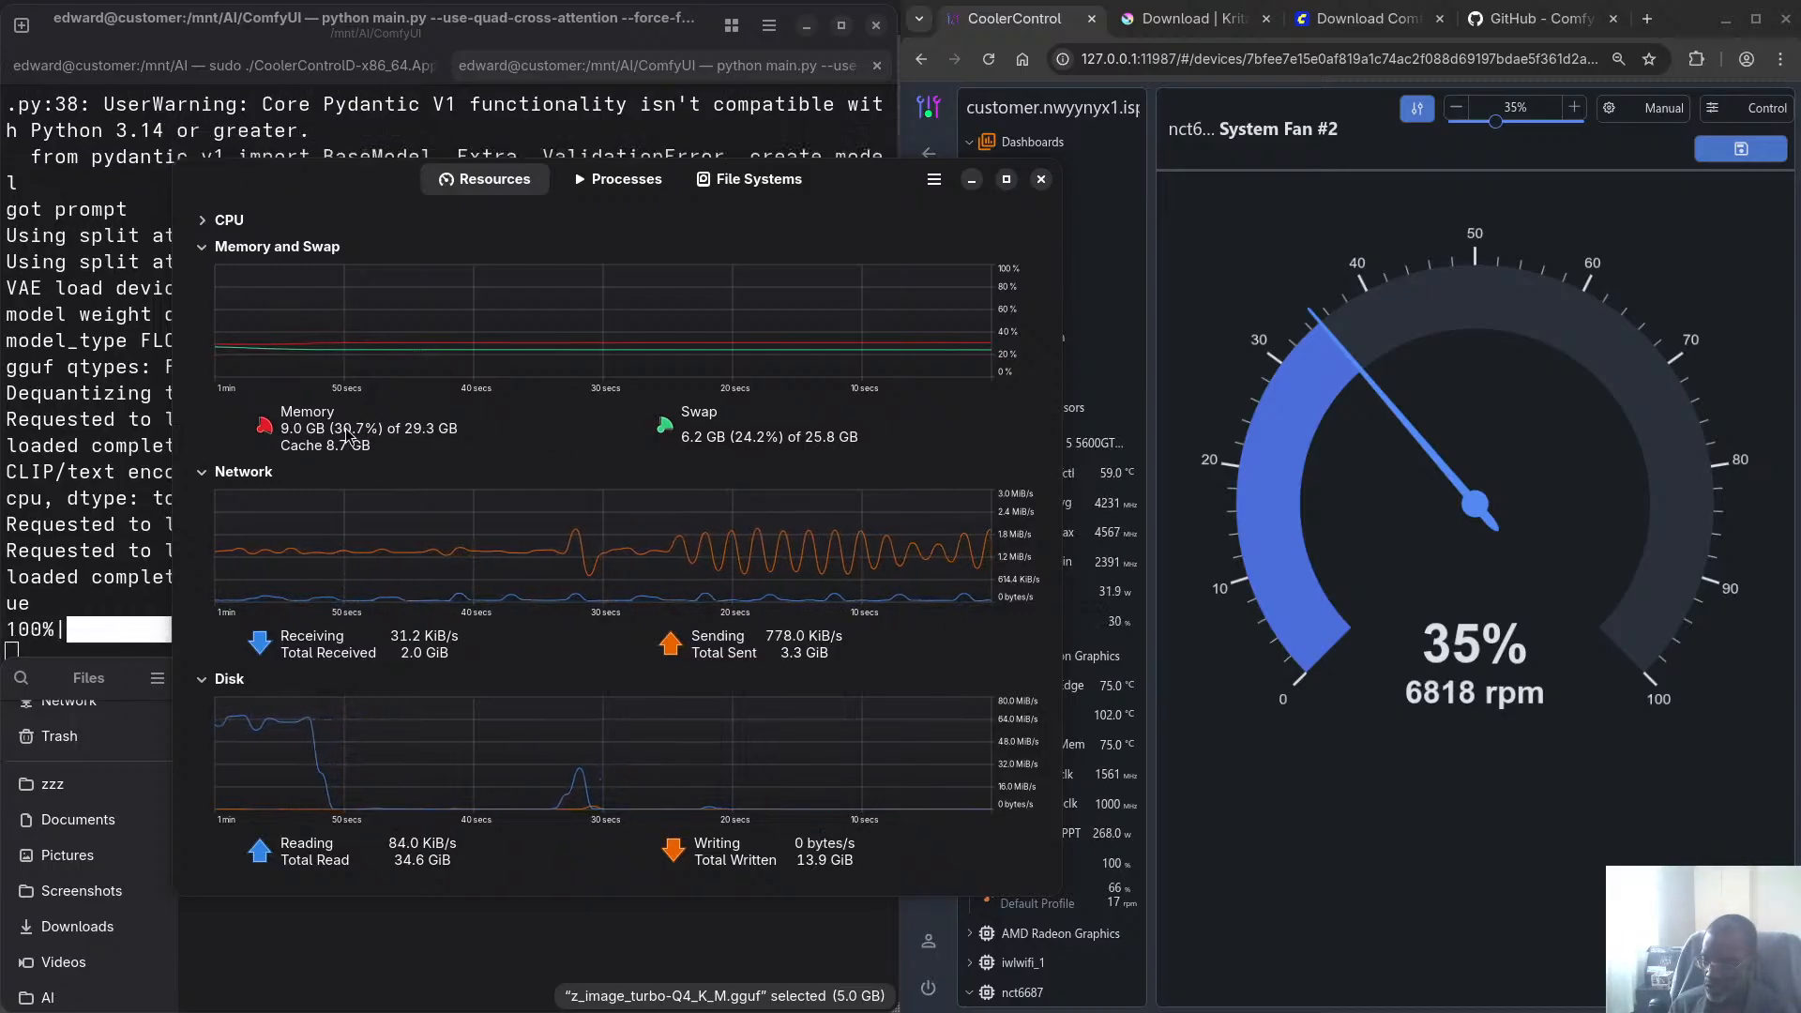
pyautogui.moveTo(349, 191); pyautogui.dragTo(0, 161)
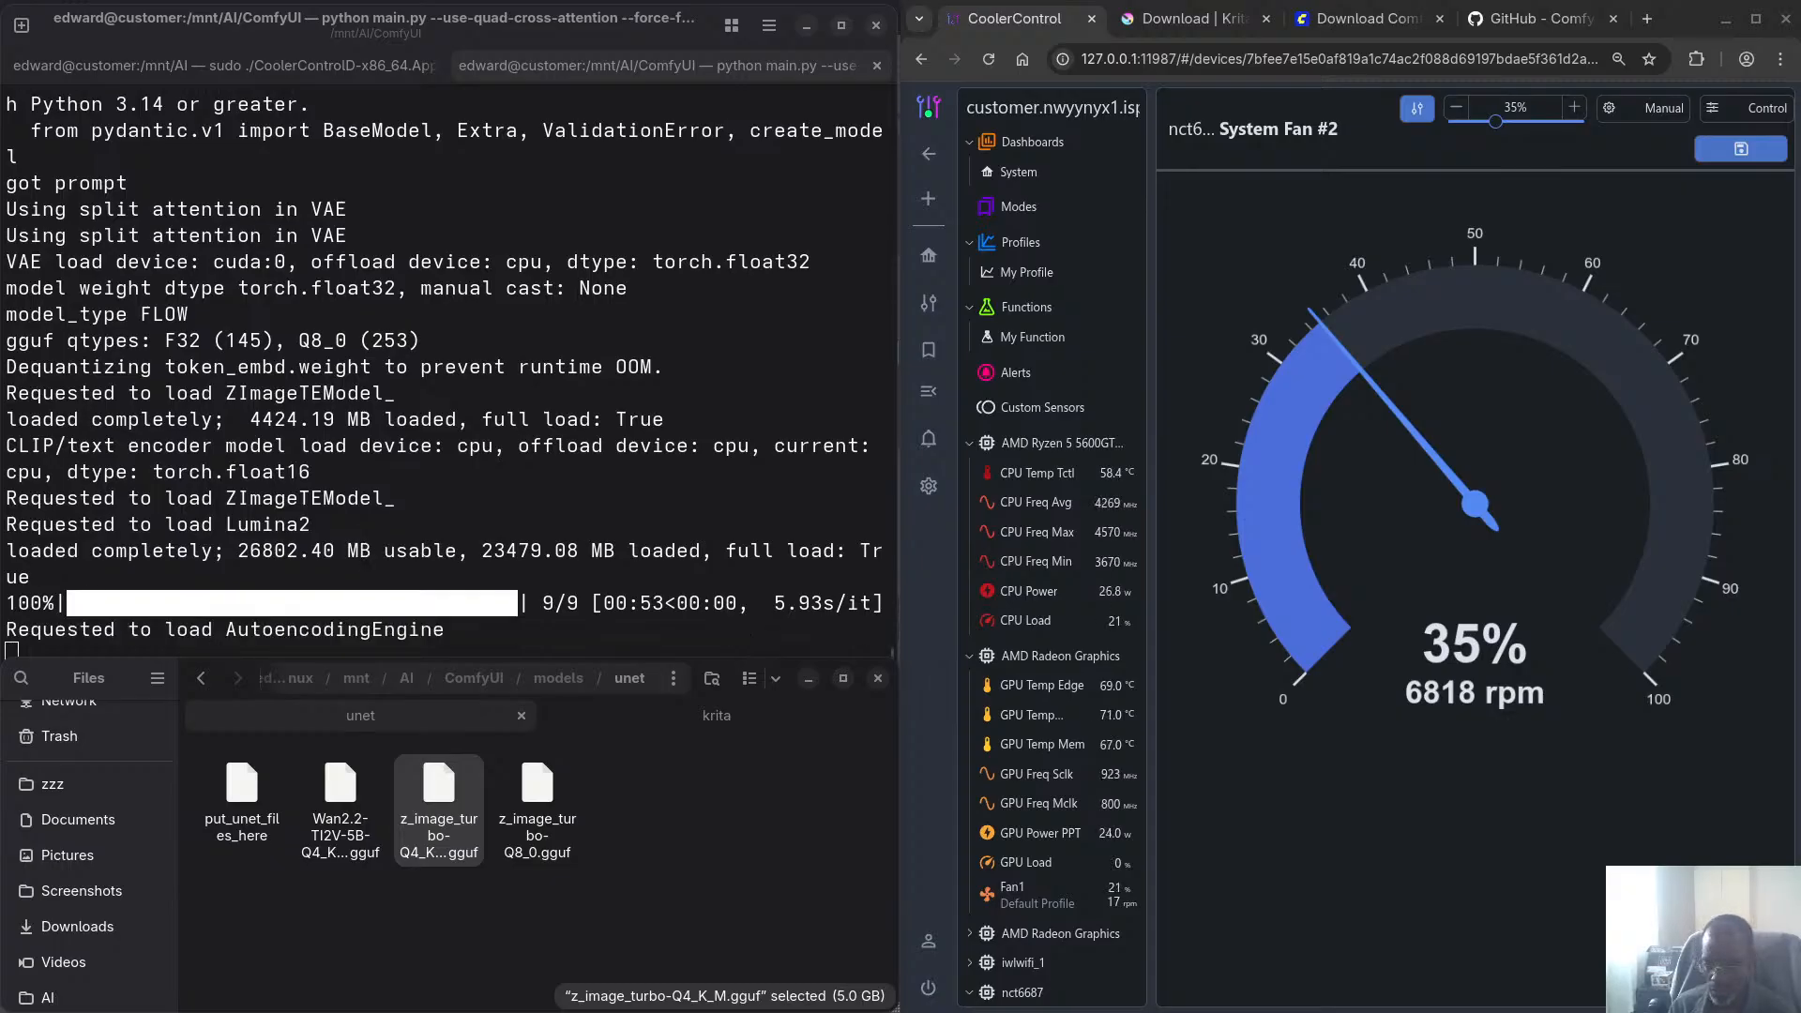
pyautogui.hotkey('alt', 'Tab')
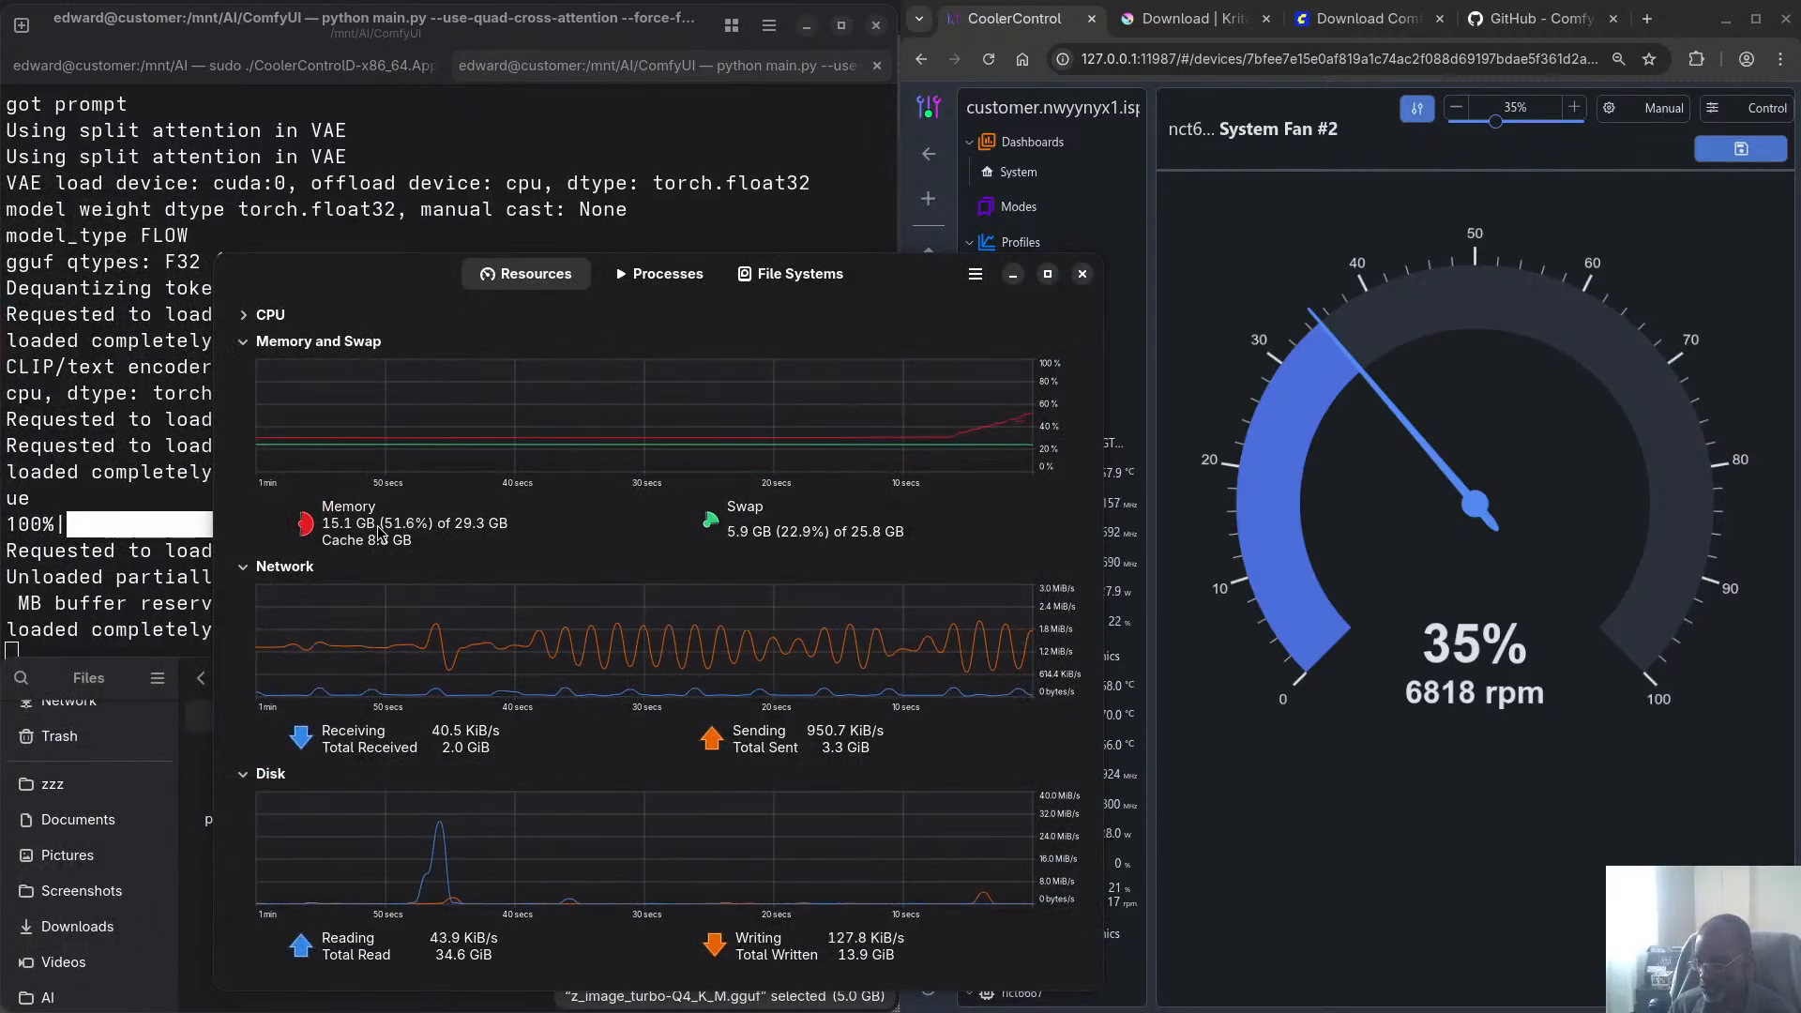
pyautogui.middleClick(375, 269)
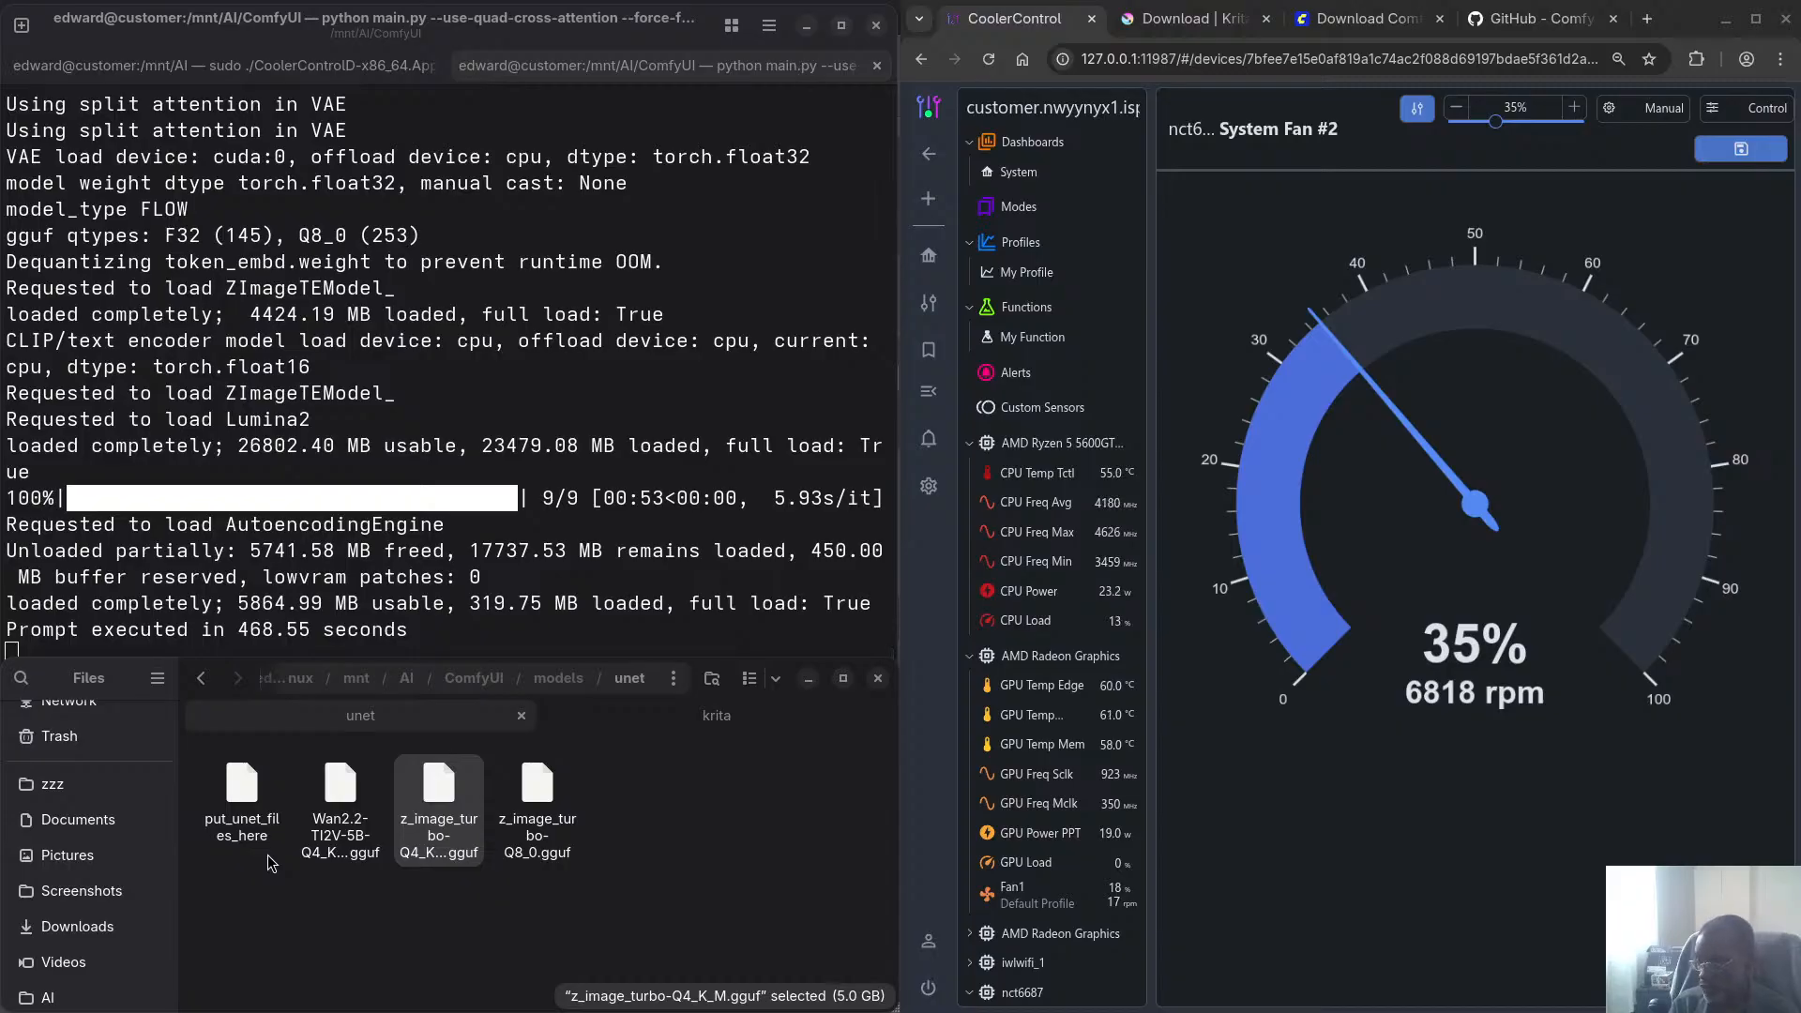
# Switch to Krita, choose the Z-Image Turbo (GGUF) style and generate "A lovely cat" again
pyautogui.press('super')
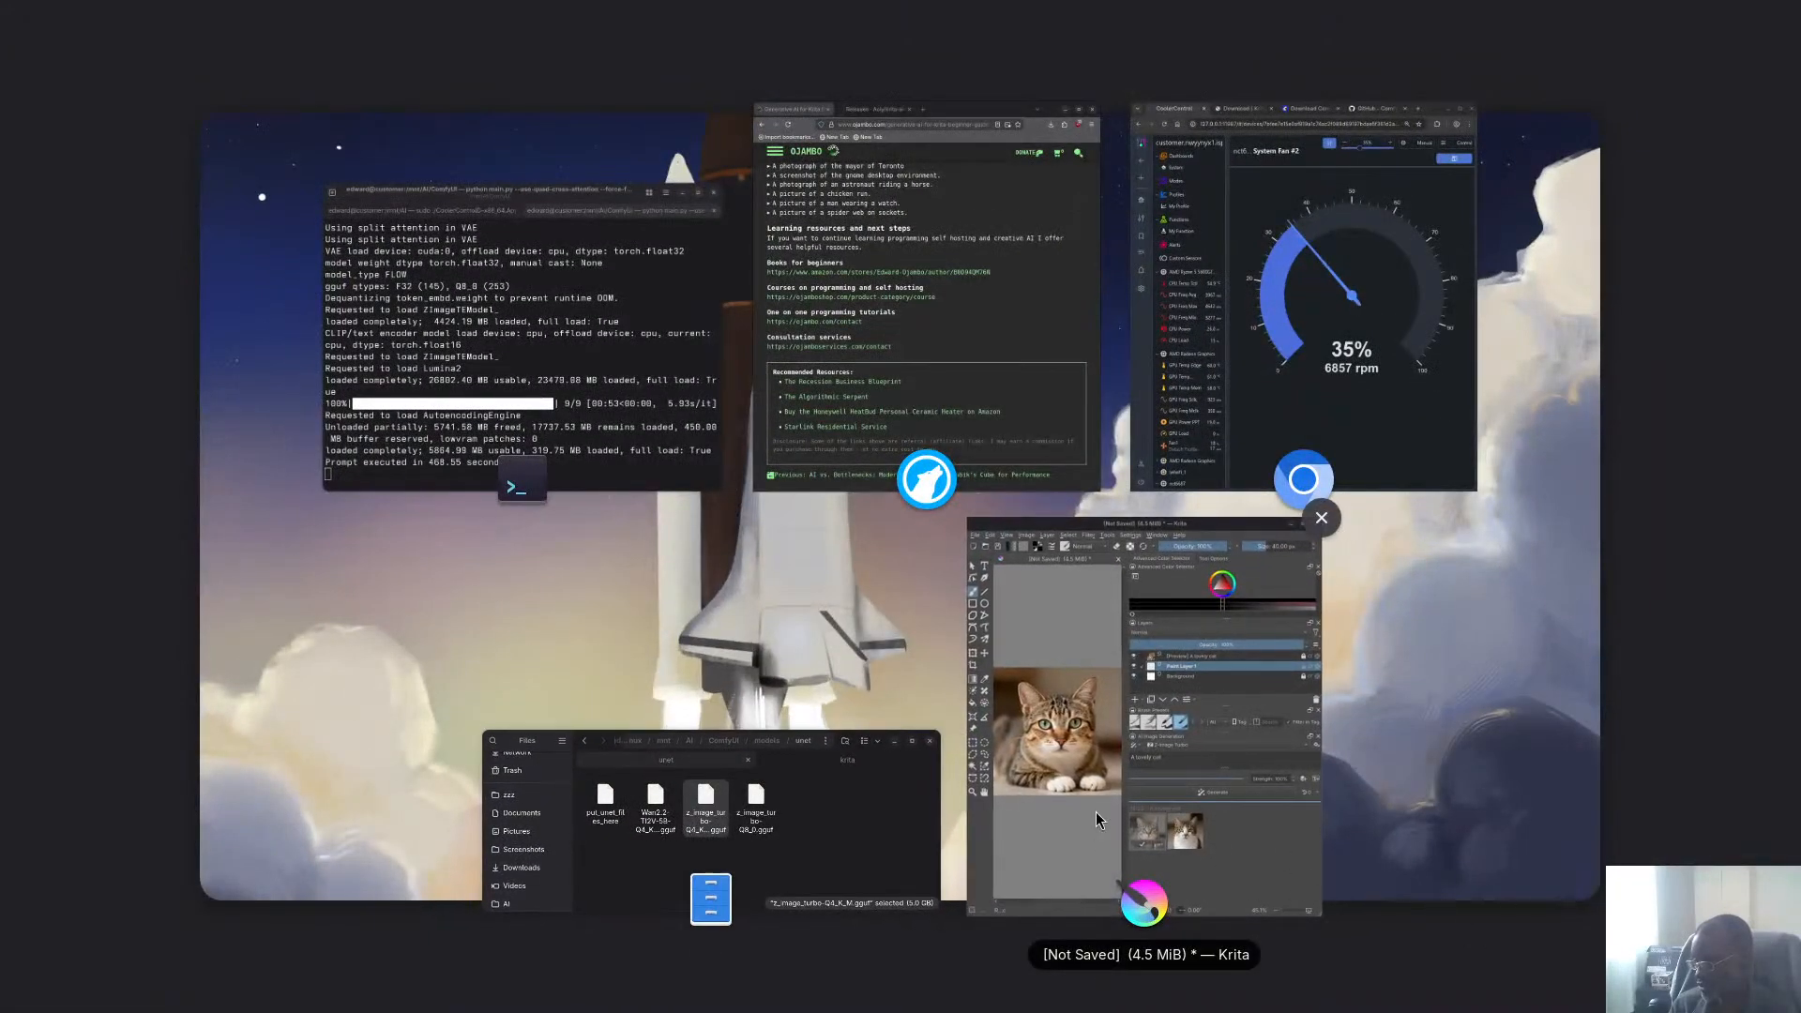
pyautogui.click(976, 619)
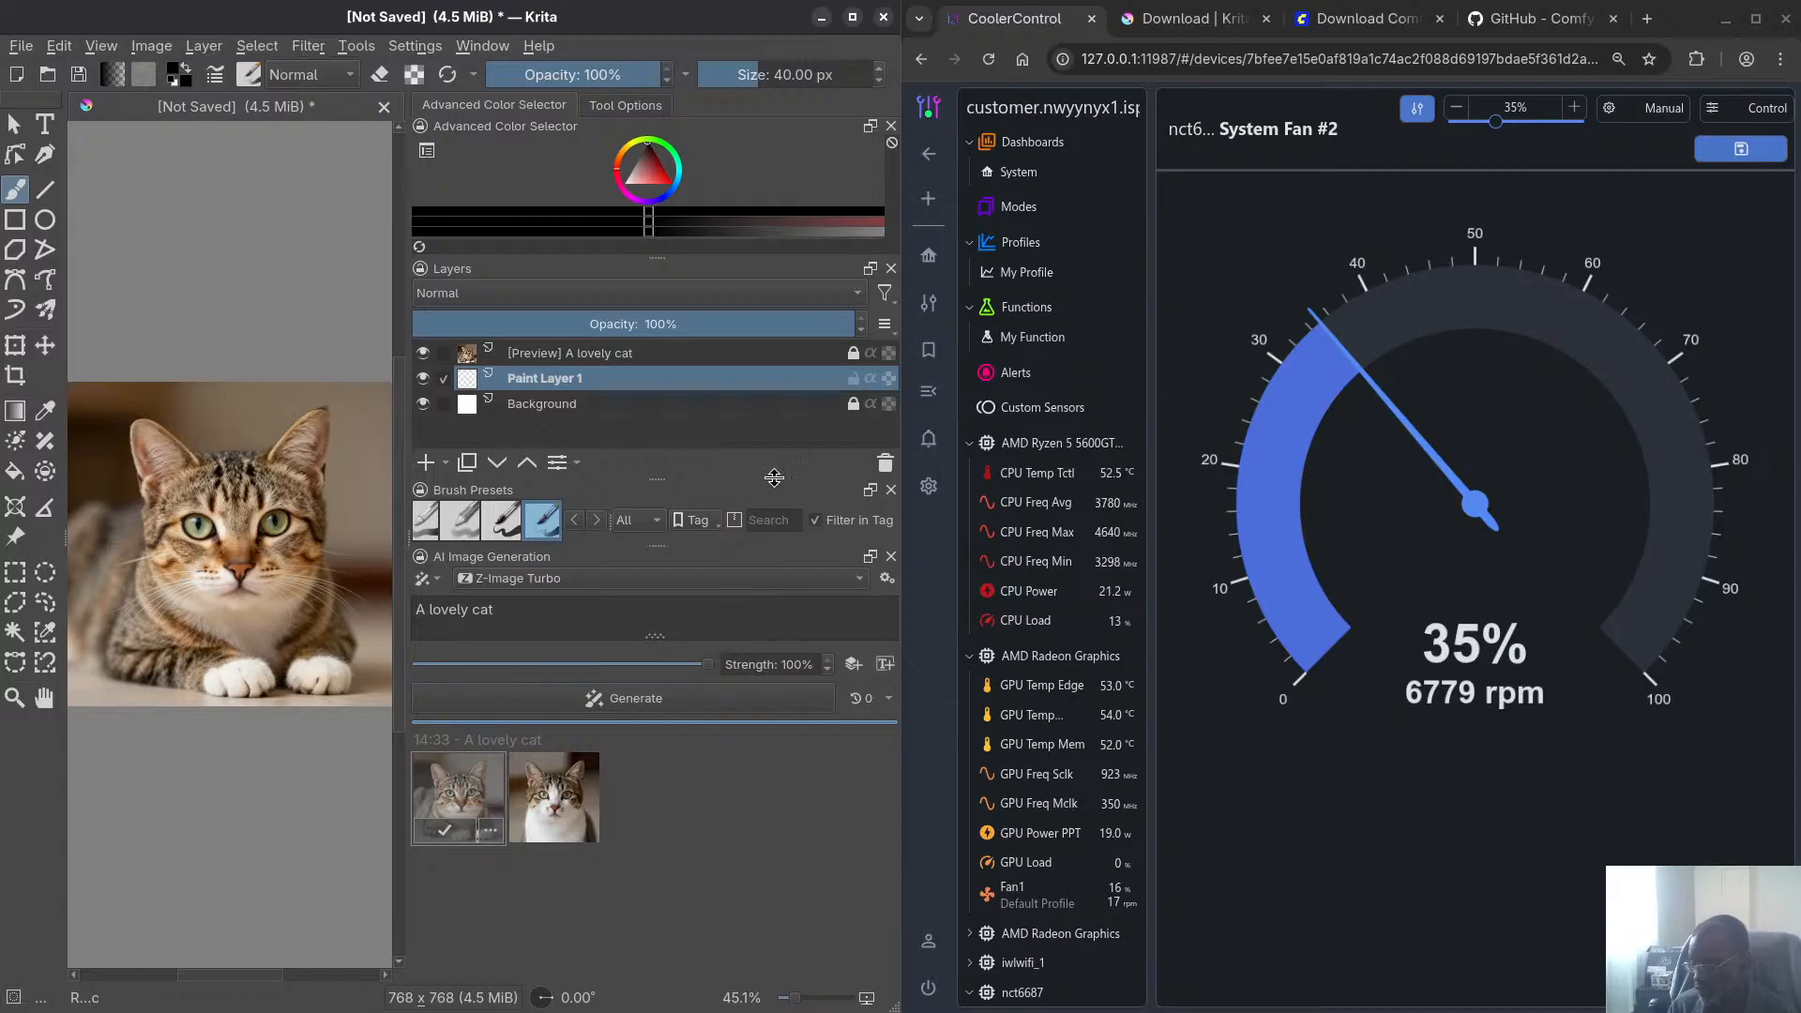
pyautogui.click(858, 583)
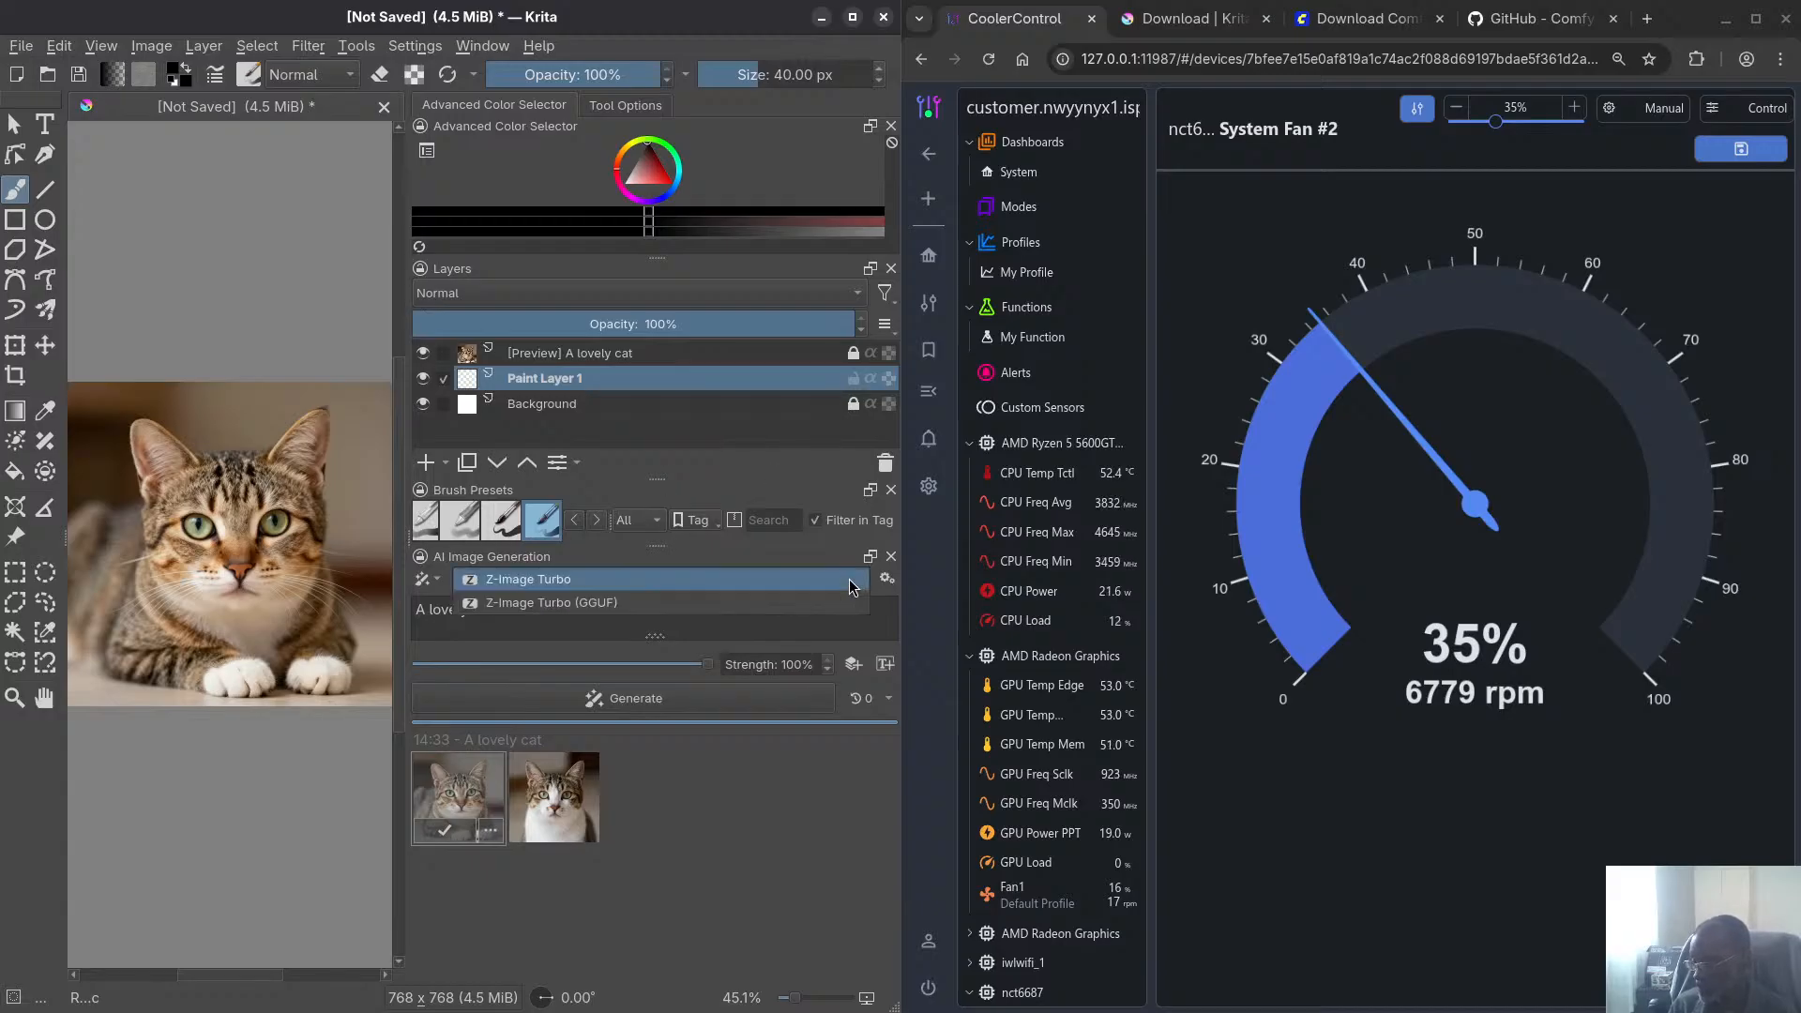
pyautogui.click(615, 602)
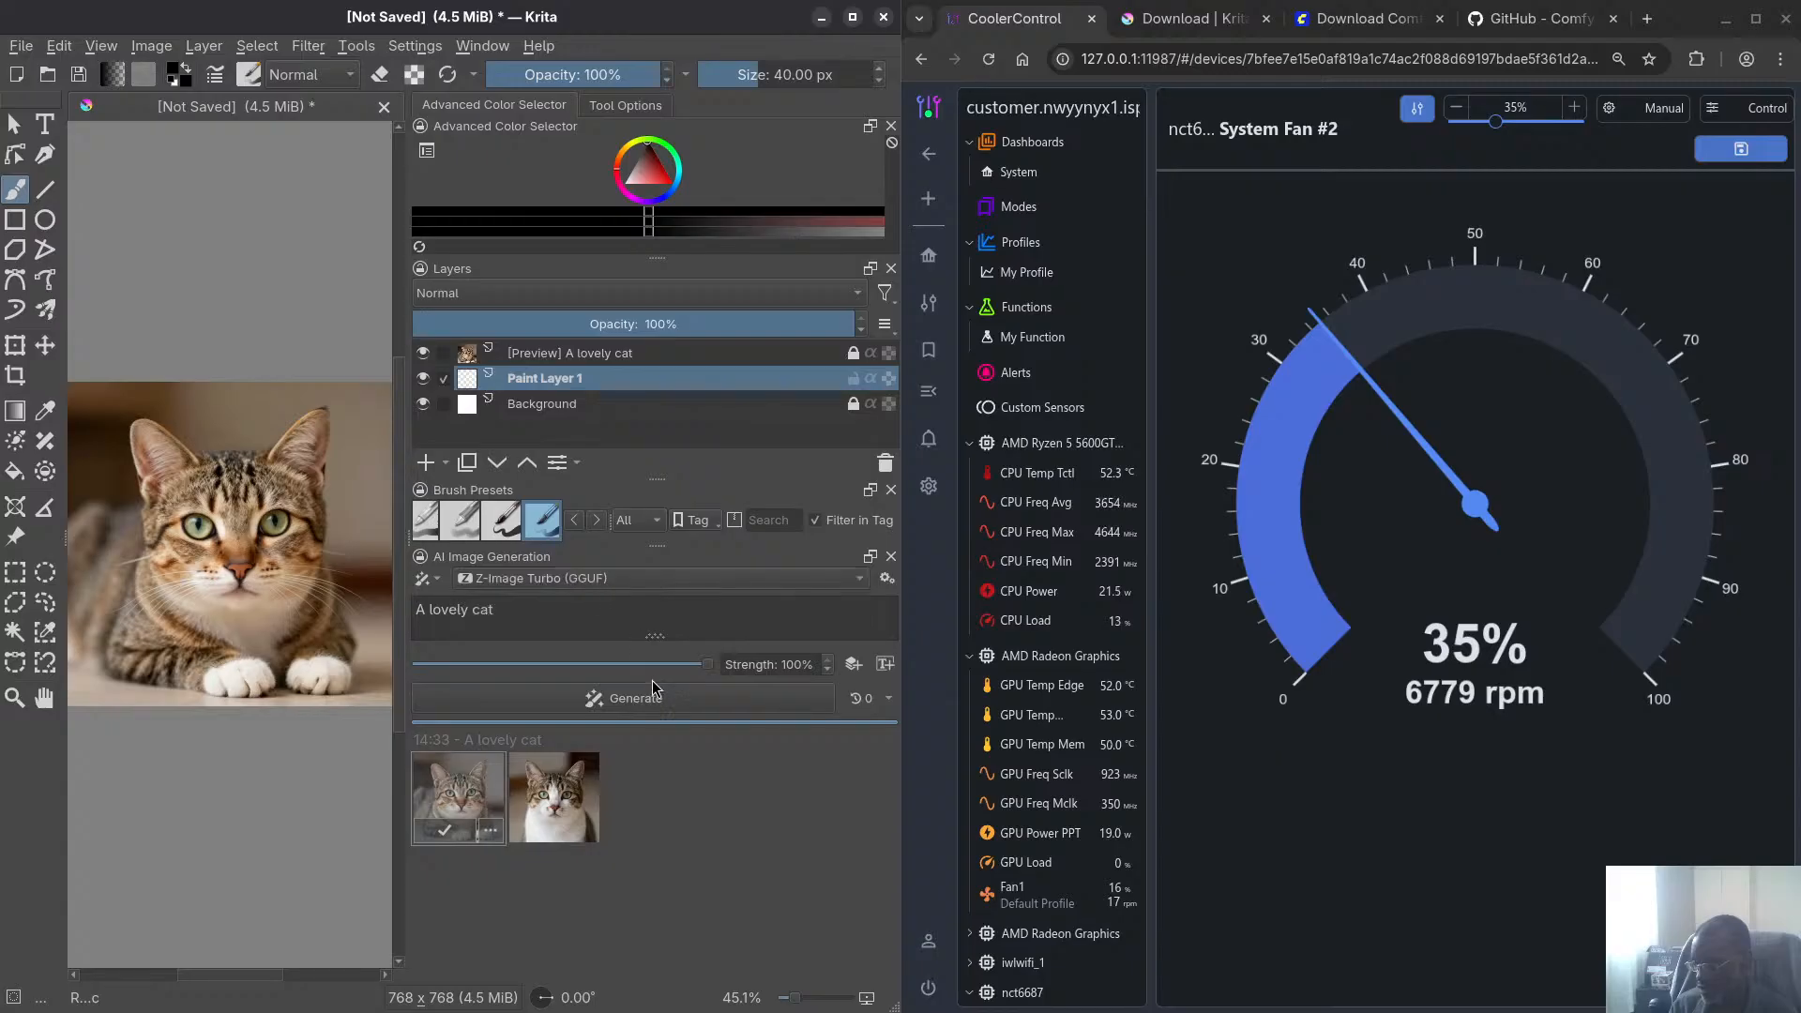
pyautogui.click(634, 700)
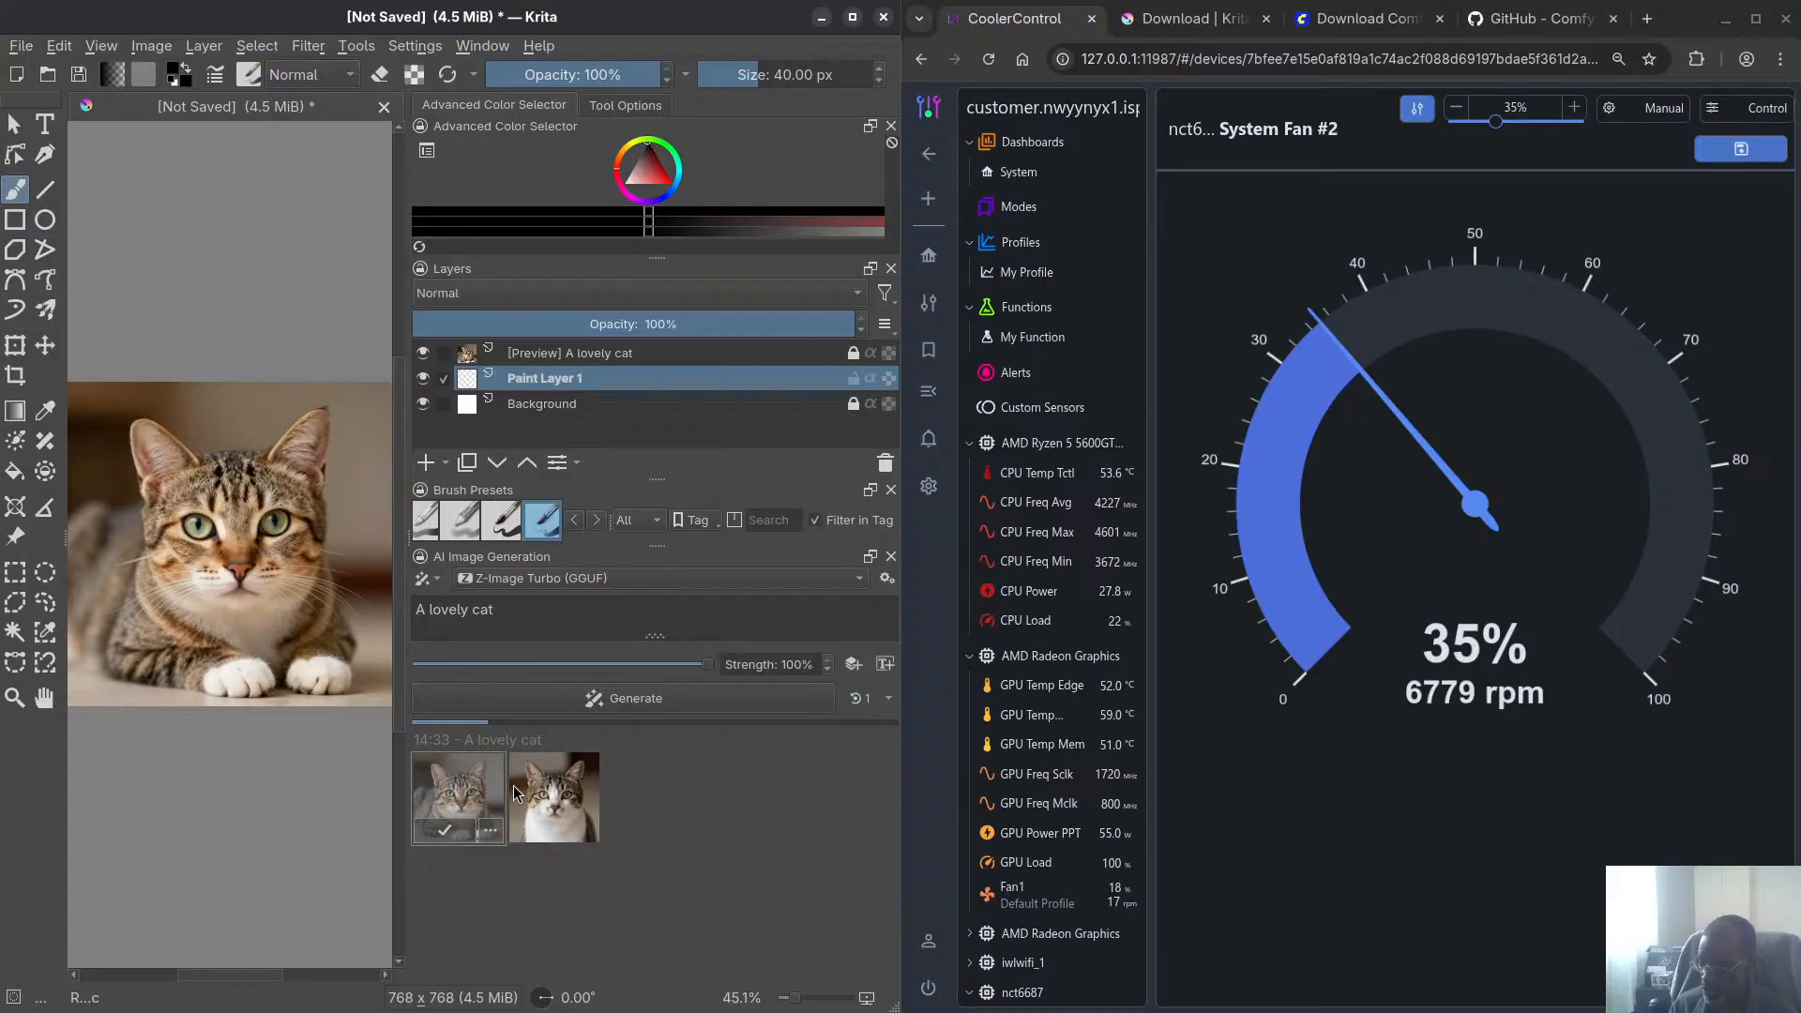
# Switch to the ComfyUI terminal and examine the log's model loading sizes, sampling progress and prompt execution time
pyautogui.press('super')
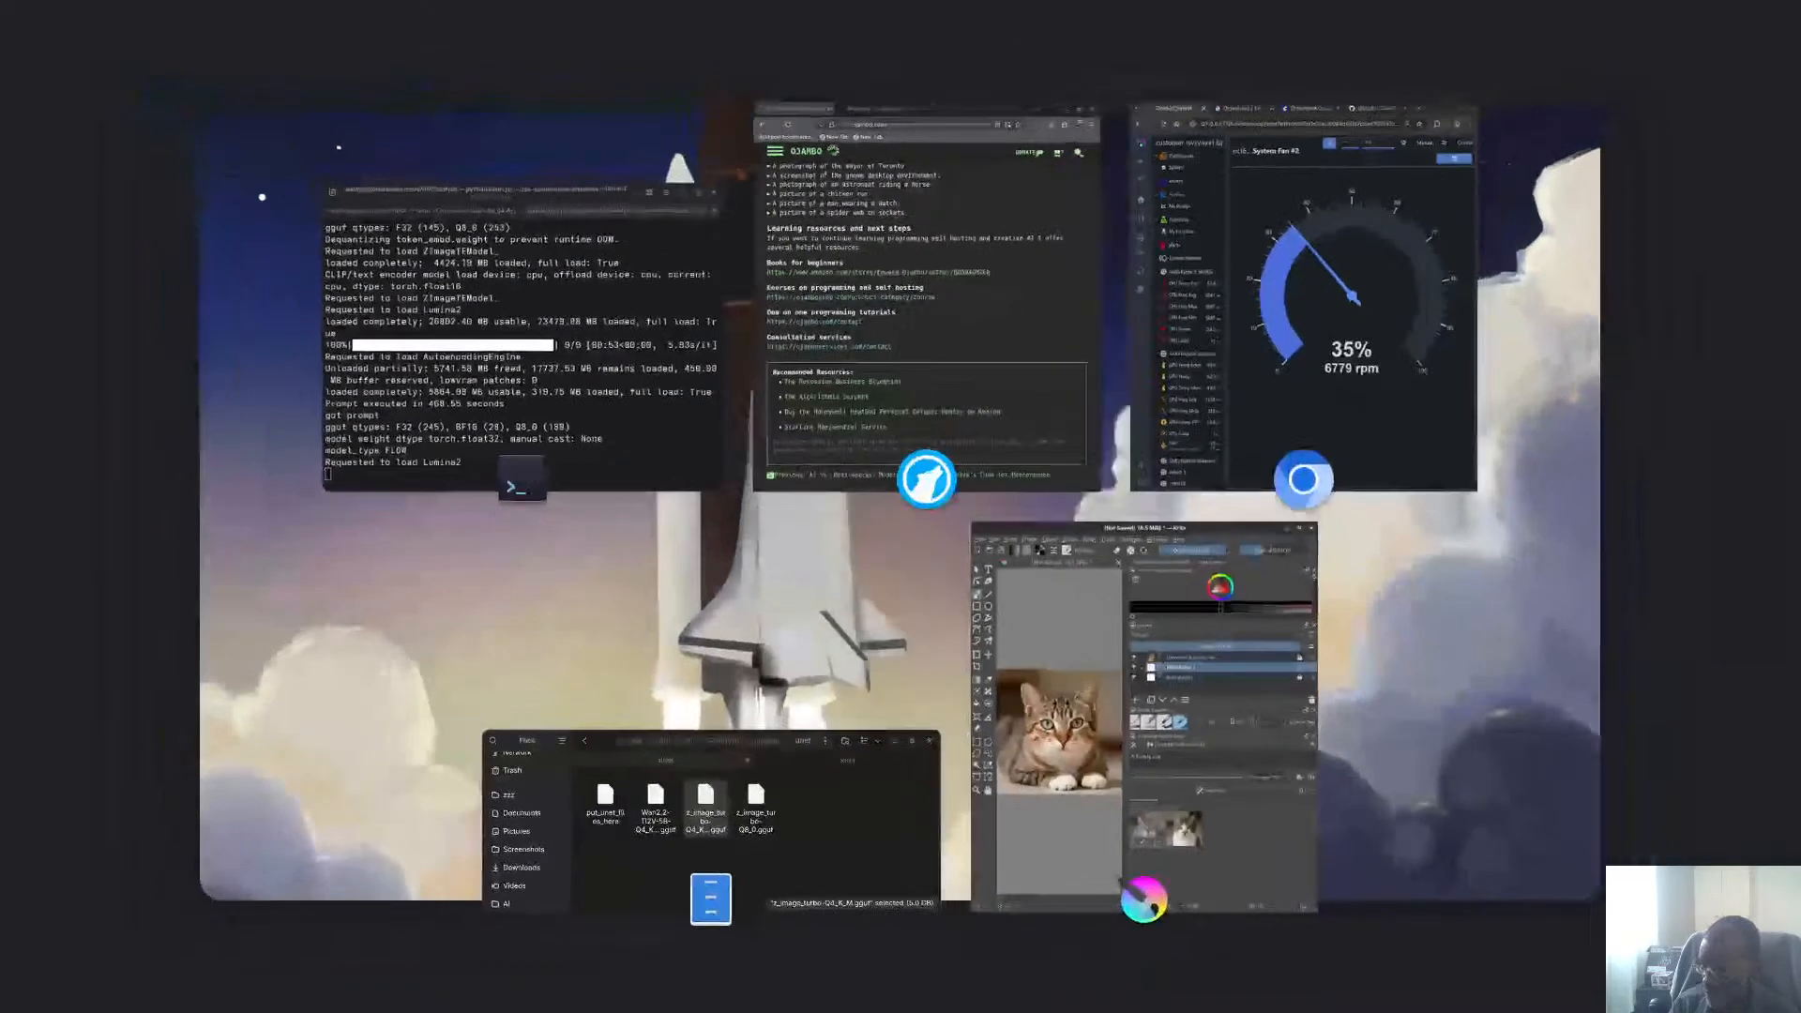
pyautogui.click(405, 560)
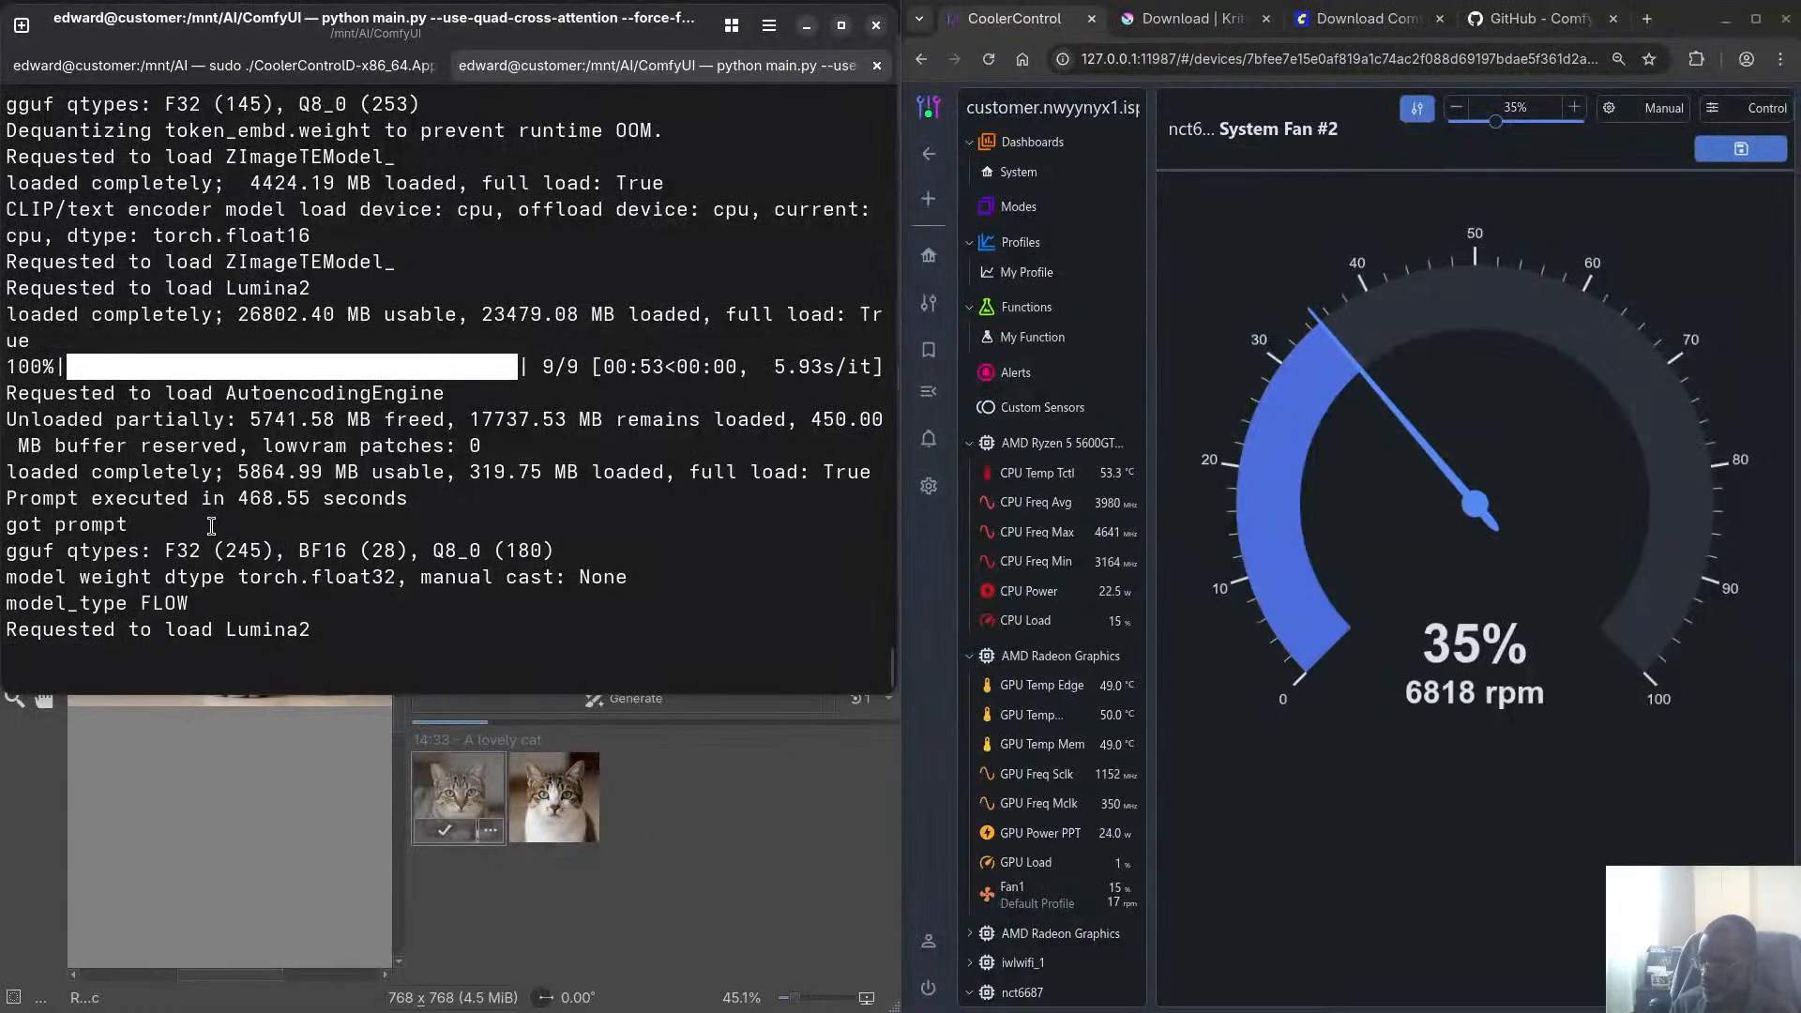
pyautogui.scroll(2, 283, 457)
pyautogui.scroll(1, 283, 457)
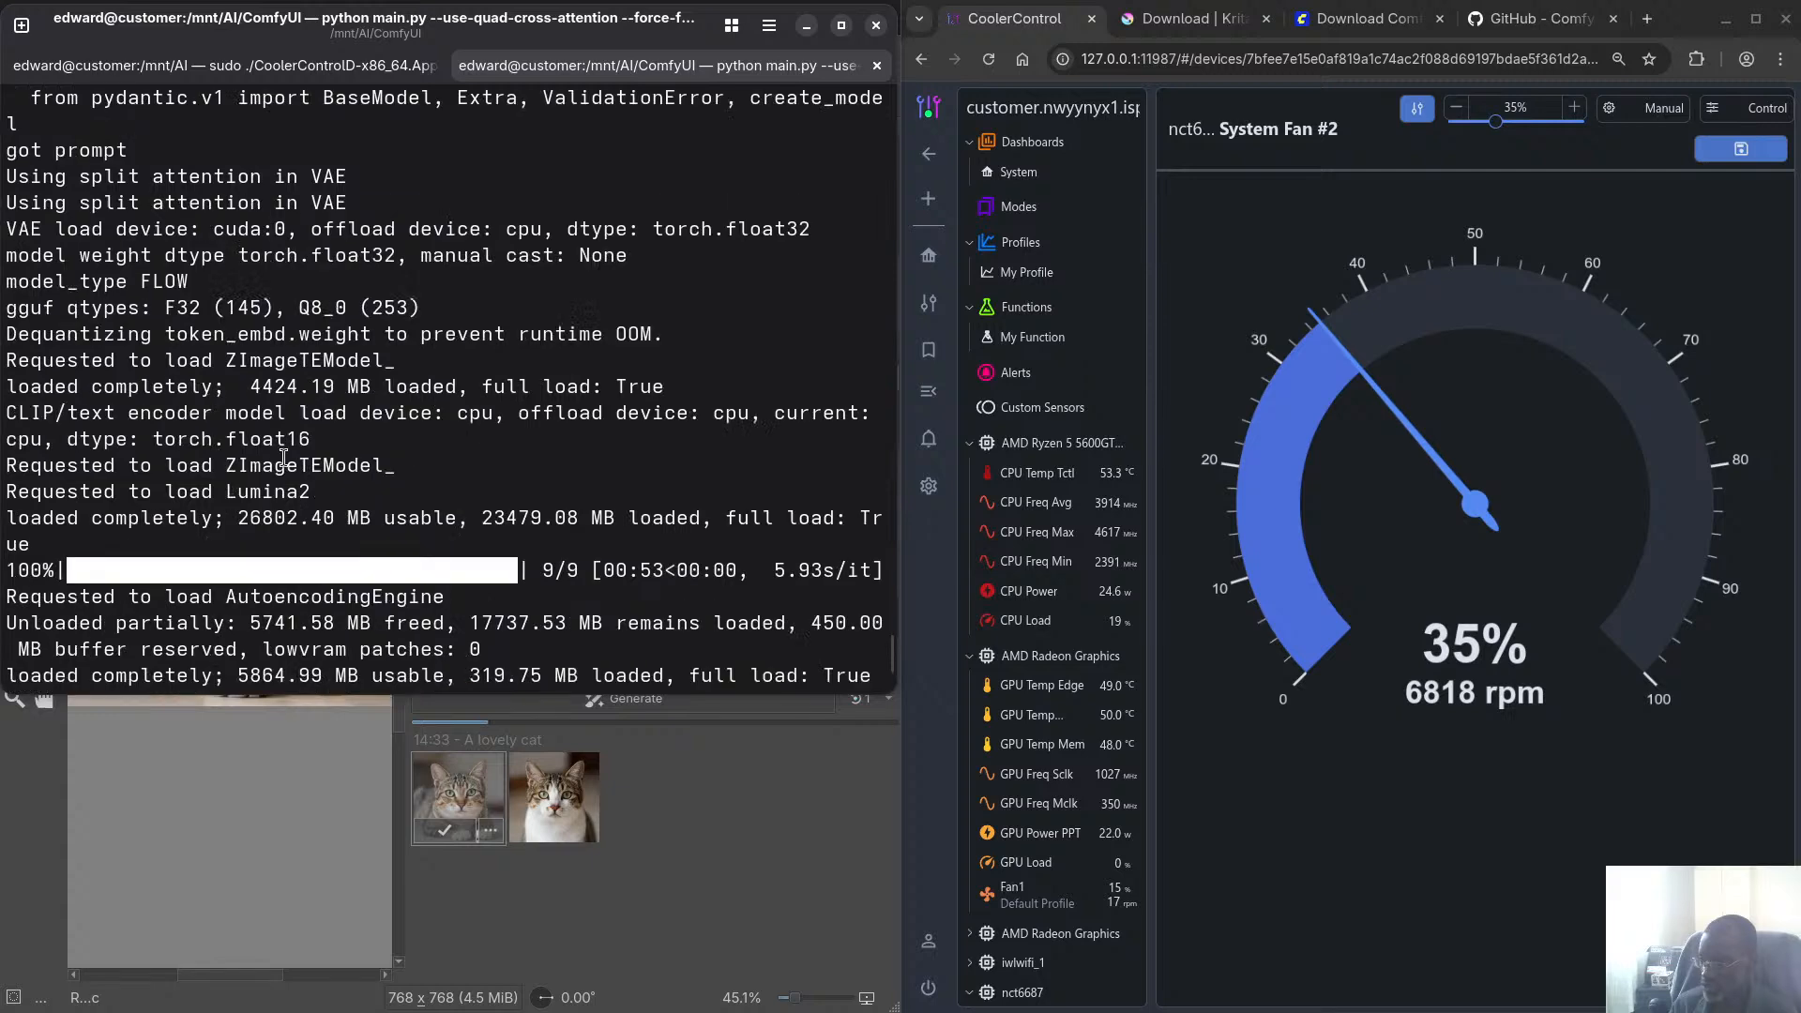
pyautogui.scroll(2, 284, 456)
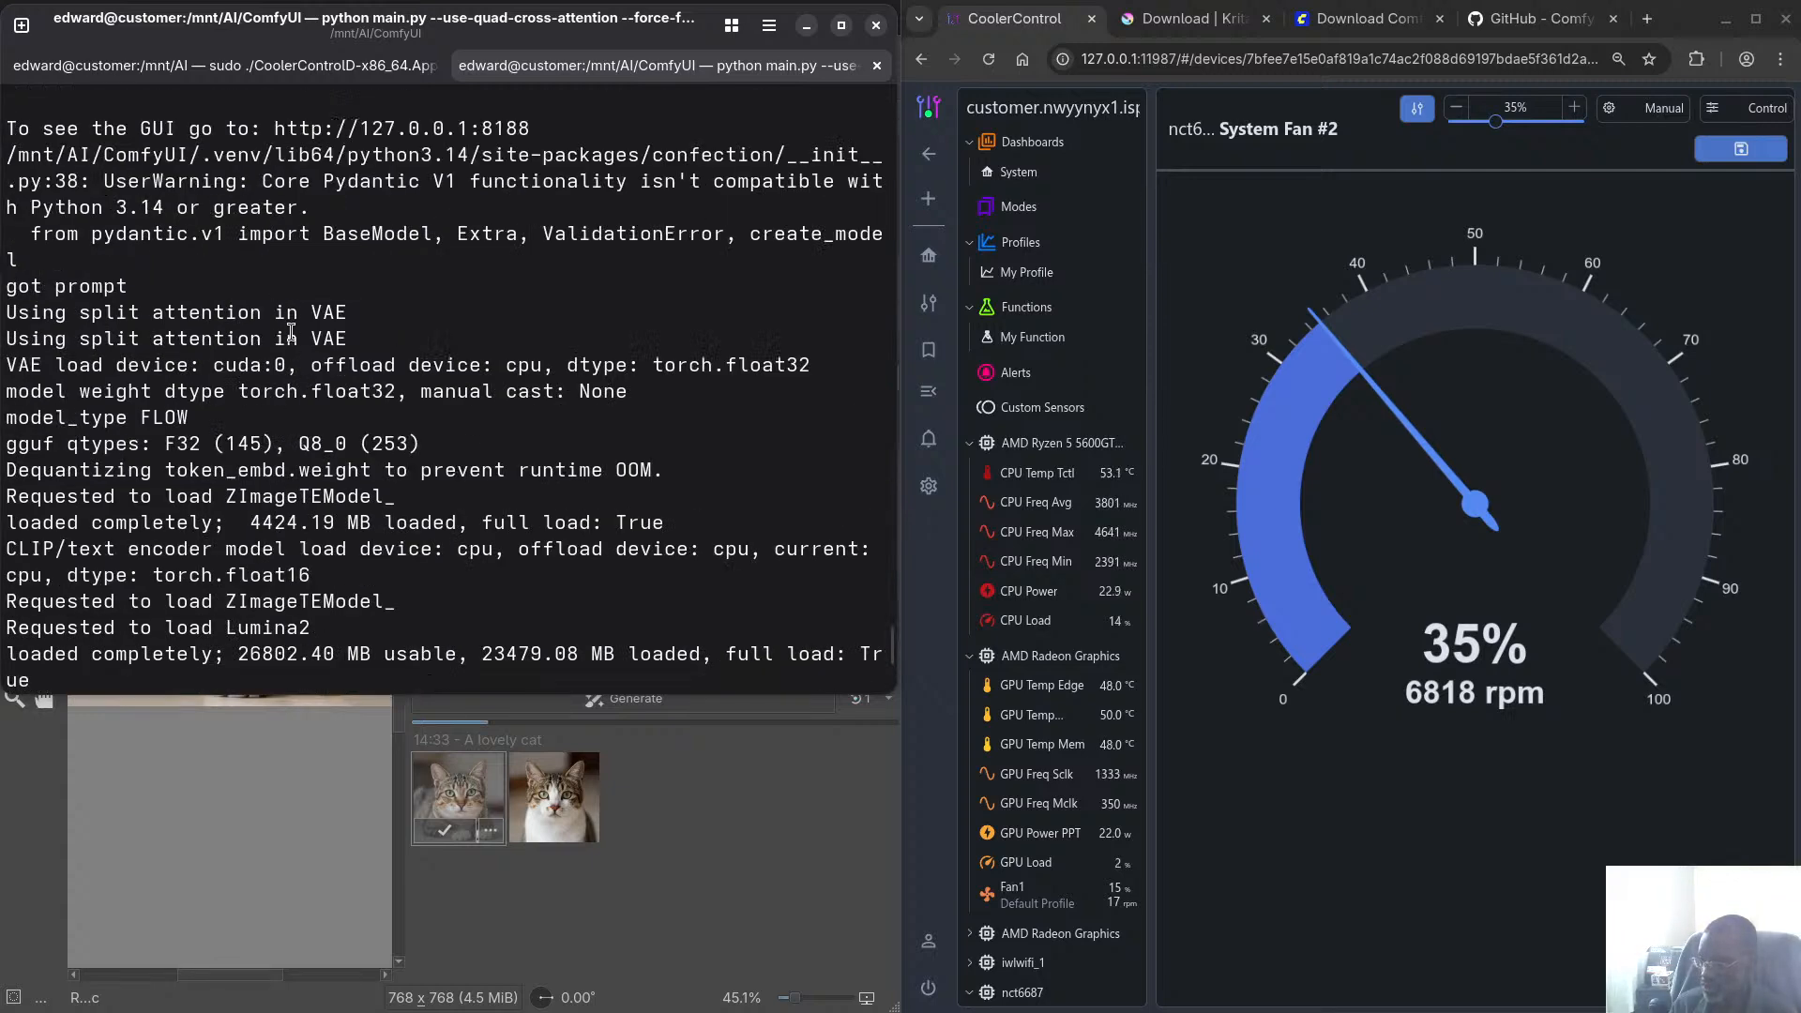
pyautogui.scroll(-3, 293, 380)
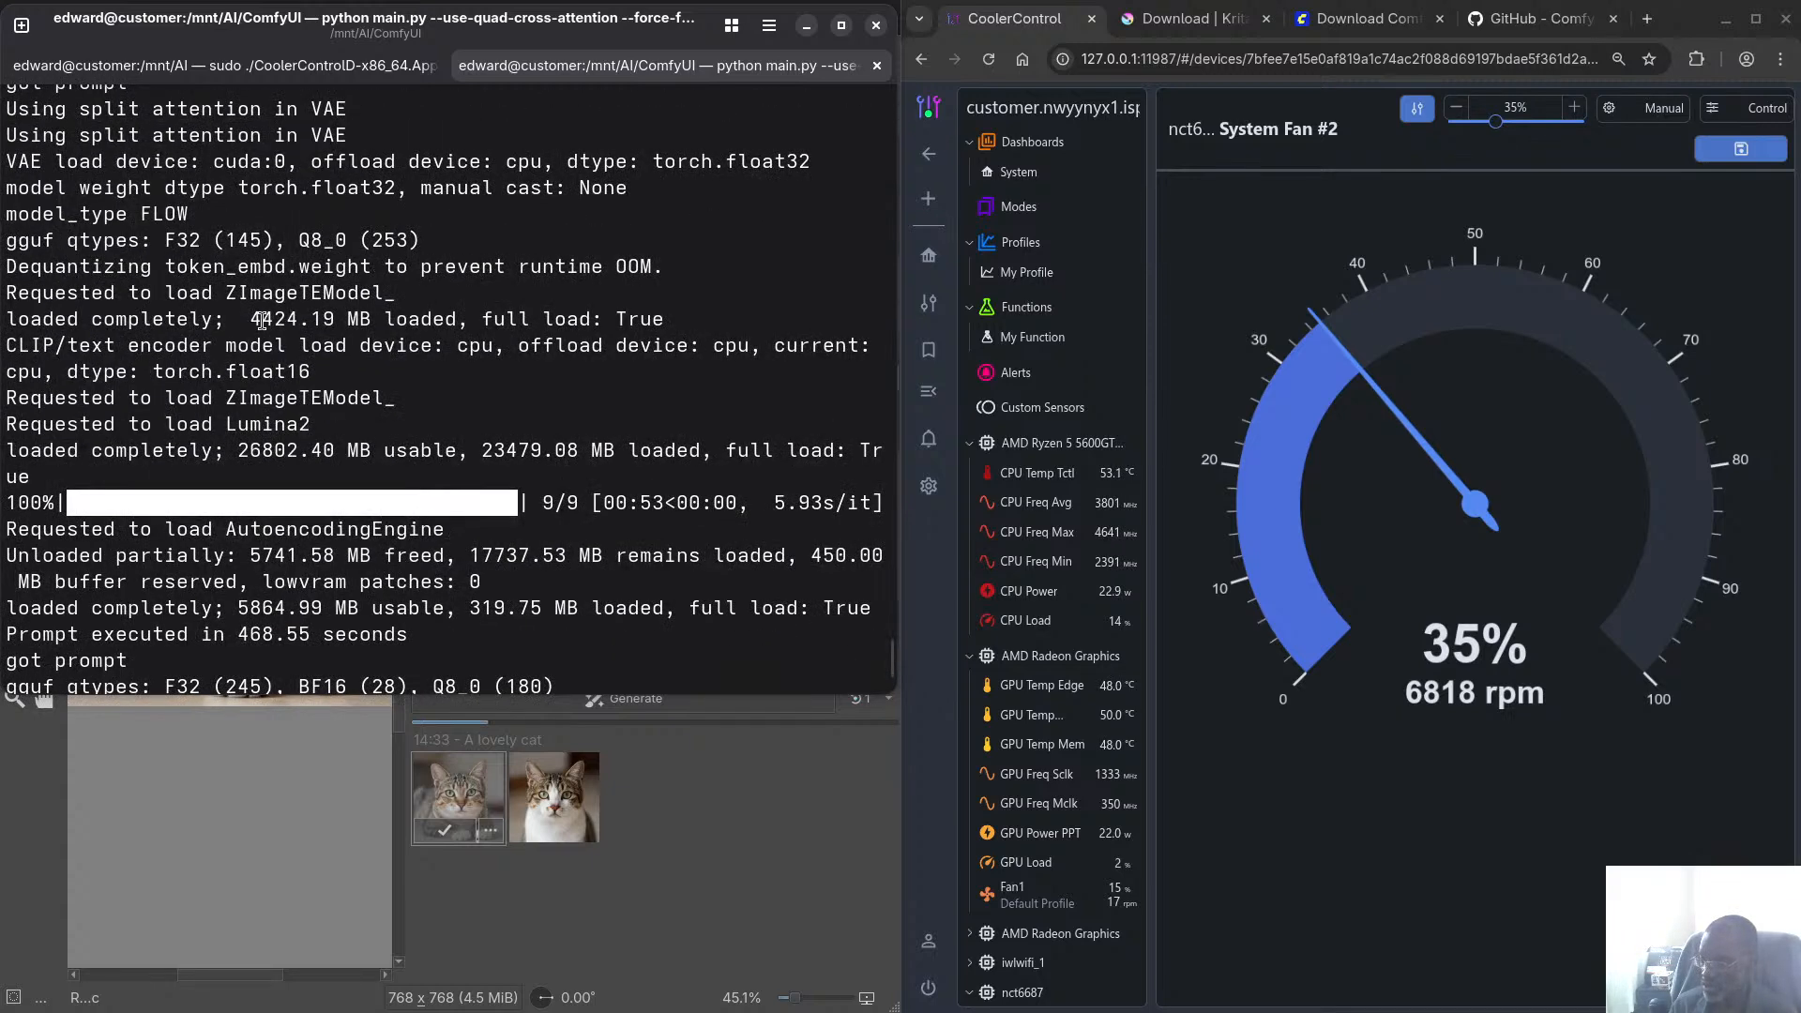
pyautogui.scroll(-2, 277, 318)
pyautogui.scroll(1, 292, 272)
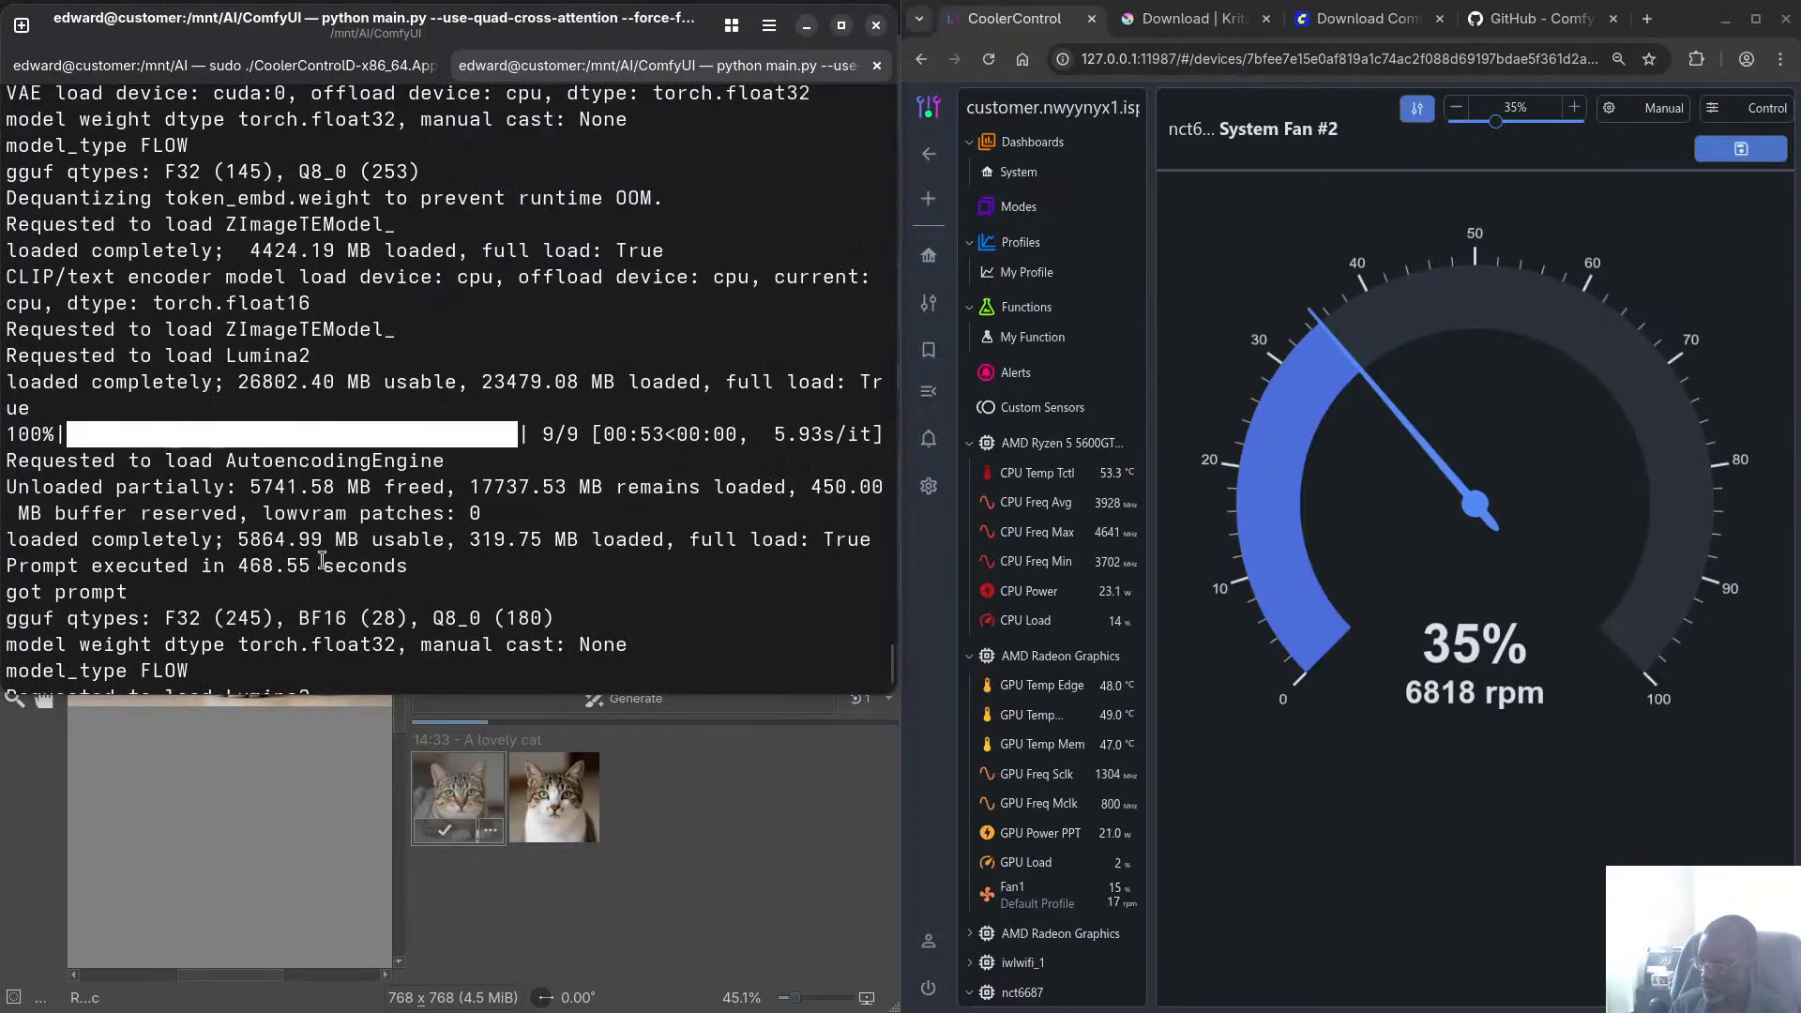
pyautogui.scroll(-1, 330, 610)
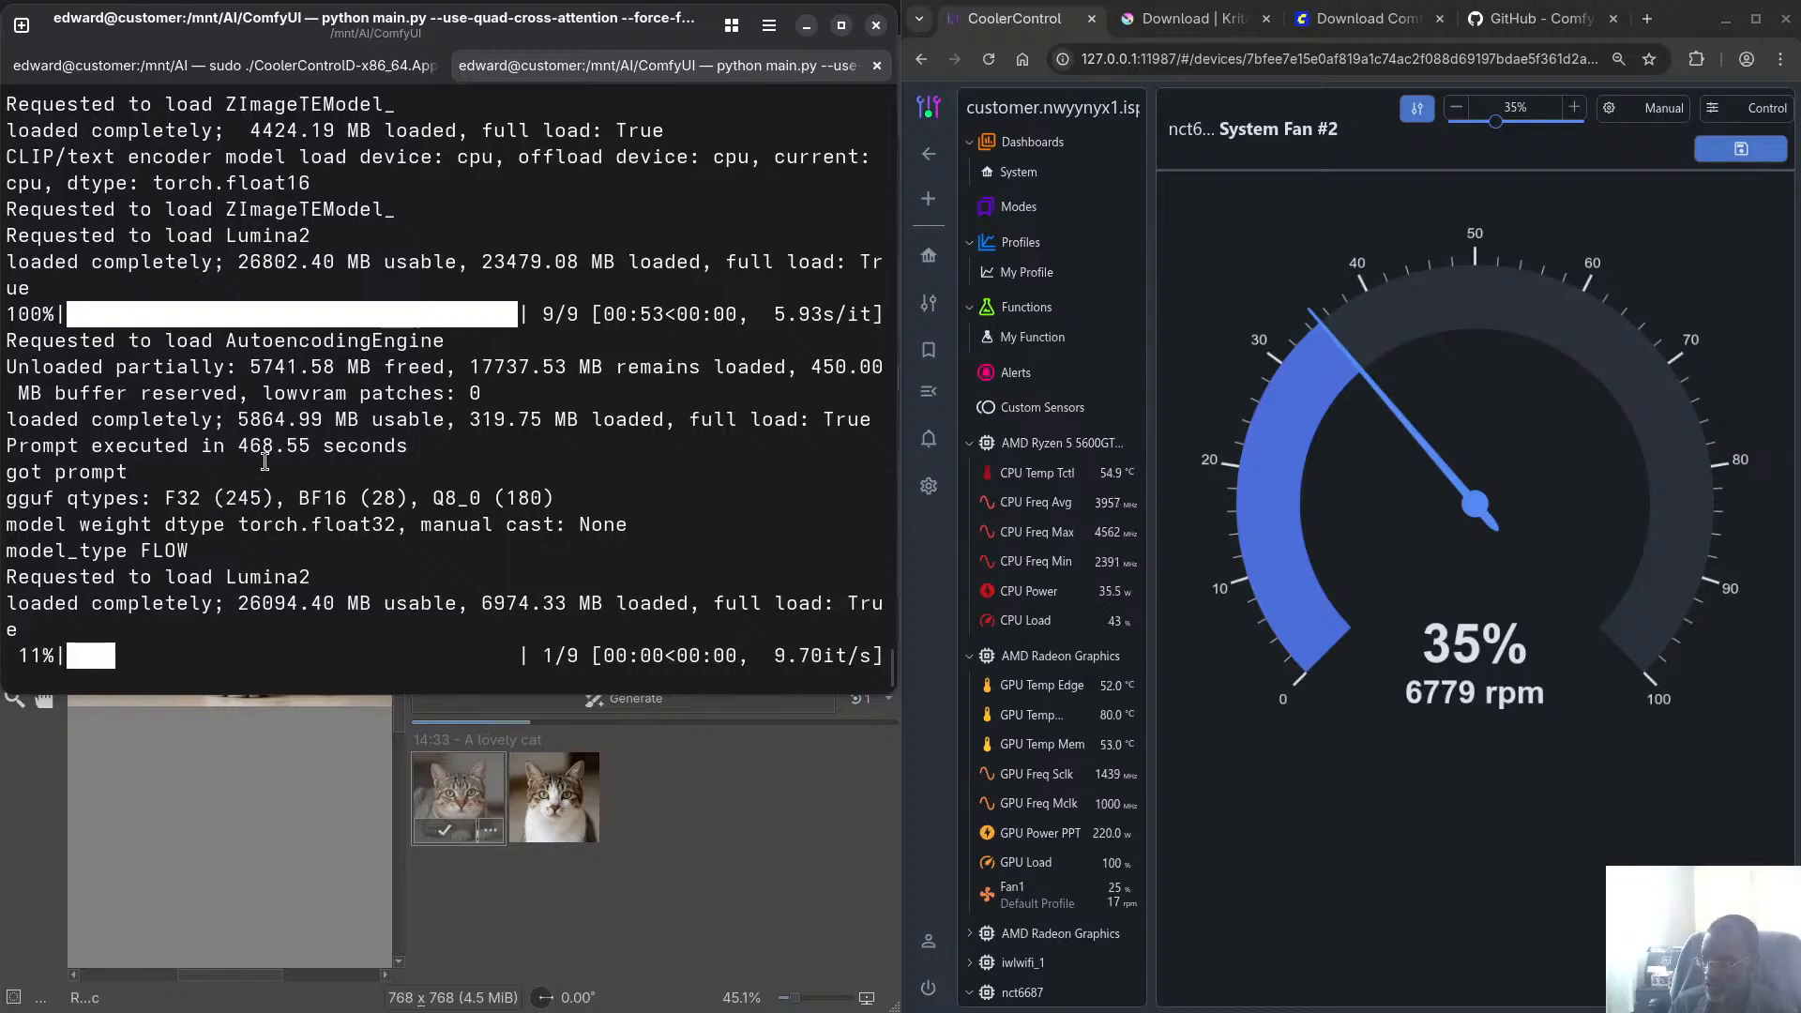
pyautogui.scroll(2, 265, 462)
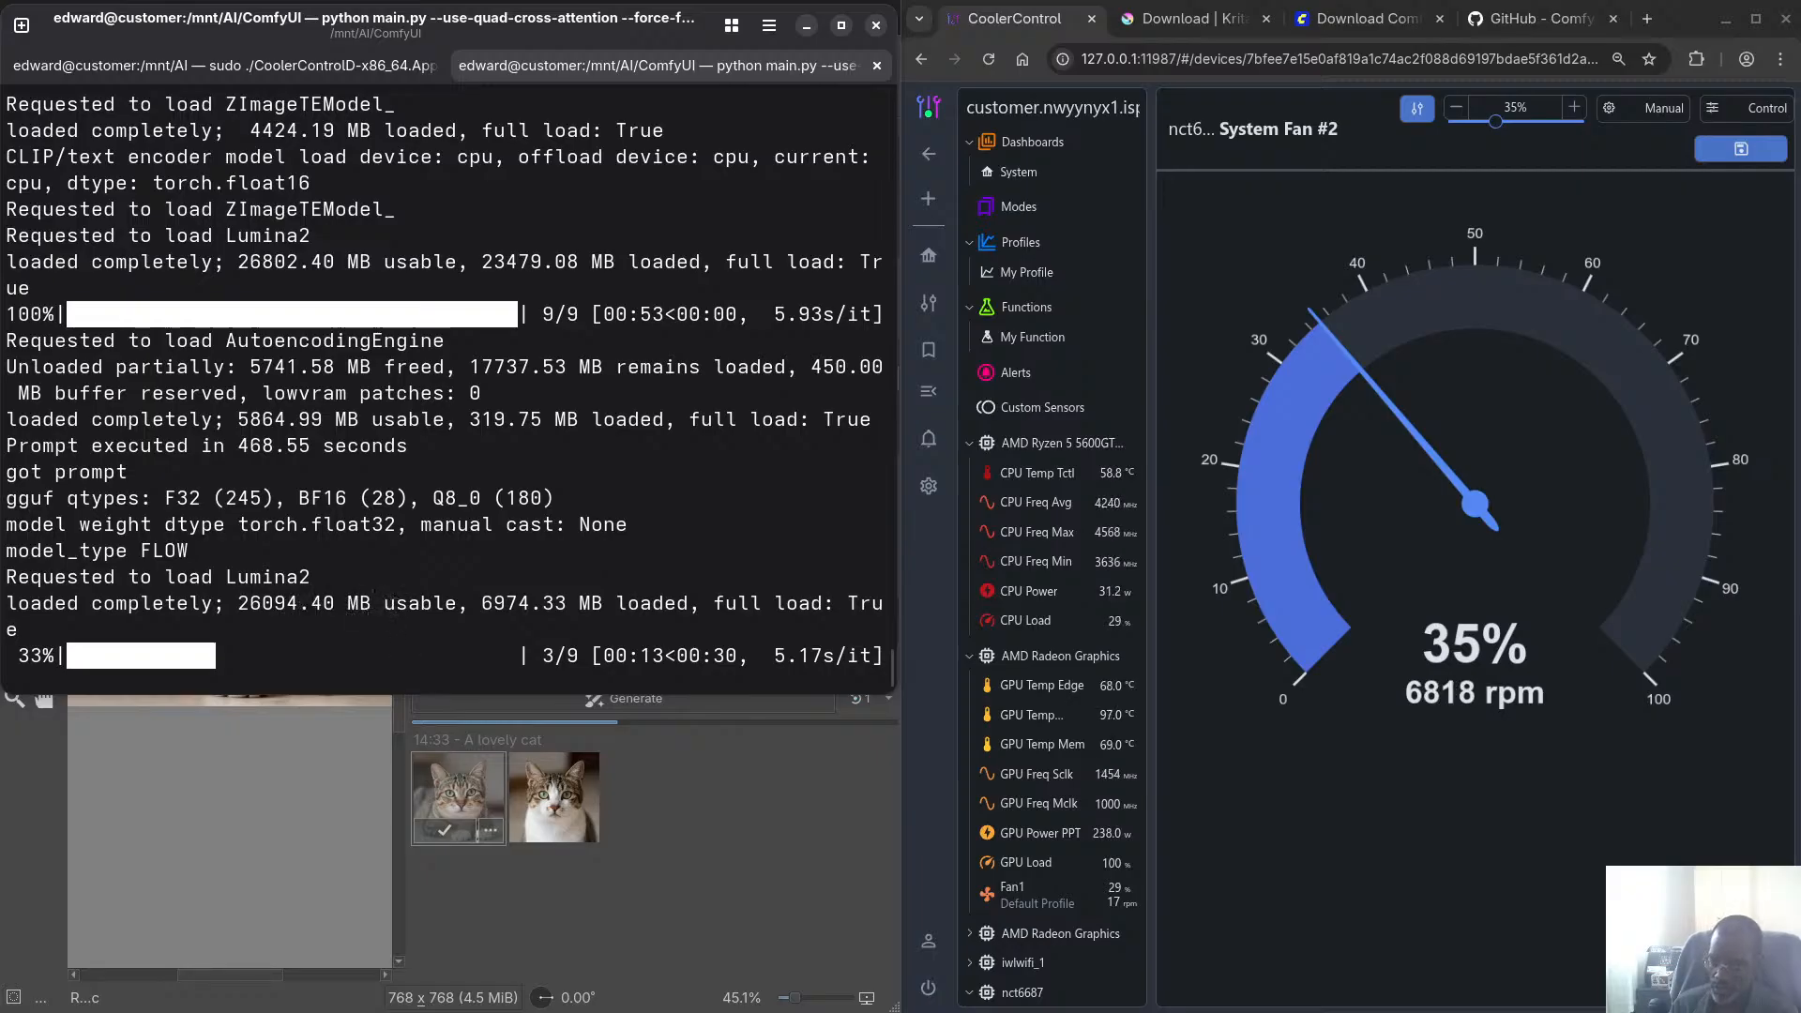
# Bring up the system monitor to check memory and swap usage during the generation, and move its window aside
pyautogui.hotkey('alt', 'Tab')
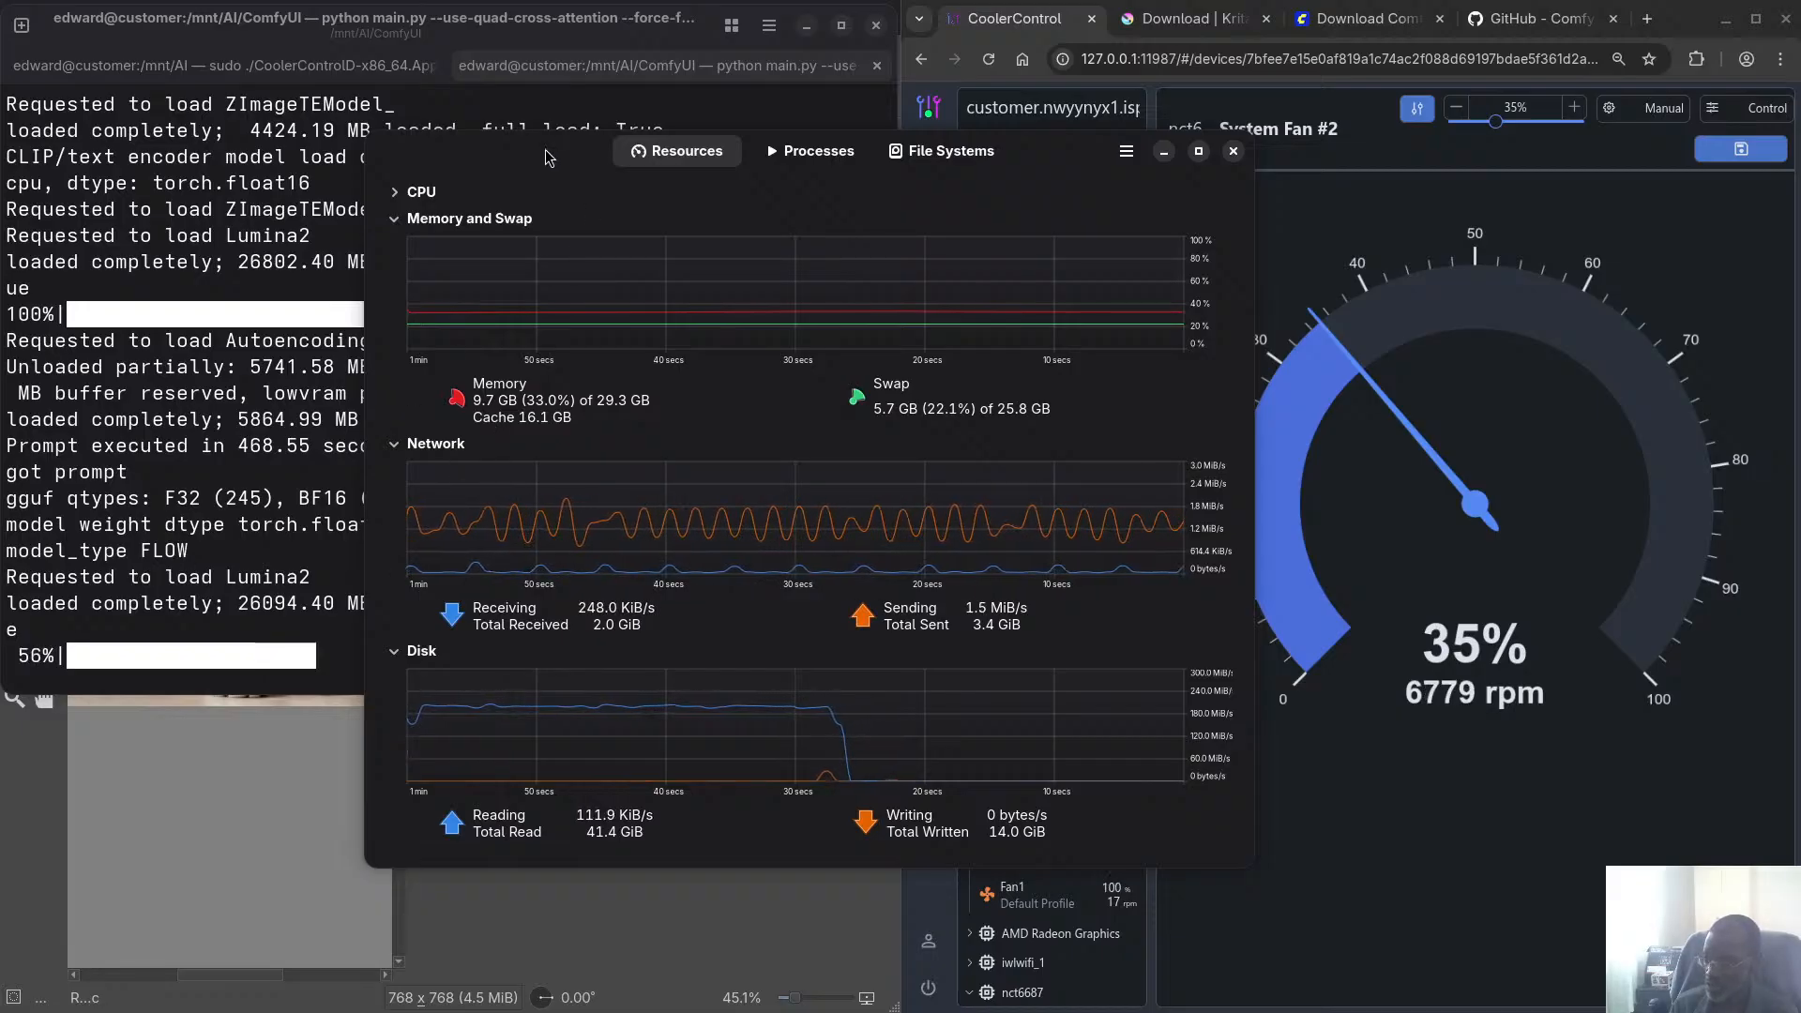
pyautogui.moveTo(546, 158); pyautogui.dragTo(0, 213)
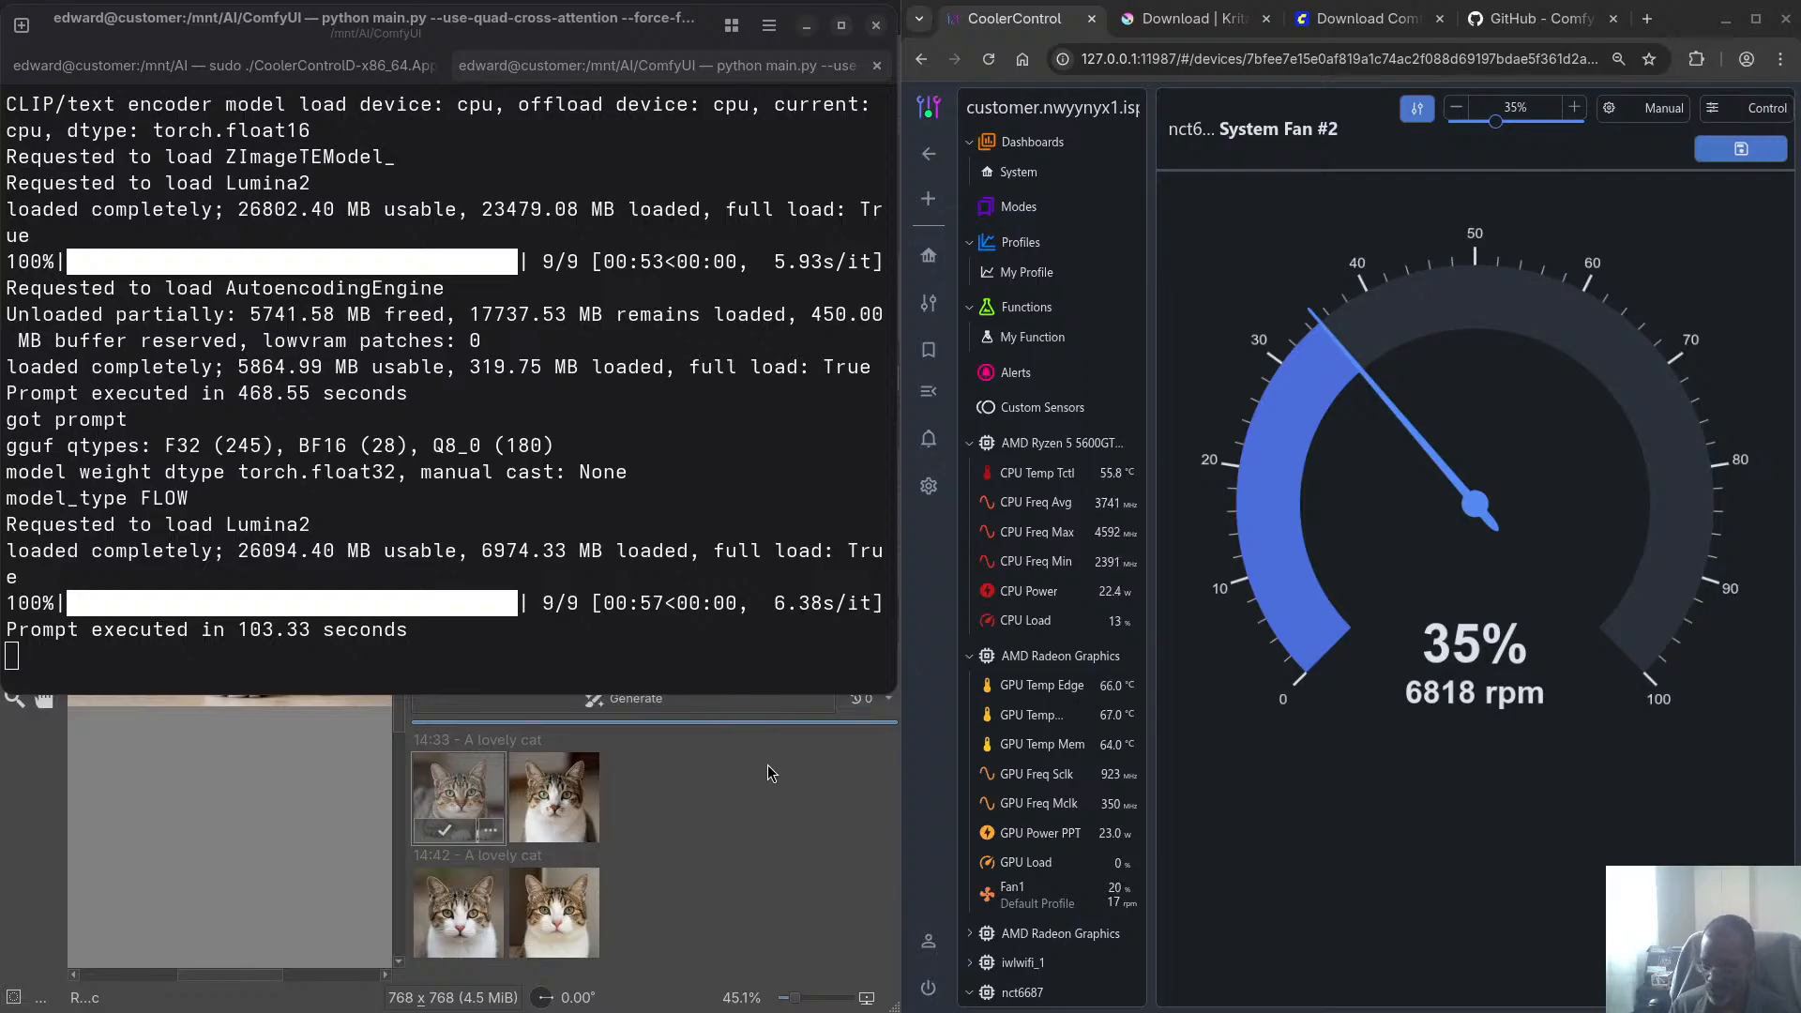
# Switch to Krita and inspect the generation details of a new GGUF cat result and an earlier bf16 one
pyautogui.press('super')
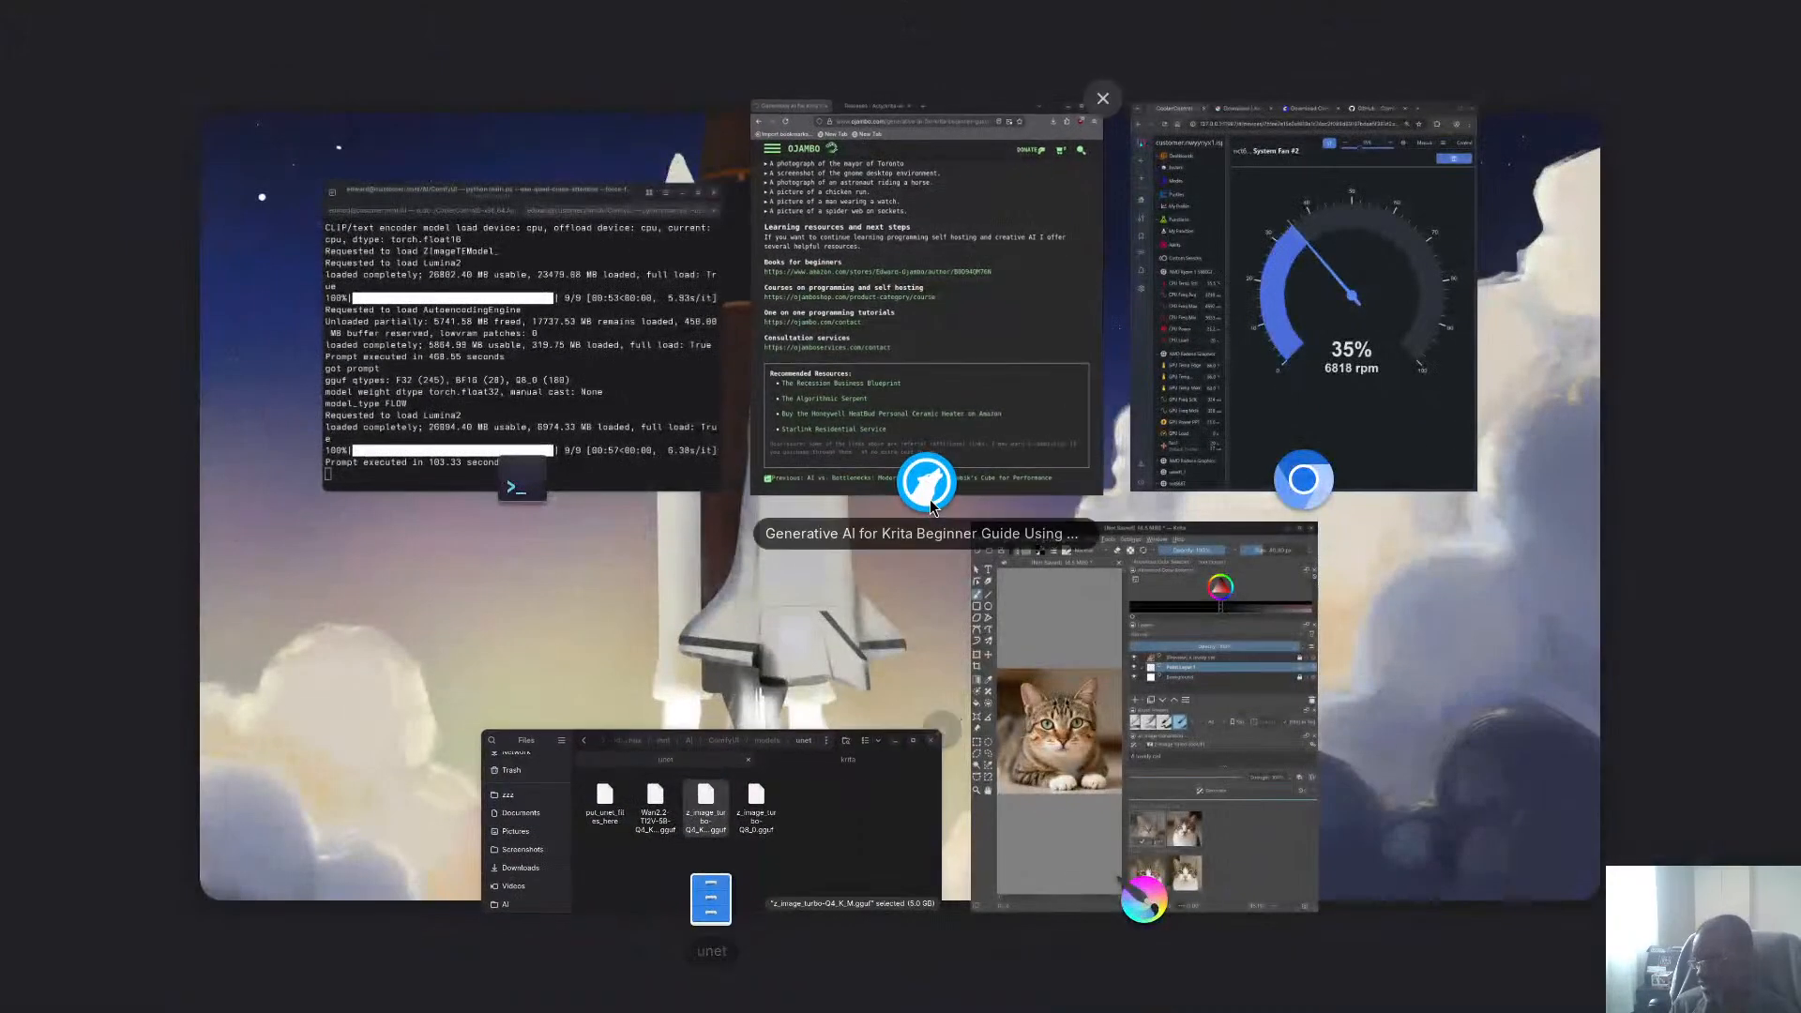
pyautogui.click(1271, 877)
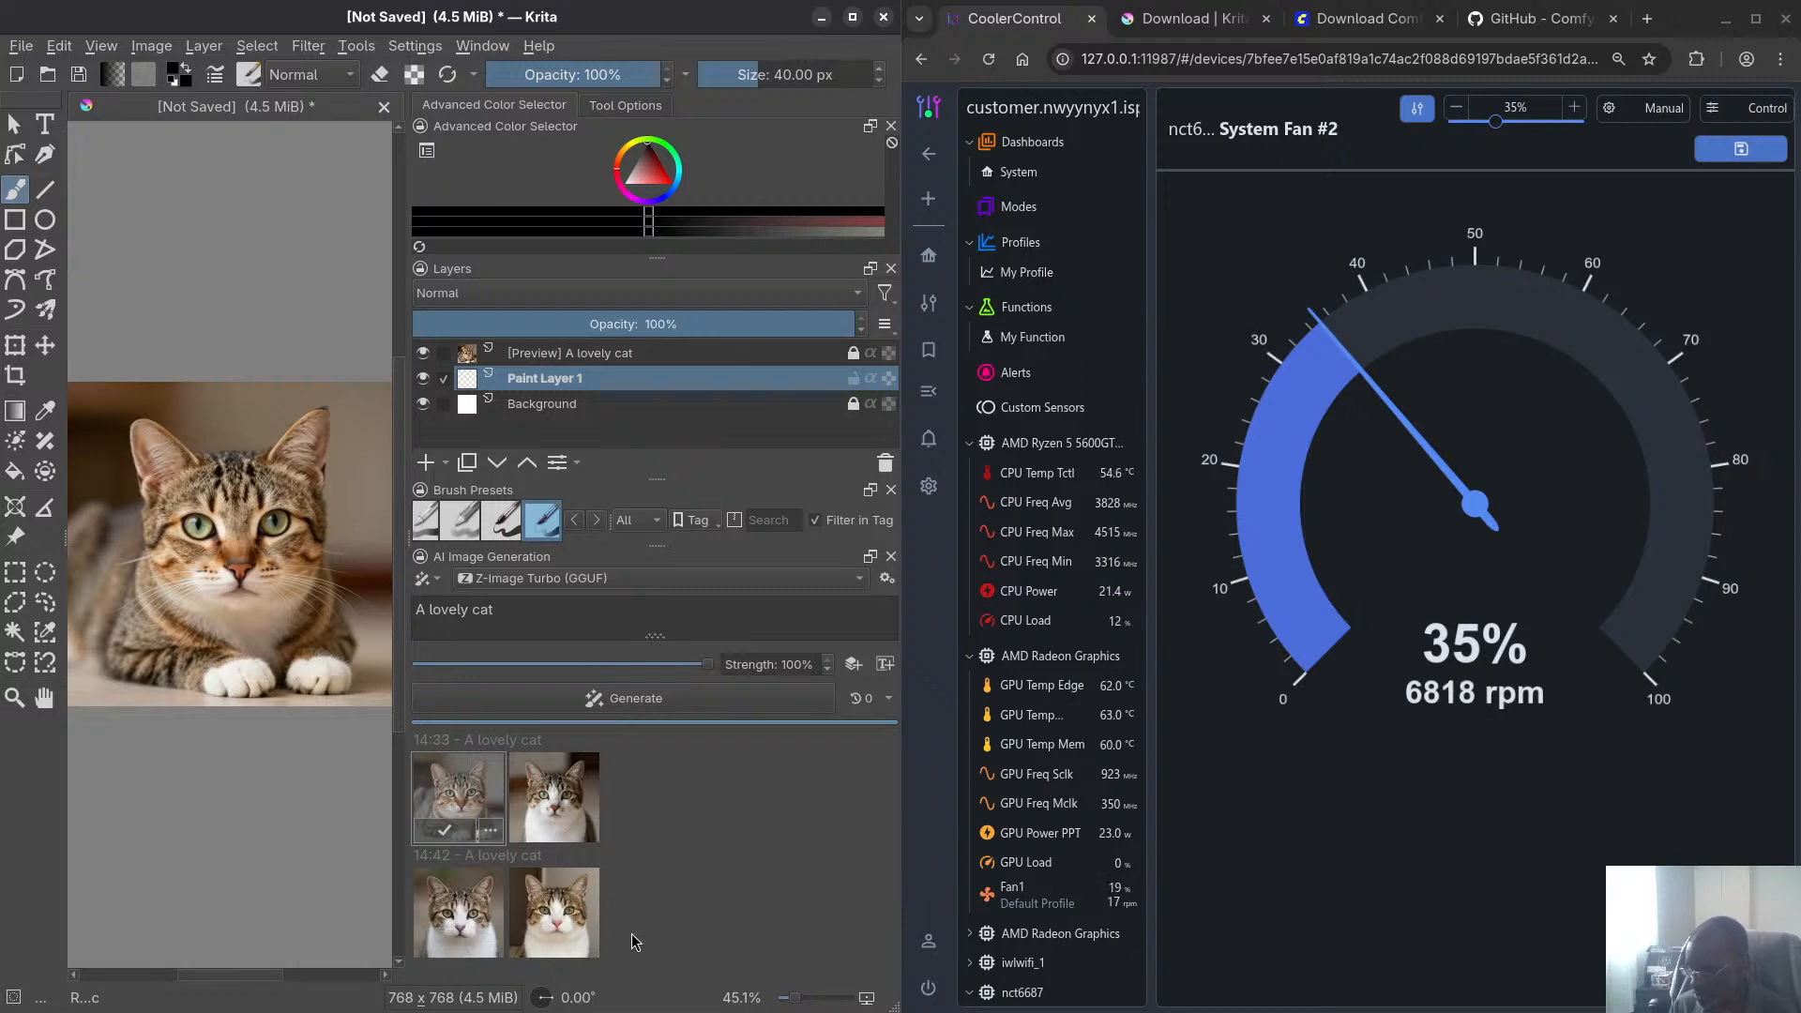
pyautogui.moveTo(457, 924)
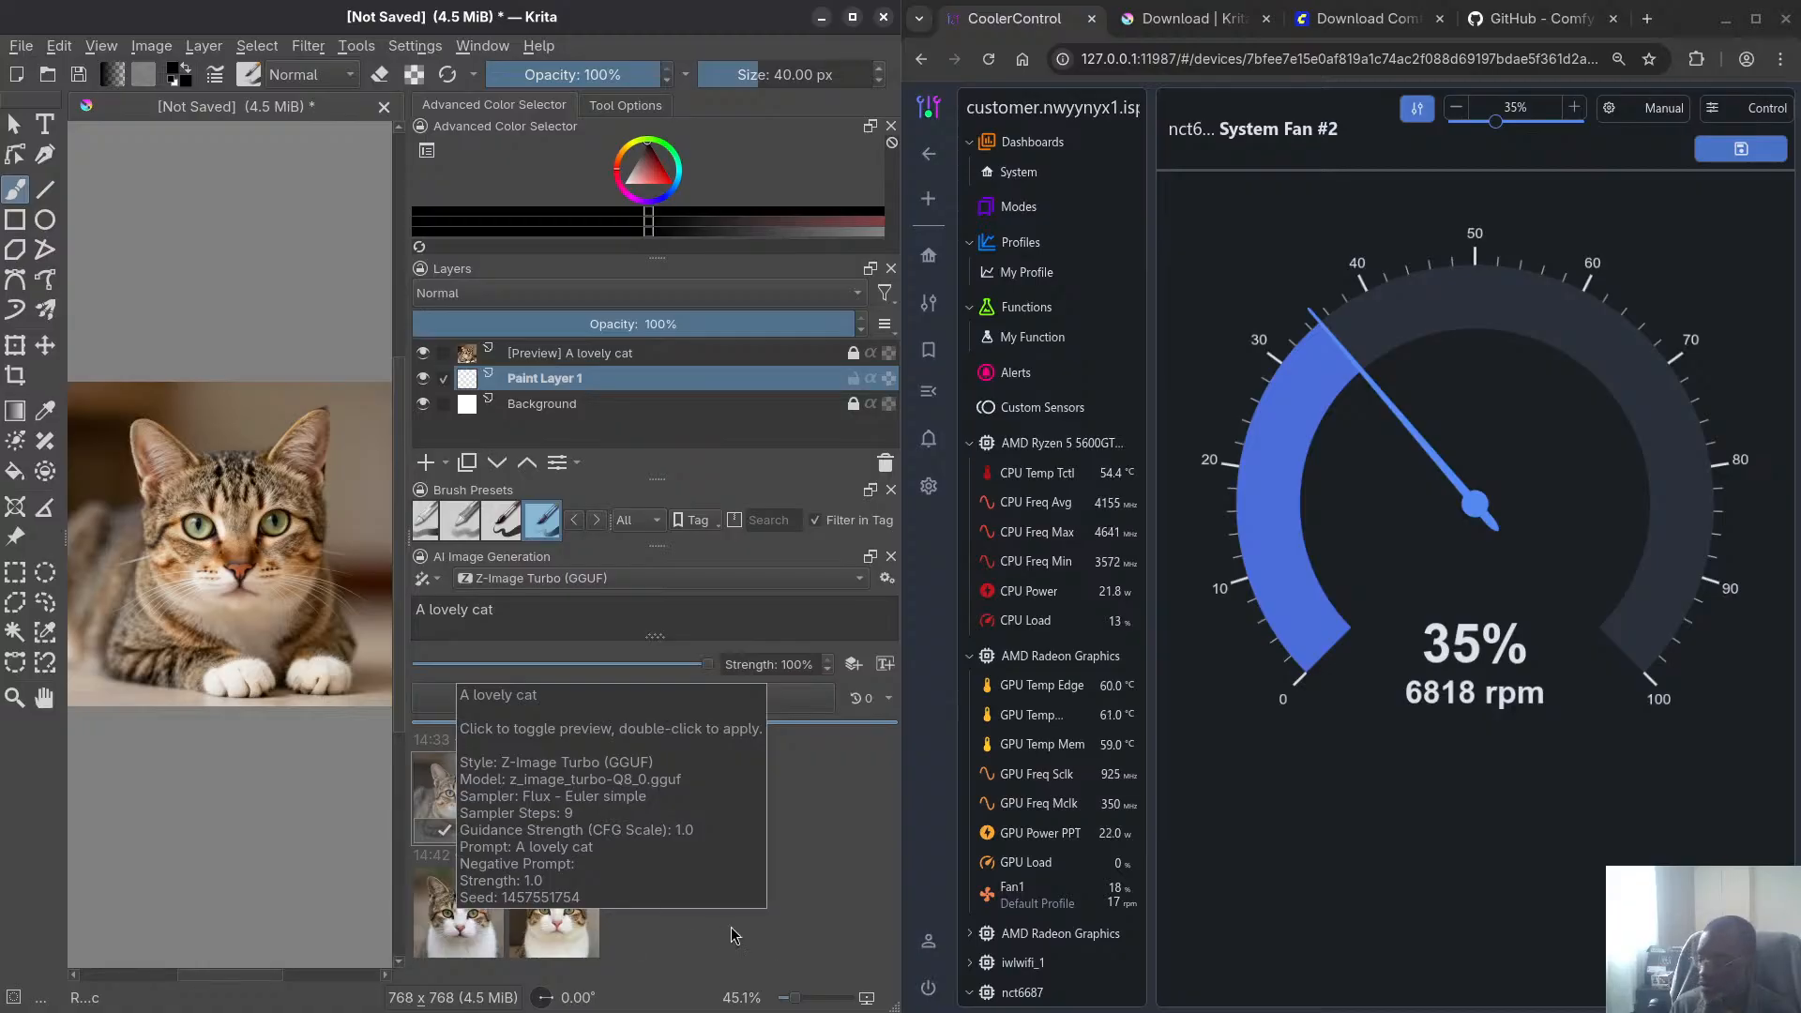
pyautogui.moveTo(570, 813)
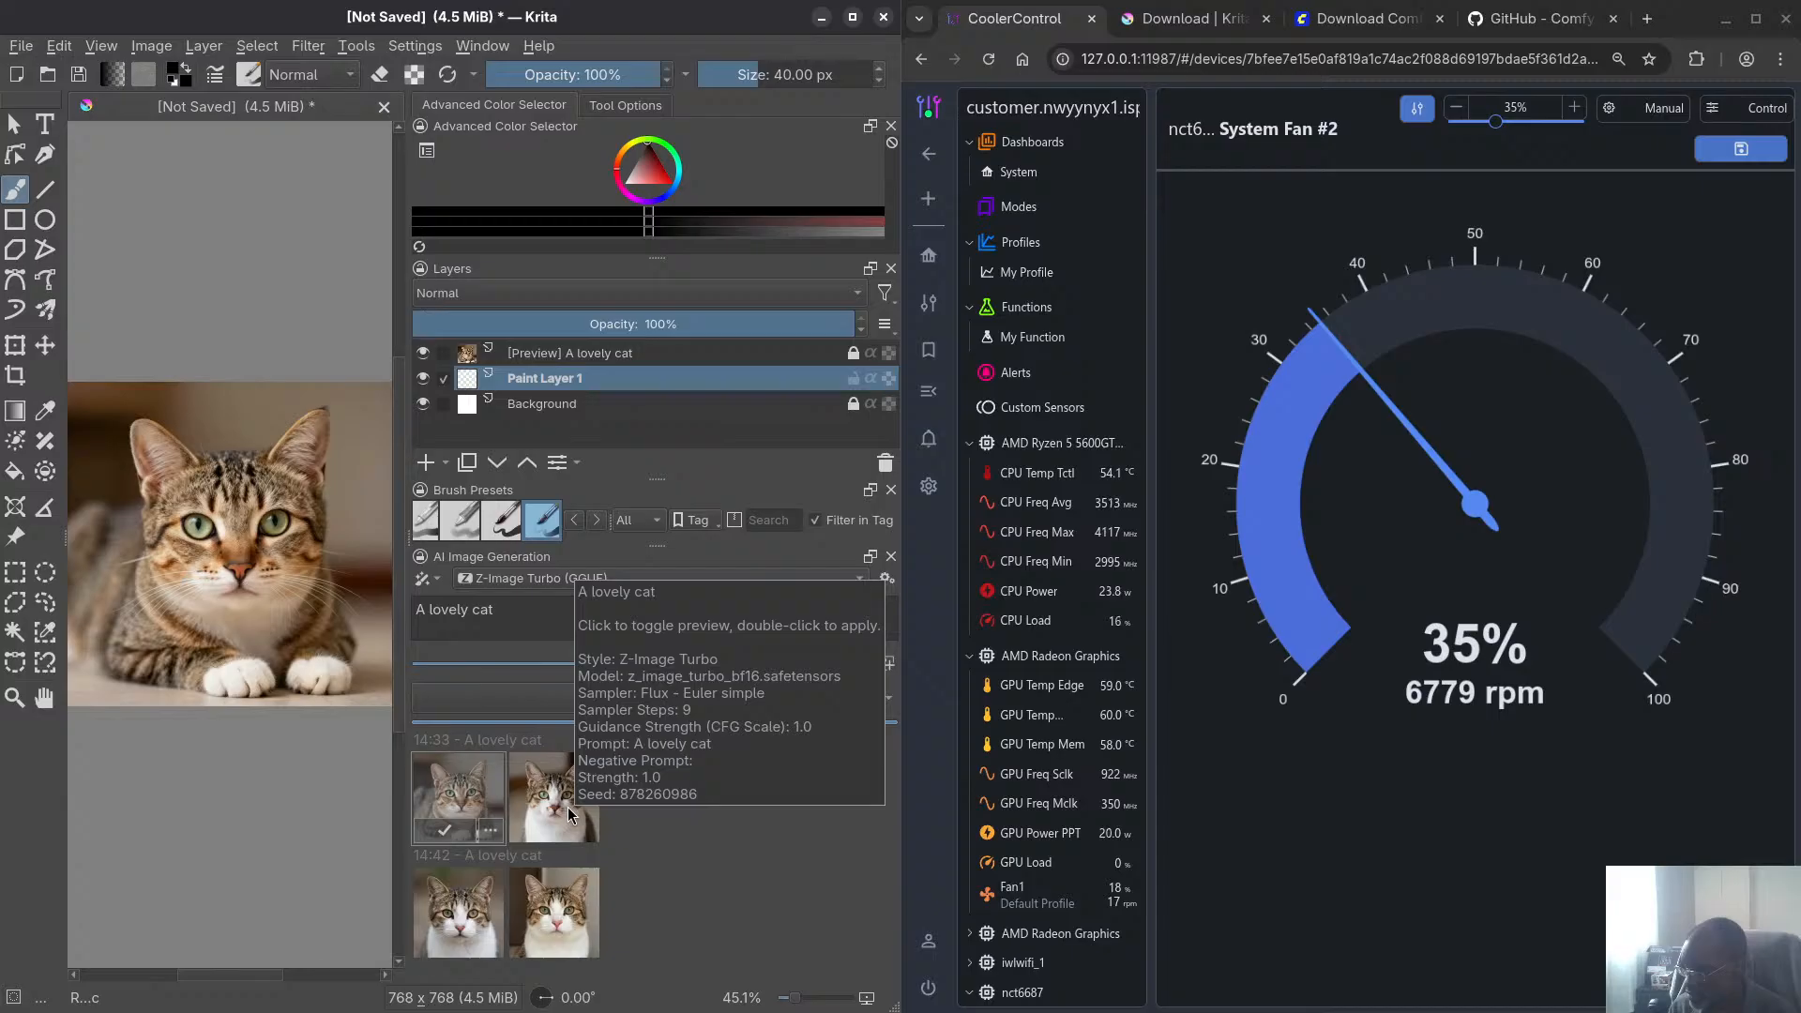
# Preview the 14:33 and 14:42 cat results alternately on the canvas to compare the bf16 and Q8_0 images
pyautogui.click(467, 932)
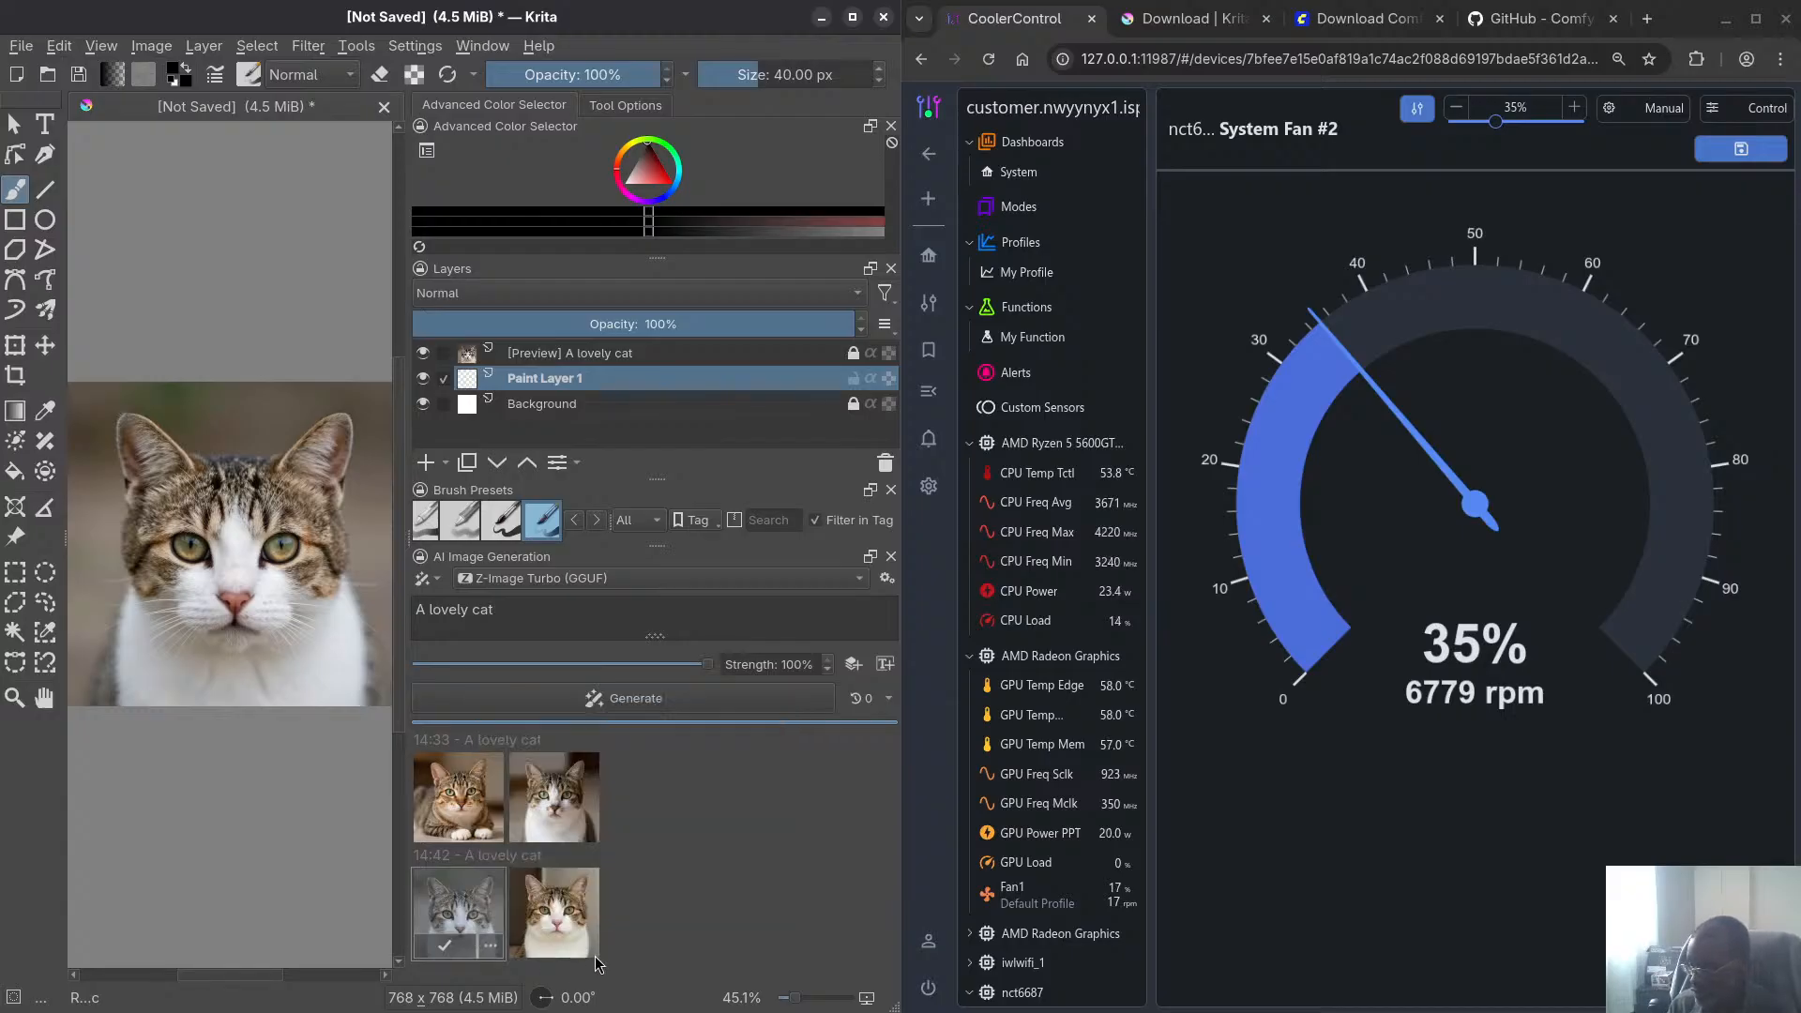
pyautogui.click(566, 932)
pyautogui.click(577, 816)
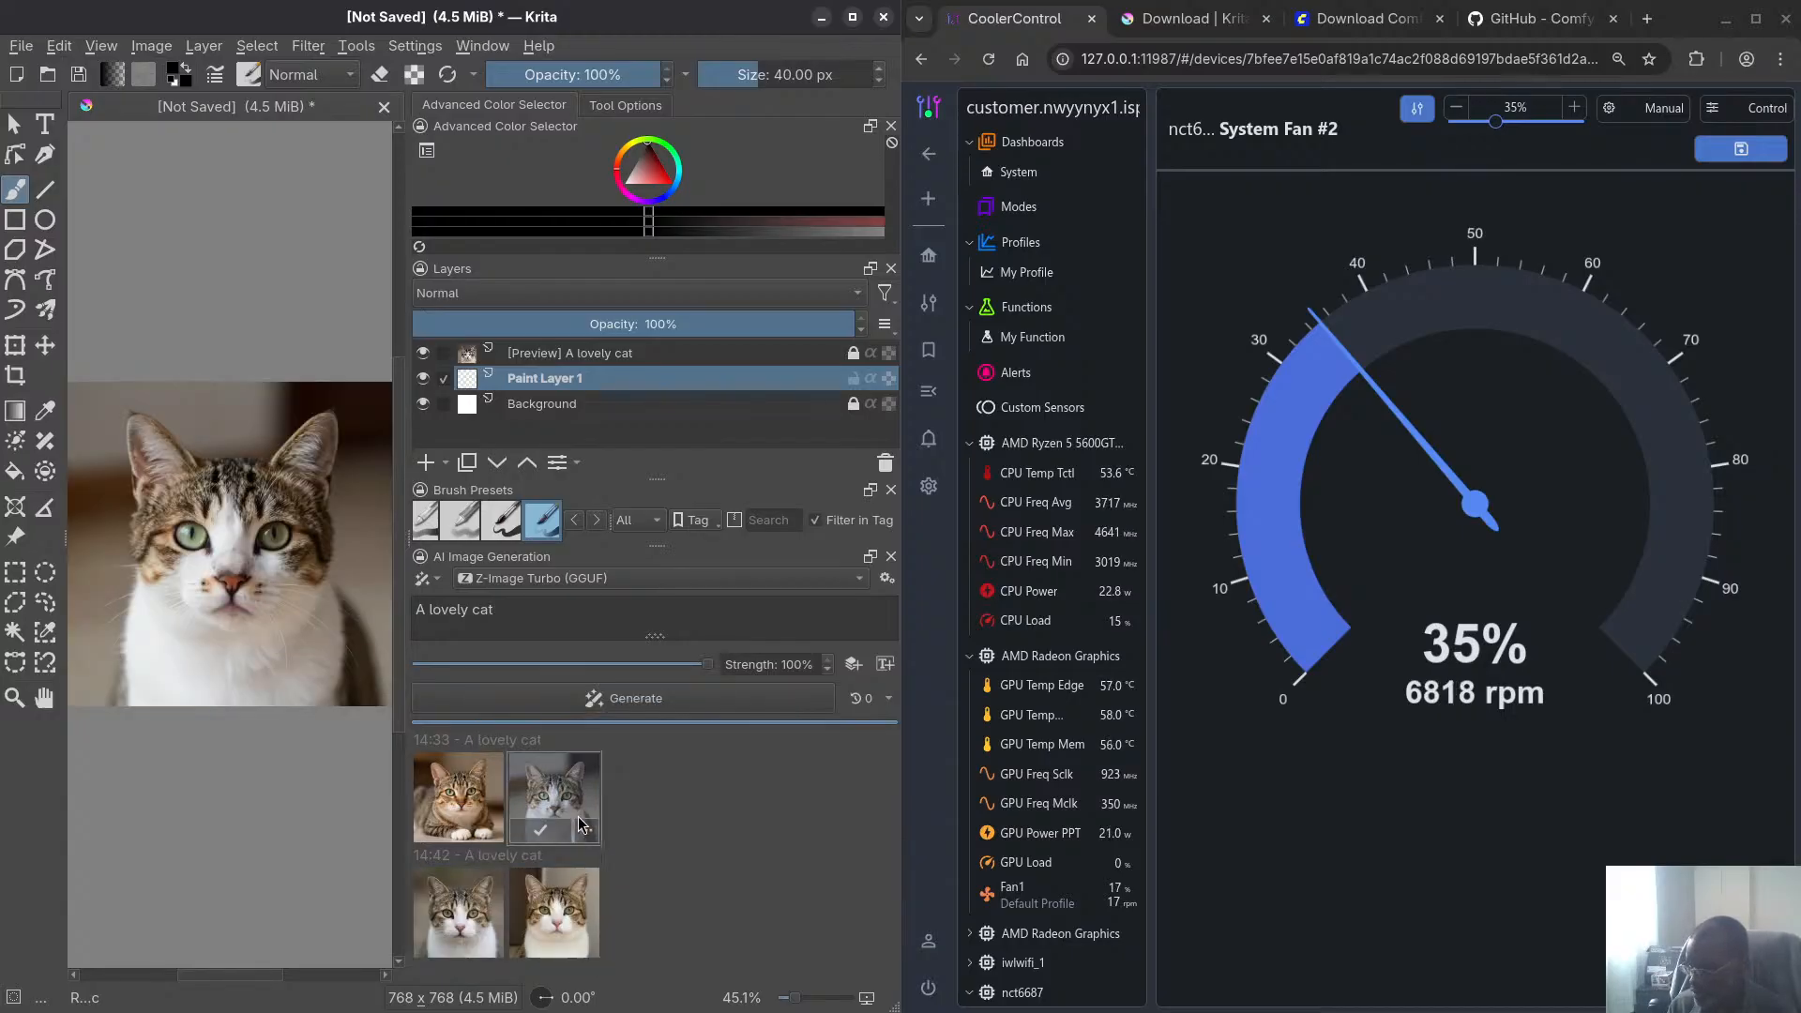
pyautogui.click(463, 914)
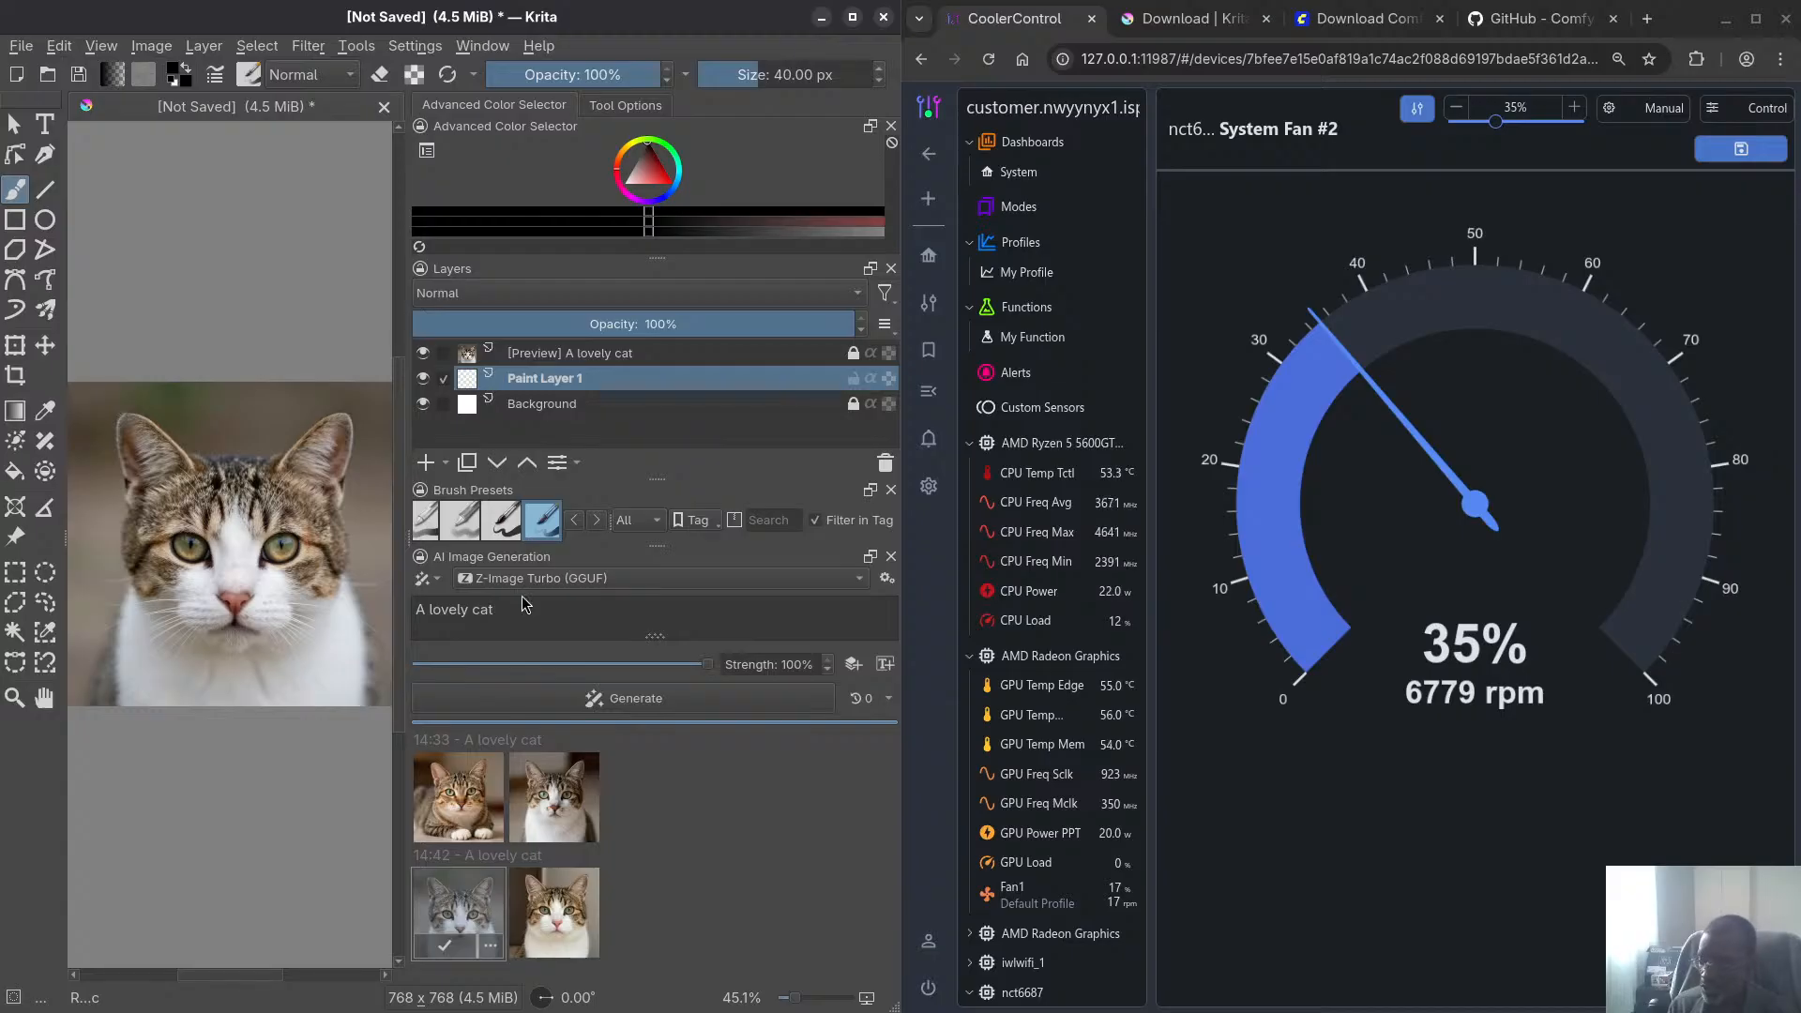
pyautogui.click(487, 780)
pyautogui.click(549, 788)
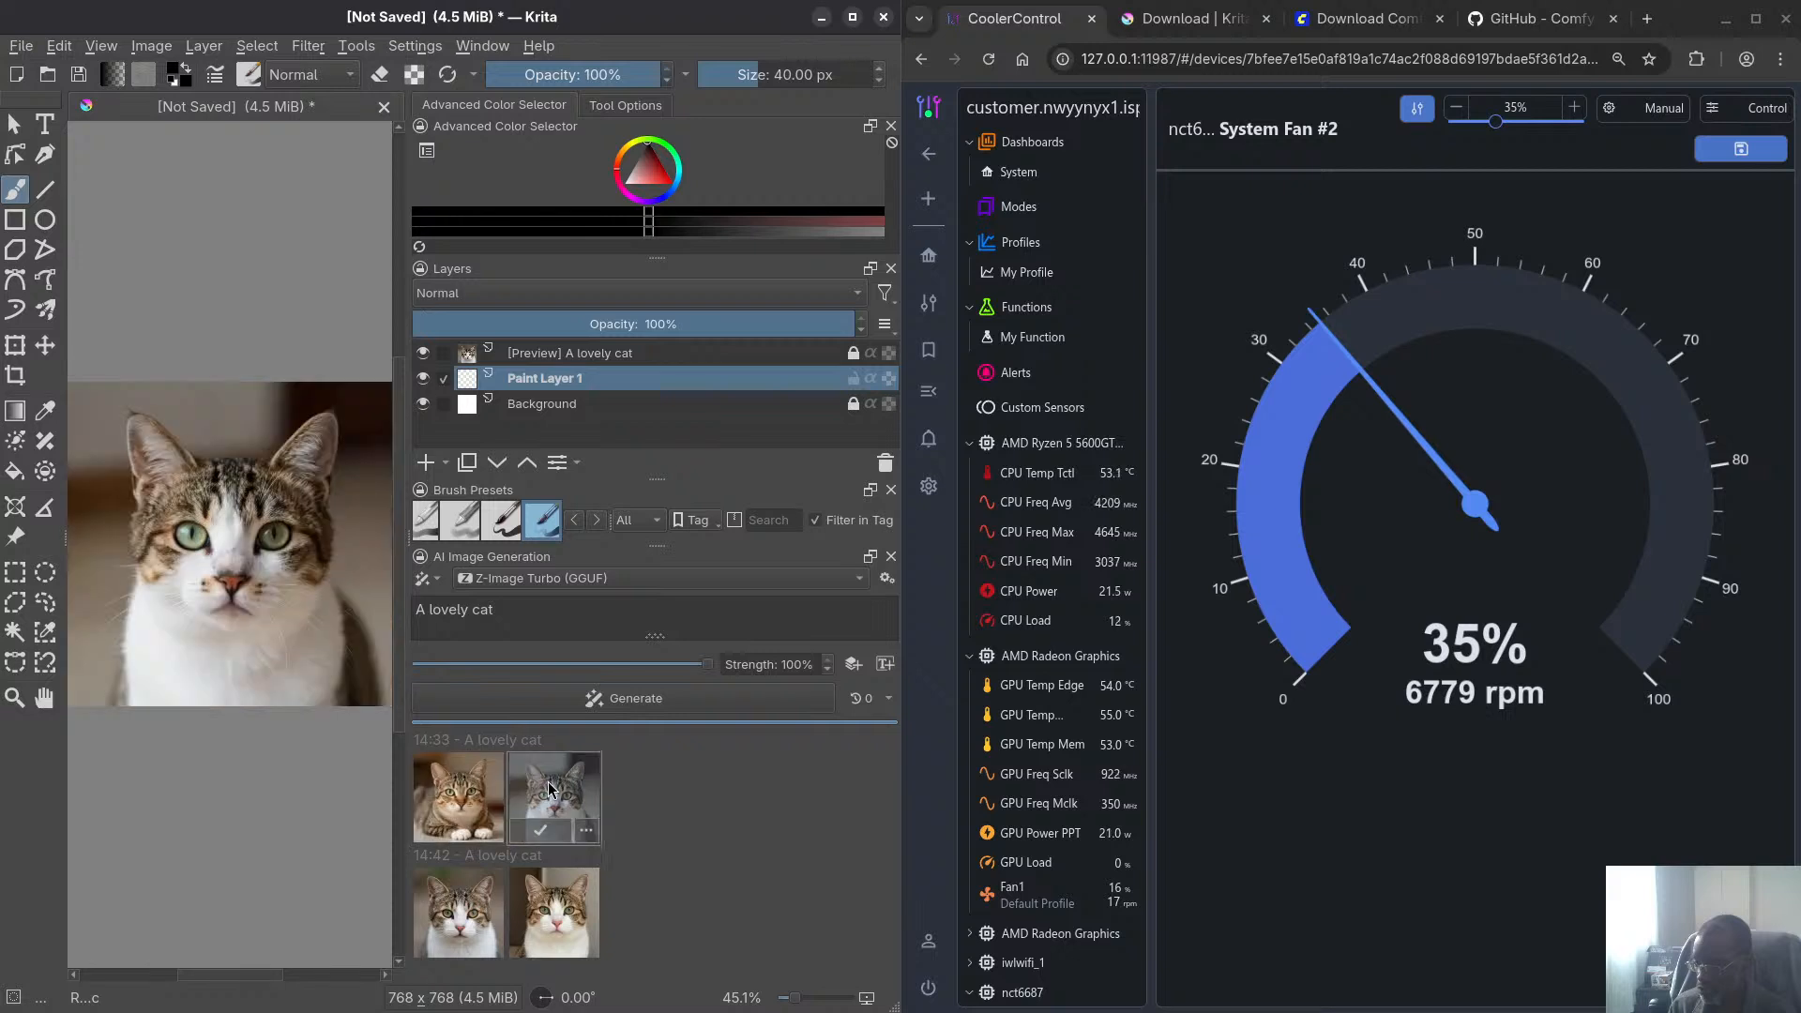
pyautogui.click(556, 916)
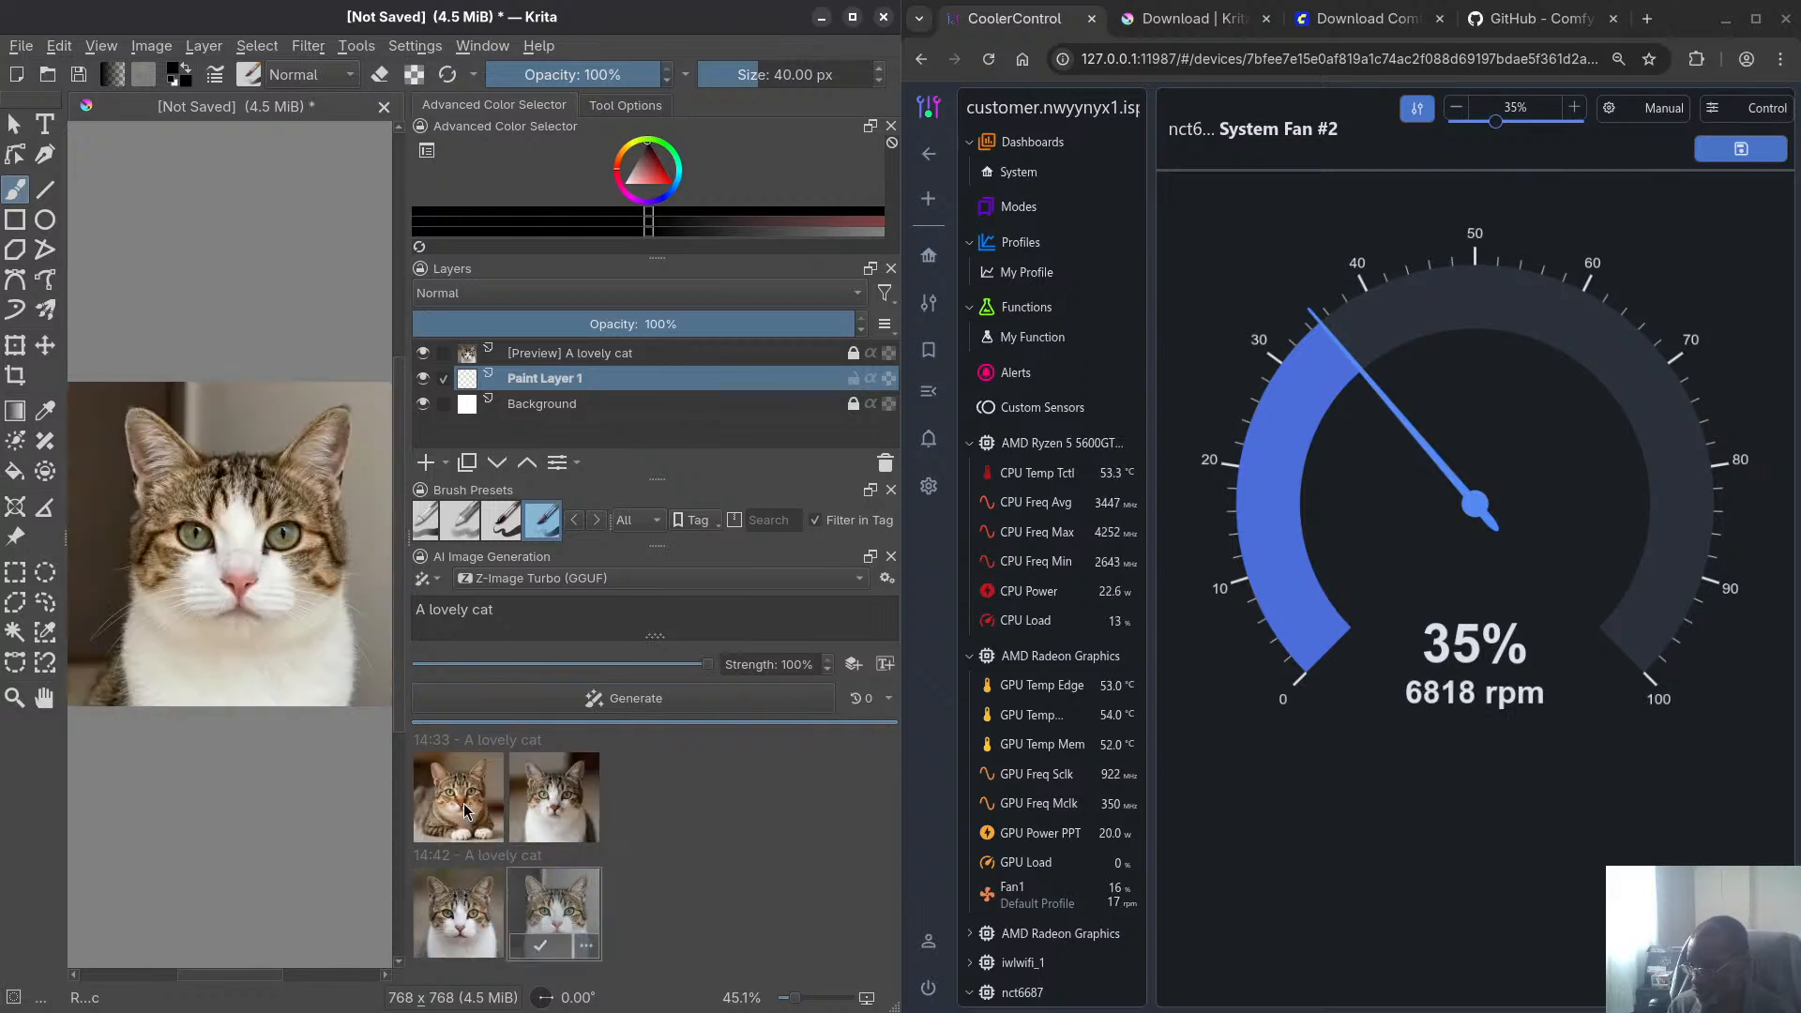
pyautogui.click(454, 928)
pyautogui.click(528, 932)
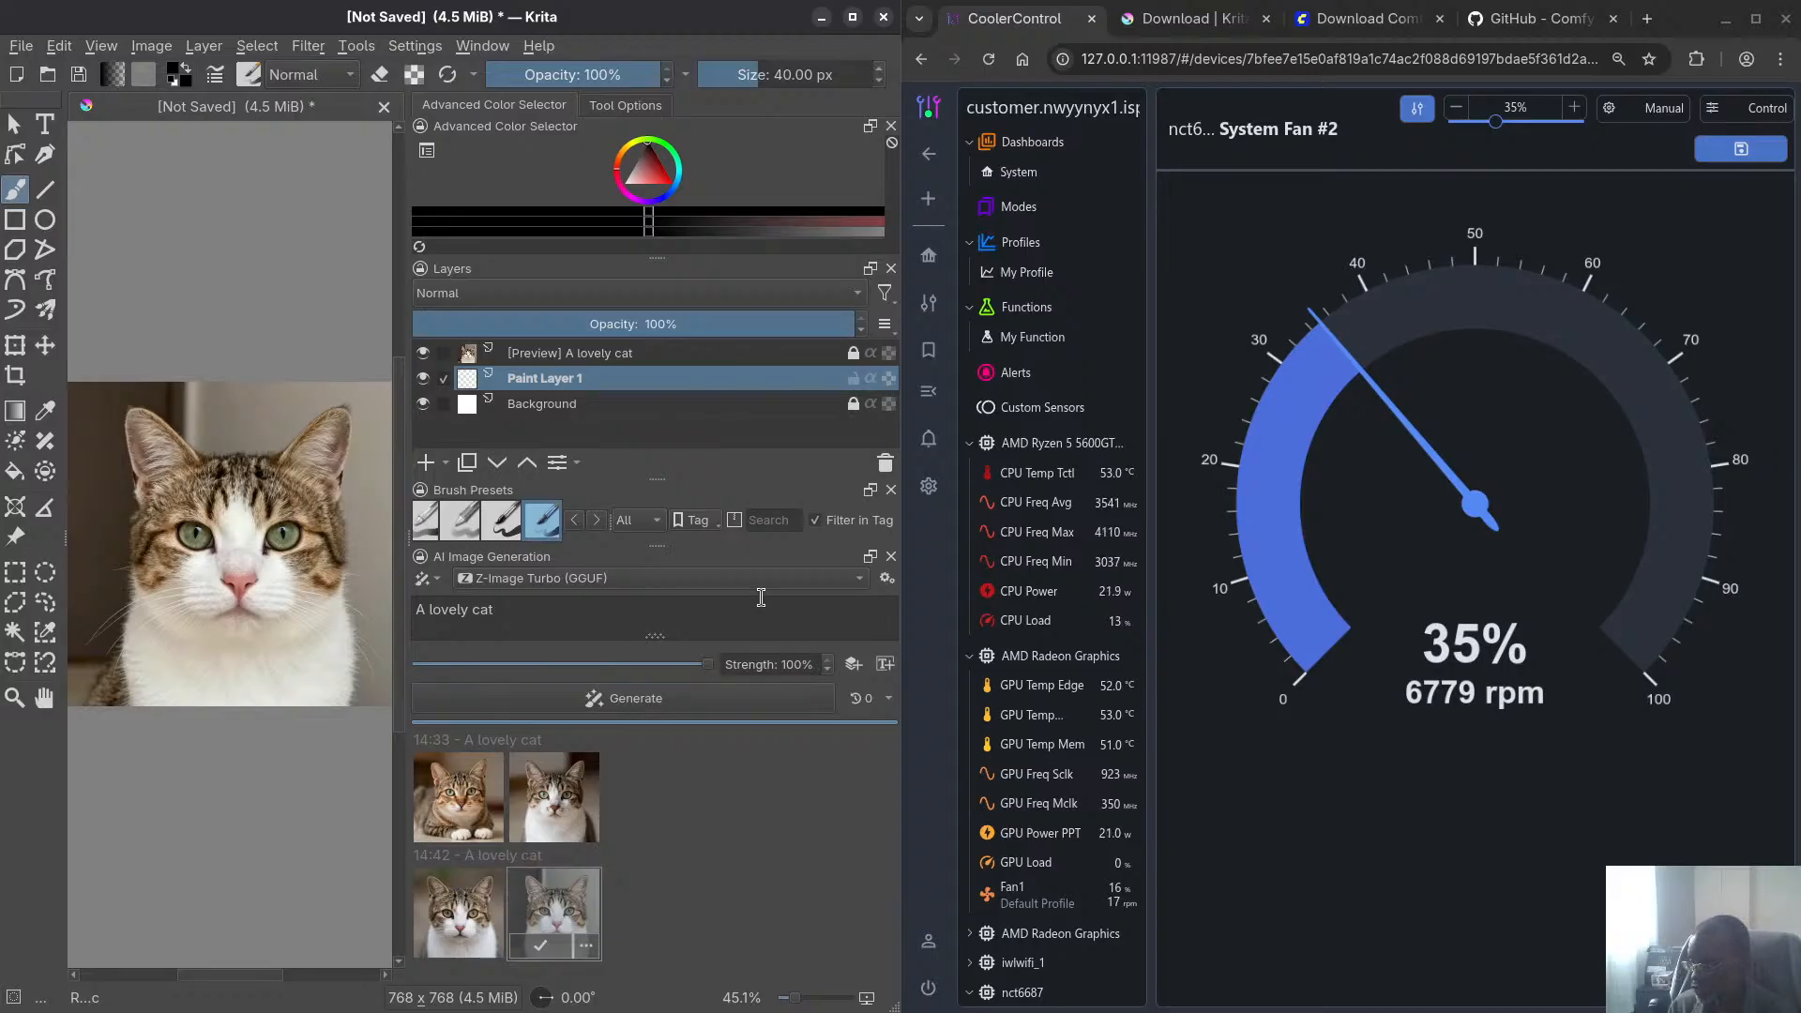
# Set the Z-Image Turbo (GGUF) style's model checkpoint to z_image_turbo-Q4_K_M.gguf and generate "A lovely cat" again
pyautogui.click(886, 578)
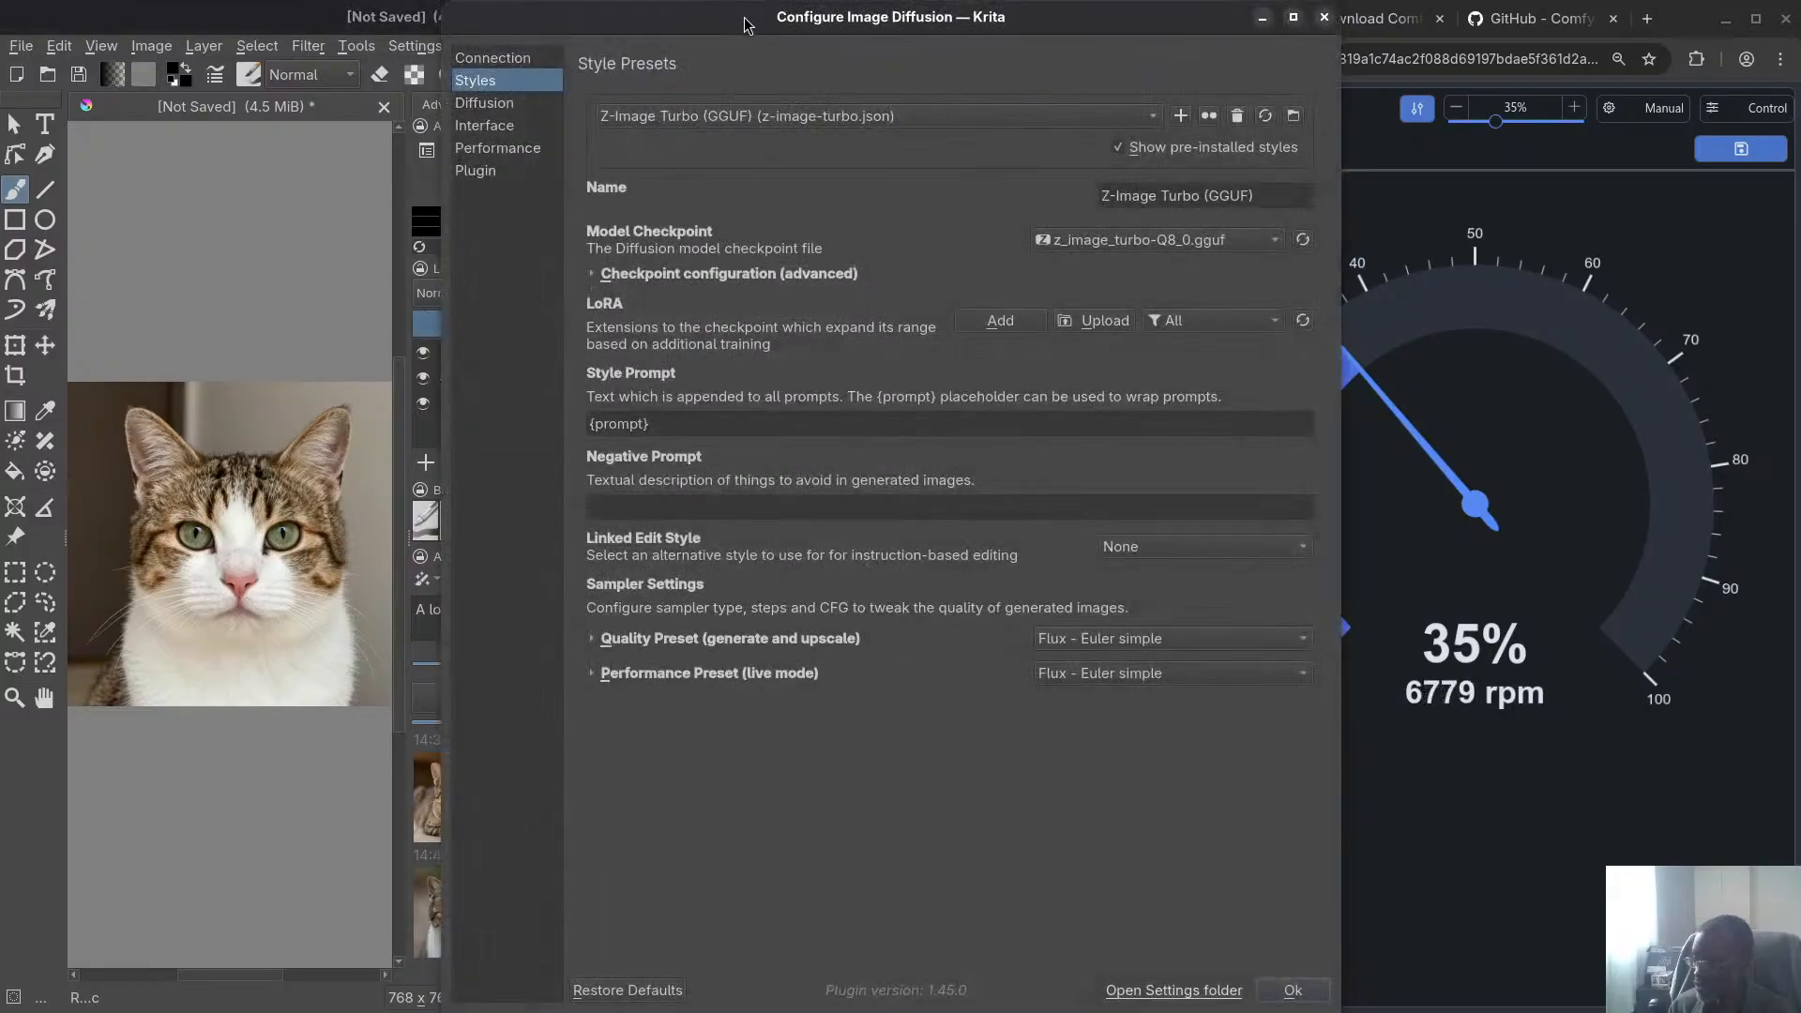
pyautogui.moveTo(753, 20); pyautogui.dragTo(311, 17)
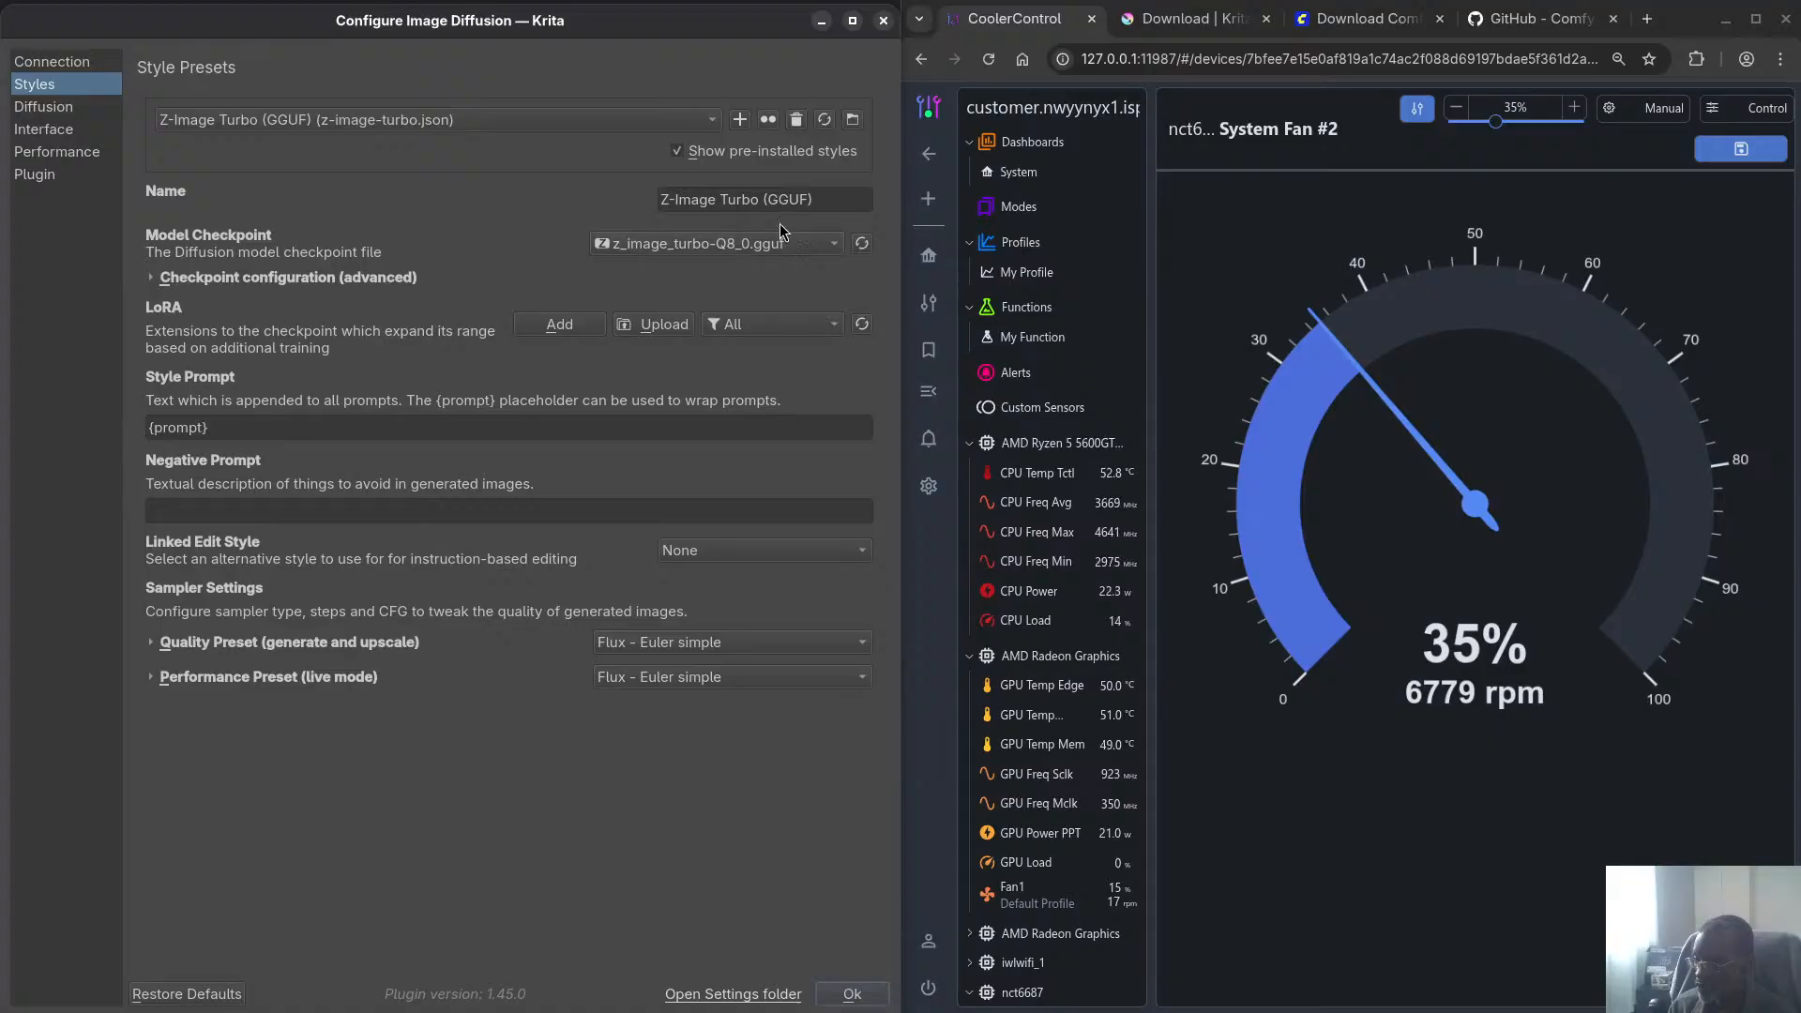
pyautogui.click(737, 254)
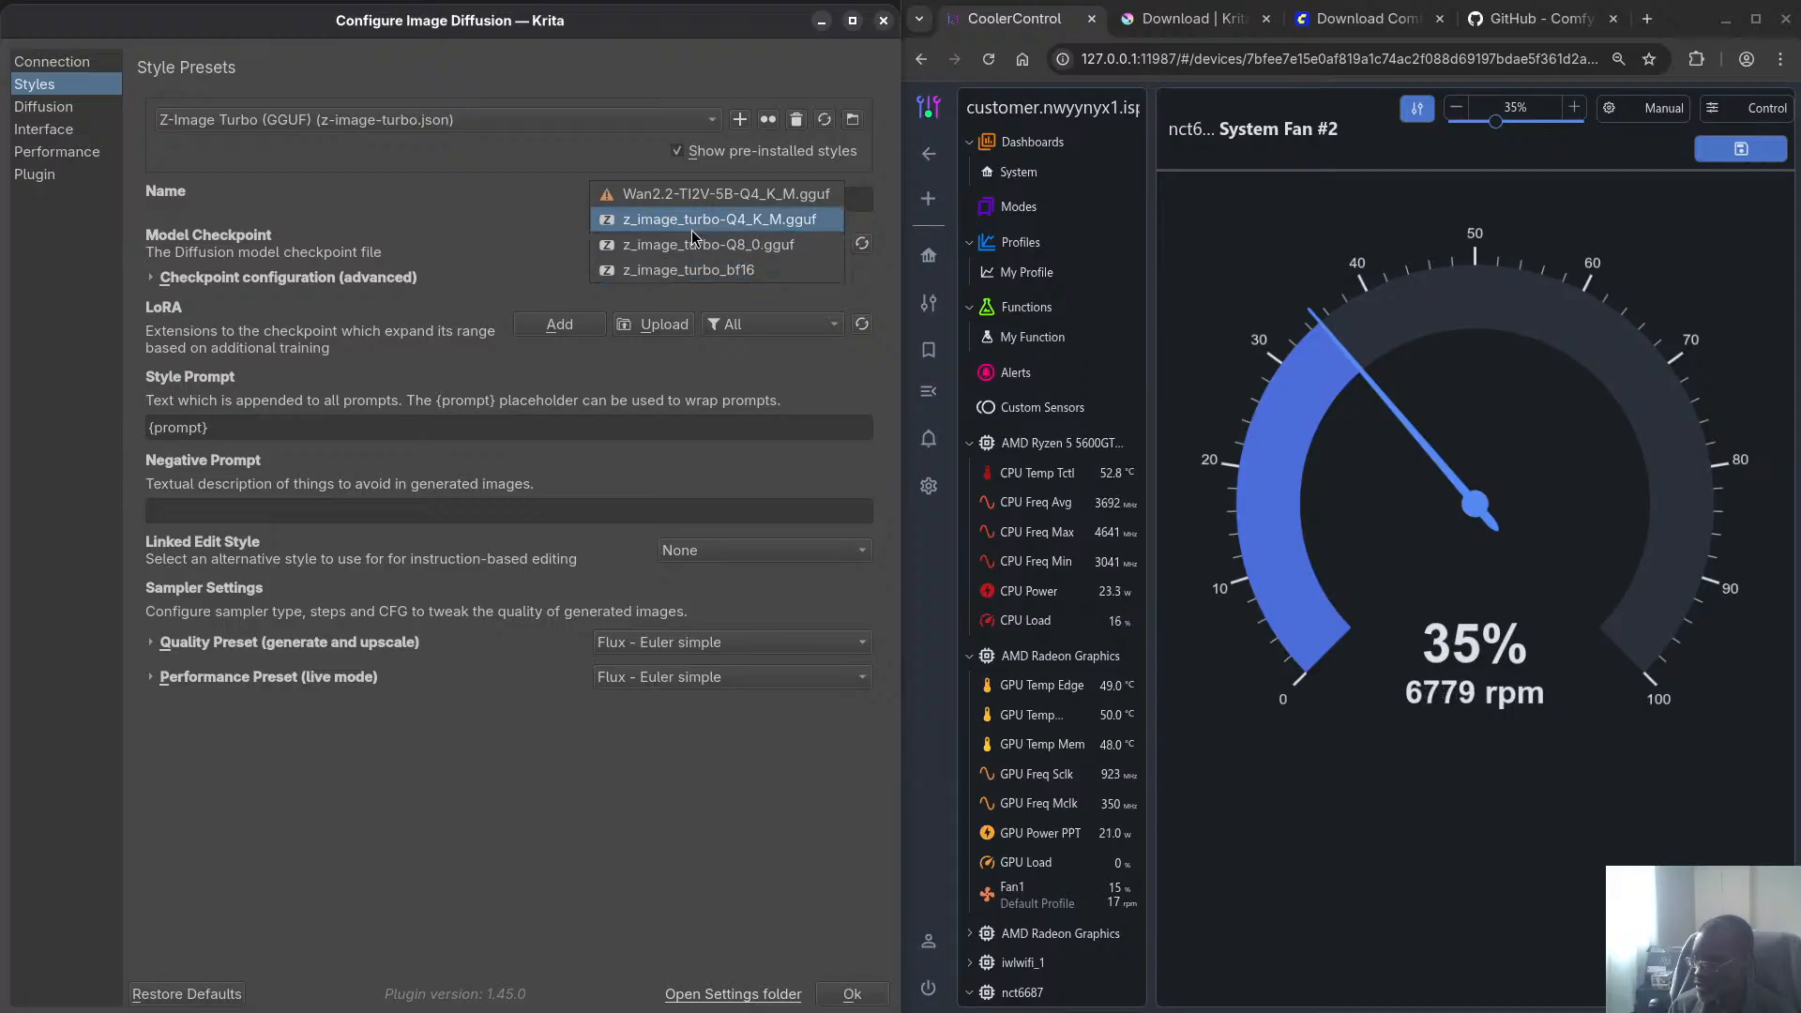
pyautogui.click(784, 221)
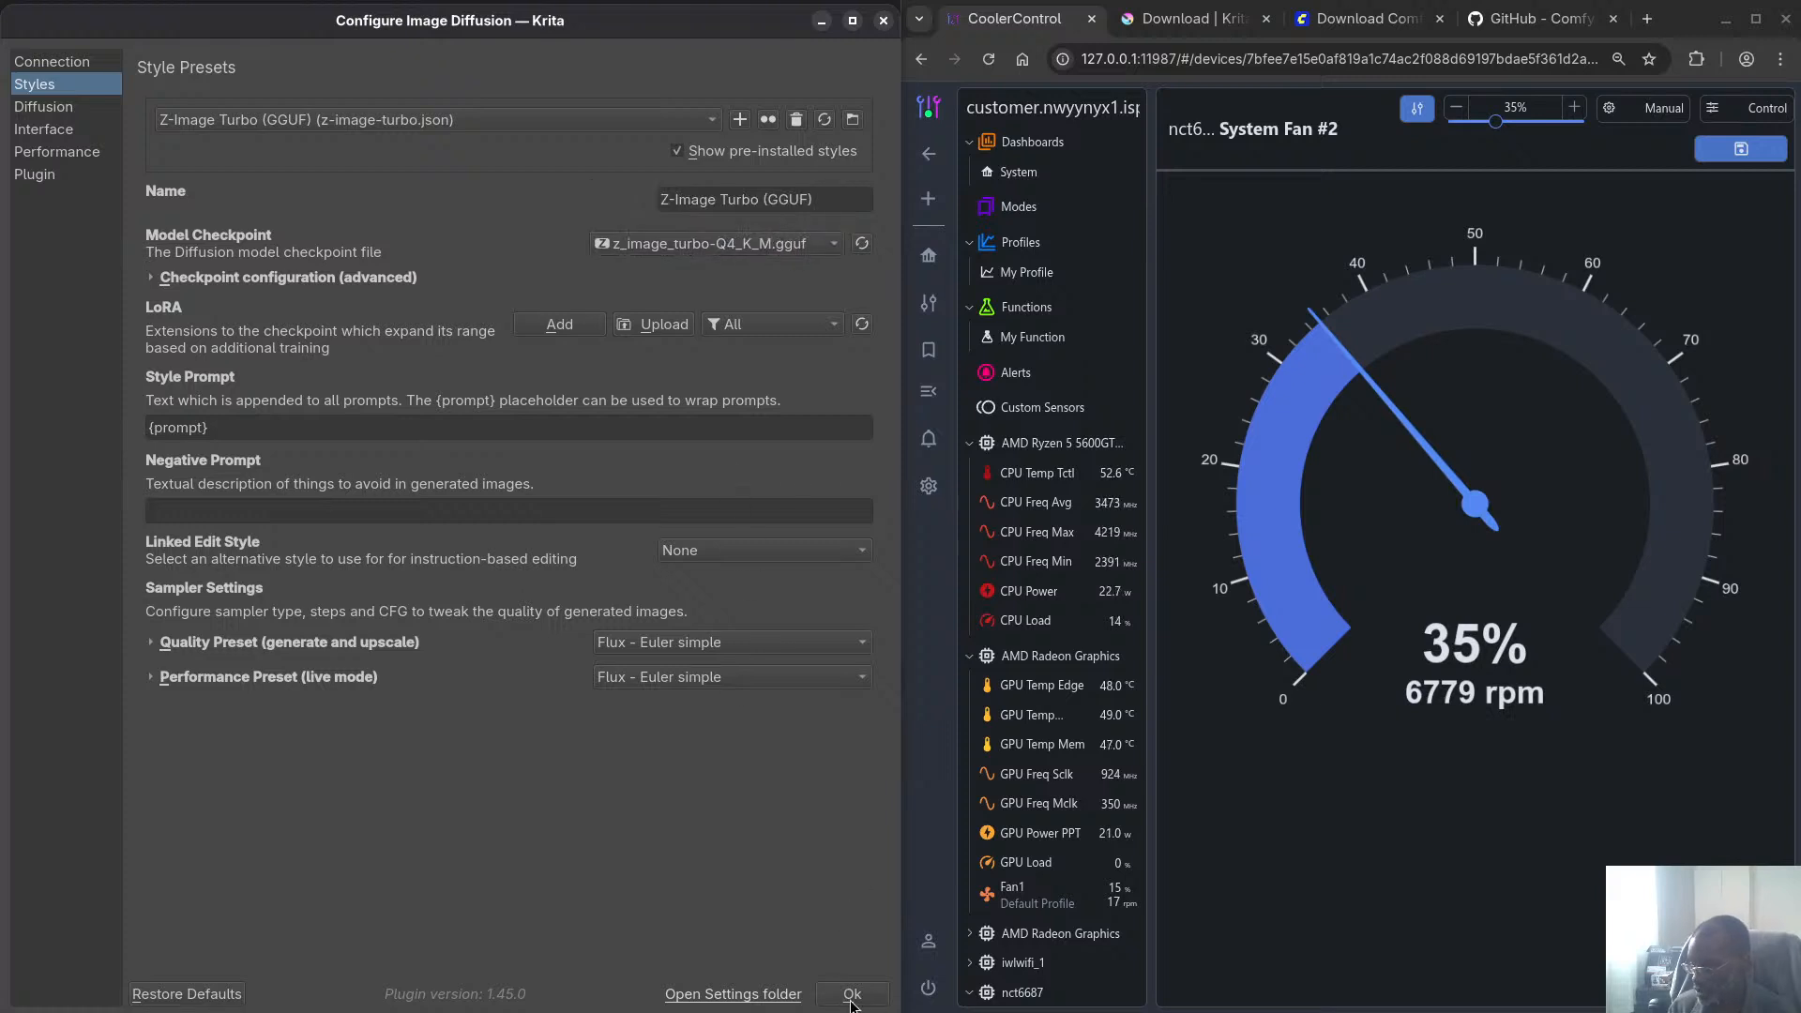
pyautogui.click(853, 996)
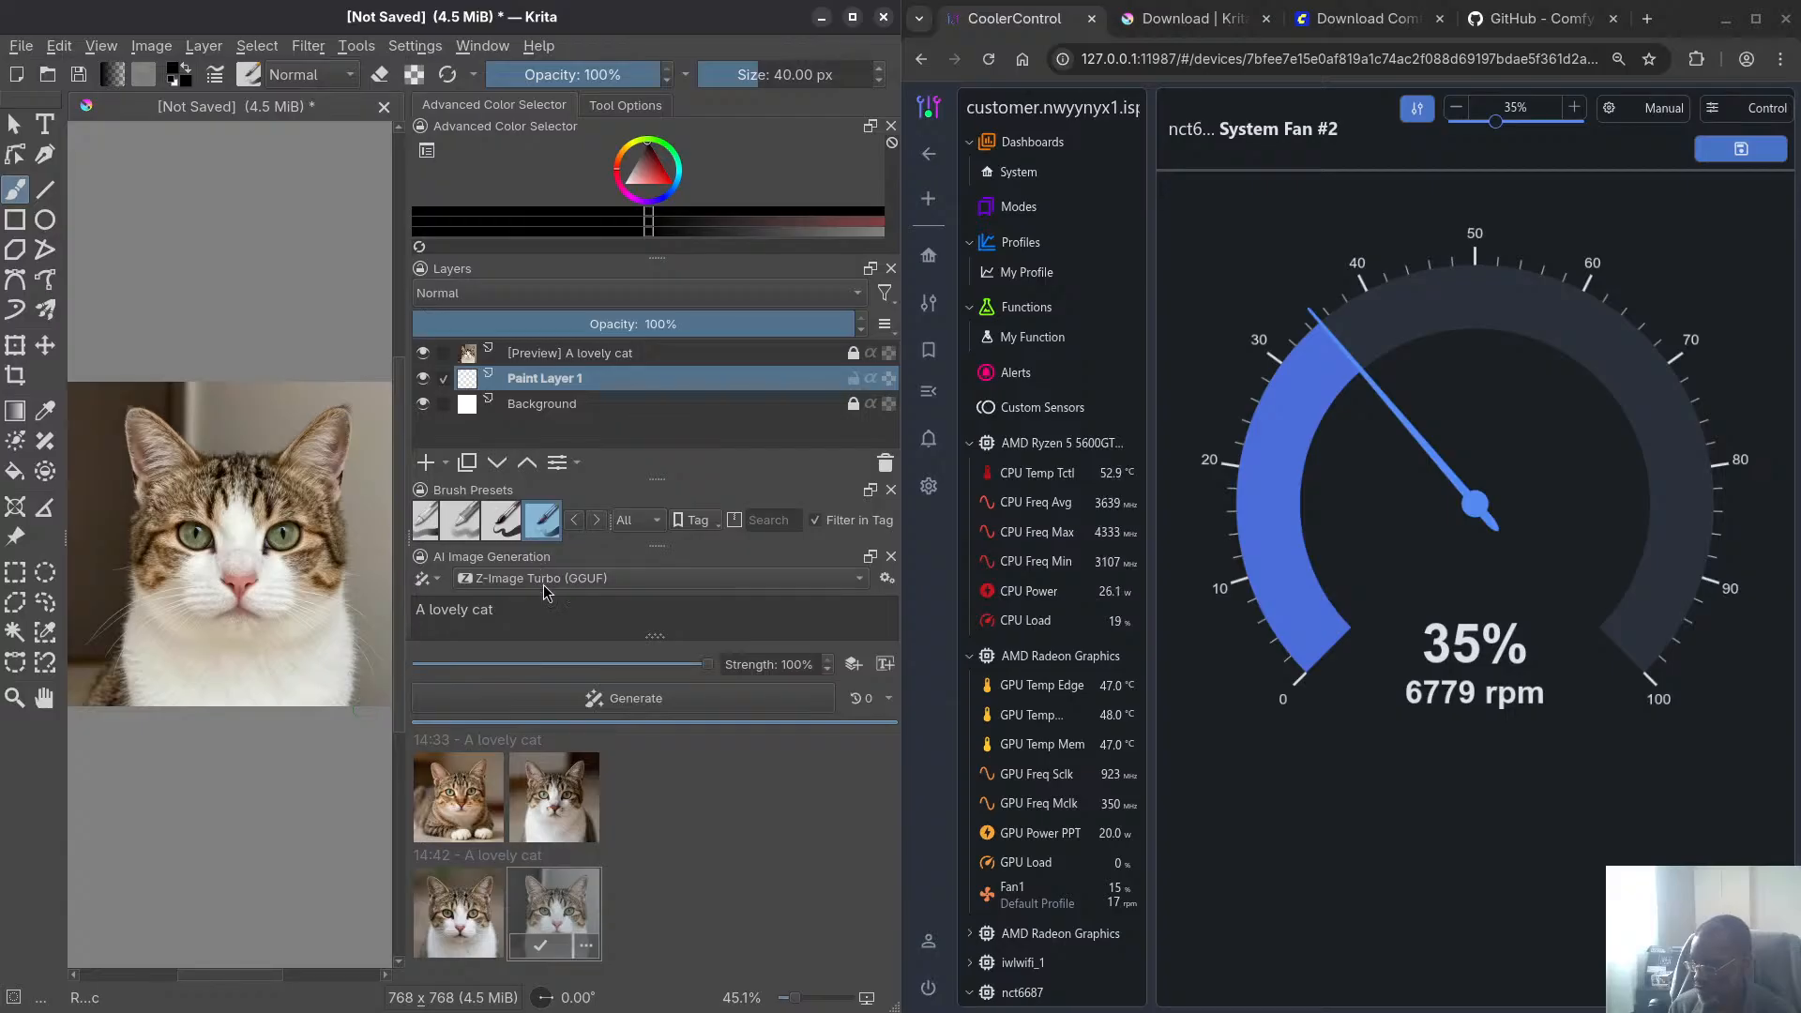
pyautogui.click(643, 701)
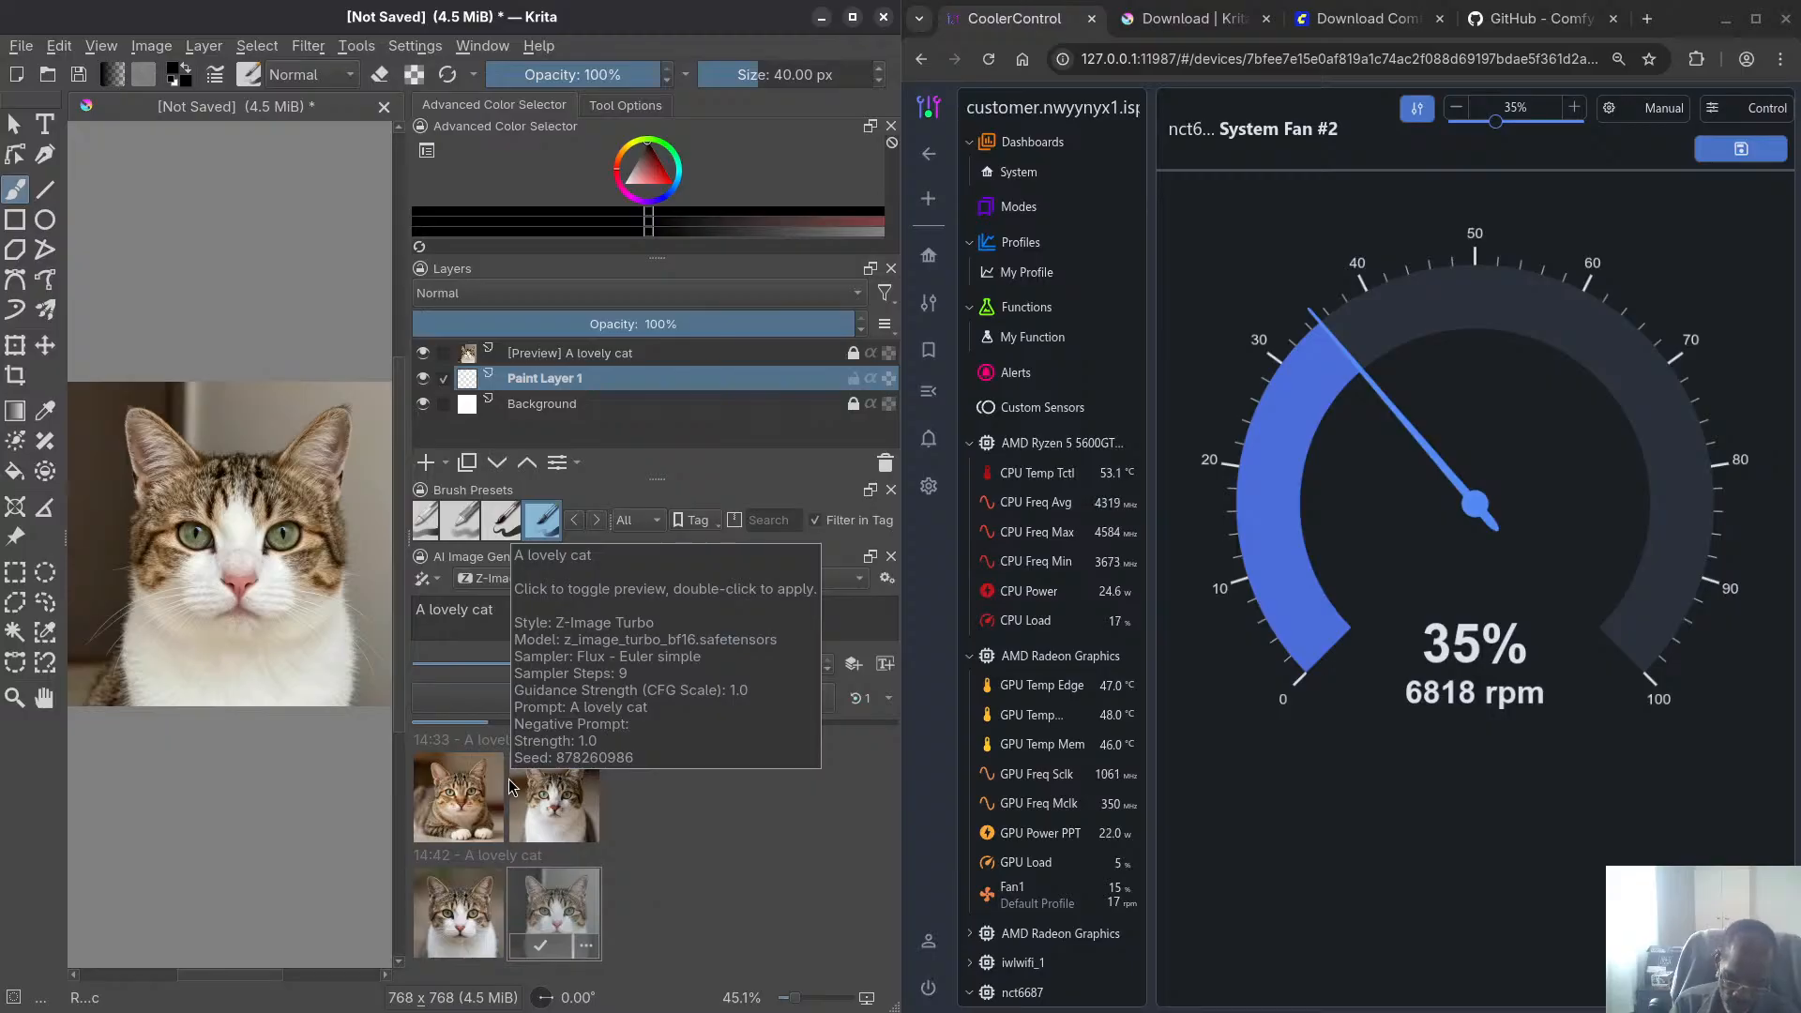
# Switch to the ComfyUI terminal and compare the Q4_K_M run's loading size and sampling progress with the earlier runs
pyautogui.press('super')
pyautogui.click(523, 380)
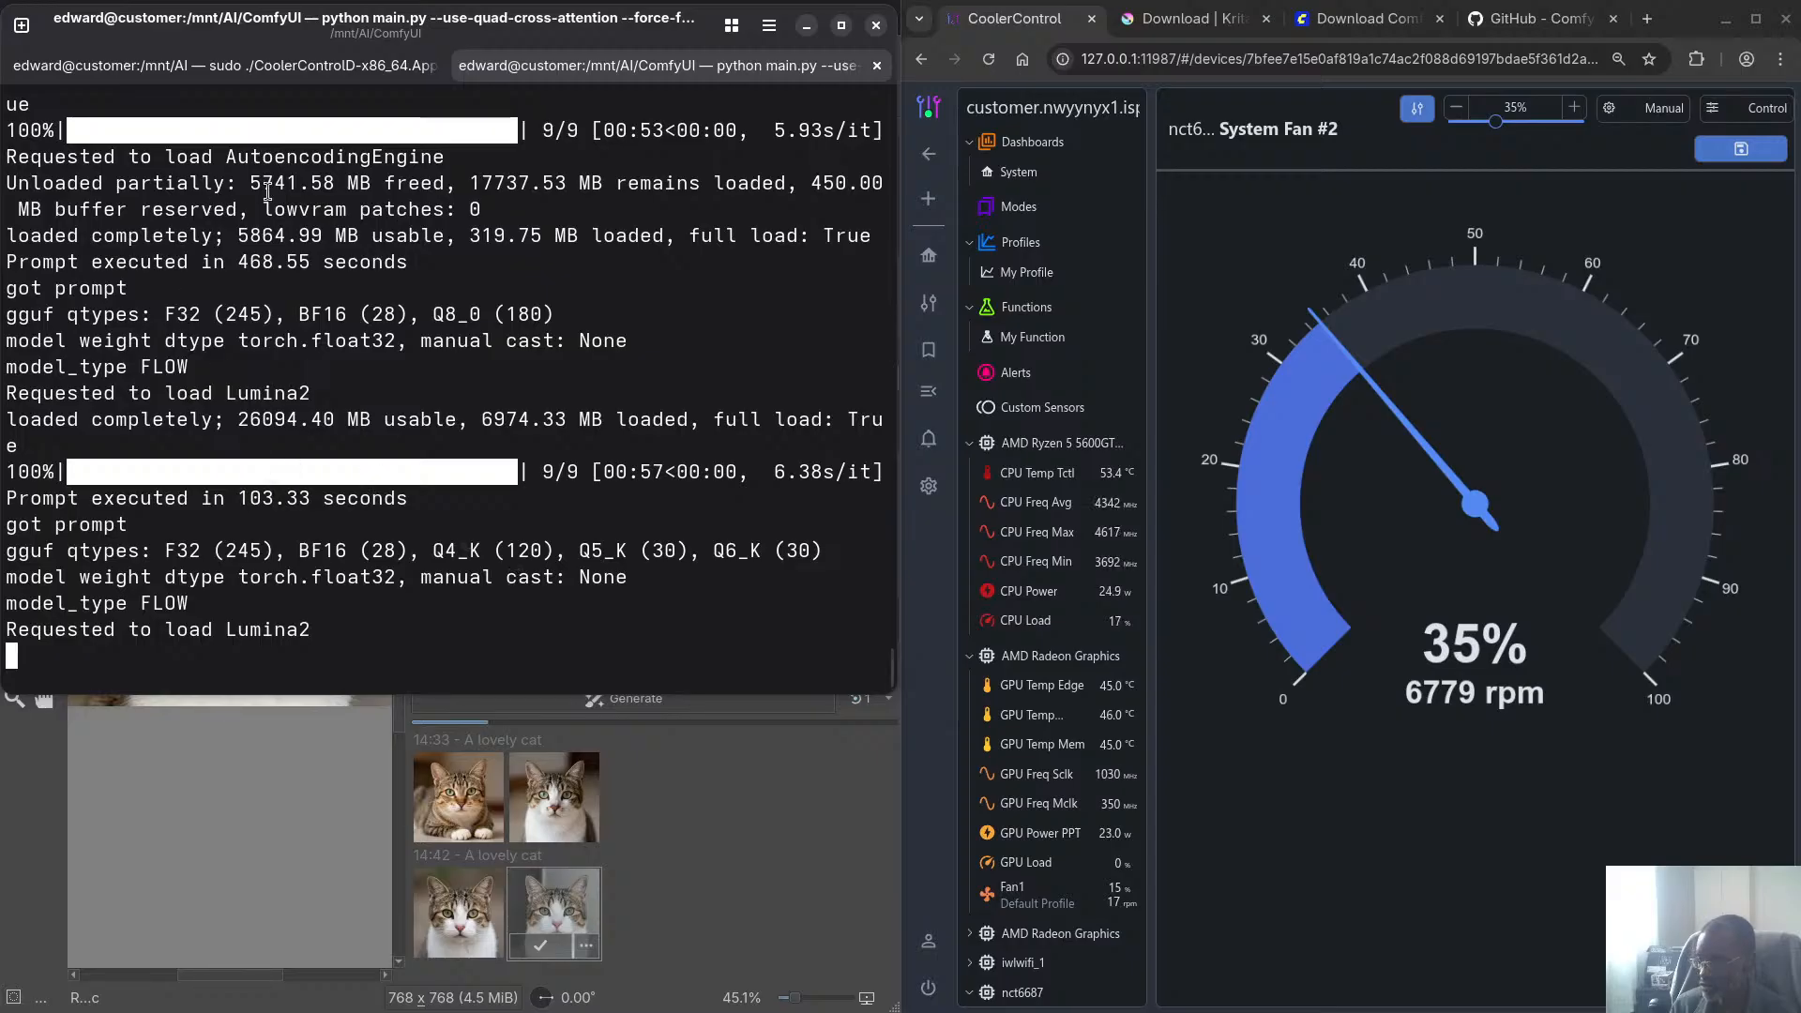
pyautogui.scroll(3, 322, 424)
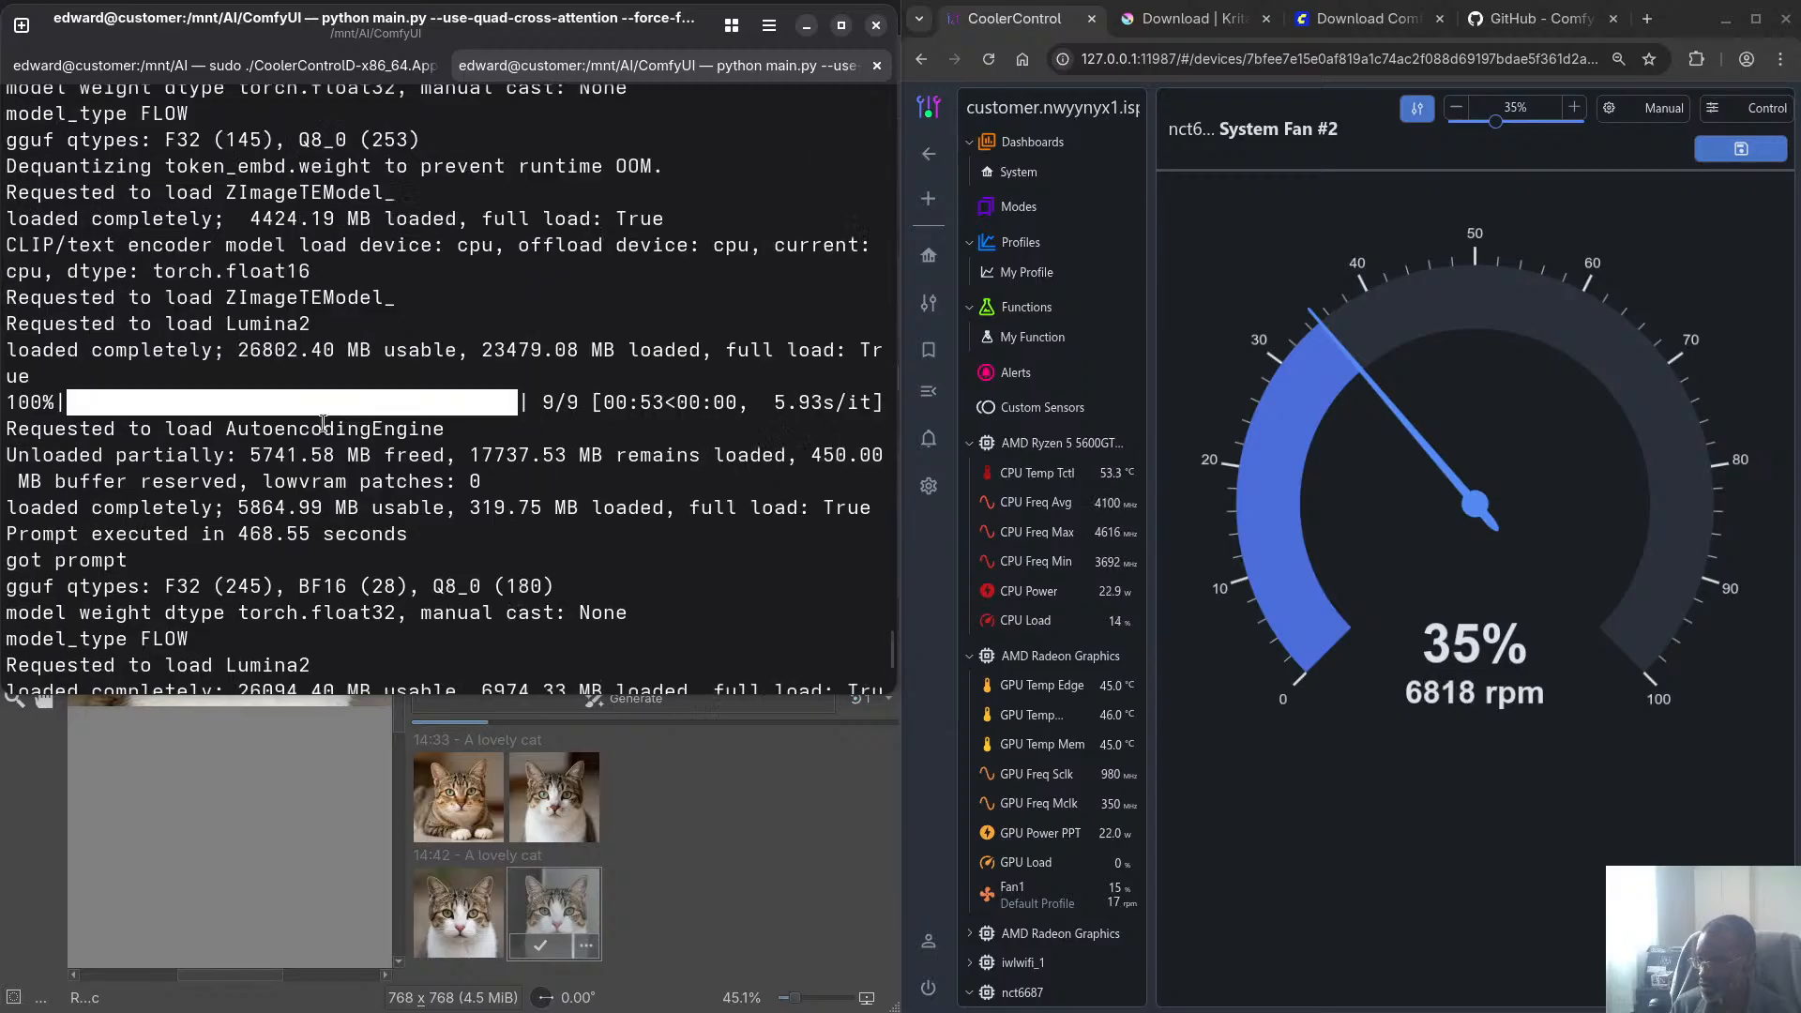
pyautogui.scroll(-3, 323, 424)
pyautogui.scroll(6, 322, 423)
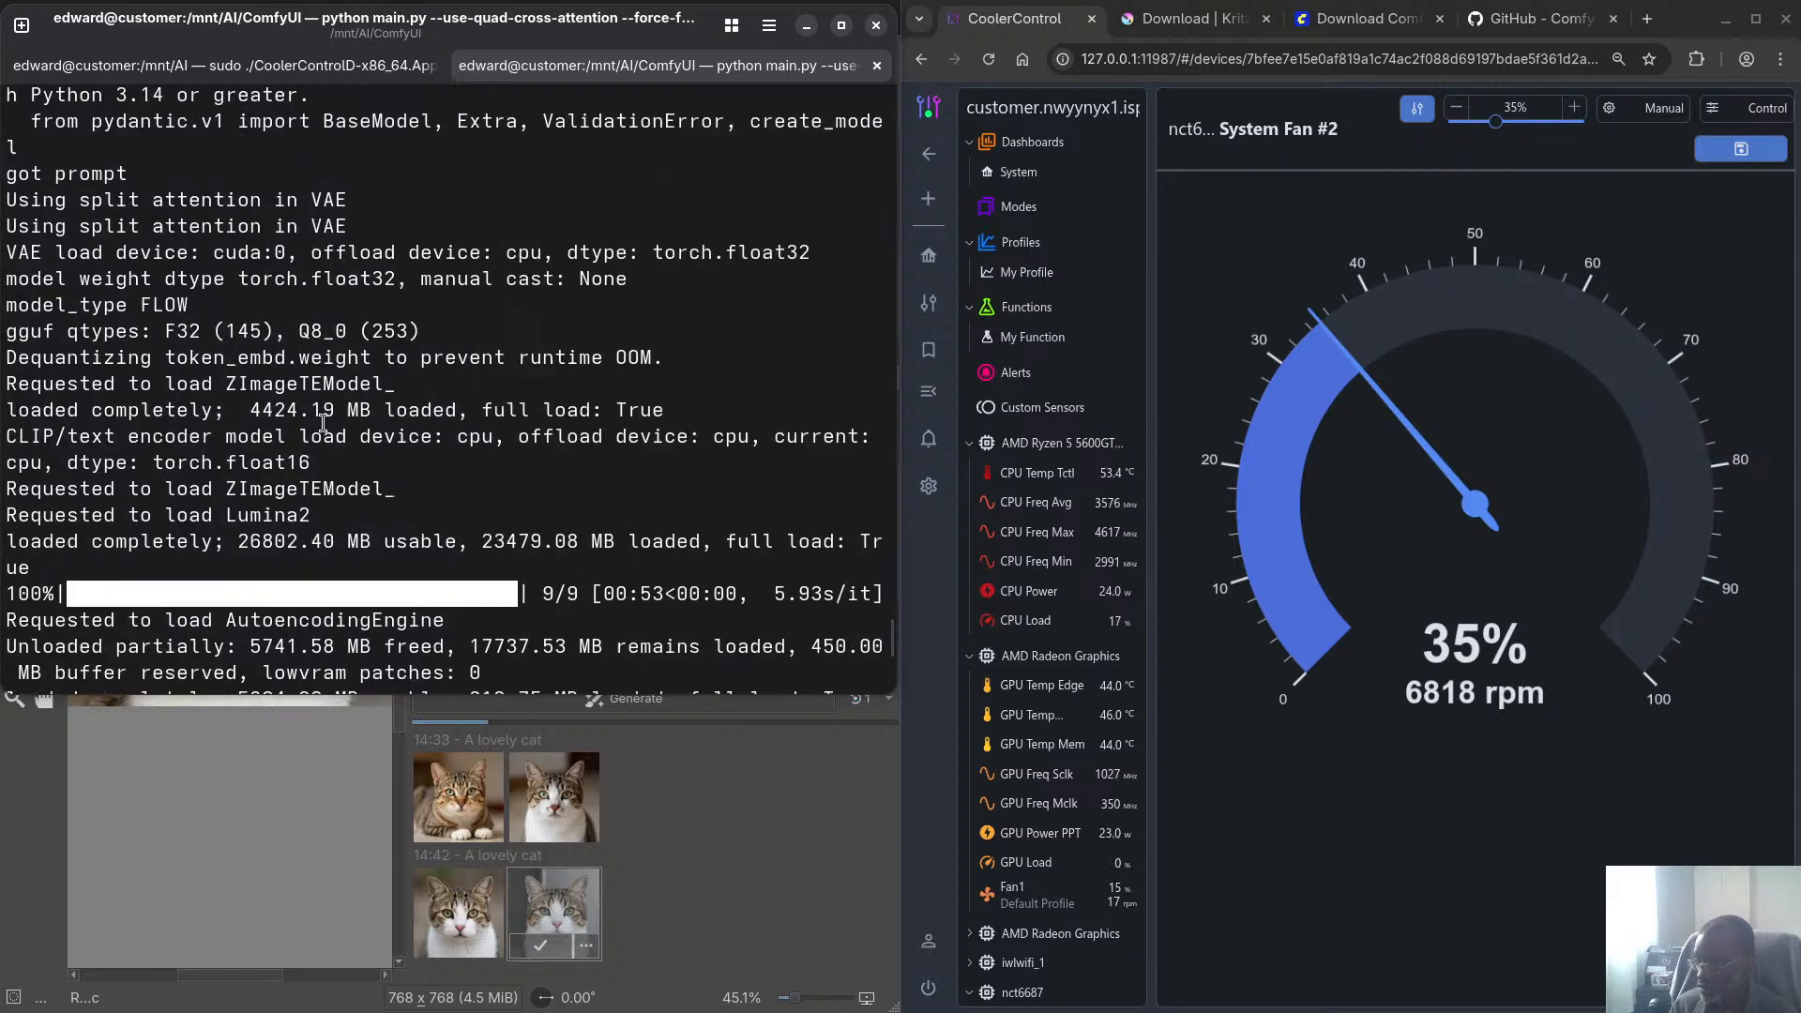
pyautogui.scroll(-6, 322, 424)
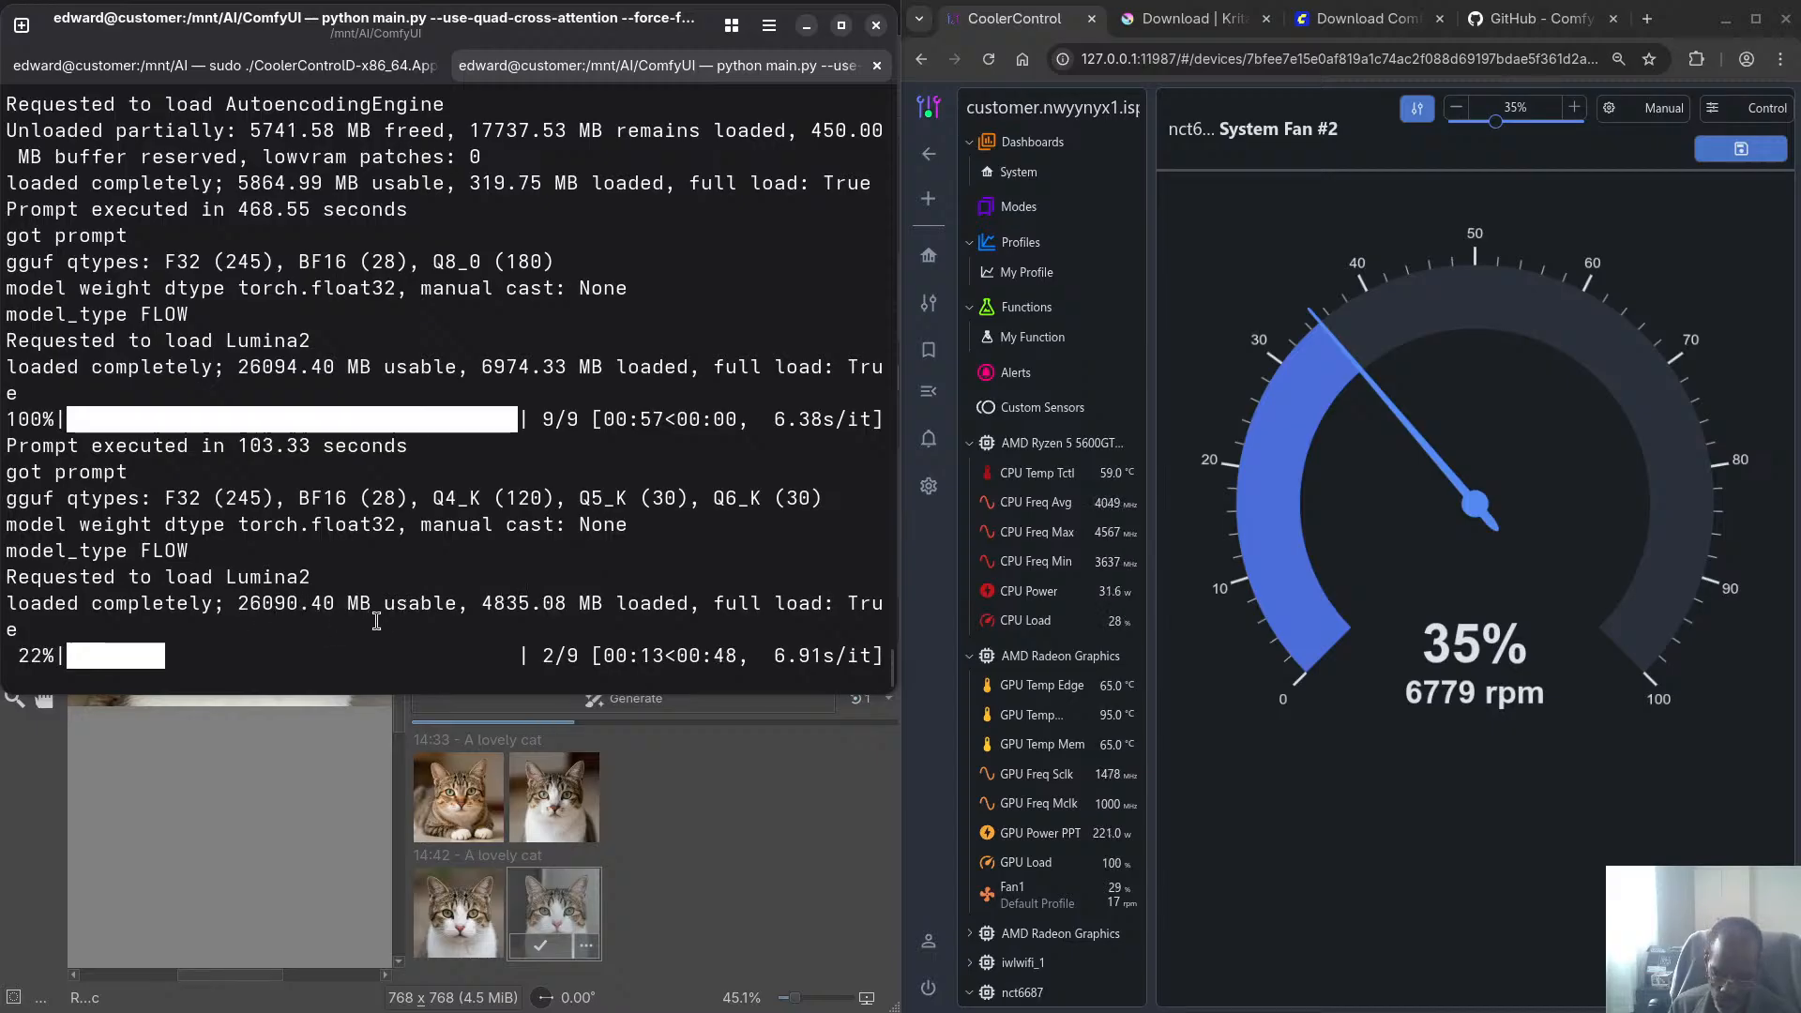
pyautogui.press('super')
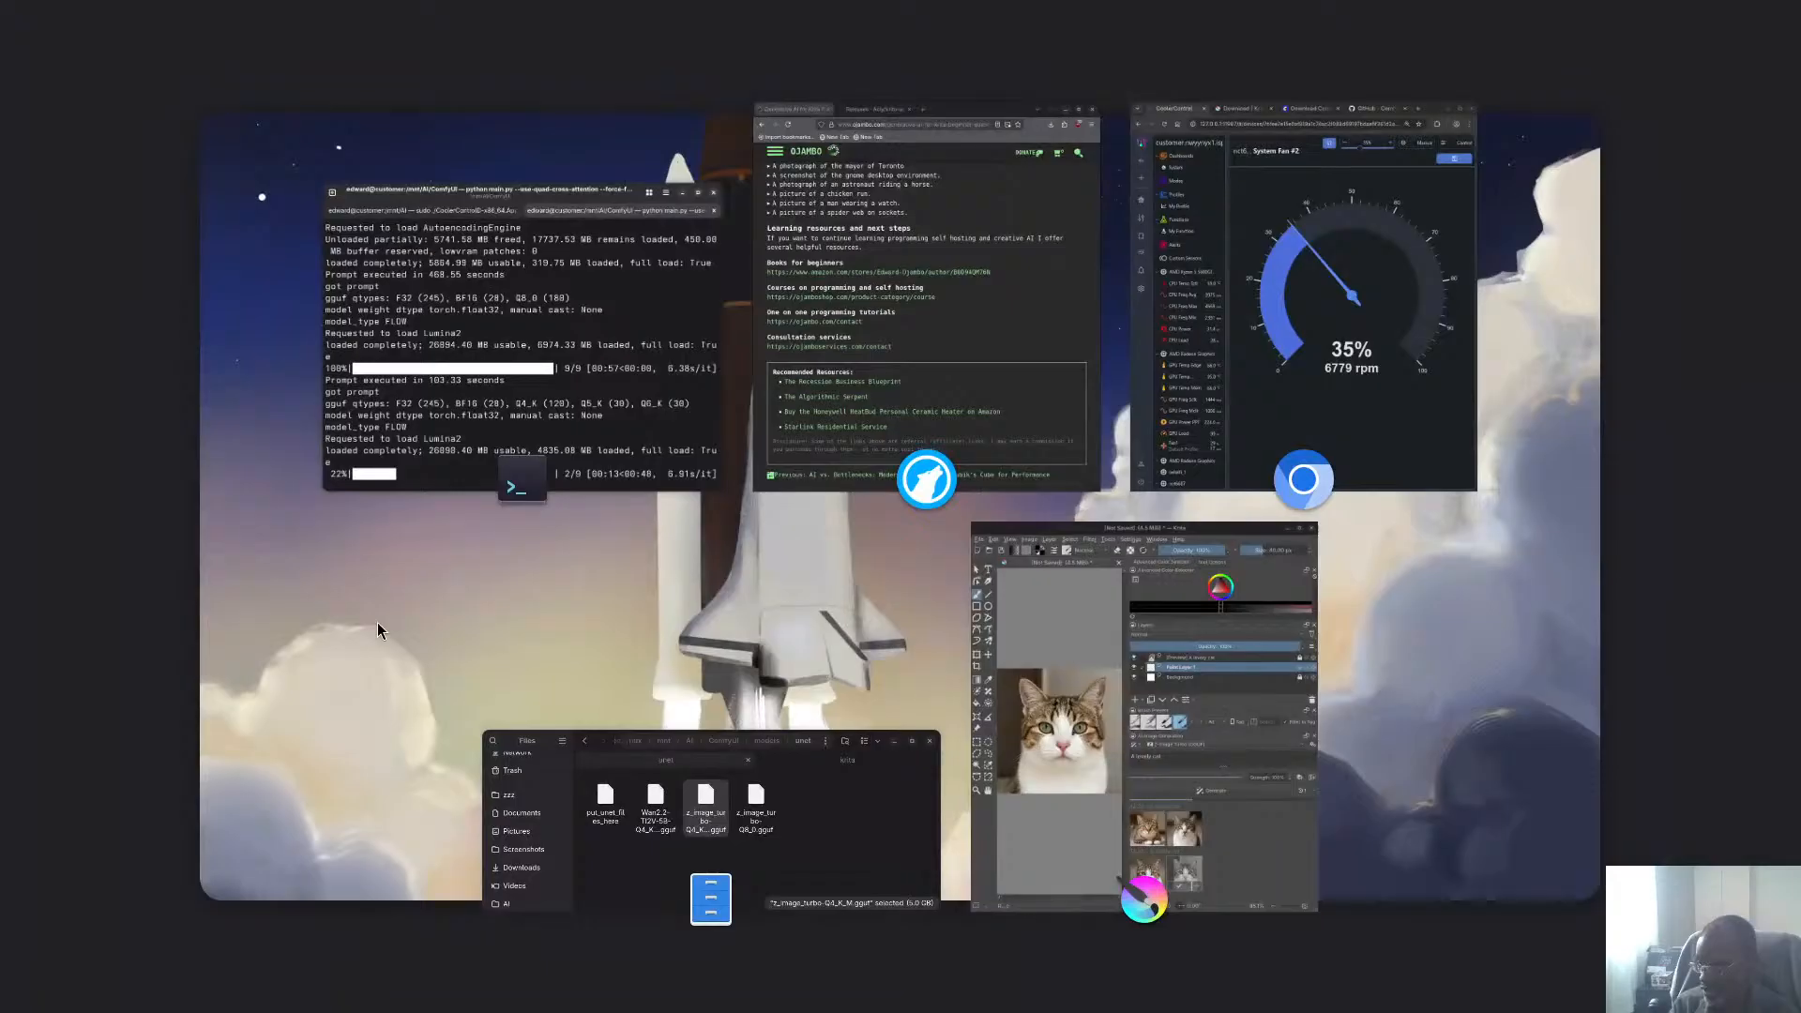
pyautogui.press('super')
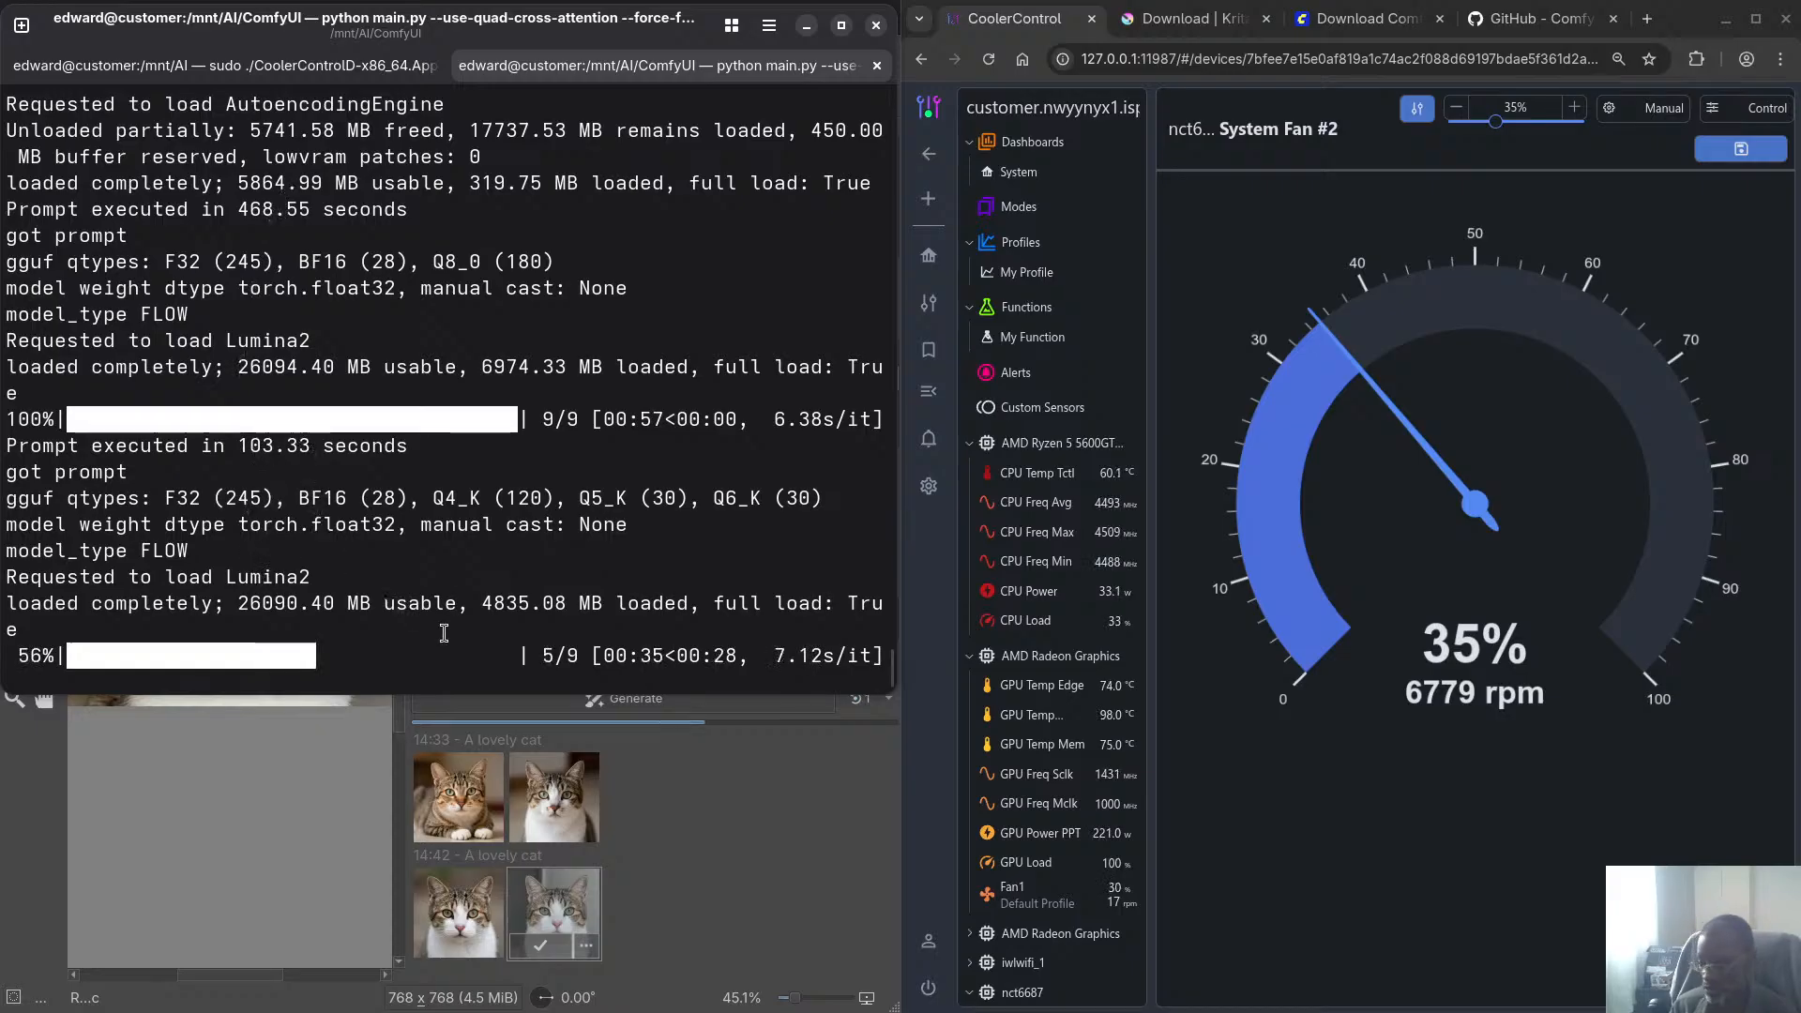
# Switch to the Files window and open the vae folder inside ComfyUI's models directory to view its files
pyautogui.press('super')
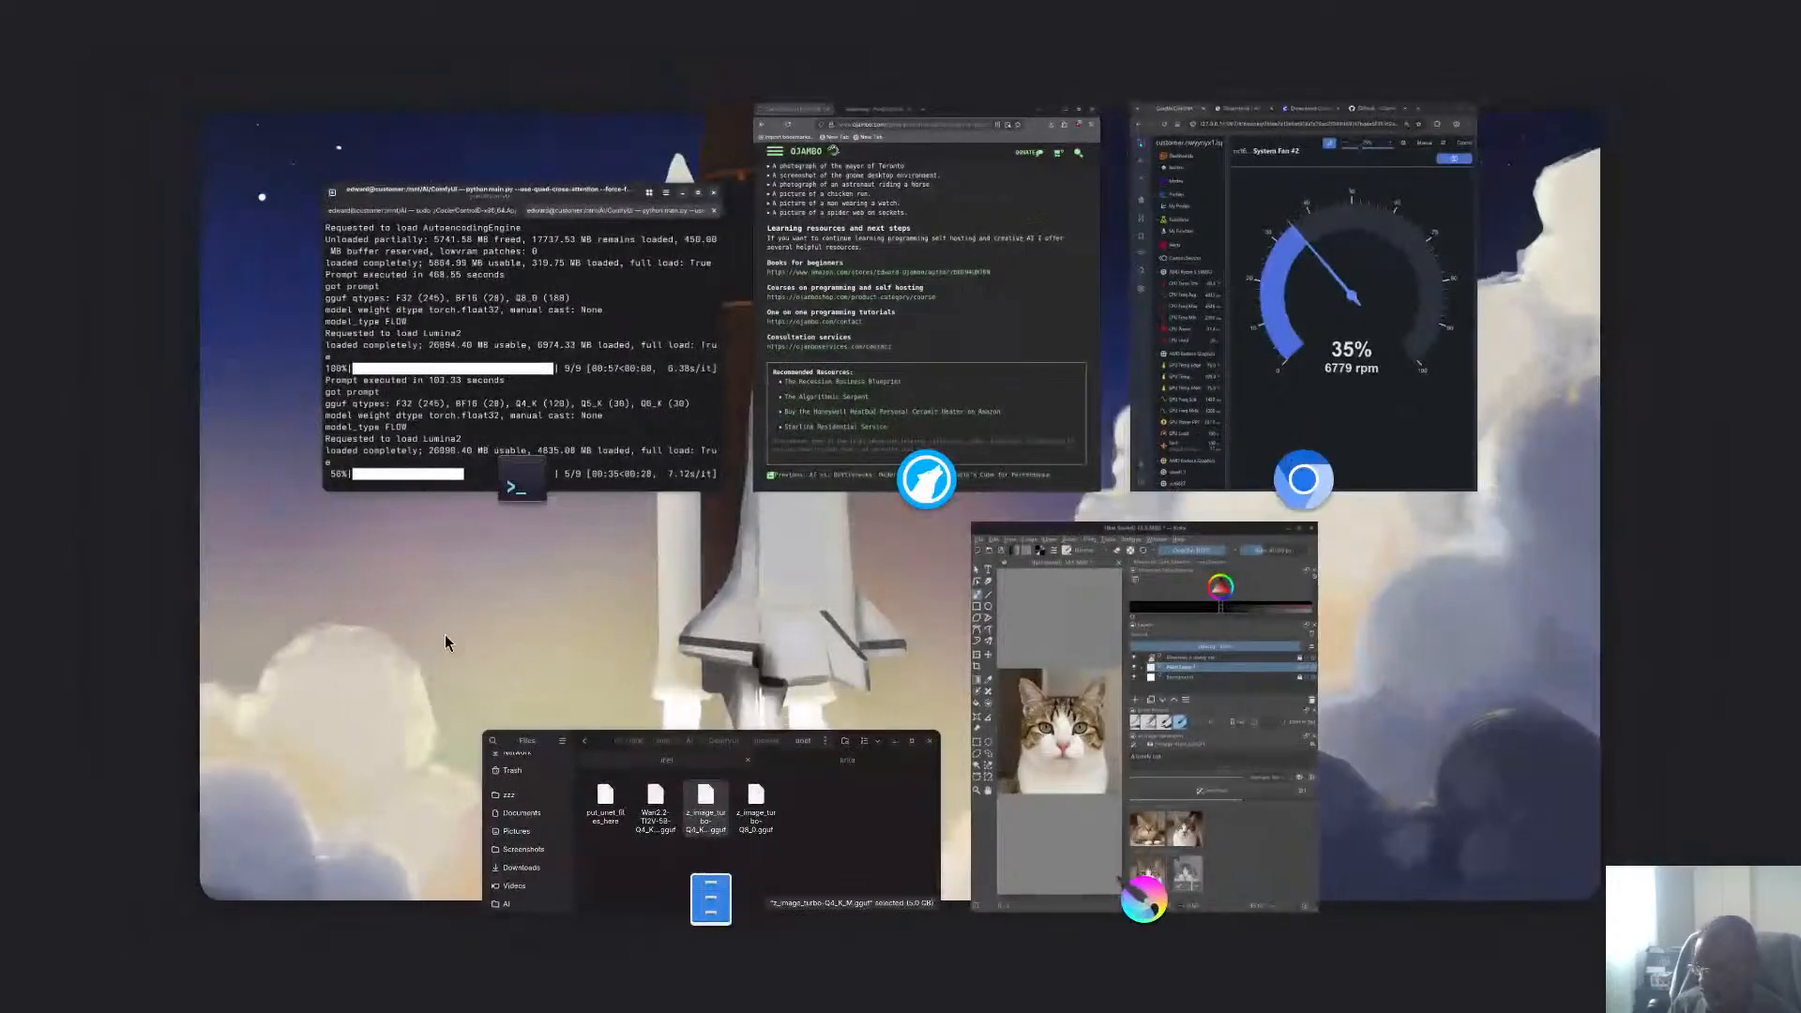
pyautogui.click(771, 848)
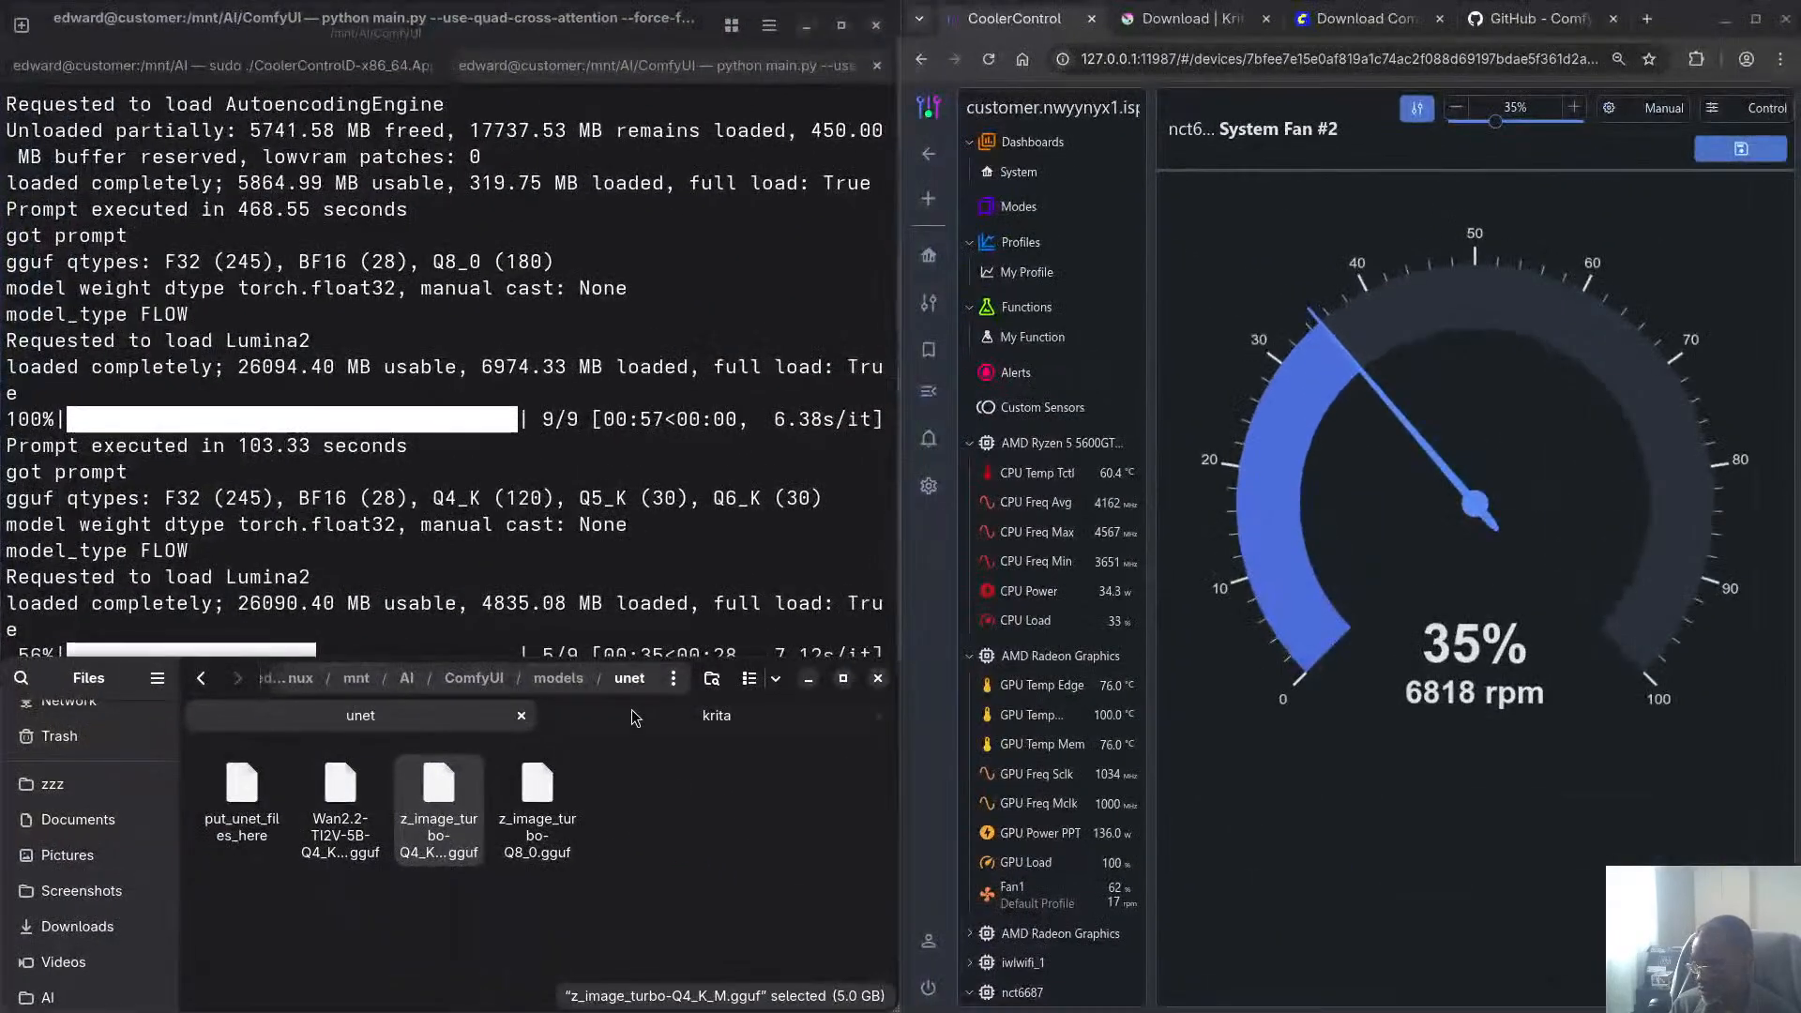
pyautogui.click(558, 677)
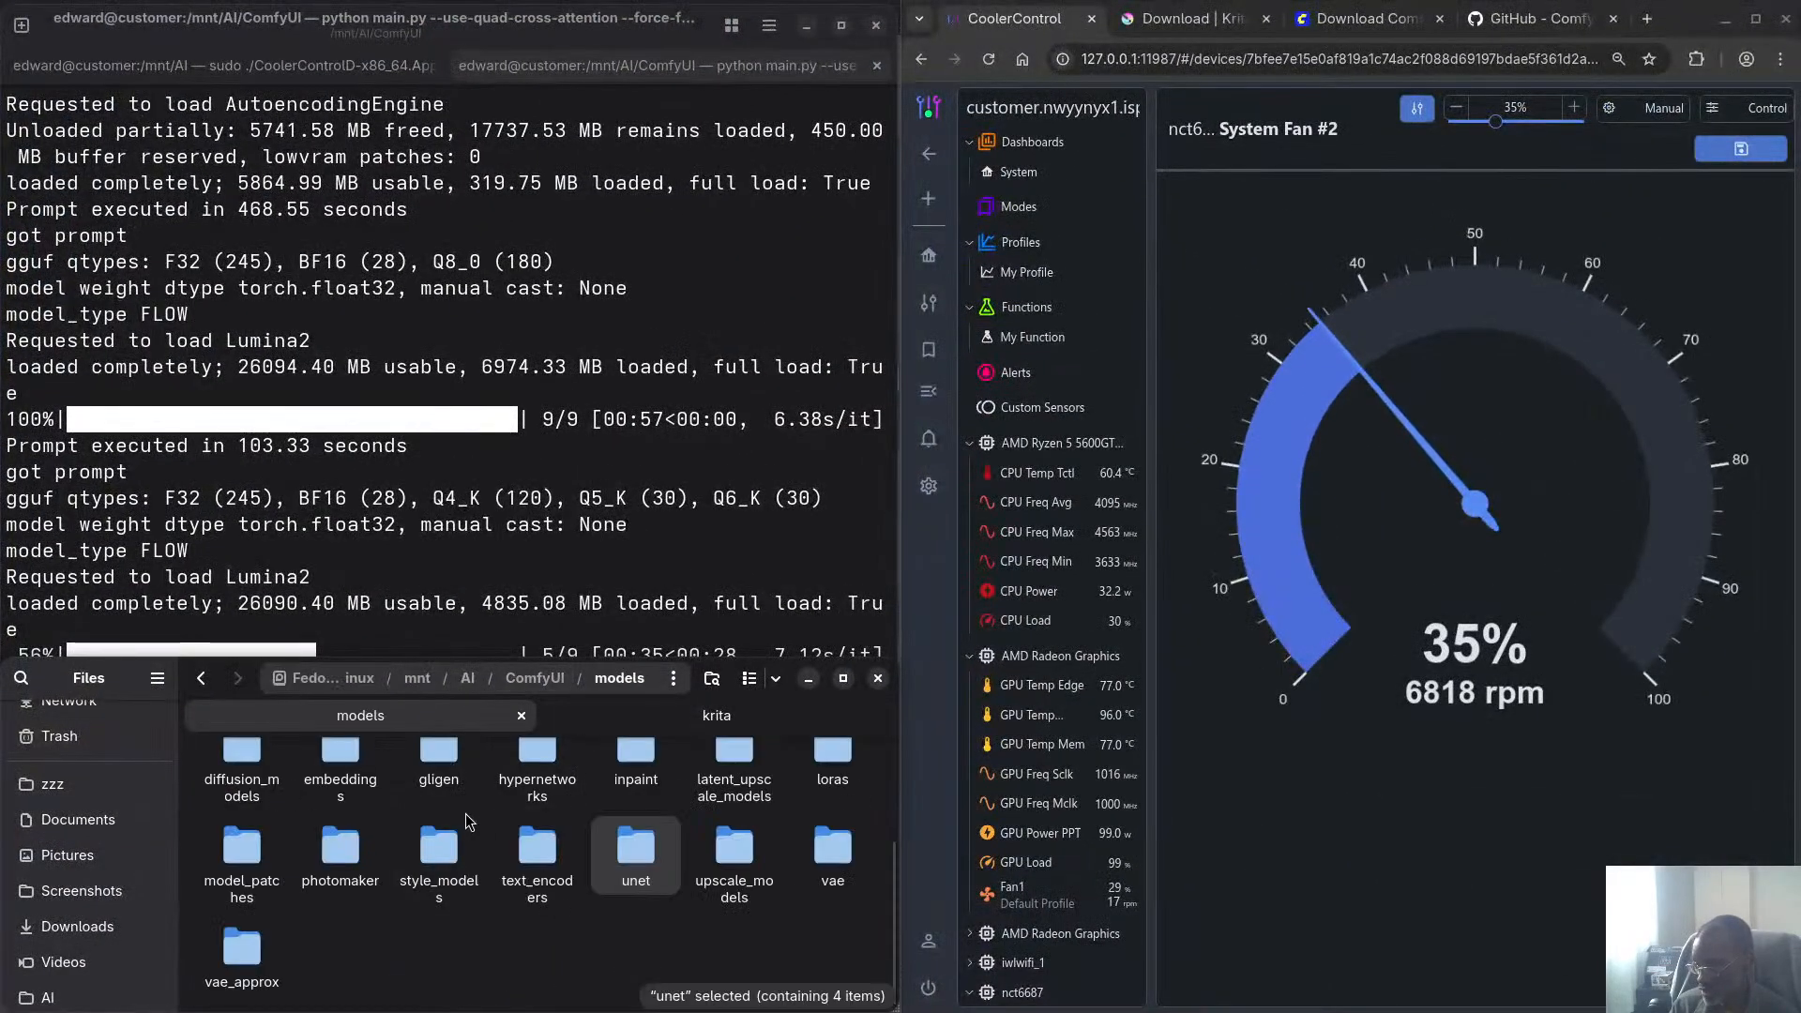
pyautogui.scroll(2, 713, 835)
pyautogui.scroll(-2, 831, 928)
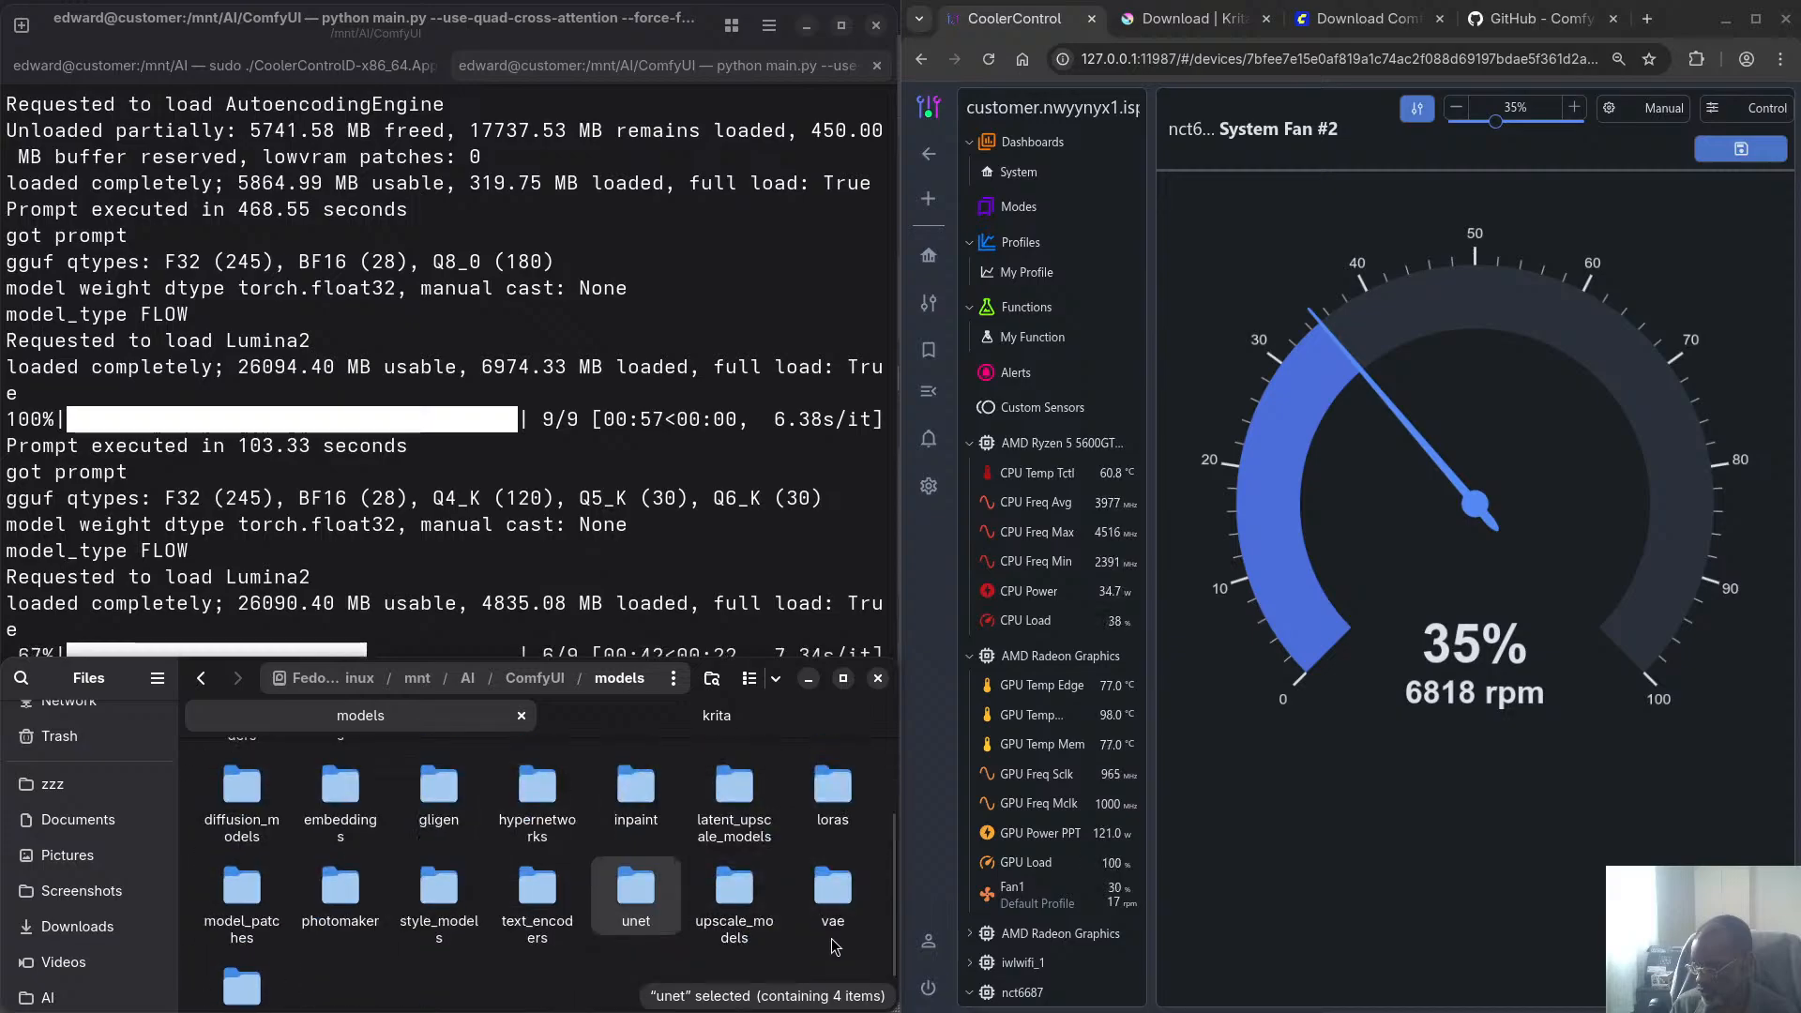
pyautogui.click(831, 887)
pyautogui.doubleClick(831, 888)
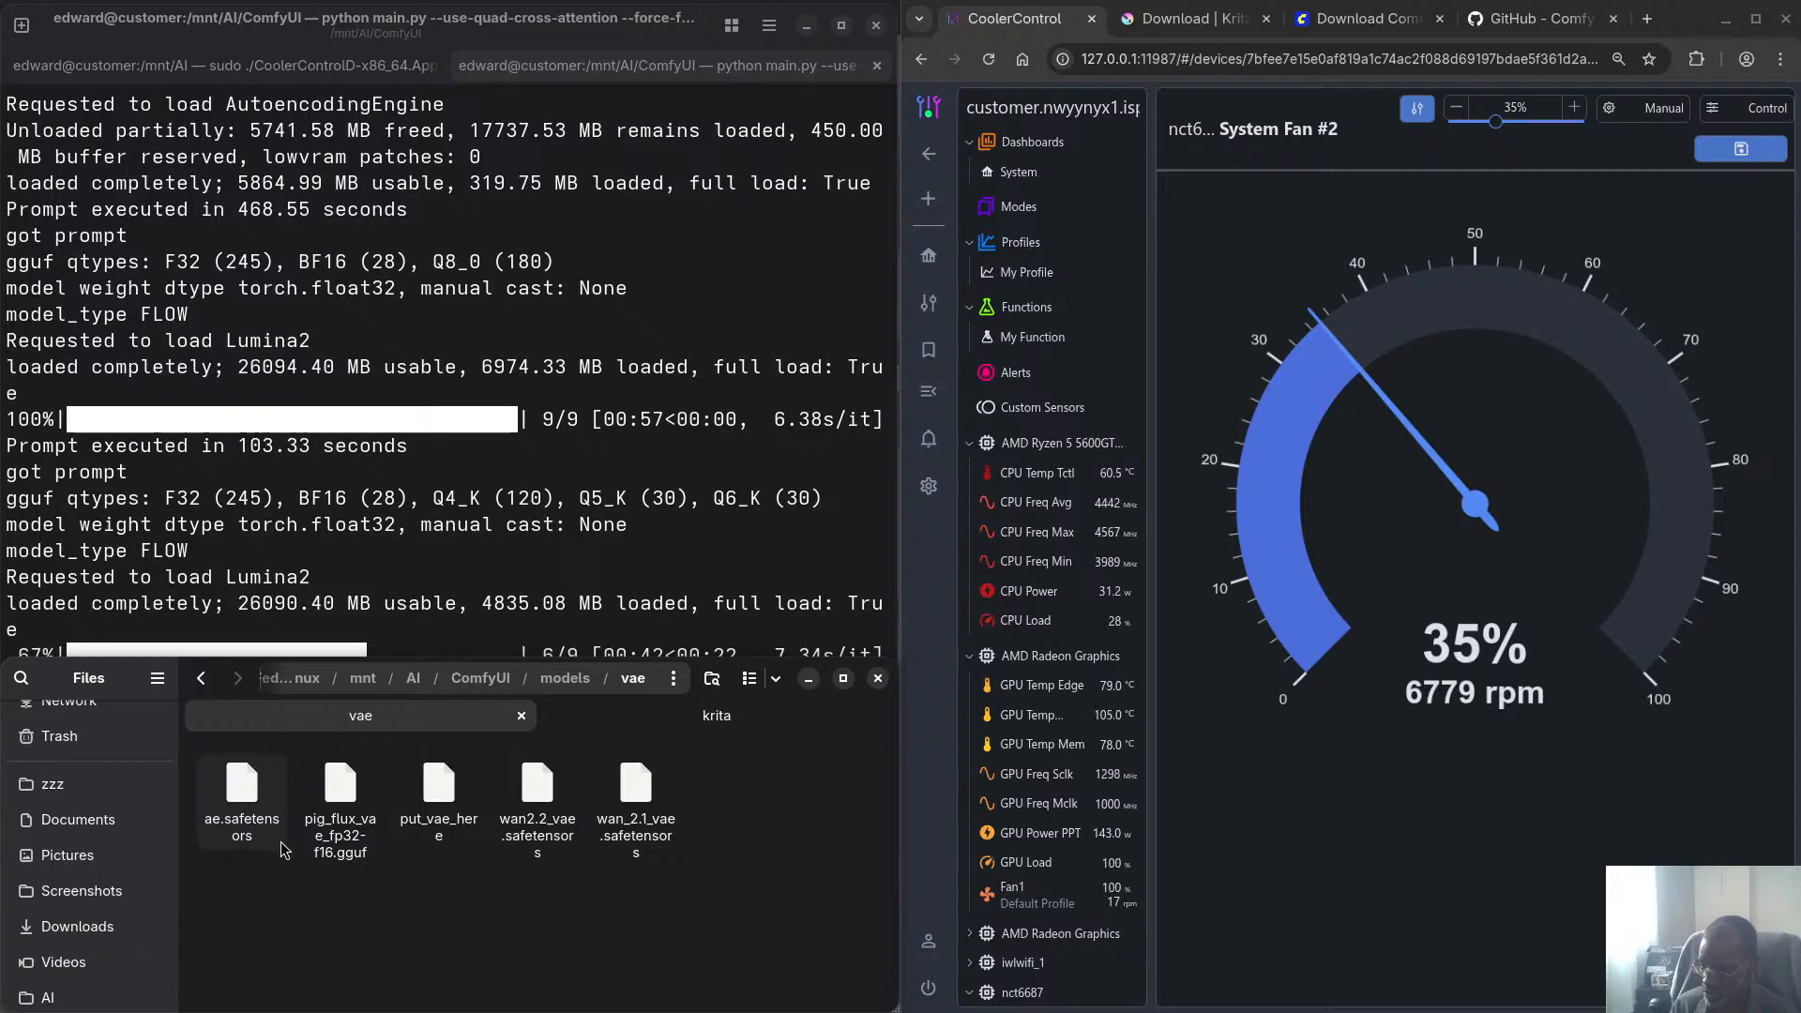
# Open the text_encoders folder under models and check the file sizes of qwen_3_4b.safetensors and Qwen_3_4b-Q8_0.gguf
pyautogui.click(564, 677)
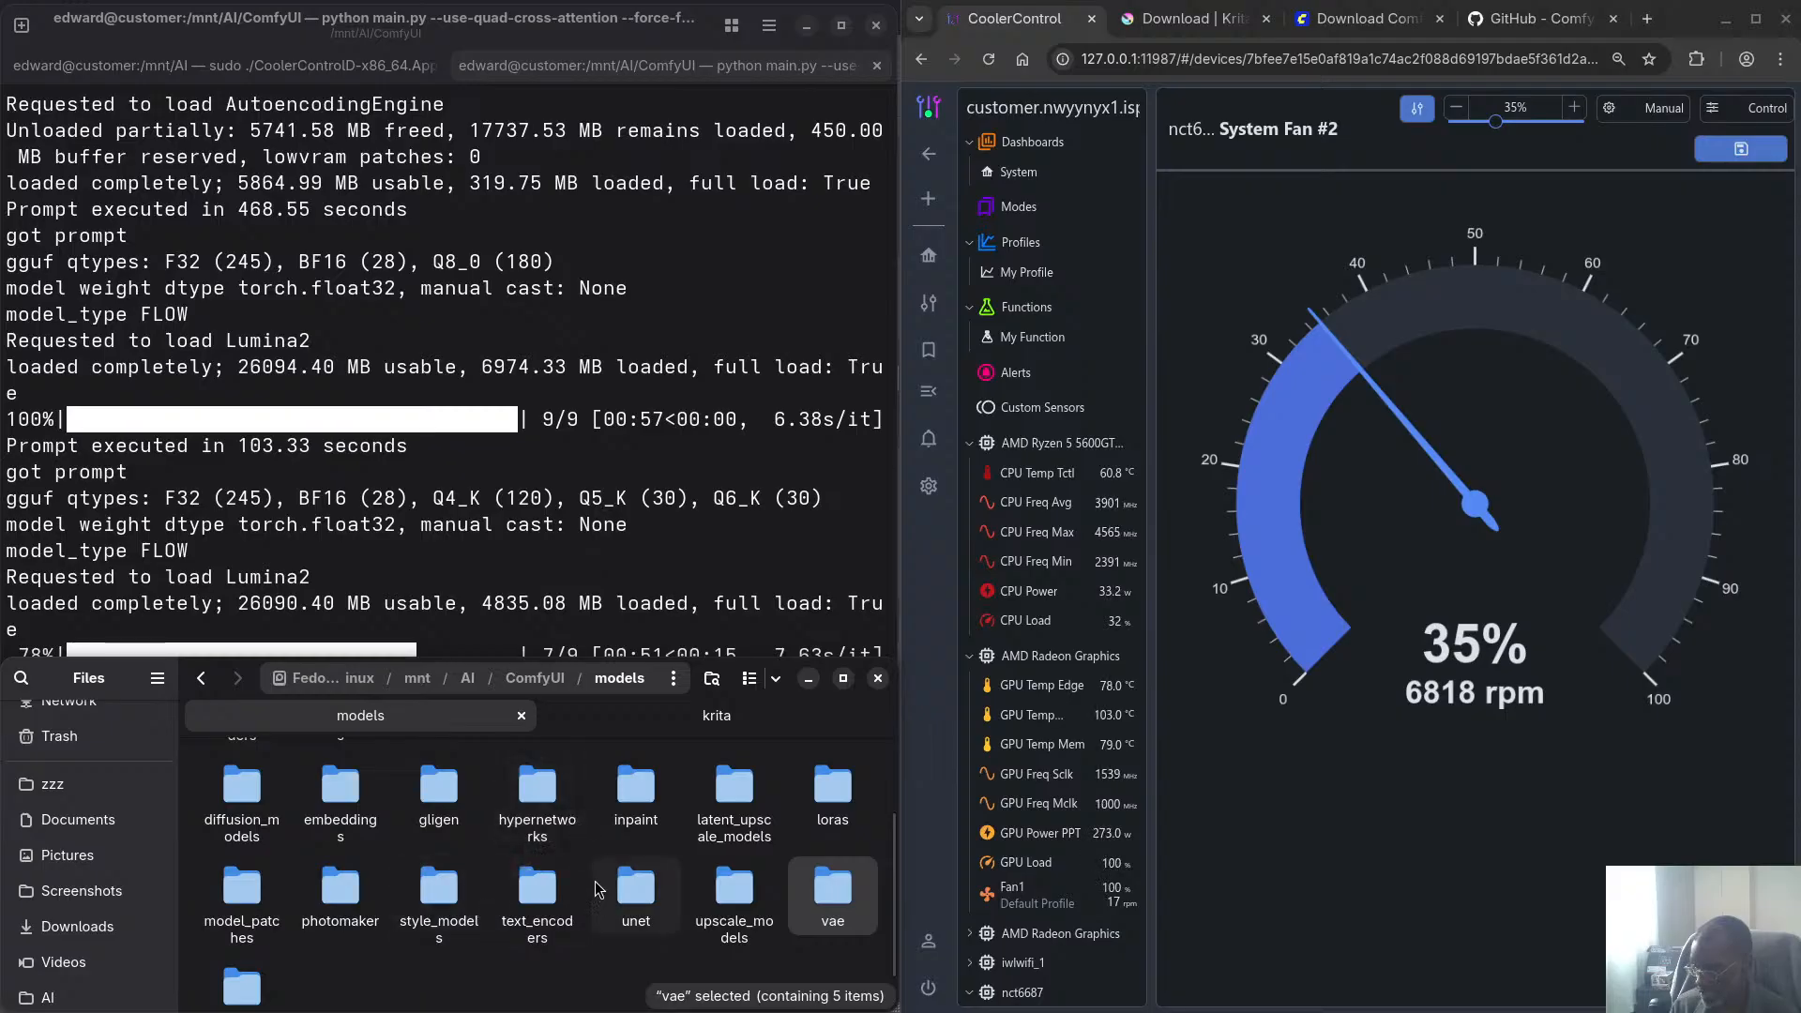
pyautogui.scroll(2, 544, 905)
pyautogui.scroll(-3, 599, 889)
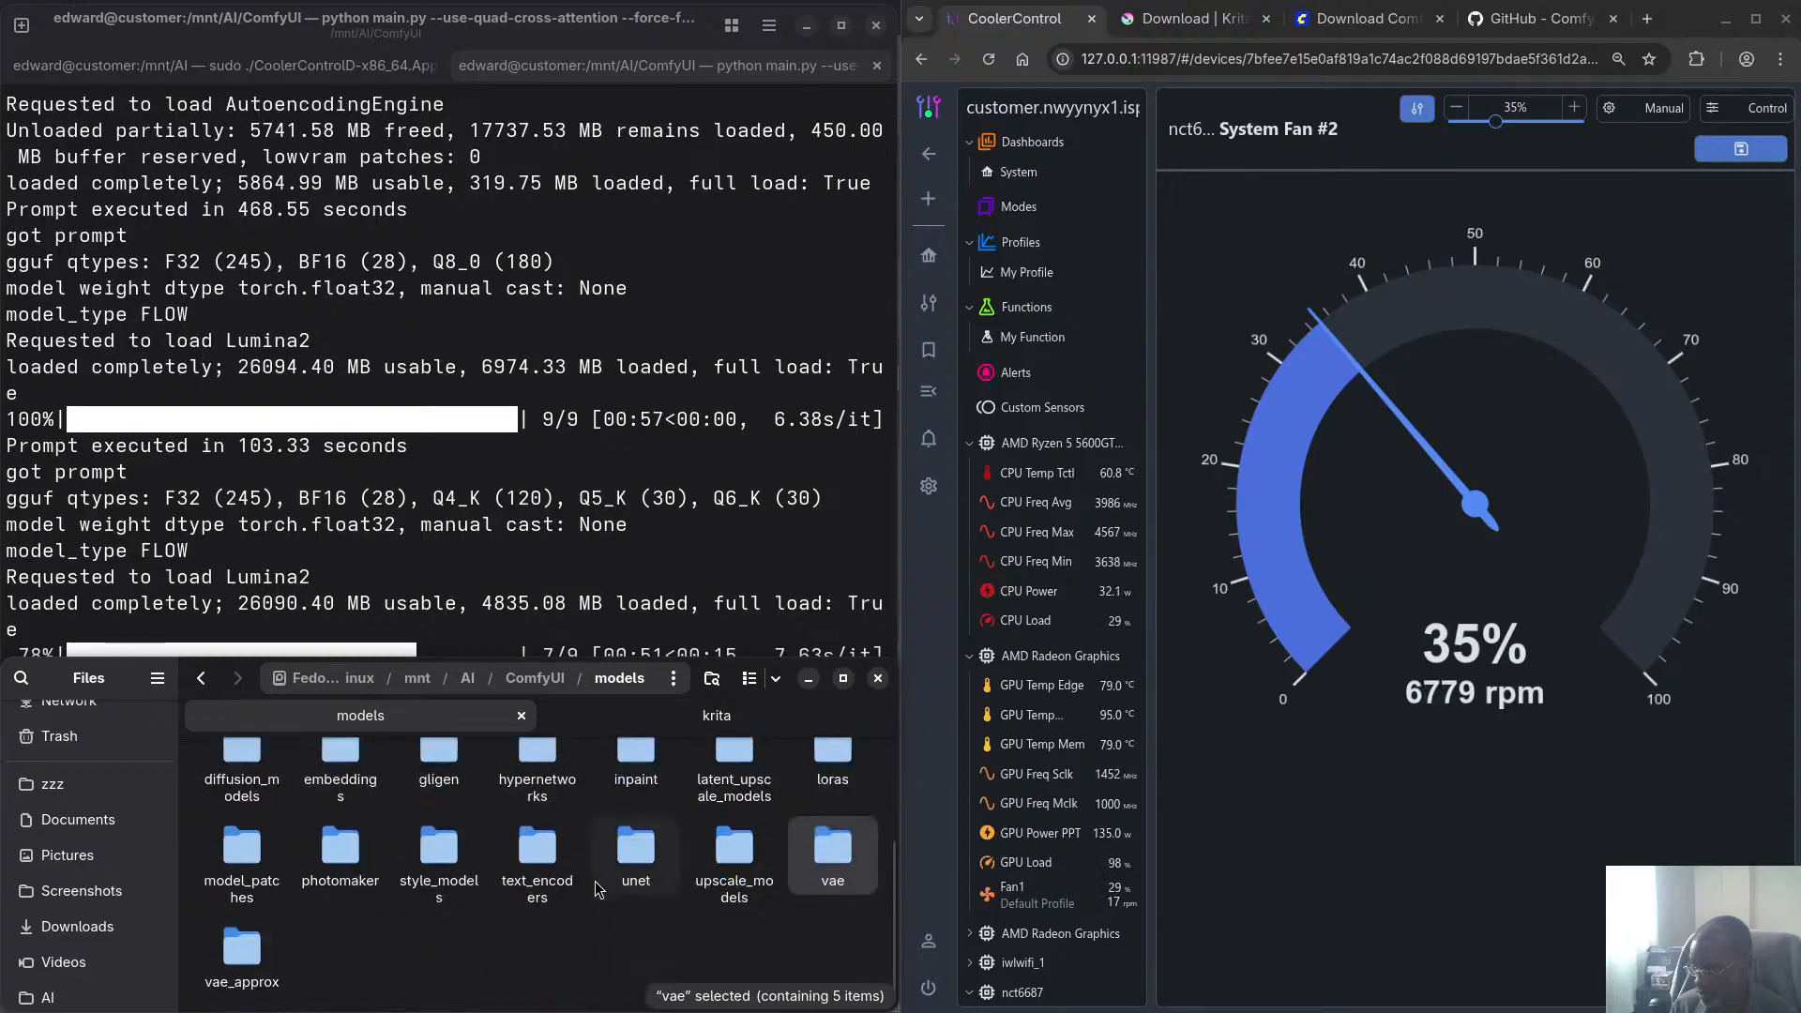
pyautogui.doubleClick(542, 849)
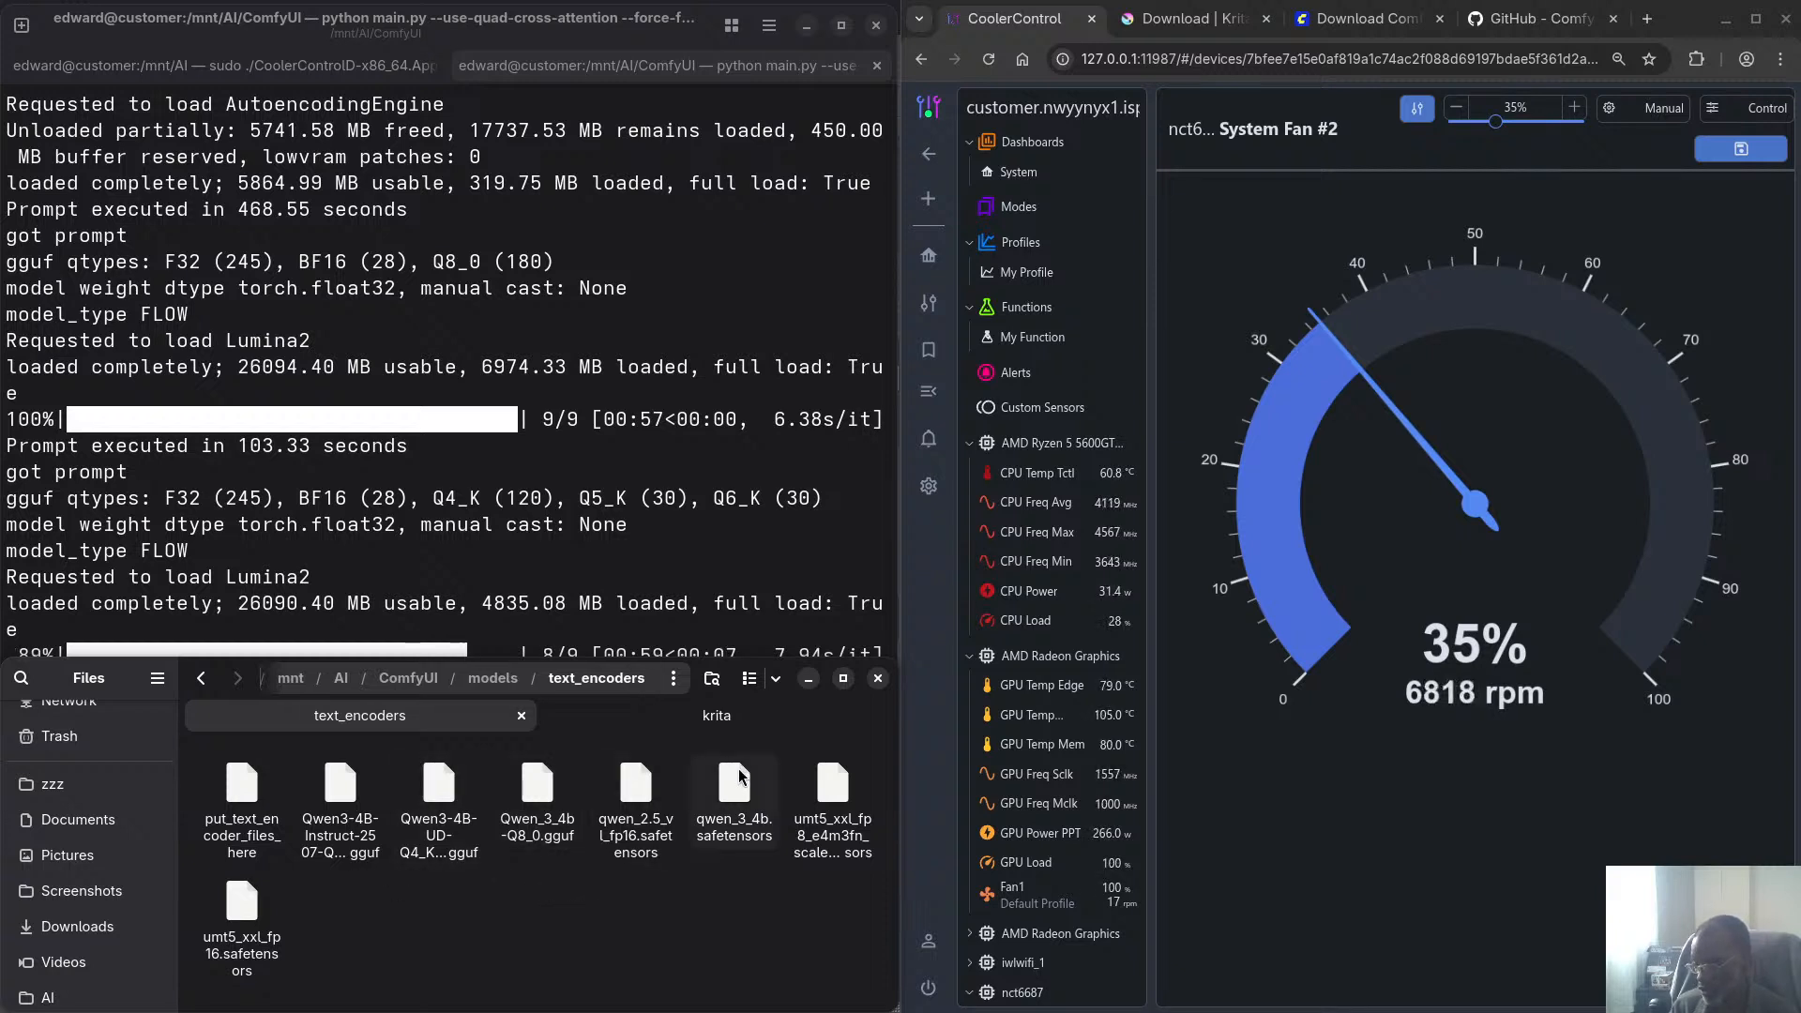
pyautogui.click(738, 838)
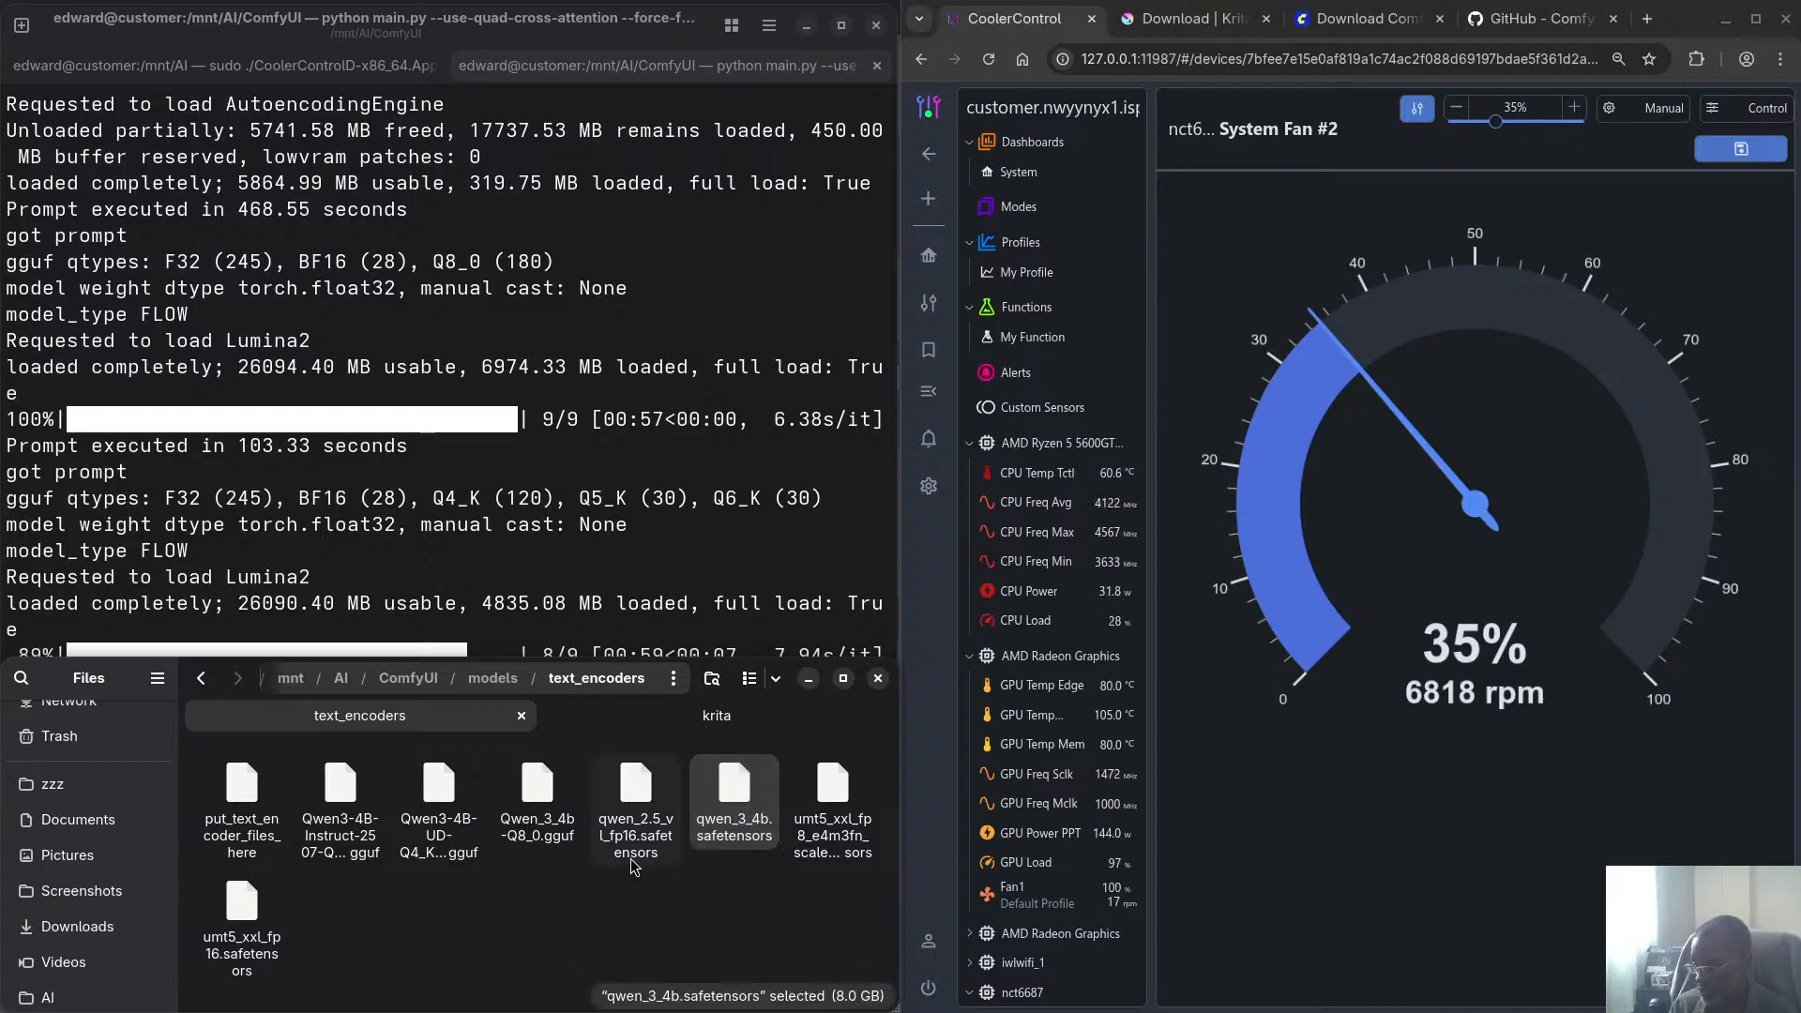
pyautogui.click(538, 817)
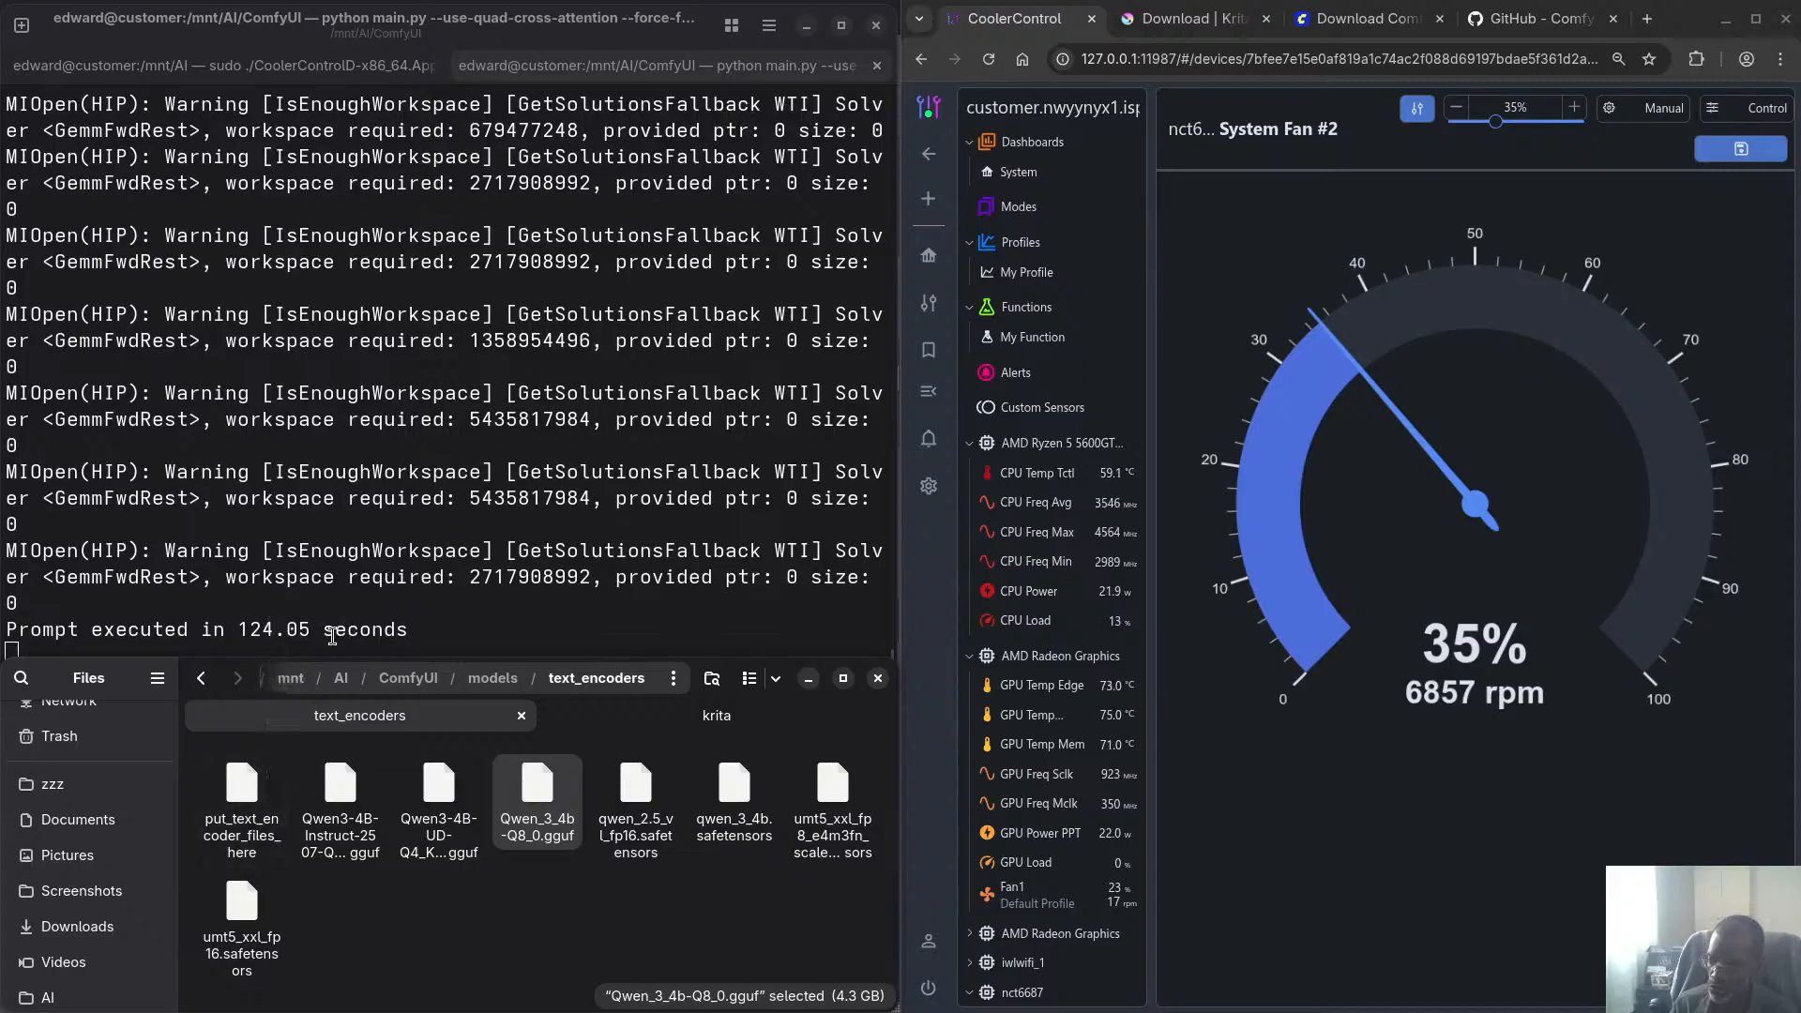
# Review the ComfyUI terminal log to compare the execution times of the Q8_0 and Q4_K_M runs
pyautogui.scroll(6, 332, 637)
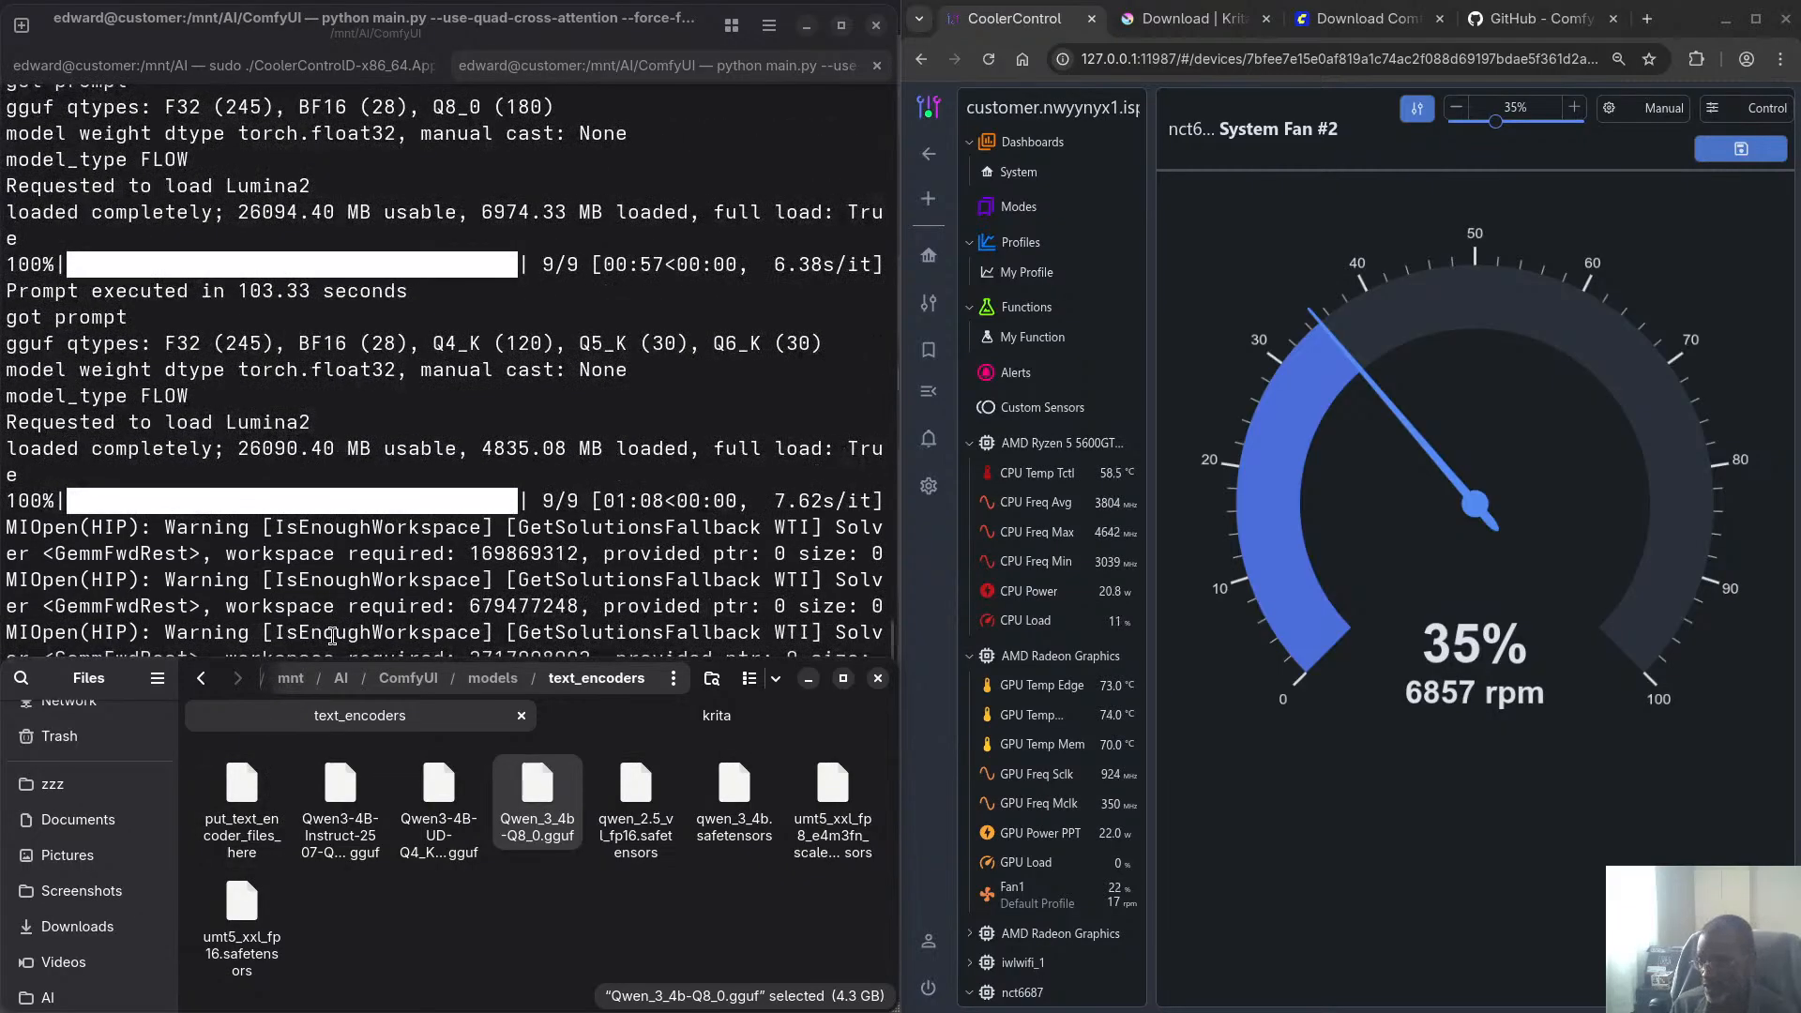
pyautogui.scroll(2, 376, 347)
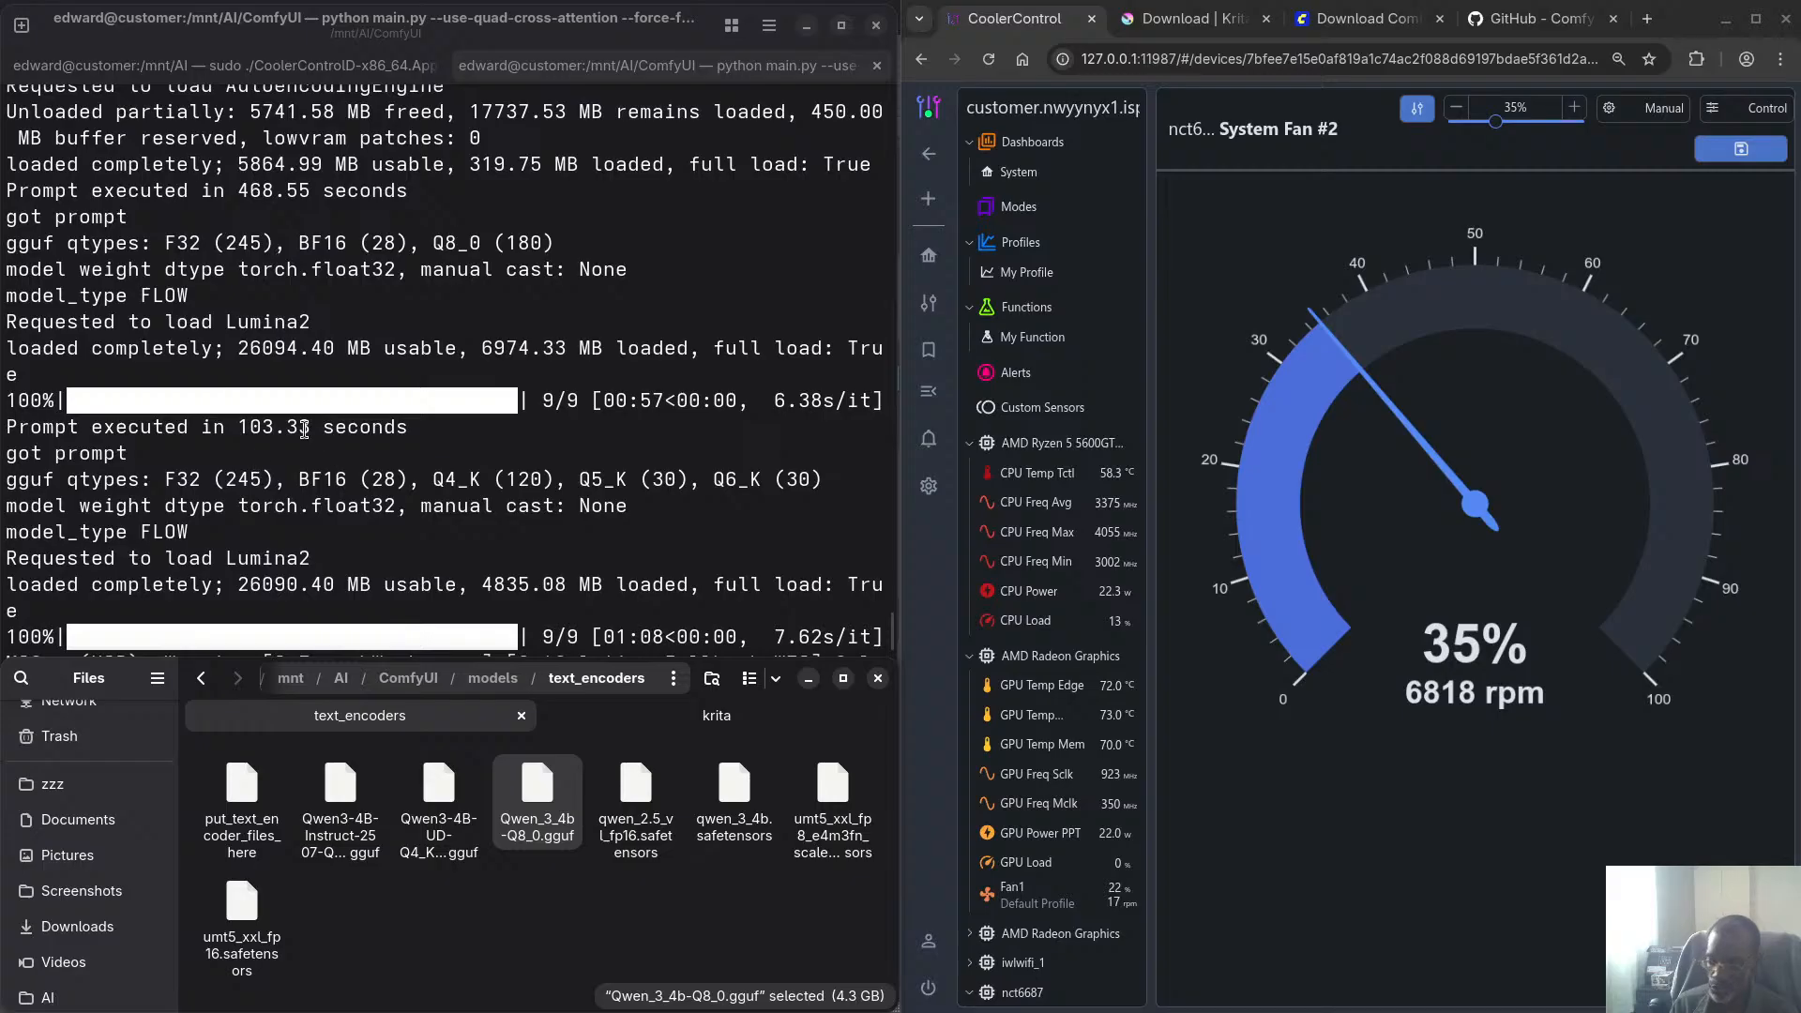
pyautogui.scroll(-7, 303, 506)
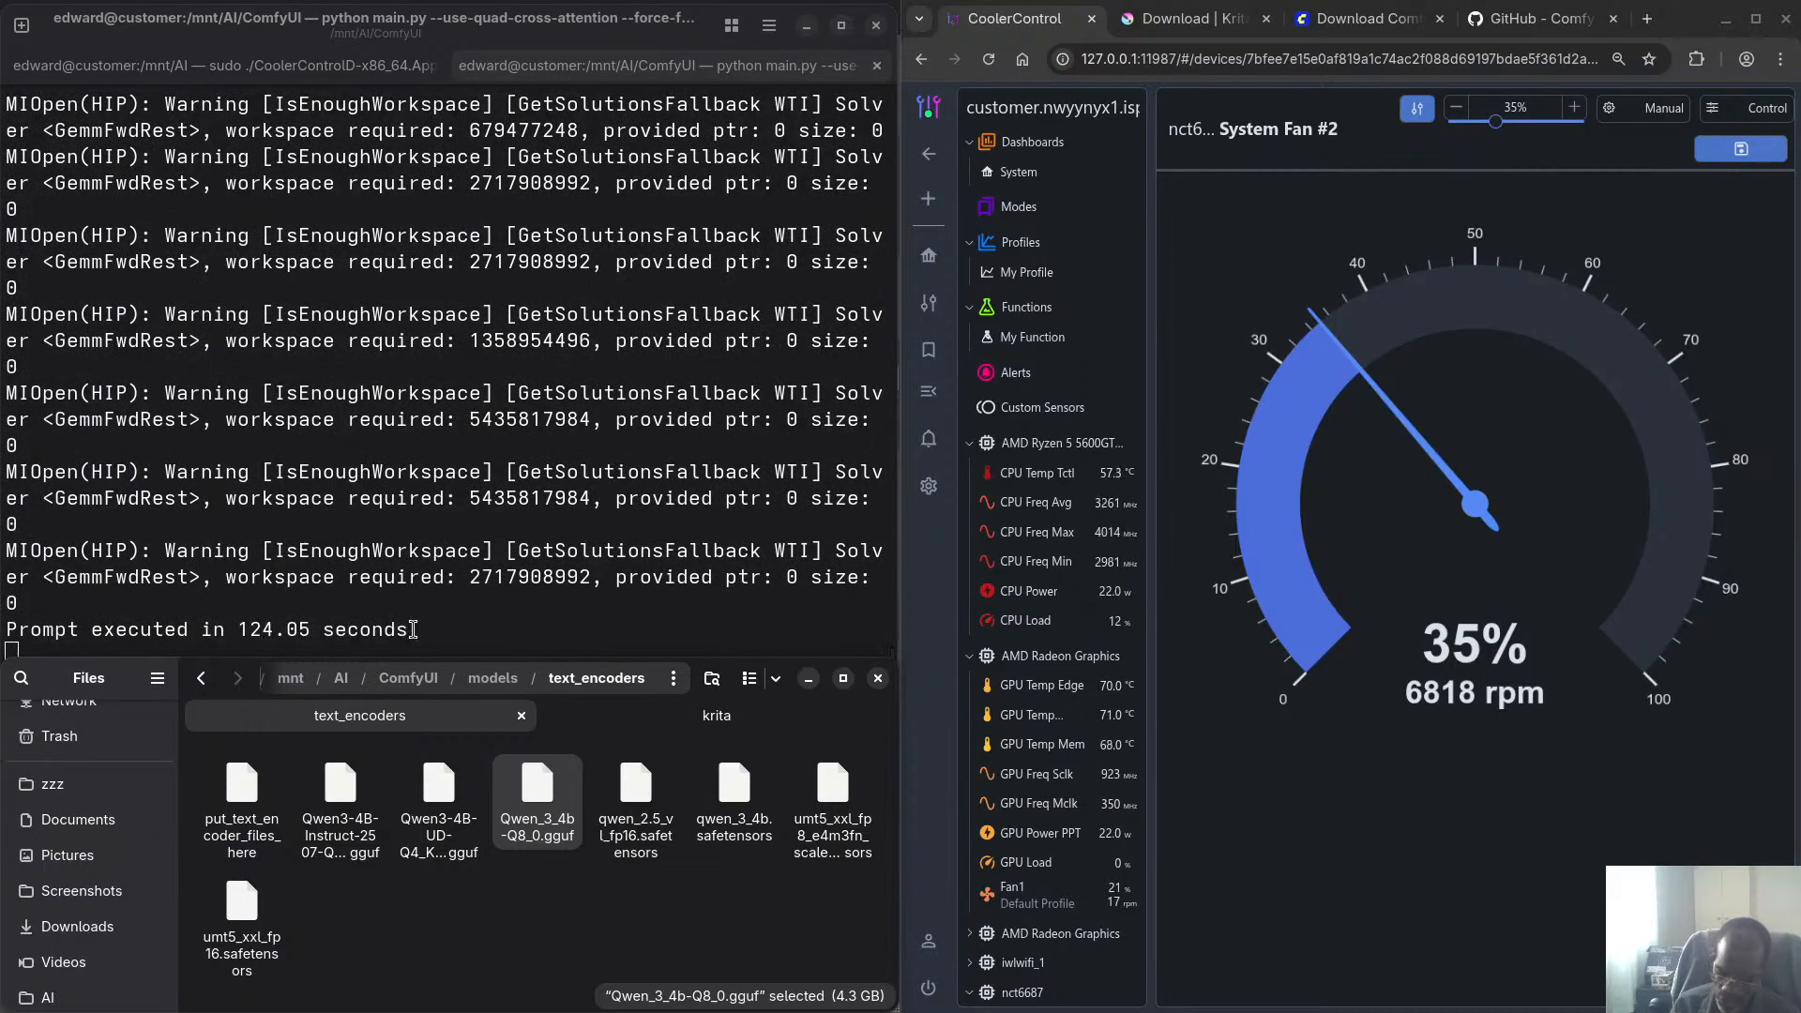
# Bring Krita back to the front, and set System Fan #2 to 2% in CoolerControl and save it
pyautogui.press('super+w')
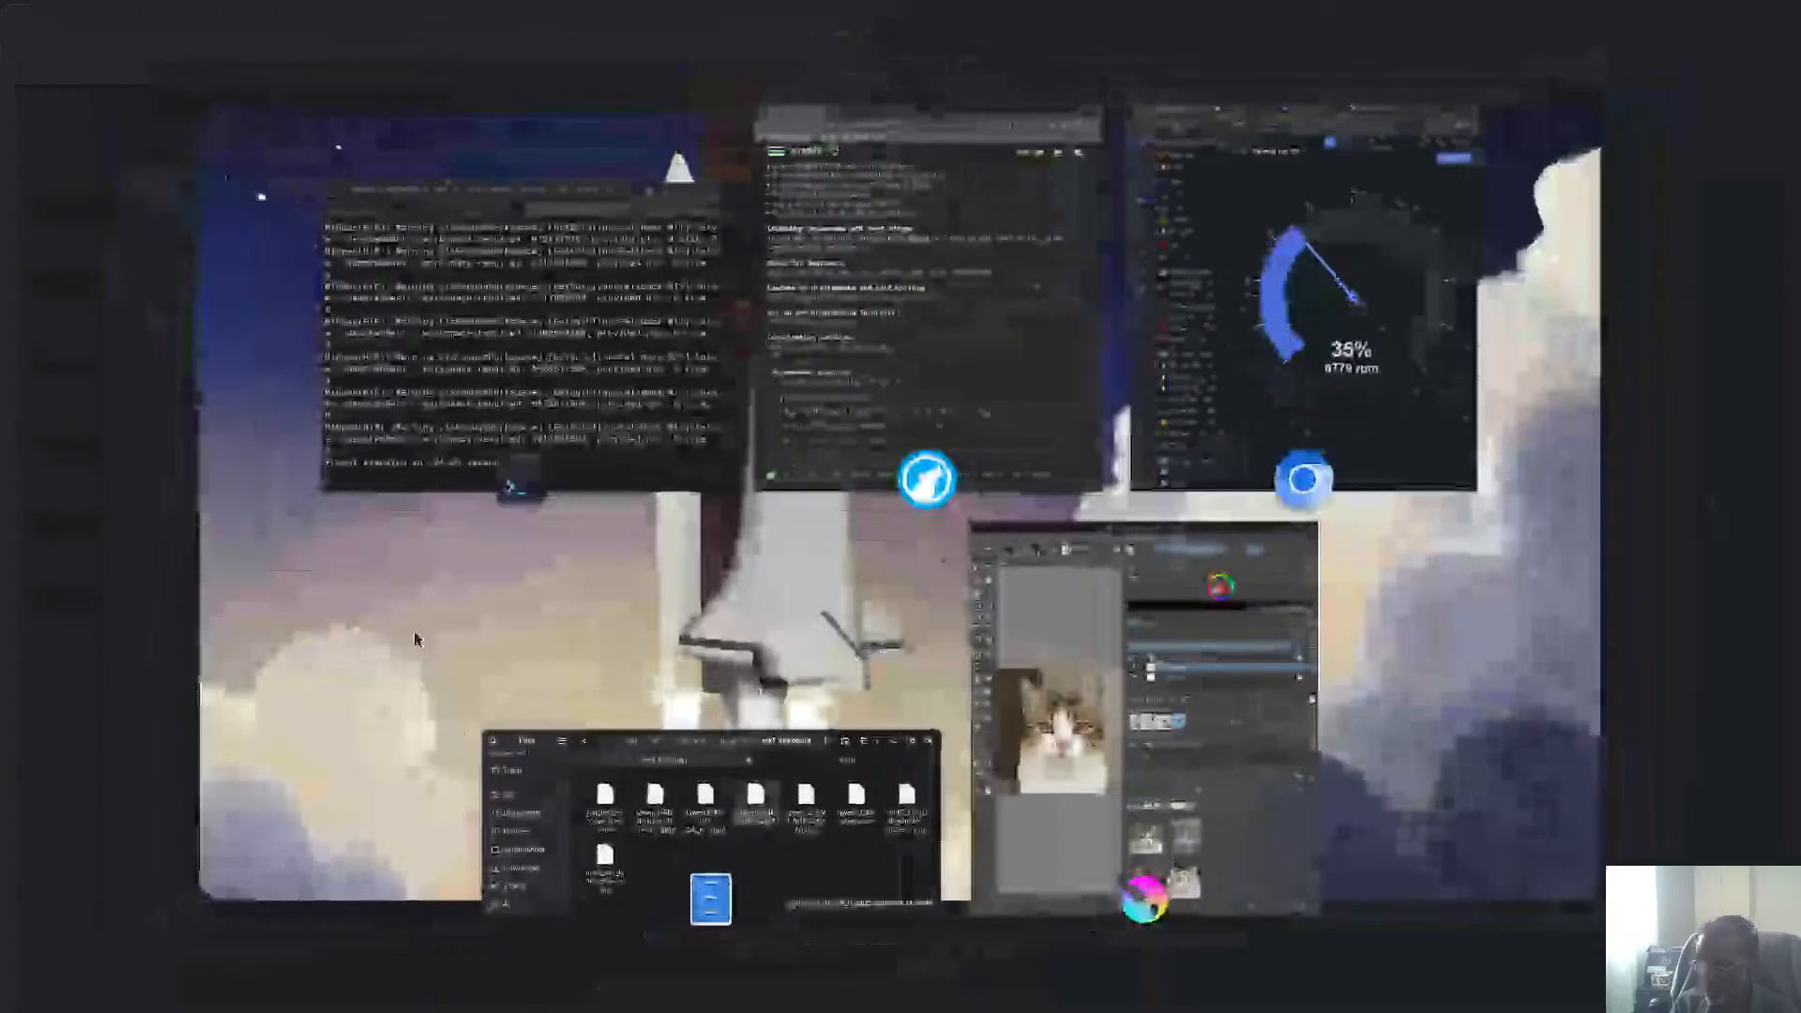
pyautogui.click(1229, 672)
pyautogui.click(1516, 108)
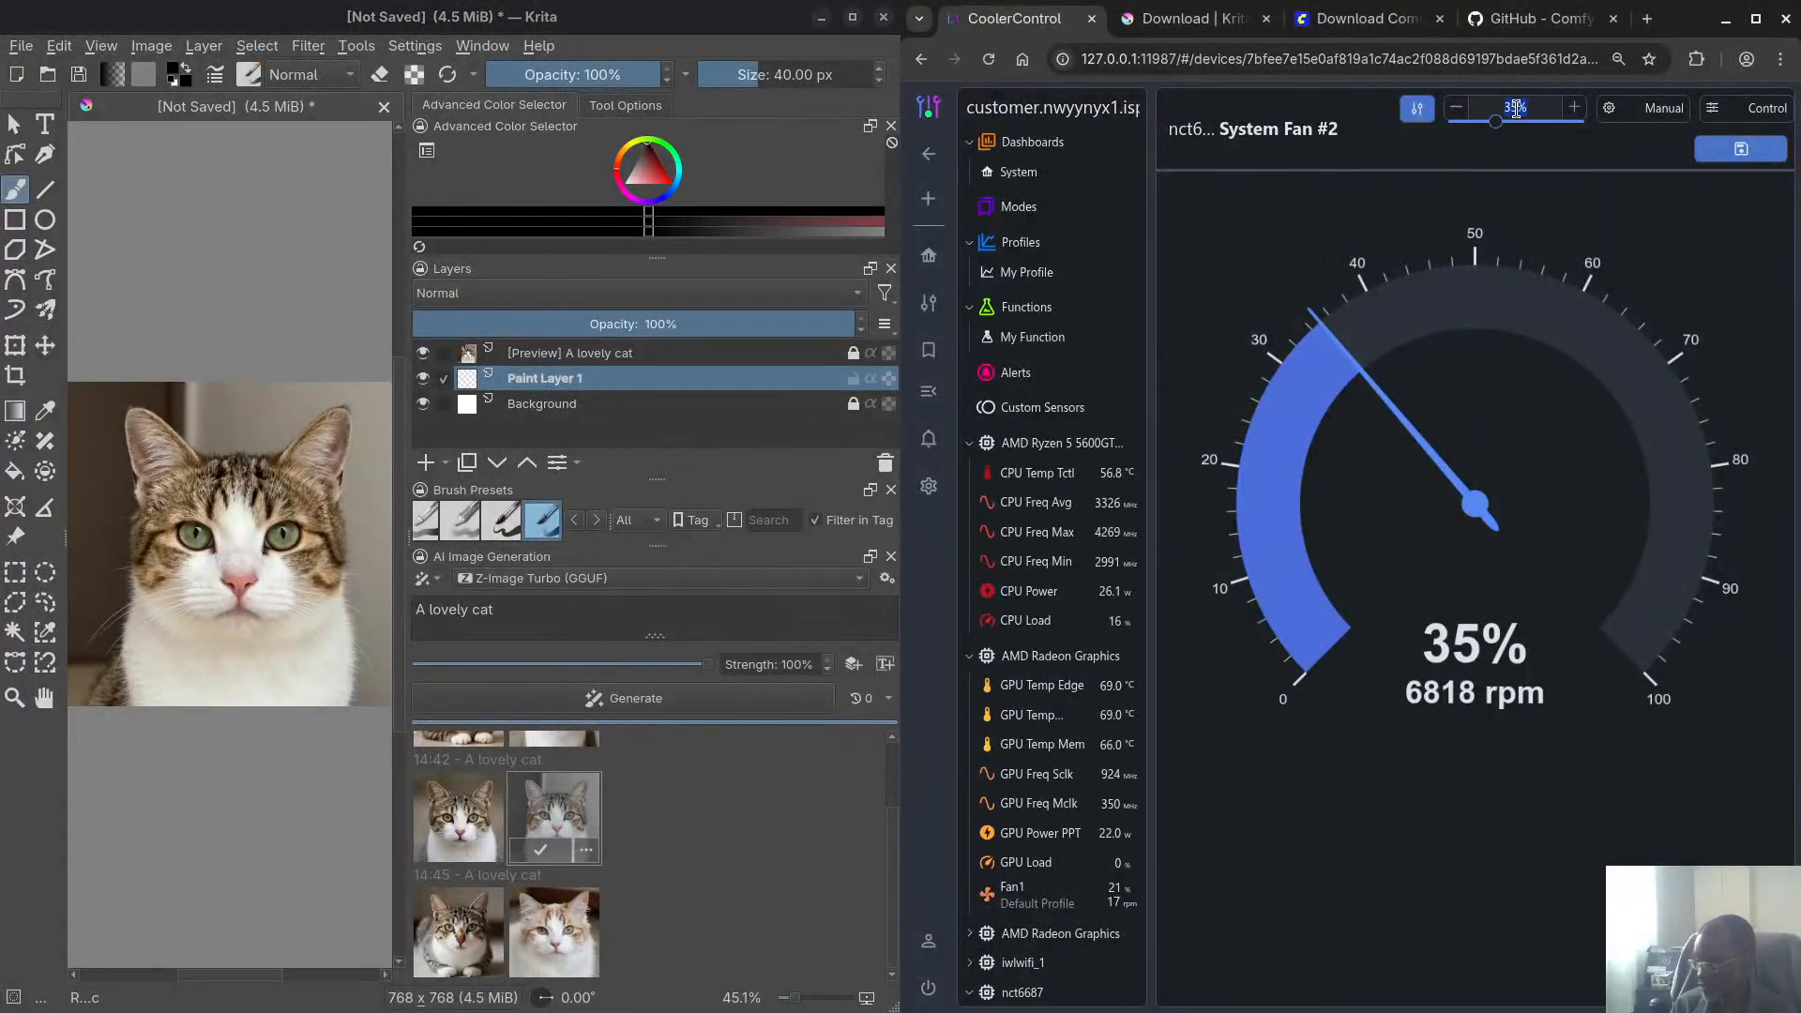
pyautogui.write('0')
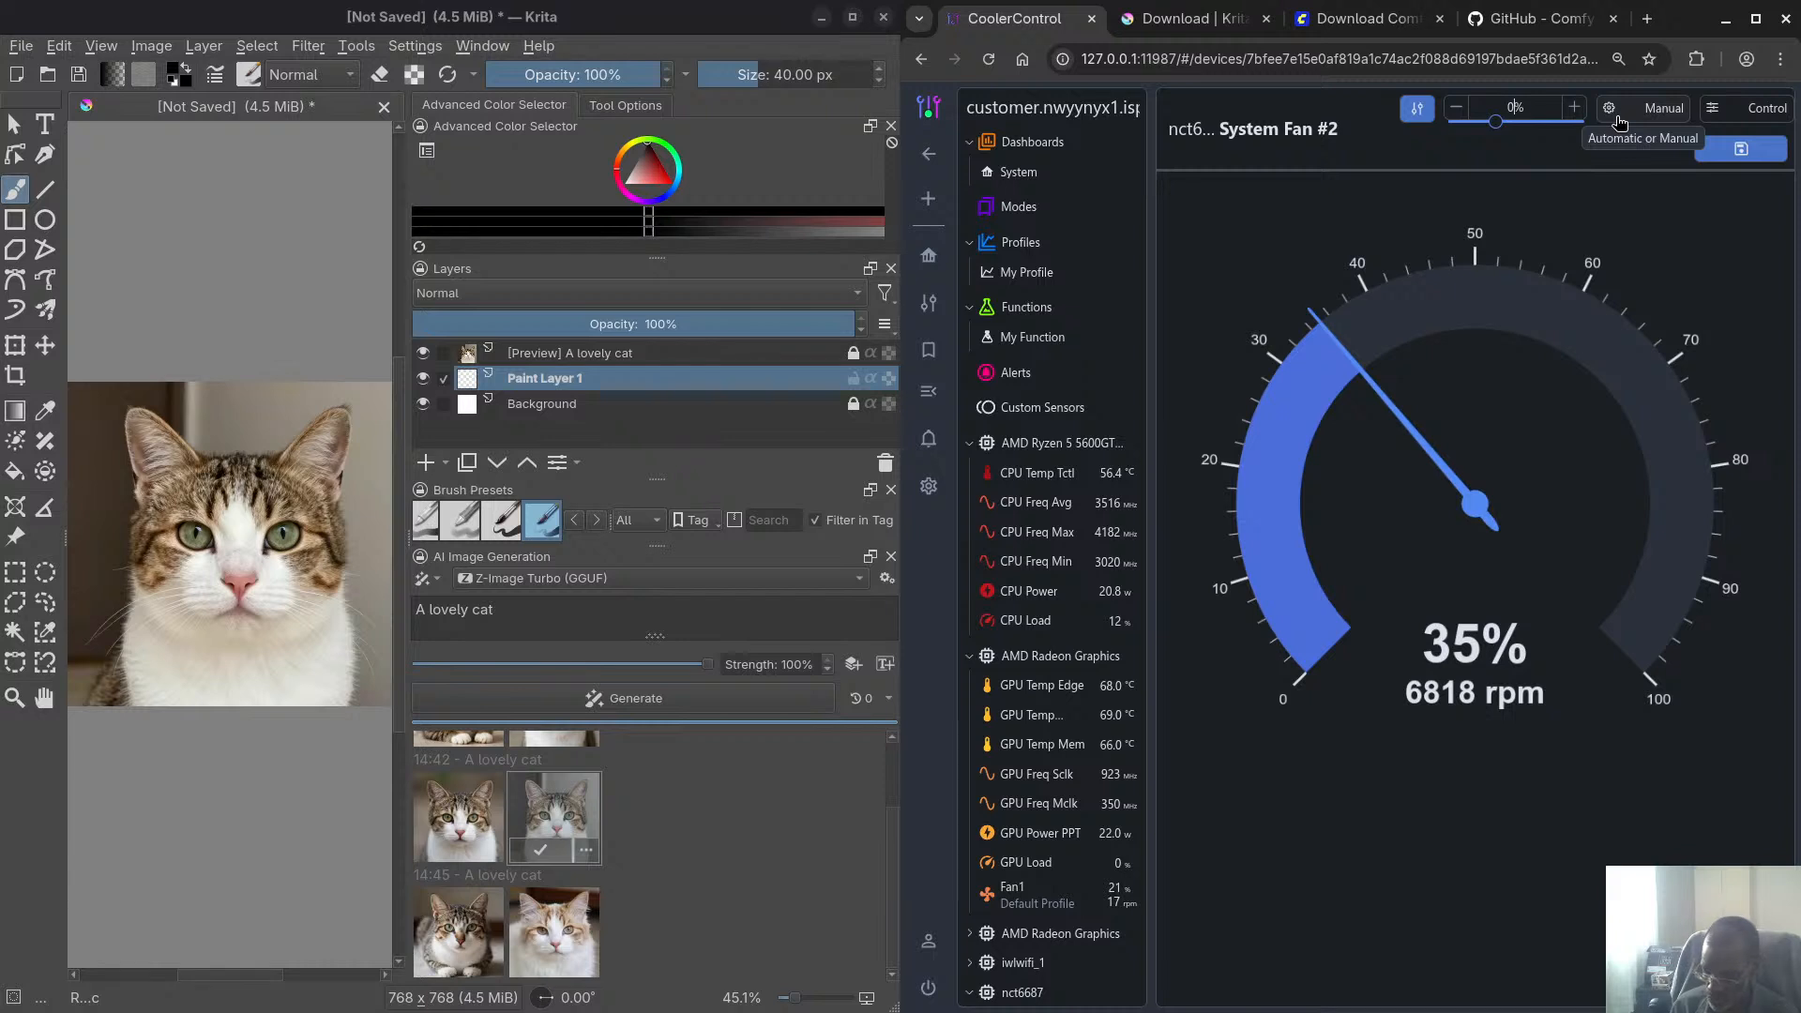
pyautogui.write('2')
pyautogui.click(1751, 161)
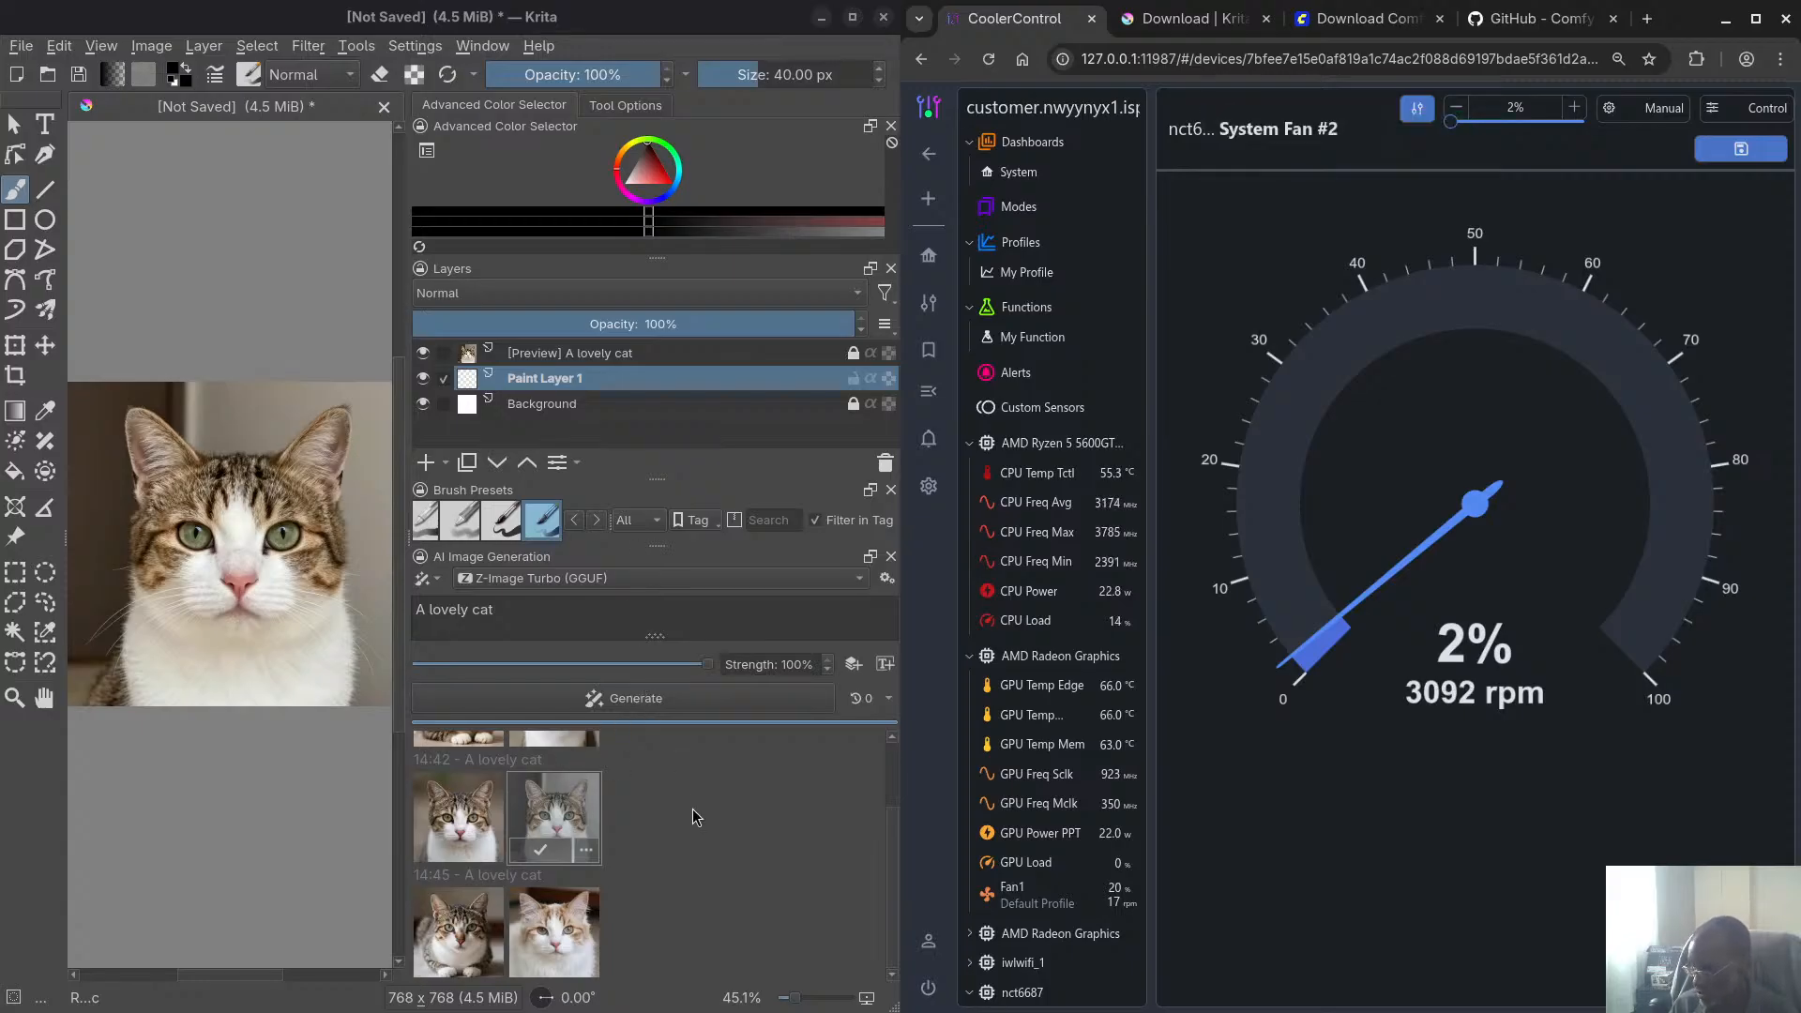
# Preview both 14:45 cat results on Krita's canvas, widening the canvas area to see them larger
pyautogui.scroll(2, 692, 808)
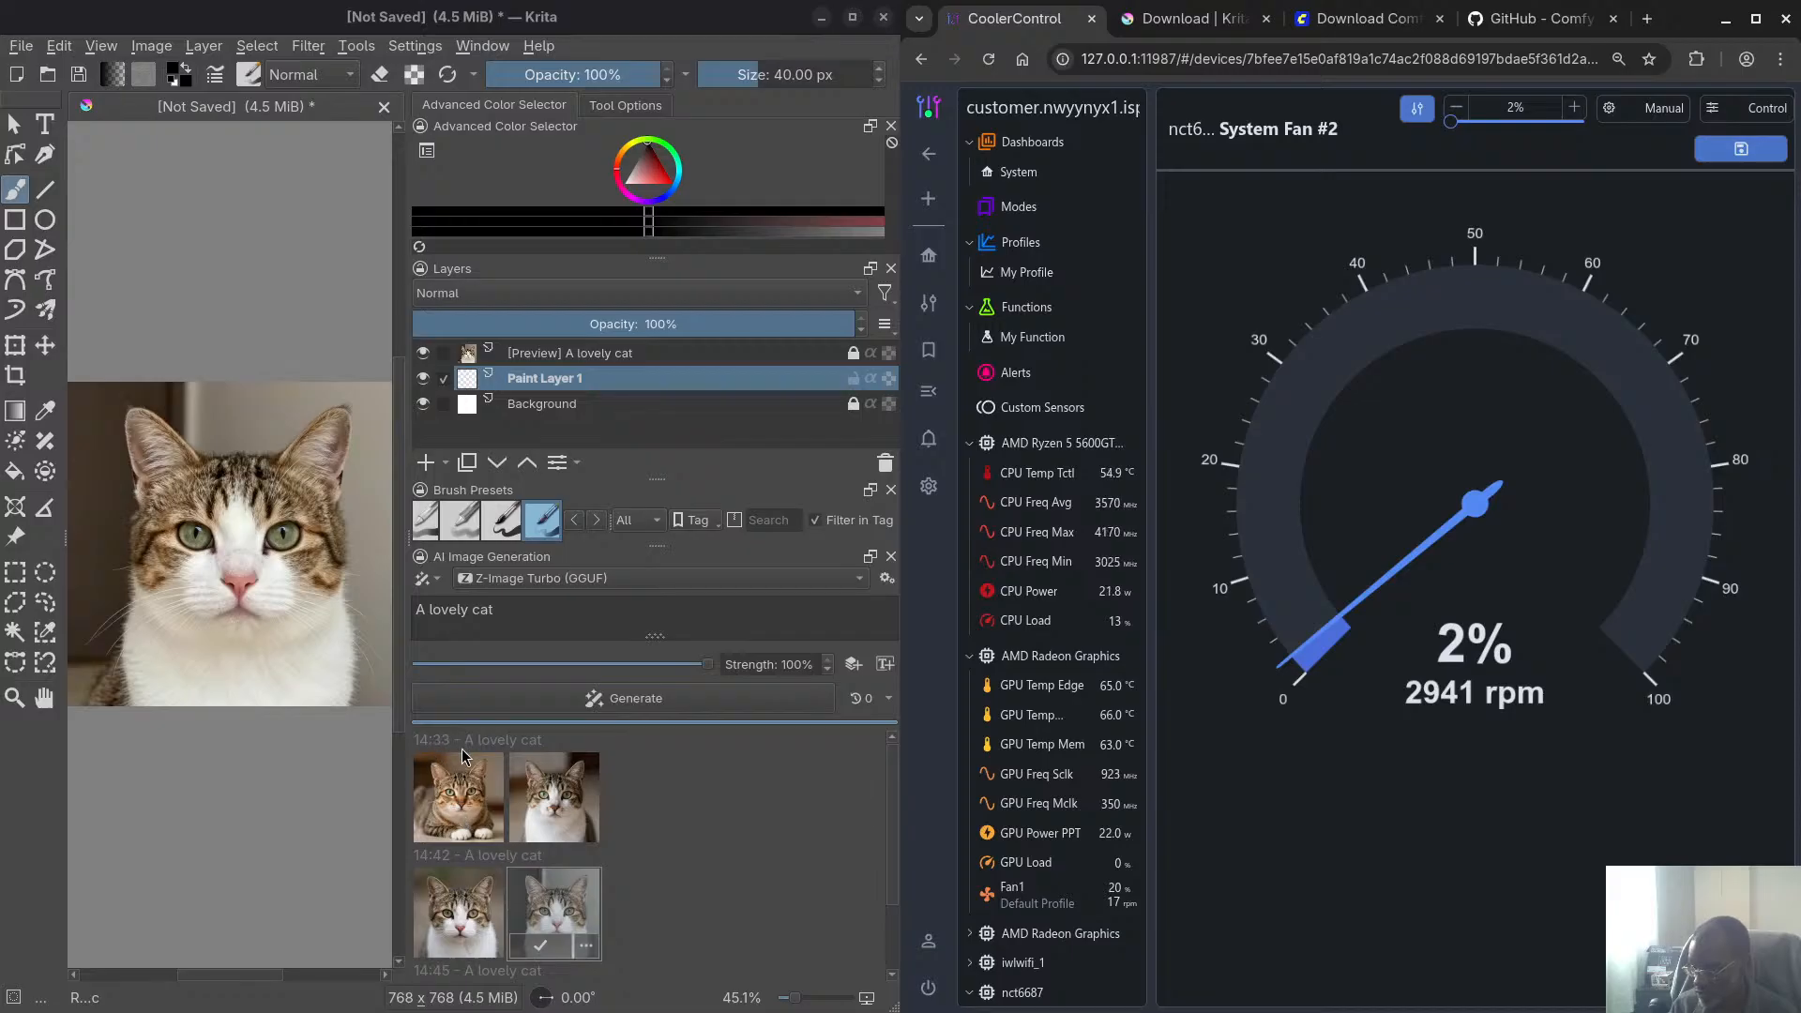
pyautogui.scroll(-2, 480, 933)
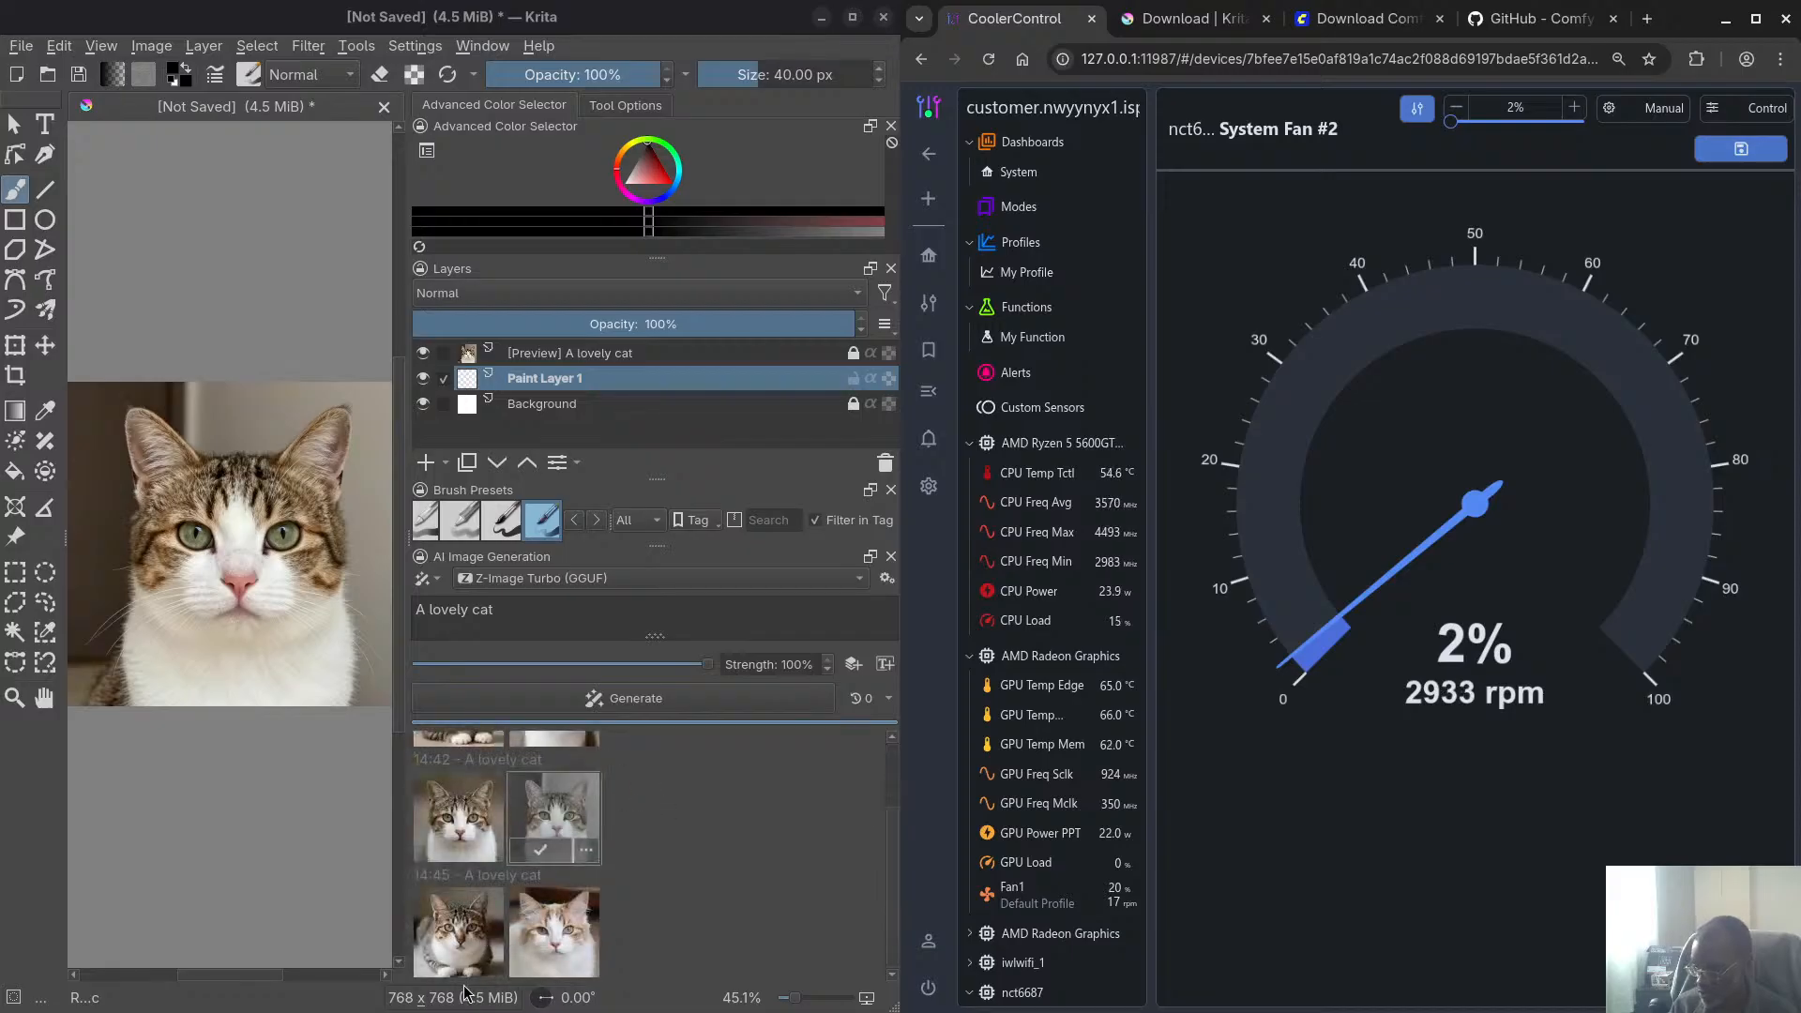
pyautogui.click(454, 947)
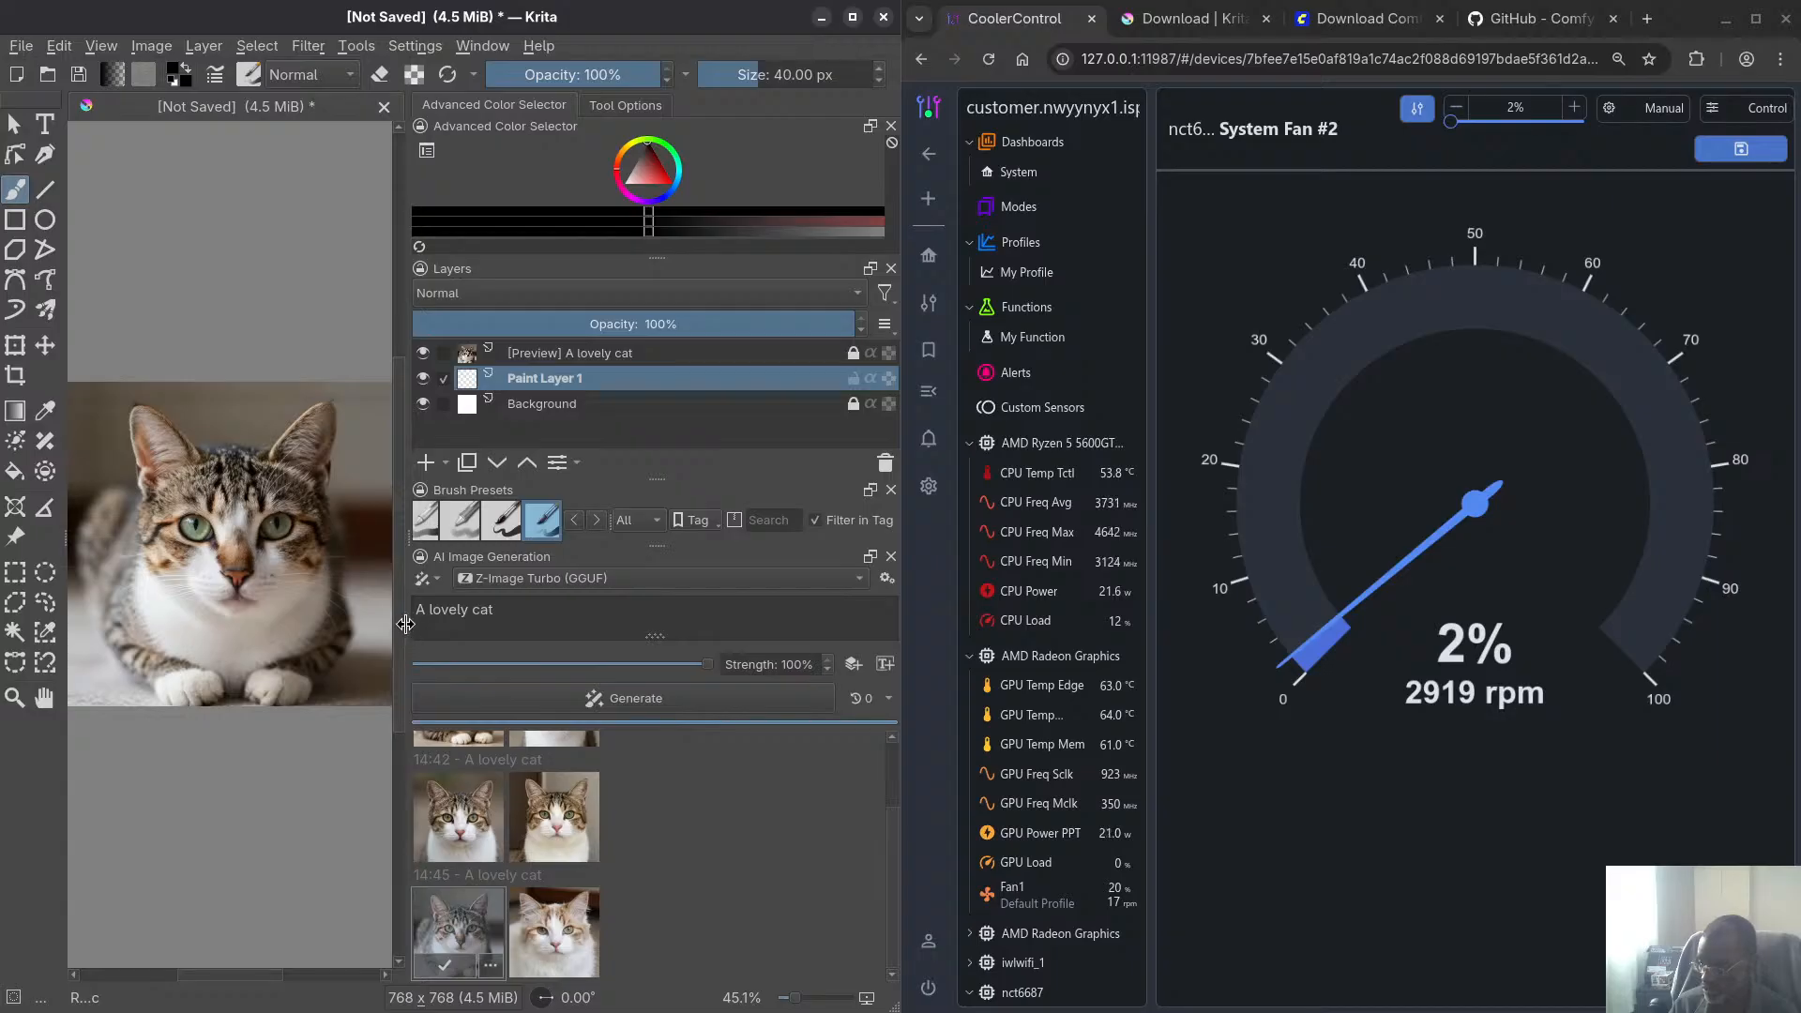
pyautogui.moveTo(405, 624); pyautogui.dragTo(600, 625)
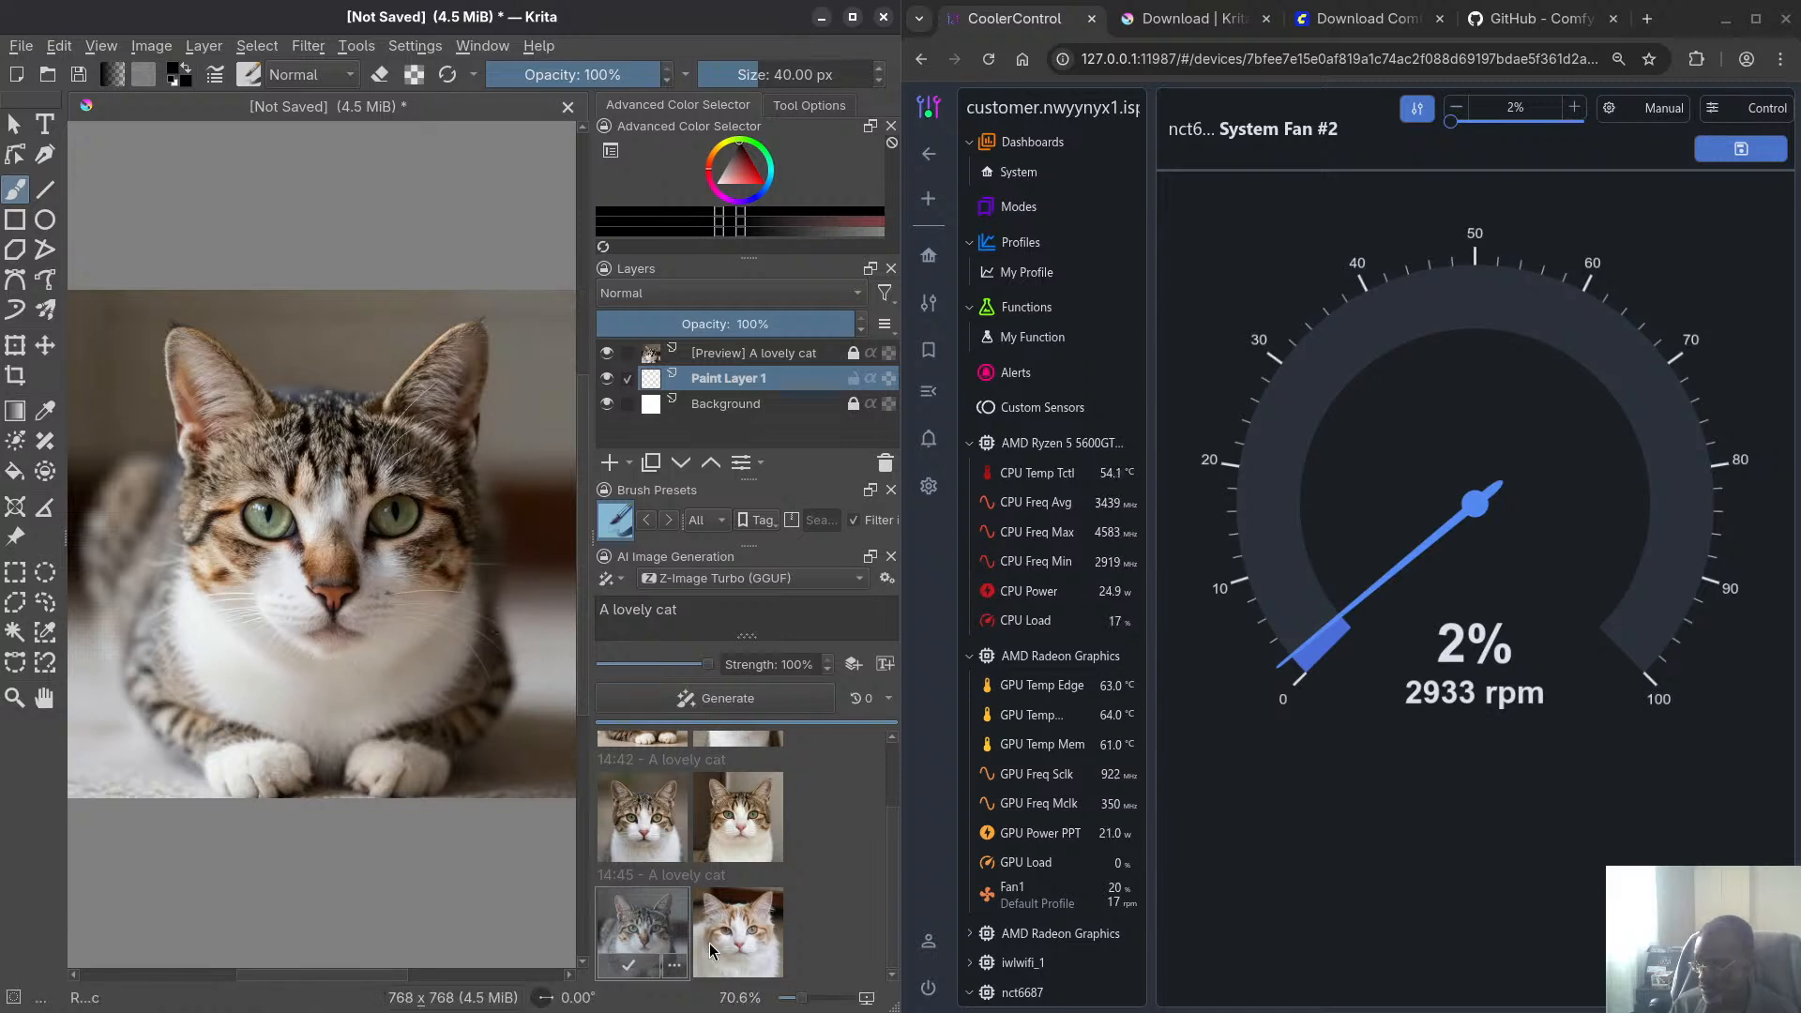
pyautogui.click(741, 942)
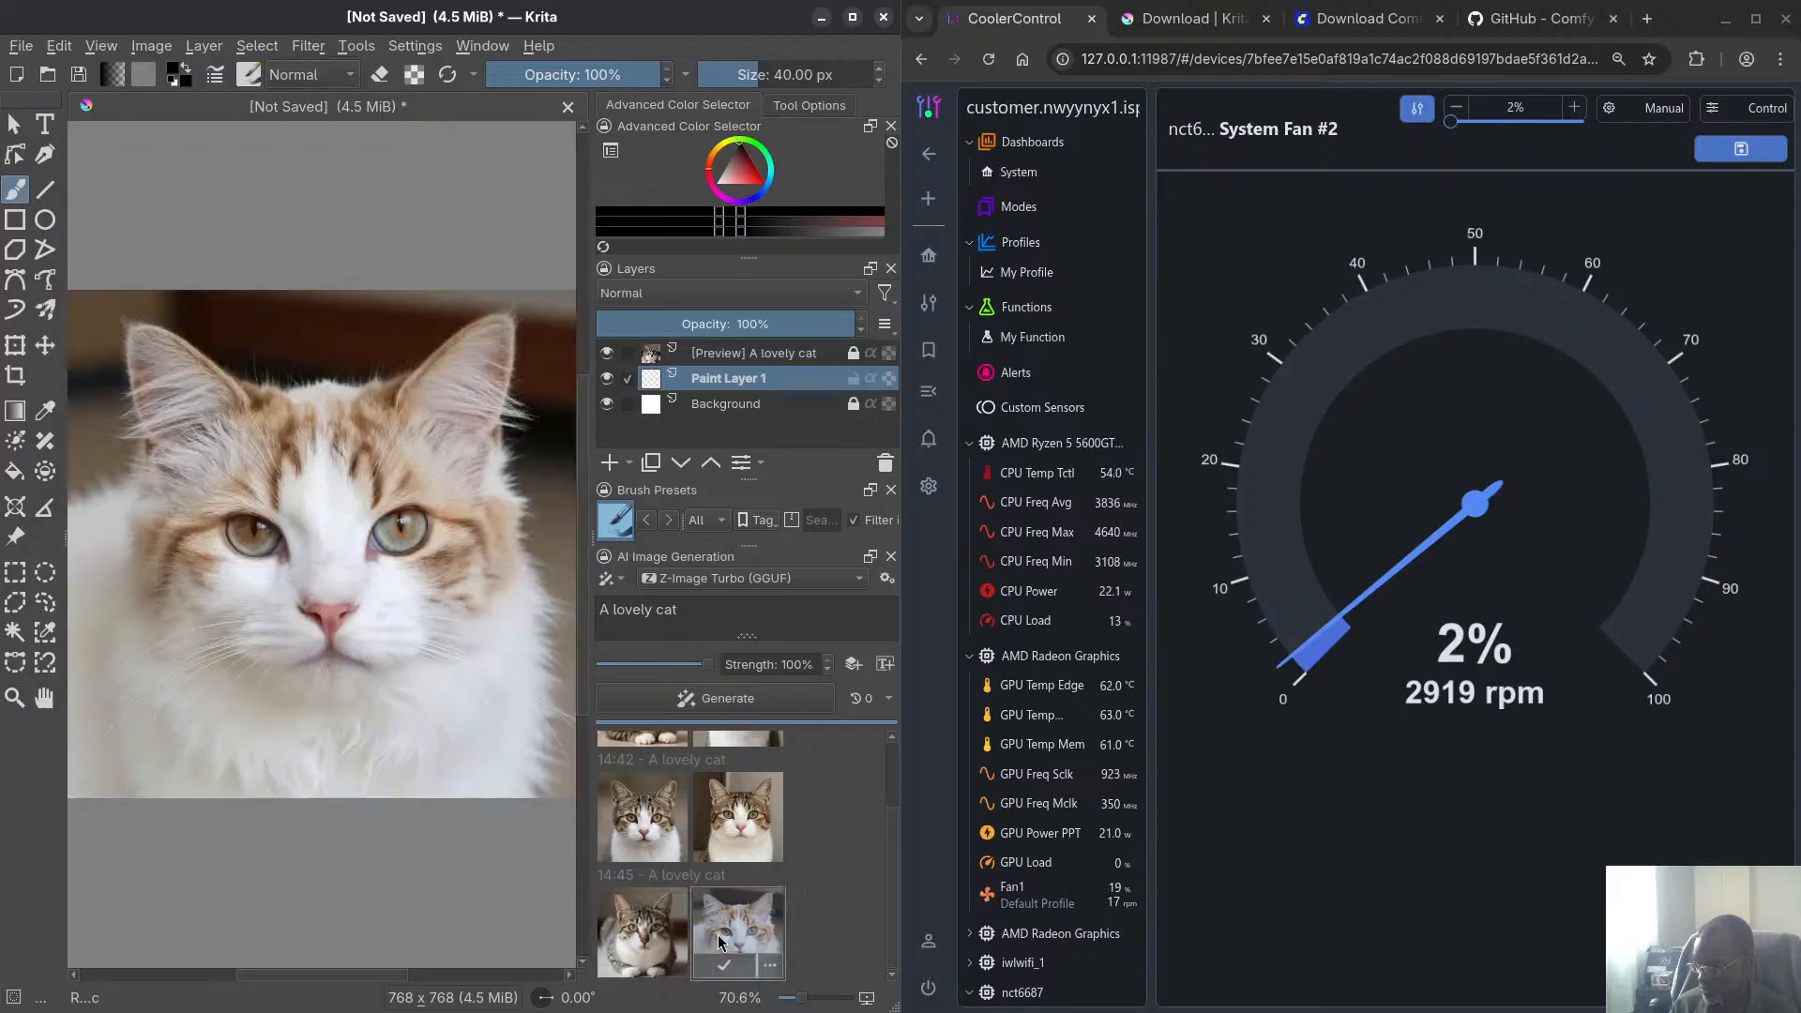
pyautogui.click(678, 936)
# Preview the 14:42 and 14:33 cat results for comparison, ending on the first 14:45 image
pyautogui.click(640, 825)
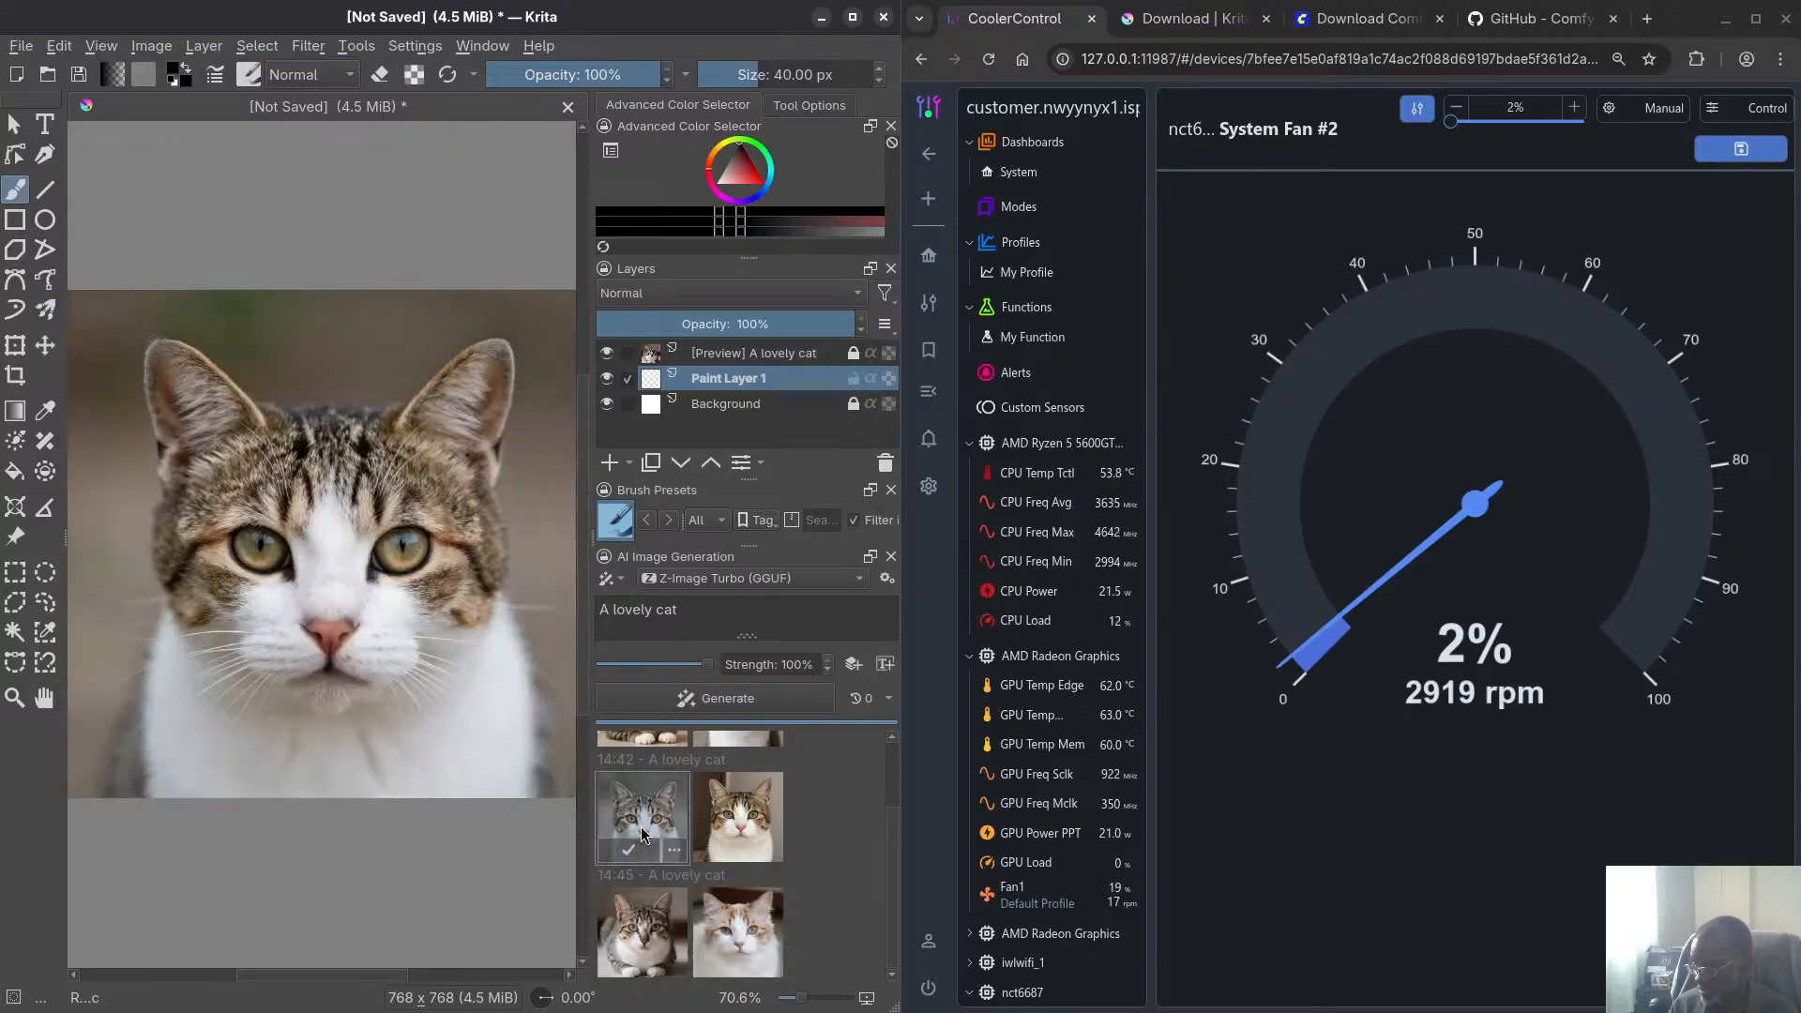
pyautogui.click(745, 824)
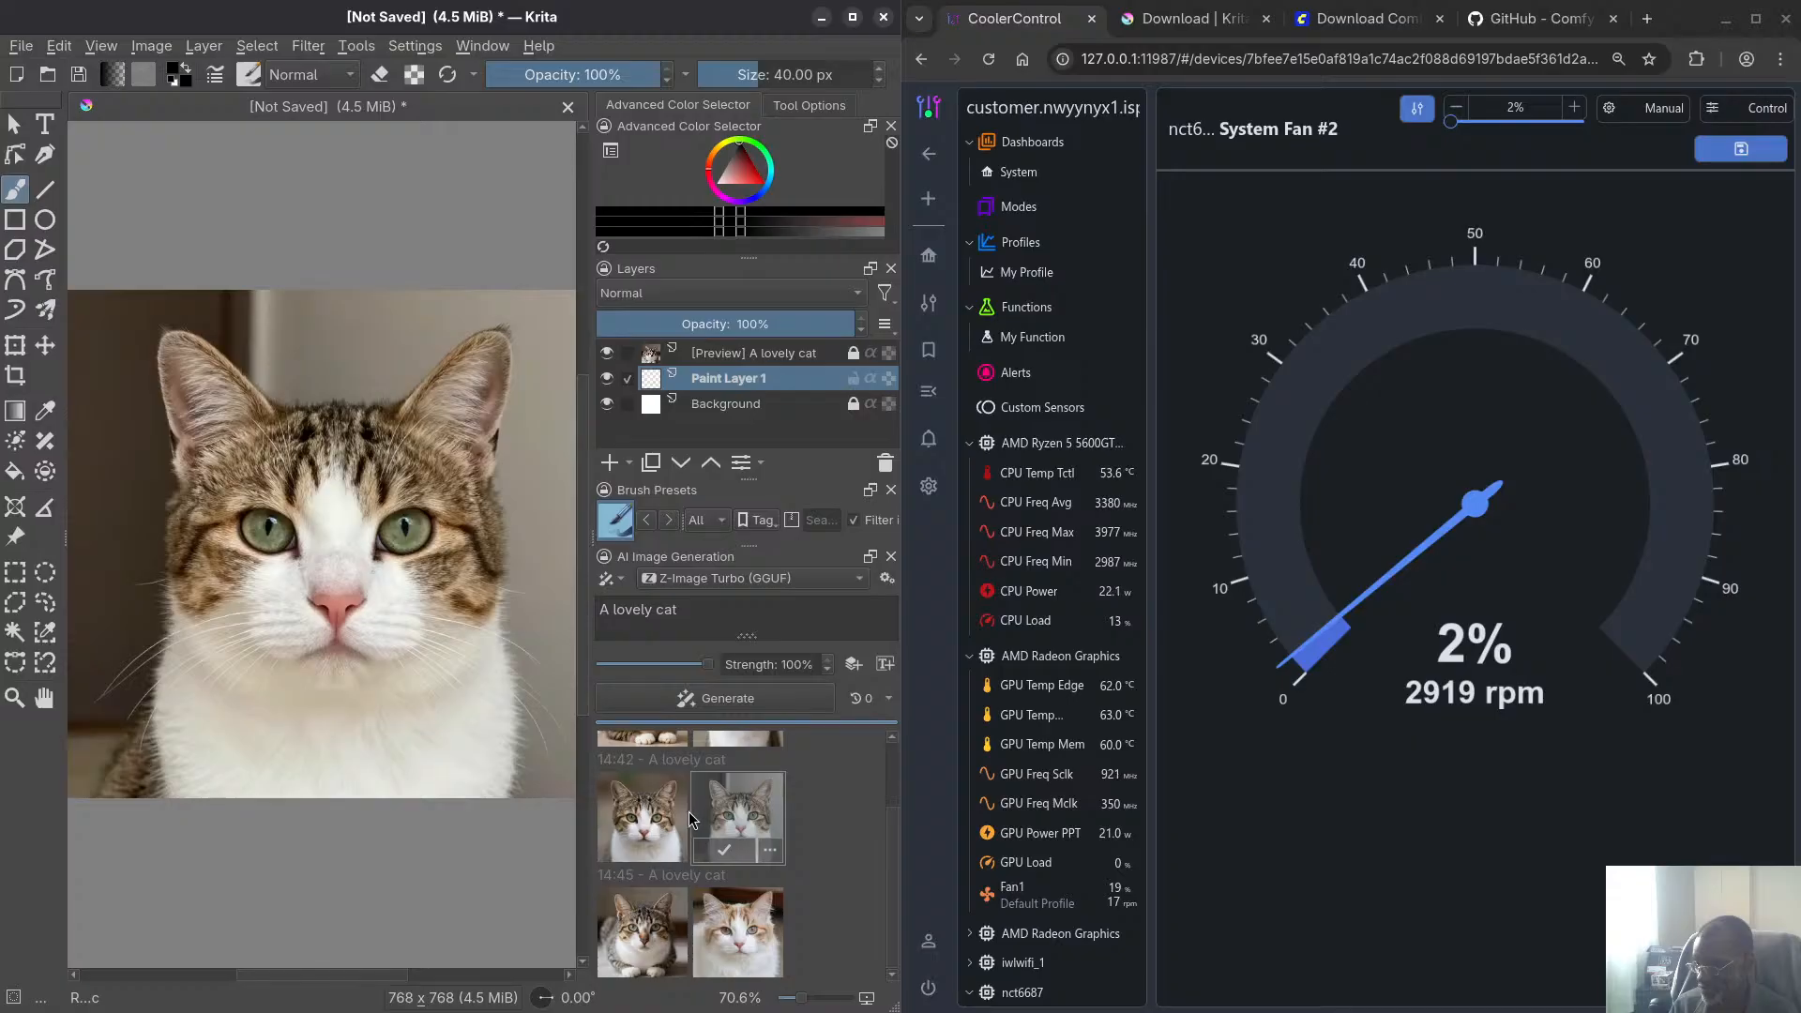
pyautogui.scroll(1, 666, 797)
pyautogui.click(638, 784)
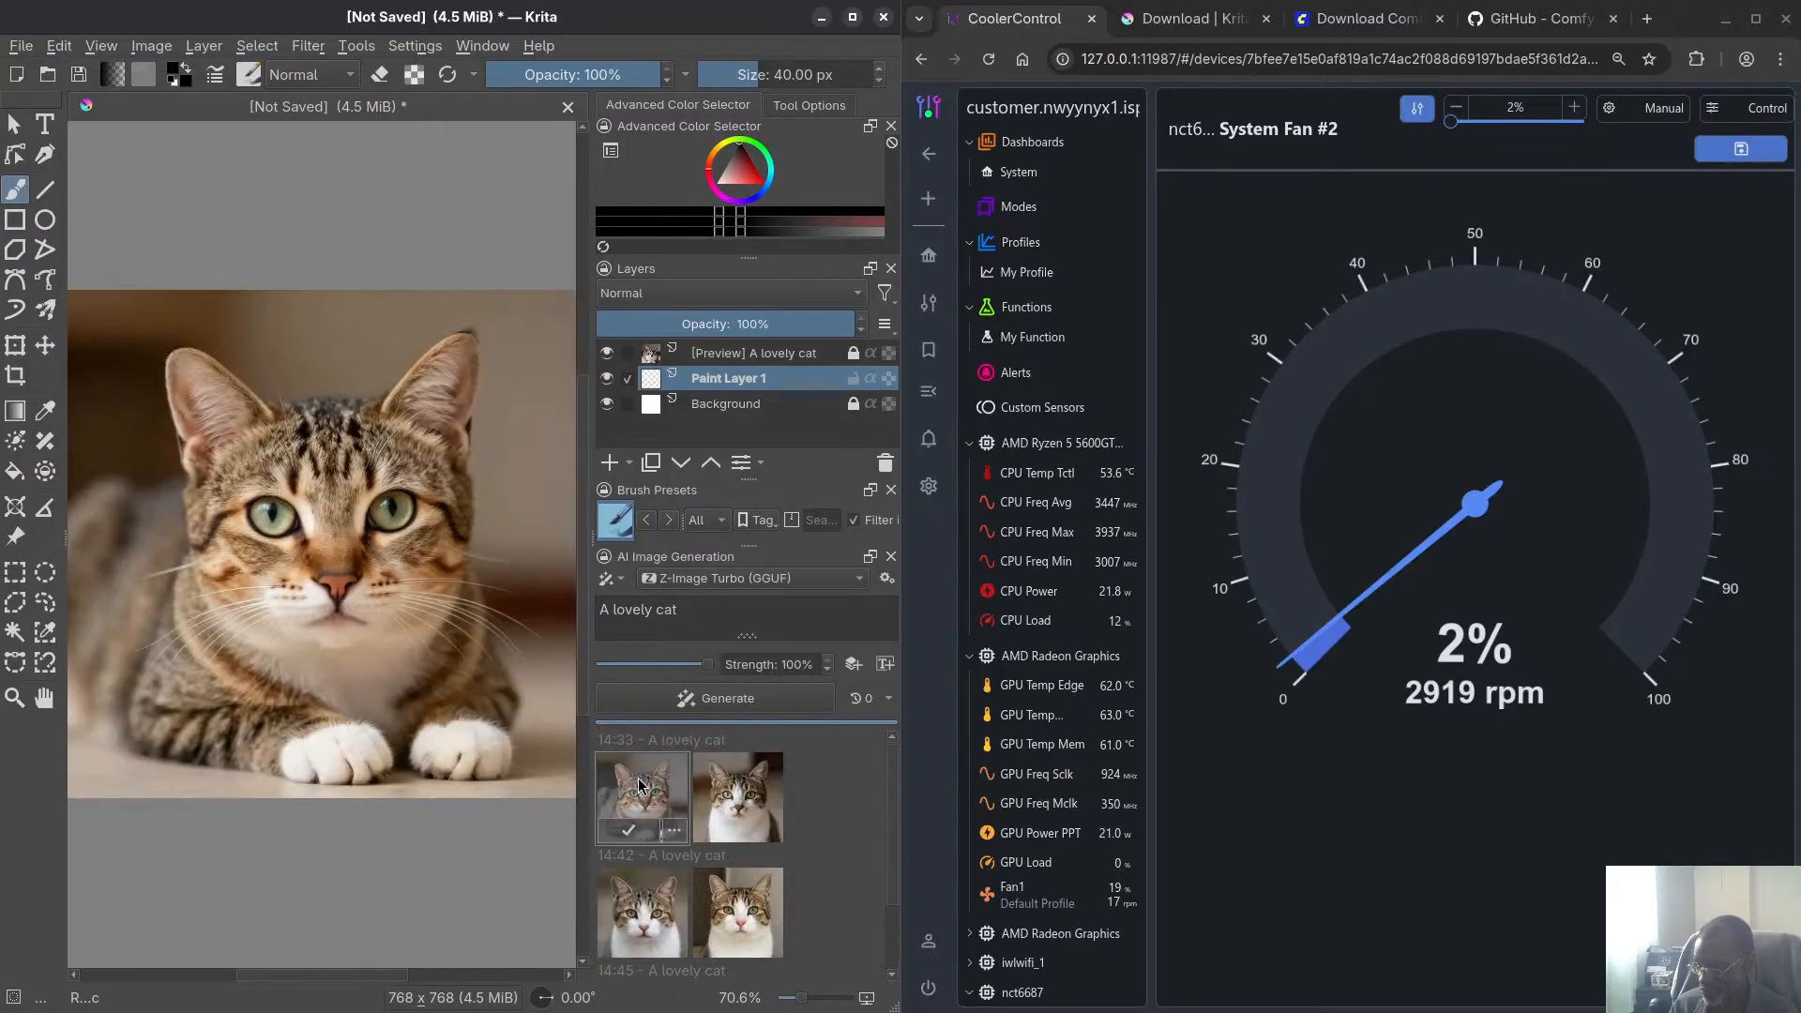
pyautogui.click(748, 805)
pyautogui.click(644, 802)
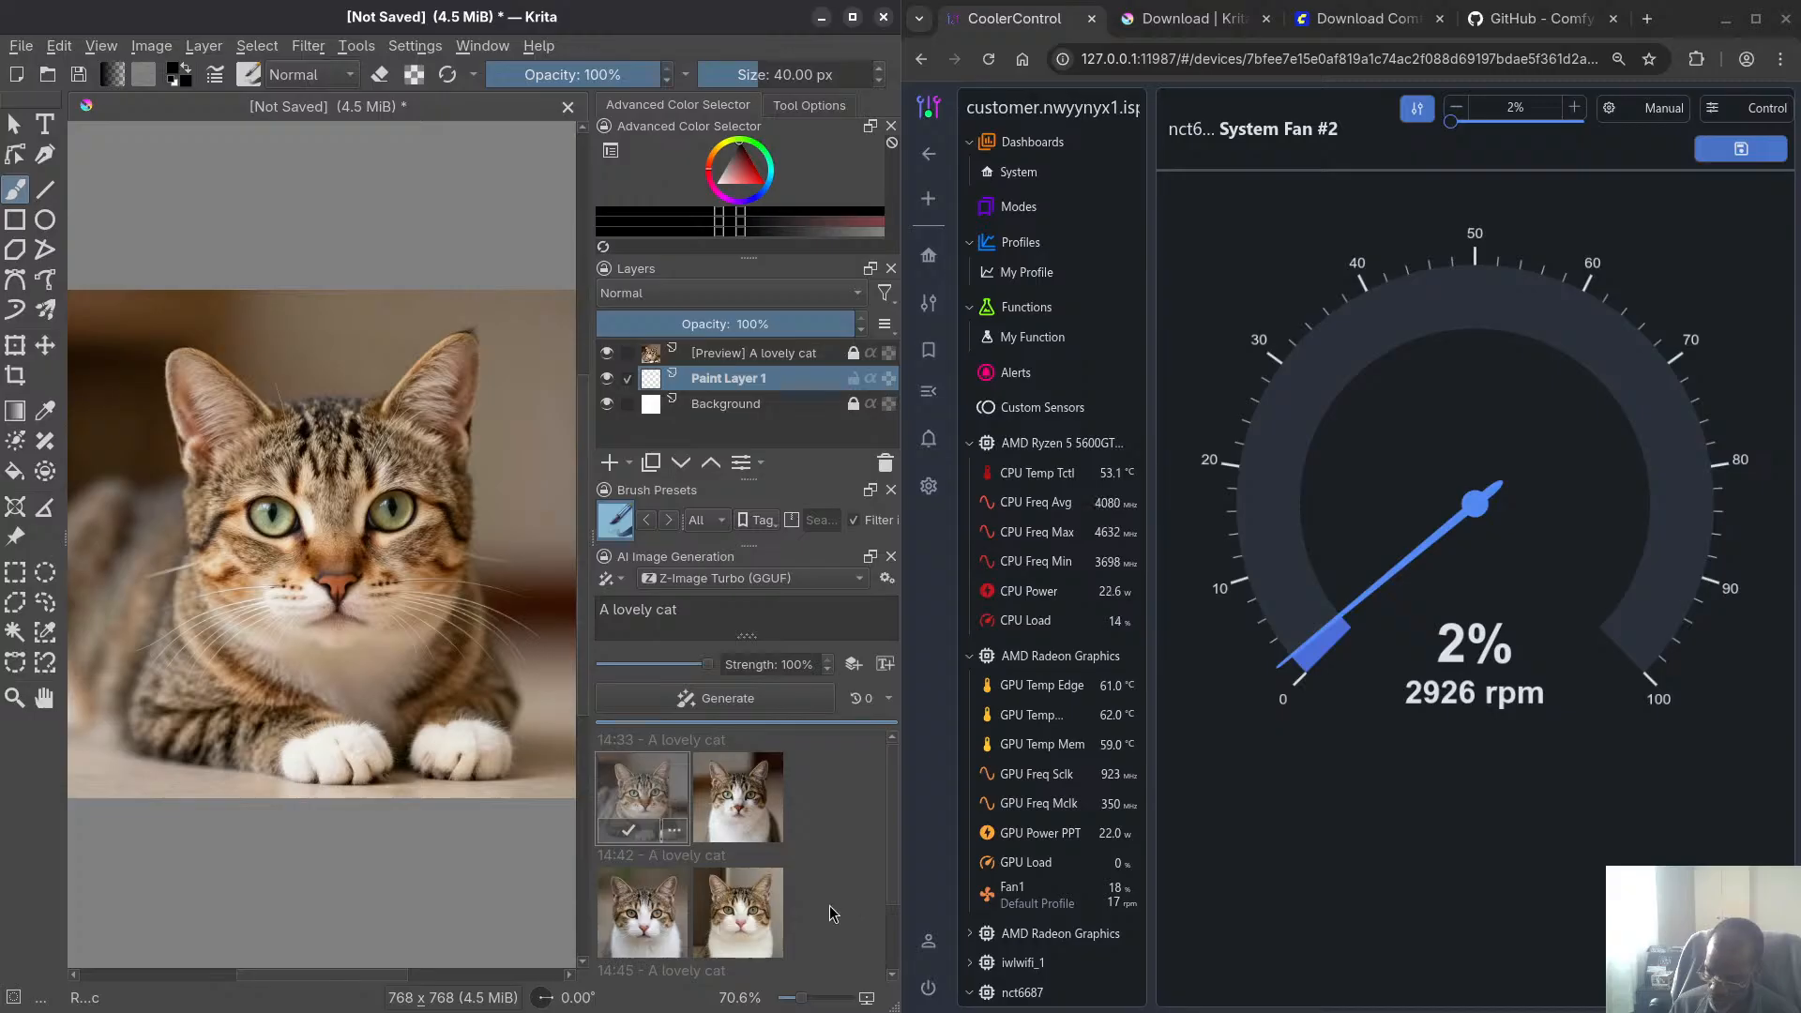
pyautogui.scroll(-1, 646, 804)
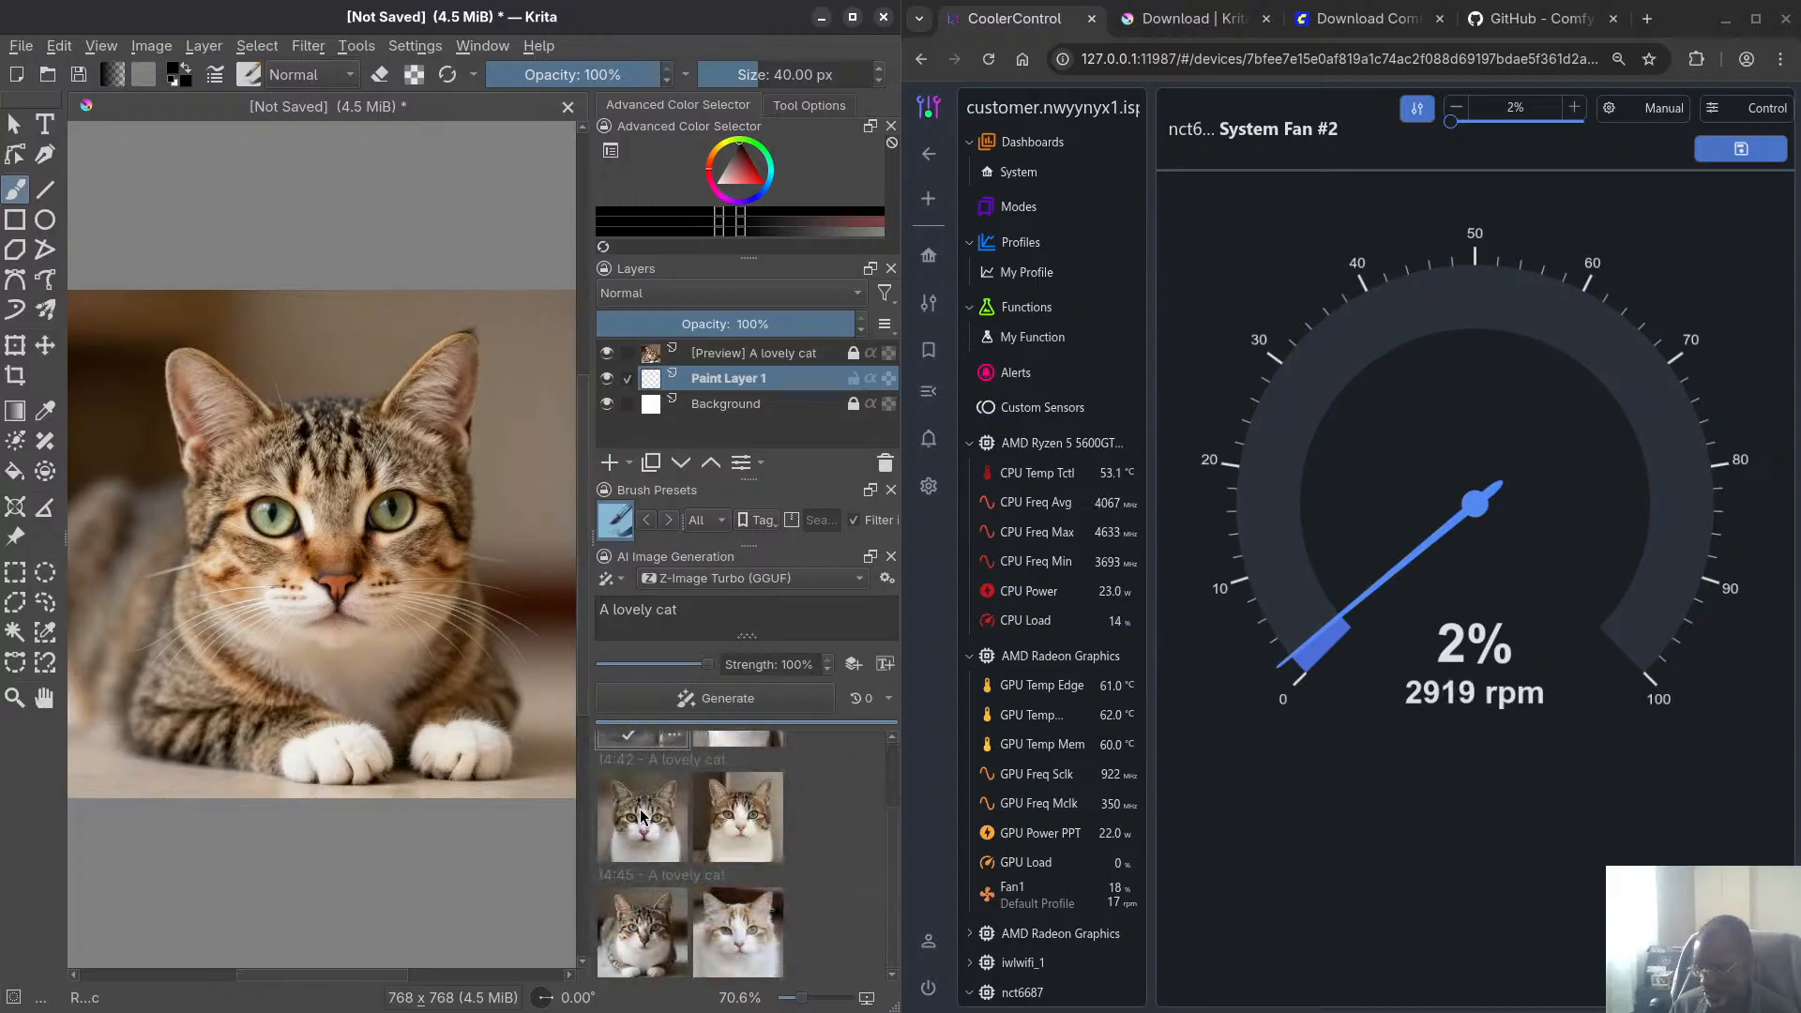
pyautogui.click(636, 944)
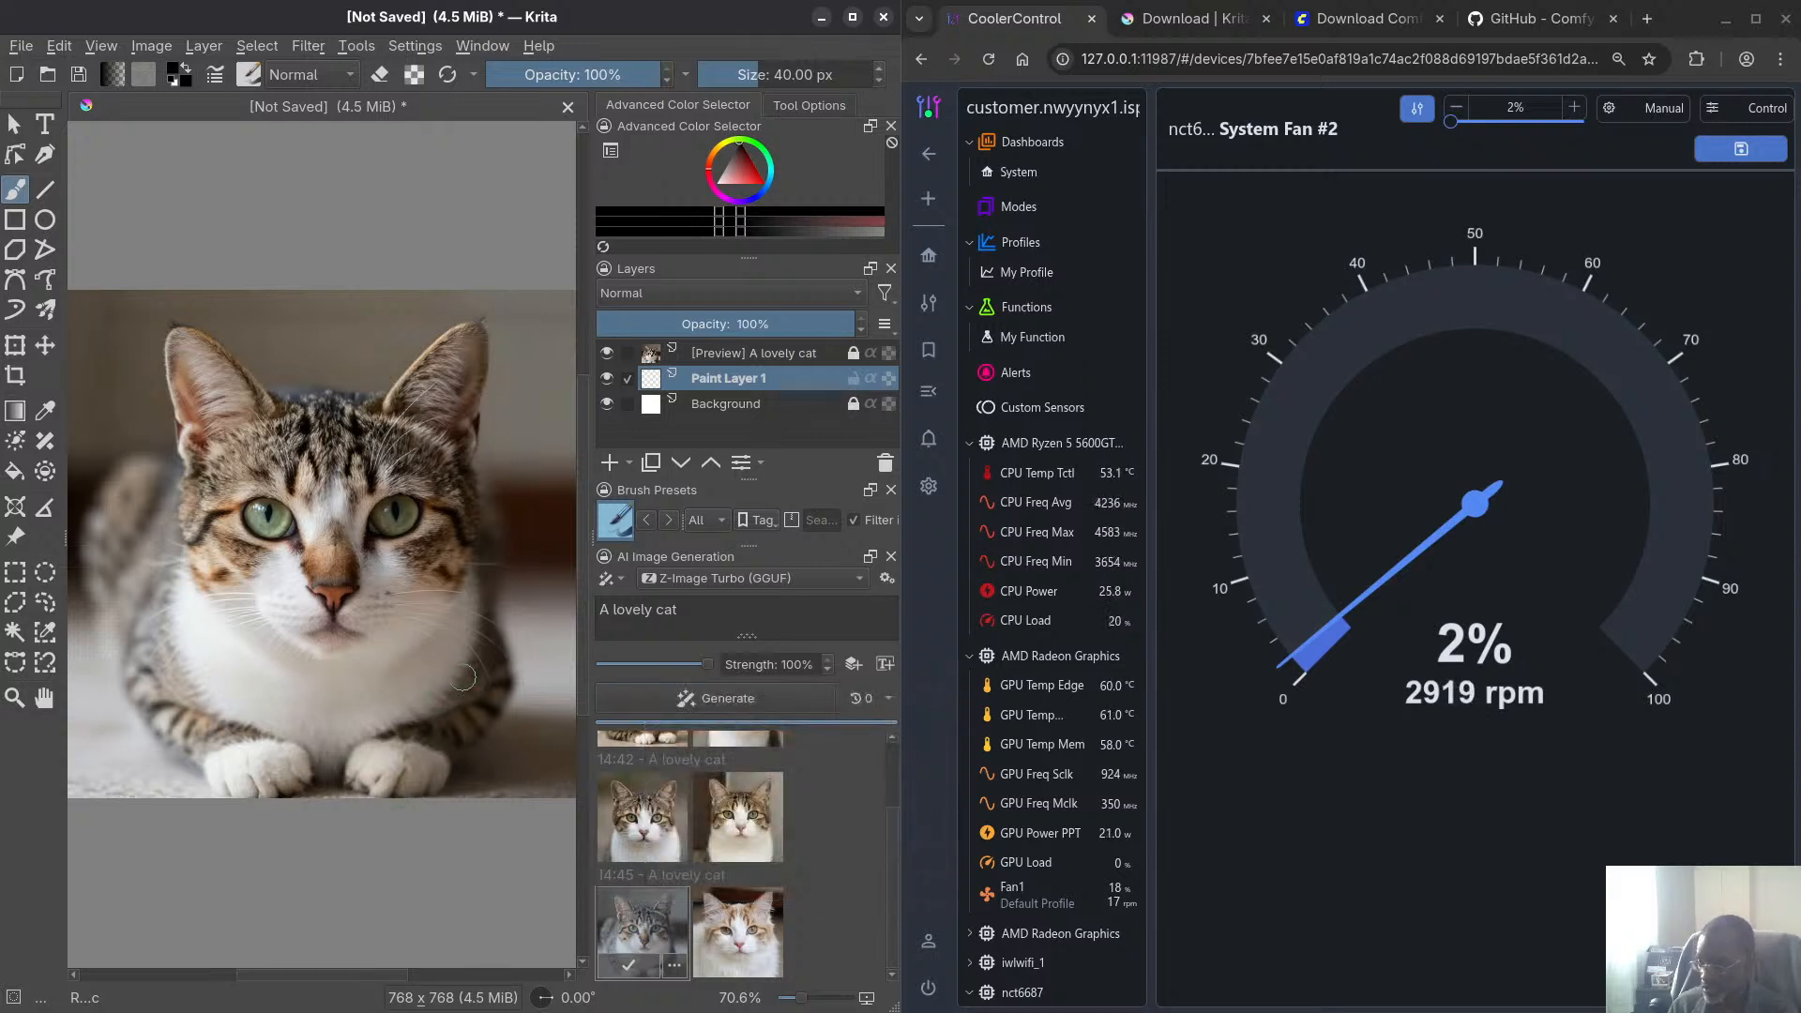
# Set the Z-Image Turbo (GGUF) style's quality preset to 4 sampler steps and accept the settings
pyautogui.click(885, 579)
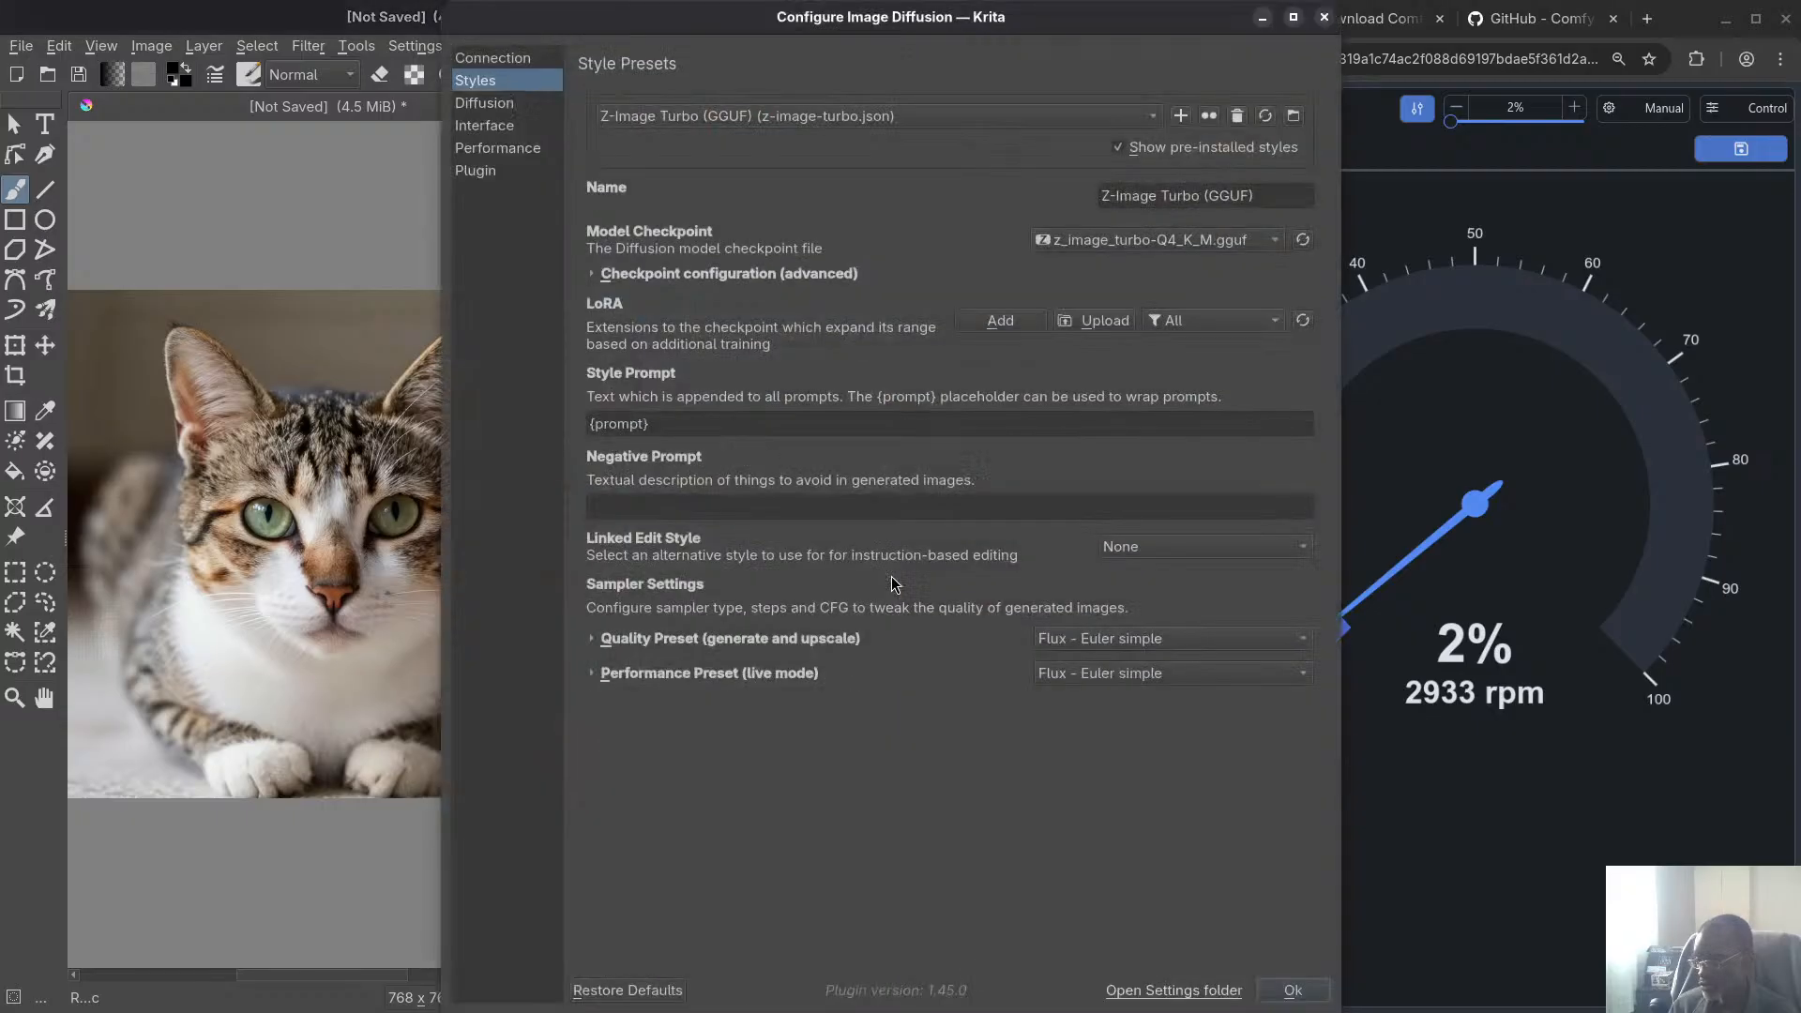
pyautogui.moveTo(882, 21); pyautogui.dragTo(435, 30)
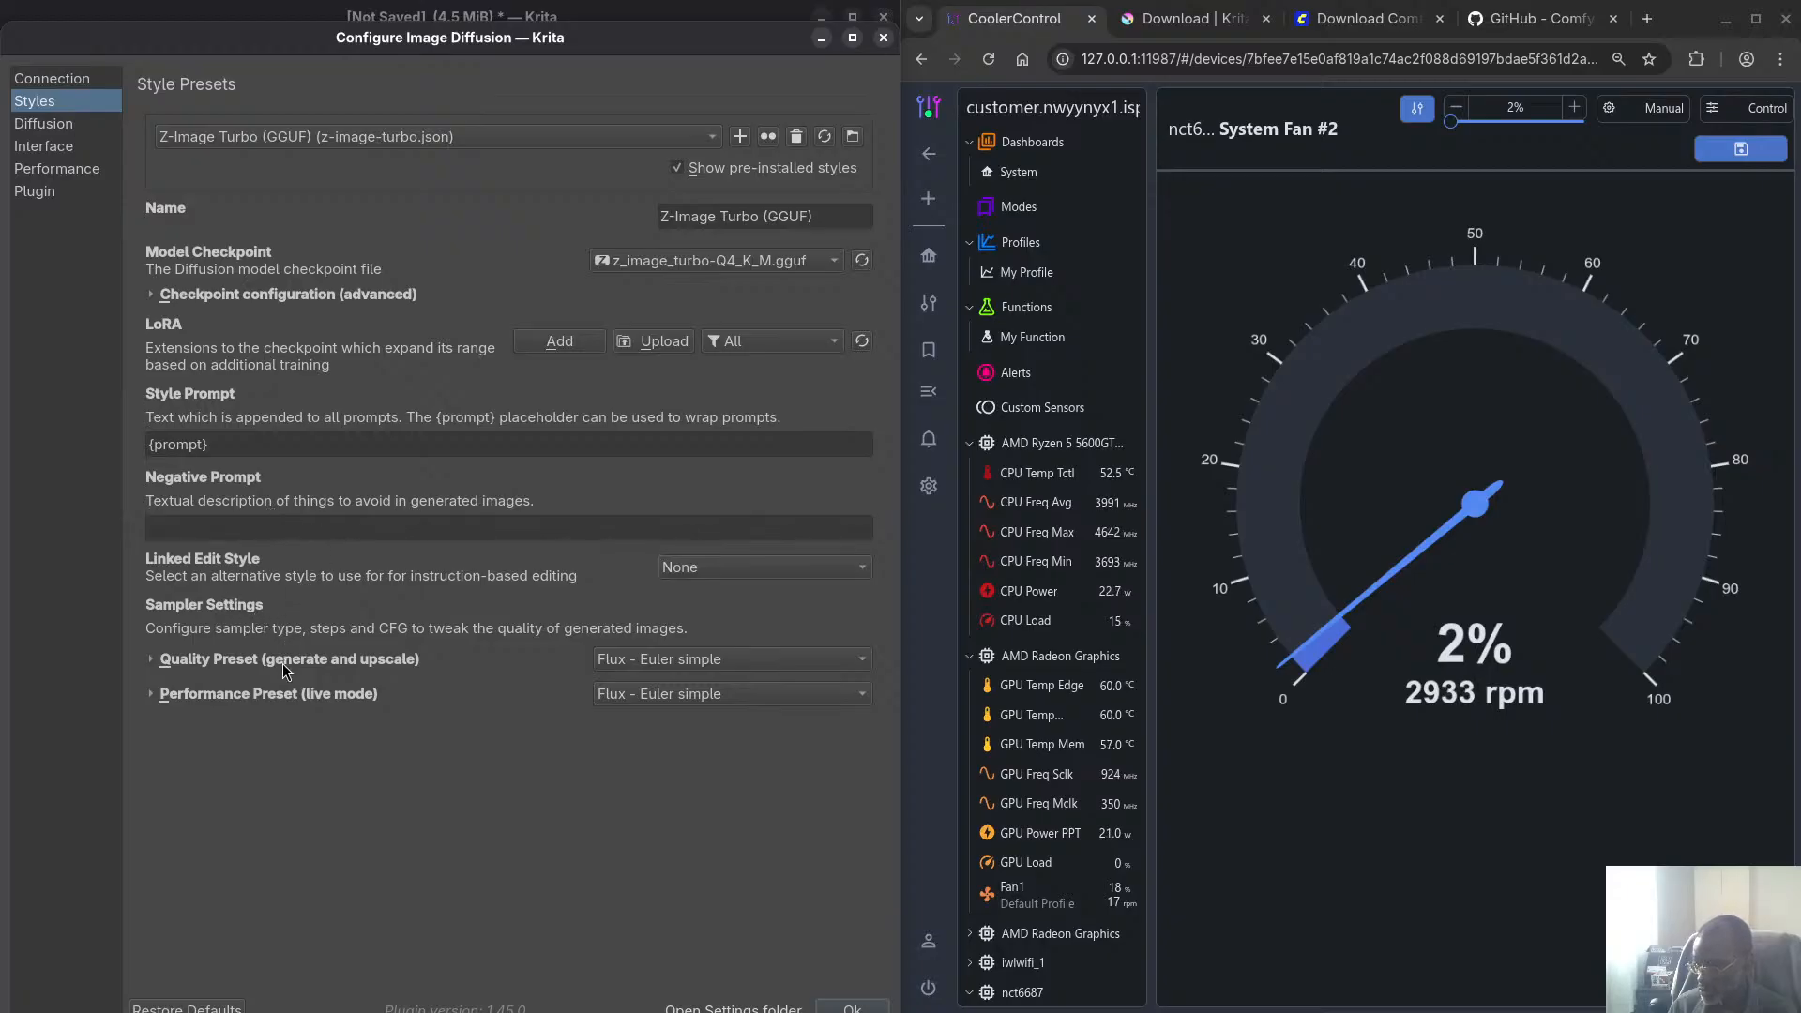
pyautogui.click(227, 667)
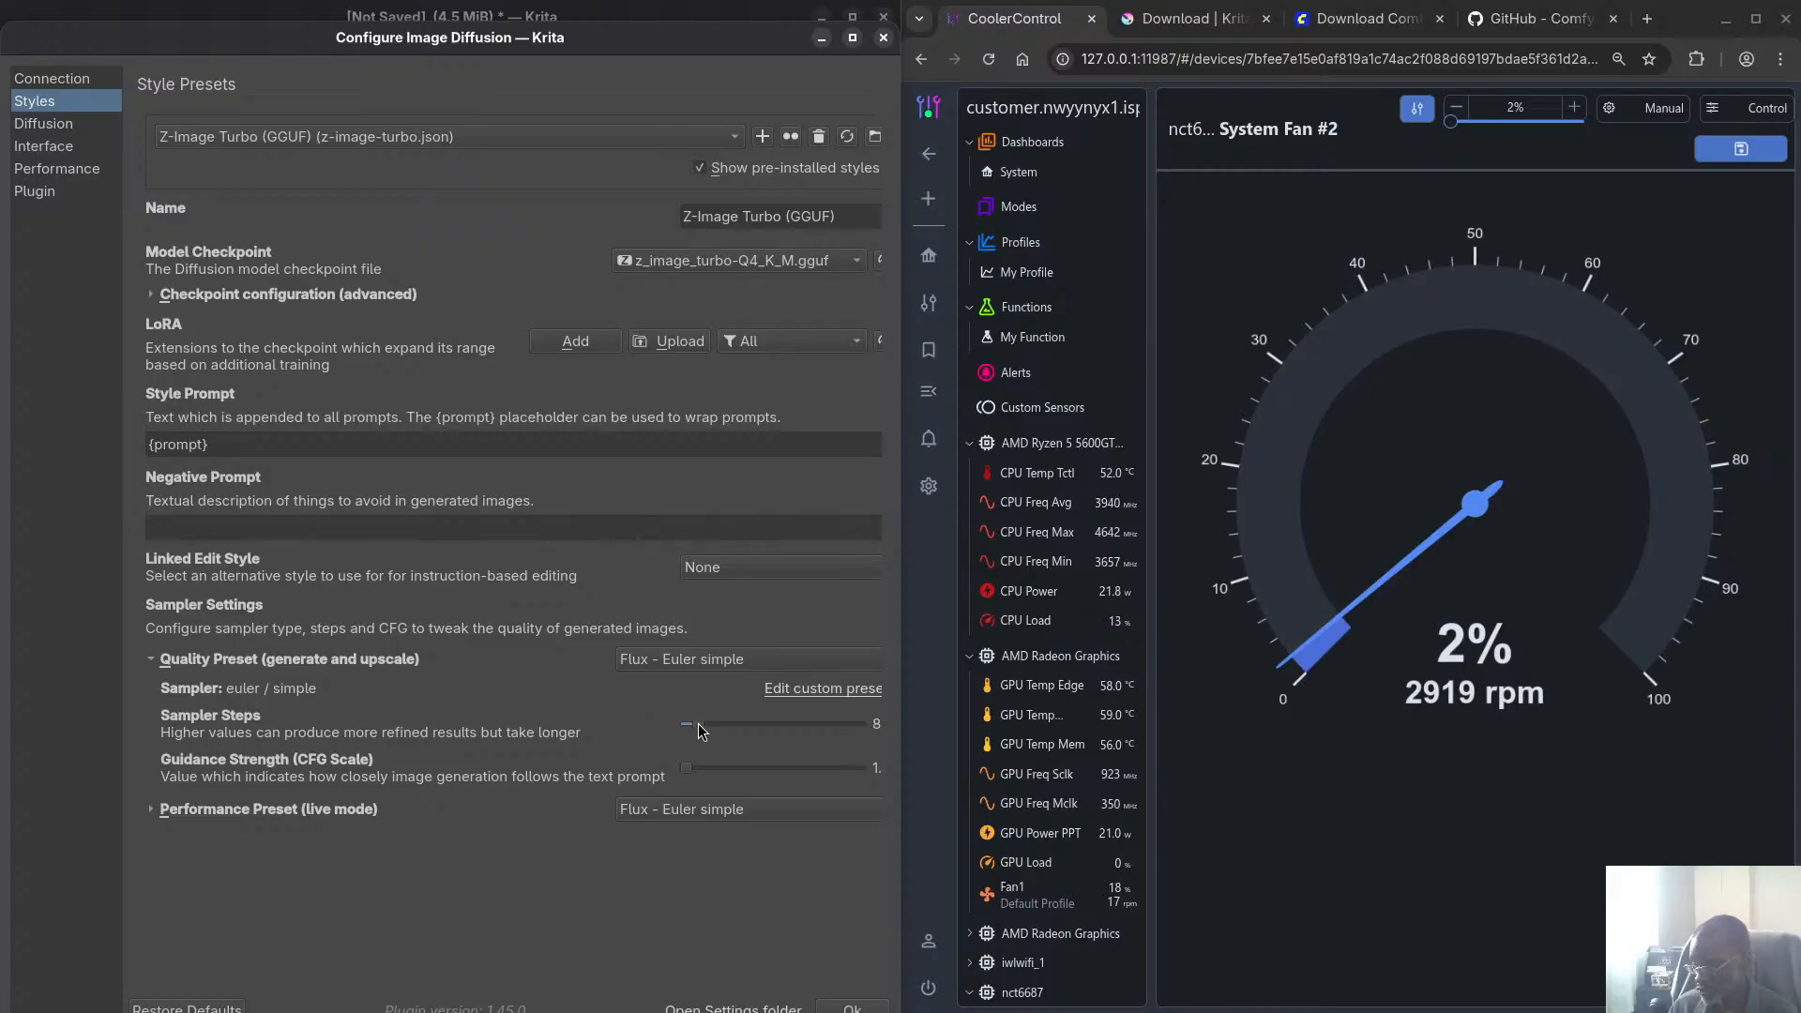
pyautogui.scroll(-1, 698, 723)
pyautogui.scroll(-2, 692, 724)
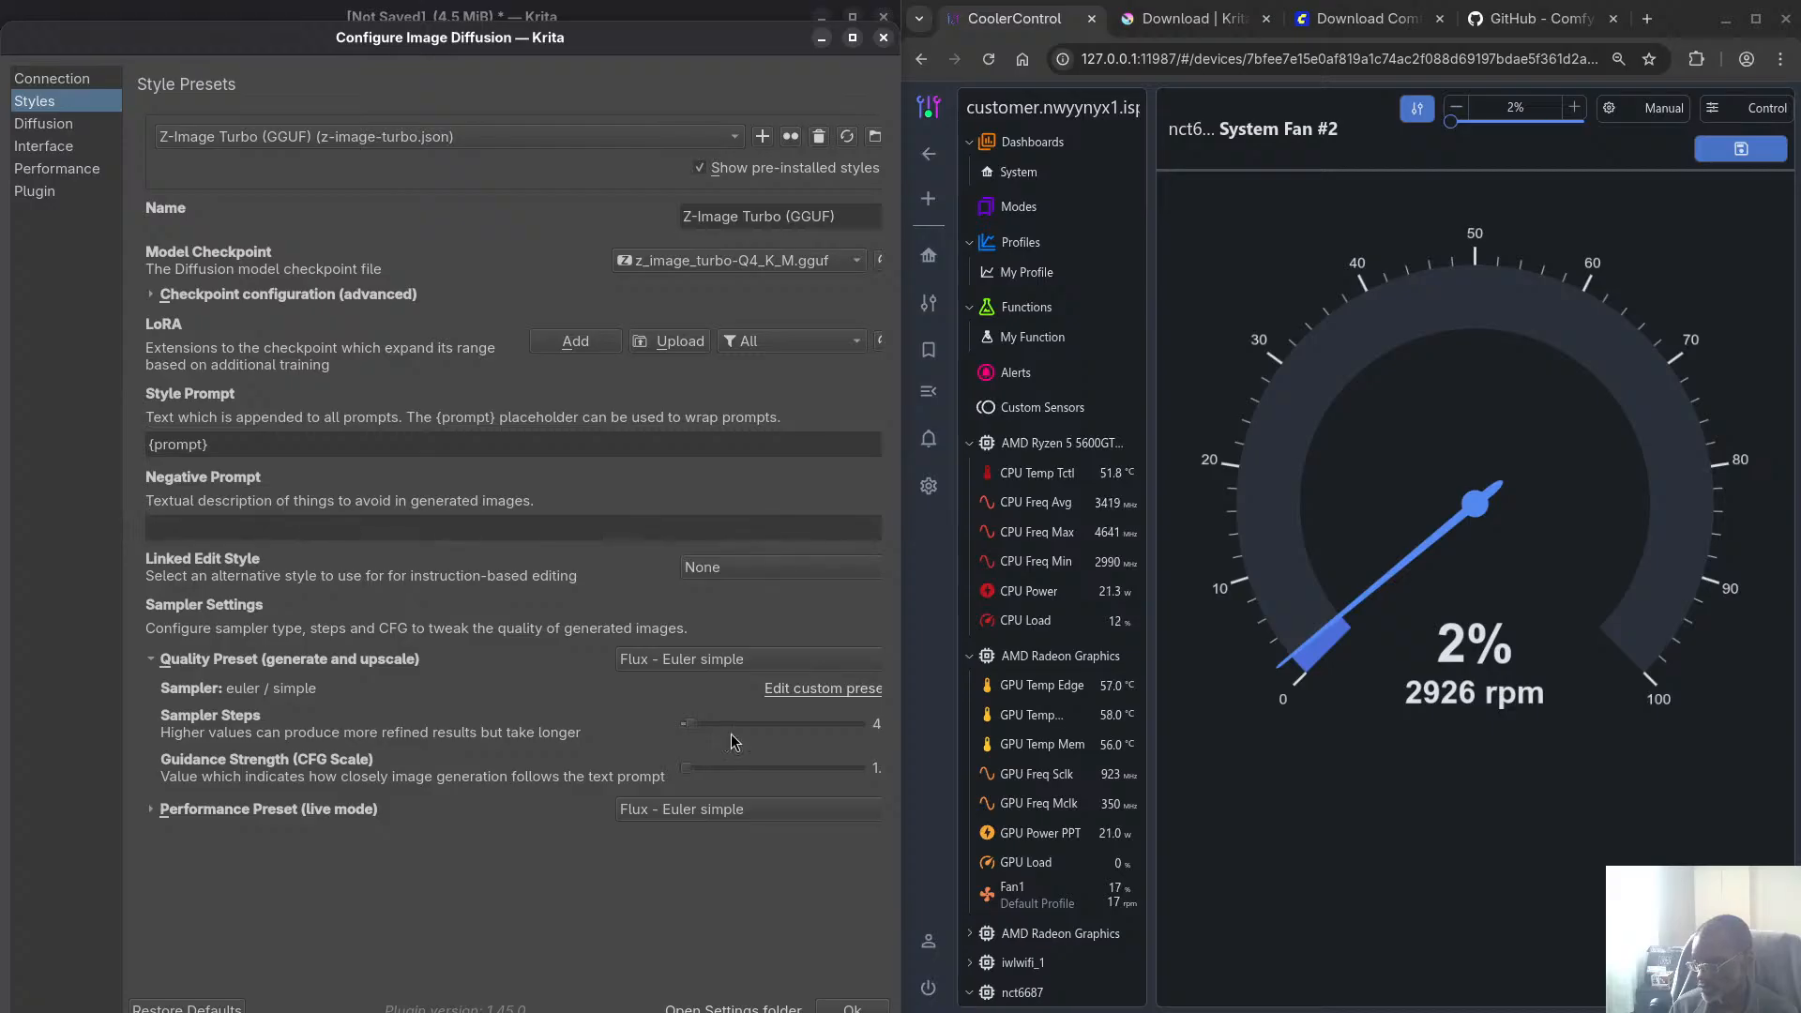
pyautogui.click(856, 1008)
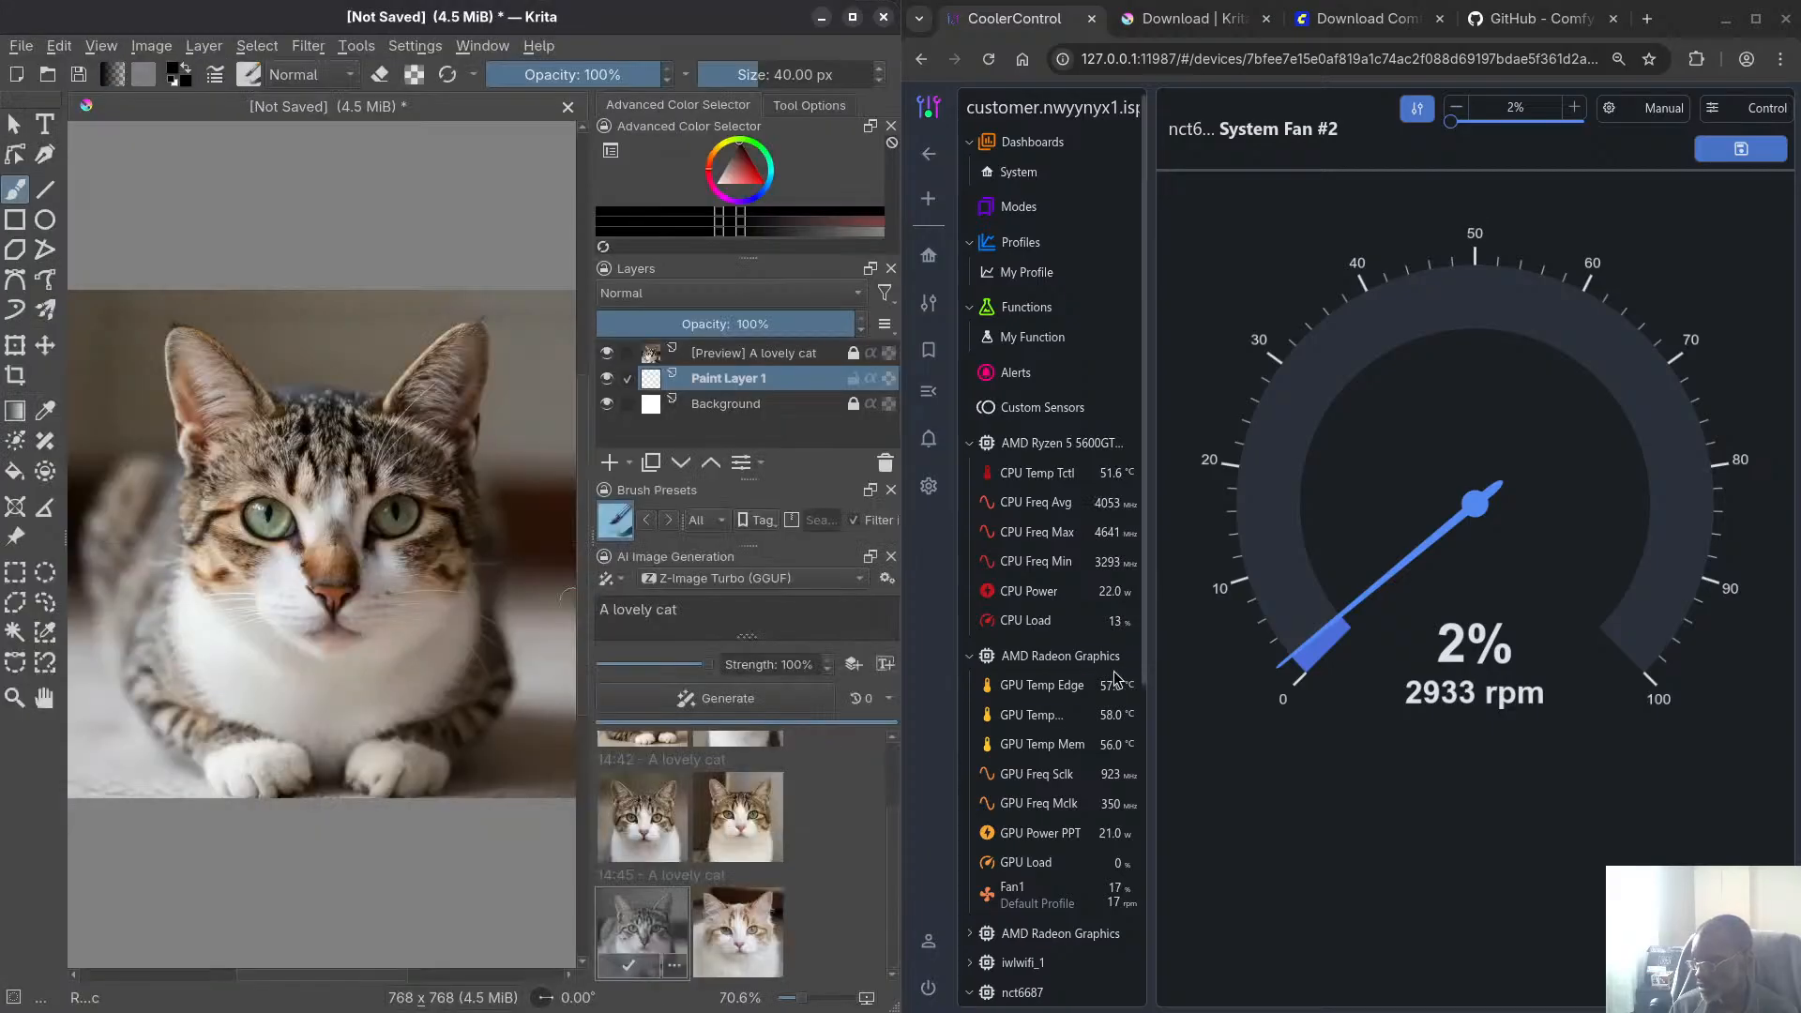
# Generate "A lovely cat" again, and set System Fan #2 to 35% in CoolerControl and save it
pyautogui.click(729, 695)
pyautogui.doubleClick(1519, 107)
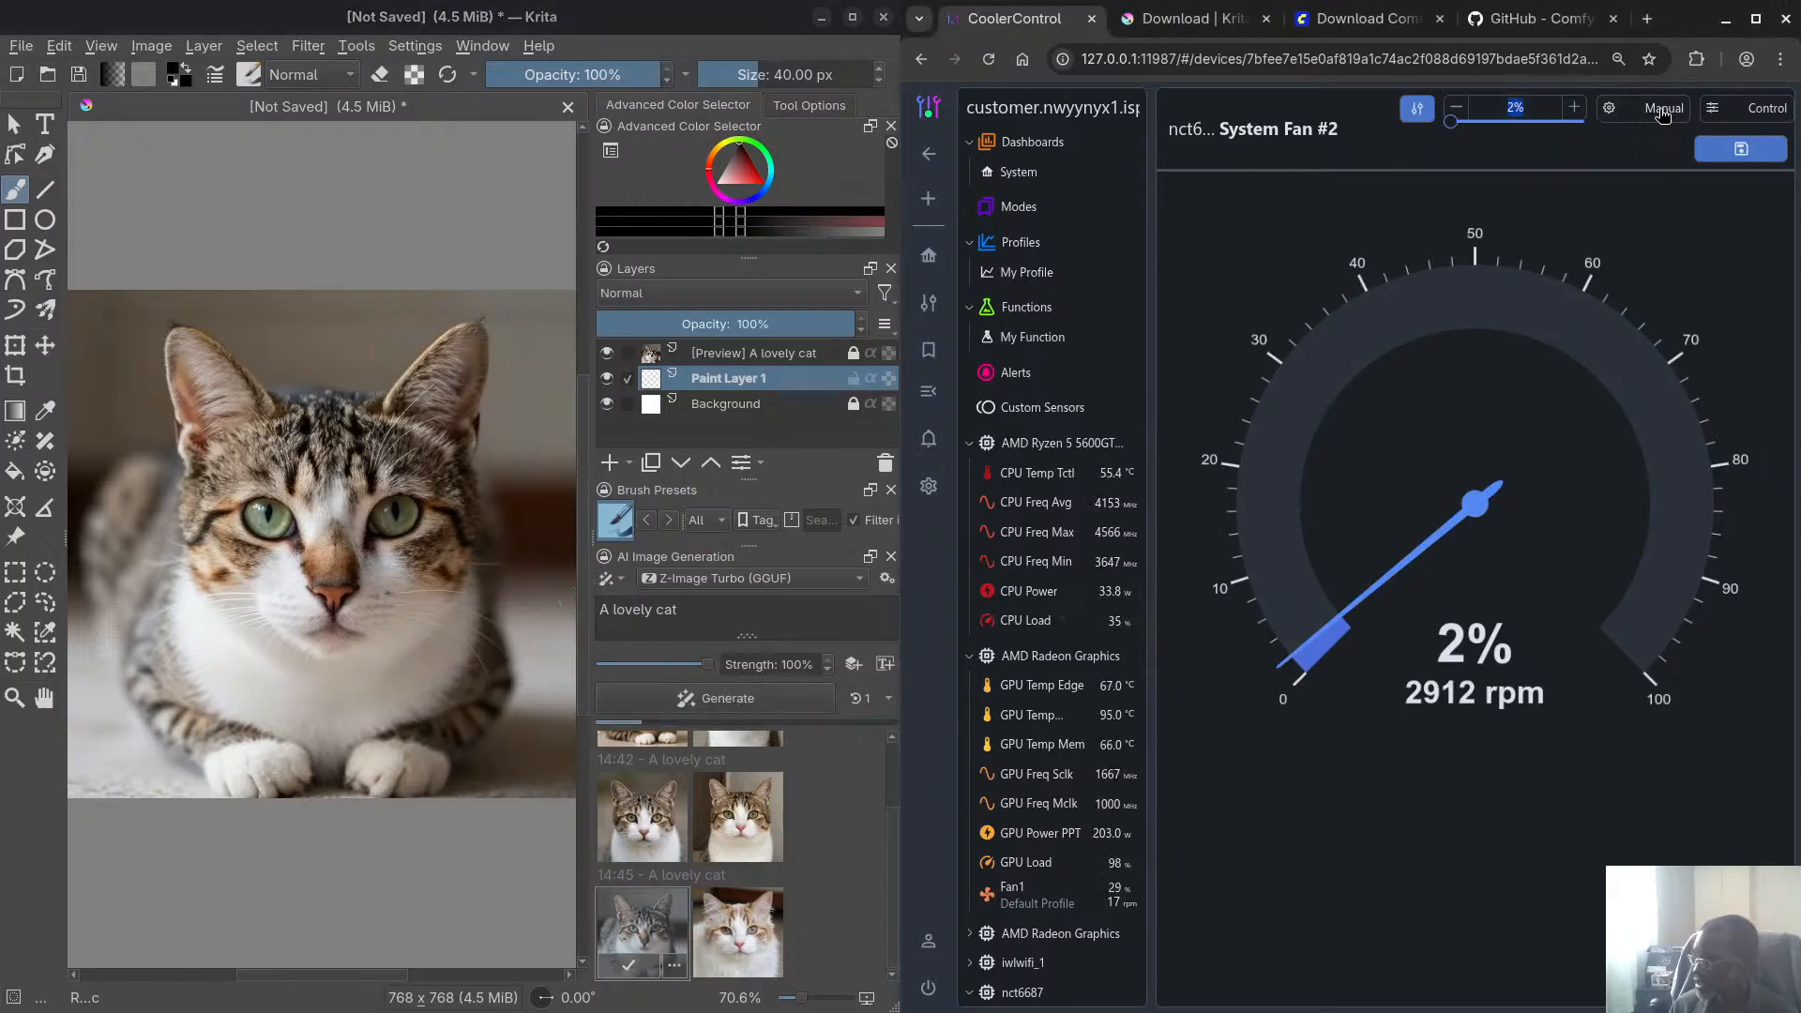
pyautogui.write('35')
pyautogui.click(1761, 155)
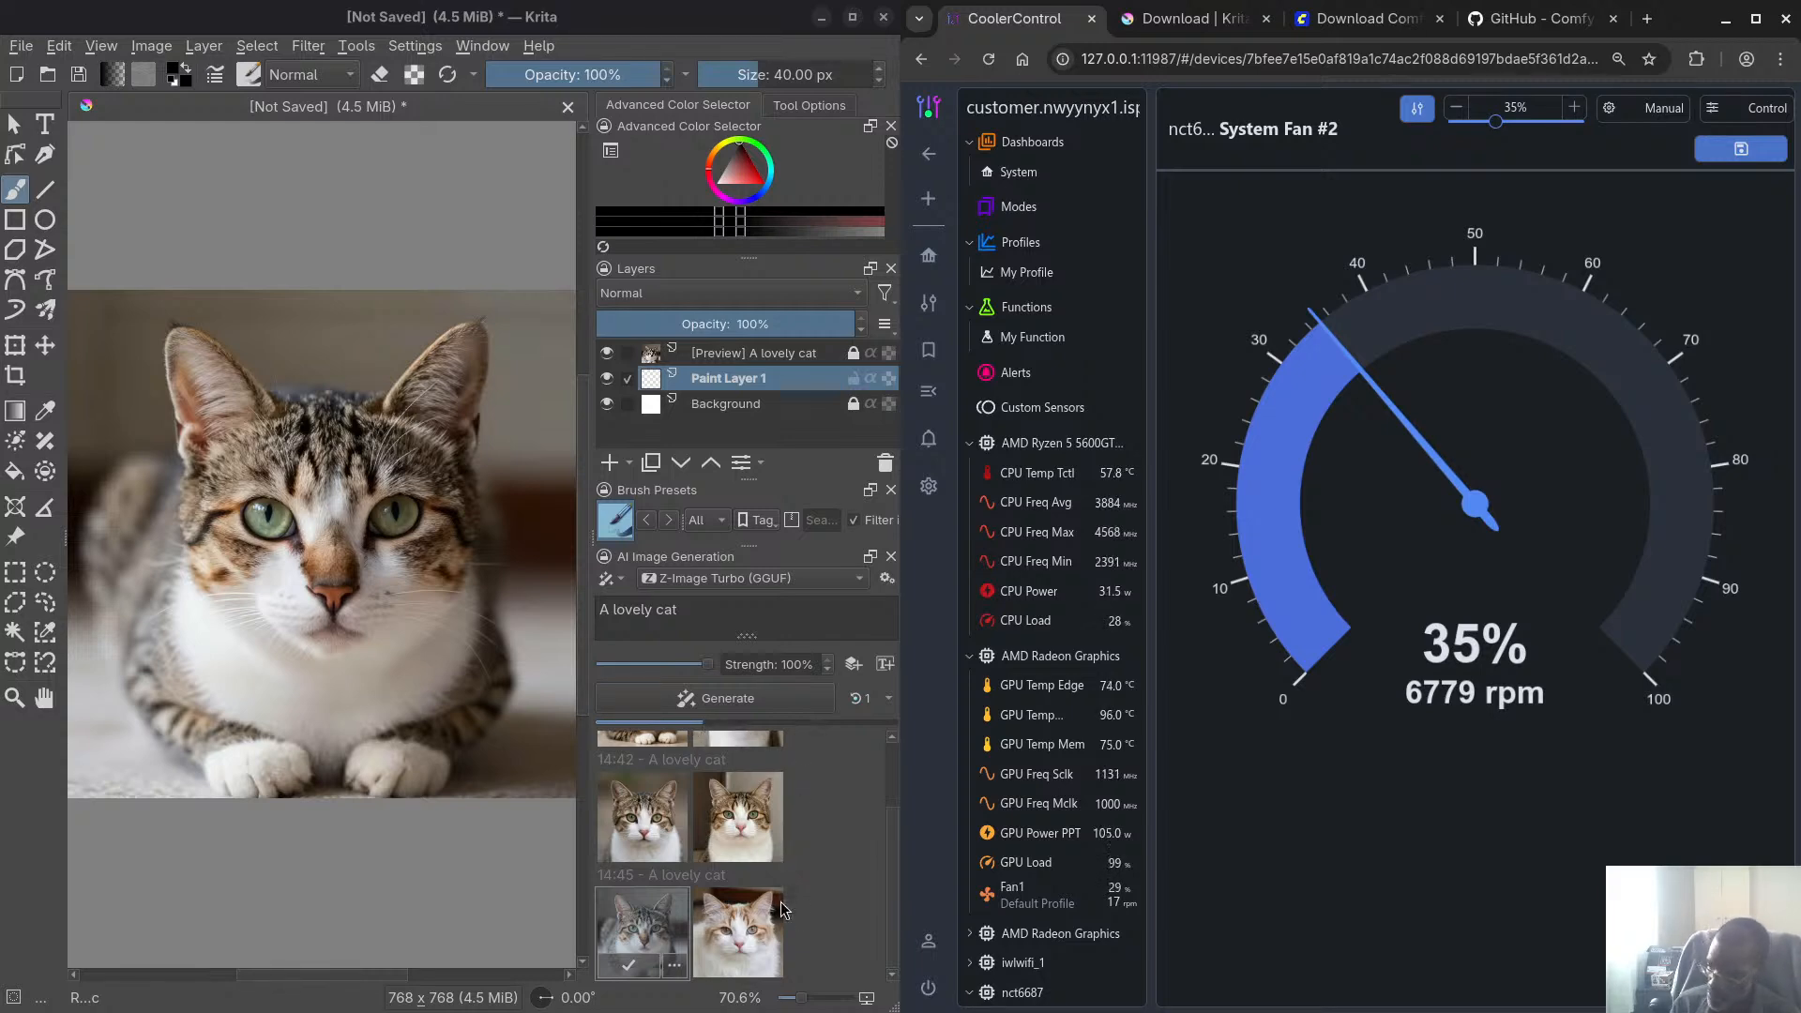
# Check the ComfyUI terminal log for the generation's execution time, and preview the first 14:49 cat result in Krita
pyautogui.press('super')
pyautogui.click(453, 361)
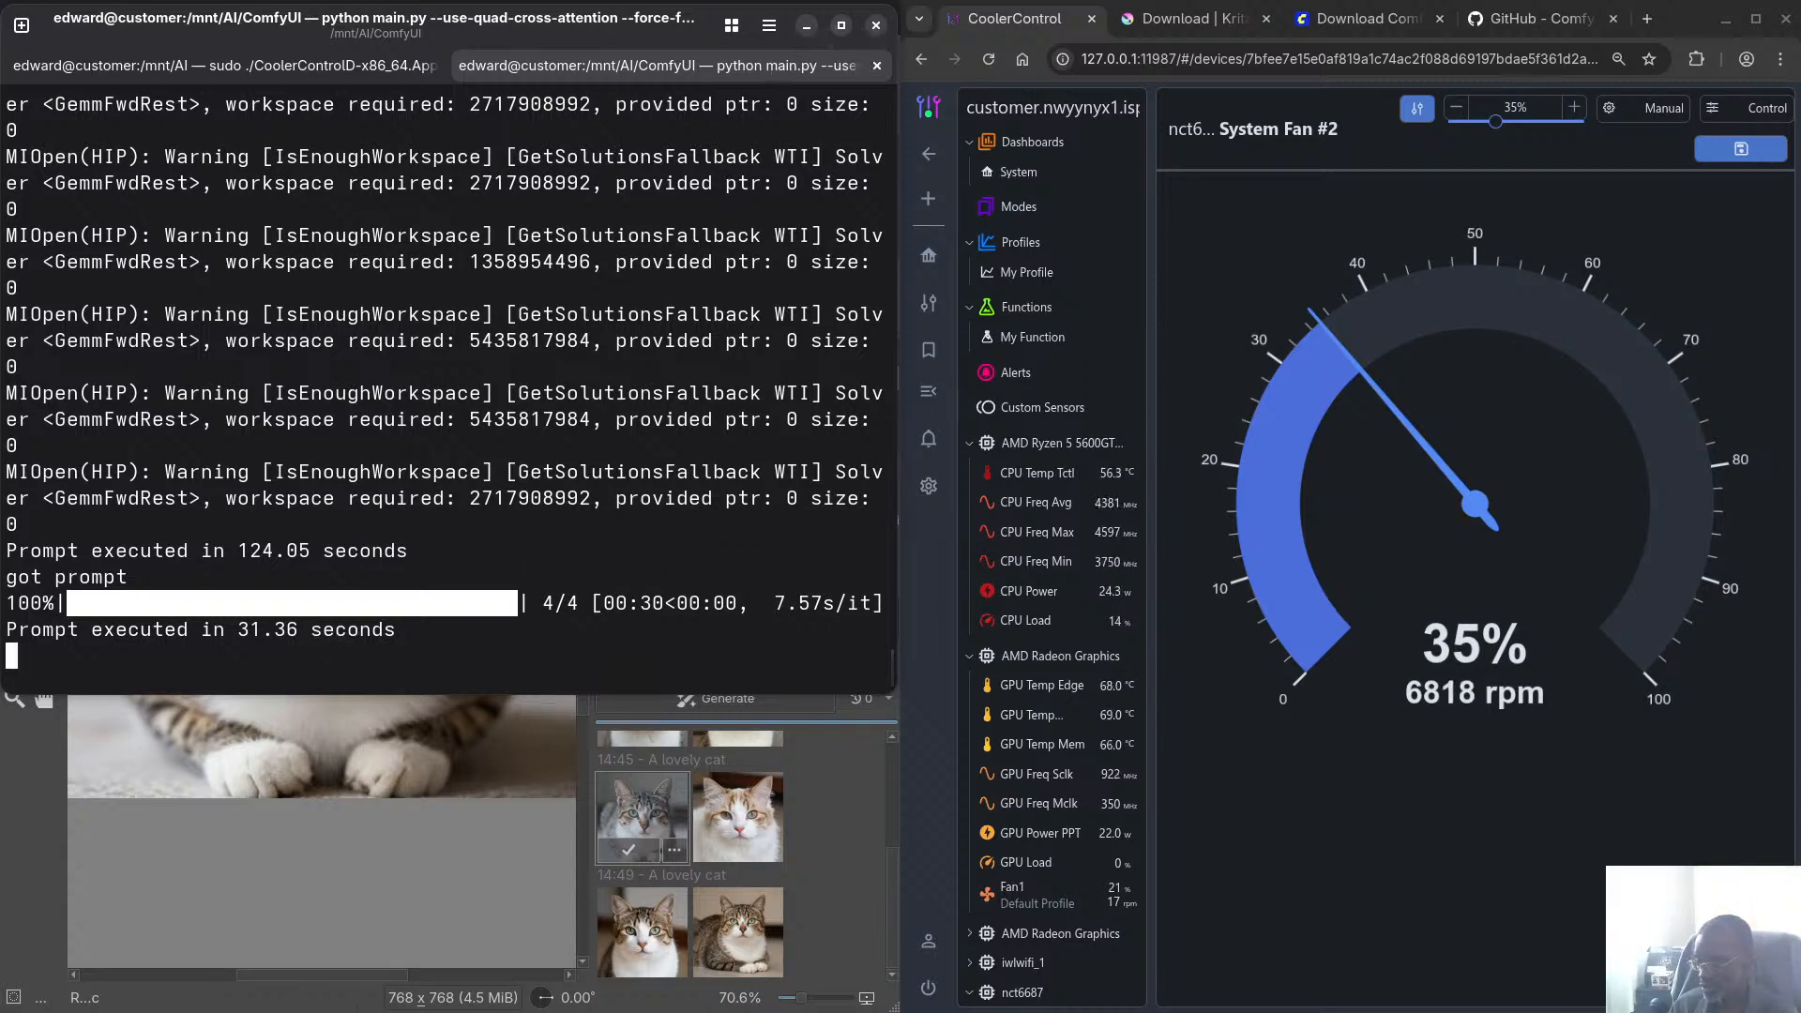
pyautogui.click(316, 941)
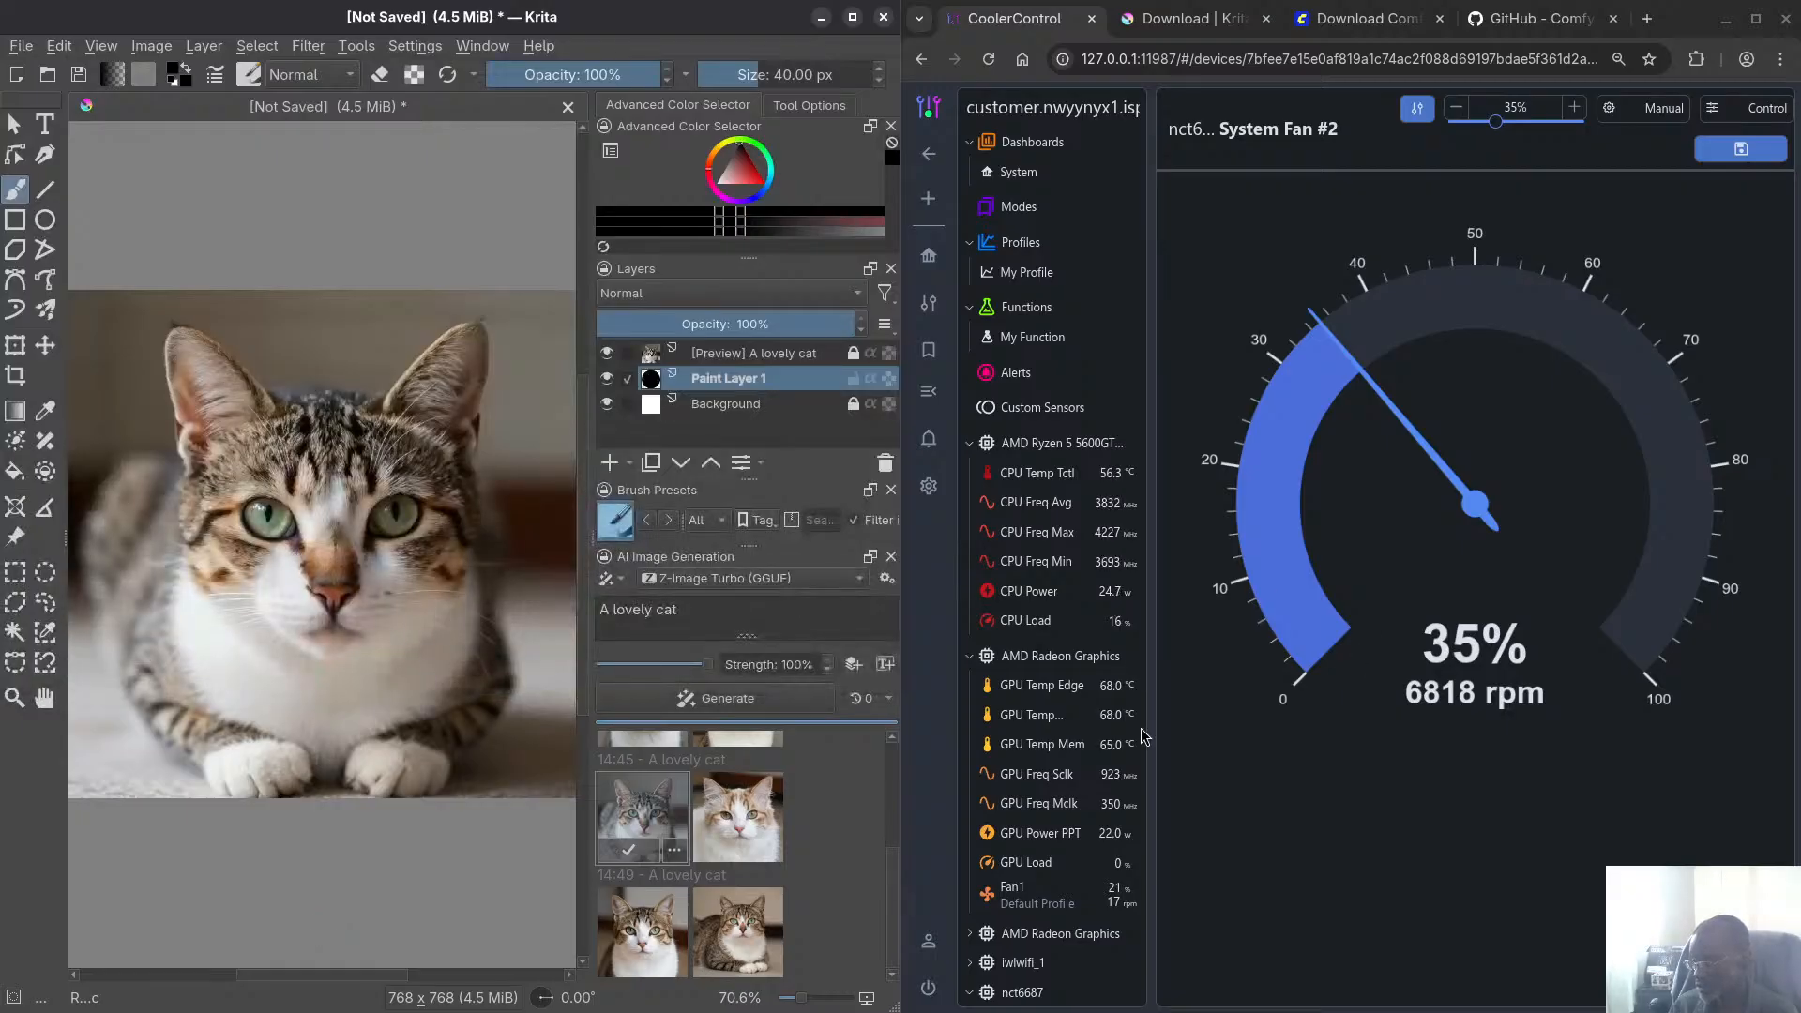
pyautogui.click(667, 933)
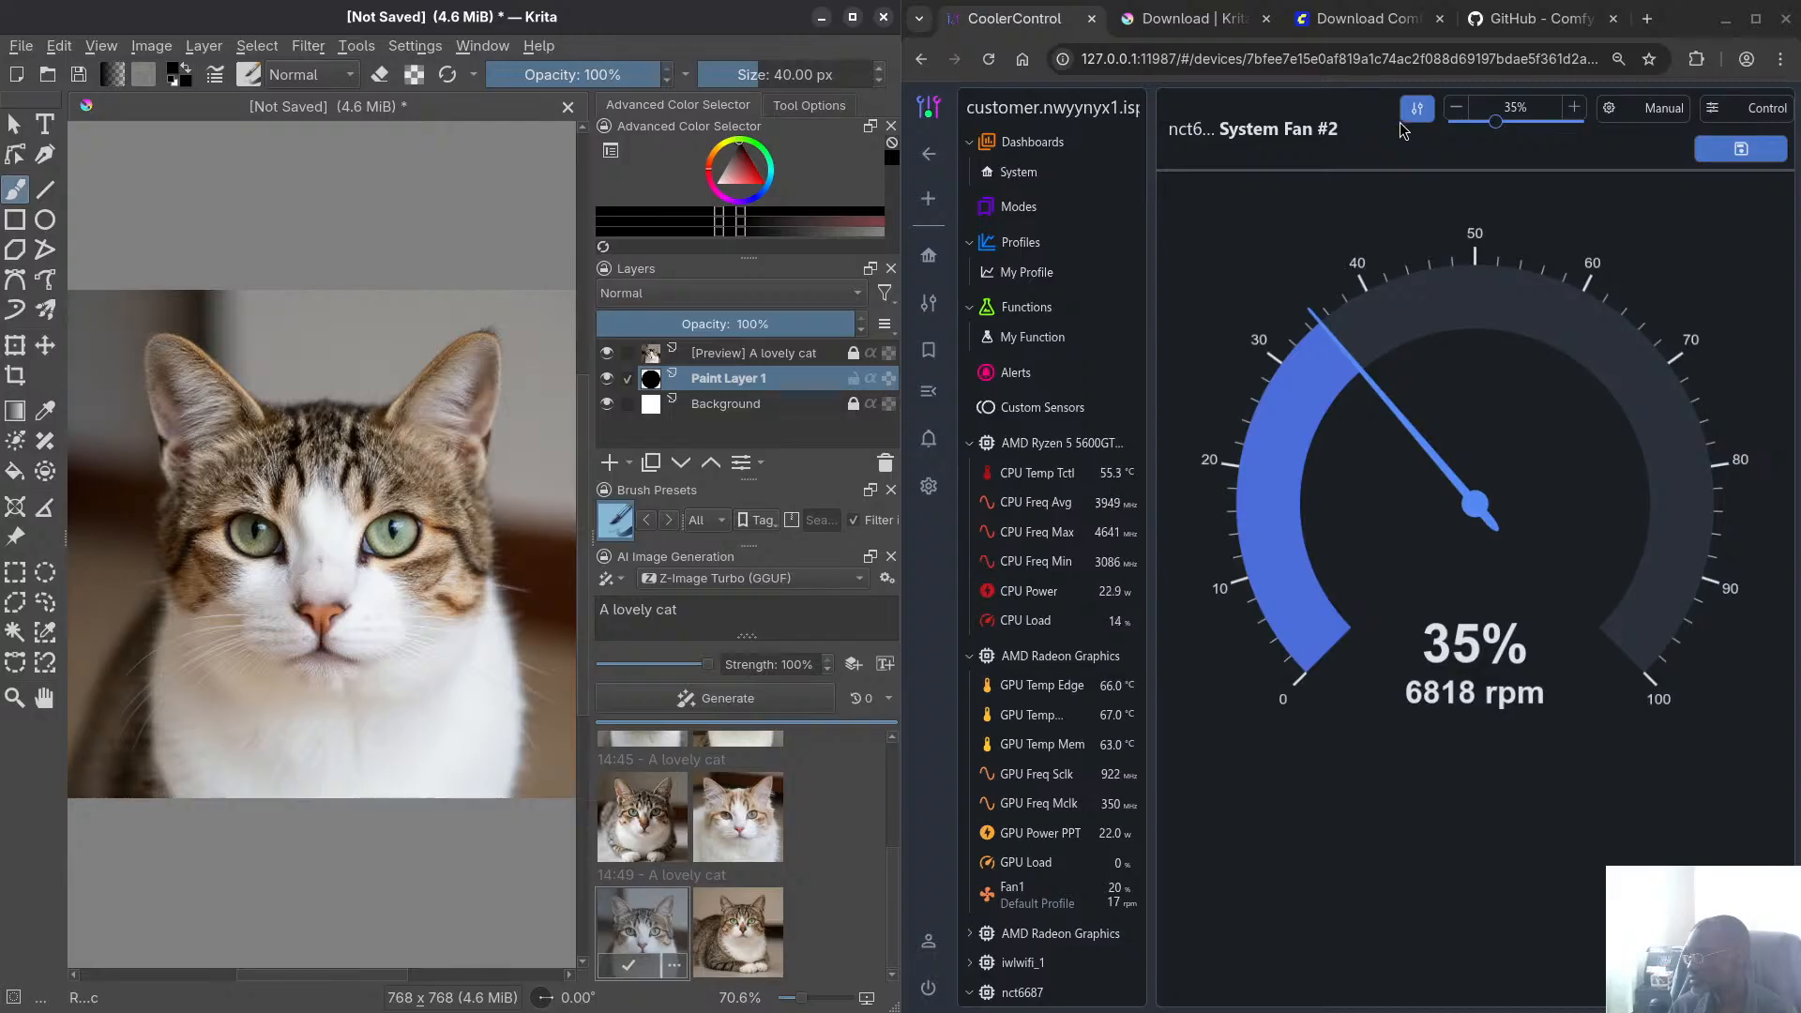
# Set System Fan #2 to 2% in CoolerControl and save it
pyautogui.click(1515, 106)
pyautogui.doubleClick(1515, 106)
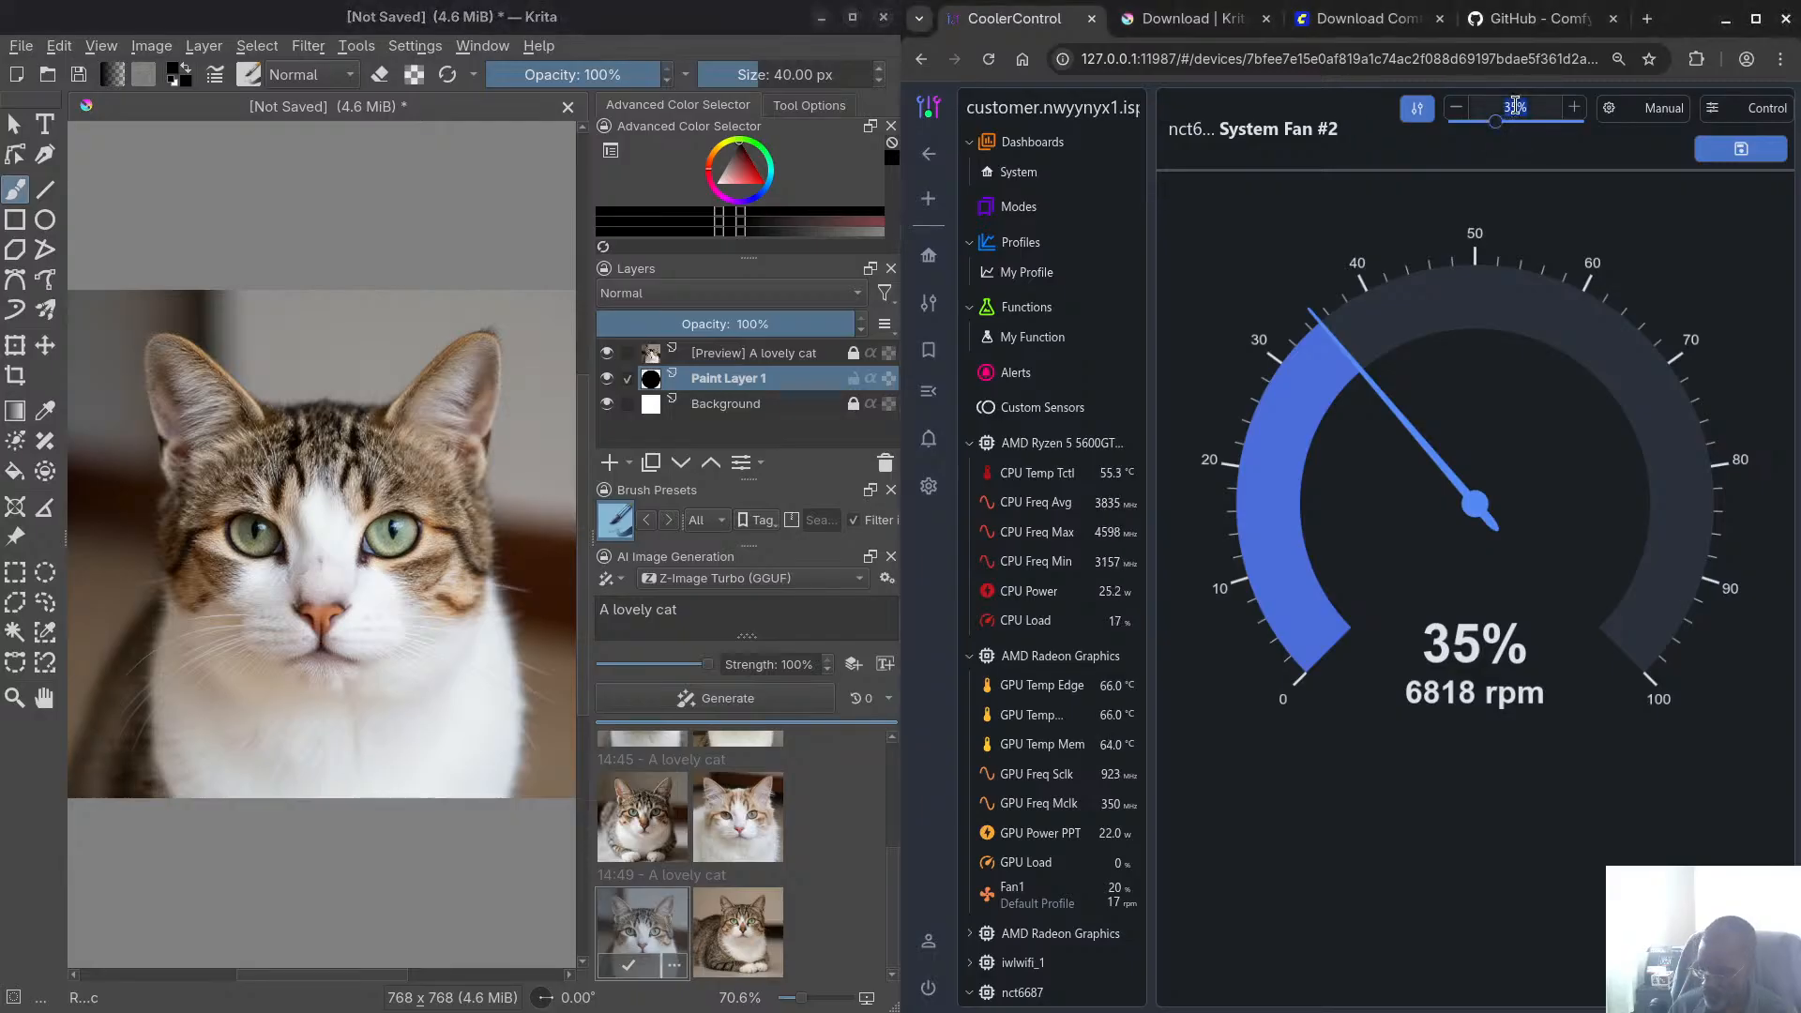
pyautogui.write('2')
pyautogui.click(1741, 148)
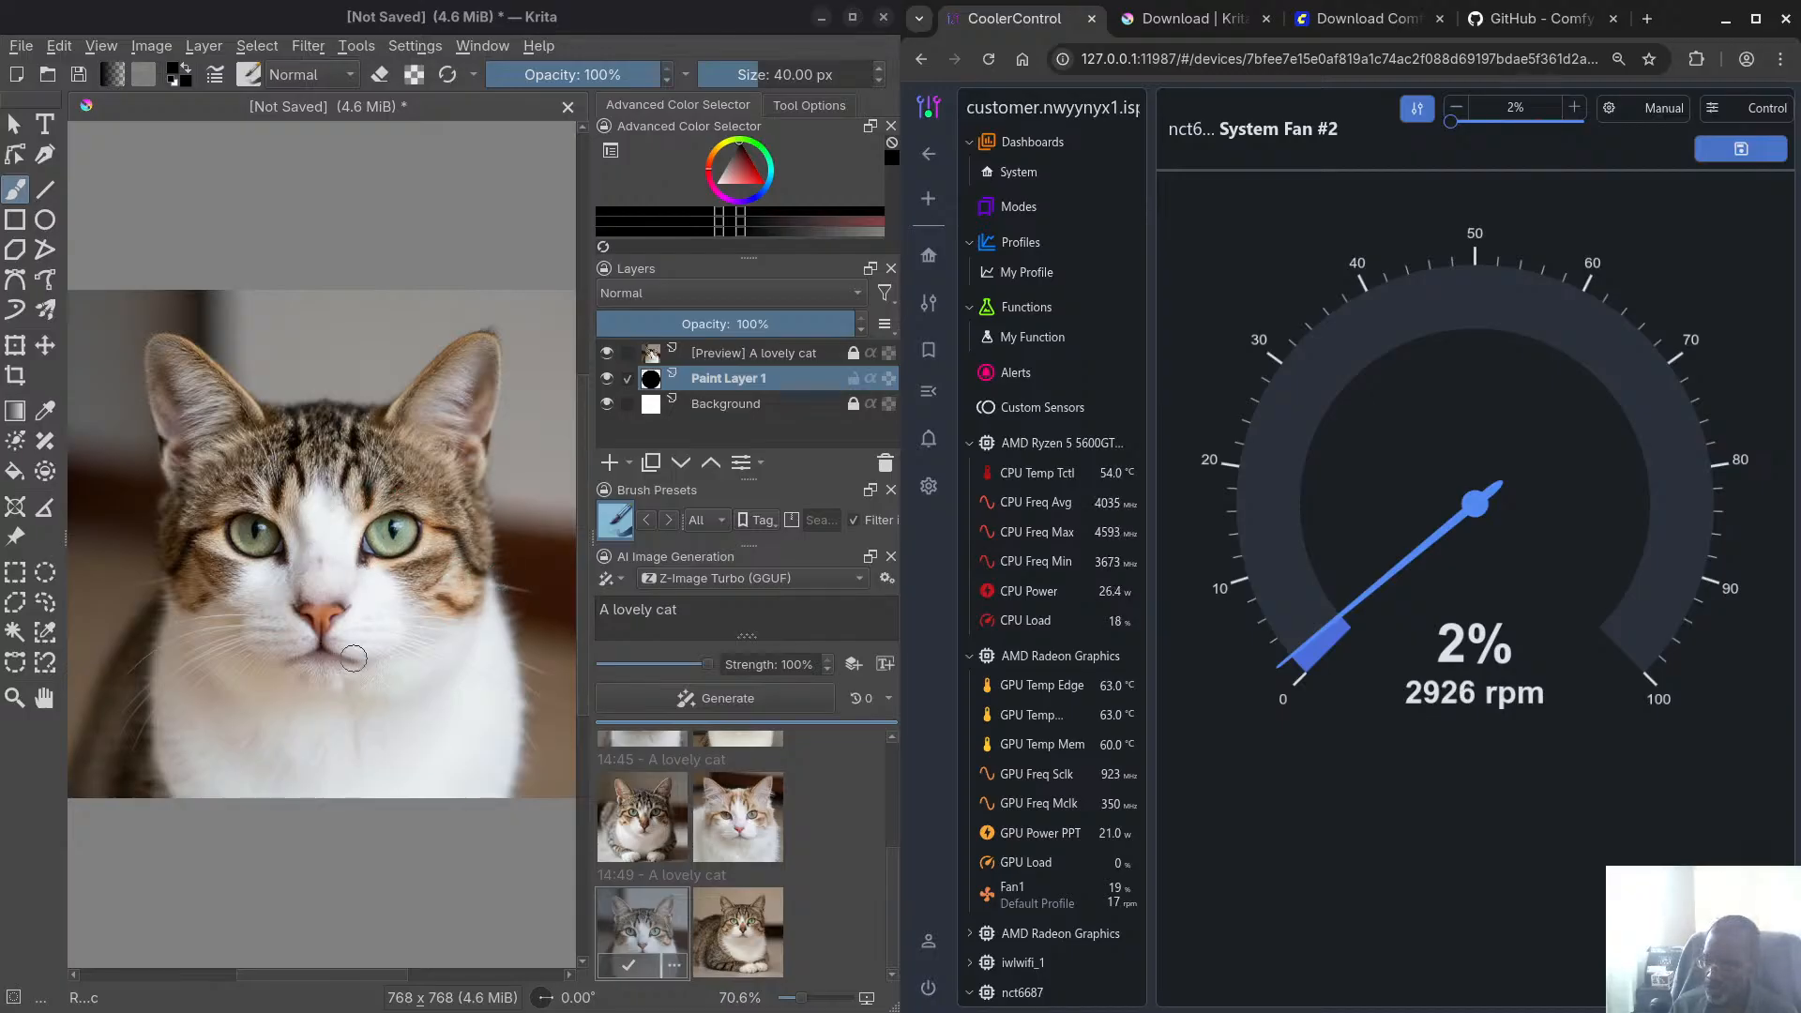
# Examine the fur, eye and whisker detail of the first 14:49 cat result up close in Krita
pyautogui.scroll(3, 393, 601)
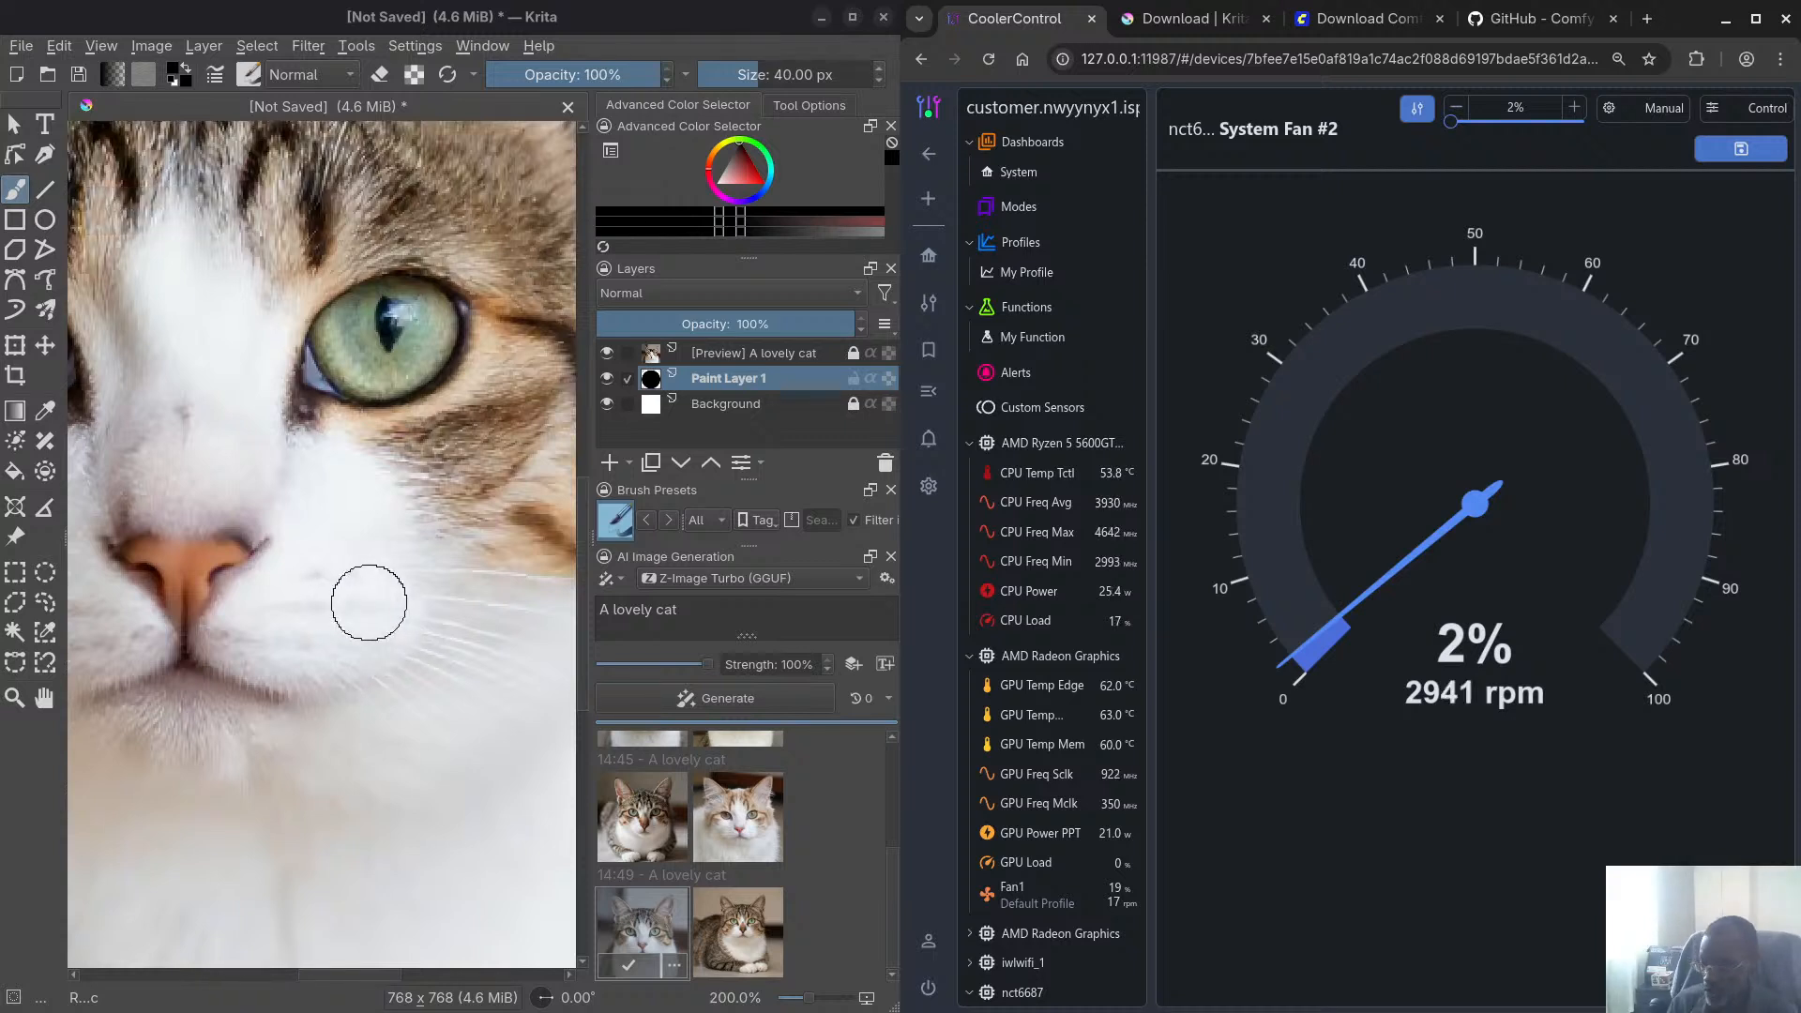
pyautogui.scroll(1, 312, 460)
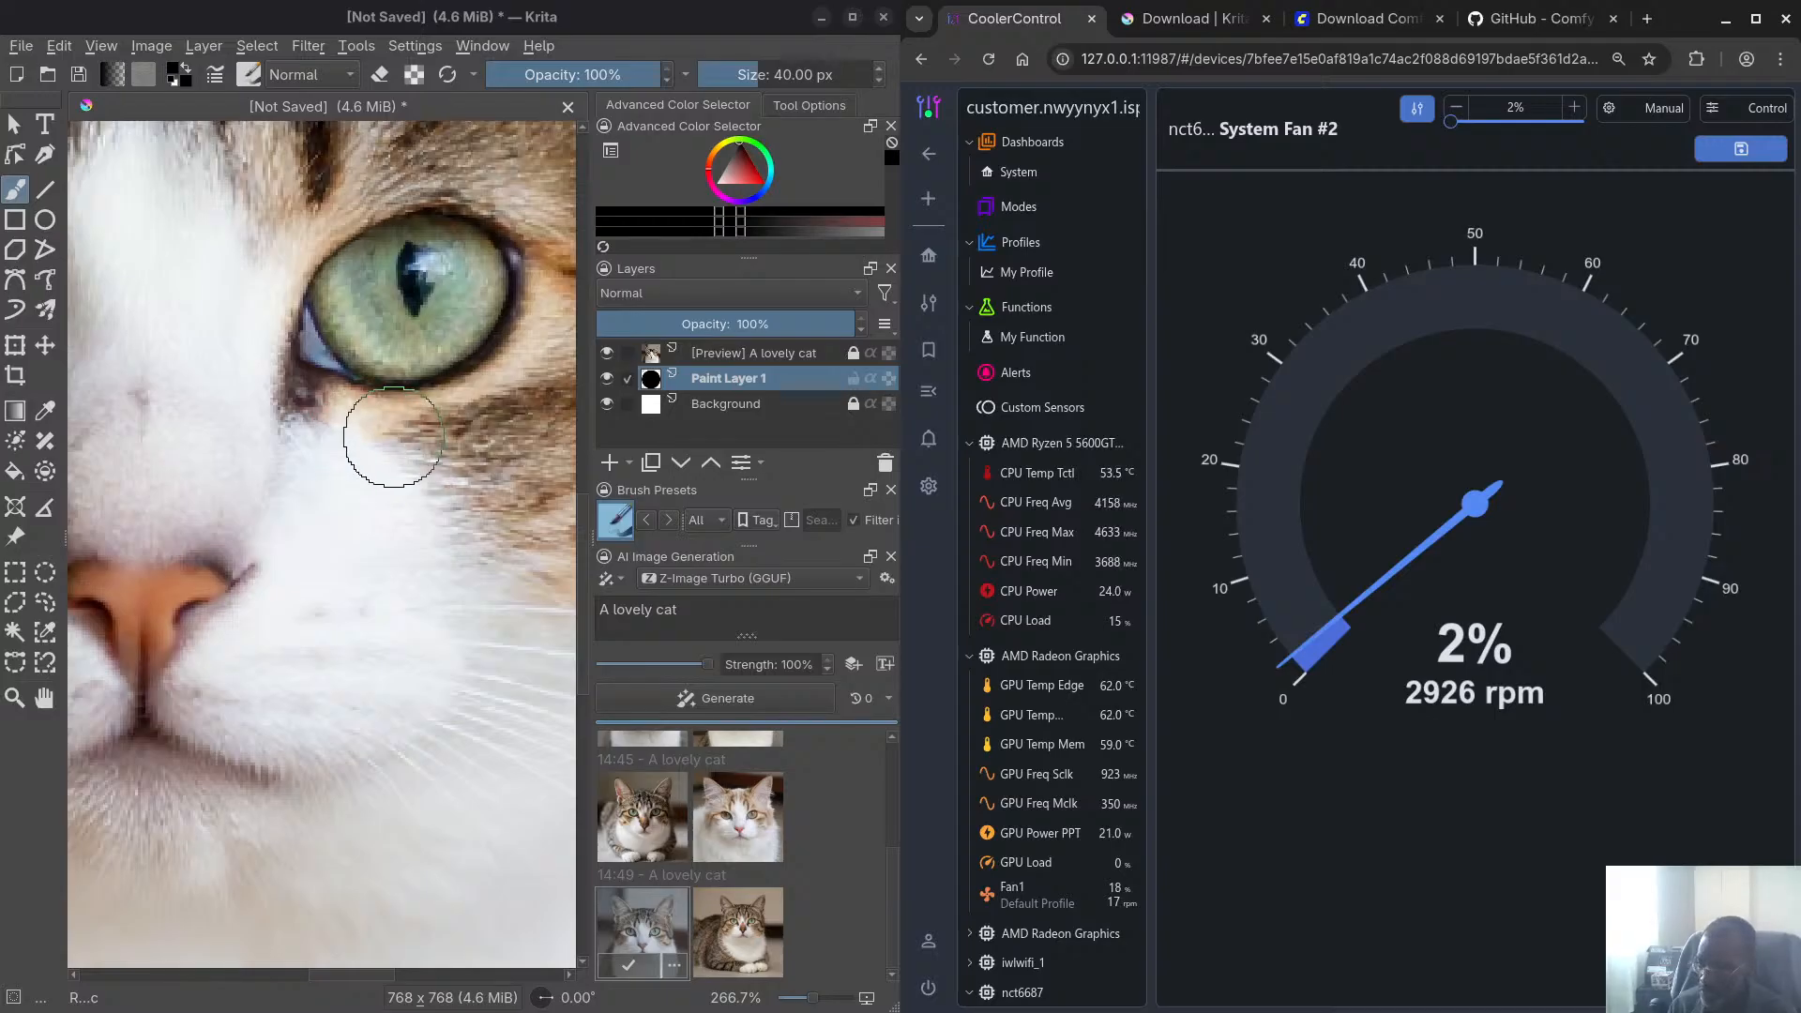
pyautogui.scroll(-4, 392, 446)
pyautogui.scroll(-1, 395, 448)
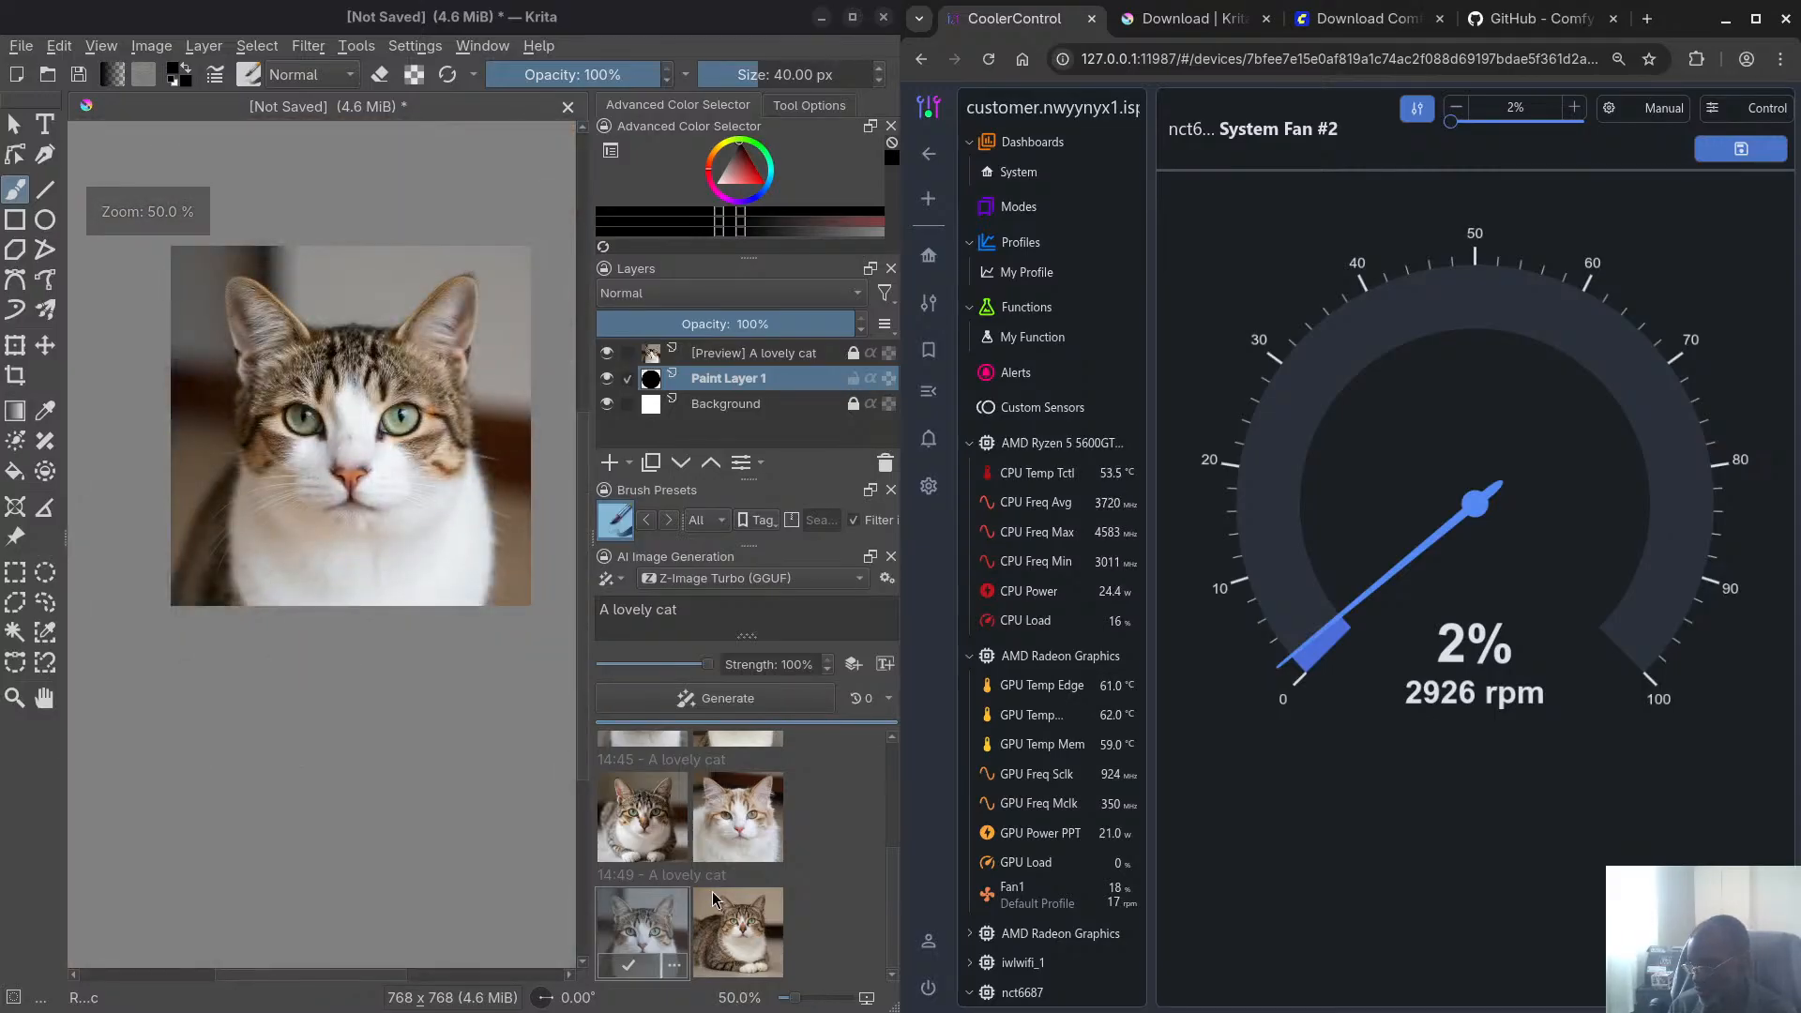
# Preview the first 14:42 cat result and examine its nose, whiskers and fur up close for comparison
pyautogui.scroll(1, 769, 846)
pyautogui.scroll(1, 735, 830)
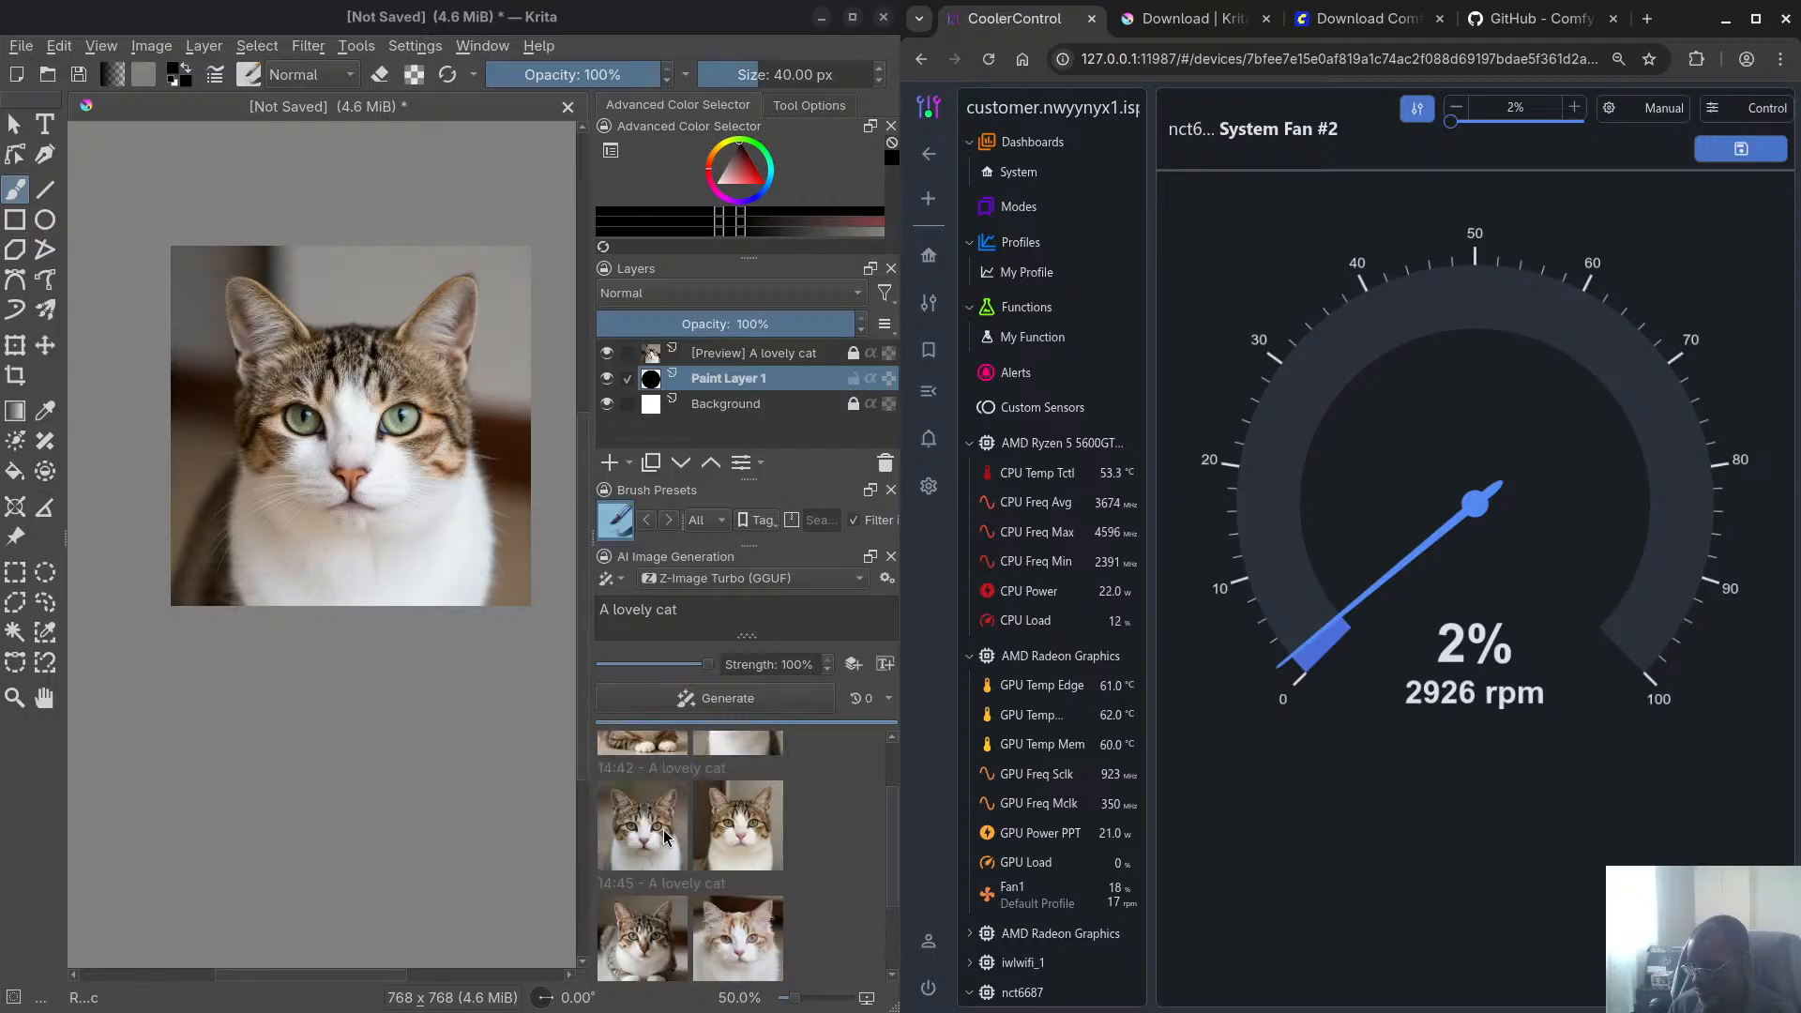
pyautogui.click(634, 820)
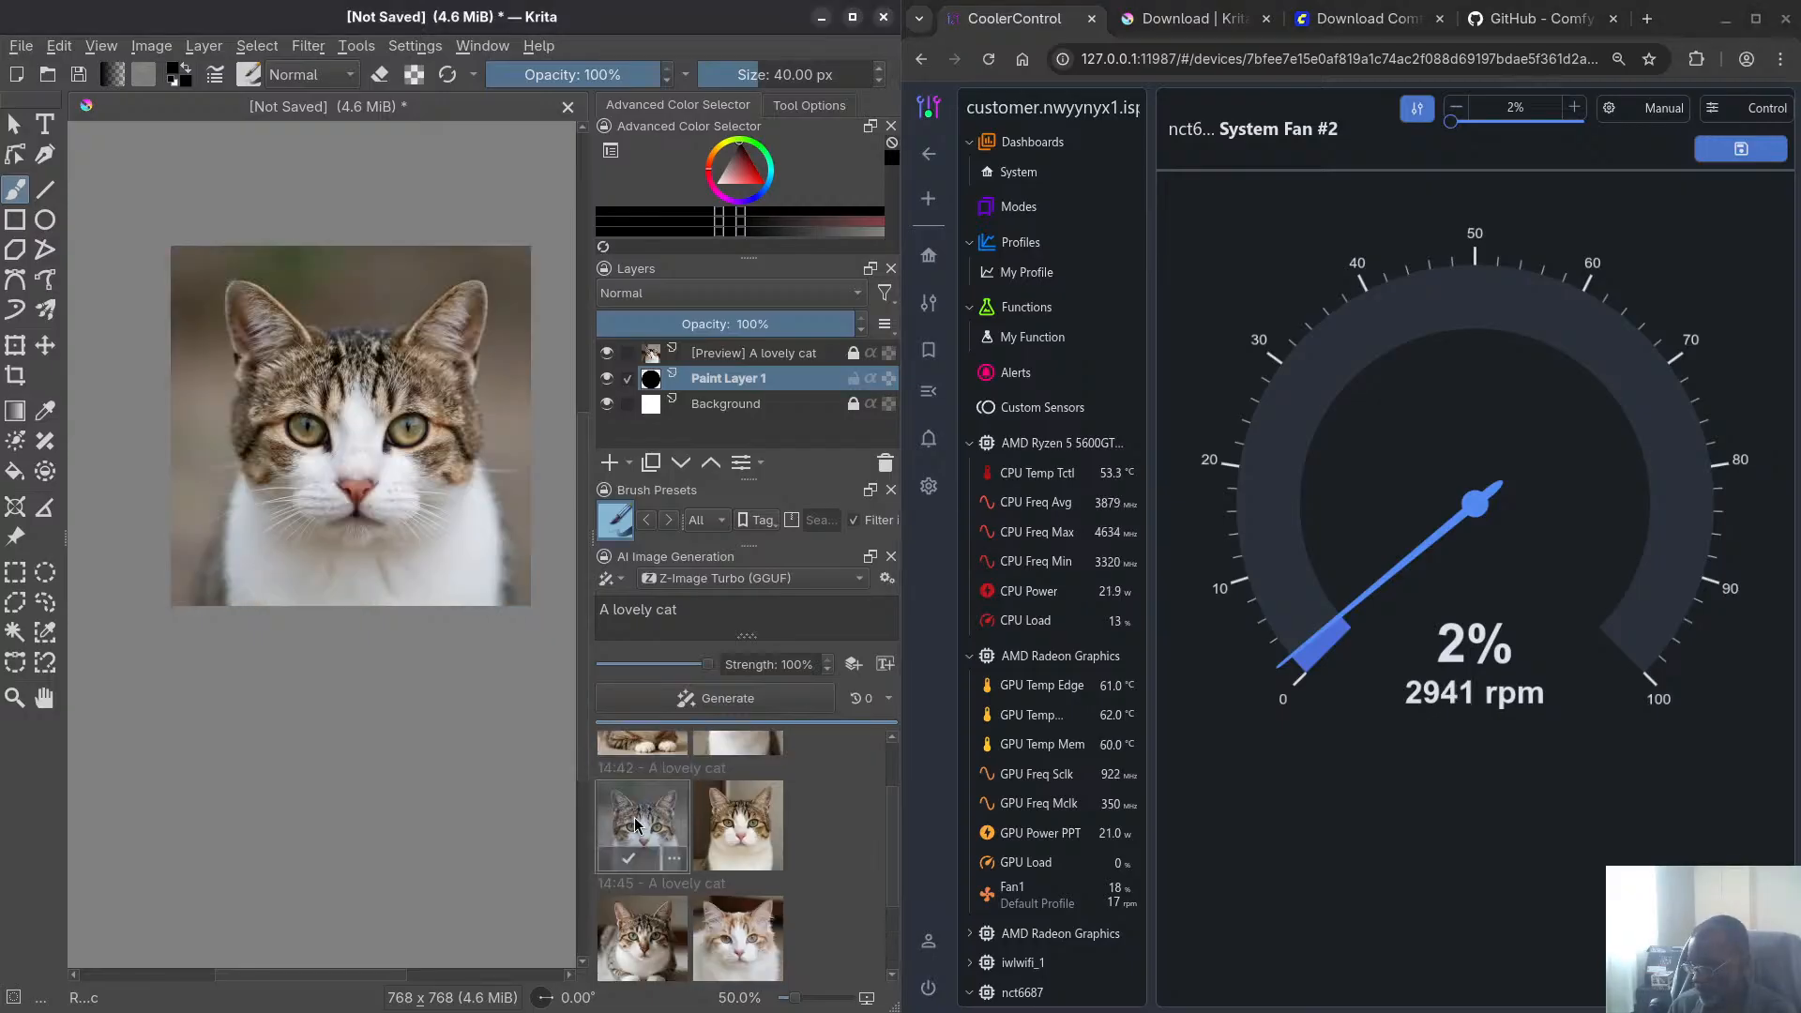
pyautogui.scroll(5, 397, 501)
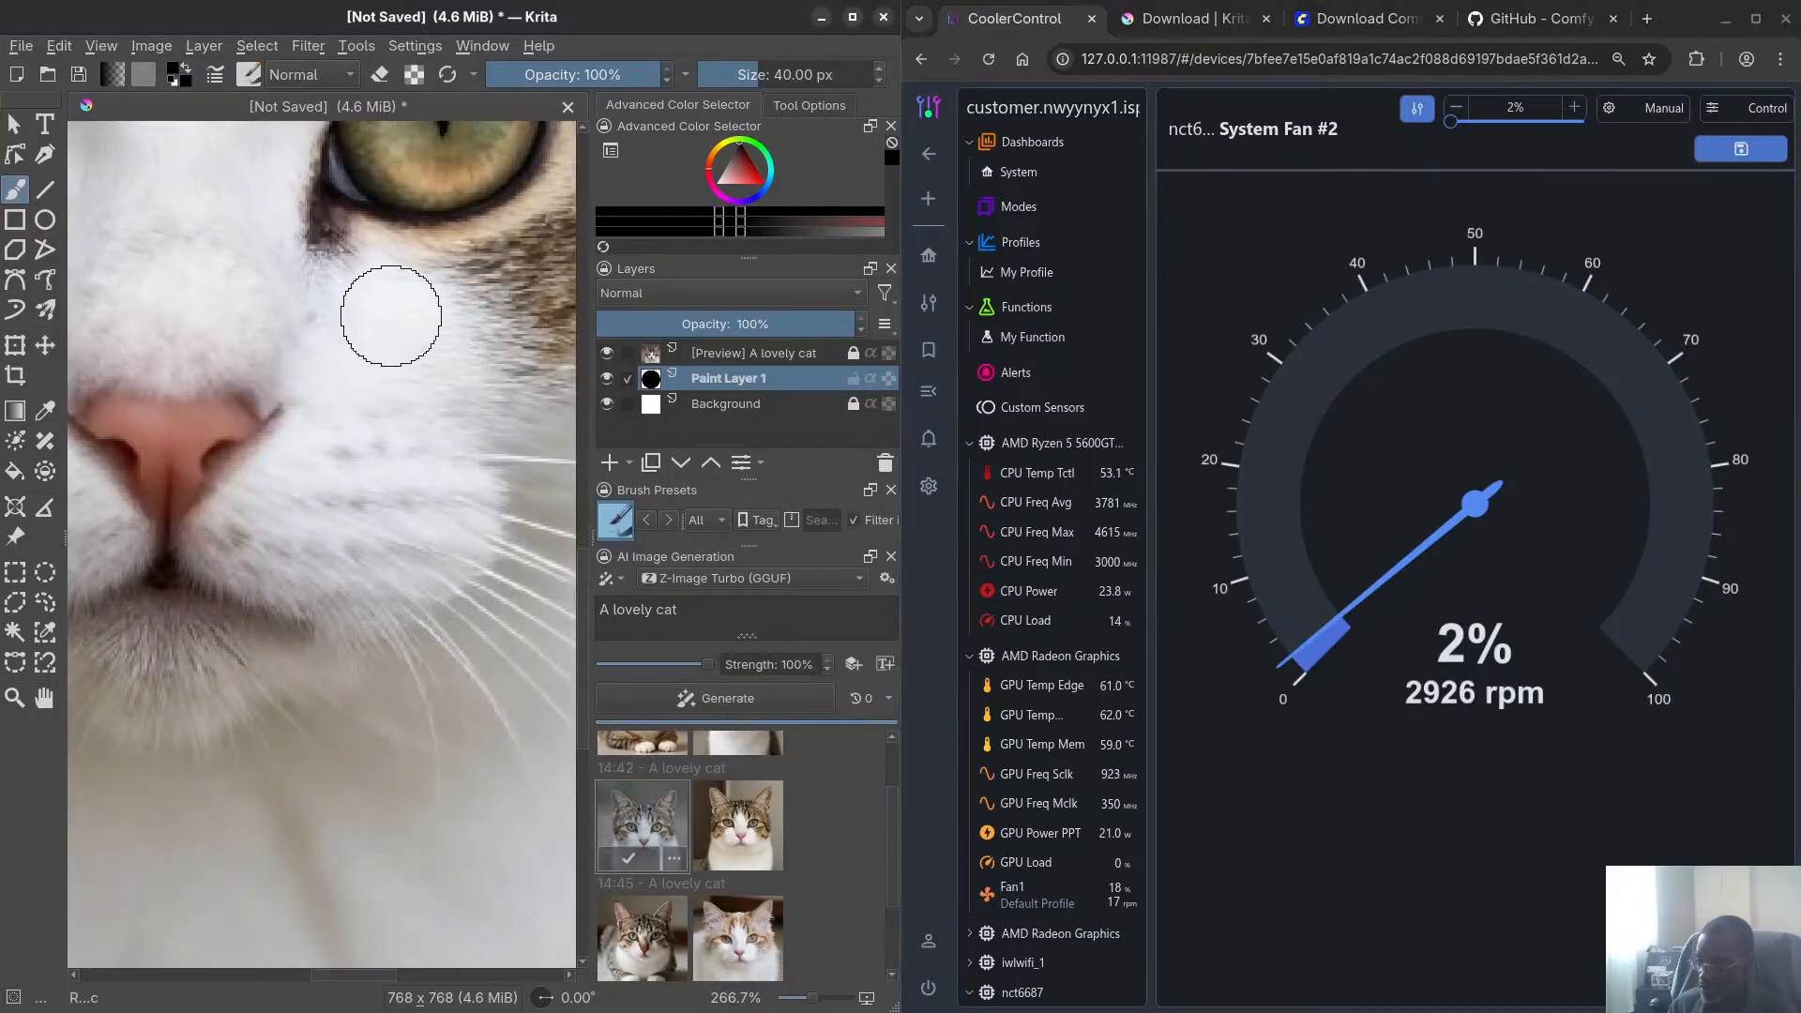
pyautogui.scroll(-4, 397, 383)
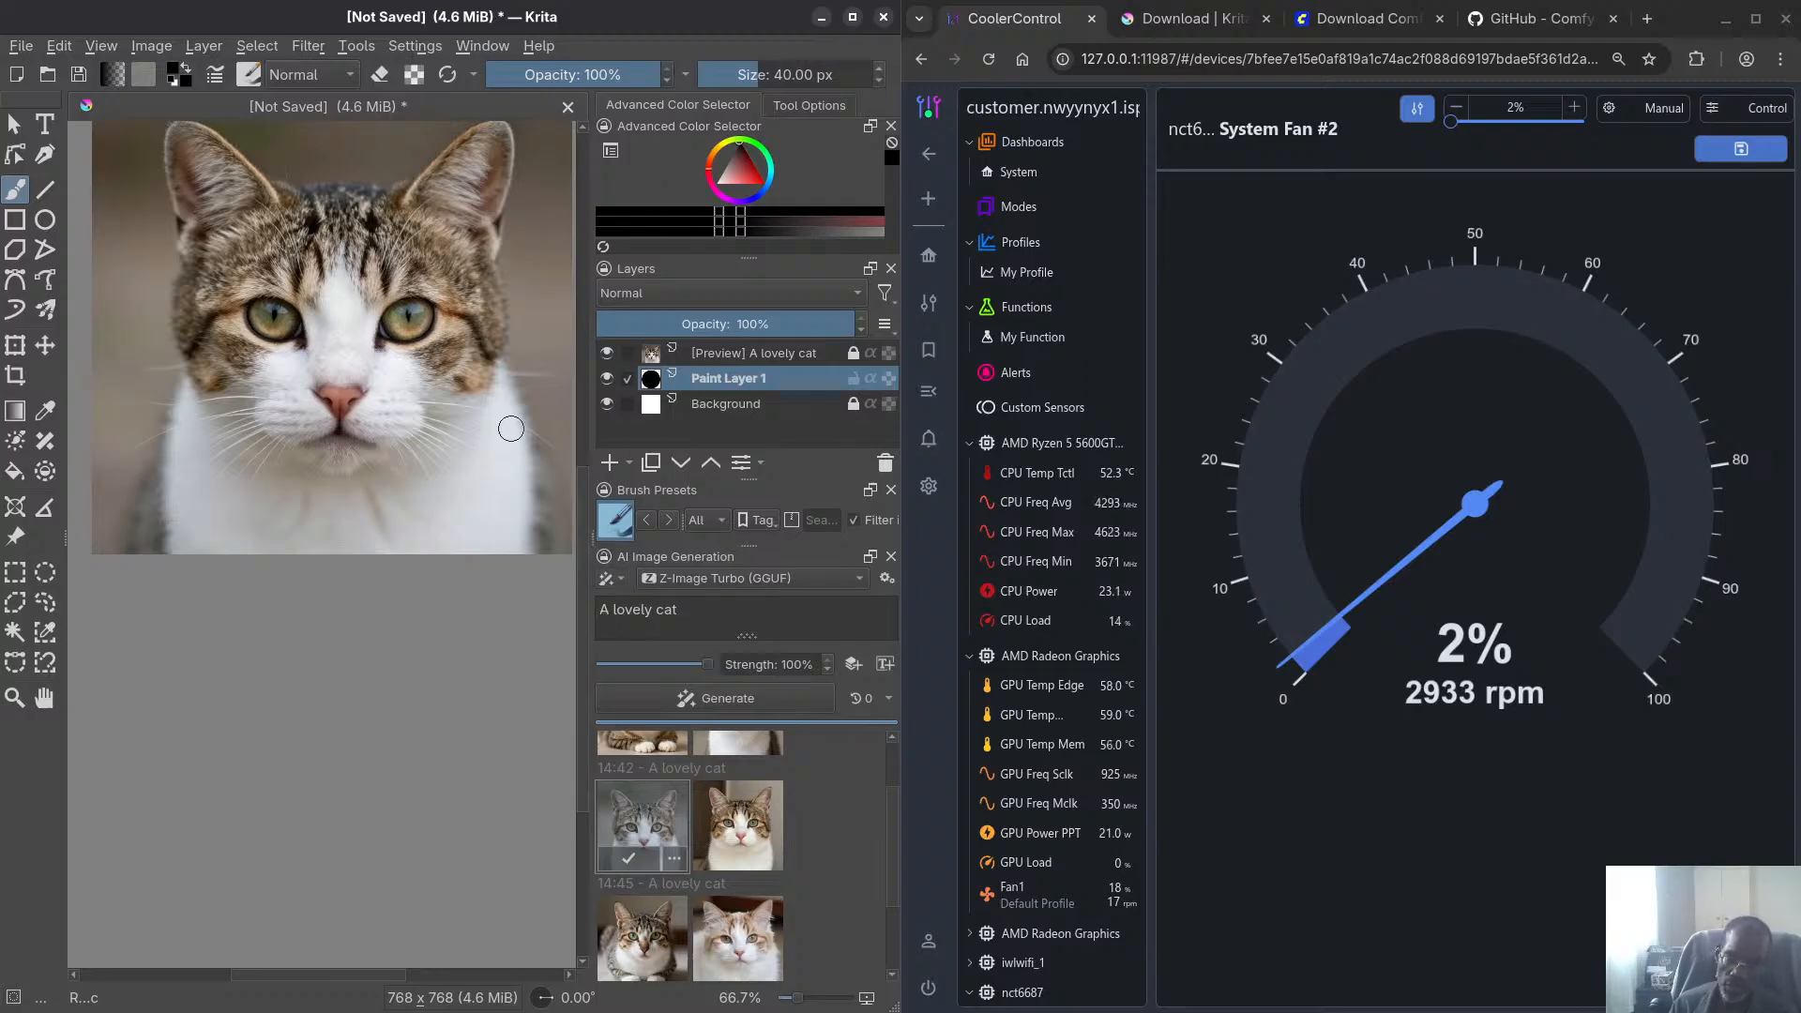
pyautogui.scroll(1, 510, 428)
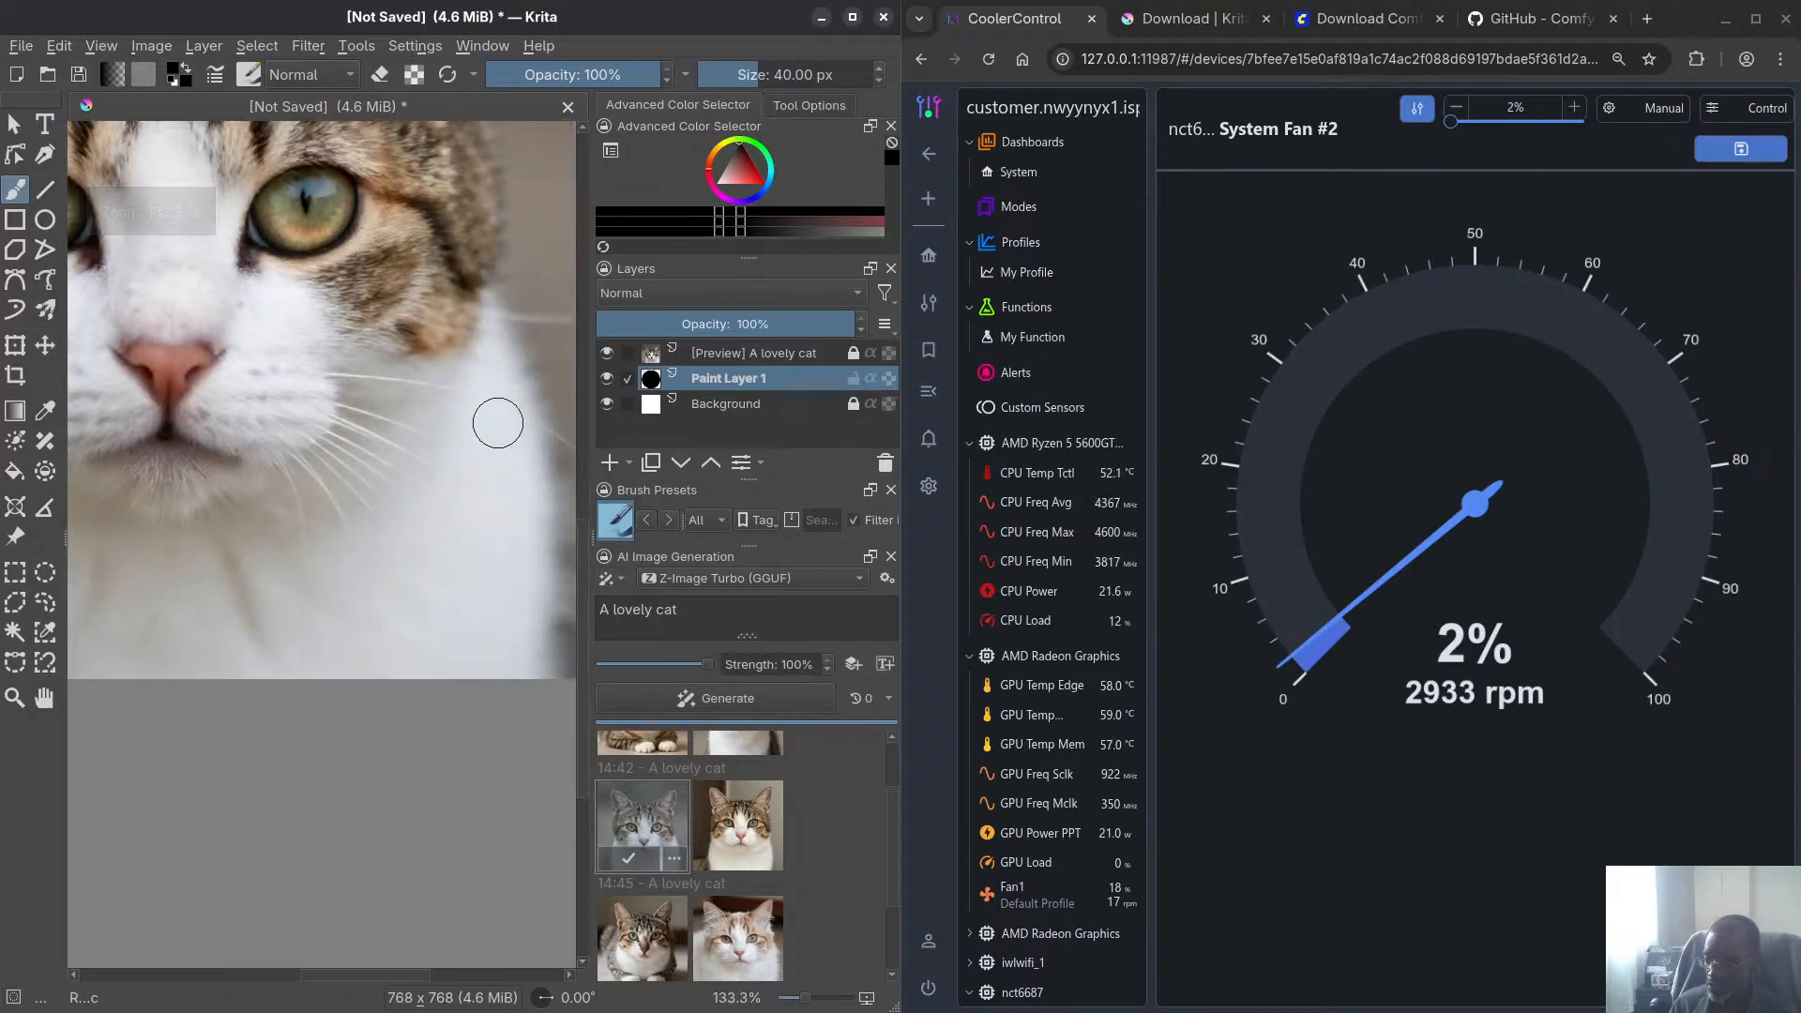
pyautogui.scroll(-1, 496, 422)
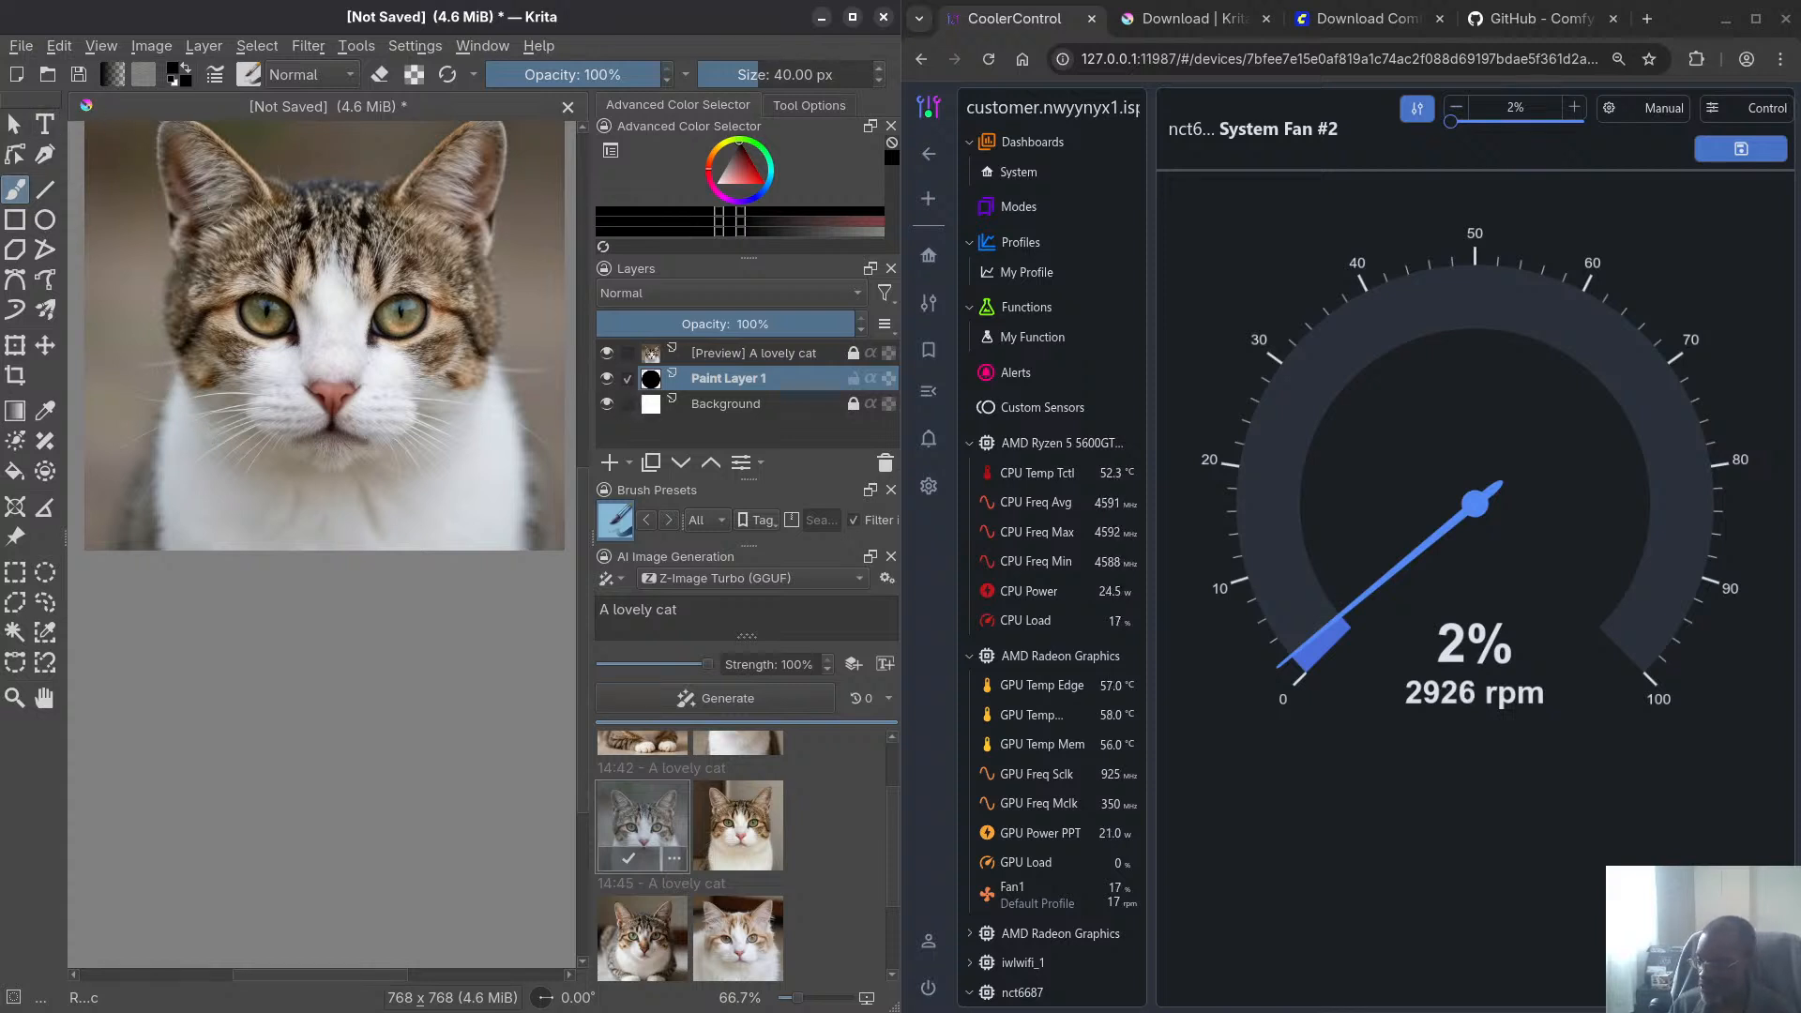
# Create a text object with the default placeholder text over the cat's forehead, keeping its text editor open
pyautogui.click(44, 125)
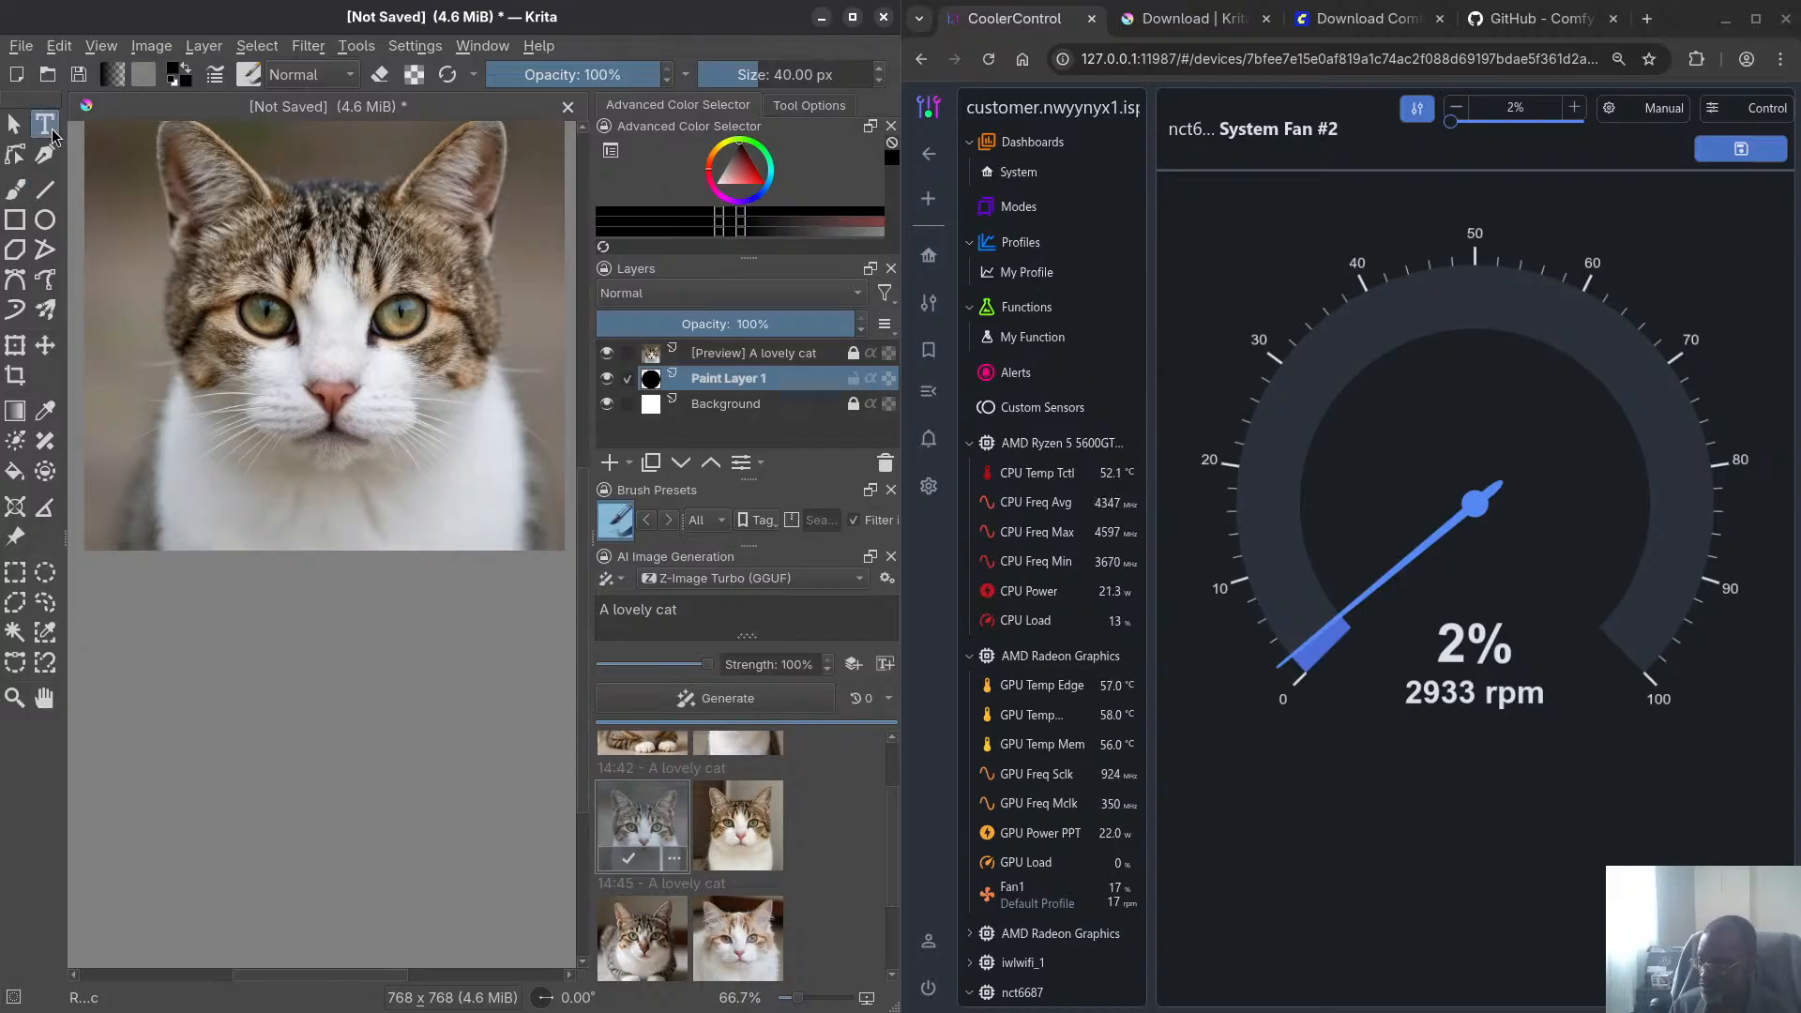
pyautogui.moveTo(415, 262); pyautogui.dragTo(484, 307)
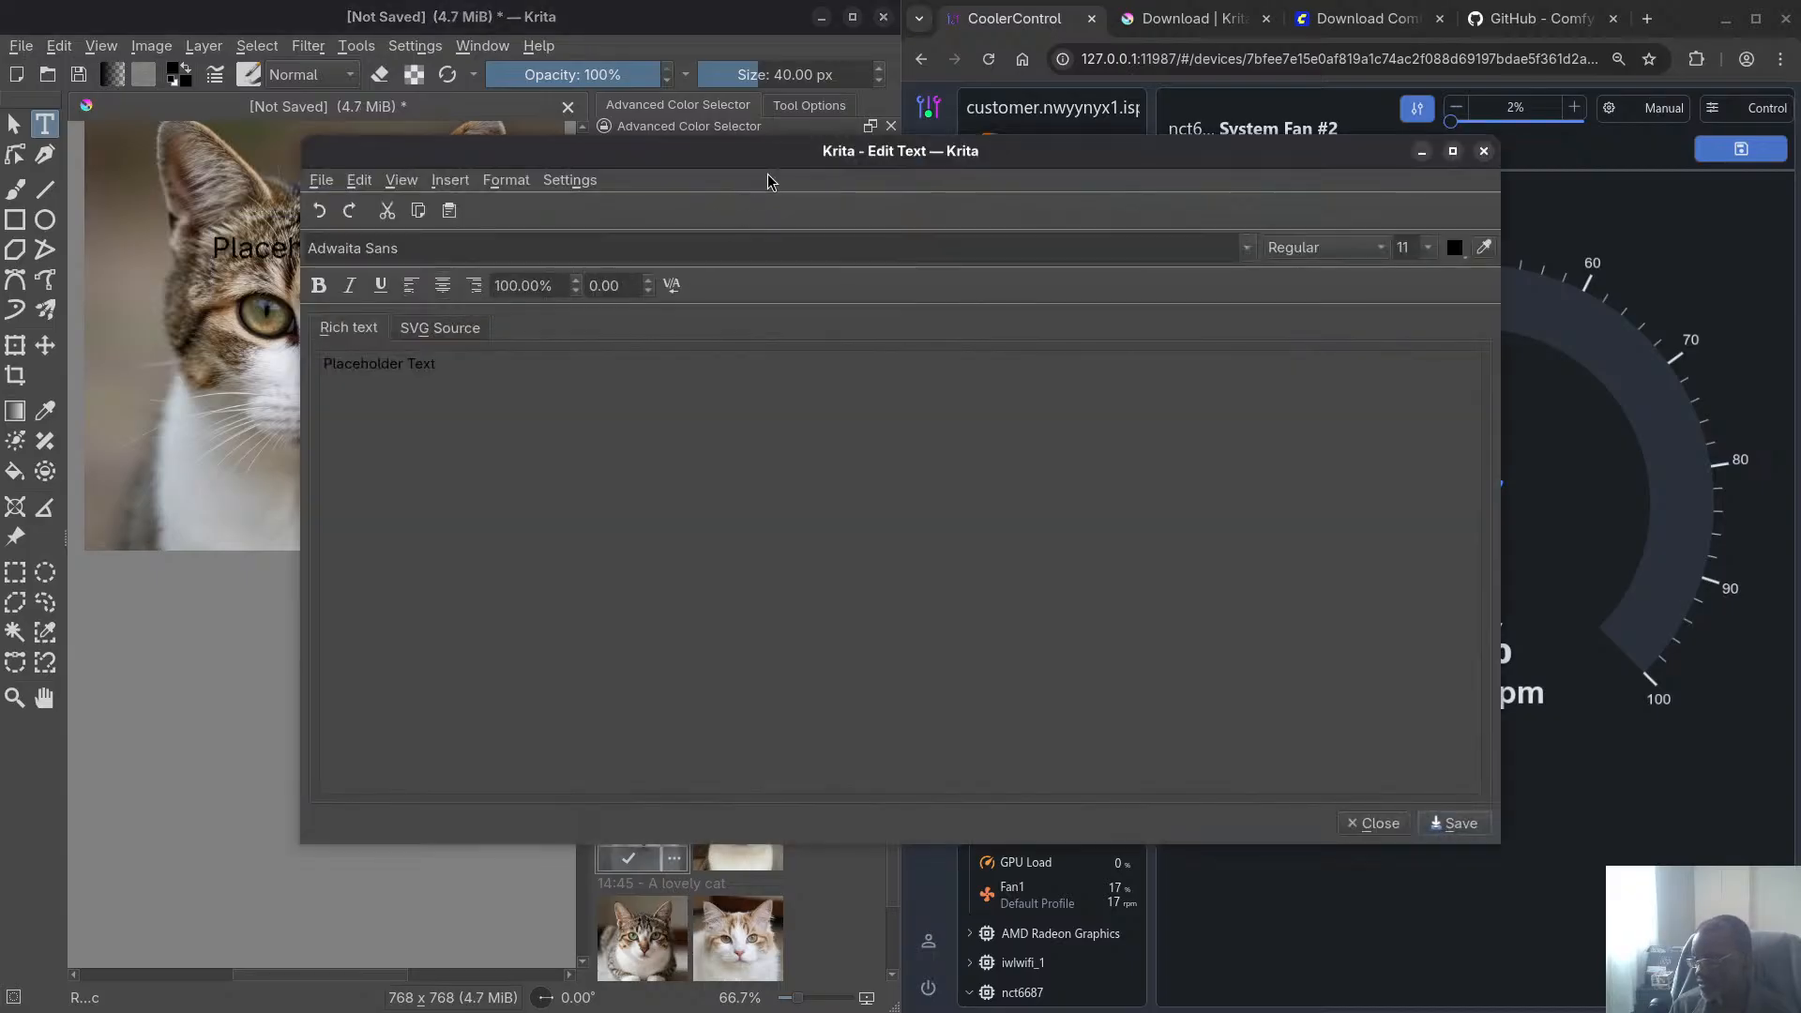
pyautogui.moveTo(775, 152); pyautogui.dragTo(552, 176)
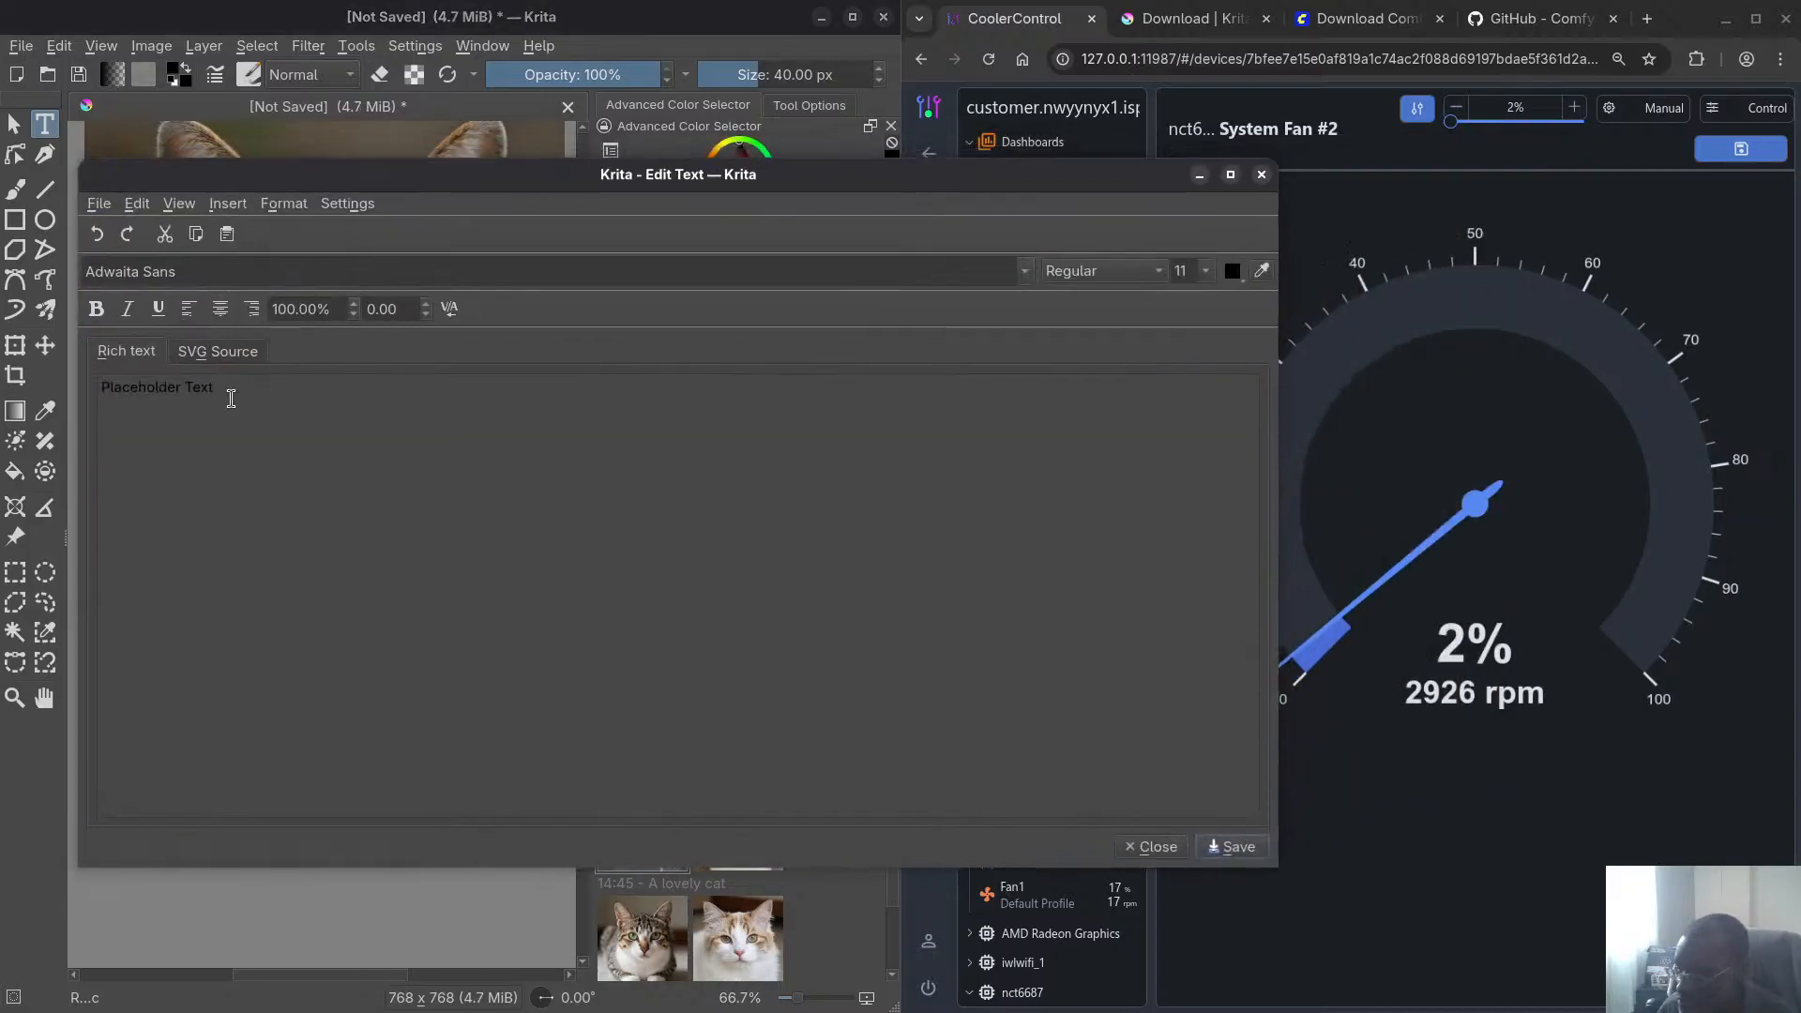
# Format the placeholder text in Adwaita Mono at size 14, save it and close the text editor
pyautogui.tripleClick(276, 379)
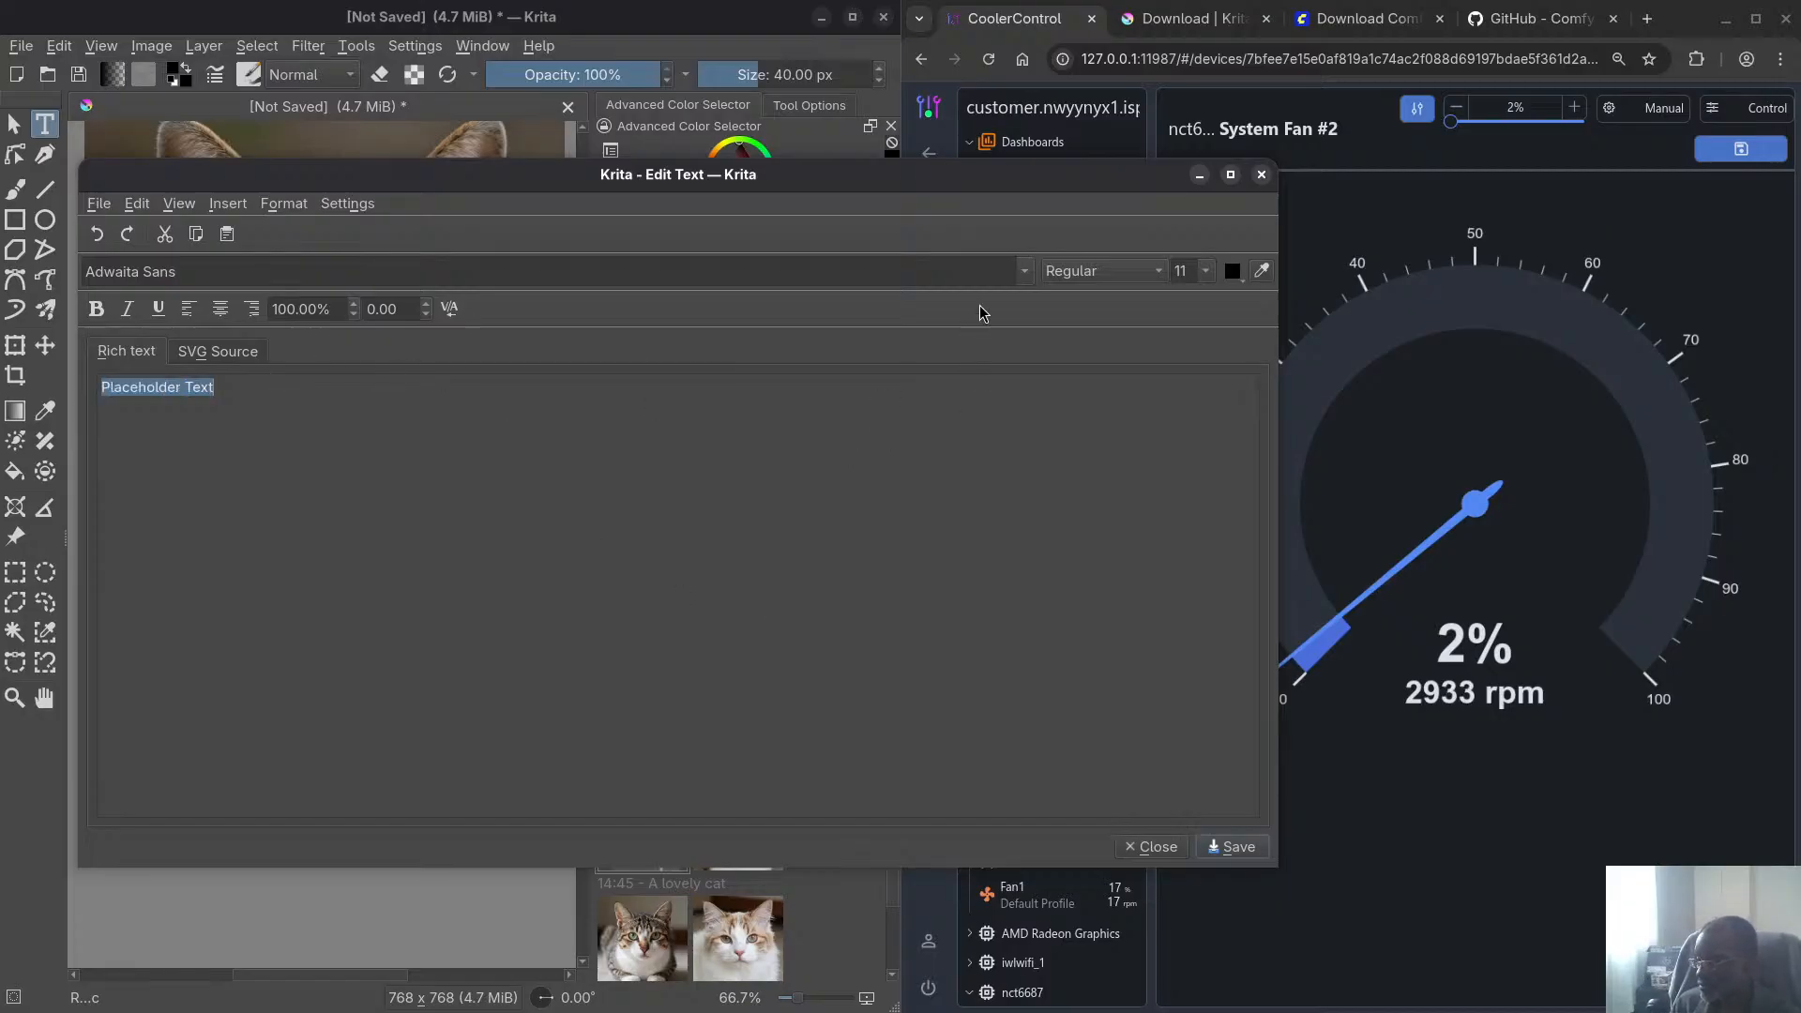
pyautogui.click(1023, 271)
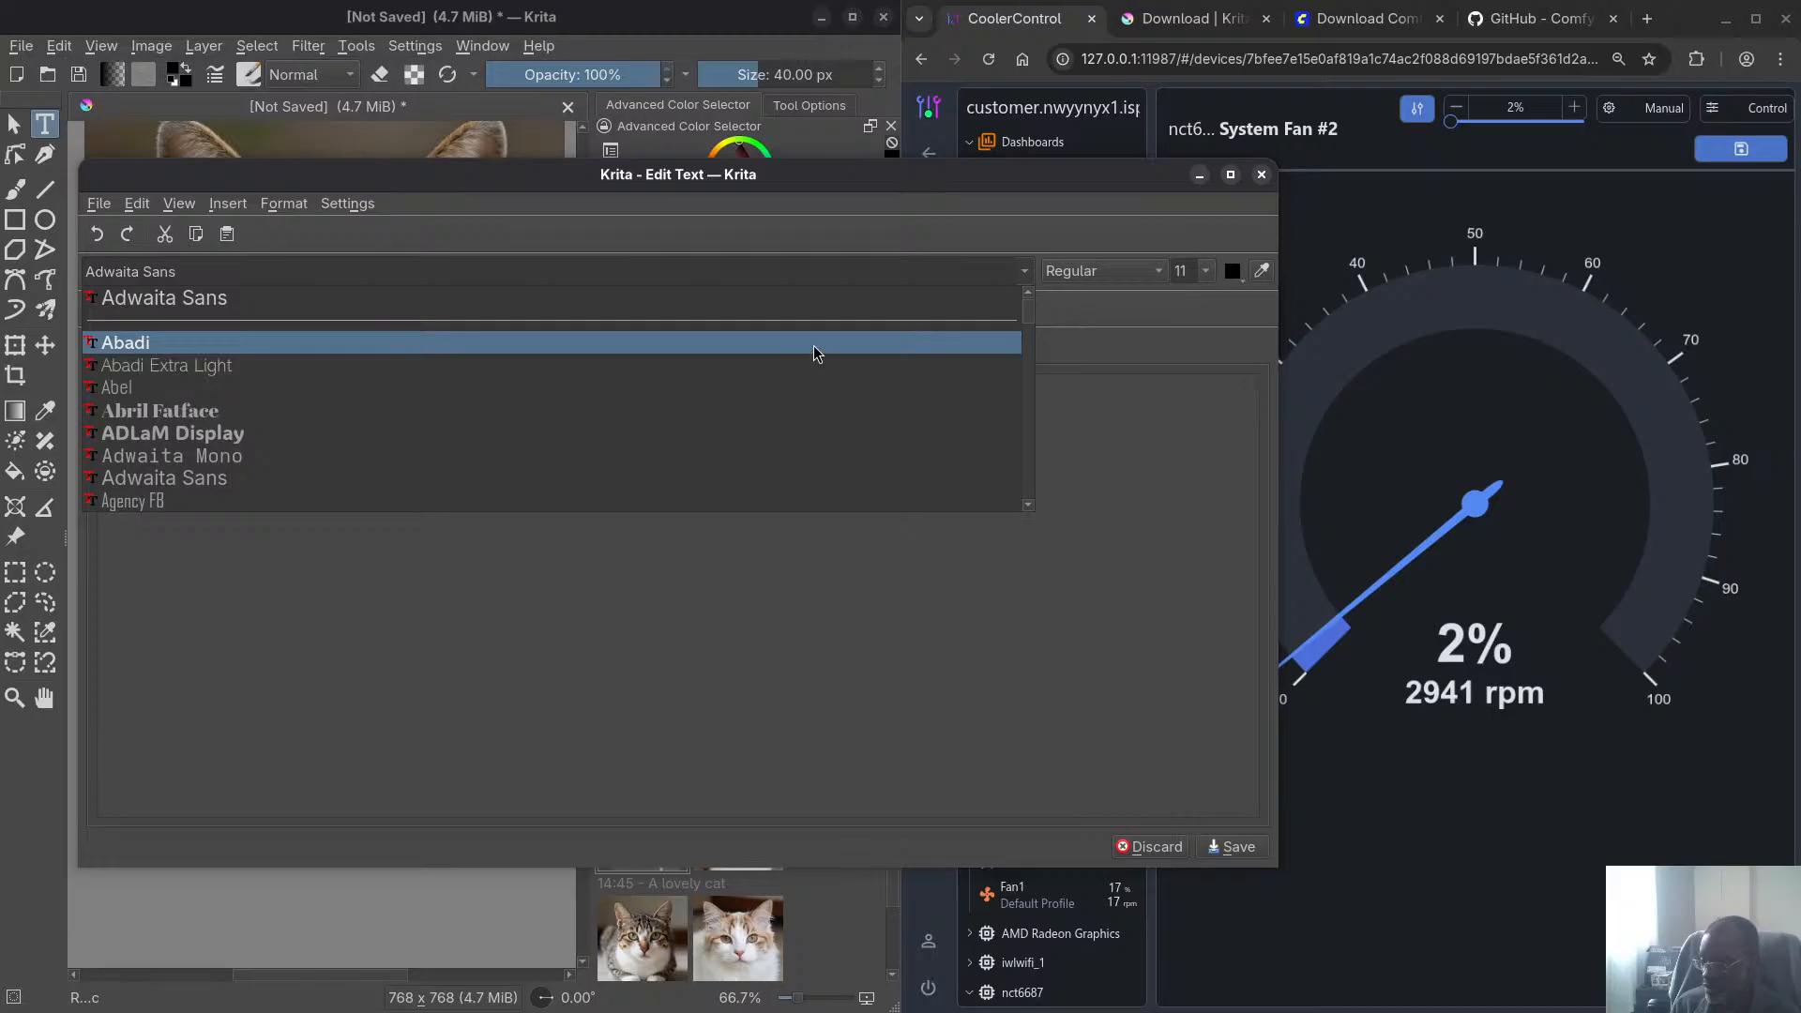
pyautogui.click(720, 456)
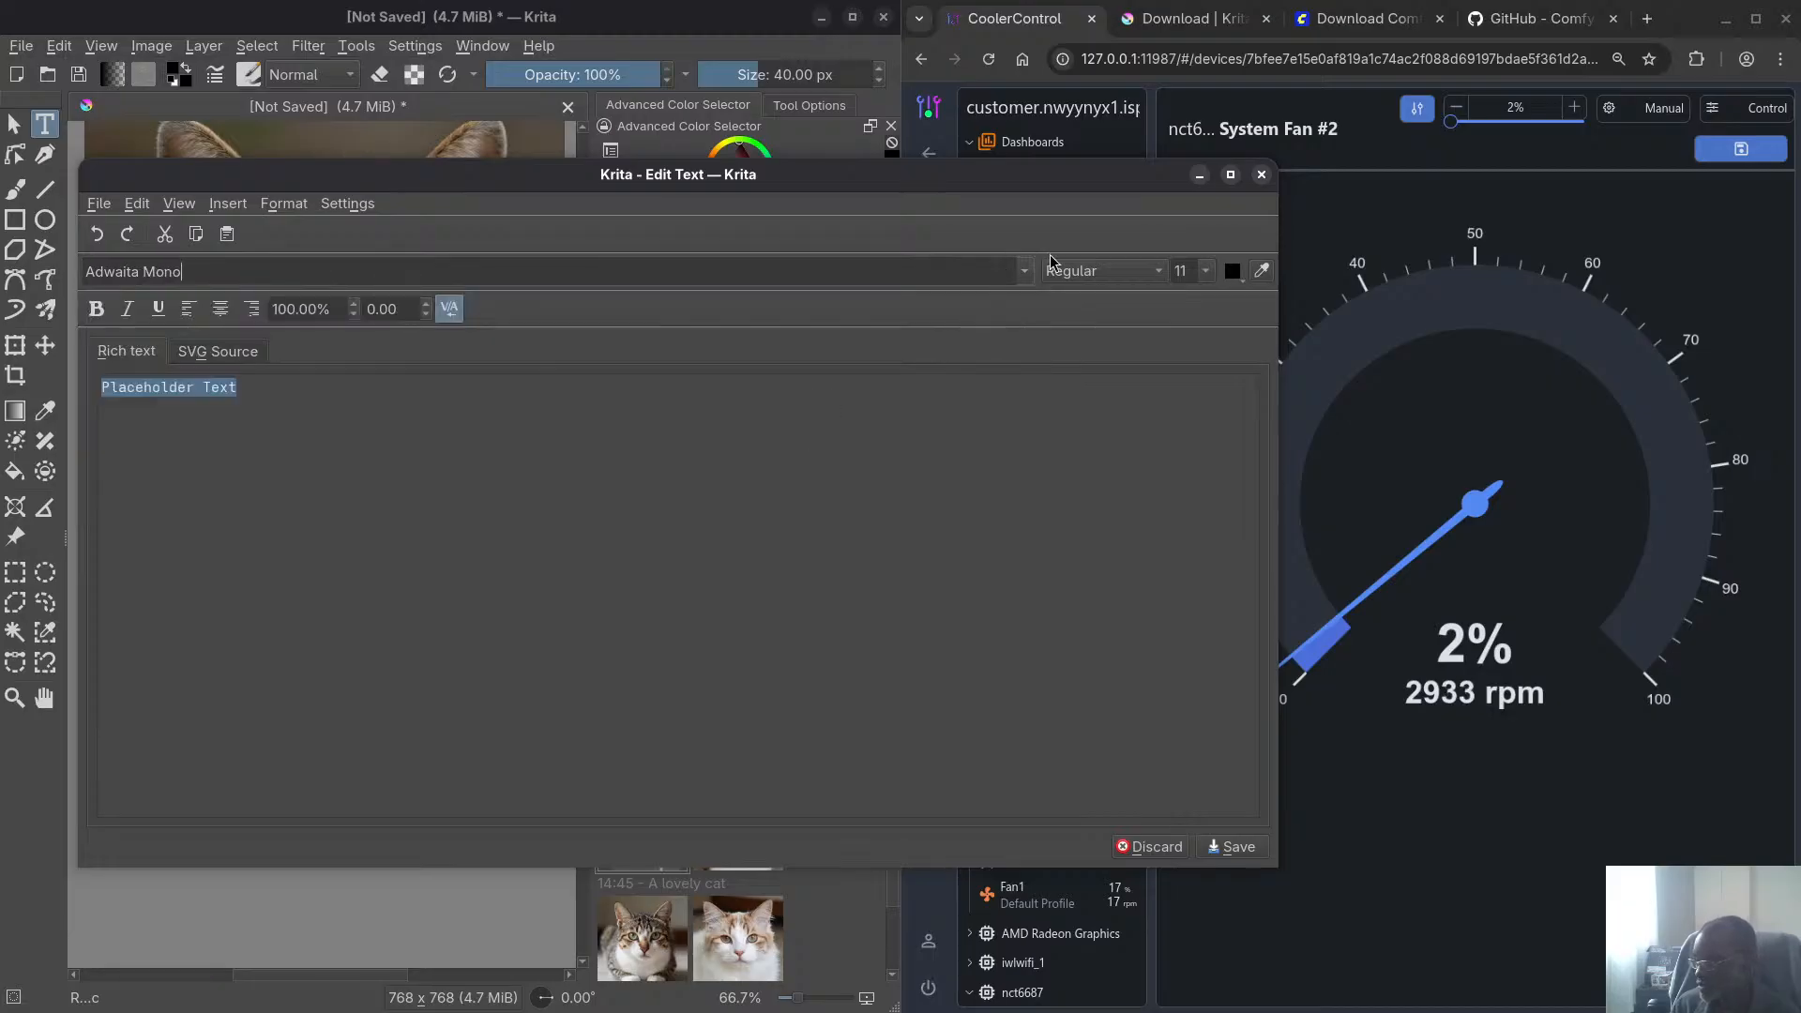
pyautogui.click(1207, 270)
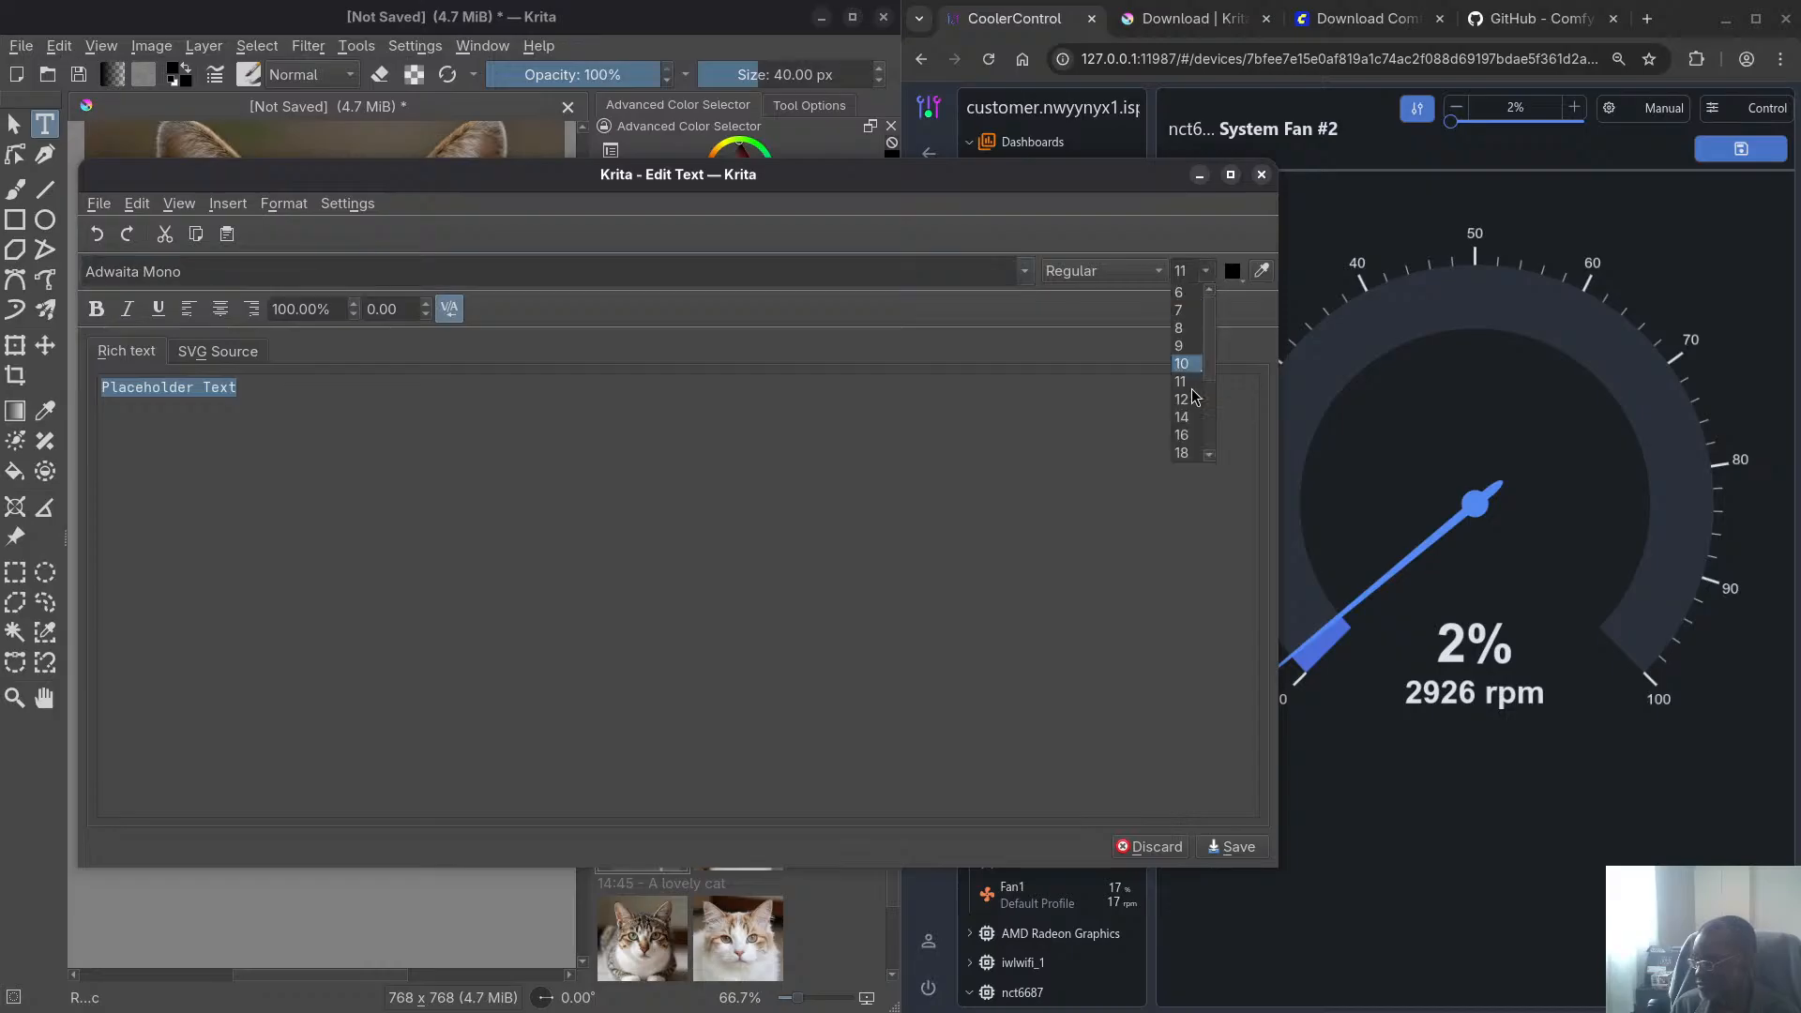
pyautogui.click(1189, 420)
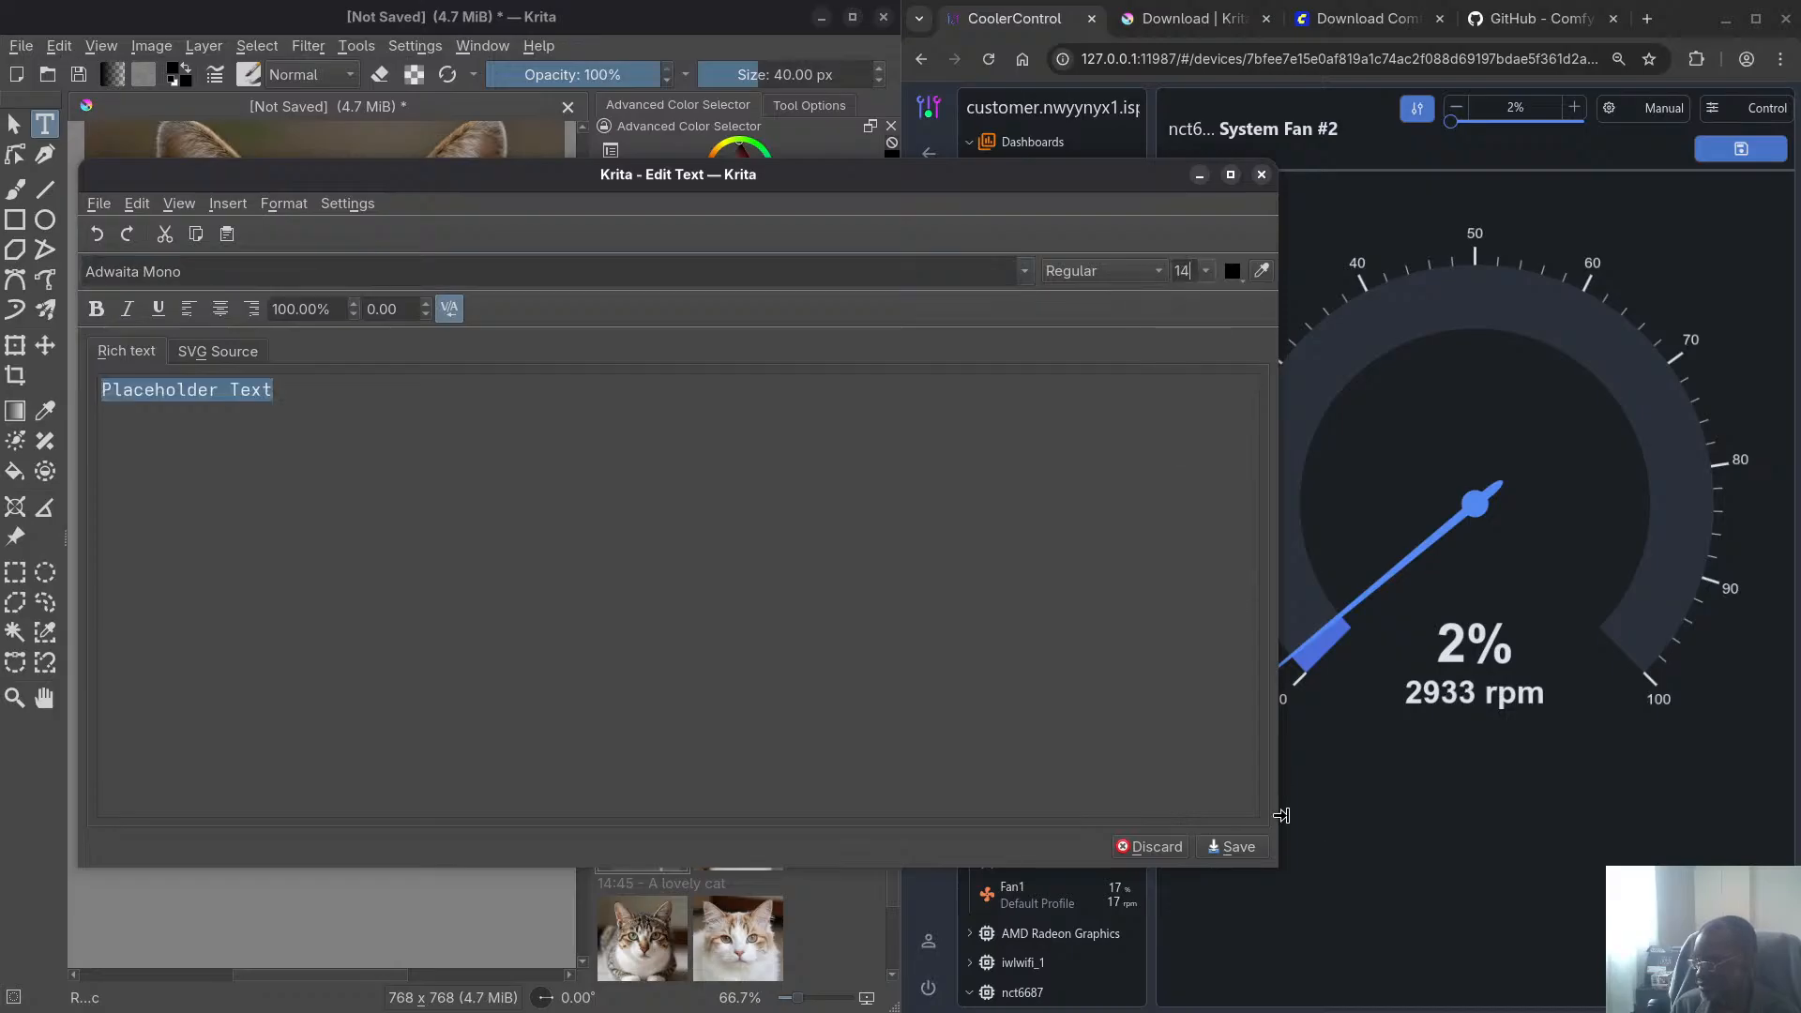
pyautogui.click(1239, 847)
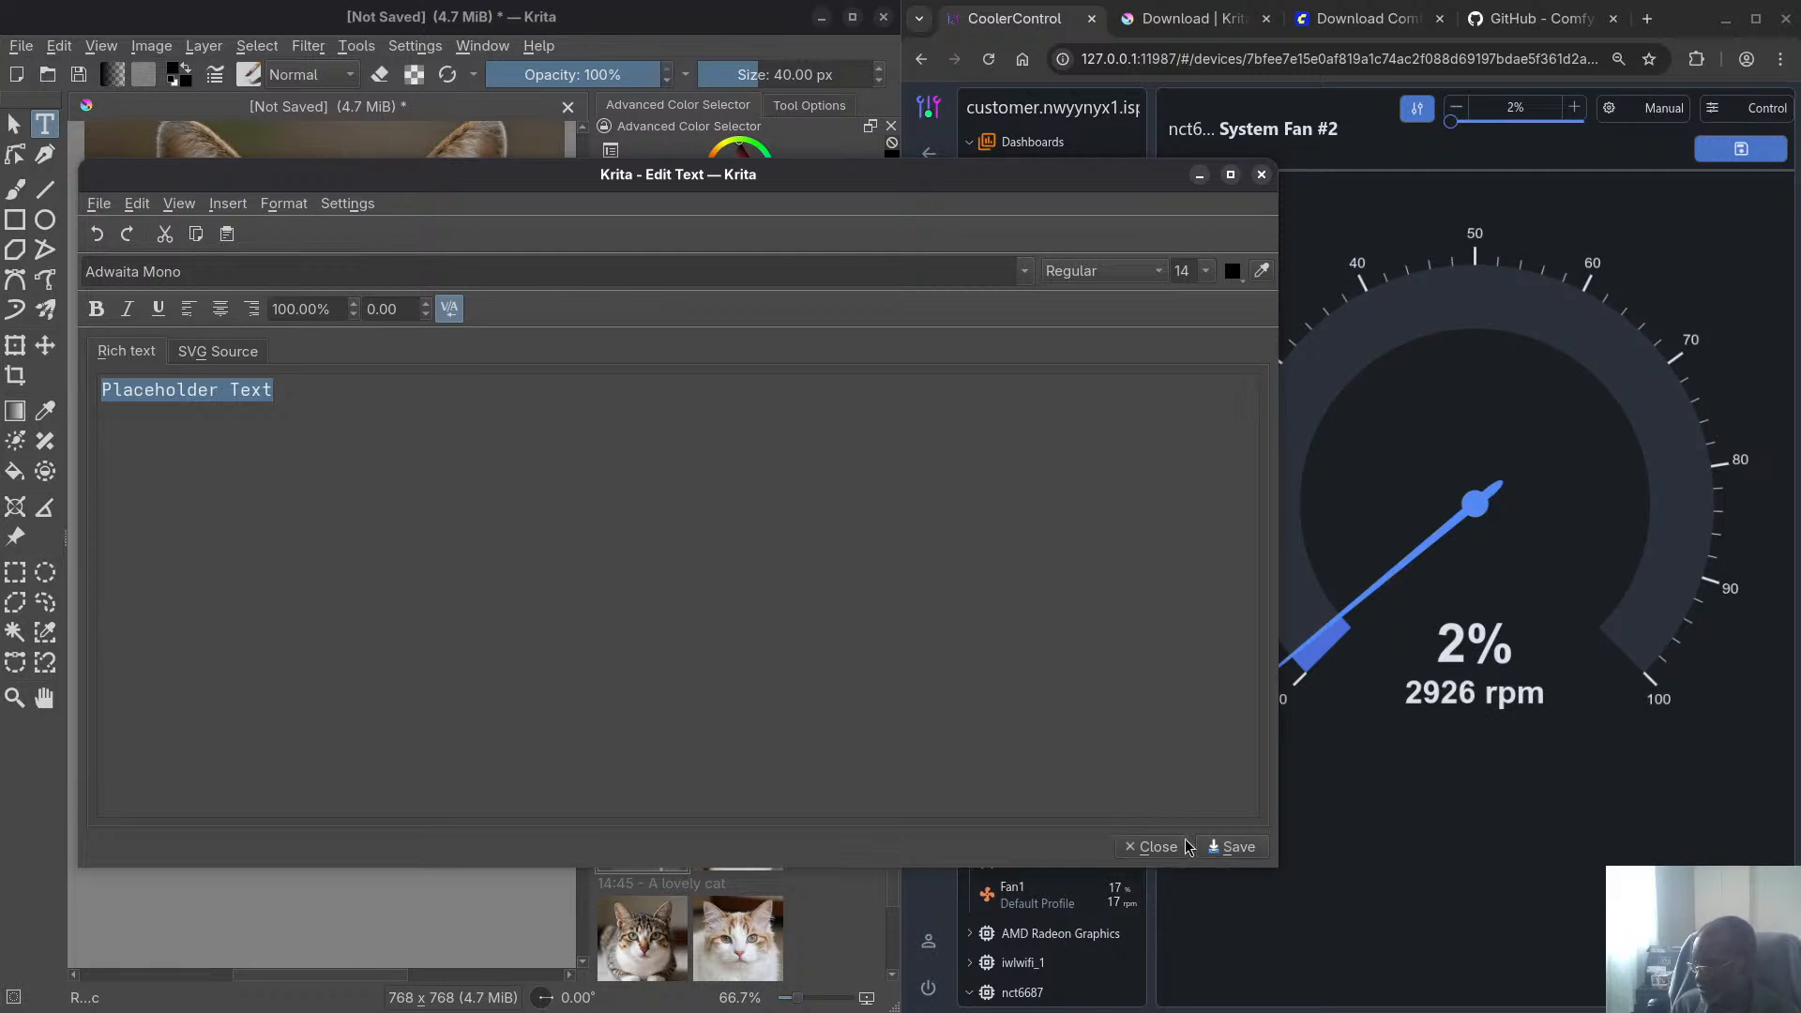
pyautogui.click(1144, 852)
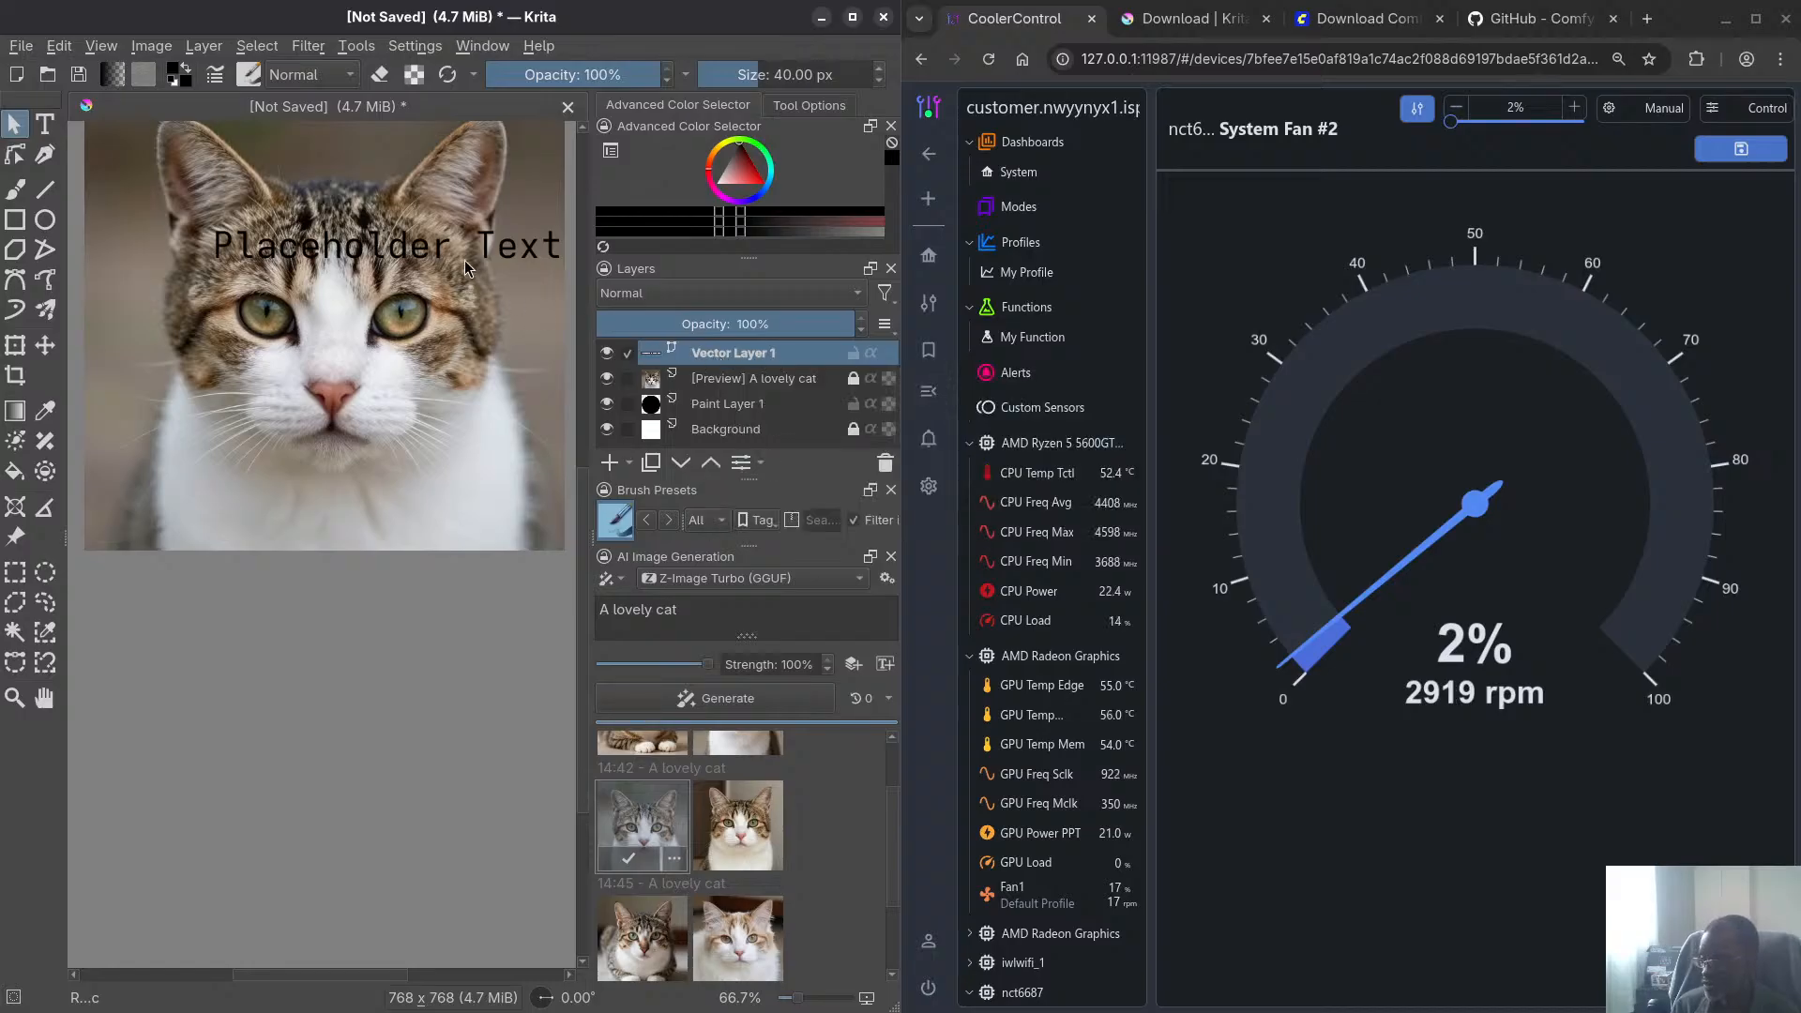
# Shift the placeholder text to centre it across the cat's forehead, opening and closing its text editor without editing the wording
pyautogui.doubleClick(424, 242)
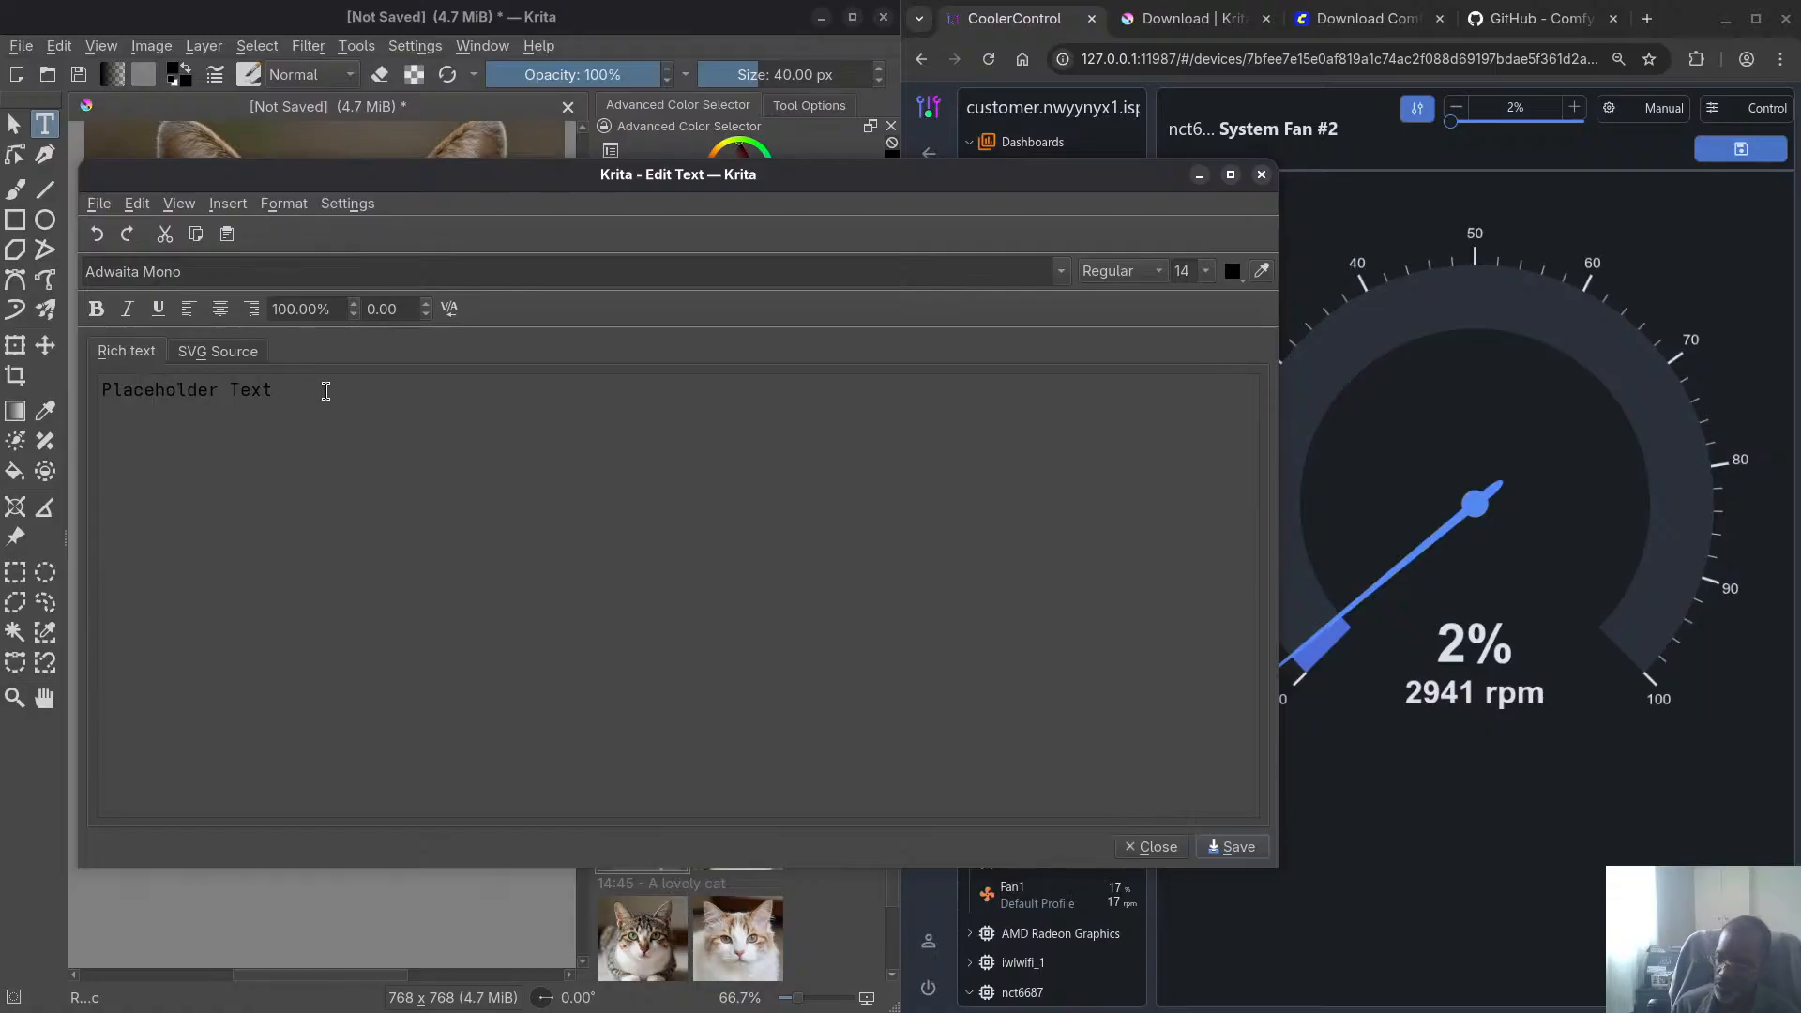
pyautogui.click(1154, 848)
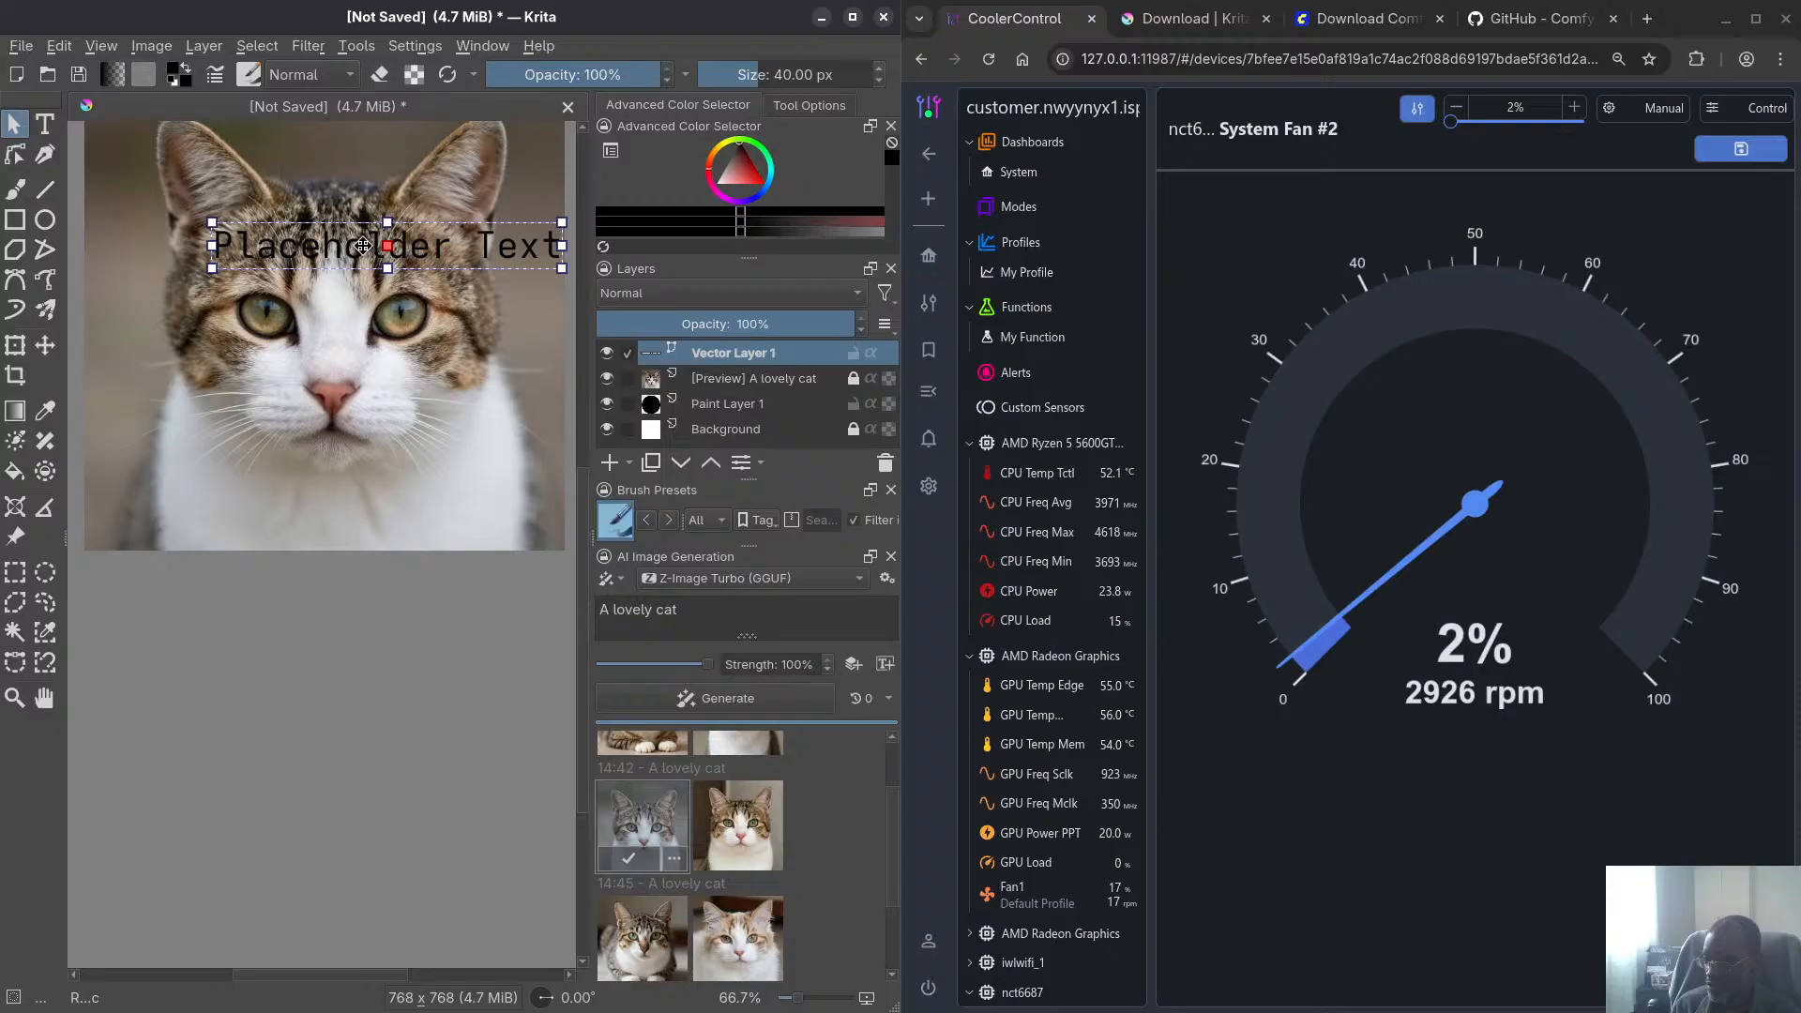
pyautogui.moveTo(368, 245); pyautogui.dragTo(305, 248)
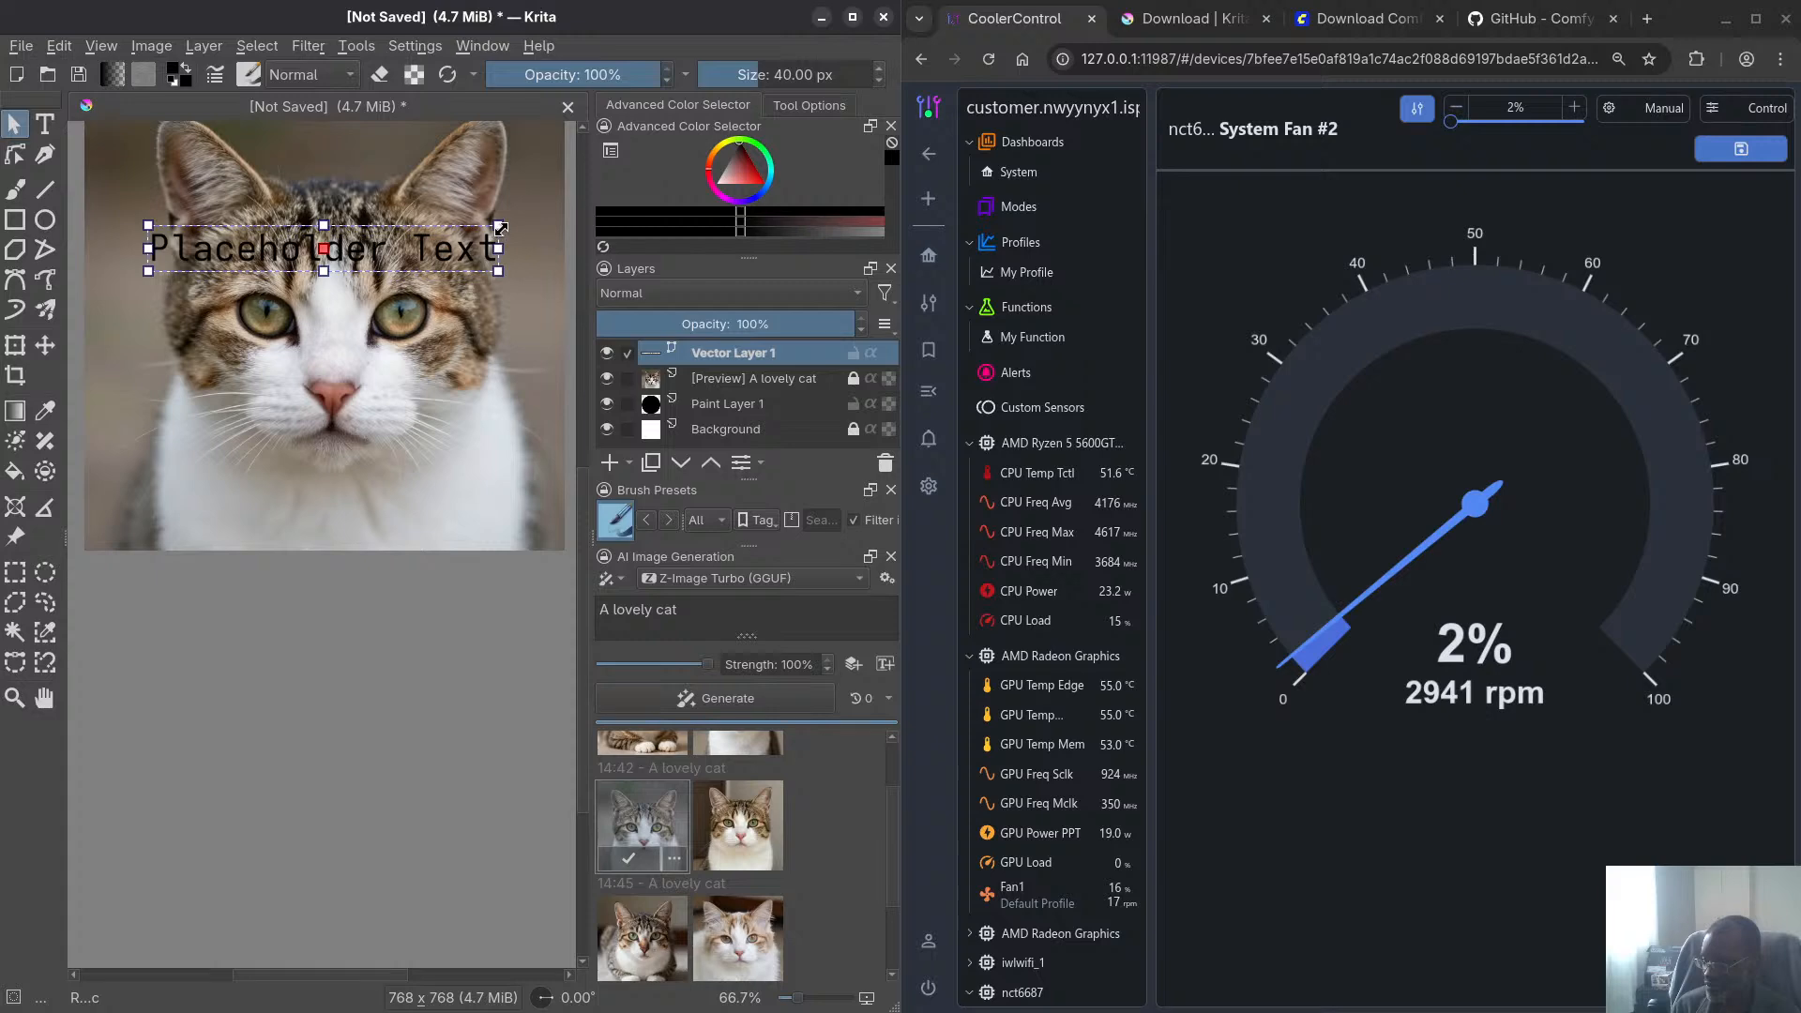
pyautogui.press('t')
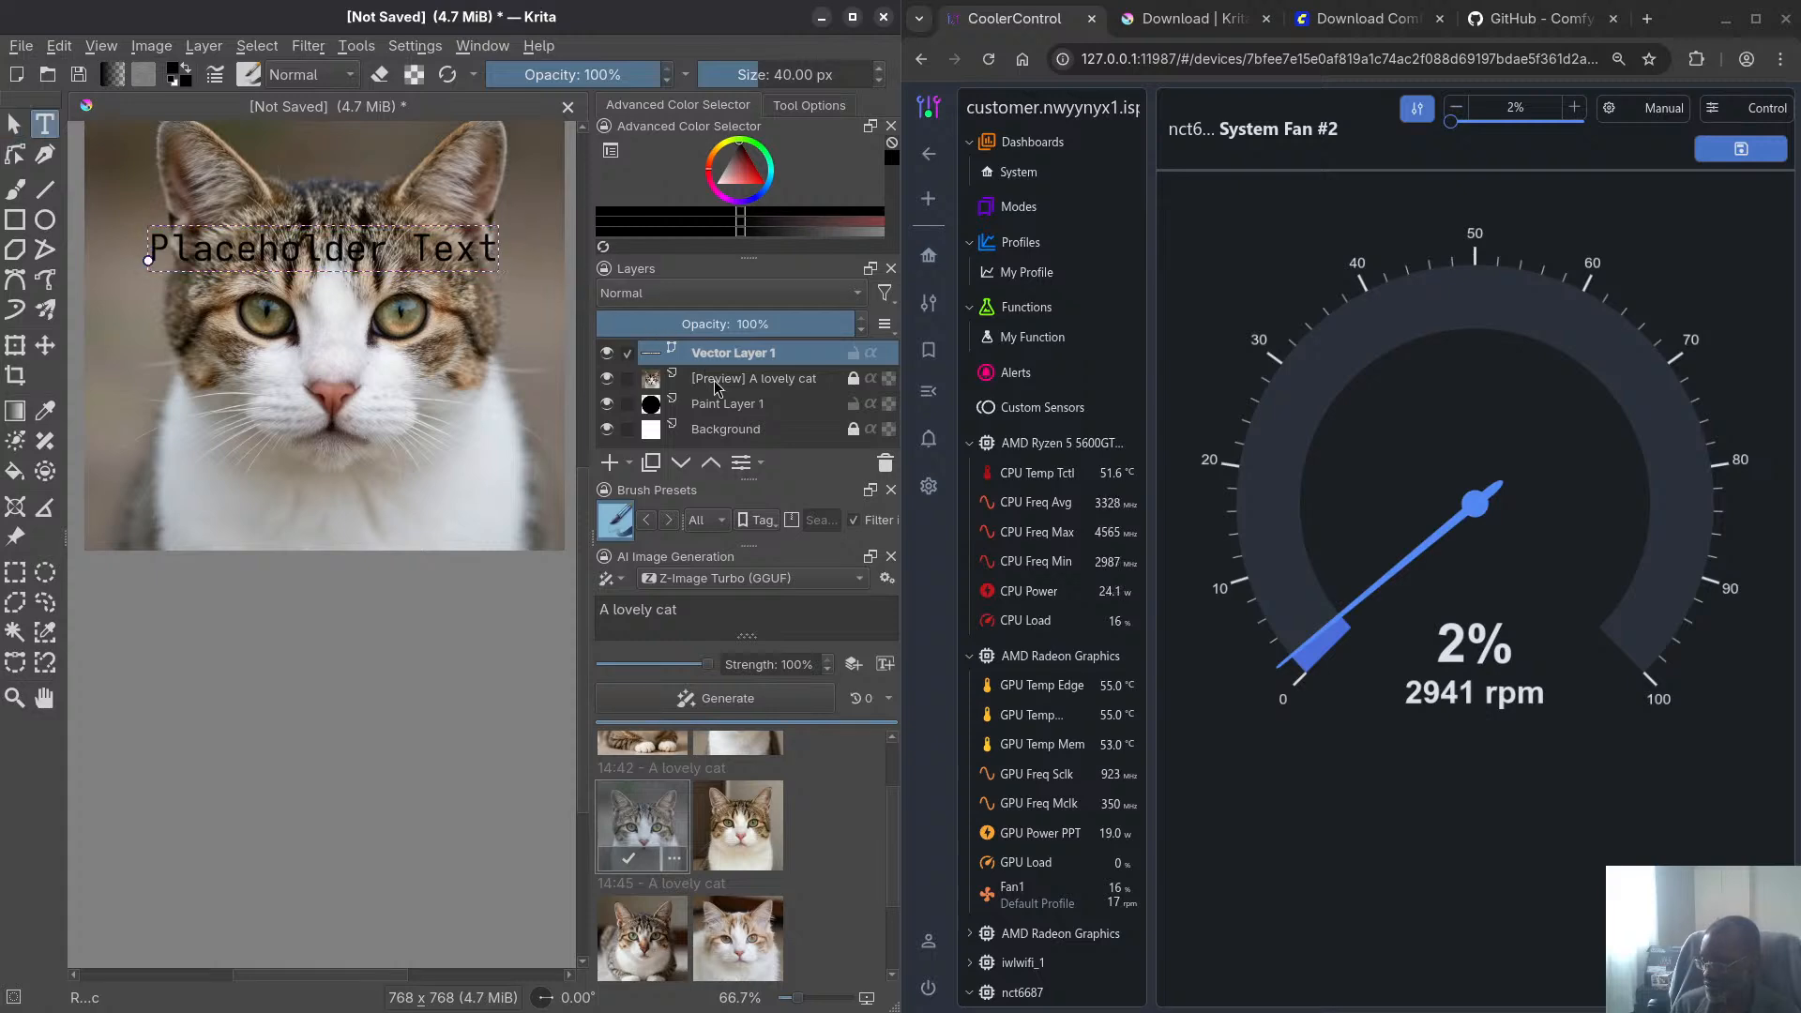
pyautogui.click(369, 251)
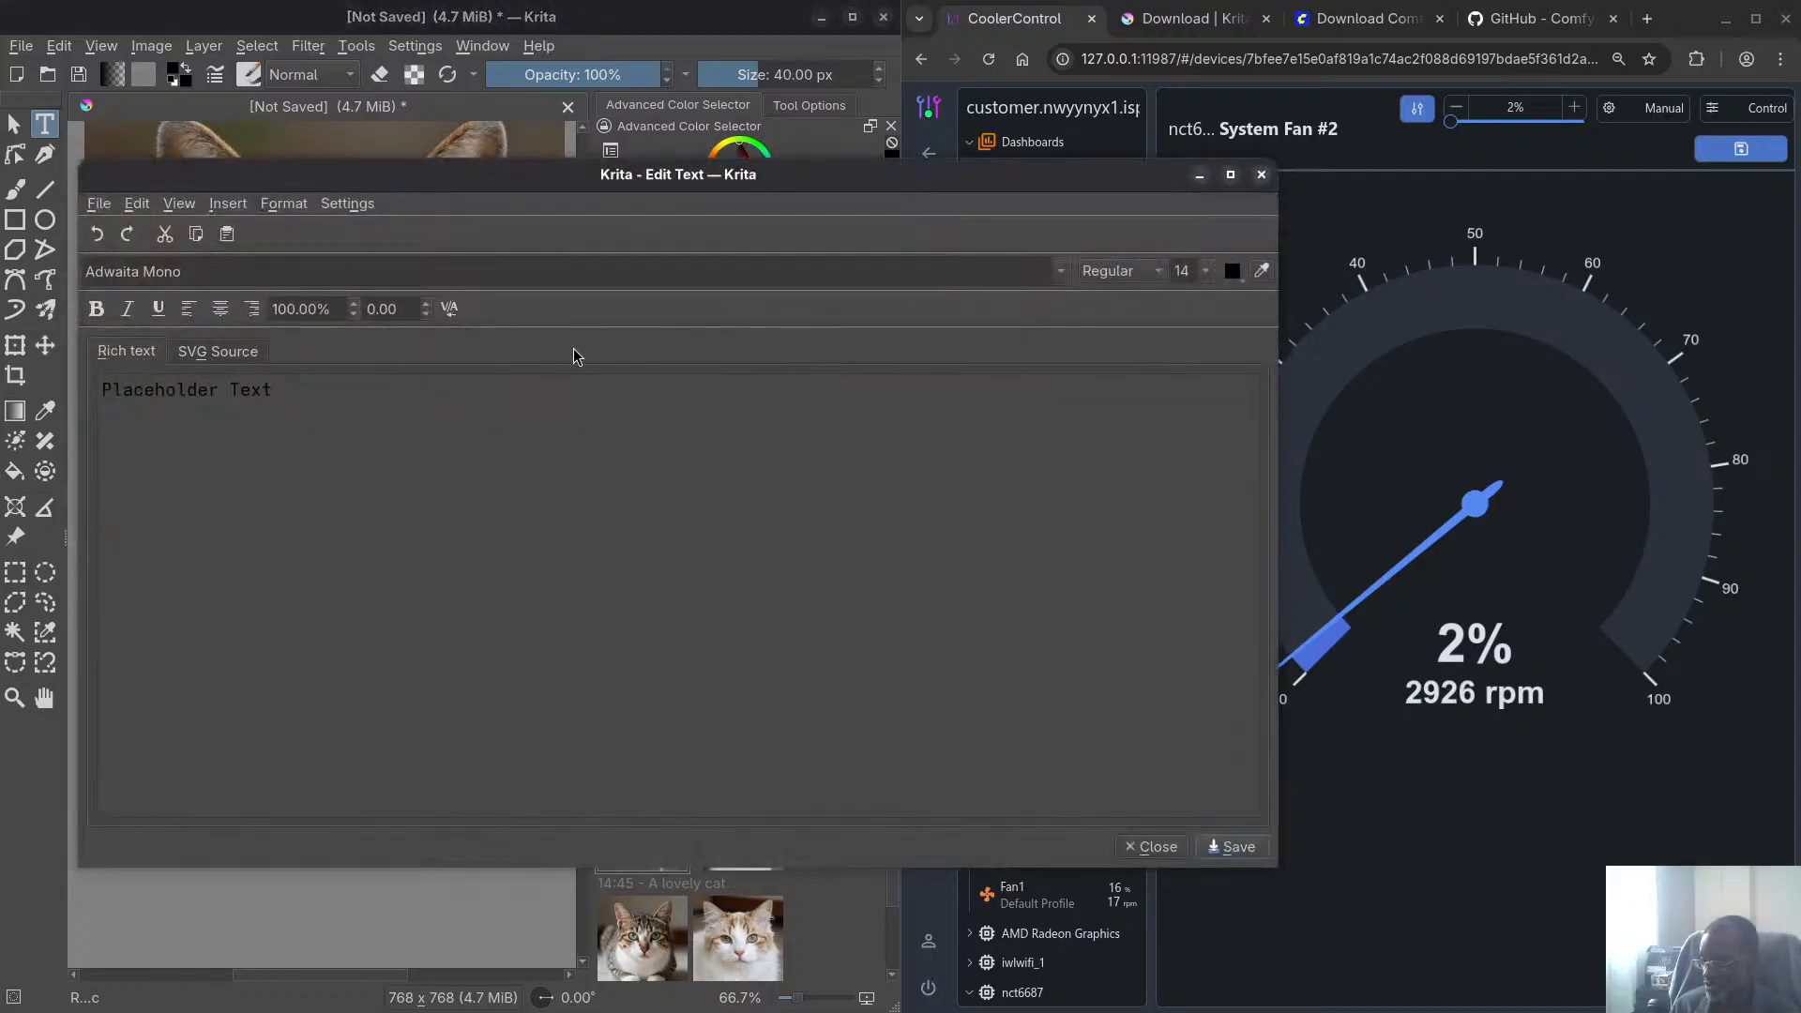
pyautogui.click(1261, 176)
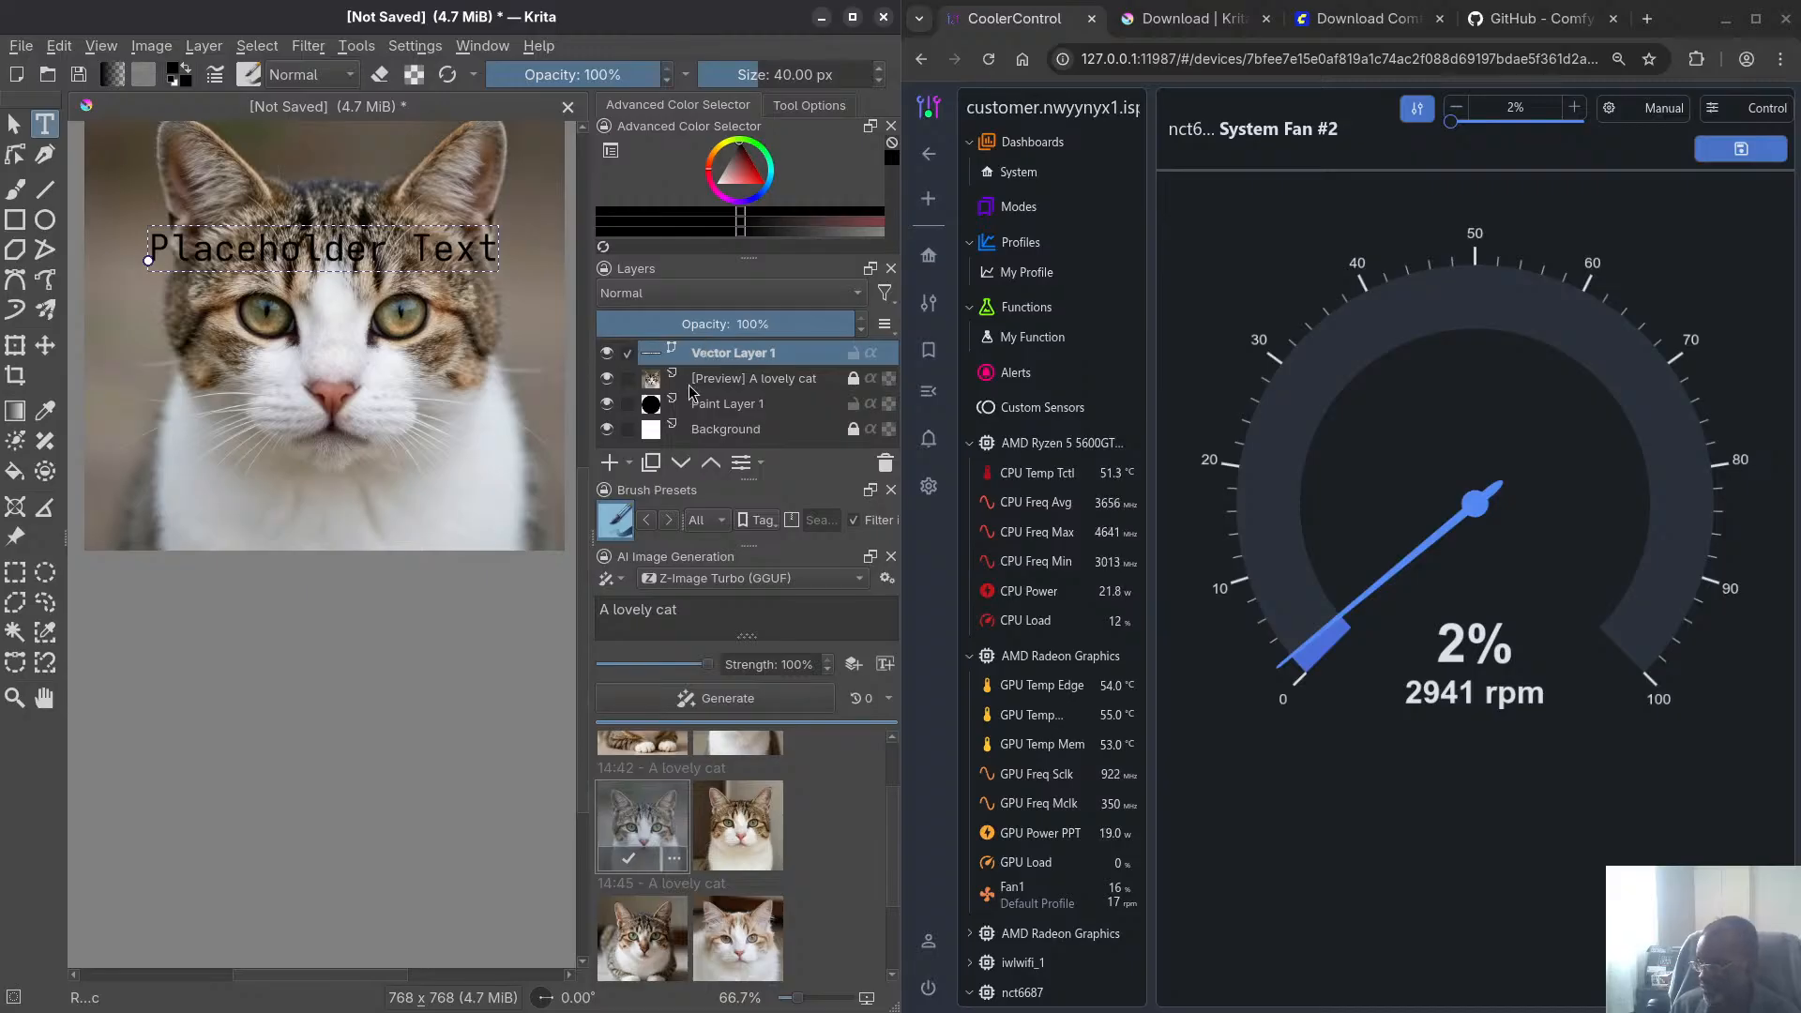
# Remove the vector layer holding the placeholder text
pyautogui.rightClick(697, 359)
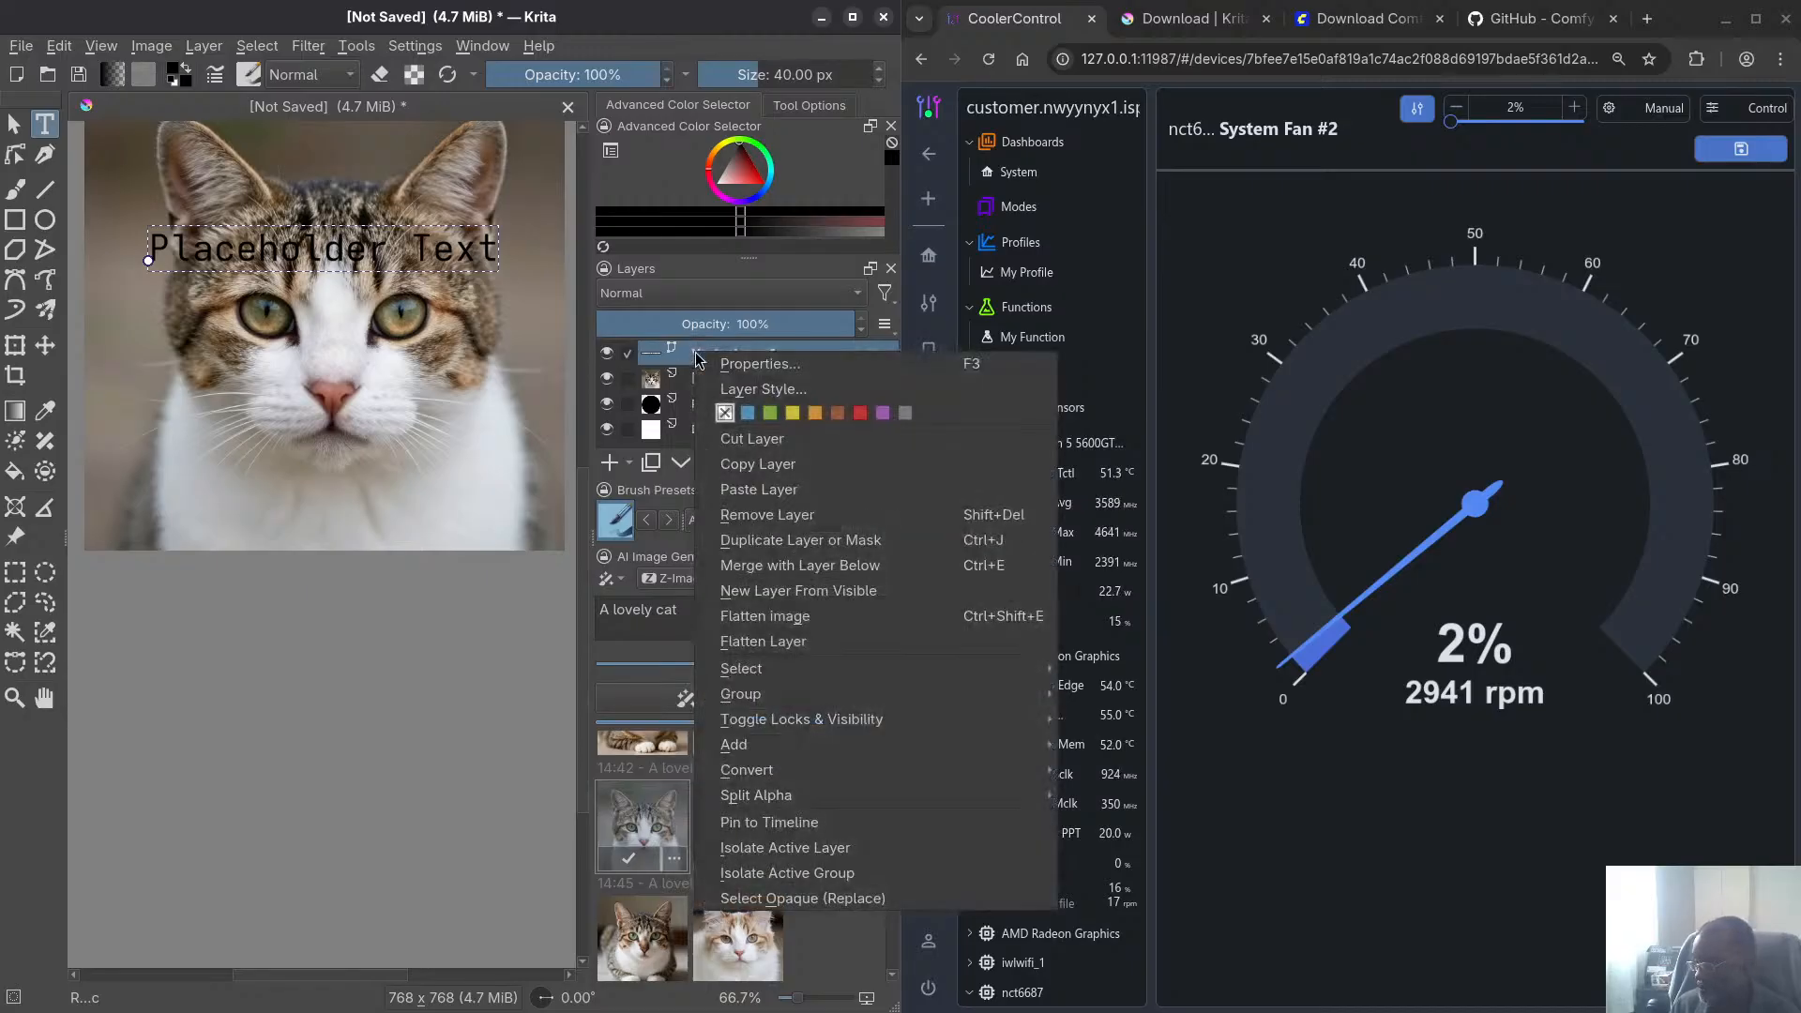
pyautogui.click(815, 516)
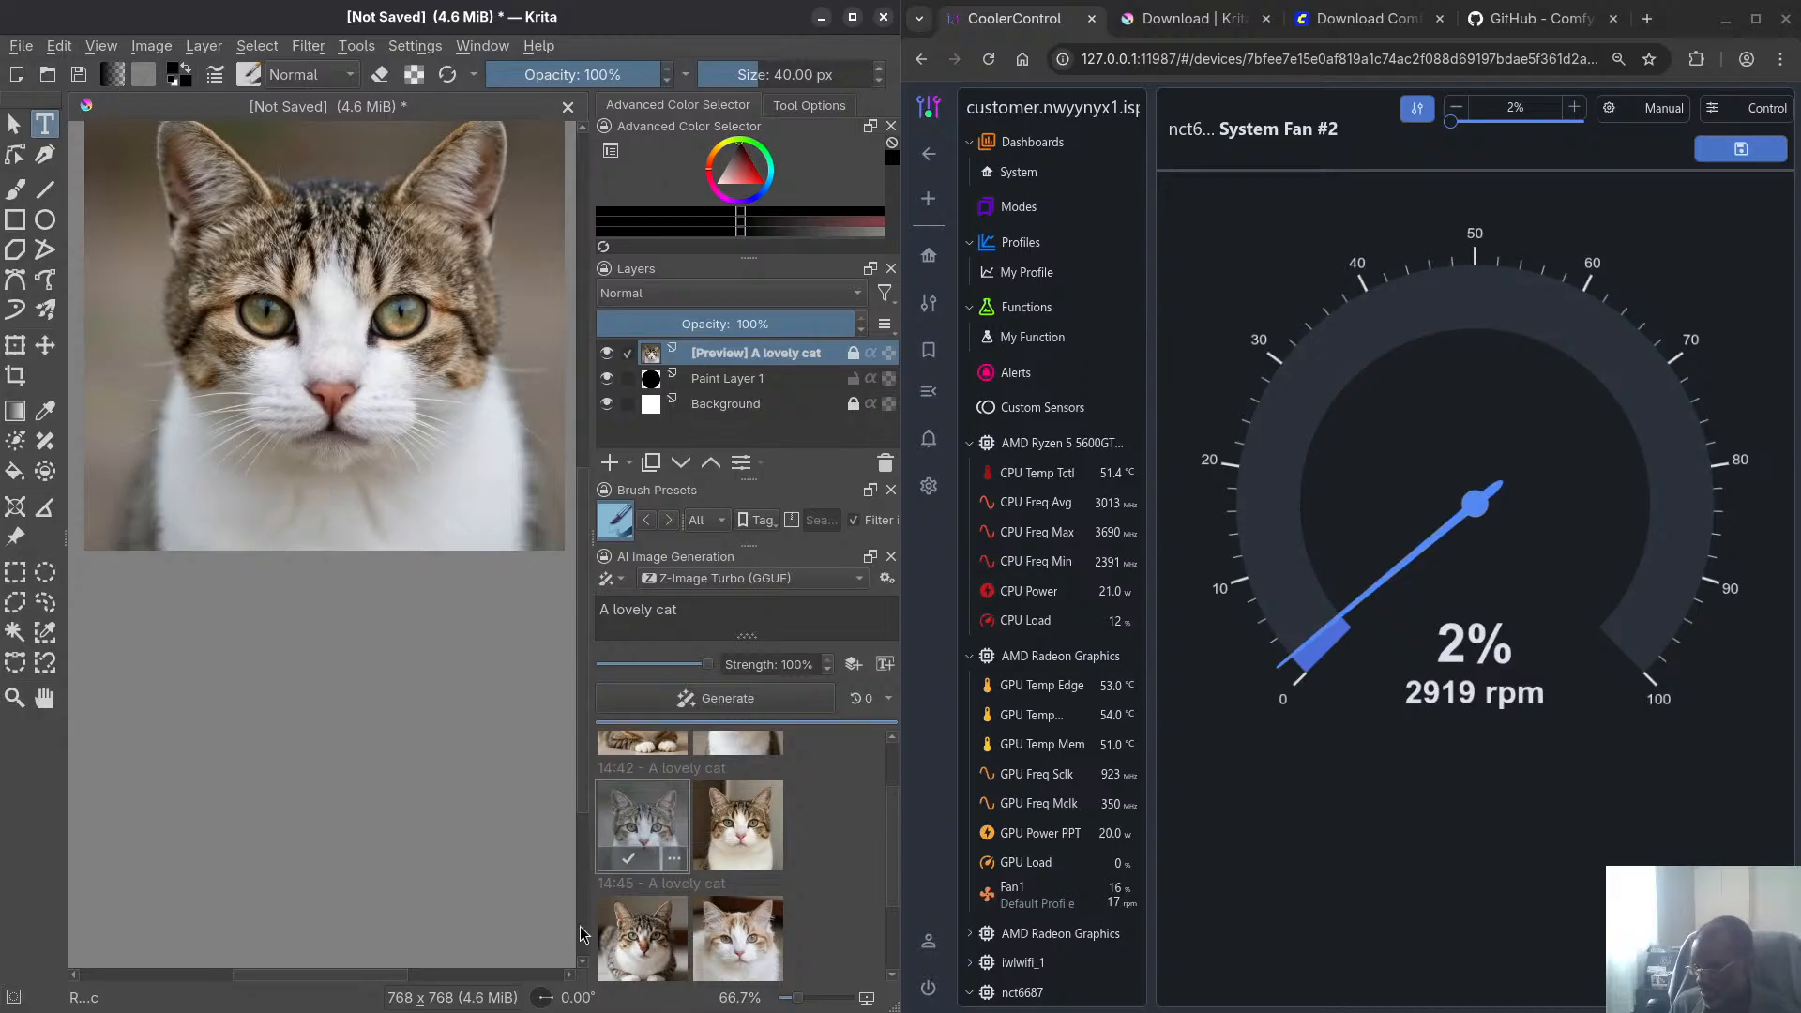
# Create an editable copy of the built-in Z-Image Turbo style preset
pyautogui.scroll(1, 755, 810)
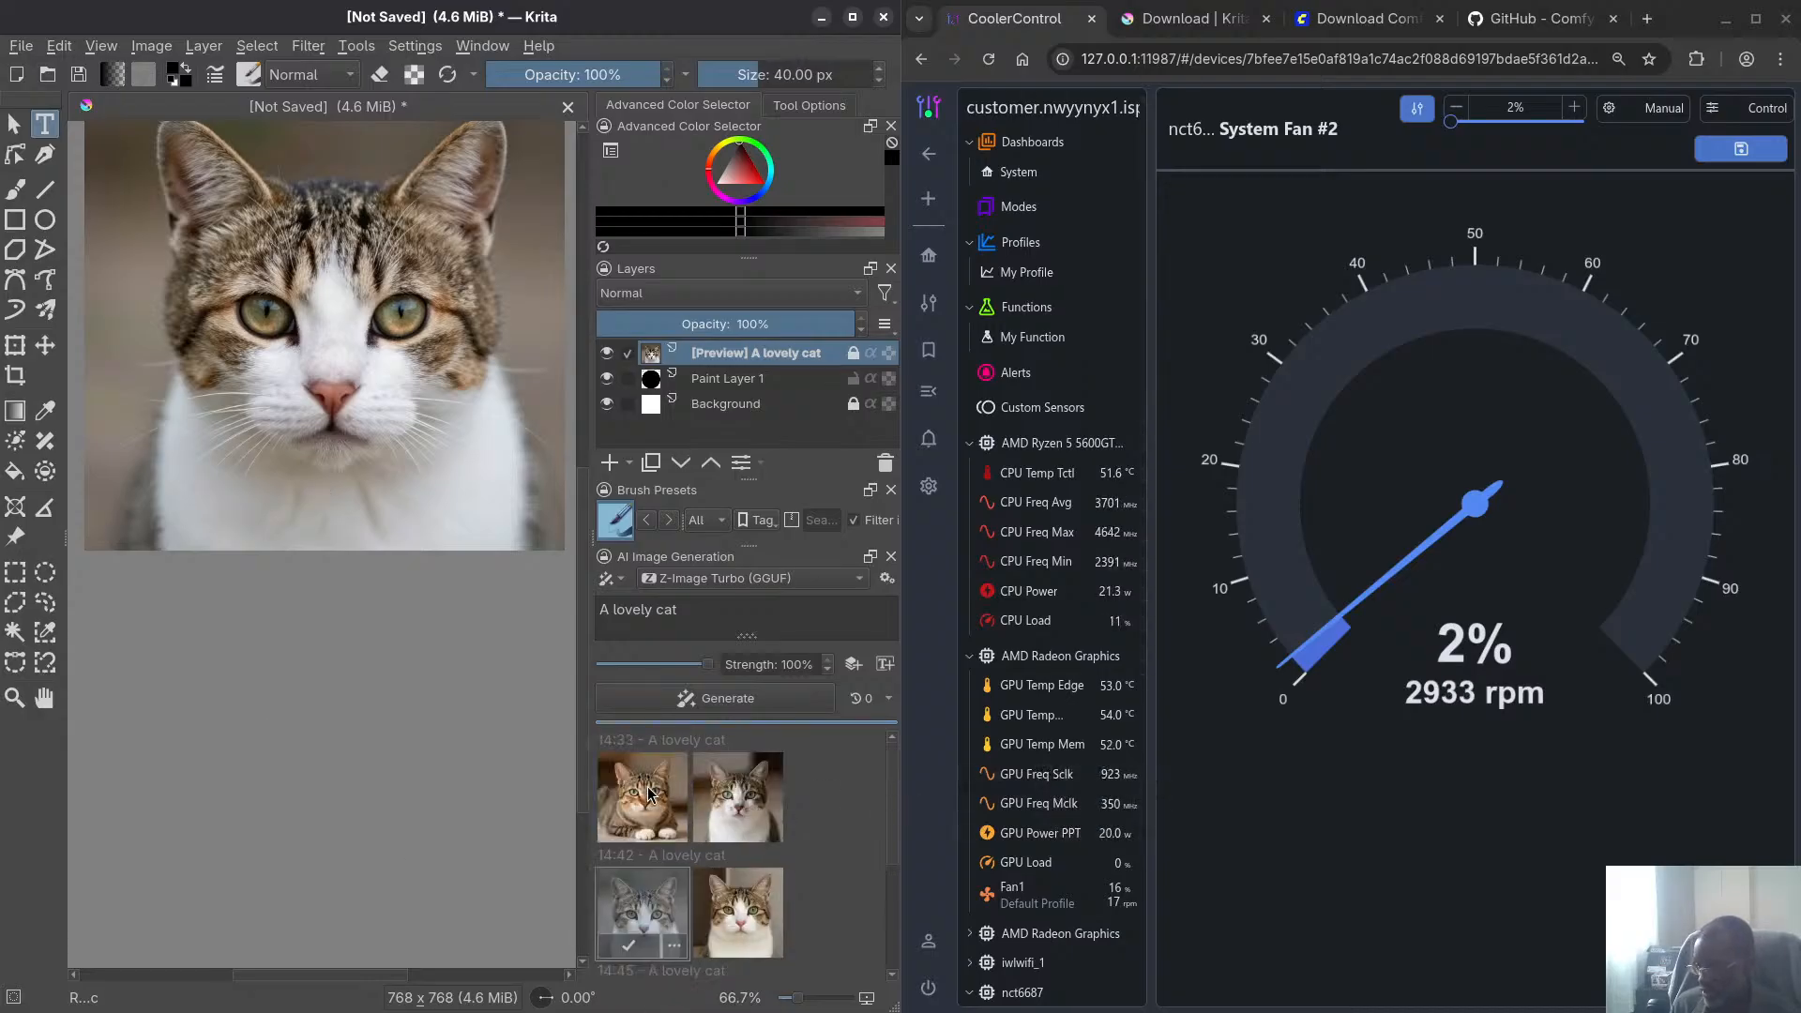
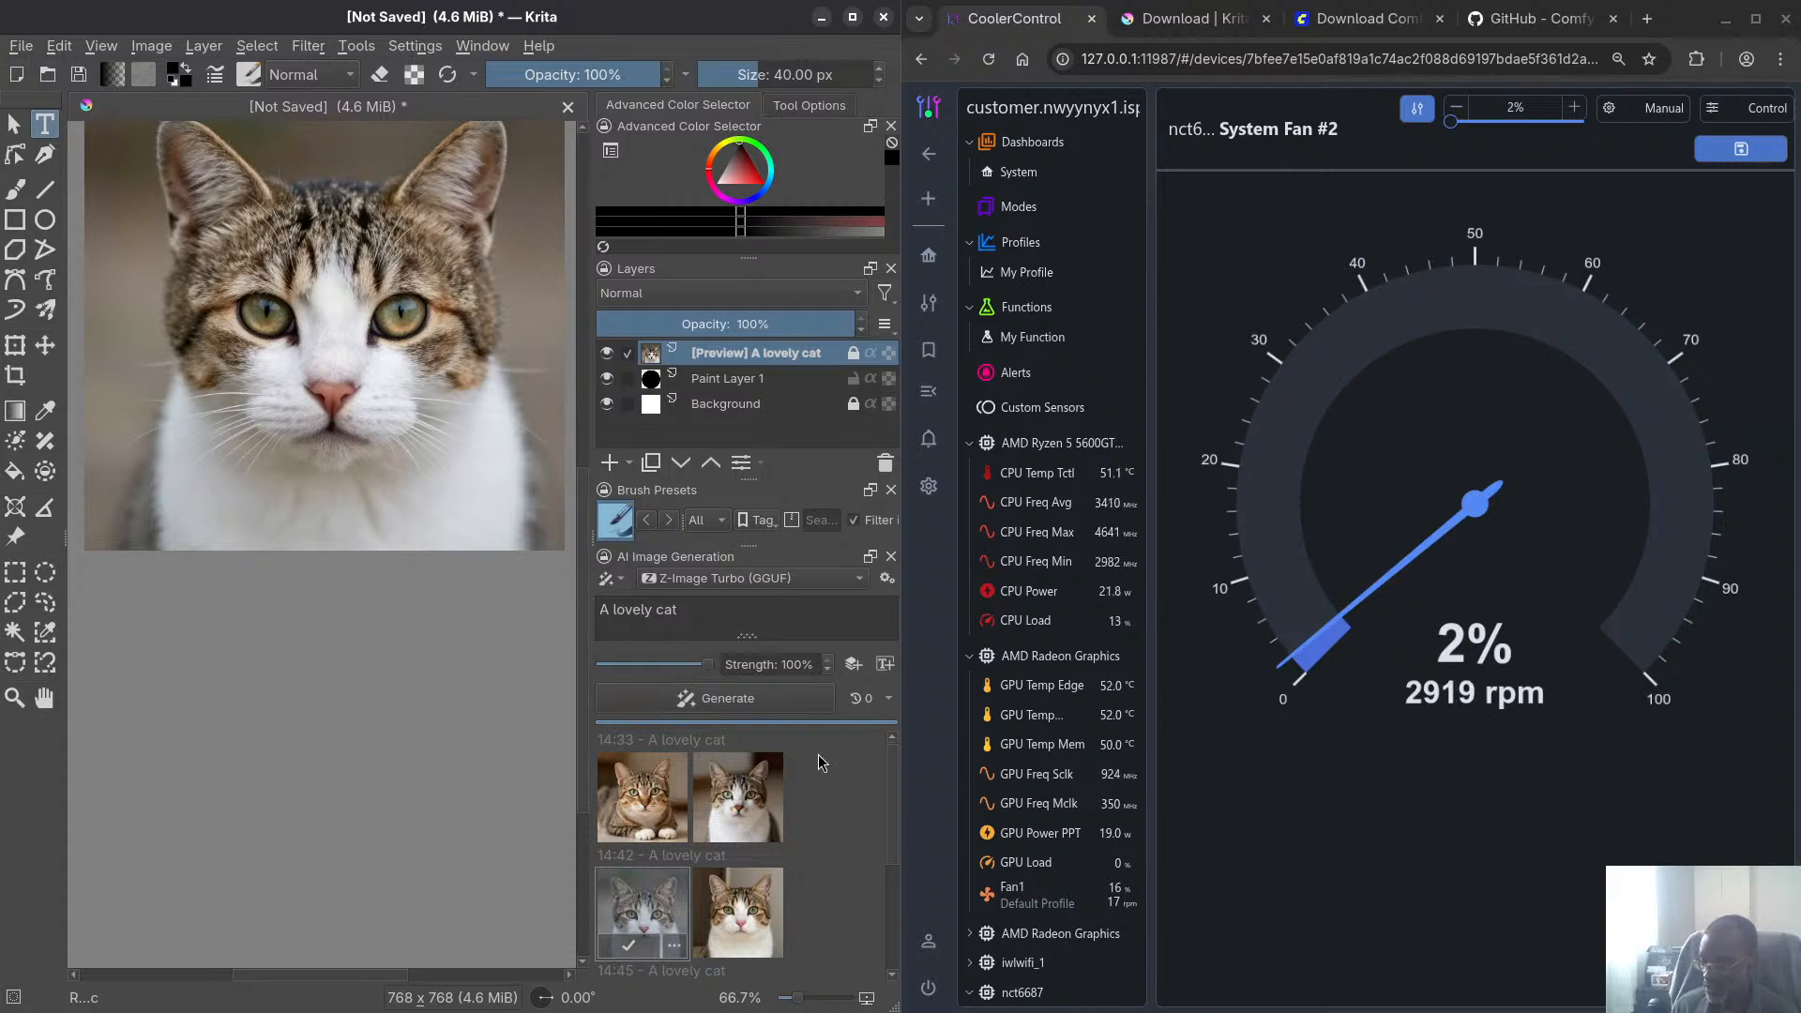
pyautogui.scroll(-3, 817, 754)
pyautogui.scroll(3, 818, 754)
pyautogui.click(886, 578)
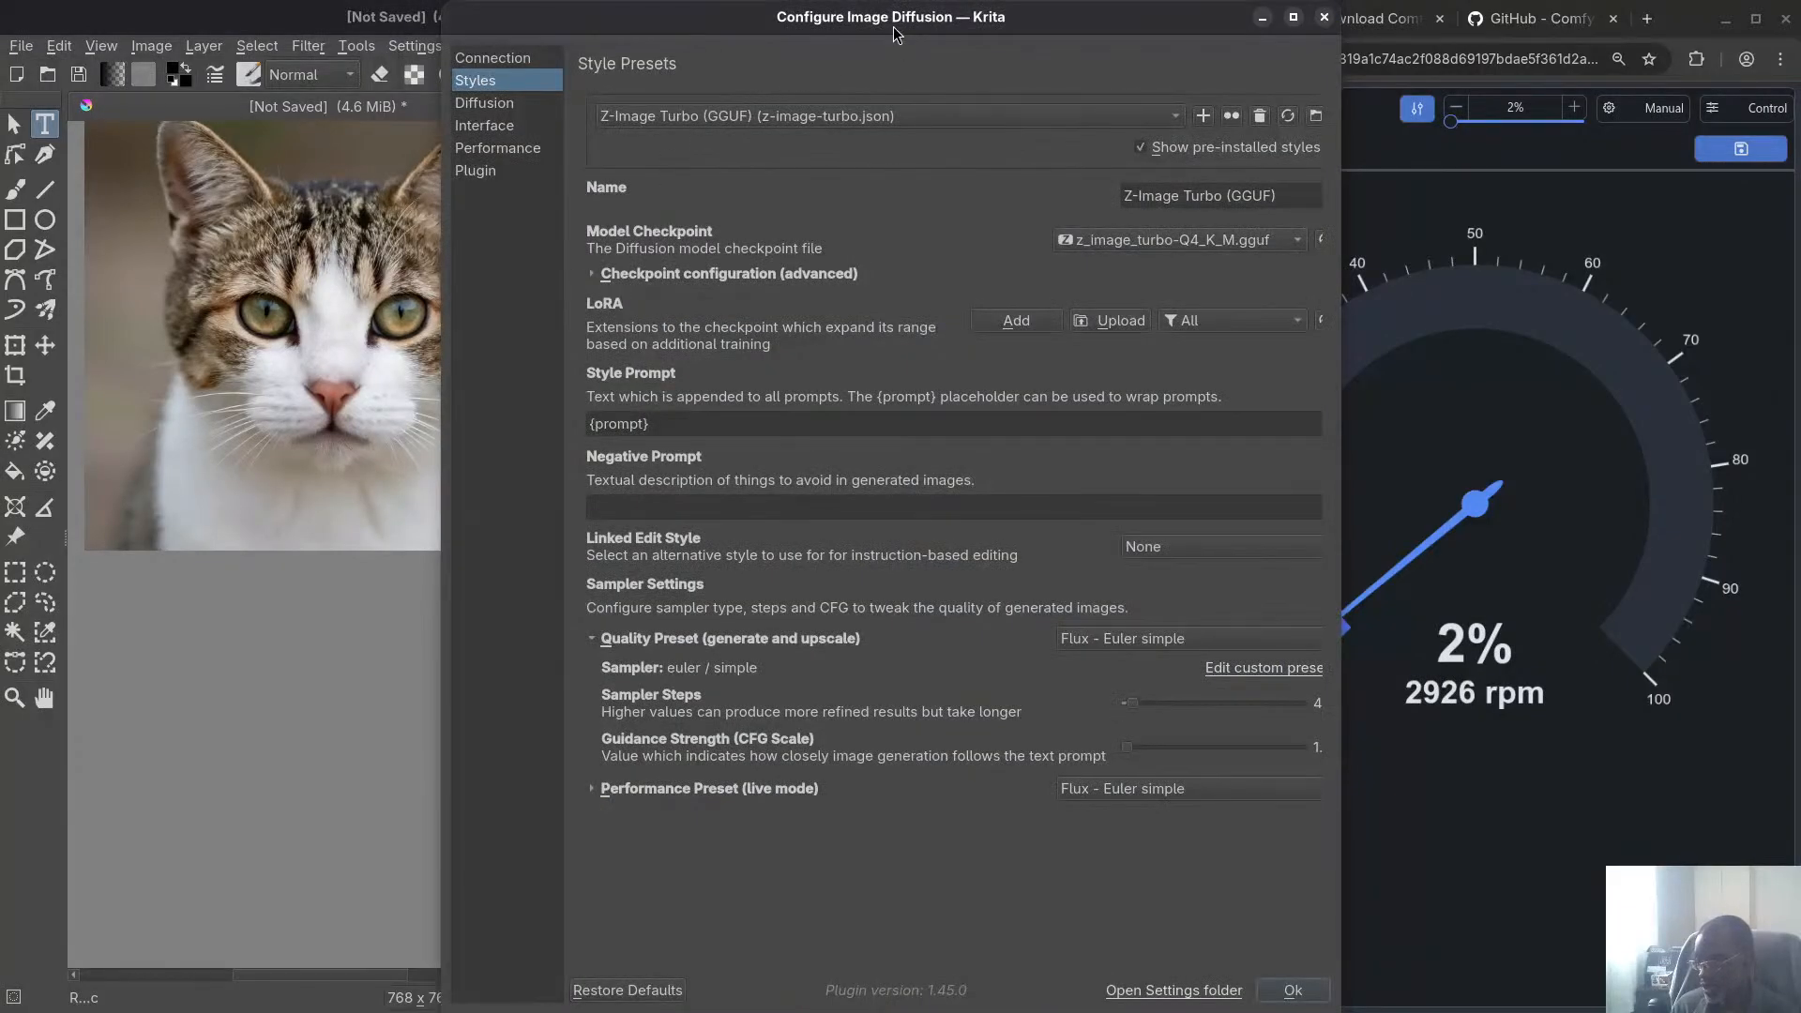
pyautogui.moveTo(893, 26); pyautogui.dragTo(454, 24)
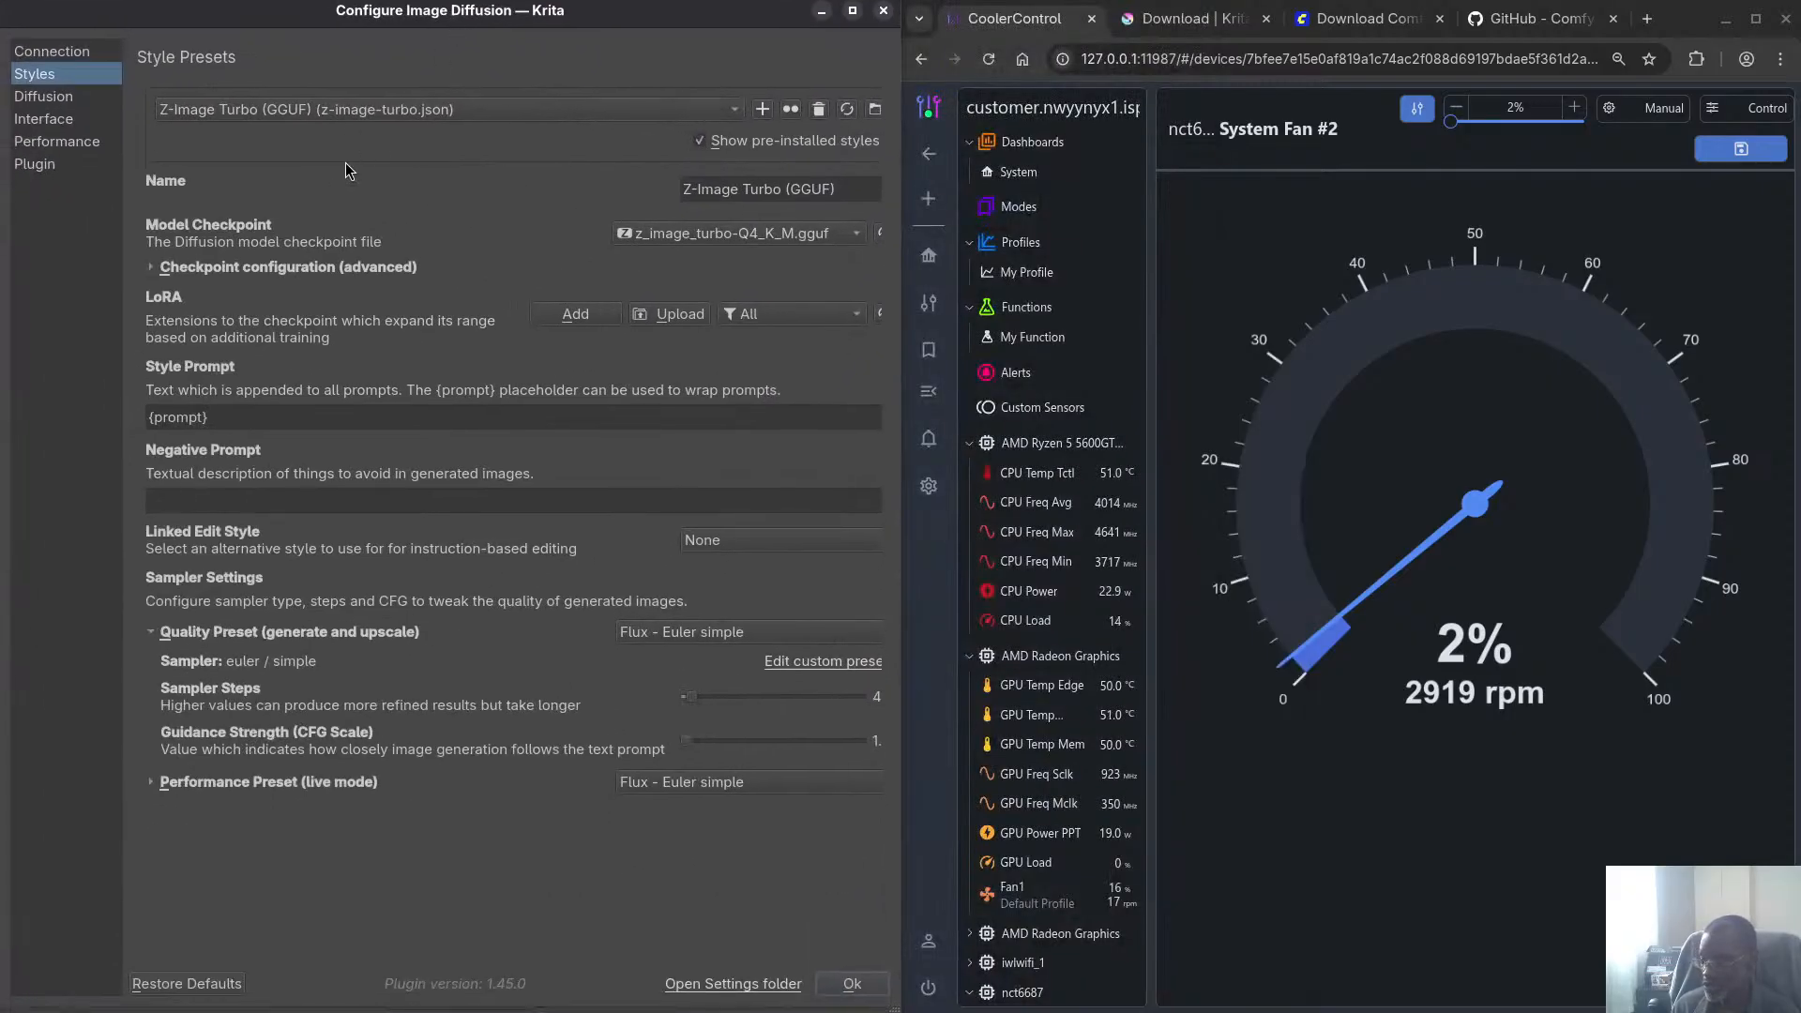
pyautogui.click(339, 111)
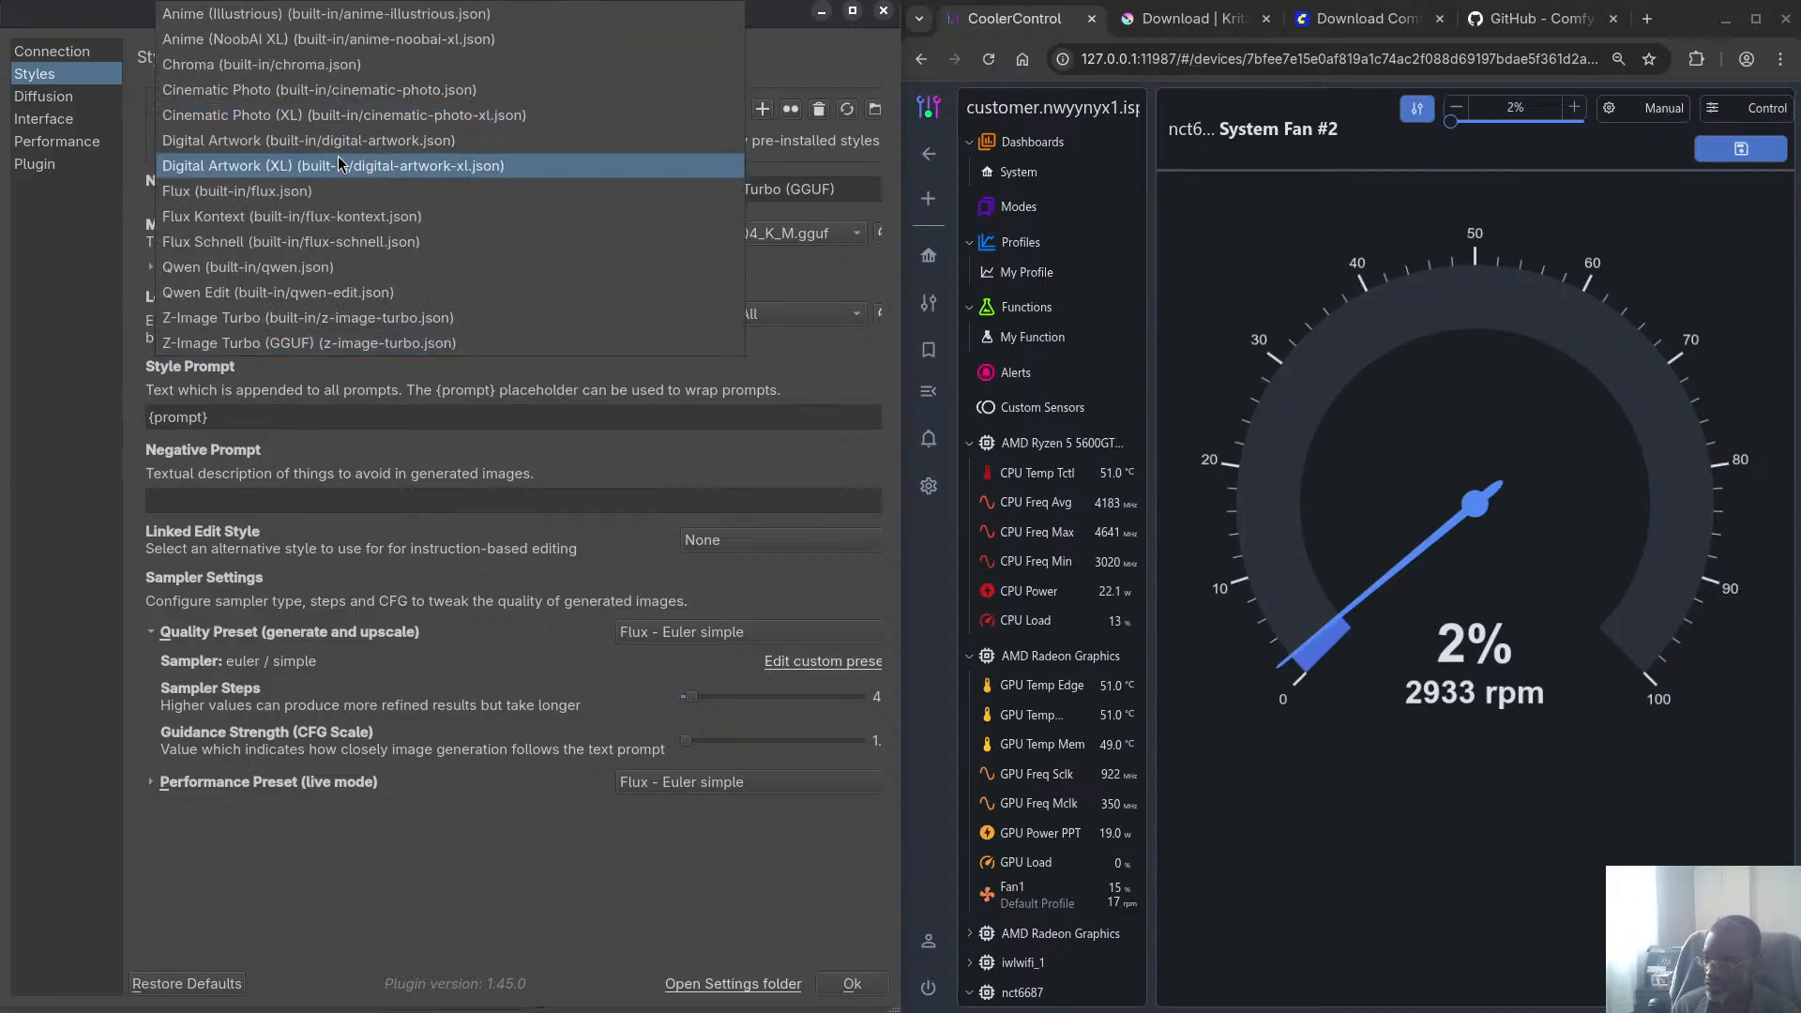
pyautogui.click(336, 319)
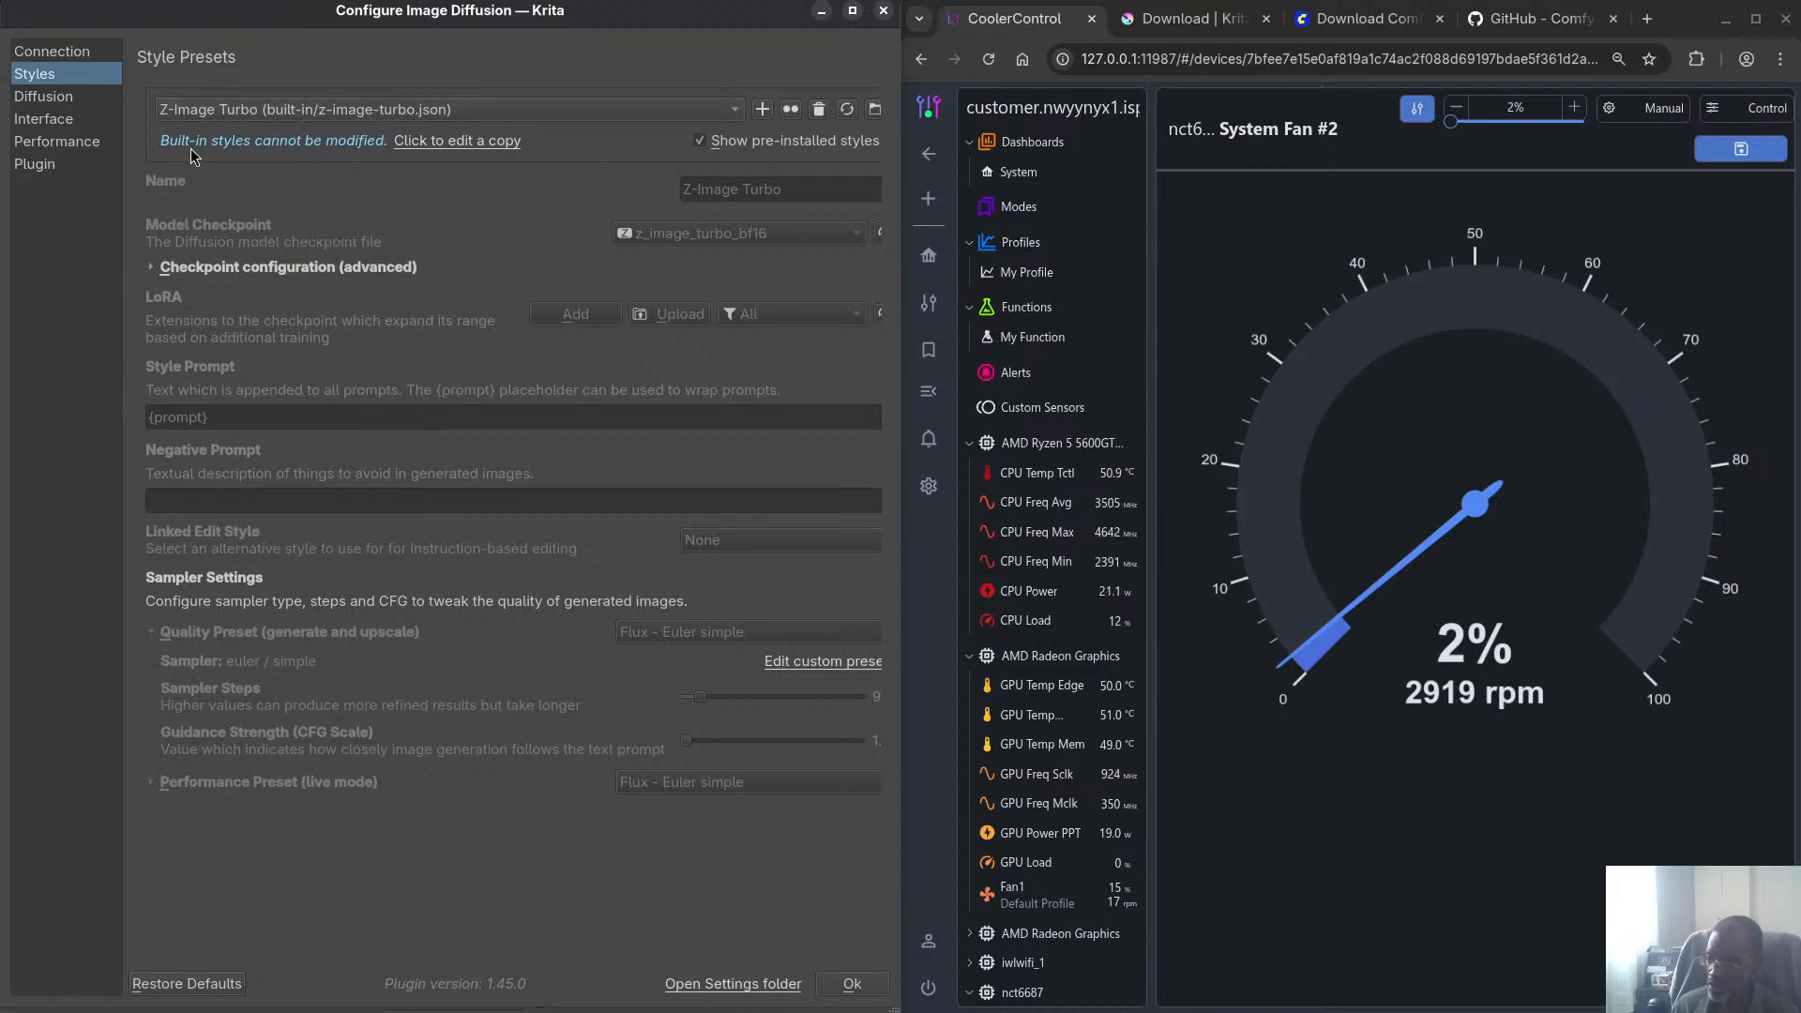
pyautogui.click(496, 143)
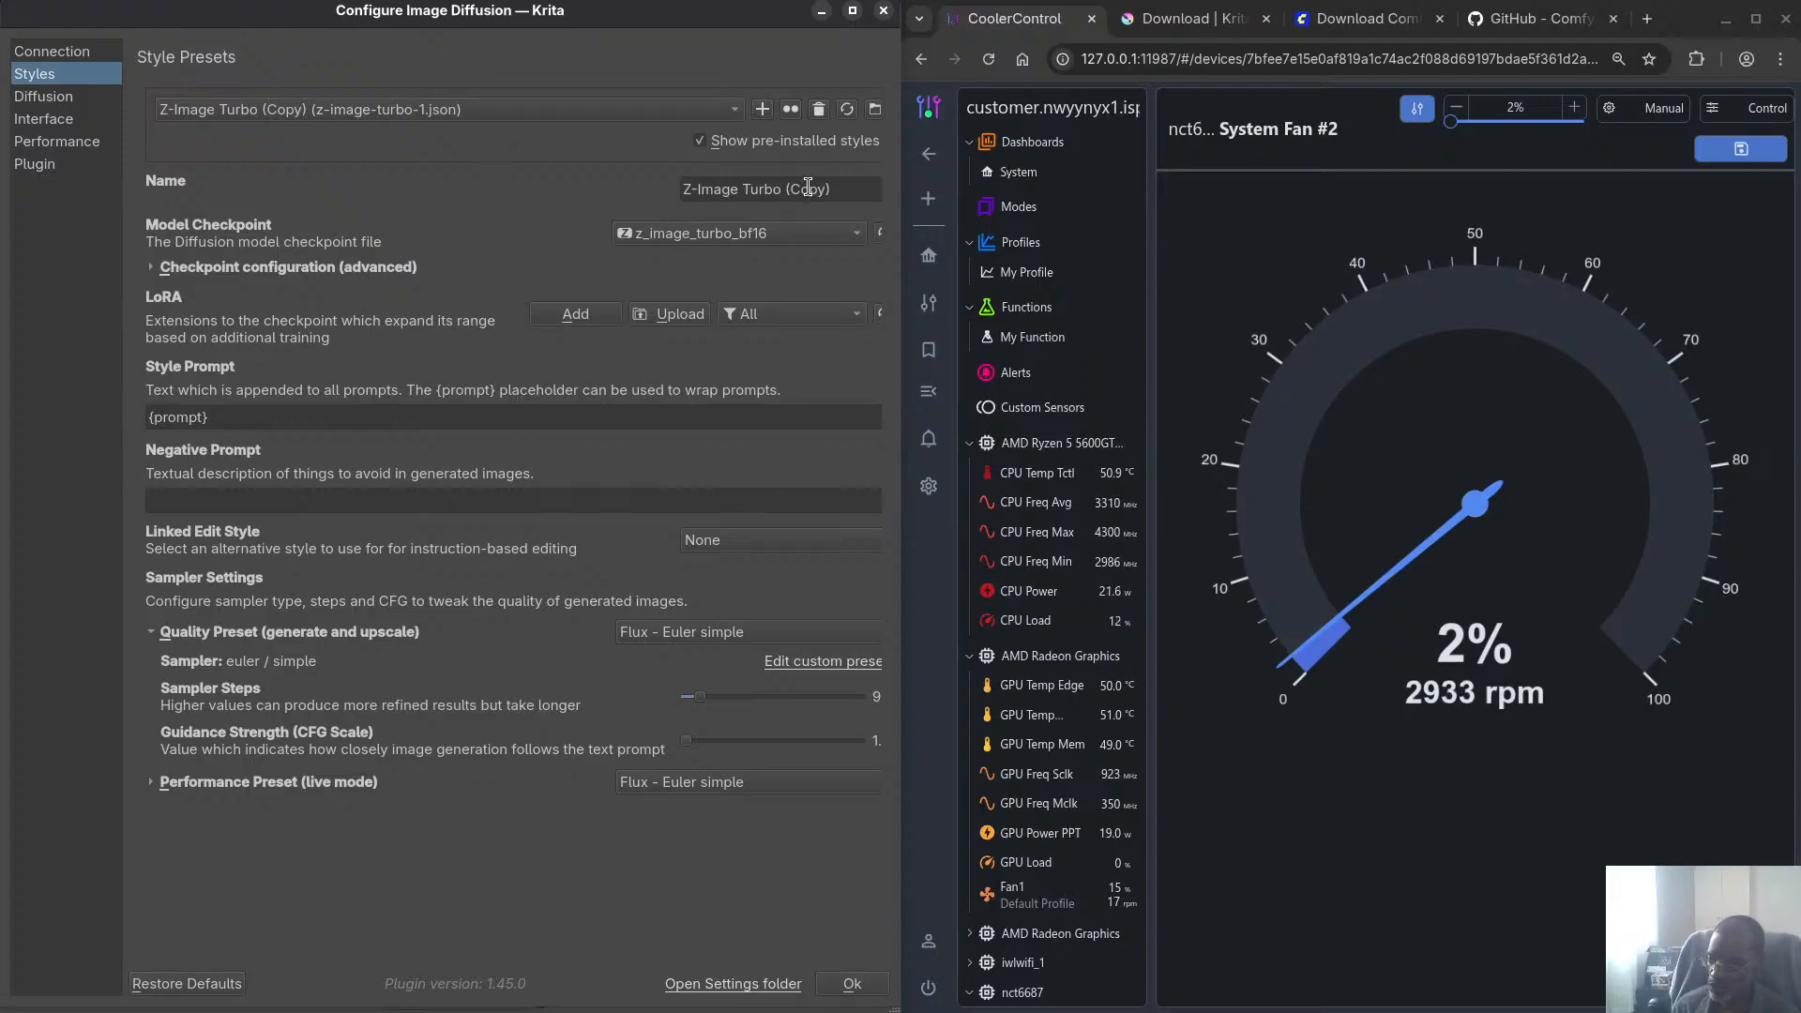
# Name the copied style Z-Image Turbo (GGUF 8) and set its model checkpoint to z_image_turbo-Q8_0.gguf
pyautogui.doubleClick(808, 188)
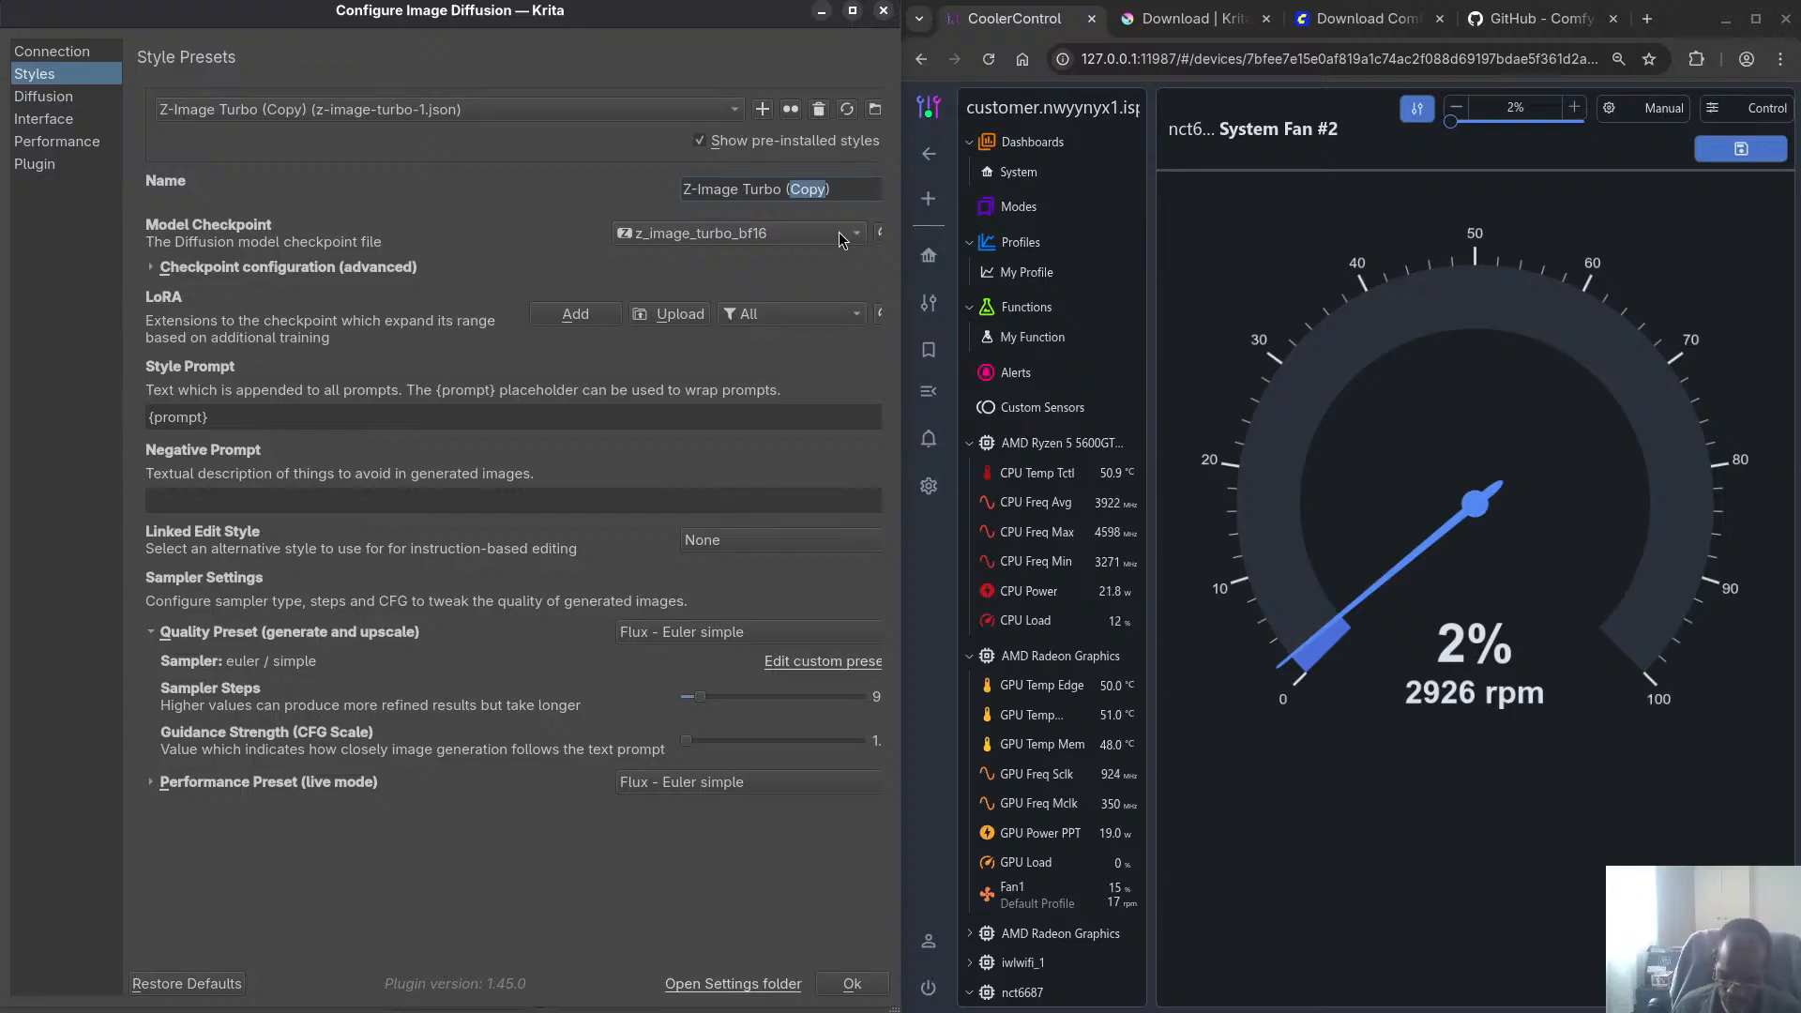
pyautogui.write('GGUF')
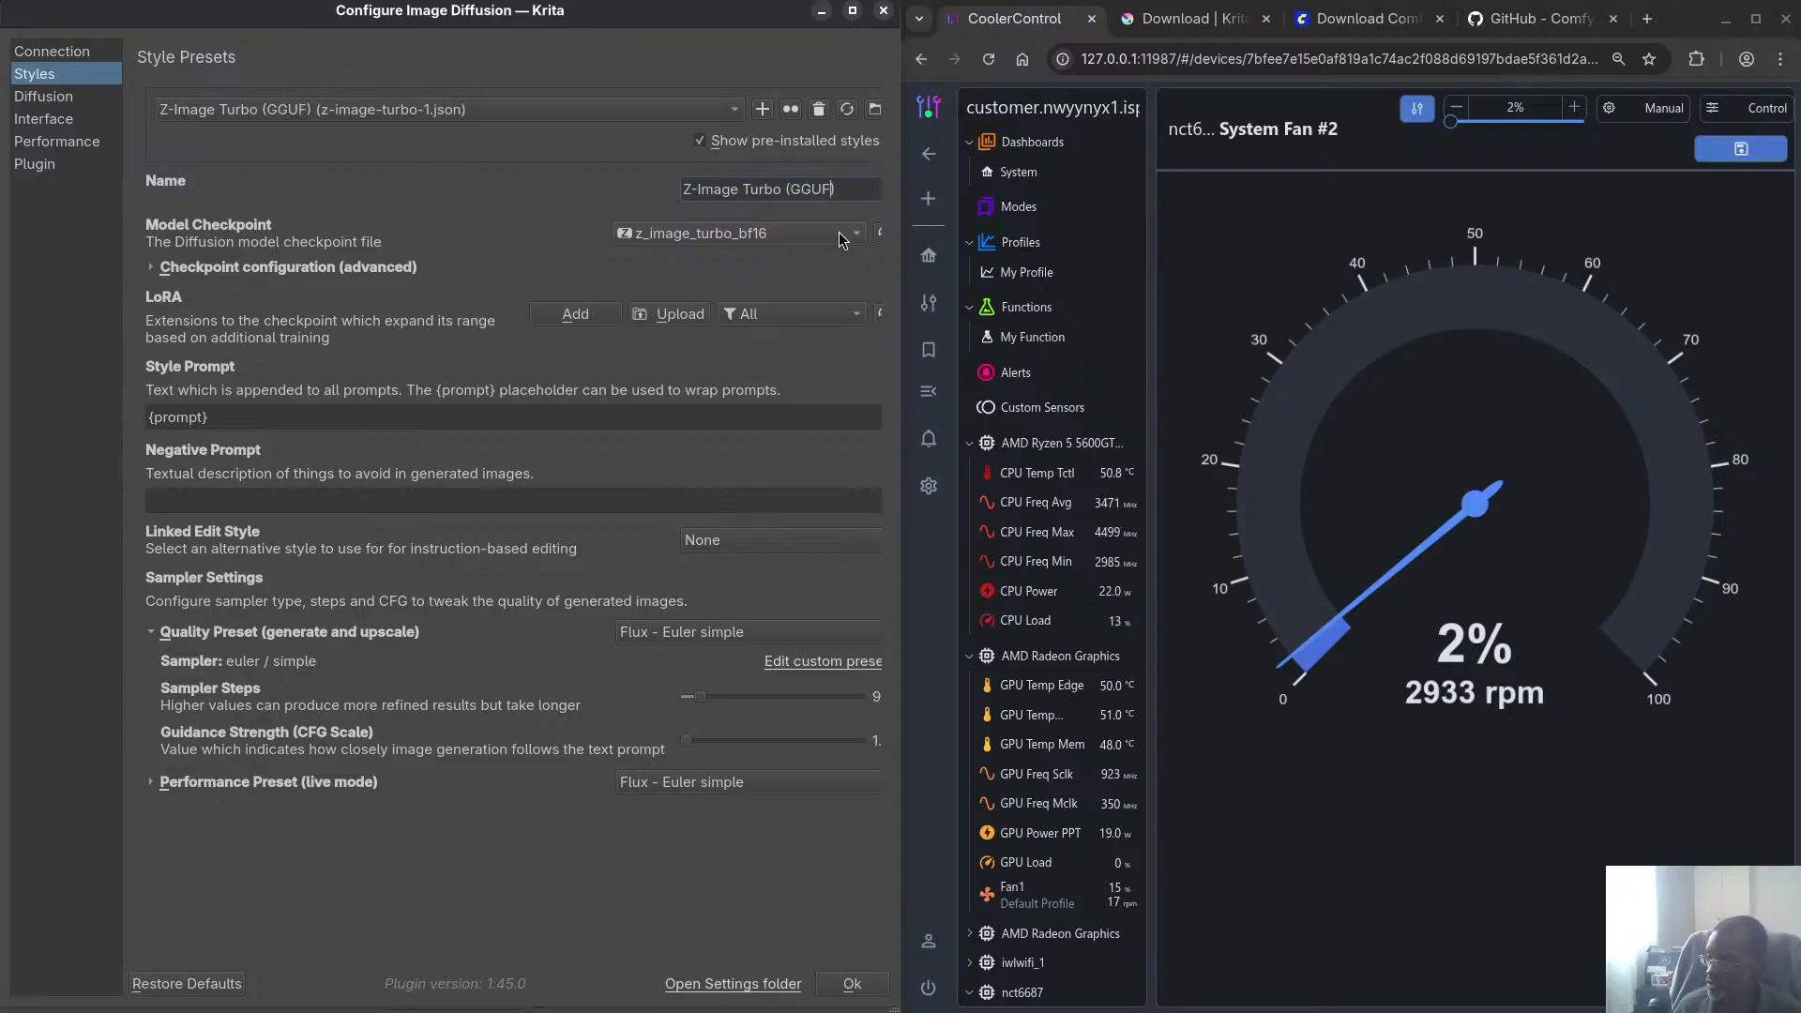
pyautogui.write(' 8')
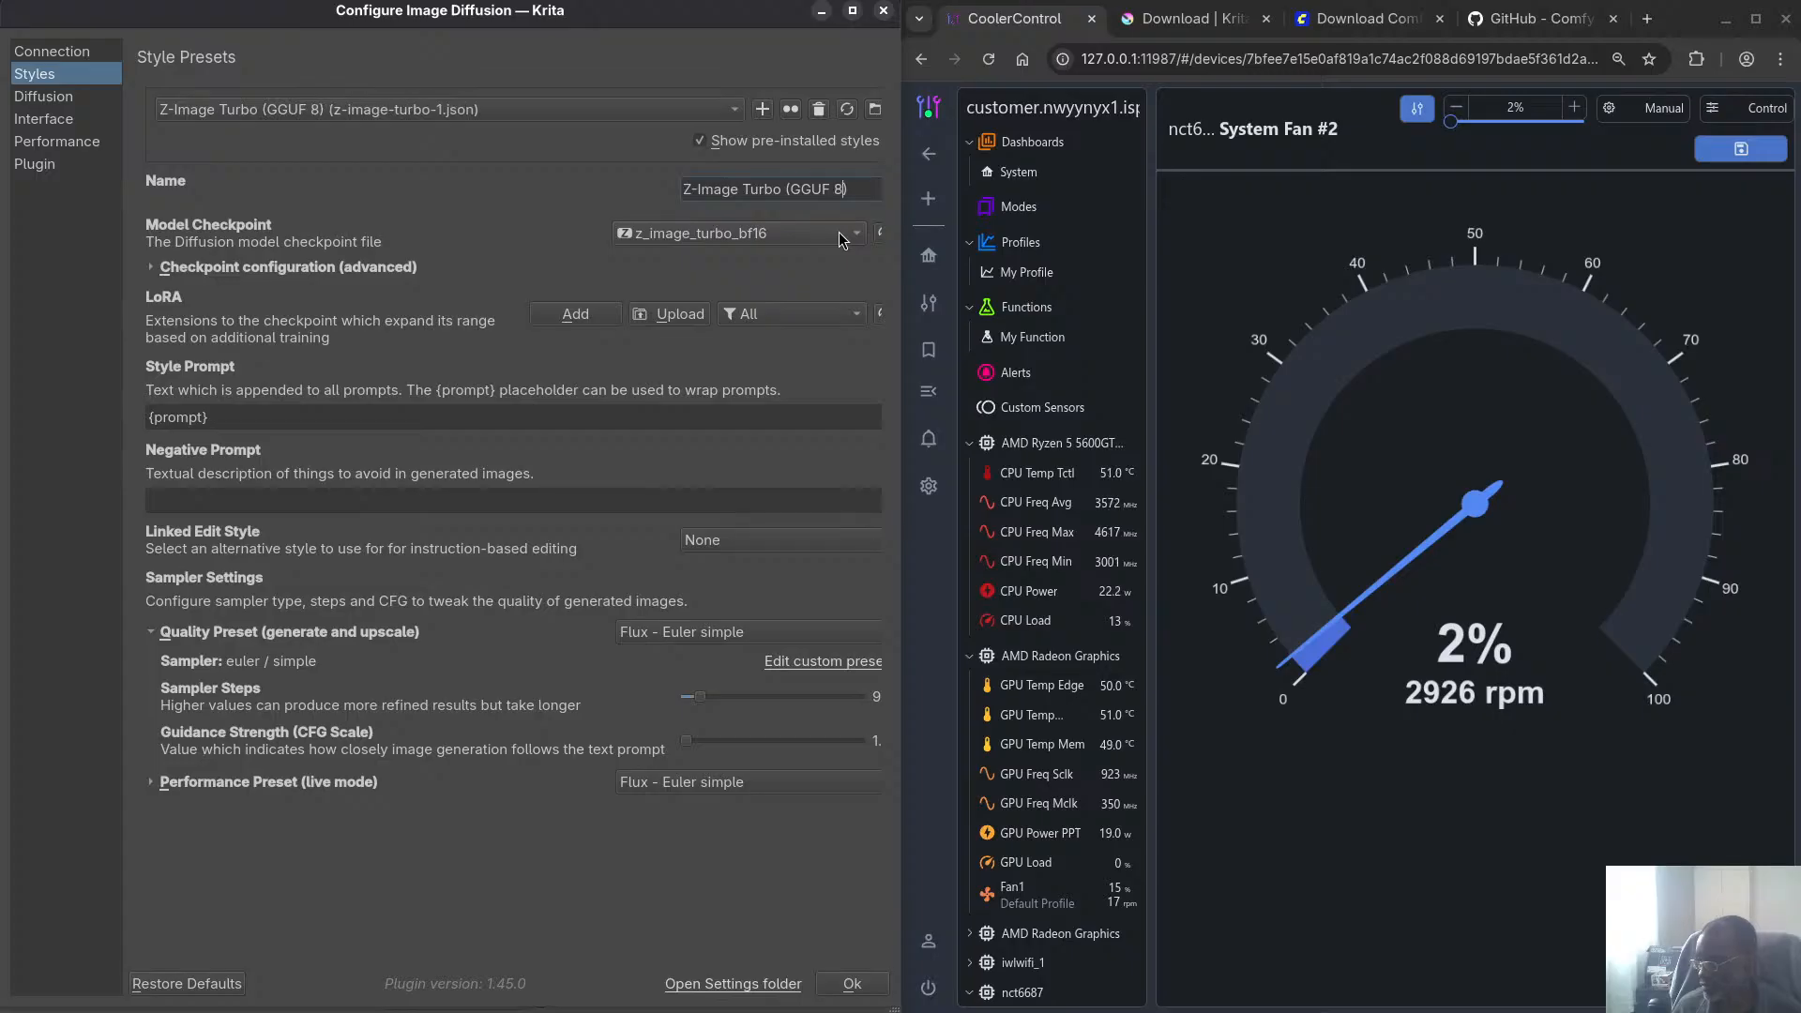
pyautogui.click(740, 232)
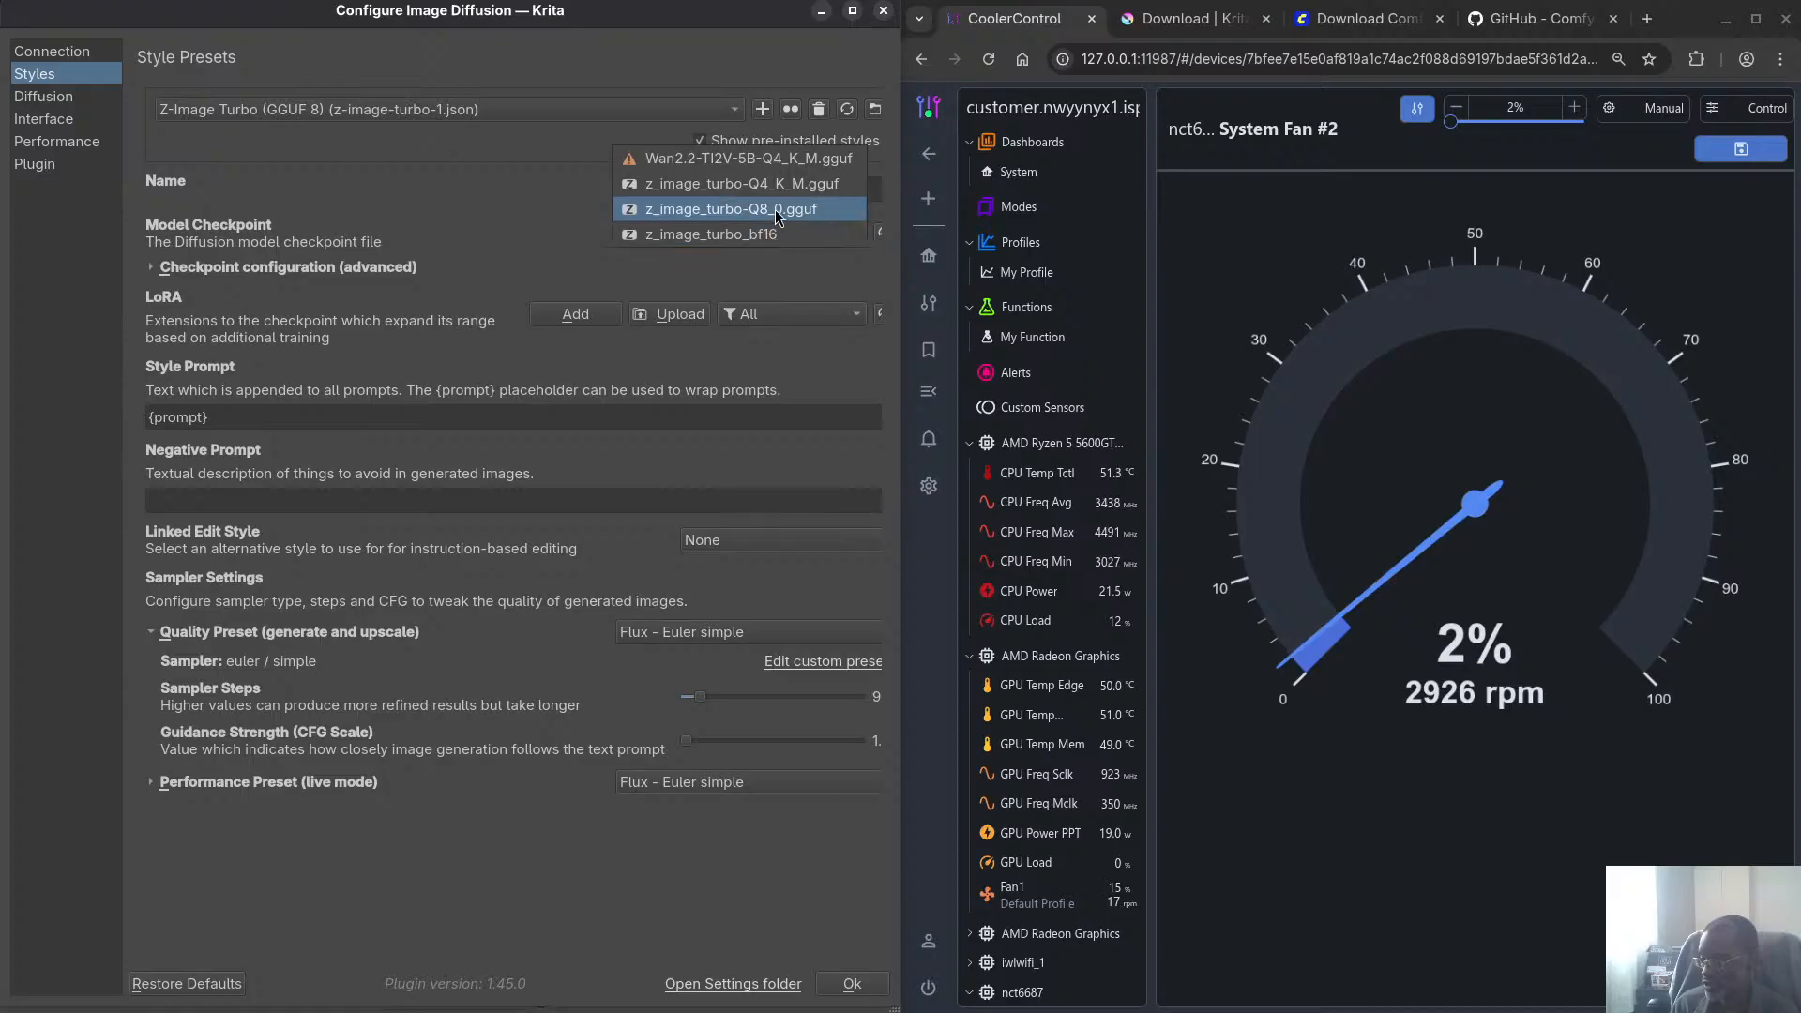
pyautogui.click(775, 209)
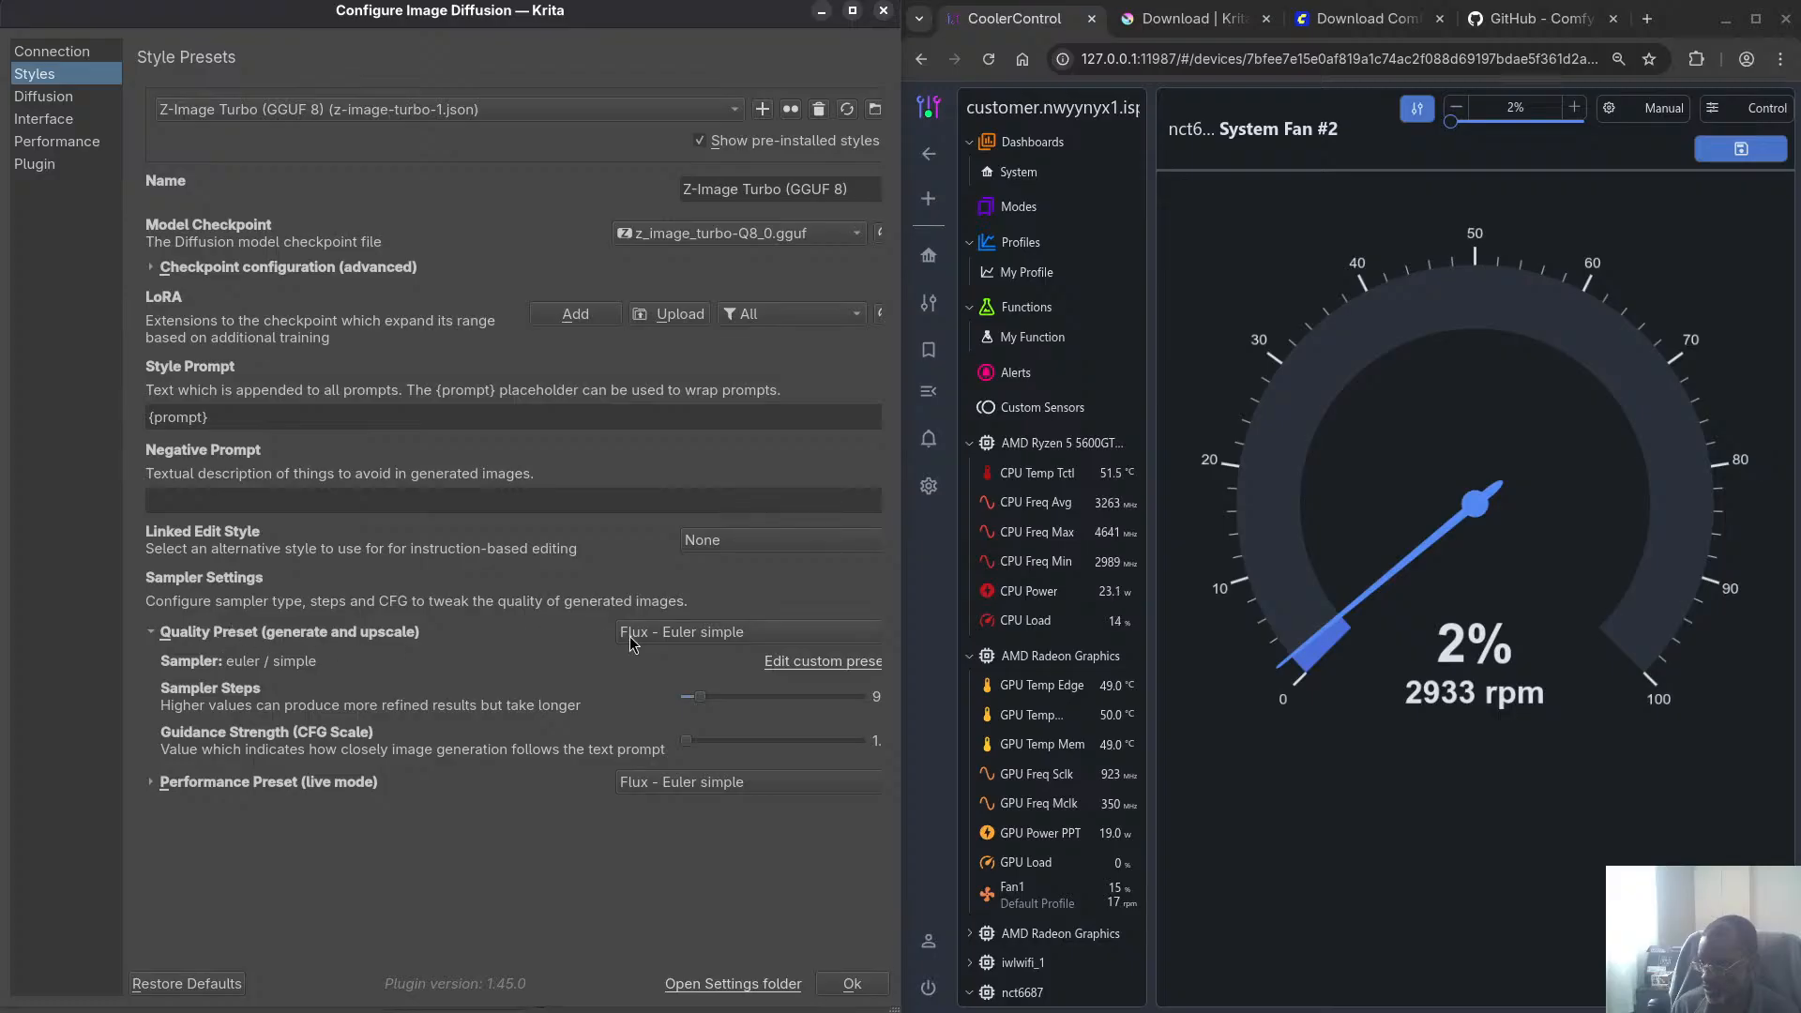
# Set the GGUF 8 style's quality preset to Flux - Turbo with 5 sampler steps and accept the settings
pyautogui.click(725, 641)
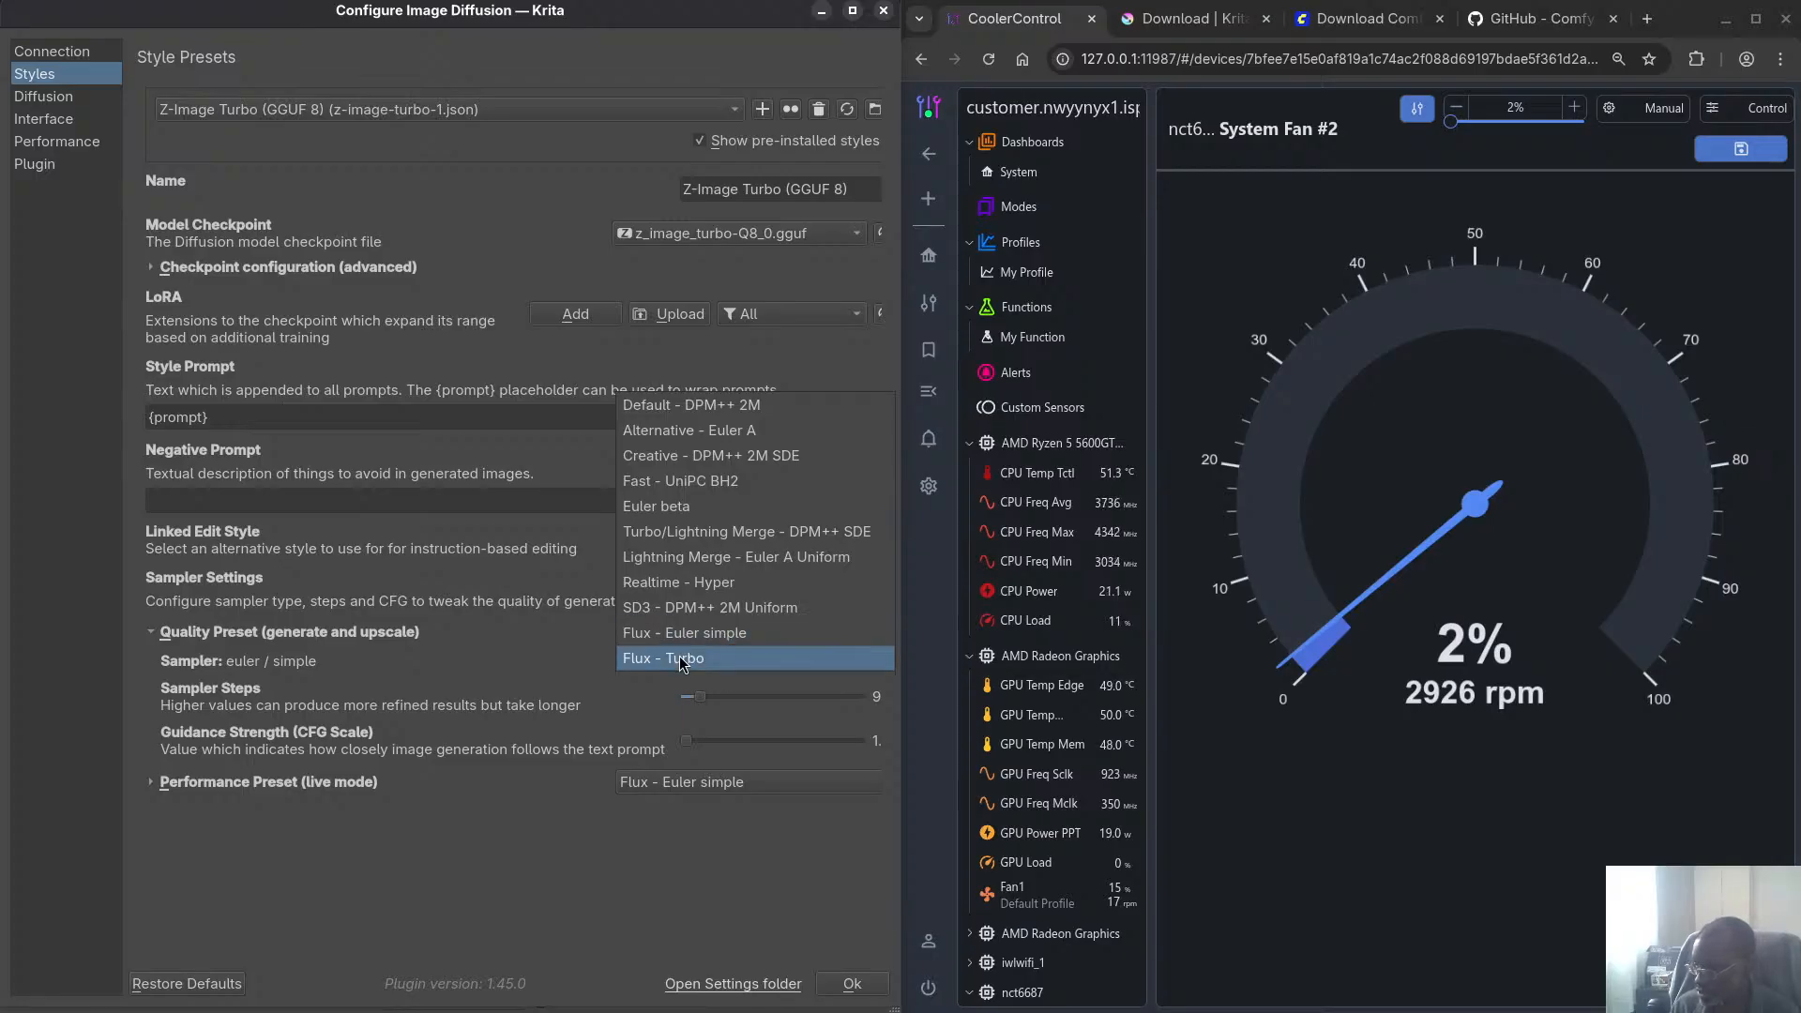
pyautogui.click(687, 658)
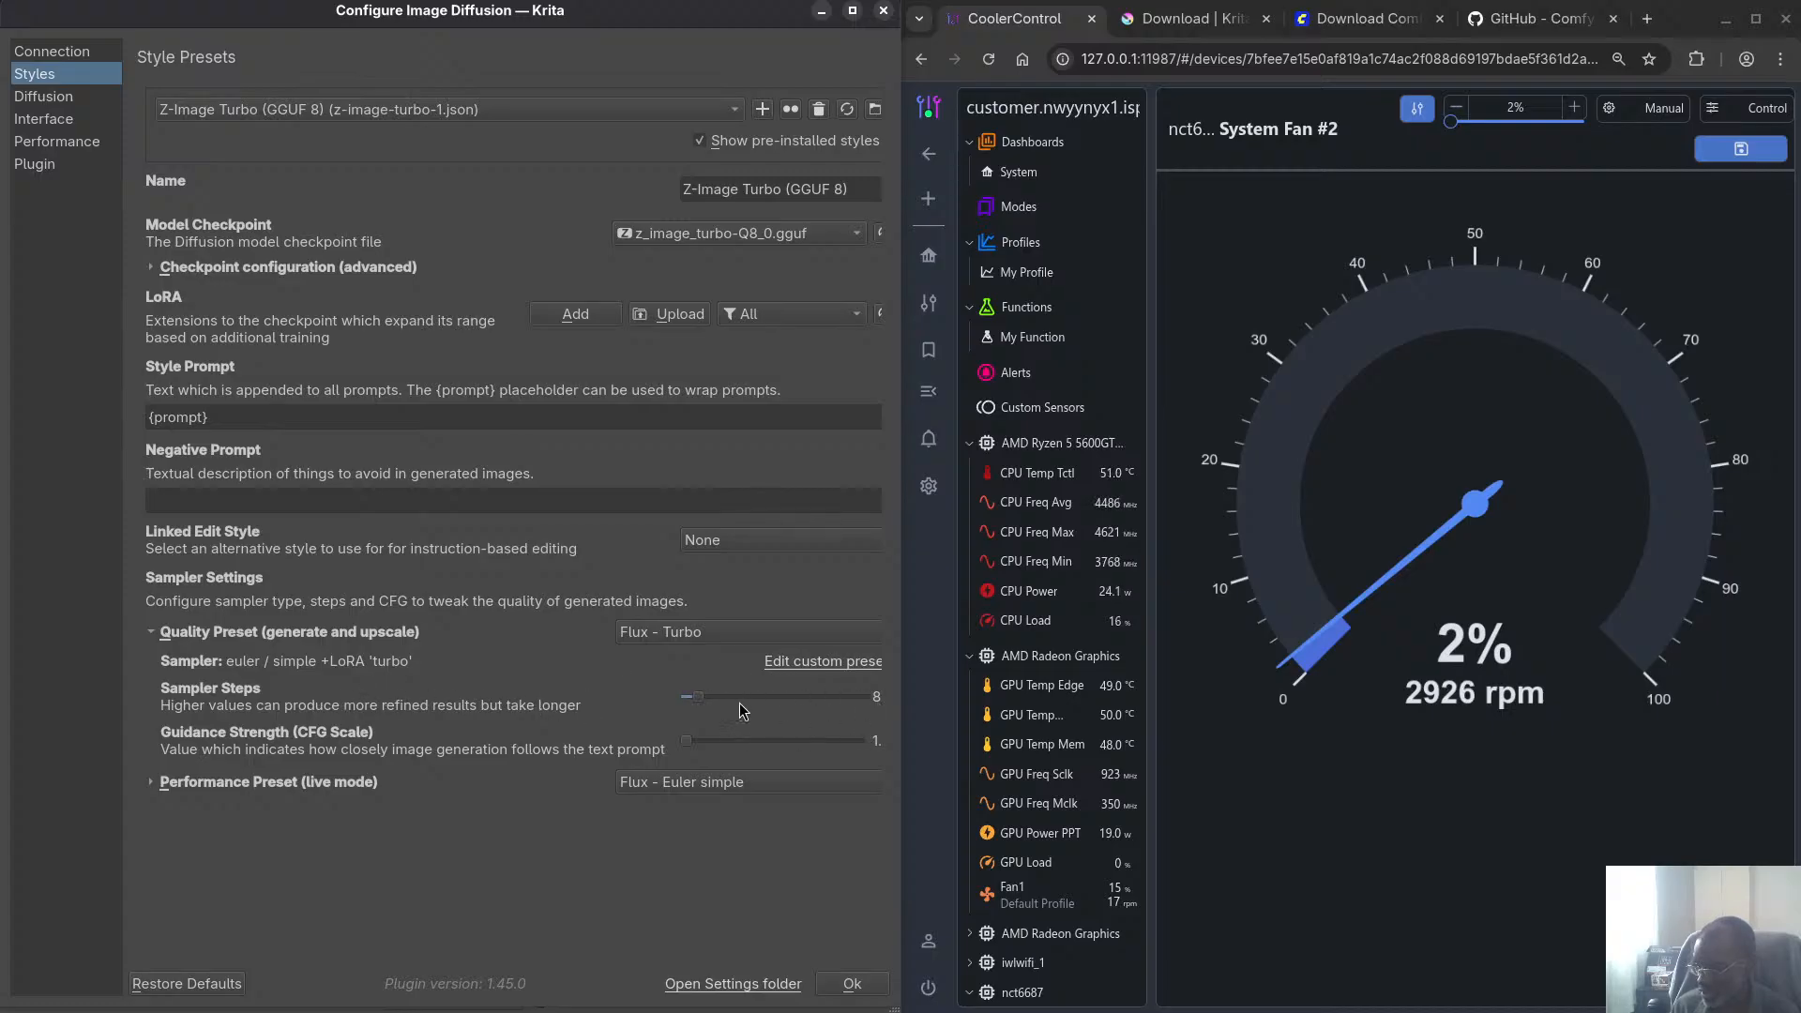
pyautogui.moveTo(703, 706); pyautogui.dragTo(697, 705)
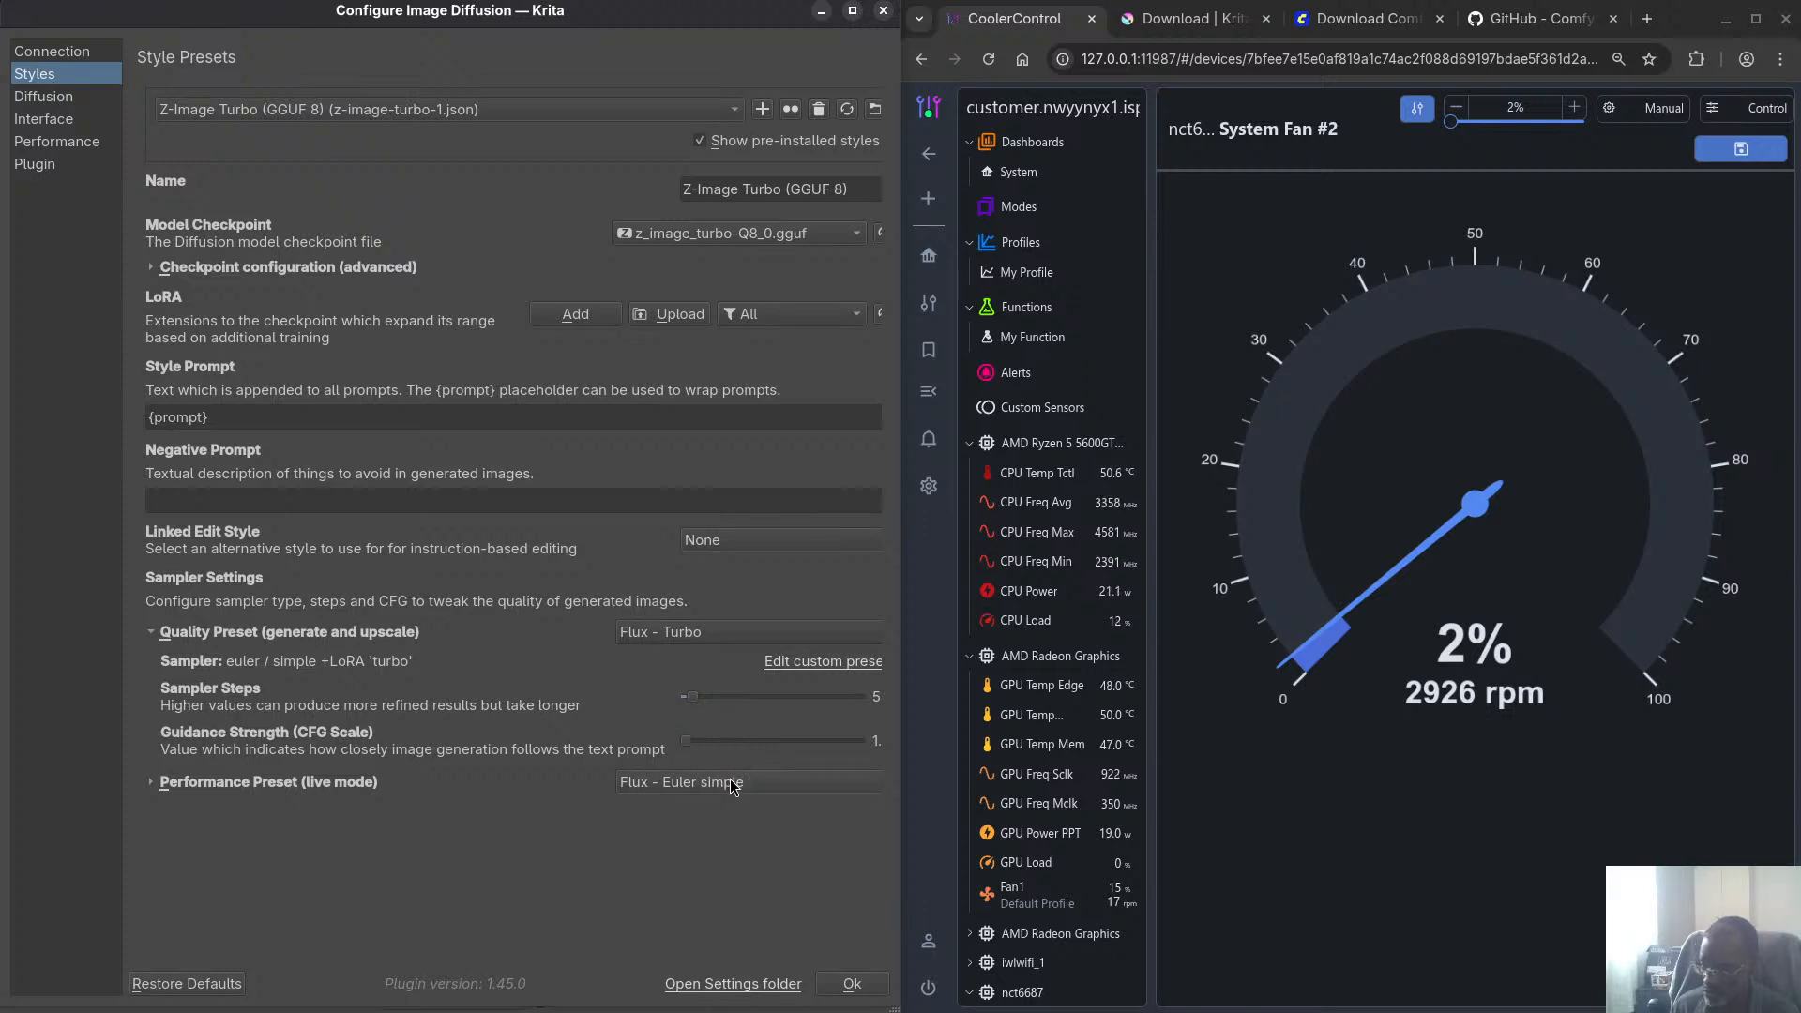
pyautogui.click(858, 985)
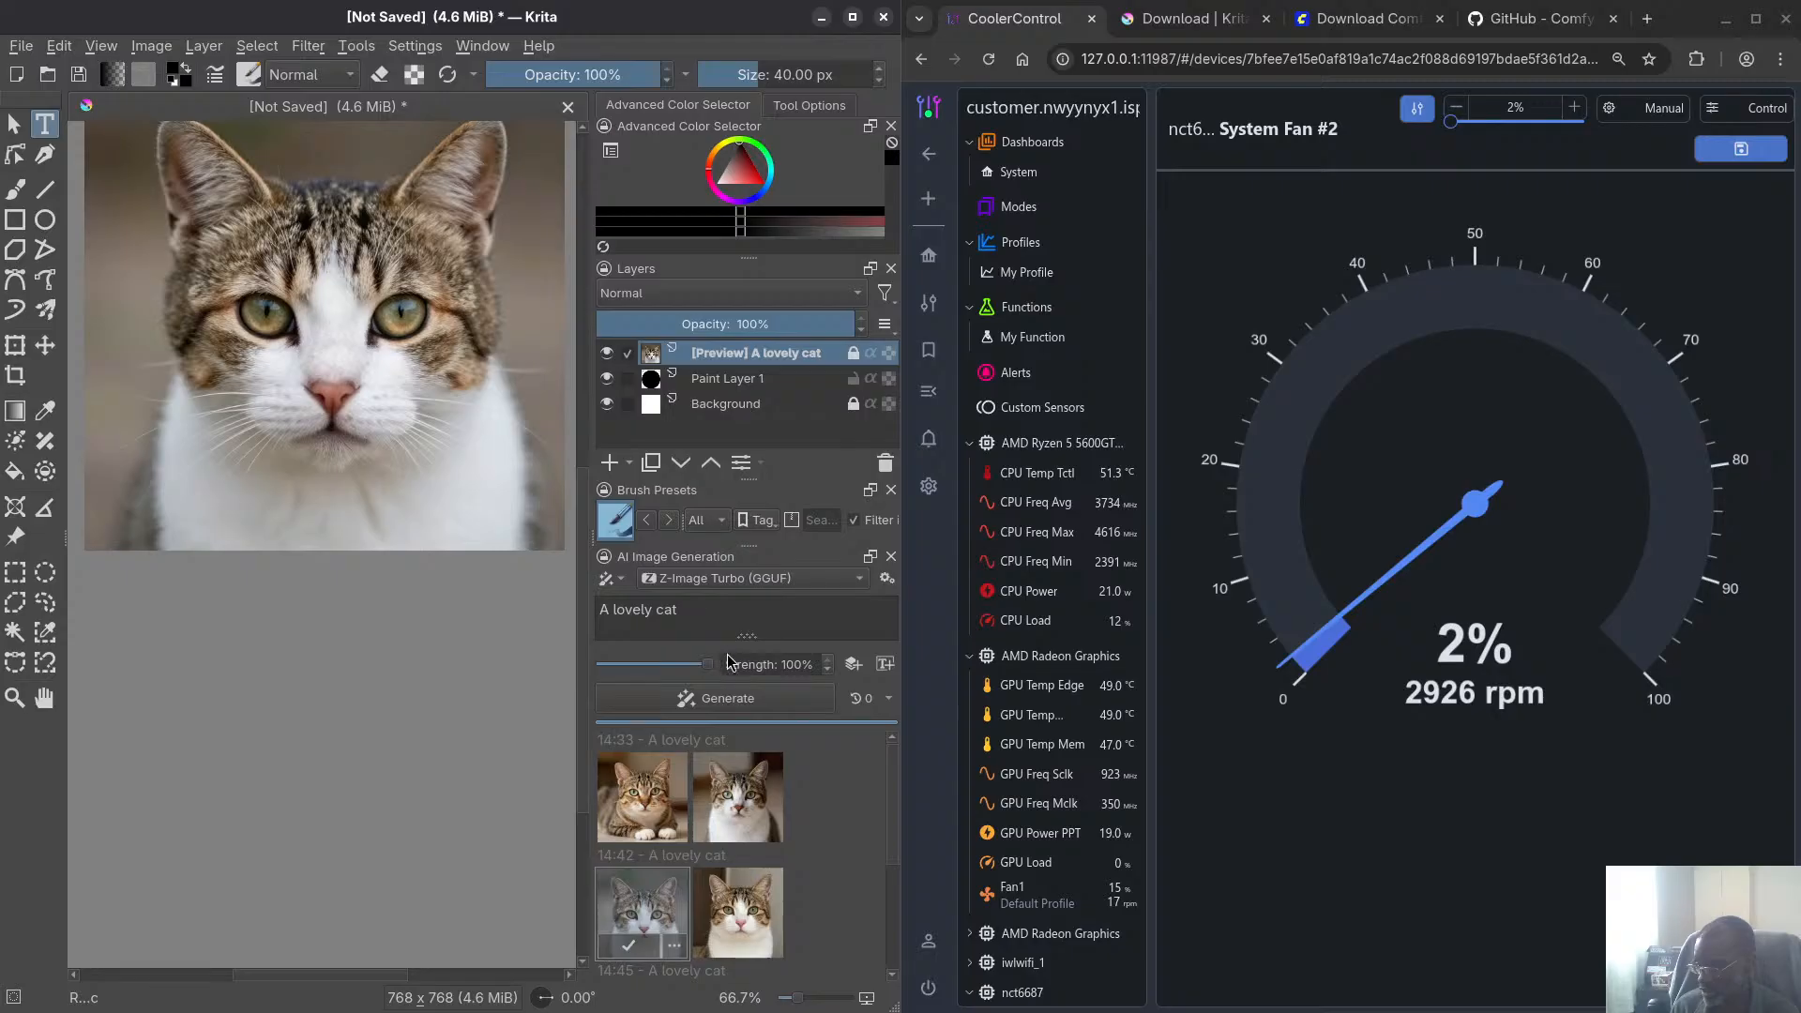
# Generate another lovely cat image with the Z-Image Turbo (GGUF) style and apply a 35% manual speed to System Fan #2 in CoolerControl
pyautogui.click(733, 702)
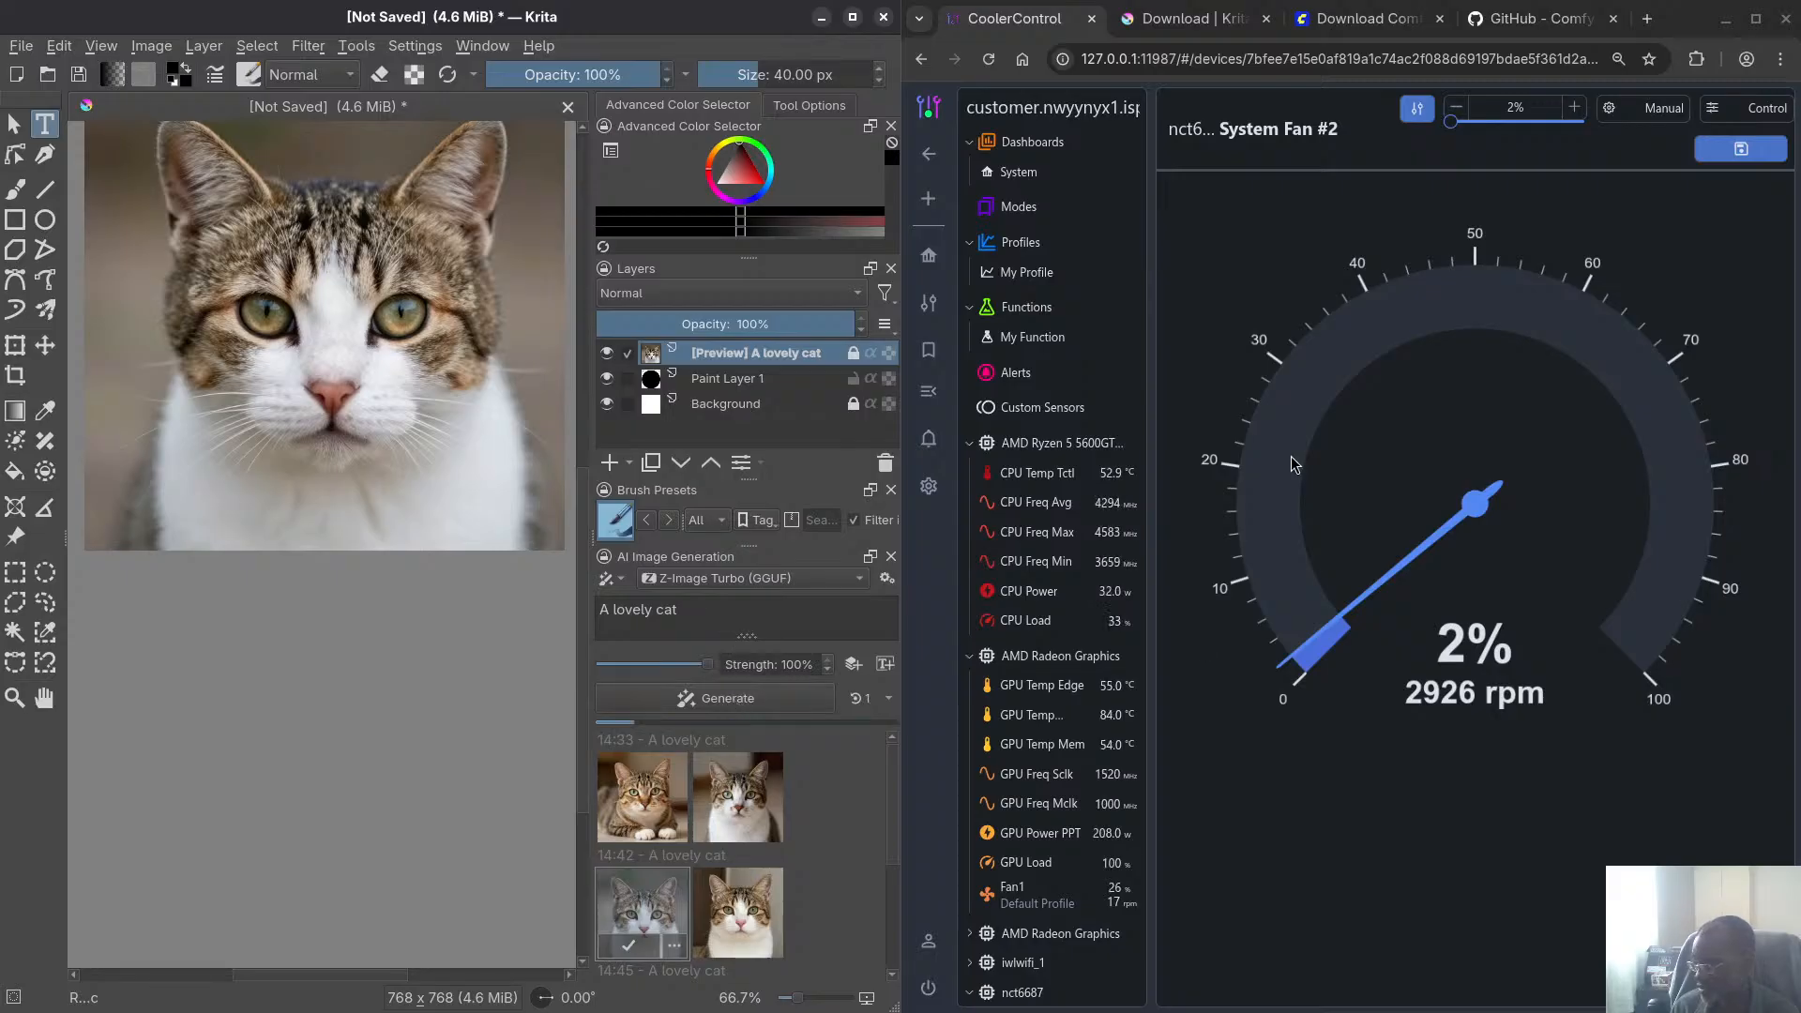
pyautogui.doubleClick(1514, 107)
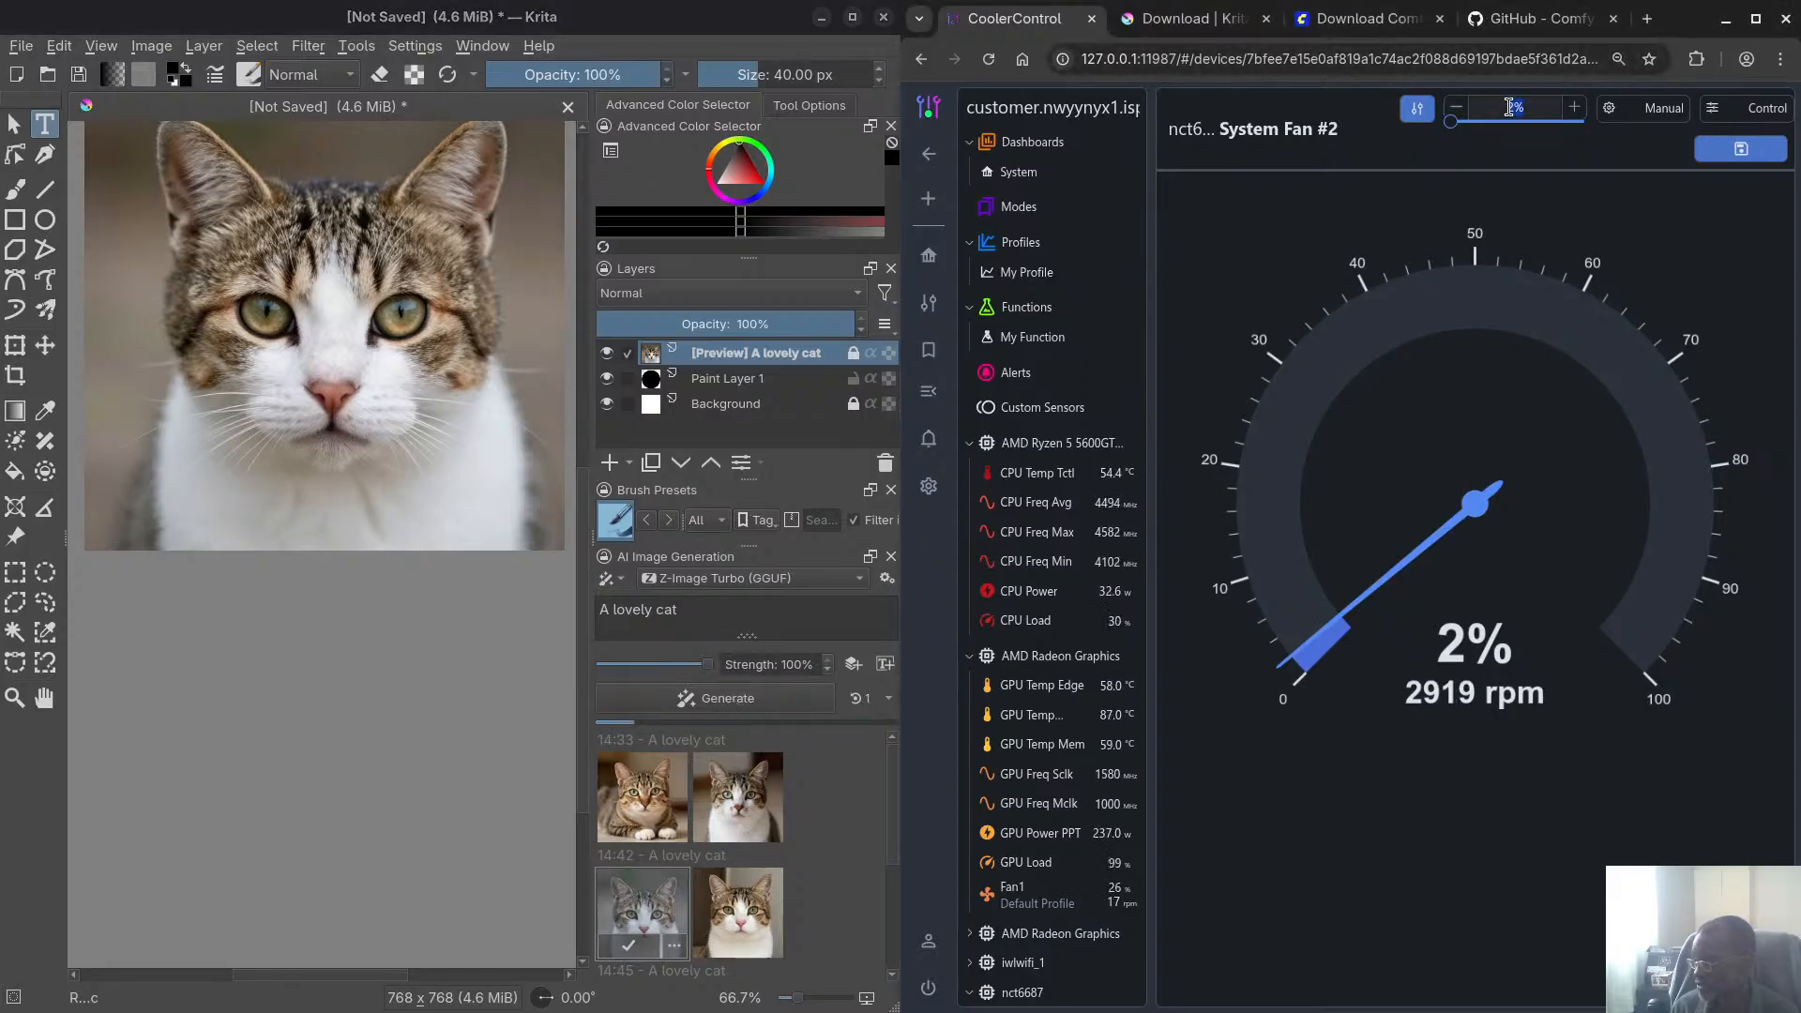
pyautogui.write('35')
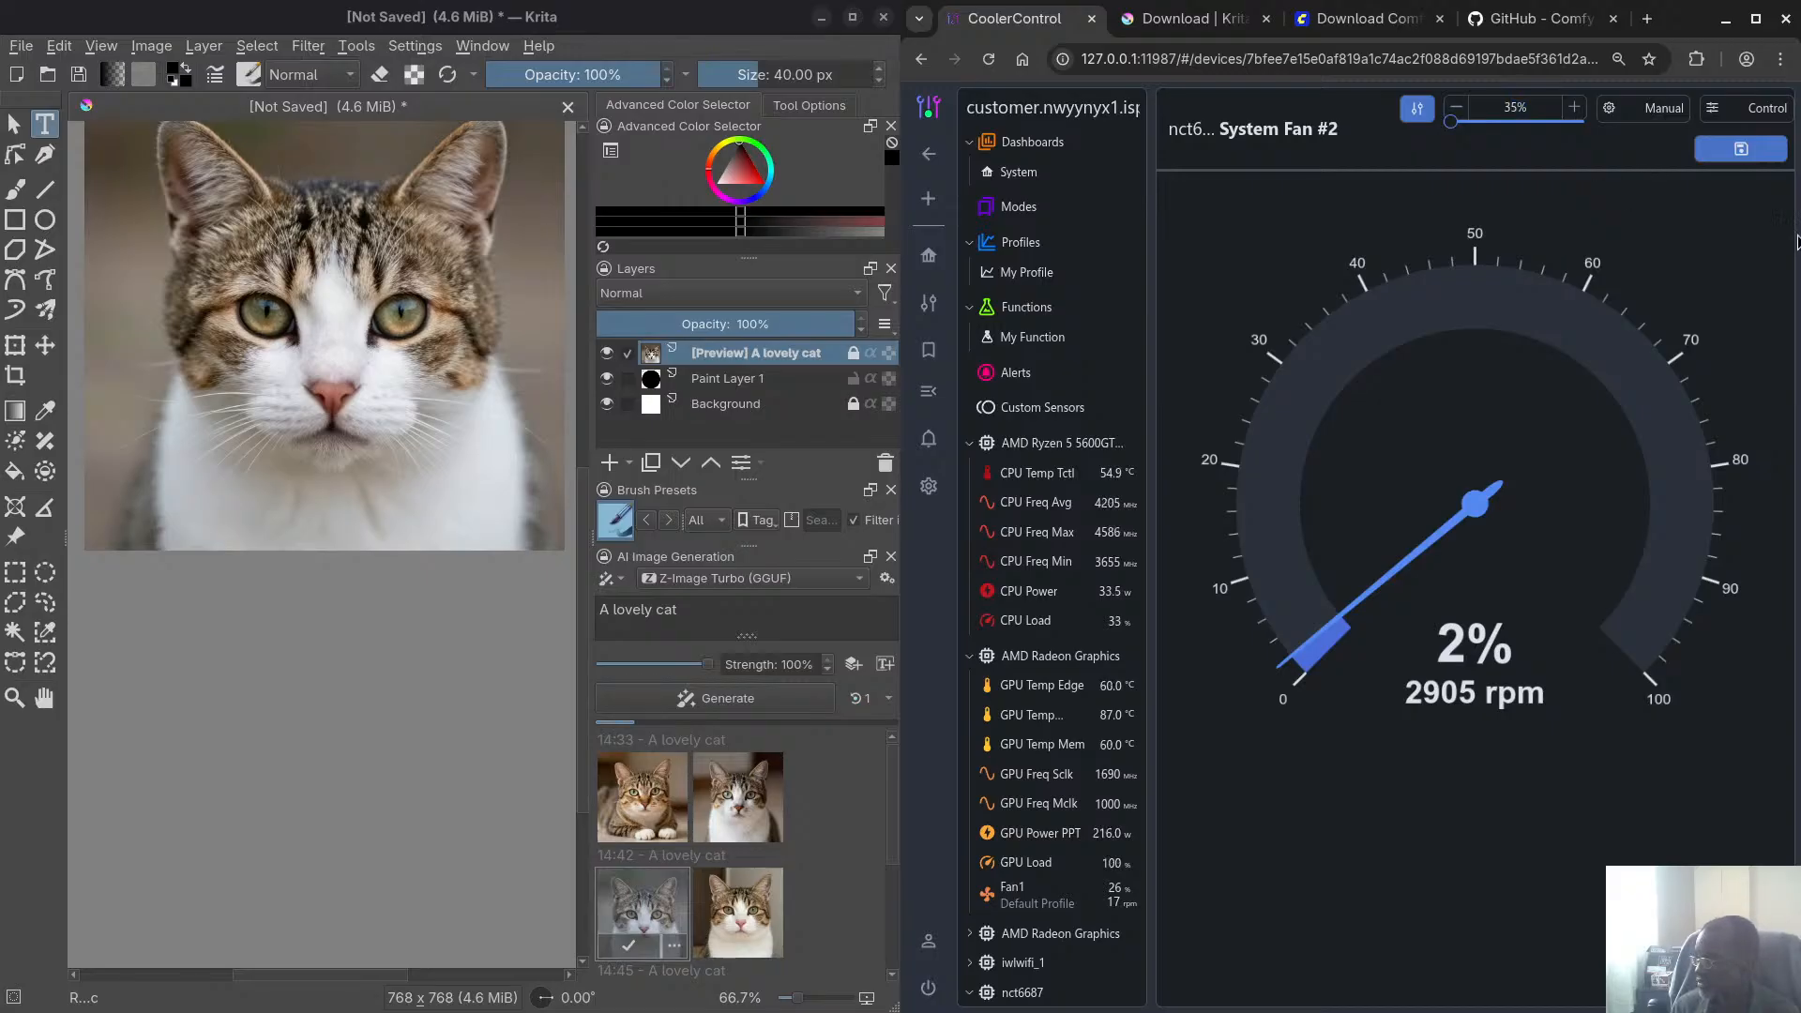
pyautogui.click(1741, 150)
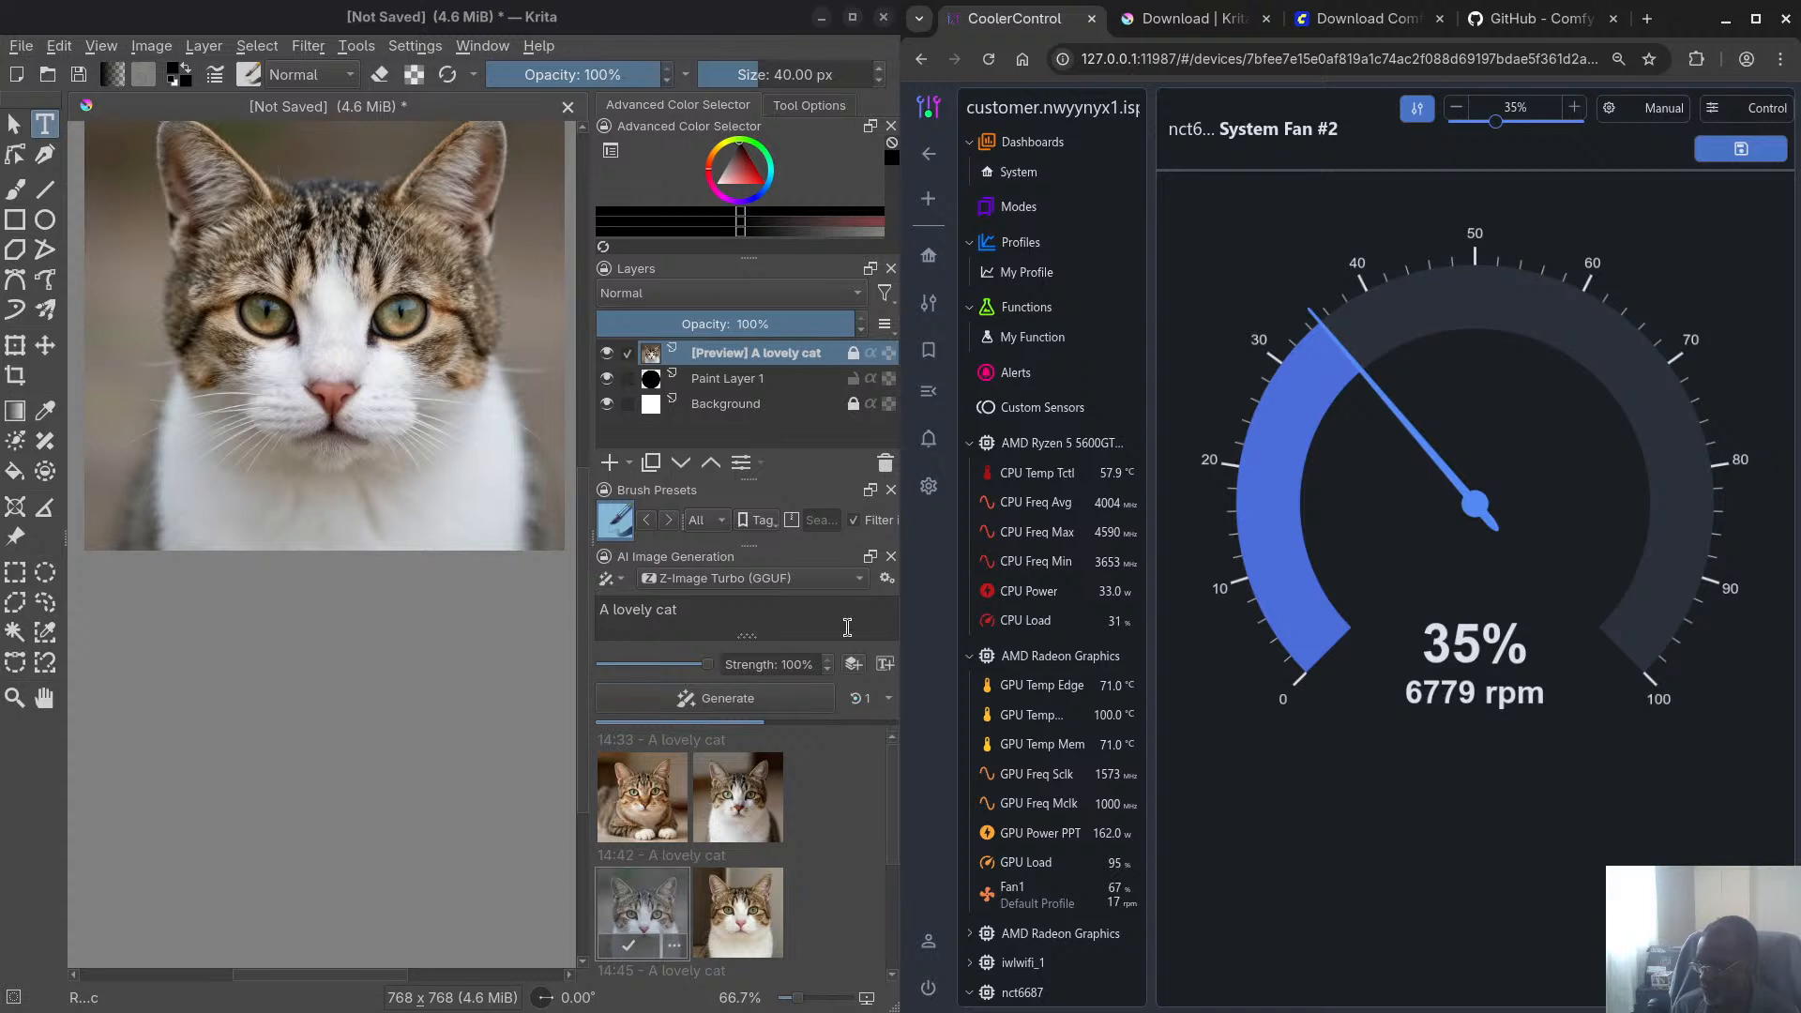
# Compare the newest generated cat images by previewing them on the canvas, ending with the preview hidden
pyautogui.click(839, 586)
pyautogui.click(836, 591)
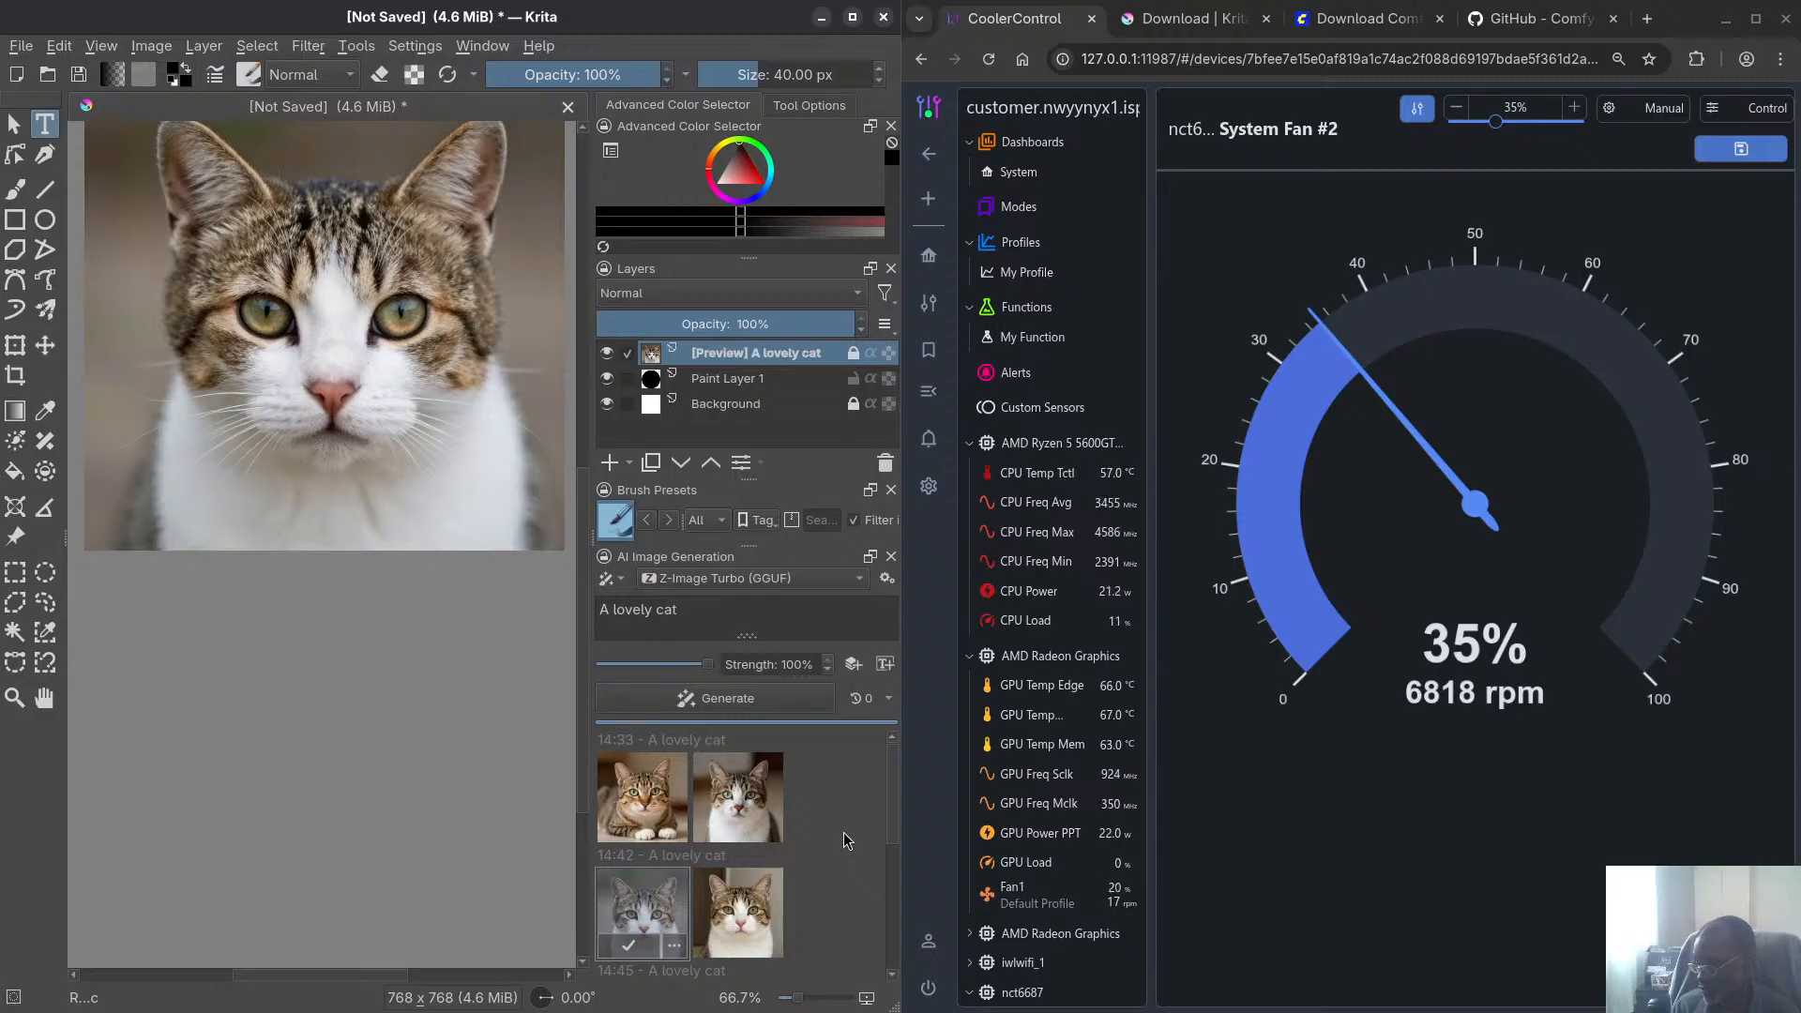
pyautogui.scroll(-3, 838, 815)
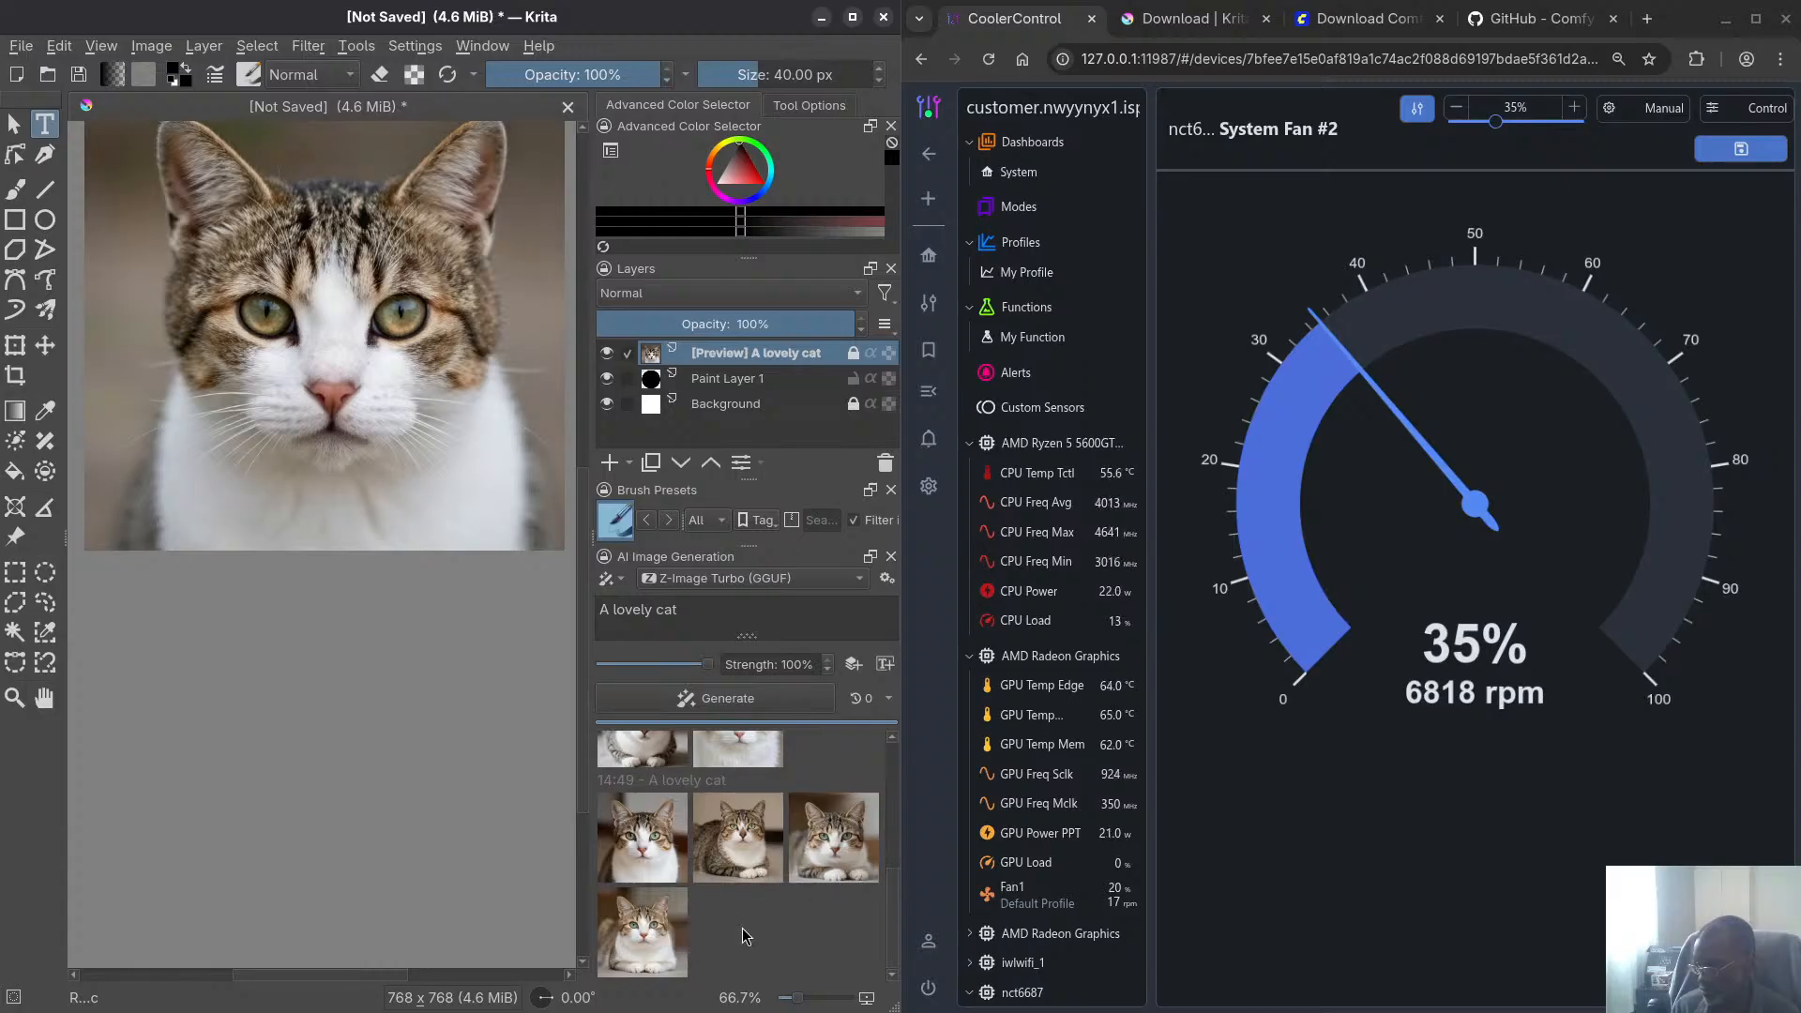
pyautogui.click(847, 849)
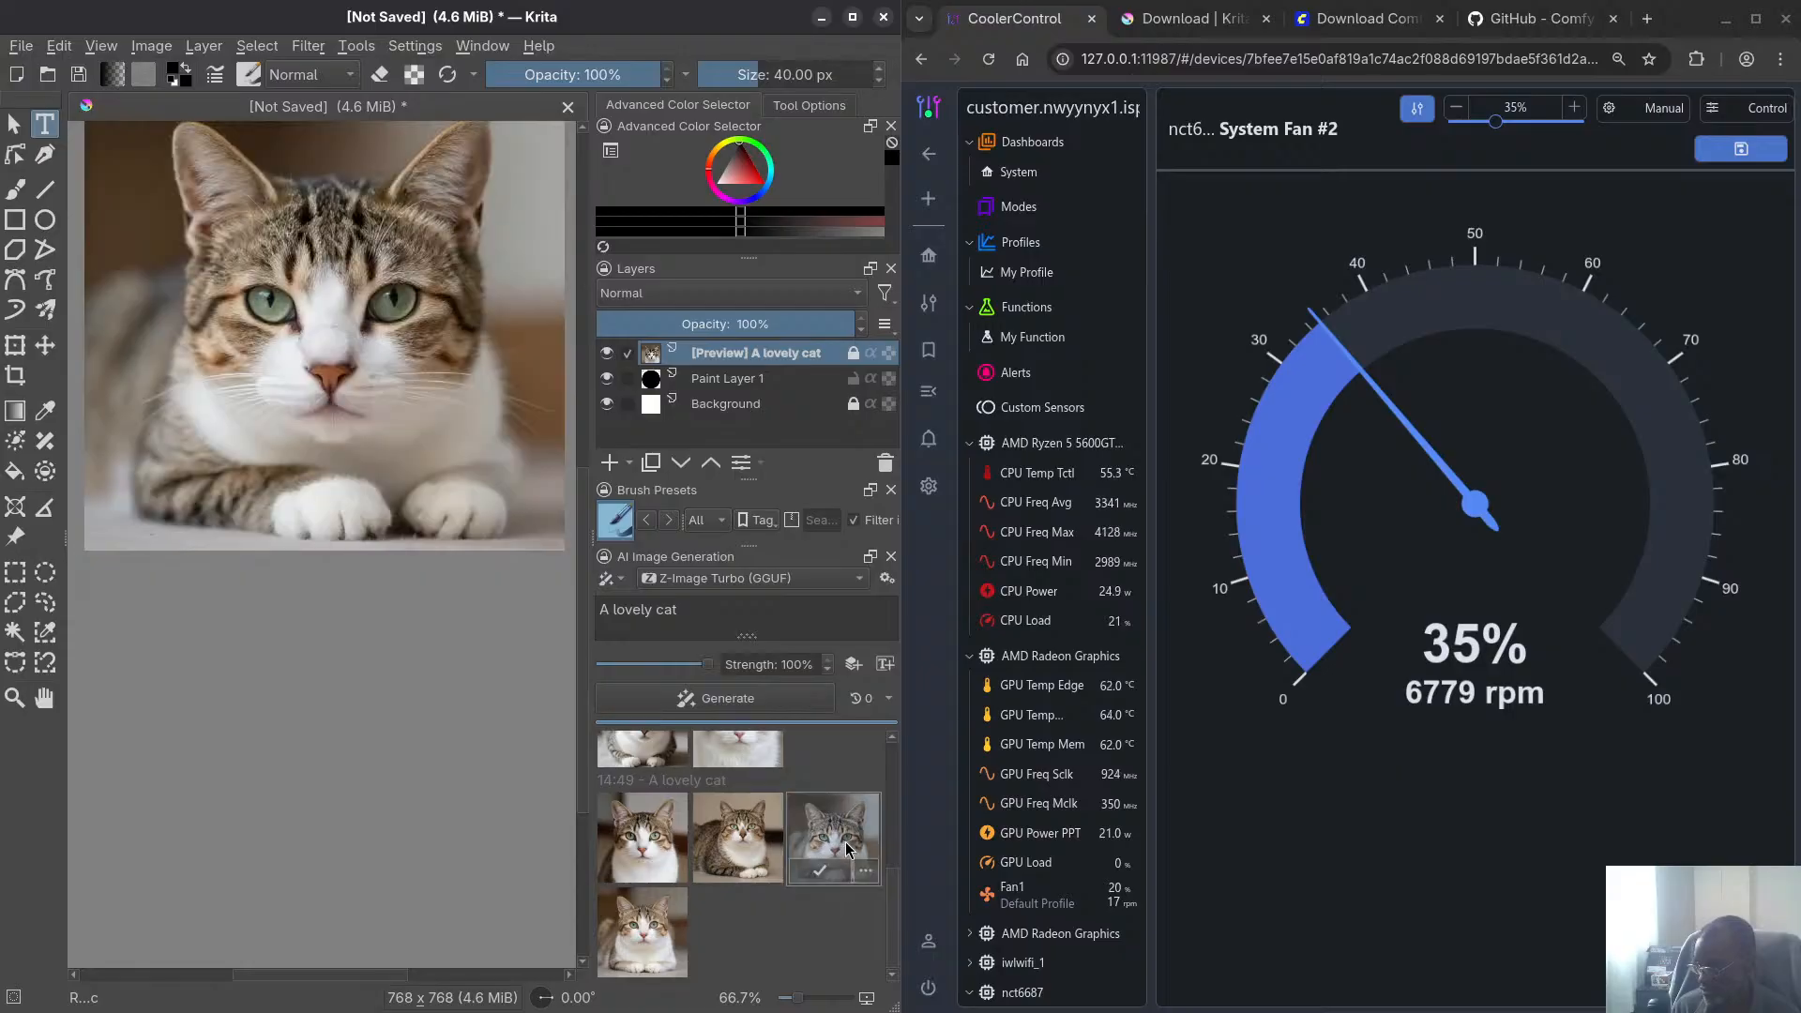
pyautogui.click(659, 933)
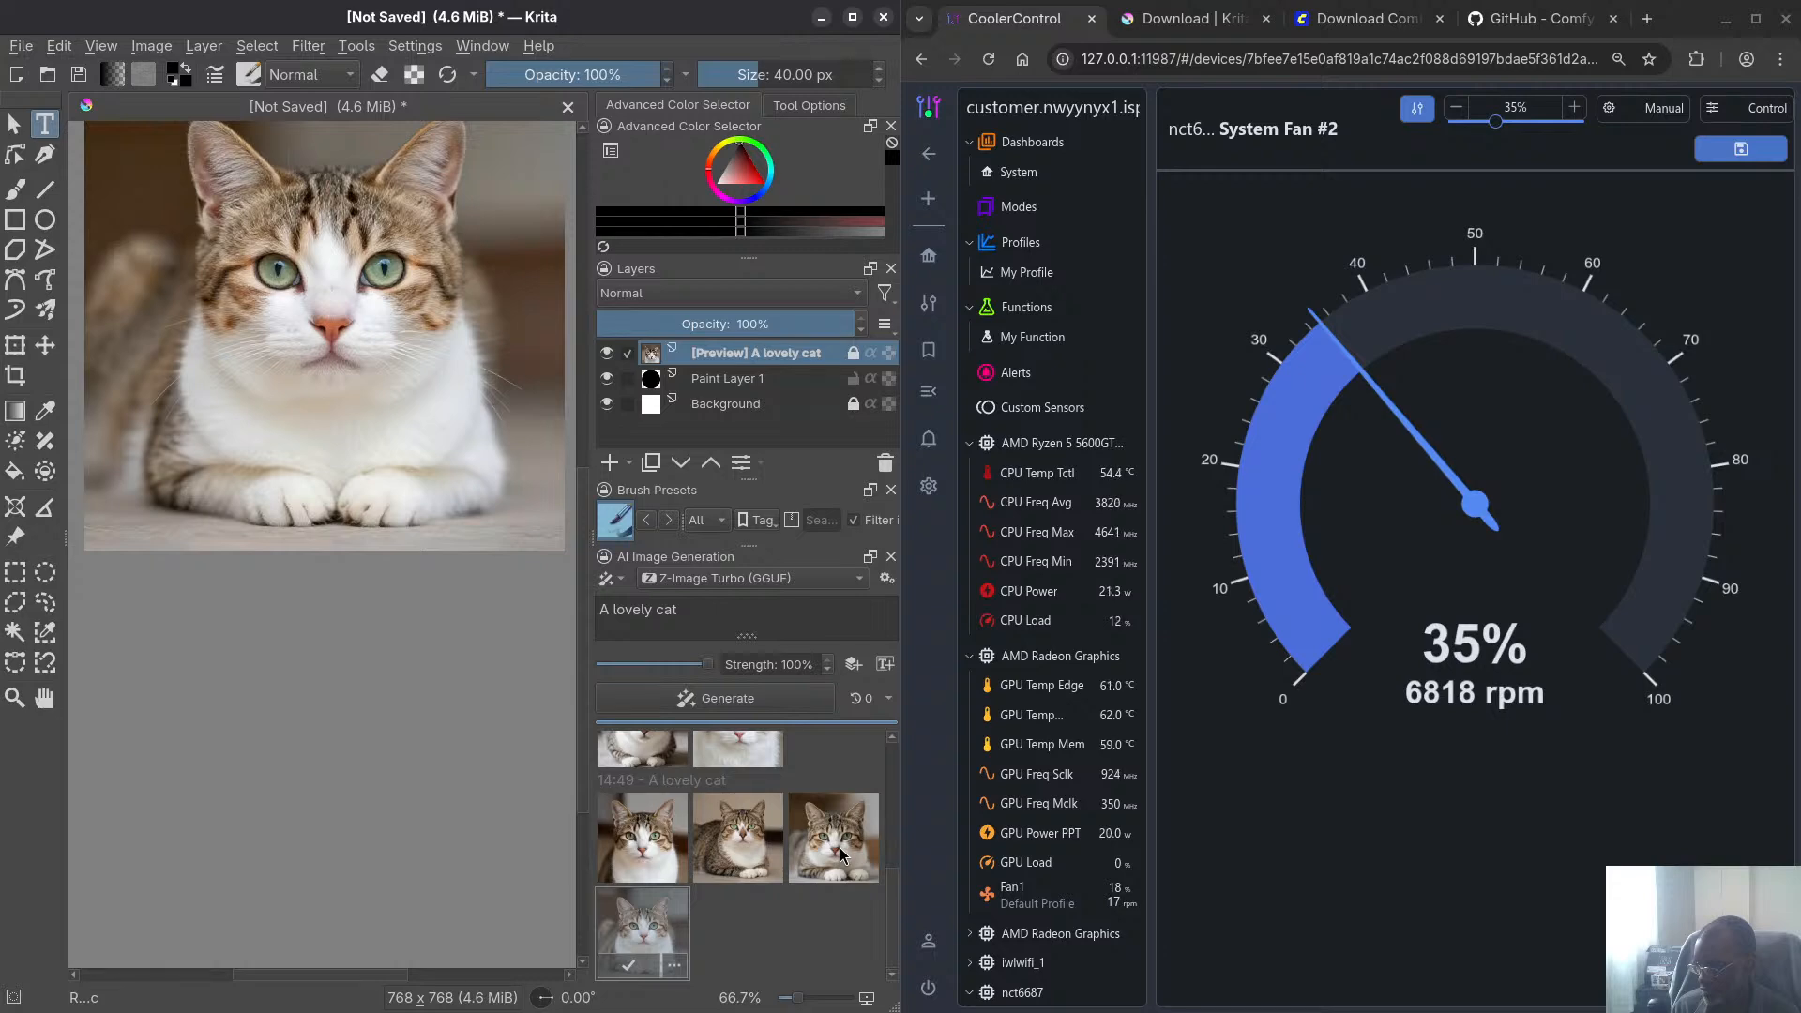
pyautogui.click(842, 855)
pyautogui.click(660, 840)
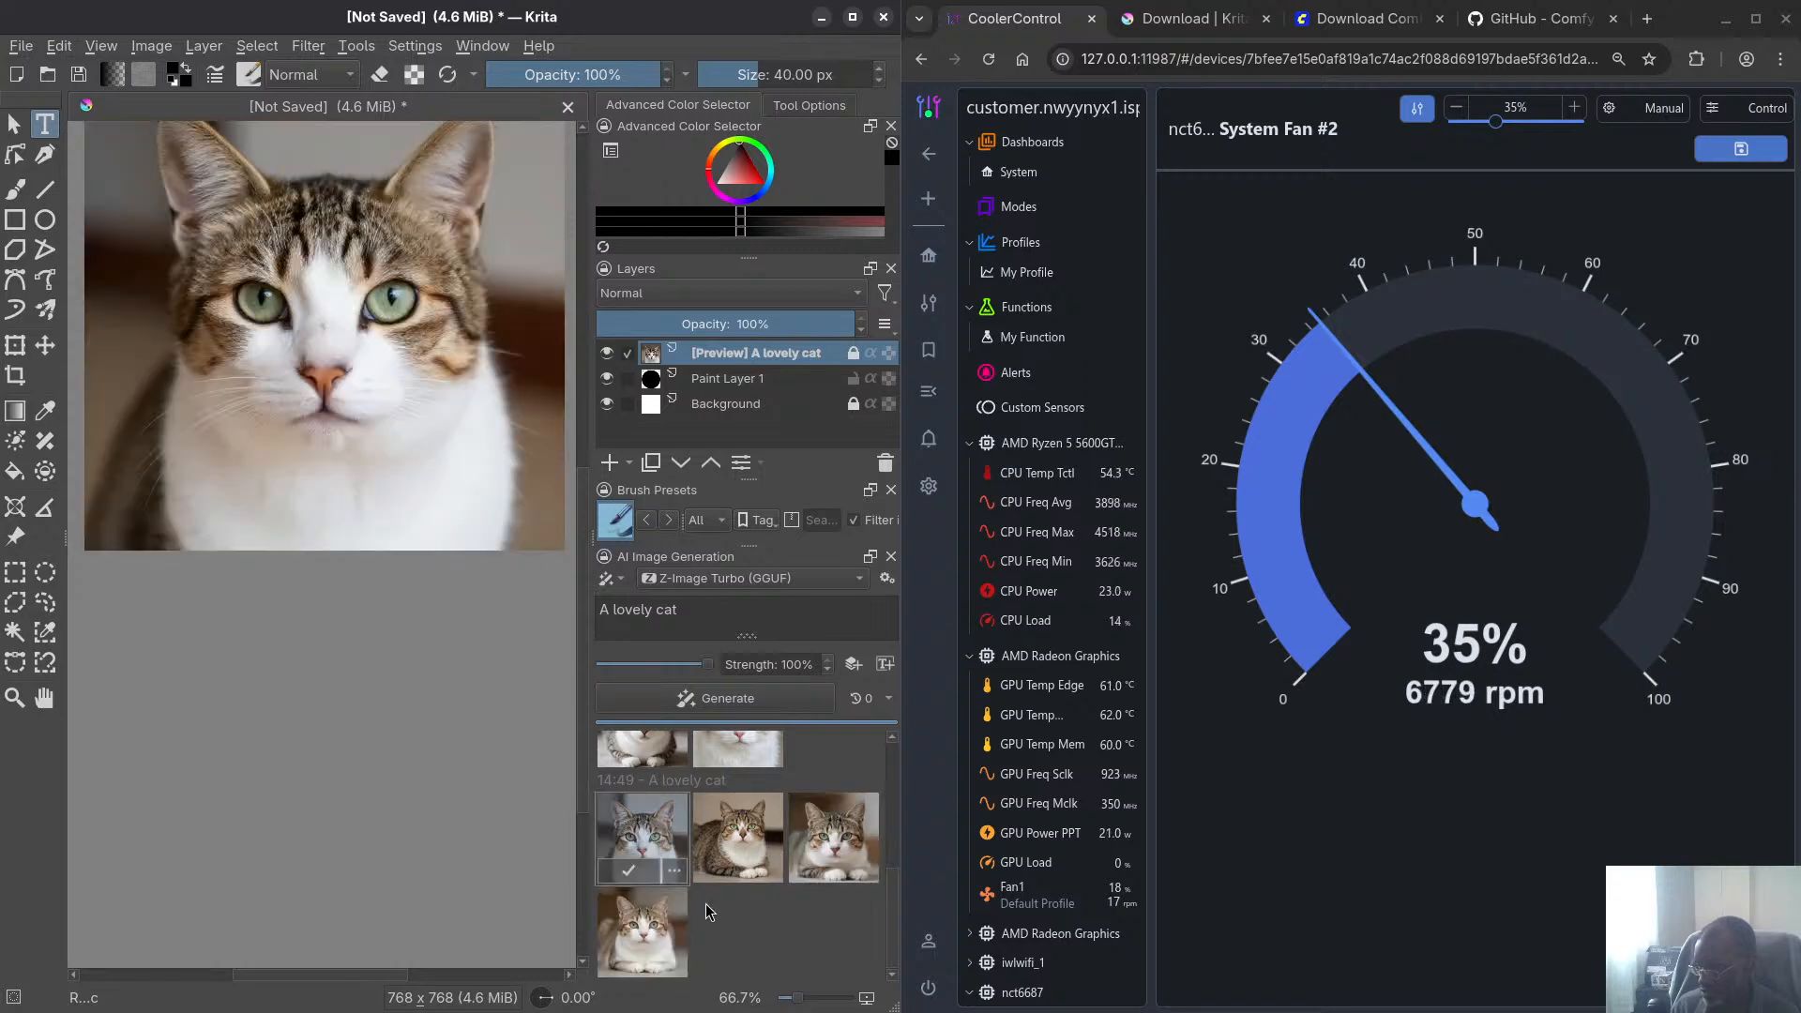
pyautogui.click(659, 842)
# Switch the generation style to Z-Image Turbo (GGUF 8) and try to generate the lovely cat image
pyautogui.click(749, 574)
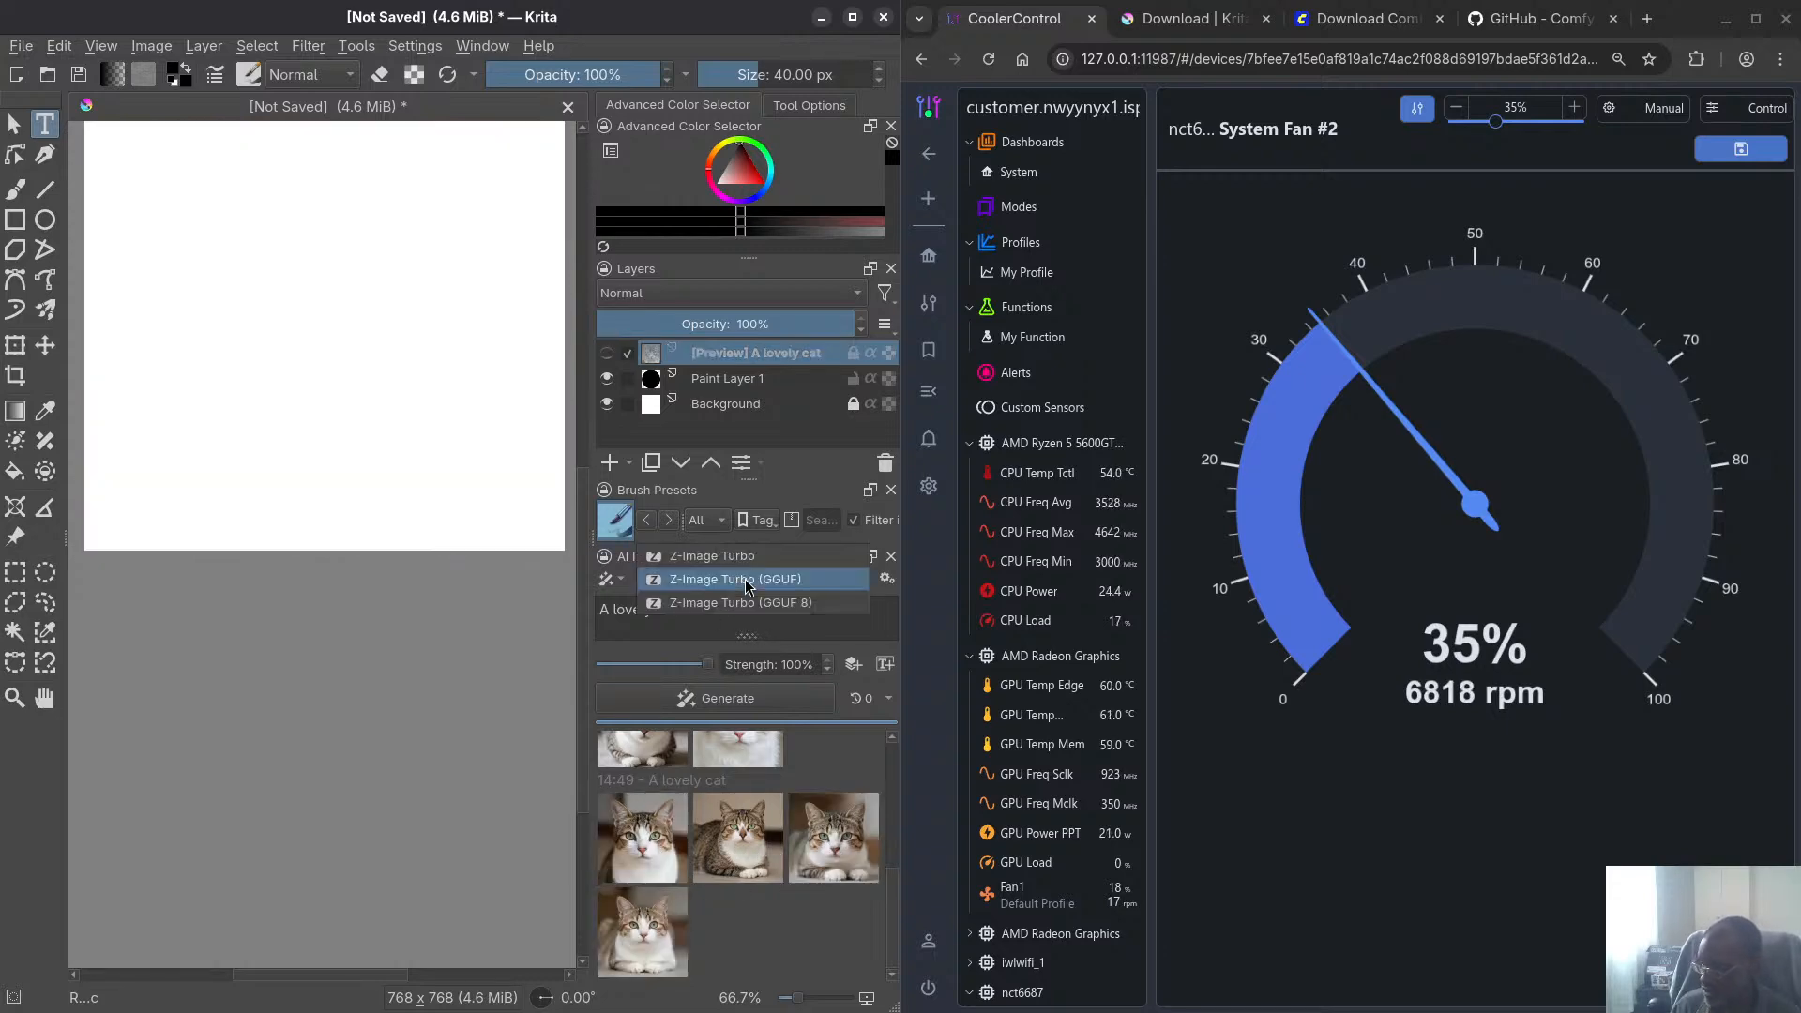
pyautogui.click(803, 607)
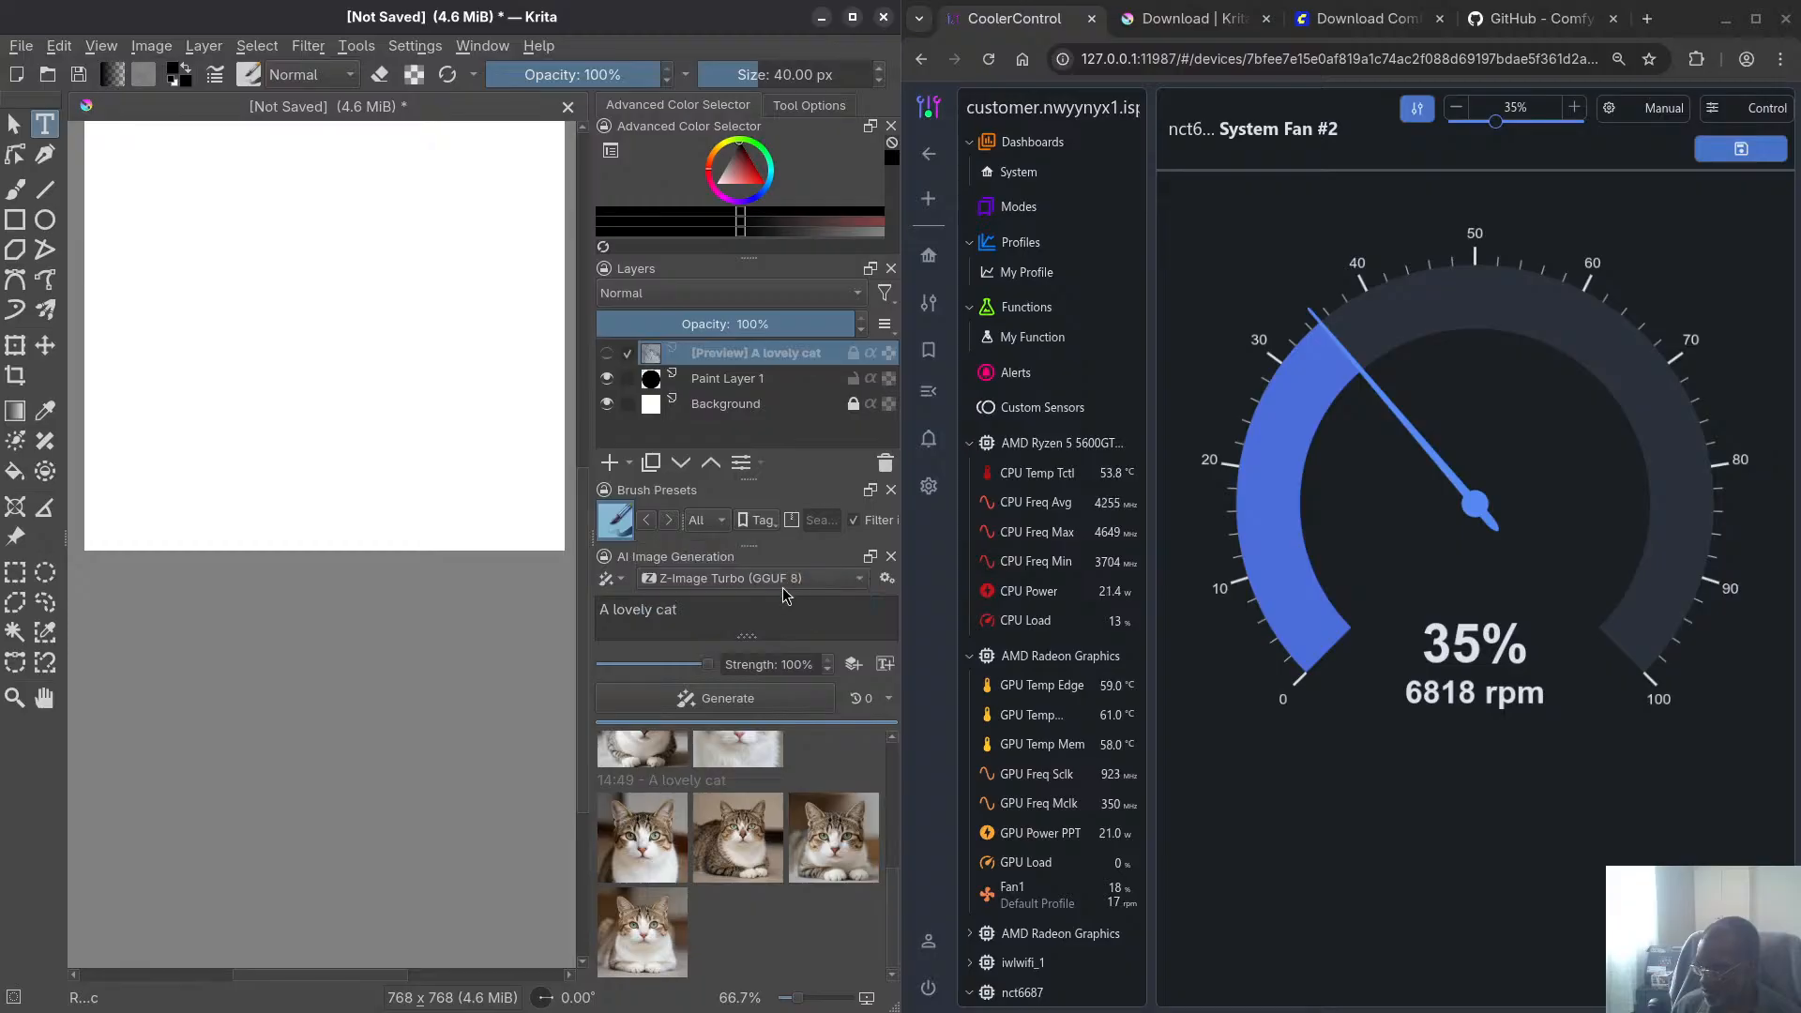
pyautogui.click(736, 700)
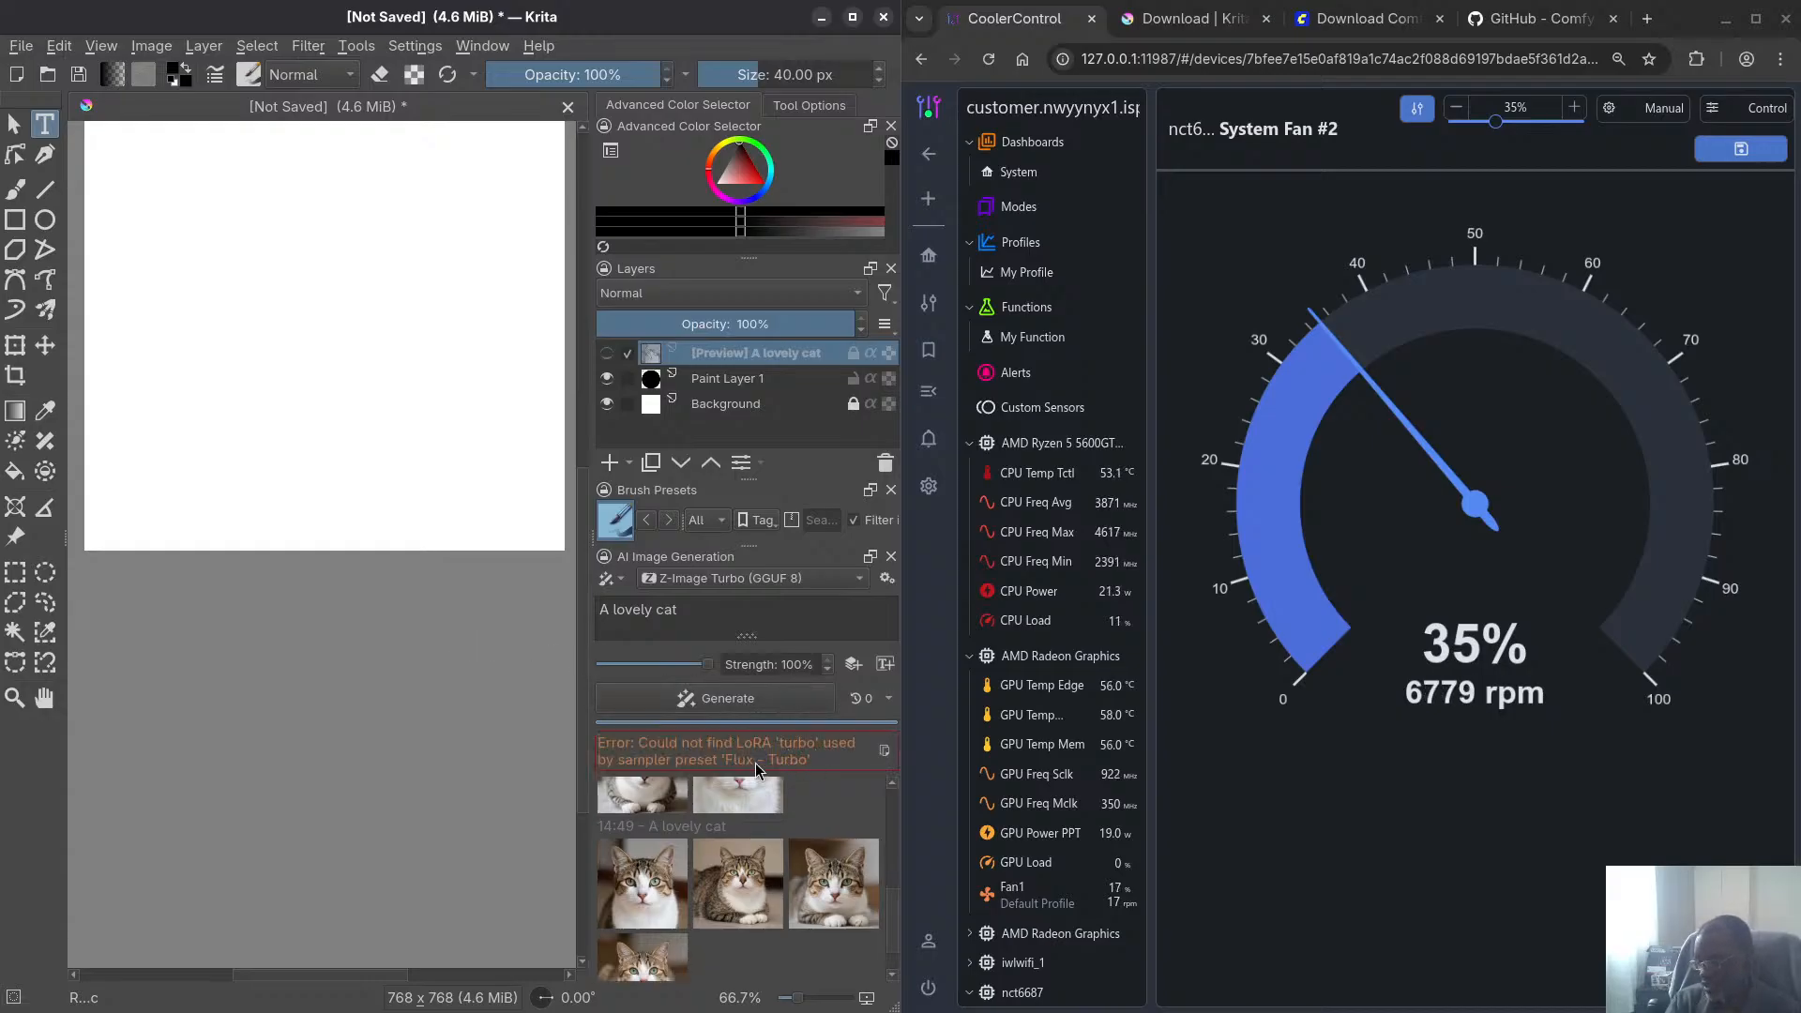
# Set the GGUF 8 style's quality preset to Fast - UniPC BH2 and accept the settings
pyautogui.click(887, 579)
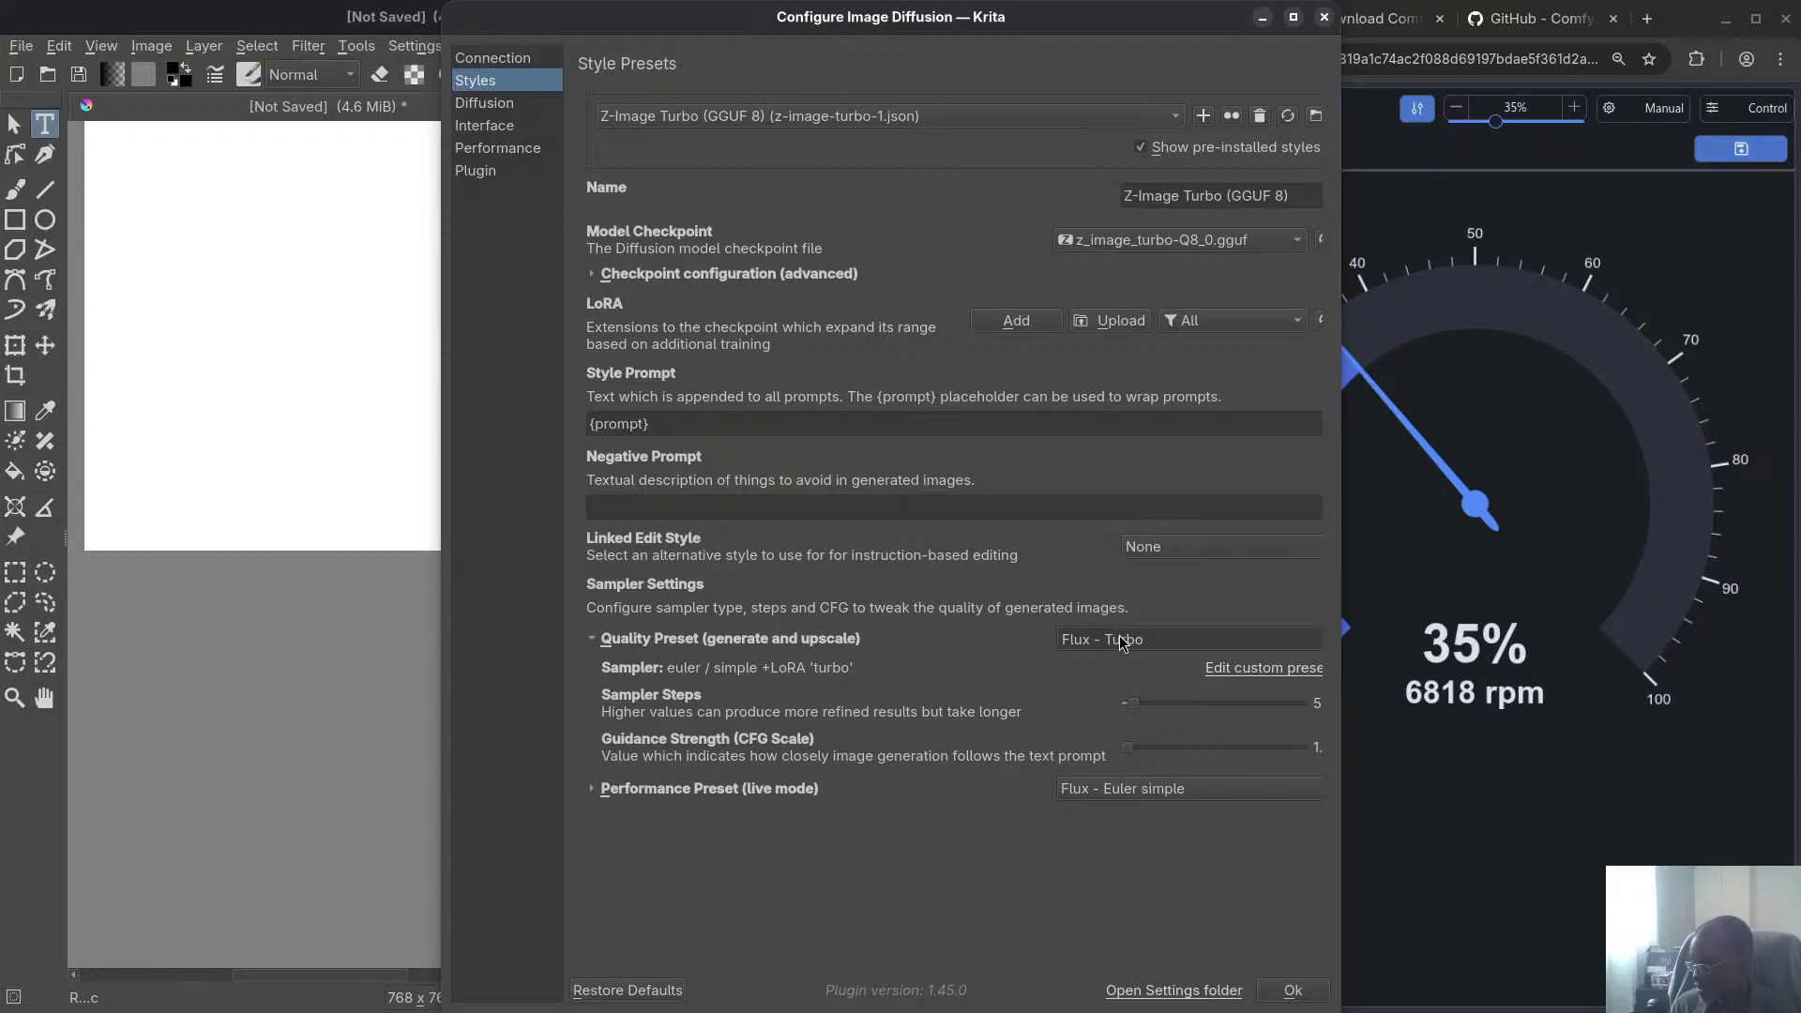
pyautogui.click(1122, 639)
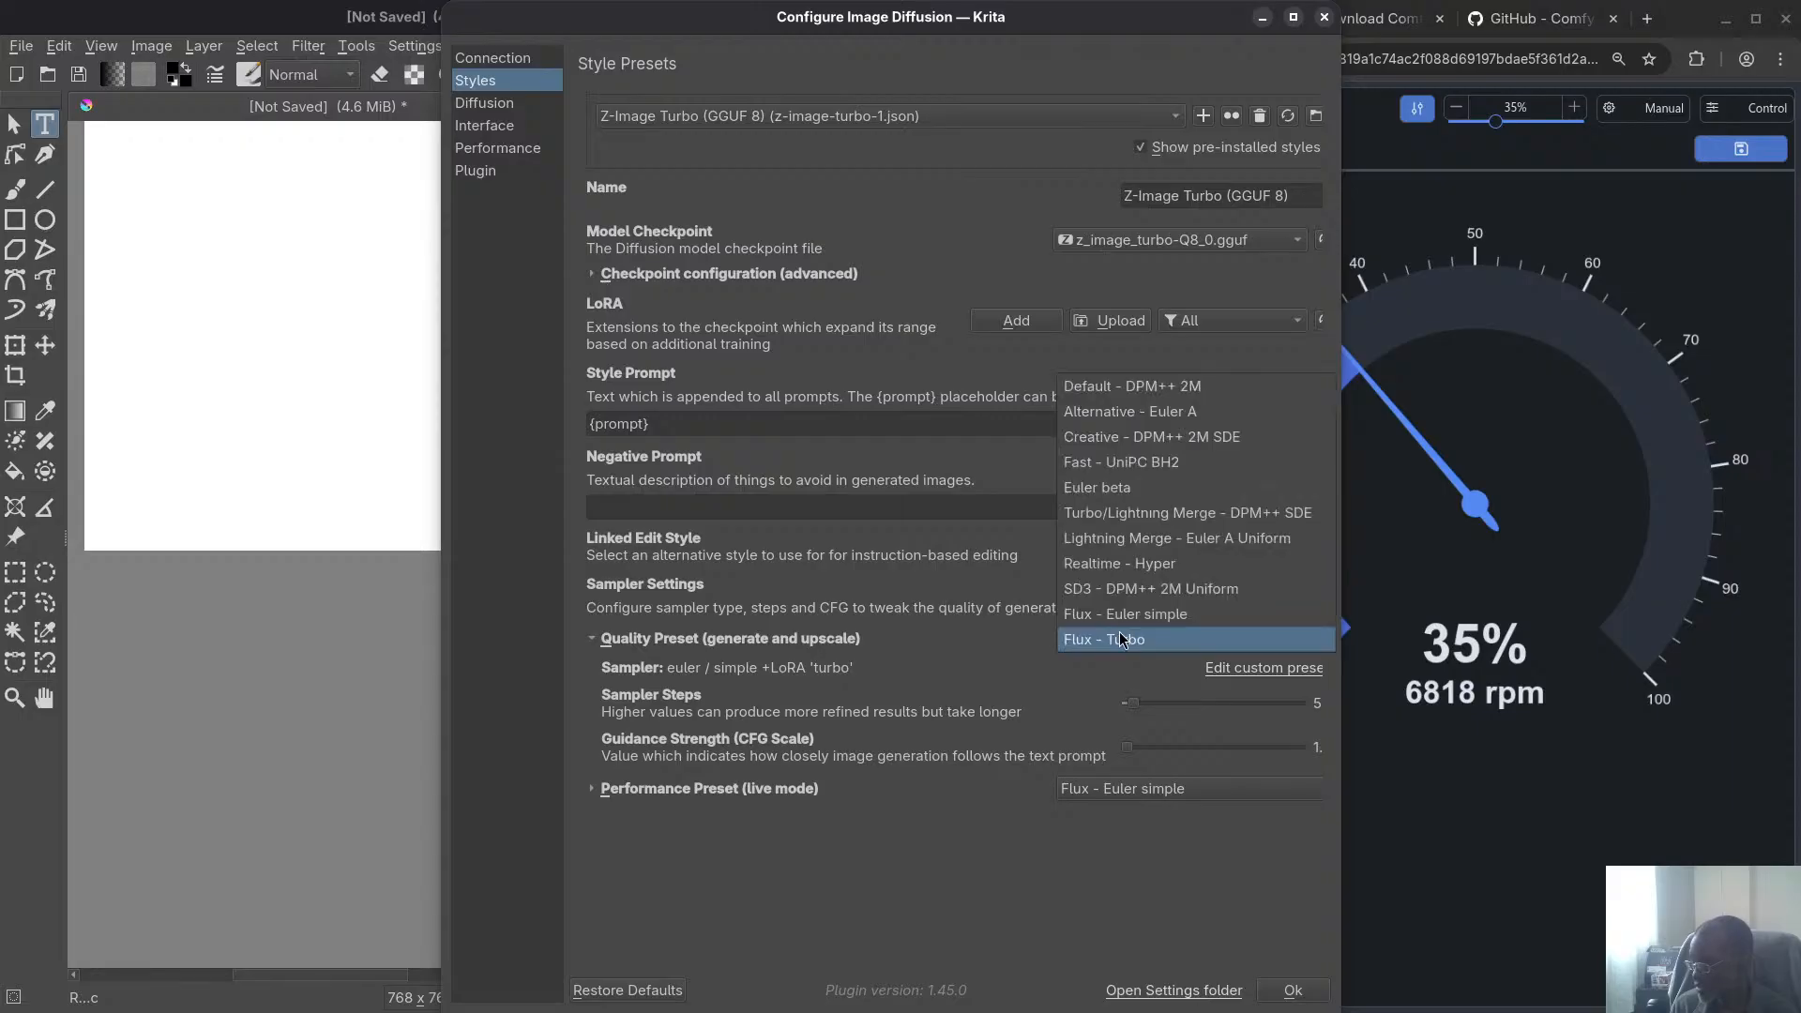
pyautogui.click(1135, 465)
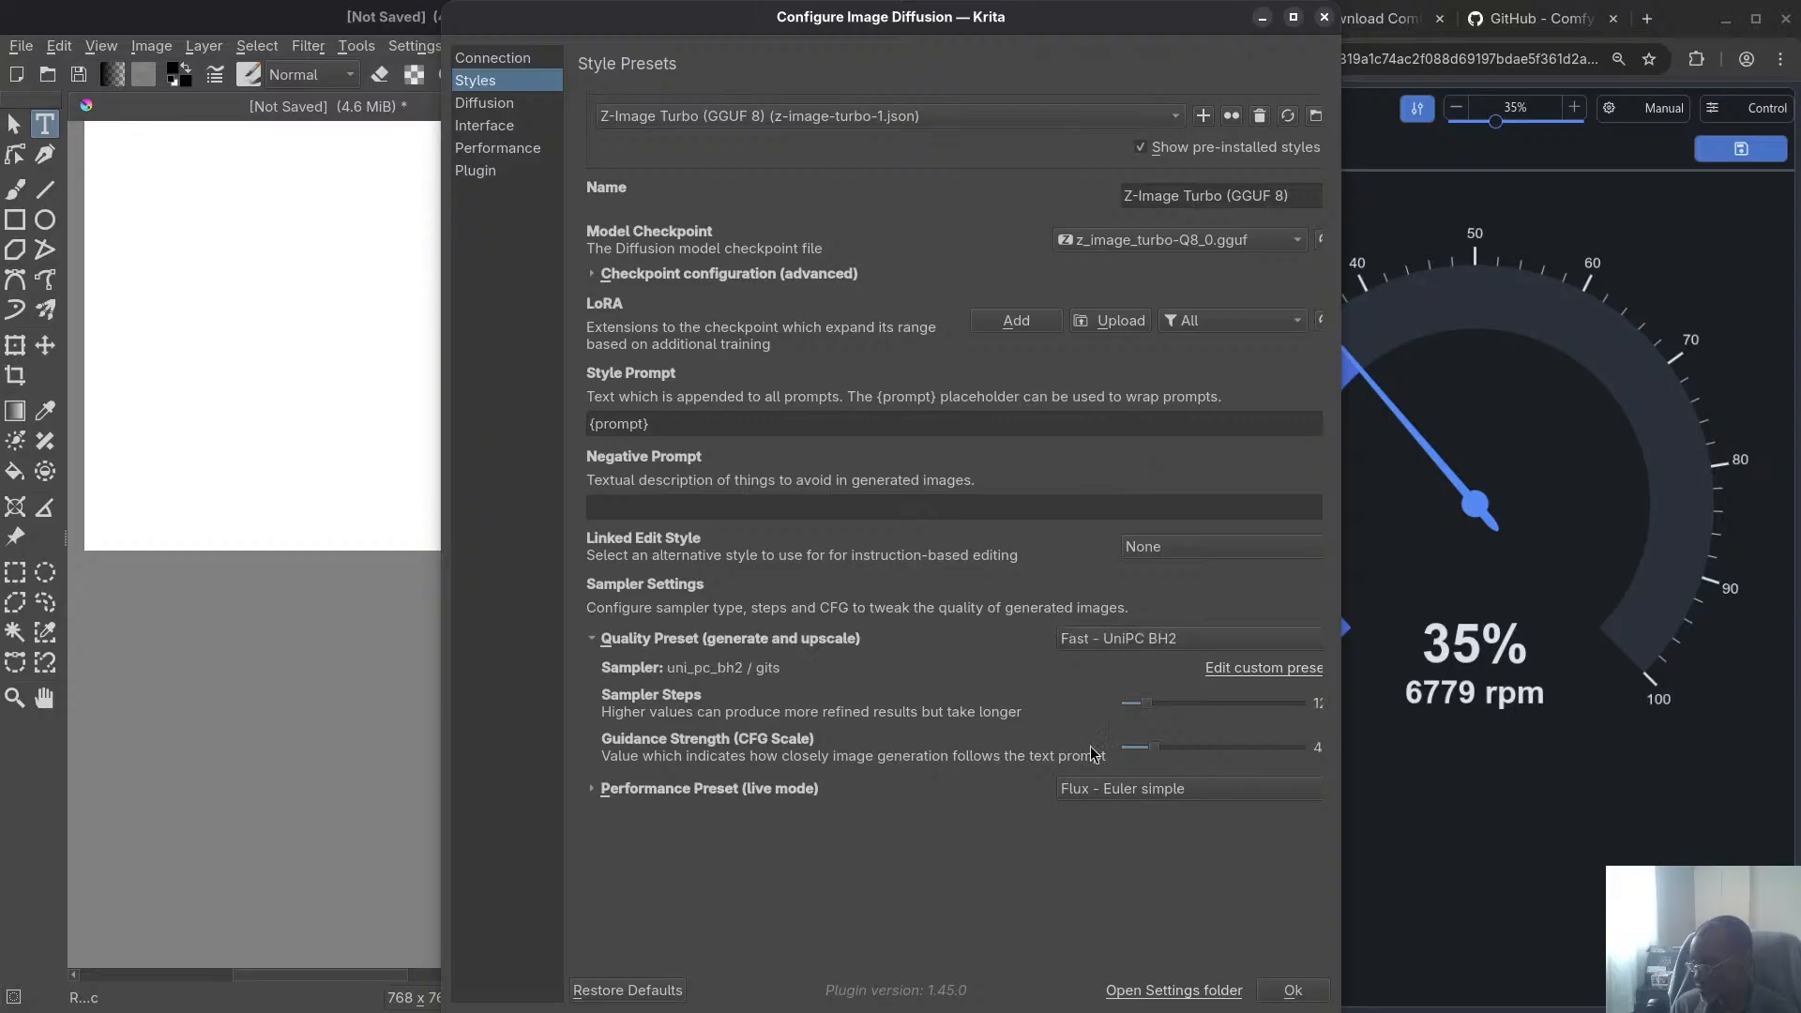
pyautogui.click(1300, 985)
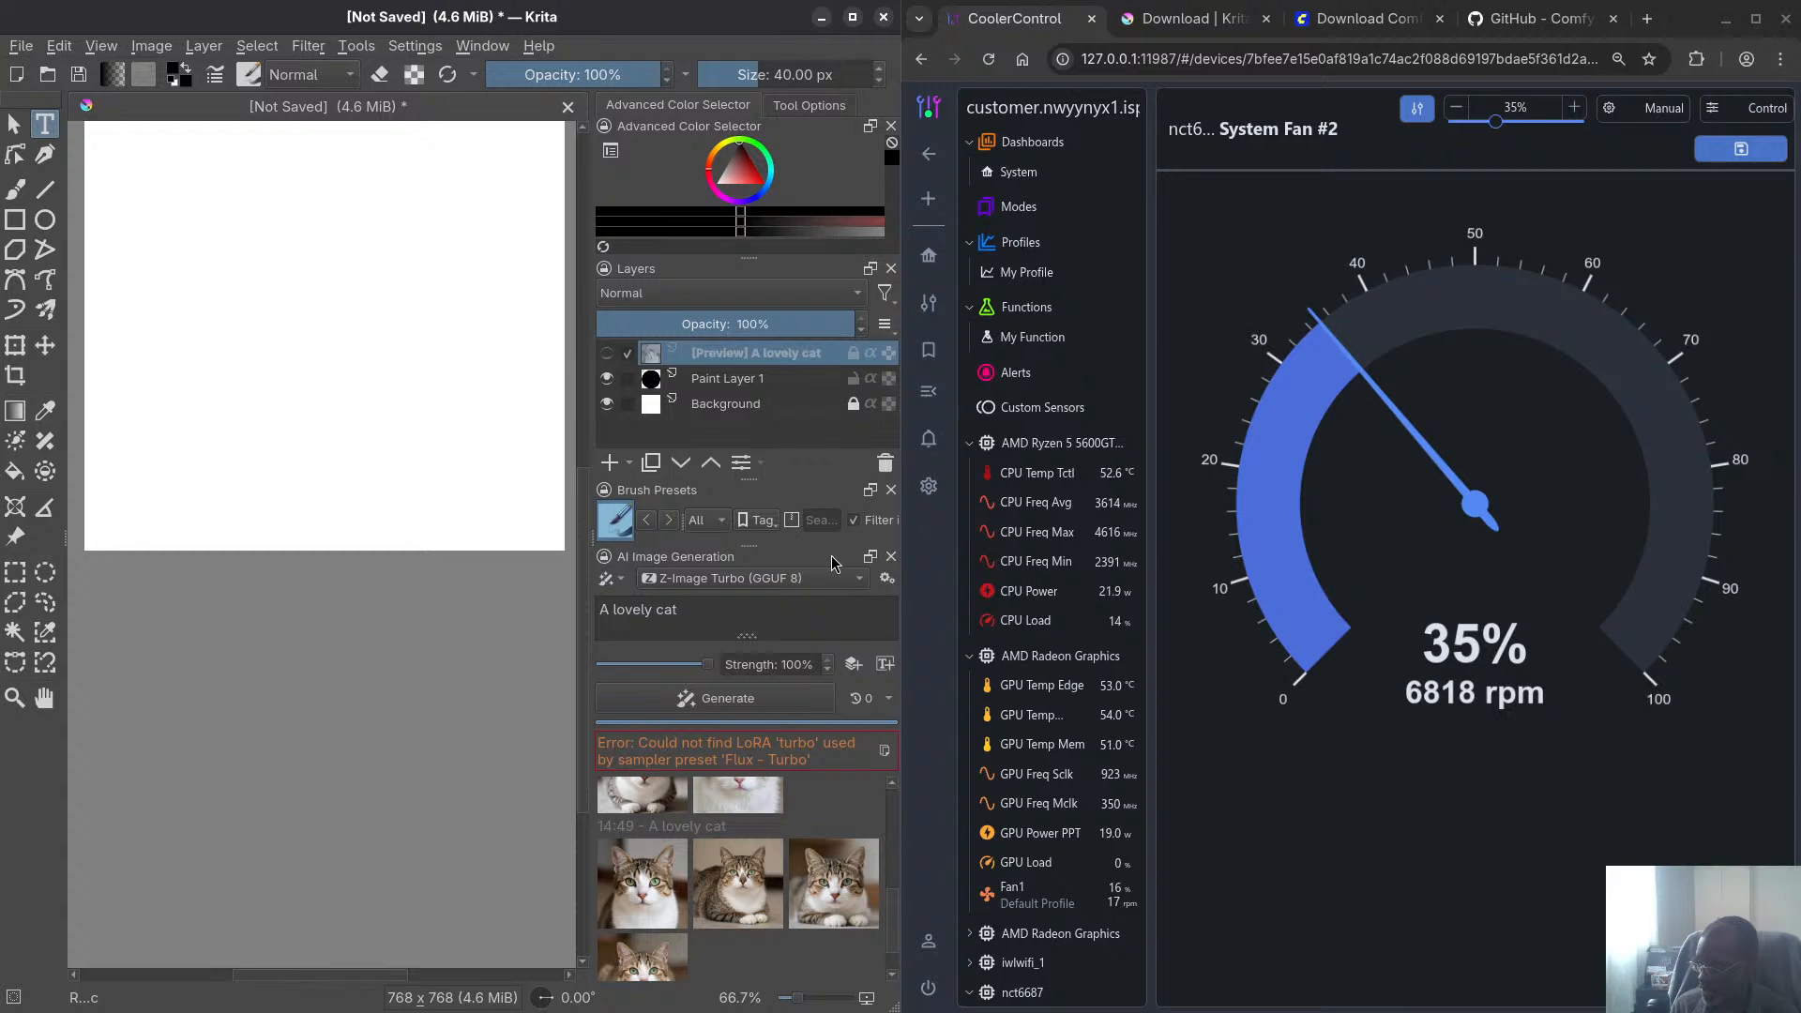
# Generate the lovely cat image with the GGUF 8 style and check its progress in the ComfyUI terminal log
pyautogui.click(735, 702)
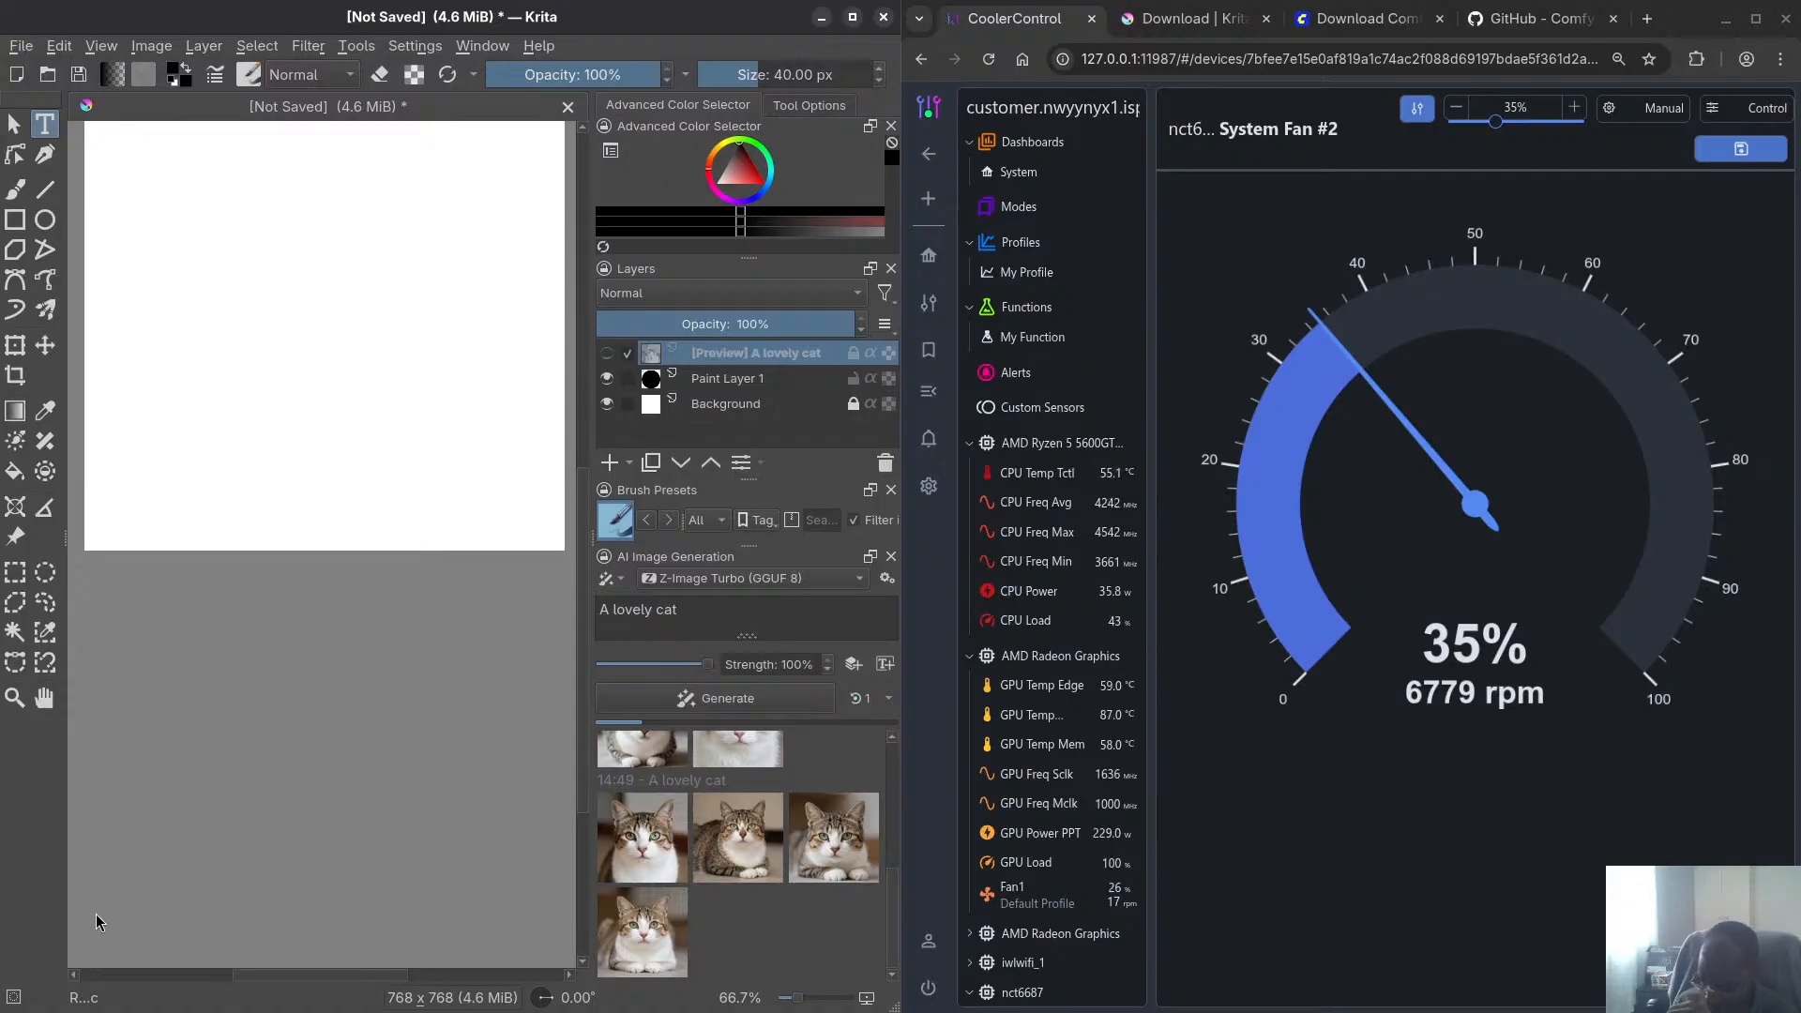
pyautogui.press('super')
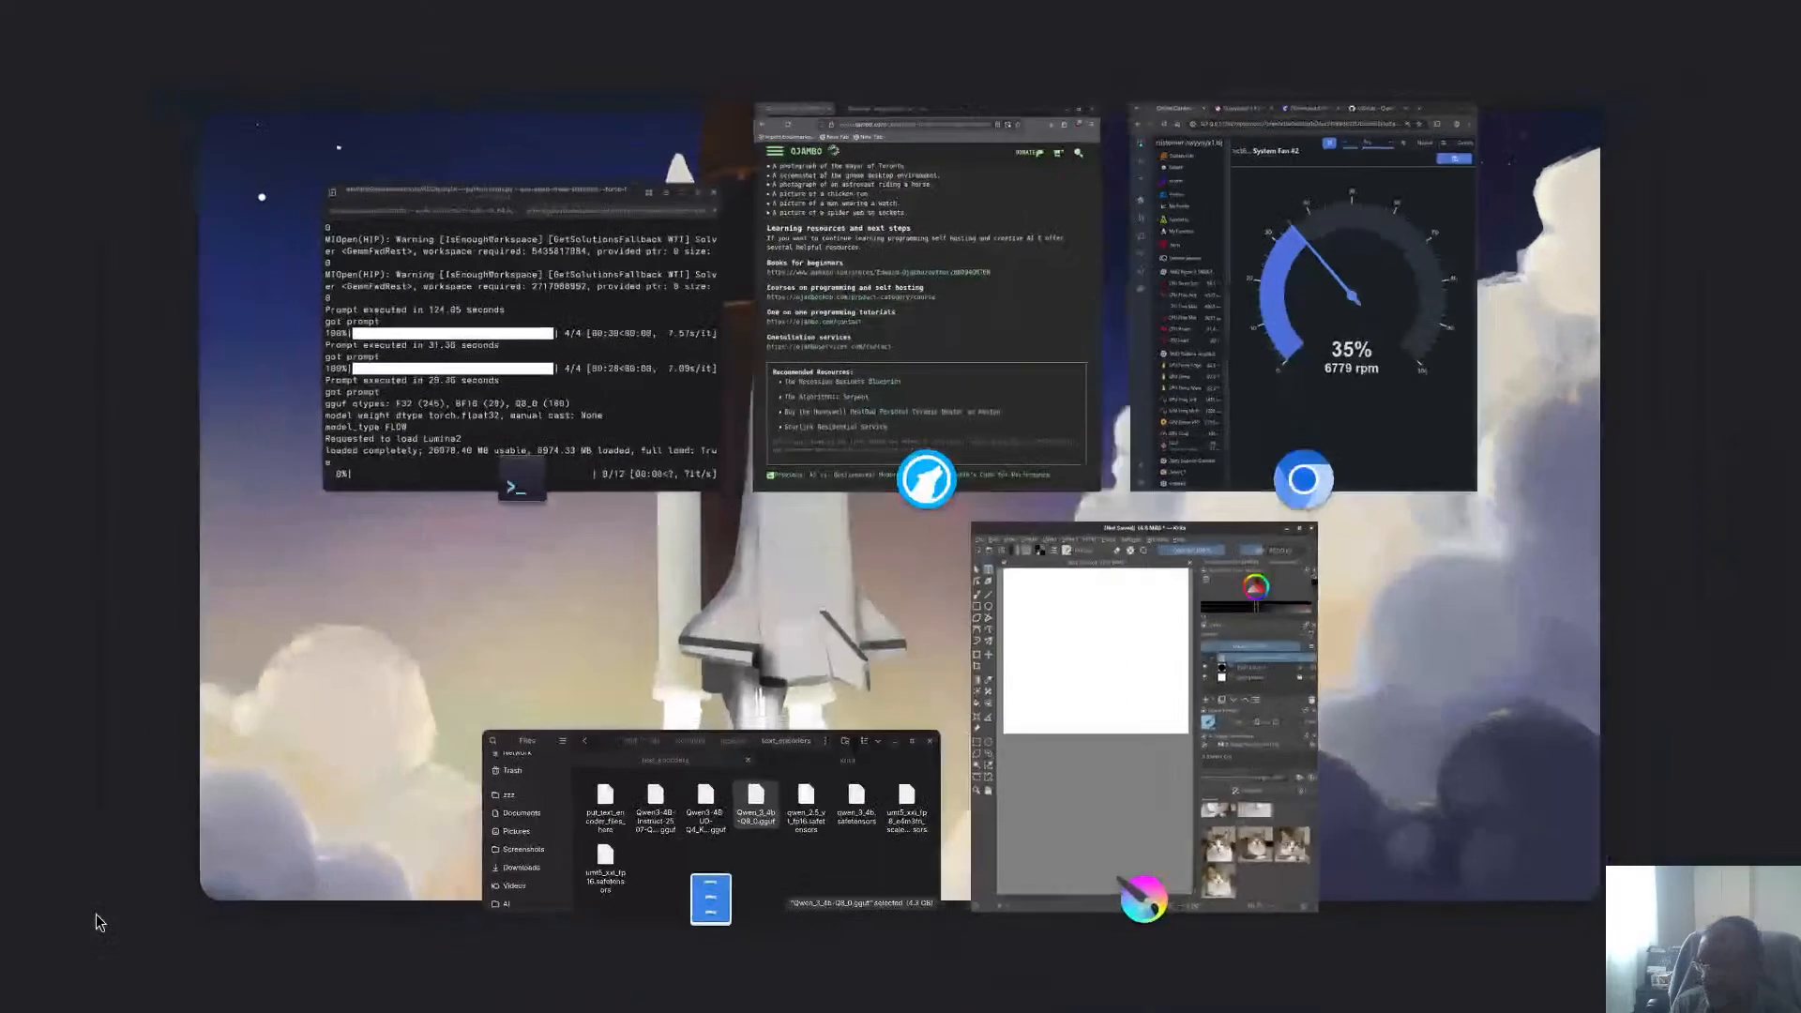
pyautogui.click(384, 469)
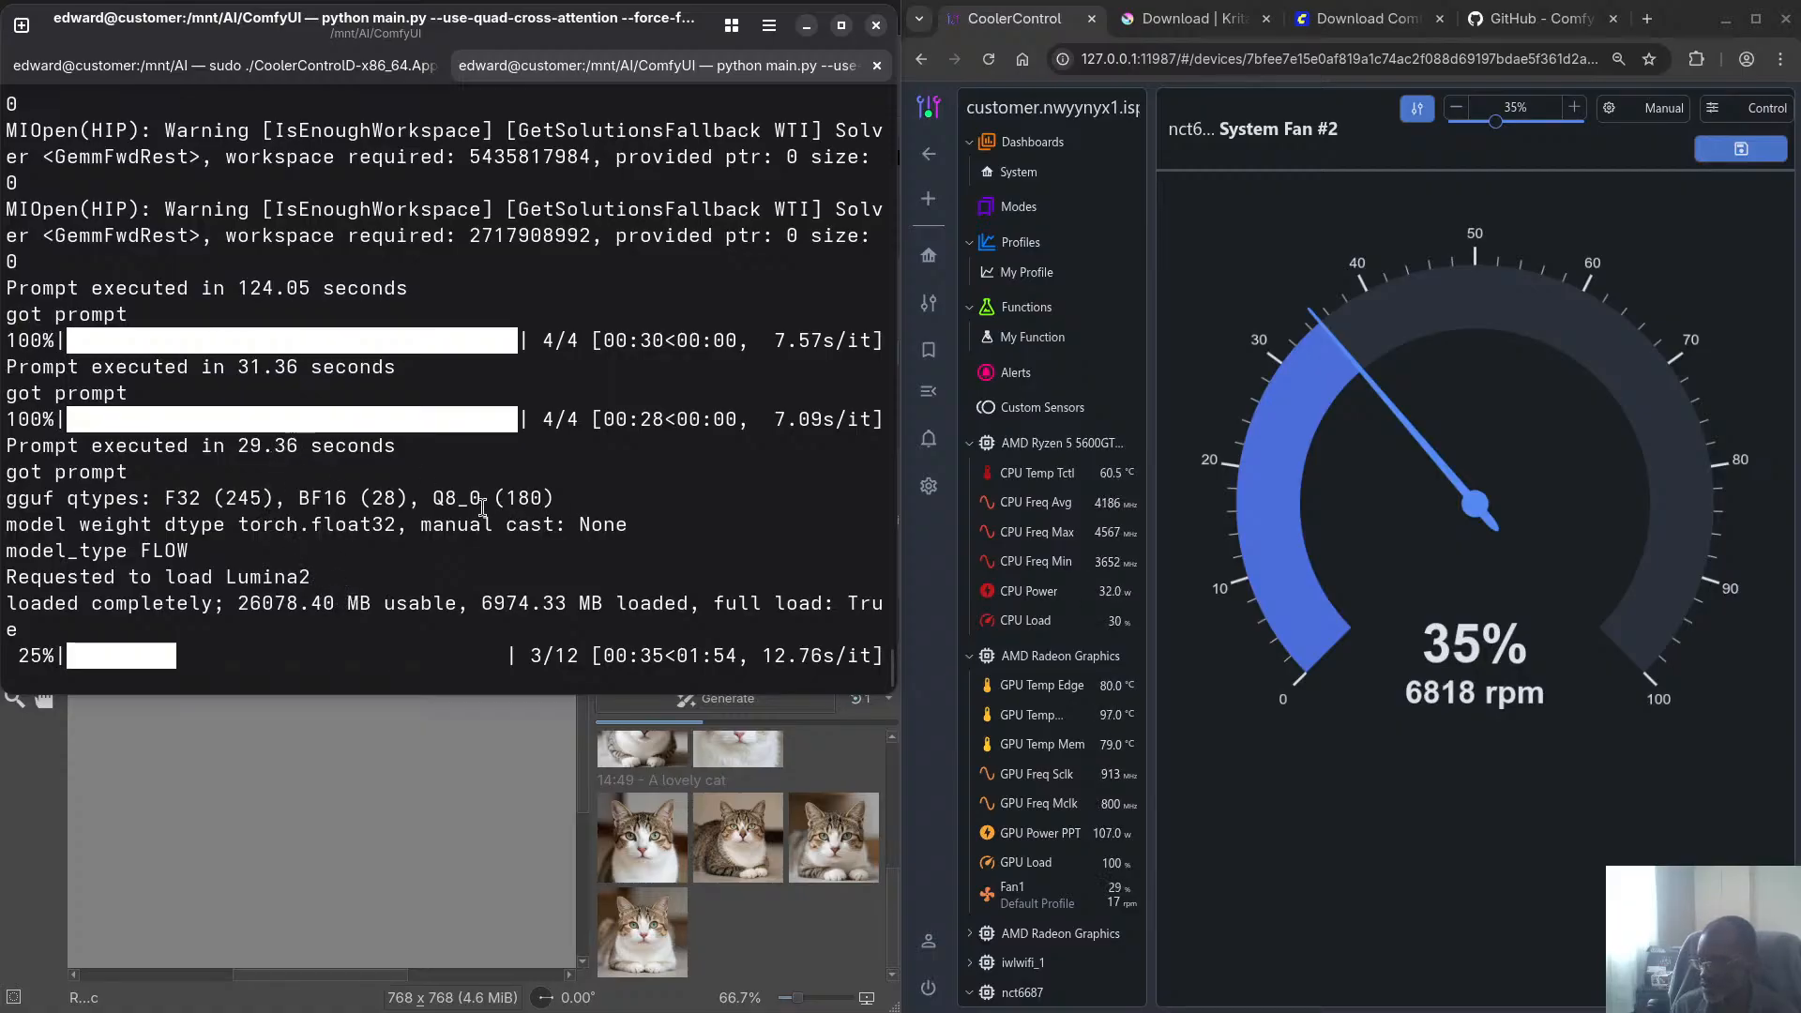
# Review the earlier run times and the current run's seconds per iteration in the ComfyUI terminal log
pyautogui.scroll(2, 482, 508)
pyautogui.scroll(2, 481, 509)
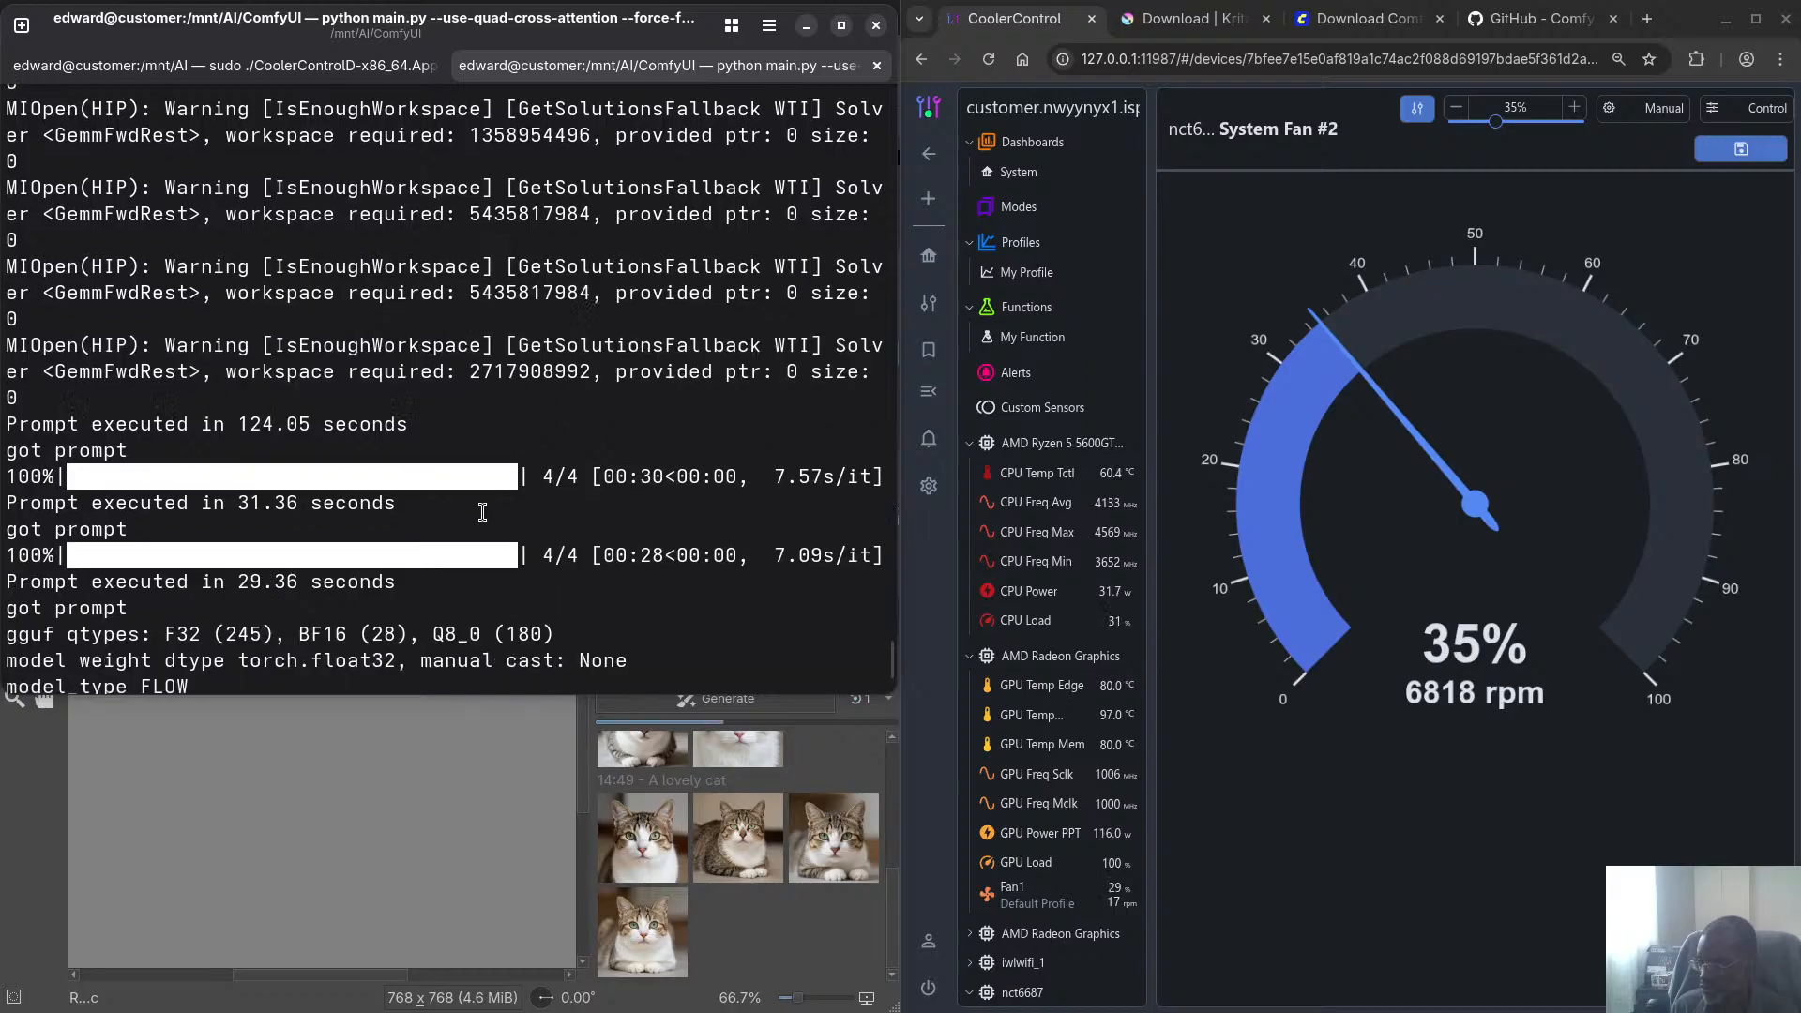
pyautogui.scroll(-4, 476, 511)
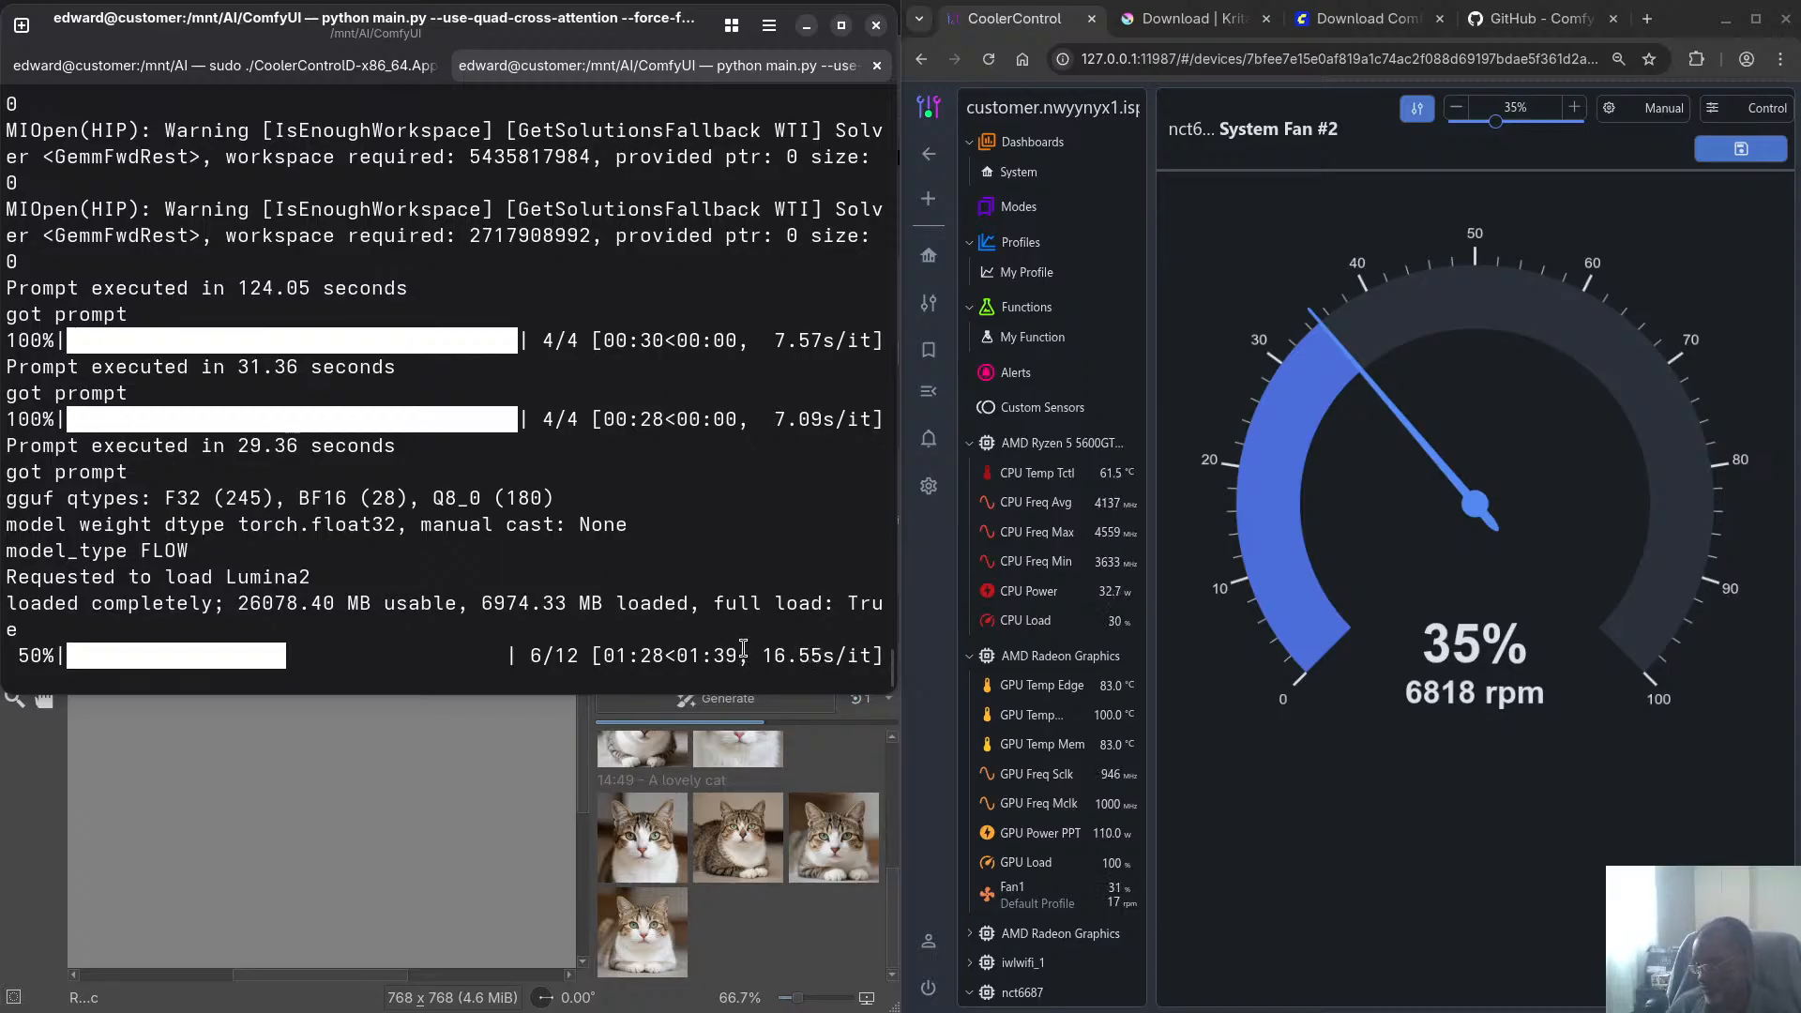
pyautogui.moveTo(757, 655); pyautogui.dragTo(823, 660)
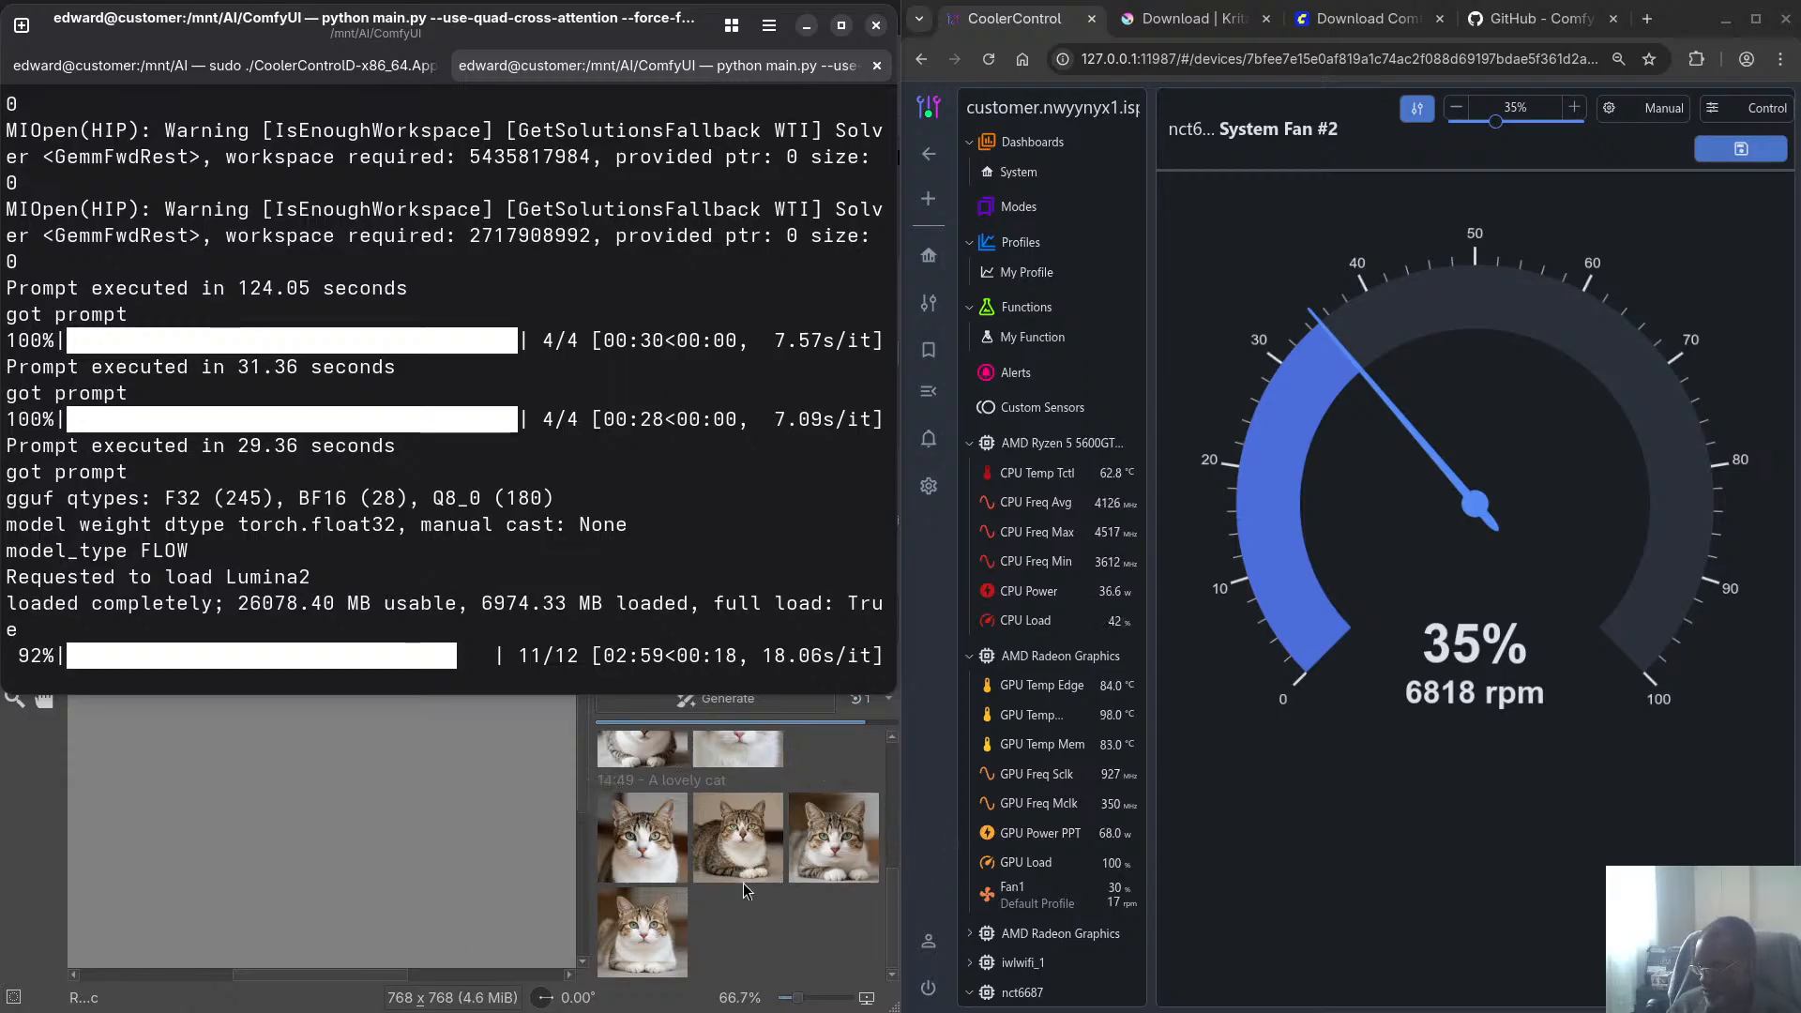
# Inspect the live-mode performance preset's sampler details in the GGUF 8 style settings in Krita, and close the settings
pyautogui.click(767, 961)
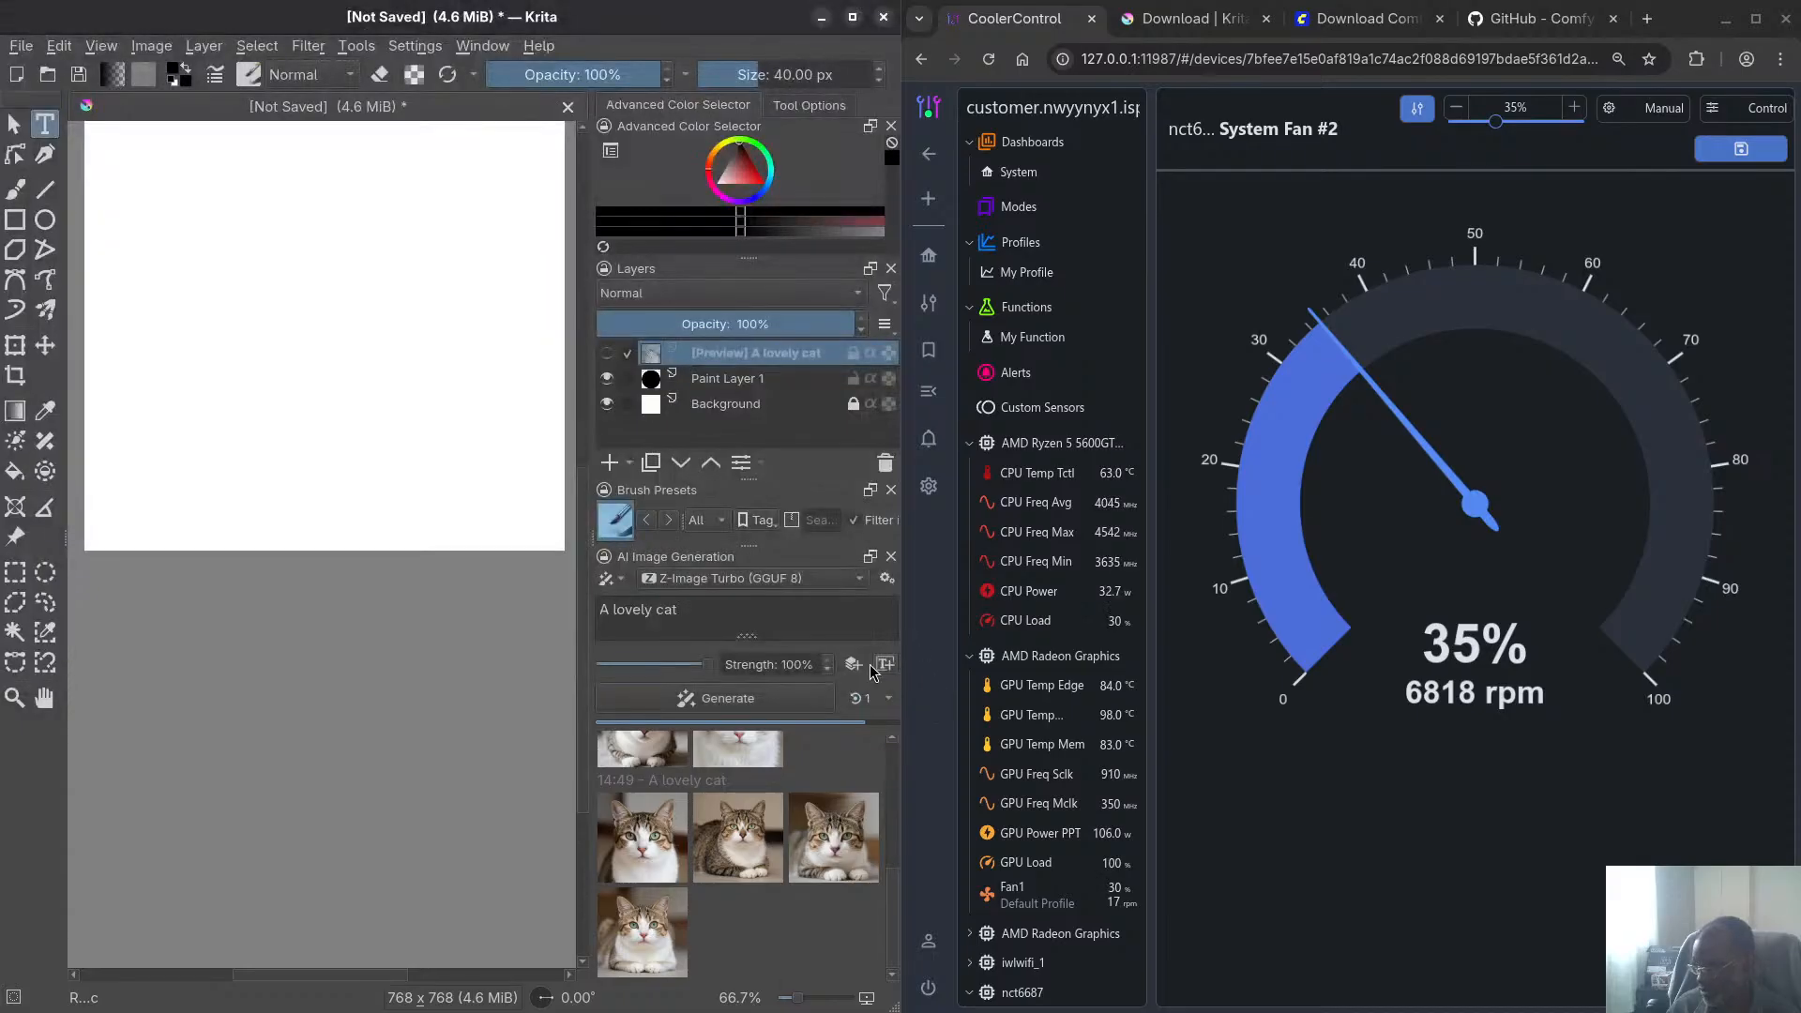
pyautogui.click(885, 580)
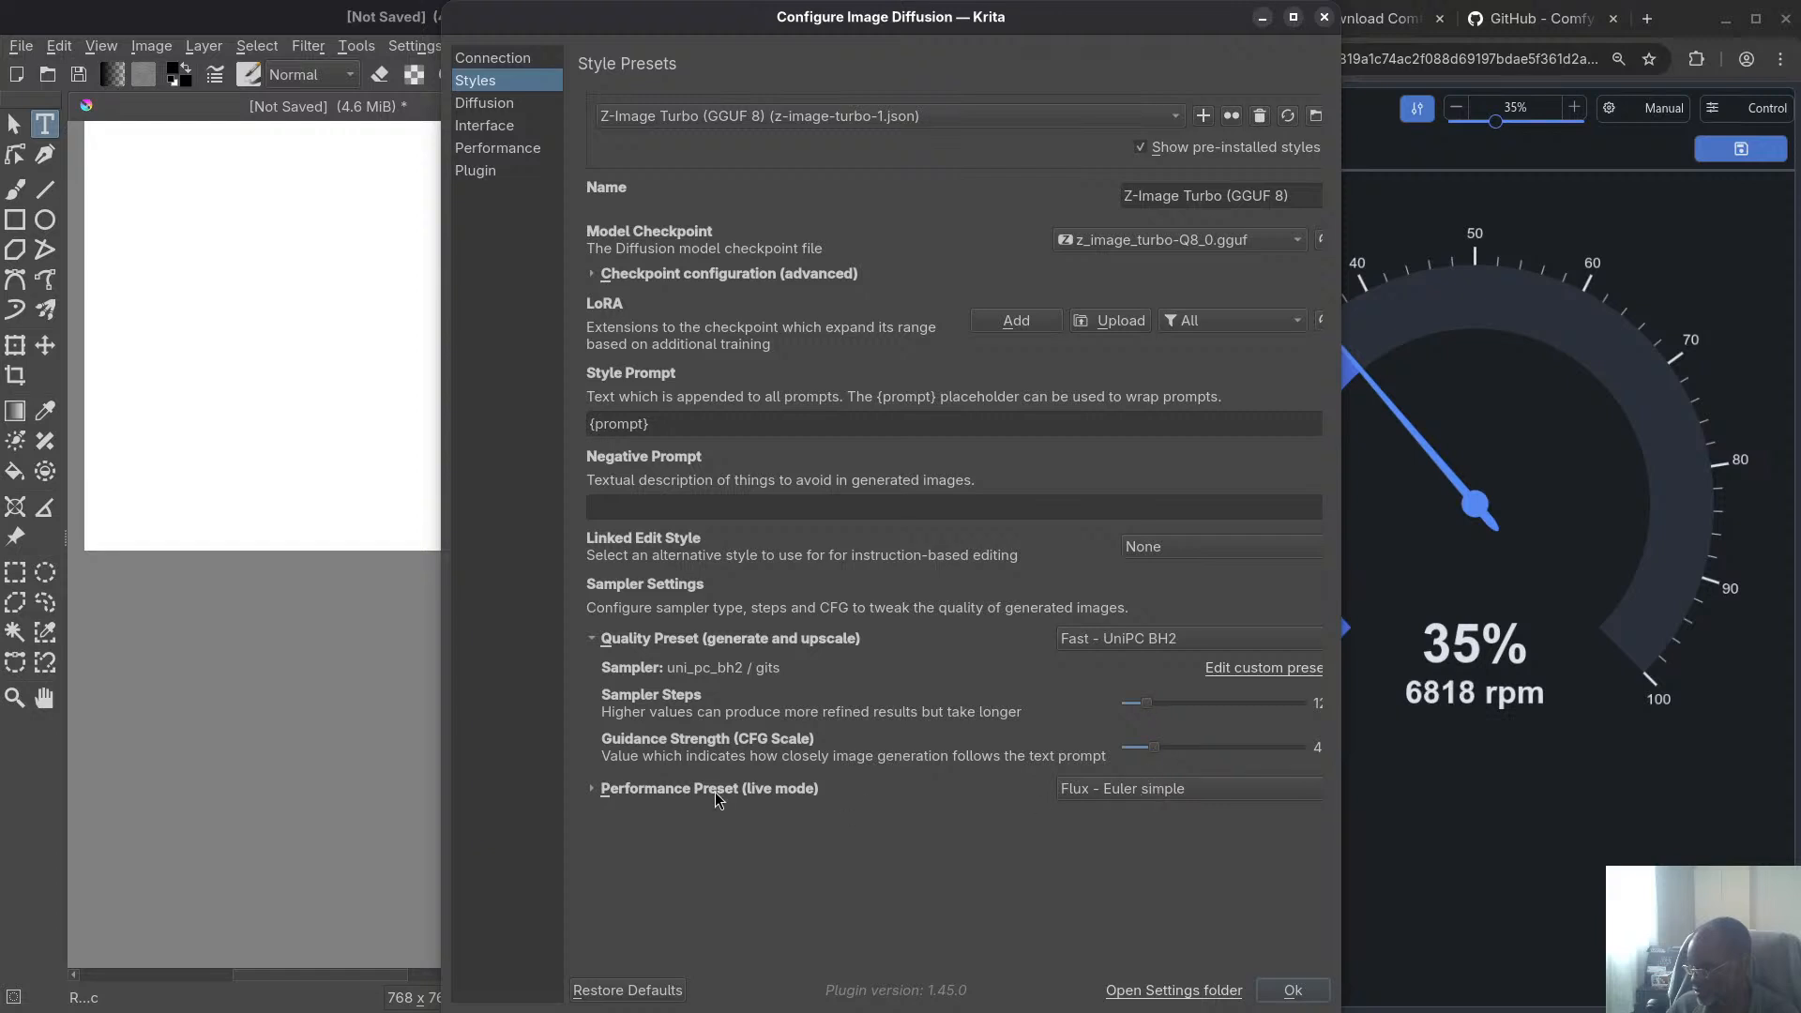
pyautogui.click(604, 795)
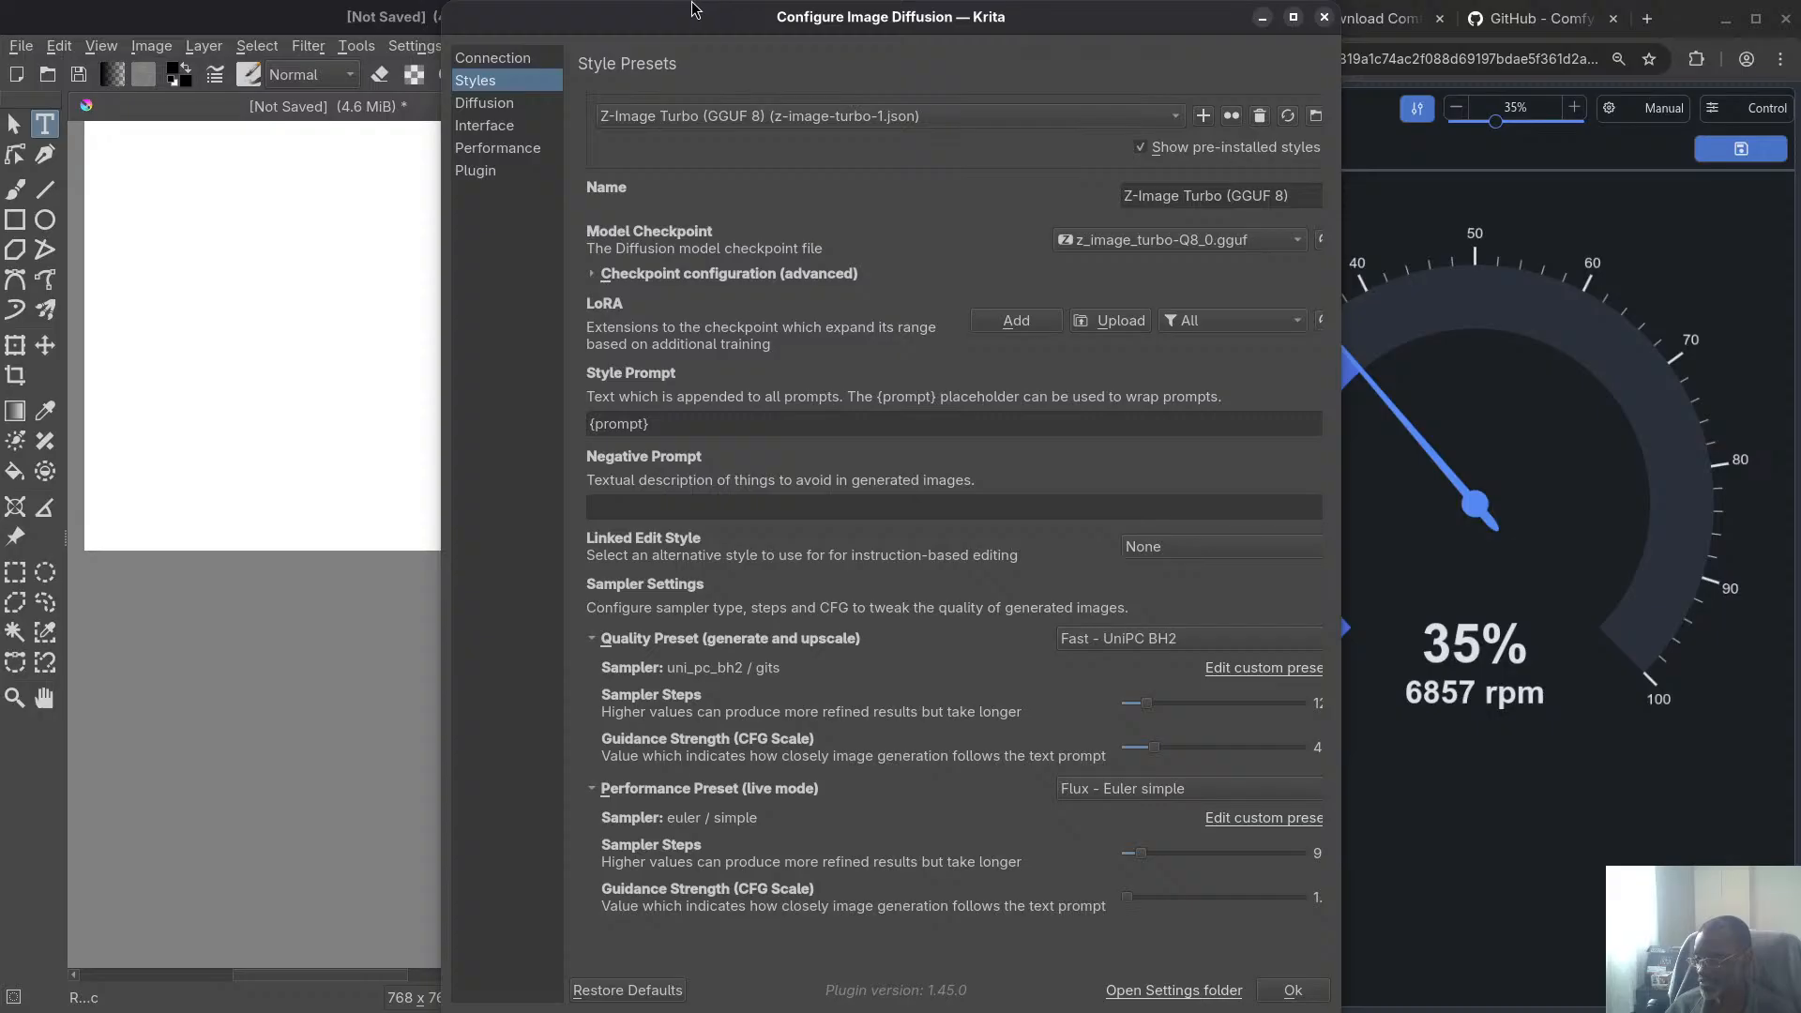
pyautogui.click(1323, 17)
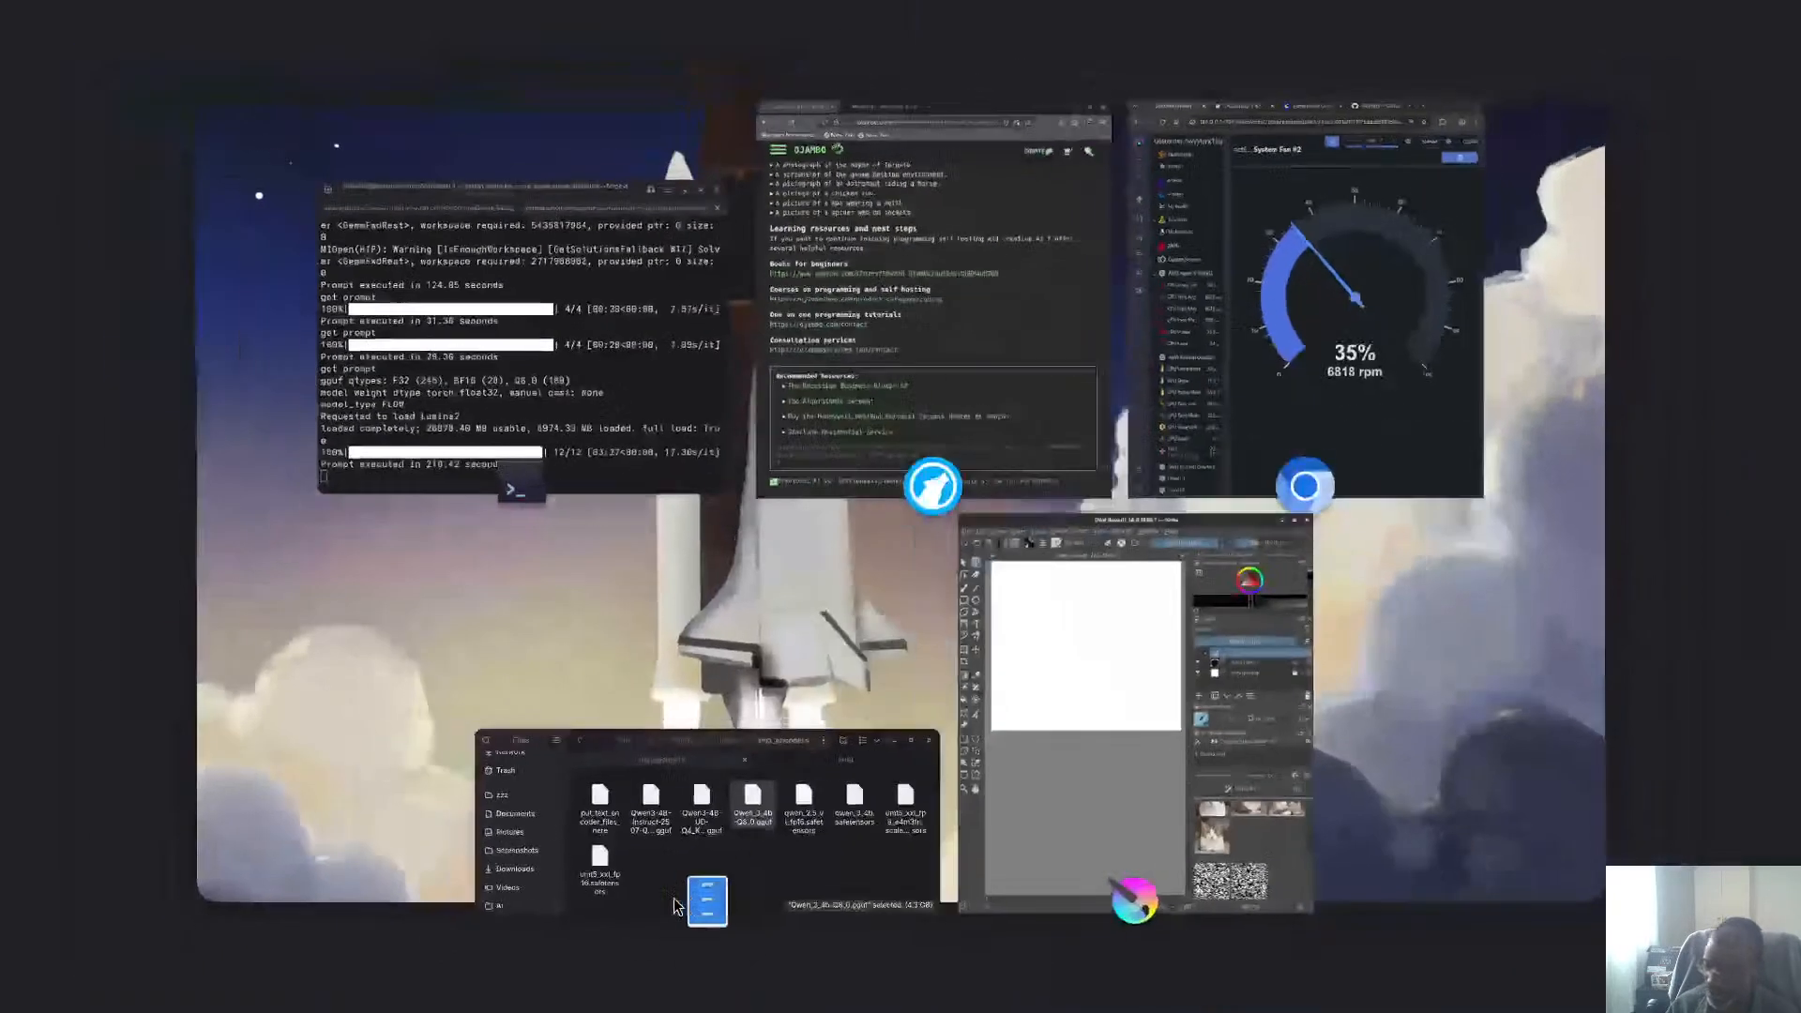
# Check the finished GGUF 8 run's execution time in the ComfyUI terminal log and return to Krita
pyautogui.press('super')
pyautogui.click(576, 455)
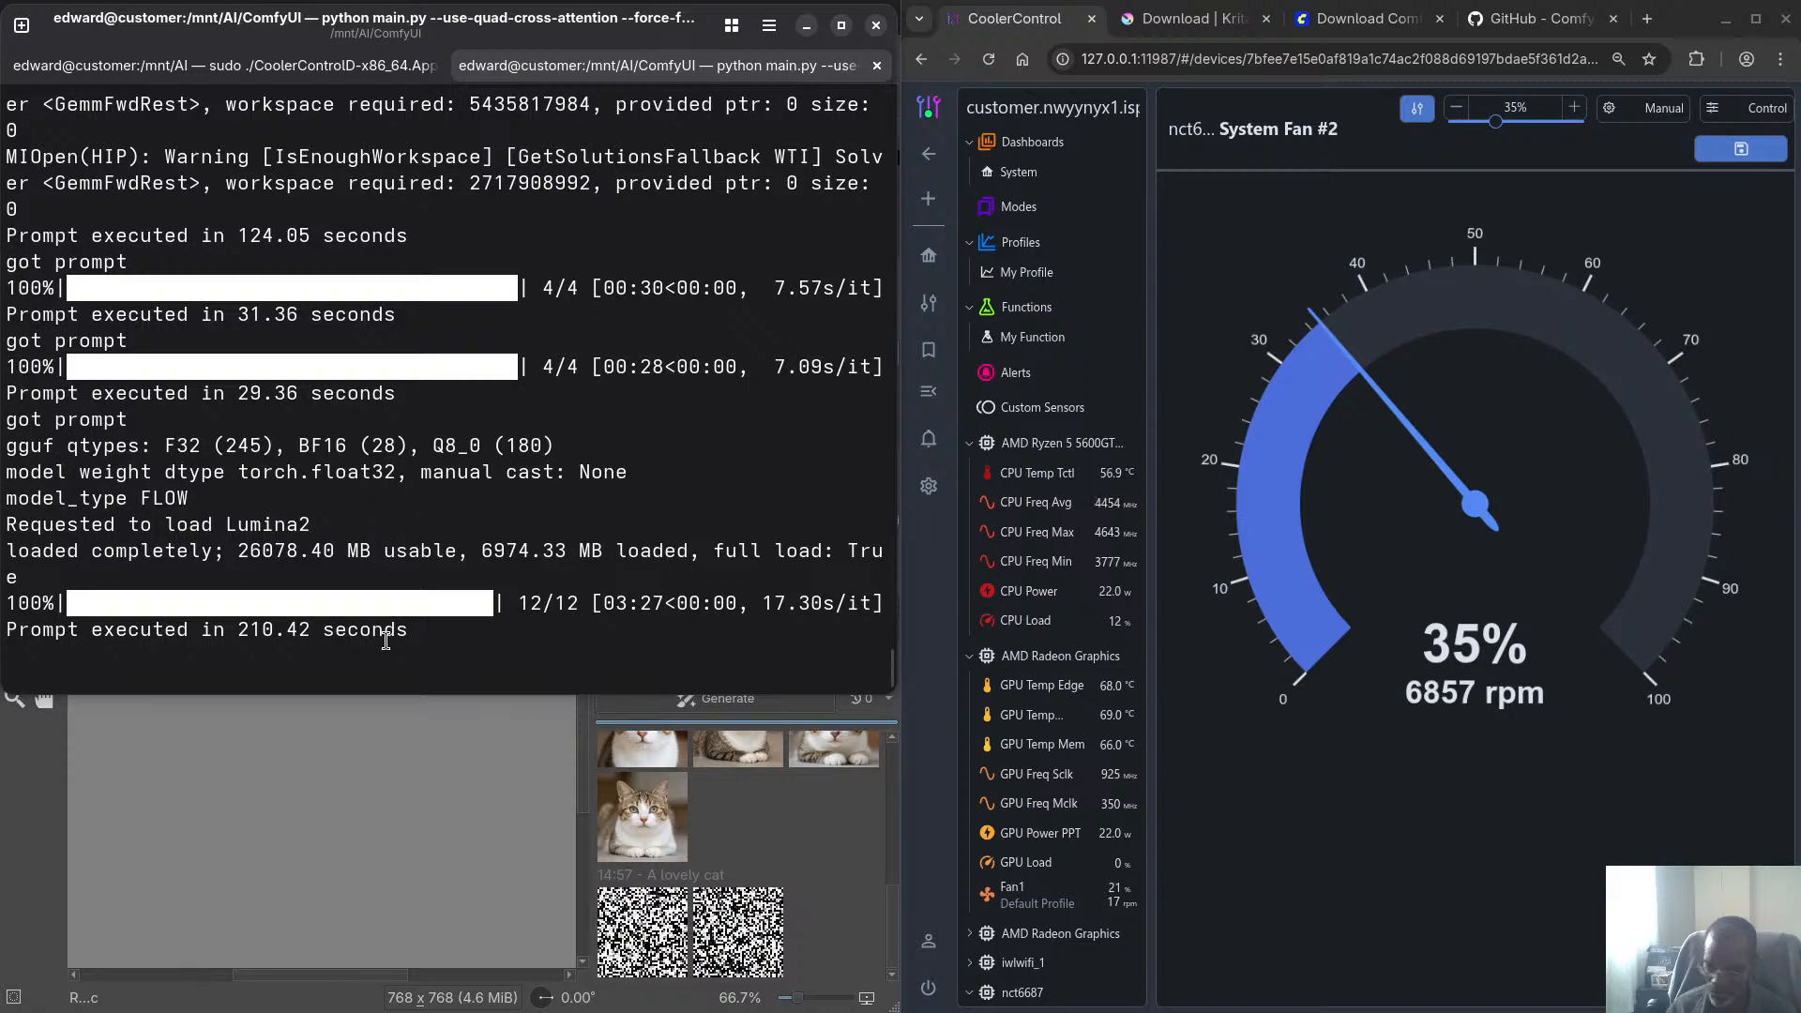
pyautogui.press('super')
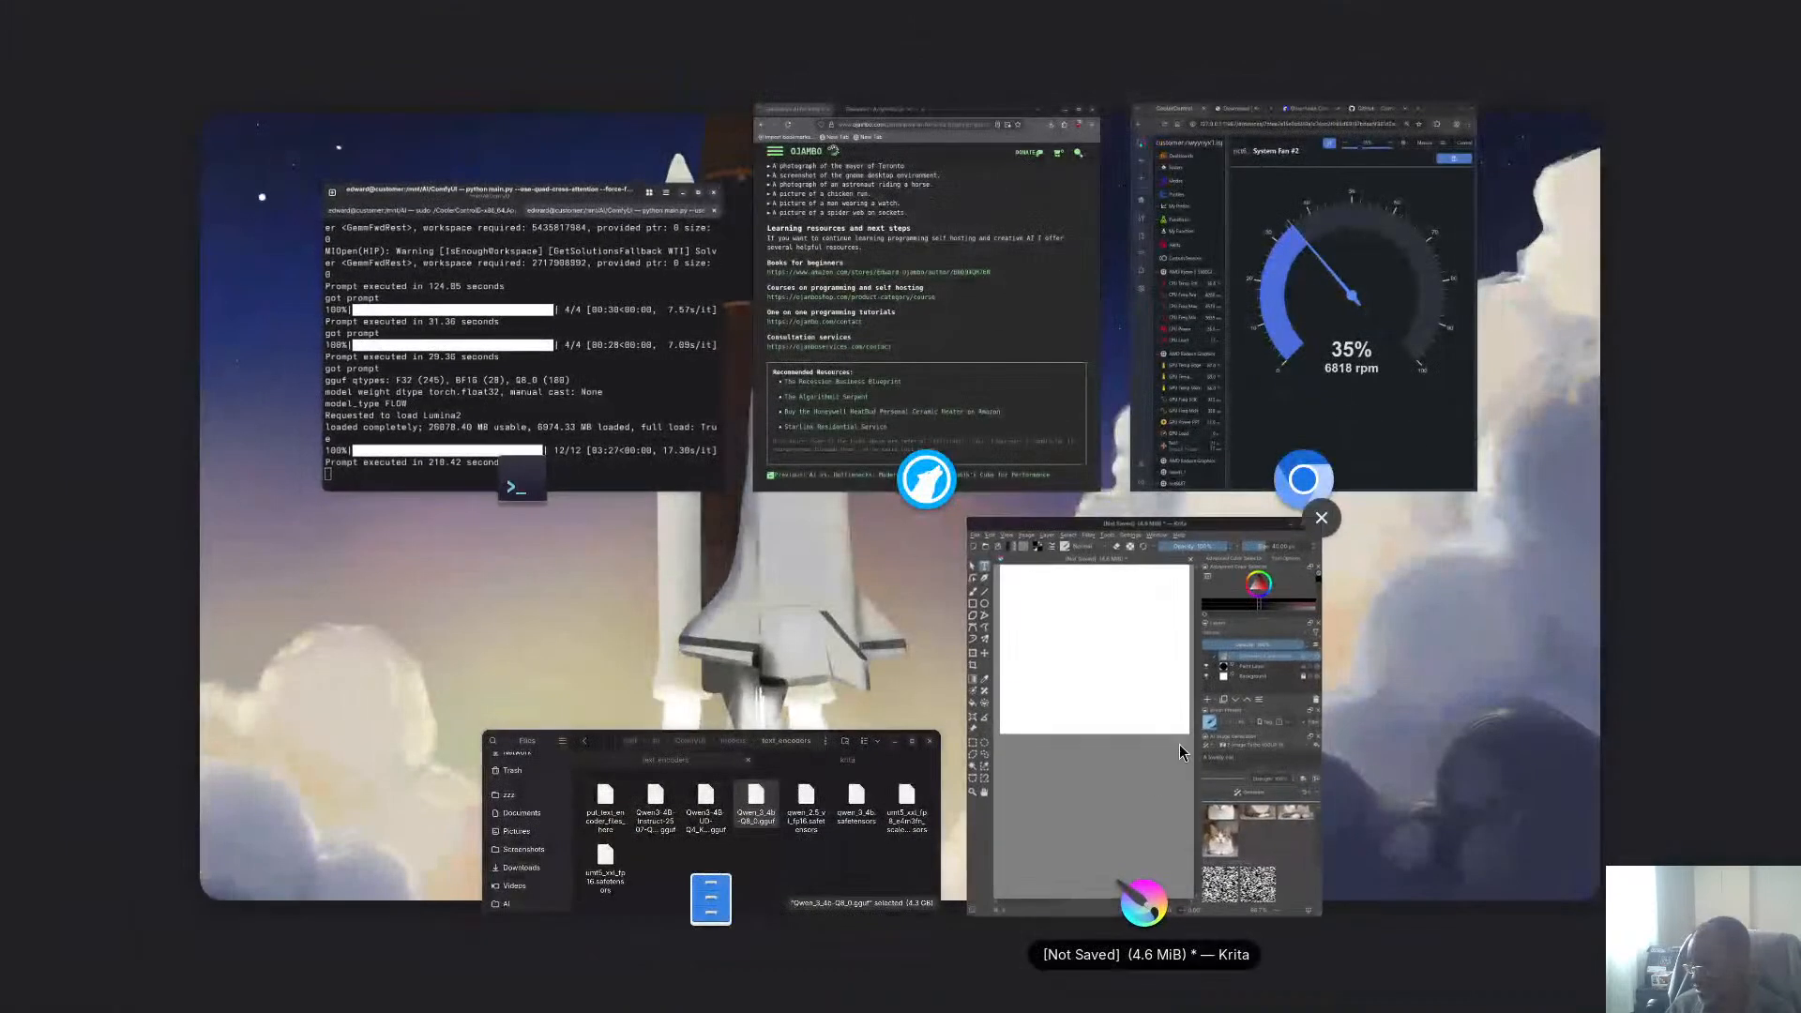
pyautogui.click(1097, 675)
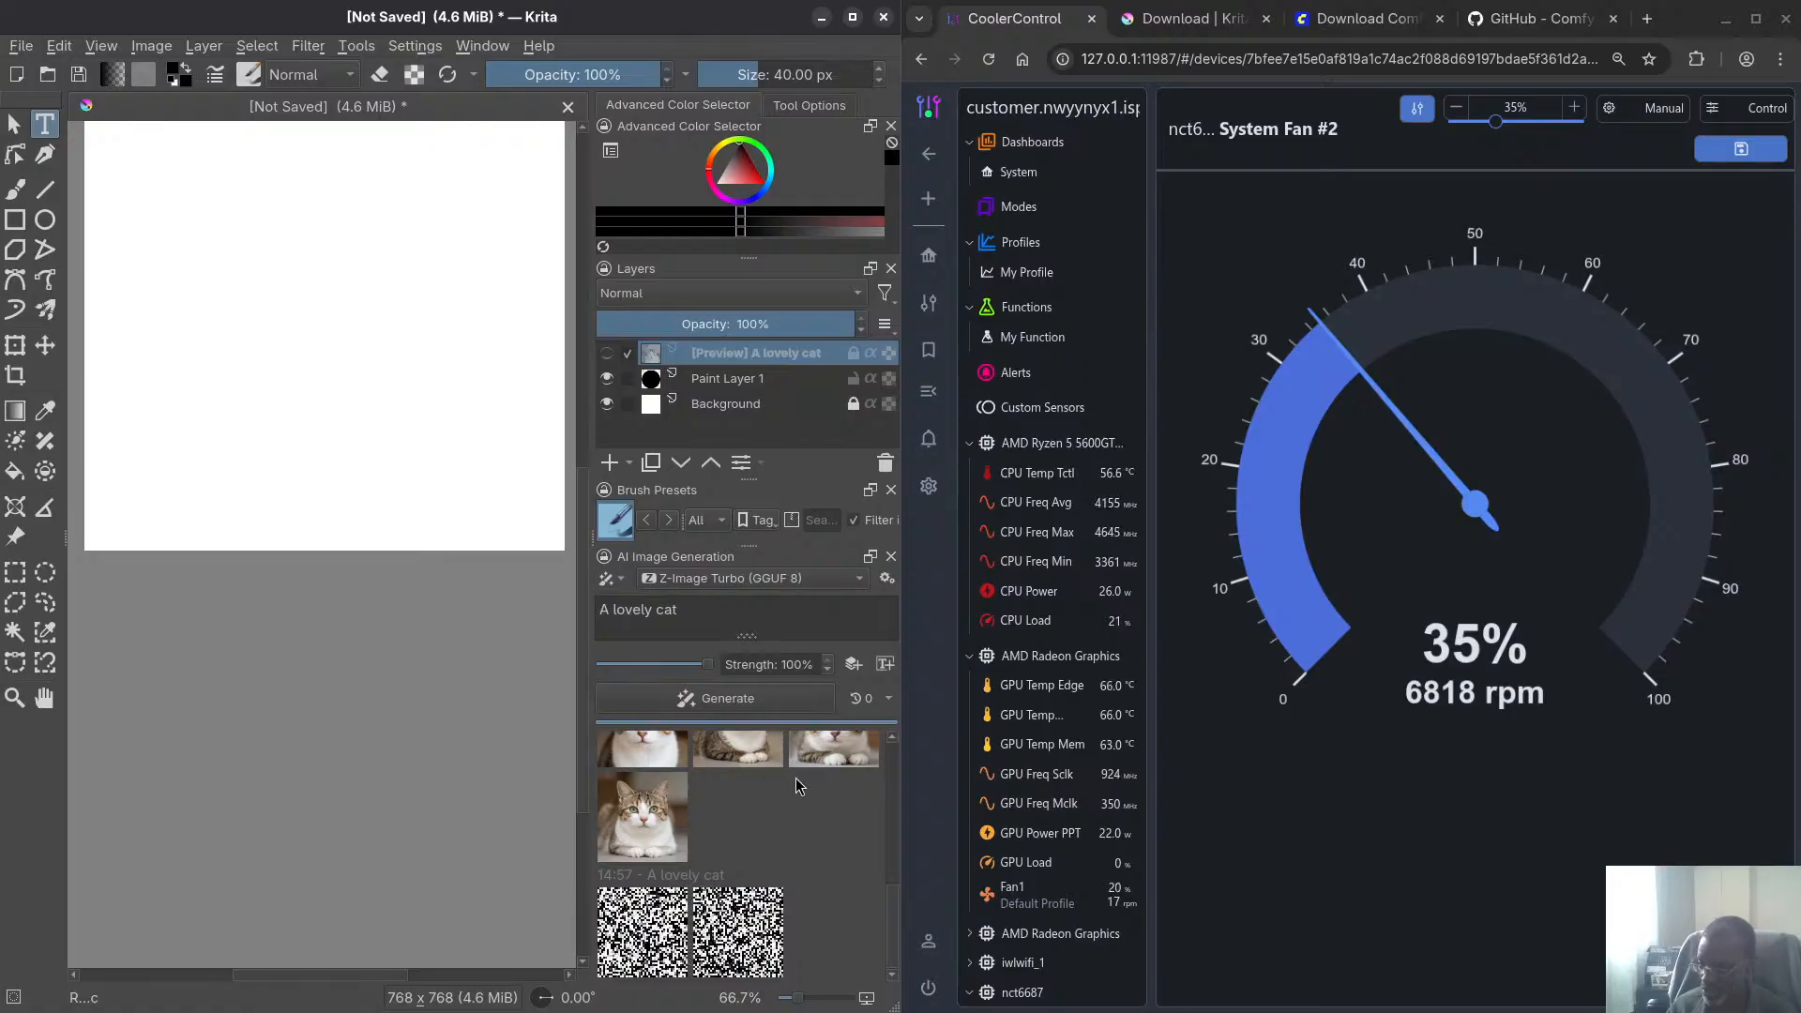
# Reduce the GGUF 8 style's quality preset to 3 sampler steps and the minimum guidance strength
pyautogui.click(887, 579)
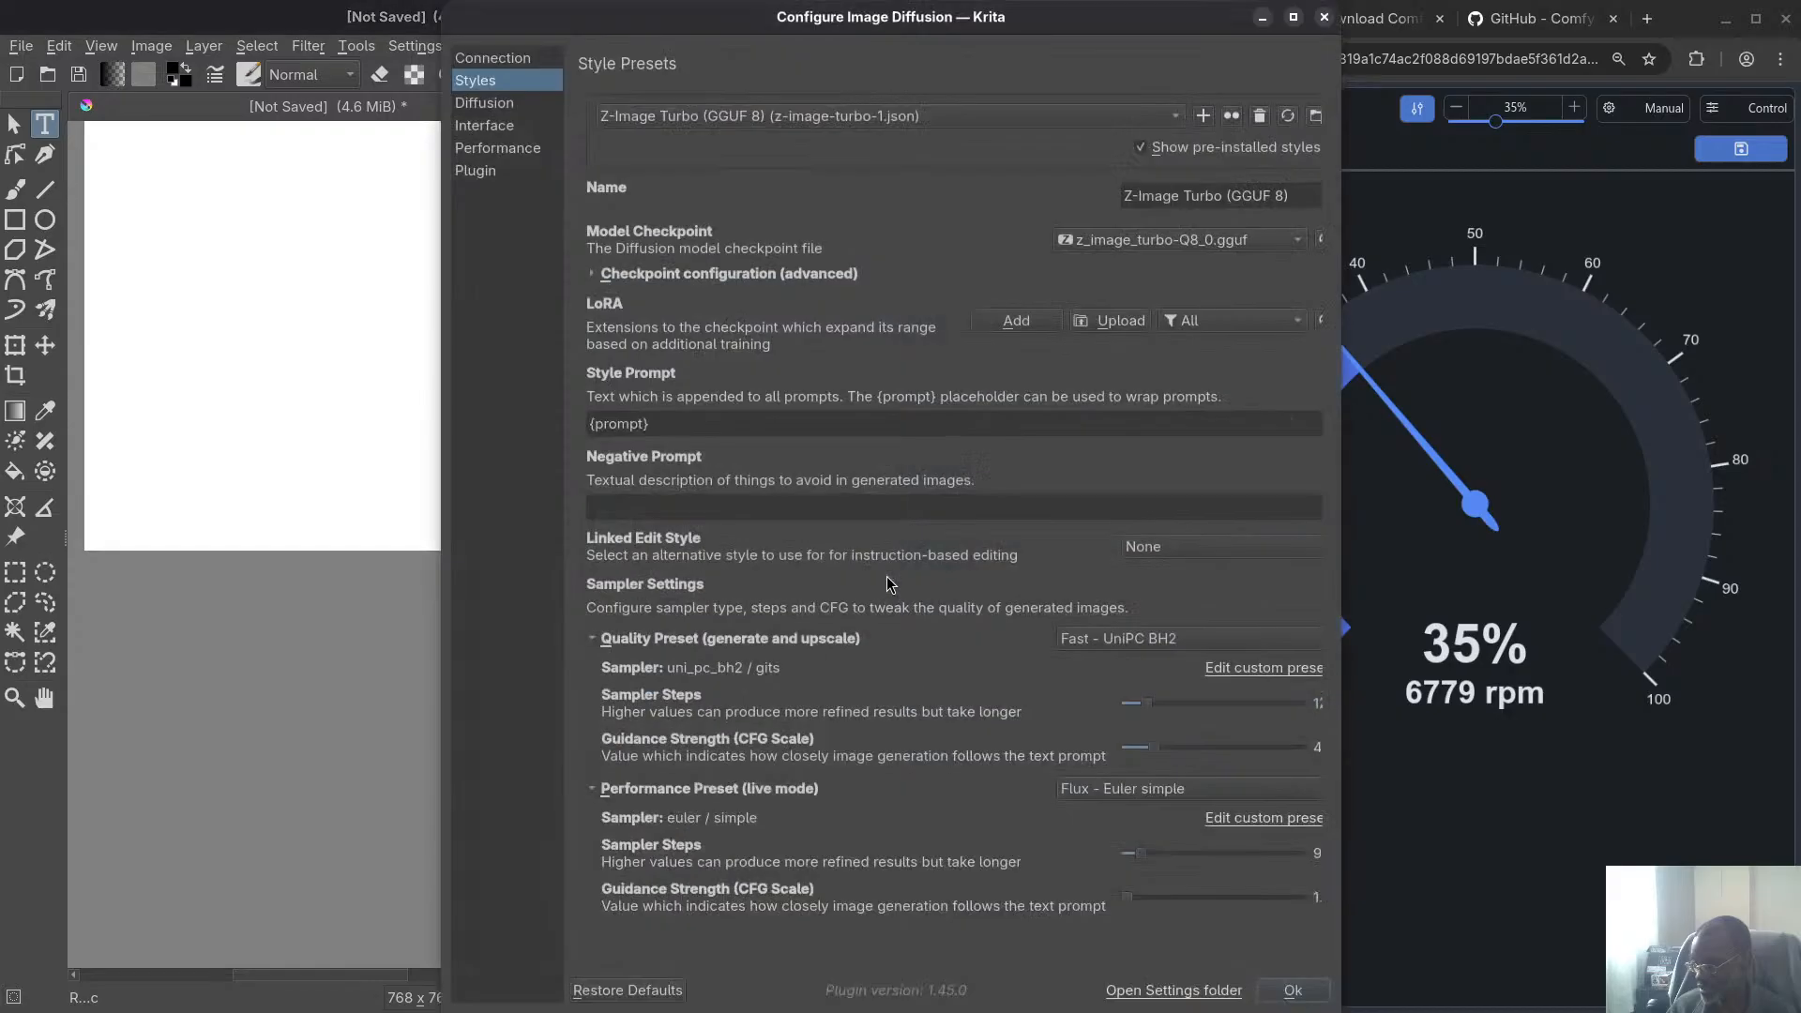
pyautogui.moveTo(839, 13); pyautogui.dragTo(398, 10)
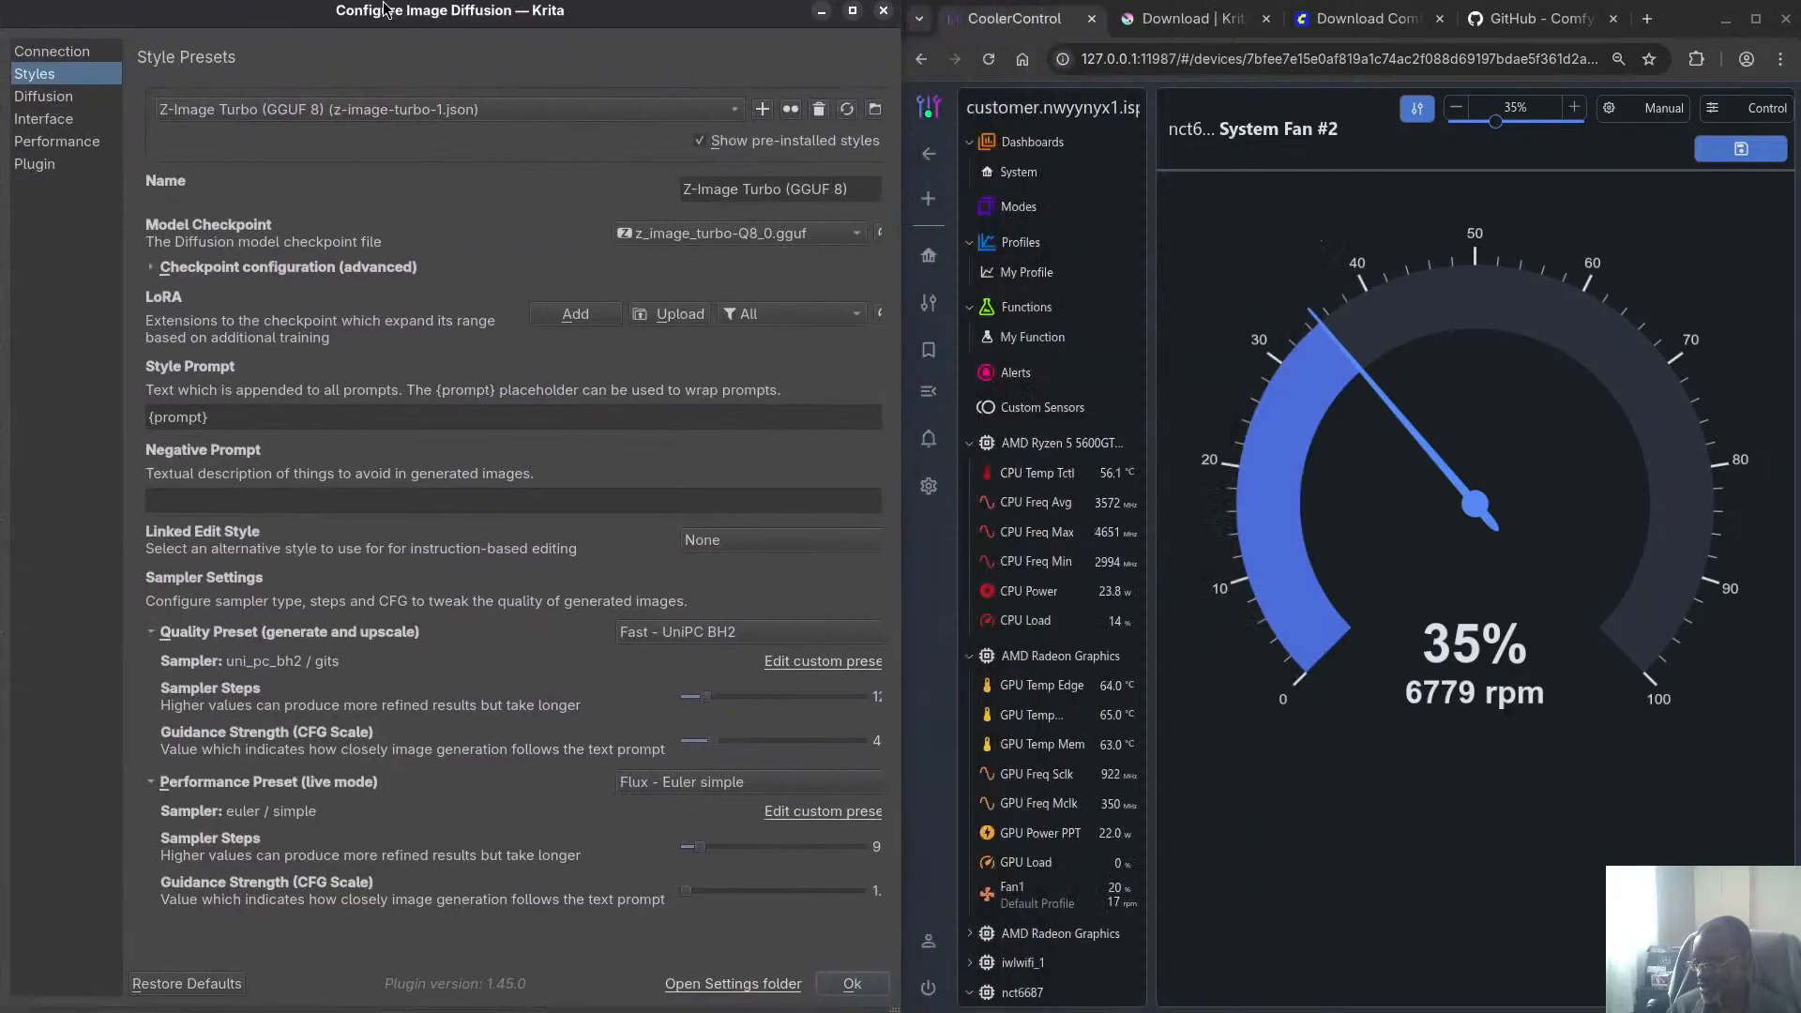
pyautogui.moveTo(722, 700); pyautogui.dragTo(666, 734)
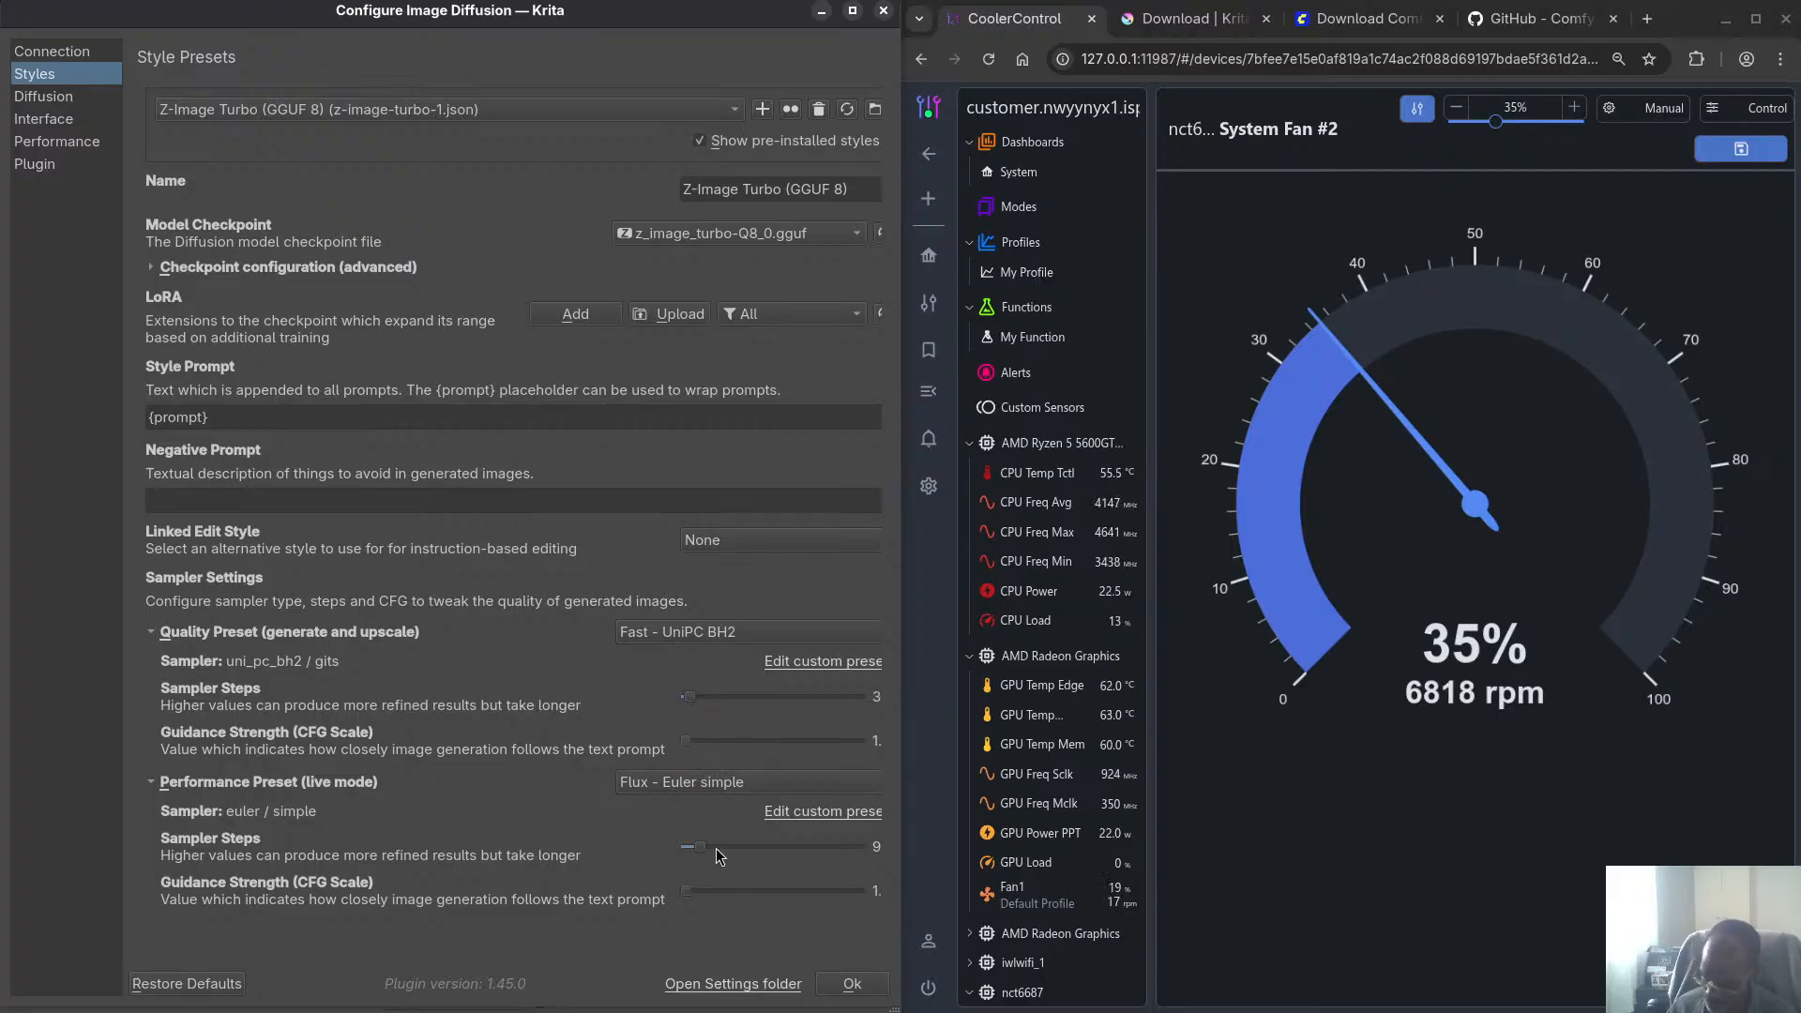
# Set the performance preset to Fast - UniPC BH2 with 4 steps and minimum guidance, raise the quality preset's steps to 4, and accept the settings
pyautogui.click(699, 783)
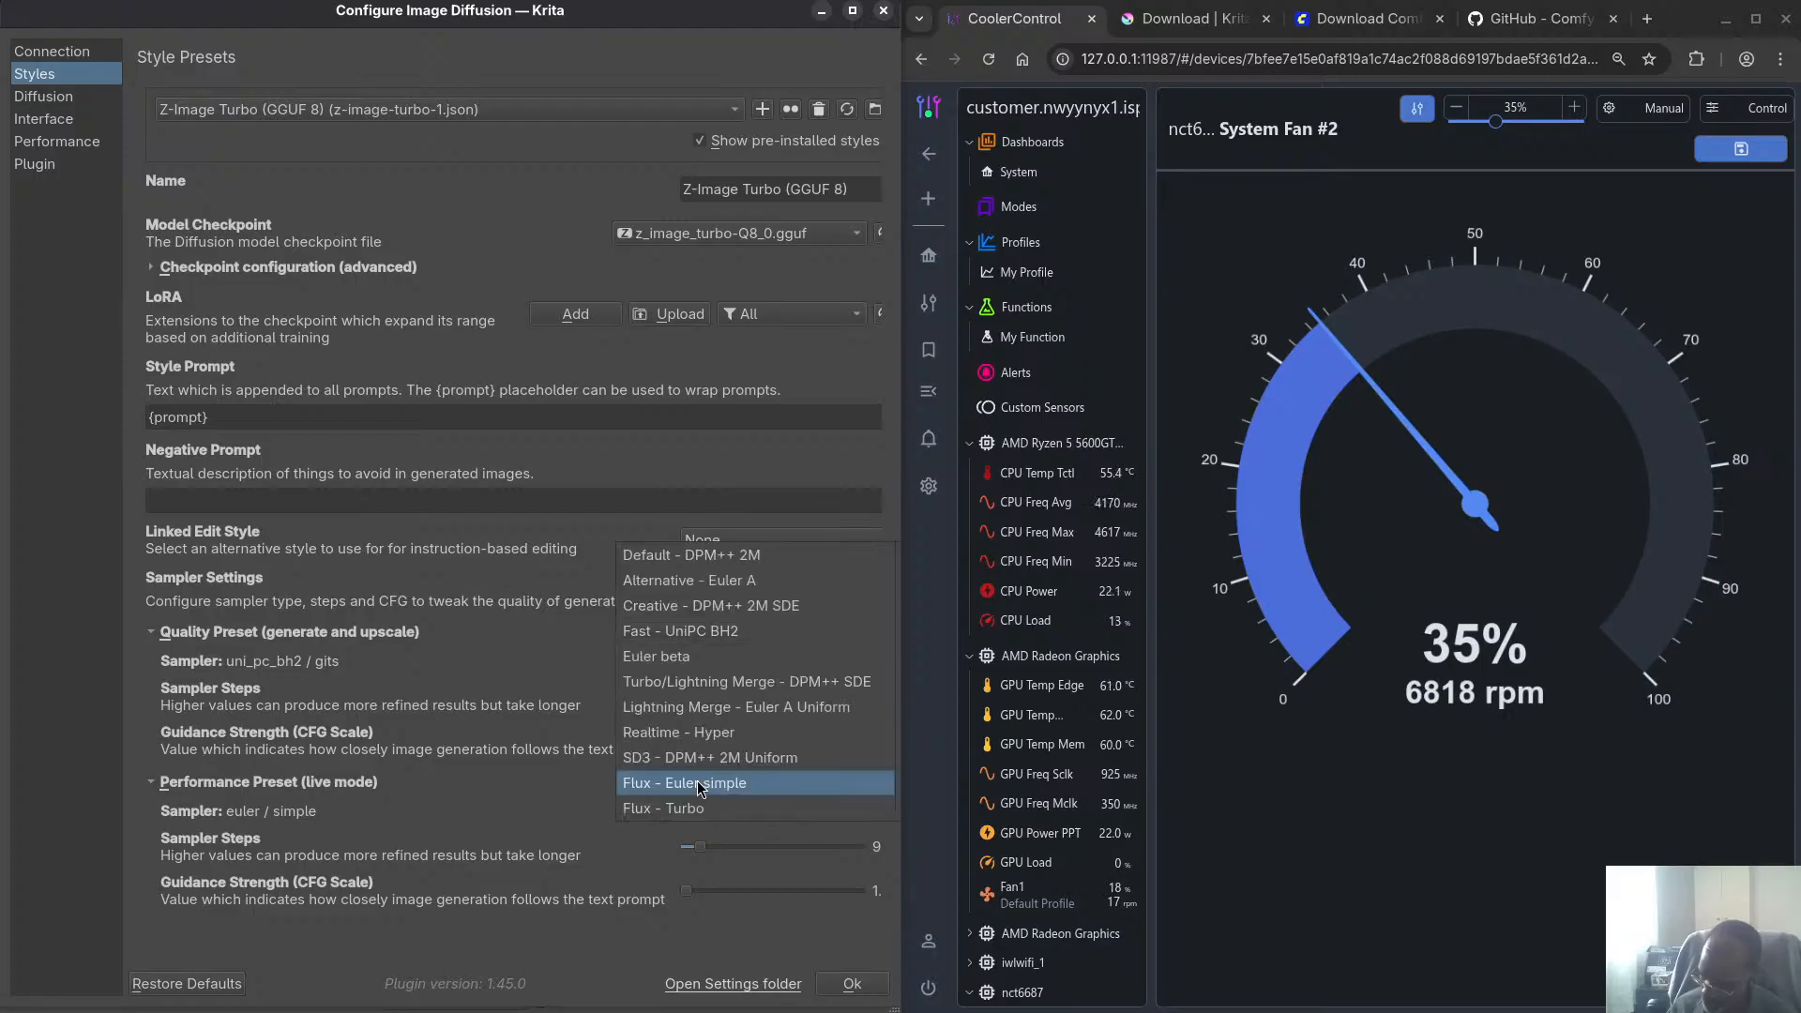
pyautogui.click(711, 638)
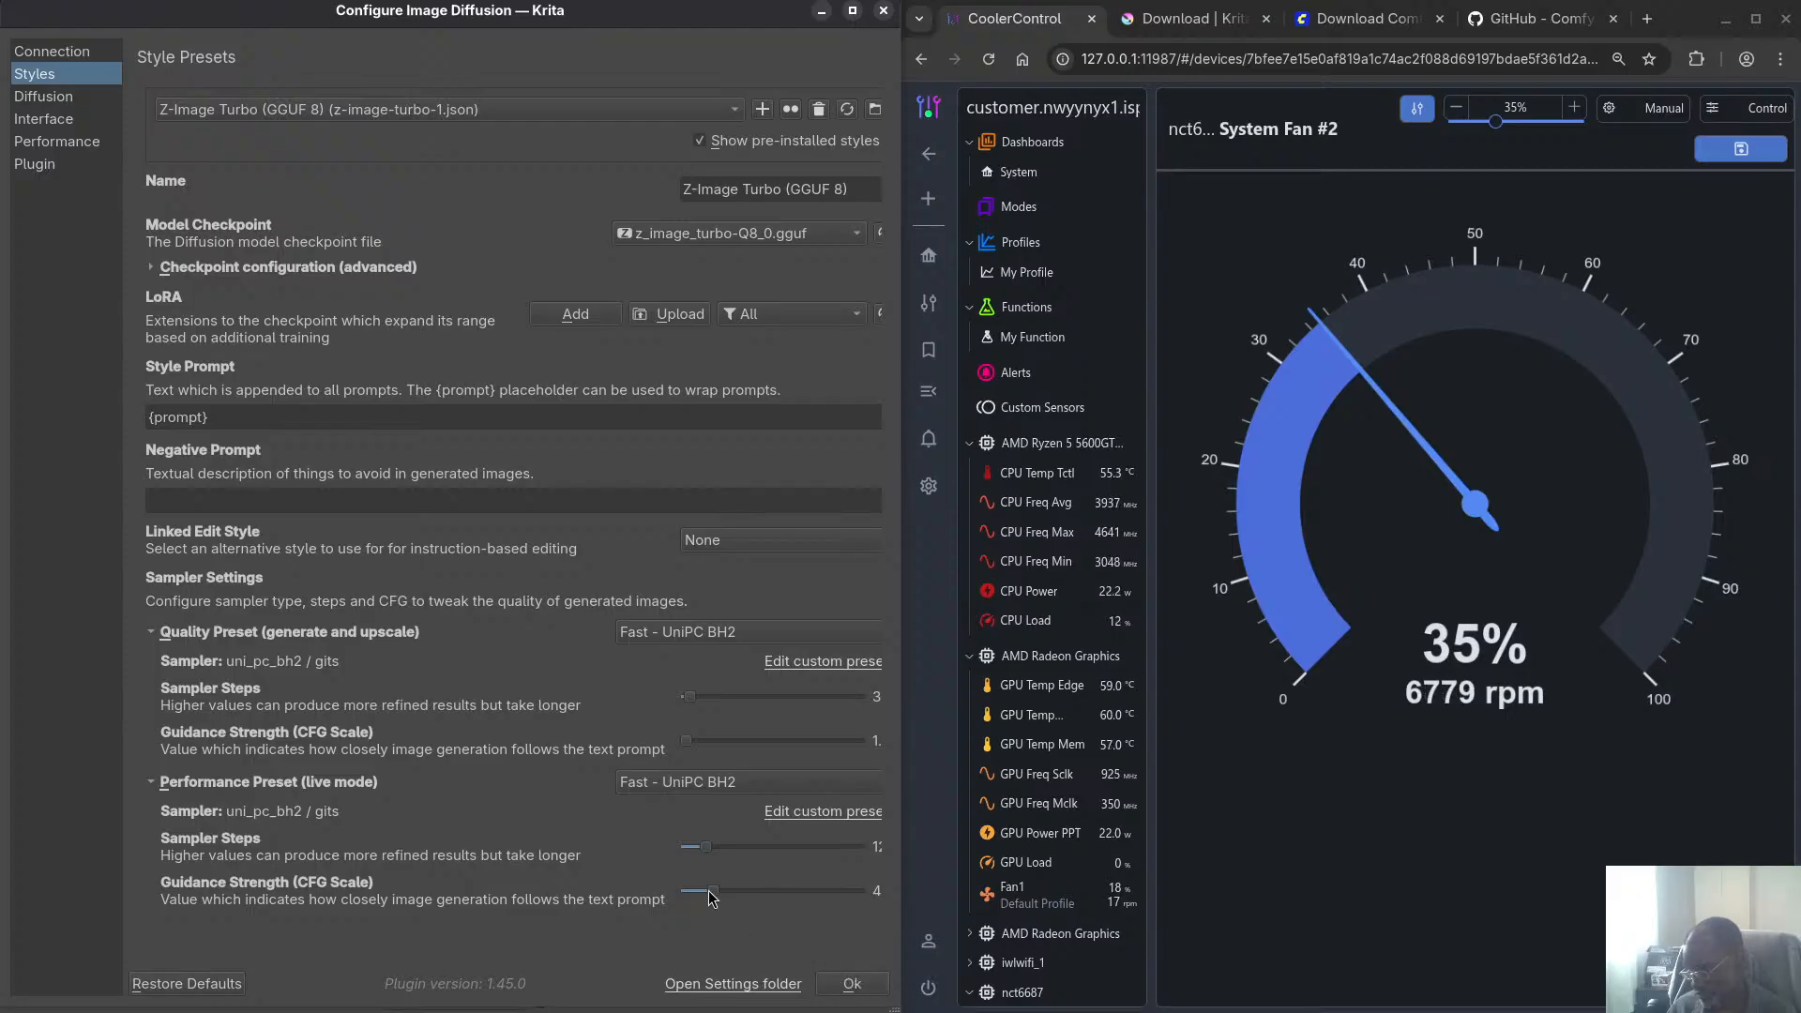
pyautogui.moveTo(712, 891); pyautogui.dragTo(653, 893)
pyautogui.moveTo(688, 846); pyautogui.dragTo(692, 846)
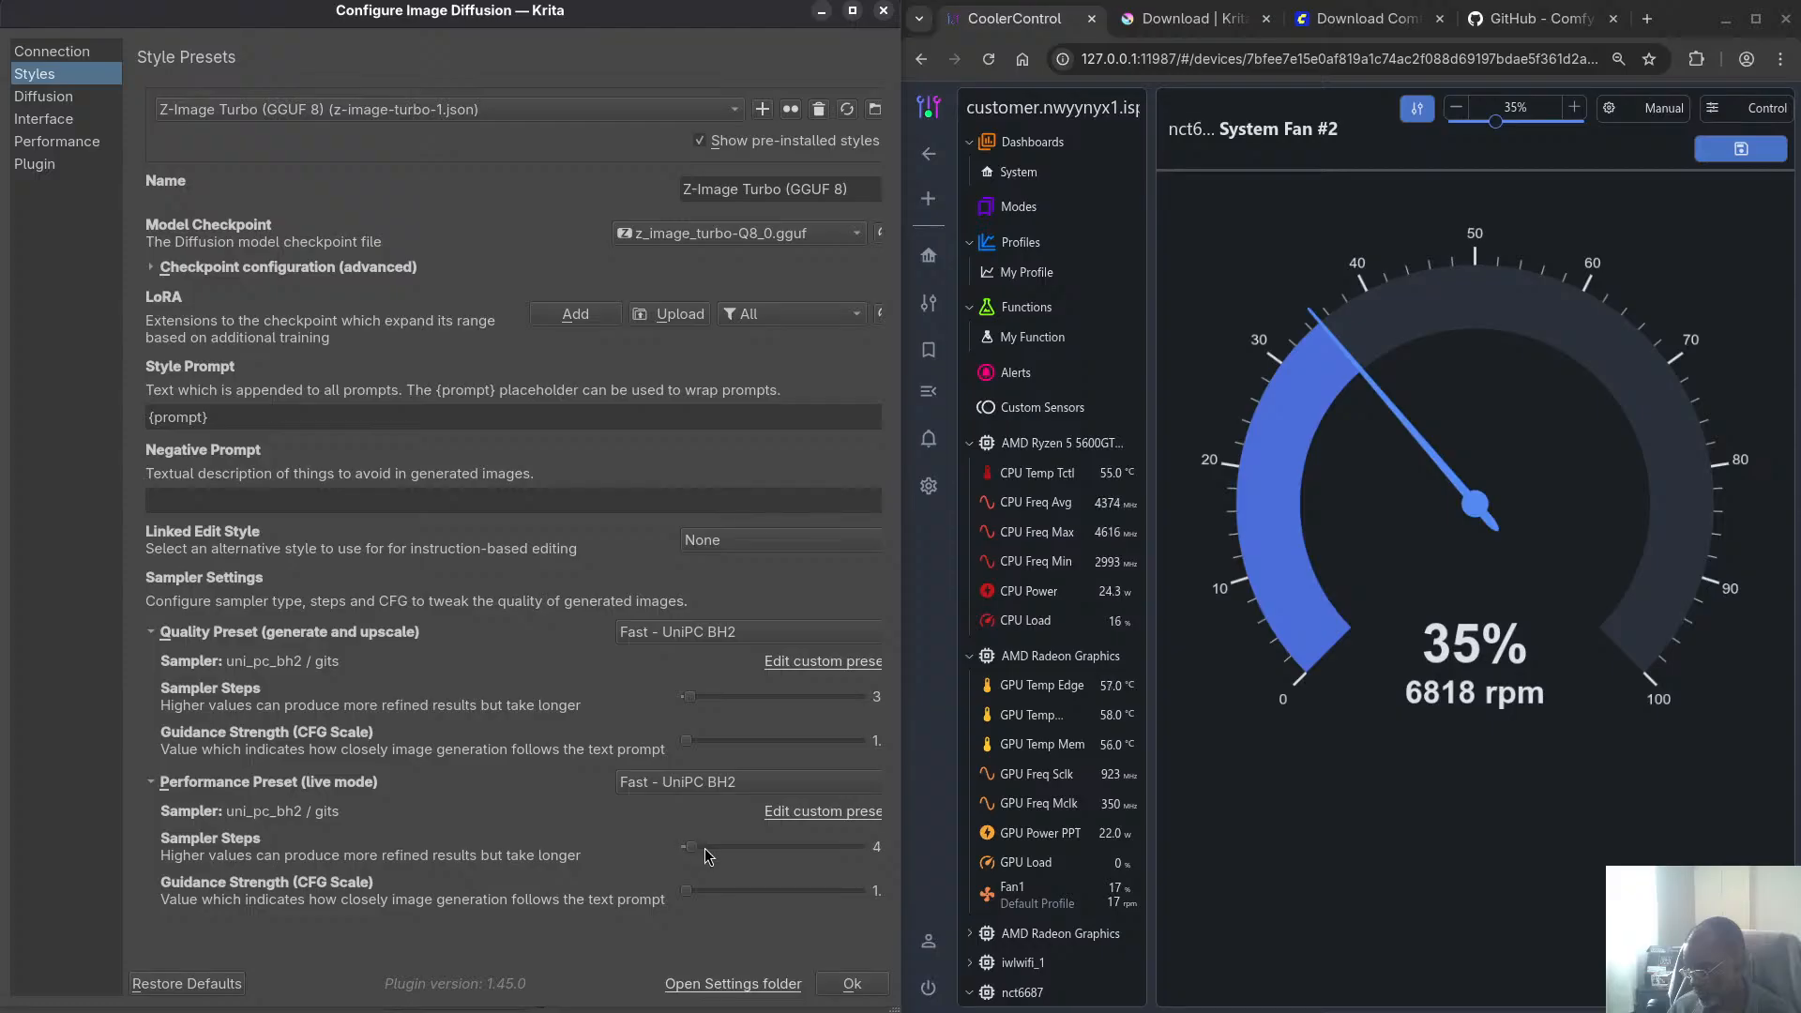
pyautogui.click(695, 696)
pyautogui.click(853, 987)
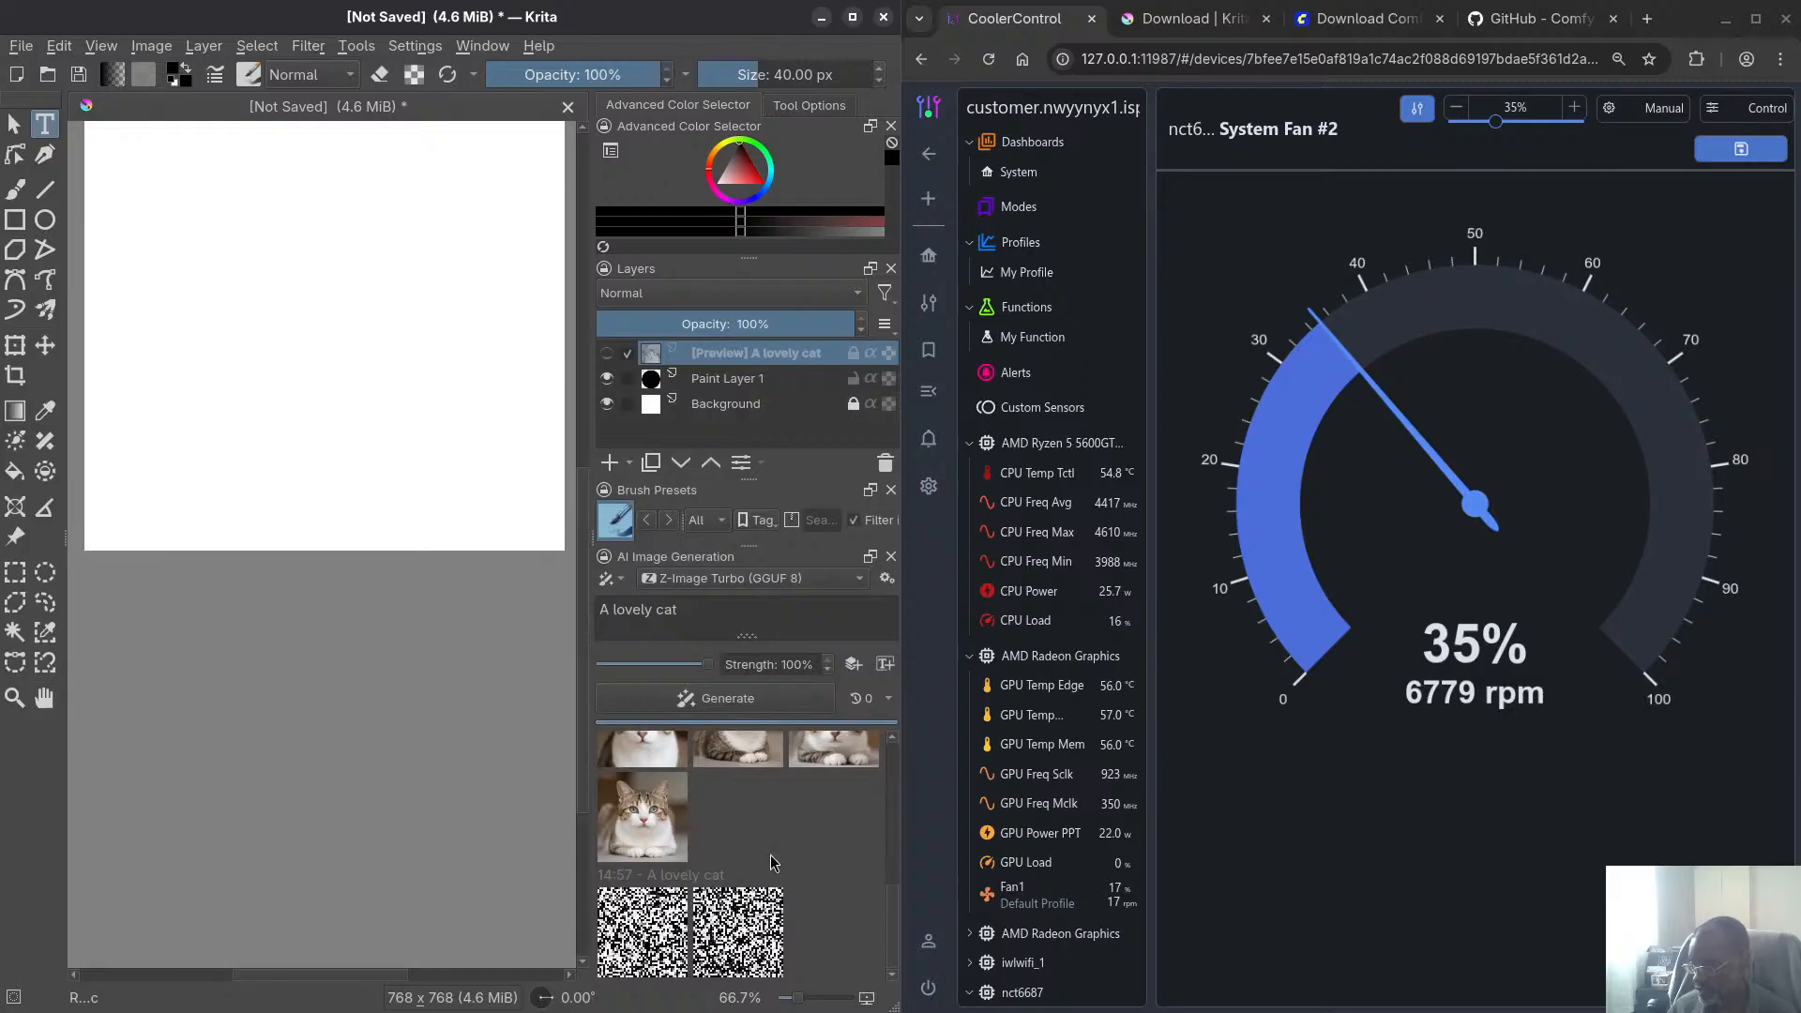
# Generate the lovely cat image with the 4-step UniPC BH2 settings and check the run in the ComfyUI terminal log
pyautogui.click(724, 697)
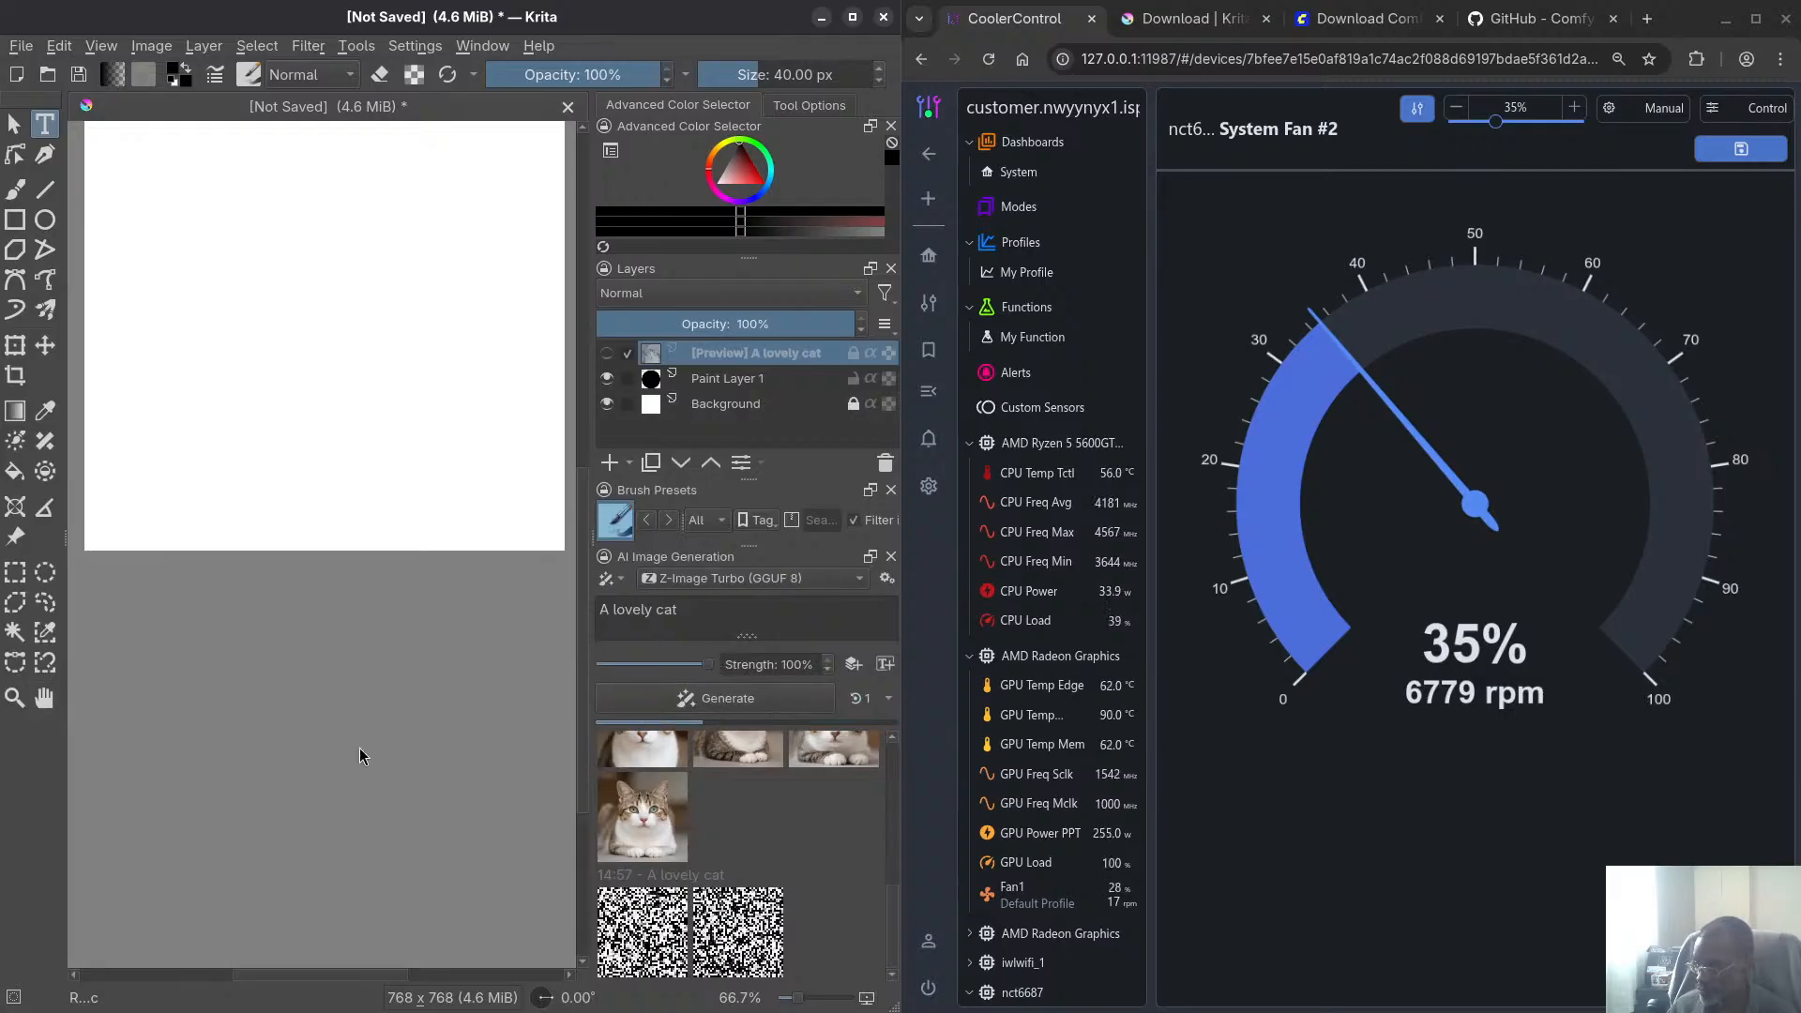
pyautogui.press('super')
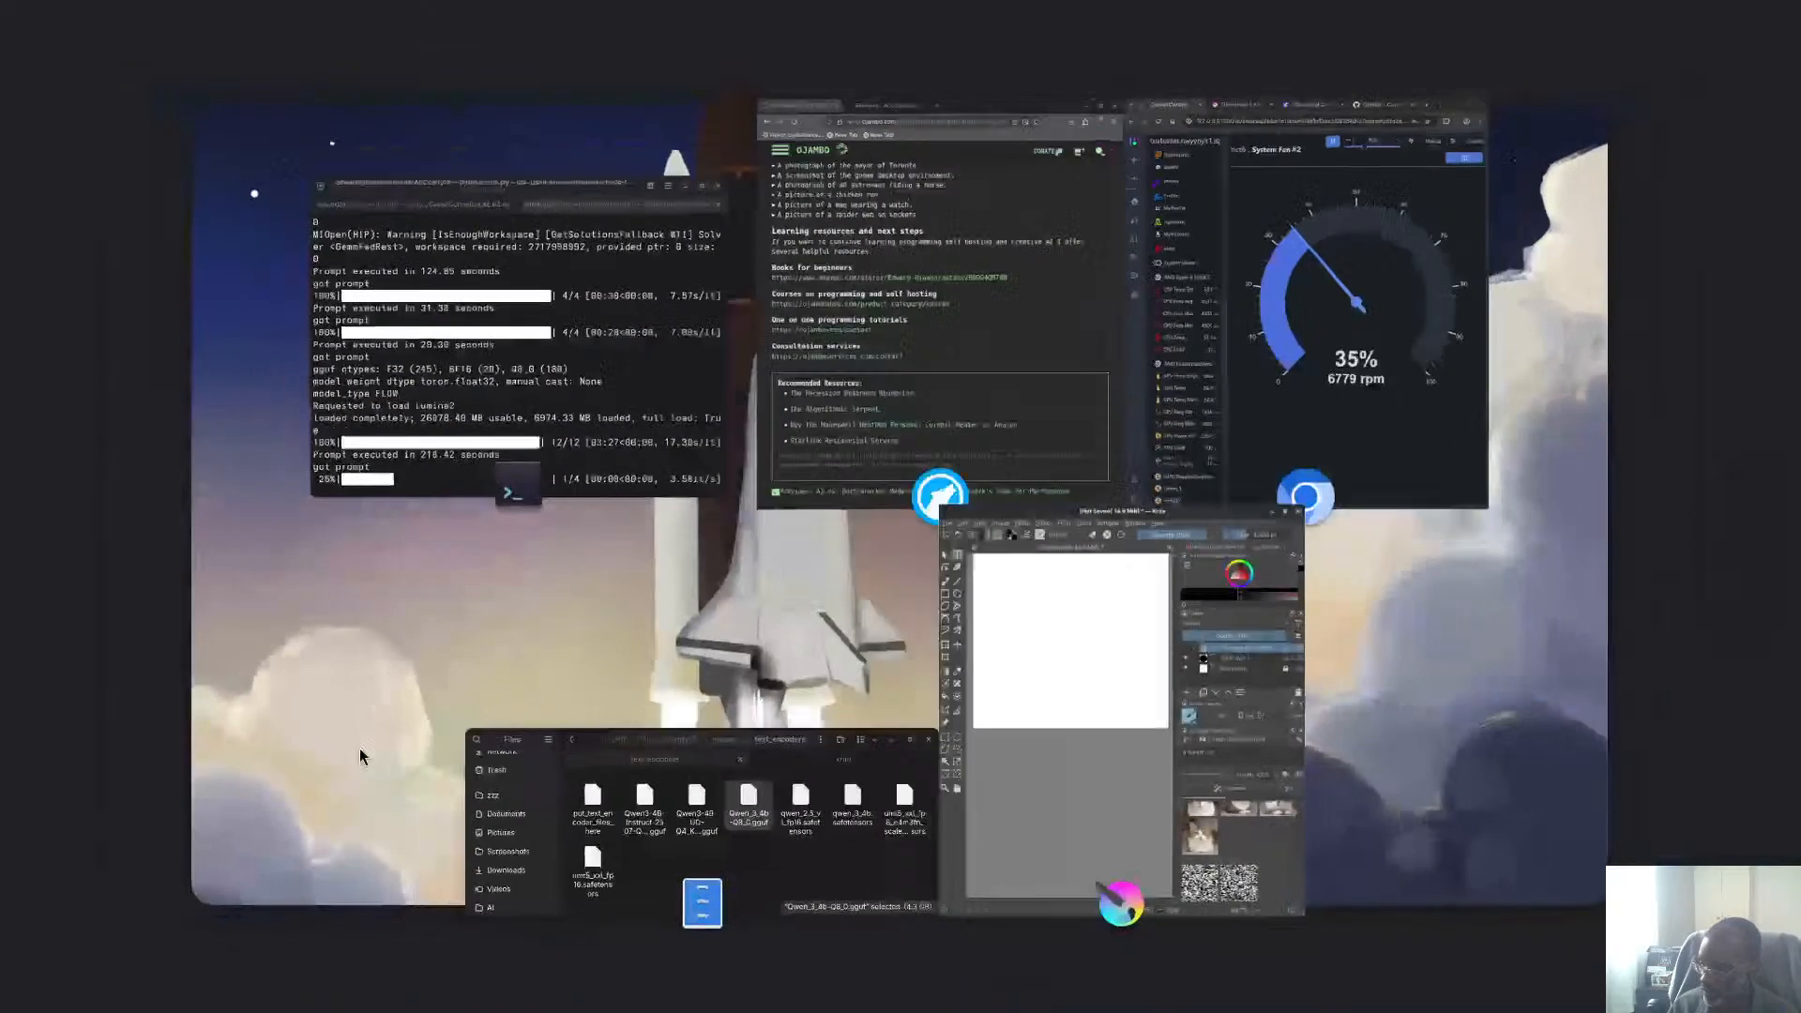
pyautogui.click(477, 390)
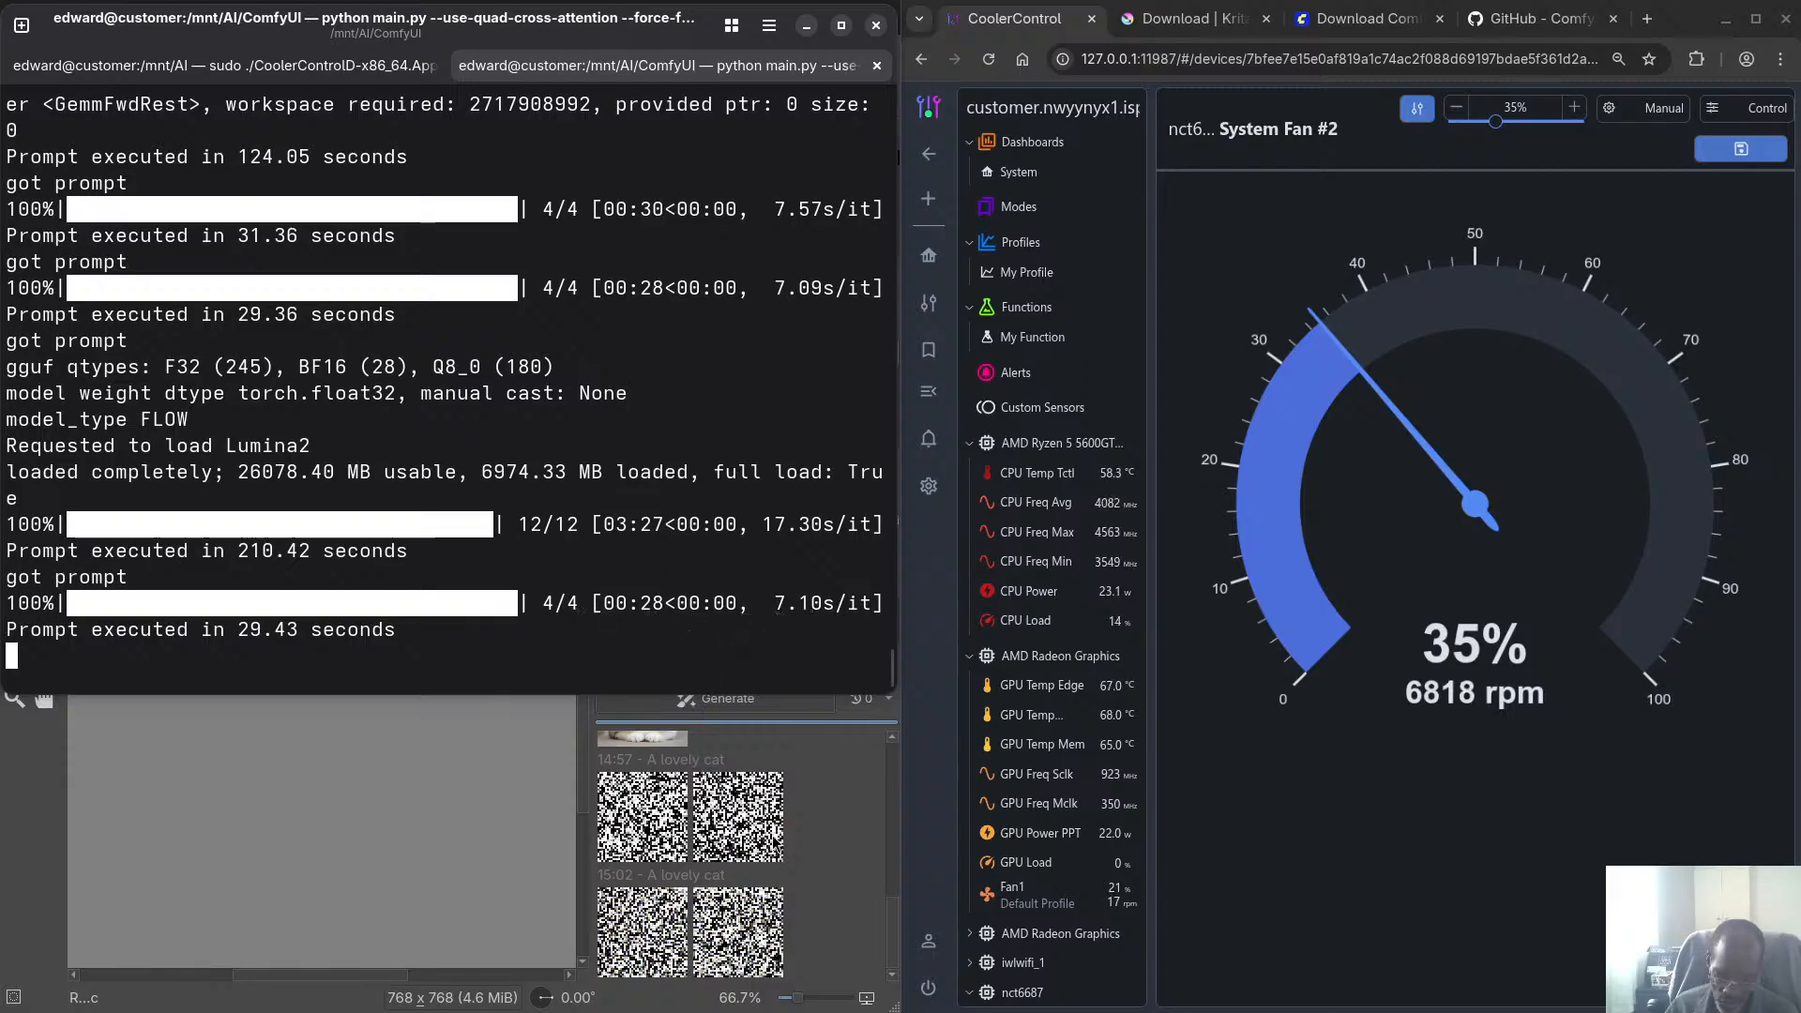
# Back in Krita, set the GGUF 8 style's quality preset to Euler beta with 3 sampler steps and minimum guidance strength
pyautogui.press('super')
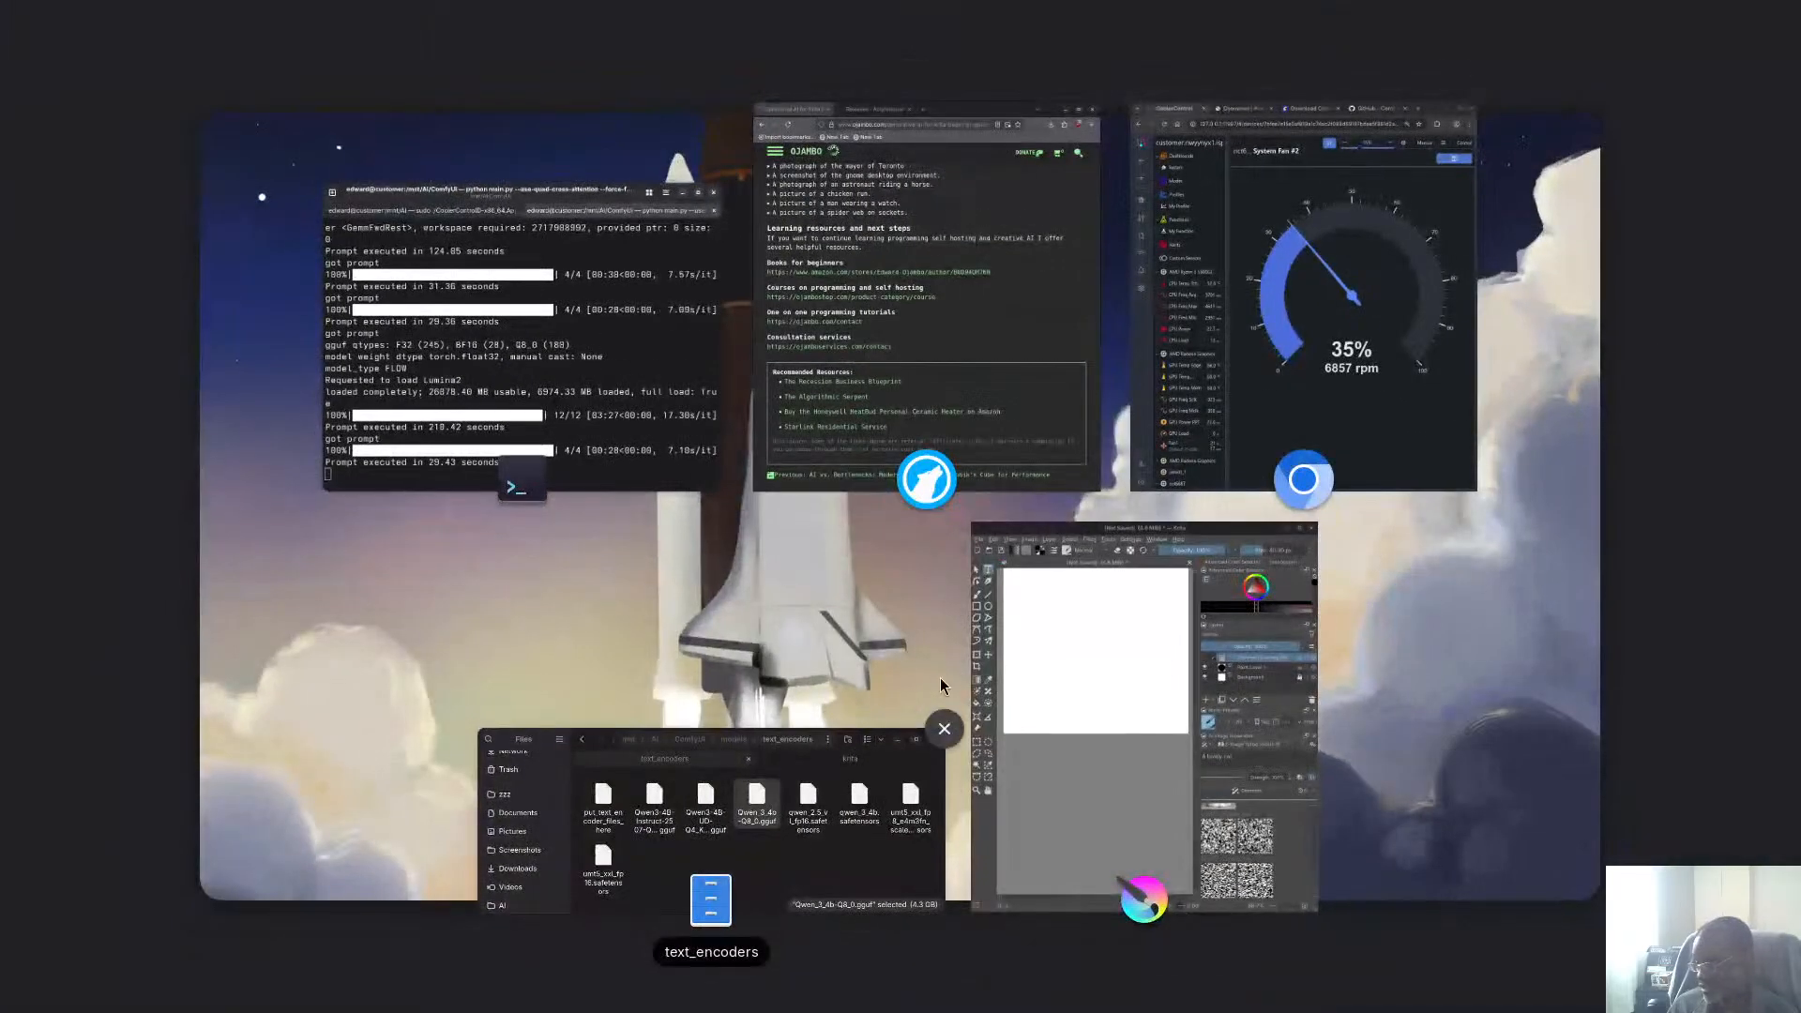
pyautogui.click(1059, 734)
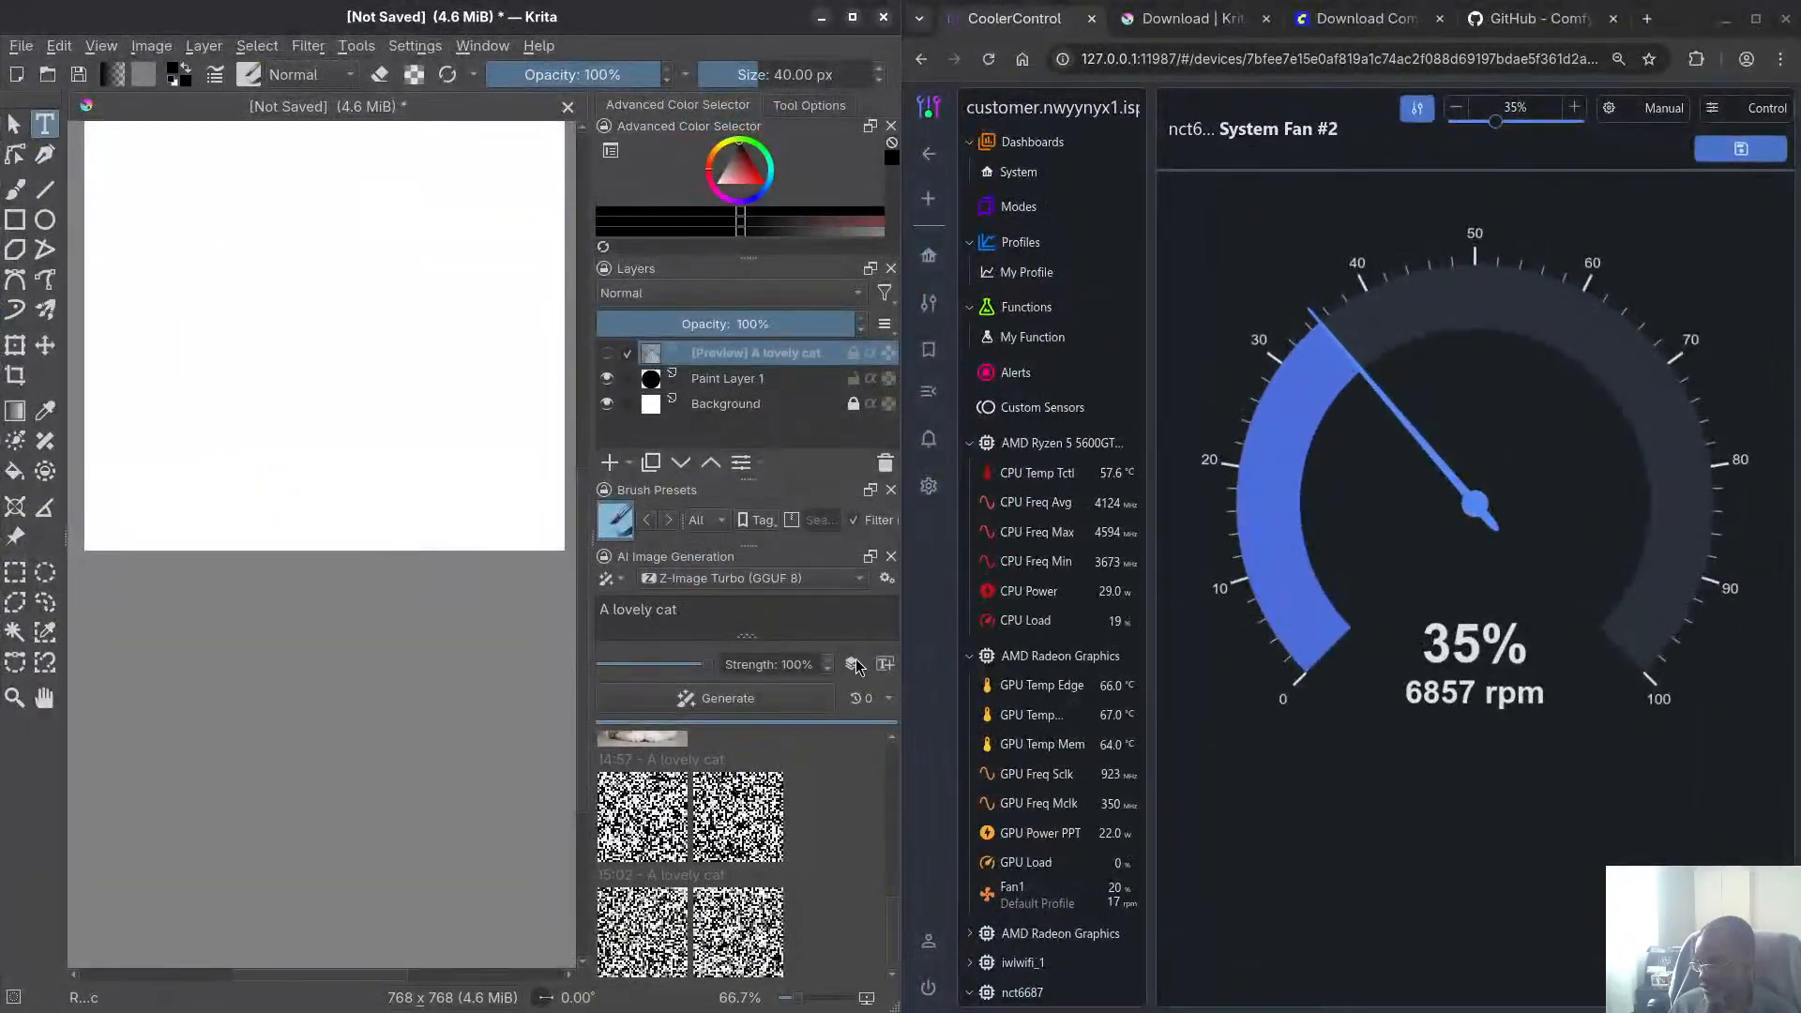
pyautogui.click(886, 578)
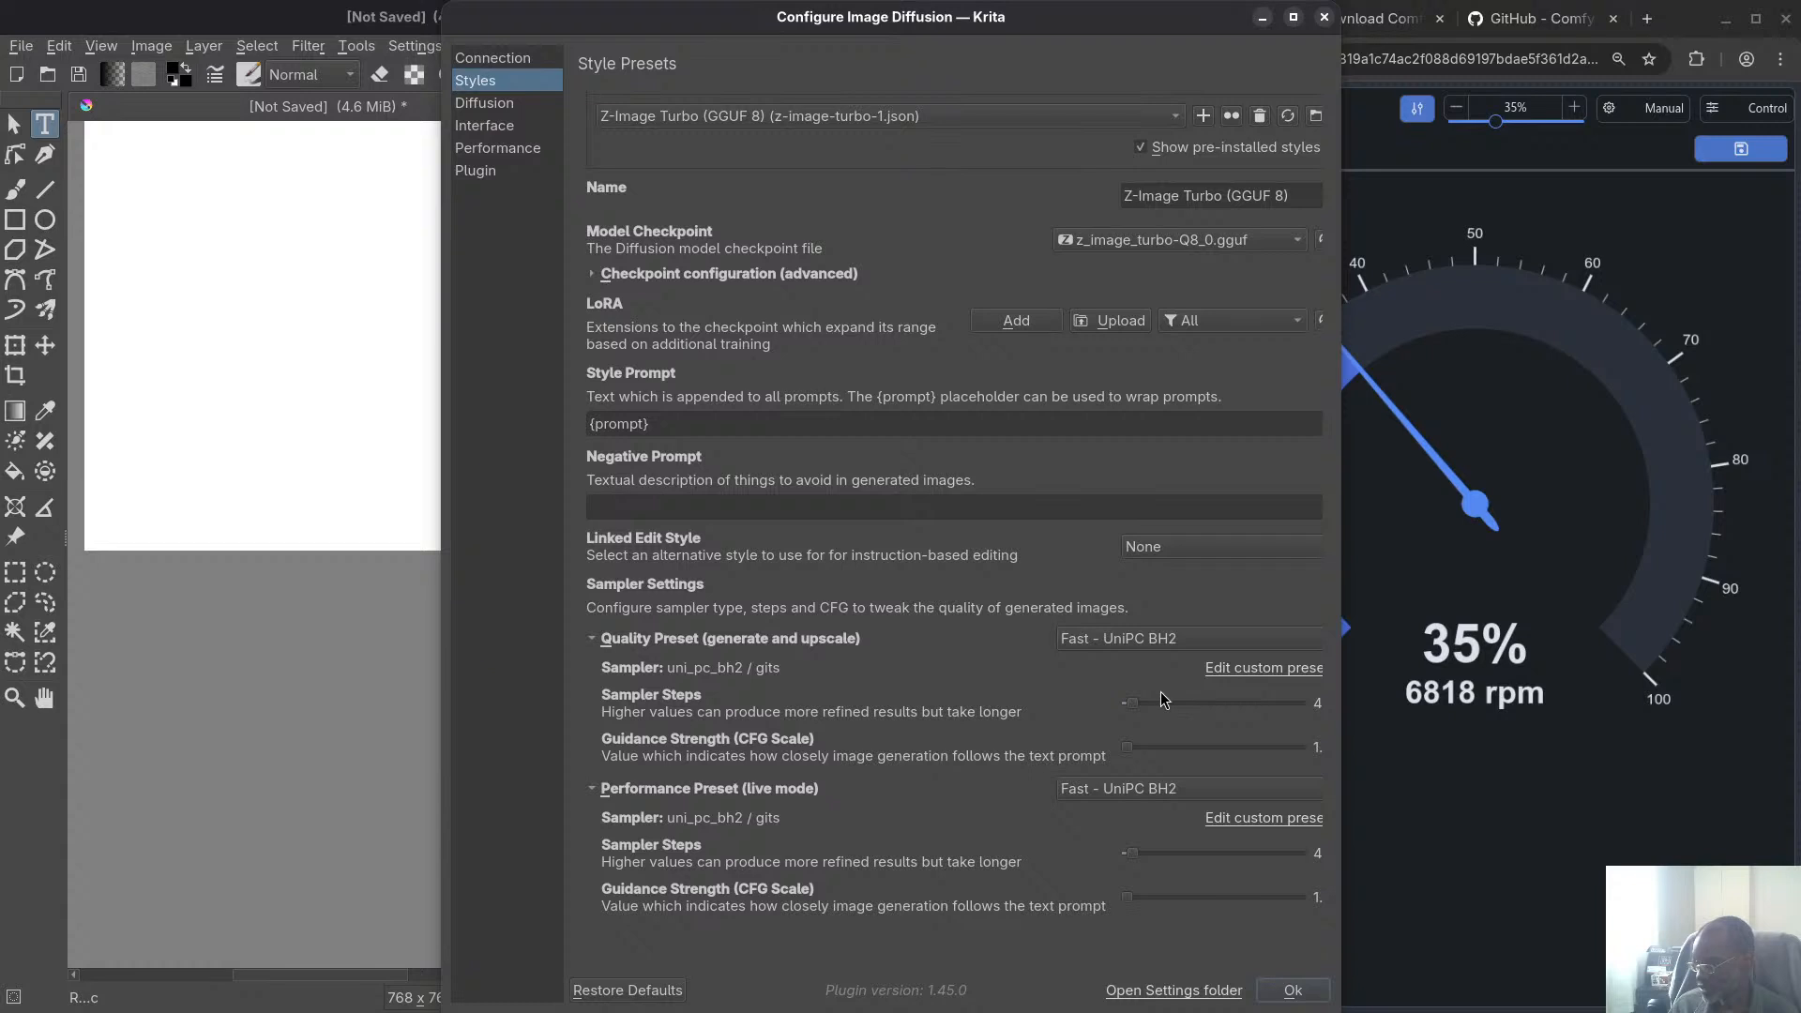
pyautogui.click(1147, 638)
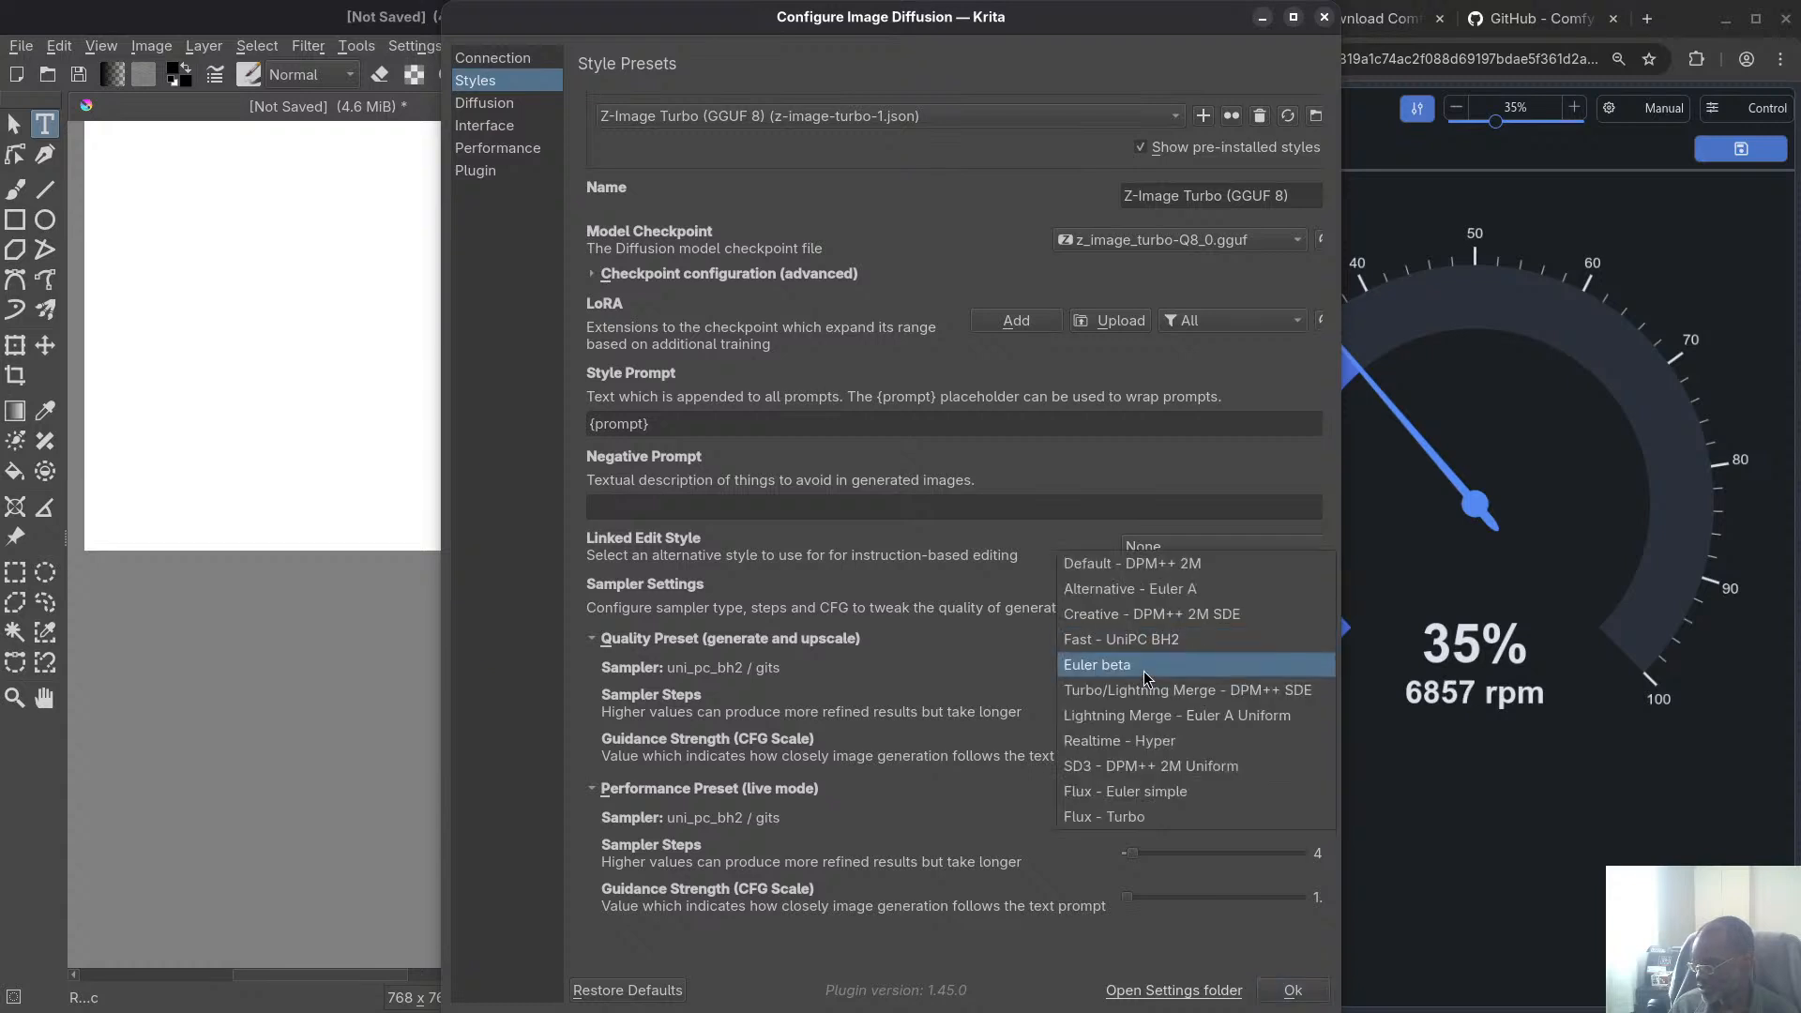
pyautogui.click(1144, 671)
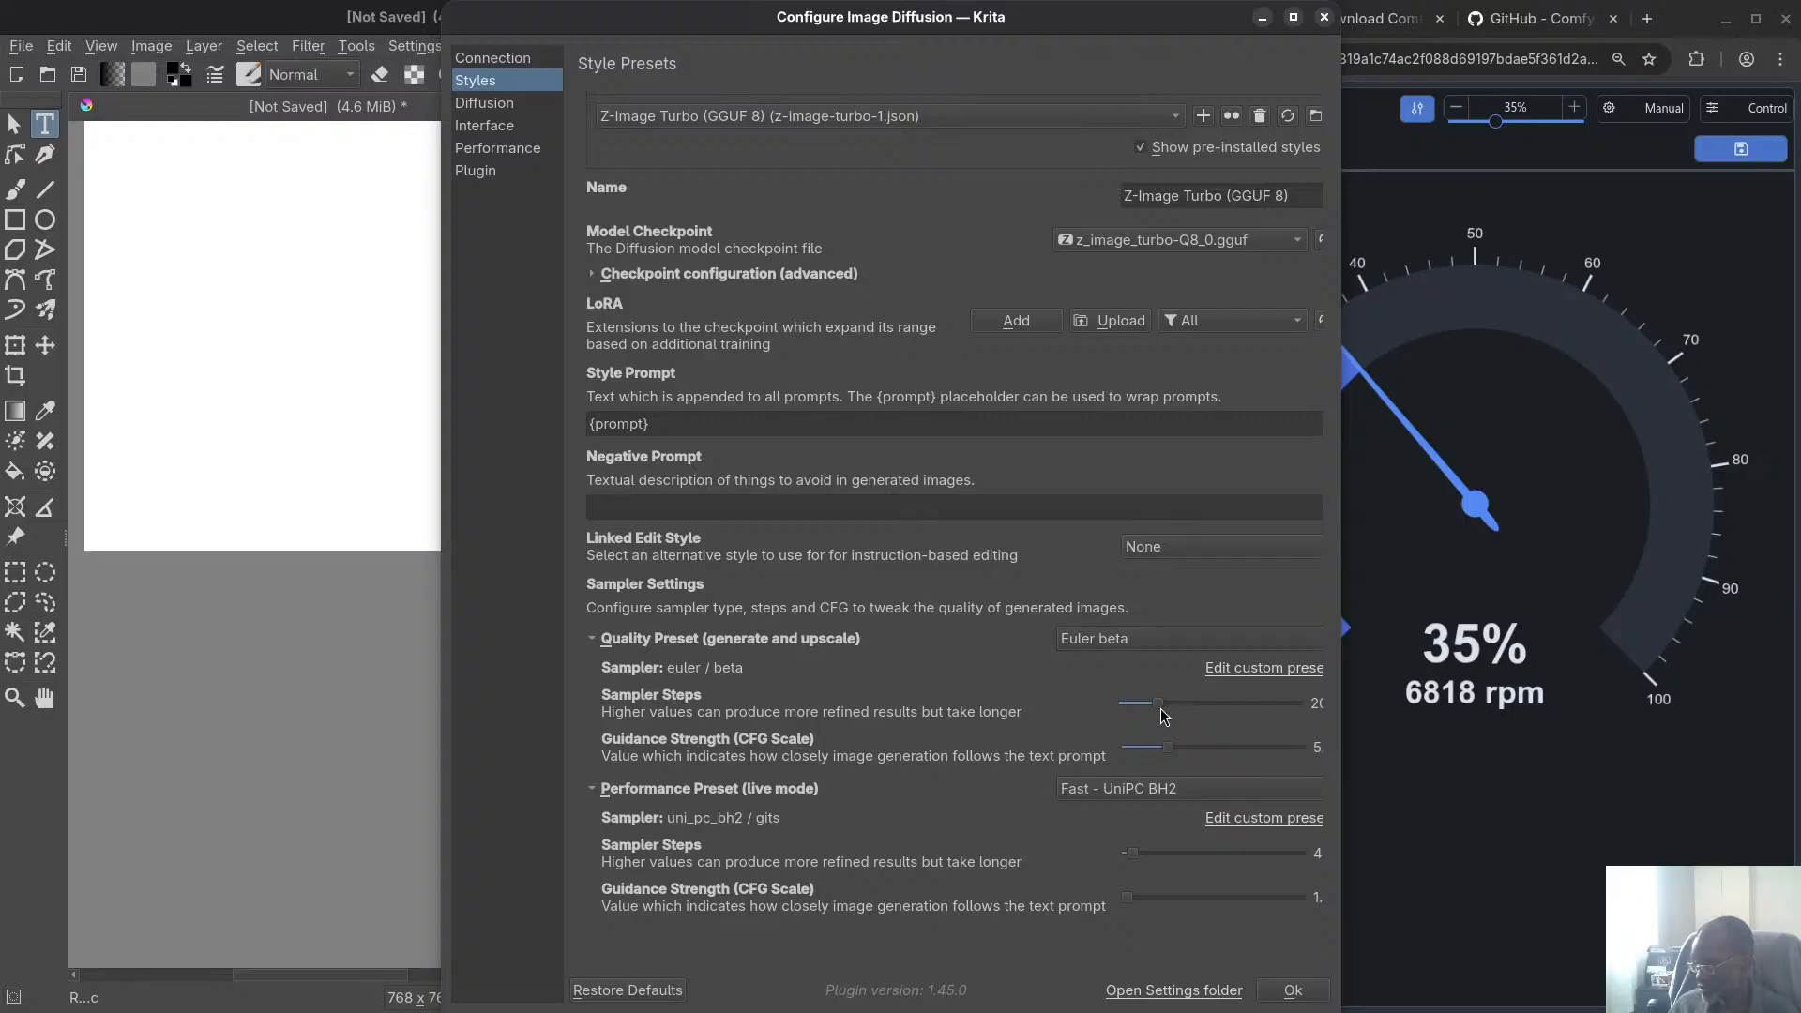
pyautogui.moveTo(1163, 703); pyautogui.dragTo(1090, 755)
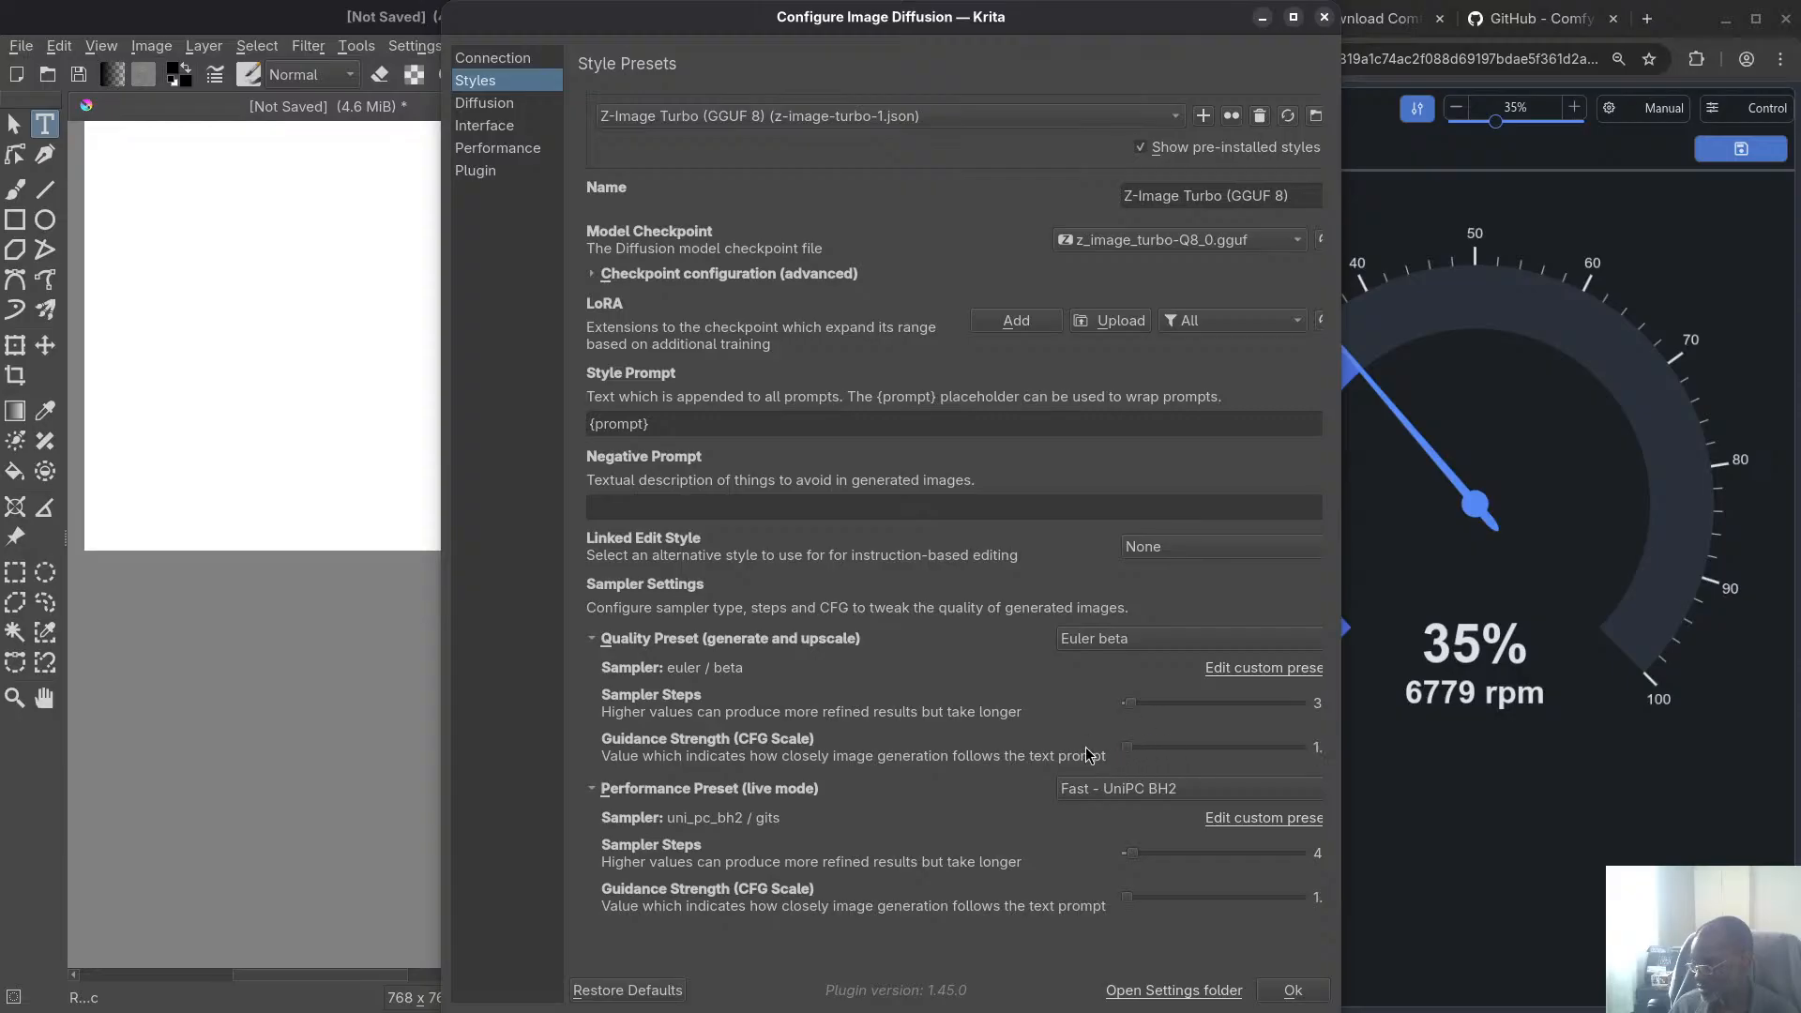
# Set the live-mode performance preset to Euler beta with 2 sampler steps and minimum guidance strength, and accept the settings
pyautogui.click(1172, 789)
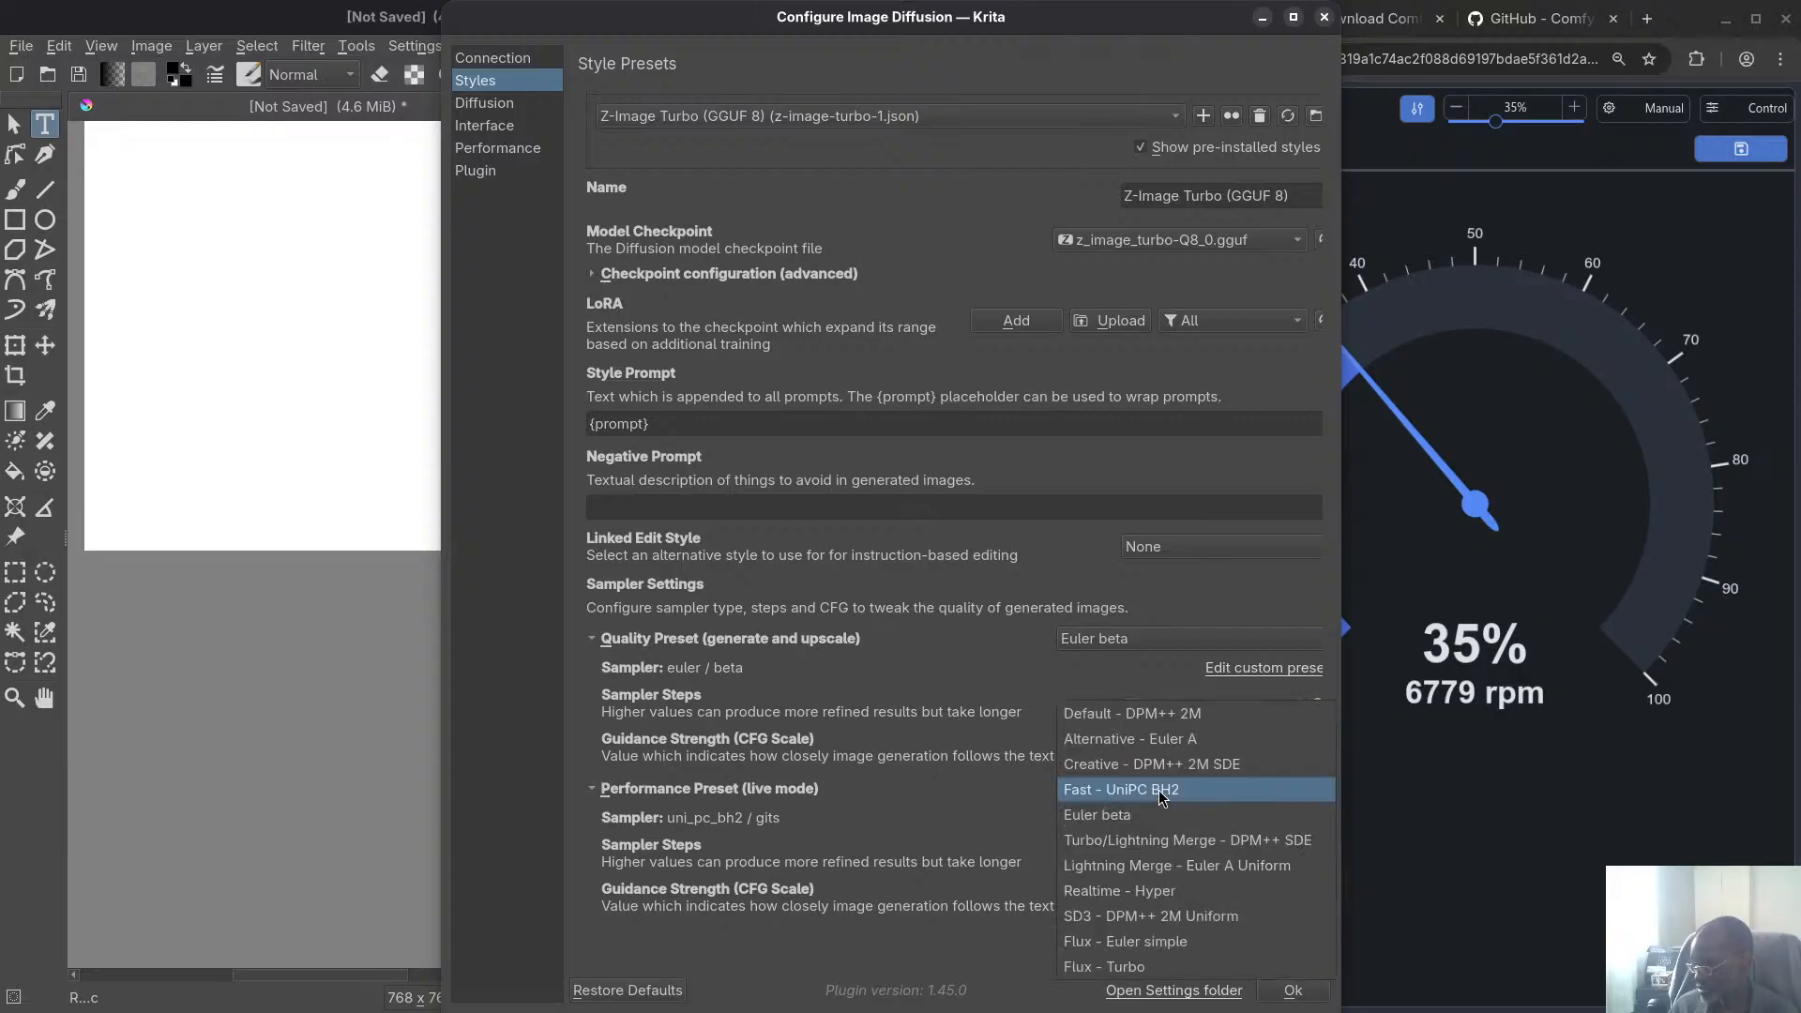
pyautogui.click(1145, 818)
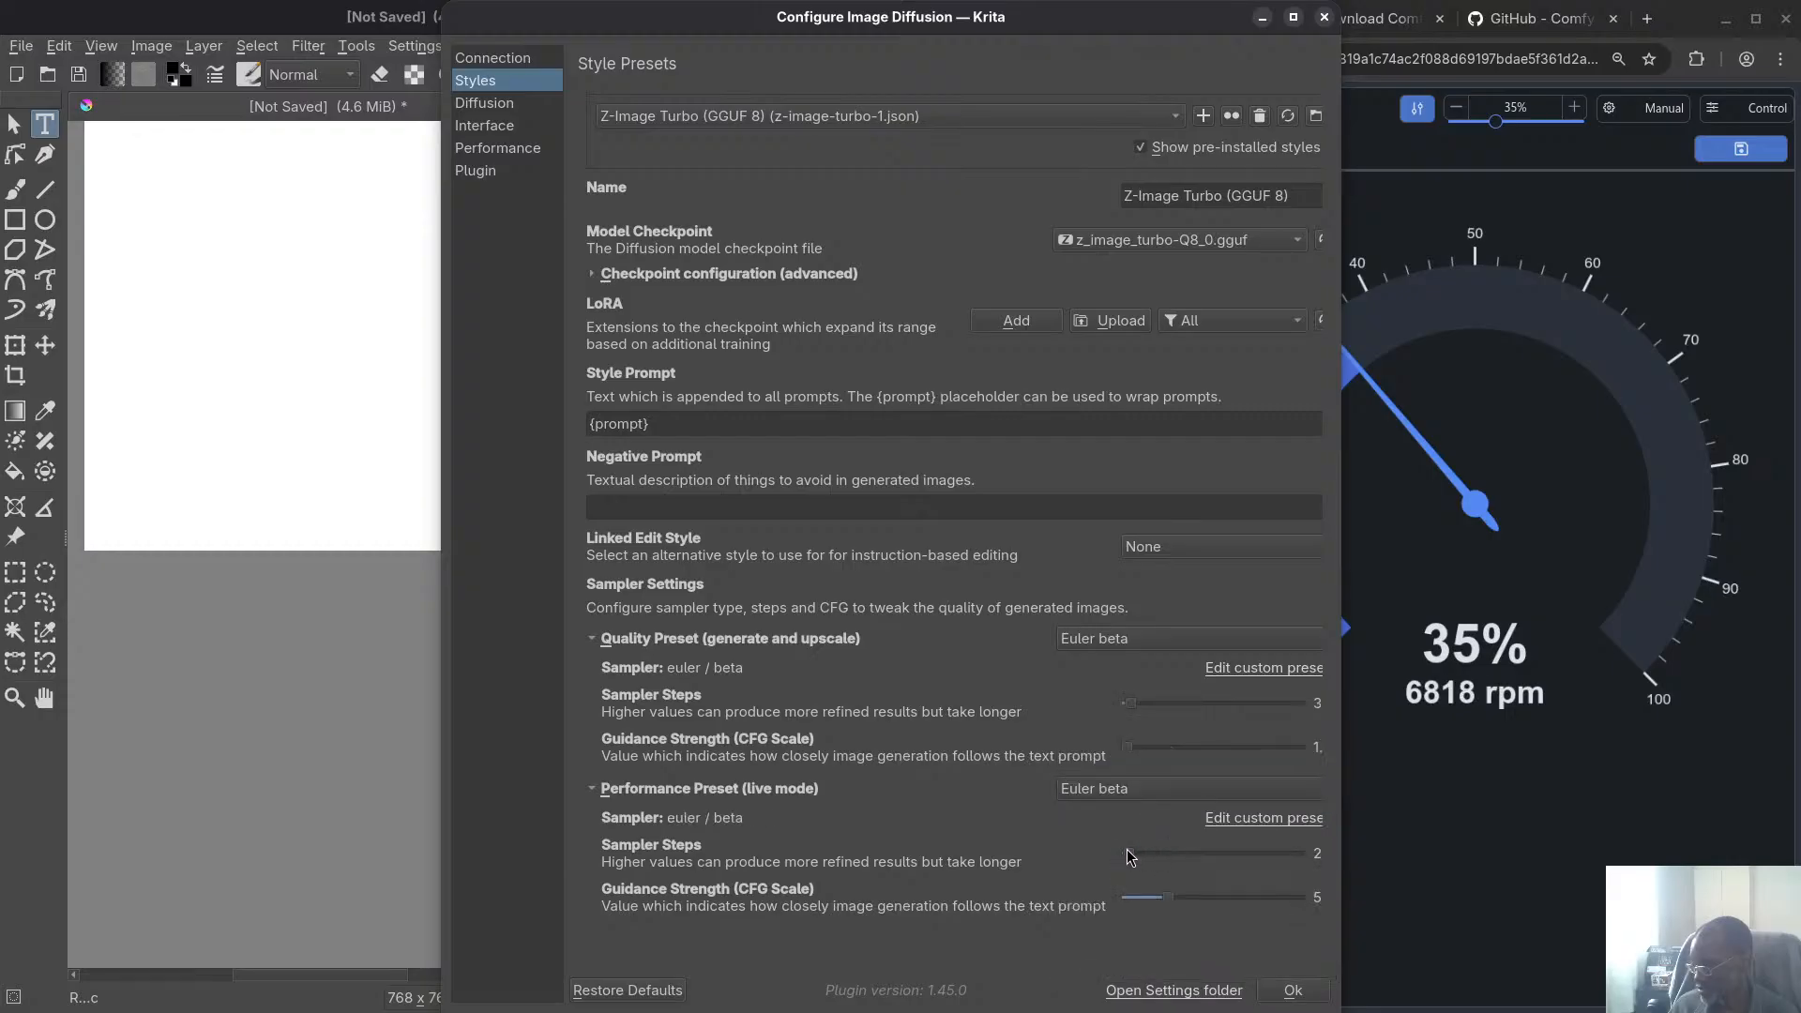
pyautogui.moveTo(1178, 896); pyautogui.dragTo(1119, 891)
pyautogui.click(1287, 990)
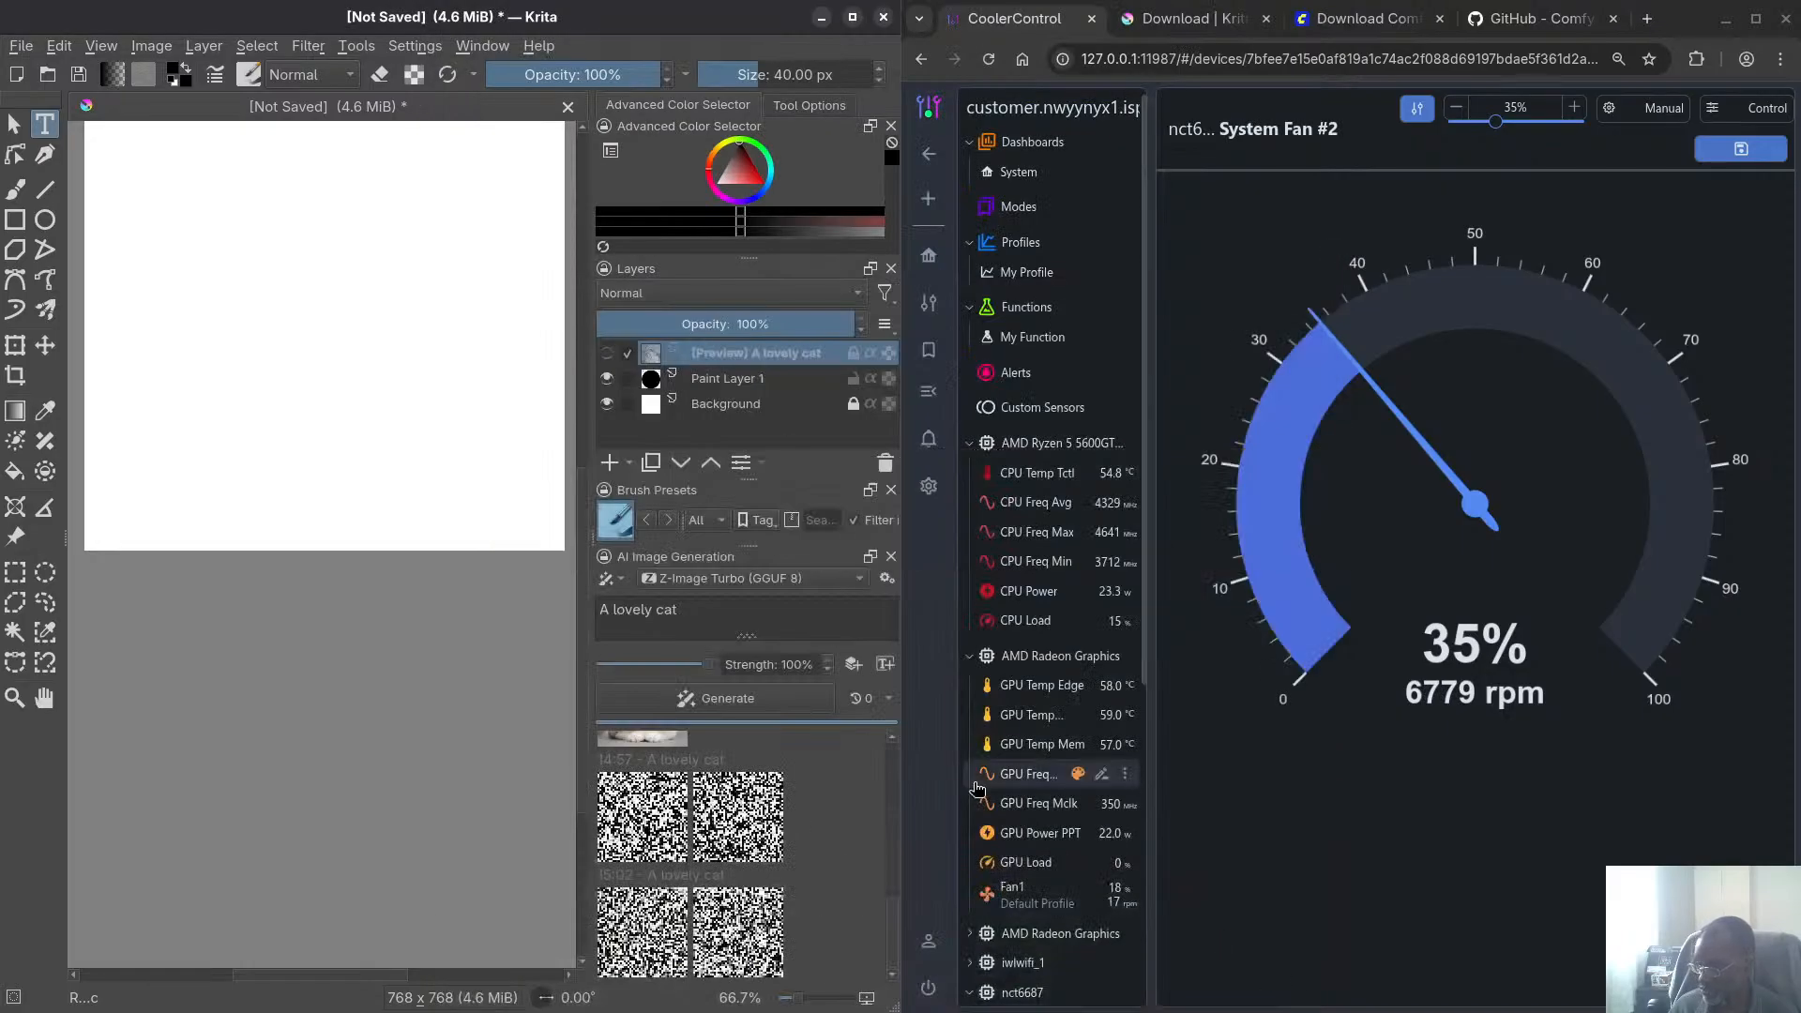
# Generate the lovely cat image with the Euler beta settings and check the run in the ComfyUI terminal log
pyautogui.click(677, 699)
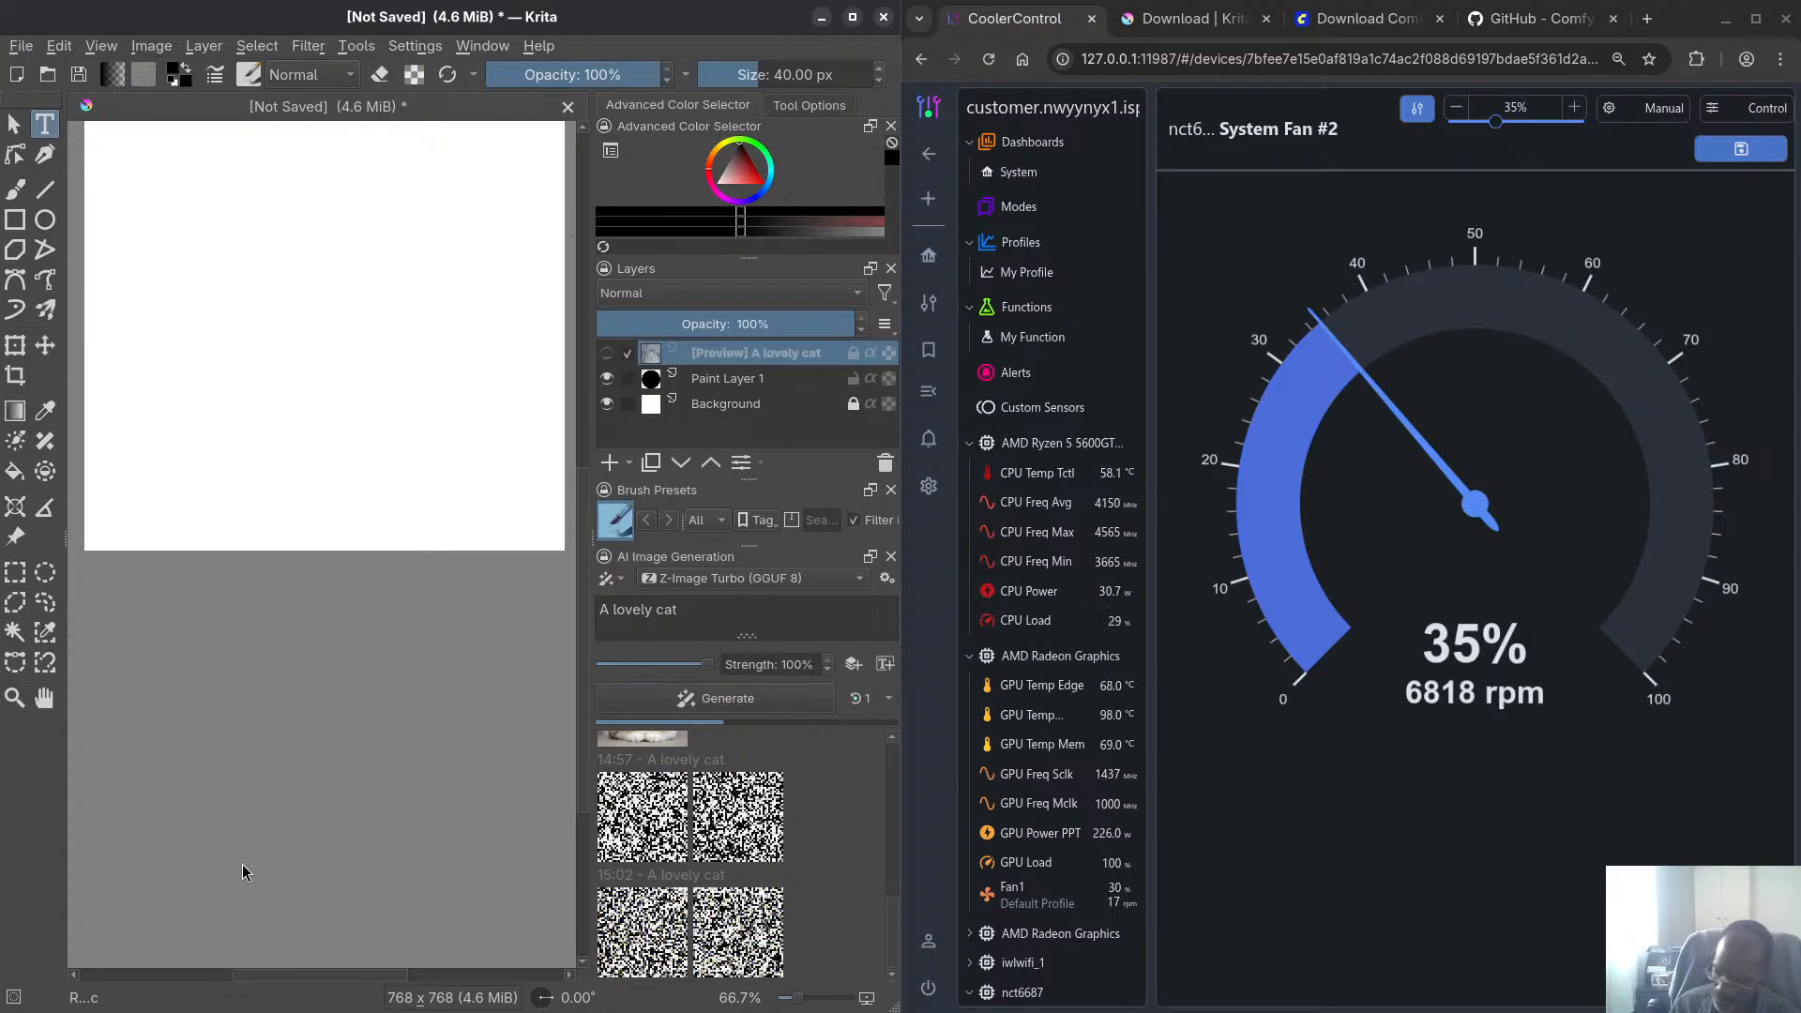
pyautogui.press('super')
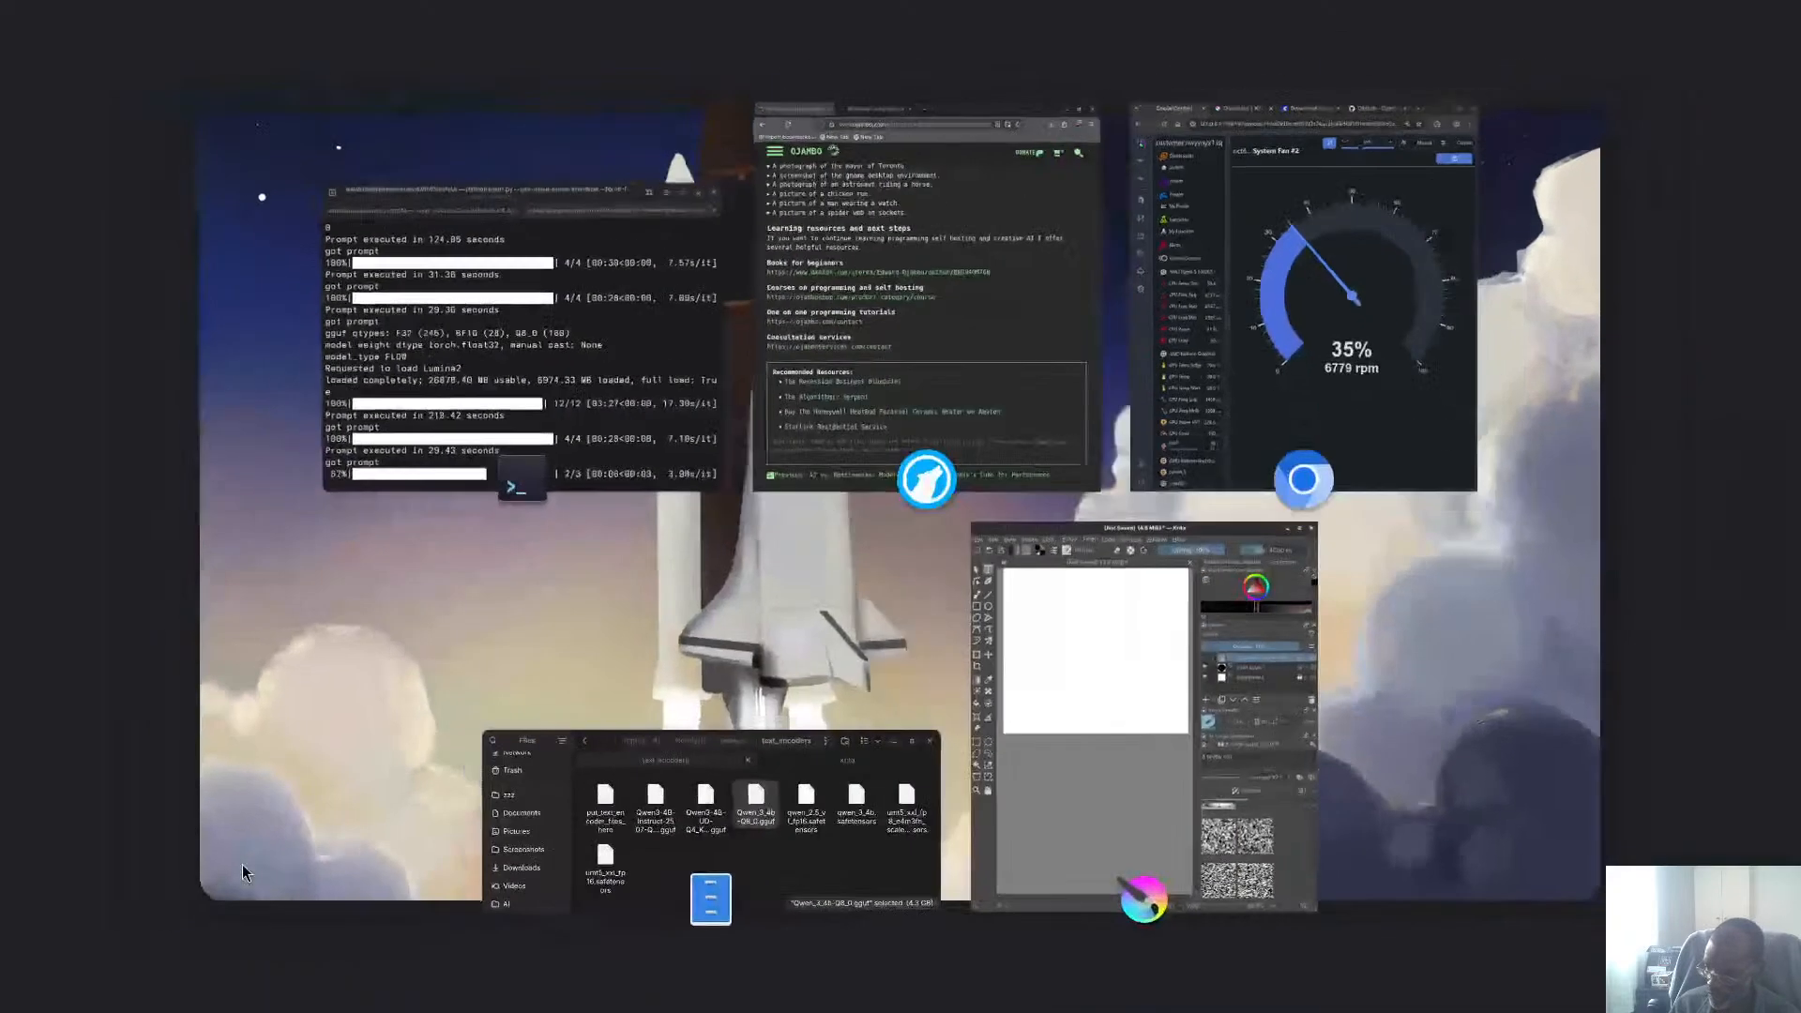
pyautogui.click(546, 424)
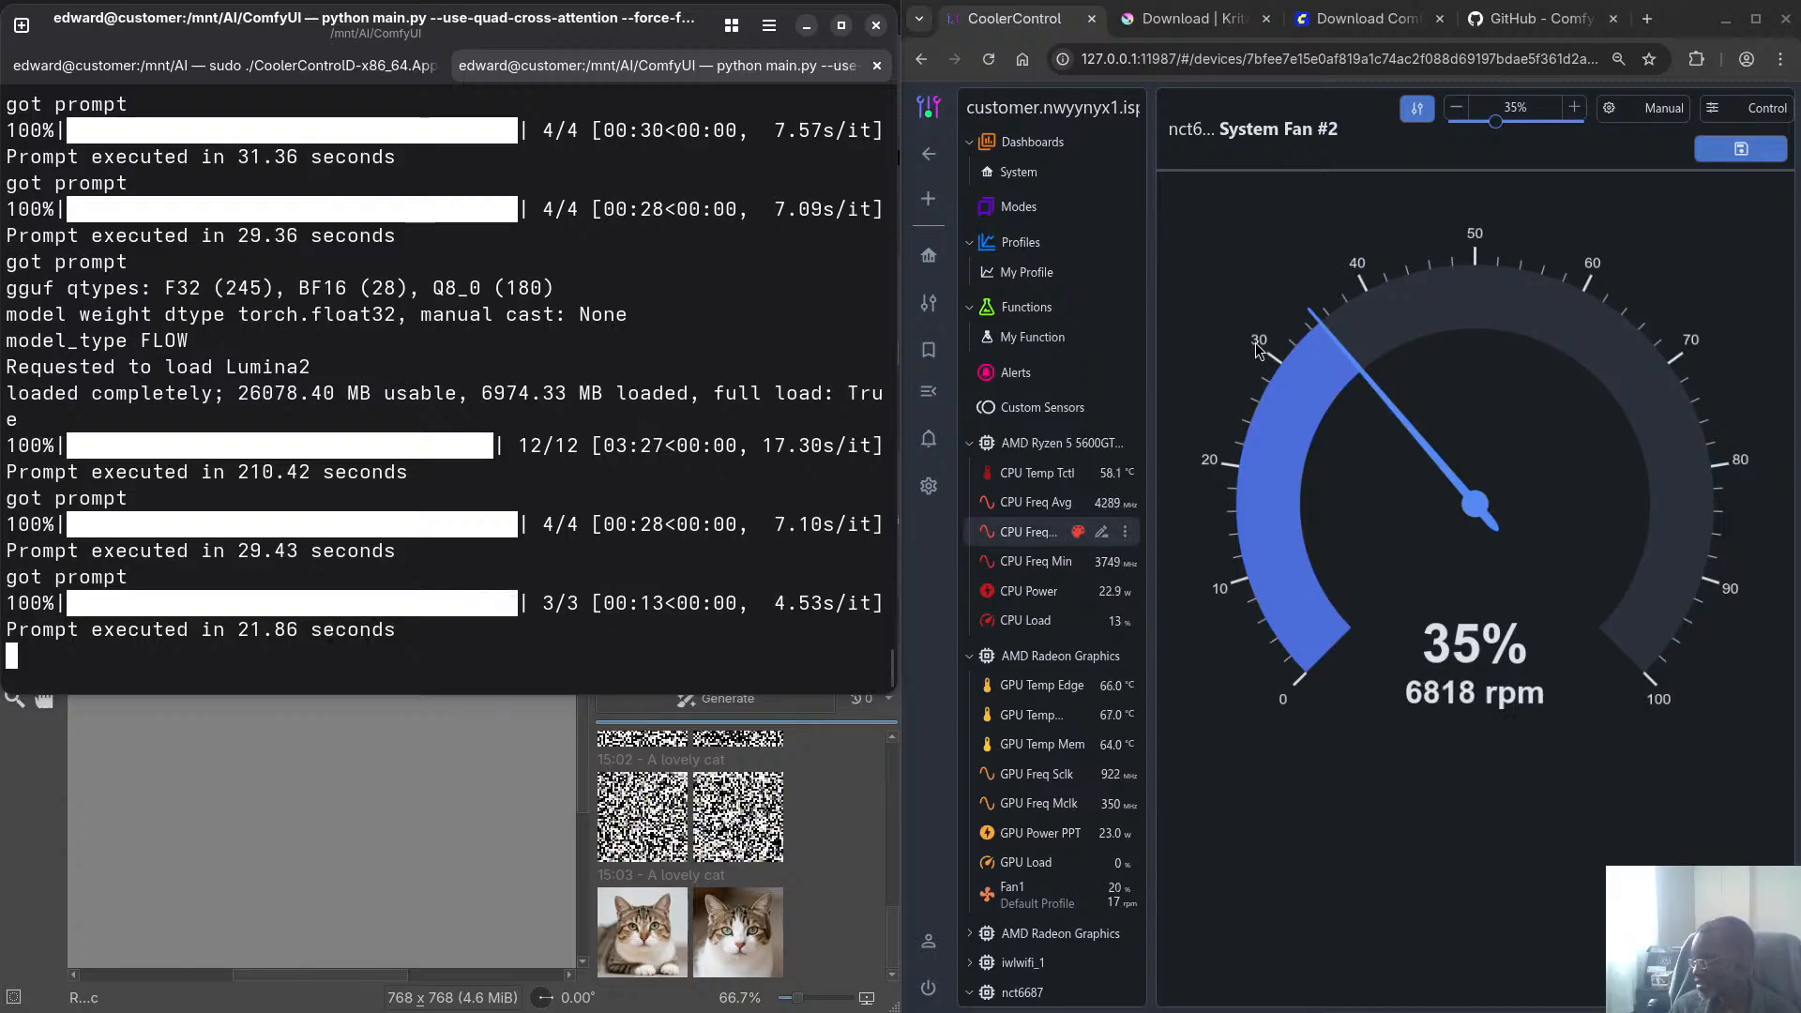
# In CoolerControl, set System Fan #2 to 2% and apply the setting, and return to Krita
pyautogui.click(1513, 95)
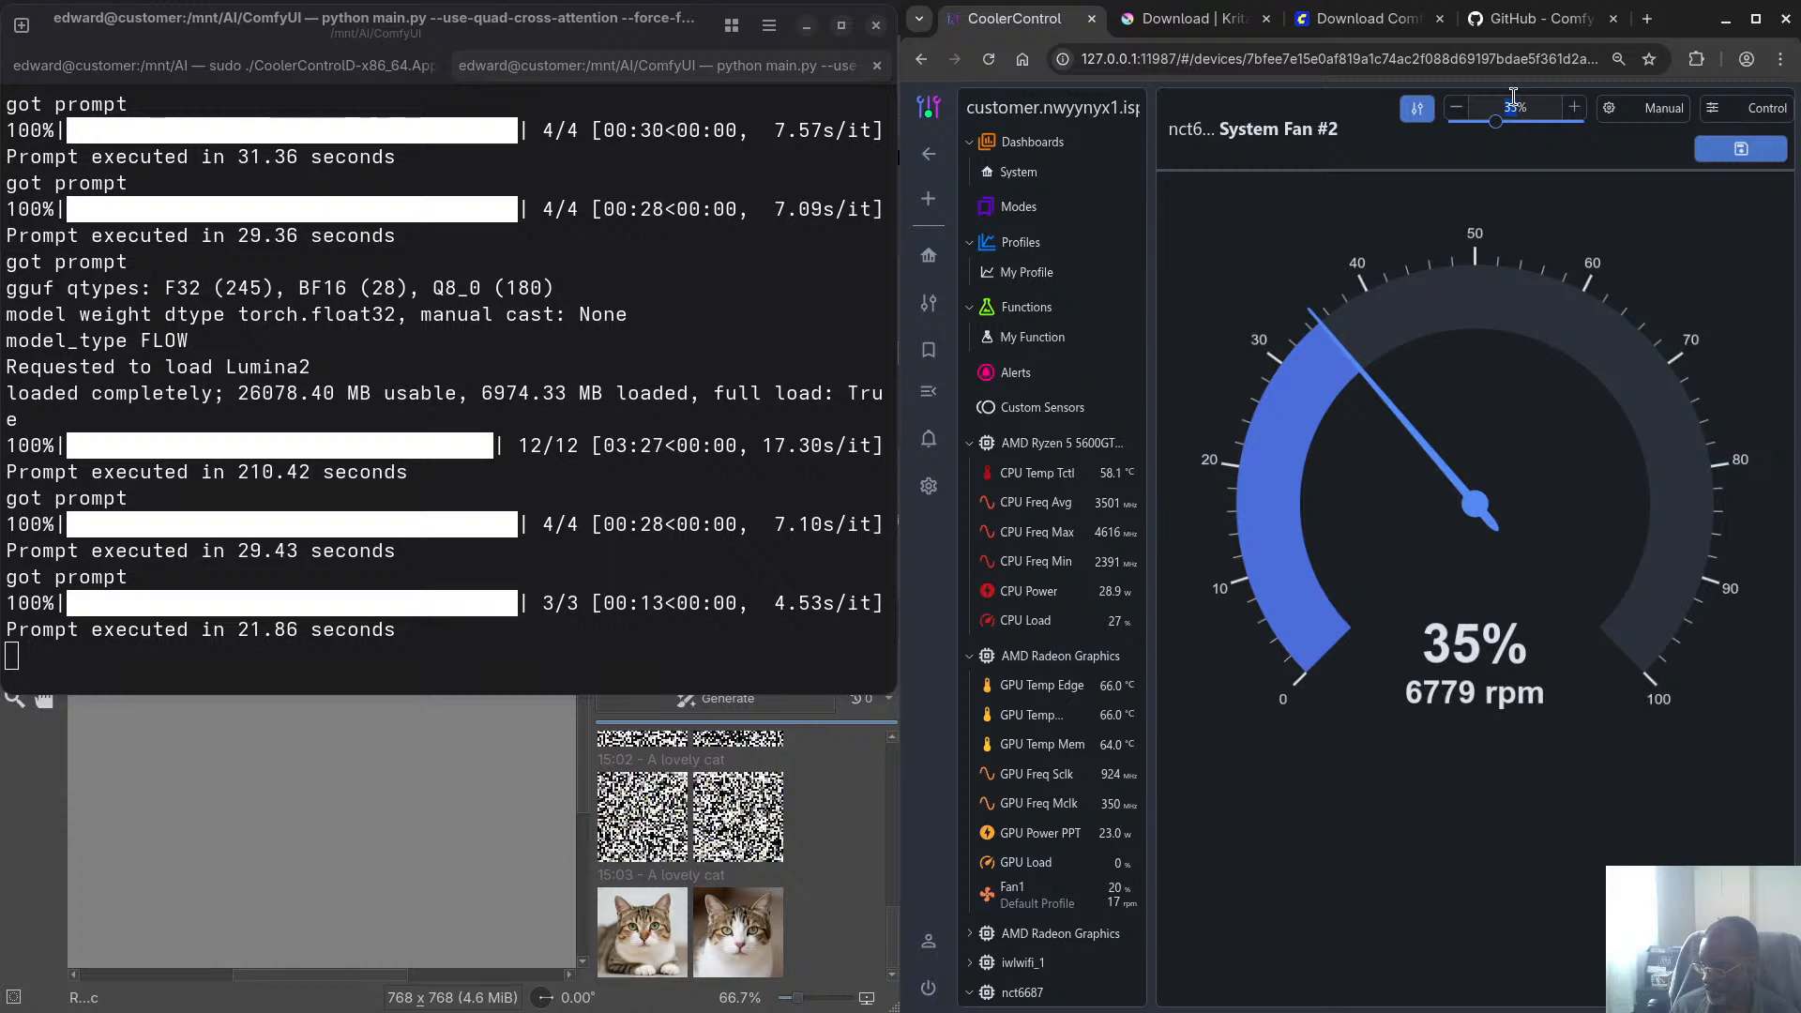
pyautogui.write('2')
pyautogui.click(1741, 150)
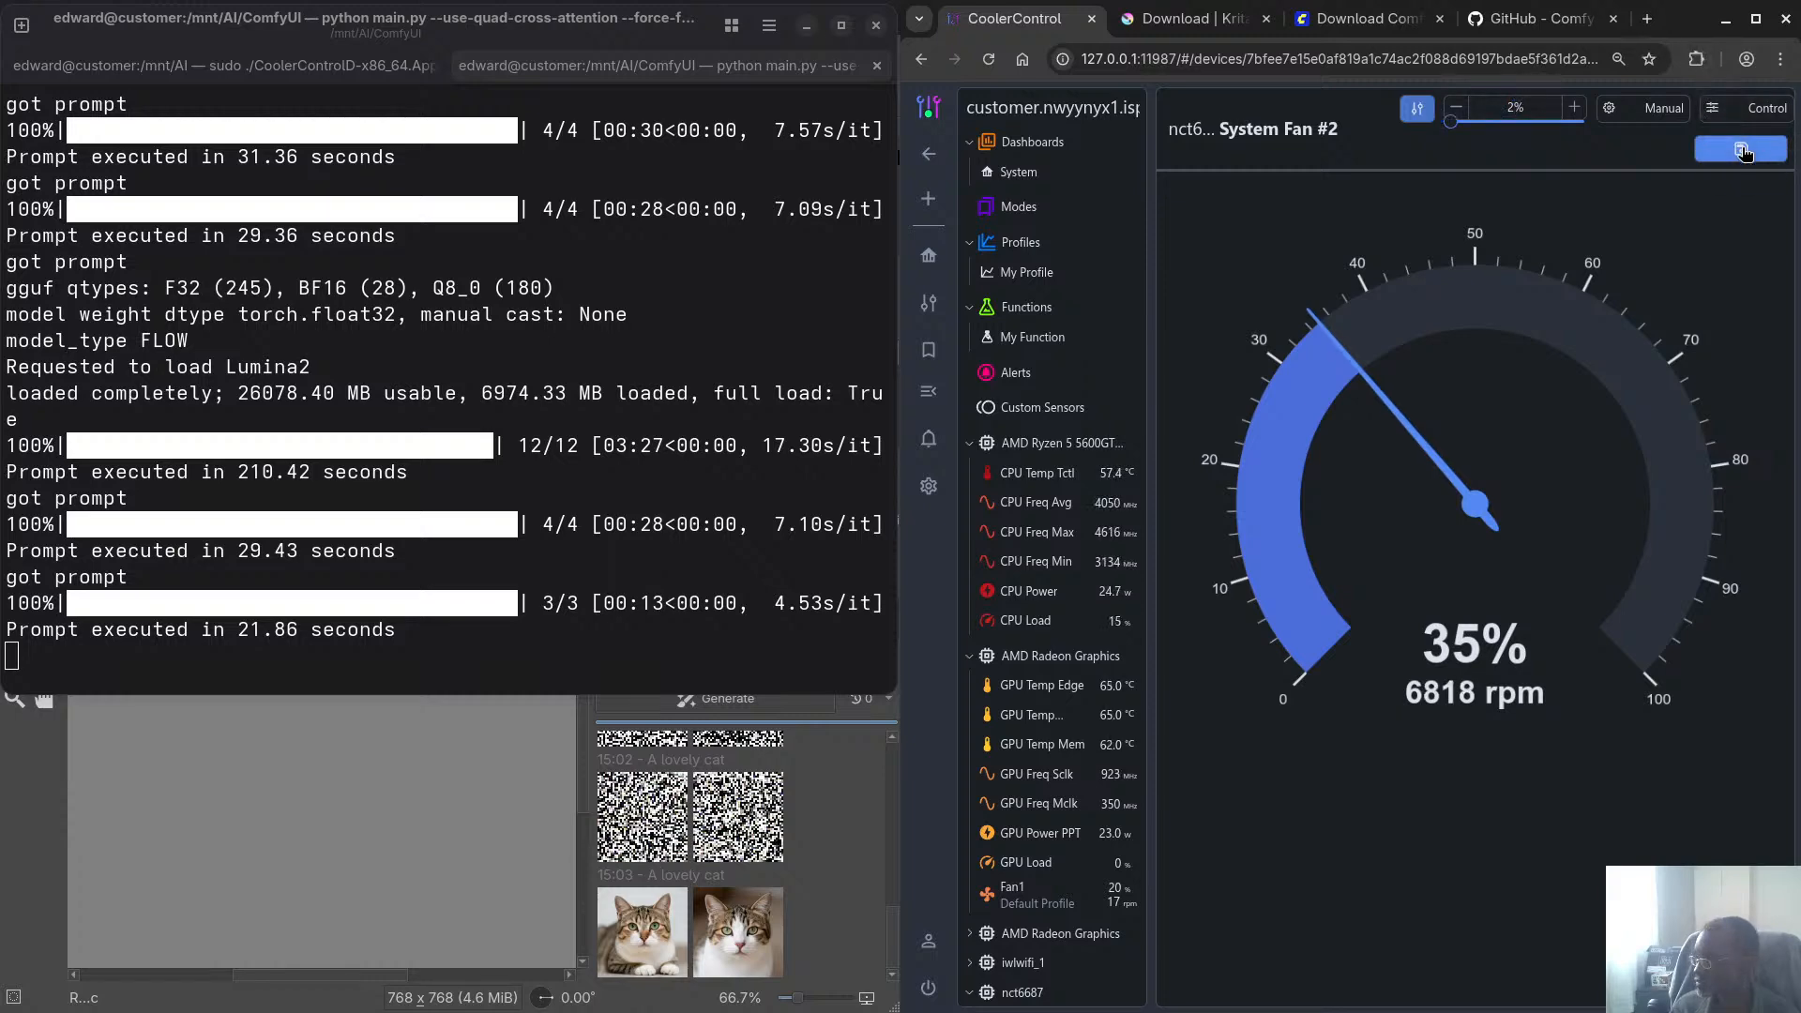
pyautogui.click(831, 887)
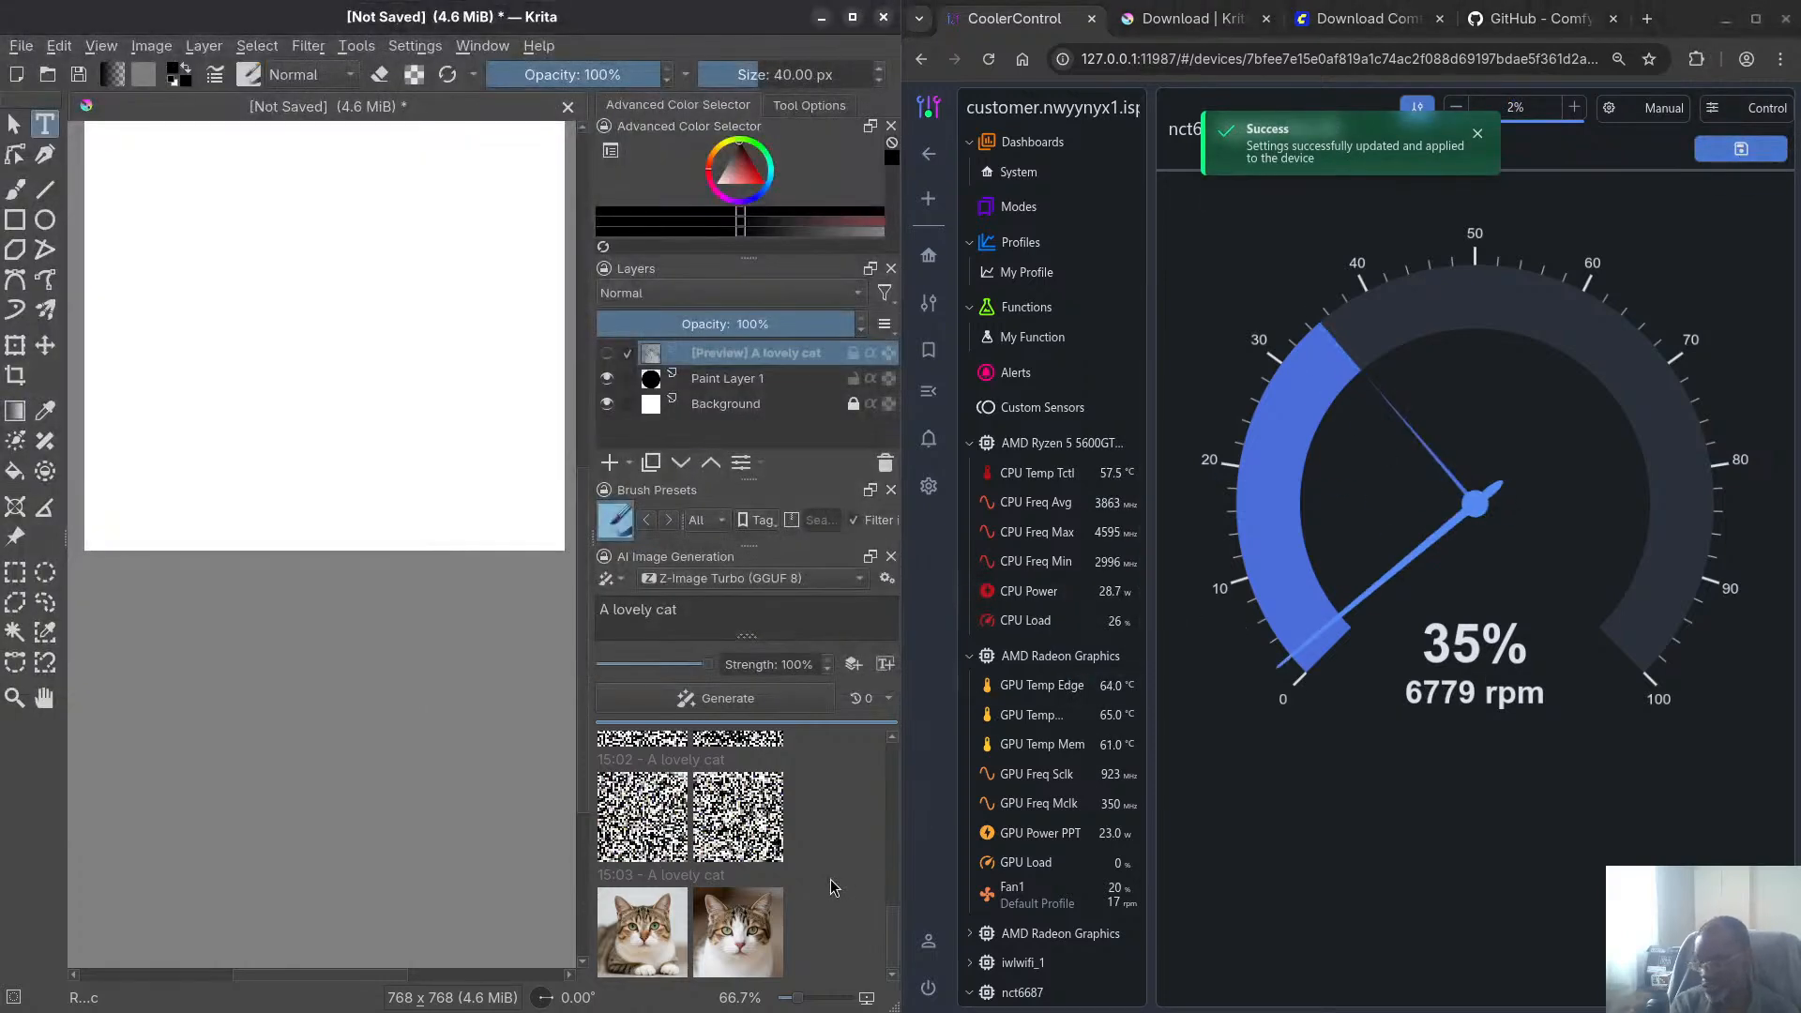
# Preview both of the newest lovely cat results on the canvas and compare them
pyautogui.click(635, 939)
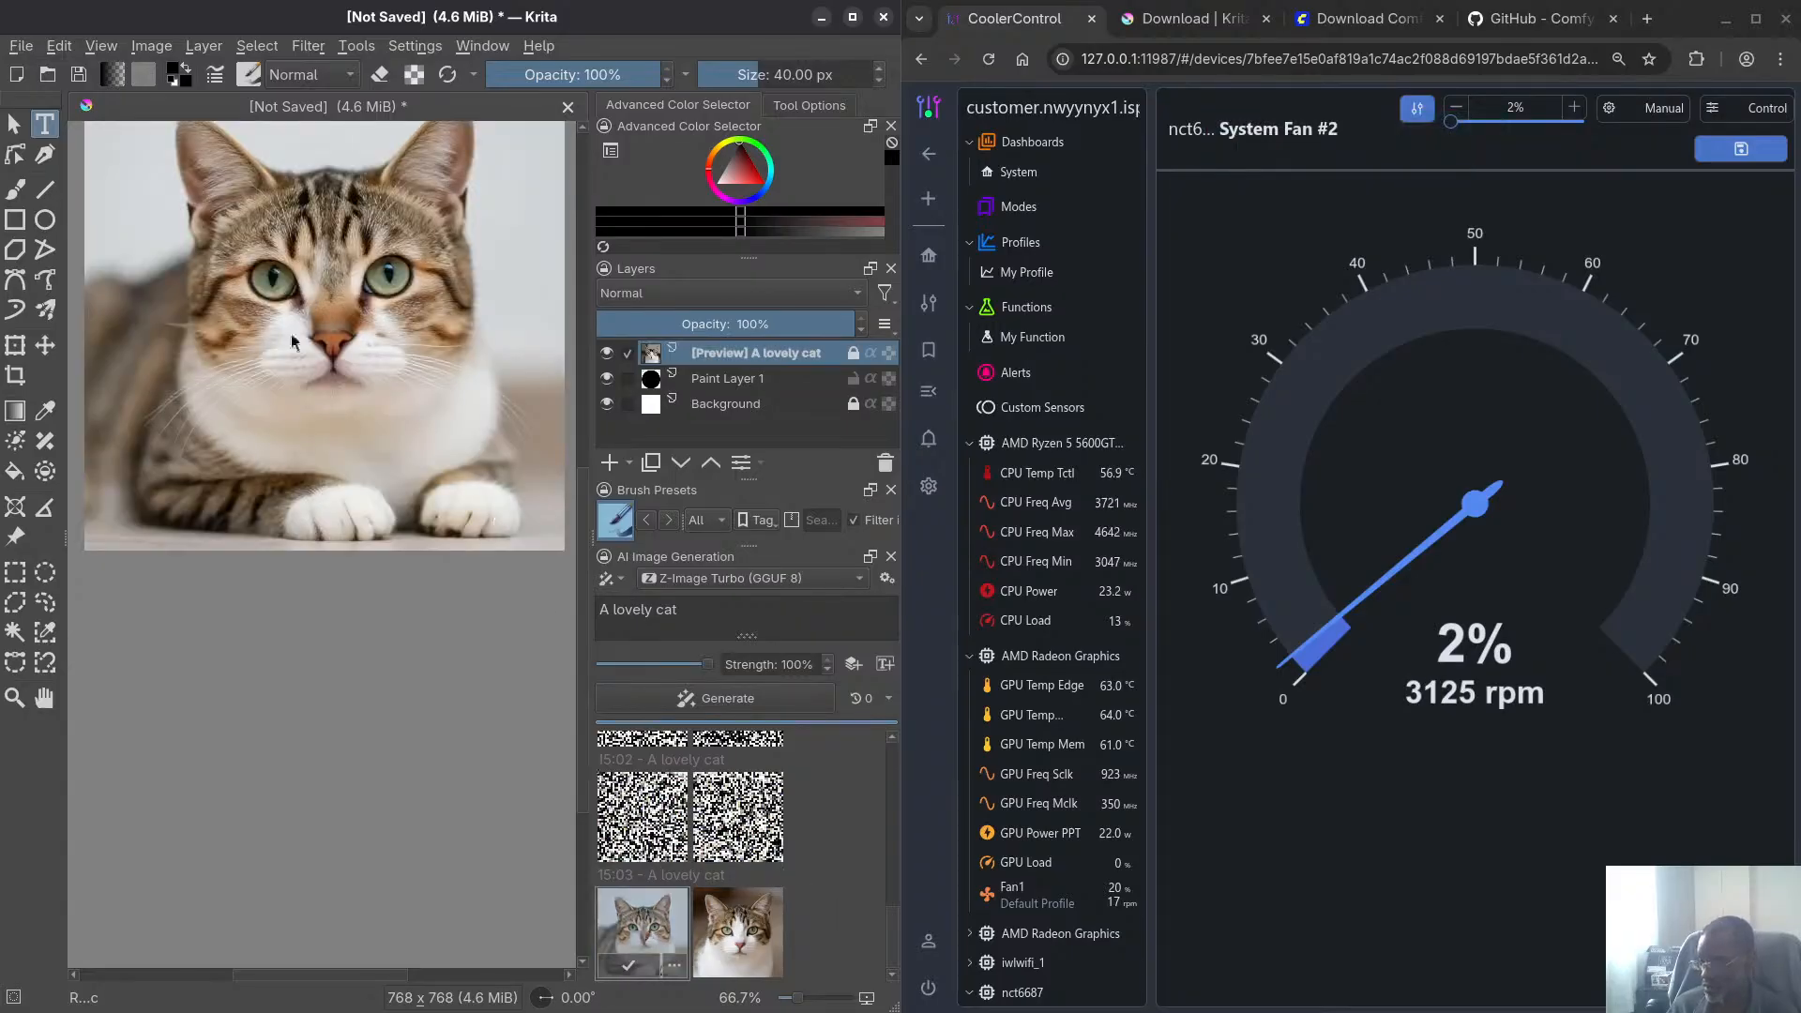
pyautogui.click(750, 934)
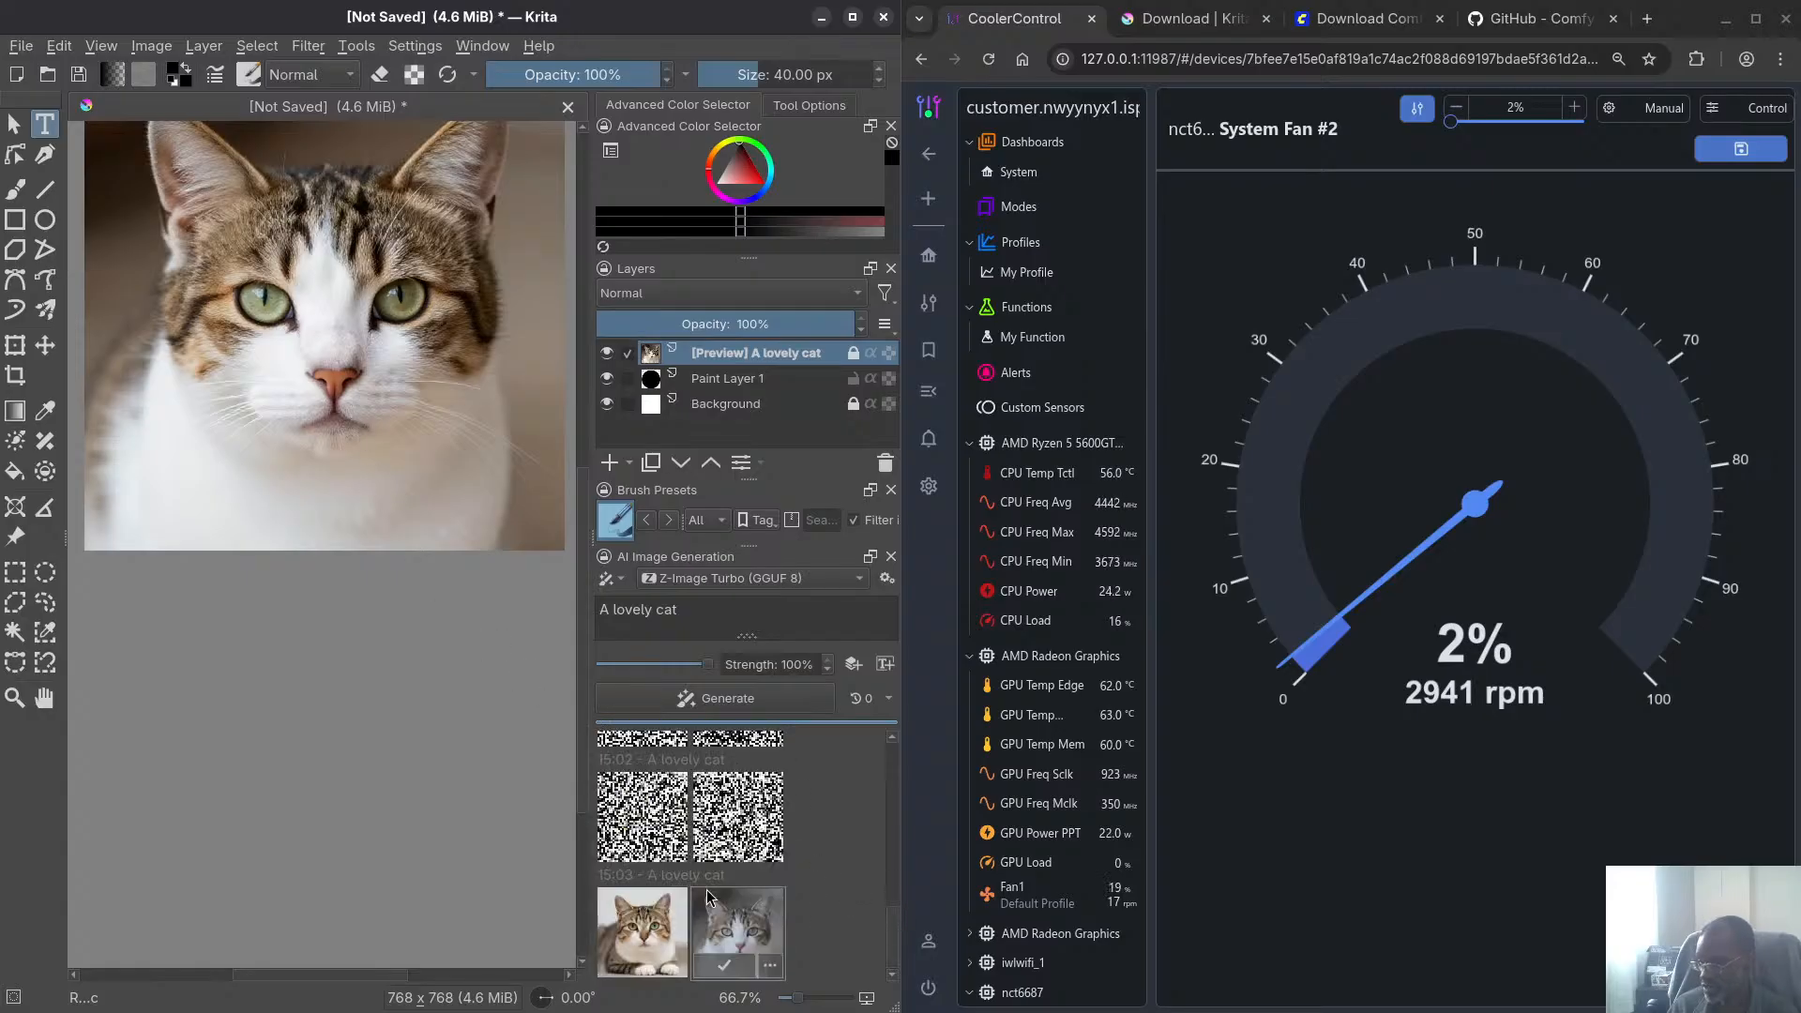
pyautogui.click(654, 928)
pyautogui.click(745, 938)
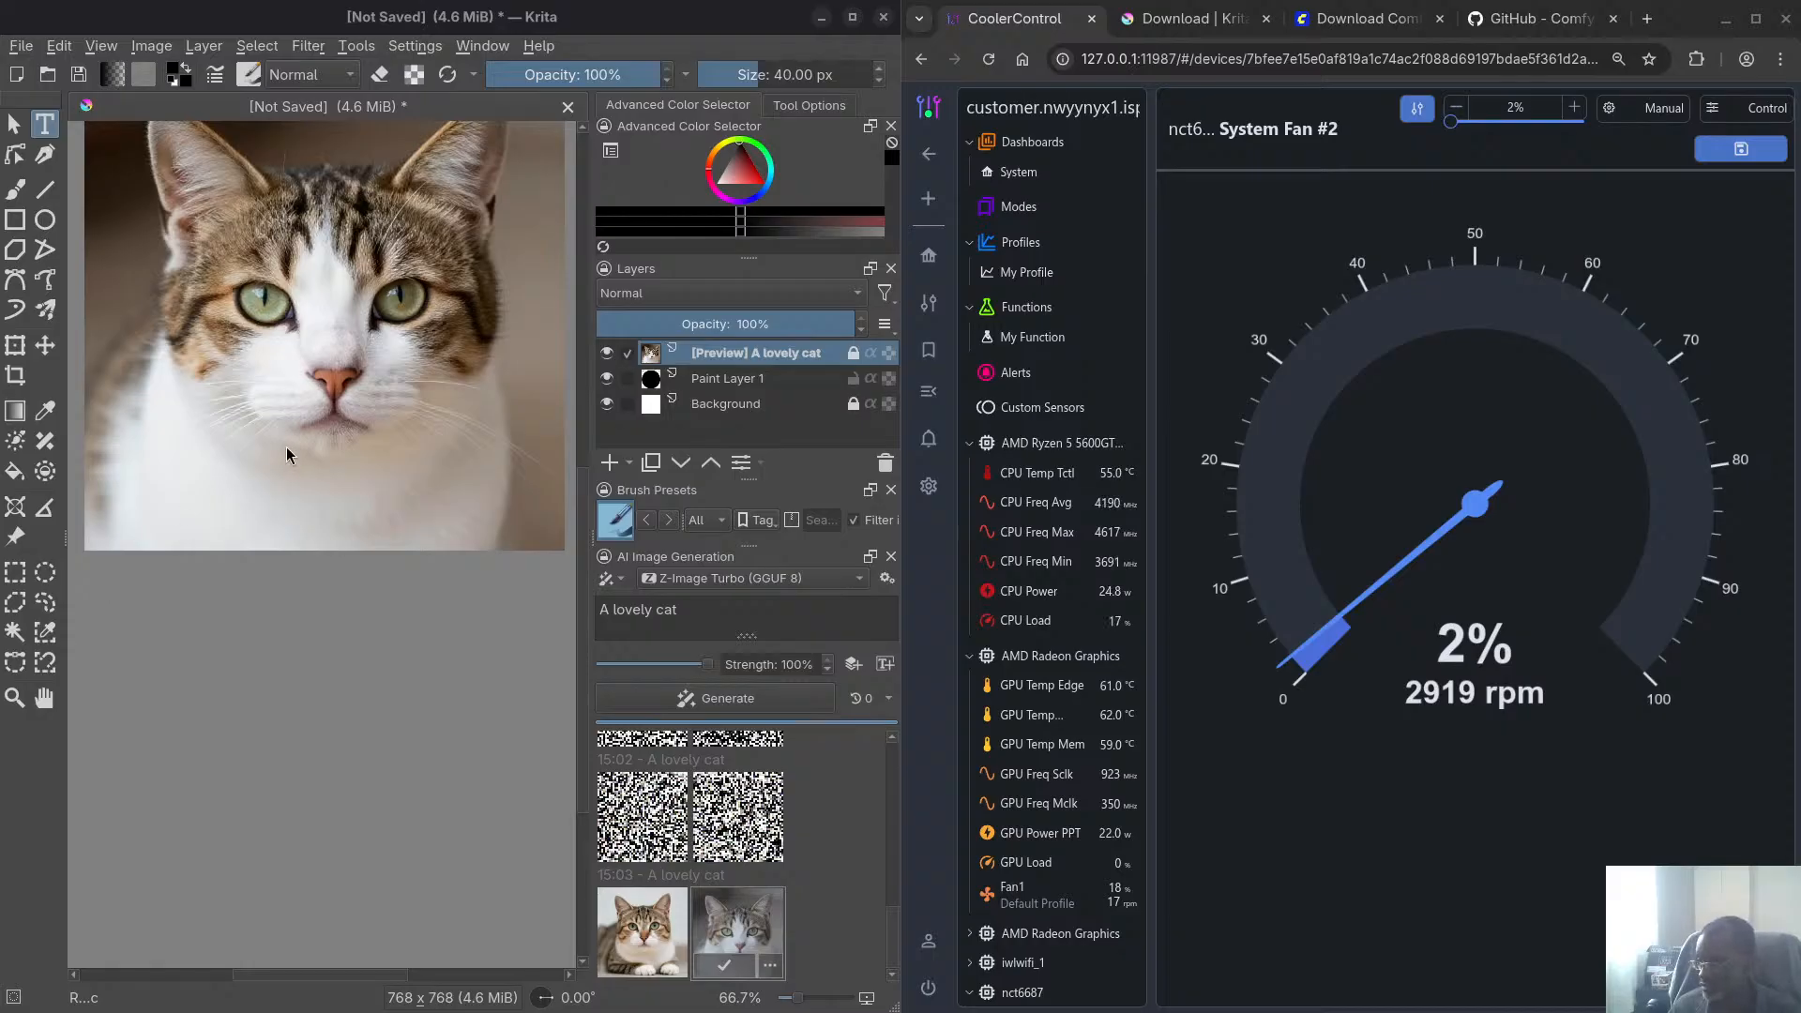
# Extend the generation prompt to "A lovely cat vector image"
pyautogui.click(663, 633)
pyautogui.write('vector image')
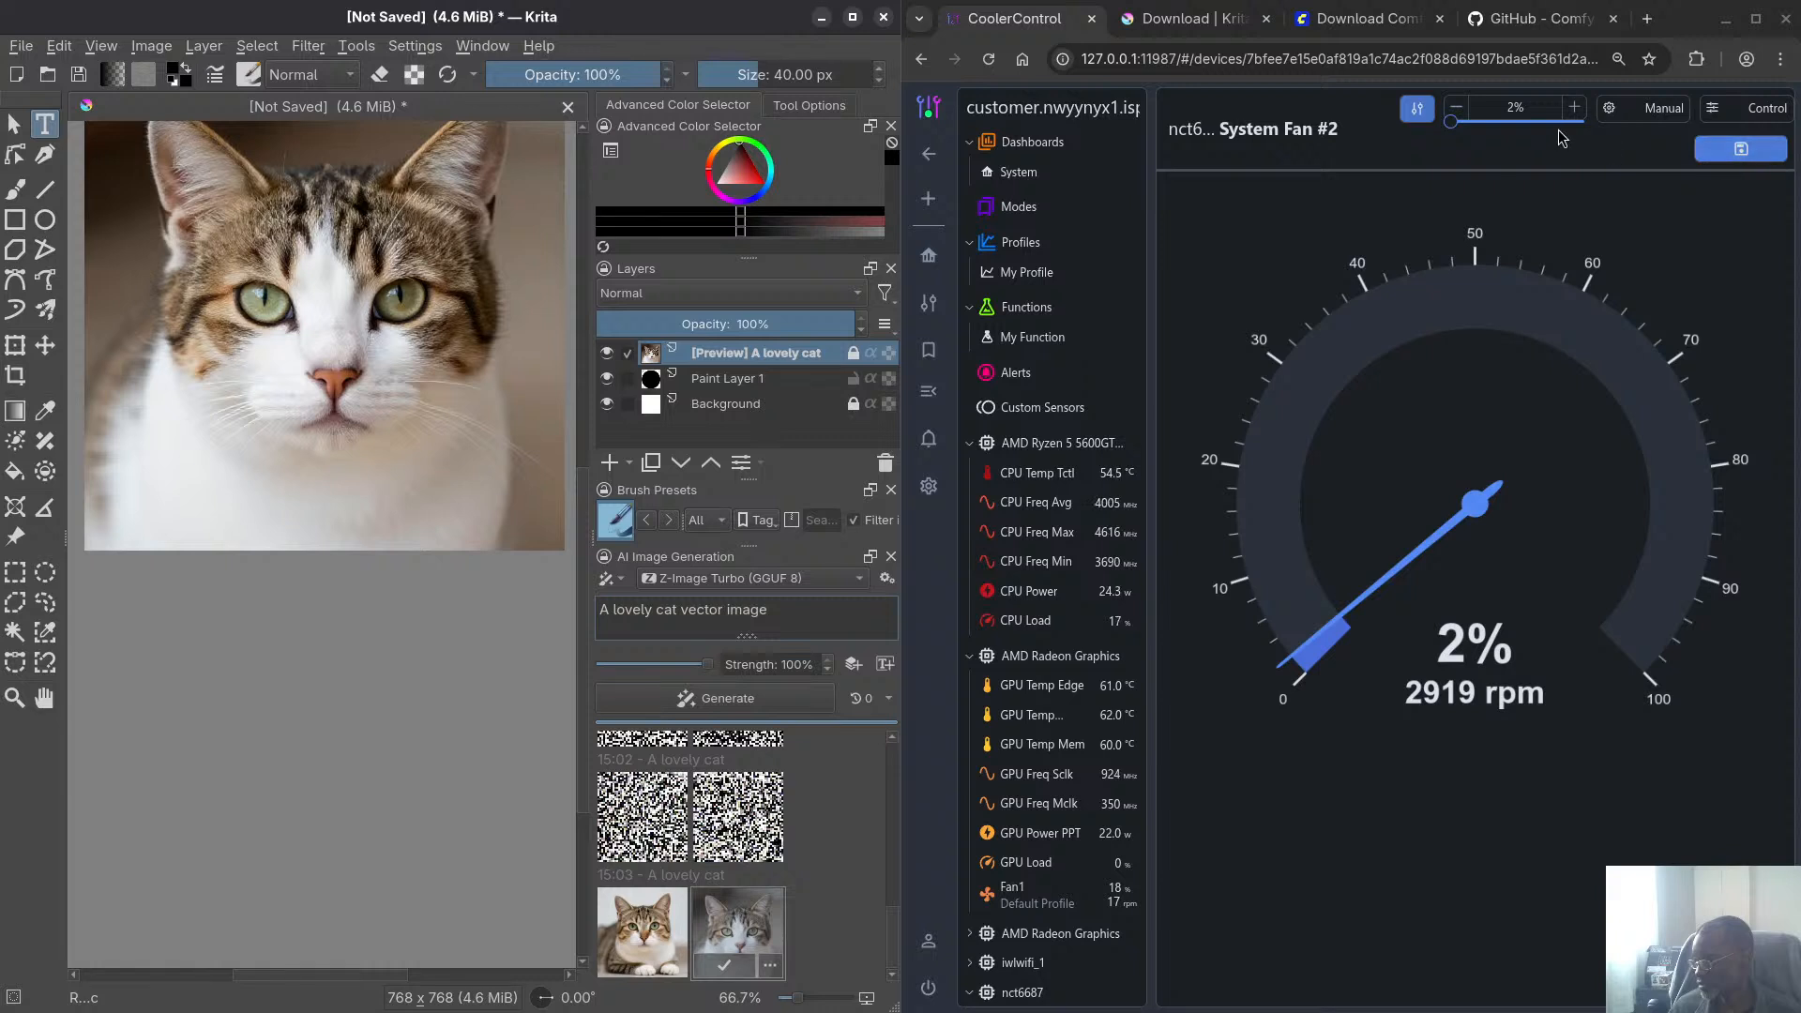
# In CoolerControl, set System Fan #2 to 35% and apply the setting
pyautogui.doubleClick(1511, 107)
pyautogui.write('3')
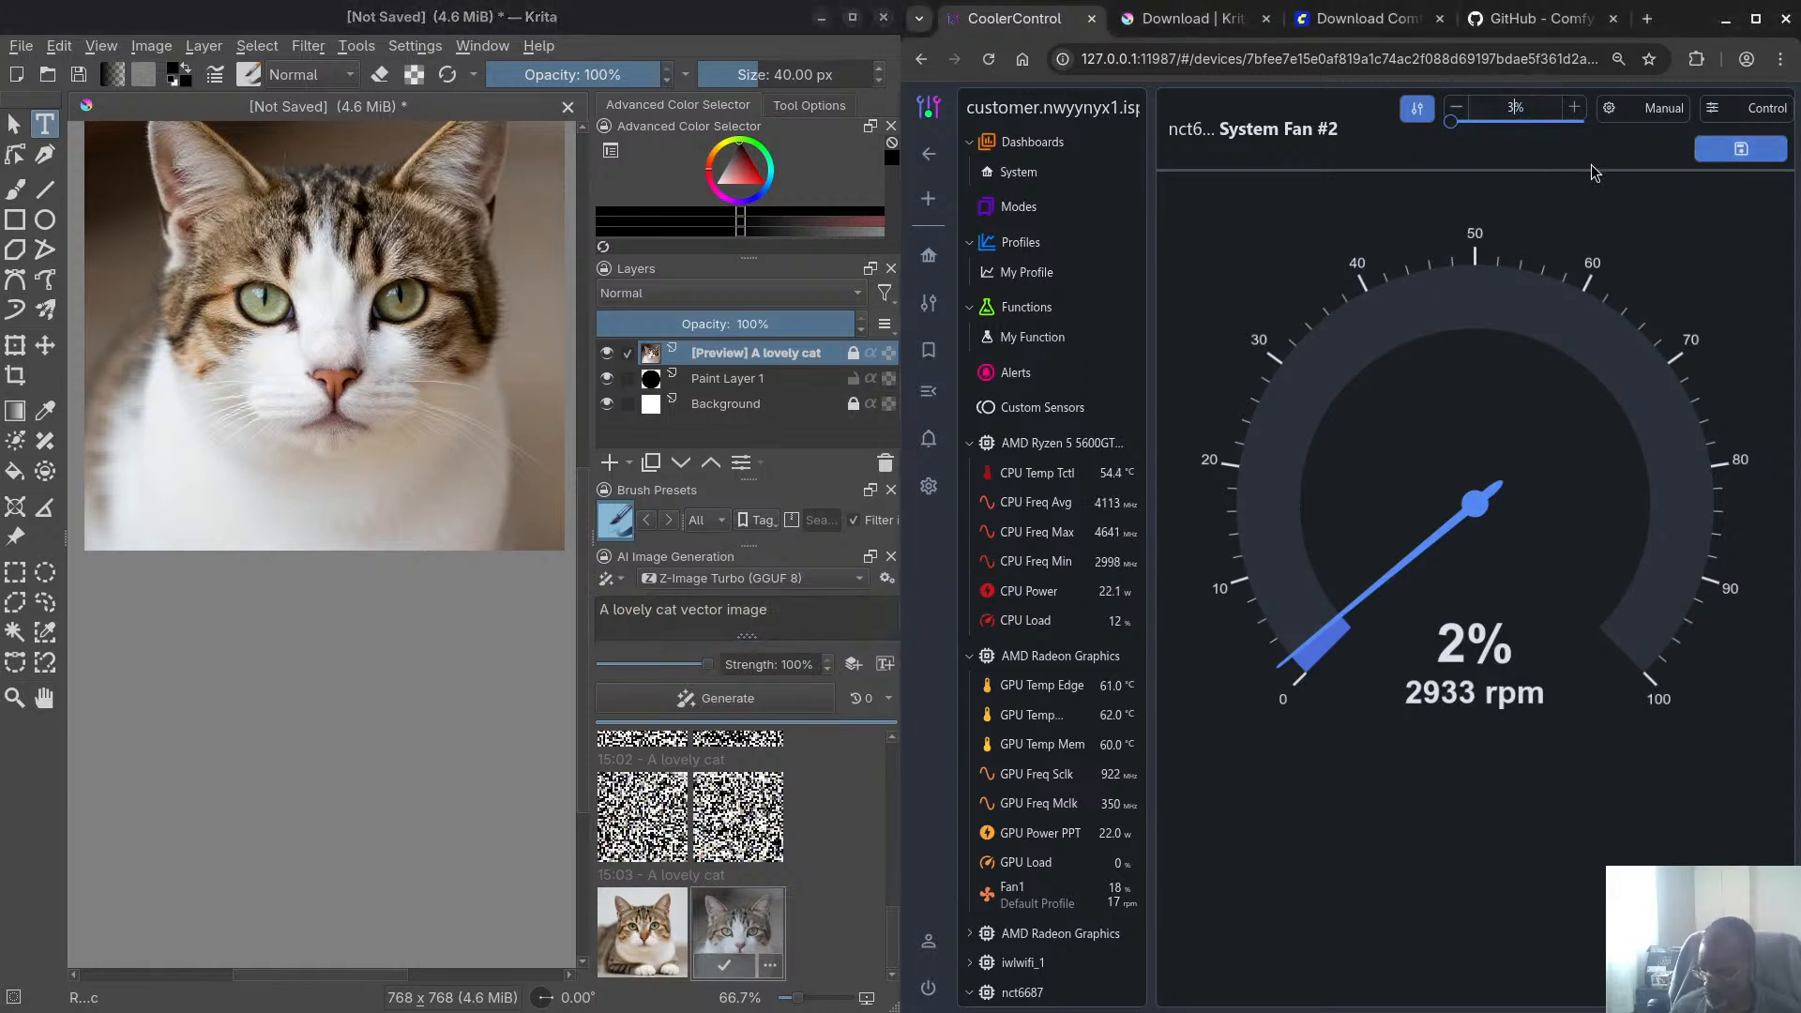
pyautogui.write('5')
pyautogui.click(1741, 150)
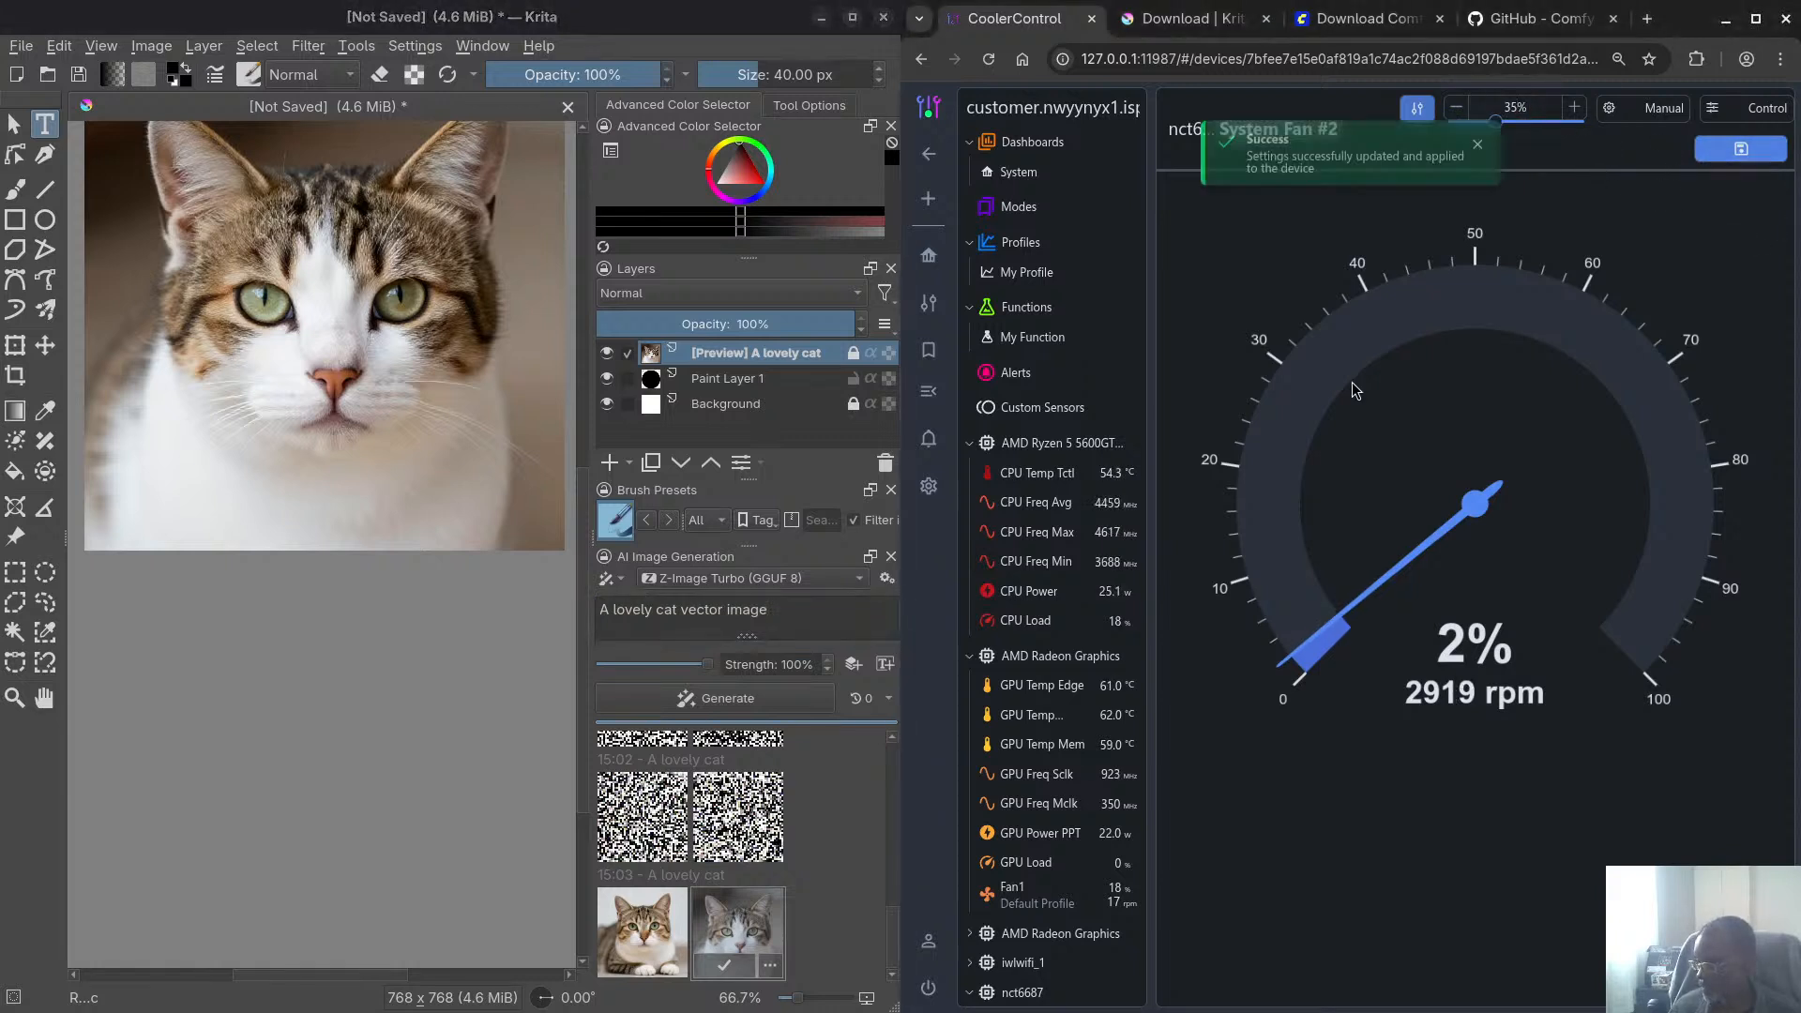
# Generate the cat vector image in Krita, follow the run in the ComfyUI terminal log, and return to Krita
pyautogui.click(716, 701)
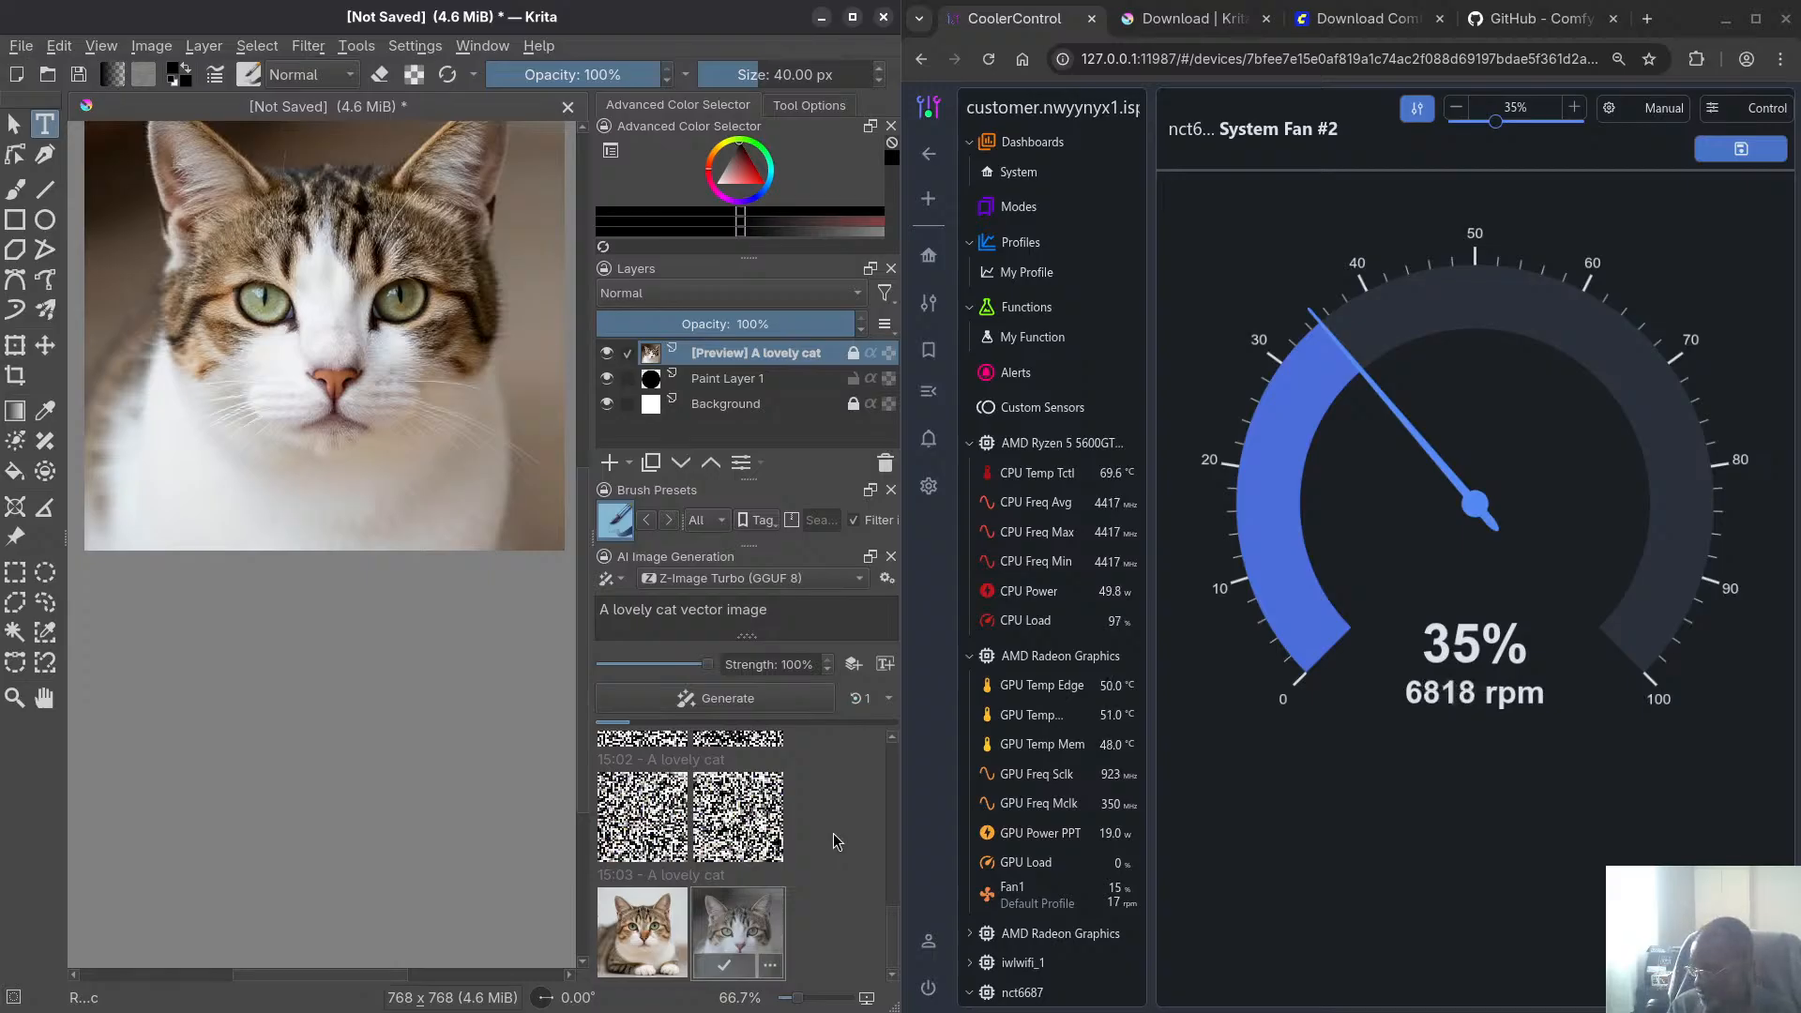
pyautogui.press('super')
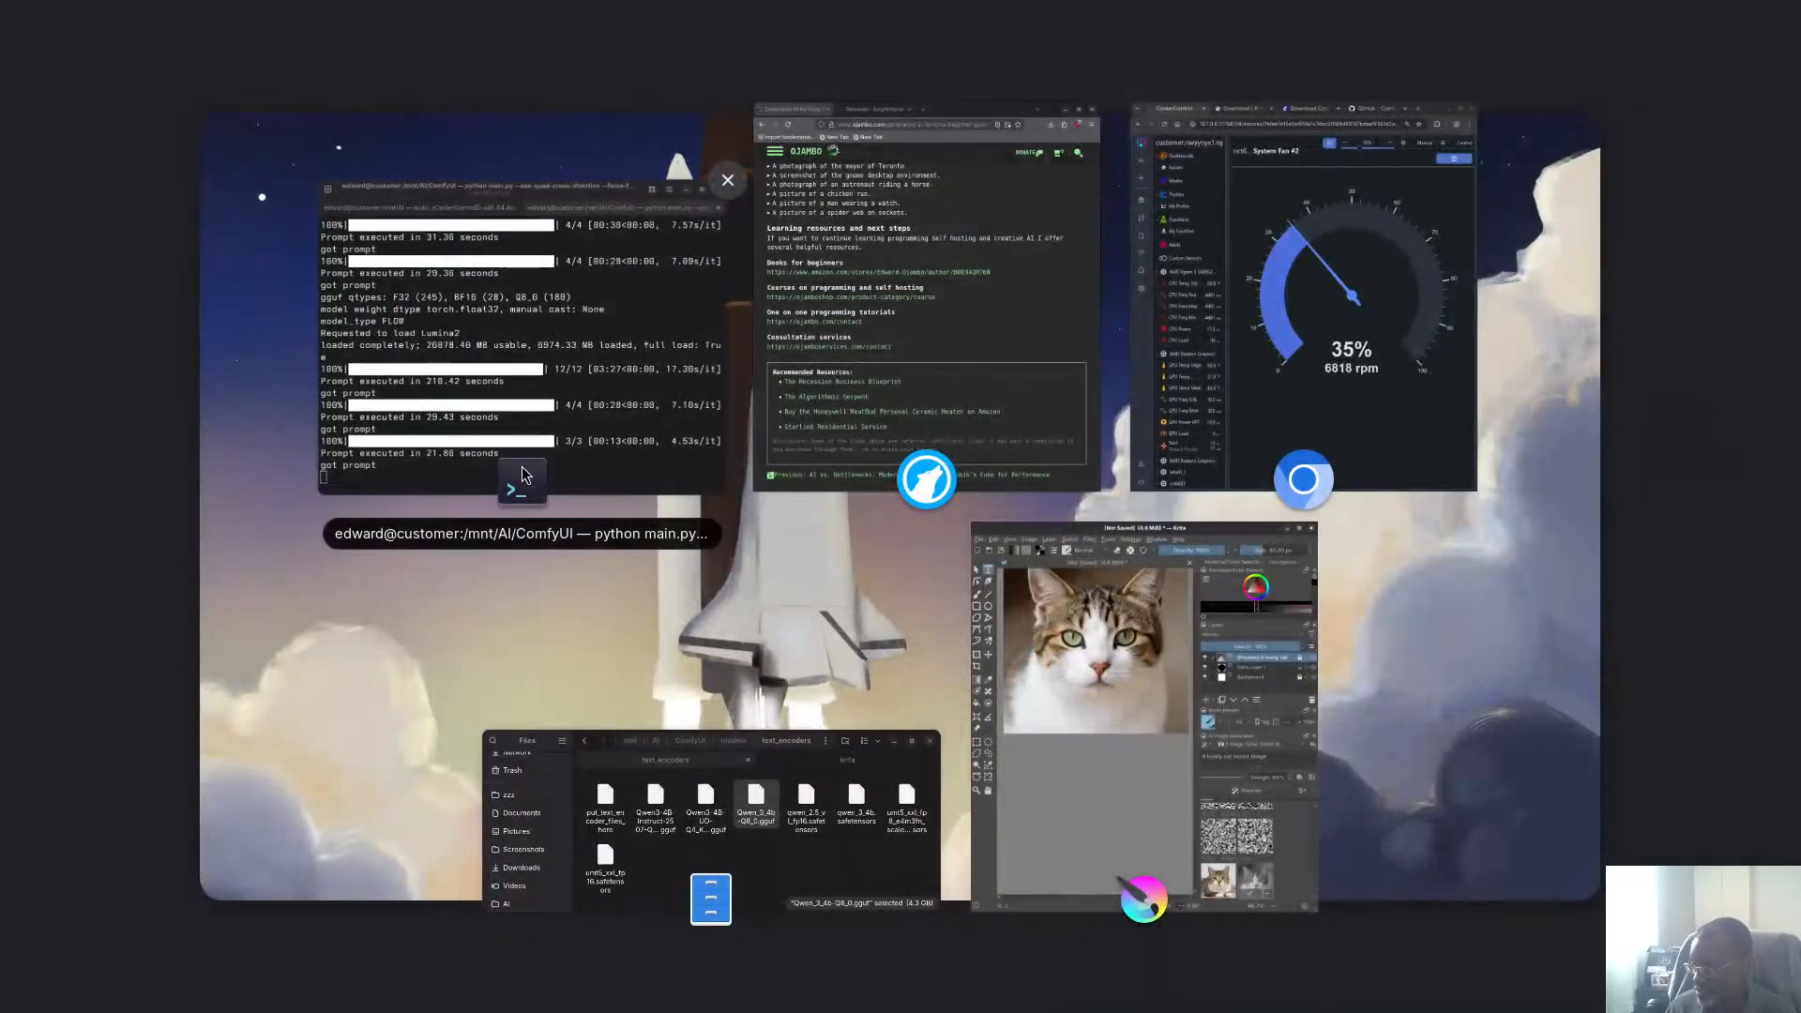
pyautogui.click(399, 484)
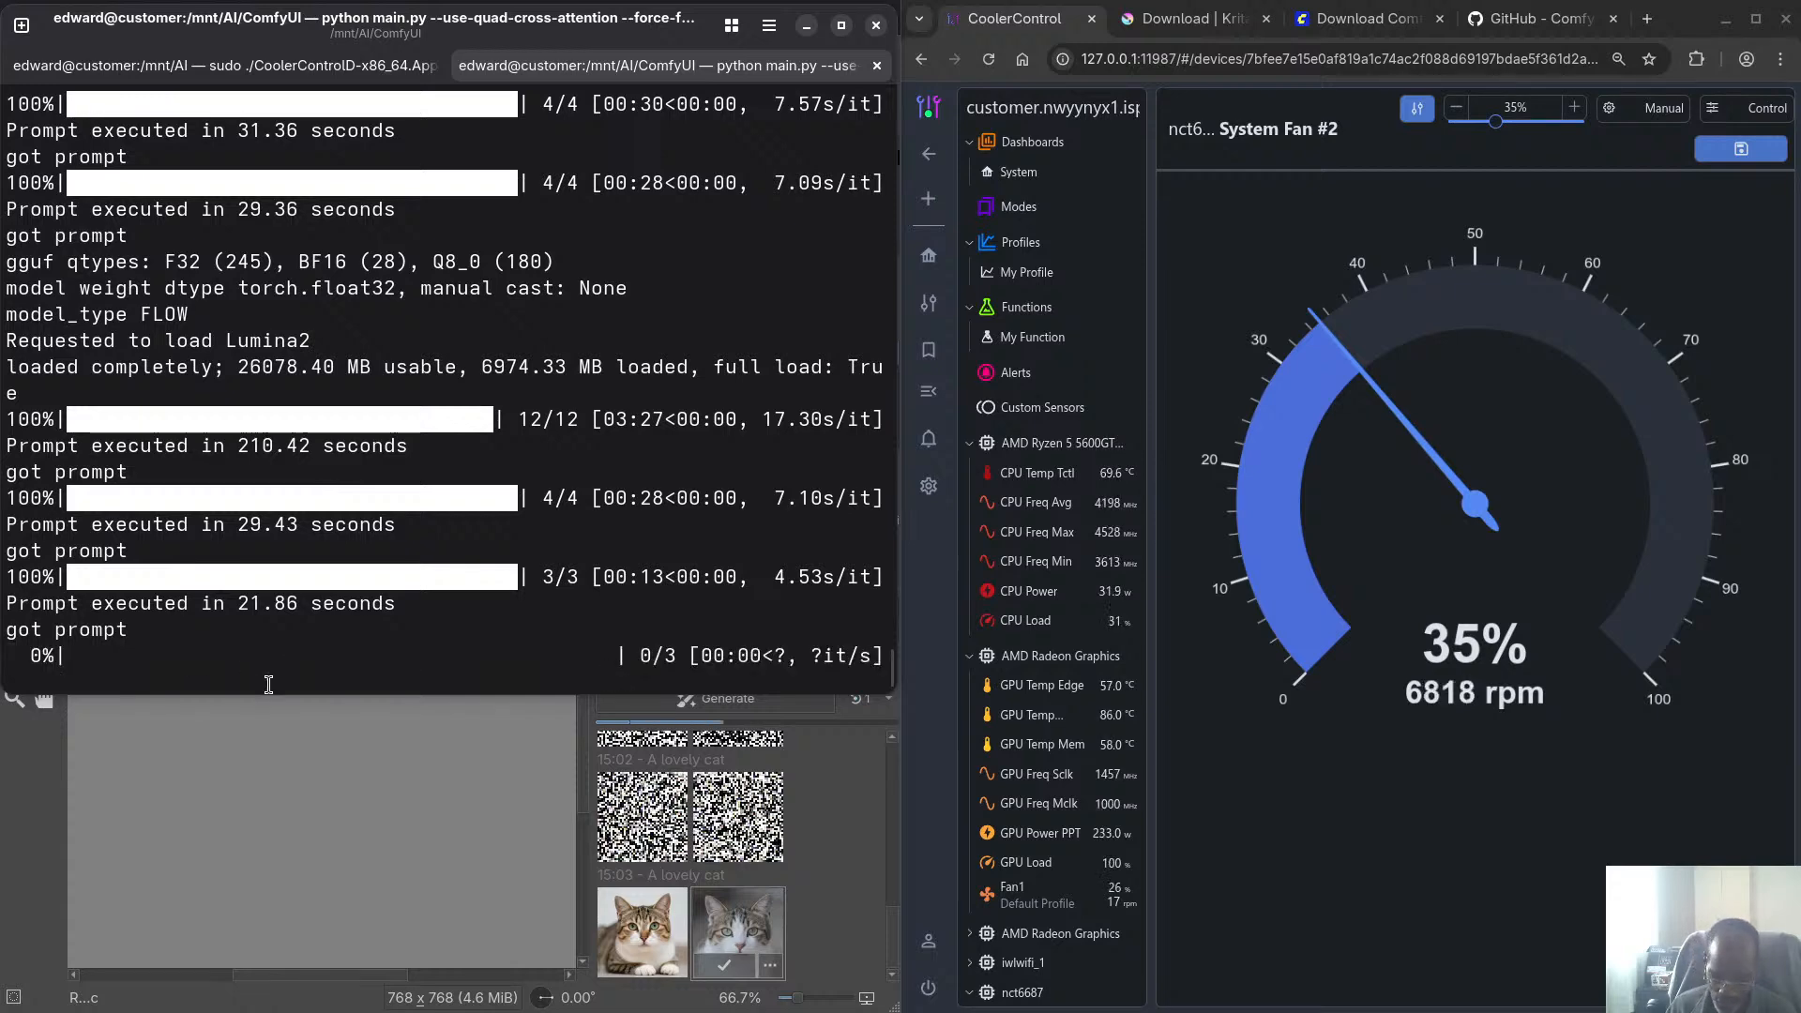
pyautogui.press('super')
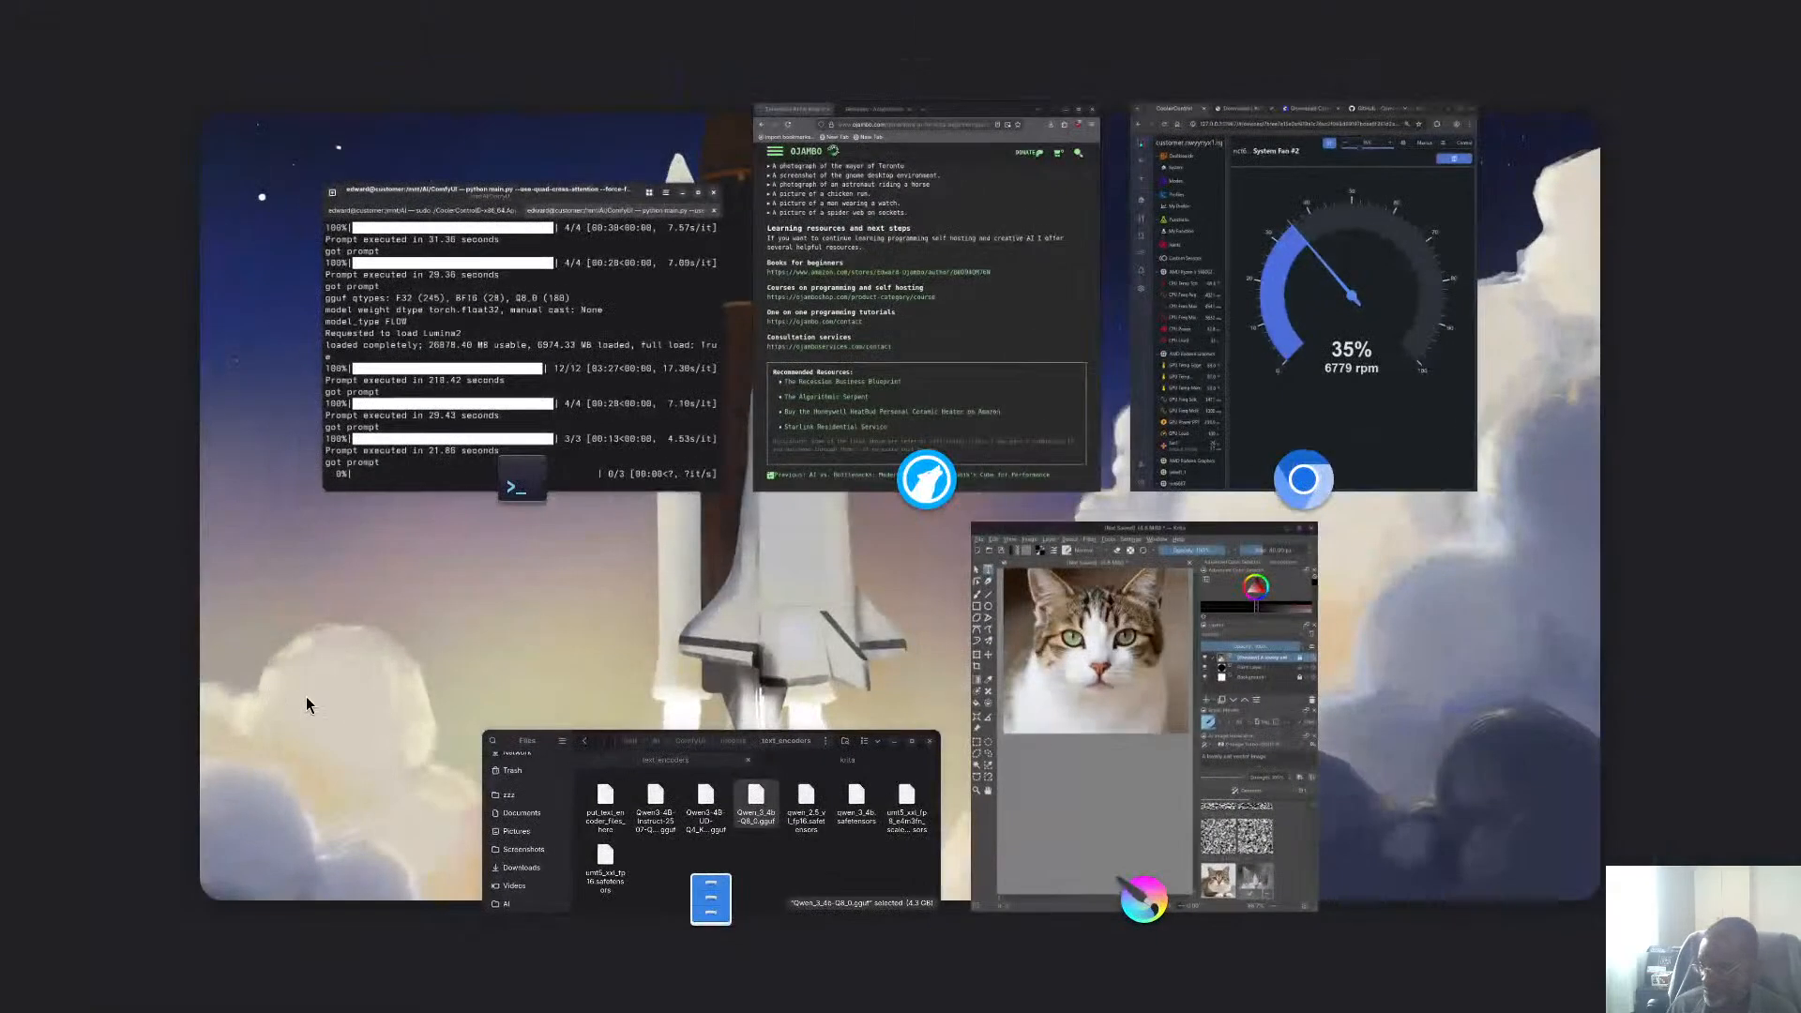
pyautogui.click(559, 487)
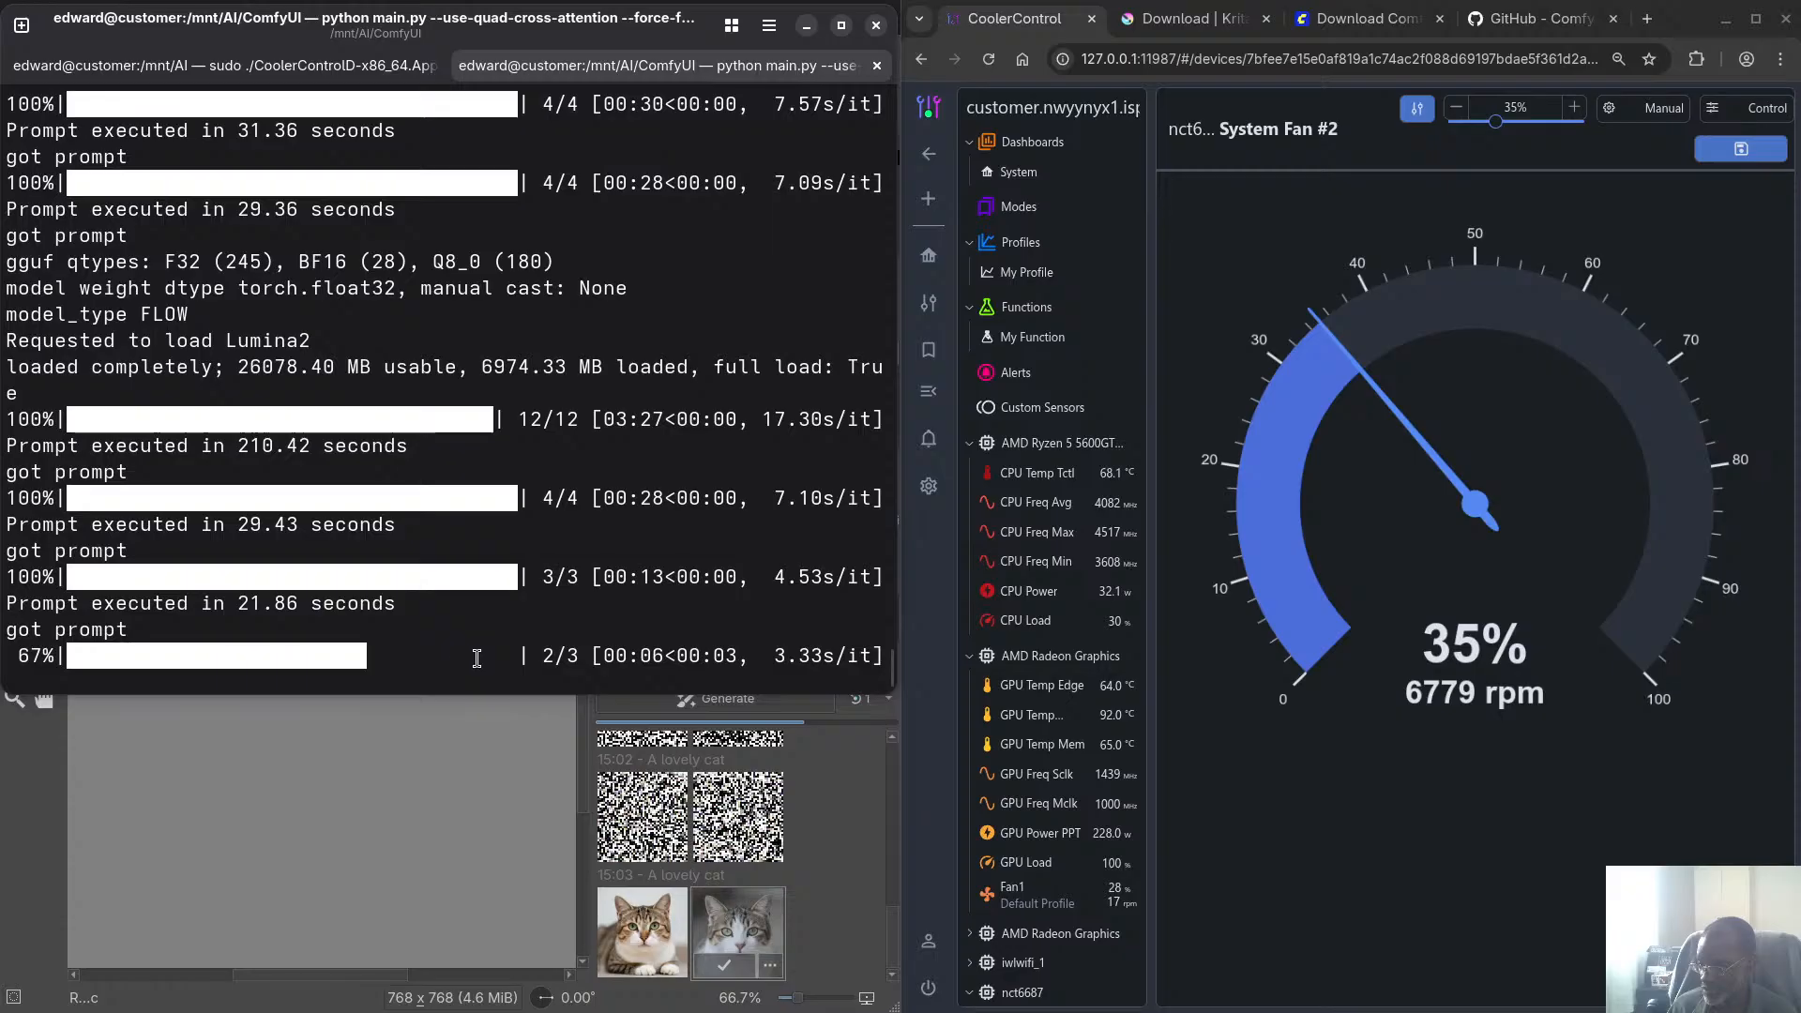
pyautogui.press('super')
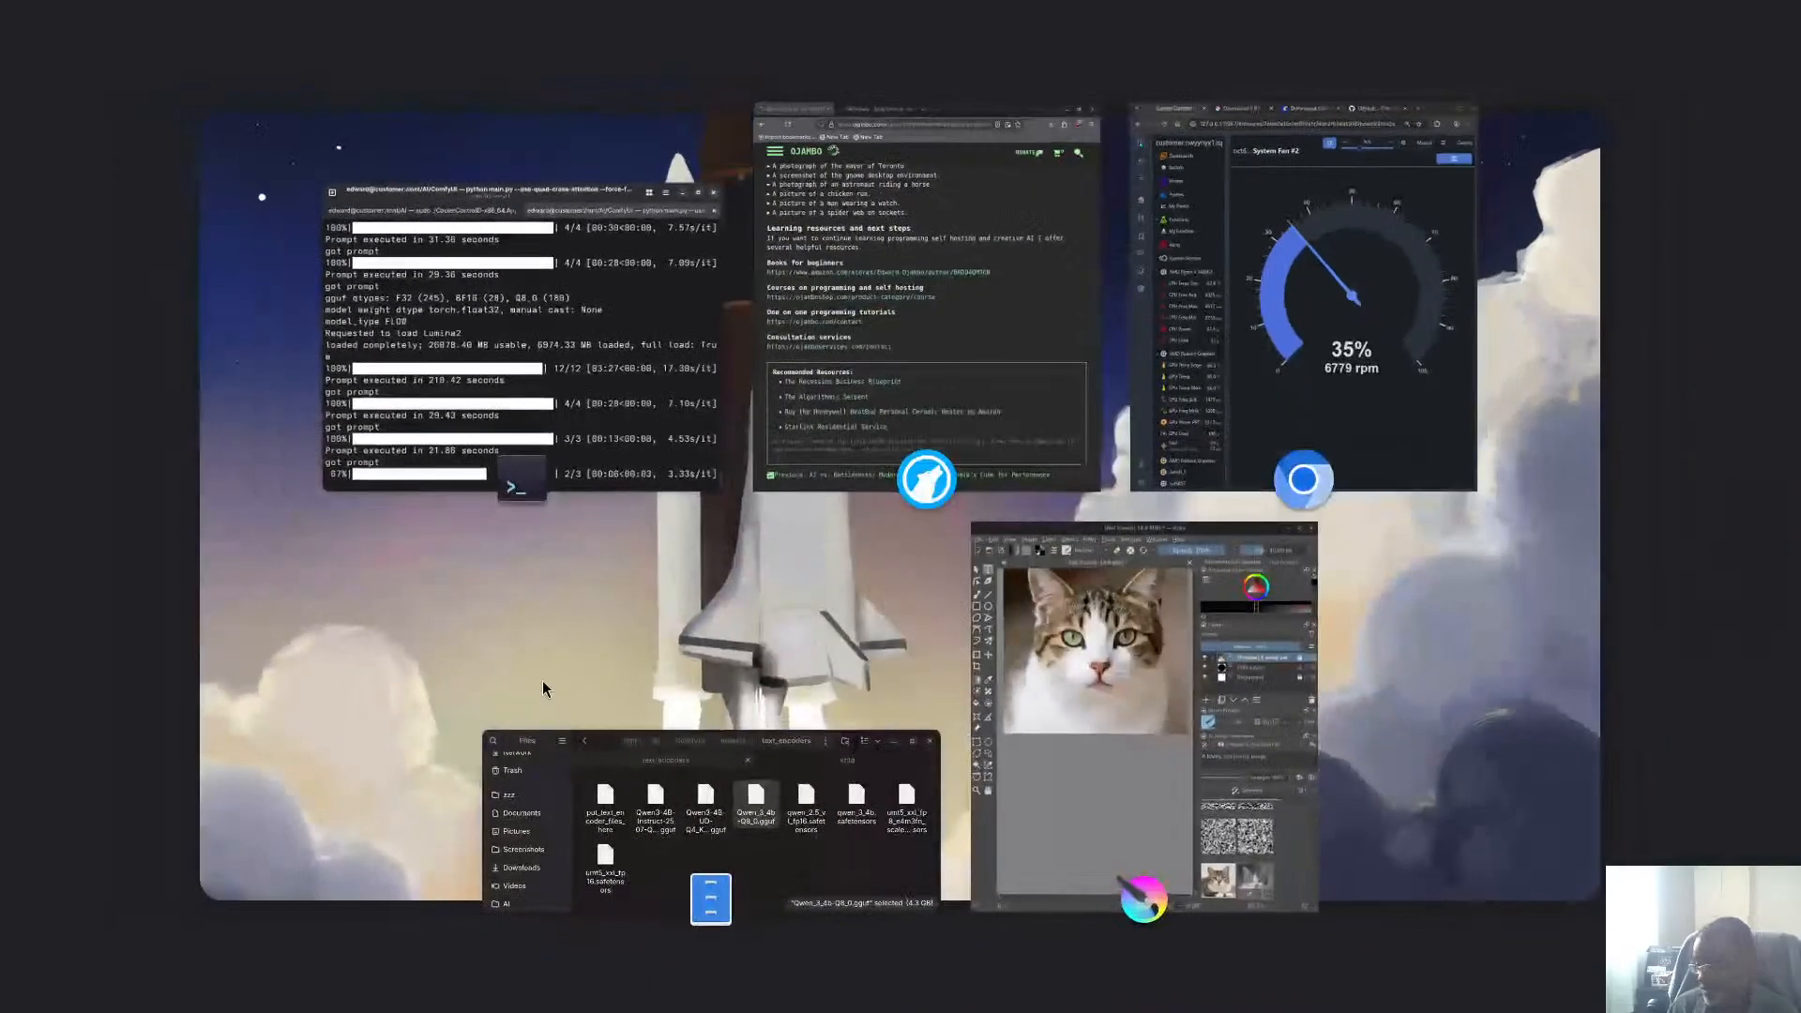
pyautogui.click(1086, 801)
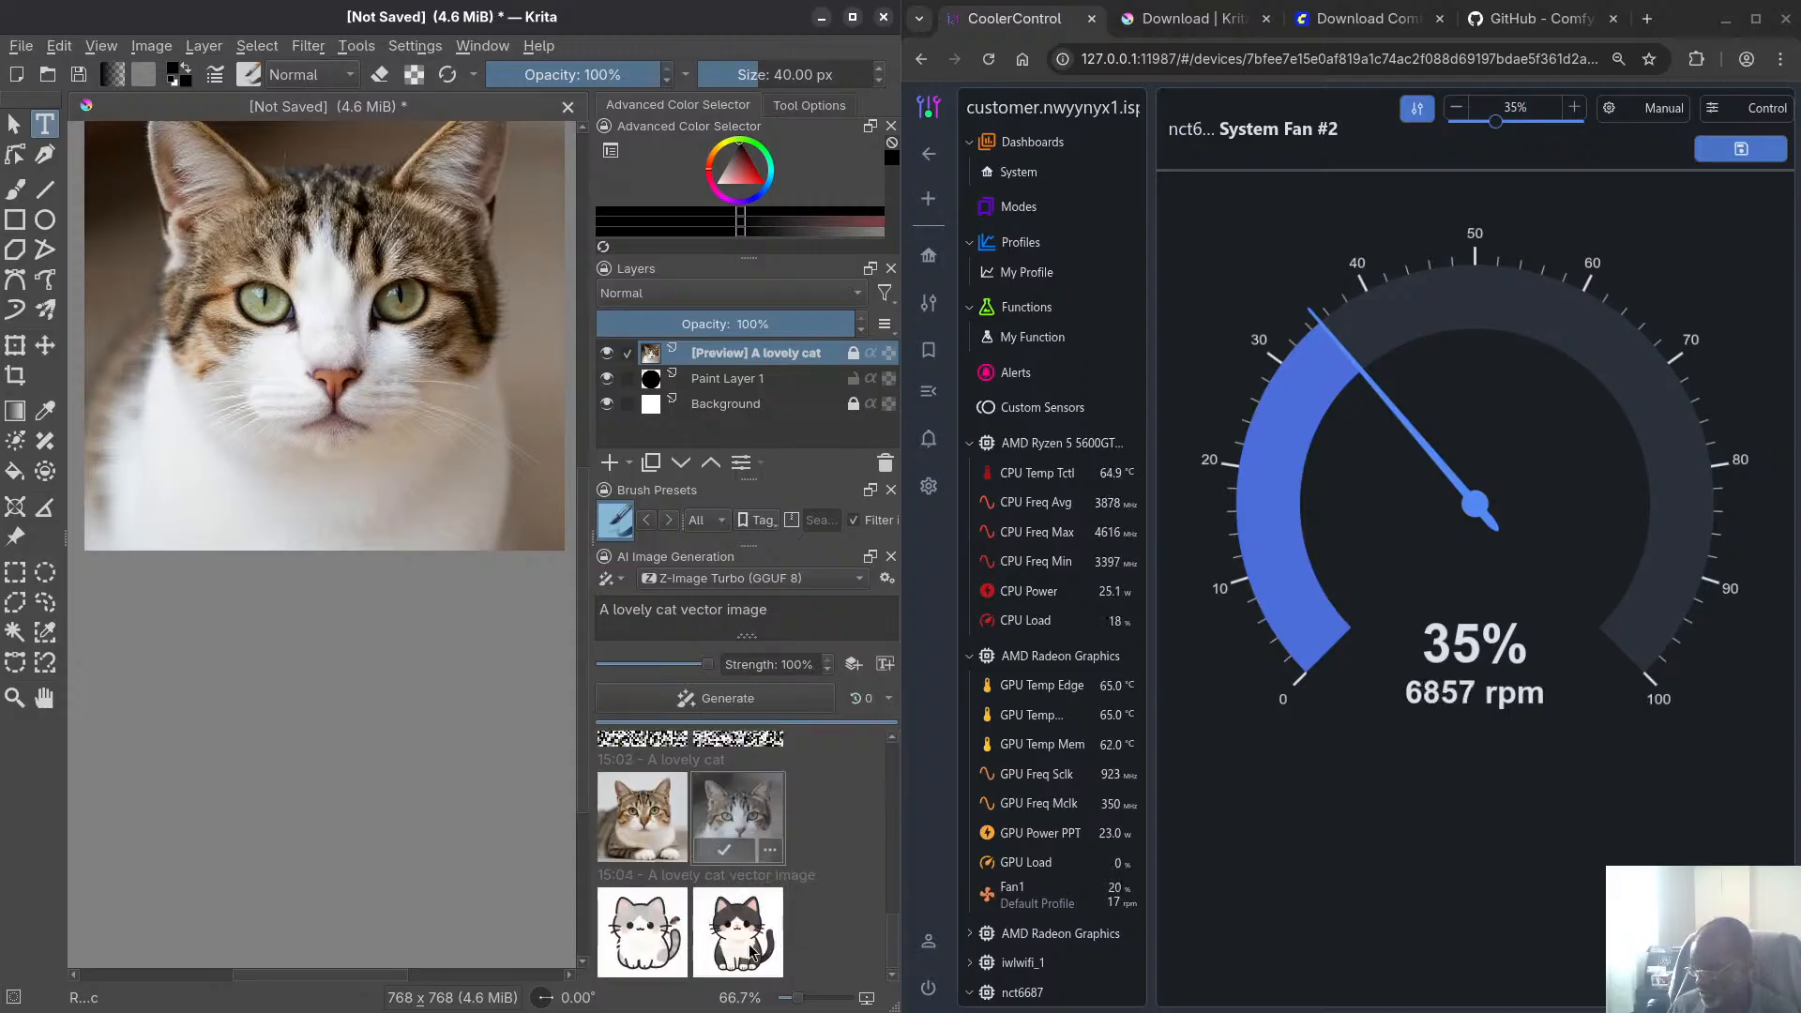
# Preview the two cat vector image results alternately on the canvas to compare them
pyautogui.click(647, 947)
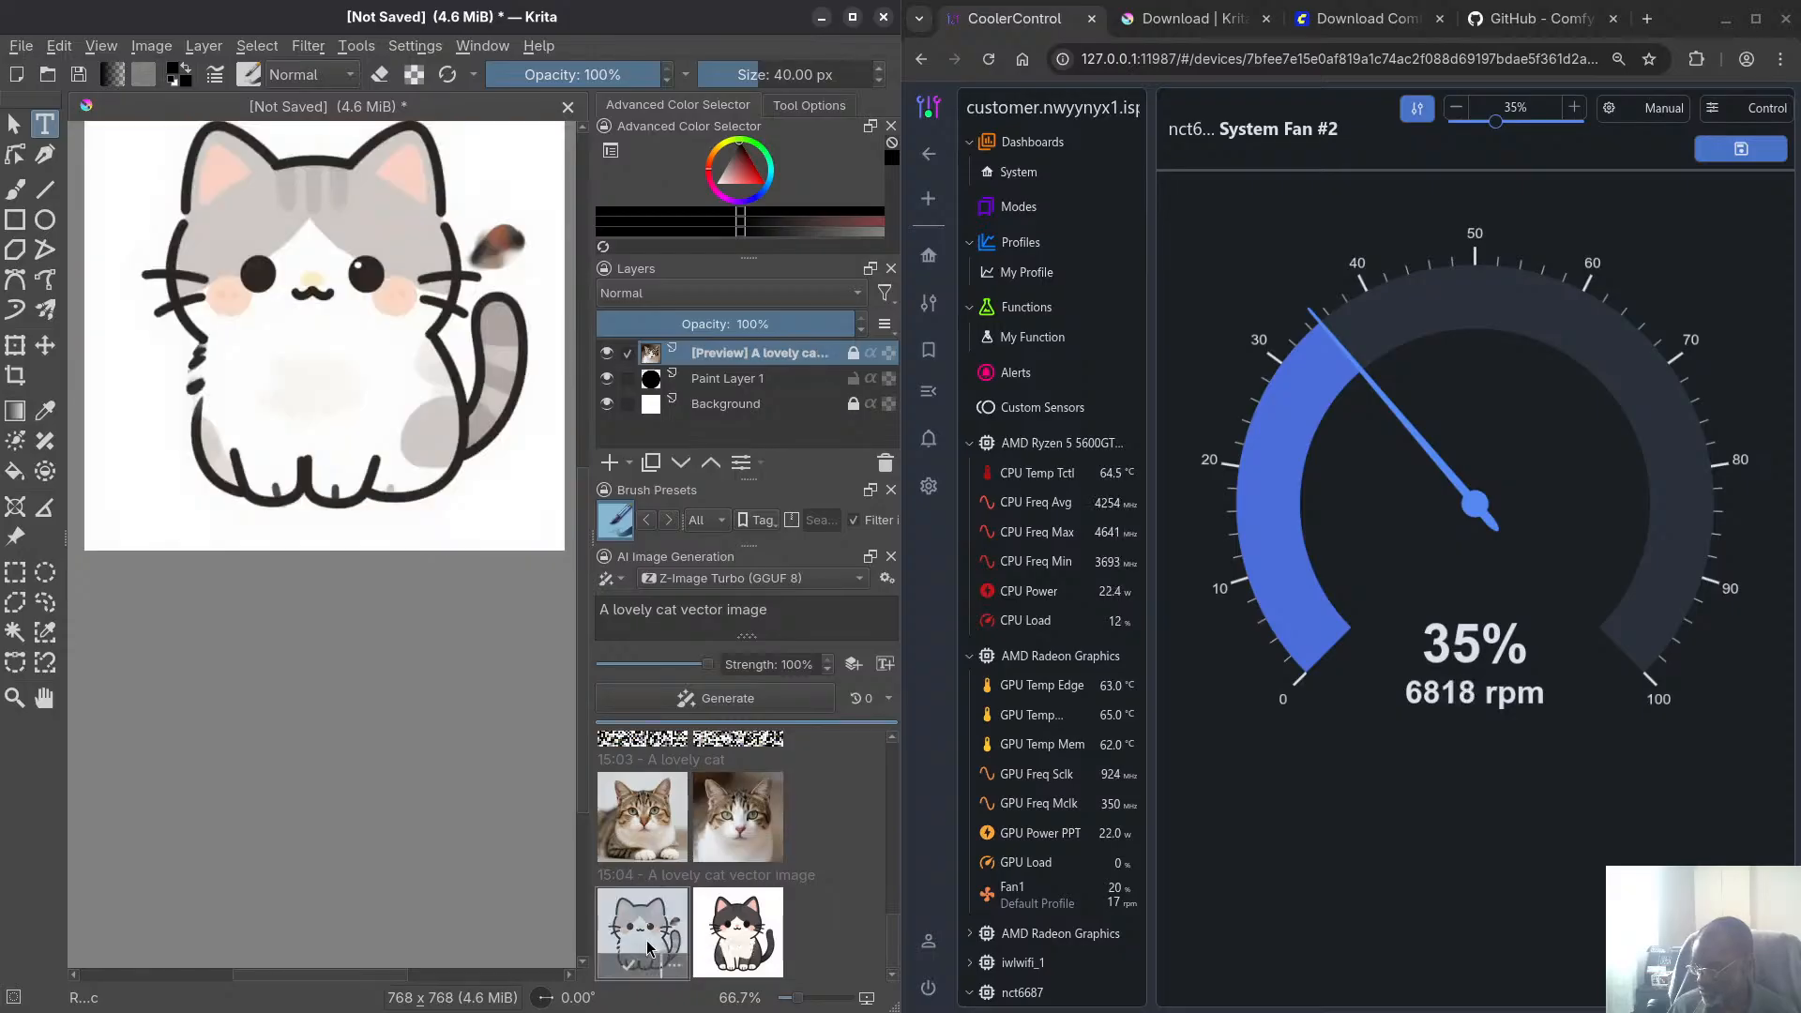
pyautogui.click(746, 937)
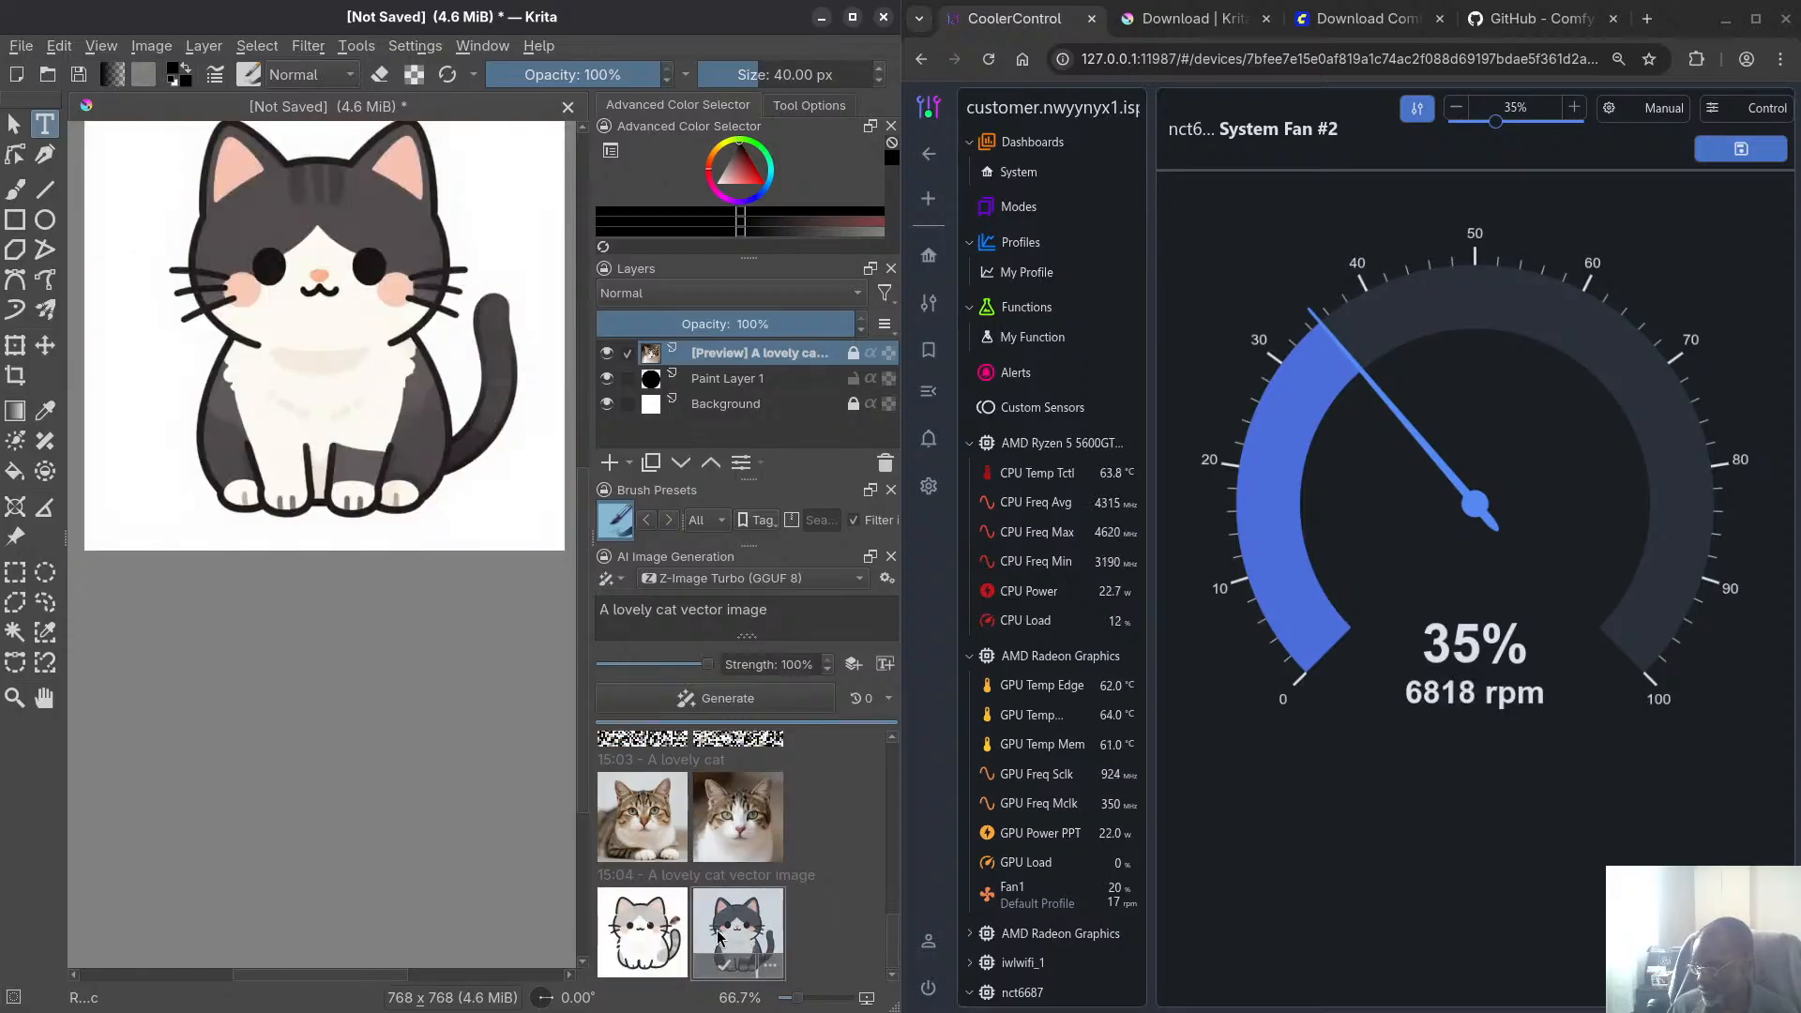
pyautogui.click(646, 933)
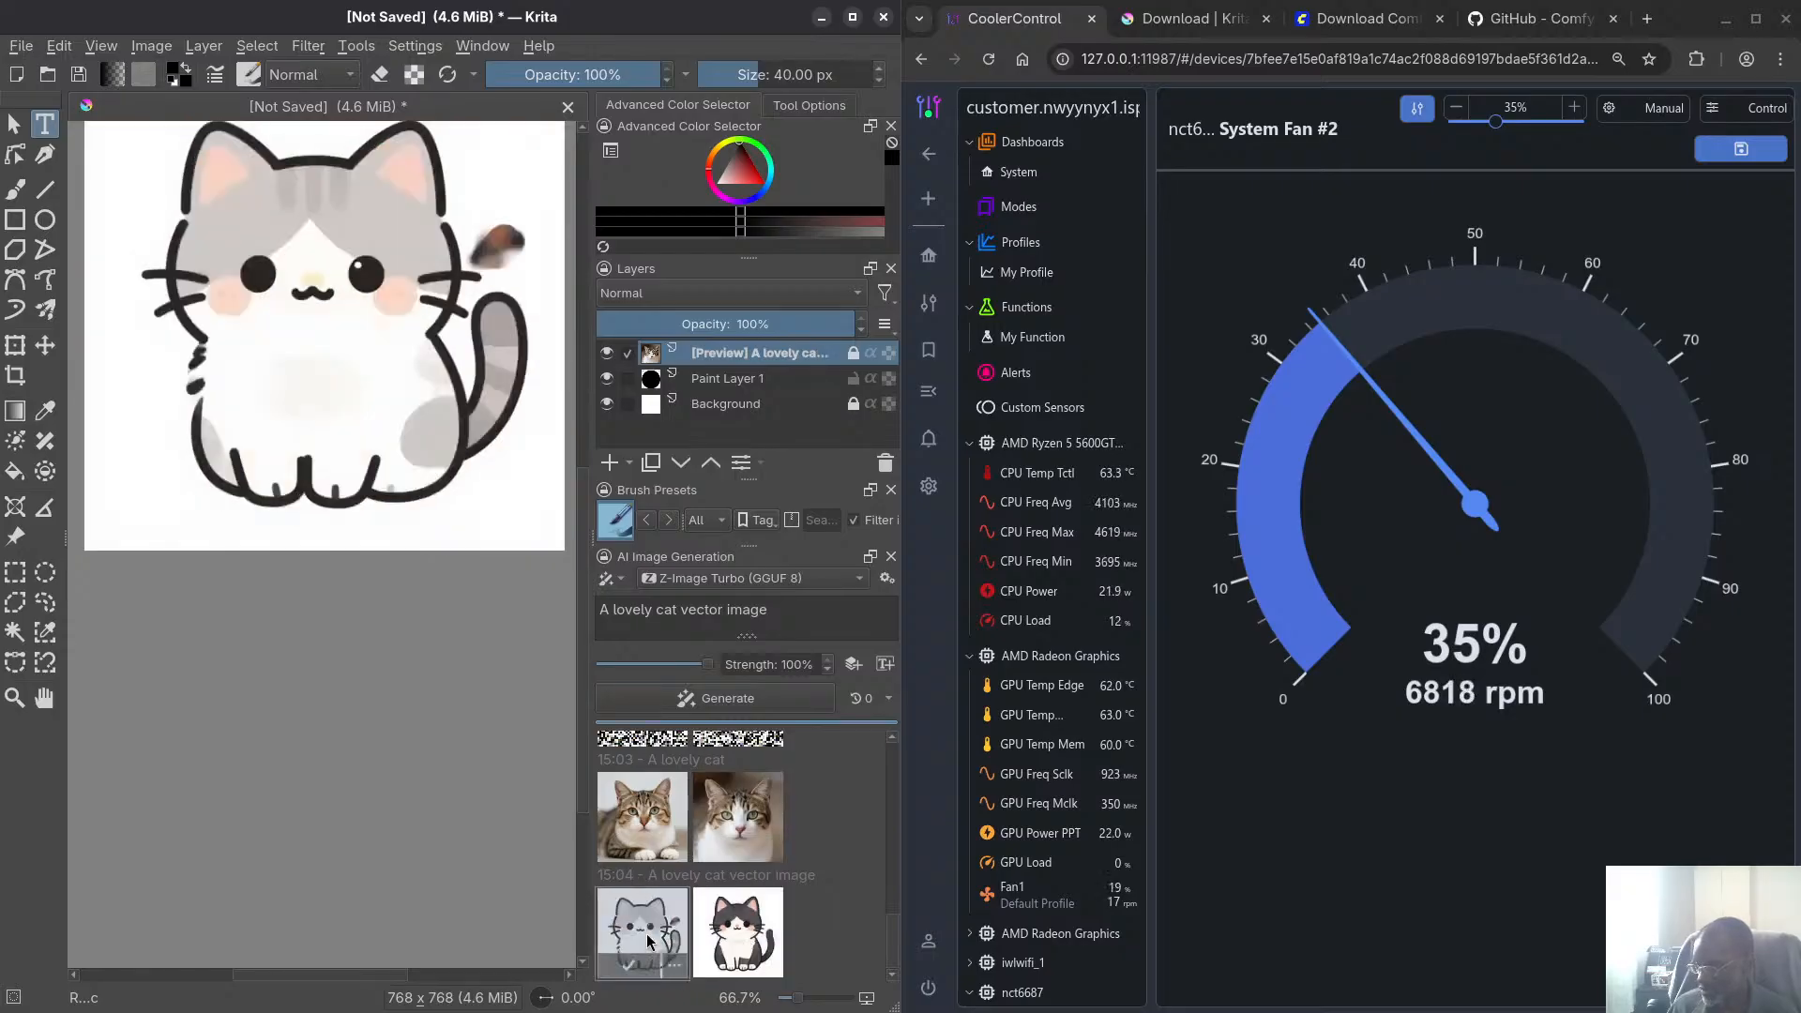
pyautogui.click(709, 910)
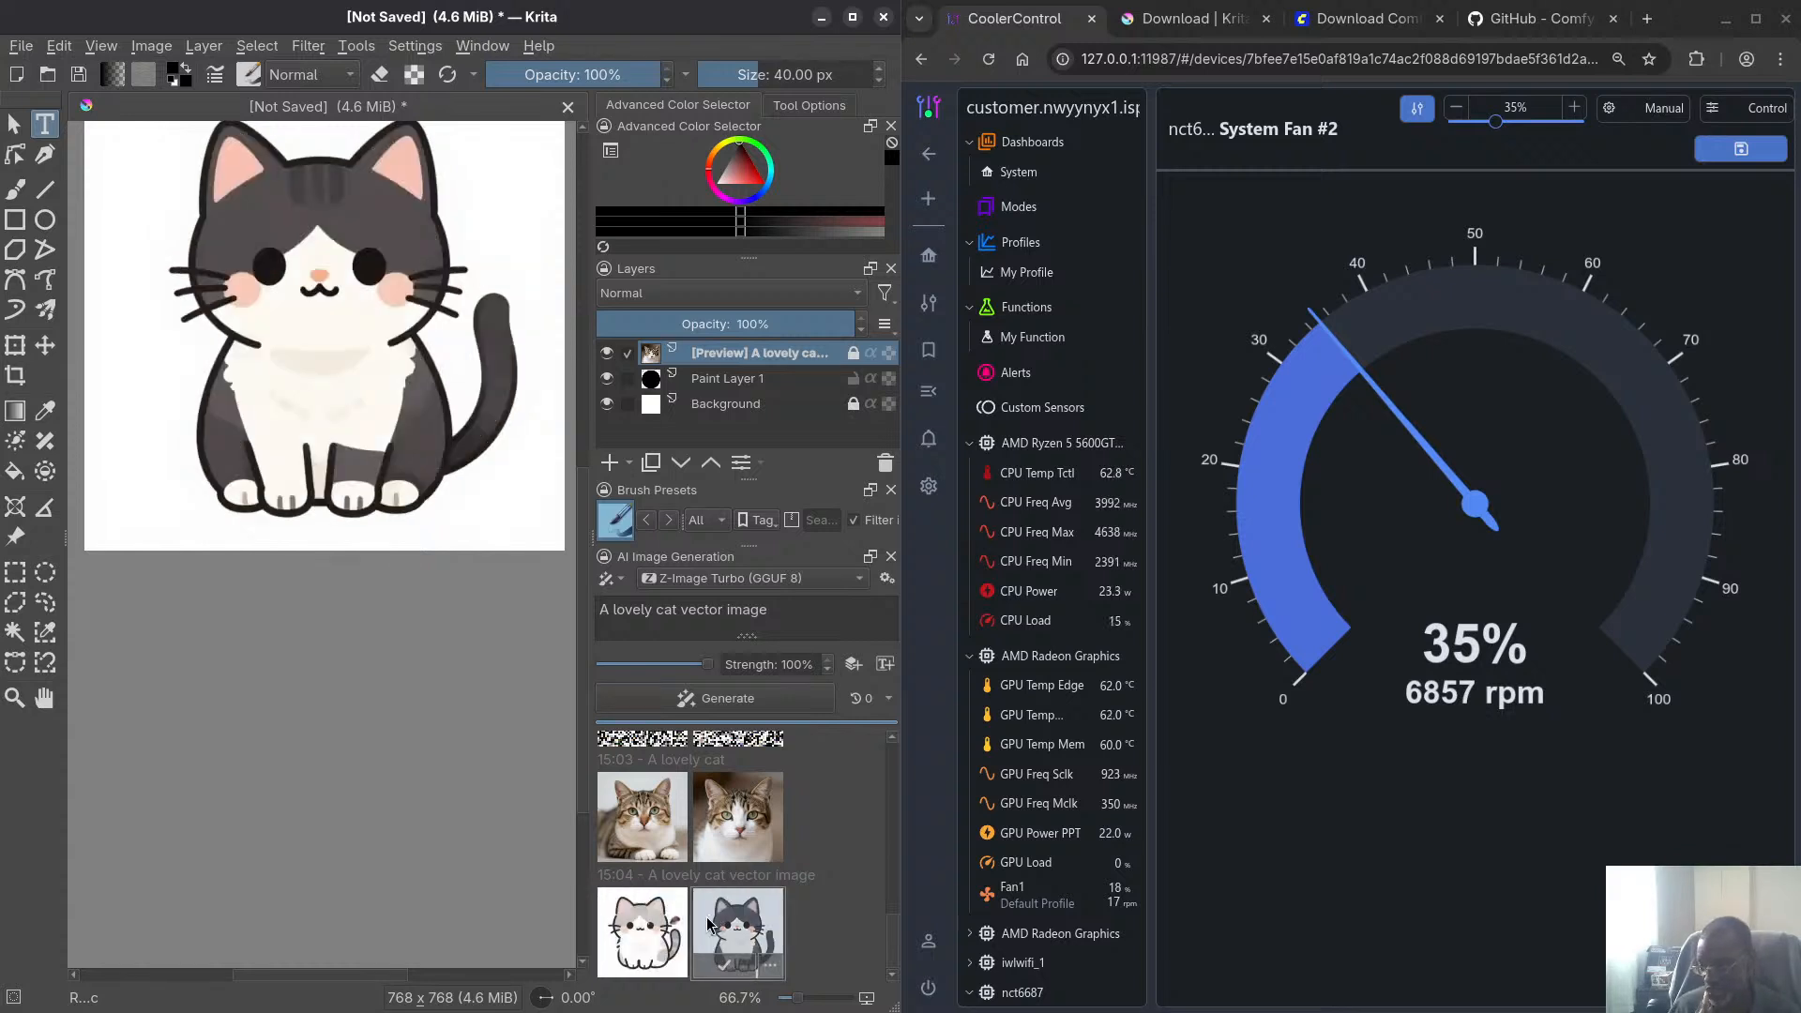
pyautogui.click(654, 945)
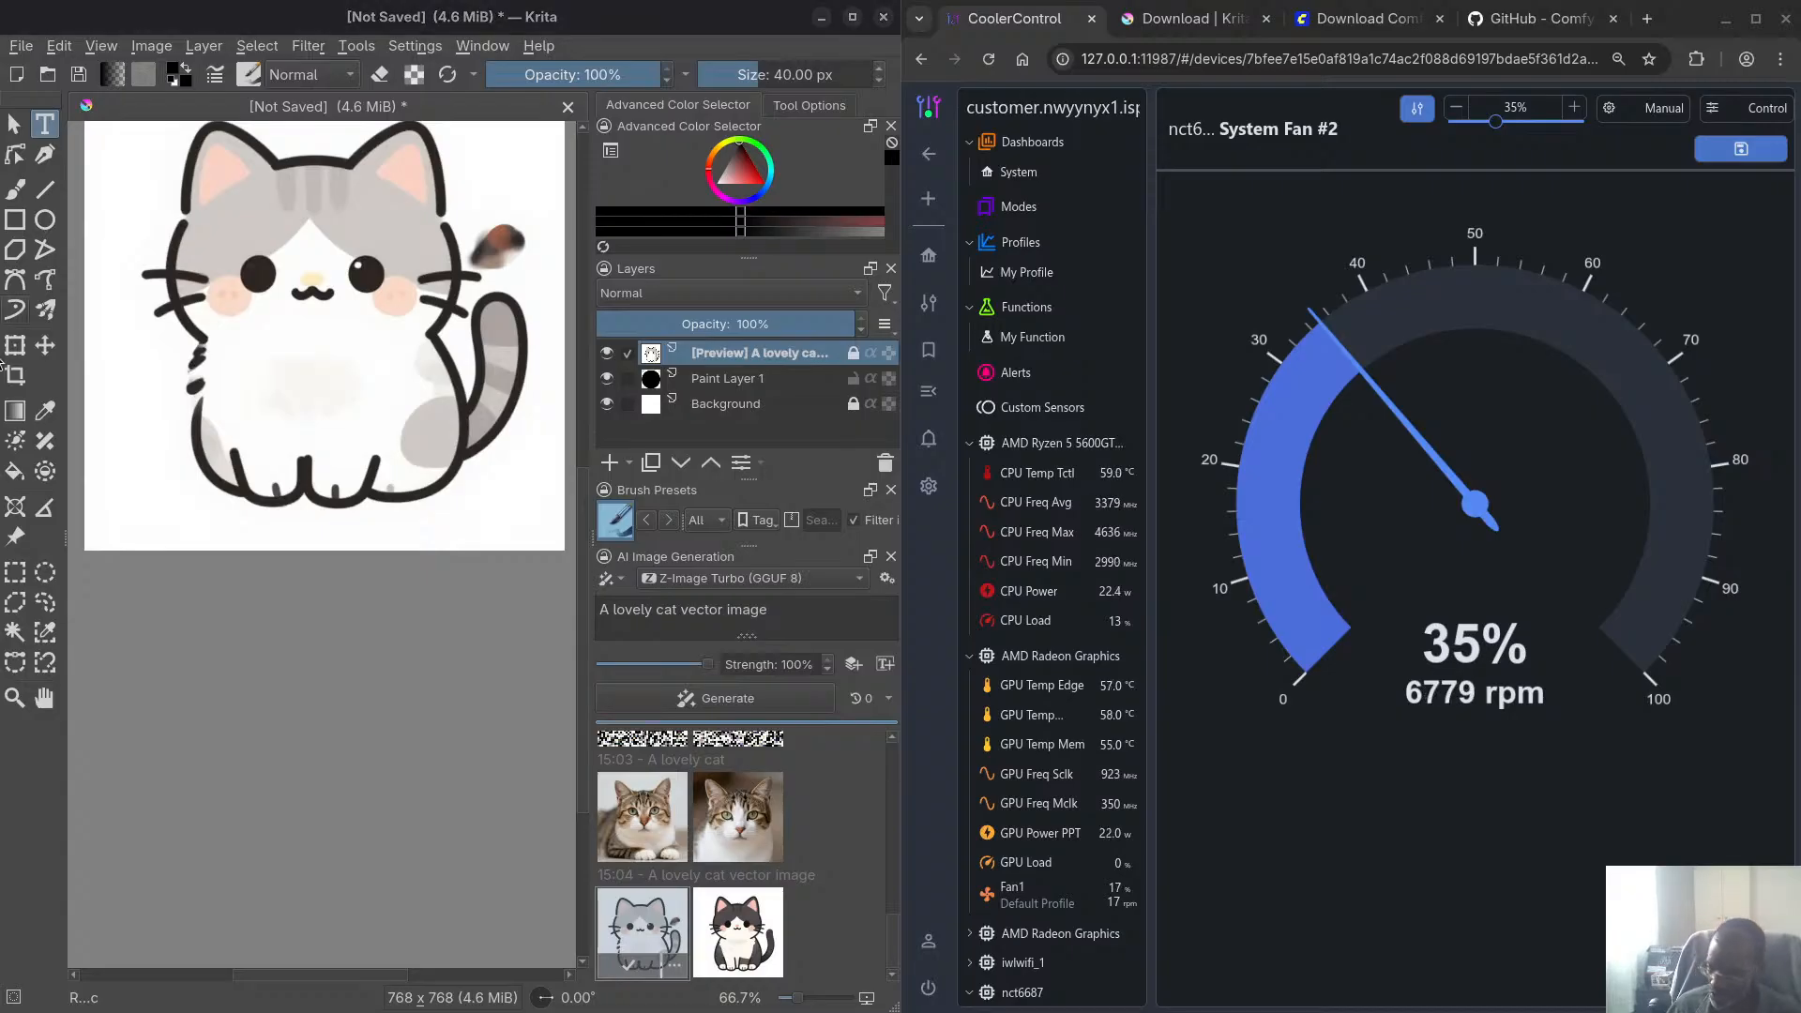
# Replace the prompt with "A photograph of the mayor of Toronto" and generate the images
pyautogui.tripleClick(670, 612)
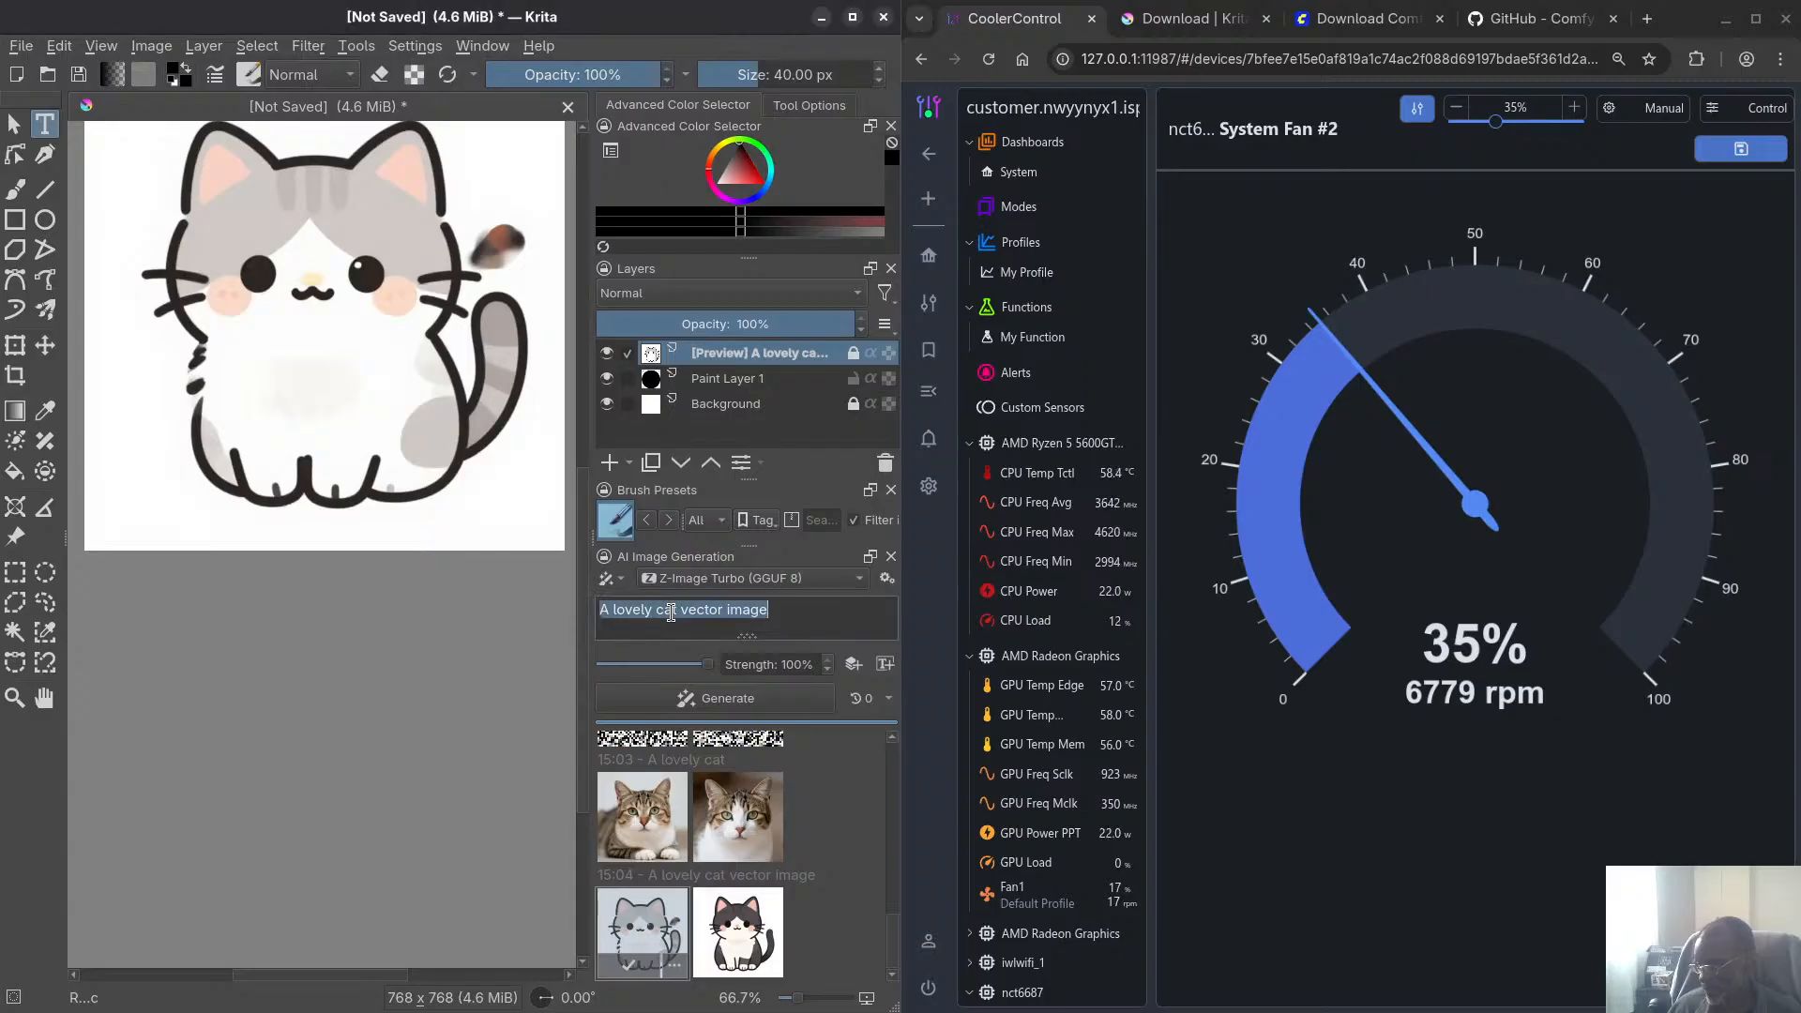
pyautogui.write('A photograph of the mayor of Toronto')
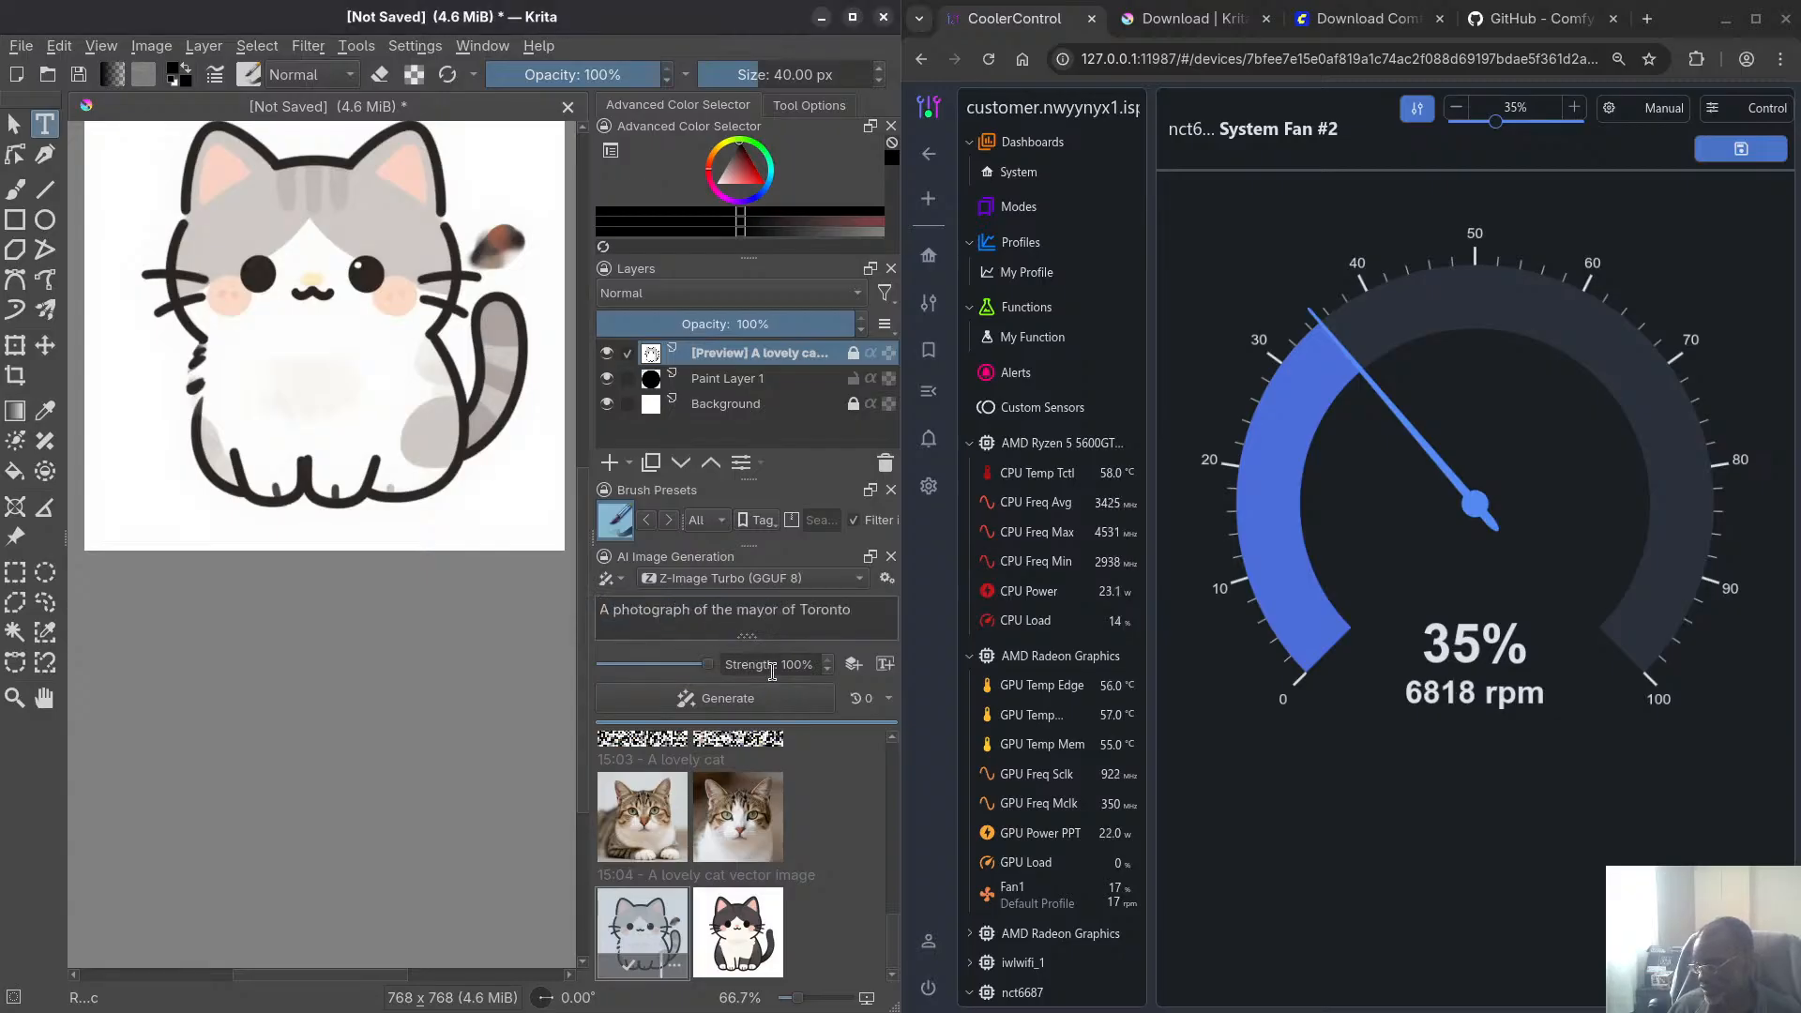
pyautogui.click(752, 700)
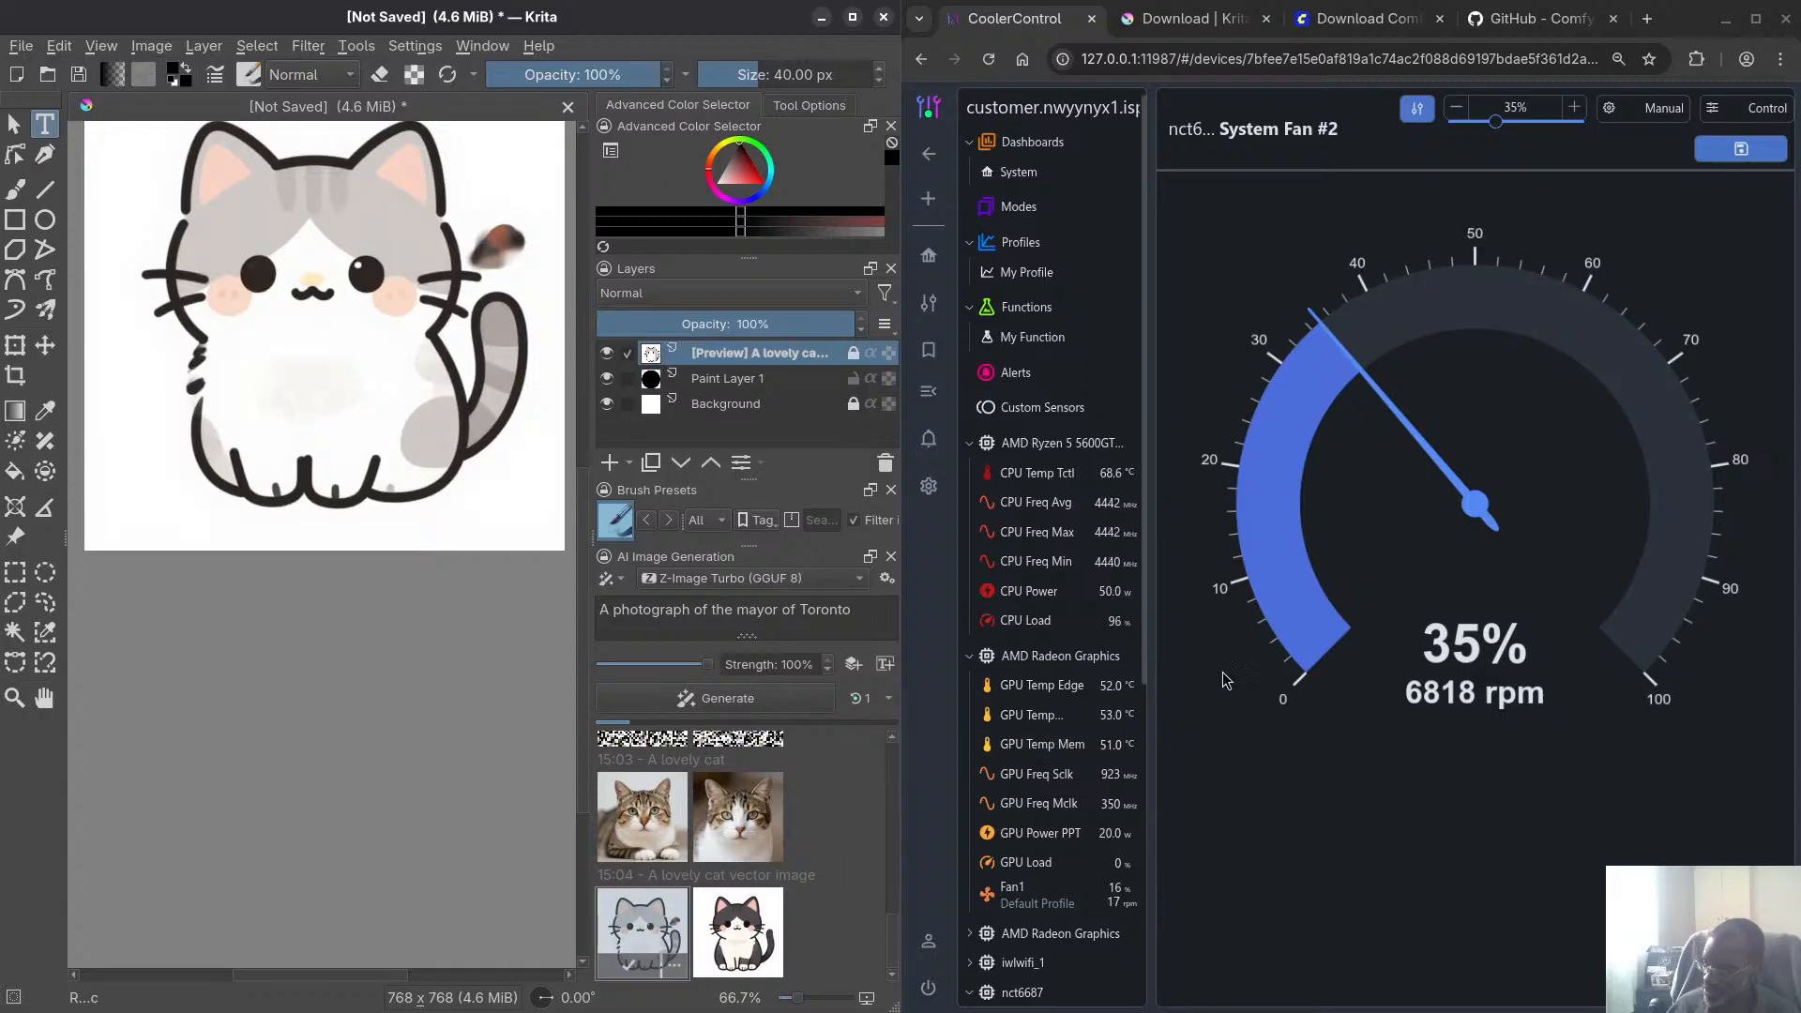
# Check the generation's progress in the ComfyUI terminal log and the memory use in the system monitor
pyautogui.moveTo(1111, 699)
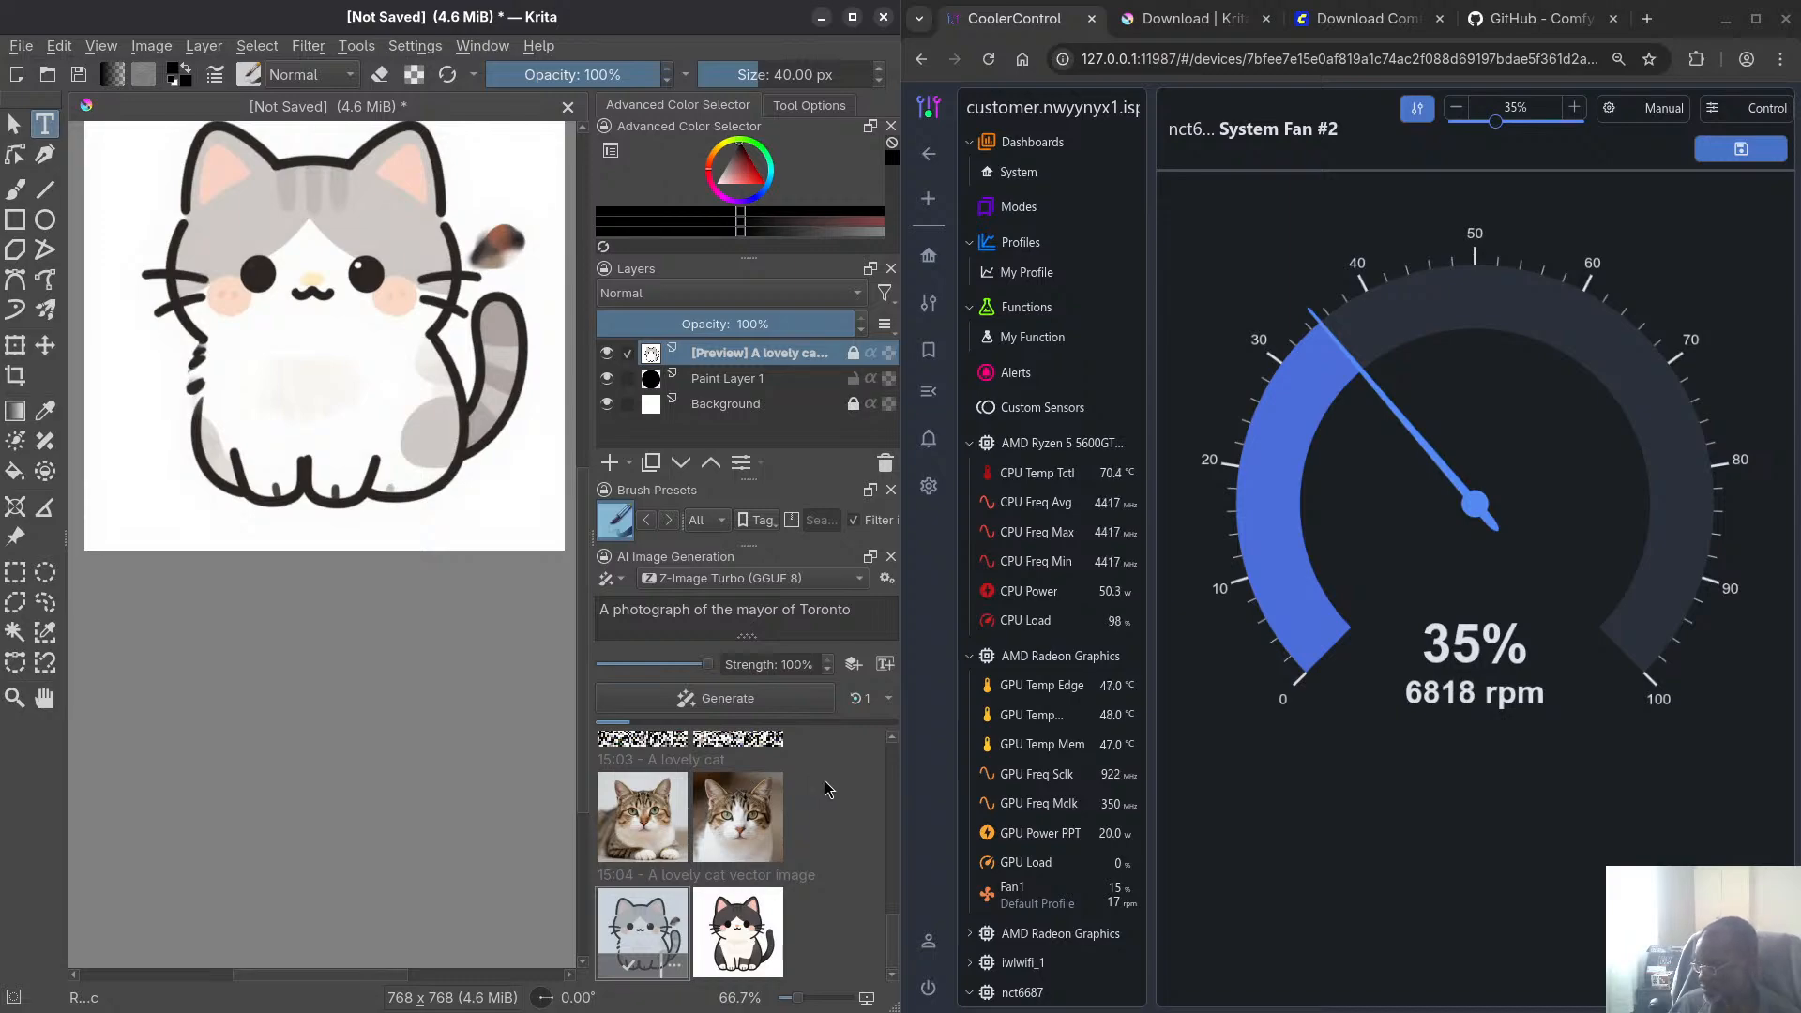
pyautogui.press('super')
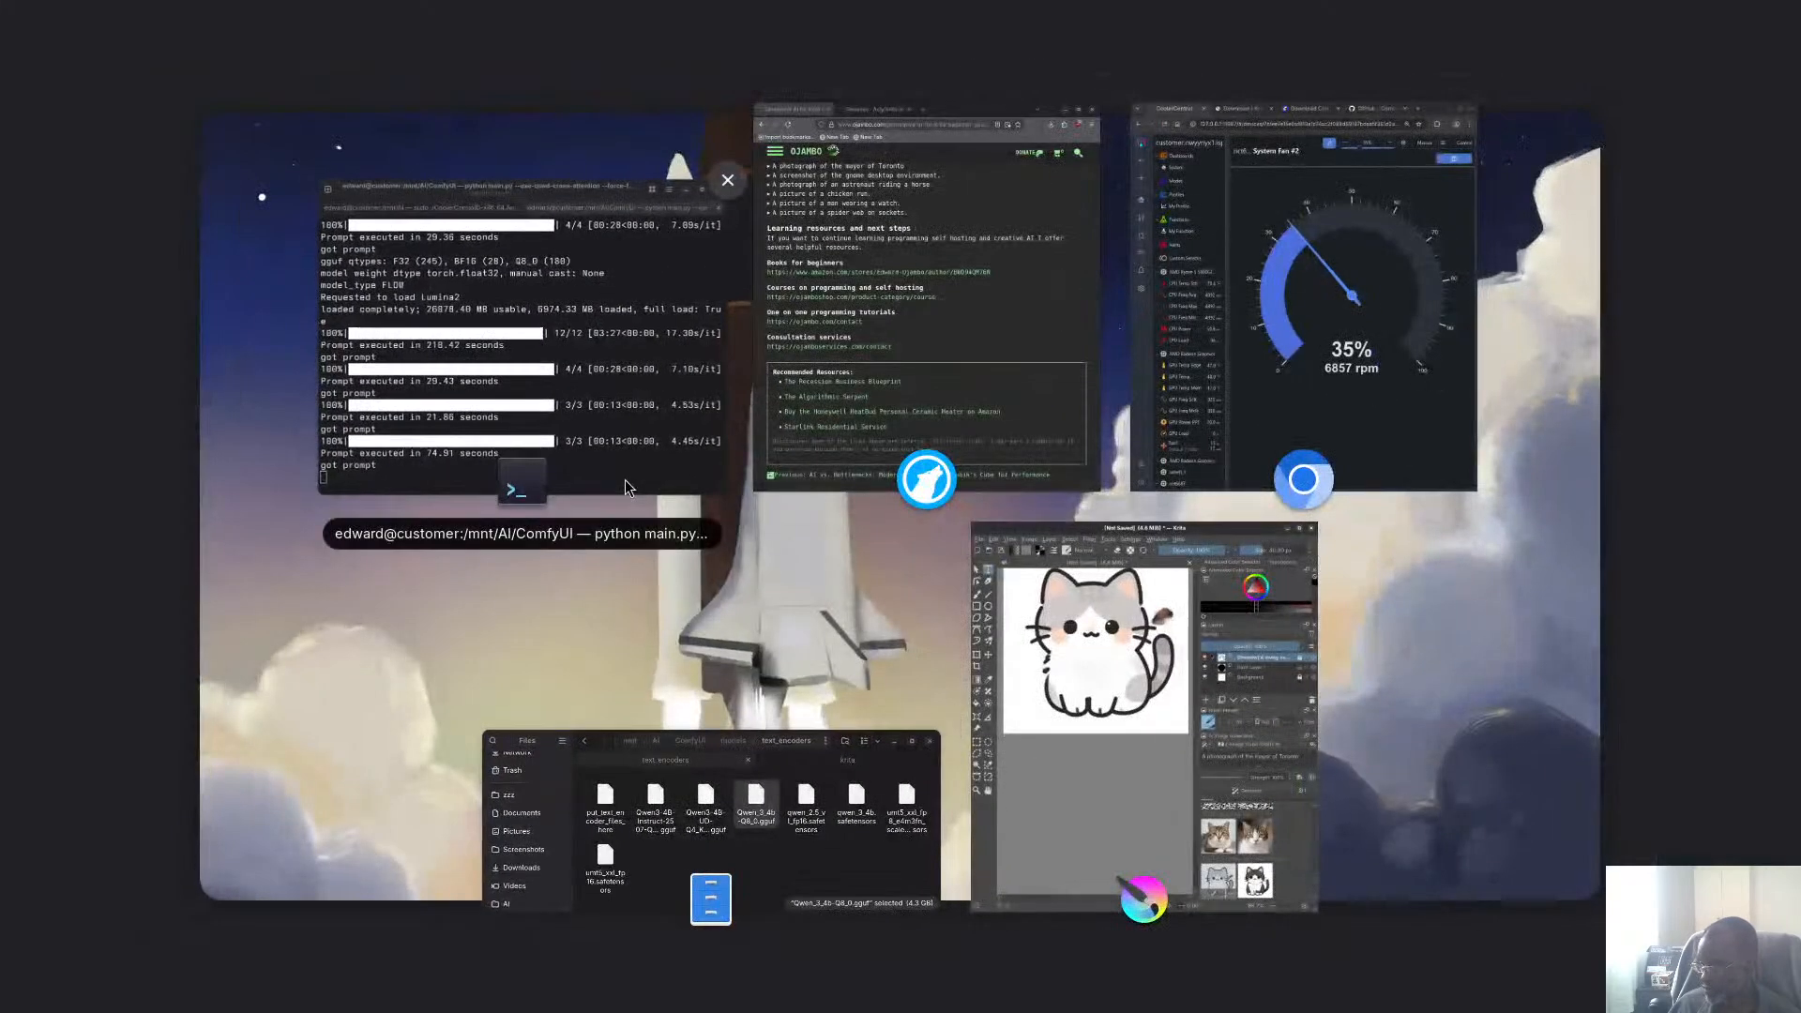
pyautogui.click(625, 480)
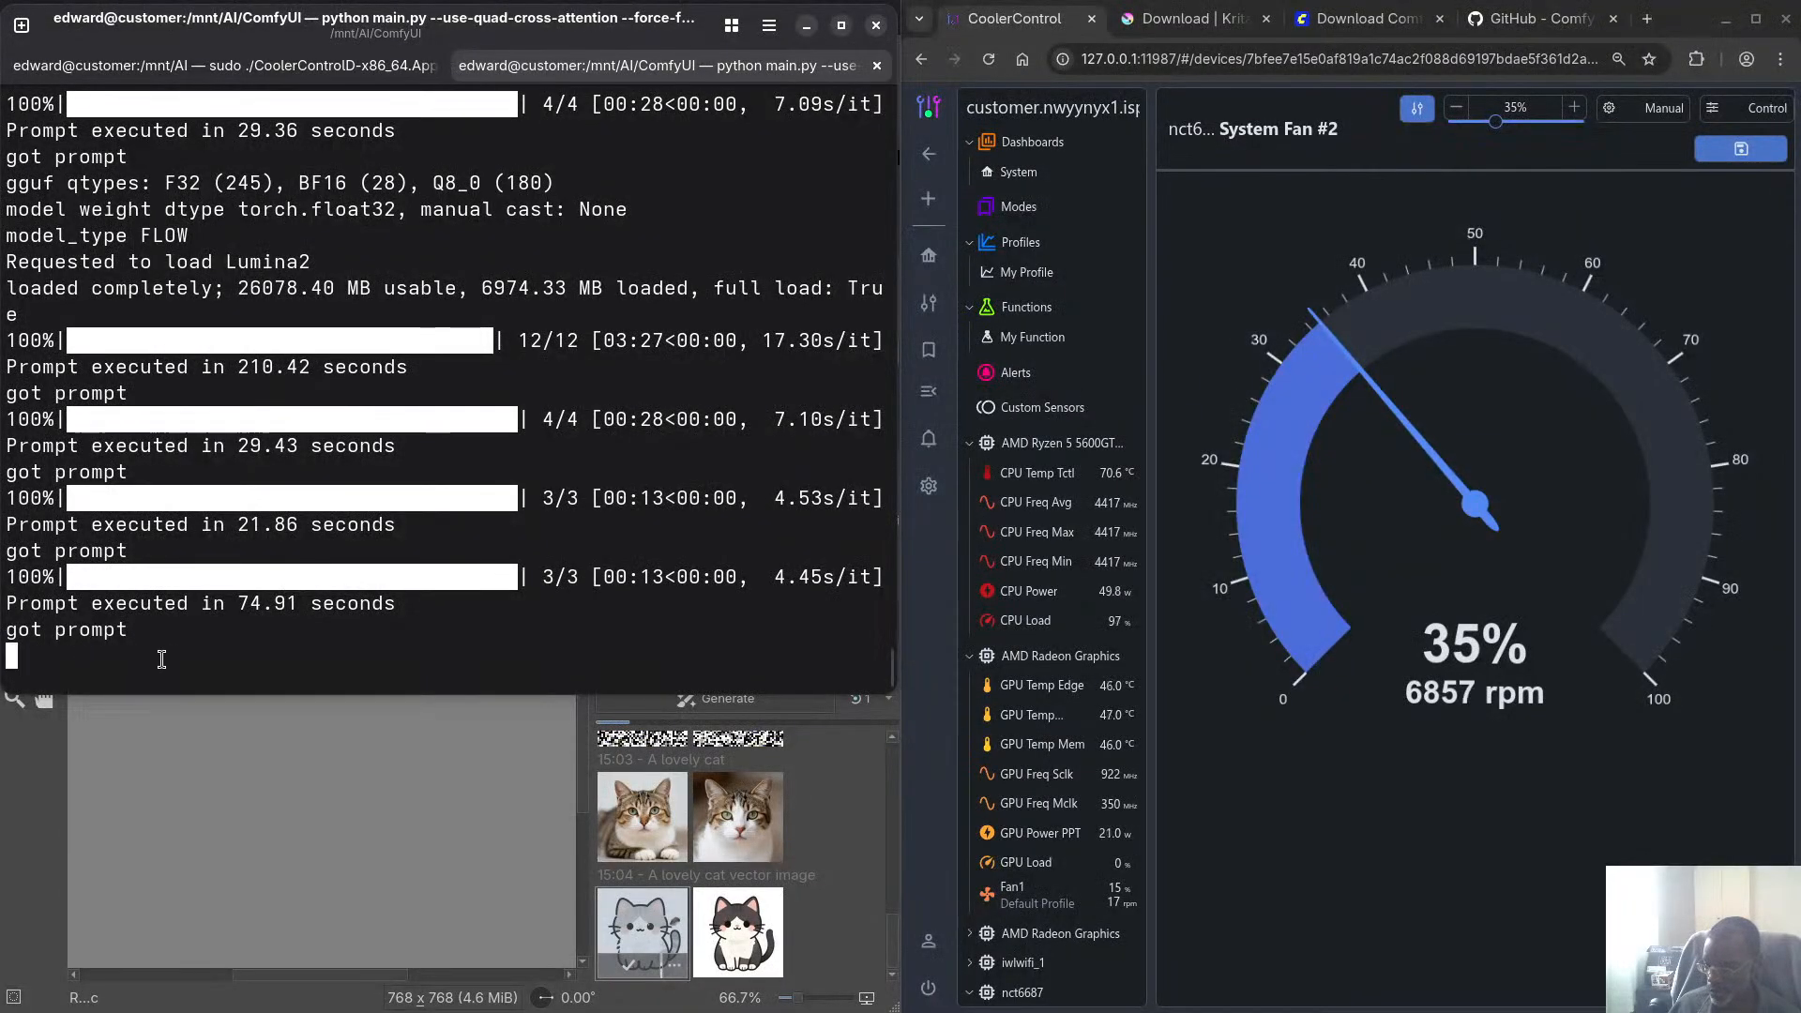
pyautogui.hotkey('alt', 'Tab')
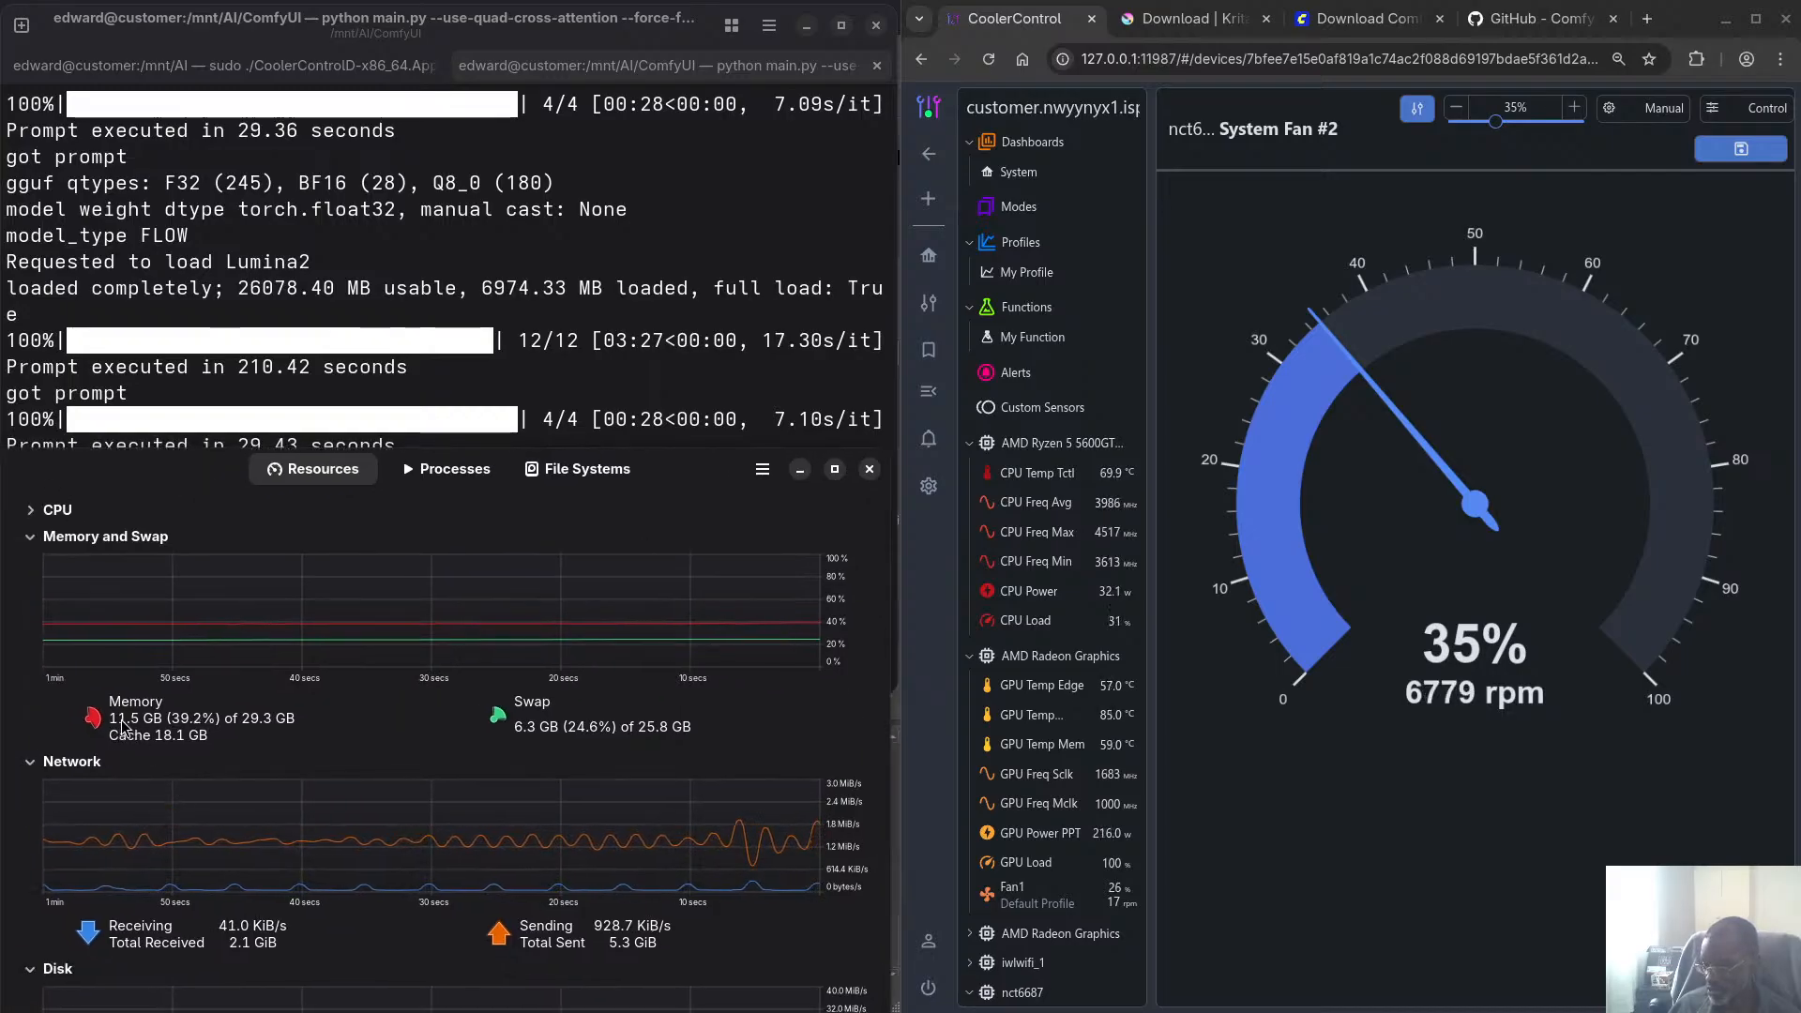
pyautogui.moveTo(201, 476); pyautogui.dragTo(0, 477)
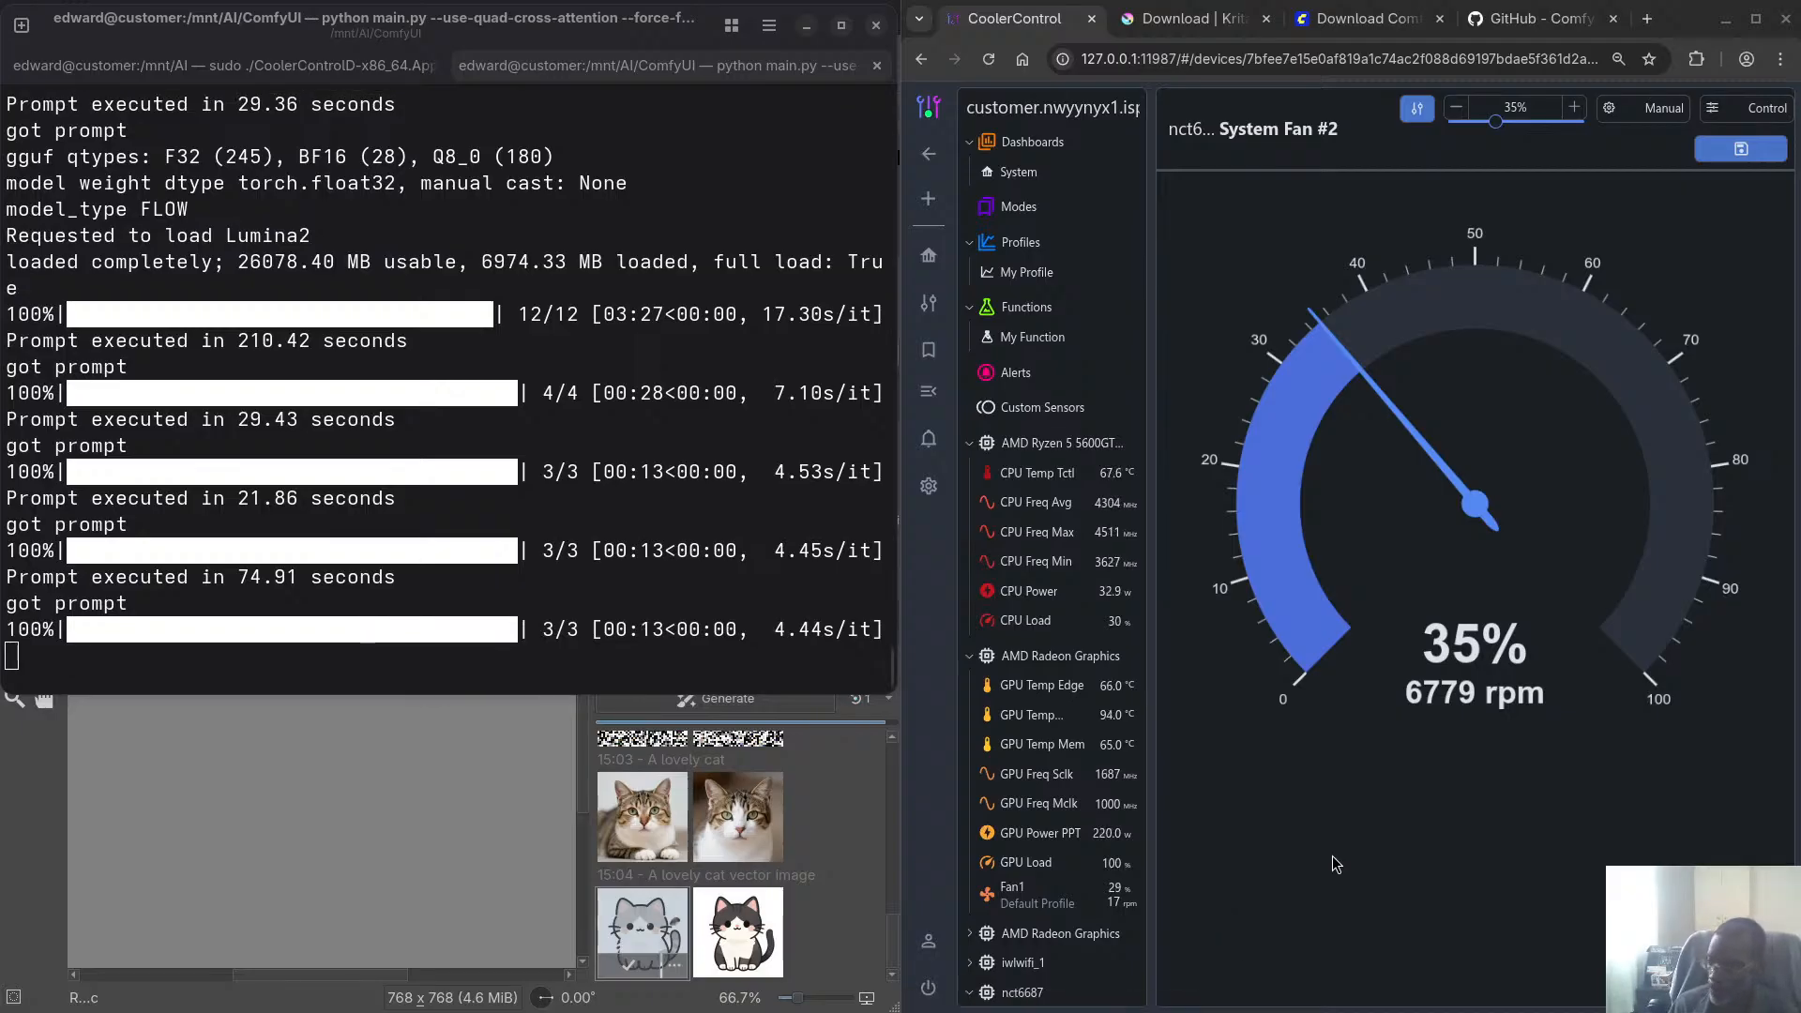
# In CoolerControl, set System Fan #2 to 2%, apply the setting, and return to Krita
pyautogui.moveTo(1477, 106); pyautogui.dragTo(1557, 112)
pyautogui.write('2')
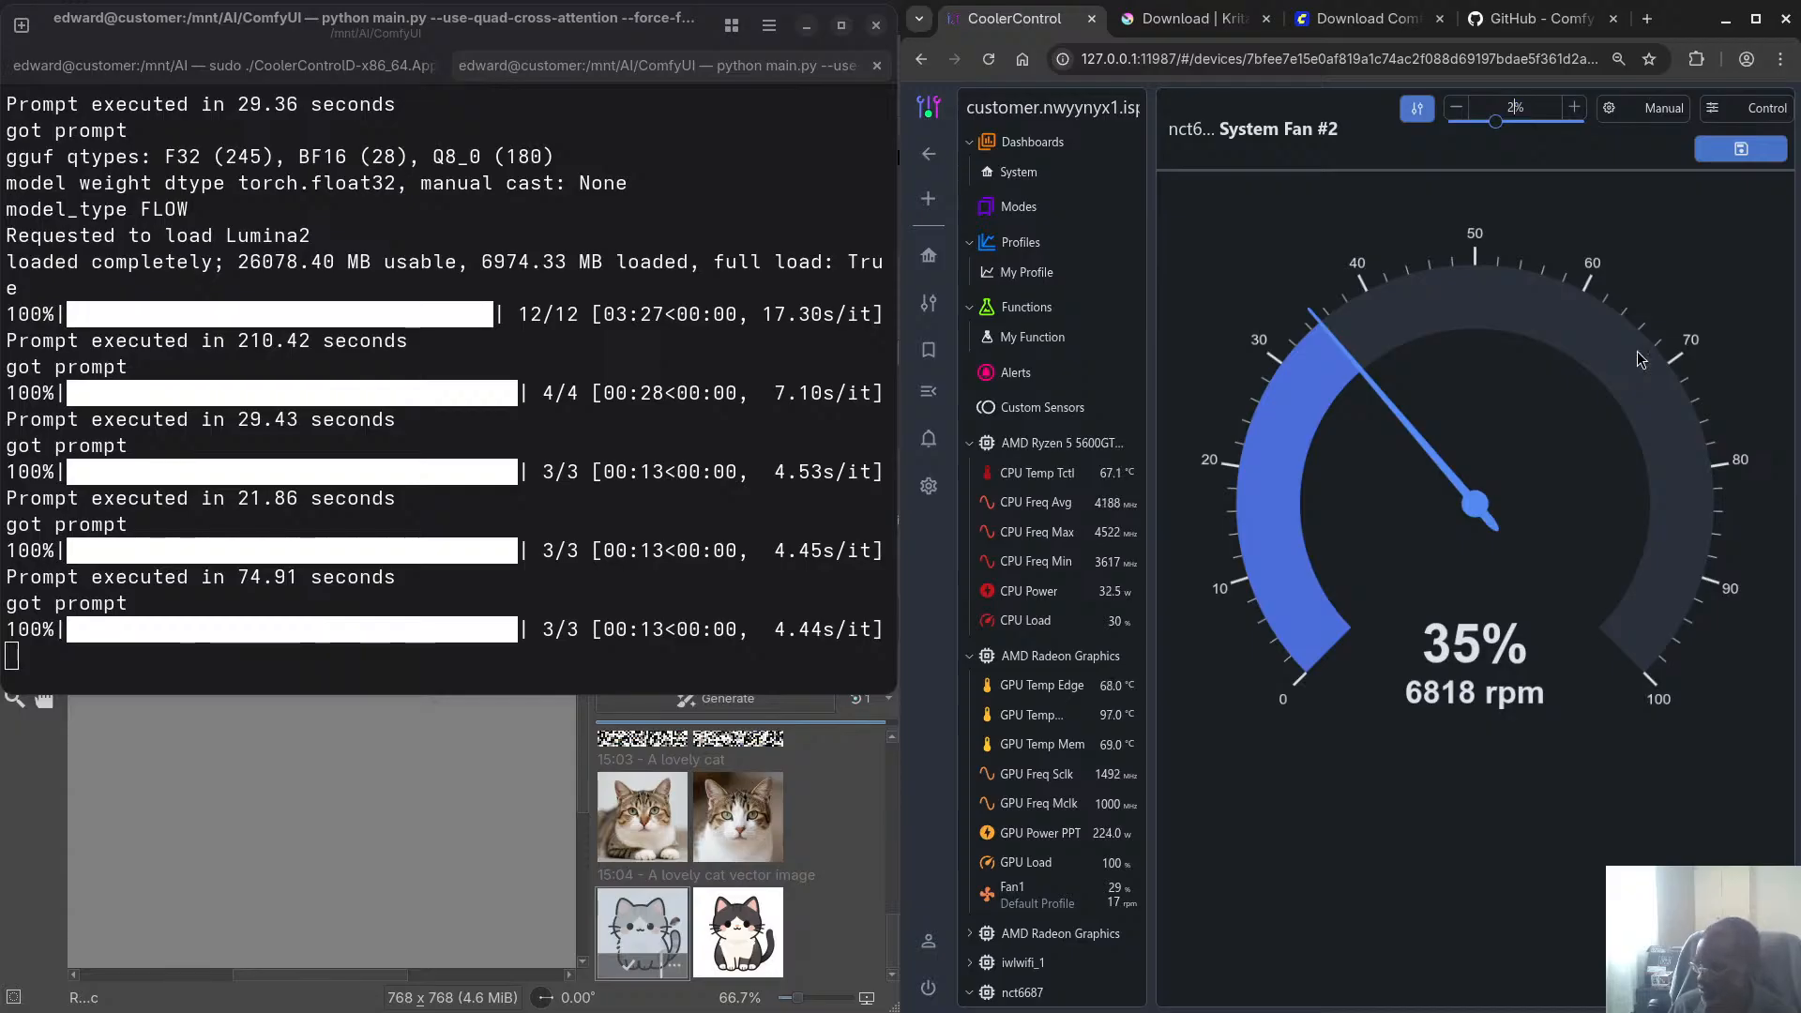
pyautogui.click(1744, 155)
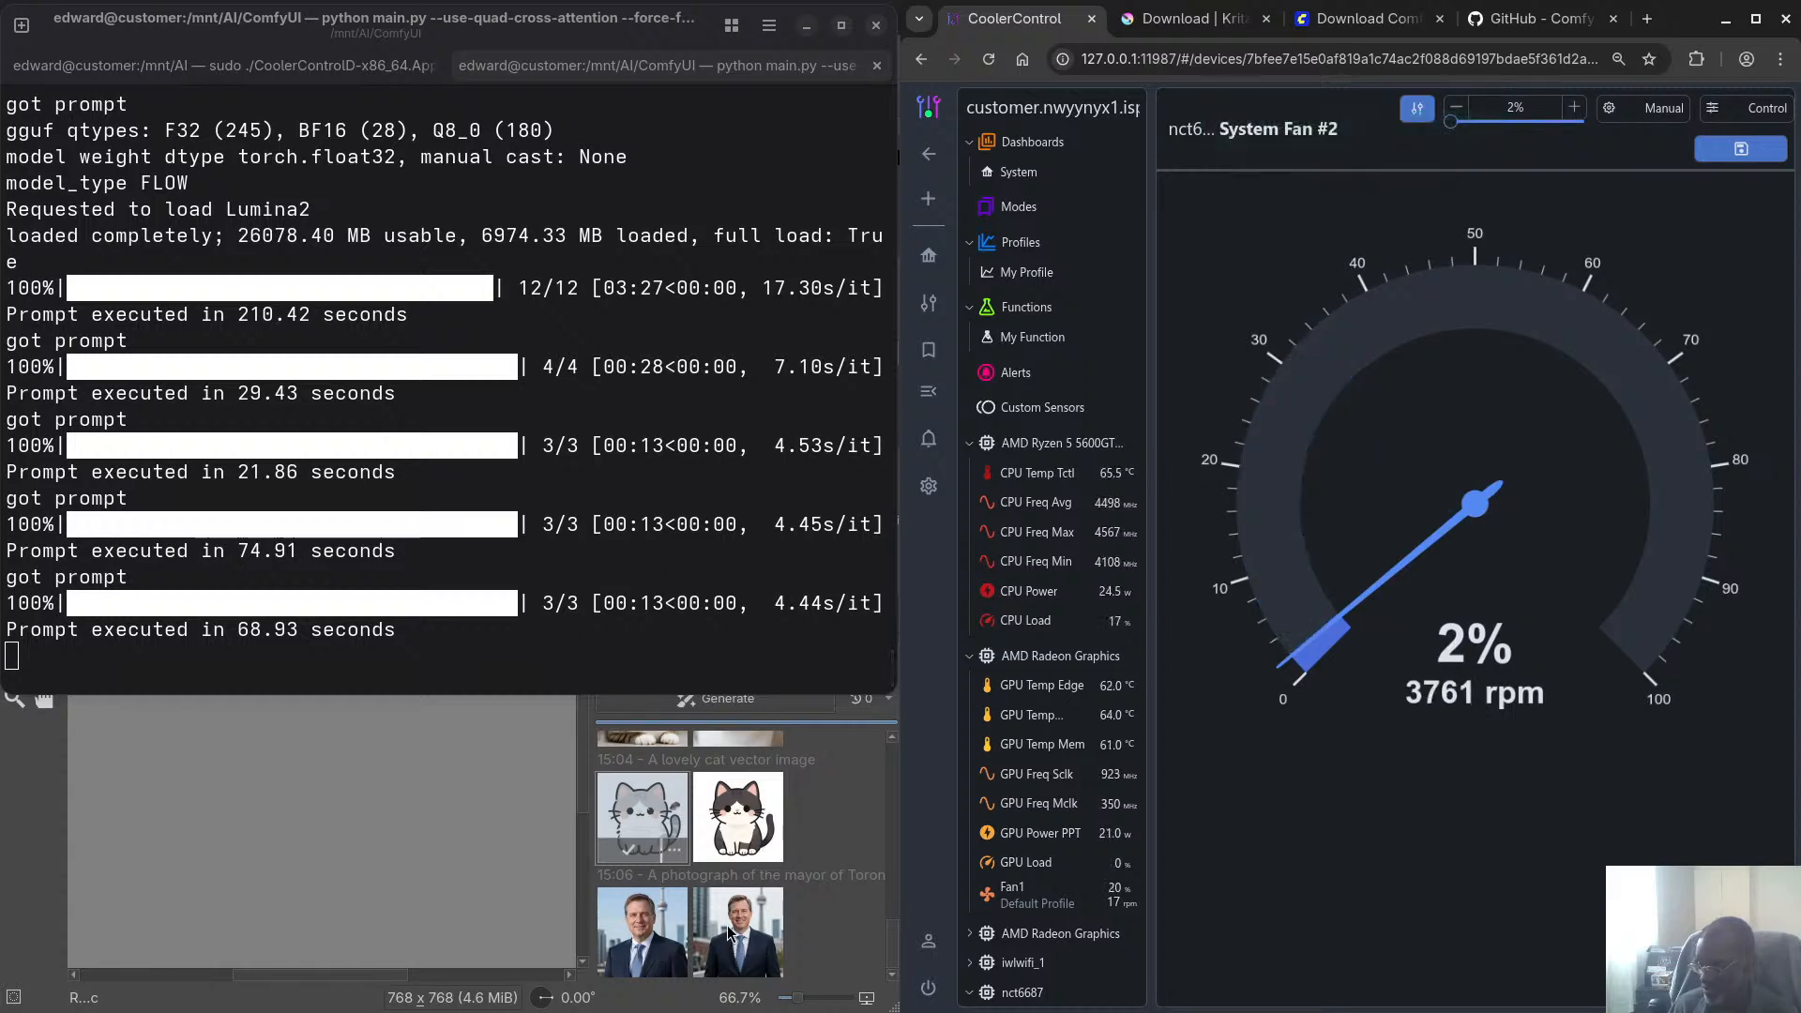
pyautogui.click(836, 833)
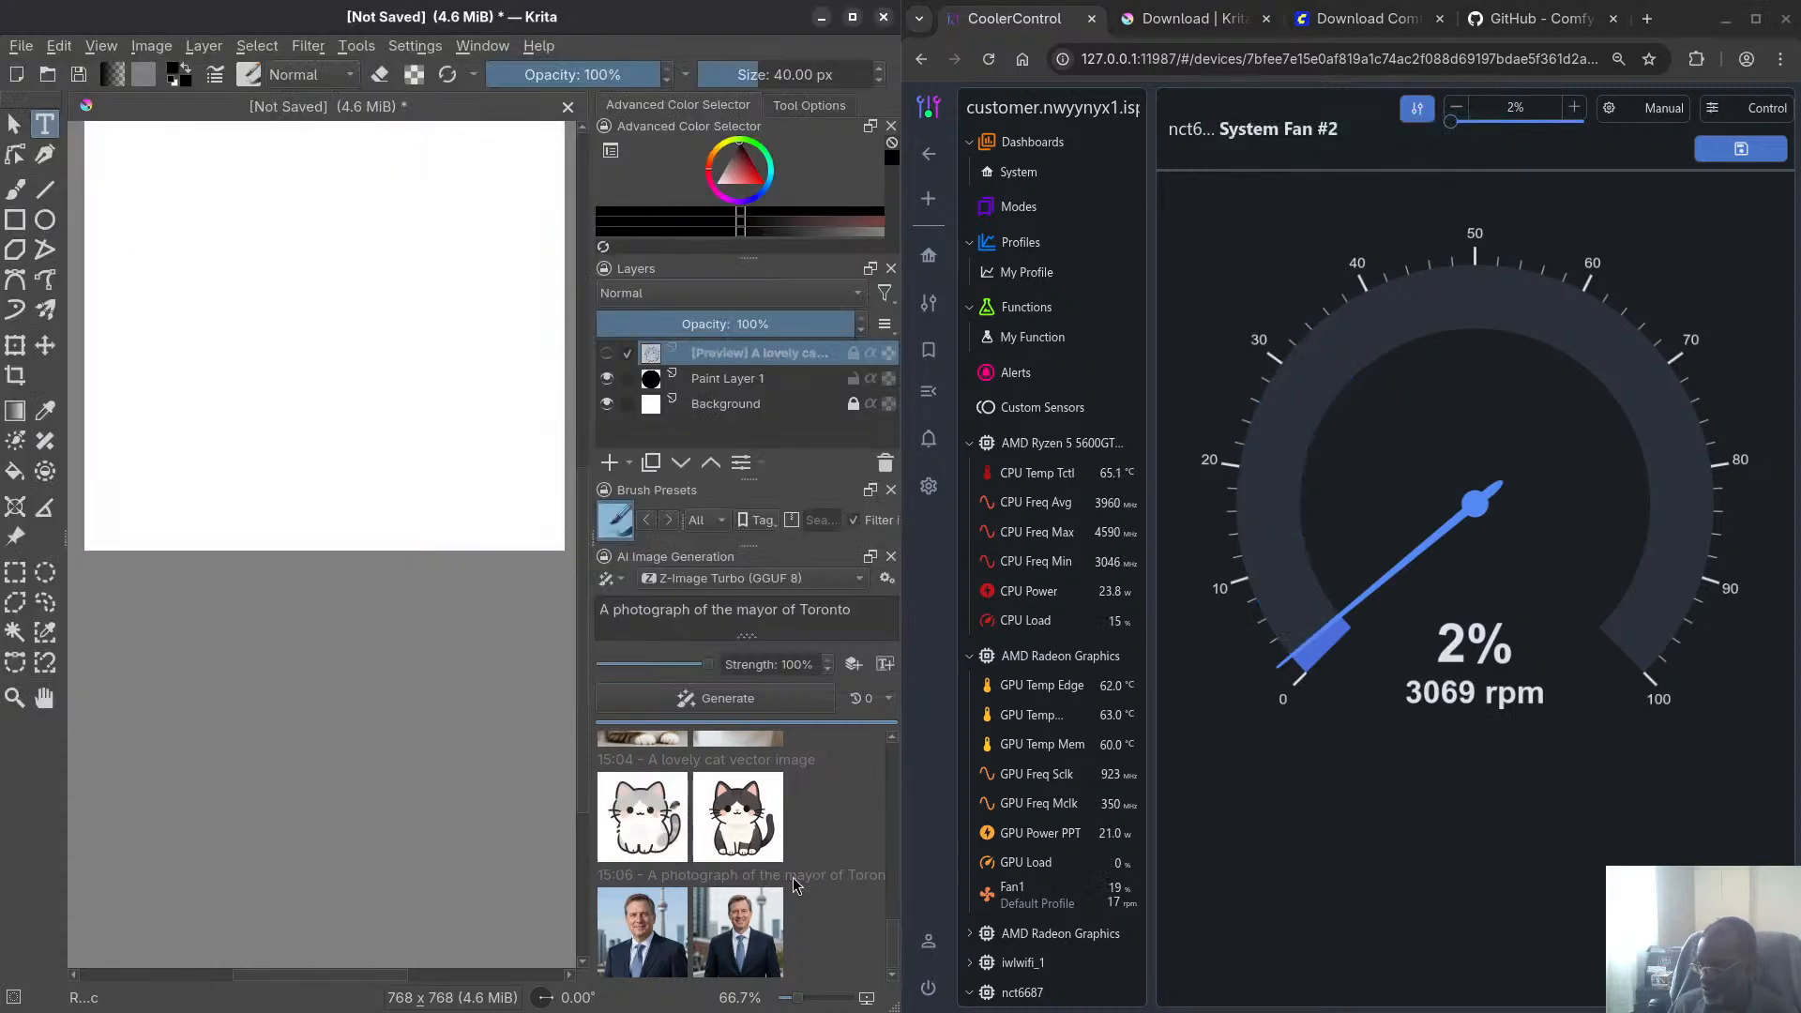
# Preview both mayor of Toronto results on the canvas and examine the face of the first one up close
pyautogui.click(634, 934)
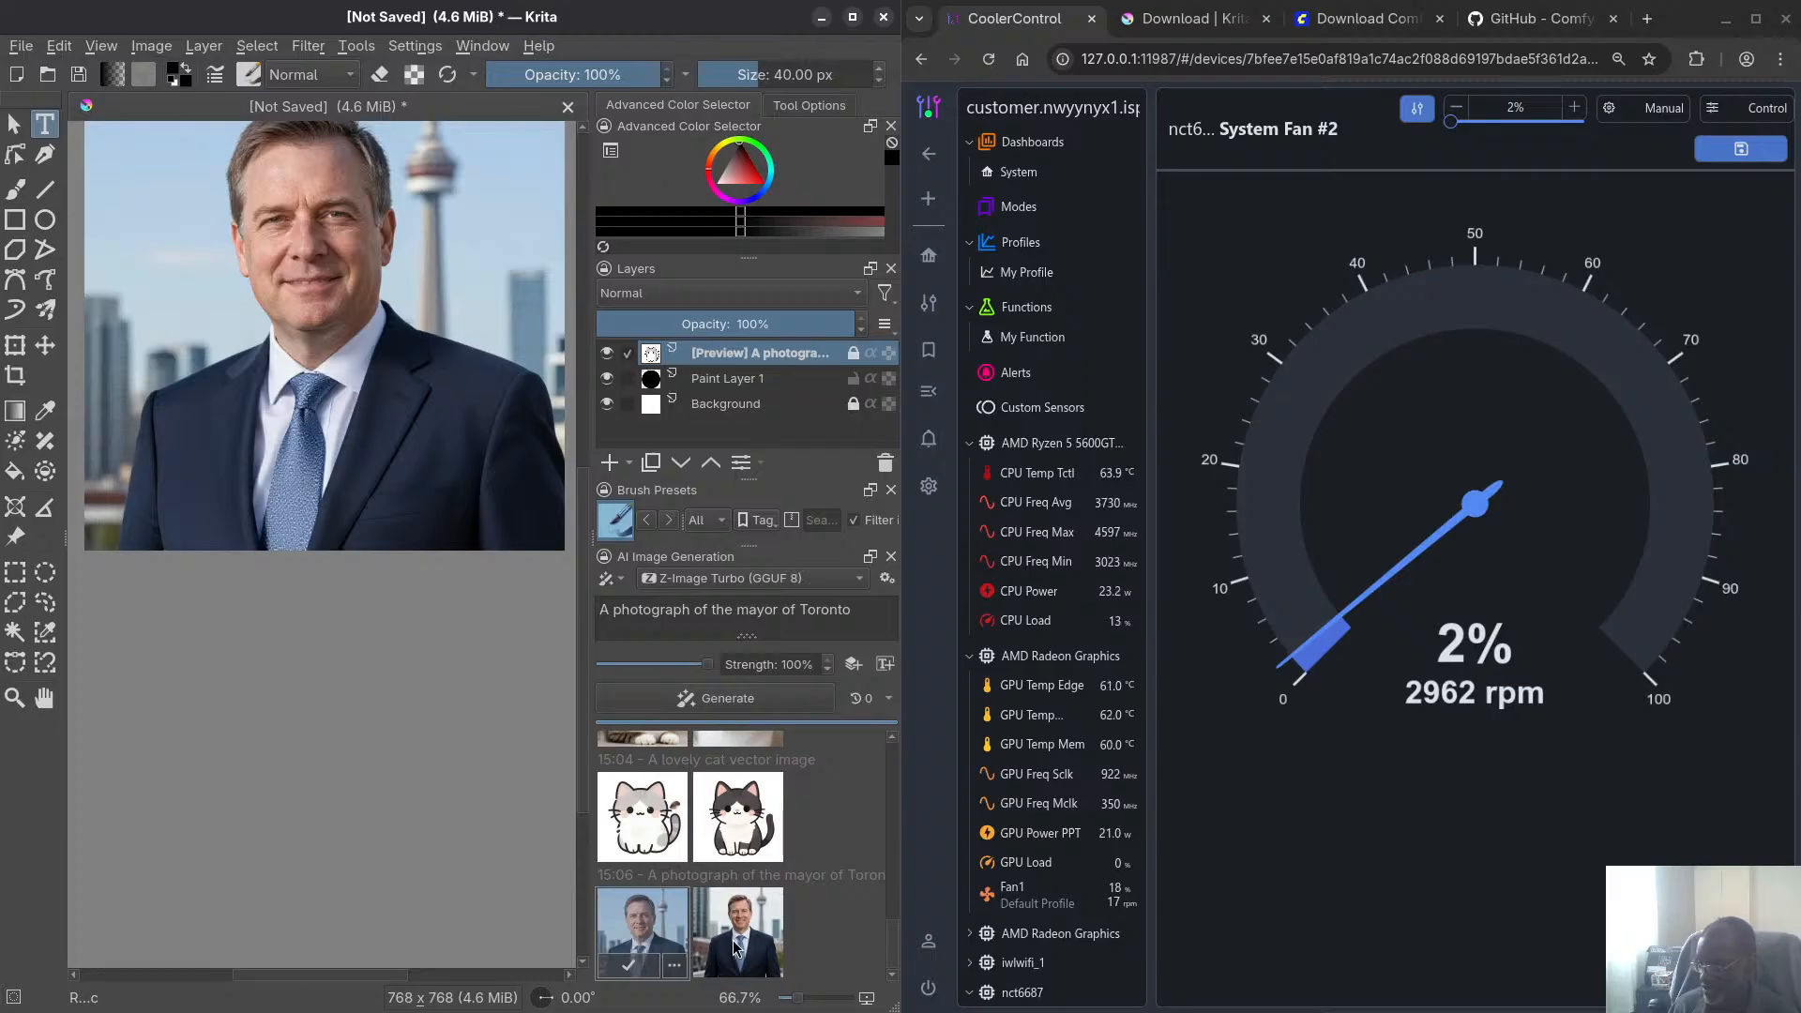
pyautogui.click(733, 940)
pyautogui.click(649, 937)
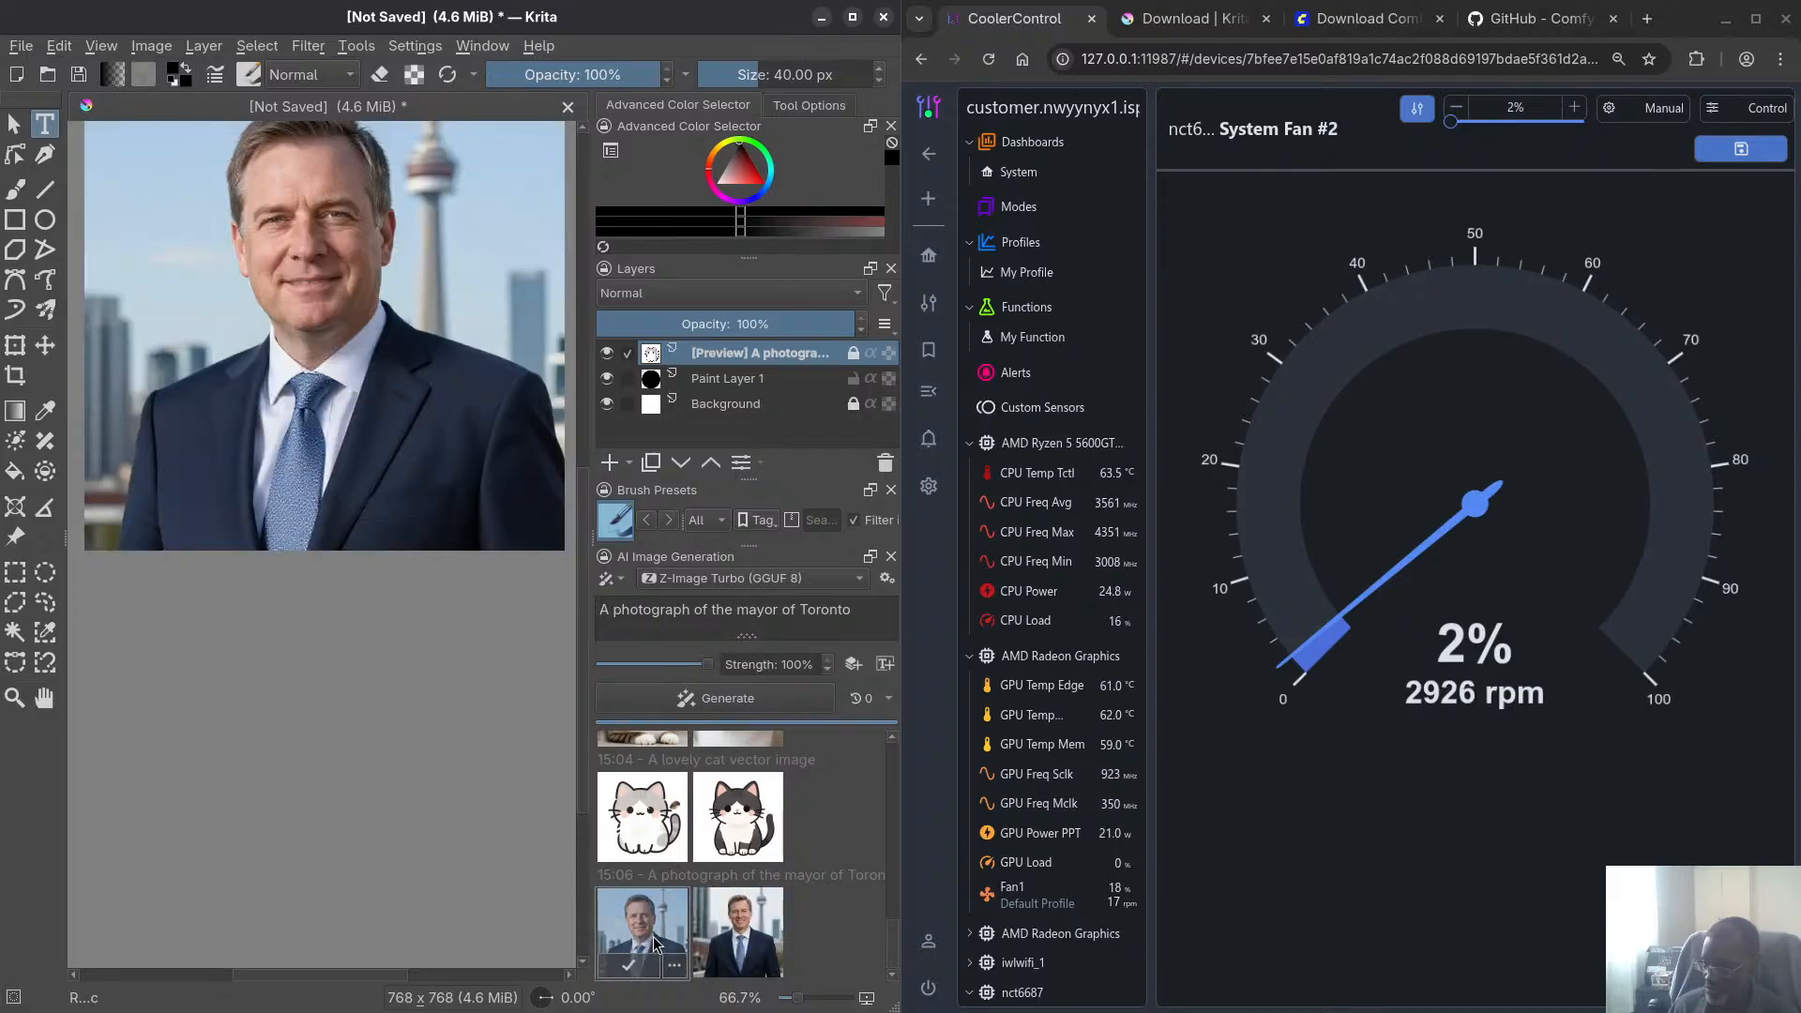
pyautogui.click(729, 929)
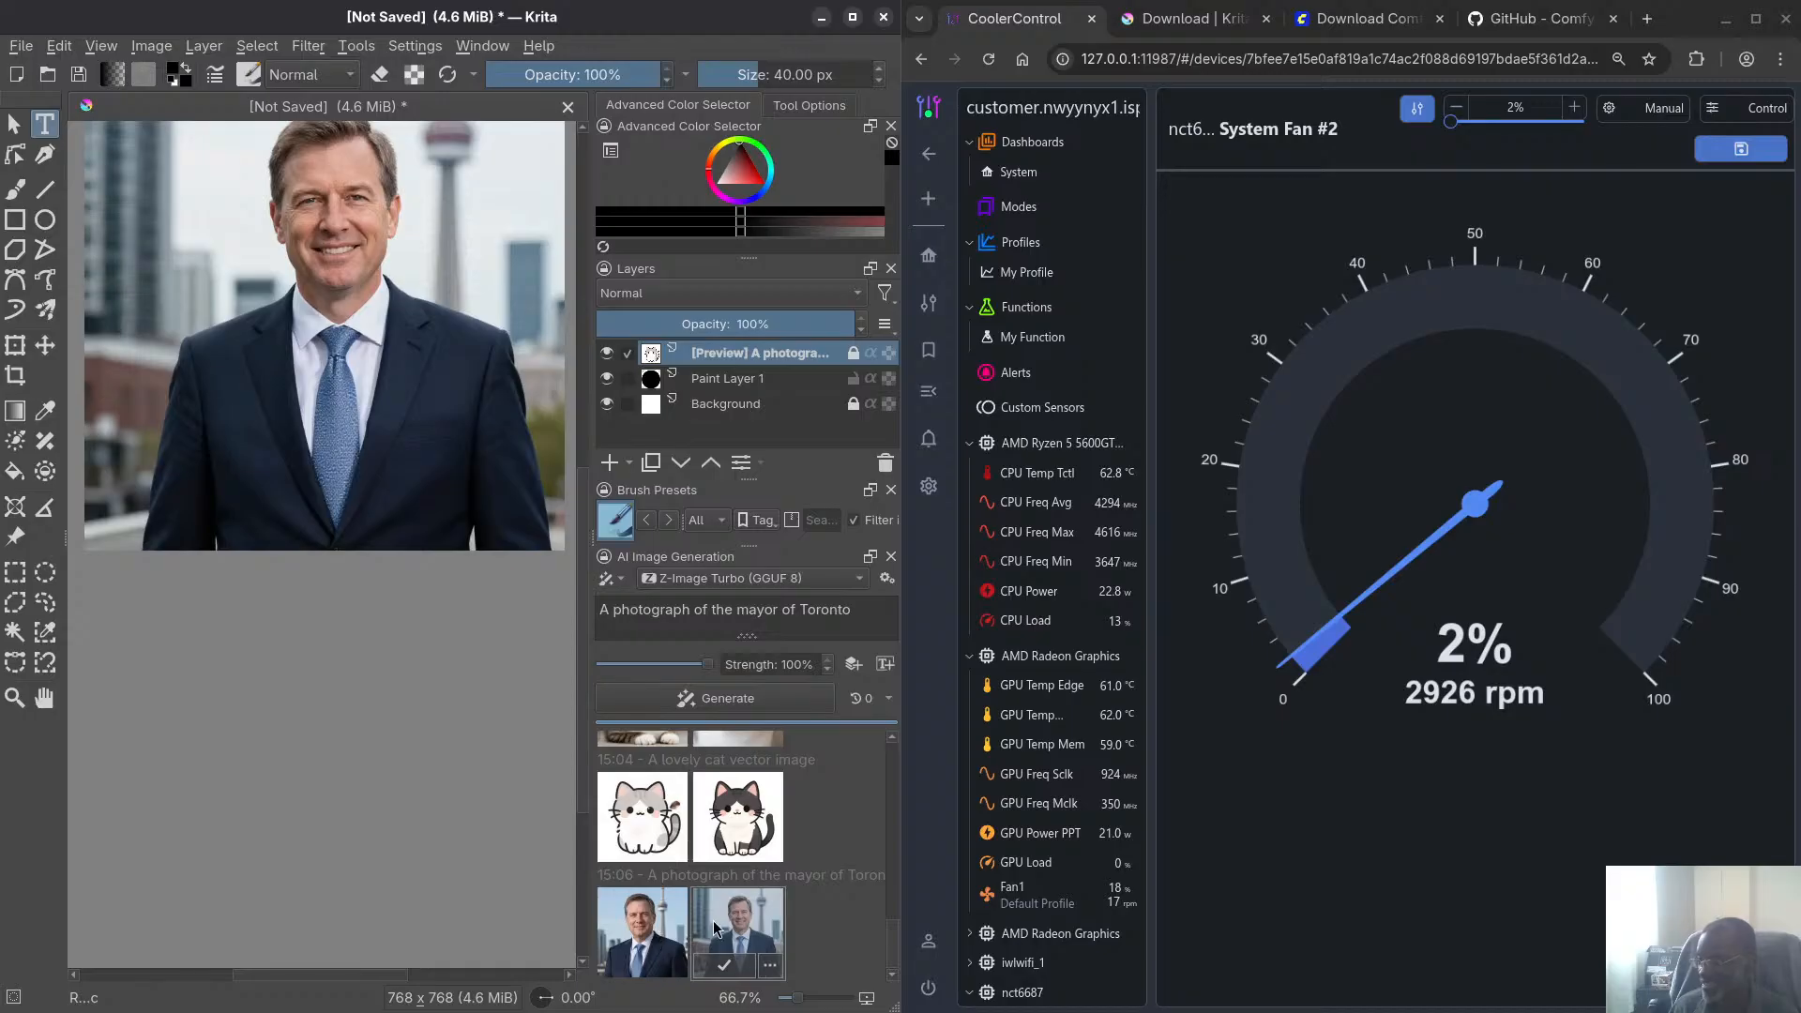
pyautogui.click(732, 911)
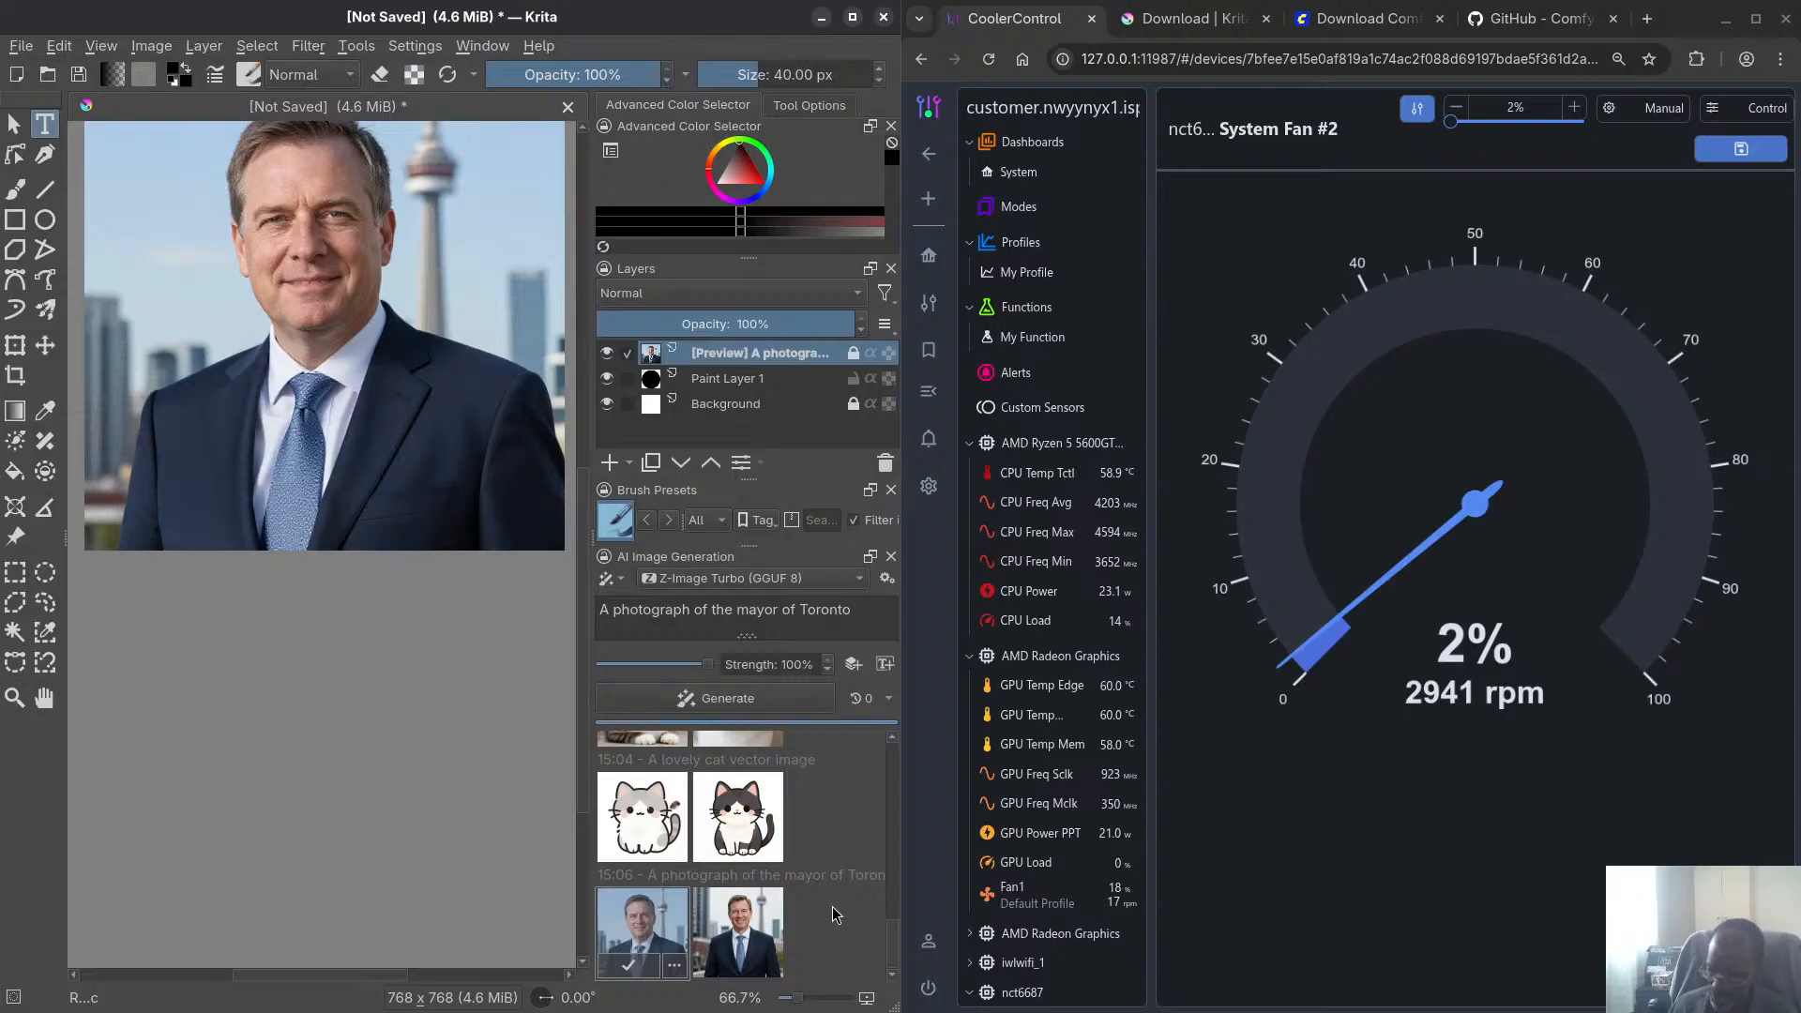
pyautogui.scroll(5, 317, 256)
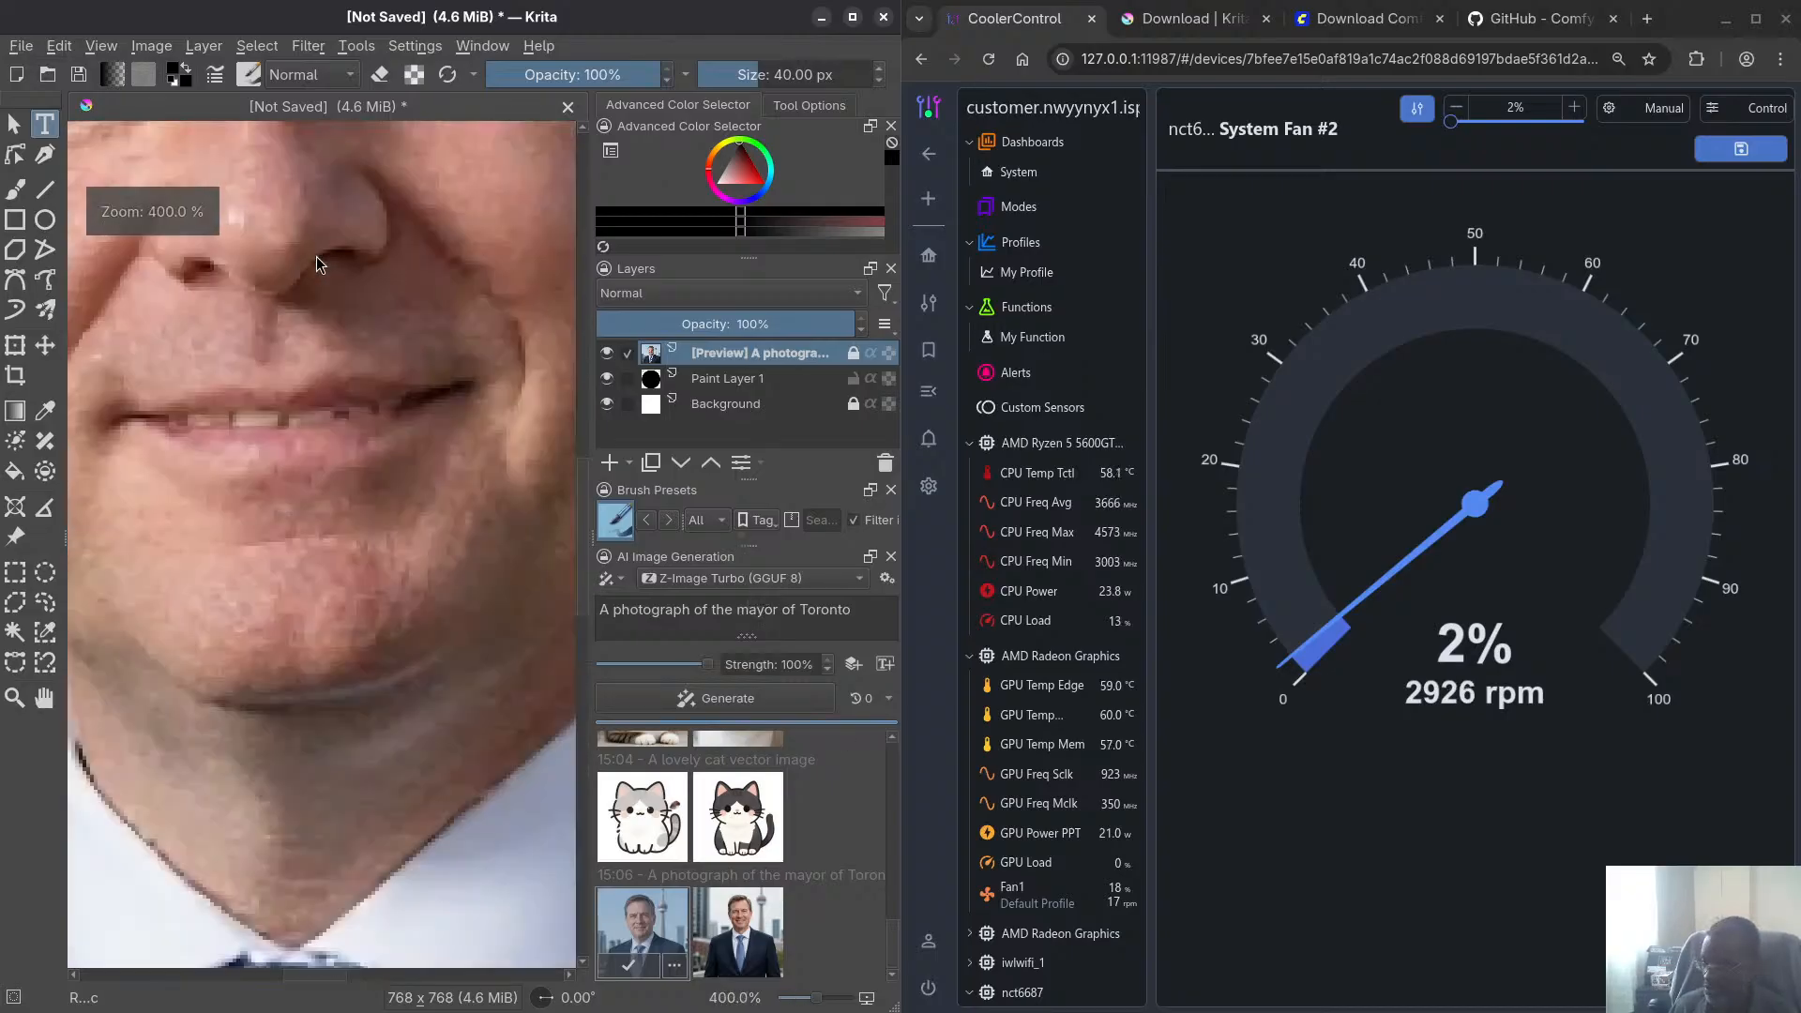
pyautogui.press('2')
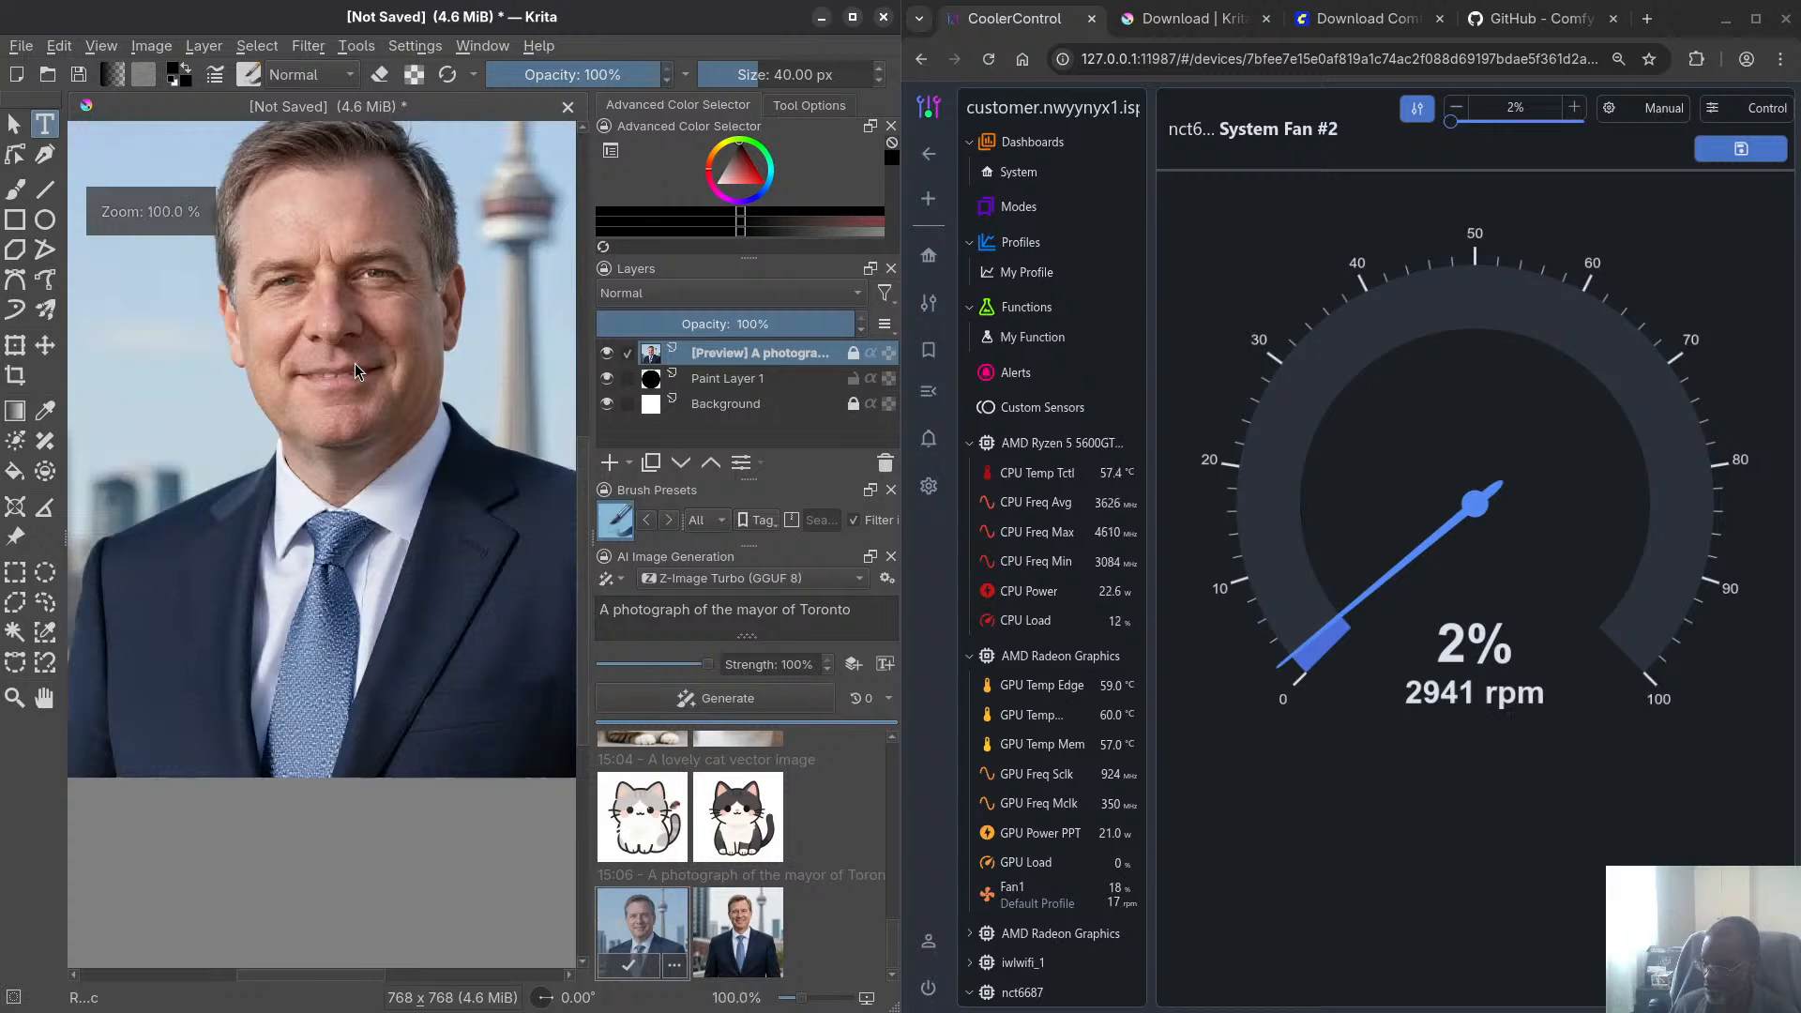
# Inspect the mouth and chin of the first mayor of Toronto portrait up close, and return to the full-image view
pyautogui.scroll(4, 354, 363)
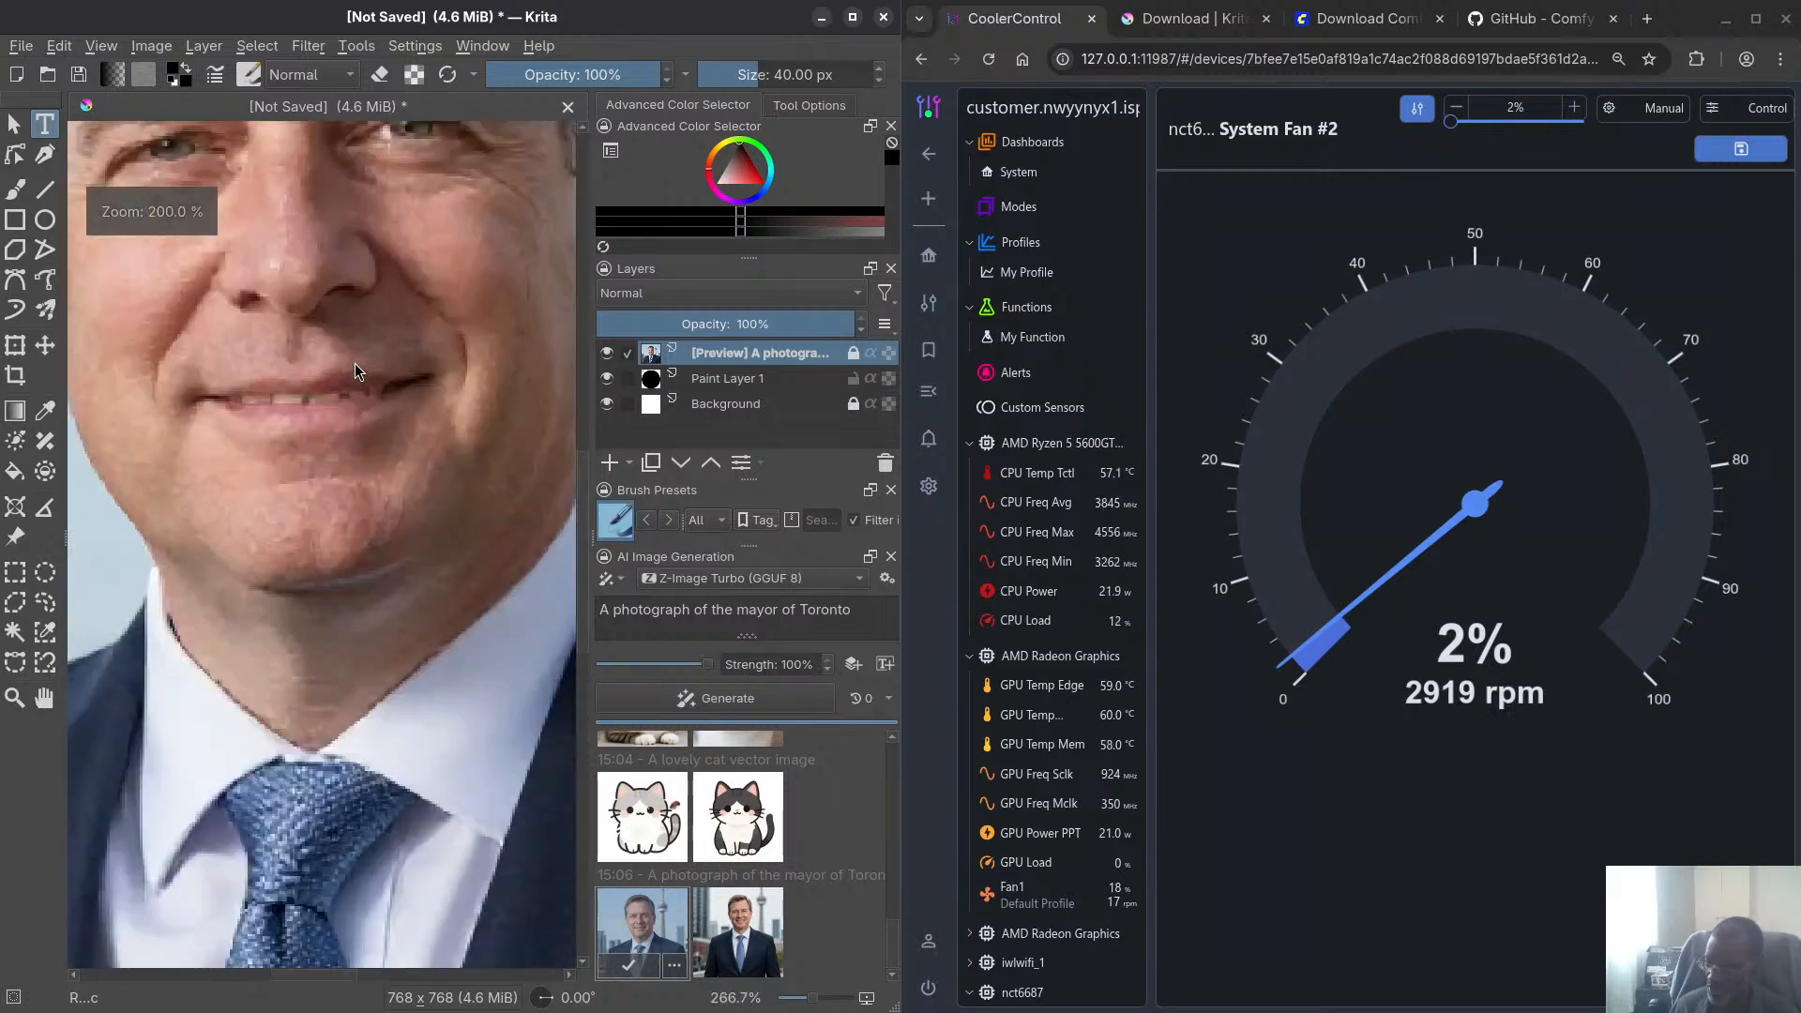
pyautogui.scroll(1, 354, 363)
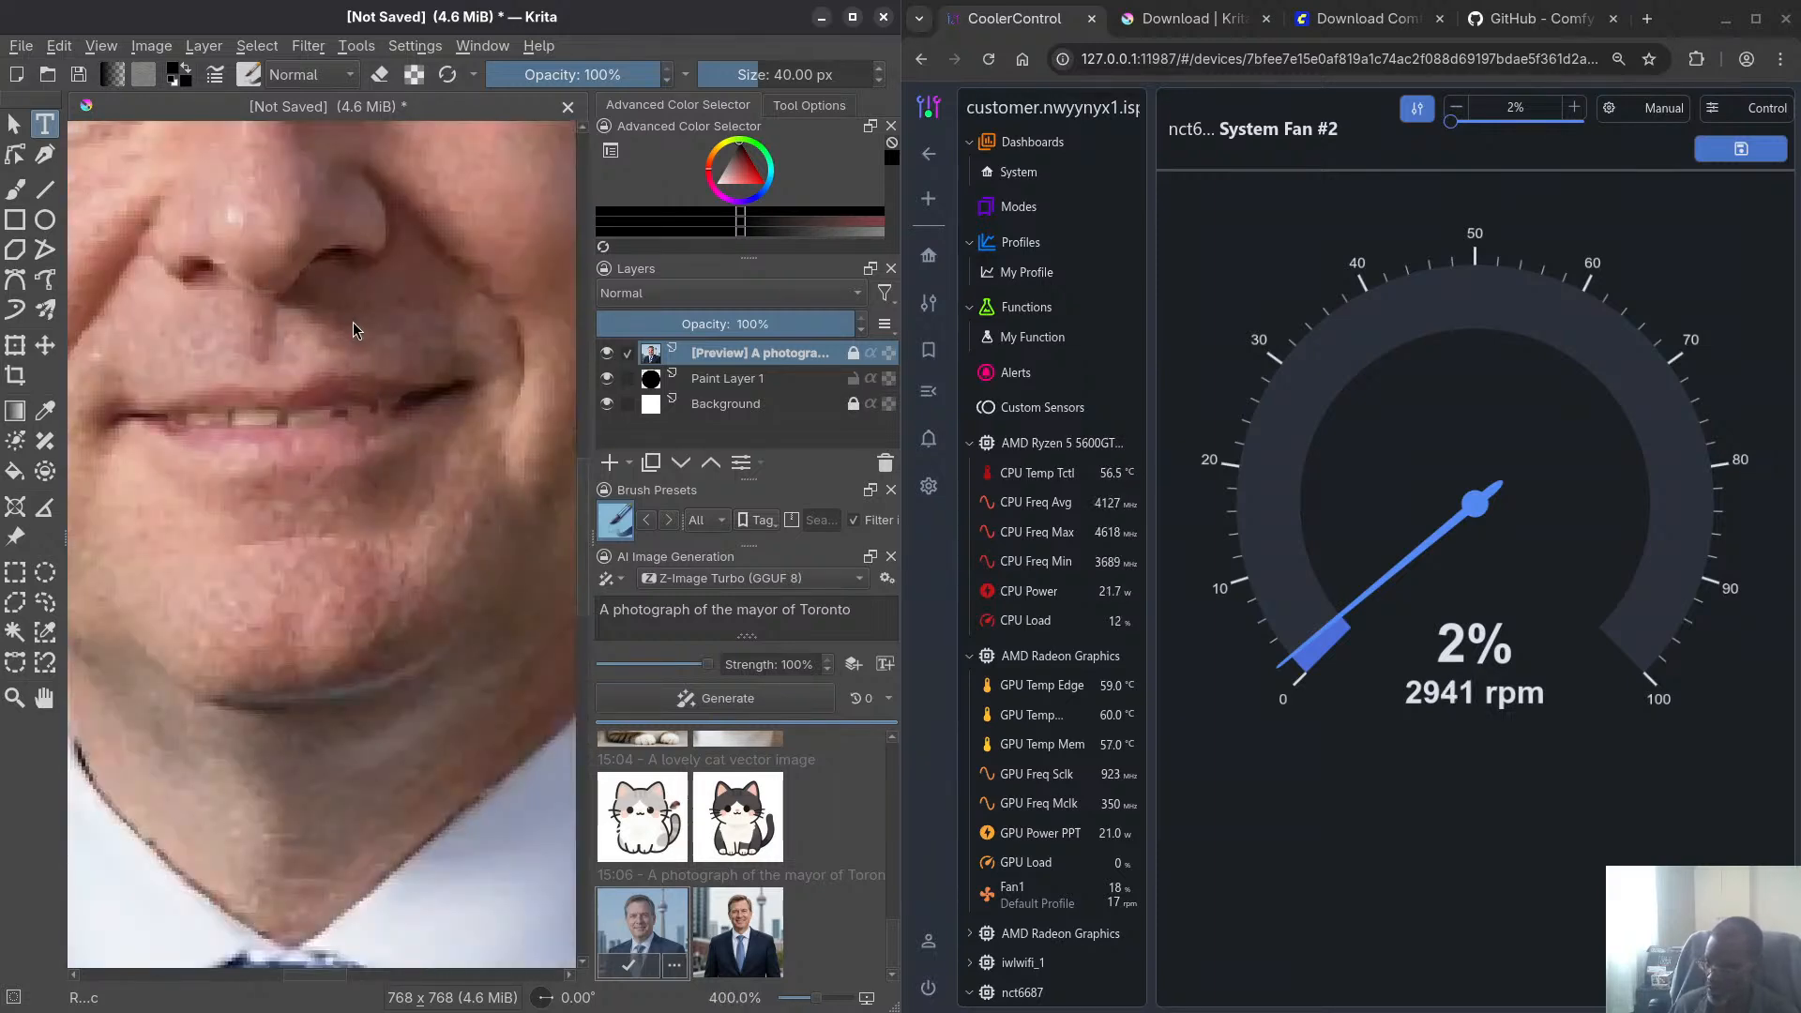
pyautogui.scroll(-6, 353, 323)
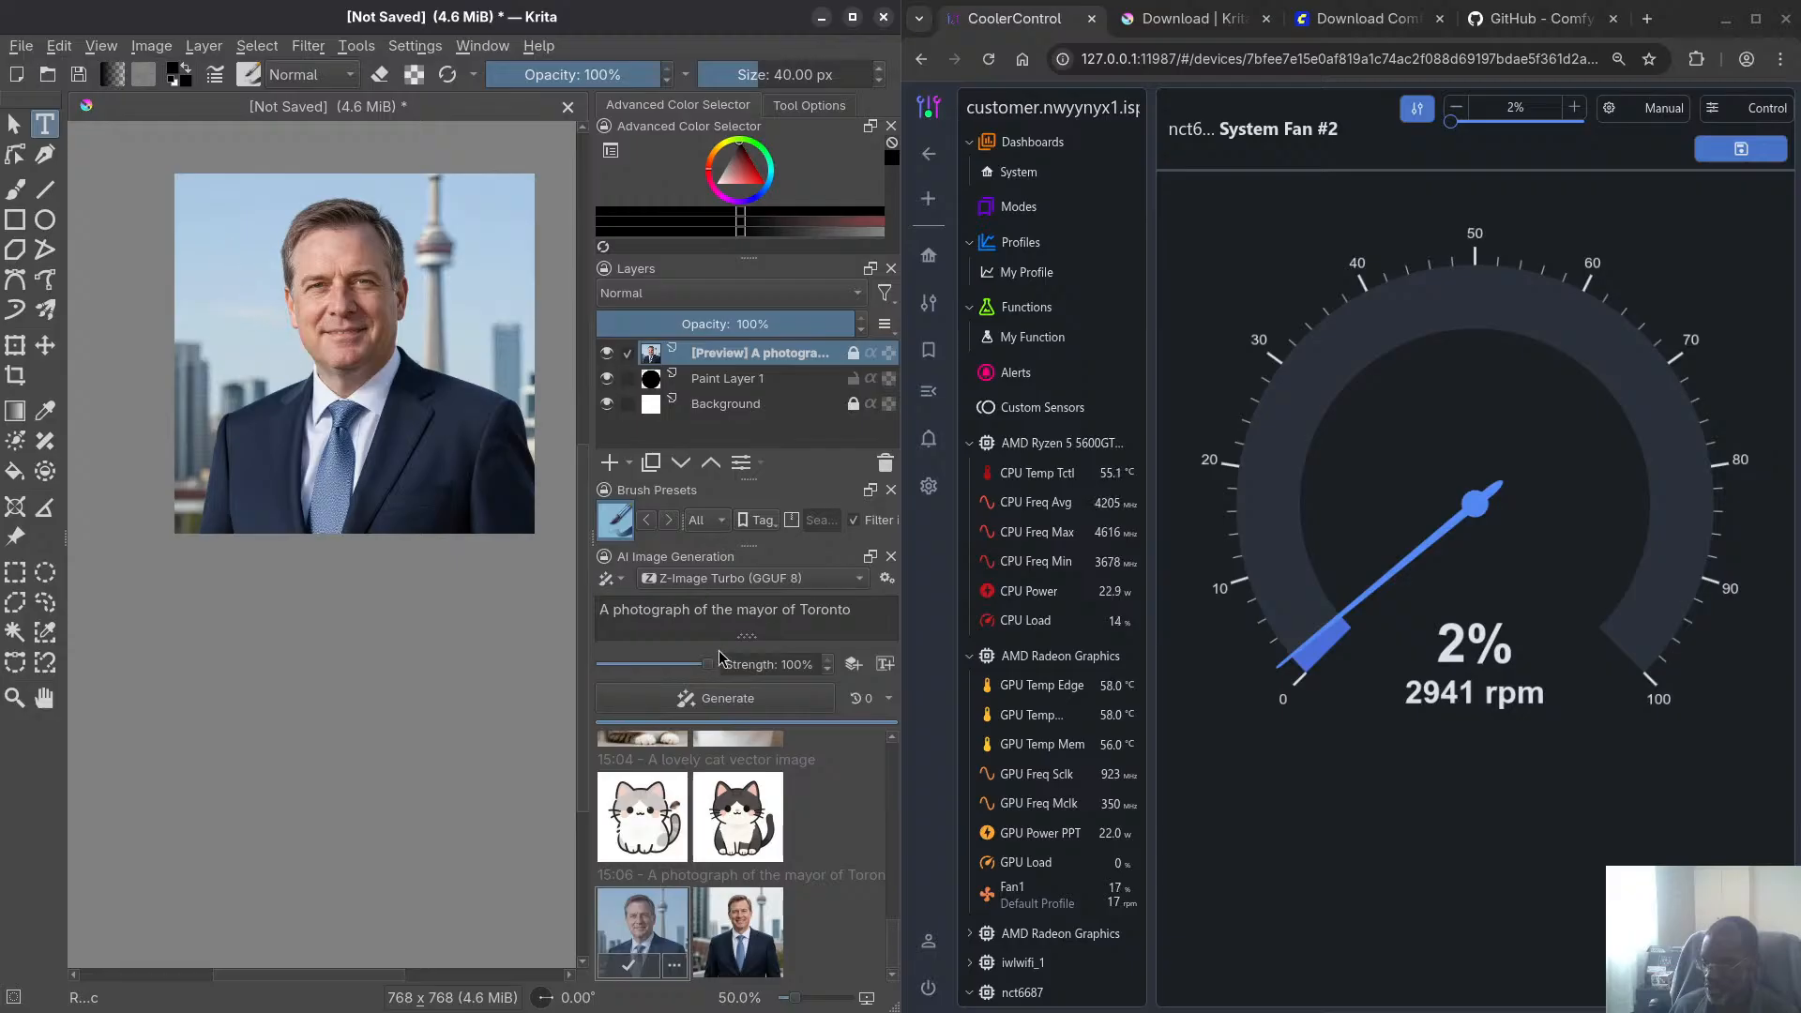
# Preview the two vector cat results and both mayor of Toronto results on the canvas to compare them
pyautogui.click(638, 829)
pyautogui.click(764, 848)
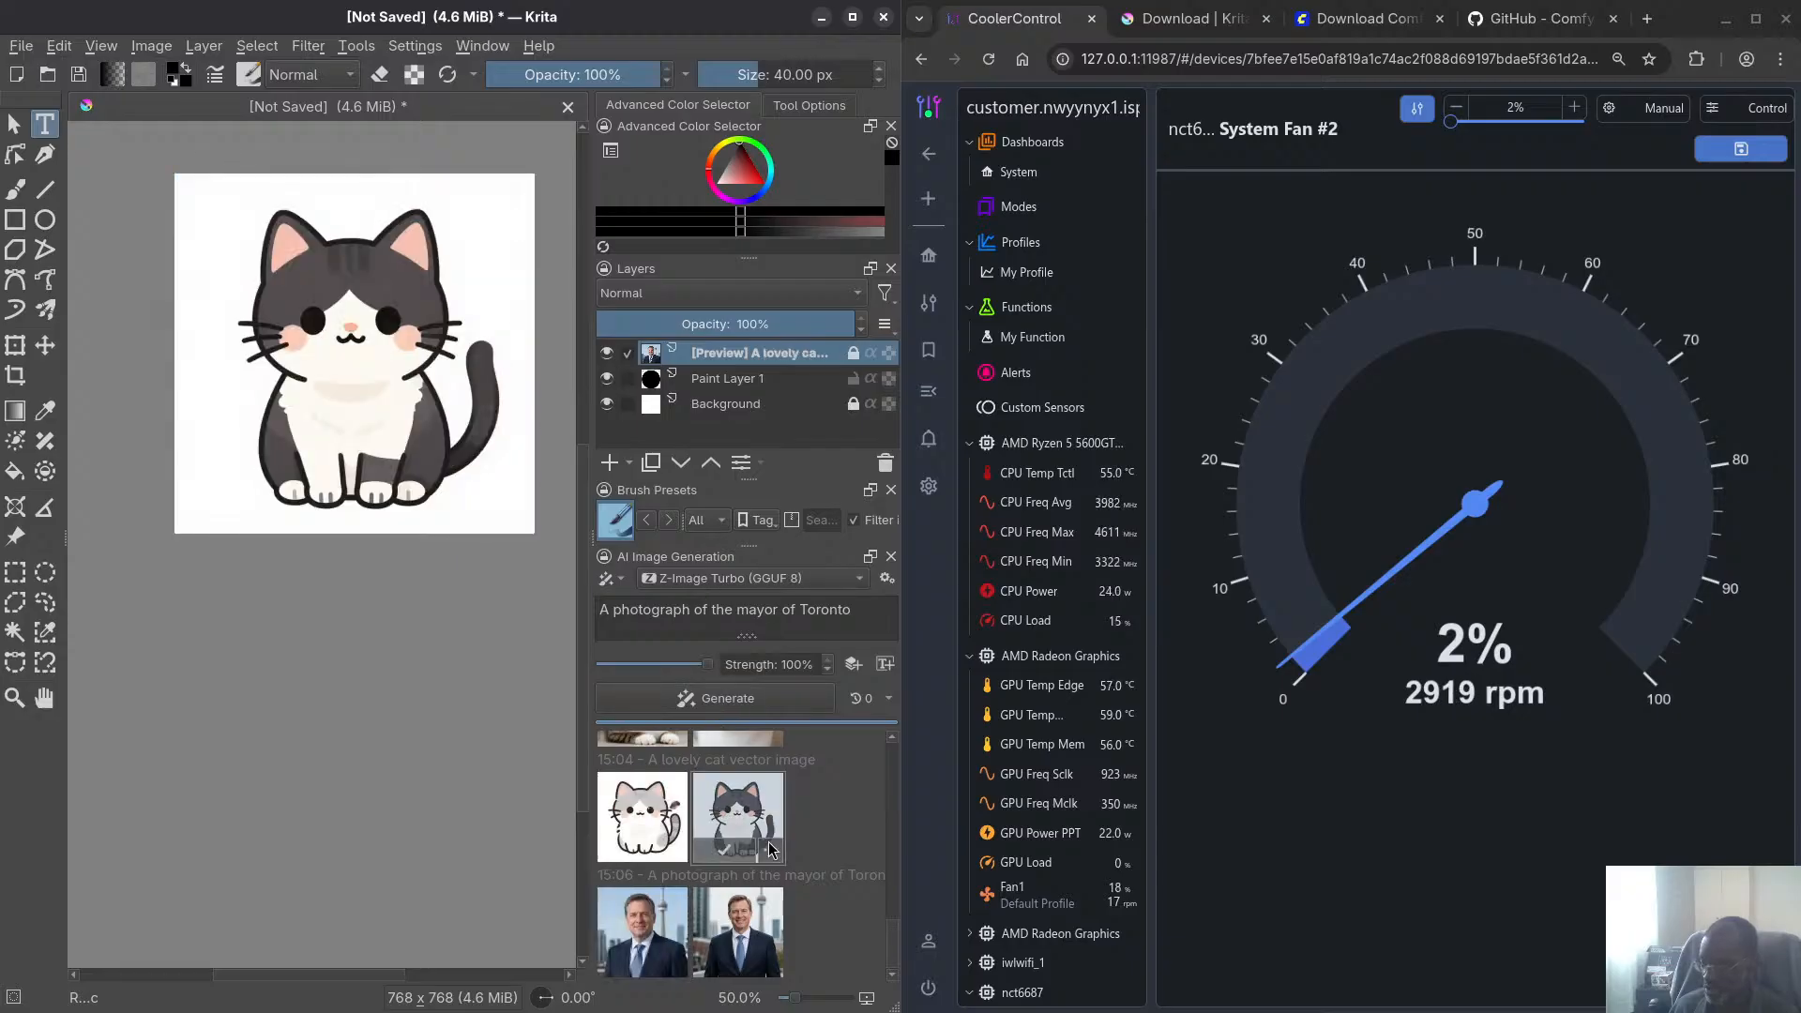
pyautogui.click(653, 950)
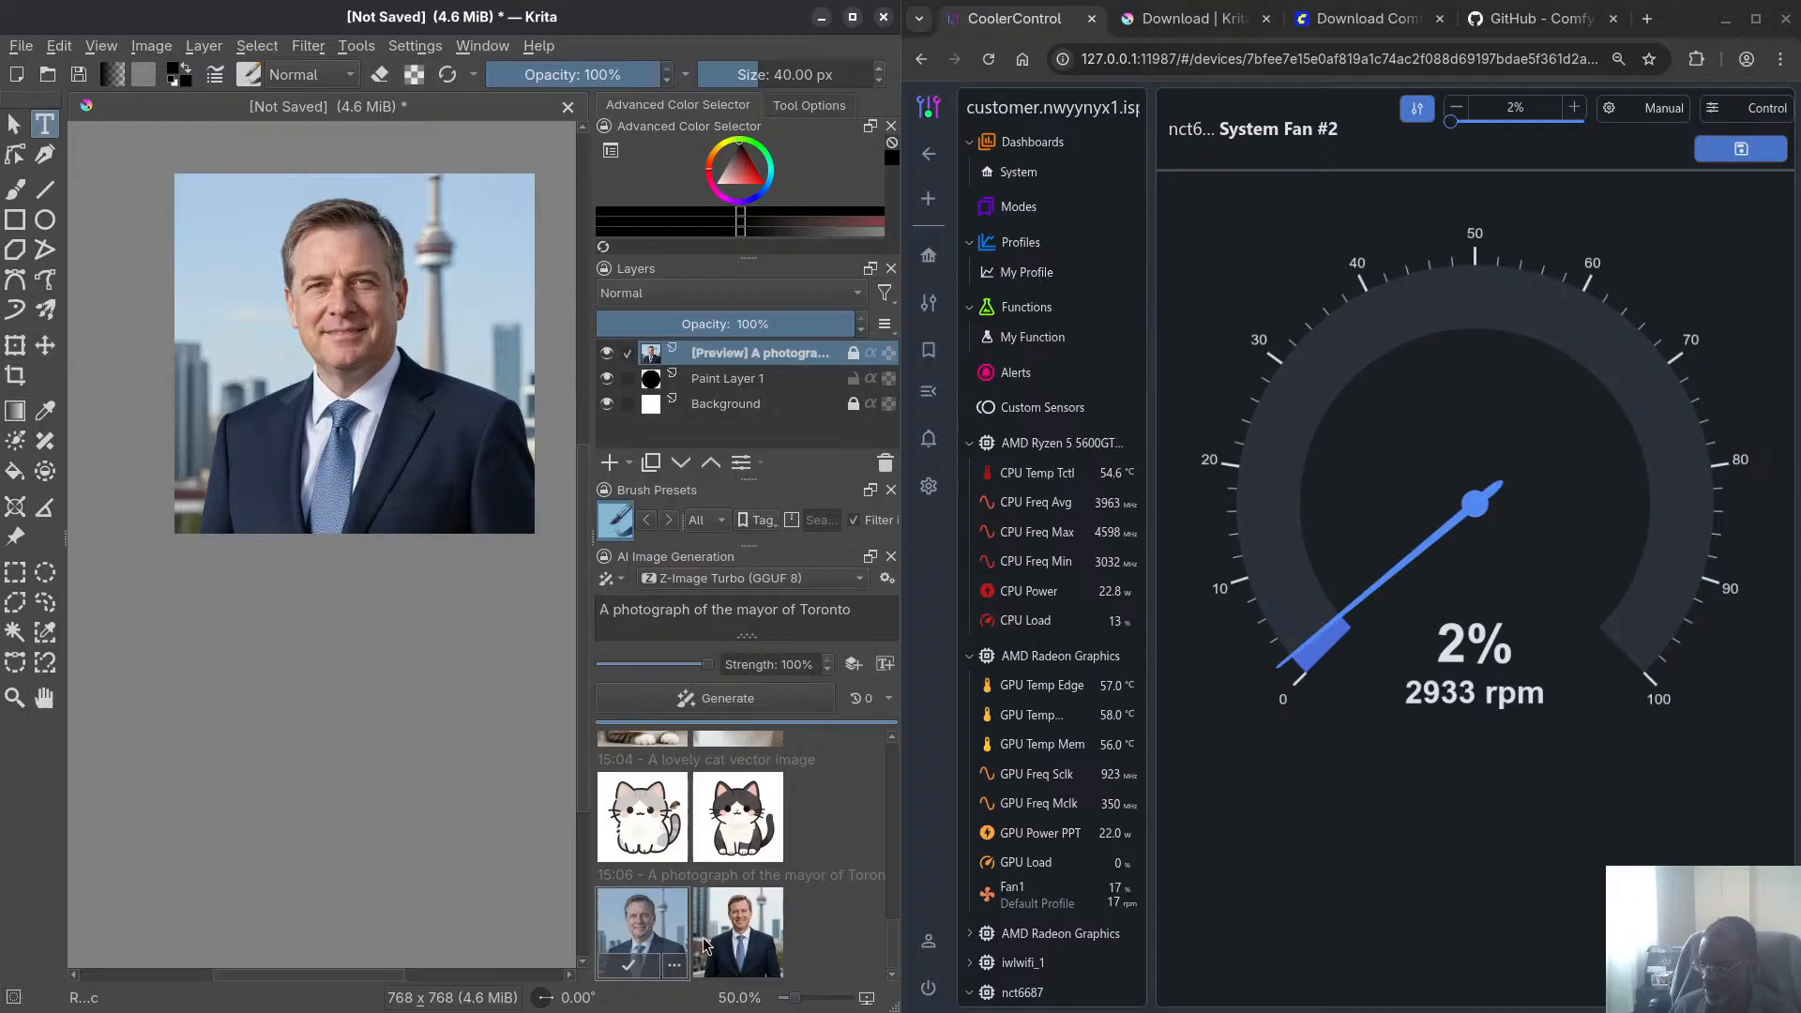
pyautogui.click(708, 942)
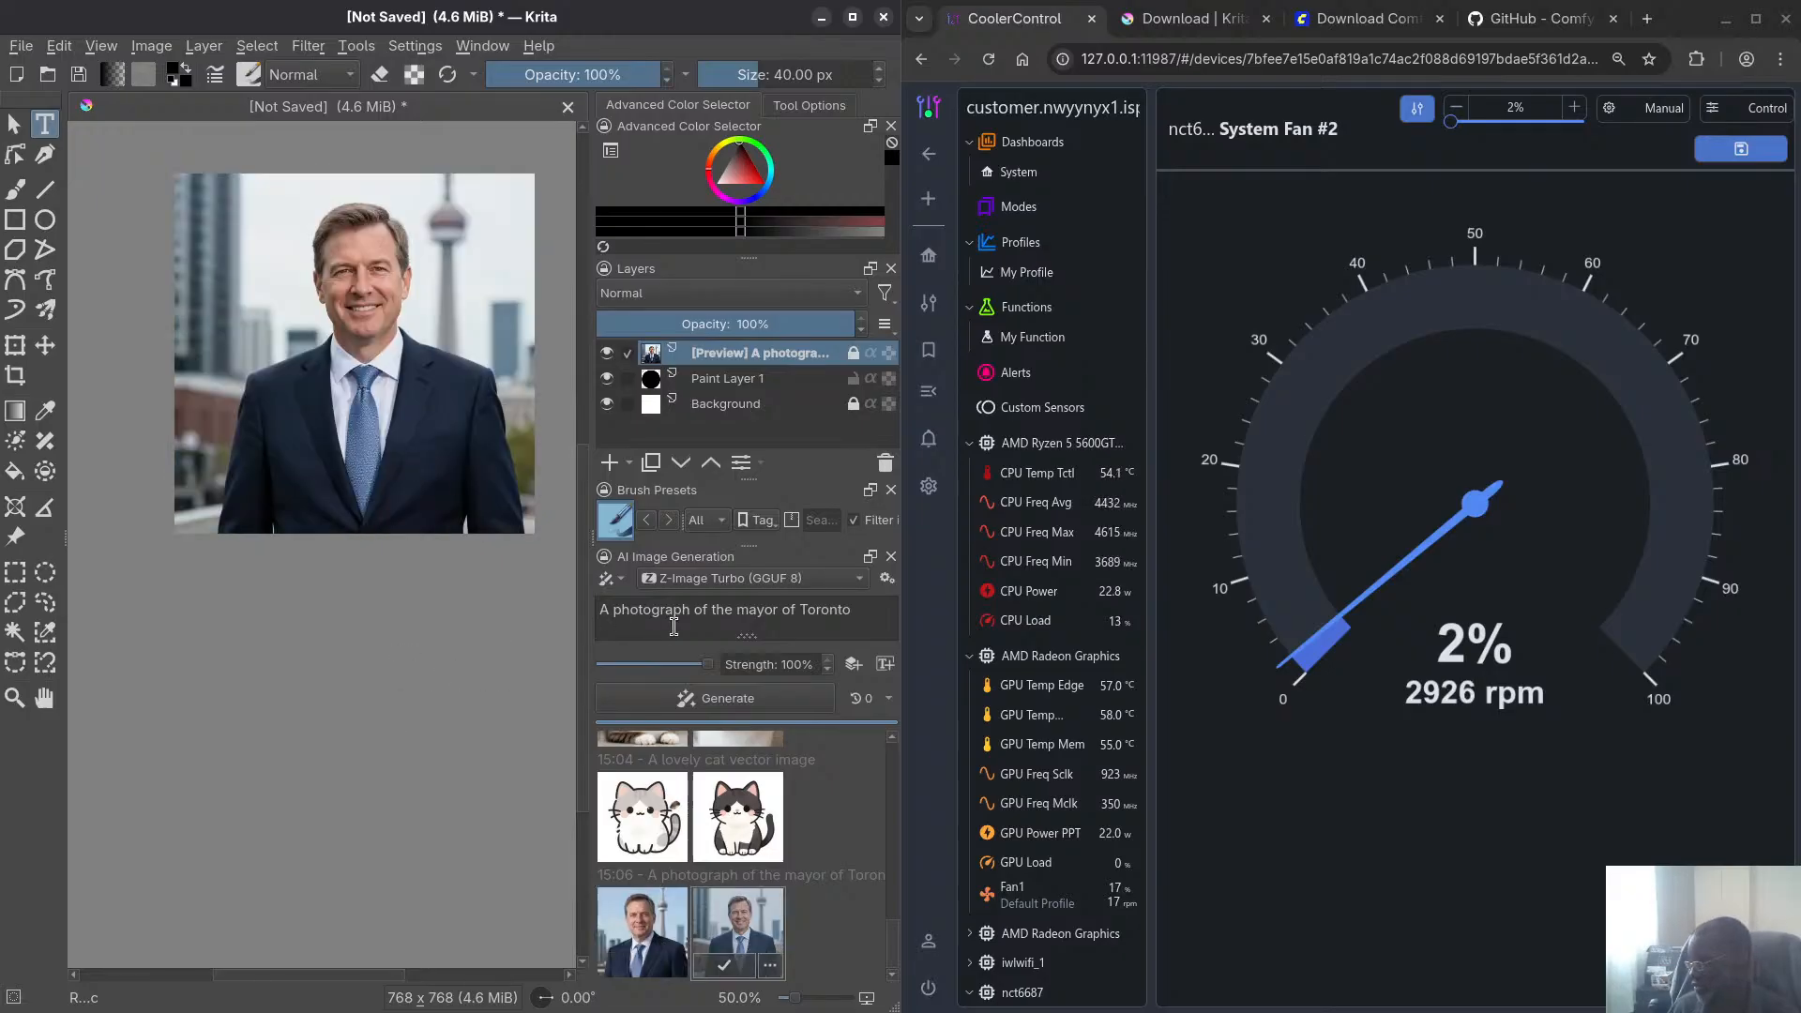
# Minimize the CoolerControl browser window and review the Ojambo article from its learning resources through the author section and comment form to the footer
pyautogui.click(1725, 21)
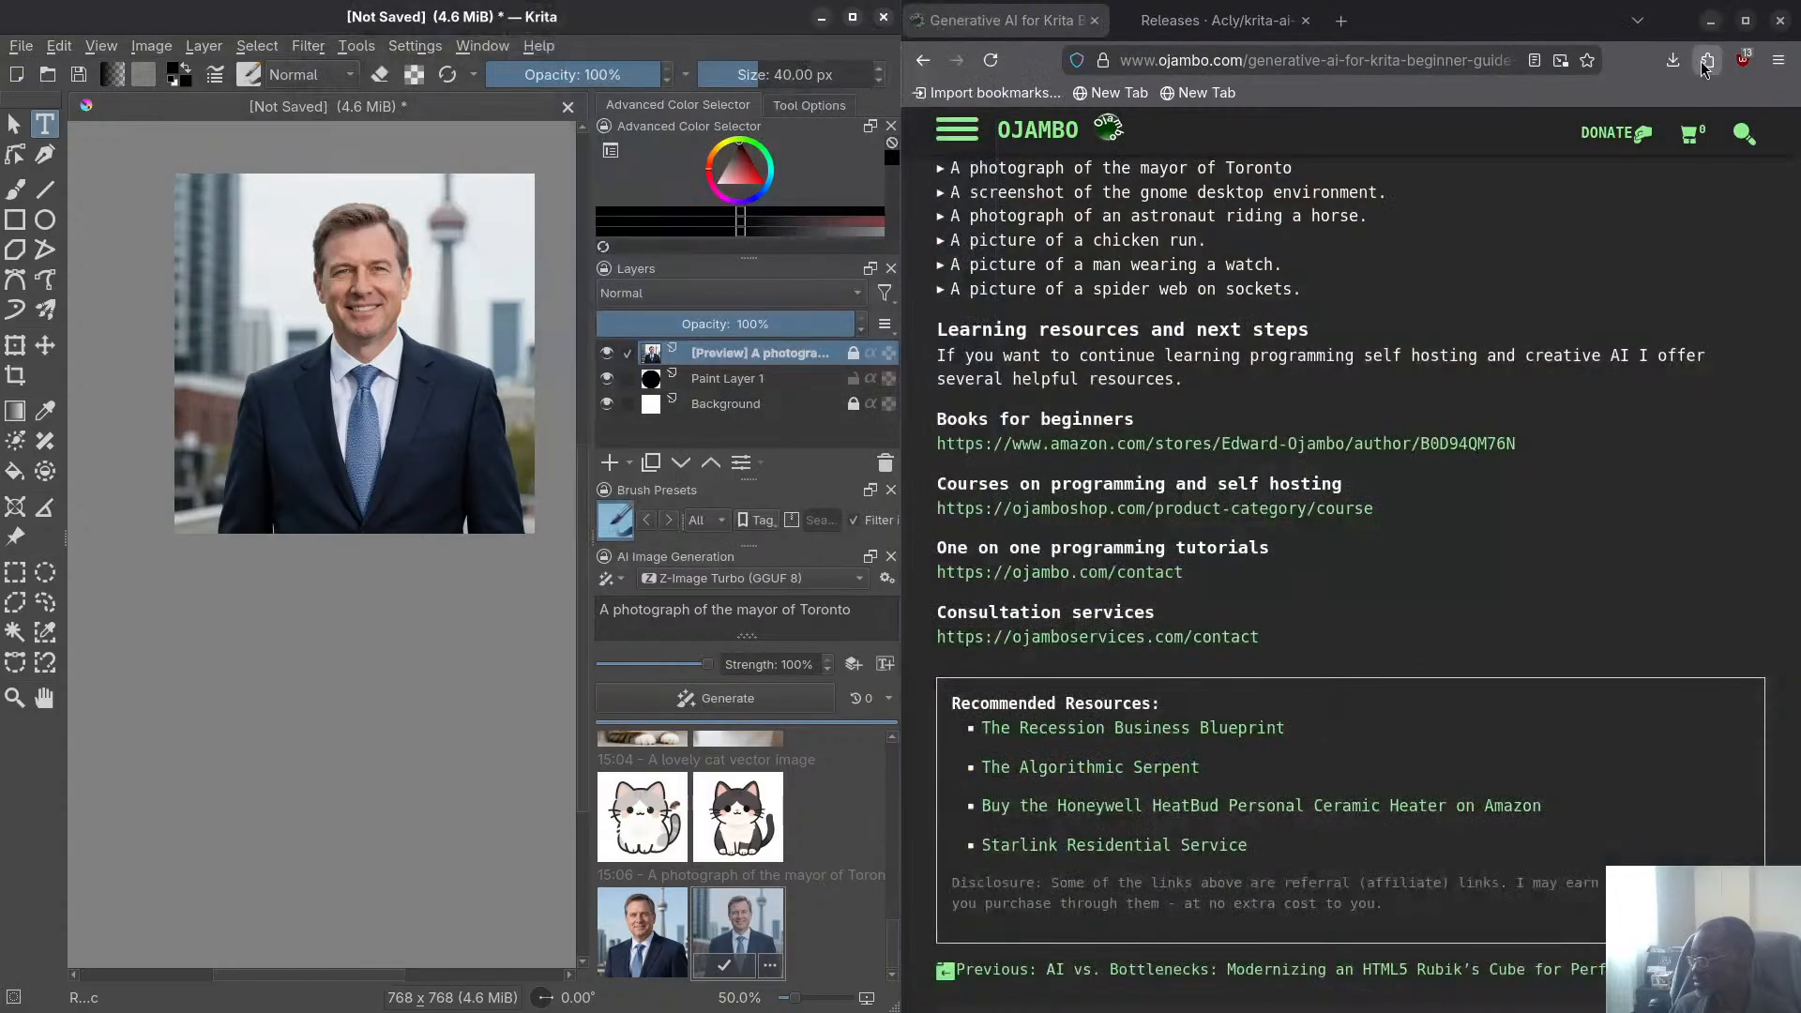
pyautogui.scroll(1, 785, 75)
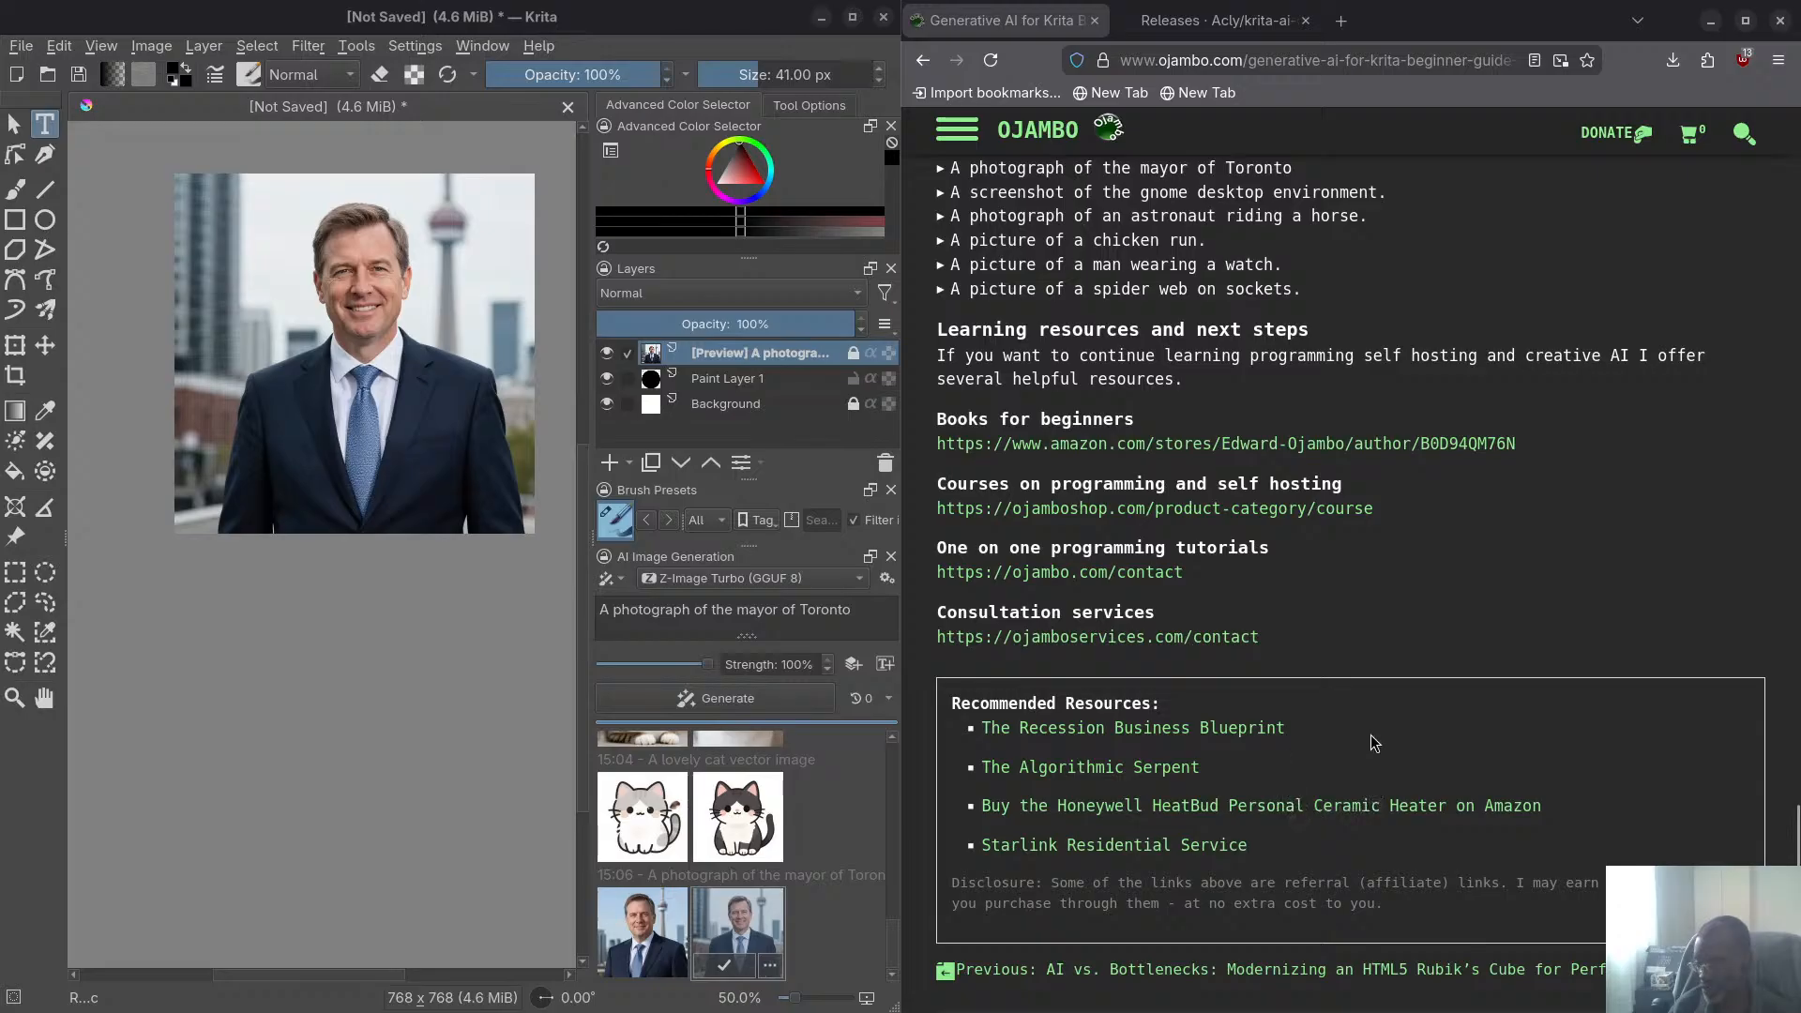
pyautogui.scroll(-1, 1368, 735)
pyautogui.scroll(-7, 1368, 740)
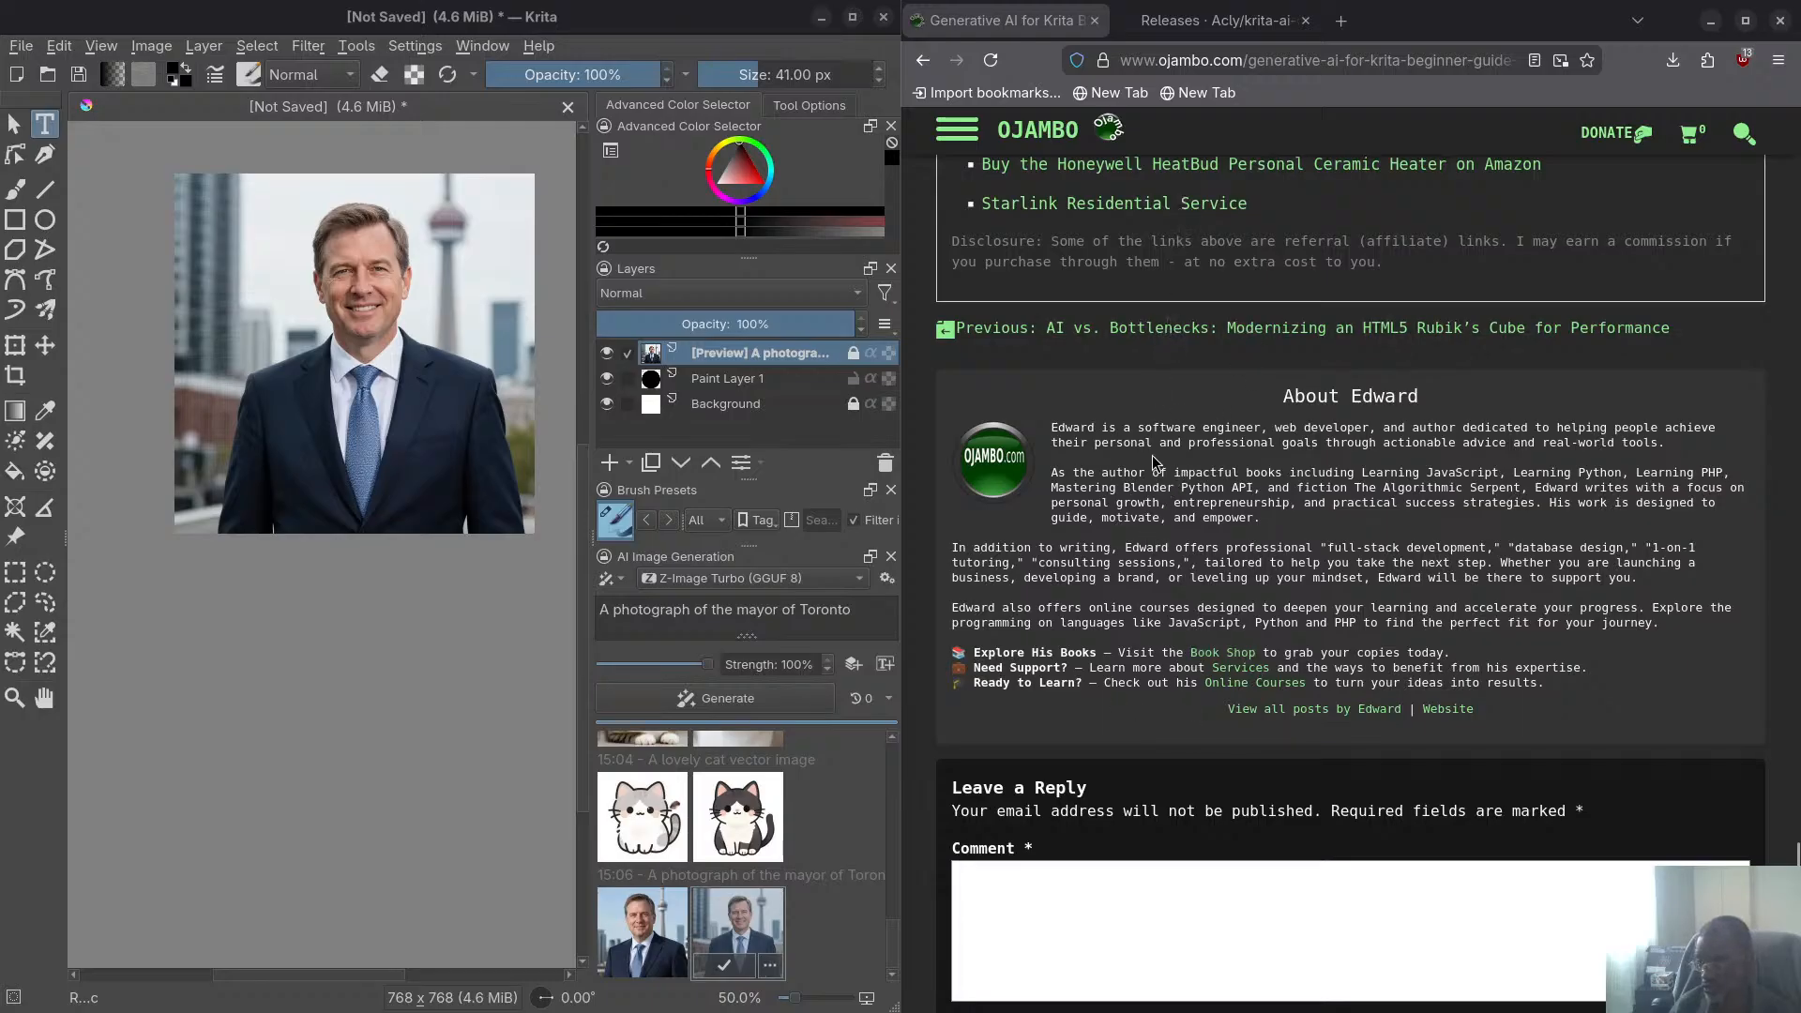
pyautogui.scroll(-3, 1193, 502)
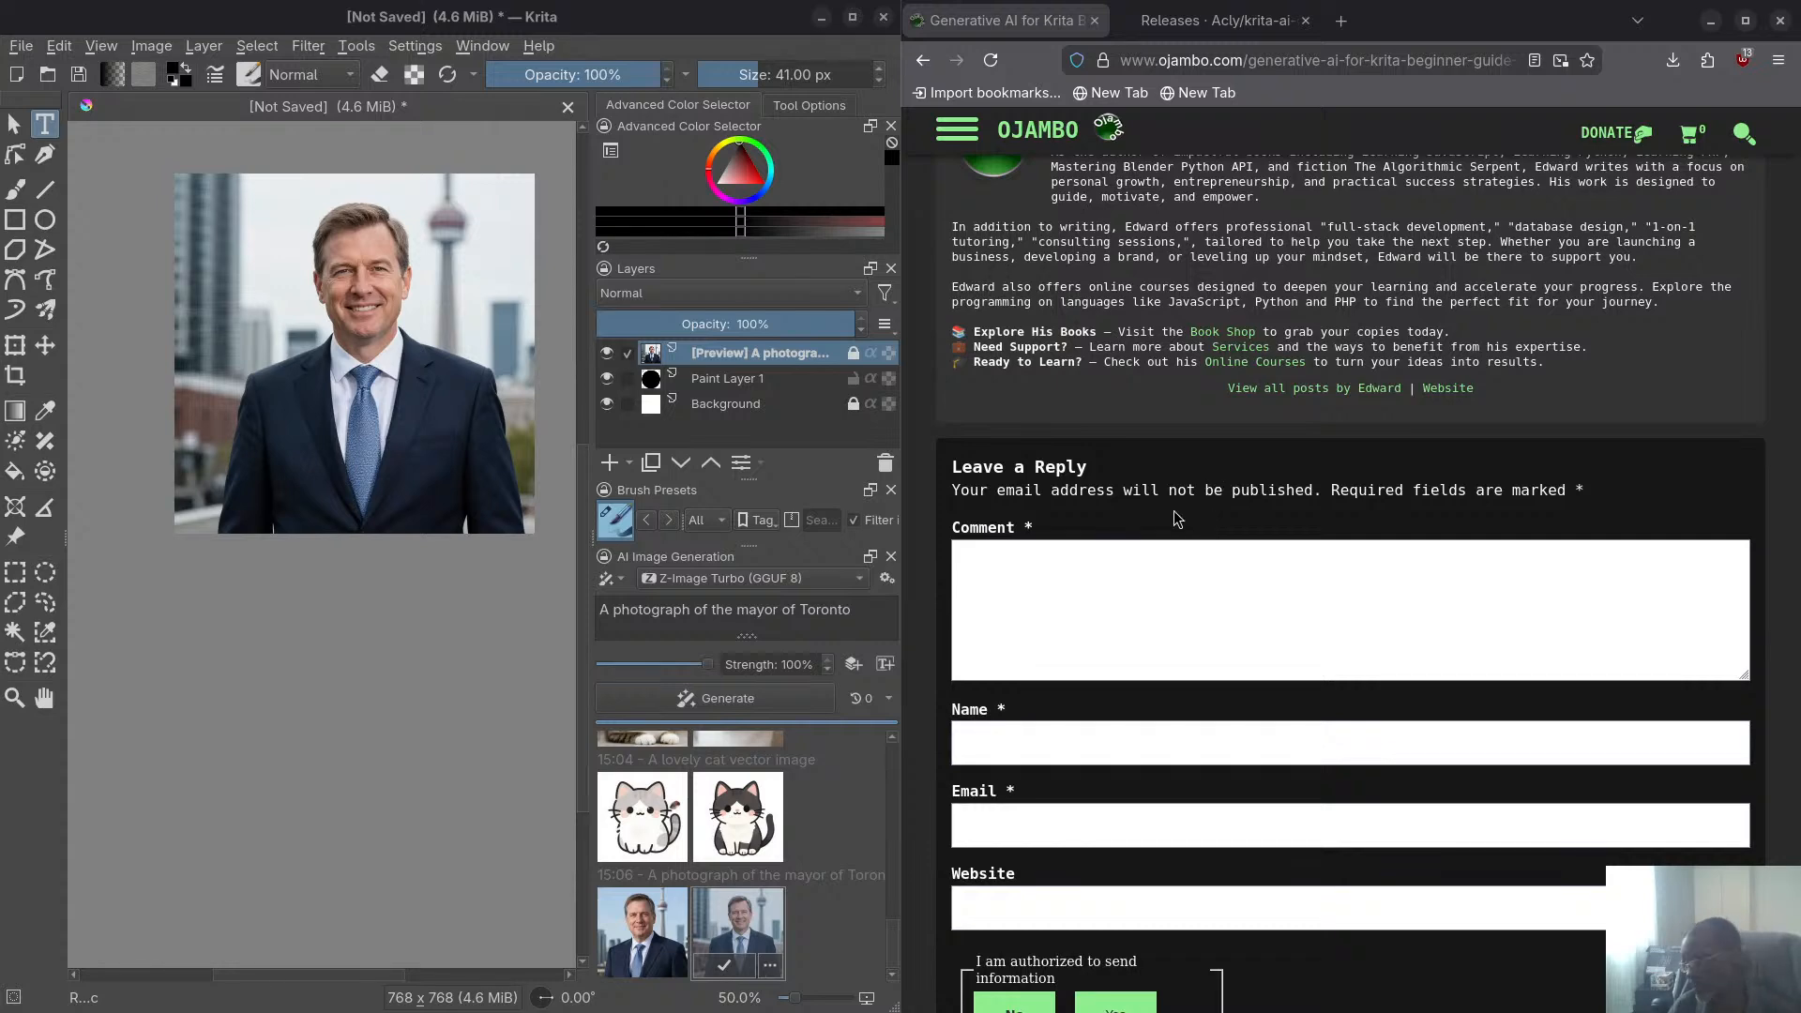
pyautogui.scroll(-2, 1172, 519)
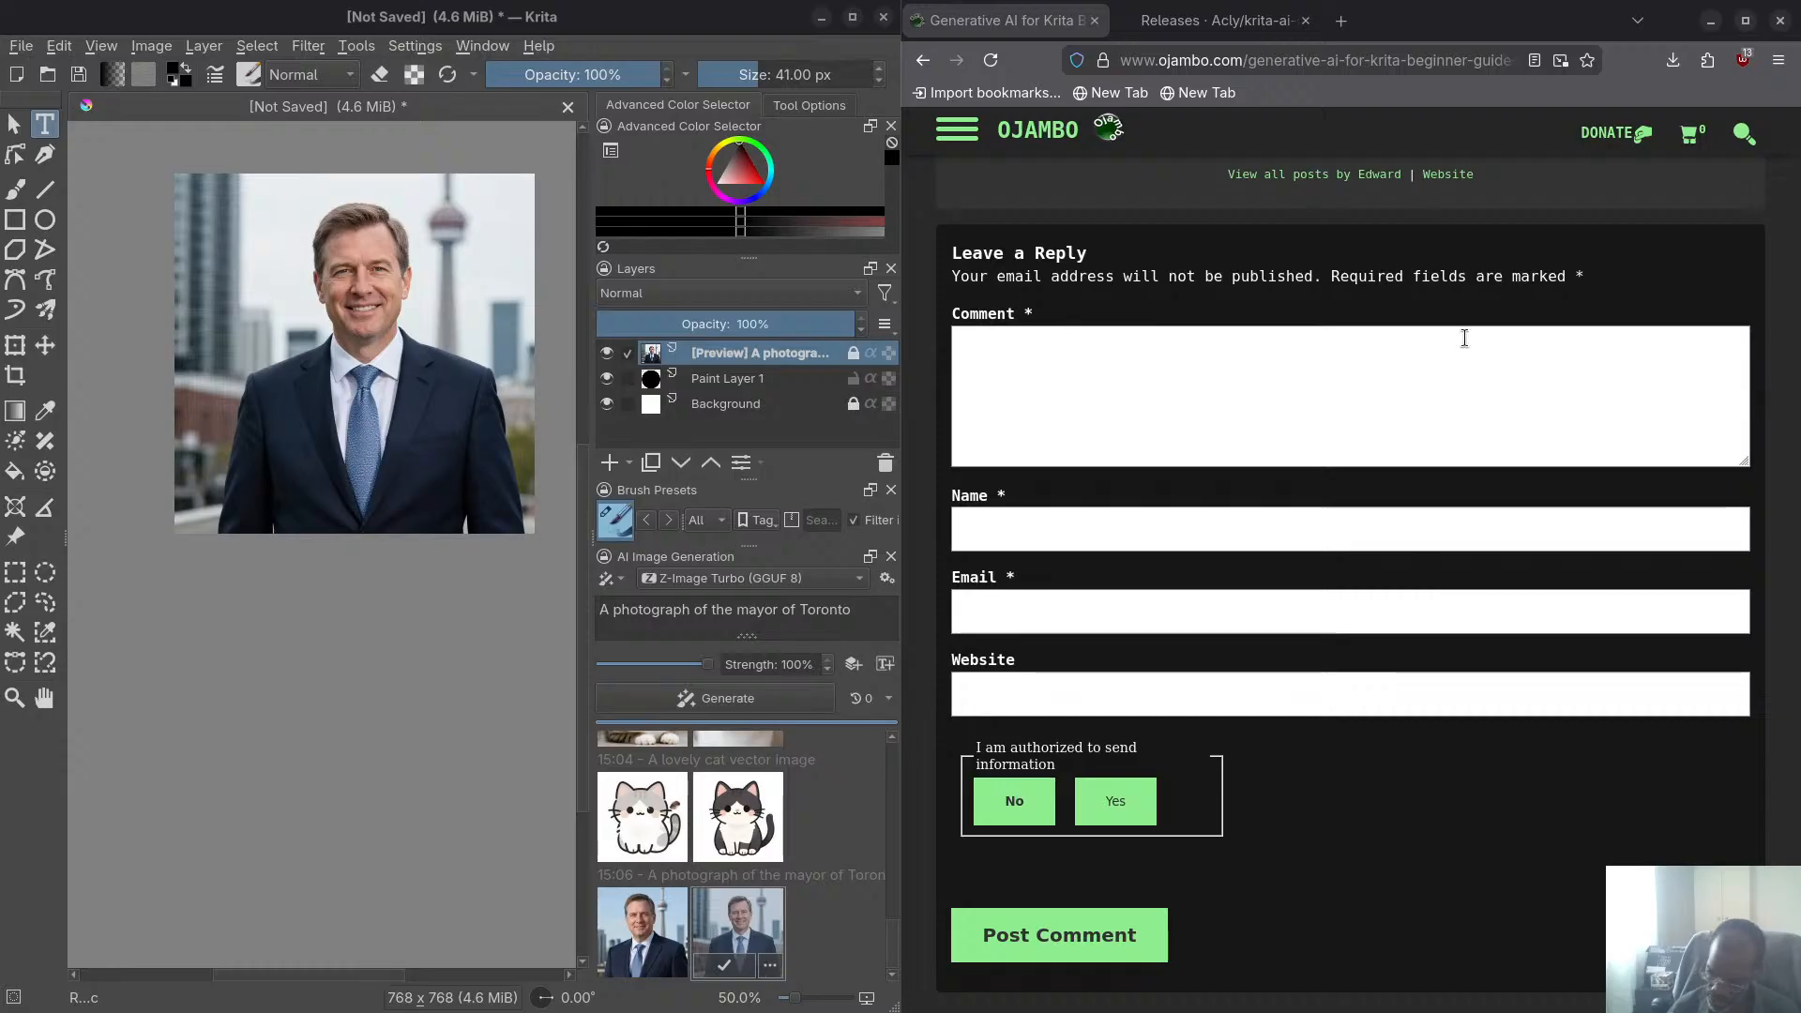
pyautogui.scroll(-6, 1329, 441)
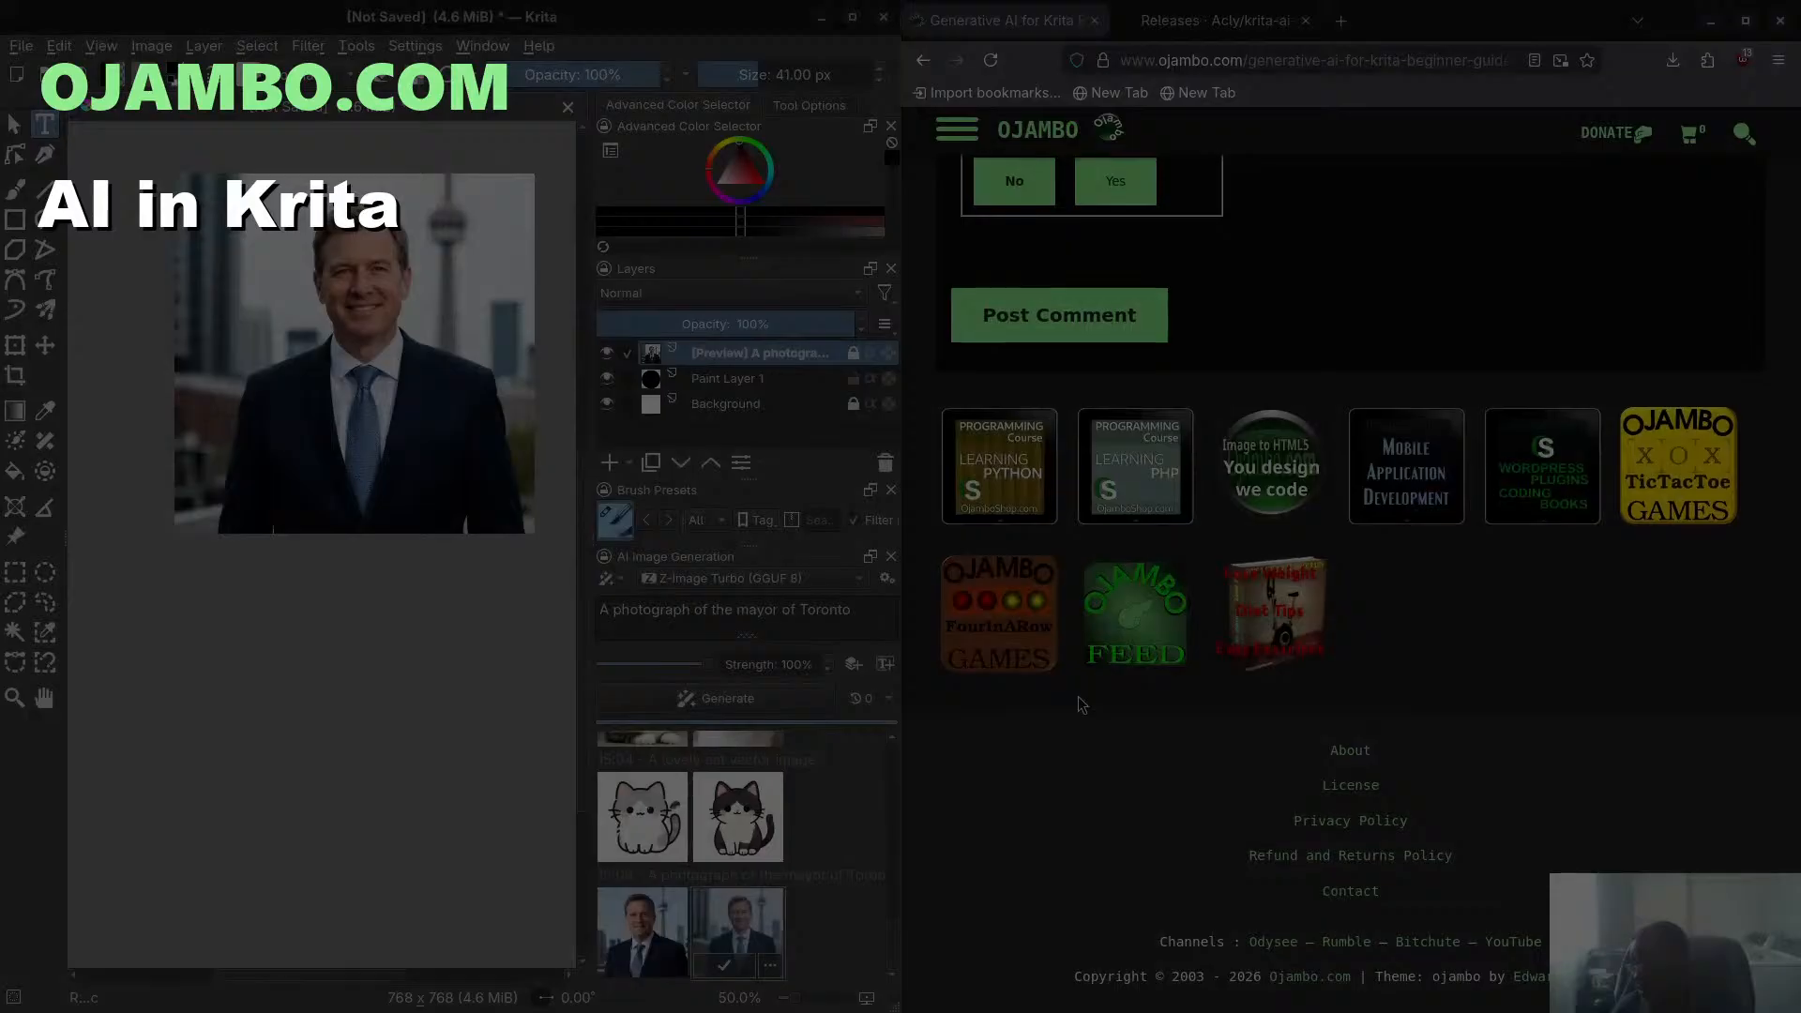
# Go back to the article's learning resources and look through the upcoming live streams in the site navigation, closing it when done
pyautogui.scroll(15, 1081, 704)
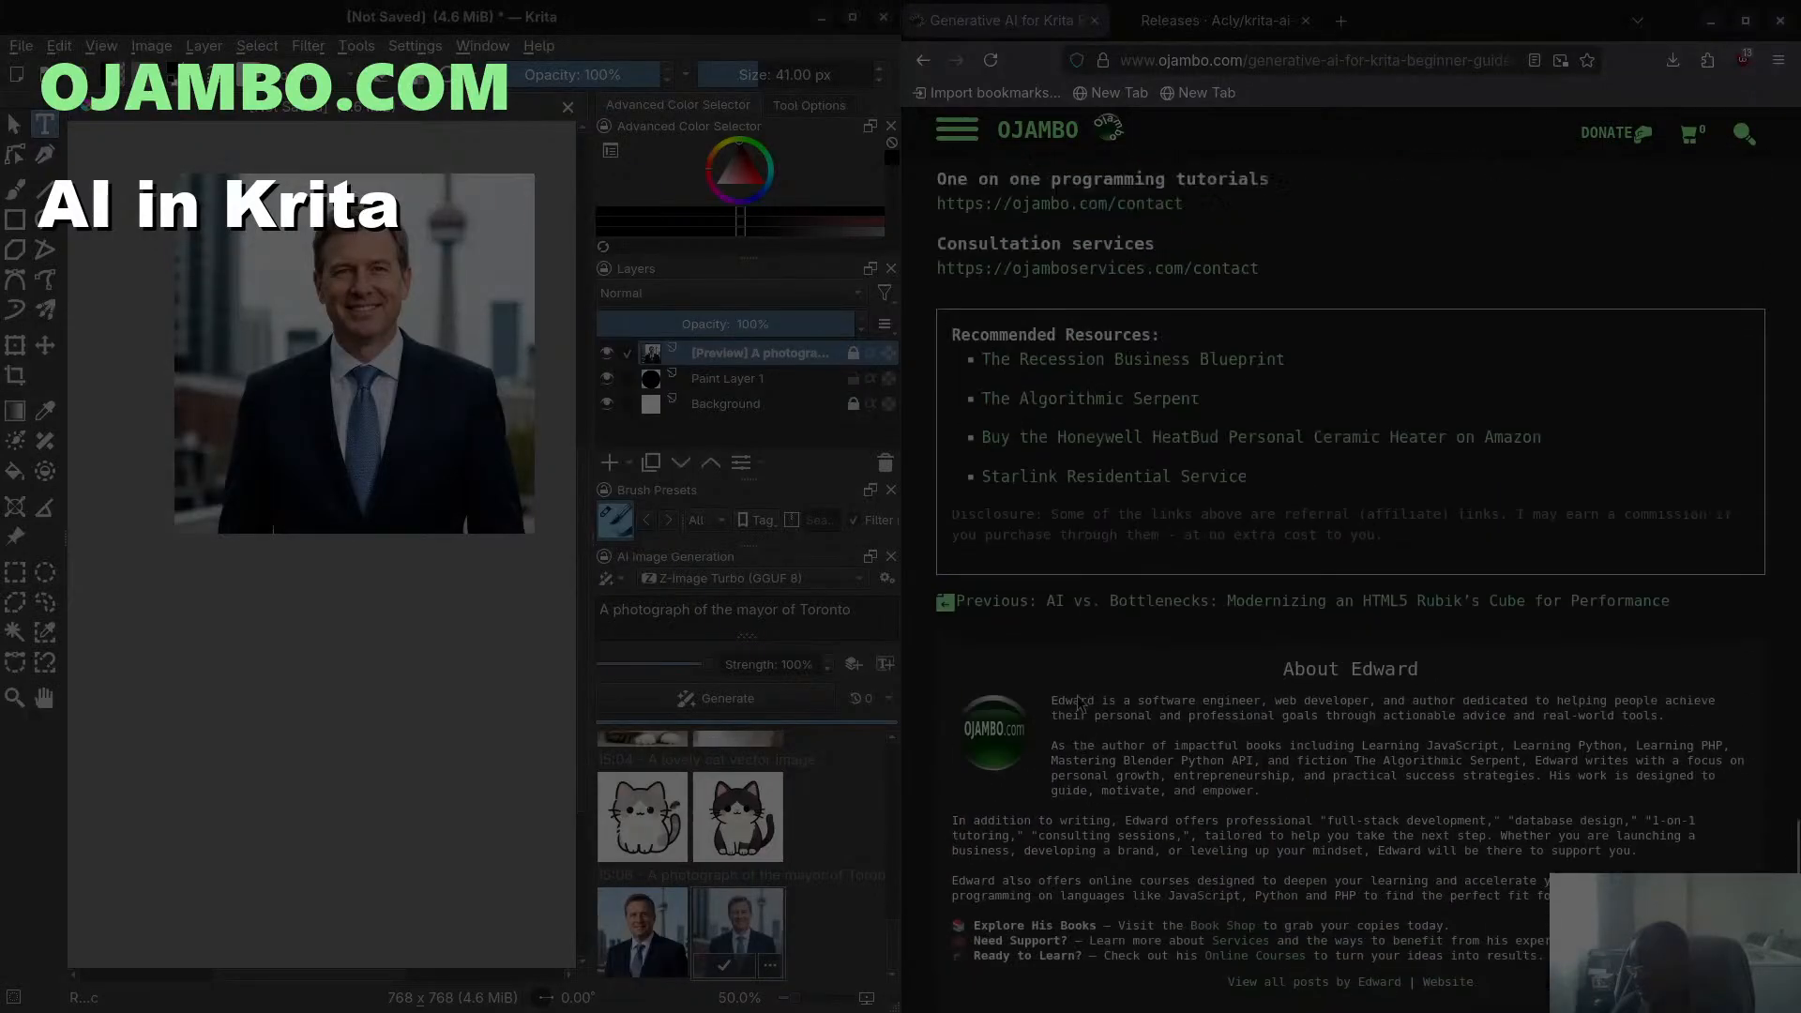
pyautogui.scroll(5, 1081, 704)
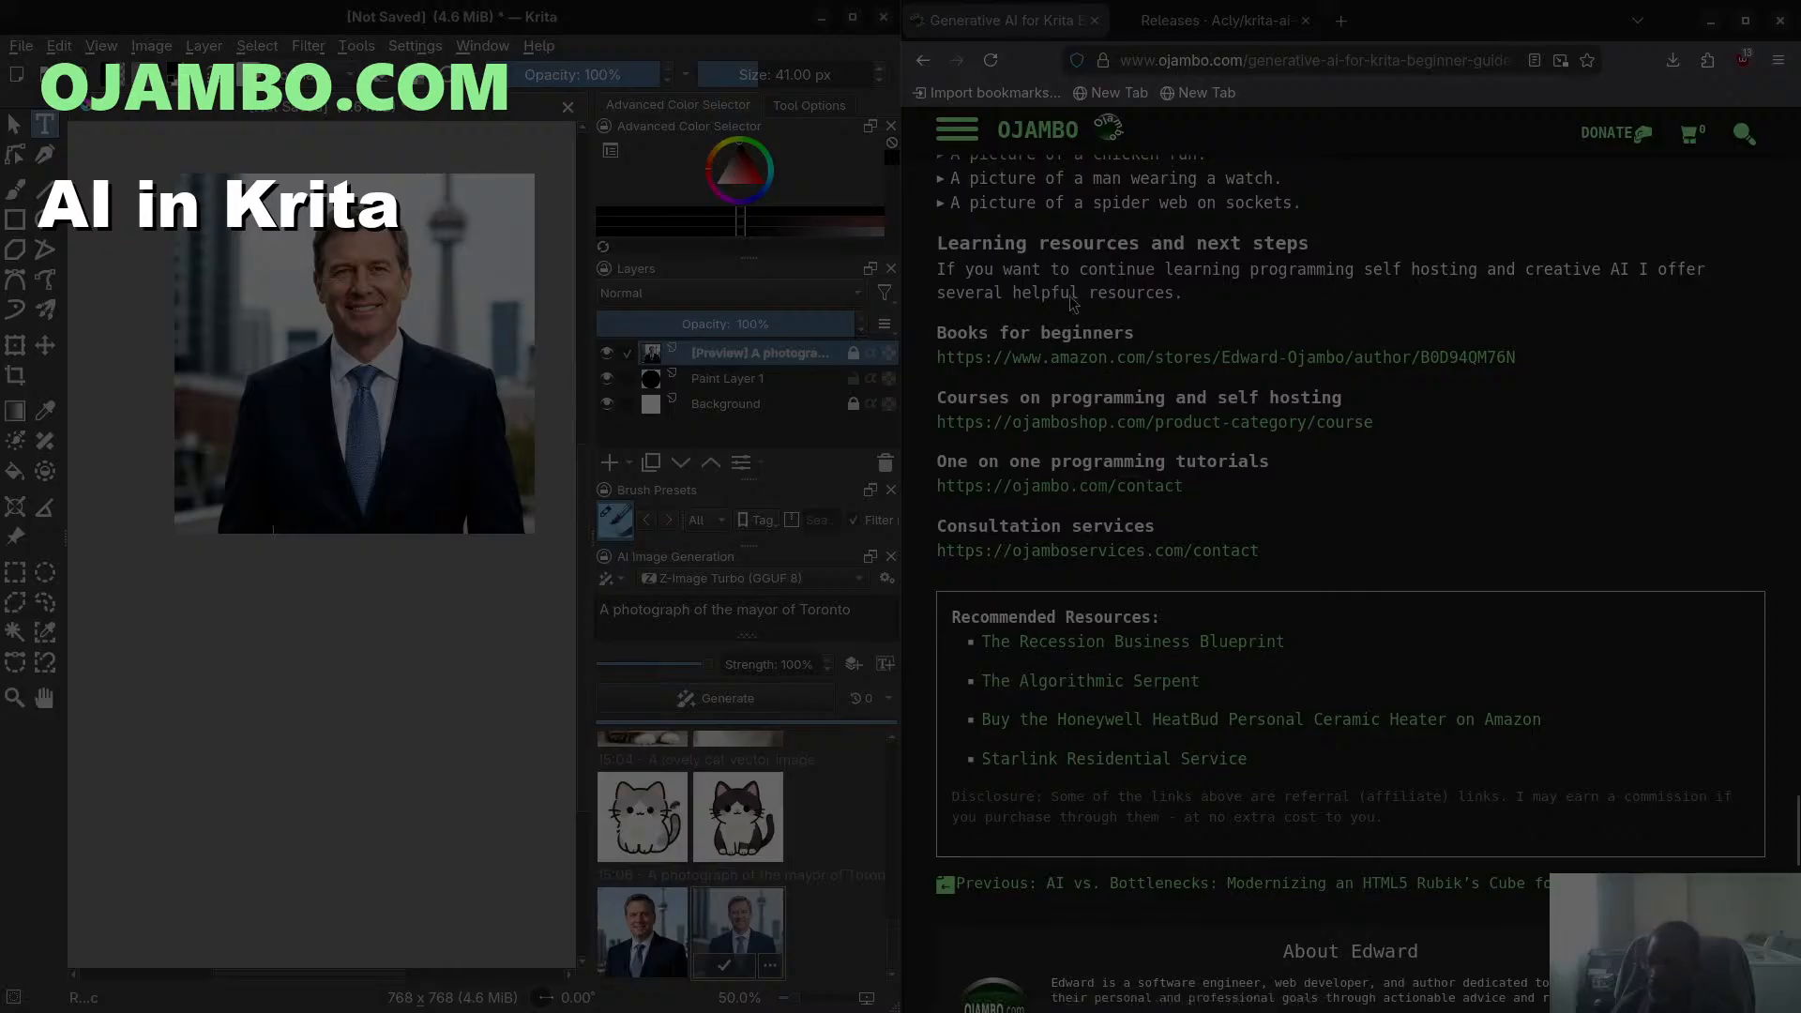
pyautogui.click(957, 129)
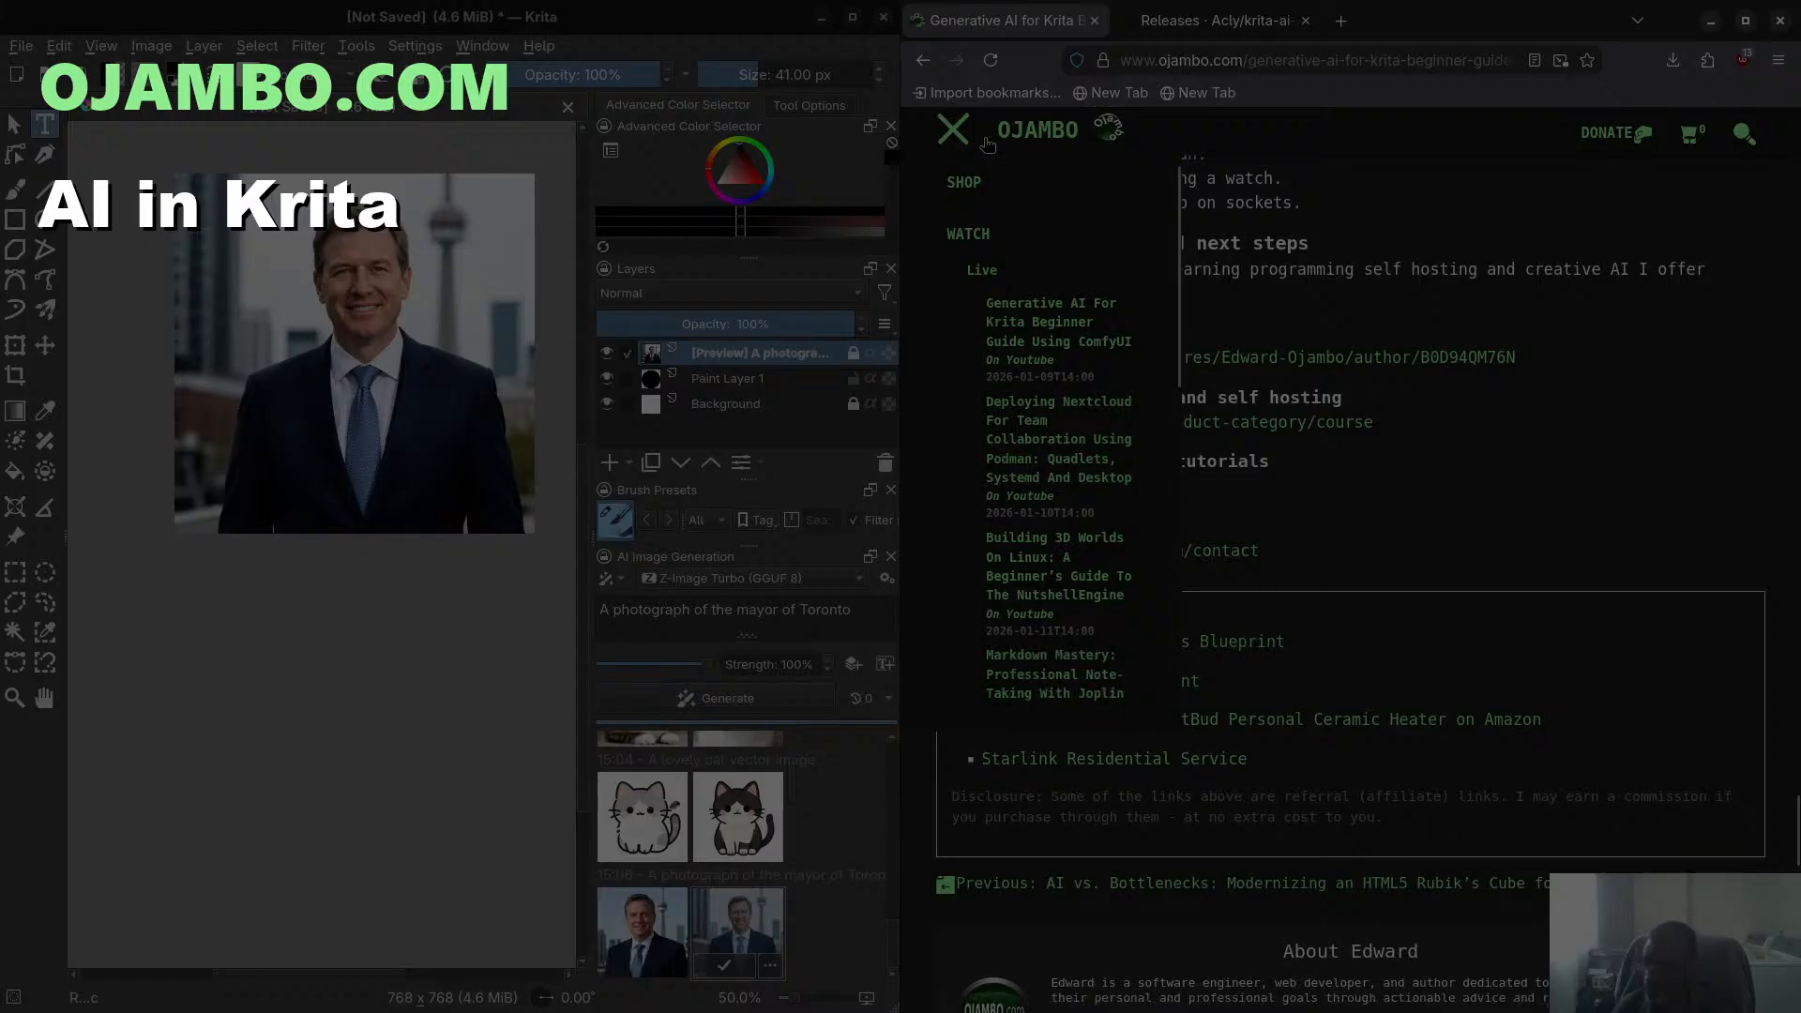
pyautogui.scroll(-3, 983, 471)
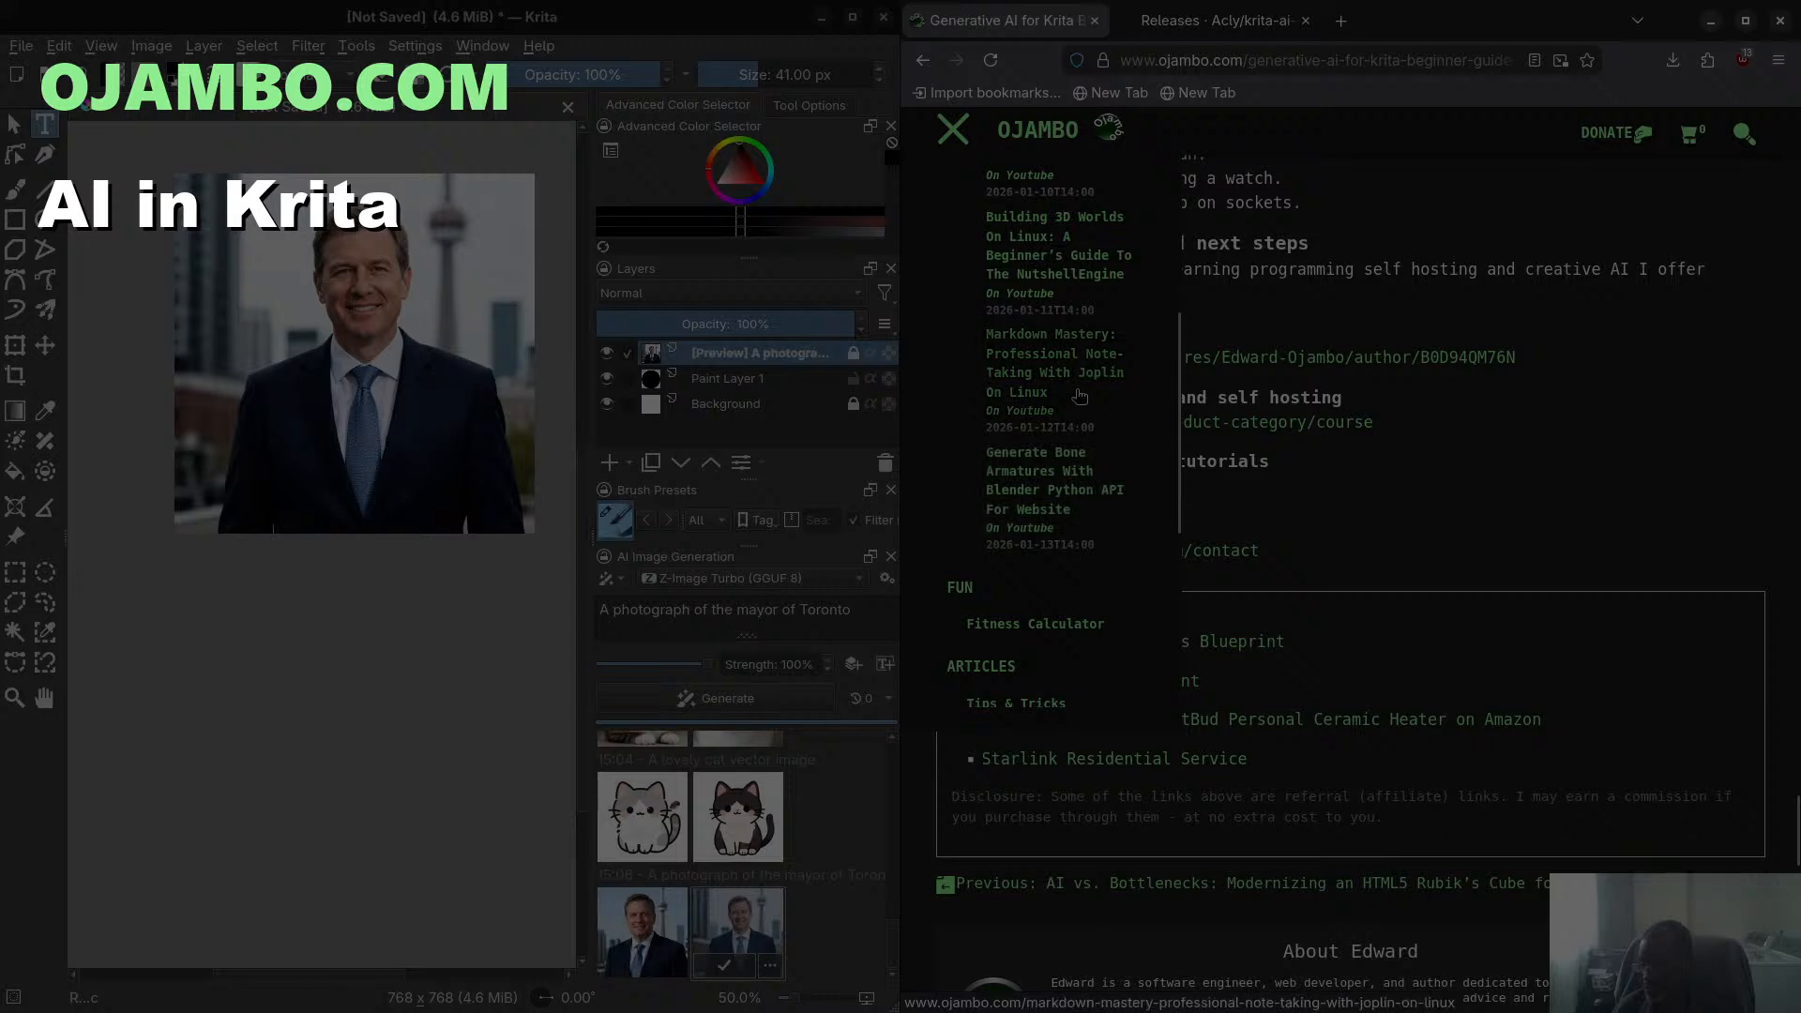
pyautogui.click(954, 135)
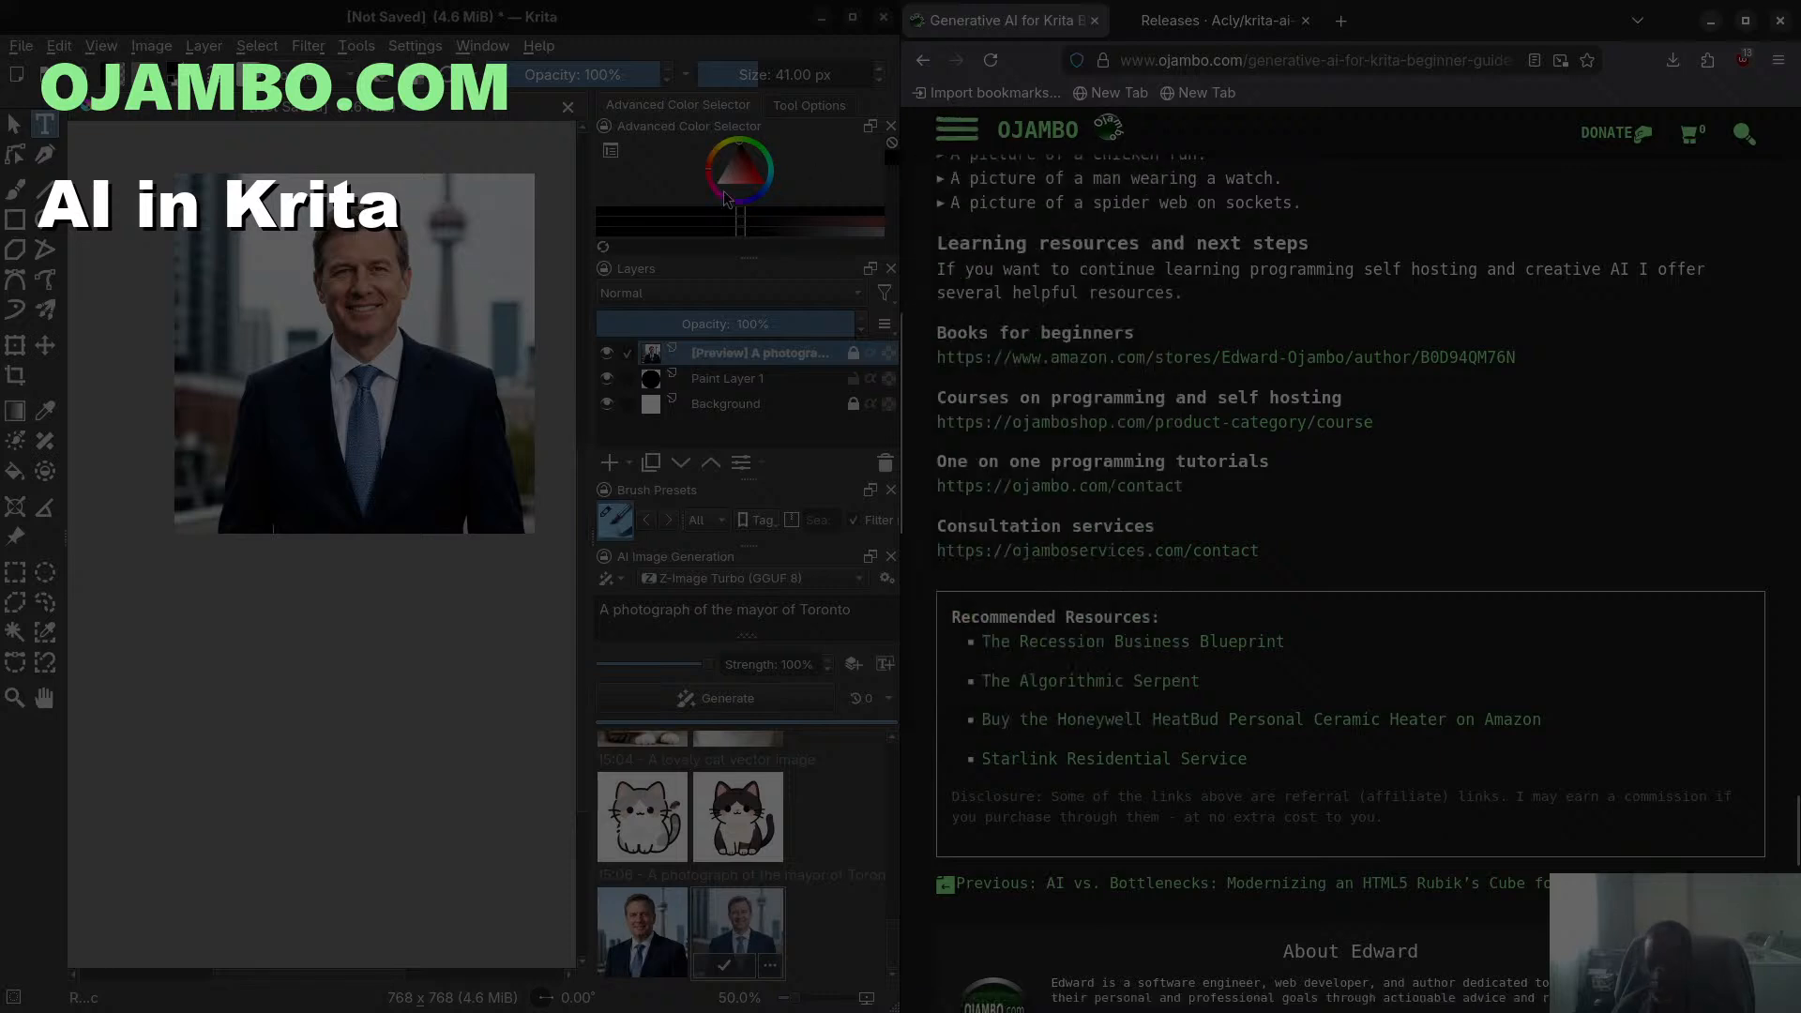